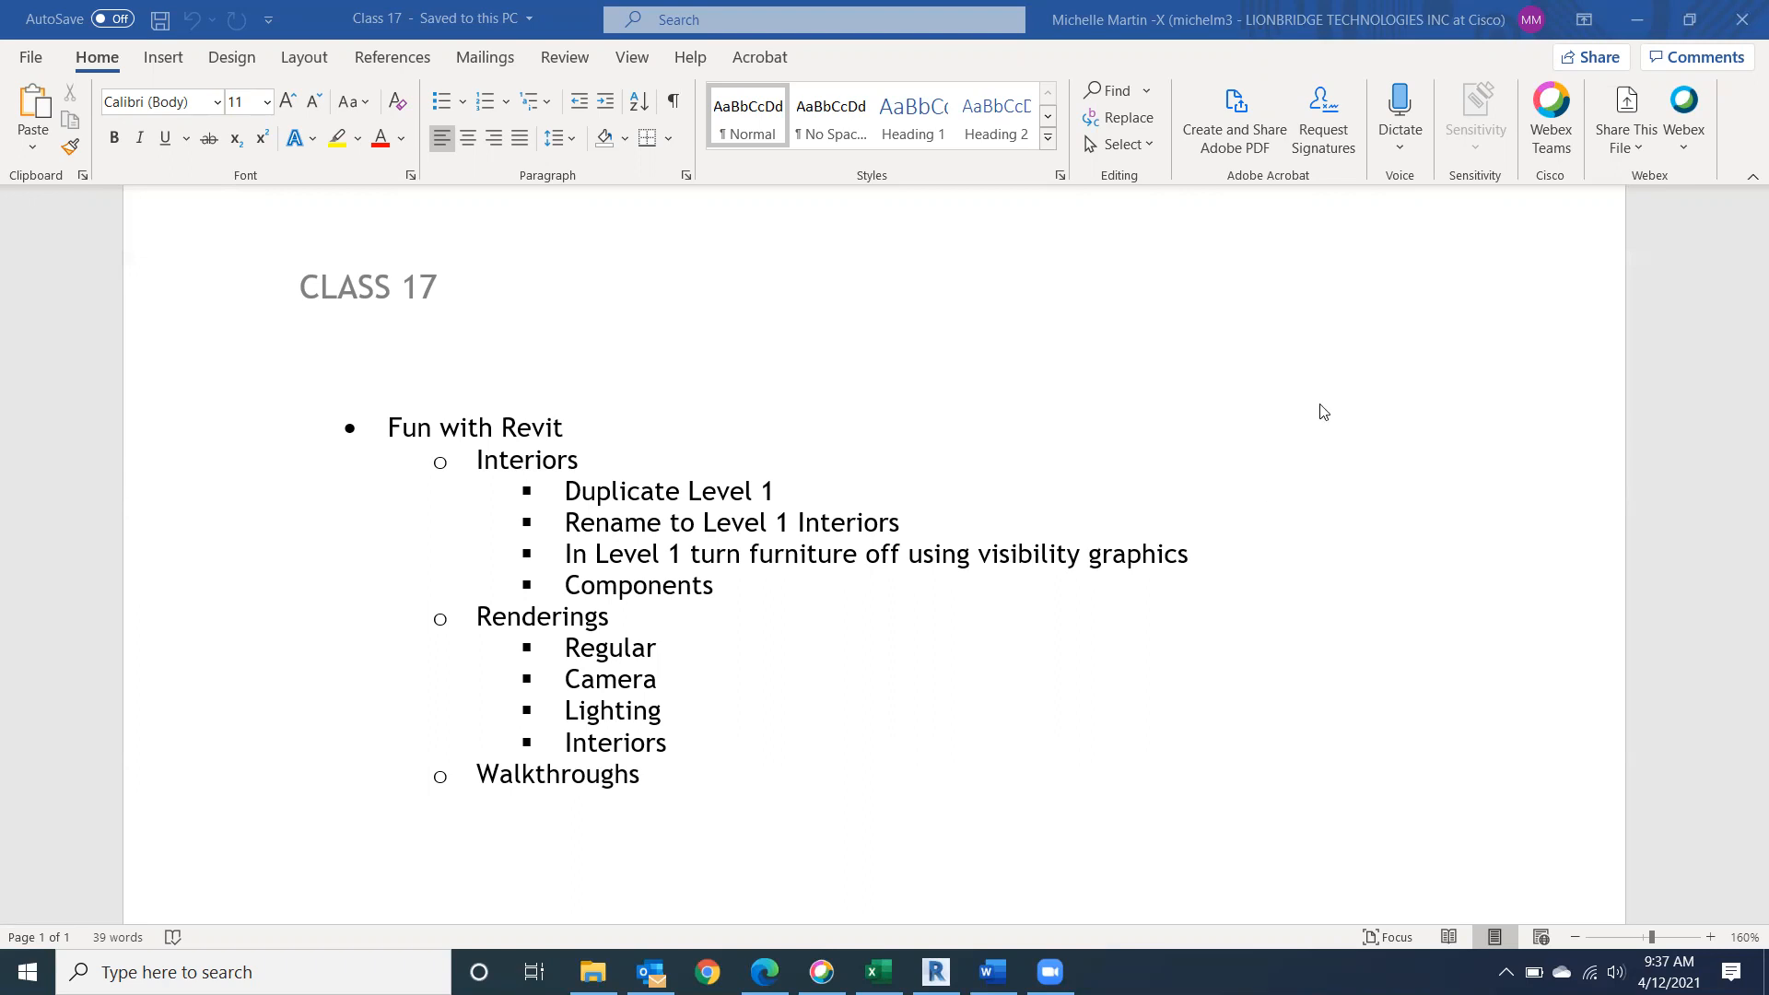
Switch from the Word class outline to Revit and open the Level 1 floor plan.
{"action": "left_click", "coordinate": [935, 972]}
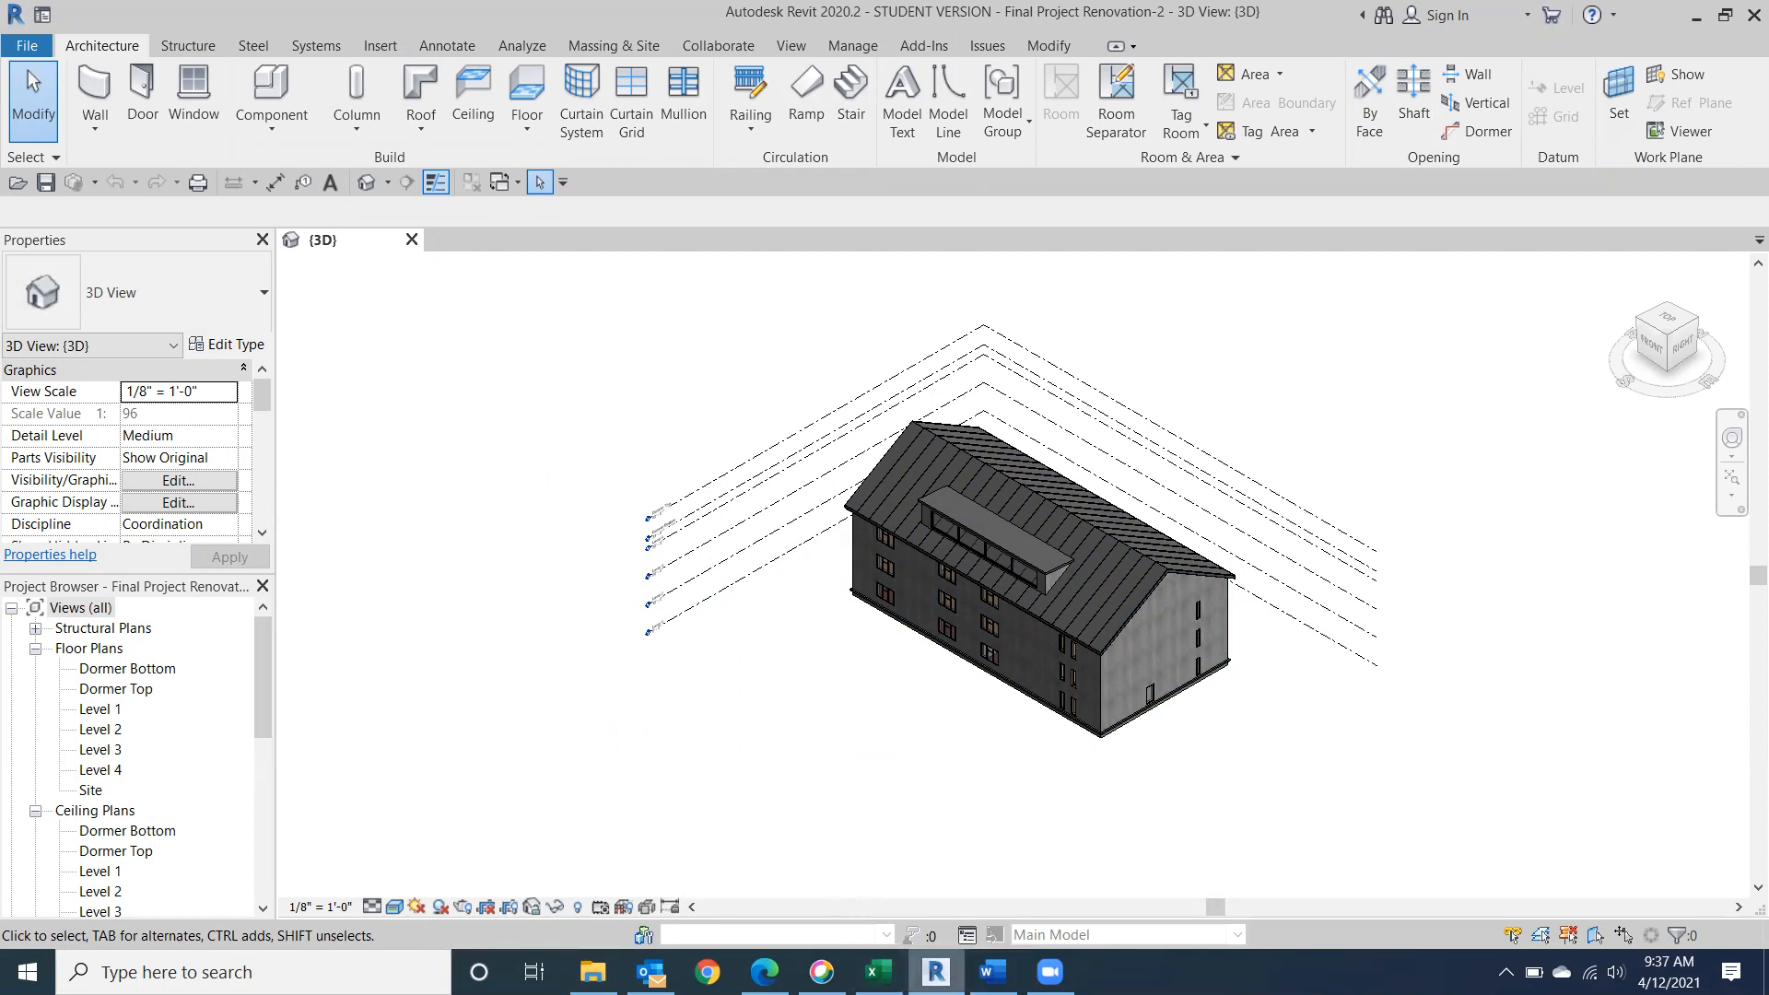
{"action": "left_click", "coordinate": [992, 972]}
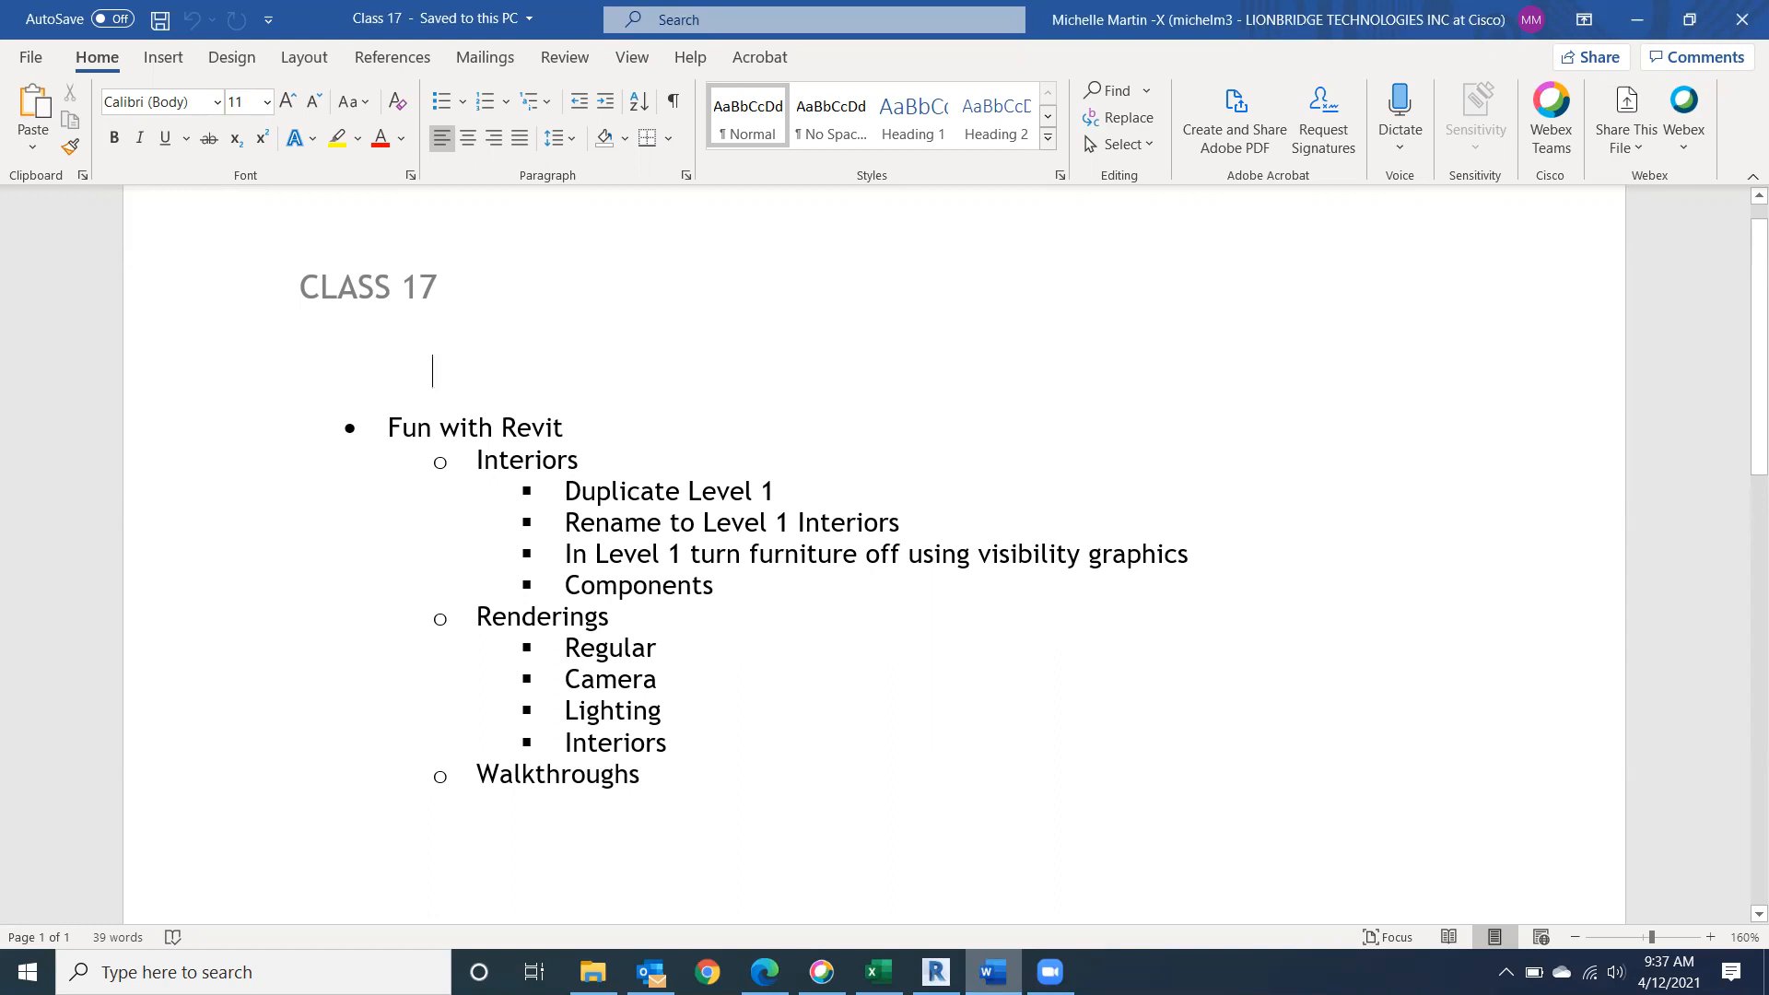
{"action": "left_click", "coordinate": [992, 971]}
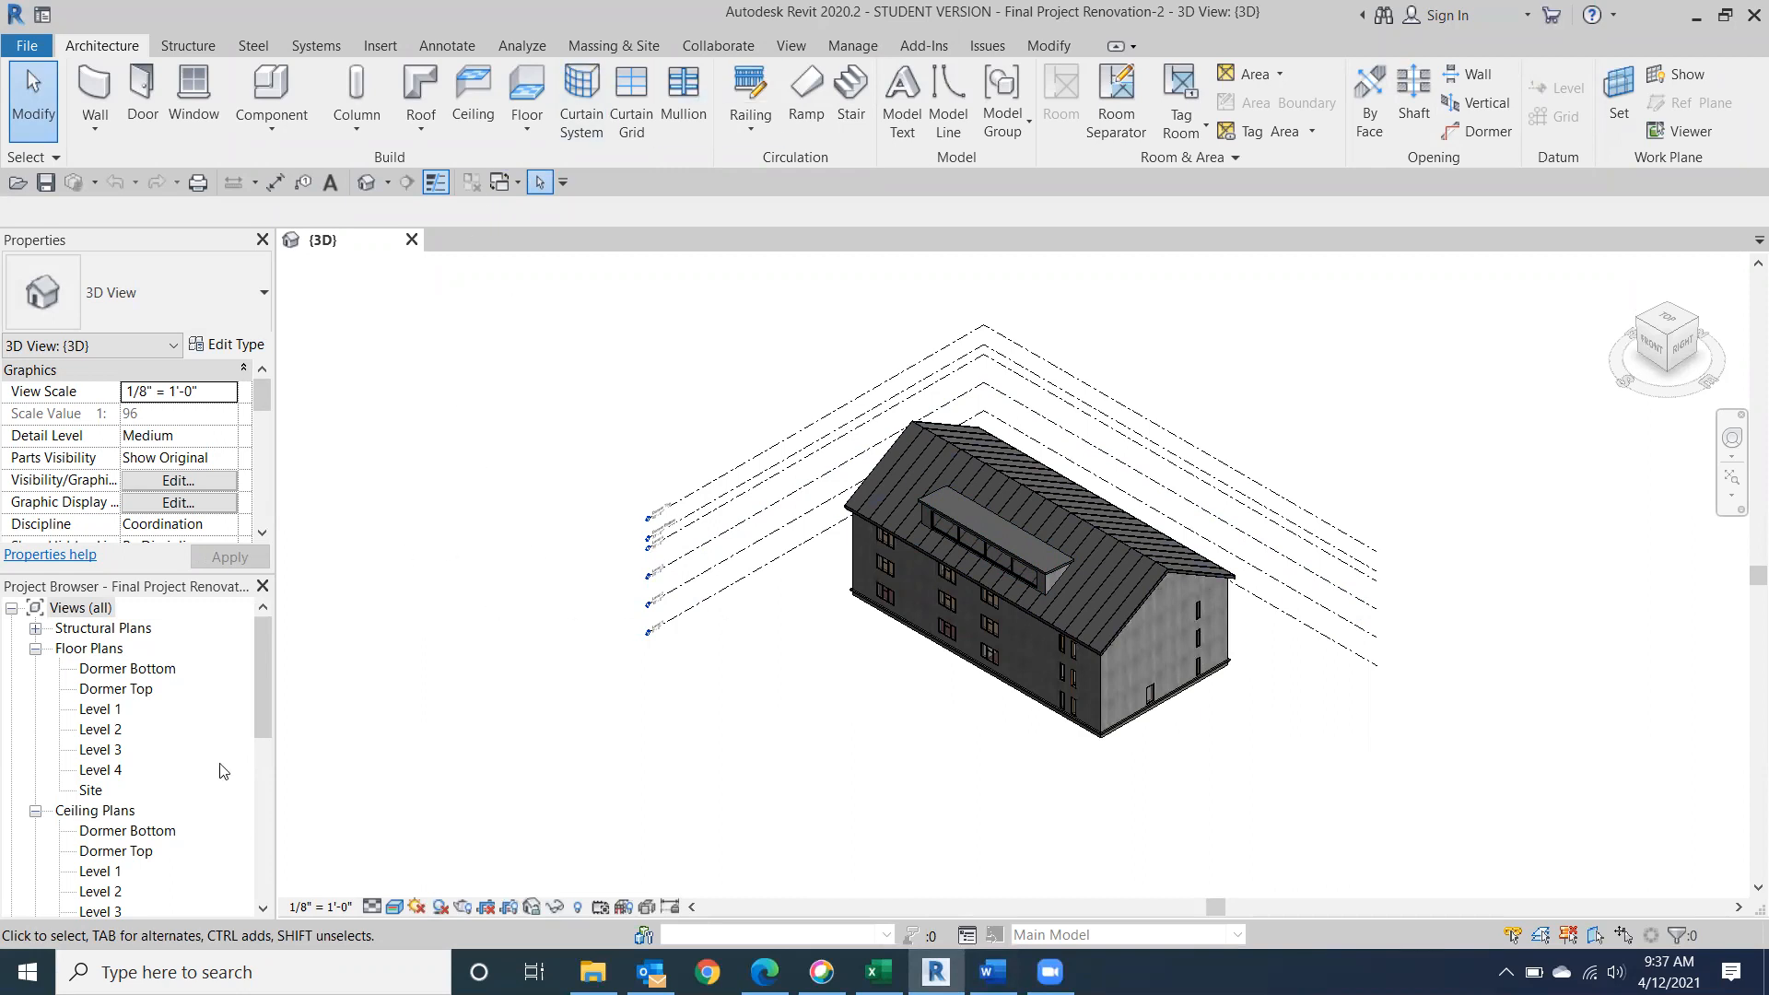
{"action": "double_click", "coordinate": [95, 709]}
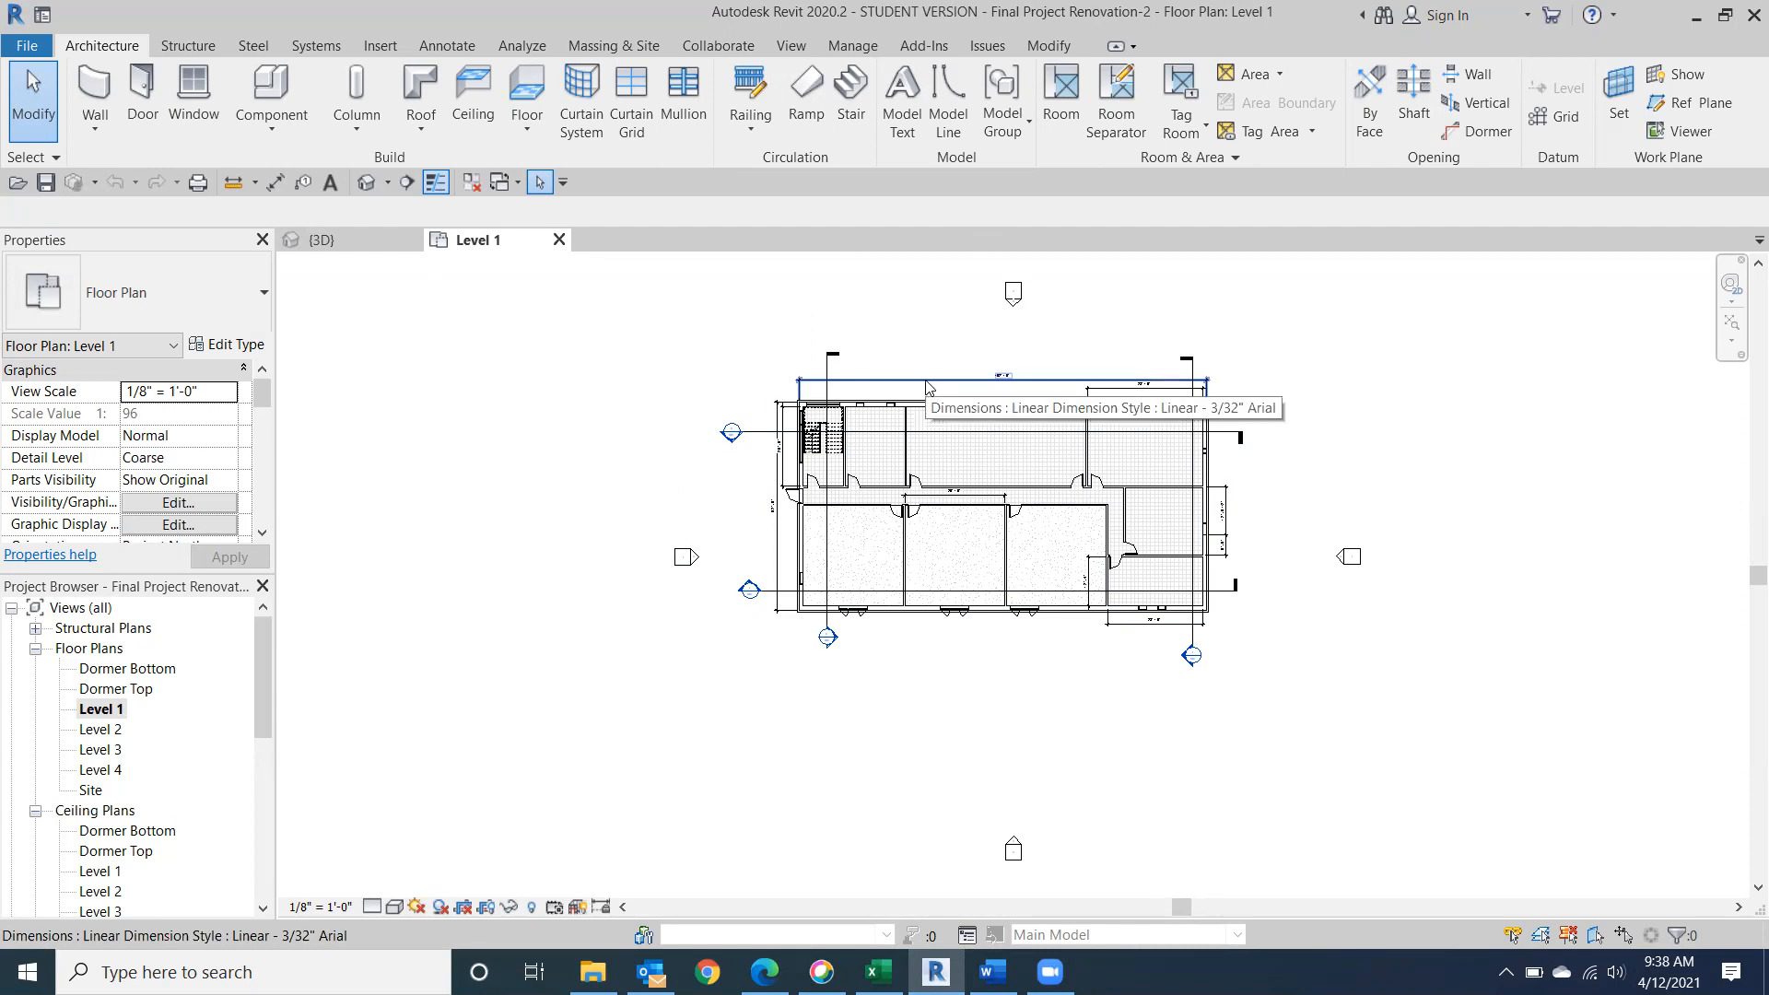
Turn off the Sections annotation category in the Level 1 floor plan's visibility/graphic overrides.
{"action": "key", "text": "v"}
{"action": "key", "text": "g"}
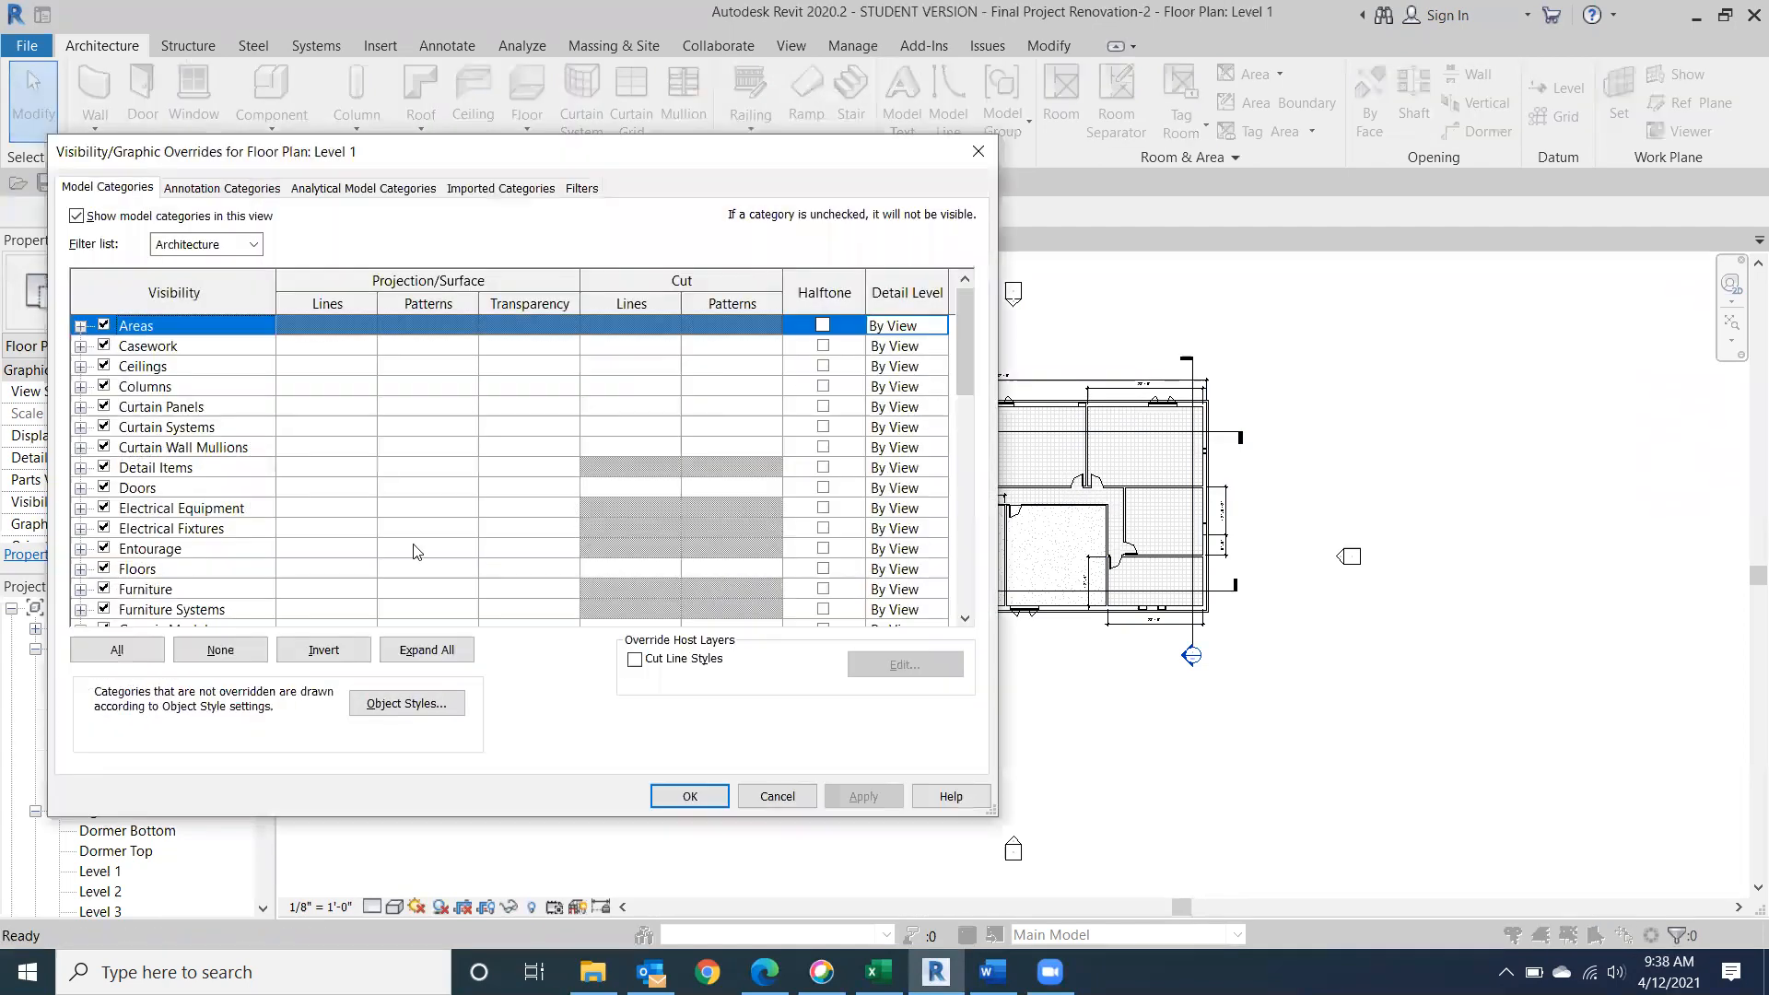
{"action": "left_click", "coordinate": [242, 188]}
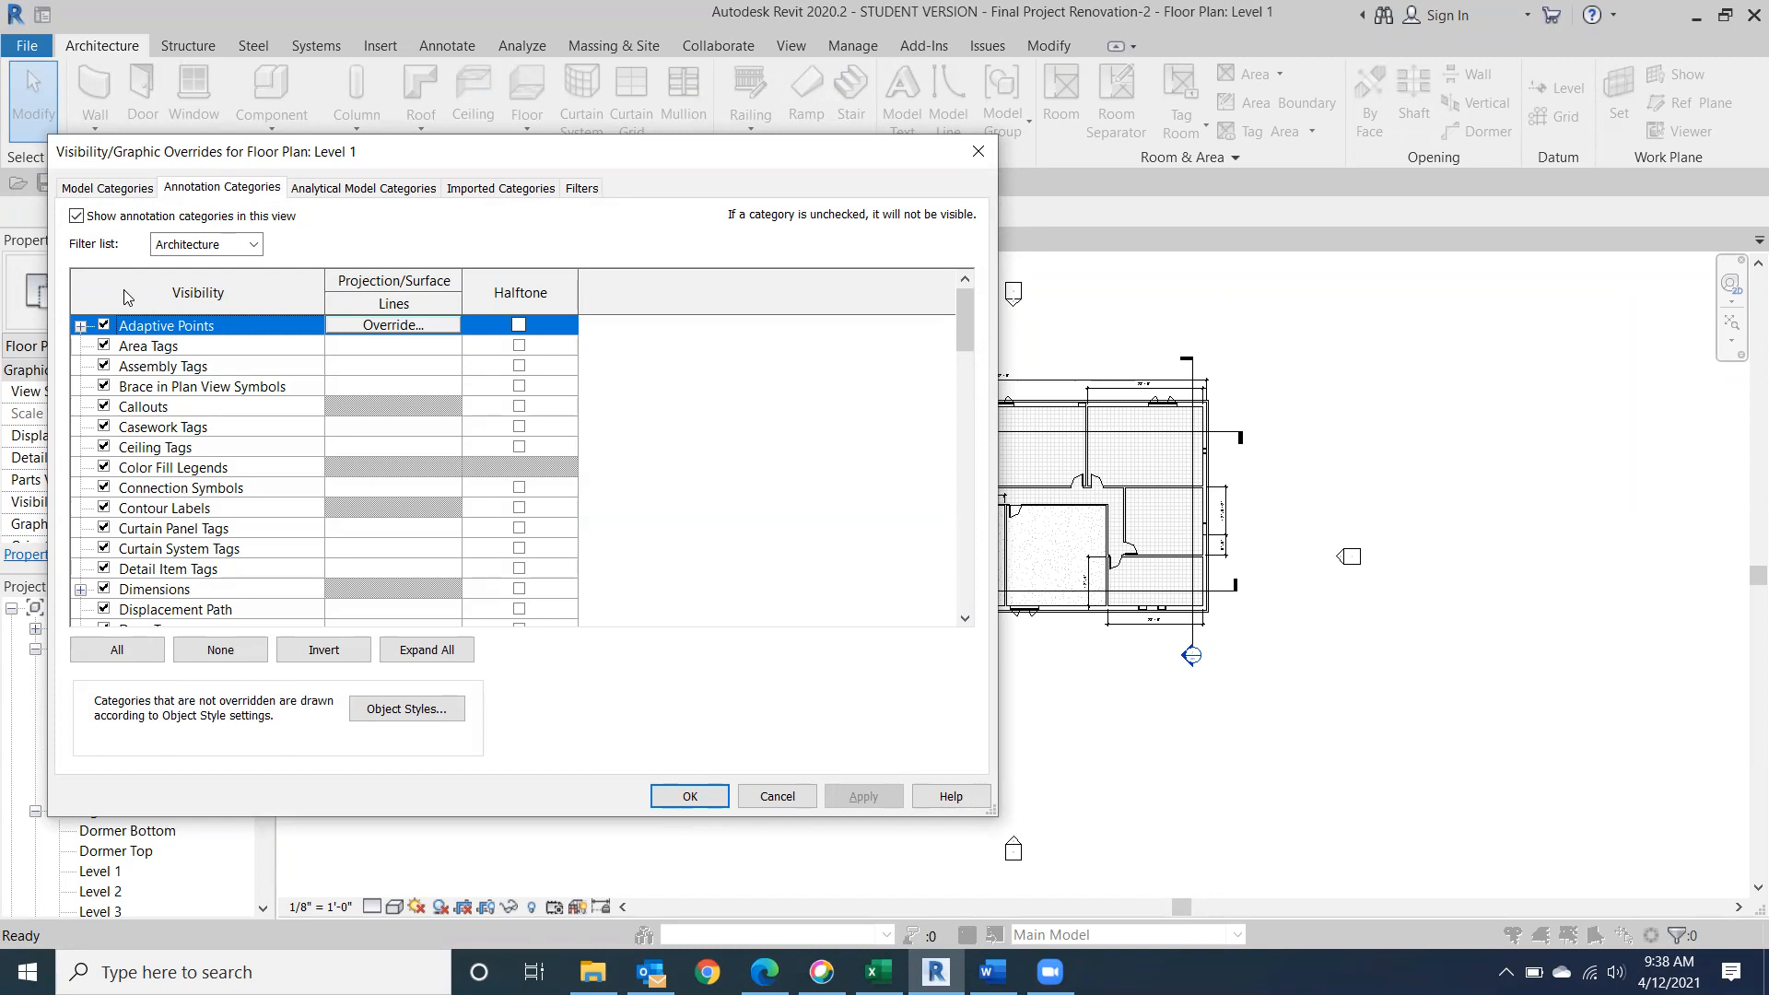
{"action": "scroll", "coordinate": [105, 541], "scroll_direction": "down", "scroll_amount": 7}
{"action": "scroll", "coordinate": [115, 543], "scroll_direction": "down", "scroll_amount": 9}
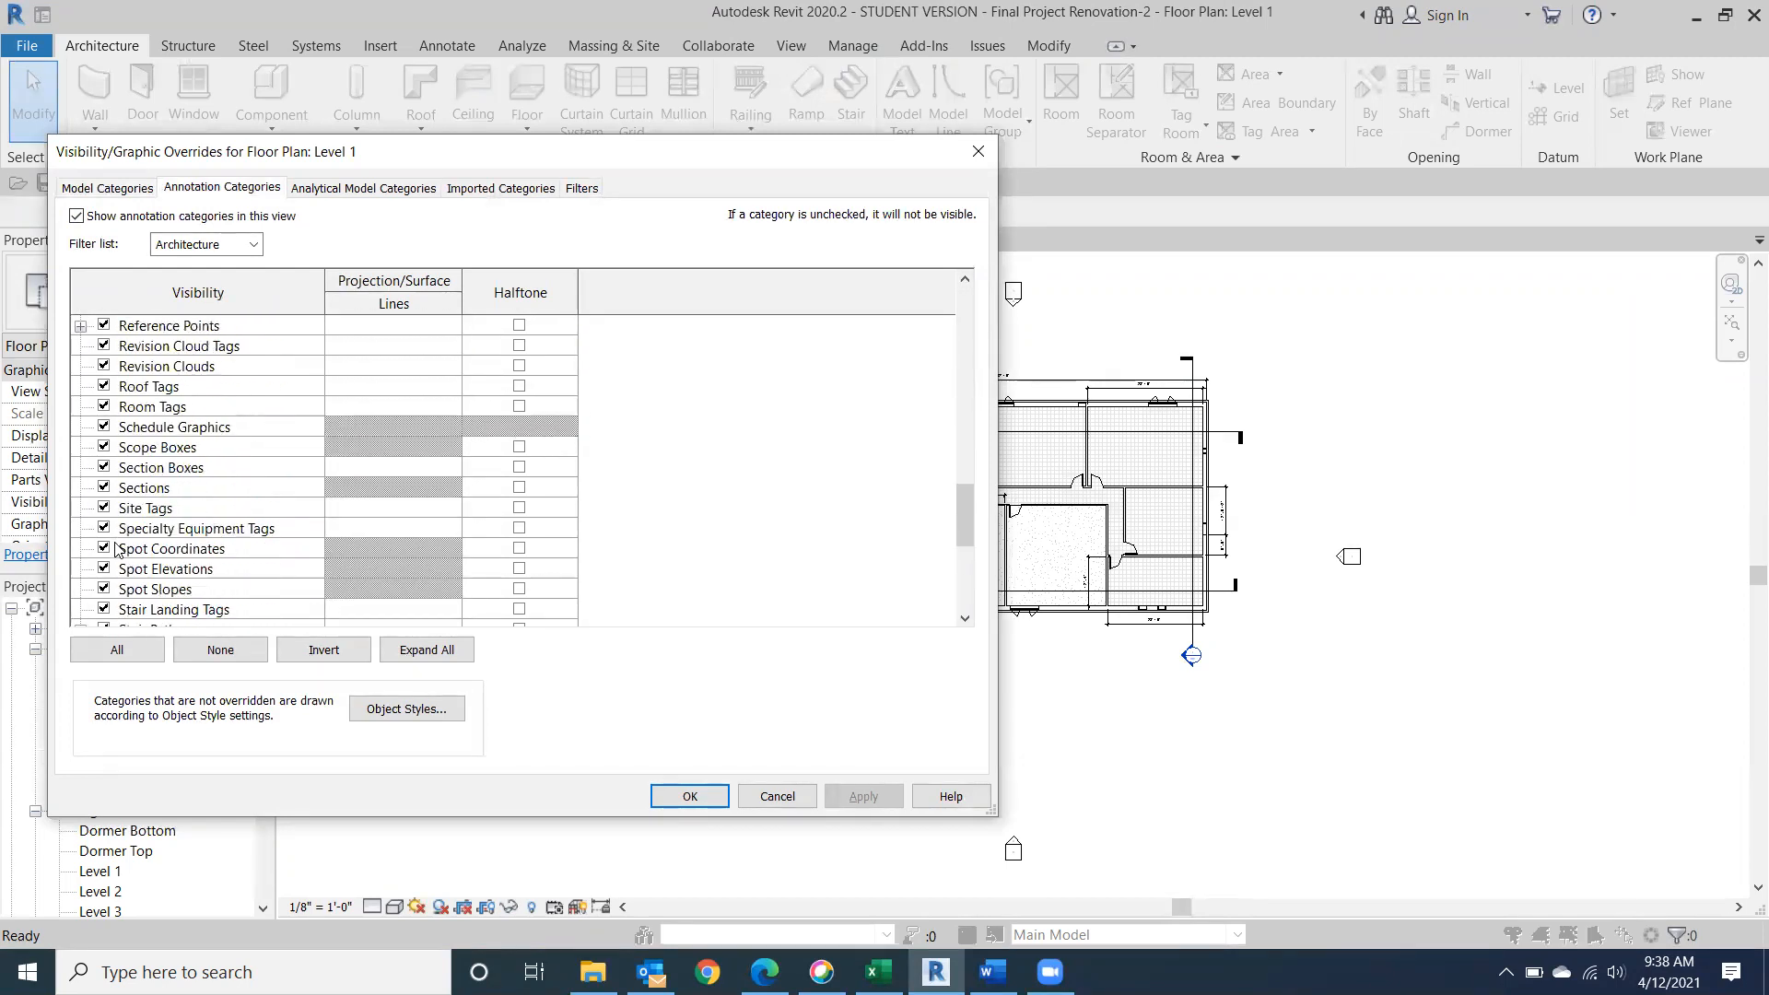
{"action": "left_click", "coordinate": [104, 488]}
Turn off the Dimensions annotation category as well and apply the overrides to Level 1.
{"action": "scroll", "coordinate": [227, 513], "scroll_direction": "up", "scroll_amount": 6}
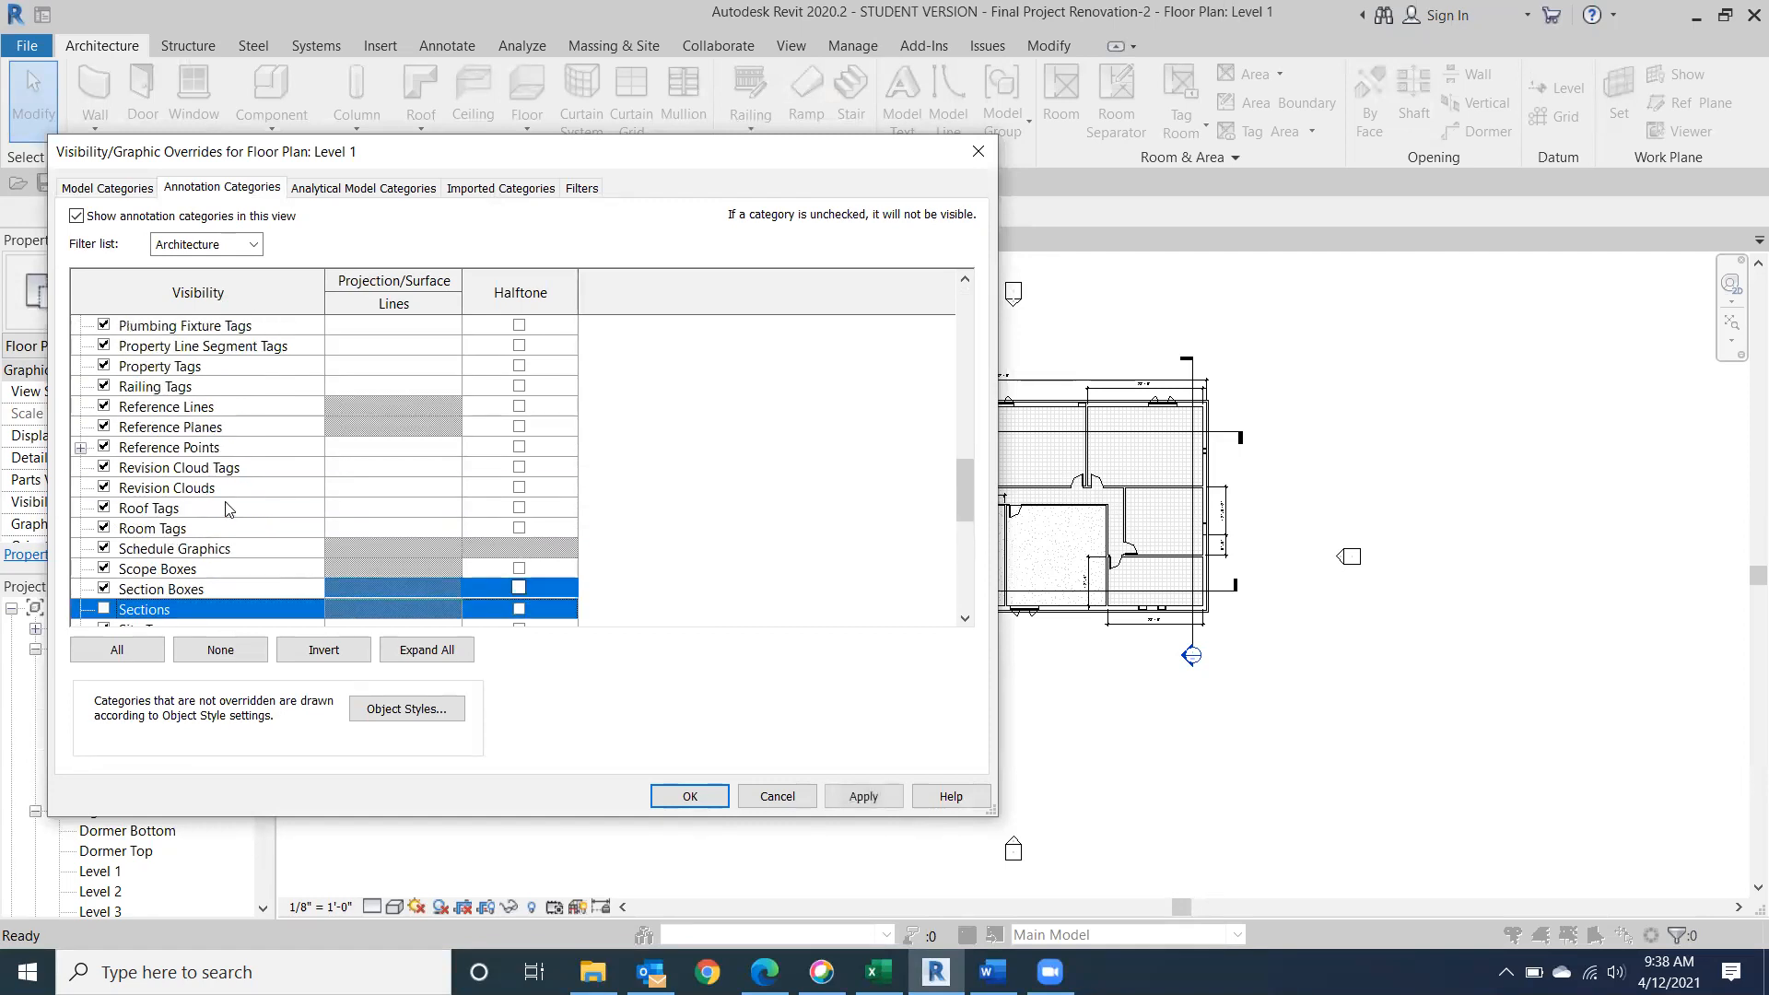
{"action": "scroll", "coordinate": [227, 513], "scroll_direction": "up", "scroll_amount": 9}
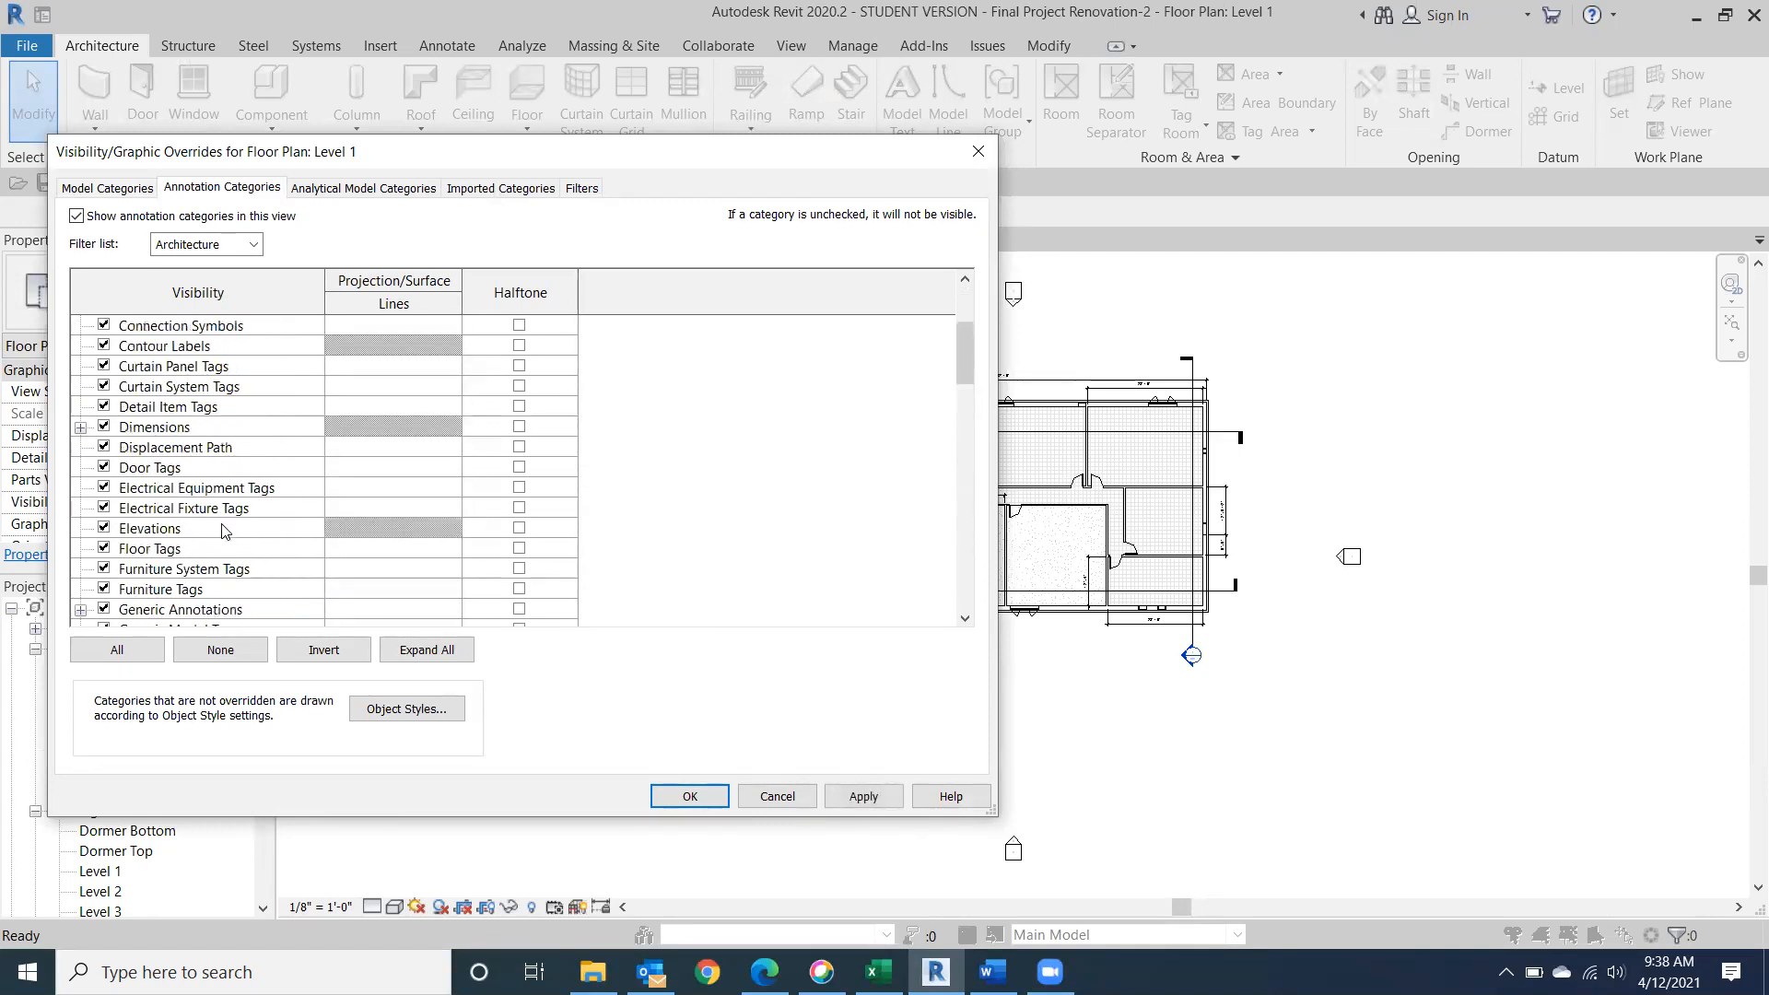
{"action": "left_click", "coordinate": [103, 427]}
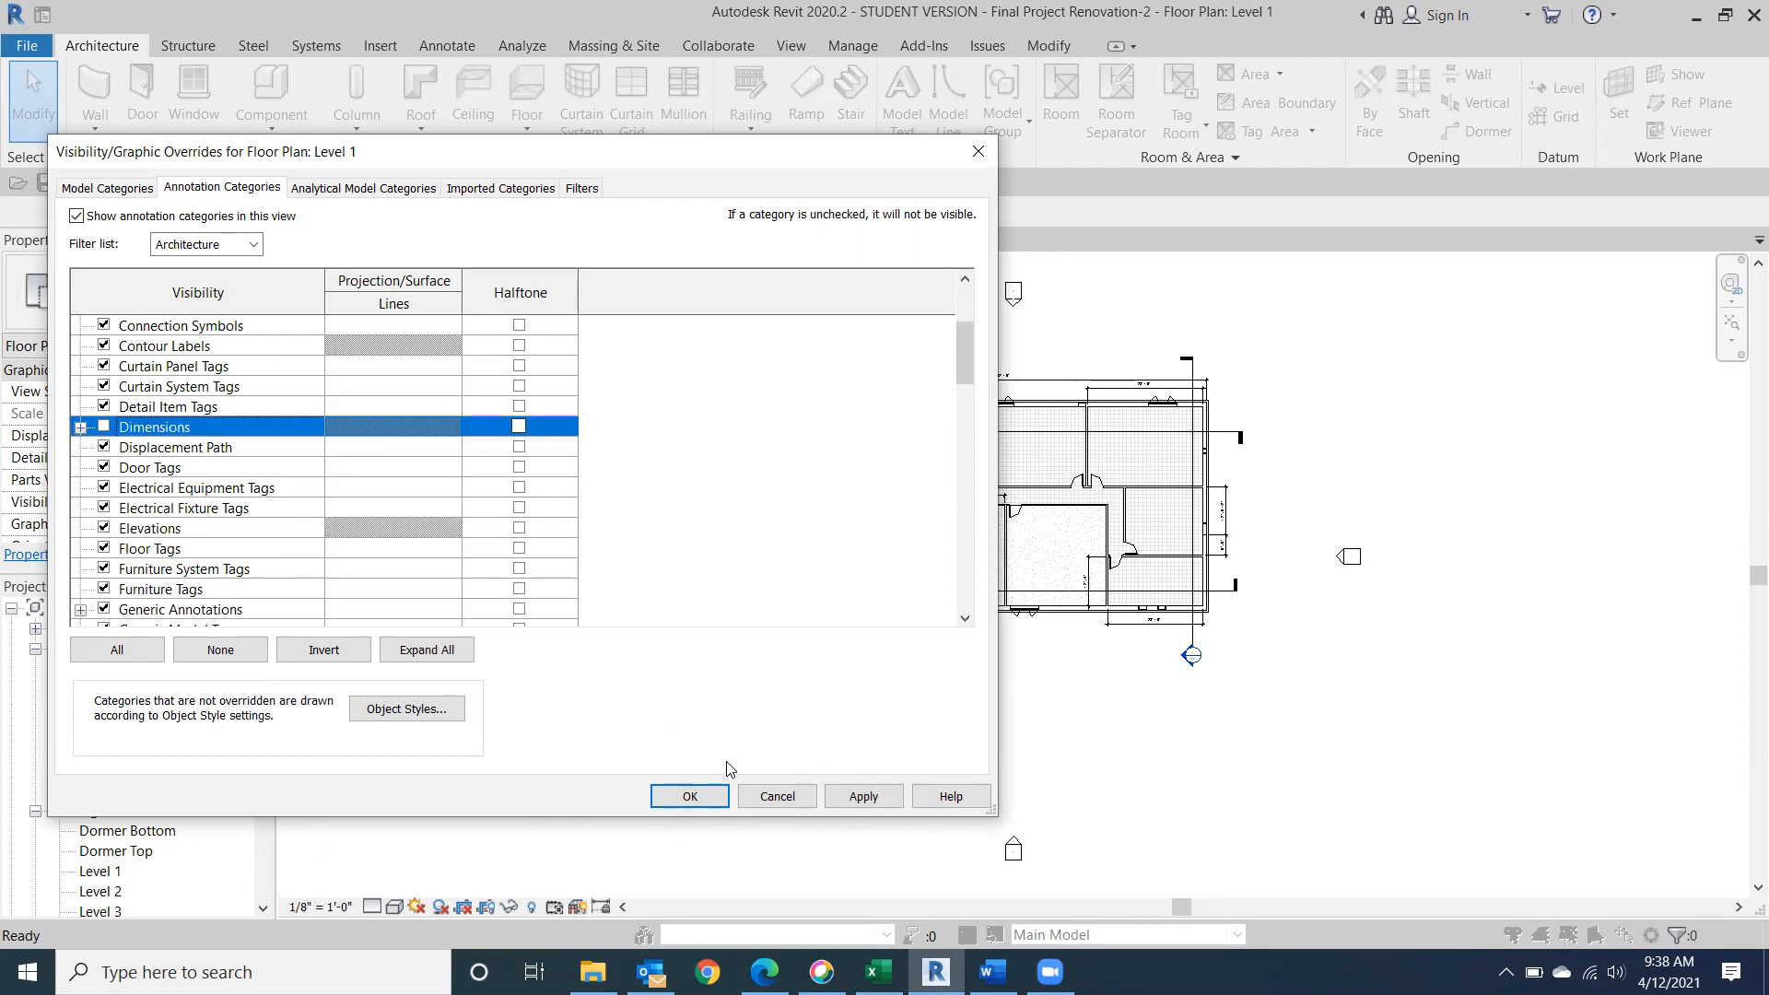
{"action": "left_click", "coordinate": [691, 796]}
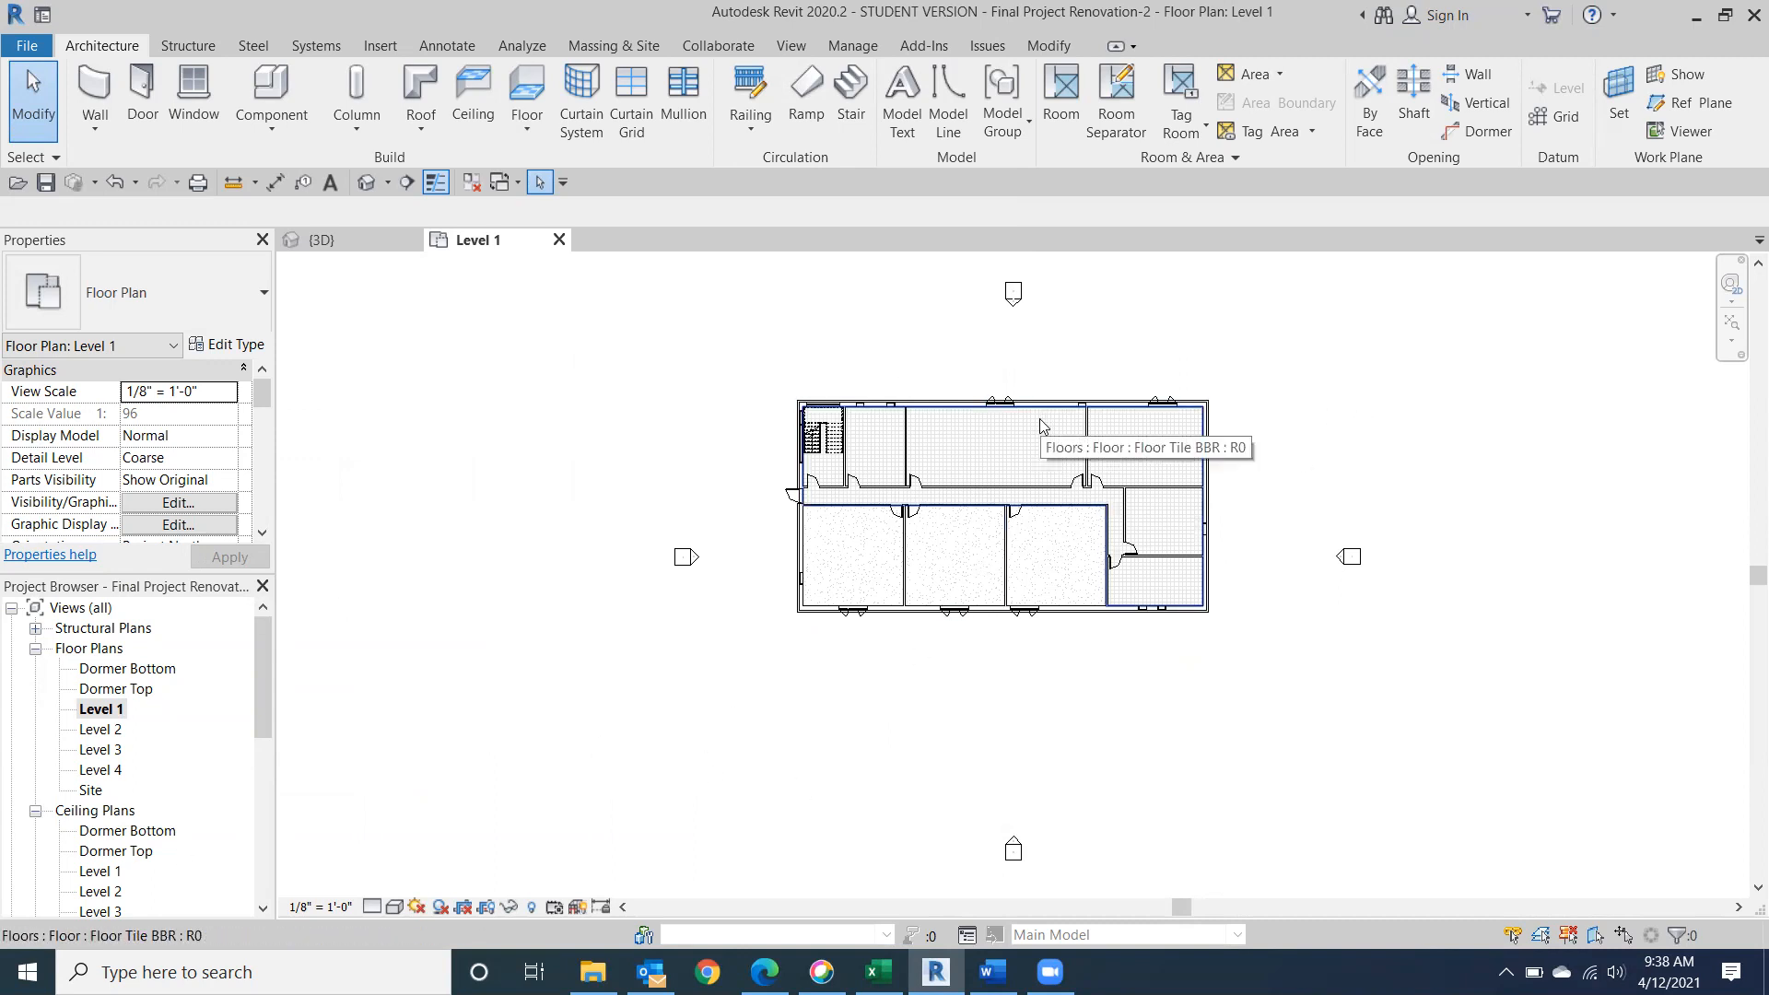
Duplicate the Level 1 floor plan view without detailing.
{"action": "right_click", "coordinate": [85, 716]}
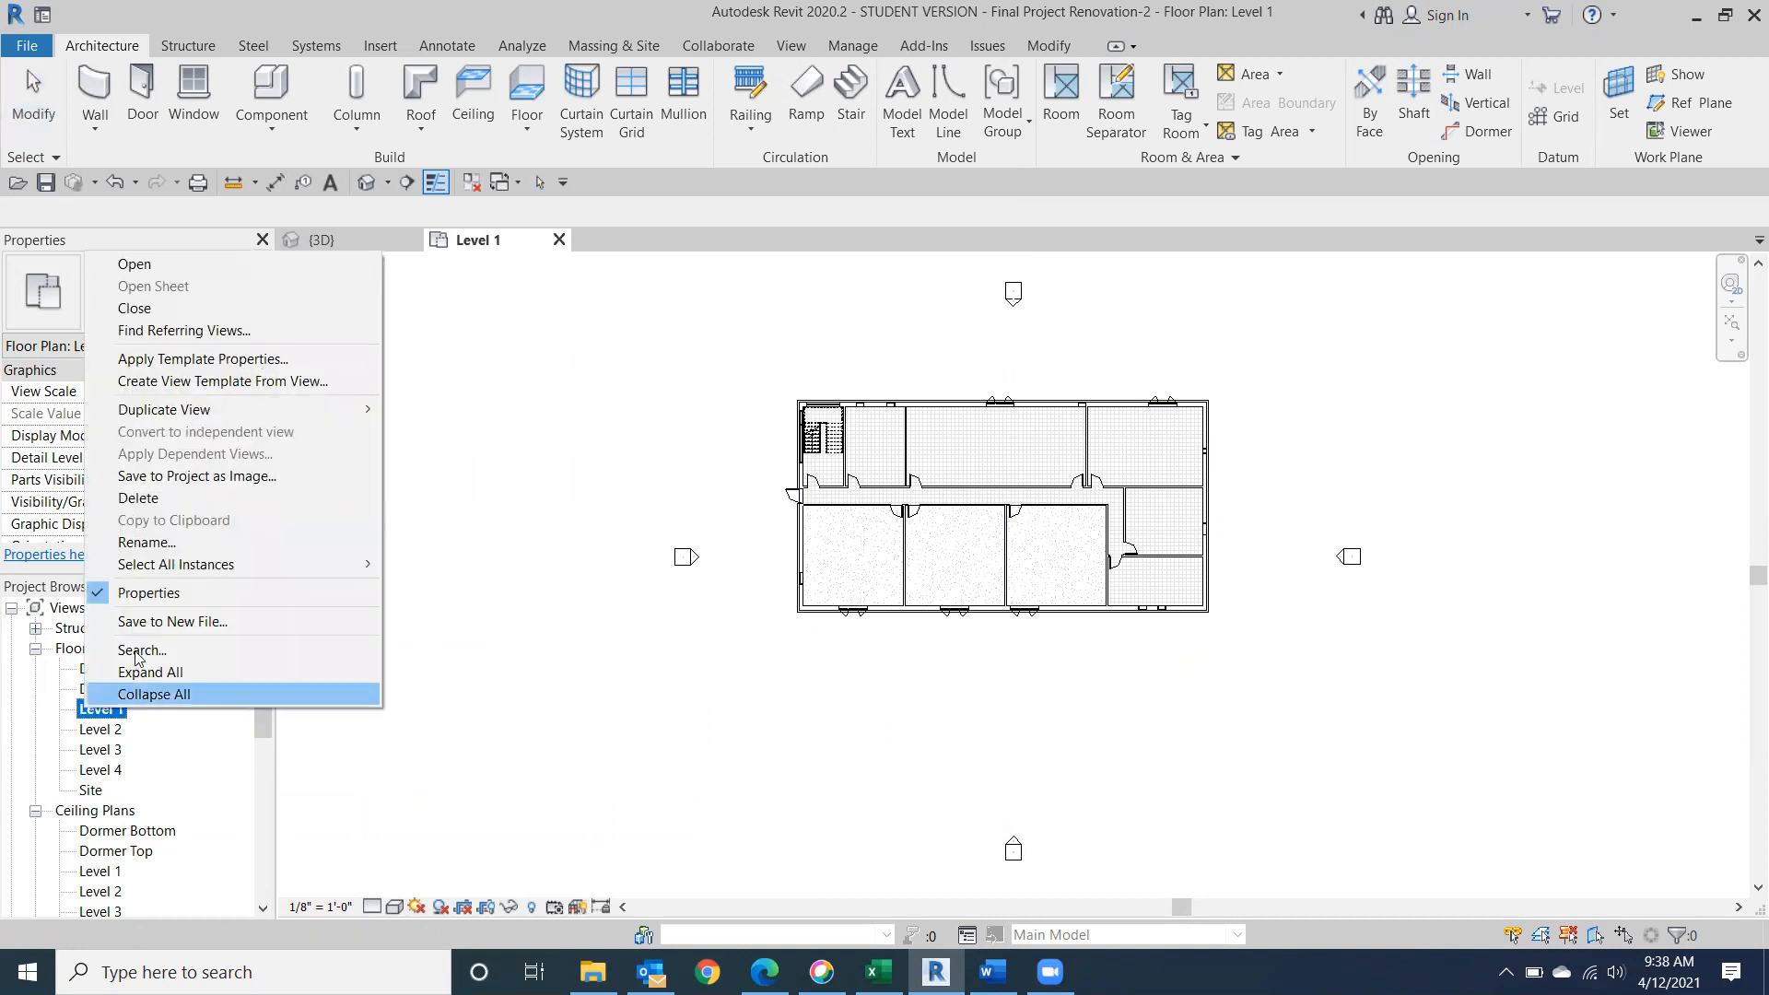
{"action": "mouse_move", "coordinate": [239, 411]}
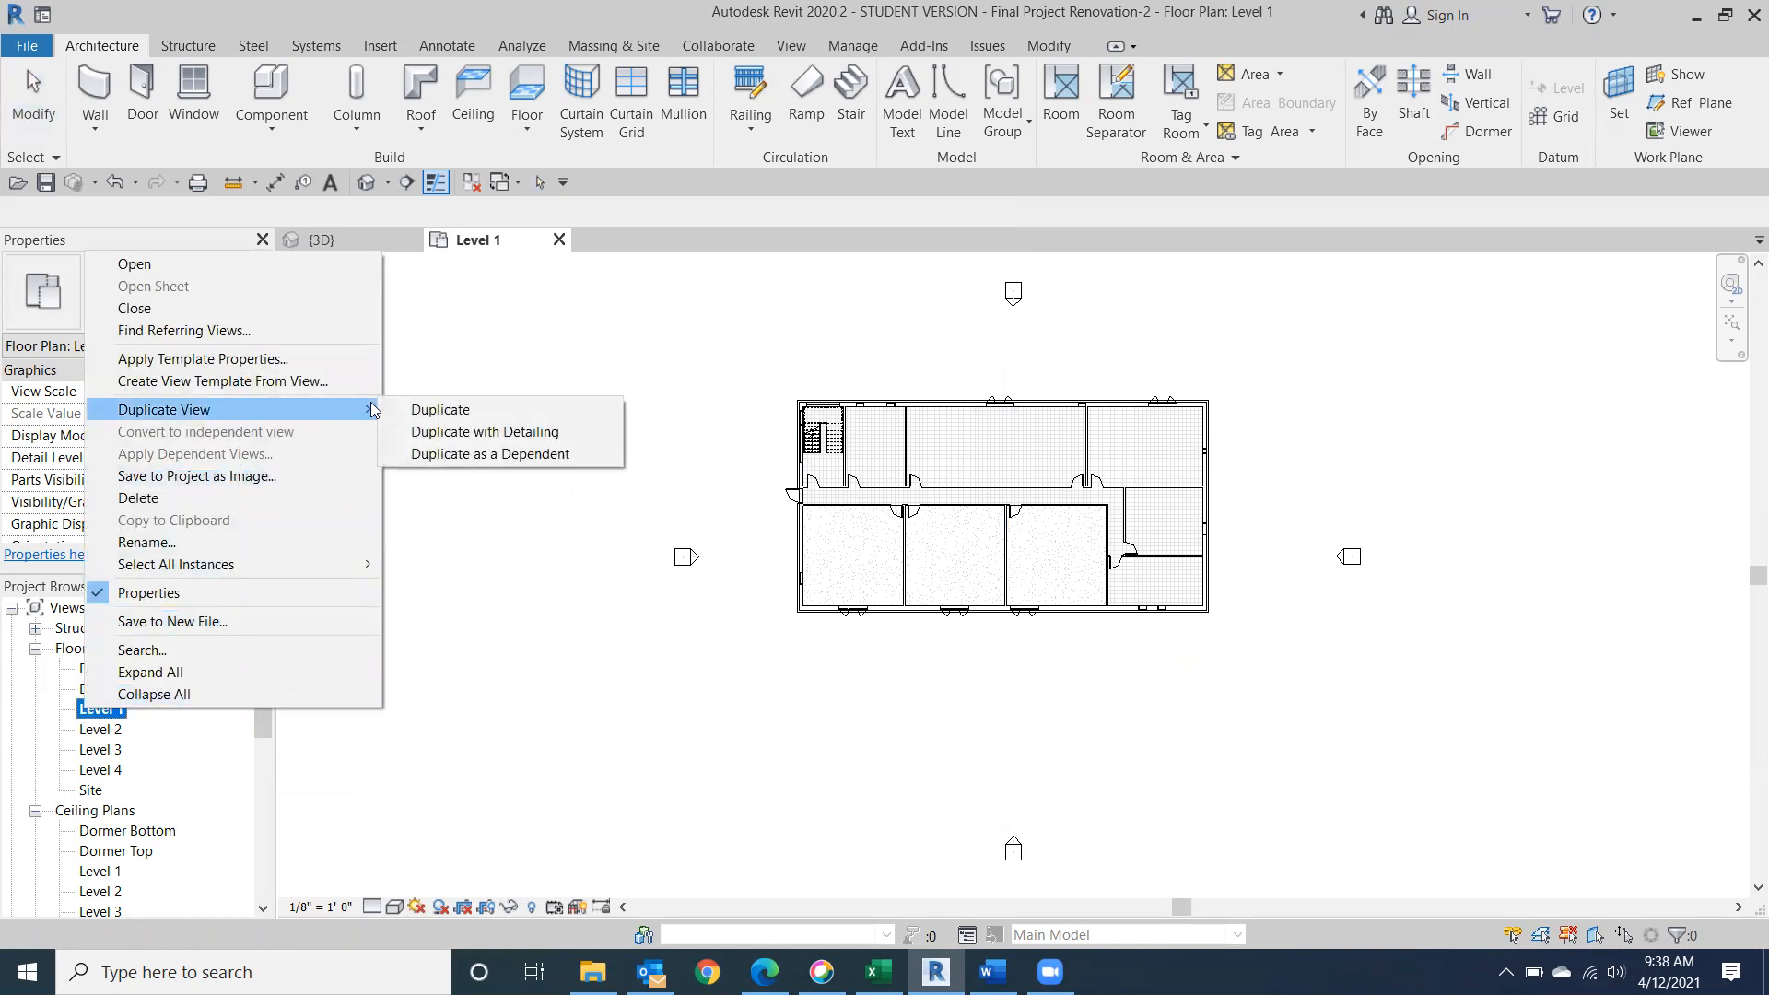
{"action": "left_click", "coordinate": [446, 408]}
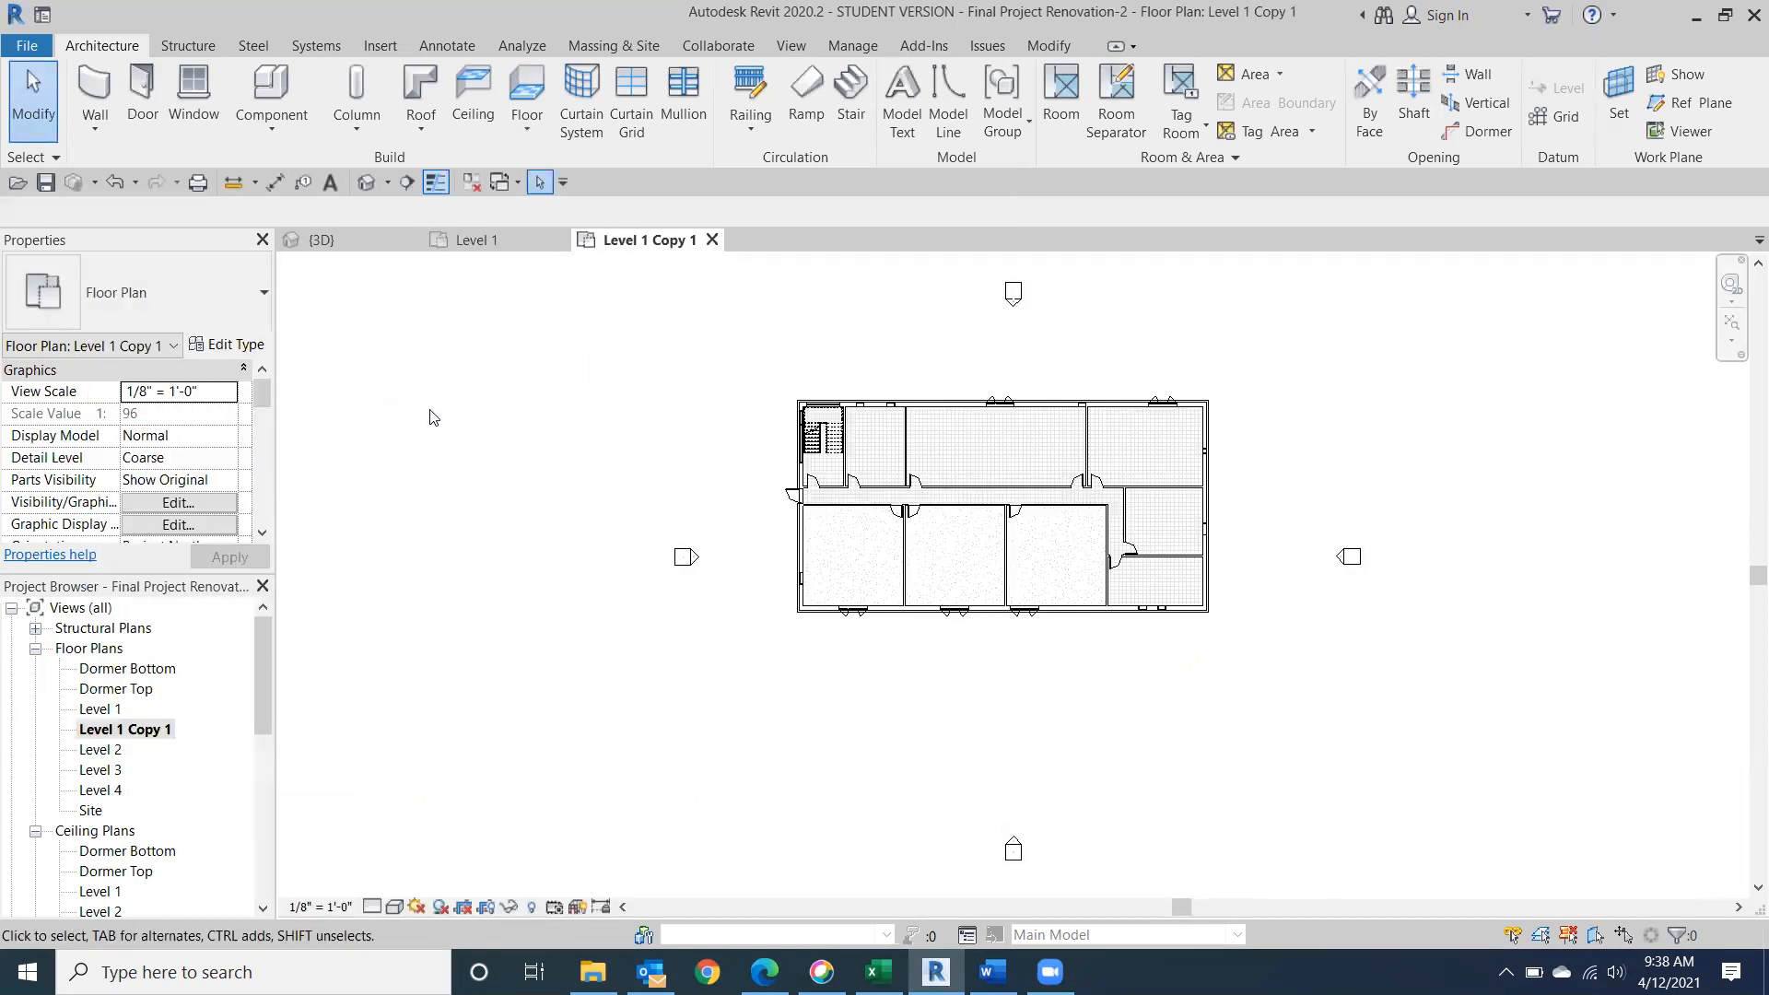
Rename the duplicated floor plan view as Level 1 Interiors.
{"action": "right_click", "coordinate": [130, 728]}
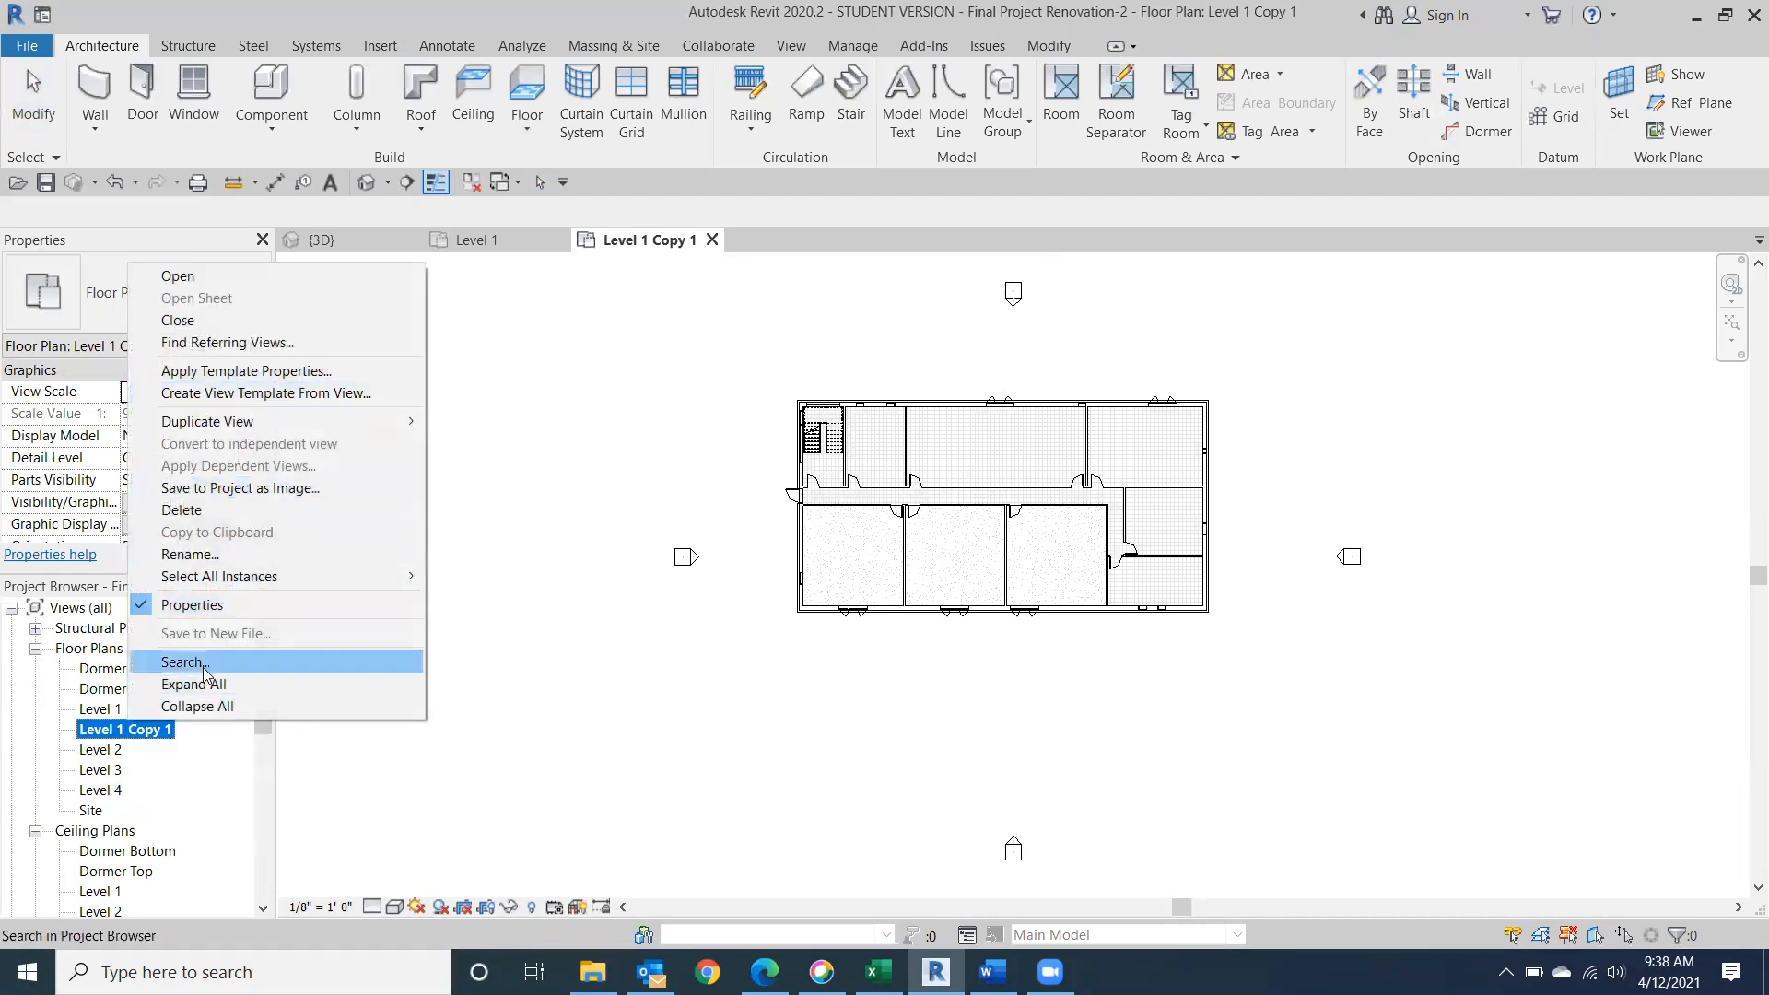
{"action": "left_click", "coordinate": [185, 554]}
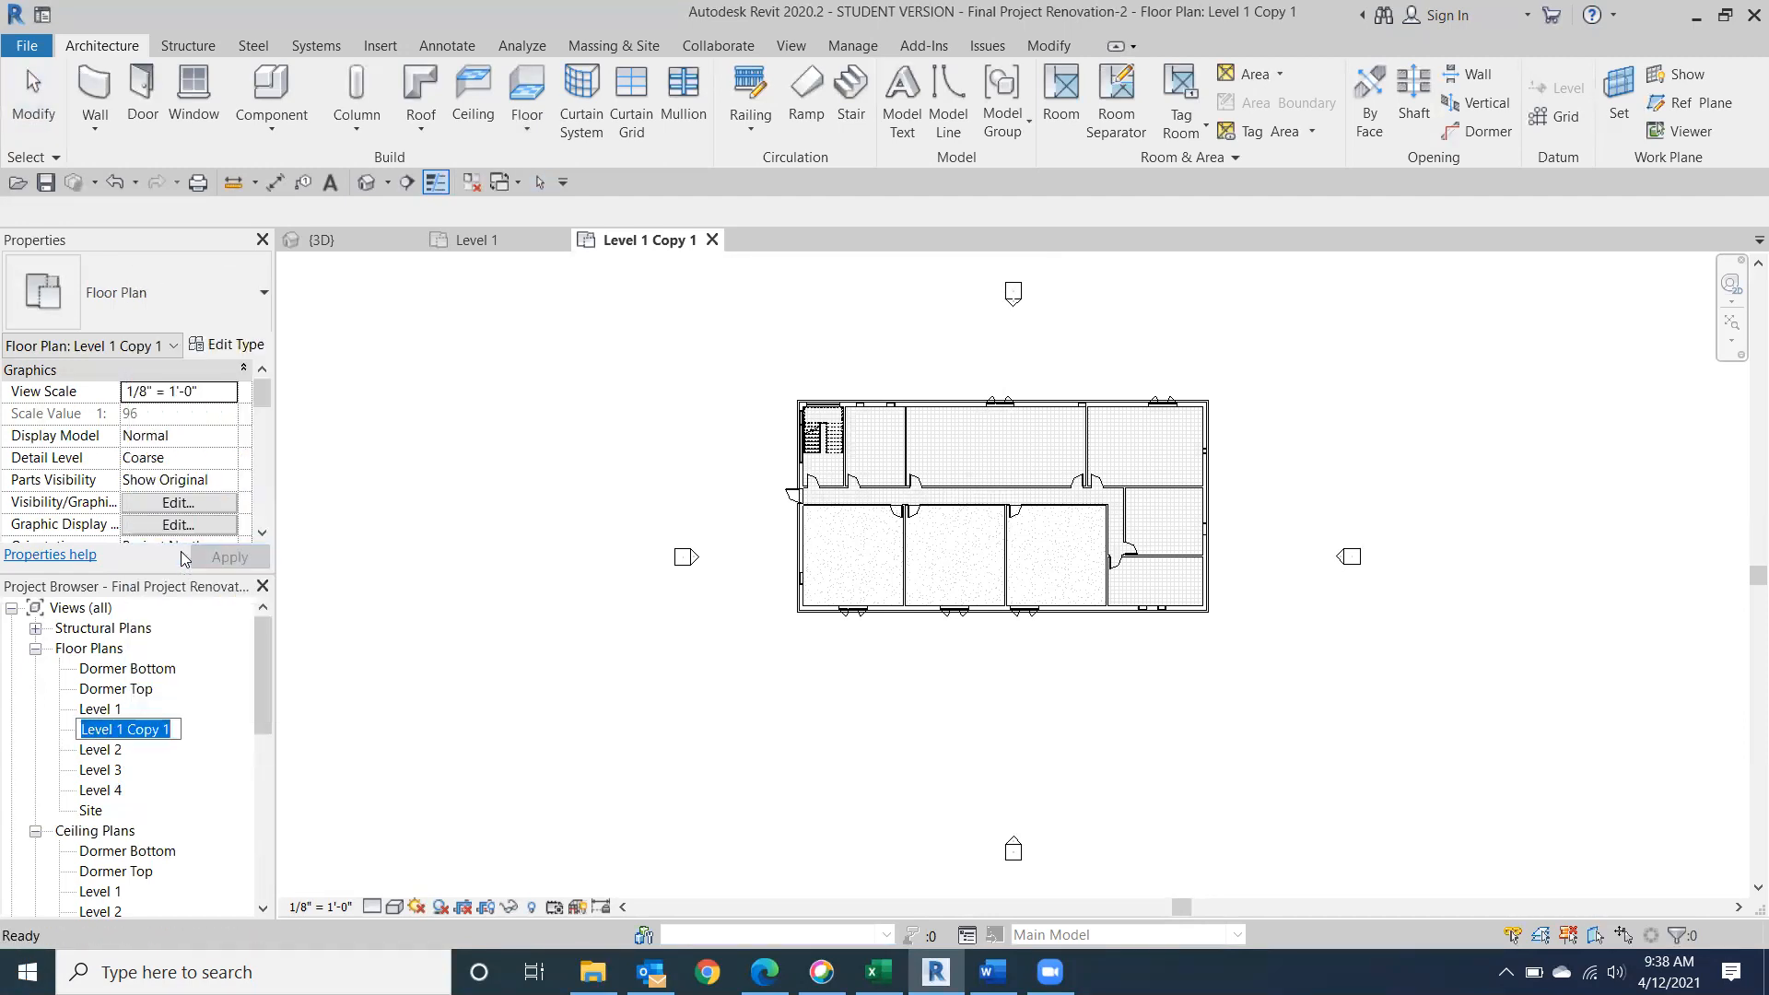
{"action": "left_click", "coordinate": [170, 730]}
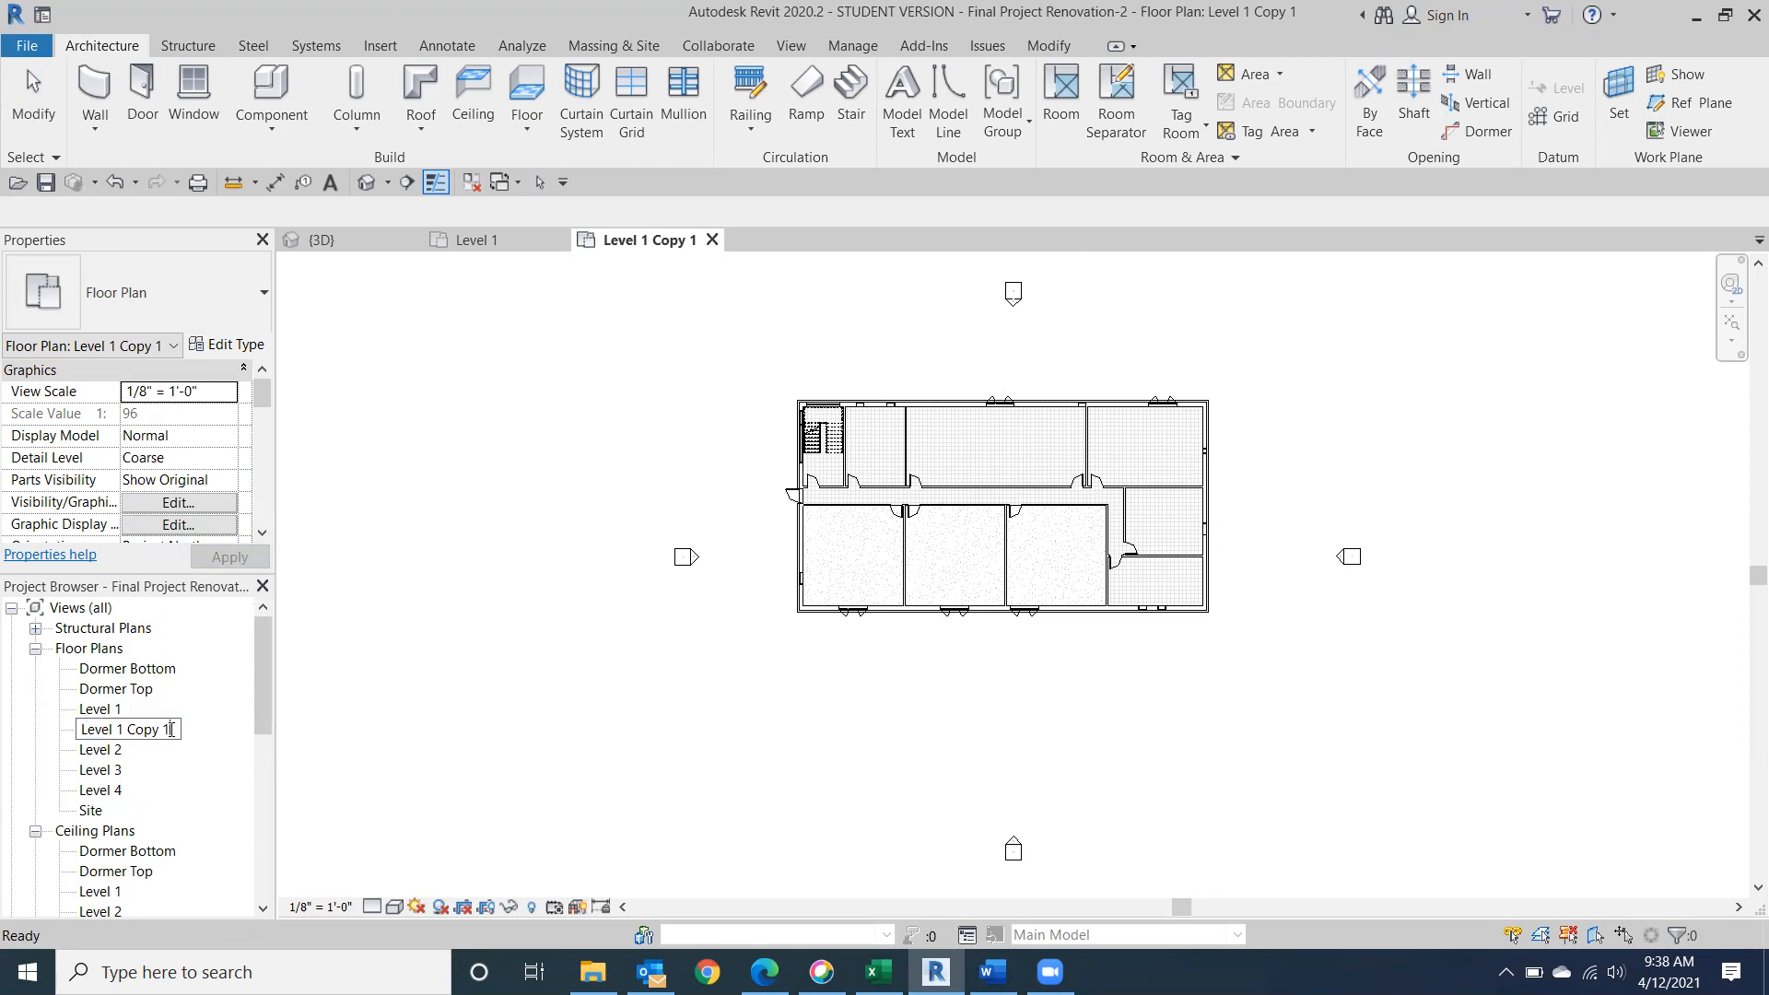
{"action": "key", "text": "BackSpace"}
{"action": "key", "text": "BackSpace"}
{"action": "key", "text": "BackSpace"}
{"action": "key", "text": "BackSpace"}
{"action": "type", "text": "Interio"}
{"action": "left_click", "coordinate": [111, 710]}
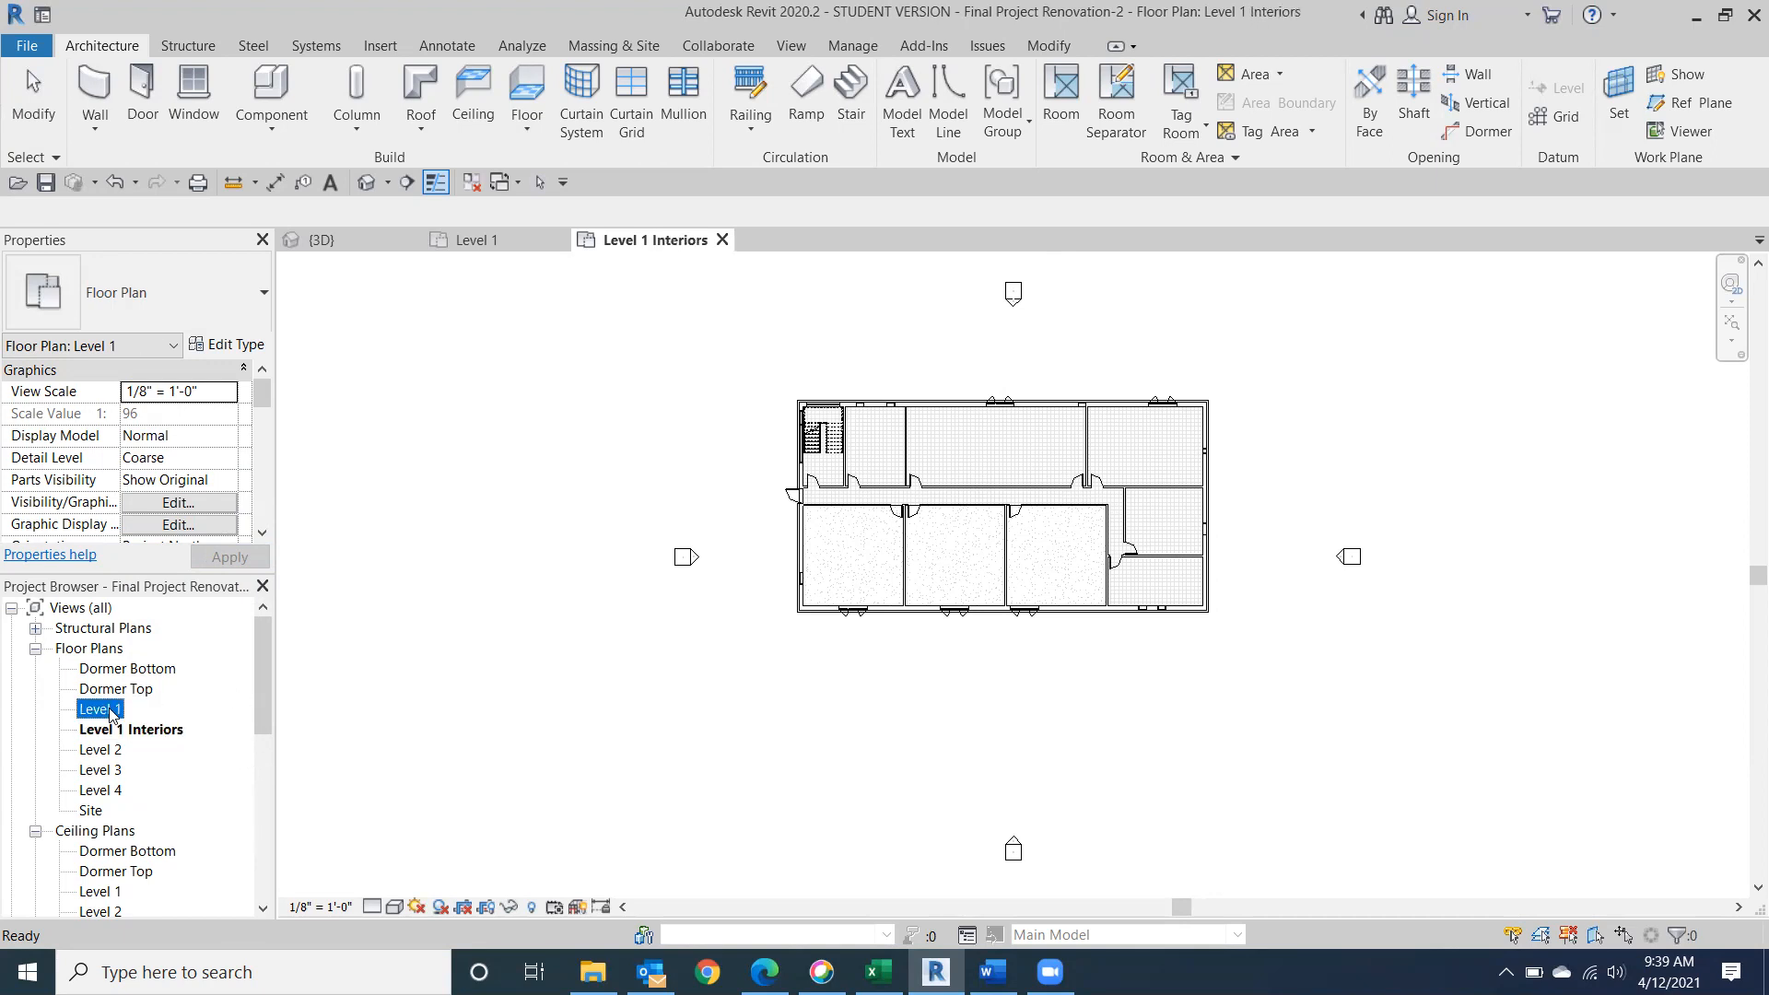
In the original Level 1 floor plan, turn off the Furniture and Furniture Systems model categories in the visibility/graphic overrides.
{"action": "double_click", "coordinate": [112, 710]}
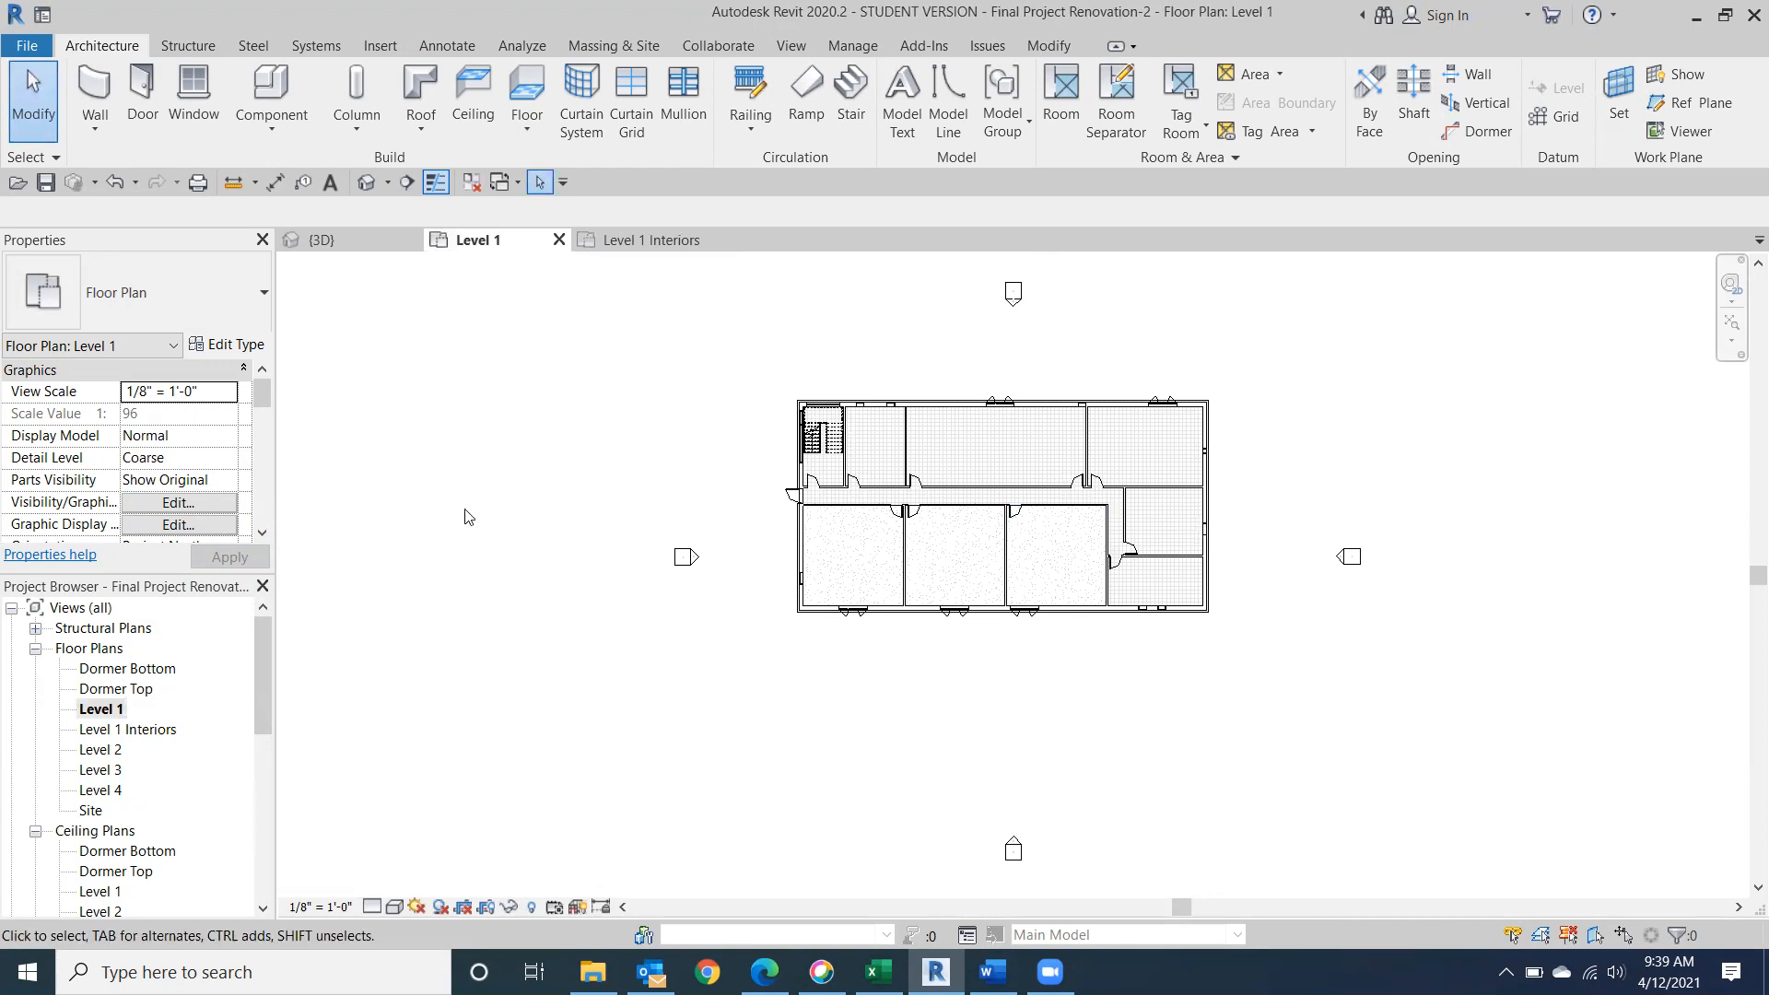
{"action": "key", "text": "v"}
{"action": "key", "text": "g"}
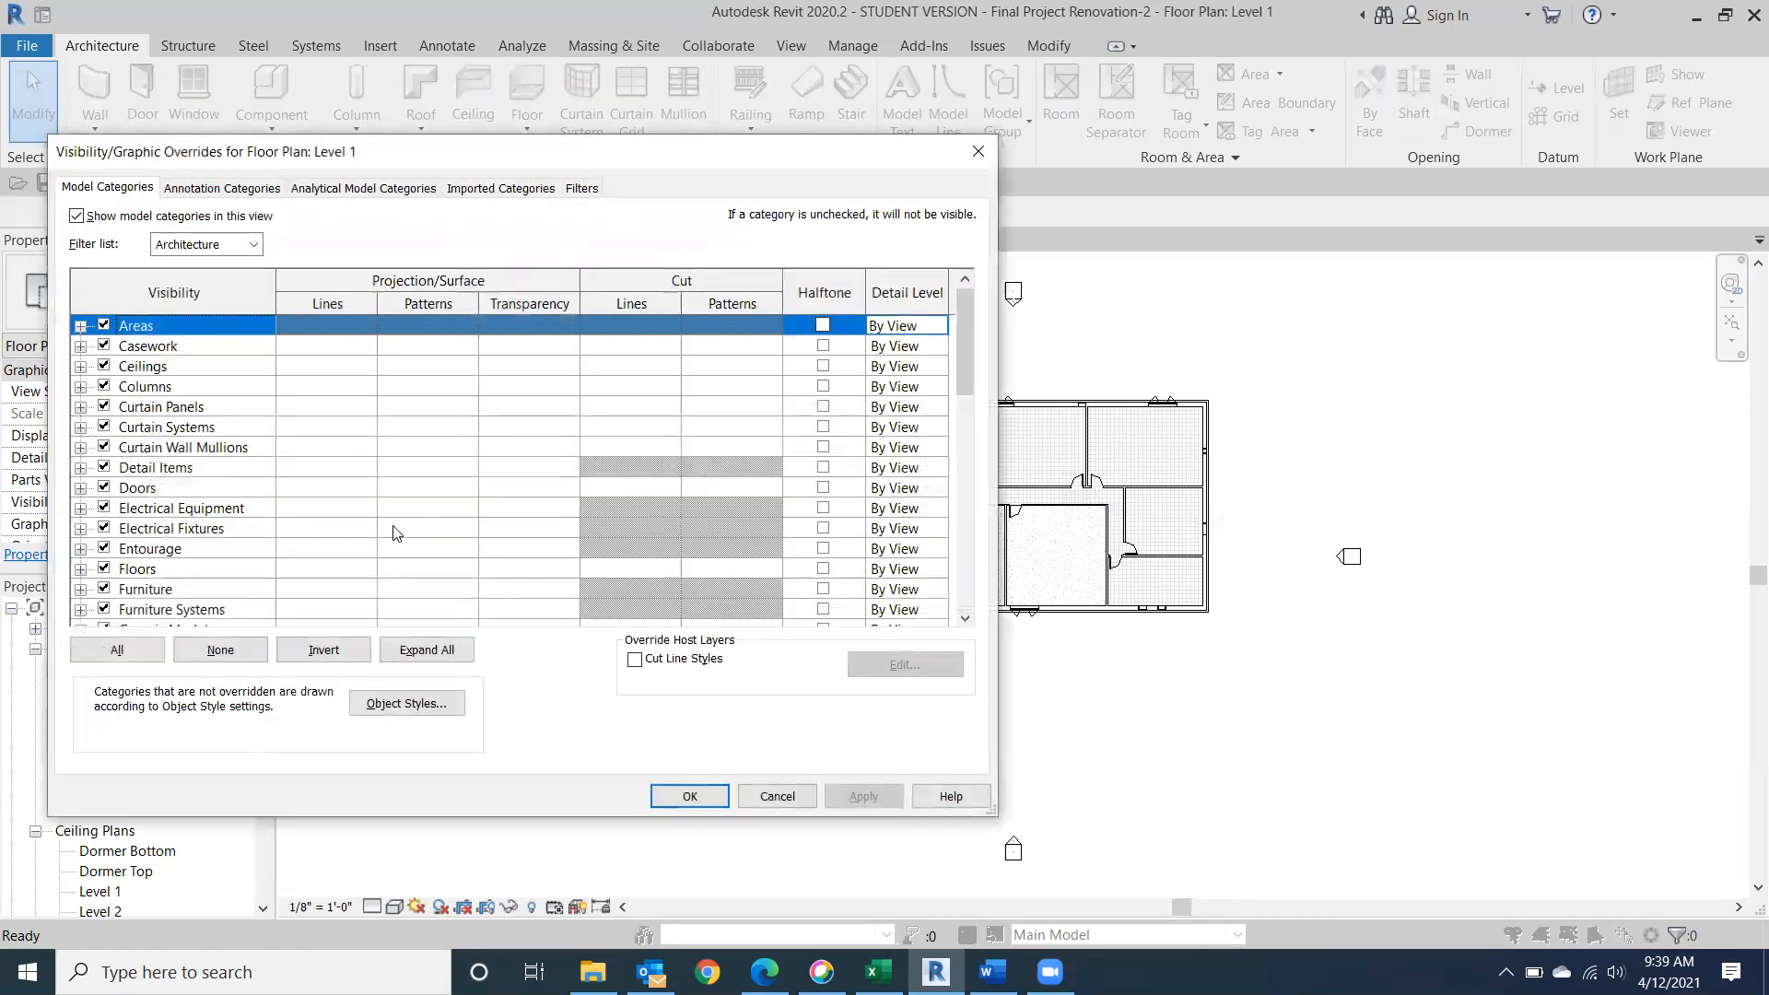
{"action": "scroll", "coordinate": [382, 514], "scroll_direction": "down", "scroll_amount": 1}
{"action": "scroll", "coordinate": [189, 491], "scroll_direction": "up", "scroll_amount": 1}
{"action": "left_click", "coordinate": [104, 589]}
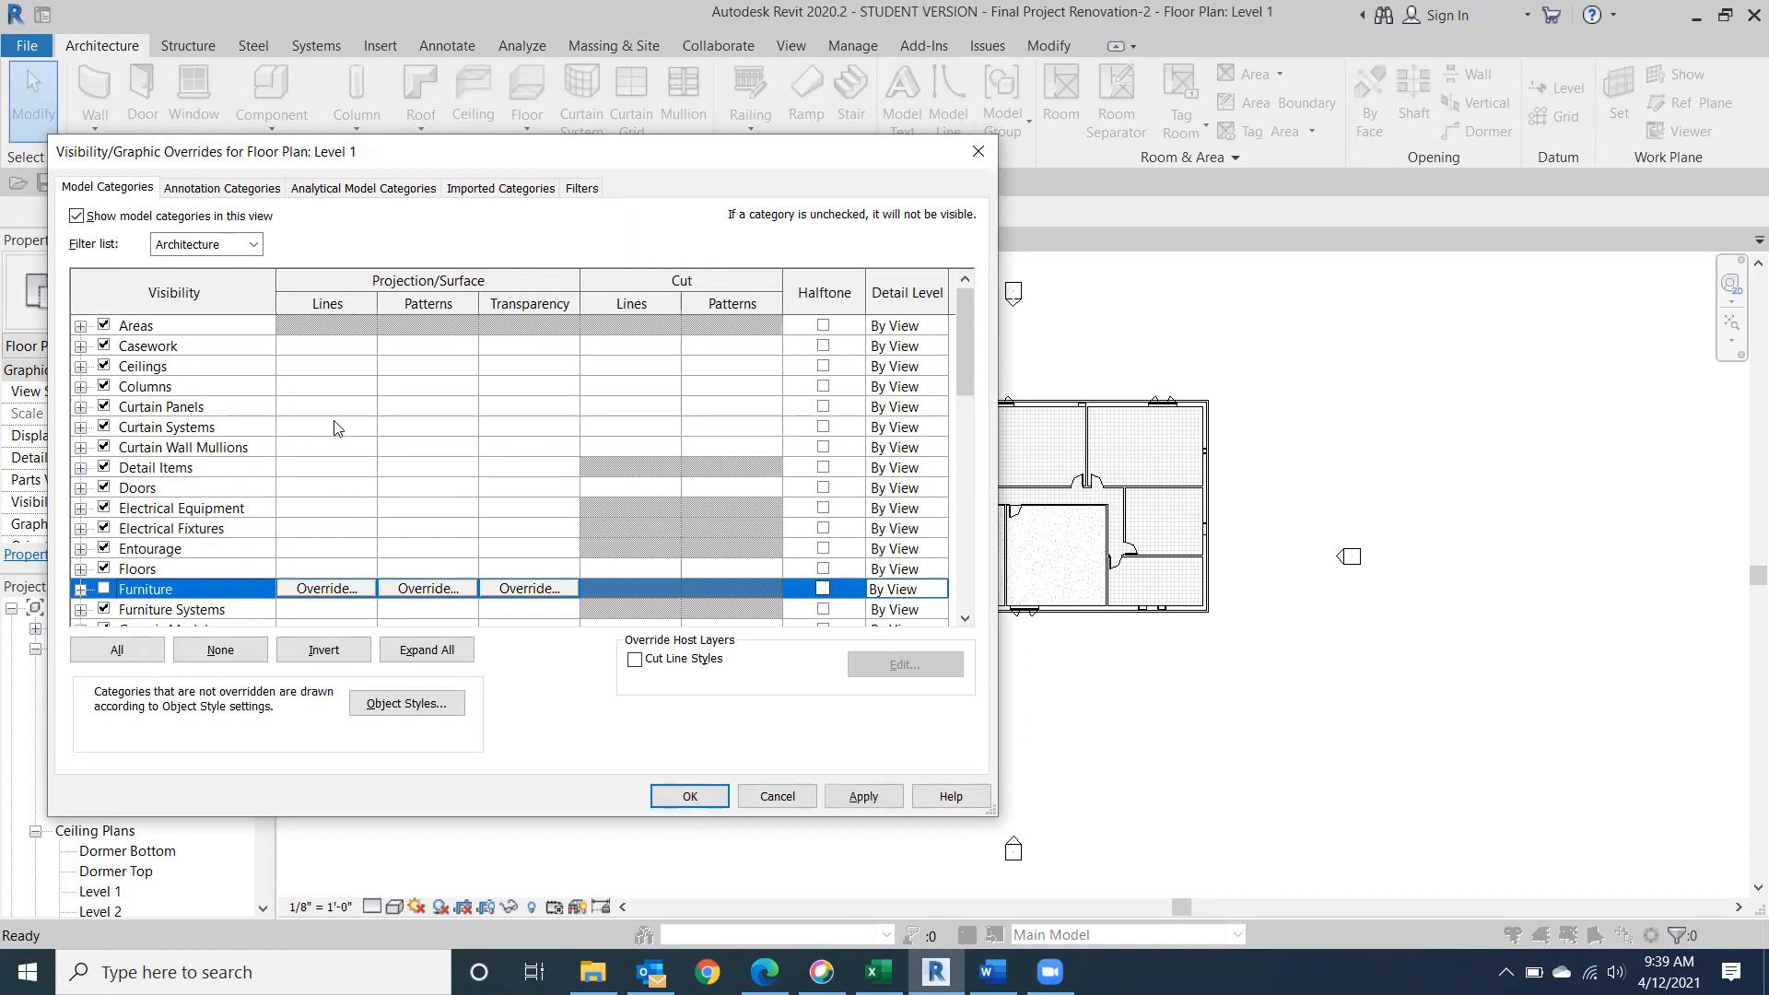
{"action": "left_click", "coordinate": [103, 609]}
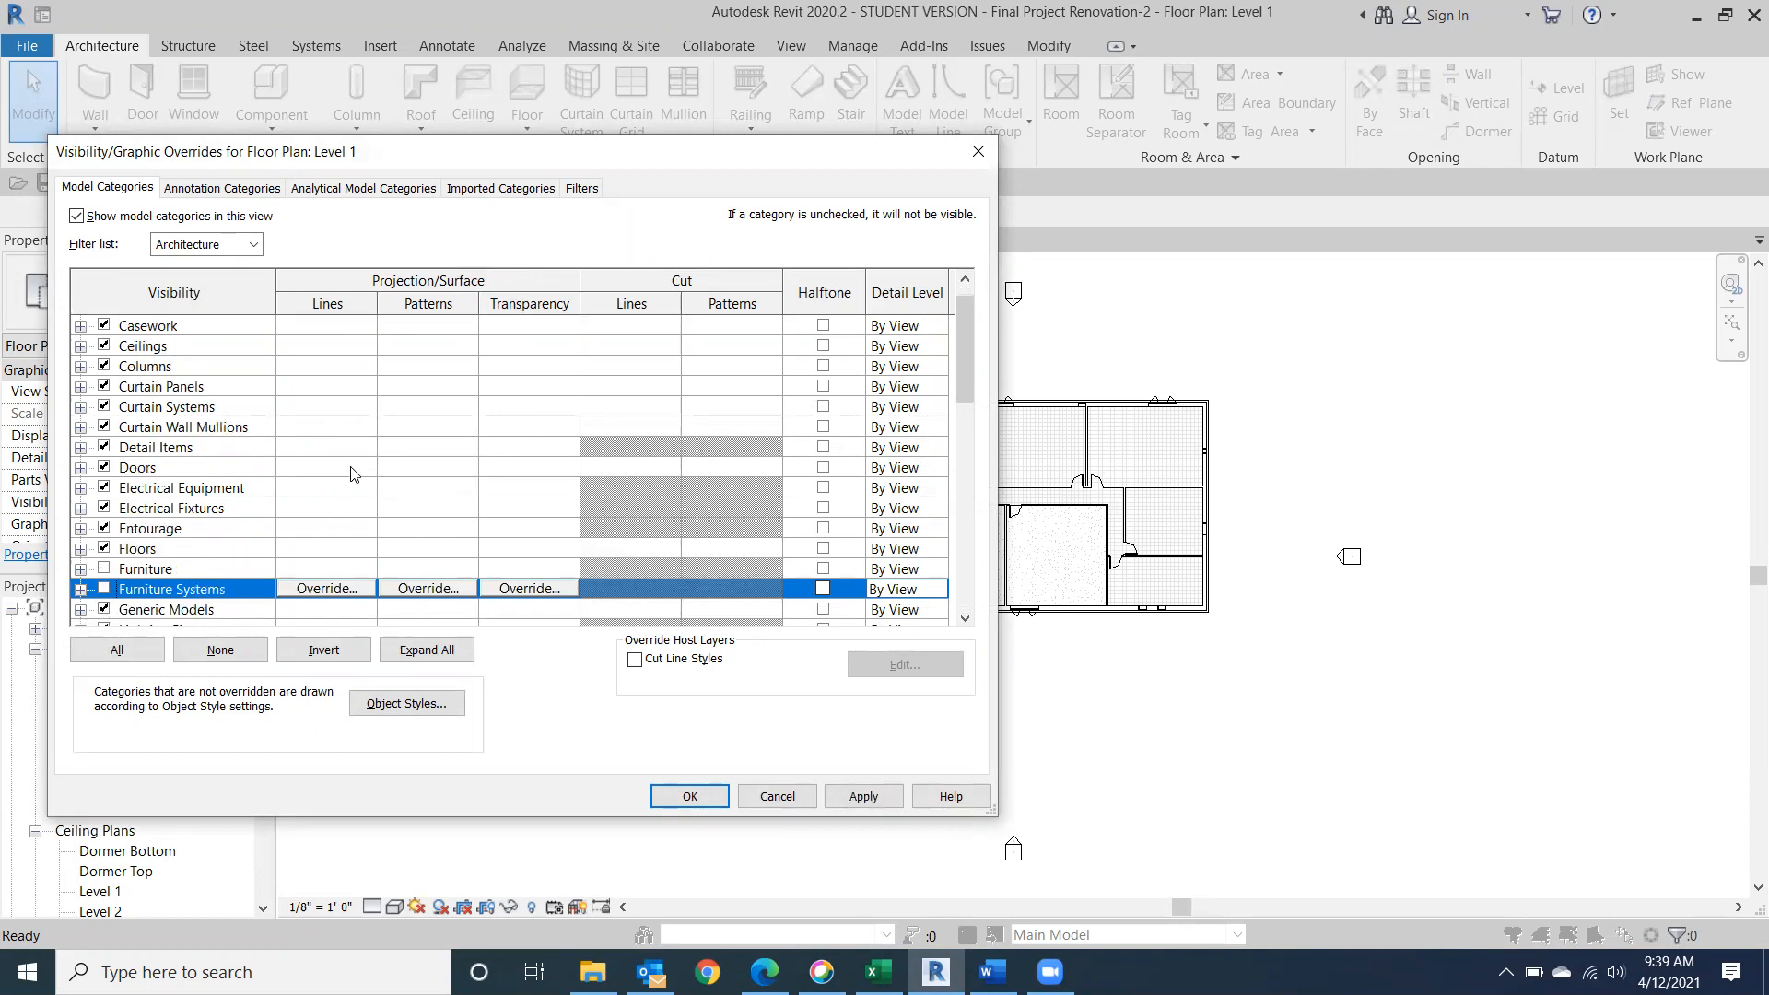
Review the remaining model categories for other items to hide and apply the furniture visibility changes to Level 1.
{"action": "scroll", "coordinate": [293, 463], "scroll_direction": "down", "scroll_amount": 3}
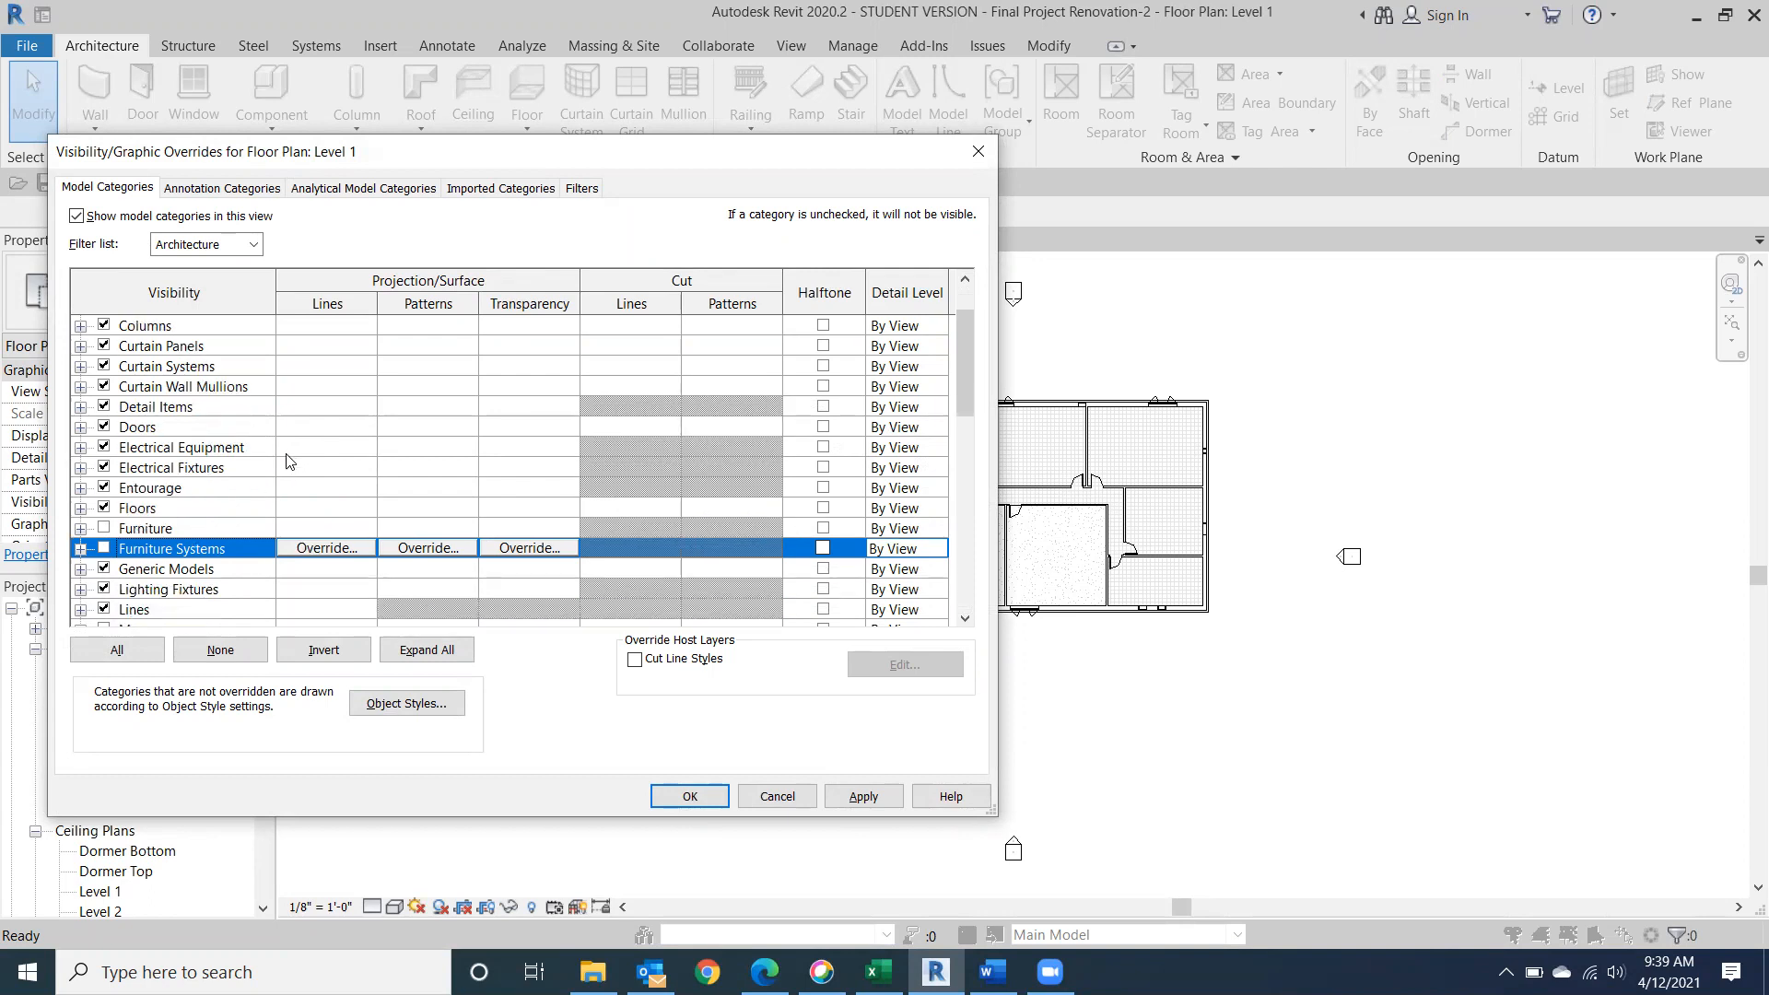
{"action": "scroll", "coordinate": [287, 466], "scroll_direction": "down", "scroll_amount": 3}
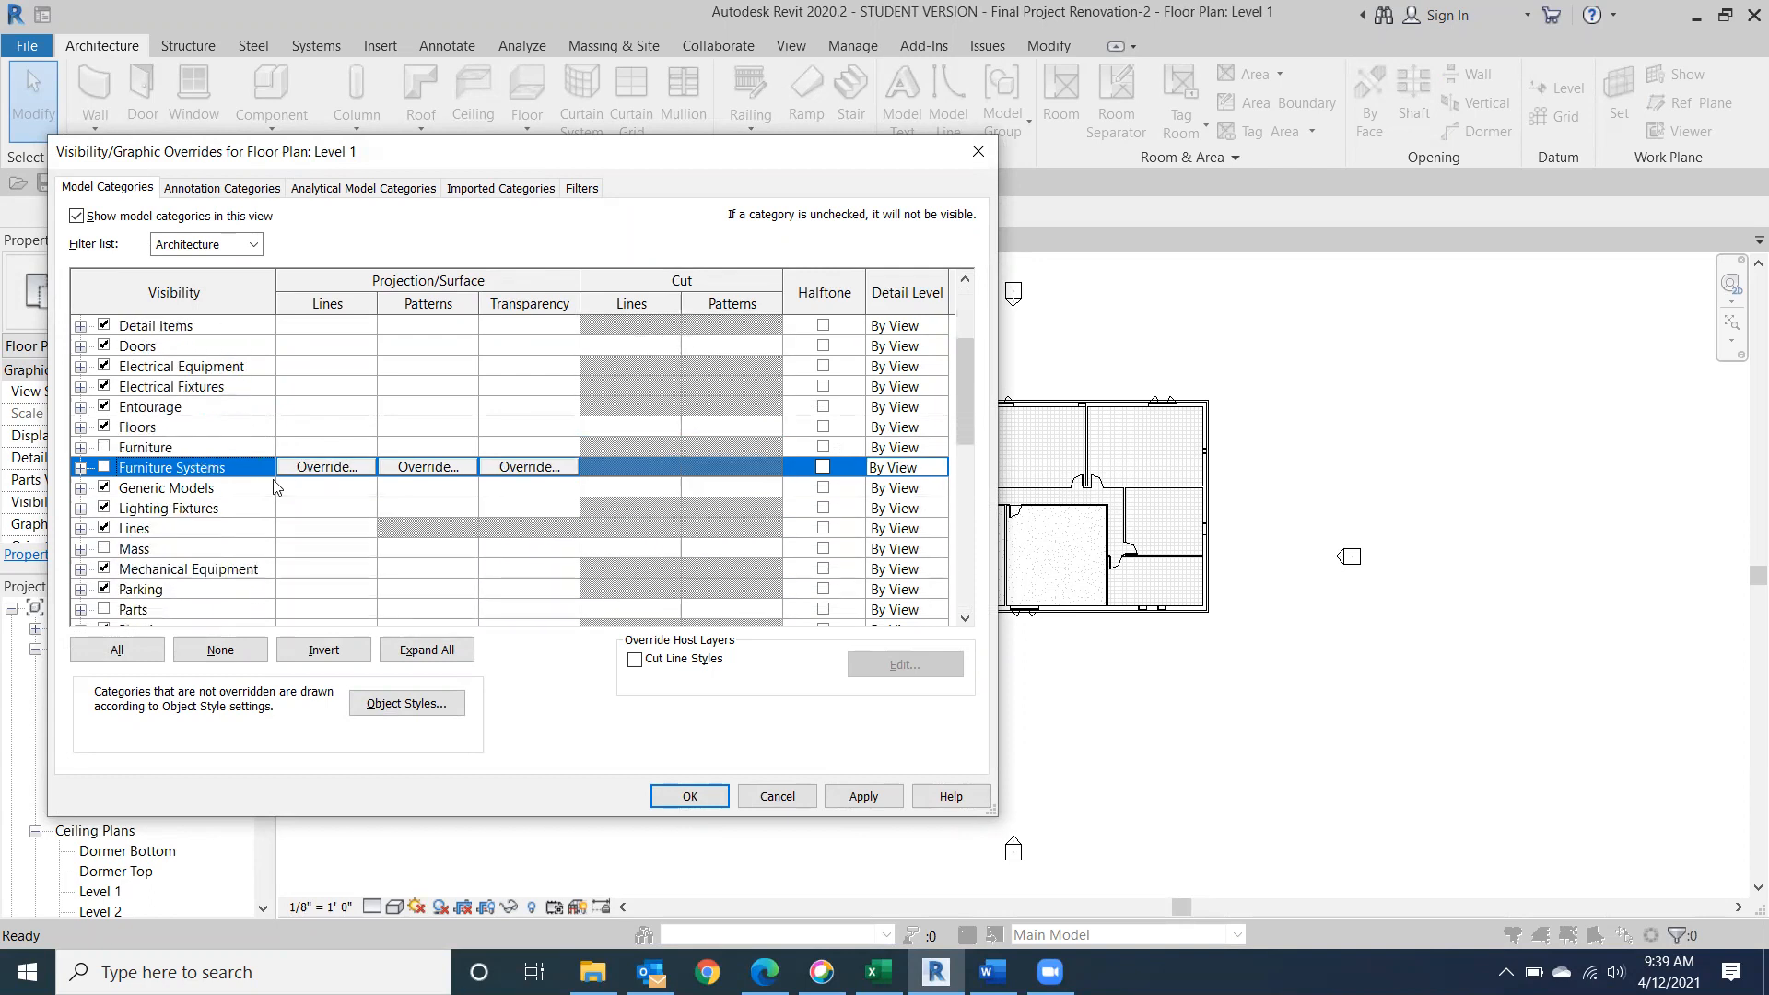
{"action": "scroll", "coordinate": [277, 487], "scroll_direction": "down", "scroll_amount": 6}
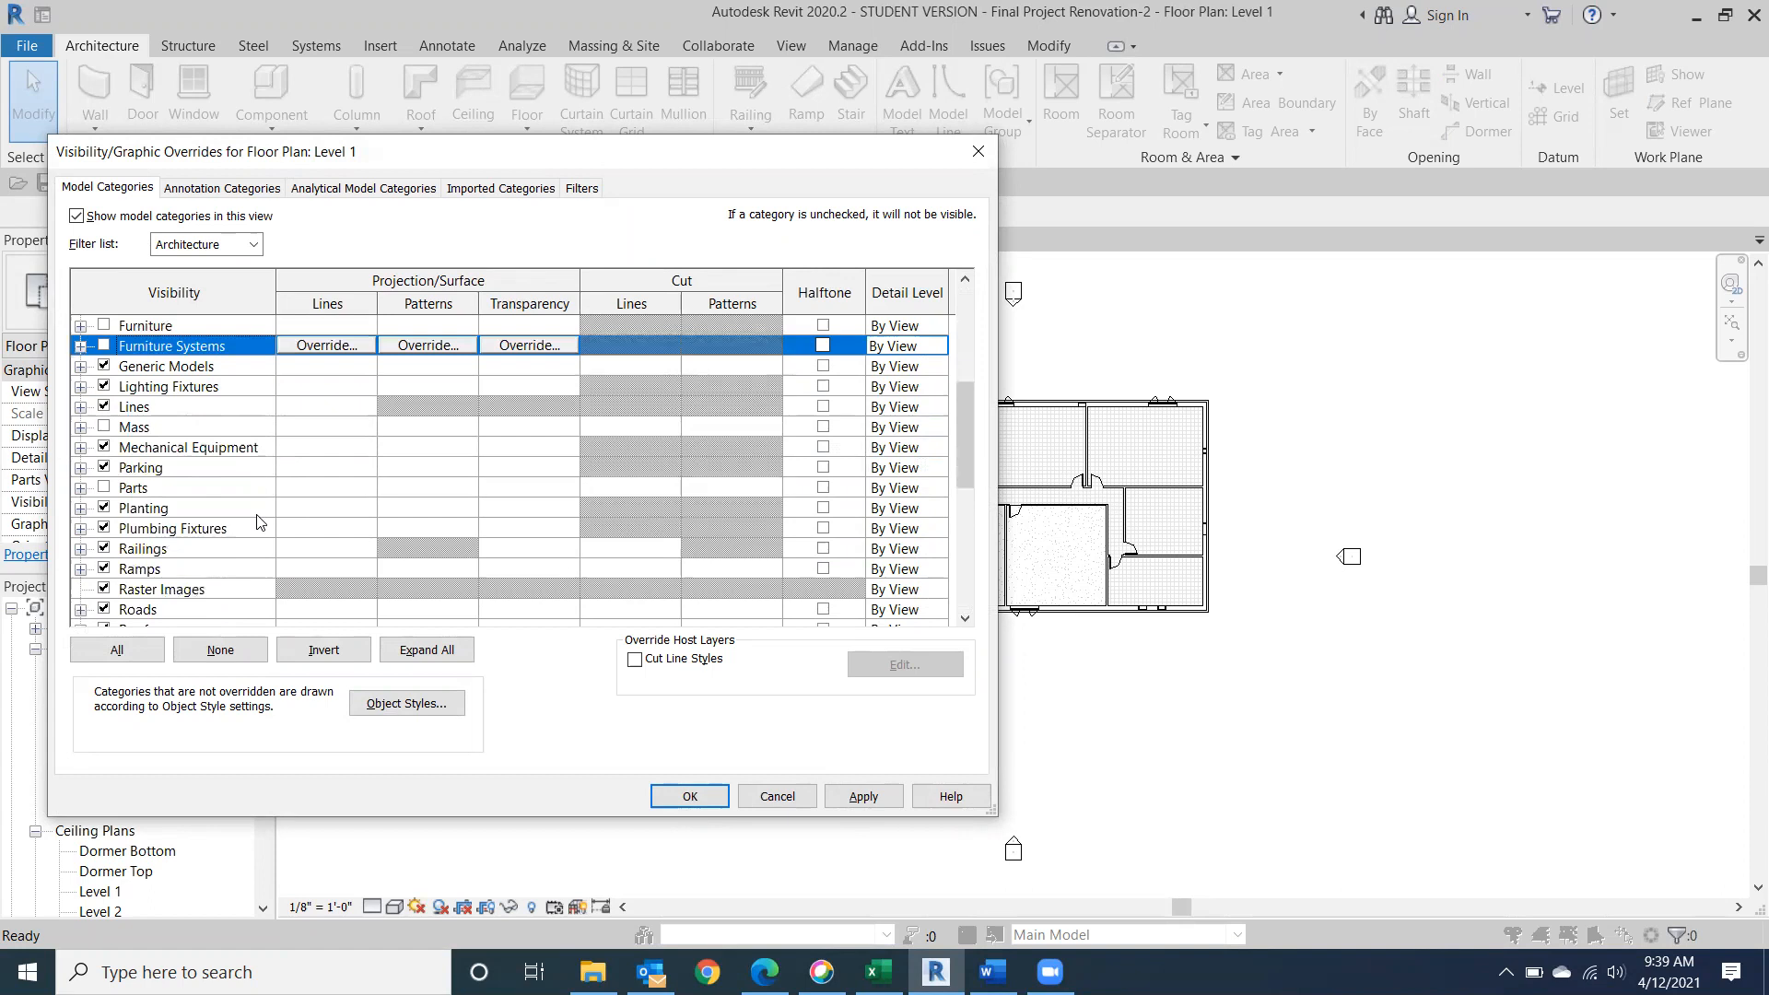
{"action": "scroll", "coordinate": [259, 523], "scroll_direction": "down", "scroll_amount": 8}
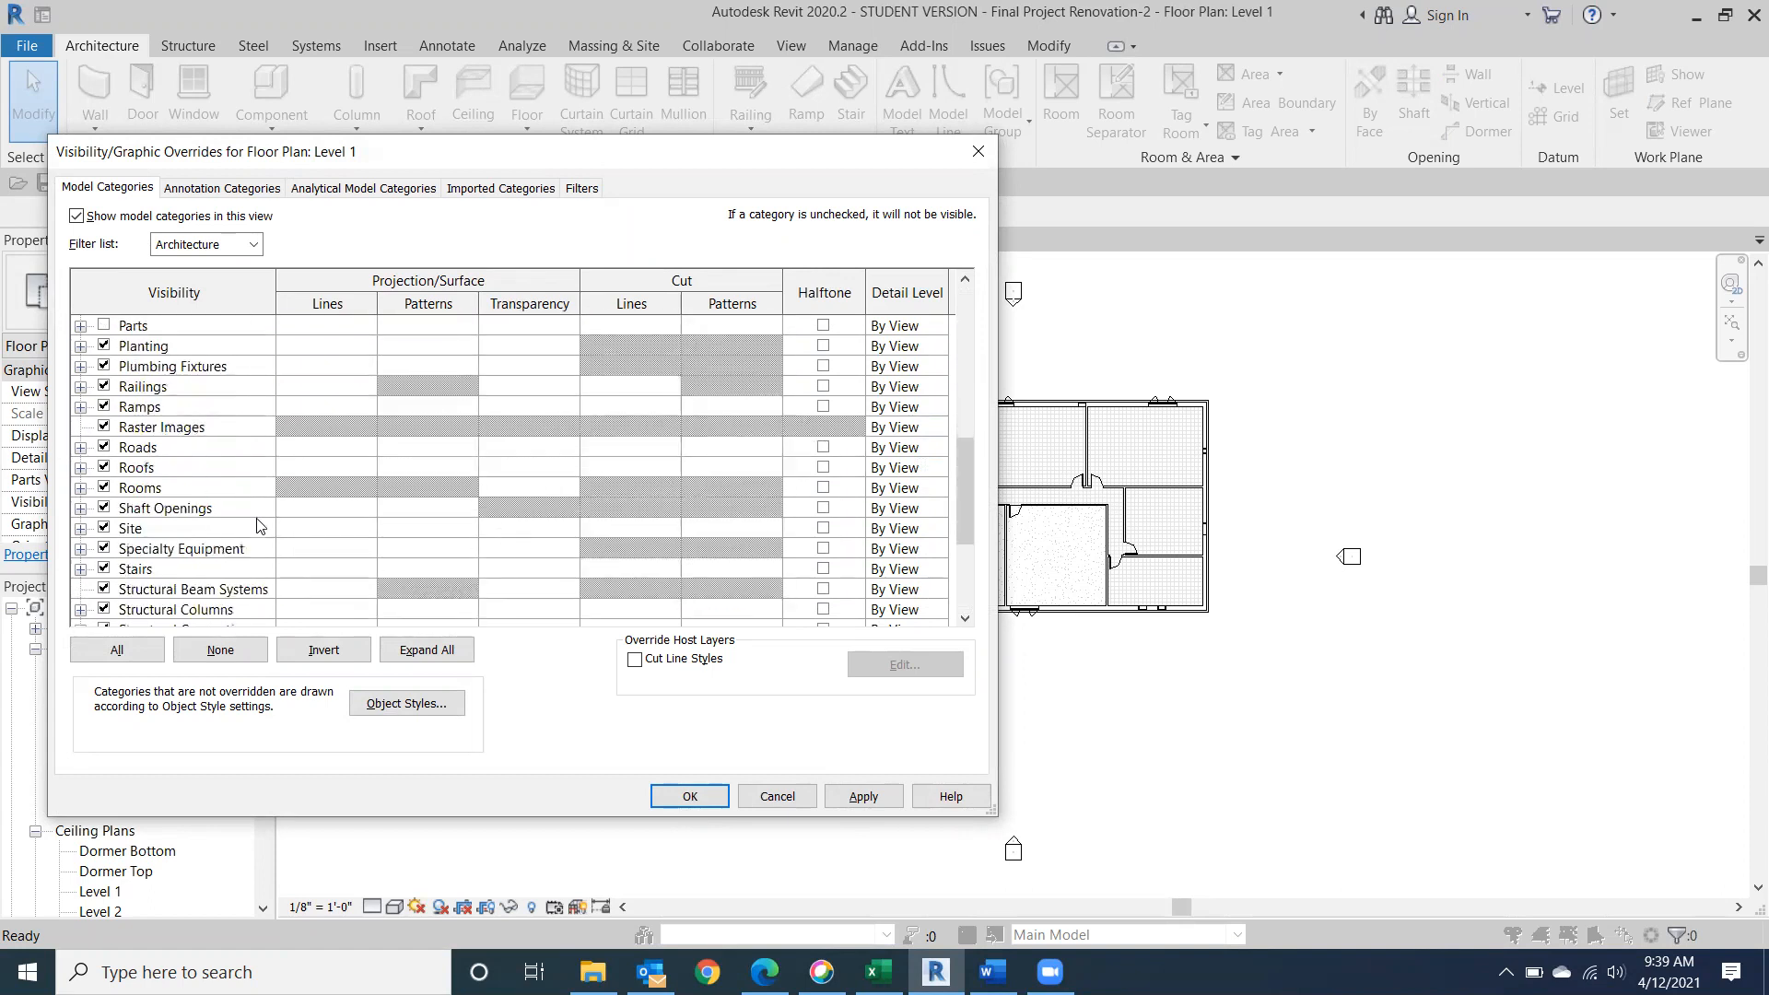
{"action": "scroll", "coordinate": [259, 526], "scroll_direction": "down", "scroll_amount": 7}
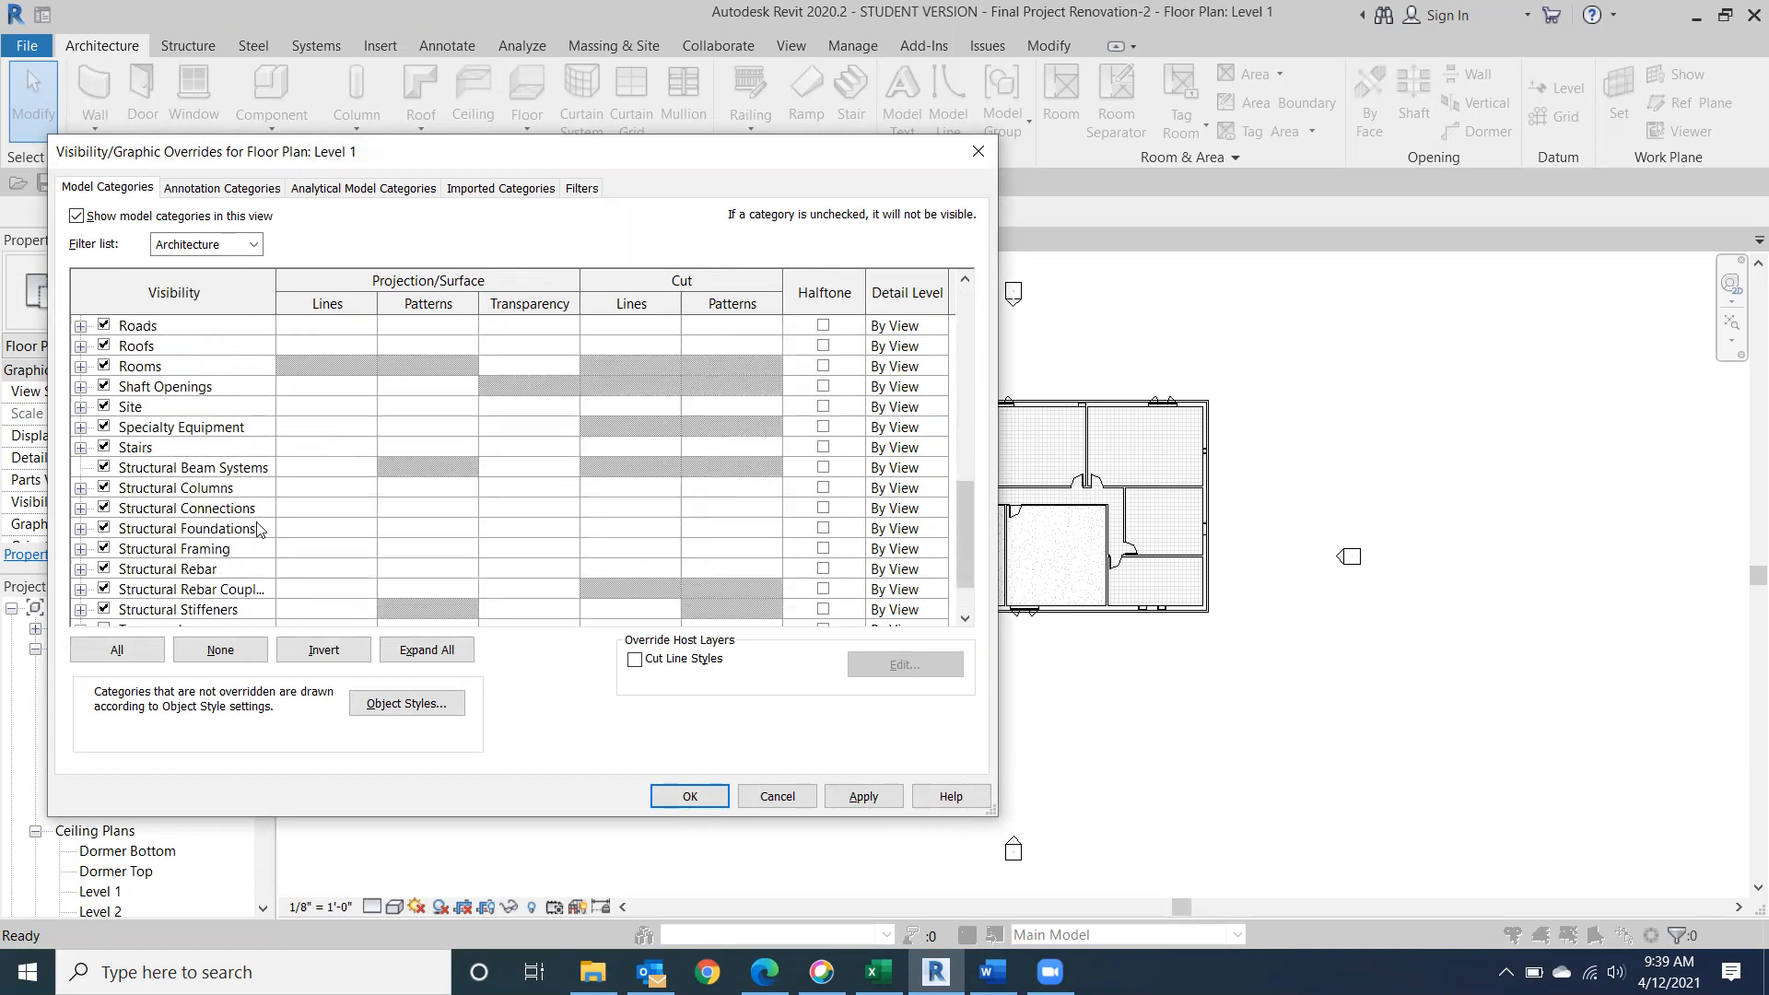
{"action": "scroll", "coordinate": [259, 528], "scroll_direction": "down", "scroll_amount": 2}
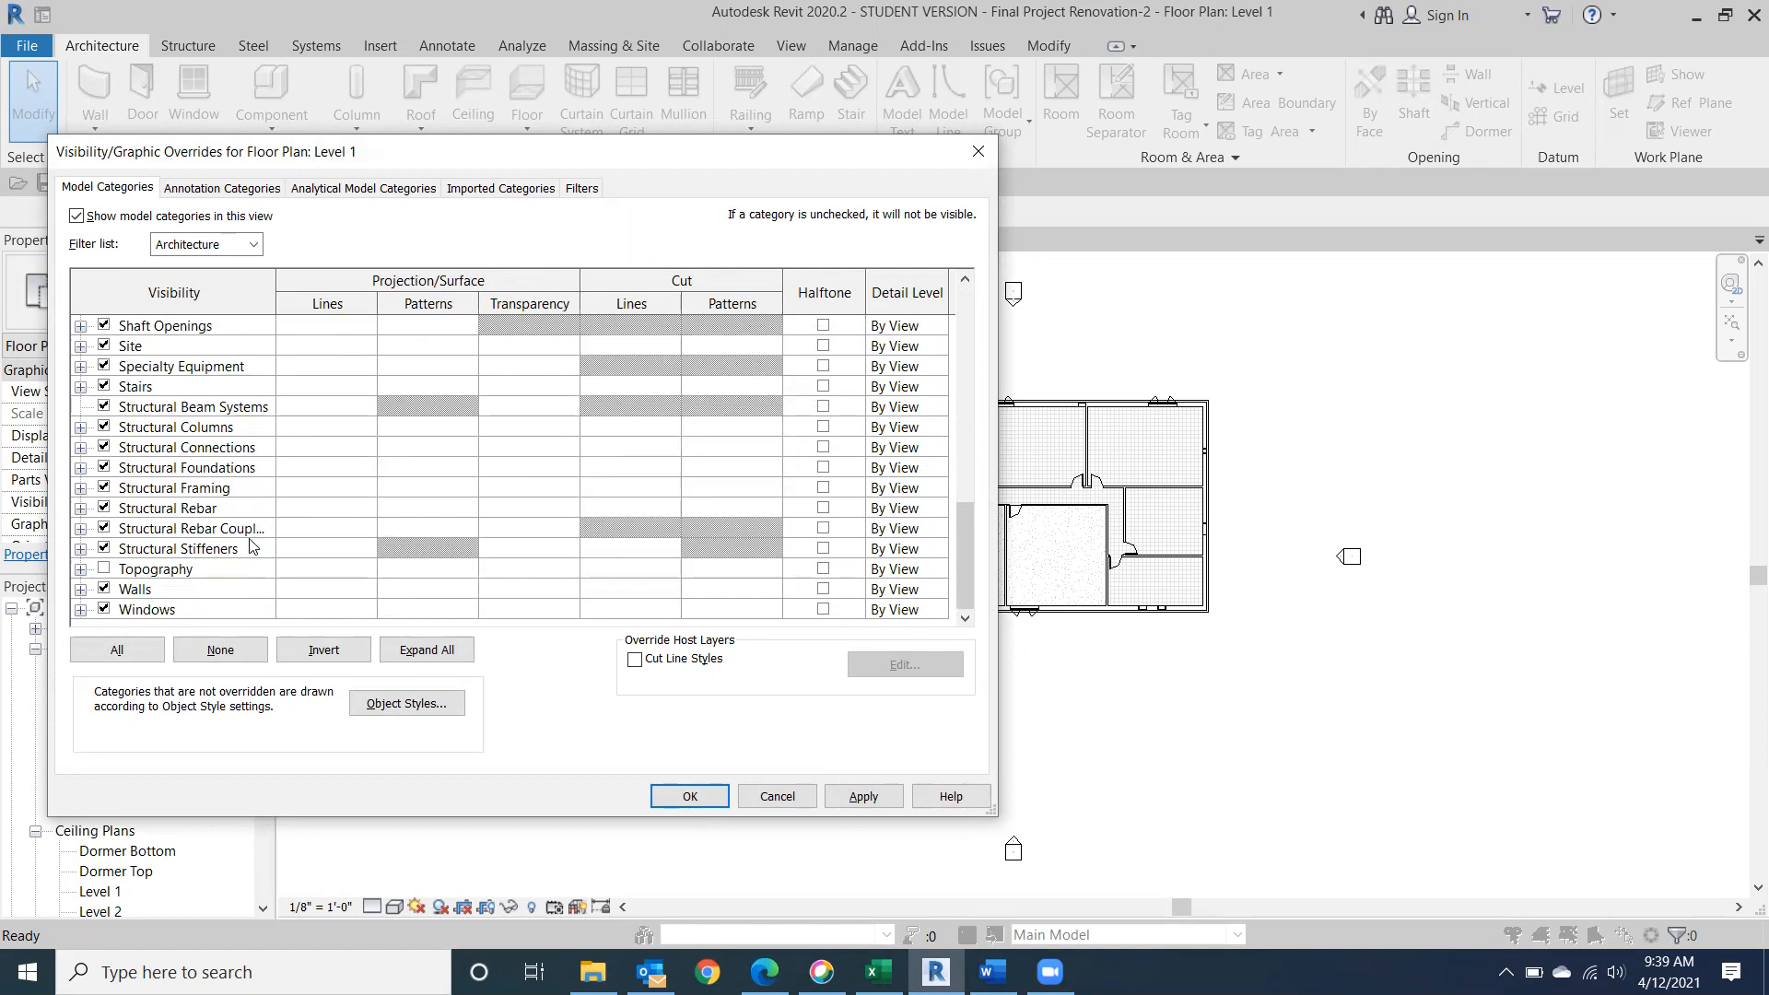
{"action": "scroll", "coordinate": [253, 546], "scroll_direction": "up", "scroll_amount": 20}
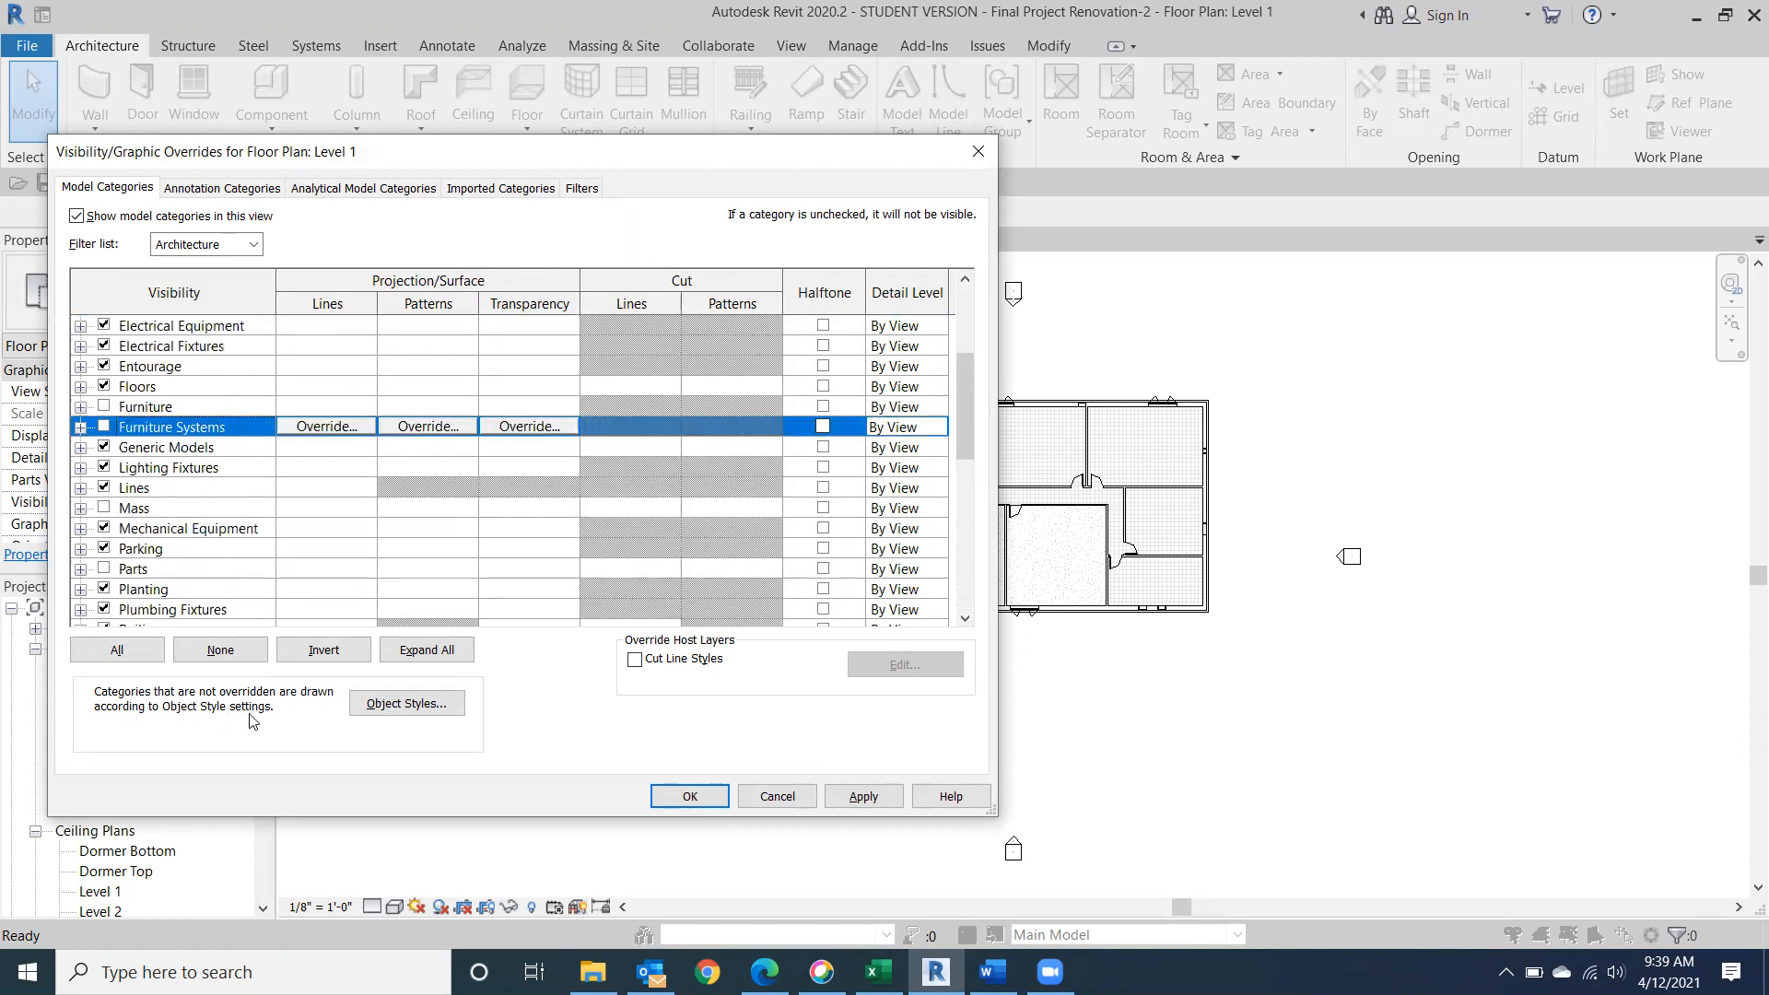
{"action": "scroll", "coordinate": [195, 532], "scroll_direction": "up", "scroll_amount": 8}
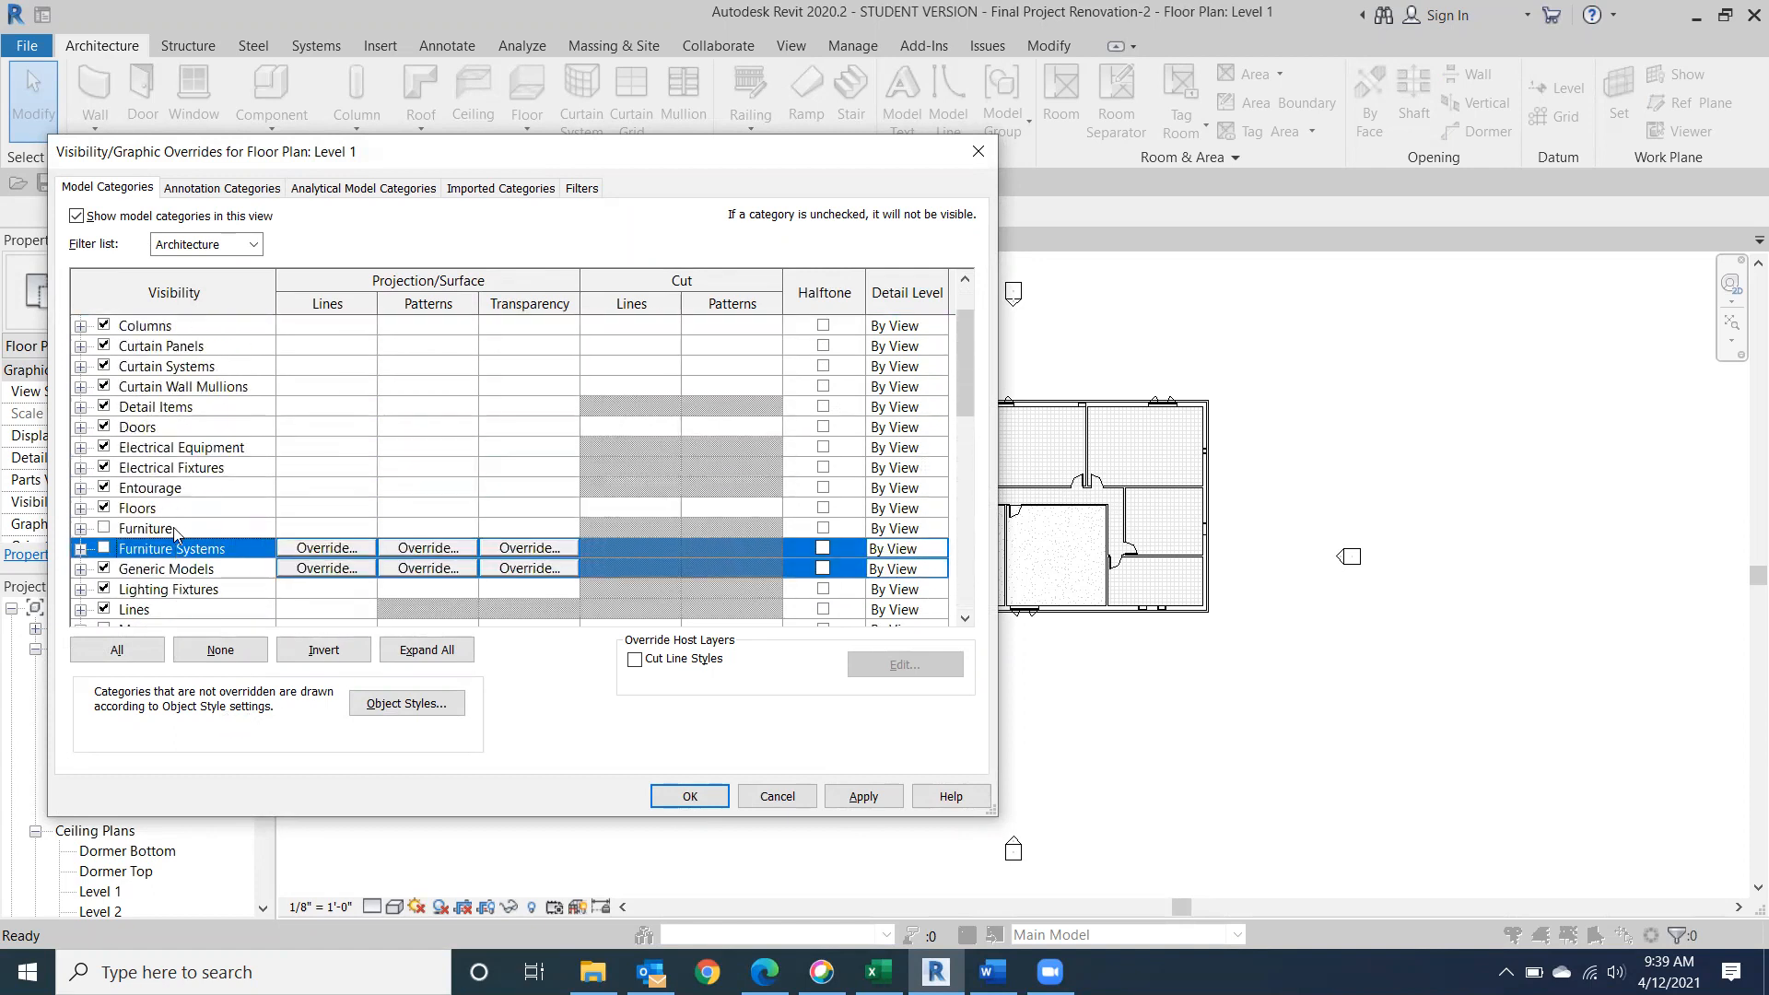
{"action": "scroll", "coordinate": [175, 534], "scroll_direction": "up", "scroll_amount": 1}
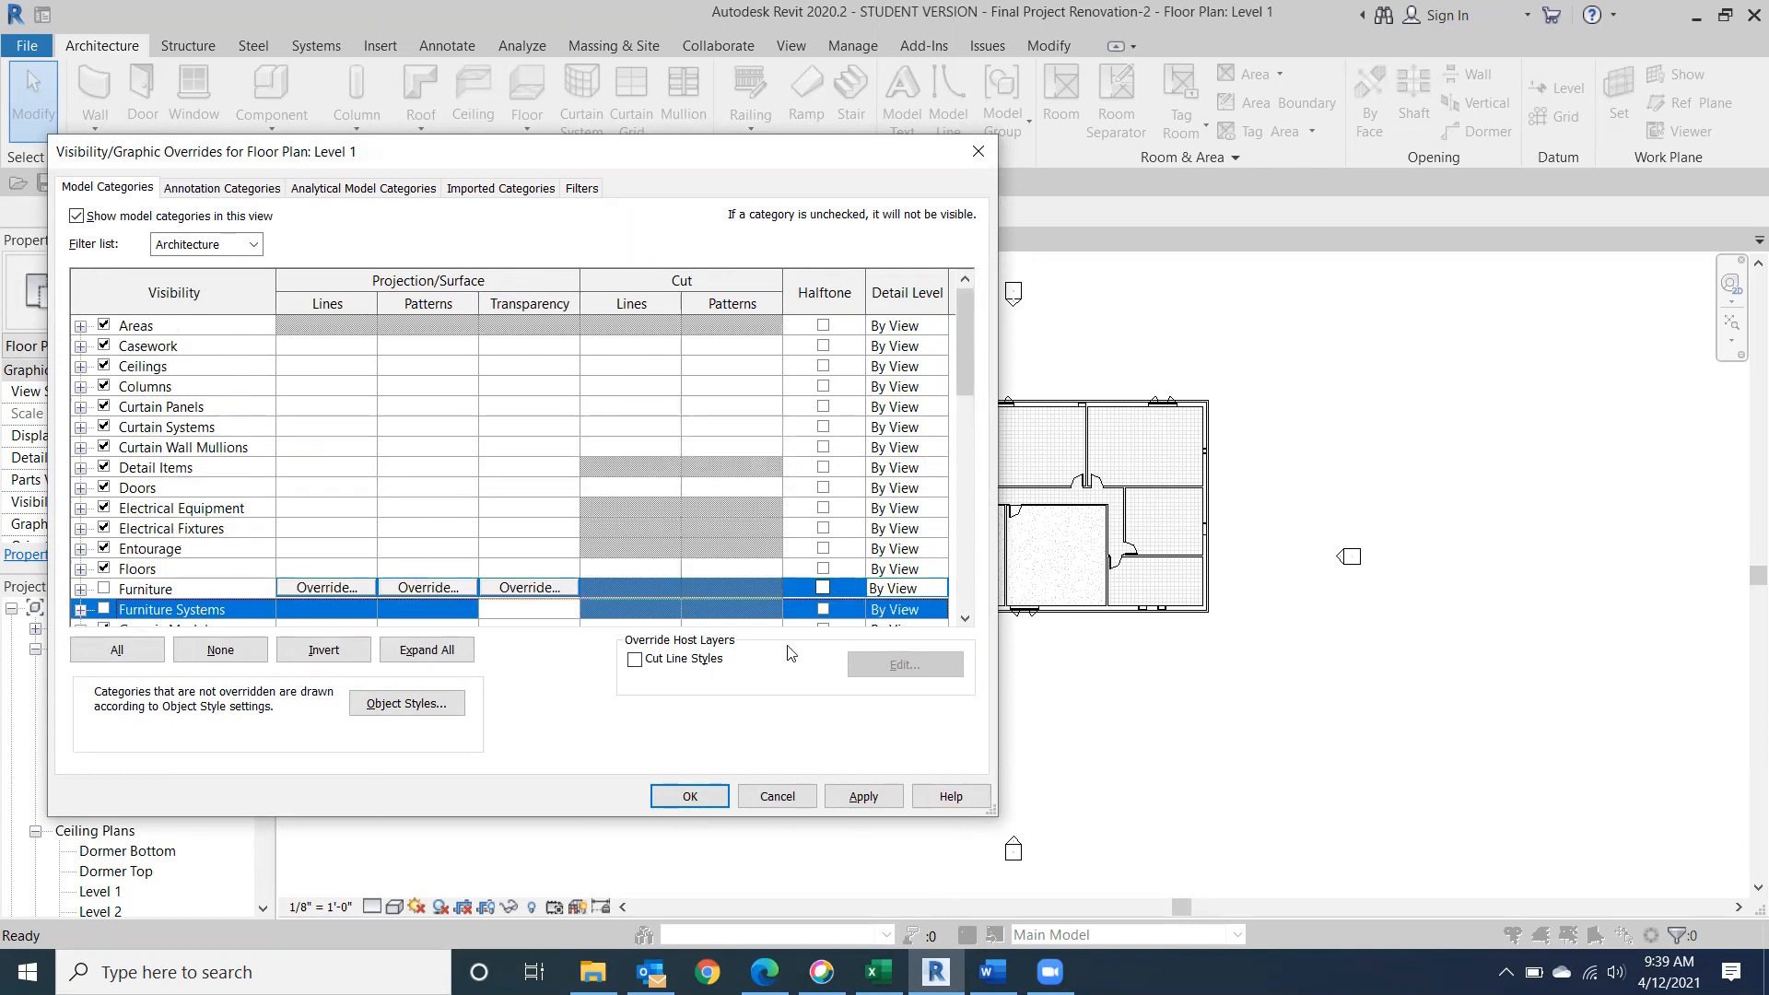
{"action": "left_click", "coordinate": [693, 797]}
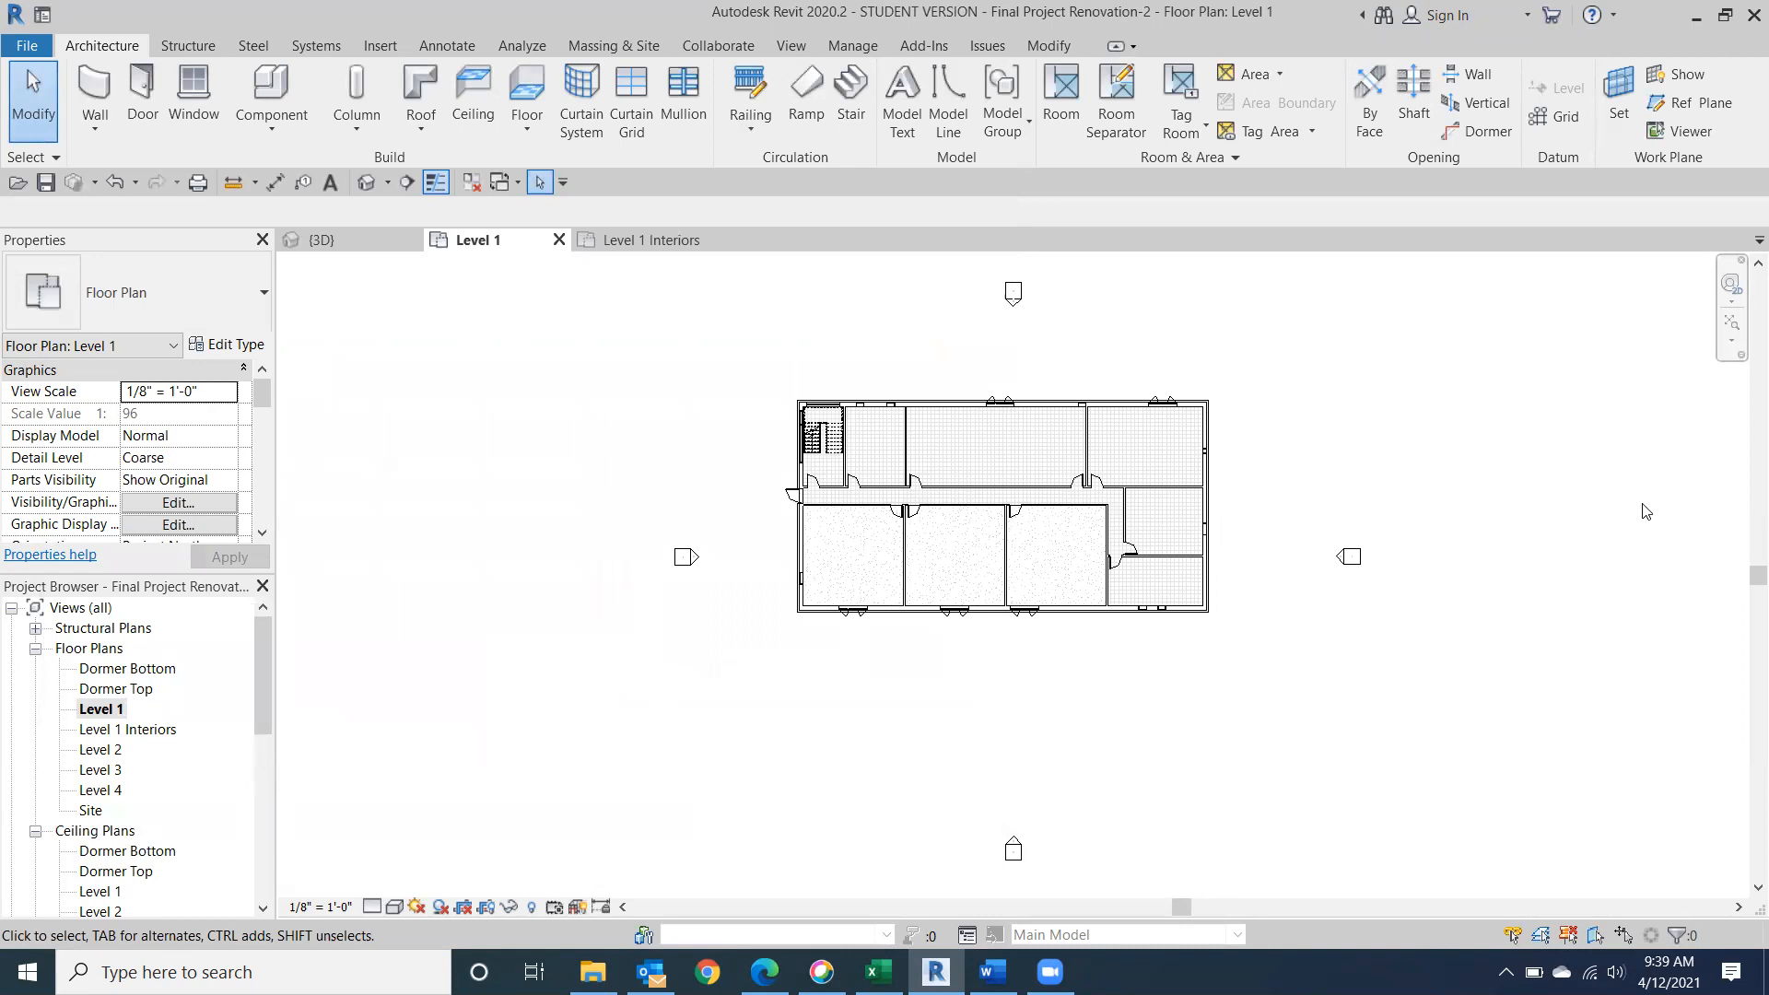
In the Level 1 Interiors floor plan, turn off the Floors model category in the visibility/graphic overrides.
{"action": "double_click", "coordinate": [148, 730]}
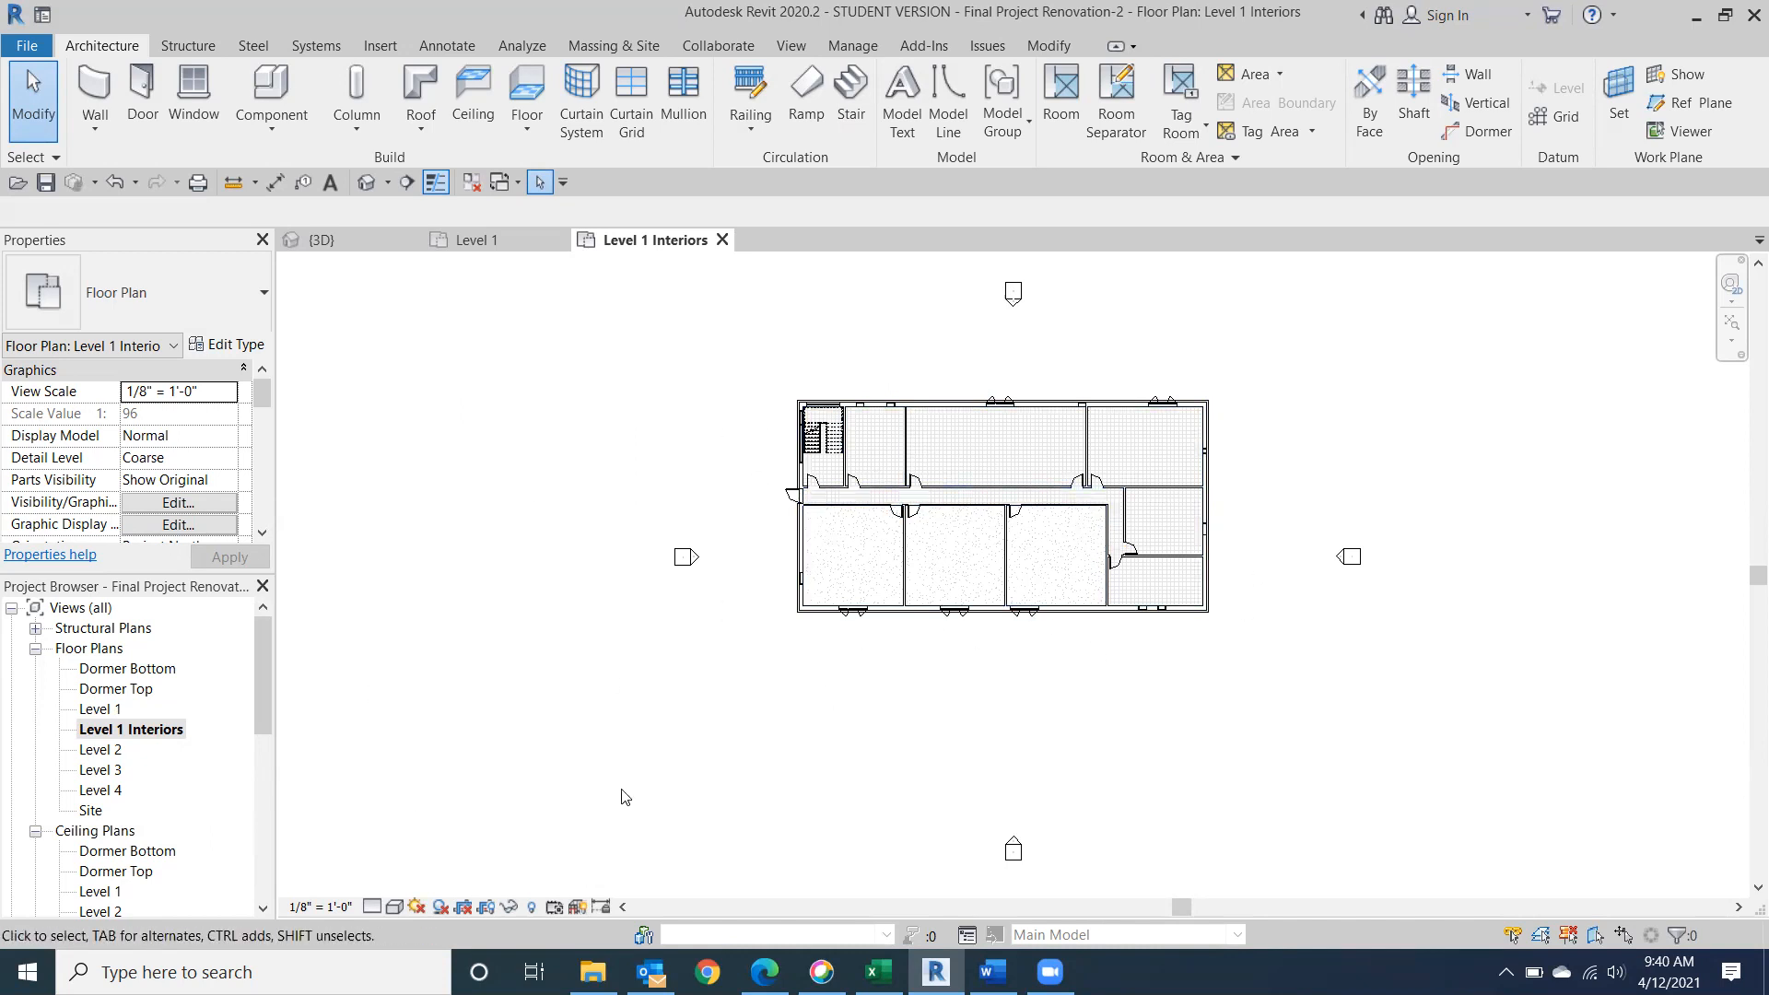
{"action": "key", "text": "v"}
{"action": "key", "text": "g"}
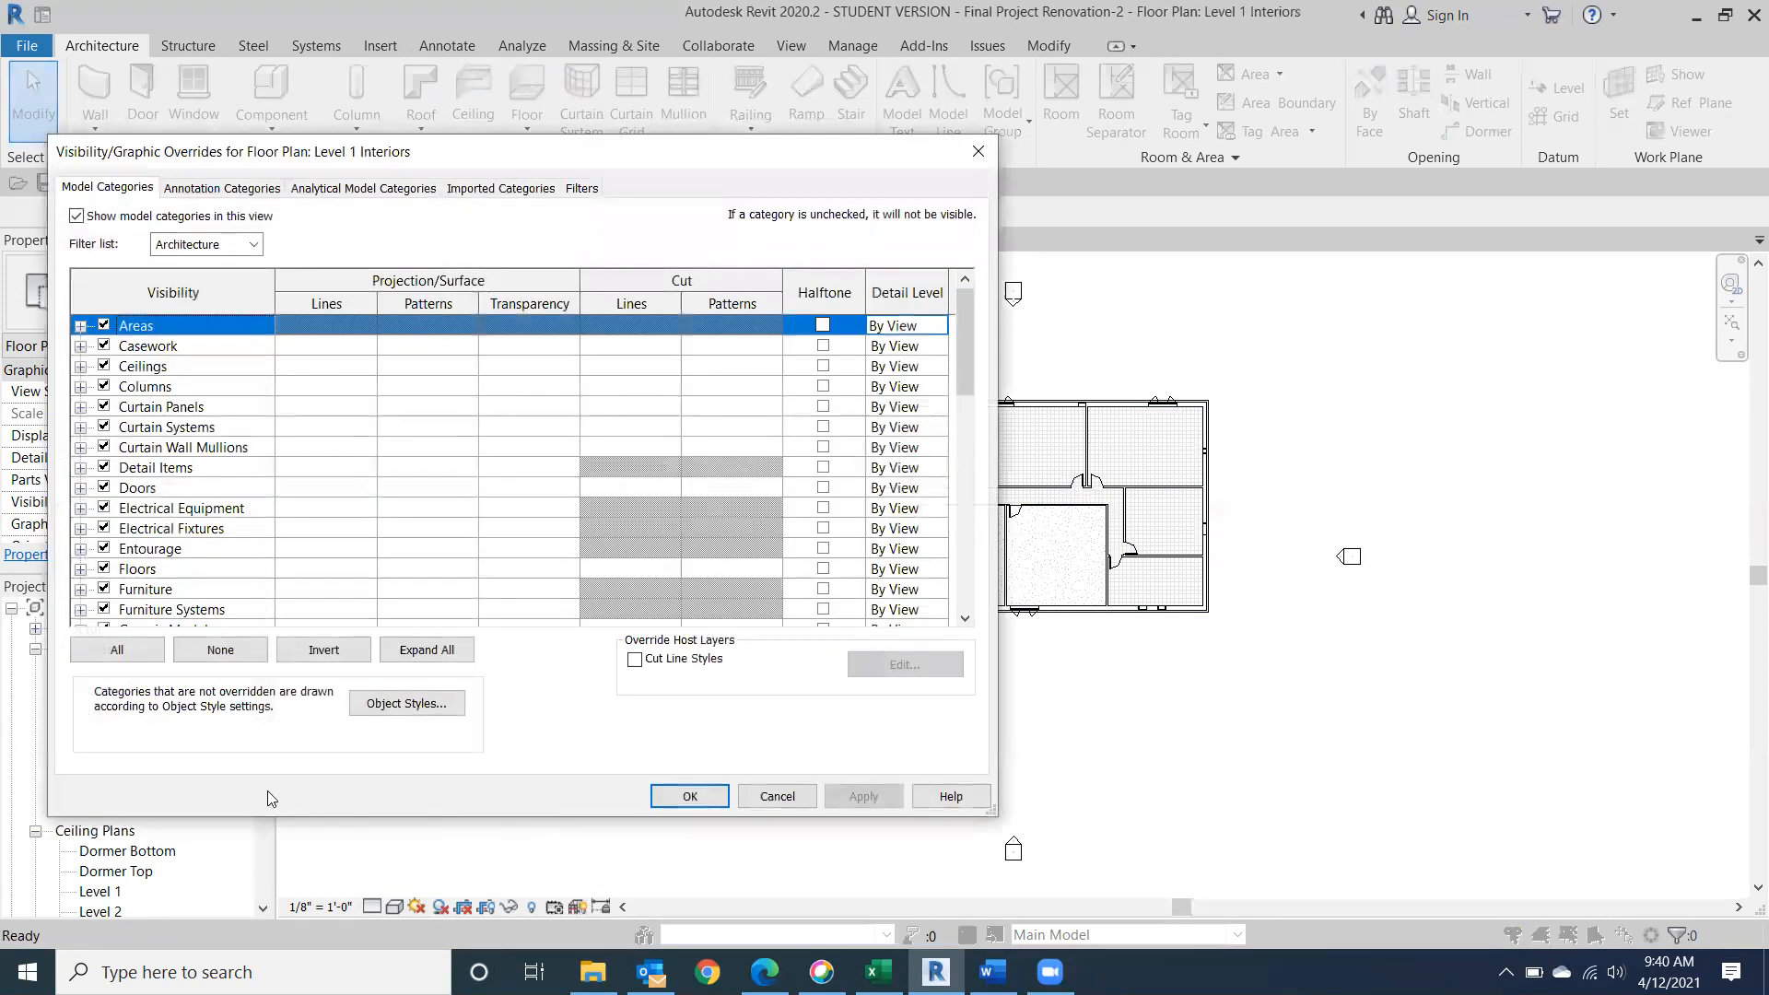
{"action": "left_click", "coordinate": [103, 568]}
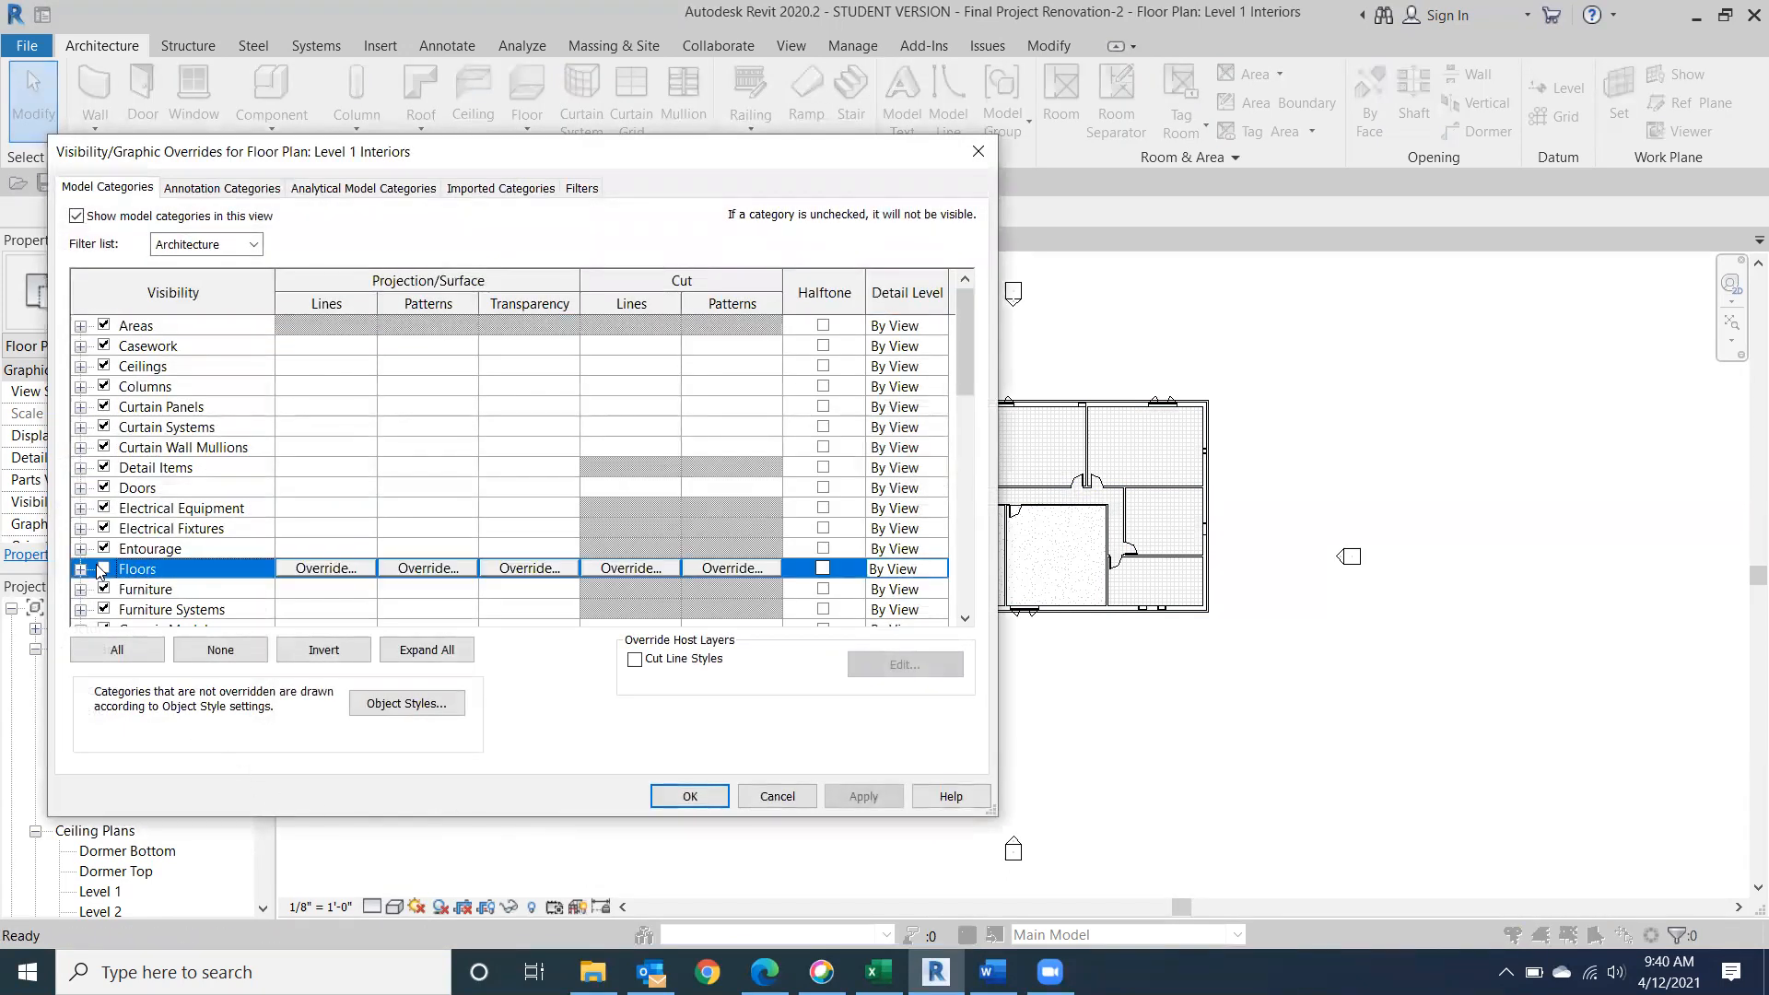
{"action": "left_click", "coordinate": [680, 799]}
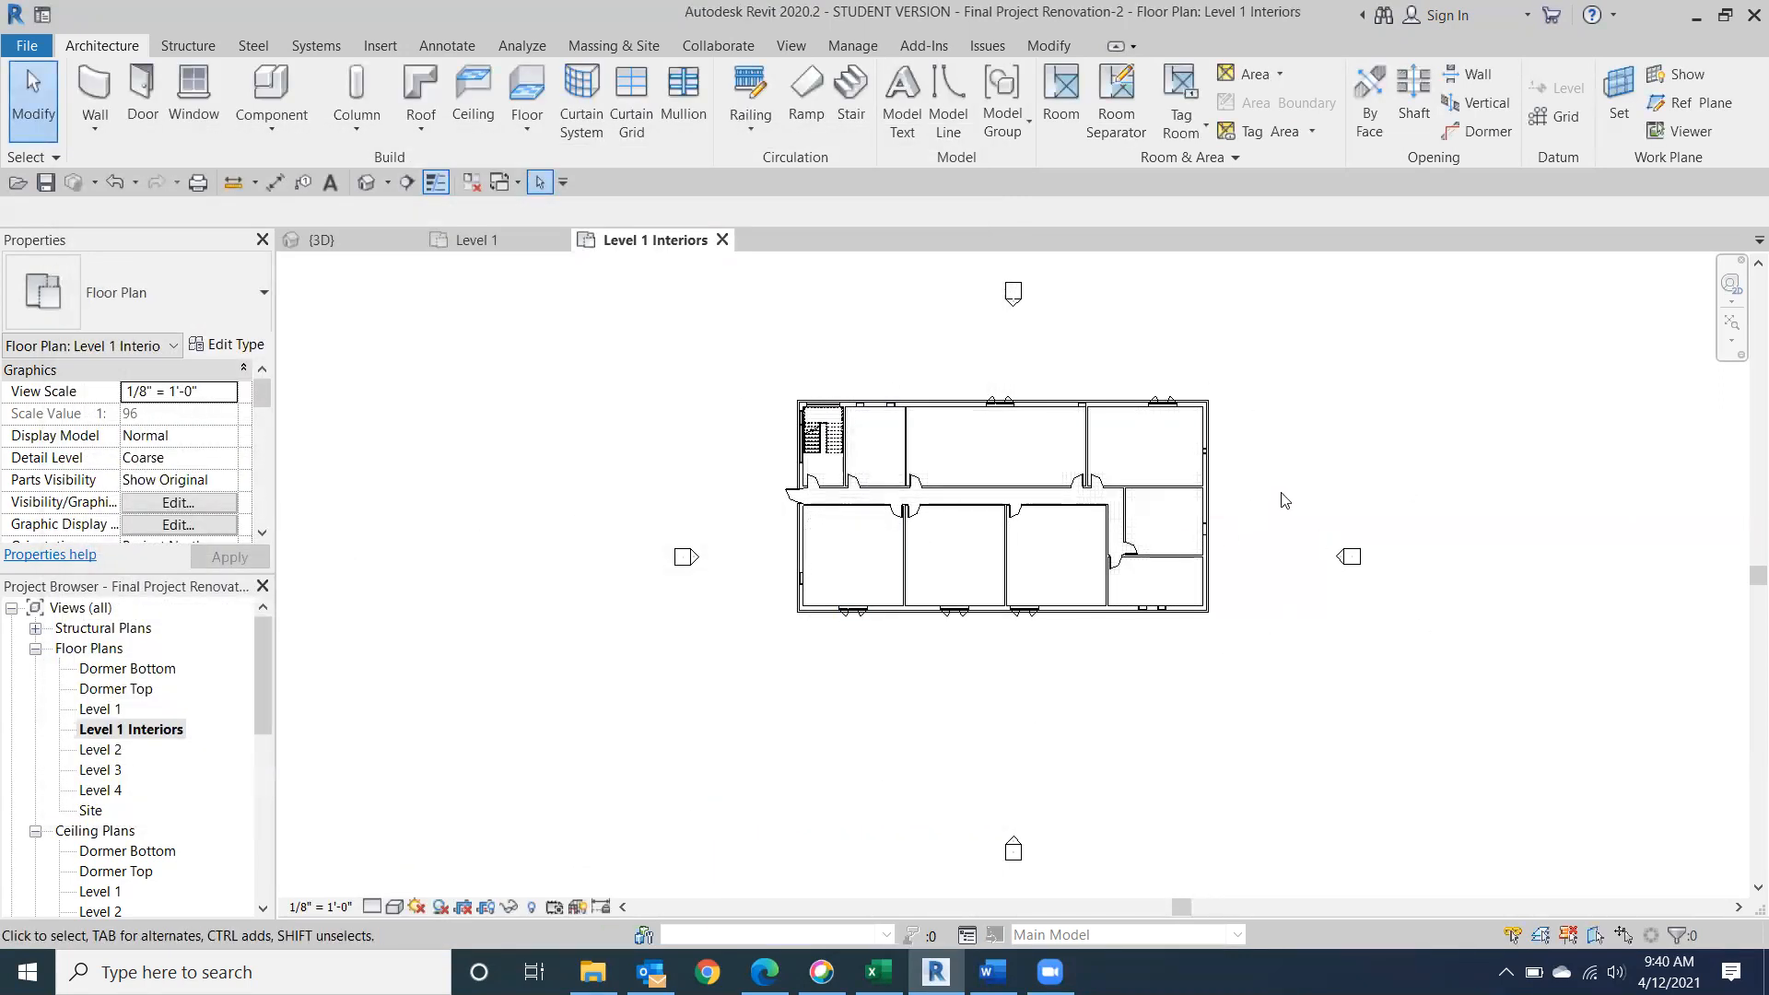
Start placing a Desk 60" x 30" furniture component in the Level 1 Interiors plan.
{"action": "scroll", "coordinate": [1061, 681], "scroll_direction": "up", "scroll_amount": 3}
{"action": "scroll", "coordinate": [973, 590], "scroll_direction": "up", "scroll_amount": 1}
{"action": "middle_click_drag", "start_coordinate": [985, 639], "coordinate": [1099, 851]}
{"action": "middle_click_drag", "start_coordinate": [519, 703], "coordinate": [639, 738]}
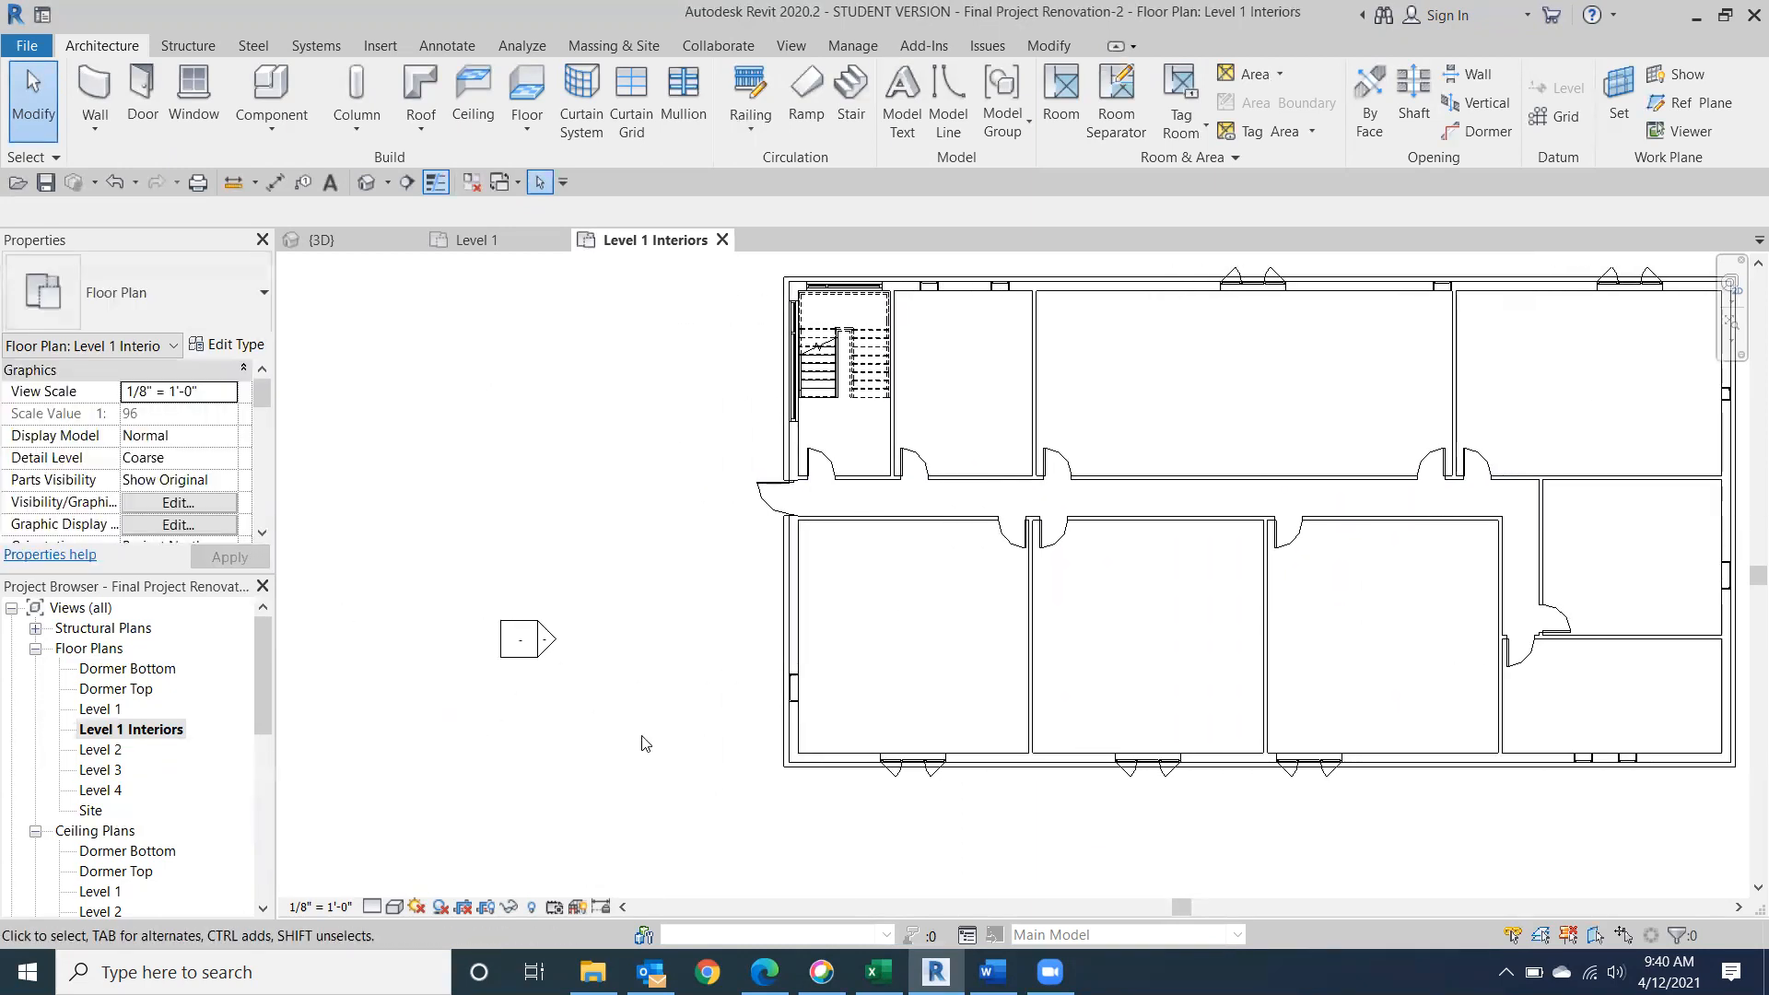
{"action": "left_click", "coordinate": [194, 96]}
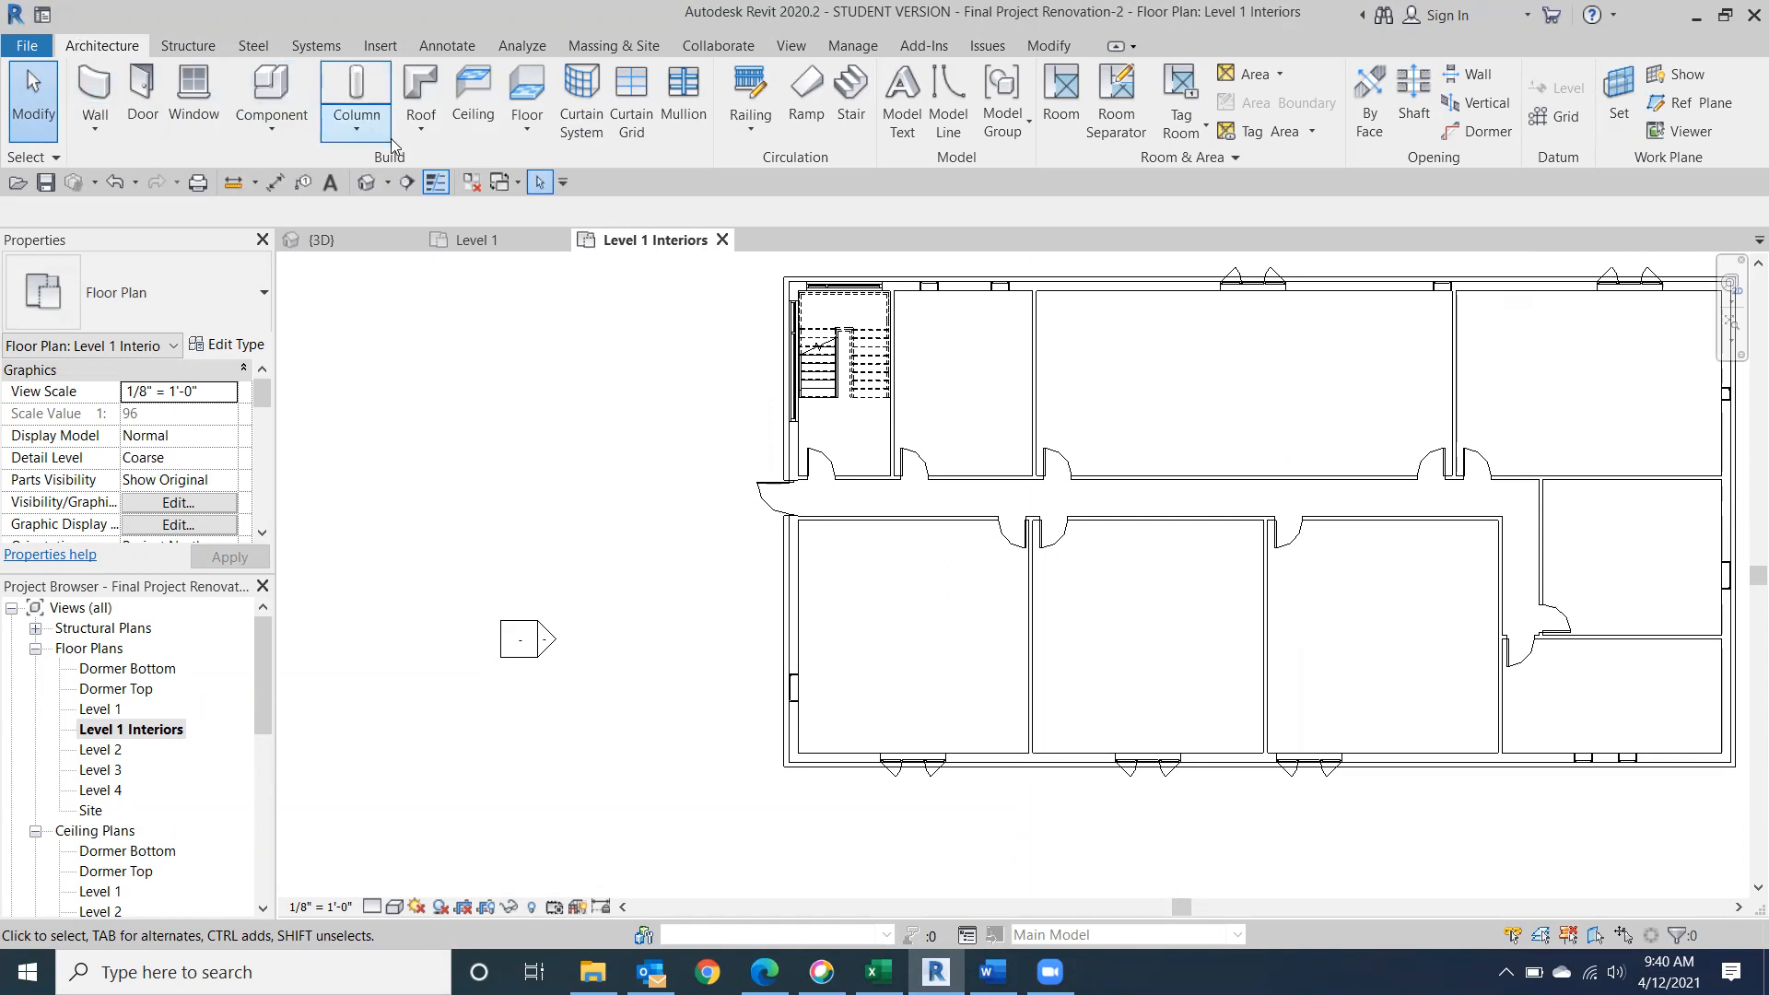
{"action": "left_click", "coordinate": [265, 74]}
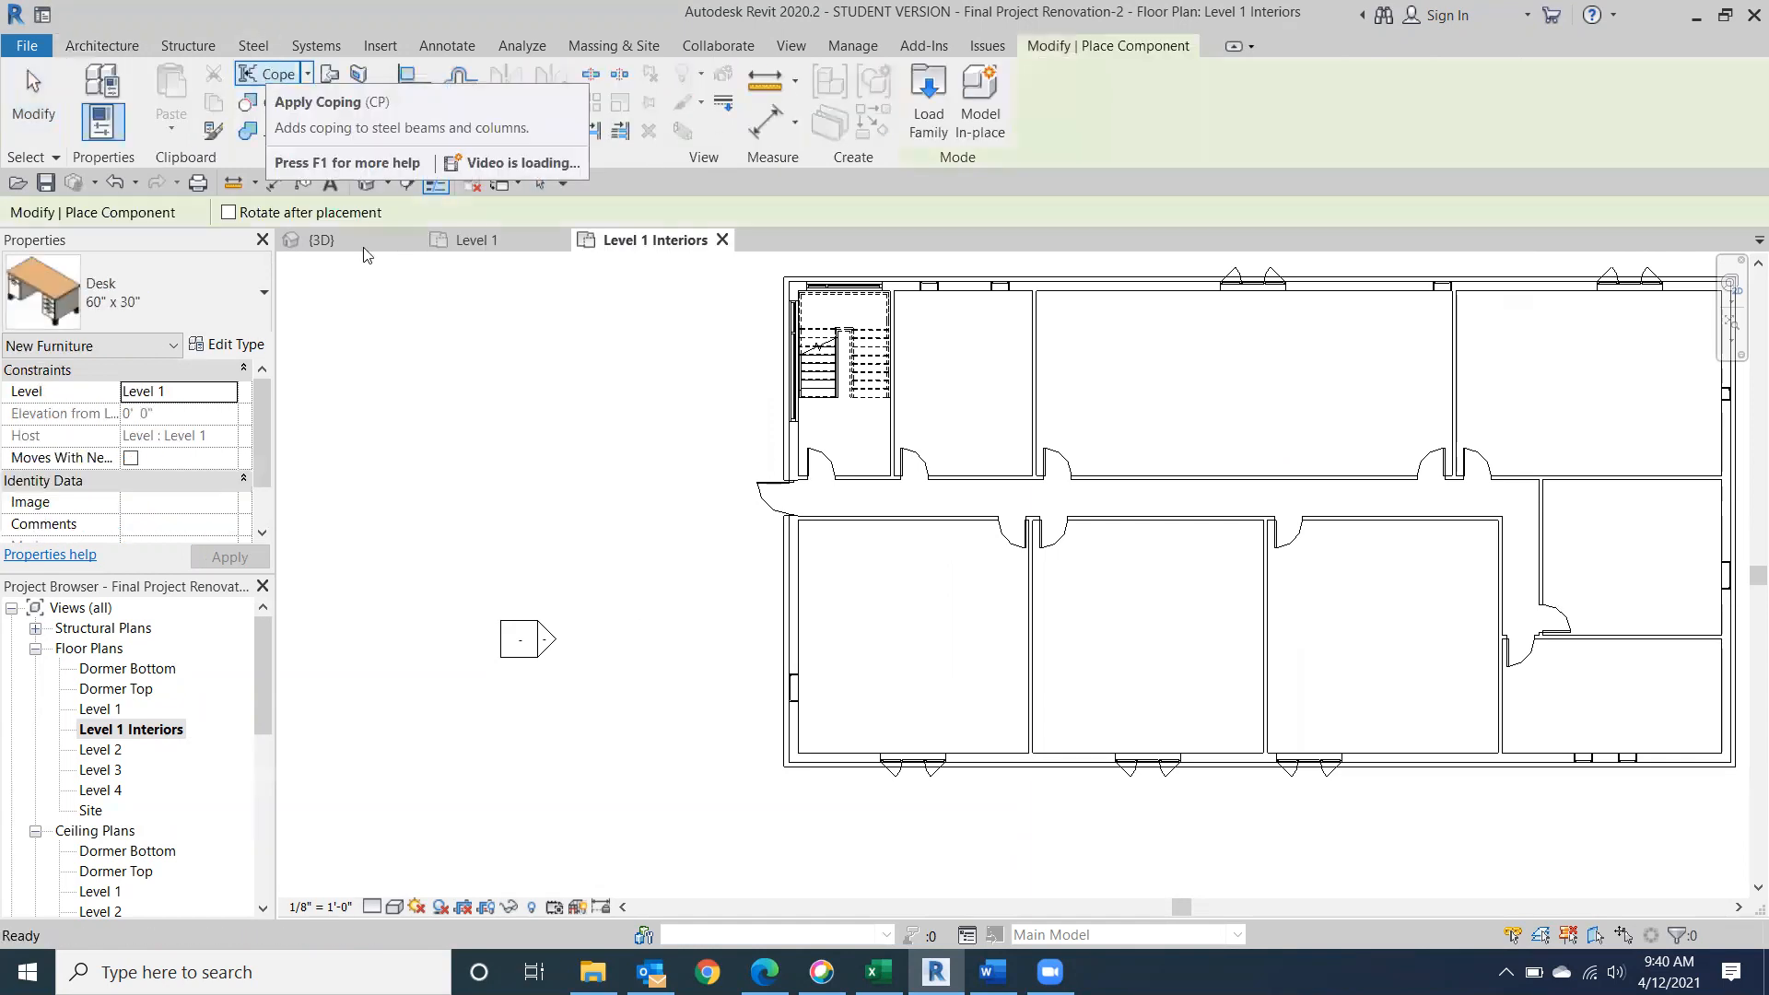
Try to load the Desk family from the Tables folder of the US Imperial Furniture library.
{"action": "left_click", "coordinate": [923, 118]}
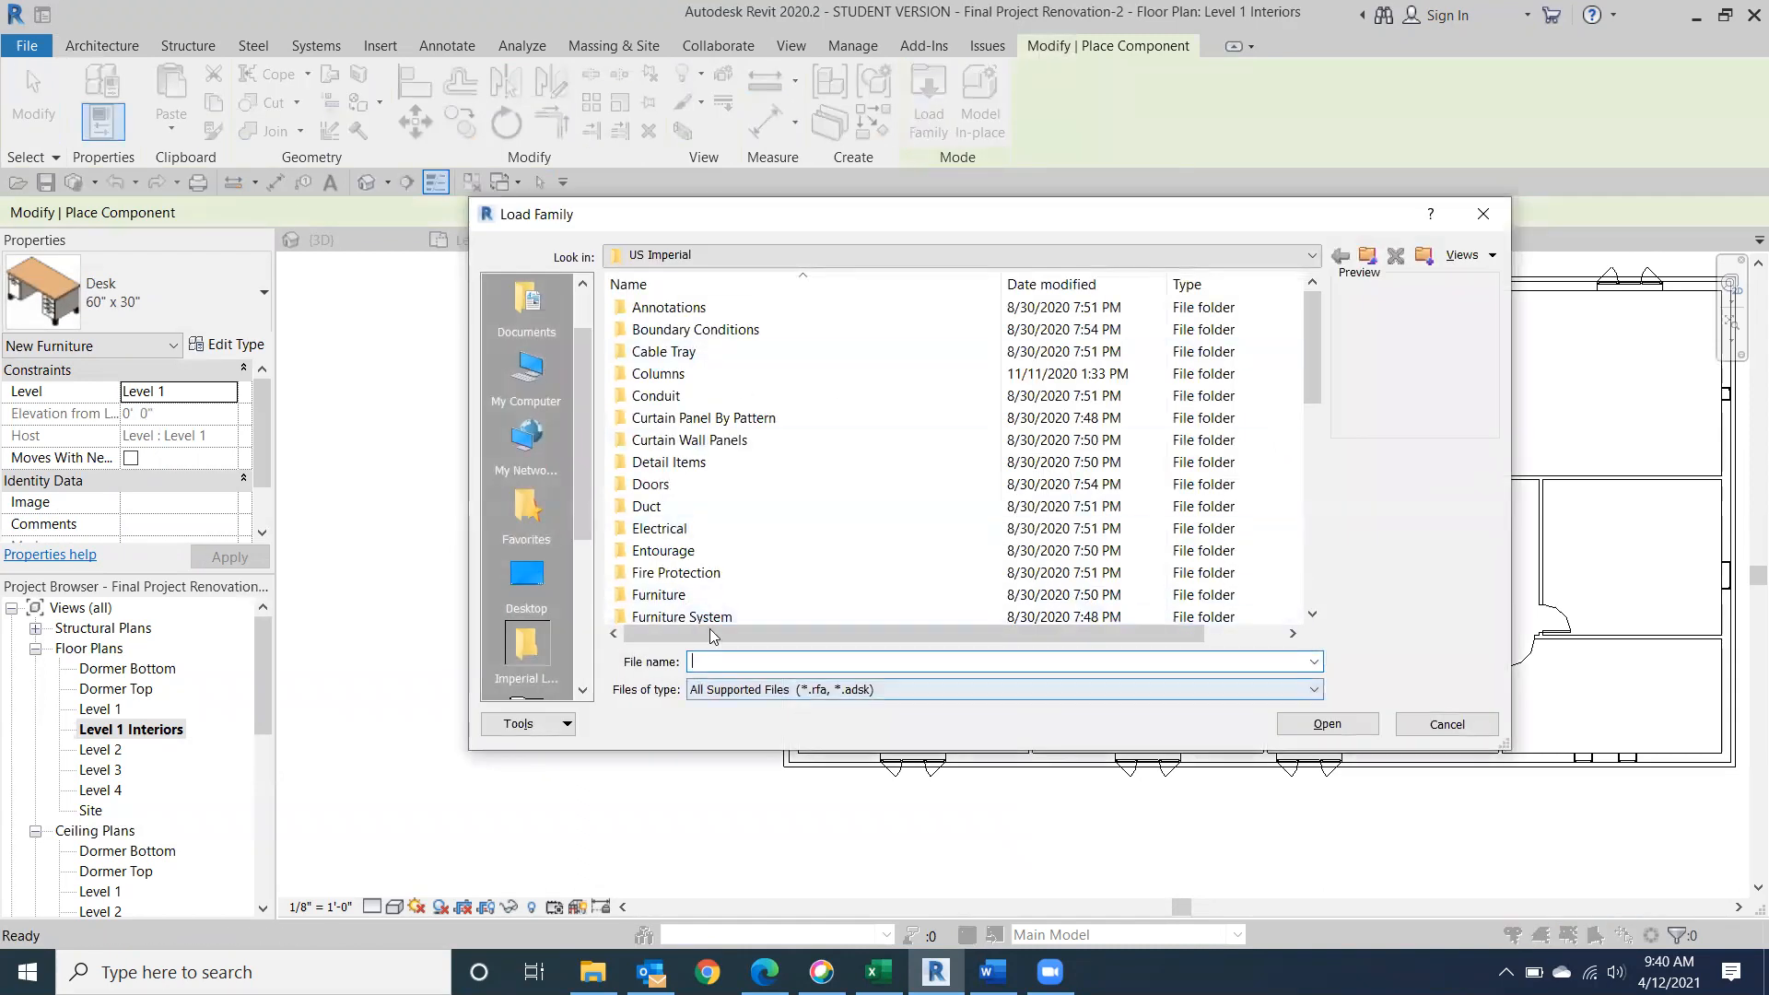
{"action": "double_click", "coordinate": [761, 595]}
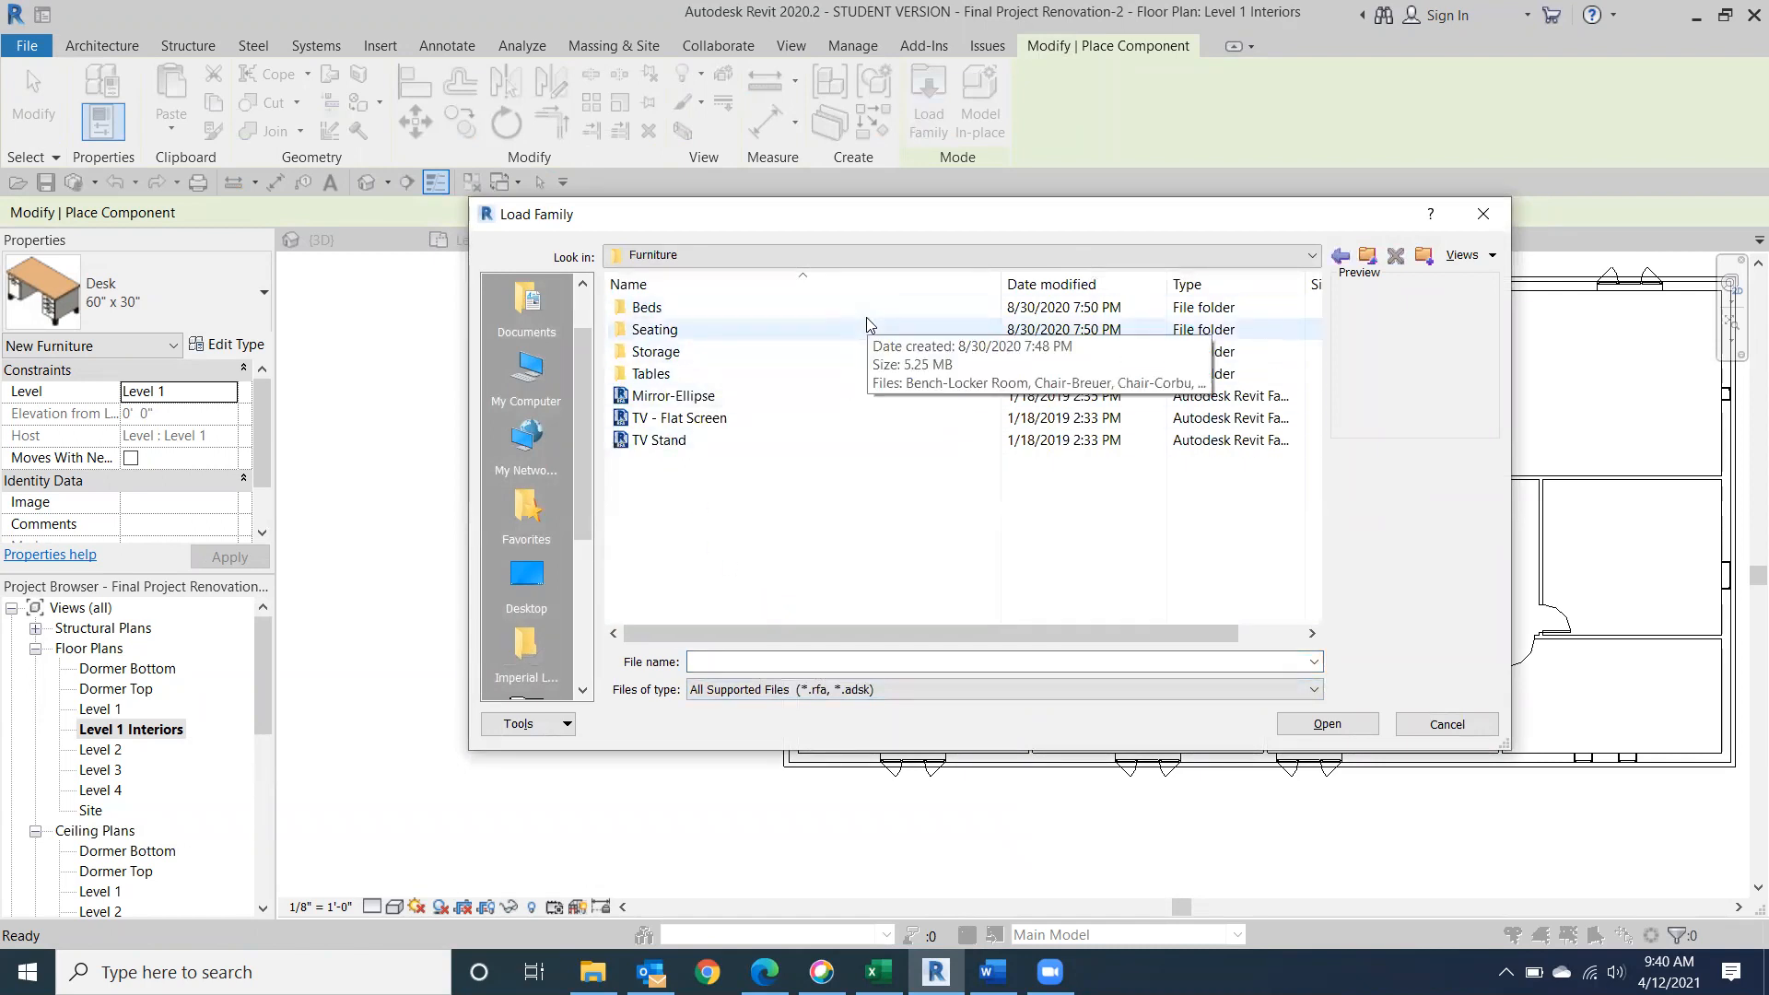
{"action": "double_click", "coordinate": [815, 372]}
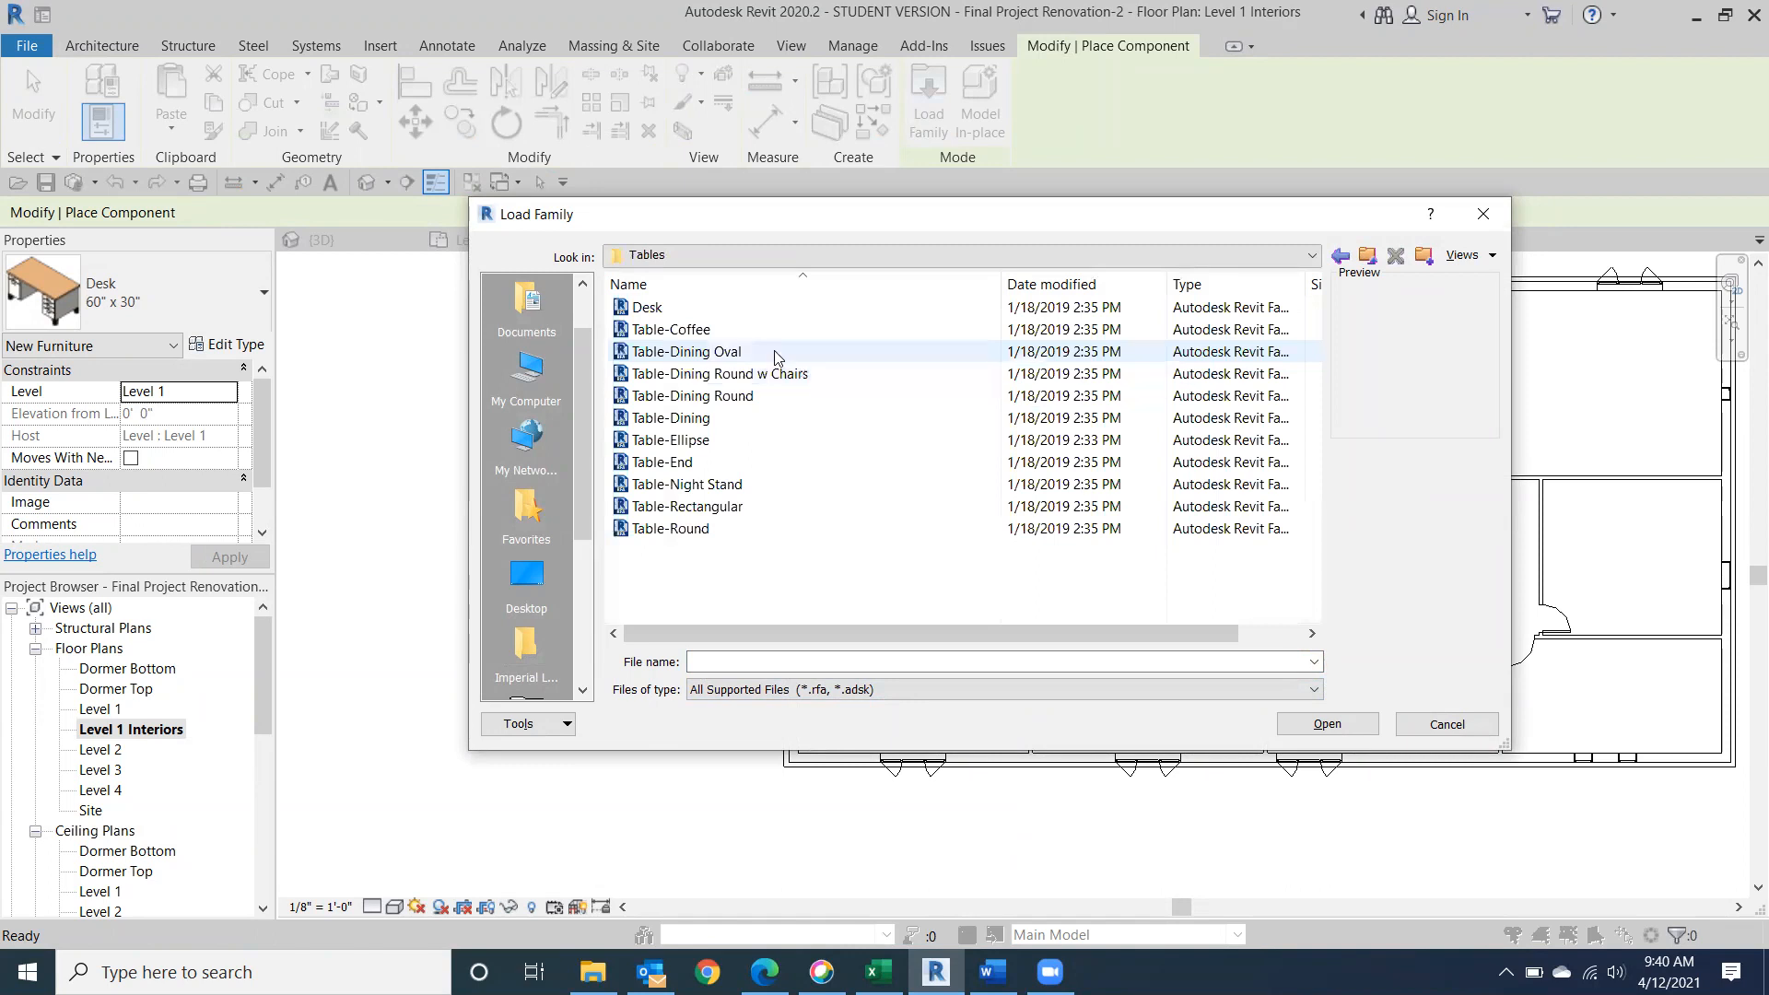
{"action": "left_click", "coordinate": [763, 329]}
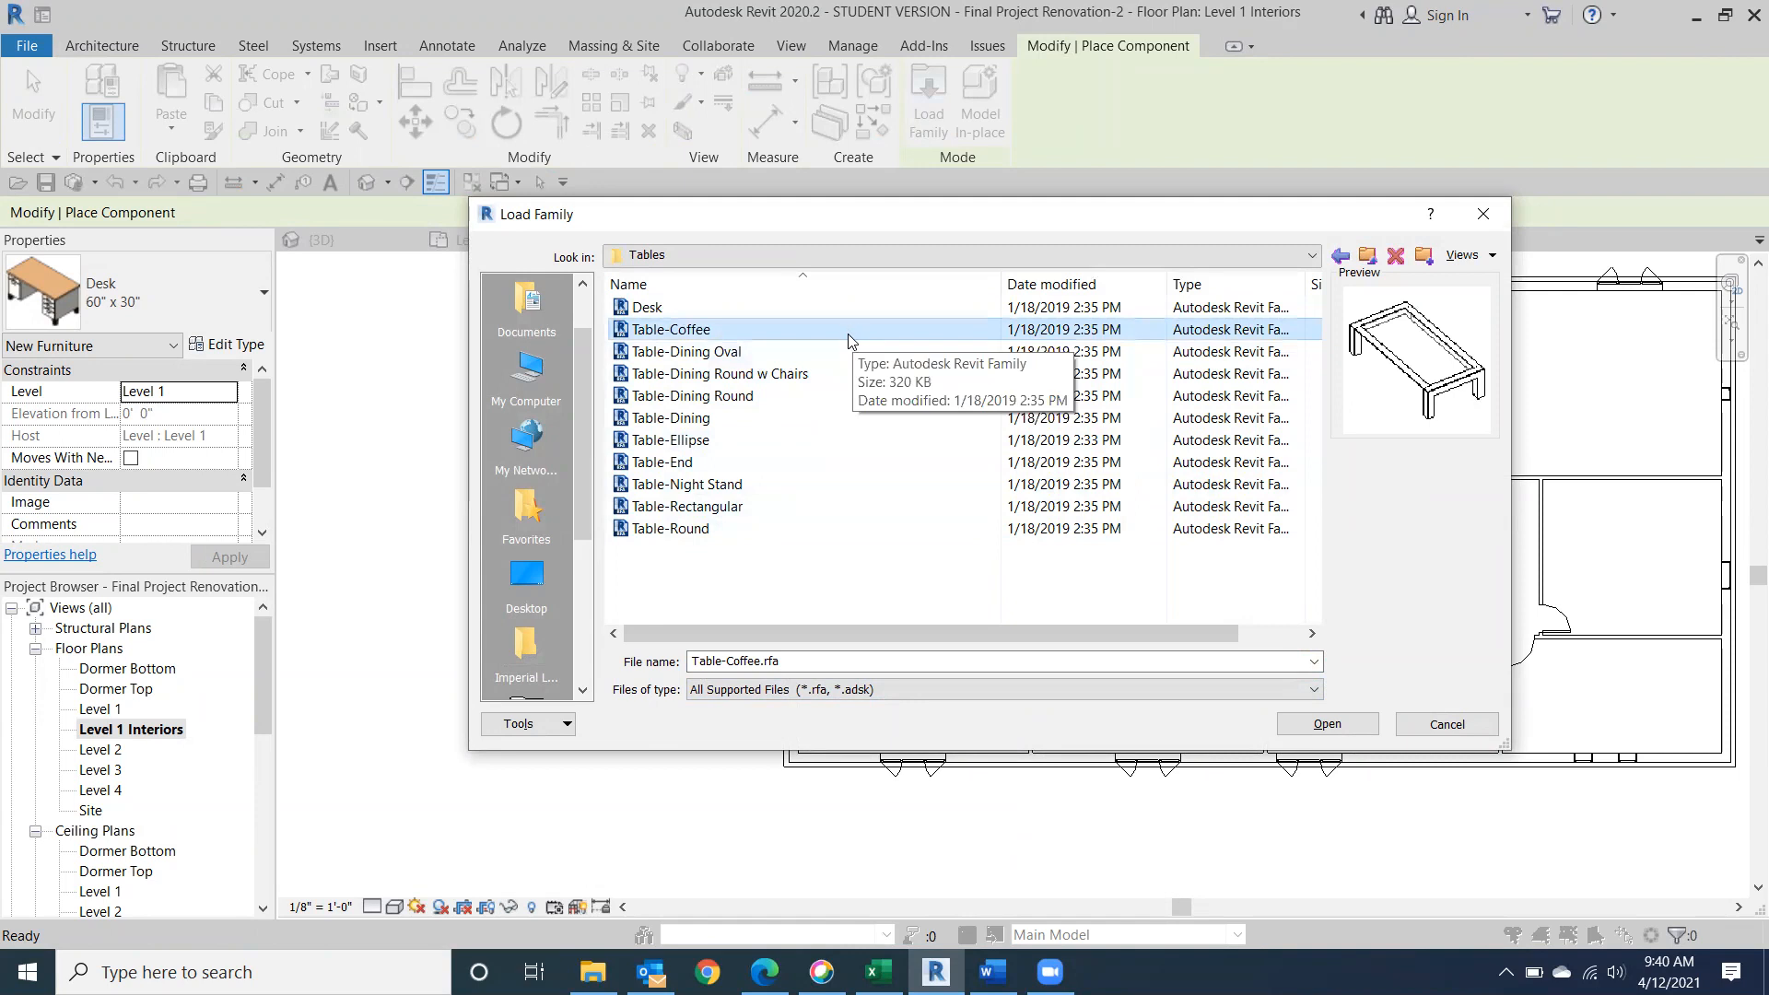
{"action": "left_click", "coordinate": [651, 308]}
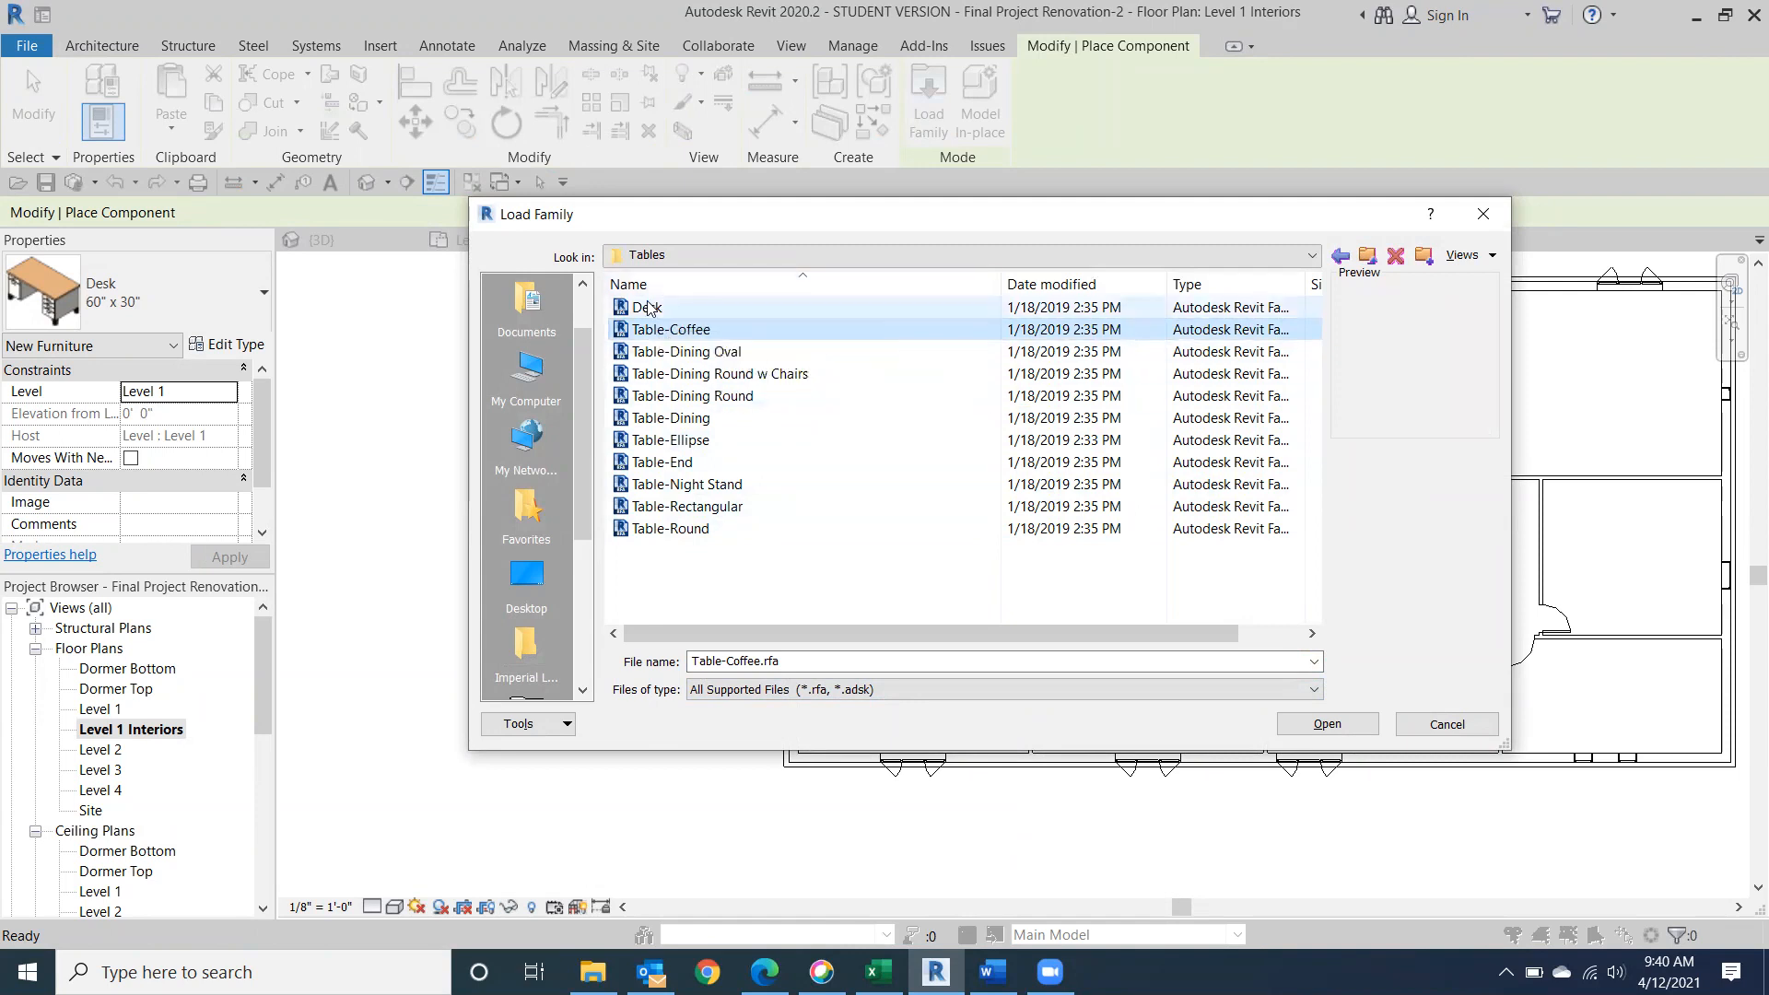
{"action": "double_click", "coordinate": [647, 307]}
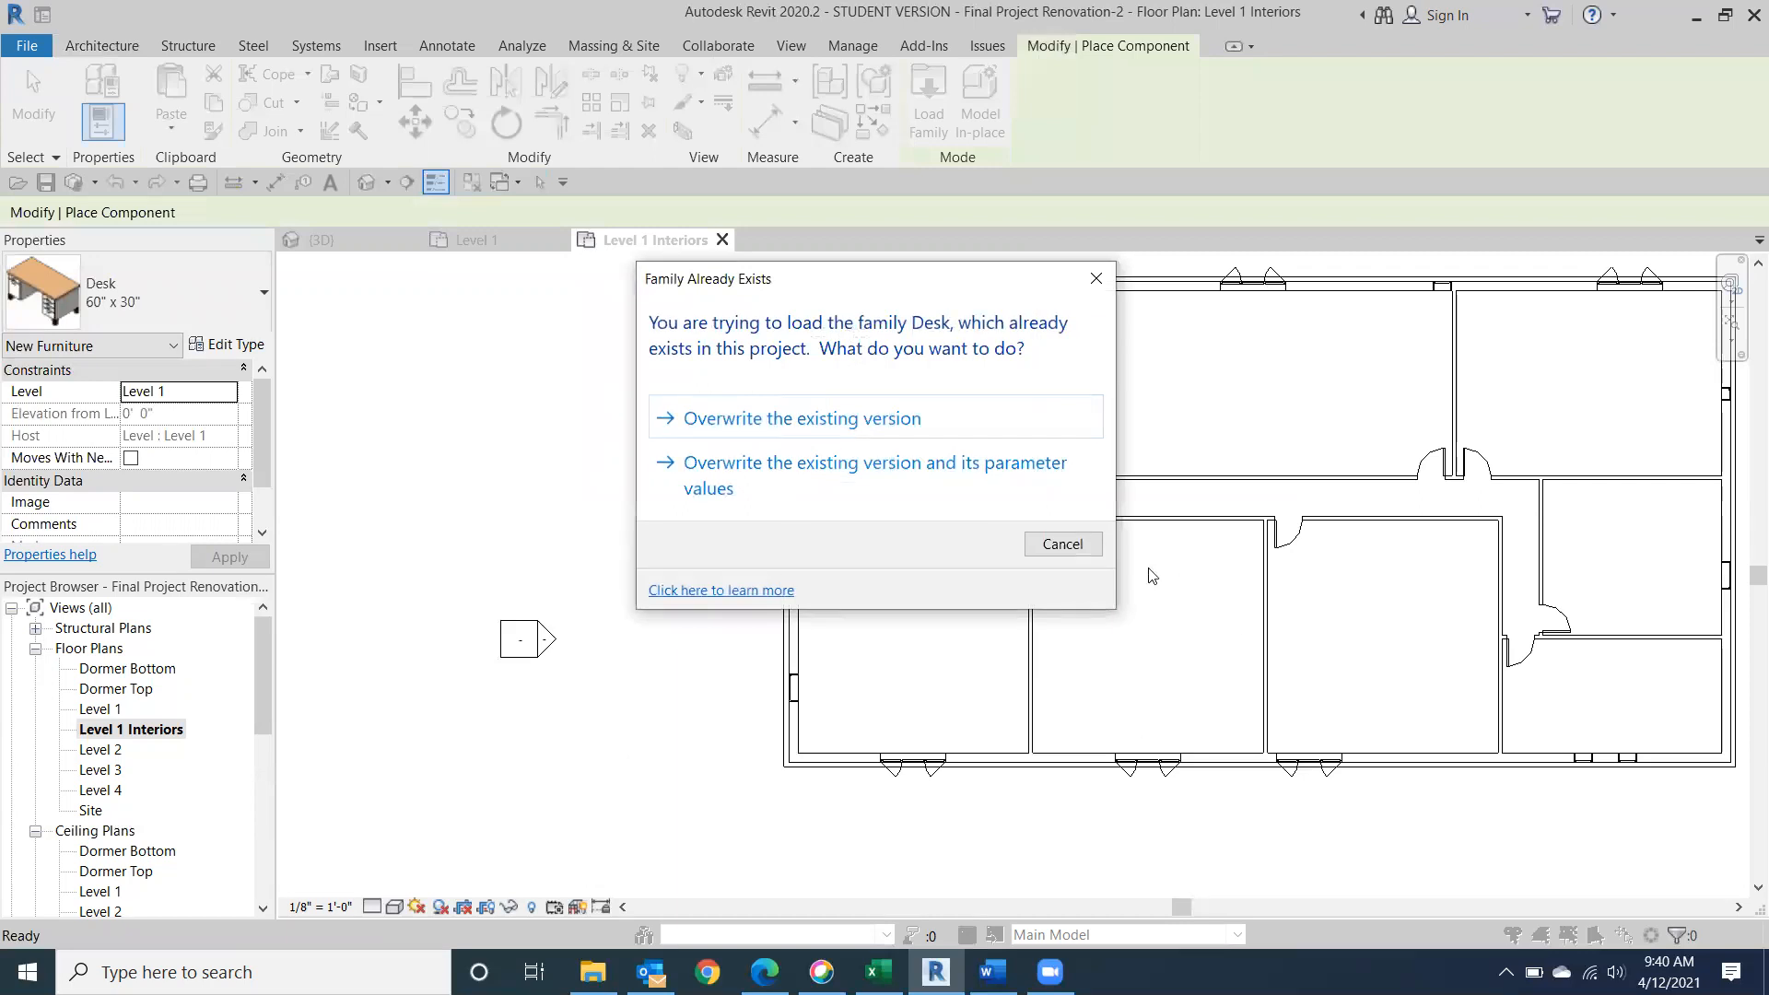
{"action": "left_click", "coordinate": [1062, 547]}
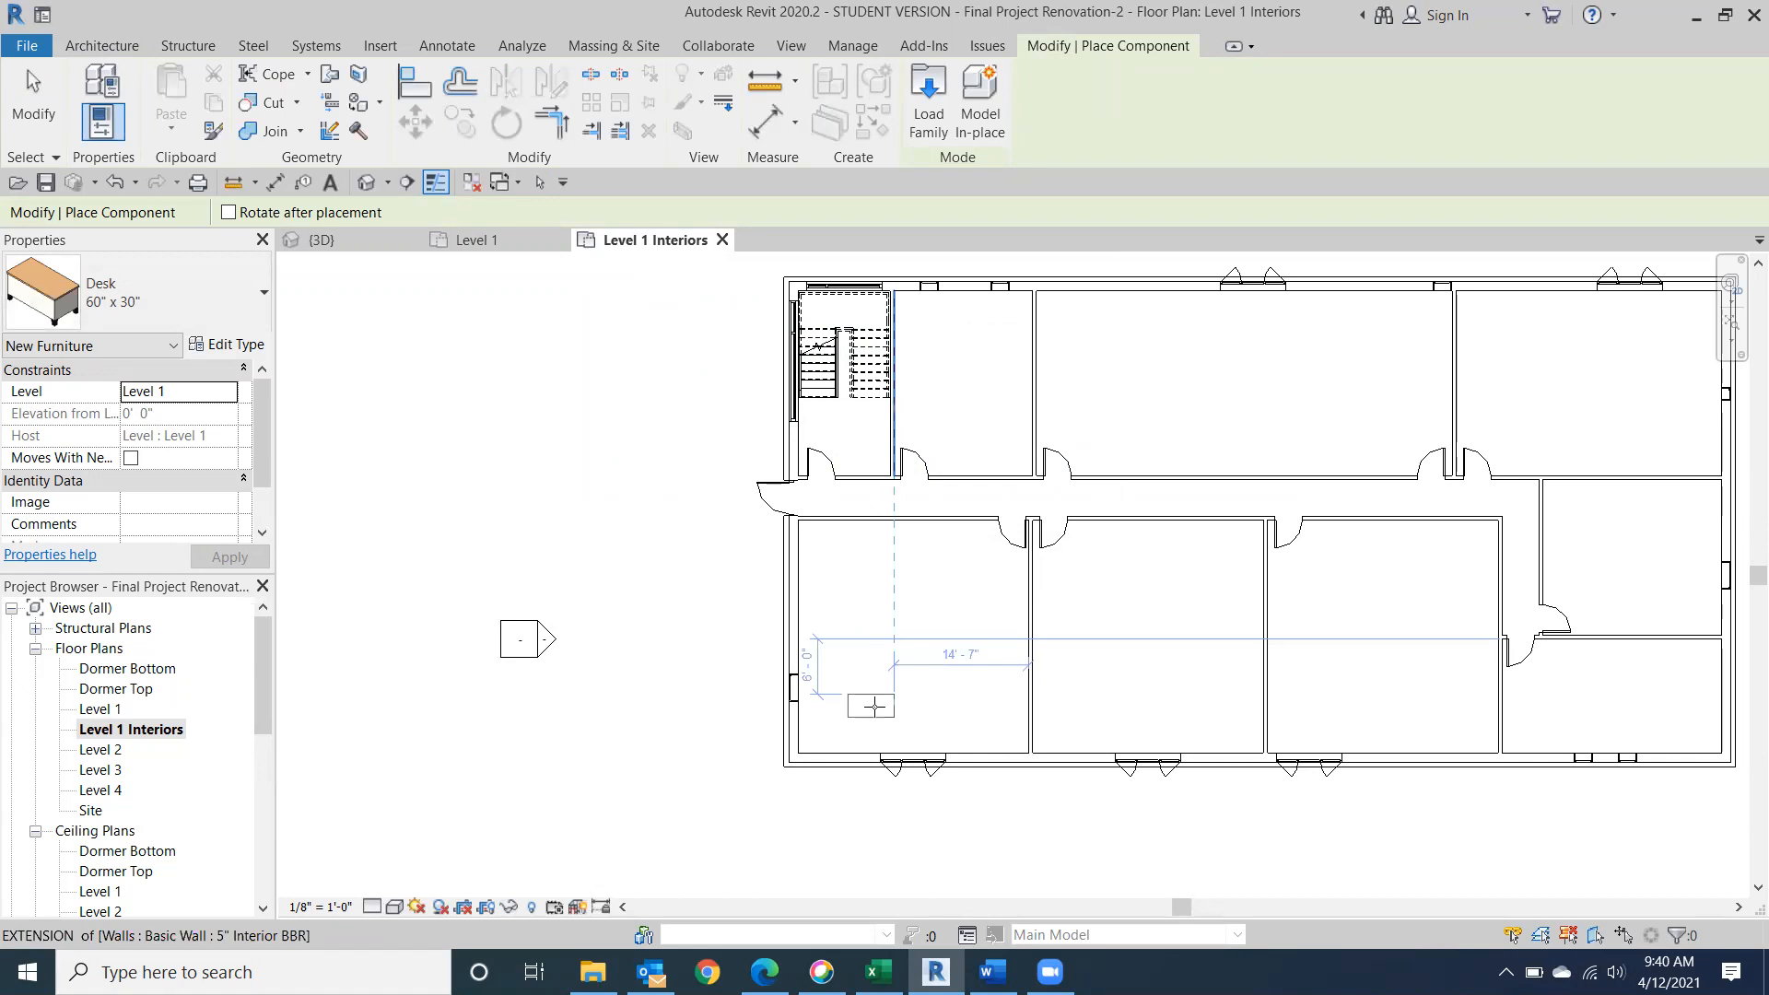
Place four 60" x 30" desks in two aligned rows of two in the lower-left room of the plan.
{"action": "left_click", "coordinate": [867, 704]}
{"action": "left_click", "coordinate": [977, 704]}
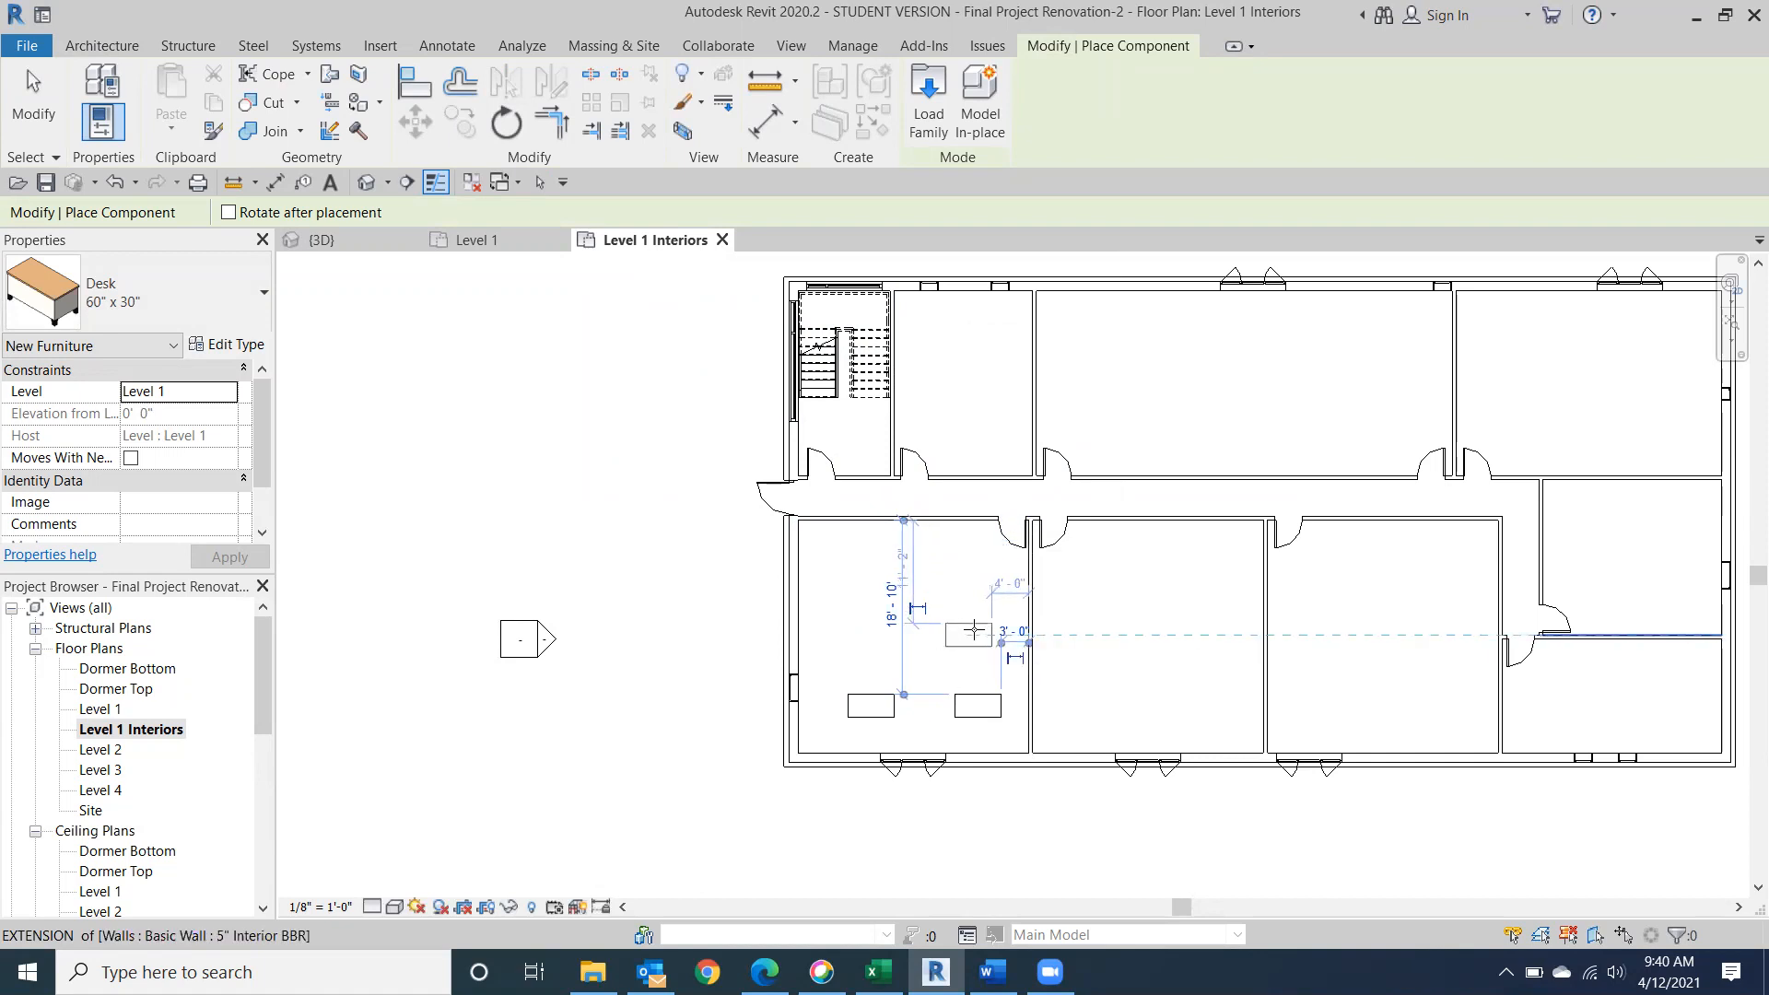
{"action": "left_click", "coordinate": [898, 615]}
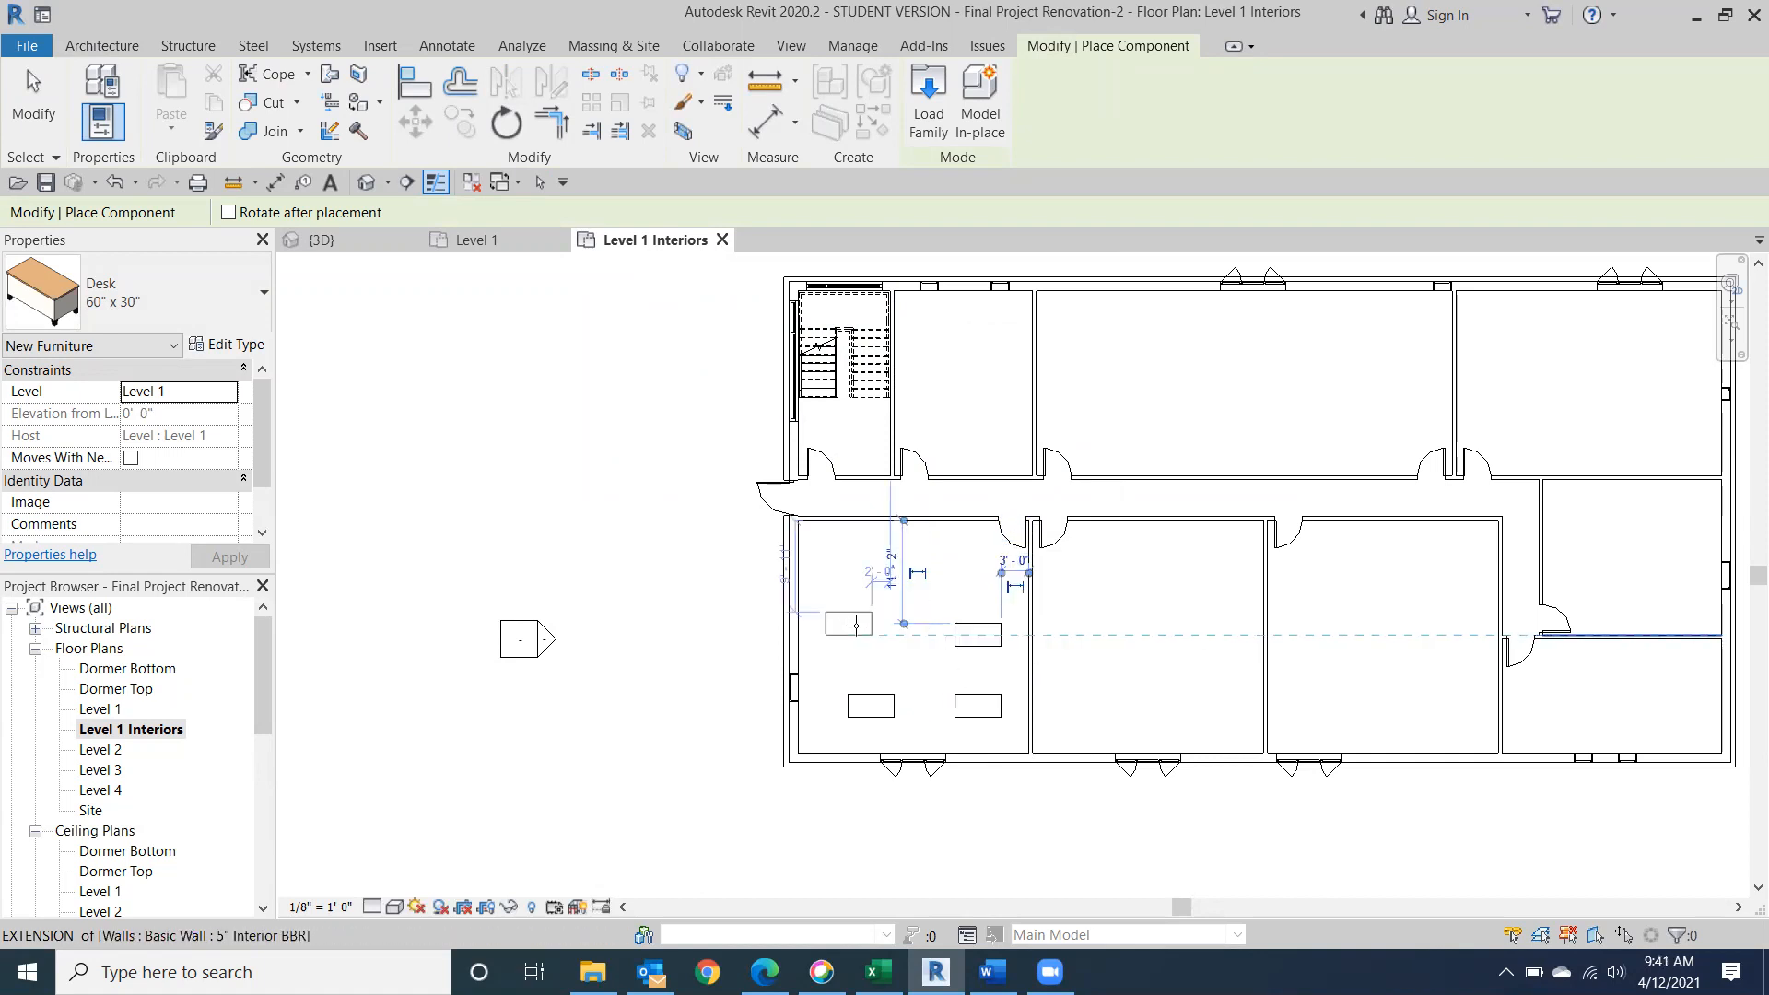
{"action": "left_click", "coordinate": [872, 633]}
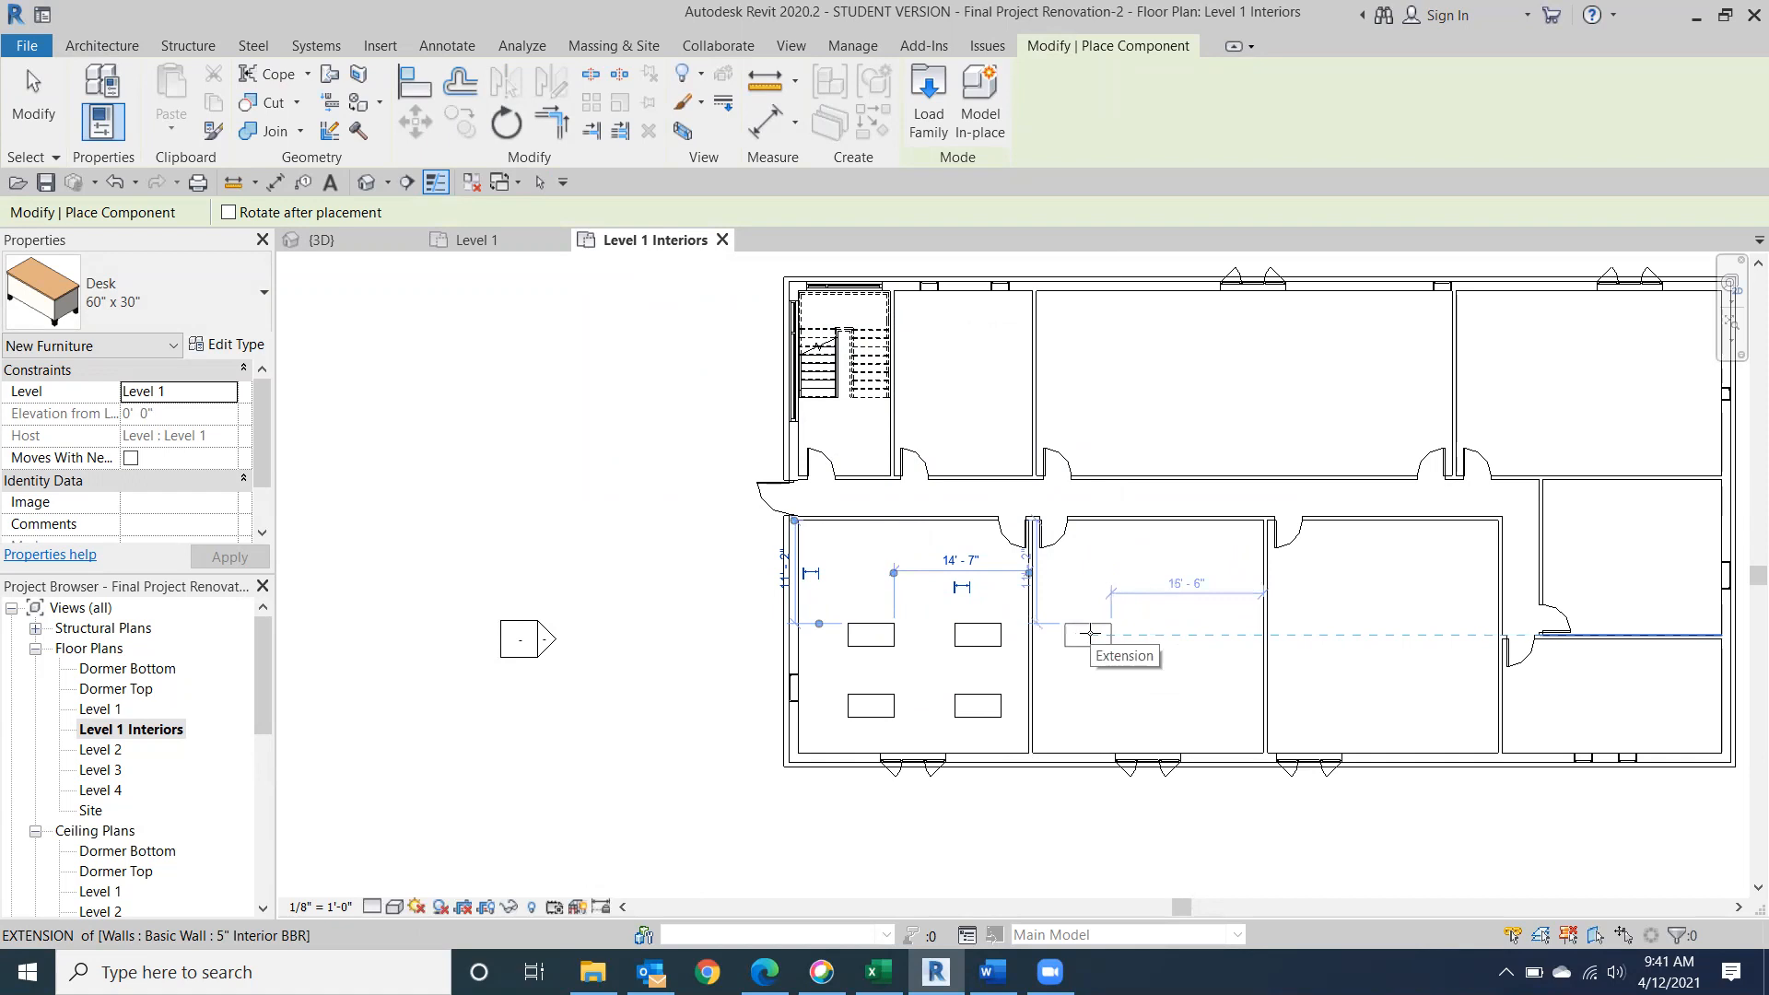
Place four more 60" x 30" desks in the adjacent lower middle room, aligned with the first room's rows, and end placement.
{"action": "left_click", "coordinate": [1088, 633]}
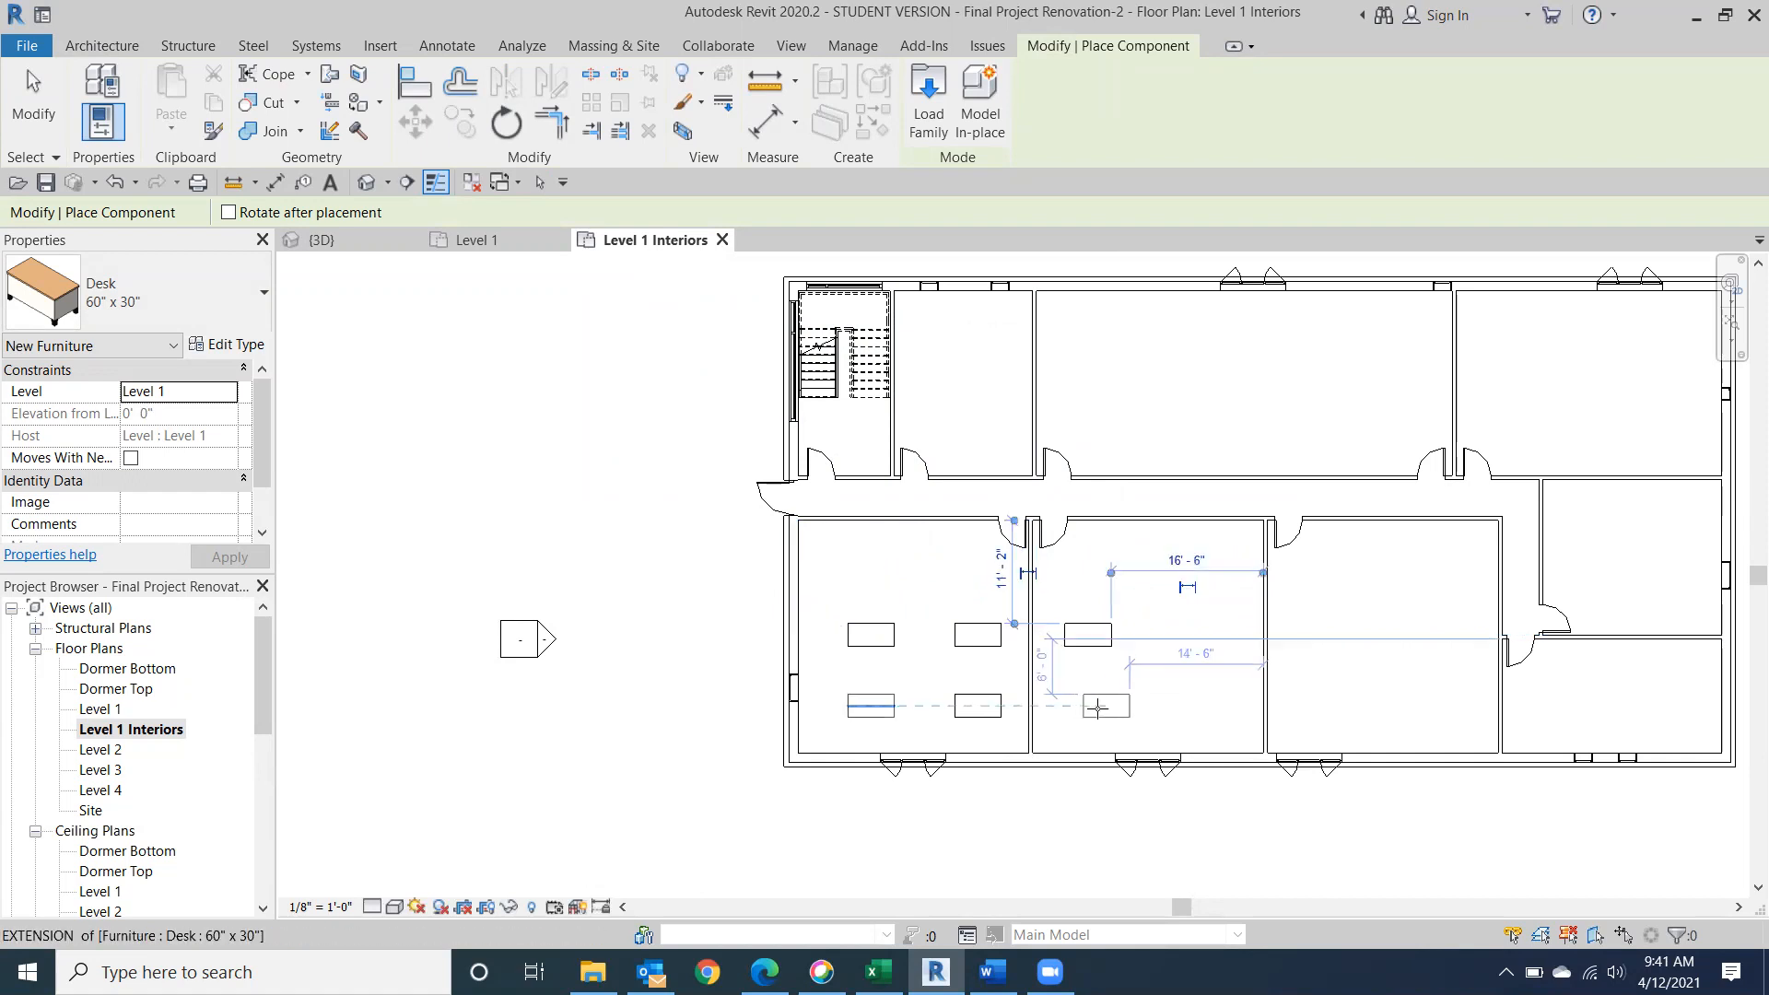
{"action": "left_click", "coordinate": [1079, 706]}
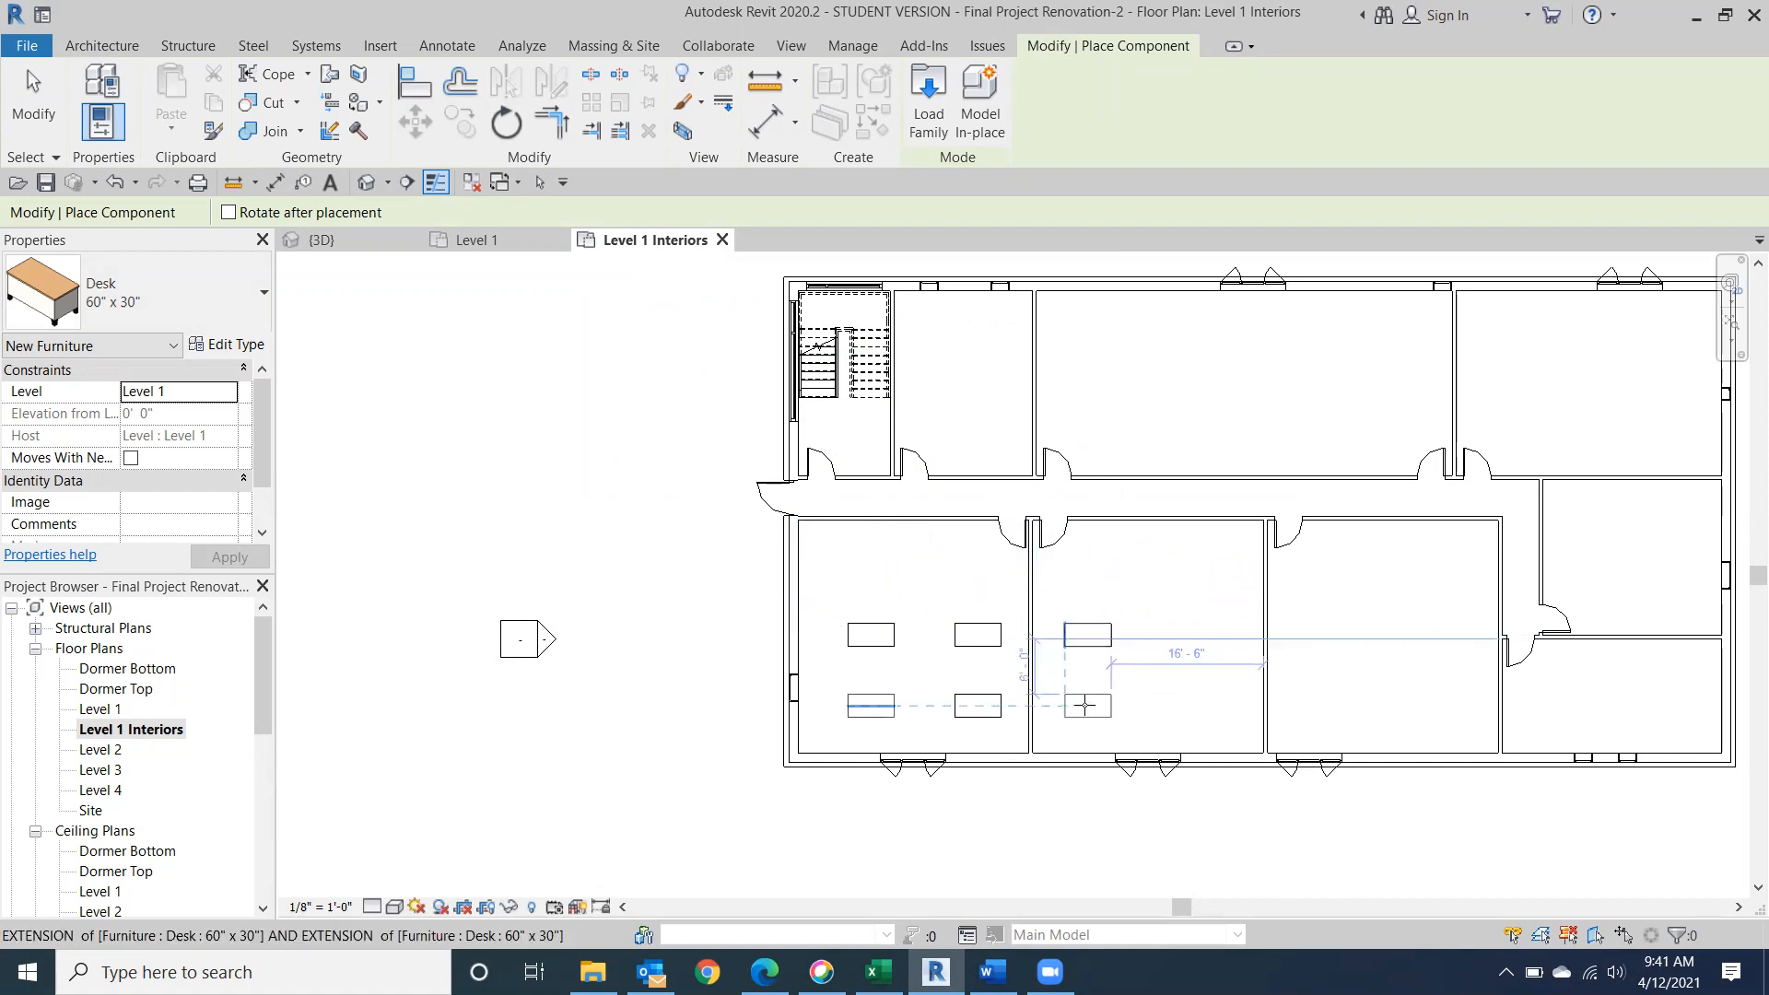
{"action": "left_click", "coordinate": [1199, 706]}
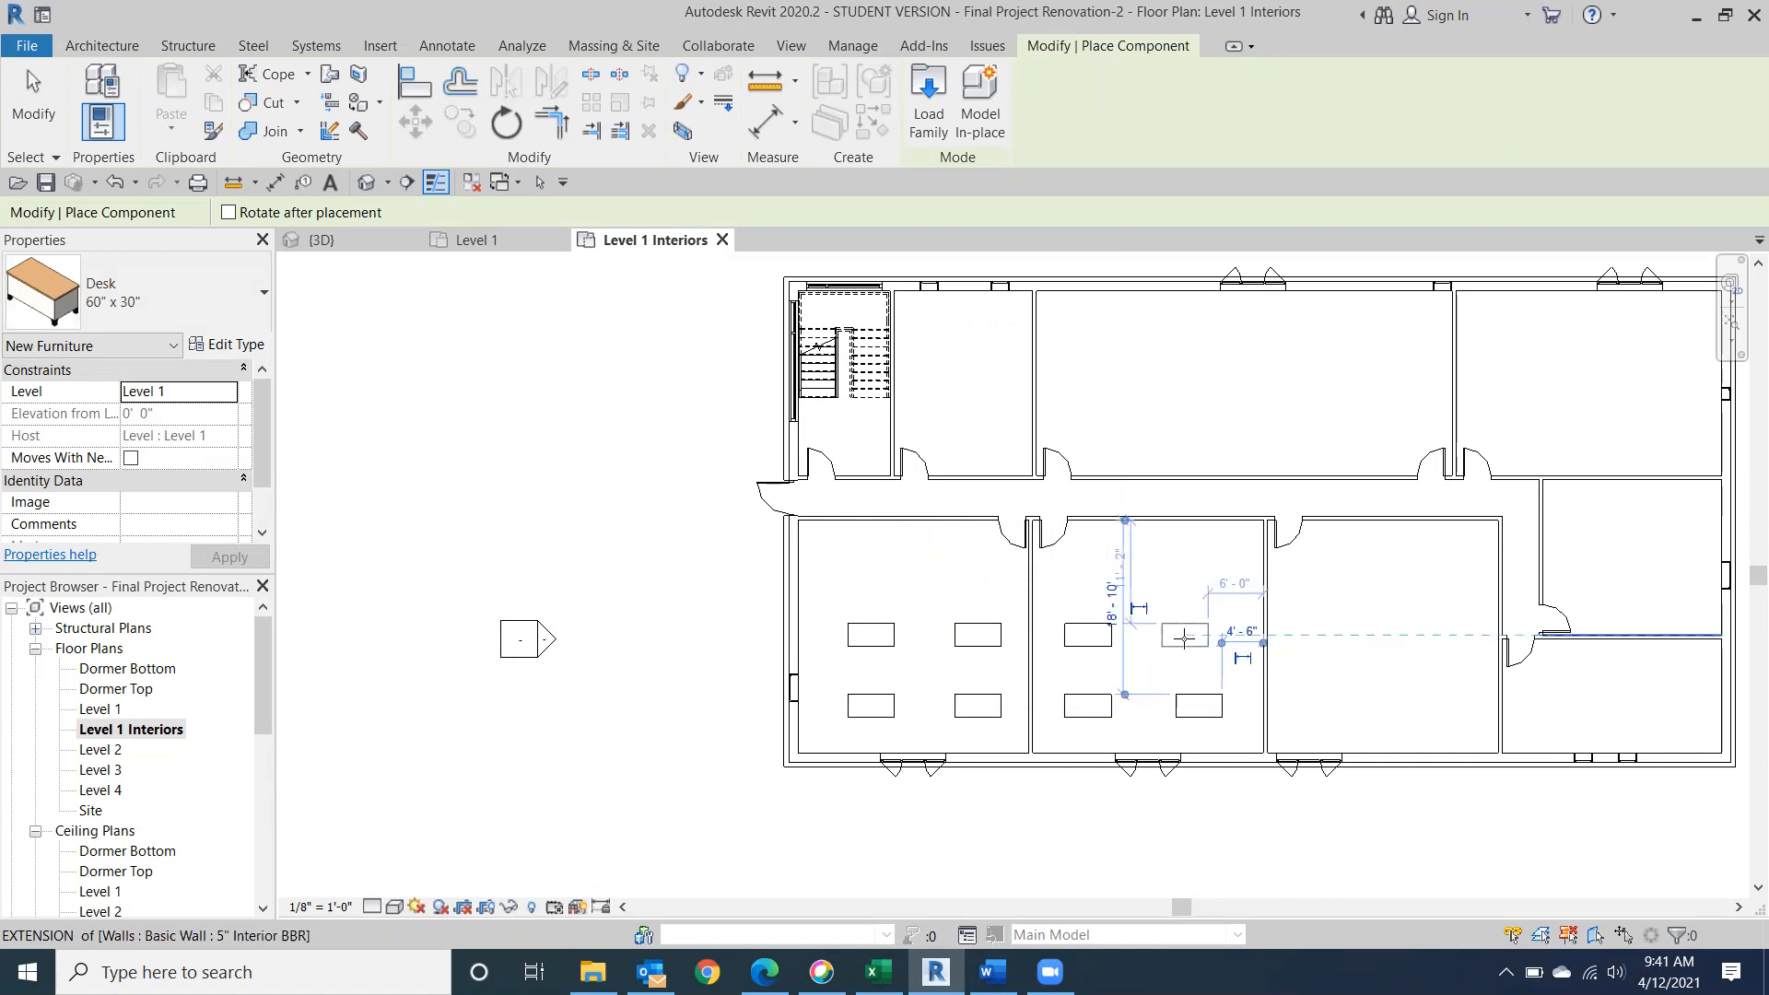
{"action": "left_click", "coordinate": [1186, 637]}
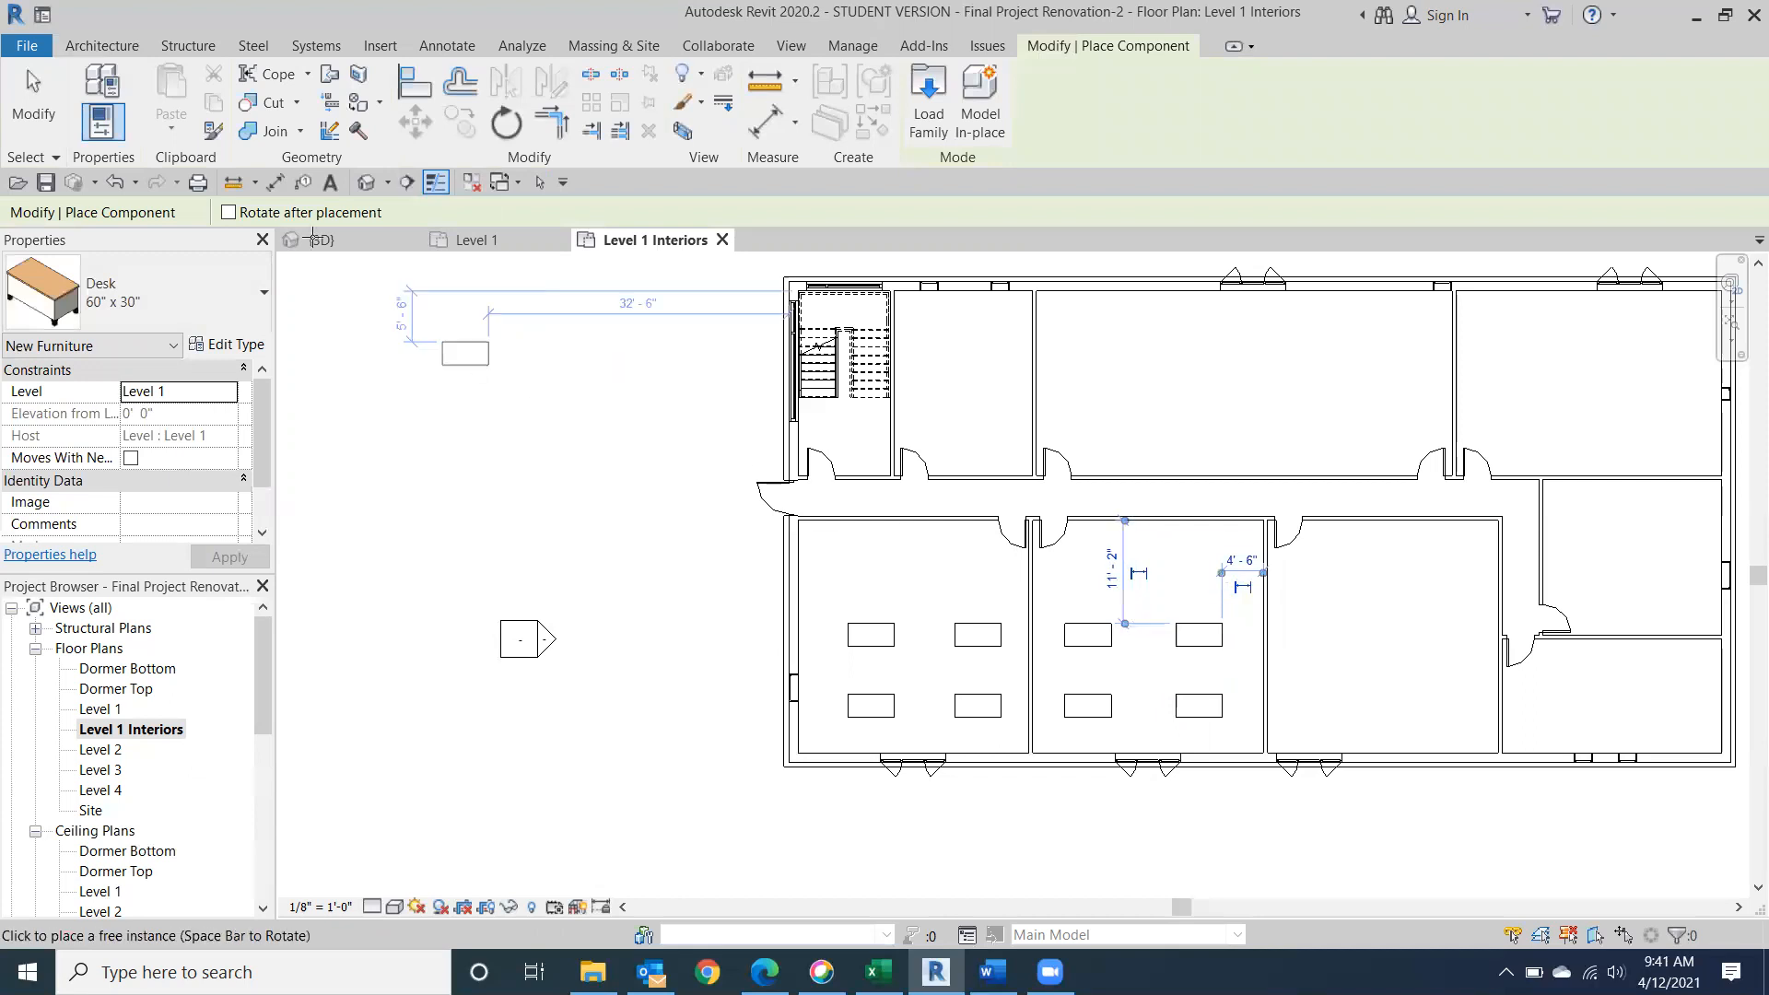
{"action": "left_click", "coordinate": [31, 132]}
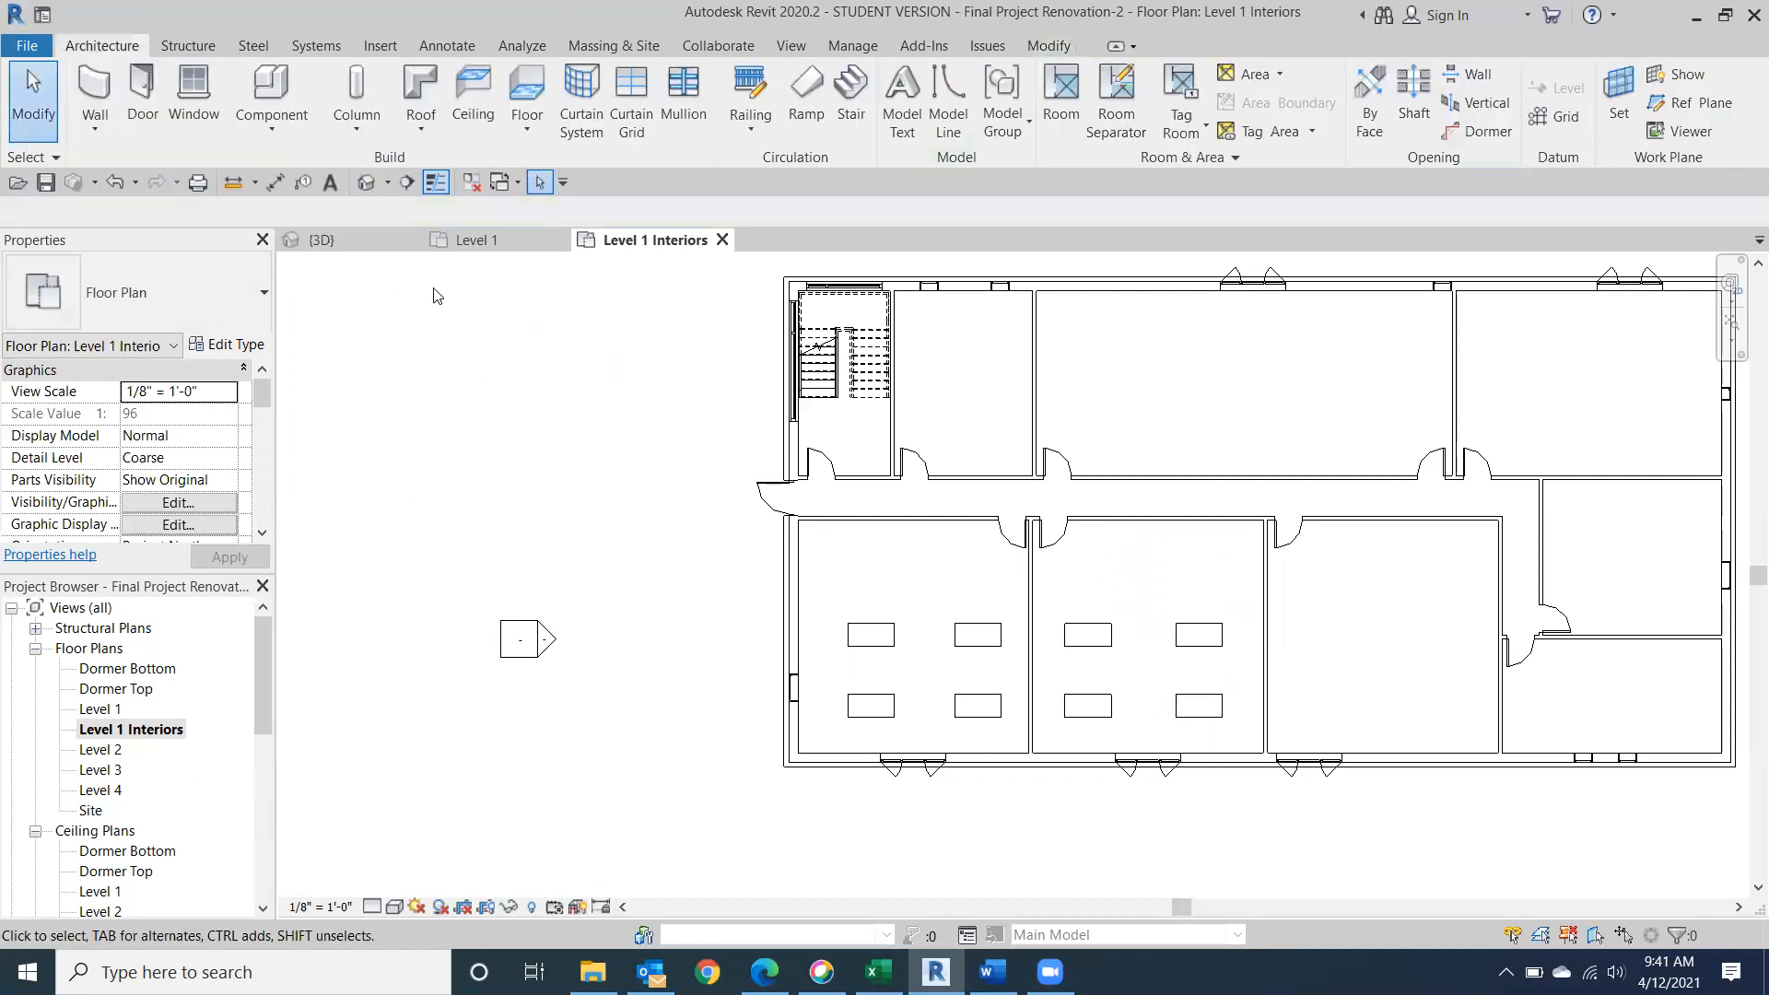
In the default 3D view, temporarily hide the long front exterior wall to expose the furnished rooms.
{"action": "left_click", "coordinate": [366, 184]}
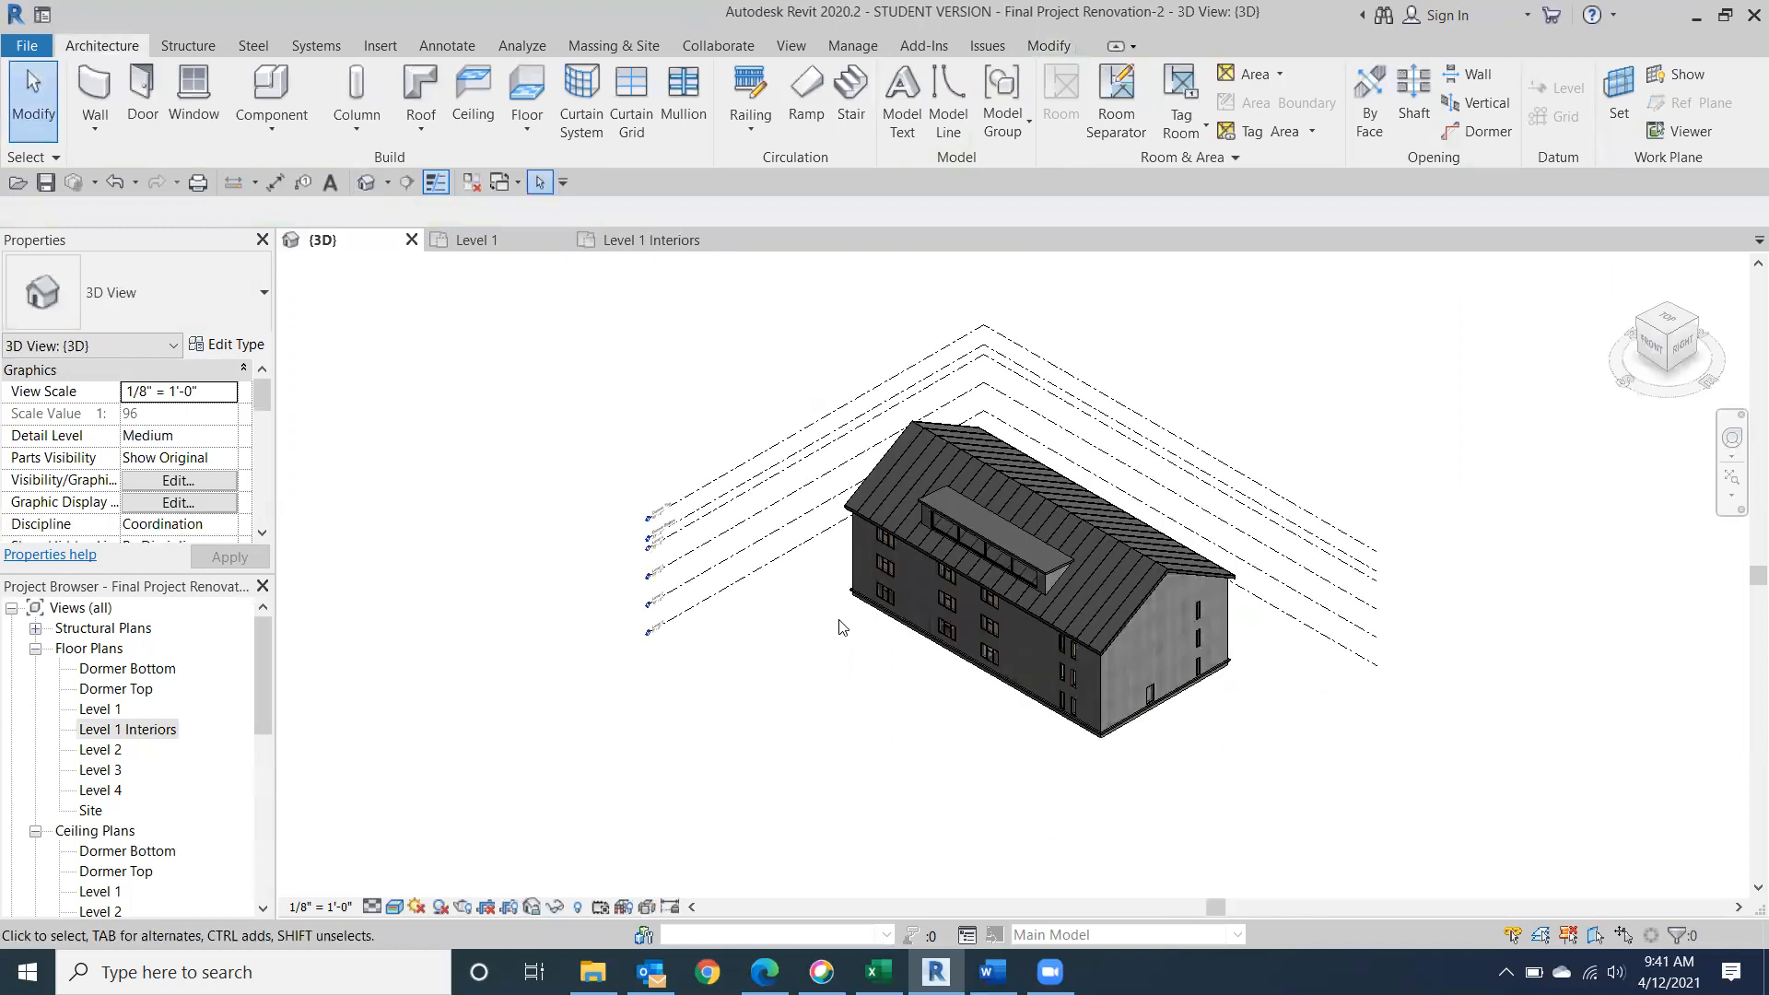
{"action": "left_click", "coordinate": [907, 634]}
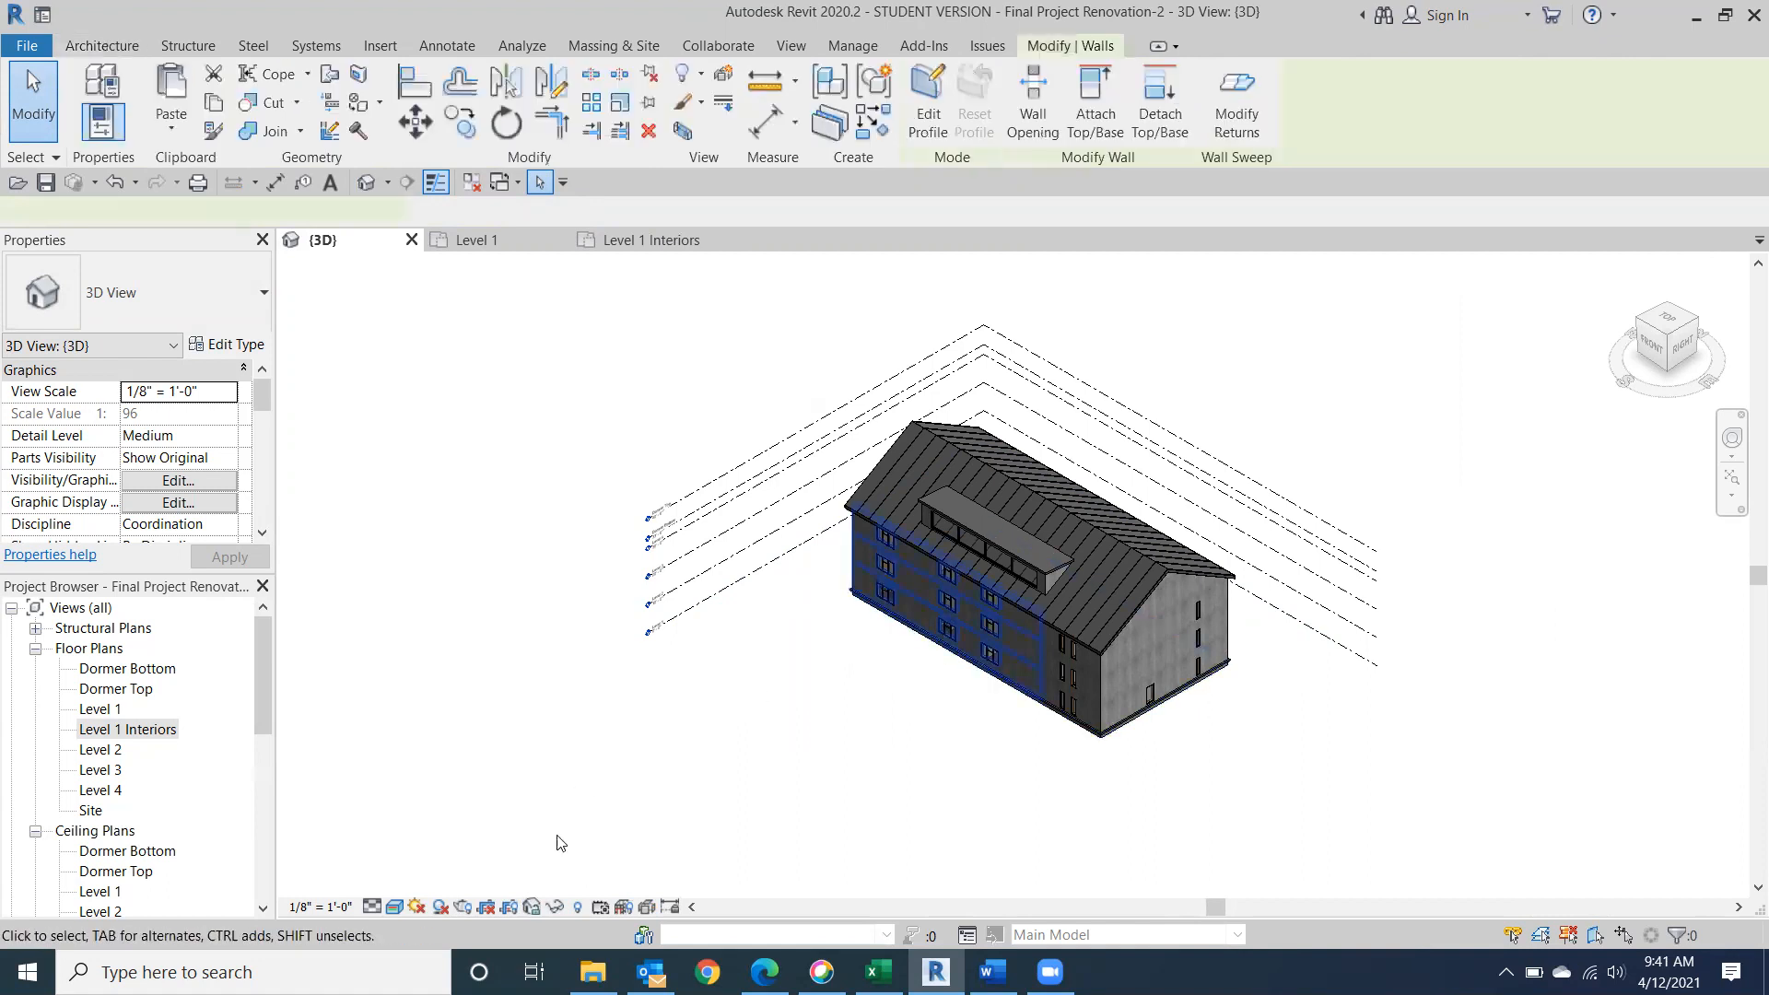
{"action": "left_click", "coordinate": [555, 901]}
{"action": "left_click", "coordinate": [678, 847]}
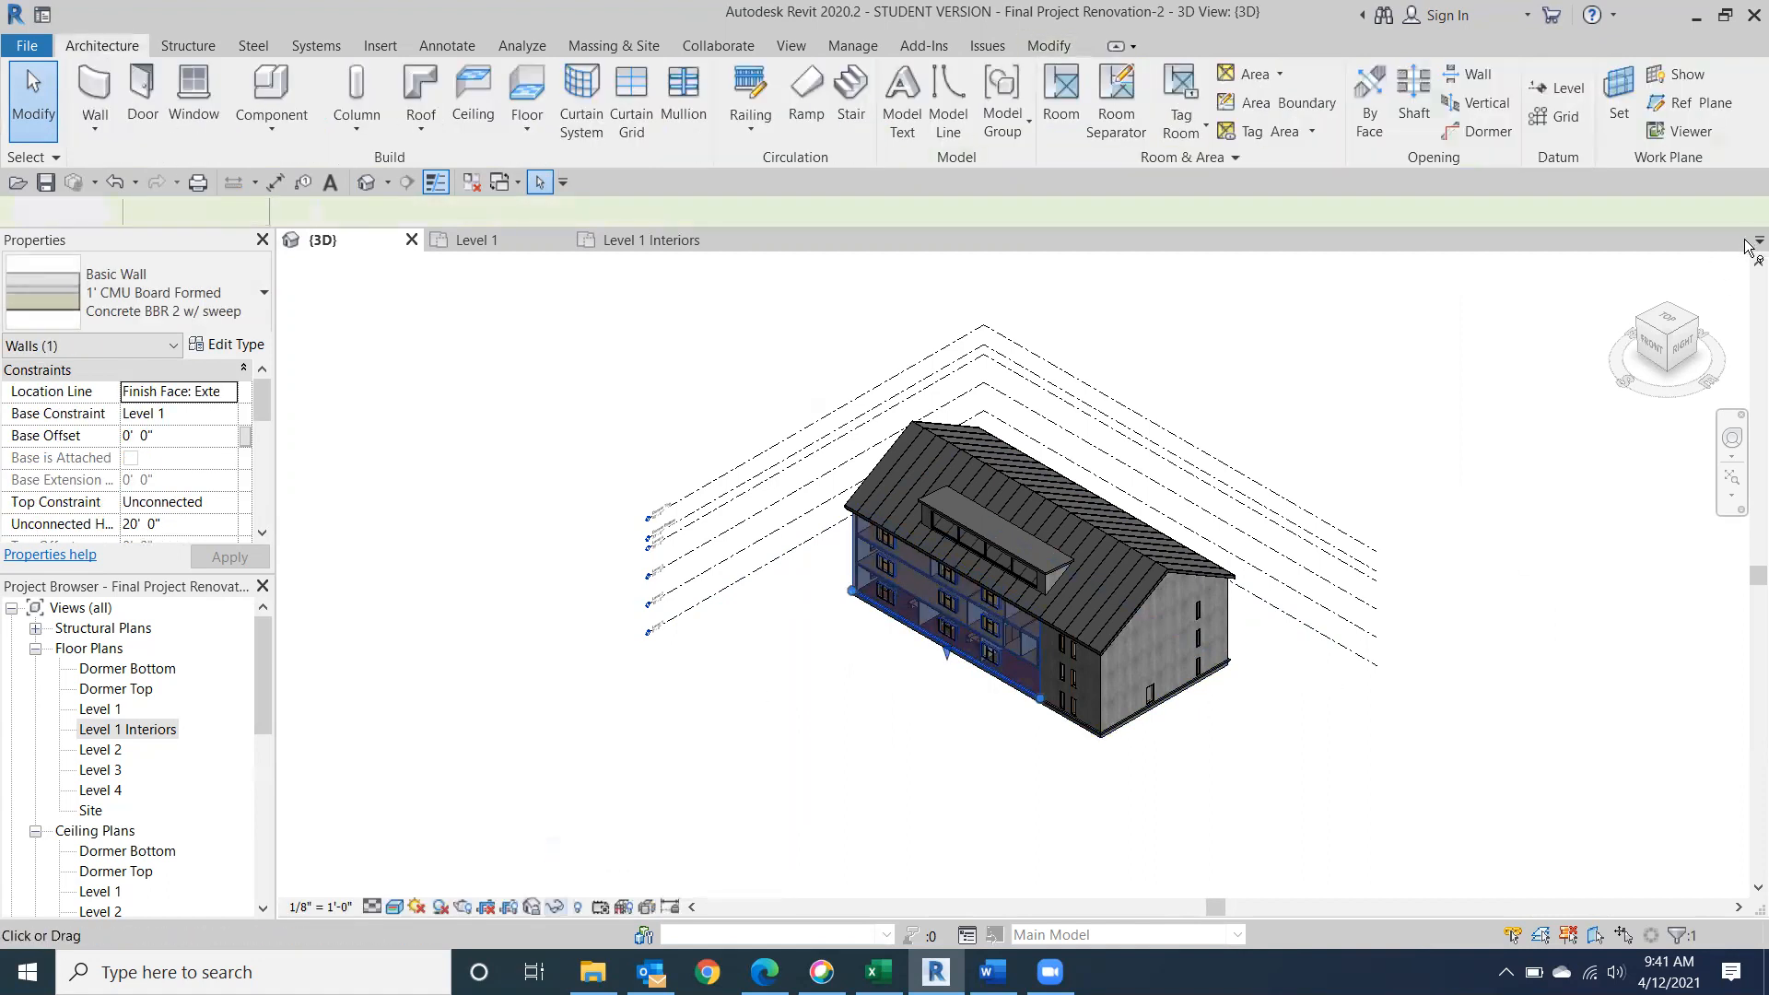
{"action": "left_click_drag", "start_coordinate": [1670, 335], "coordinate": [1702, 327]}
{"action": "left_click_drag", "start_coordinate": [1709, 327], "coordinate": [1706, 339]}
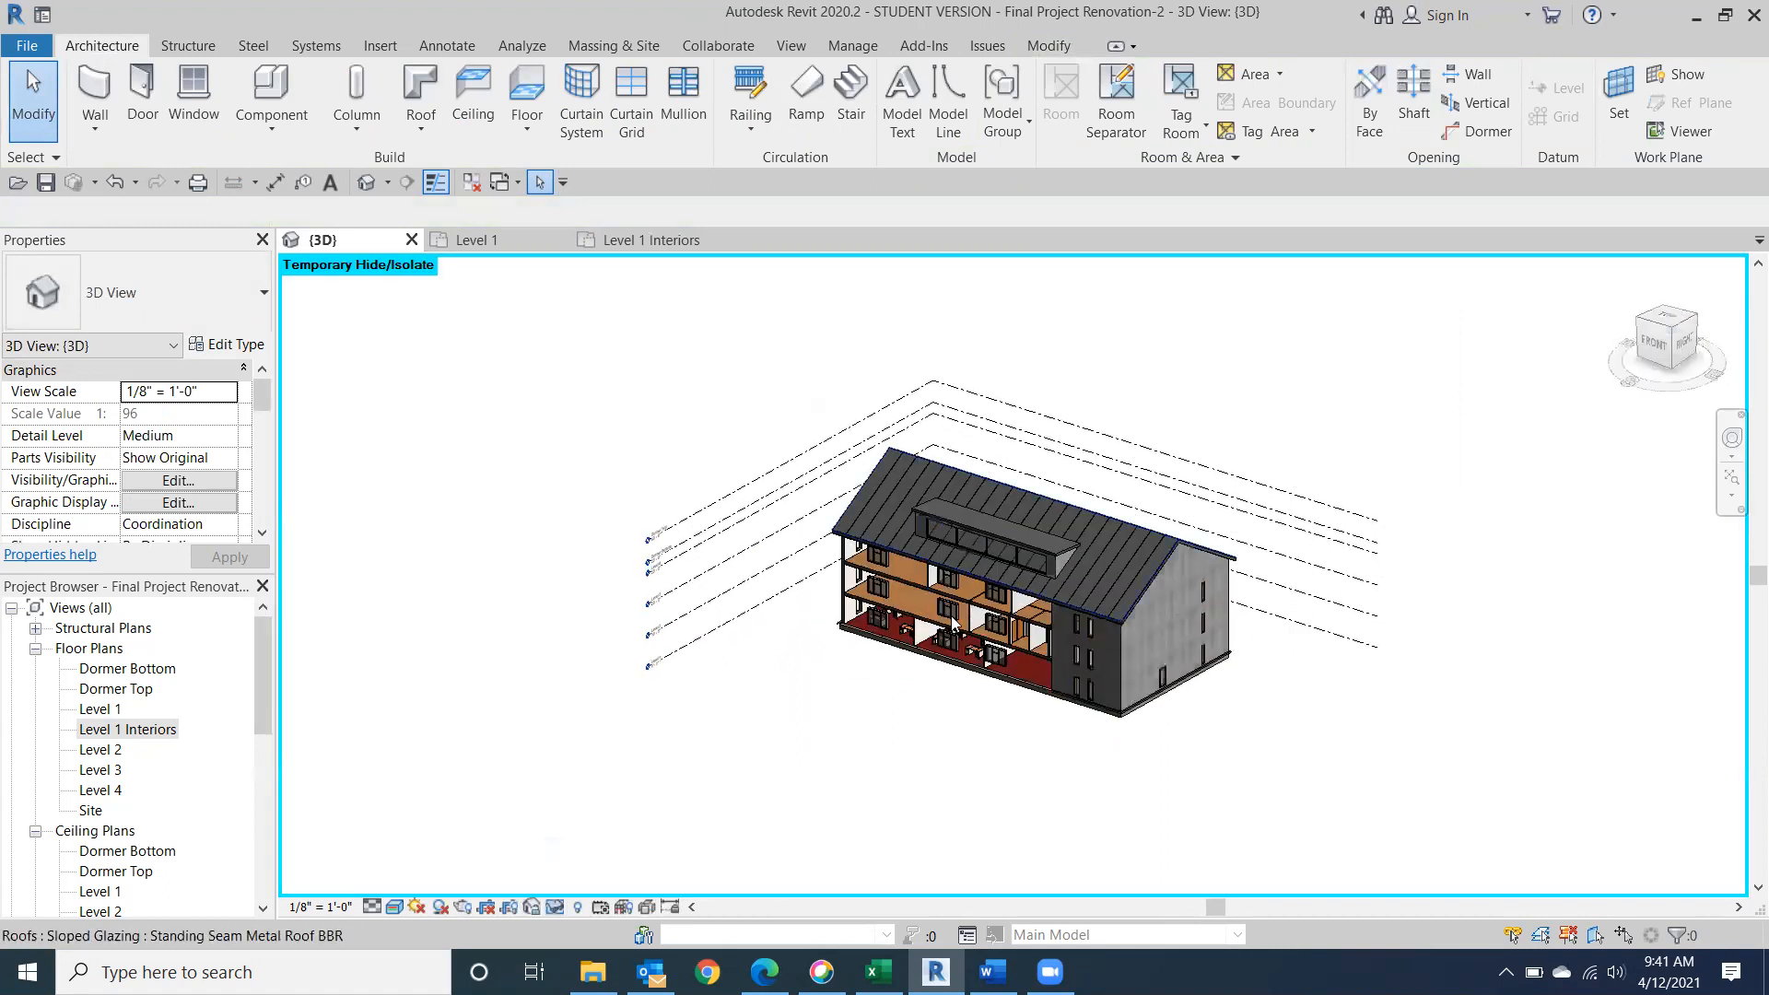
Set the 3D view's visual style to Consistent Colors and inspect the desks in the ground-floor rooms.
{"action": "left_click", "coordinate": [395, 906]}
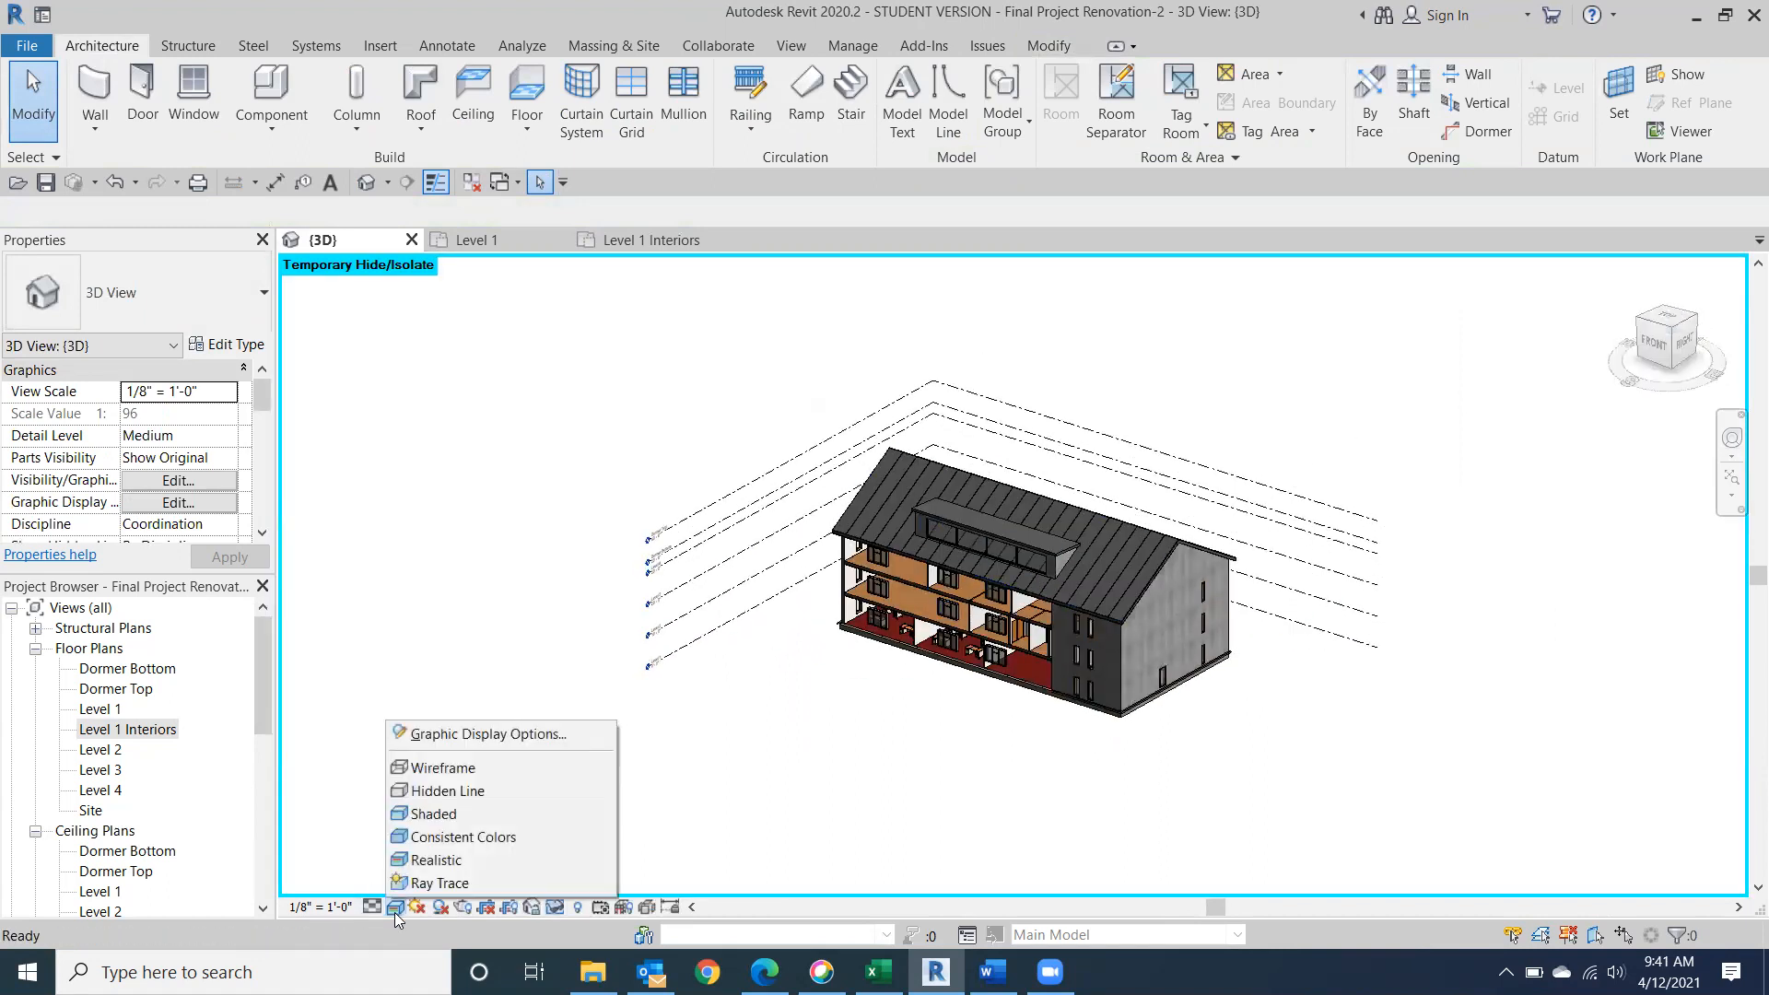
{"action": "left_click", "coordinate": [442, 835]}
{"action": "scroll", "coordinate": [908, 727], "scroll_direction": "up", "scroll_amount": 6}
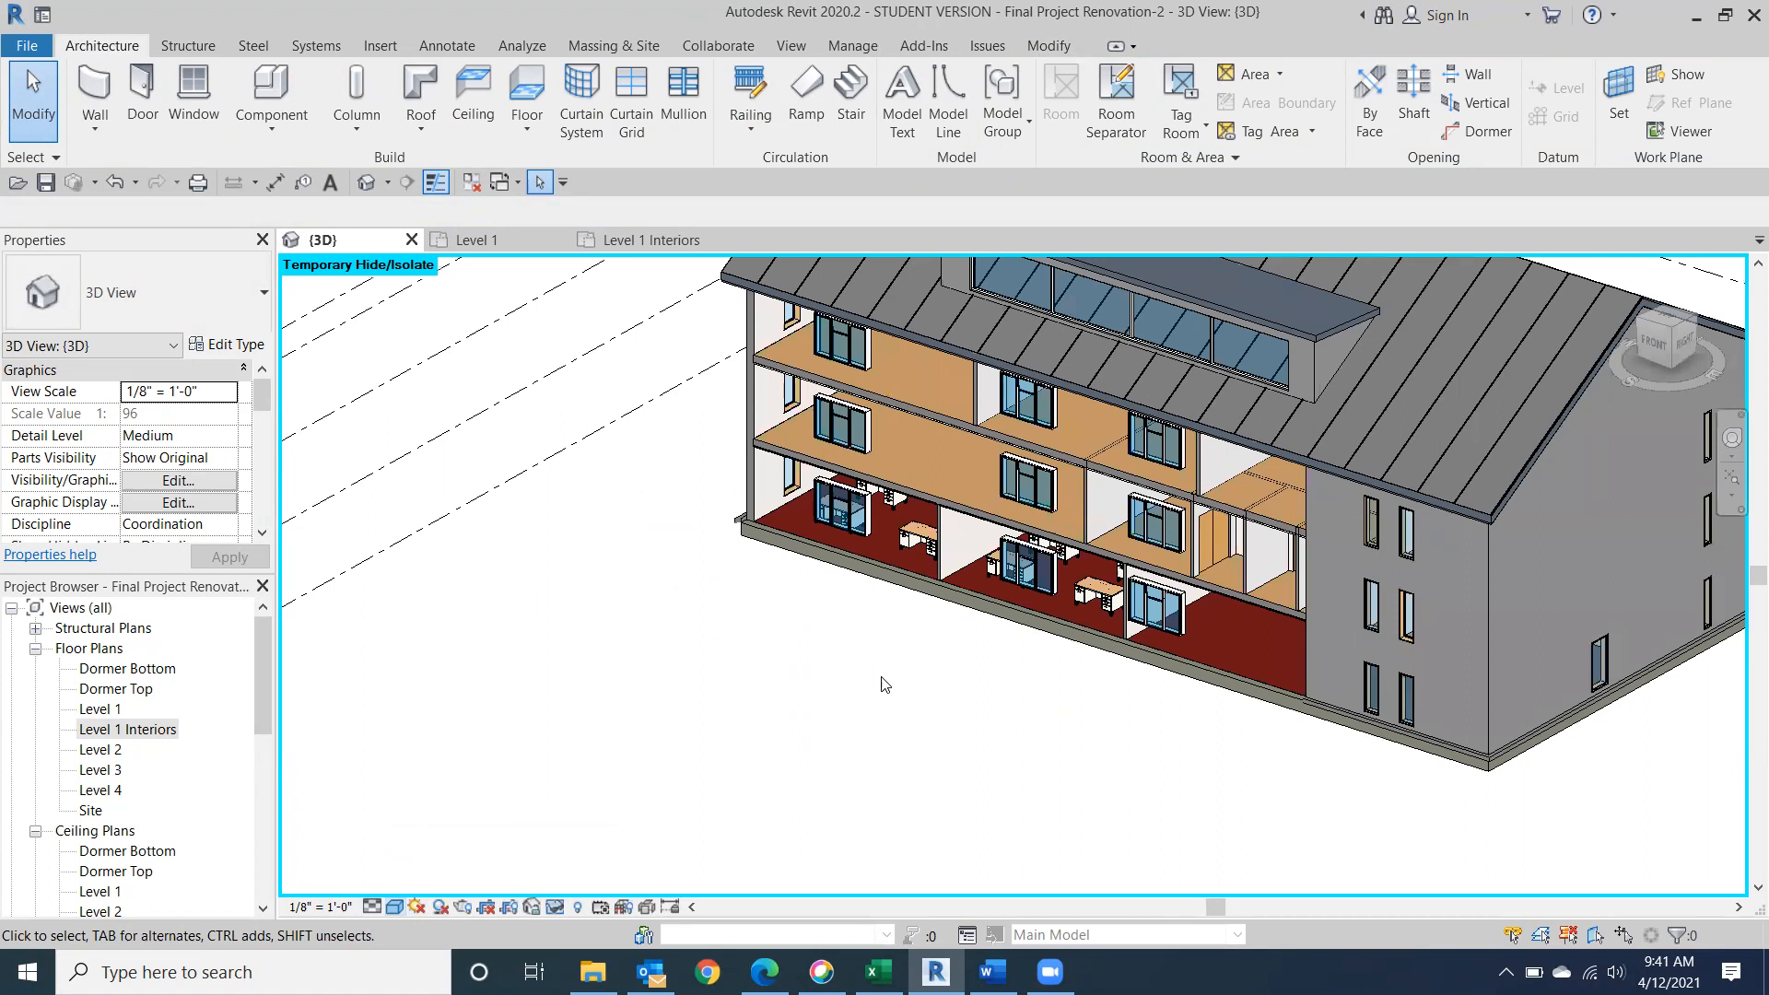
{"action": "left_click", "coordinate": [1660, 347]}
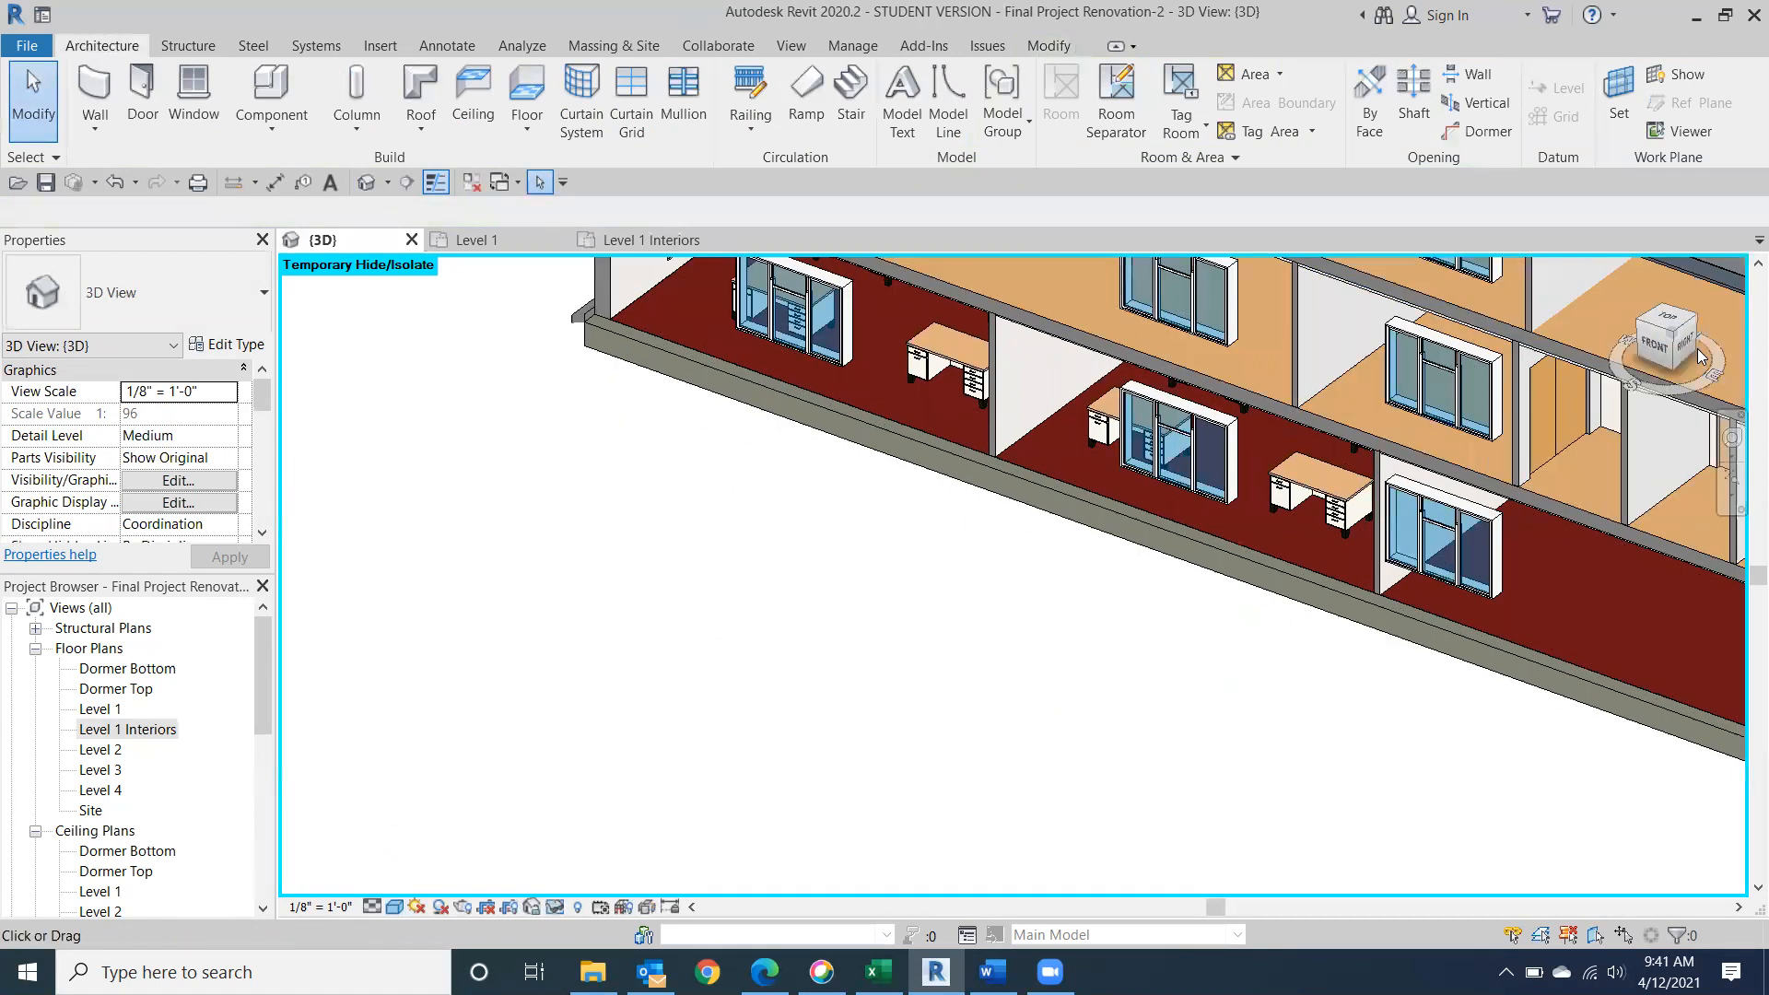
{"action": "middle_click_drag", "start_coordinate": [351, 340], "coordinate": [438, 350], "text": "shift"}
{"action": "left_click_drag", "start_coordinate": [438, 350], "coordinate": [1699, 338]}
{"action": "scroll", "coordinate": [986, 623], "scroll_direction": "up", "scroll_amount": 3}
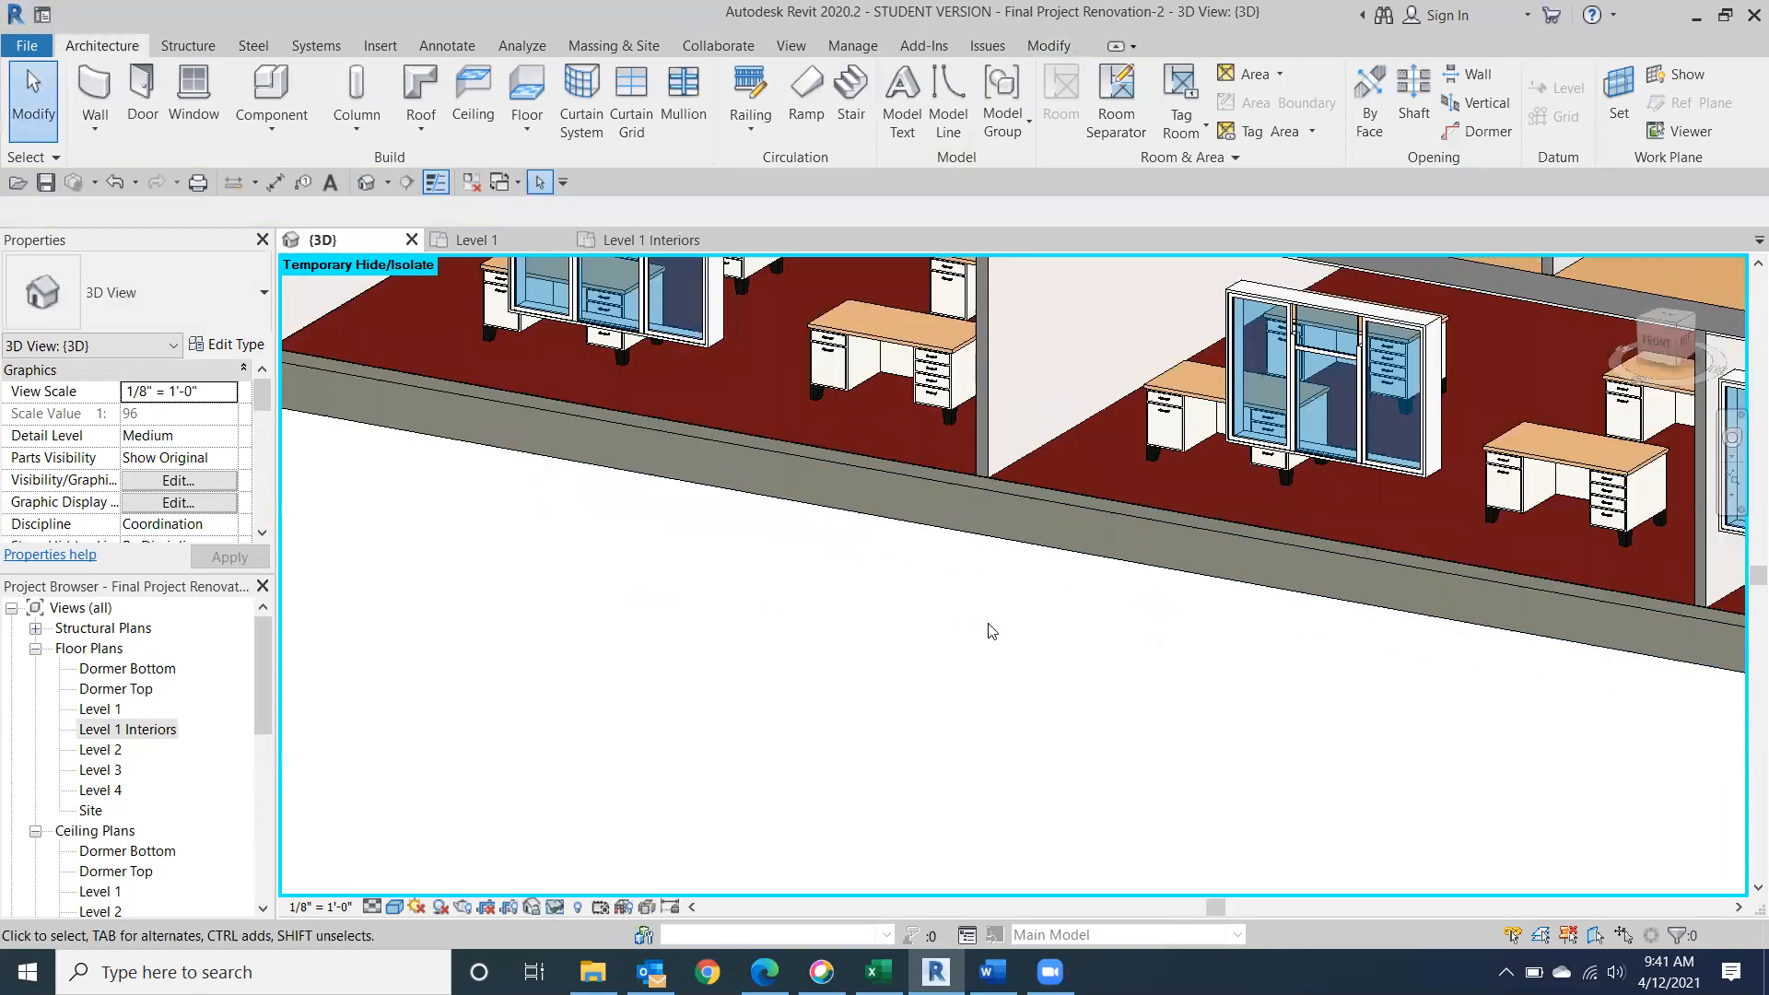
{"action": "scroll", "coordinate": [907, 709], "scroll_direction": "down", "scroll_amount": 3}
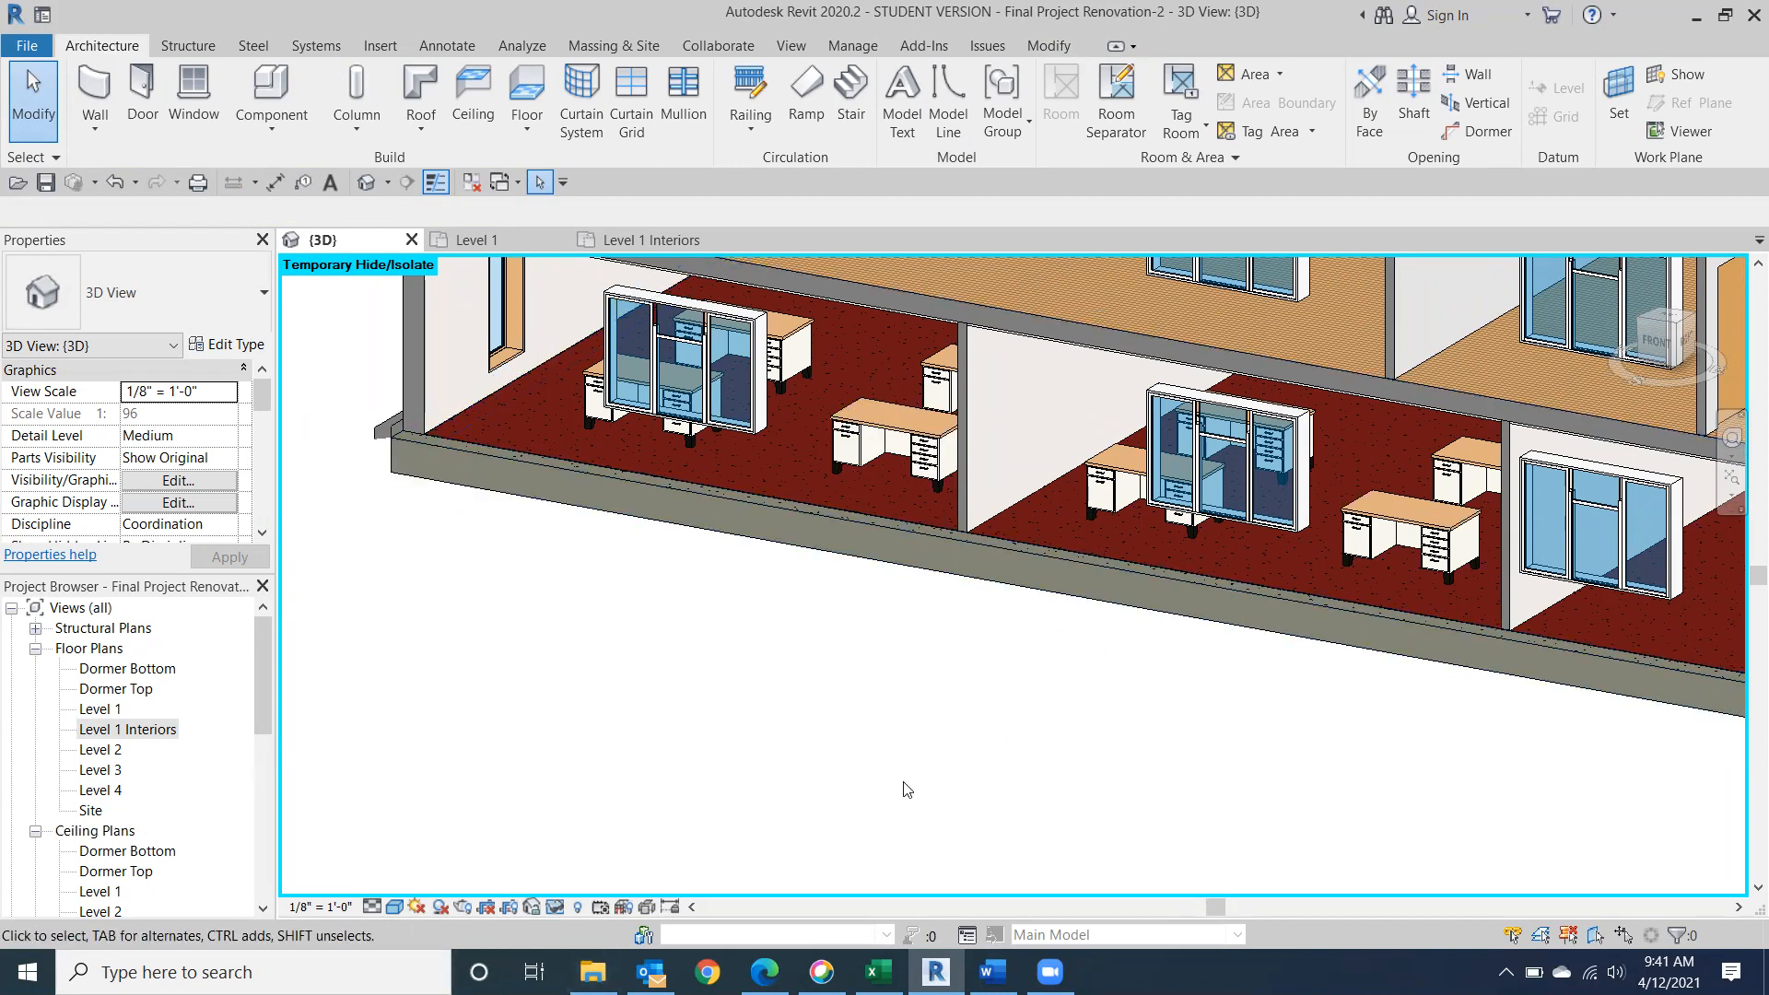
Return to the Level 1 Interiors floor plan to review the furnished layout.
{"action": "double_click", "coordinate": [126, 732]}
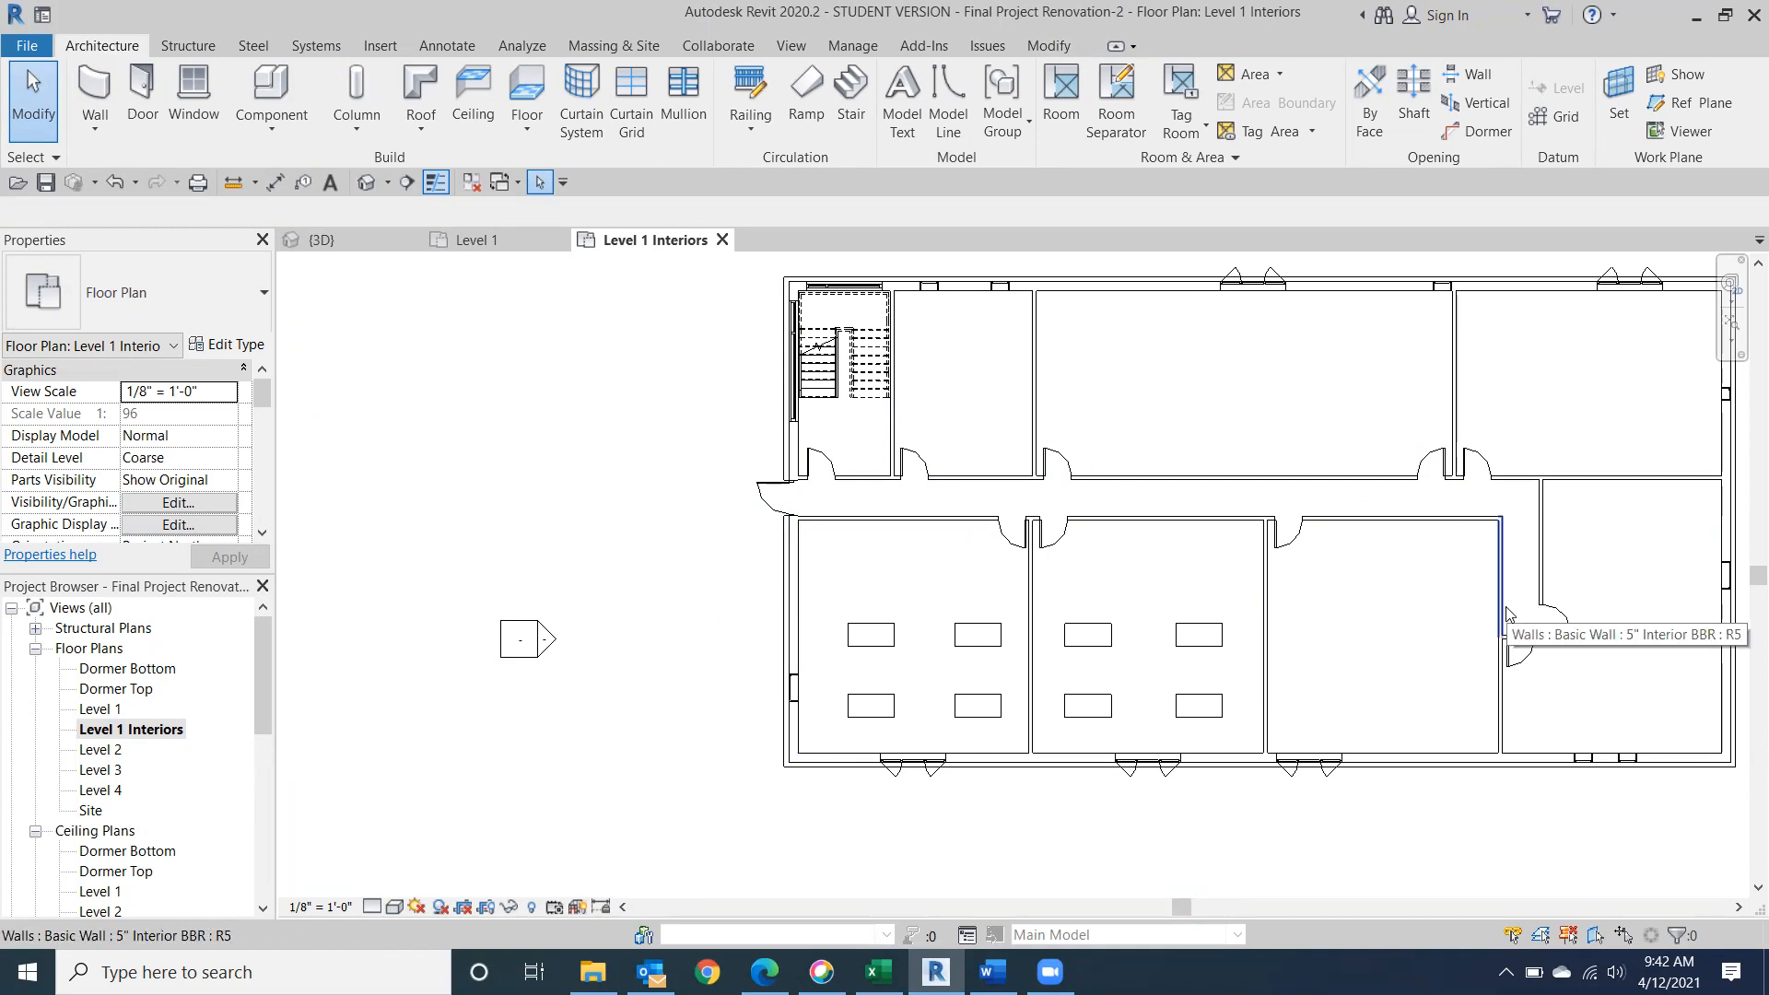
{"action": "middle_click_drag", "start_coordinate": [1474, 460], "coordinate": [1217, 523]}
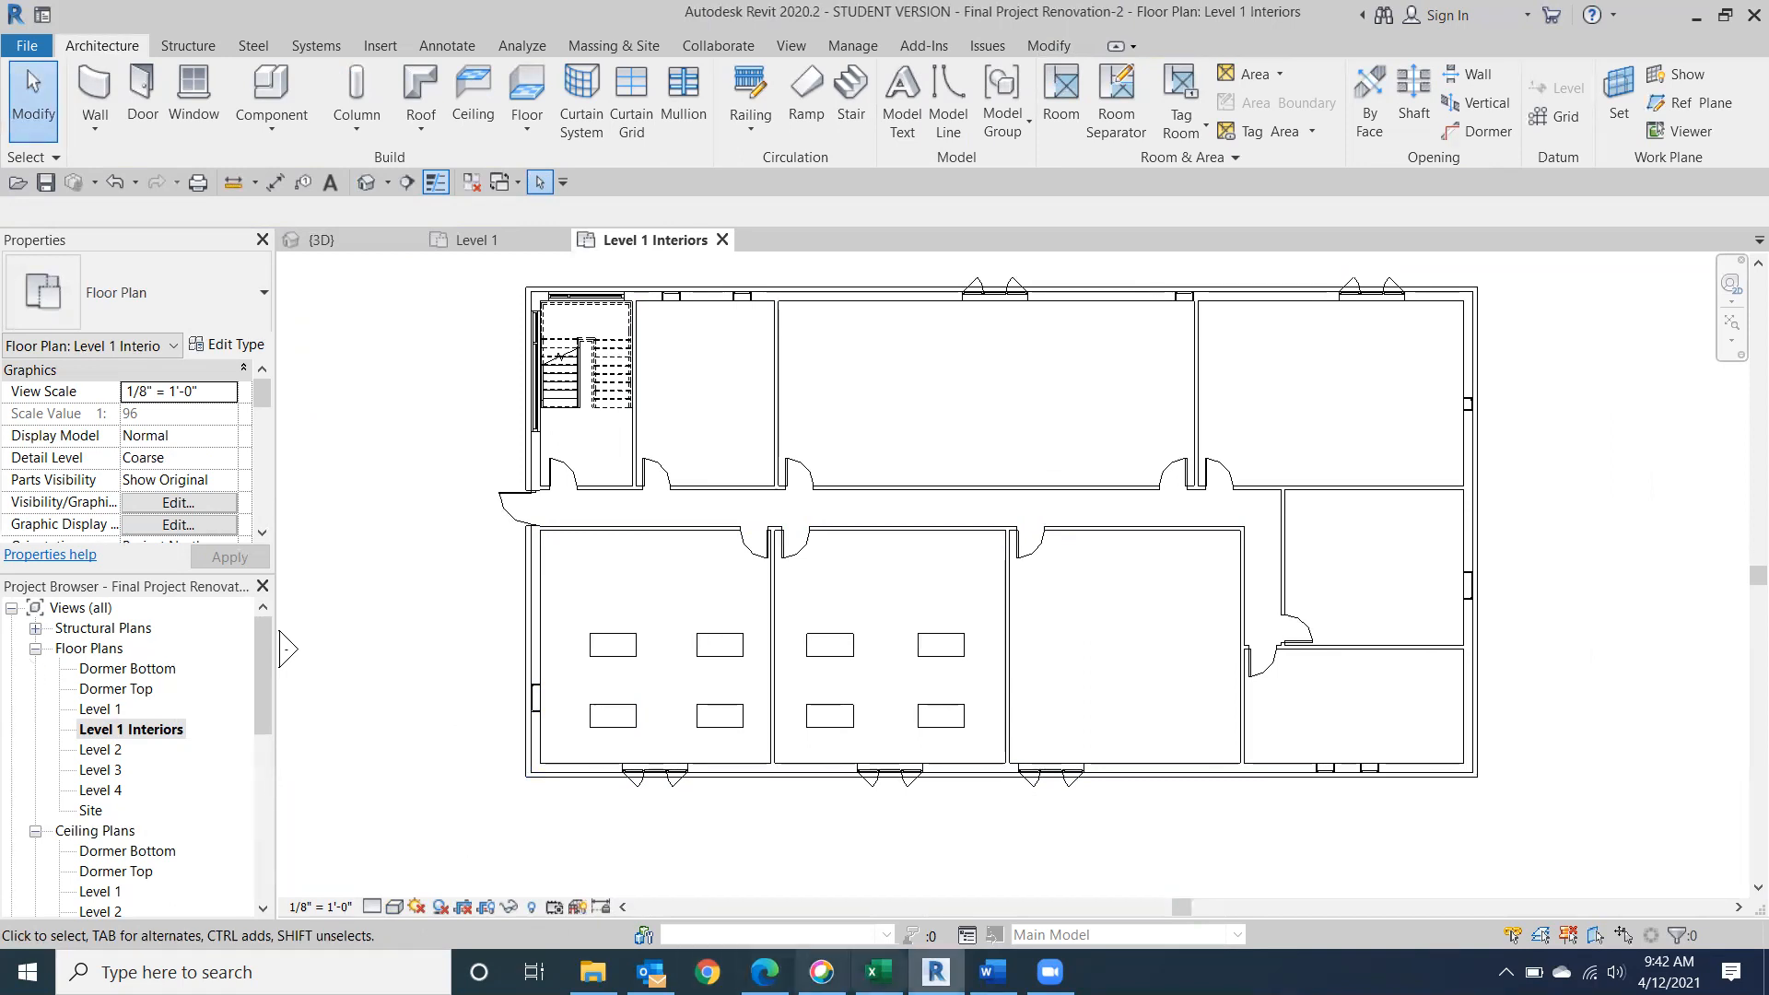
Switch to Word to check the Class 17 outline, and return to the 3D view in Revit.
{"action": "left_click", "coordinate": [992, 972]}
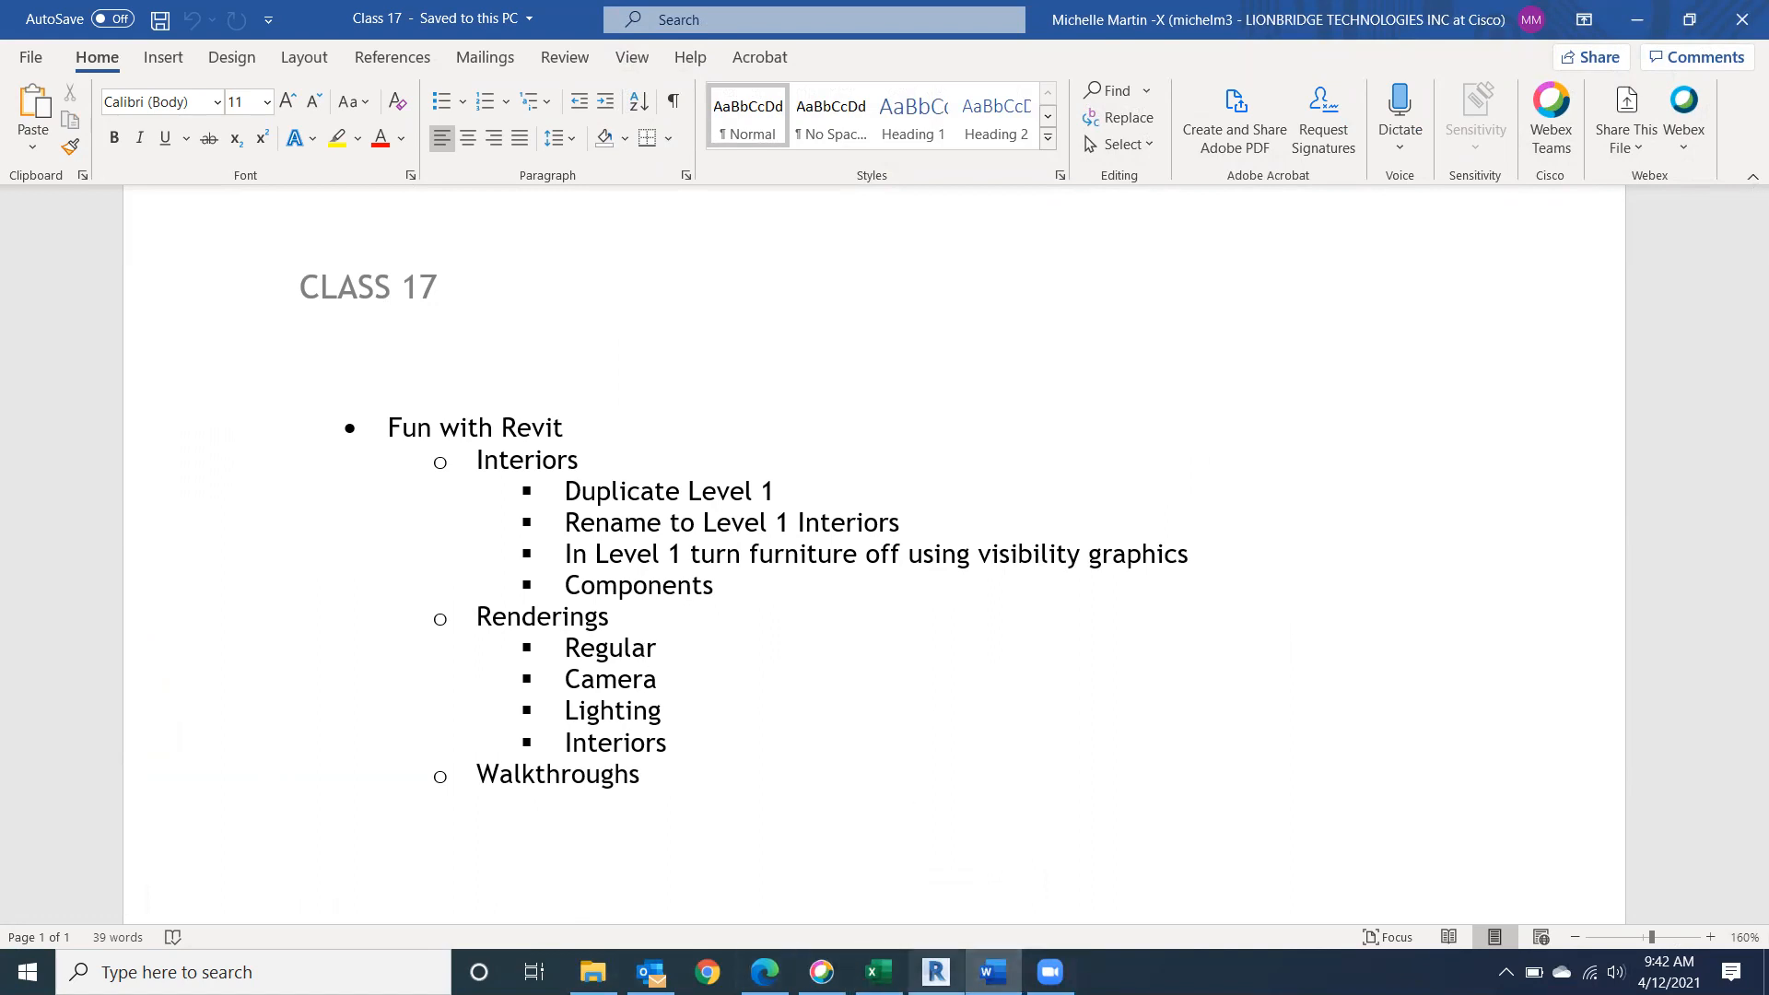
{"action": "left_click", "coordinate": [935, 972]}
{"action": "left_click", "coordinate": [350, 239]}
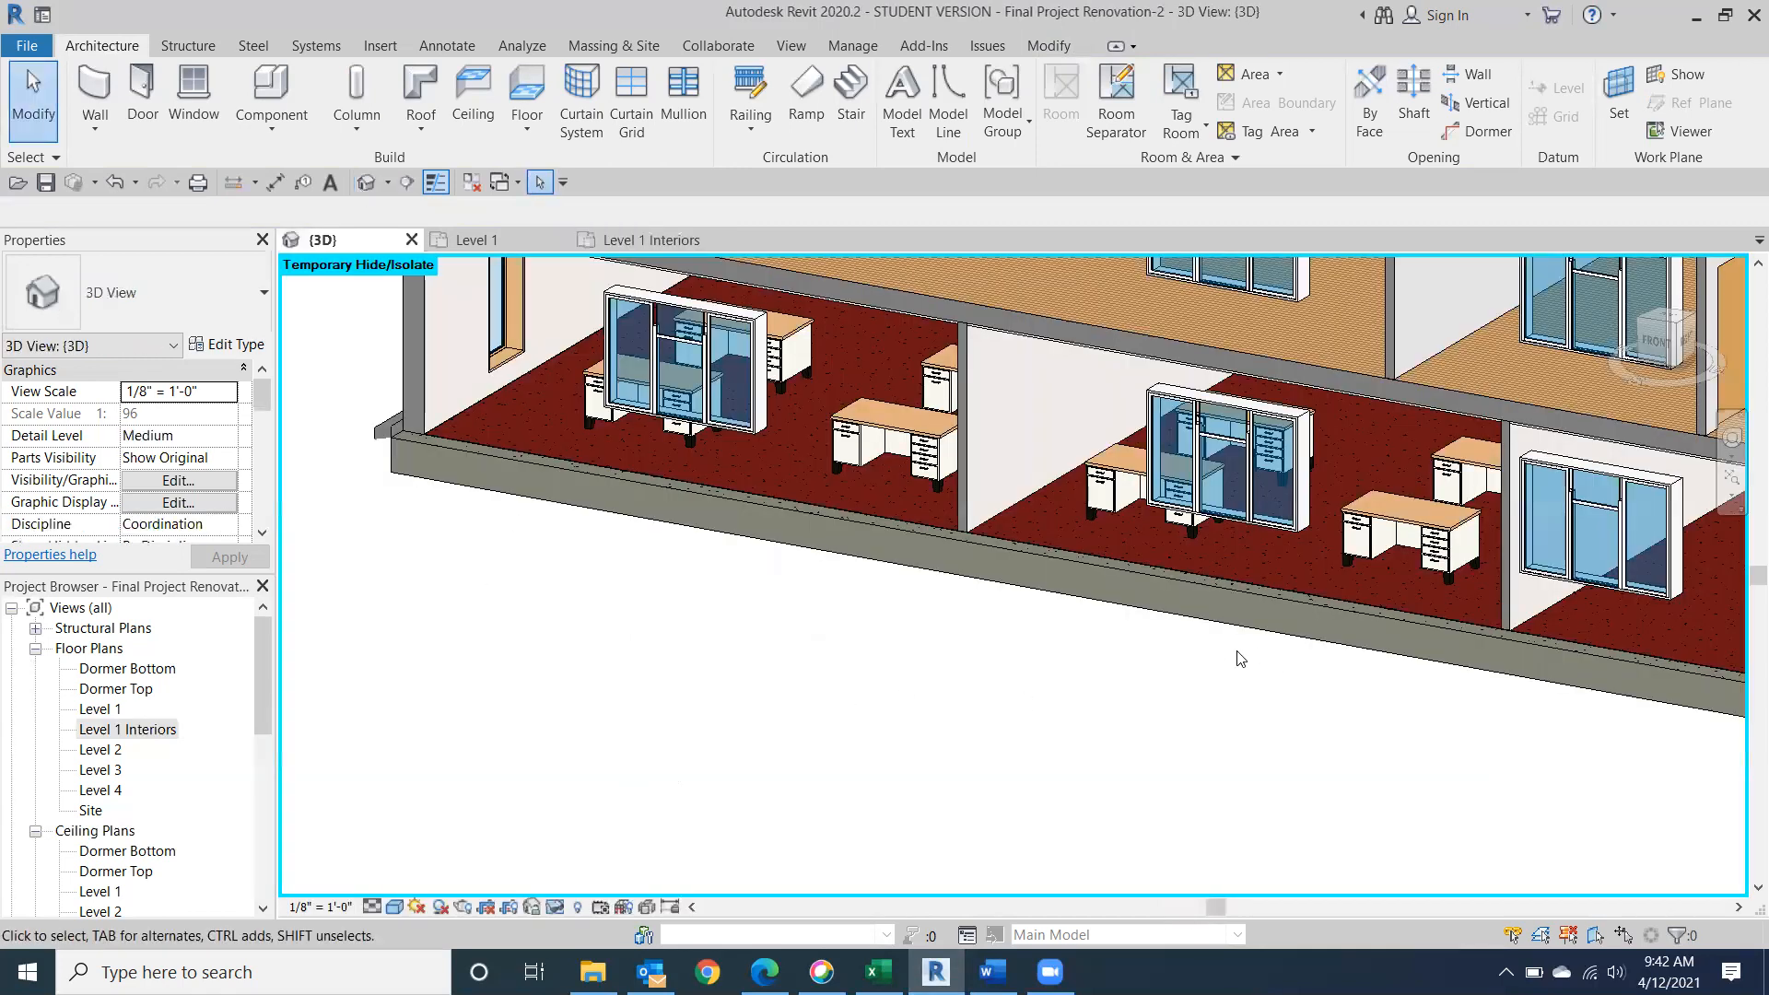
Reset the temporary hide/isolate in the 3D view to restore the hidden front exterior wall.
{"action": "scroll", "coordinate": [1167, 684], "scroll_direction": "down", "scroll_amount": 6}
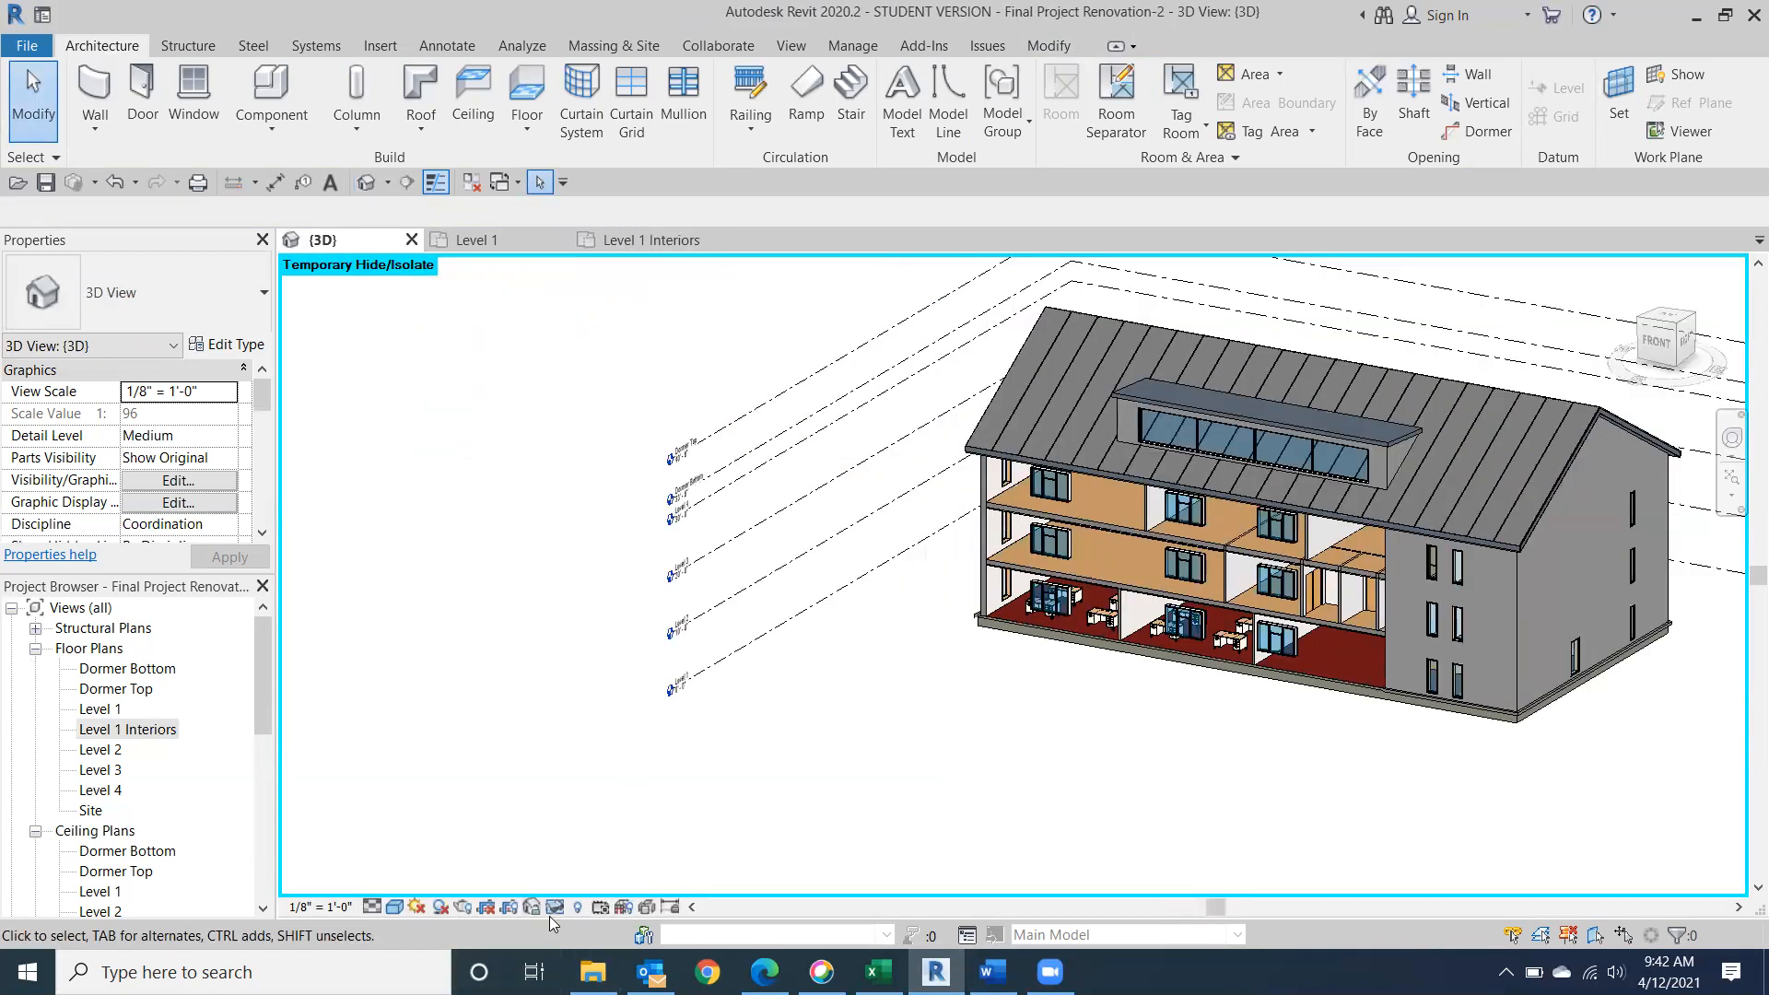
{"action": "left_click", "coordinate": [555, 907]}
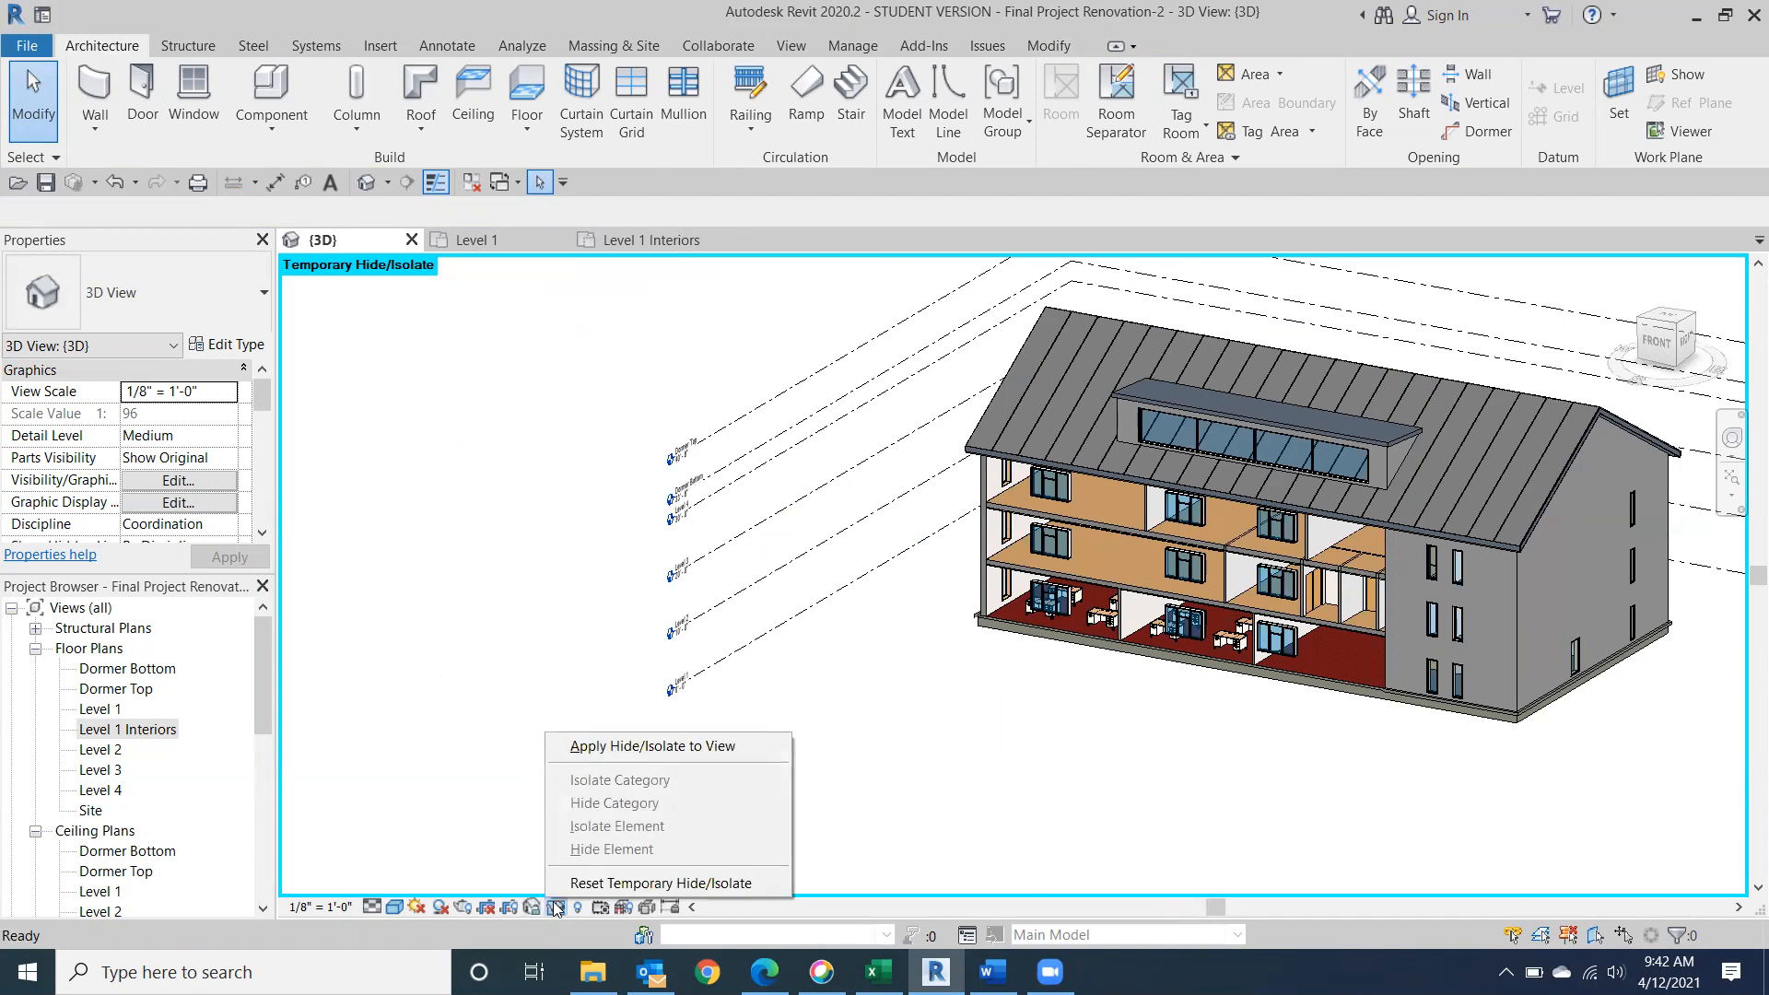
{"action": "left_click", "coordinate": [563, 883]}
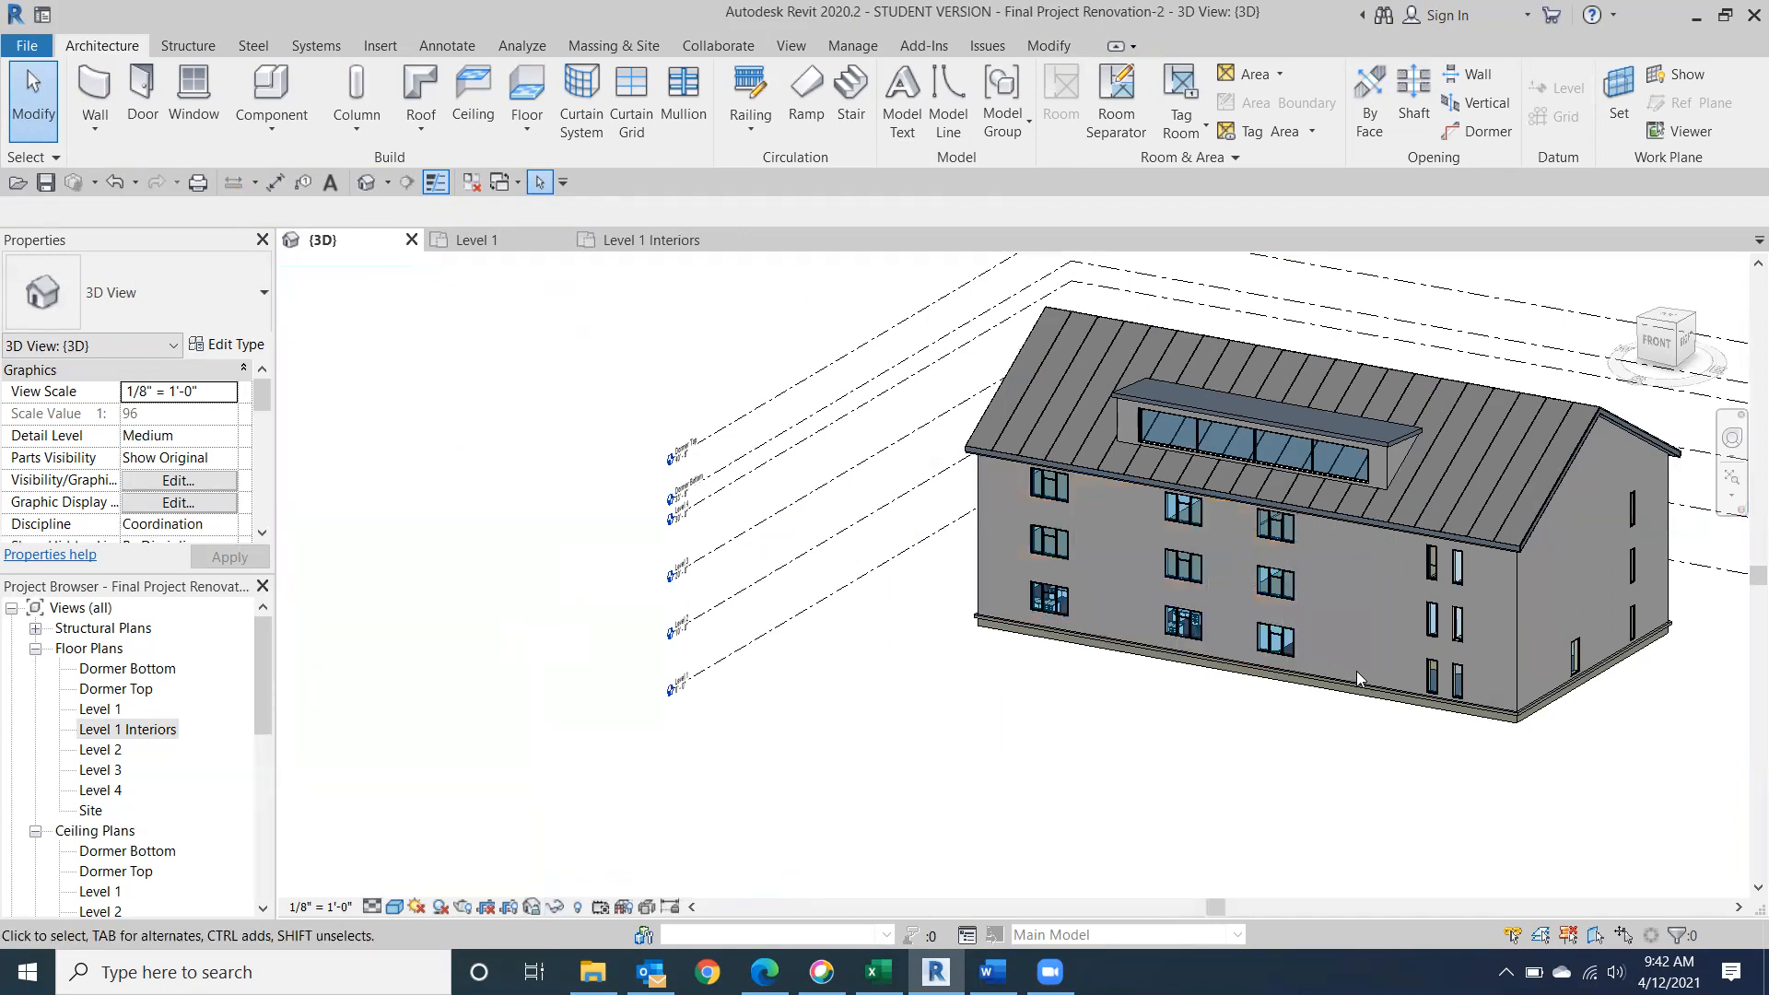
Render the building's exterior from a raised front-corner viewpoint at Draft quality.
{"action": "left_click_drag", "start_coordinate": [1654, 330], "coordinate": [1737, 319]}
{"action": "middle_click_drag", "start_coordinate": [976, 601], "coordinate": [700, 683]}
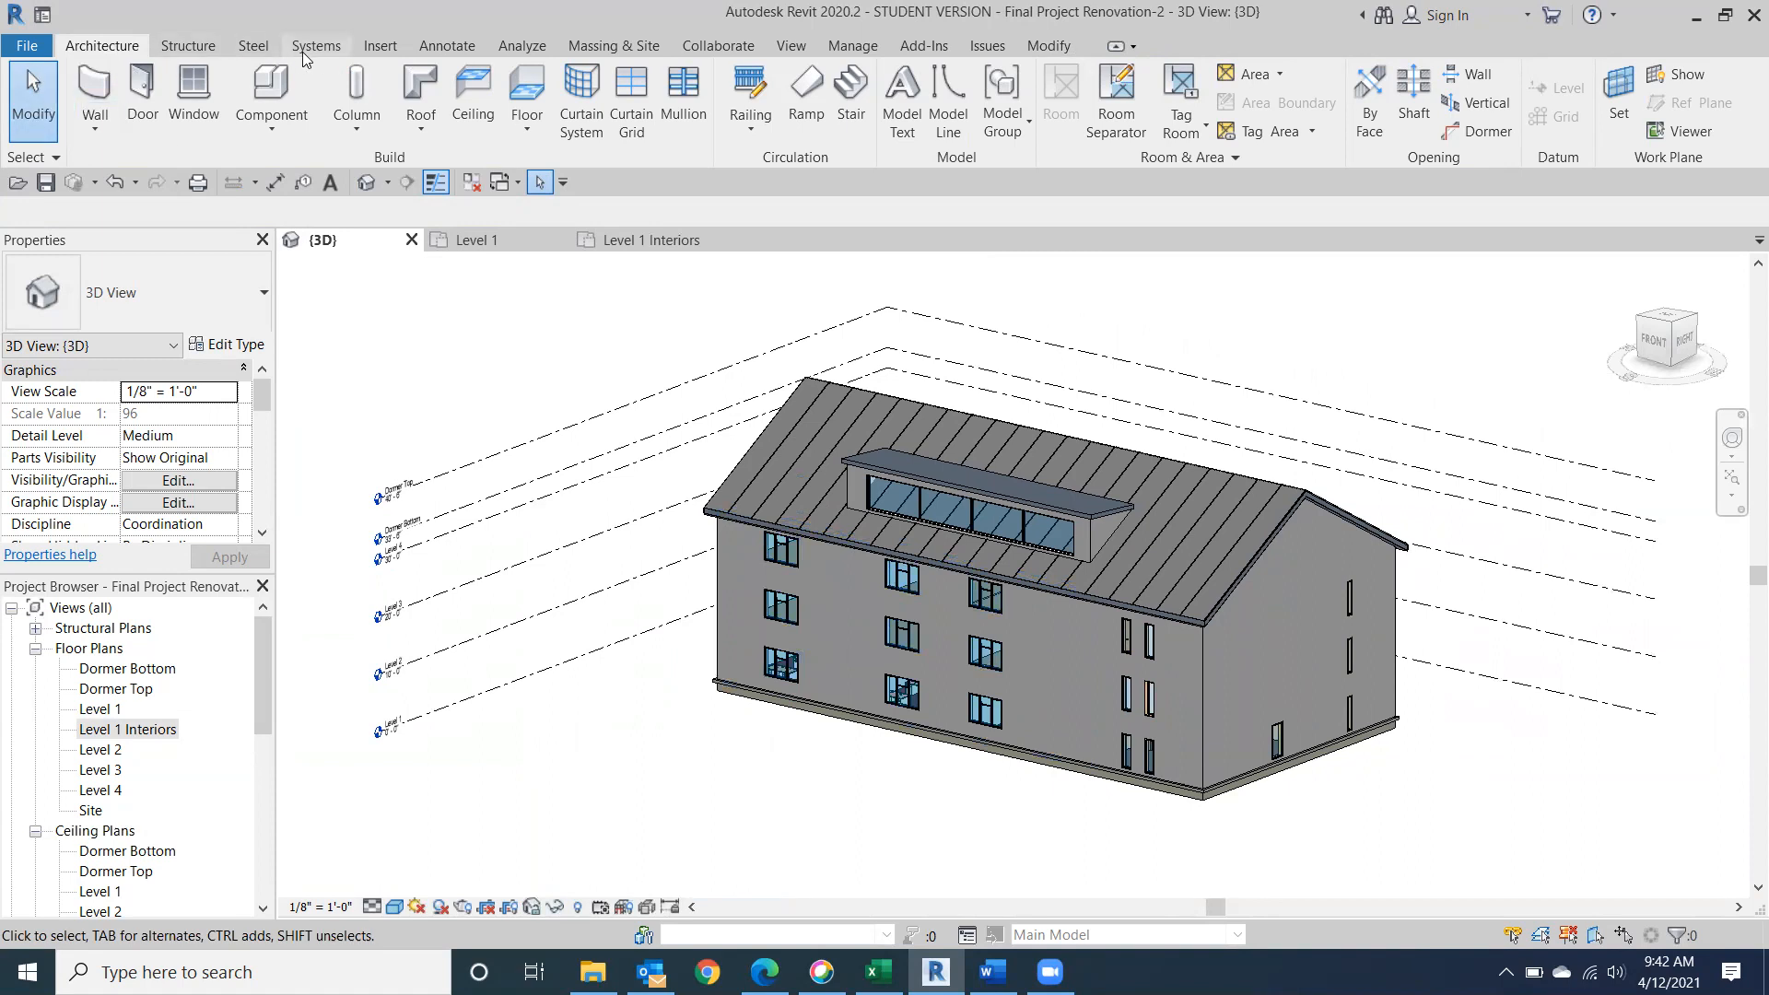
{"action": "left_click", "coordinate": [793, 46]}
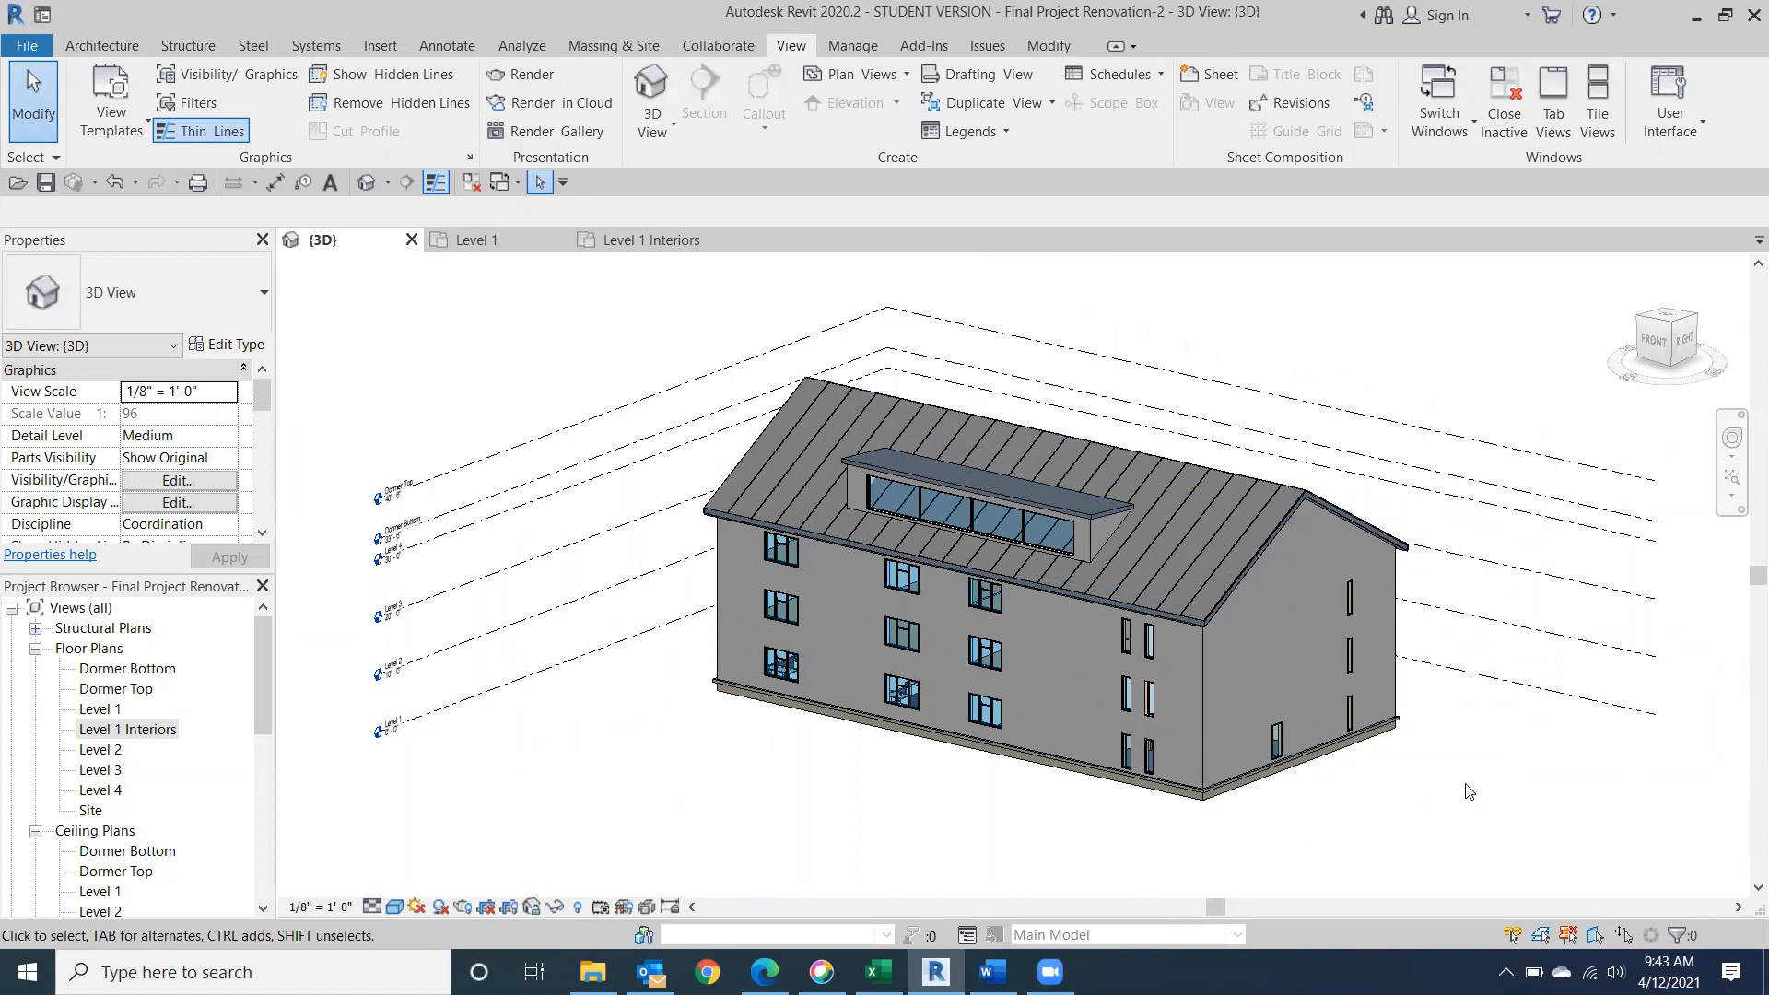
{"action": "scroll", "coordinate": [1149, 595], "scroll_direction": "up", "scroll_amount": 2}
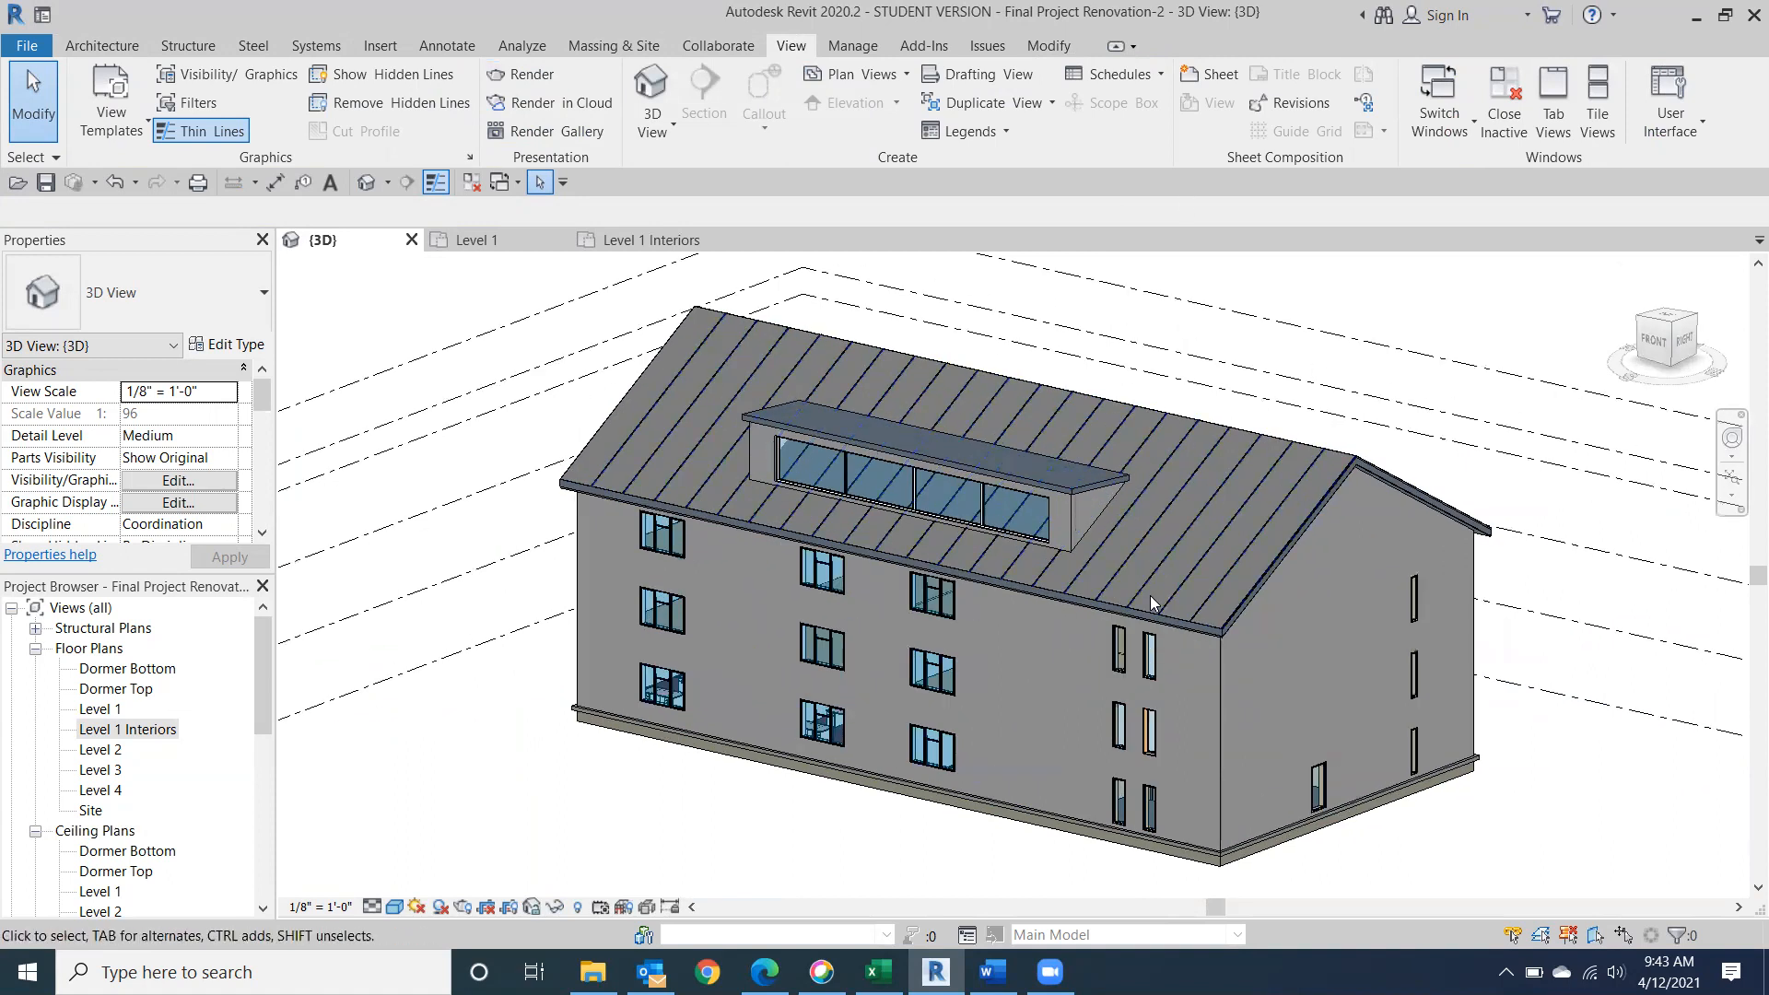
{"action": "scroll", "coordinate": [1149, 595], "scroll_direction": "down", "scroll_amount": 1}
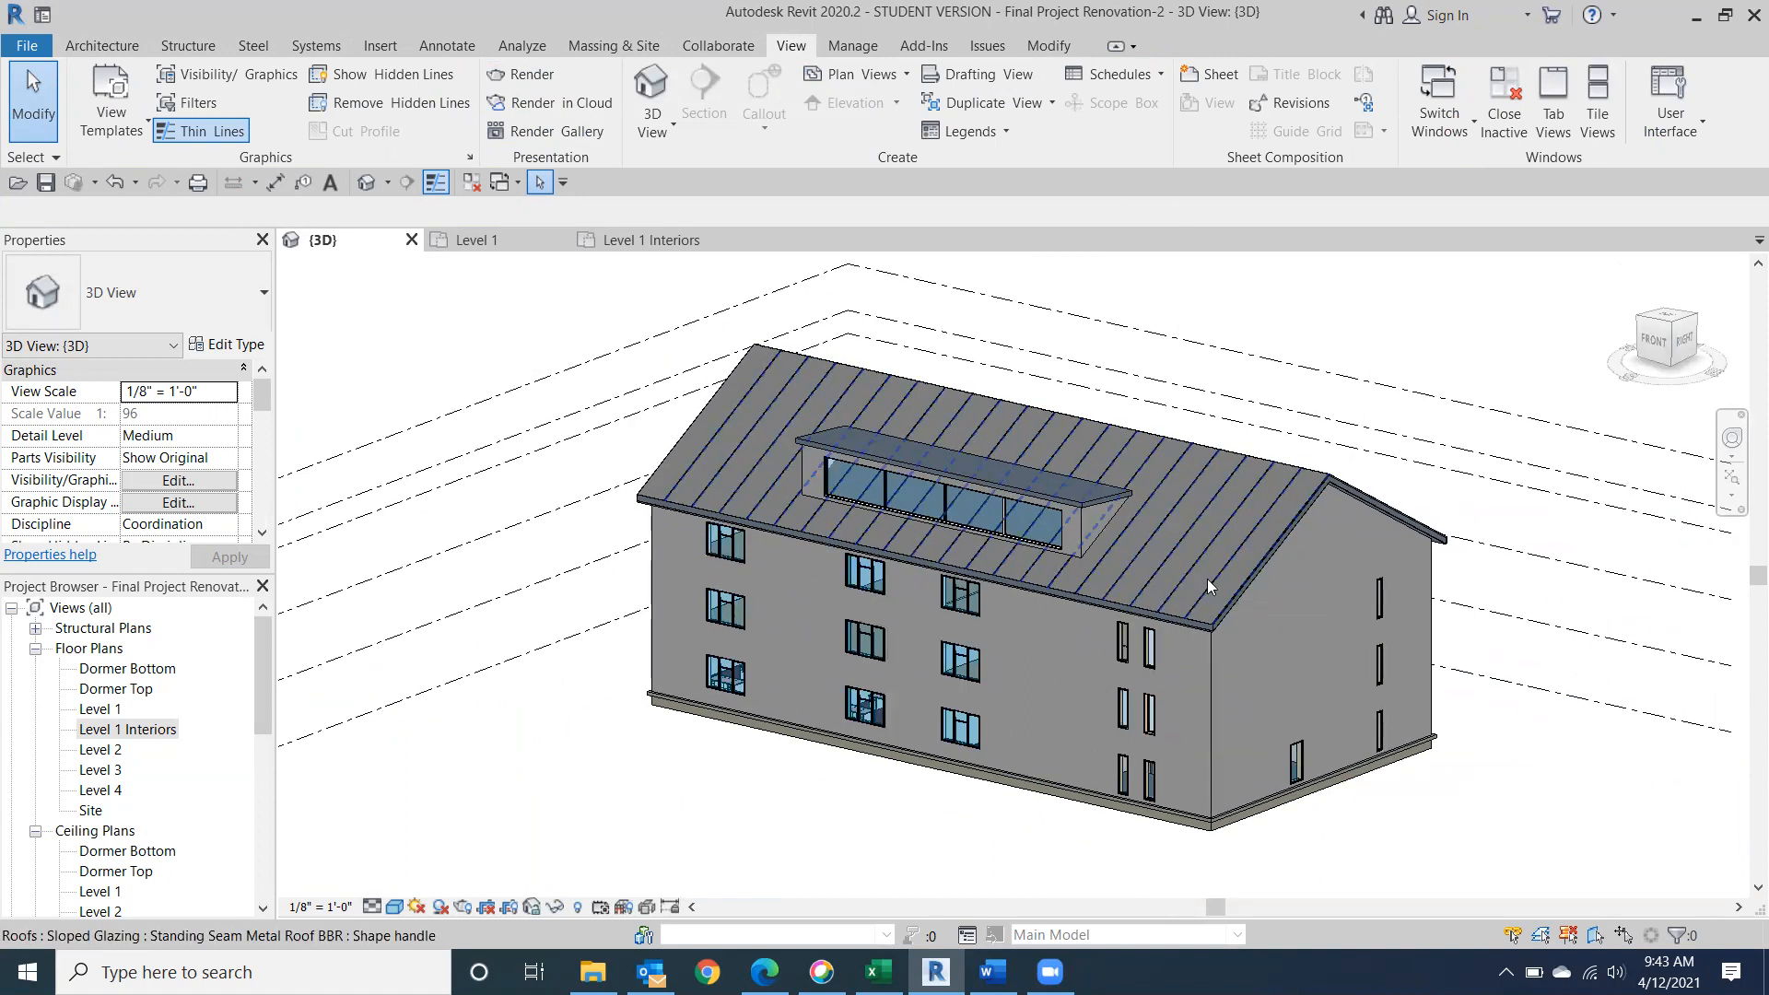
{"action": "left_click_drag", "start_coordinate": [1685, 341], "coordinate": [1725, 359]}
{"action": "scroll", "coordinate": [1356, 394], "scroll_direction": "up", "scroll_amount": 2}
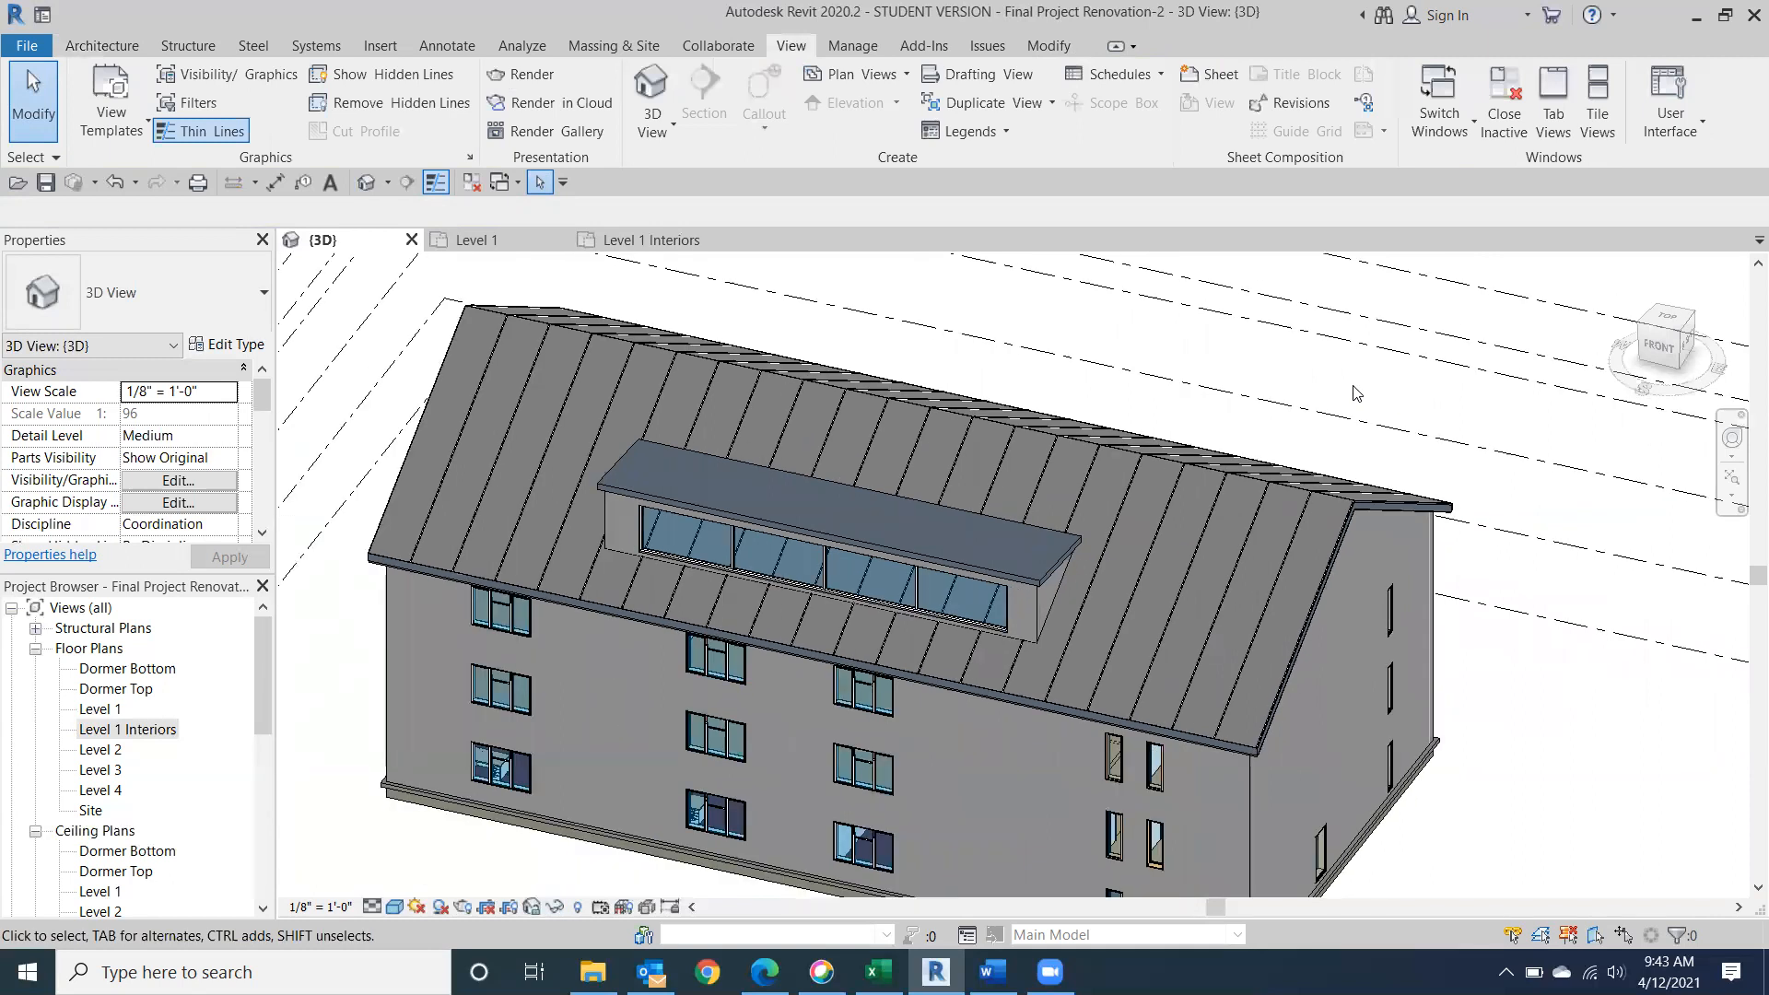
{"action": "middle_click_drag", "start_coordinate": [1377, 375], "coordinate": [1459, 331]}
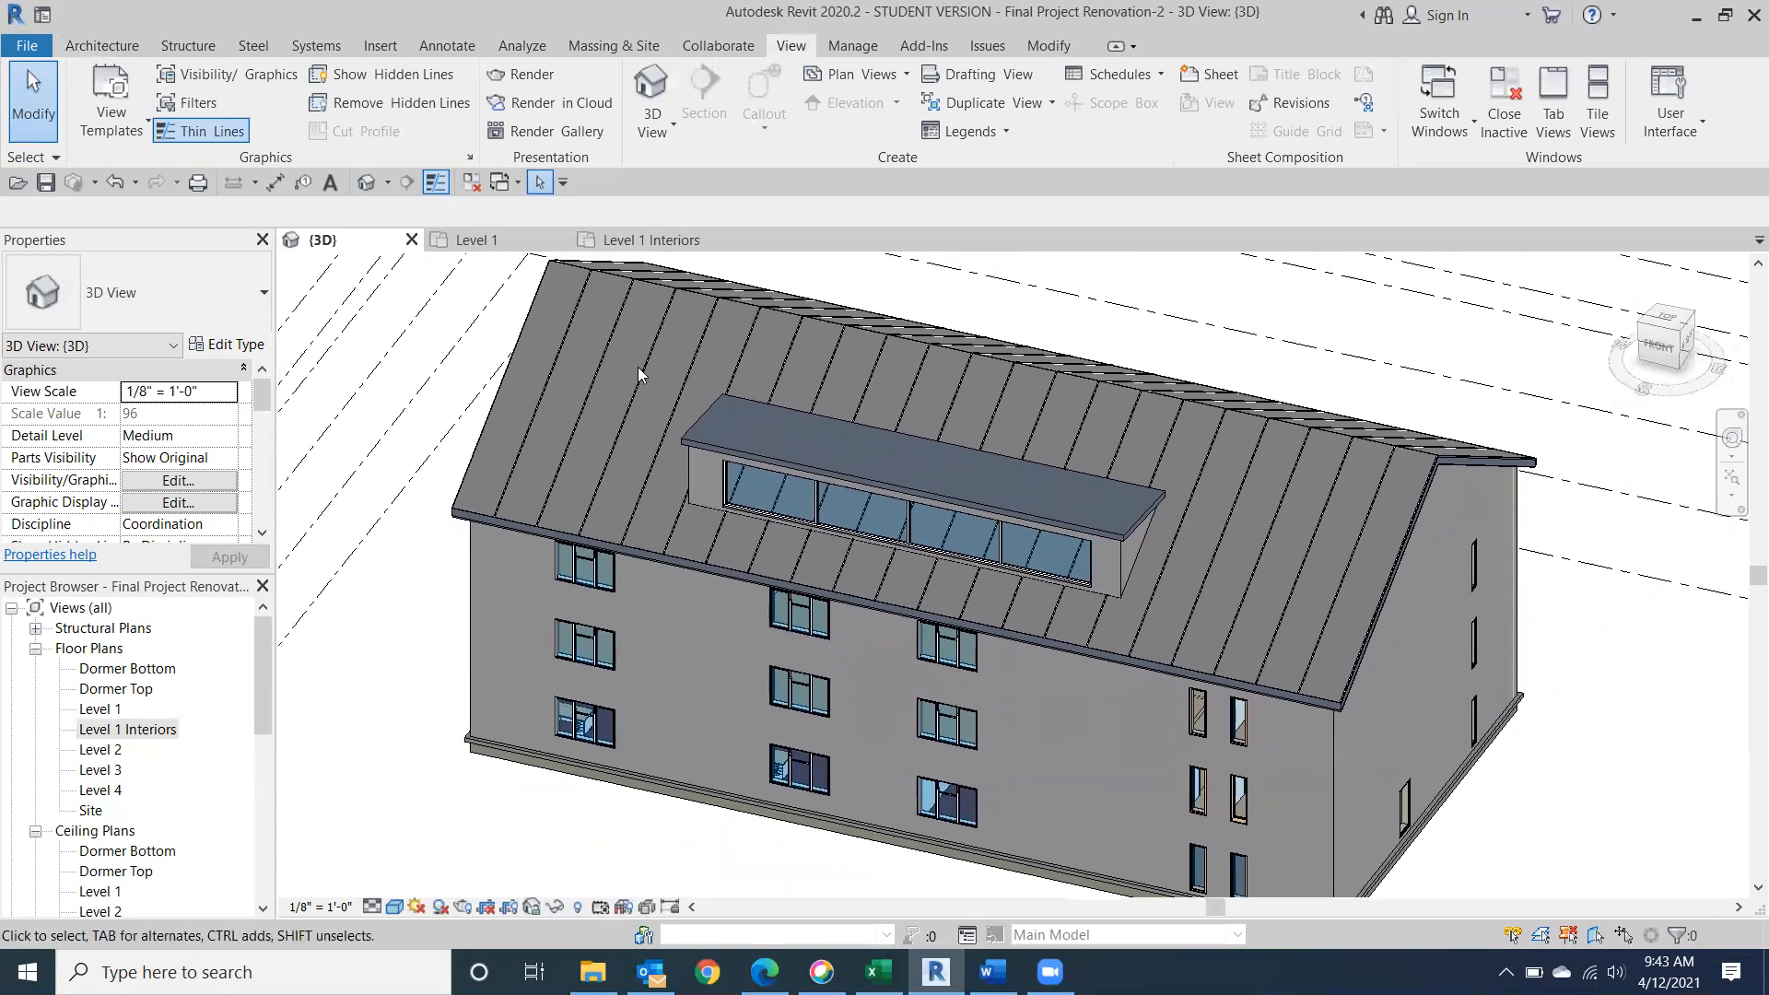
{"action": "left_click", "coordinate": [532, 79]}
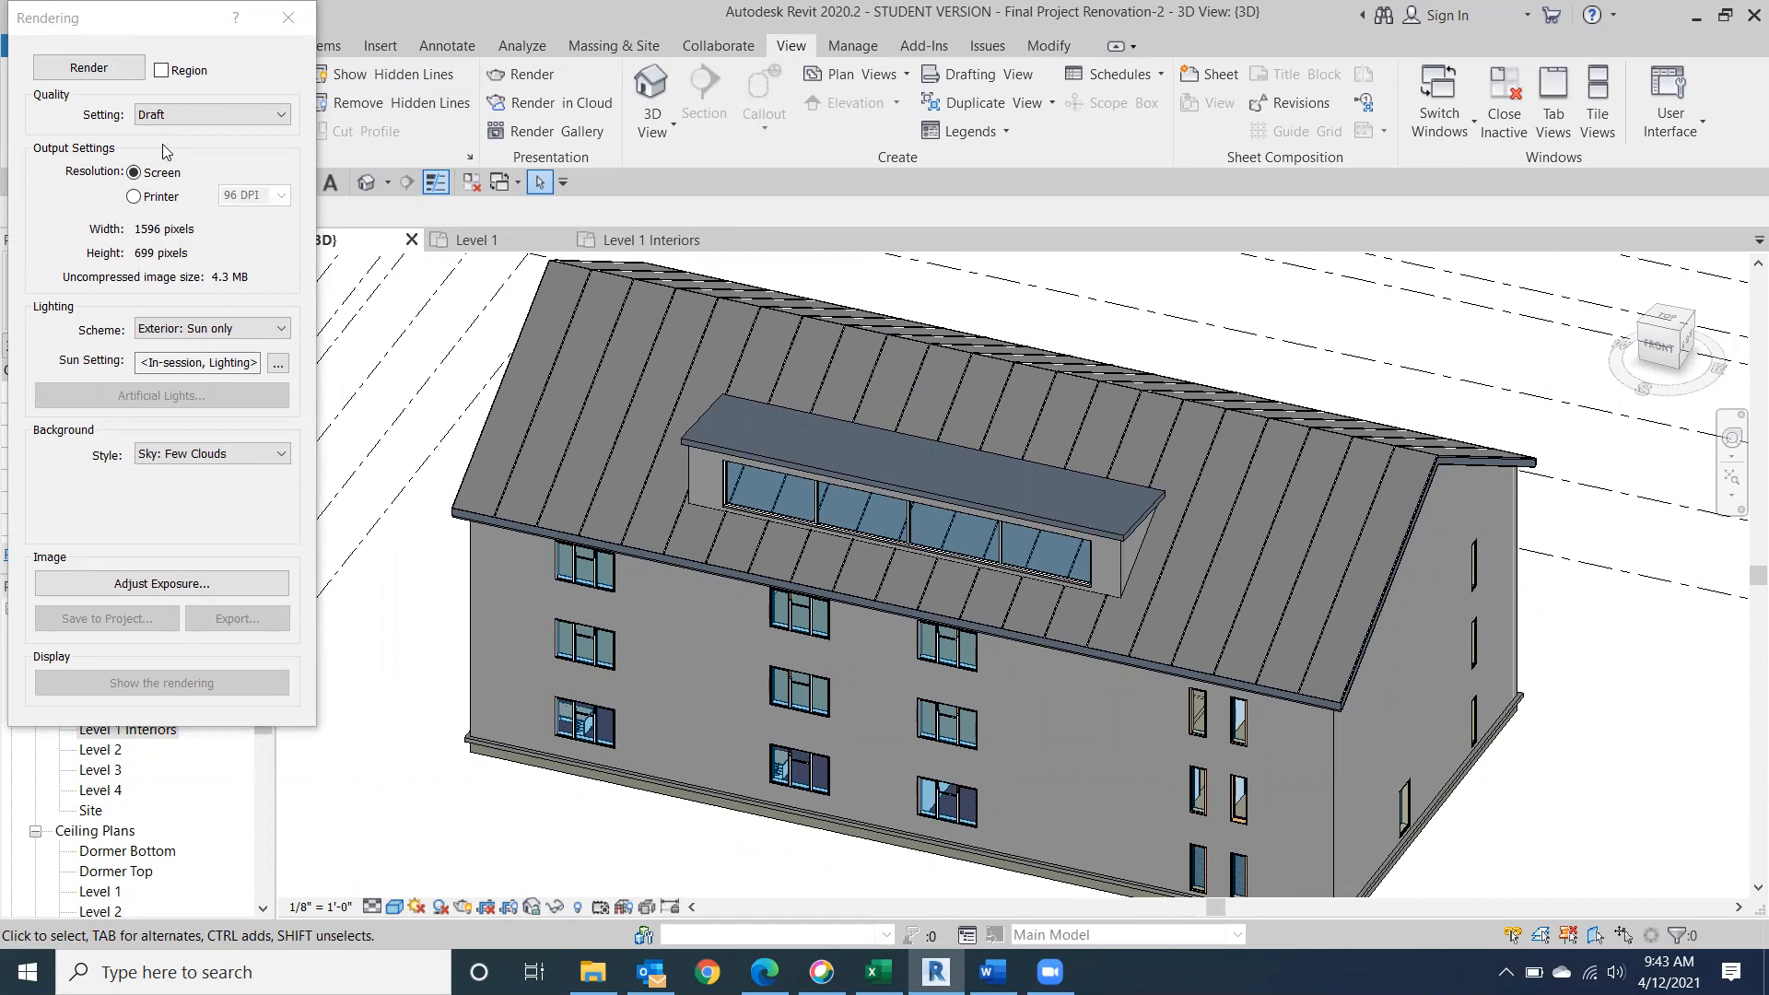
{"action": "left_click", "coordinate": [283, 122]}
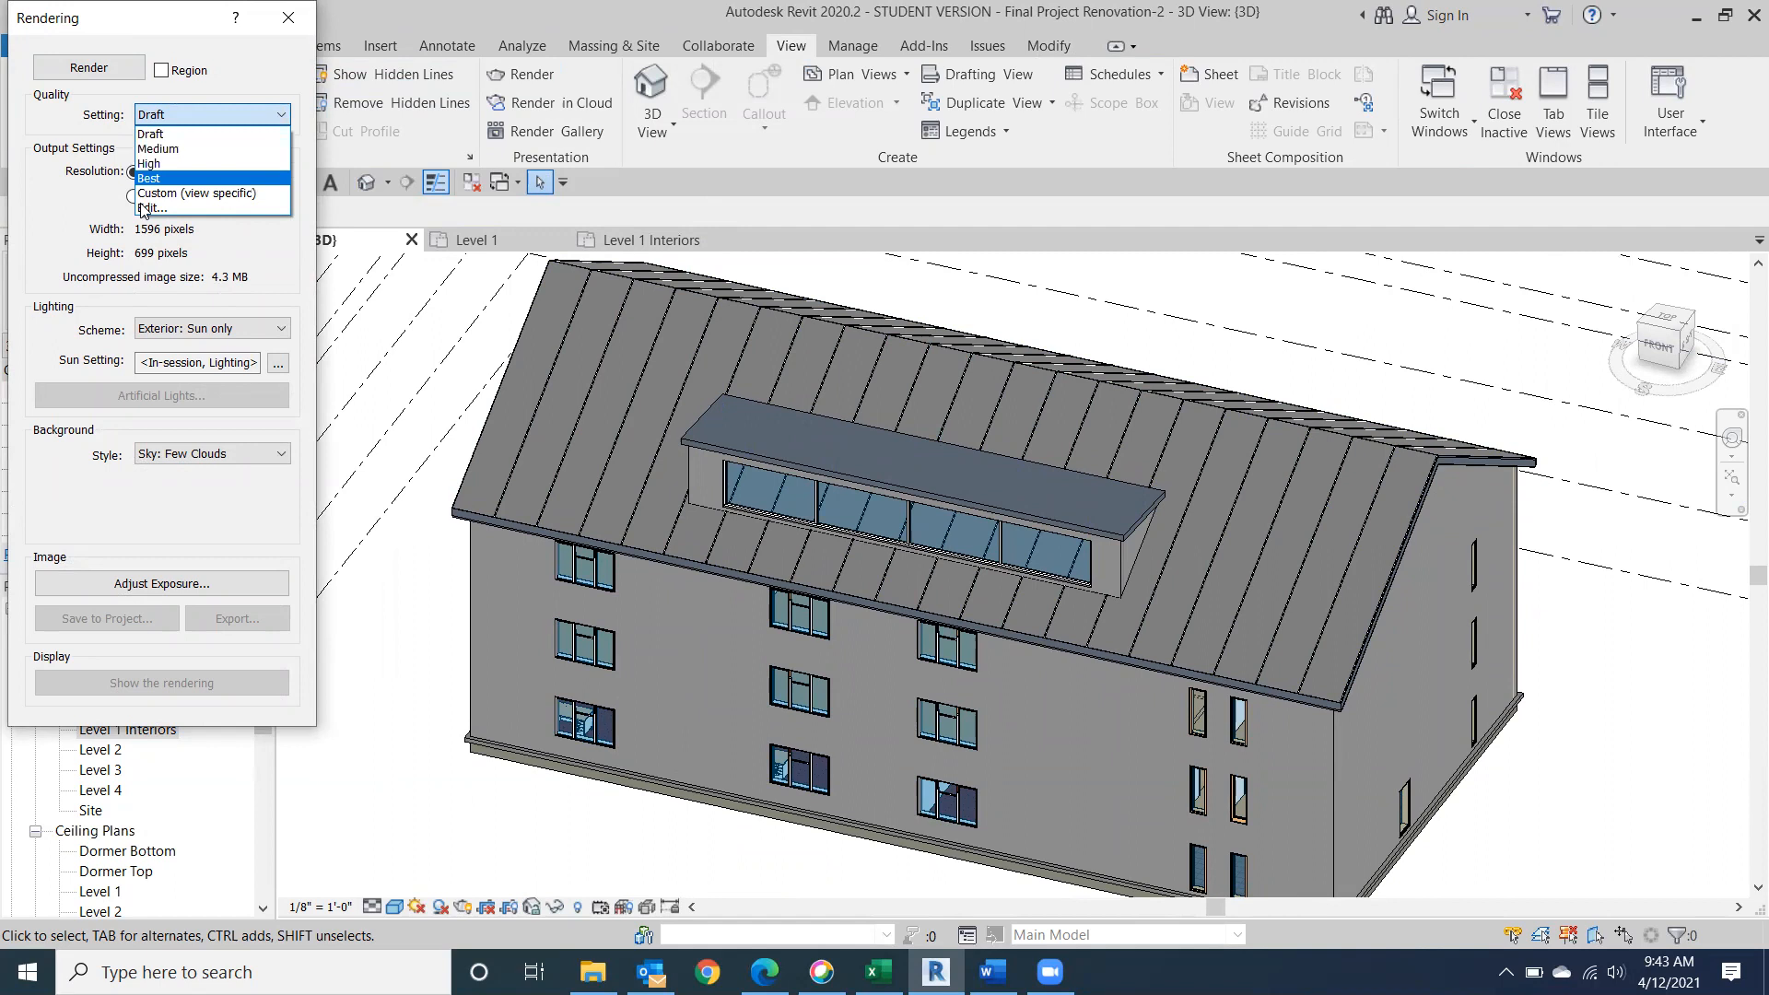
{"action": "left_click", "coordinate": [174, 138]}
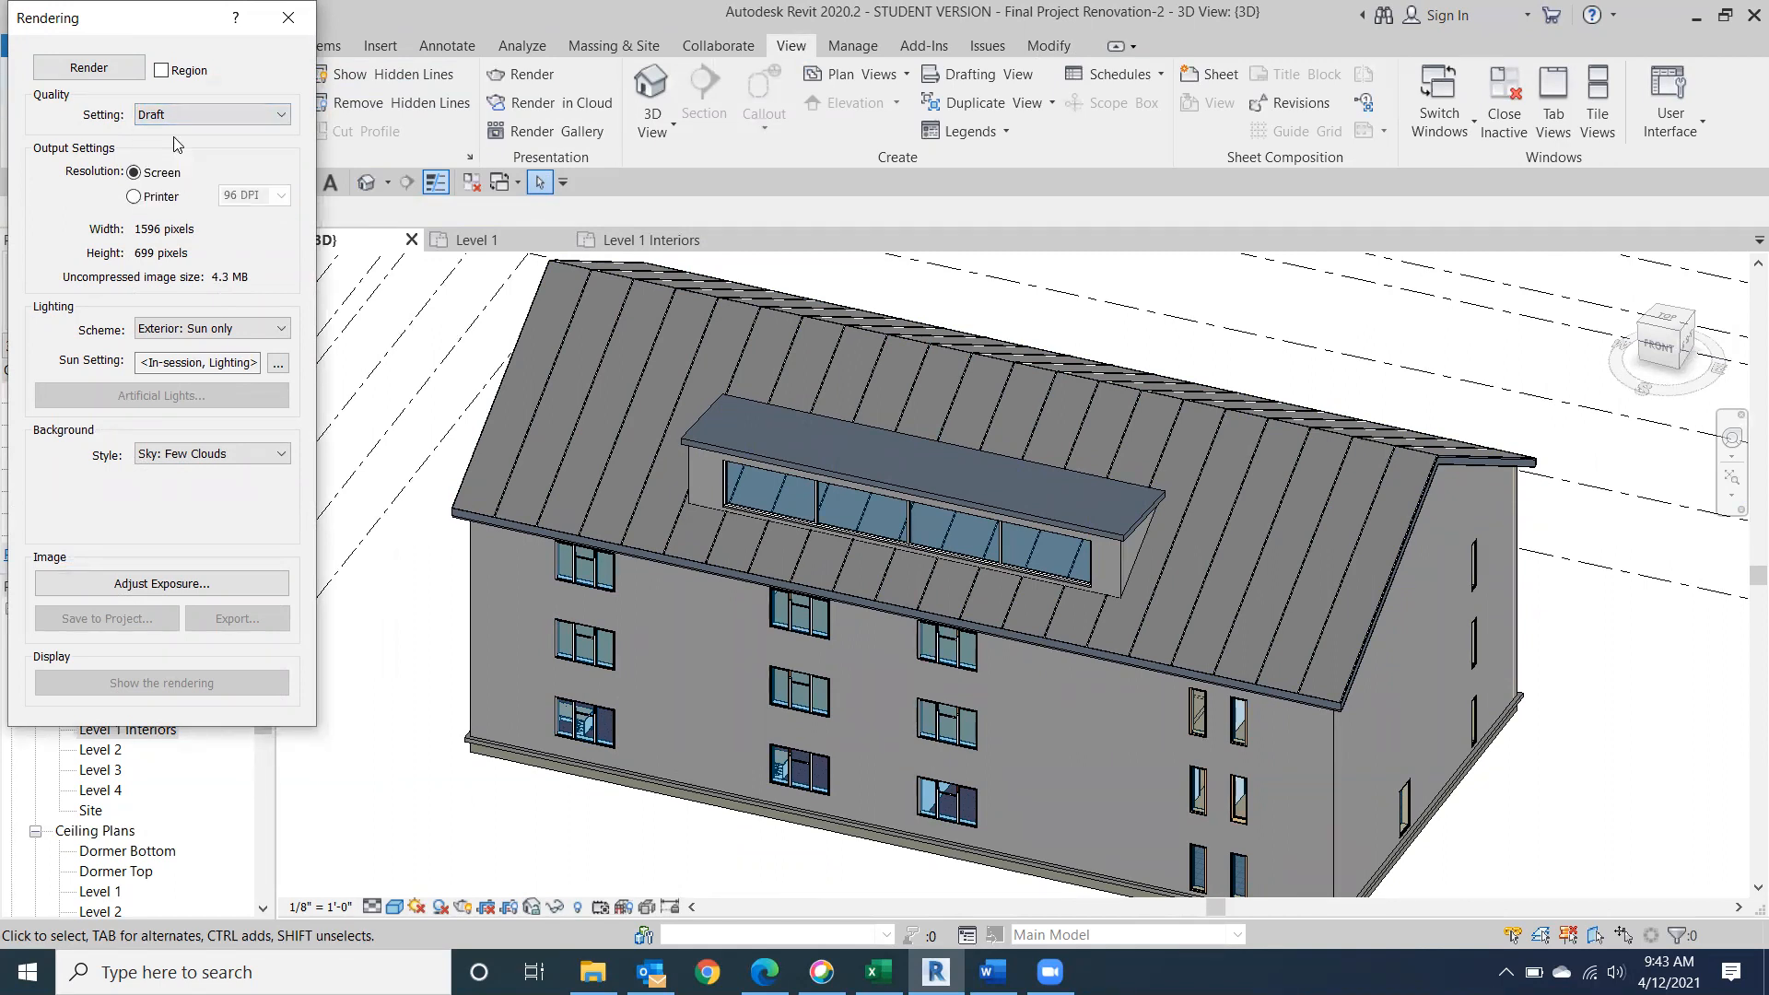
{"action": "left_click", "coordinate": [88, 67]}
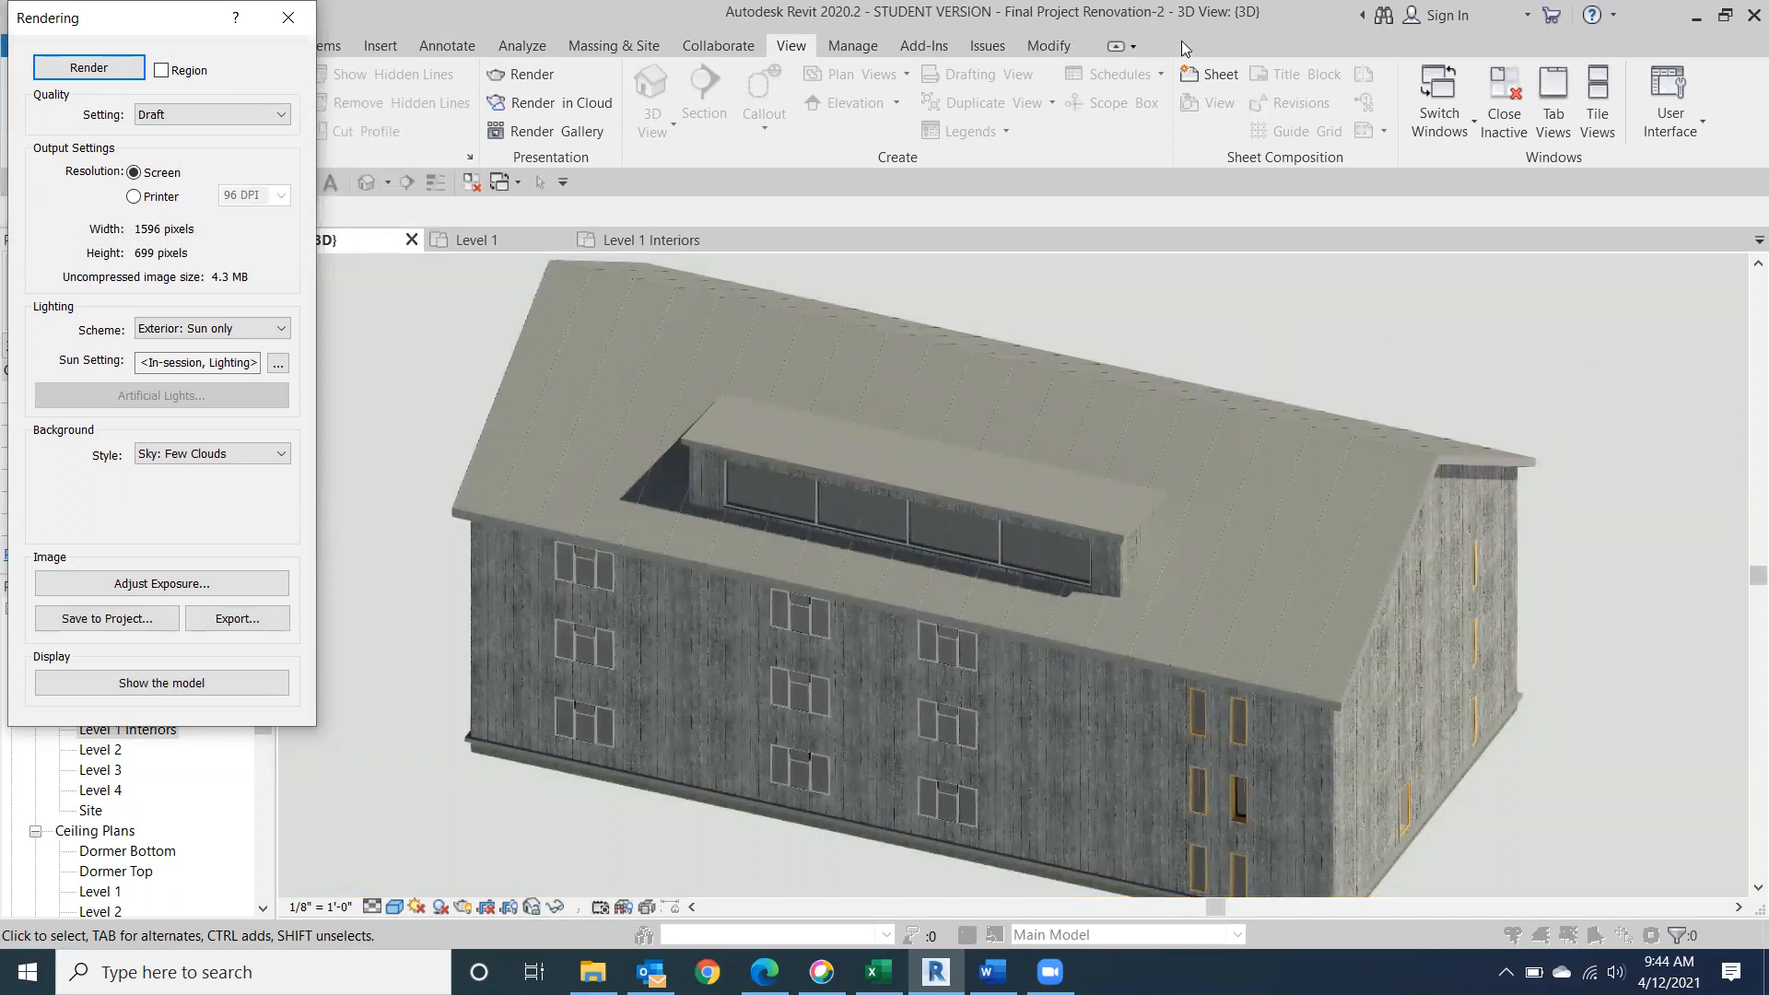
Save the Draft rendering to the project under the name -3D-_1.
{"action": "left_click", "coordinate": [278, 114]}
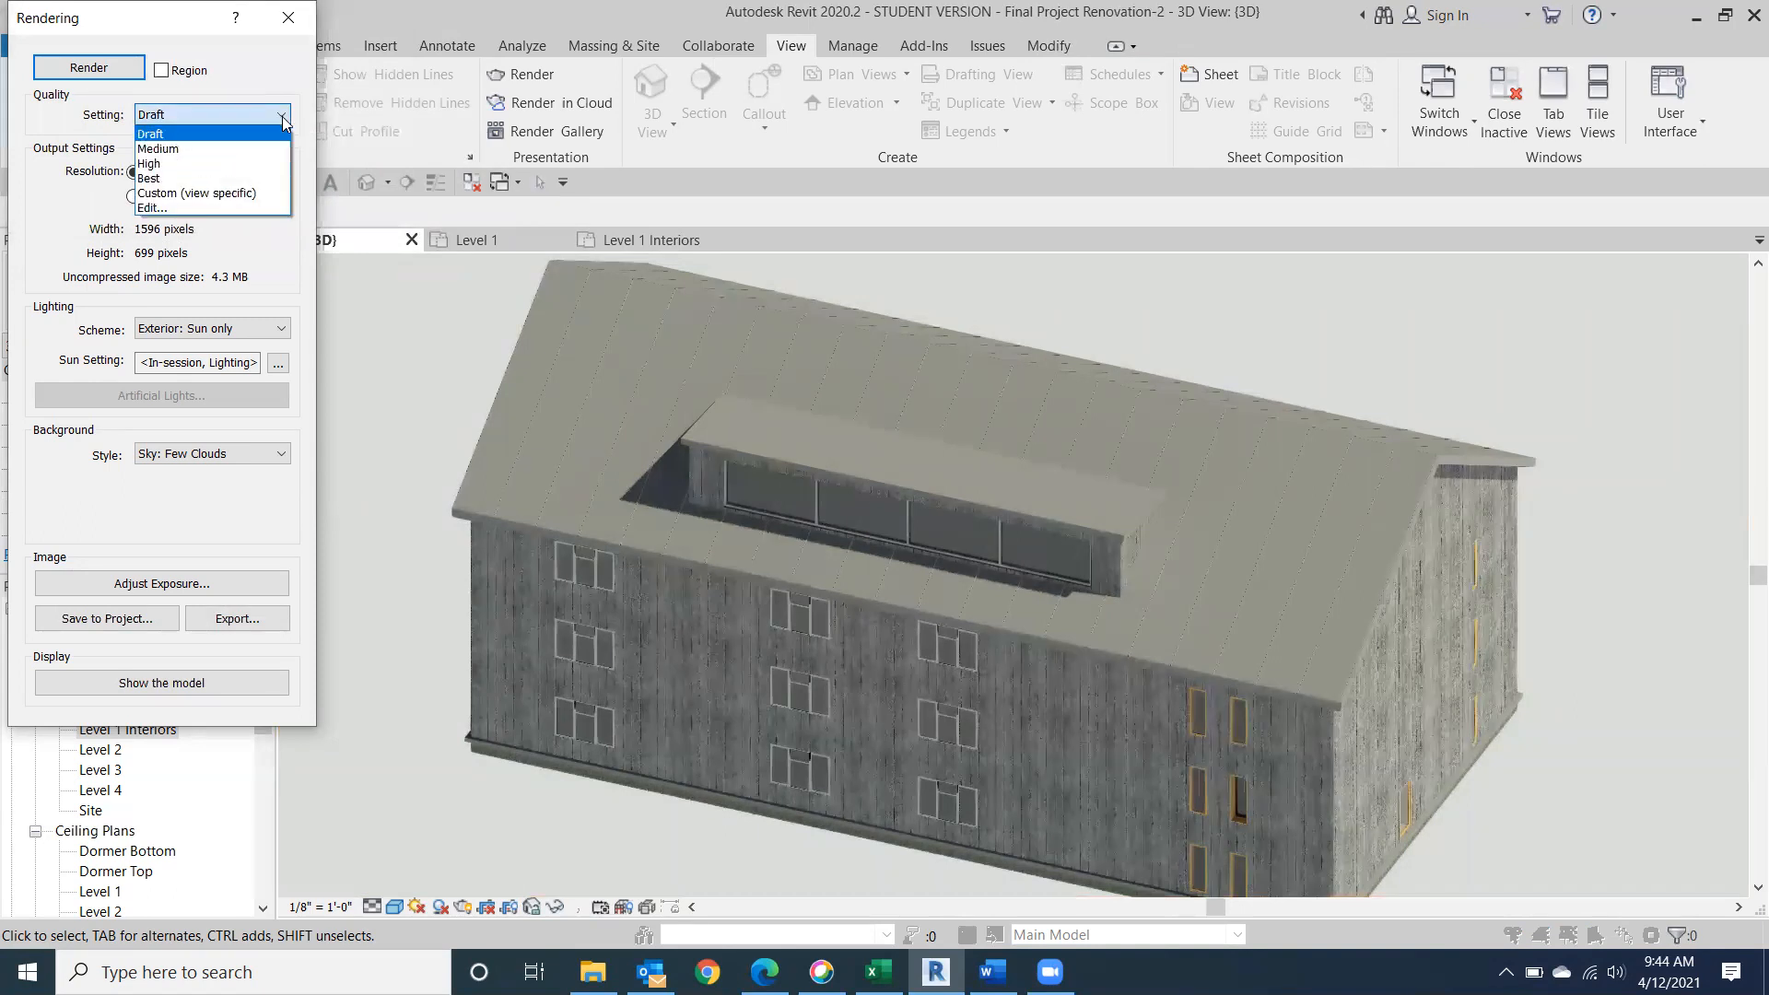
{"action": "left_click", "coordinate": [398, 319]}
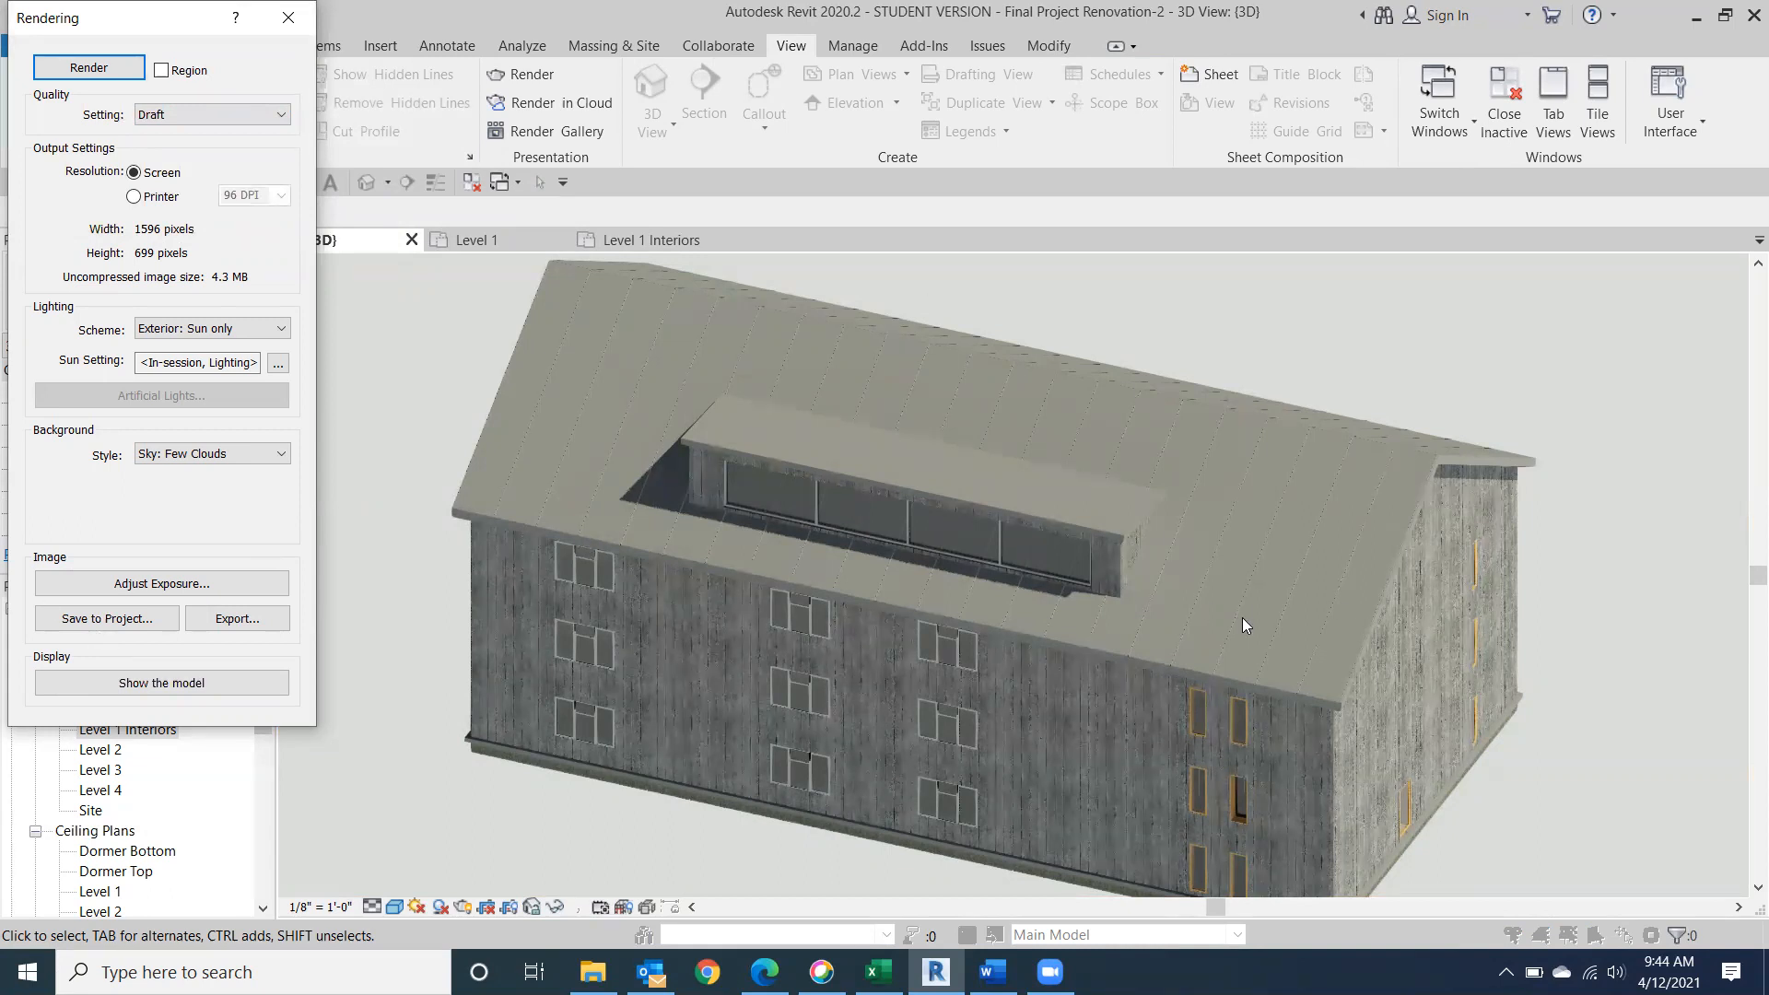
{"action": "left_click", "coordinate": [115, 618]}
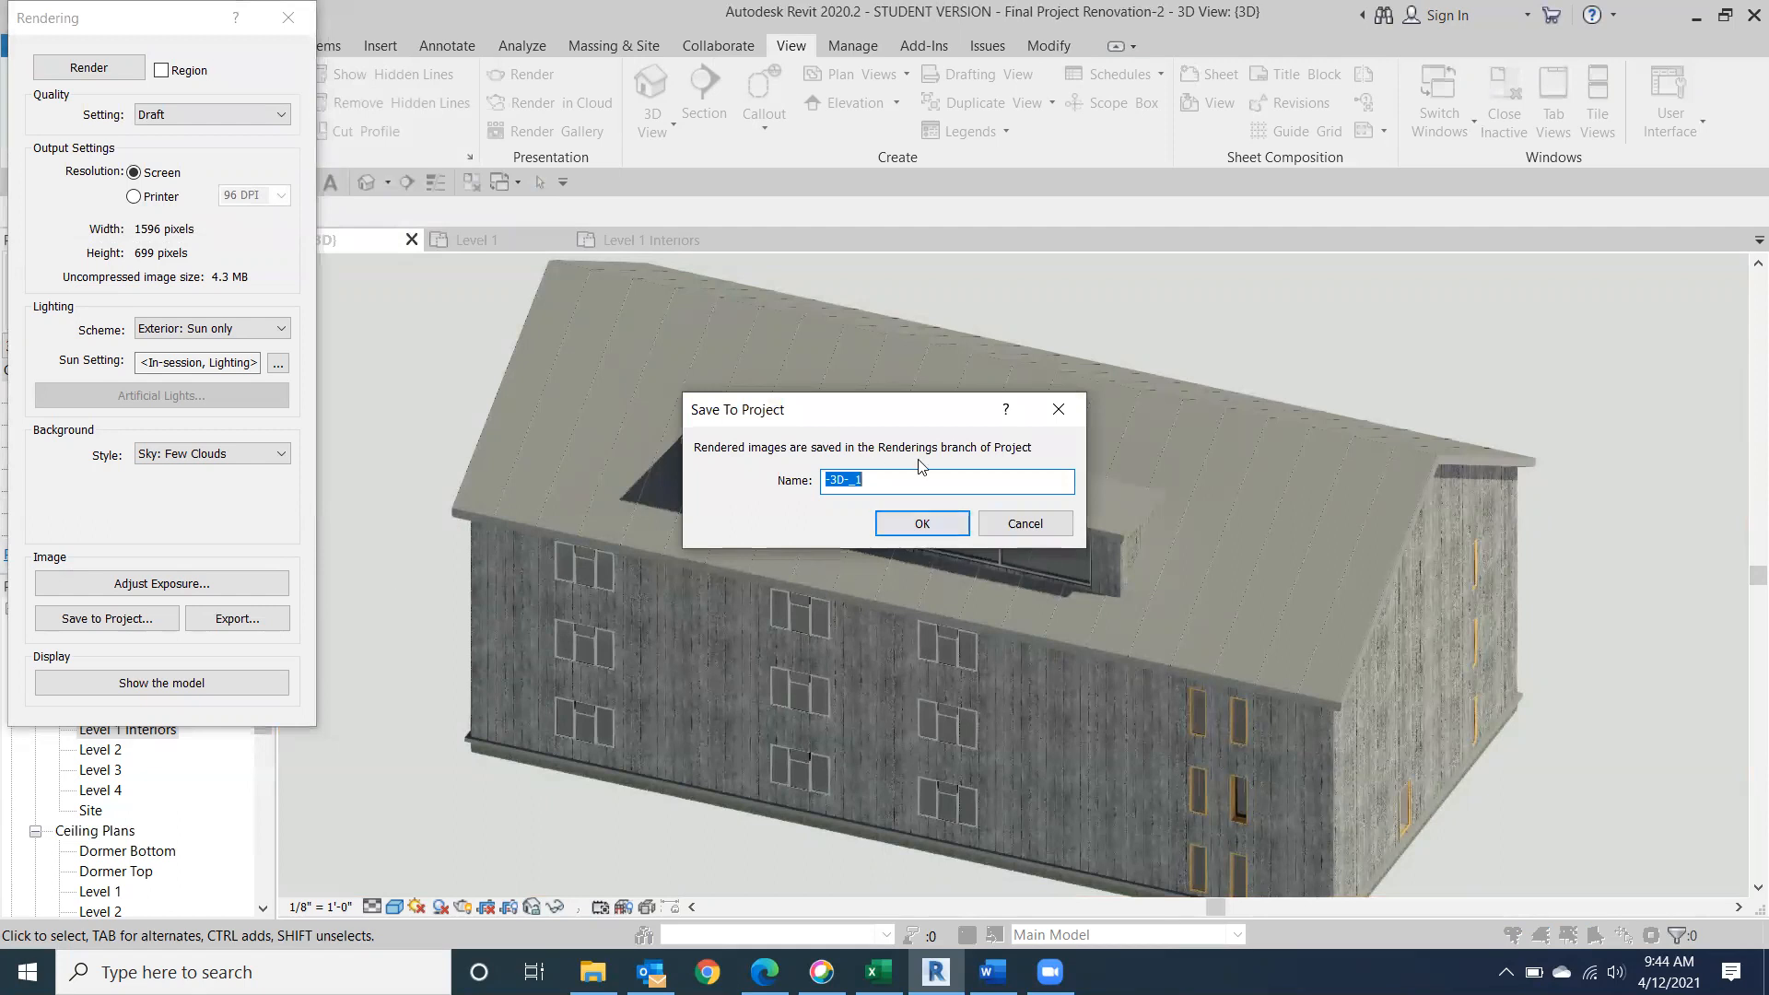
{"action": "left_click", "coordinate": [932, 523]}
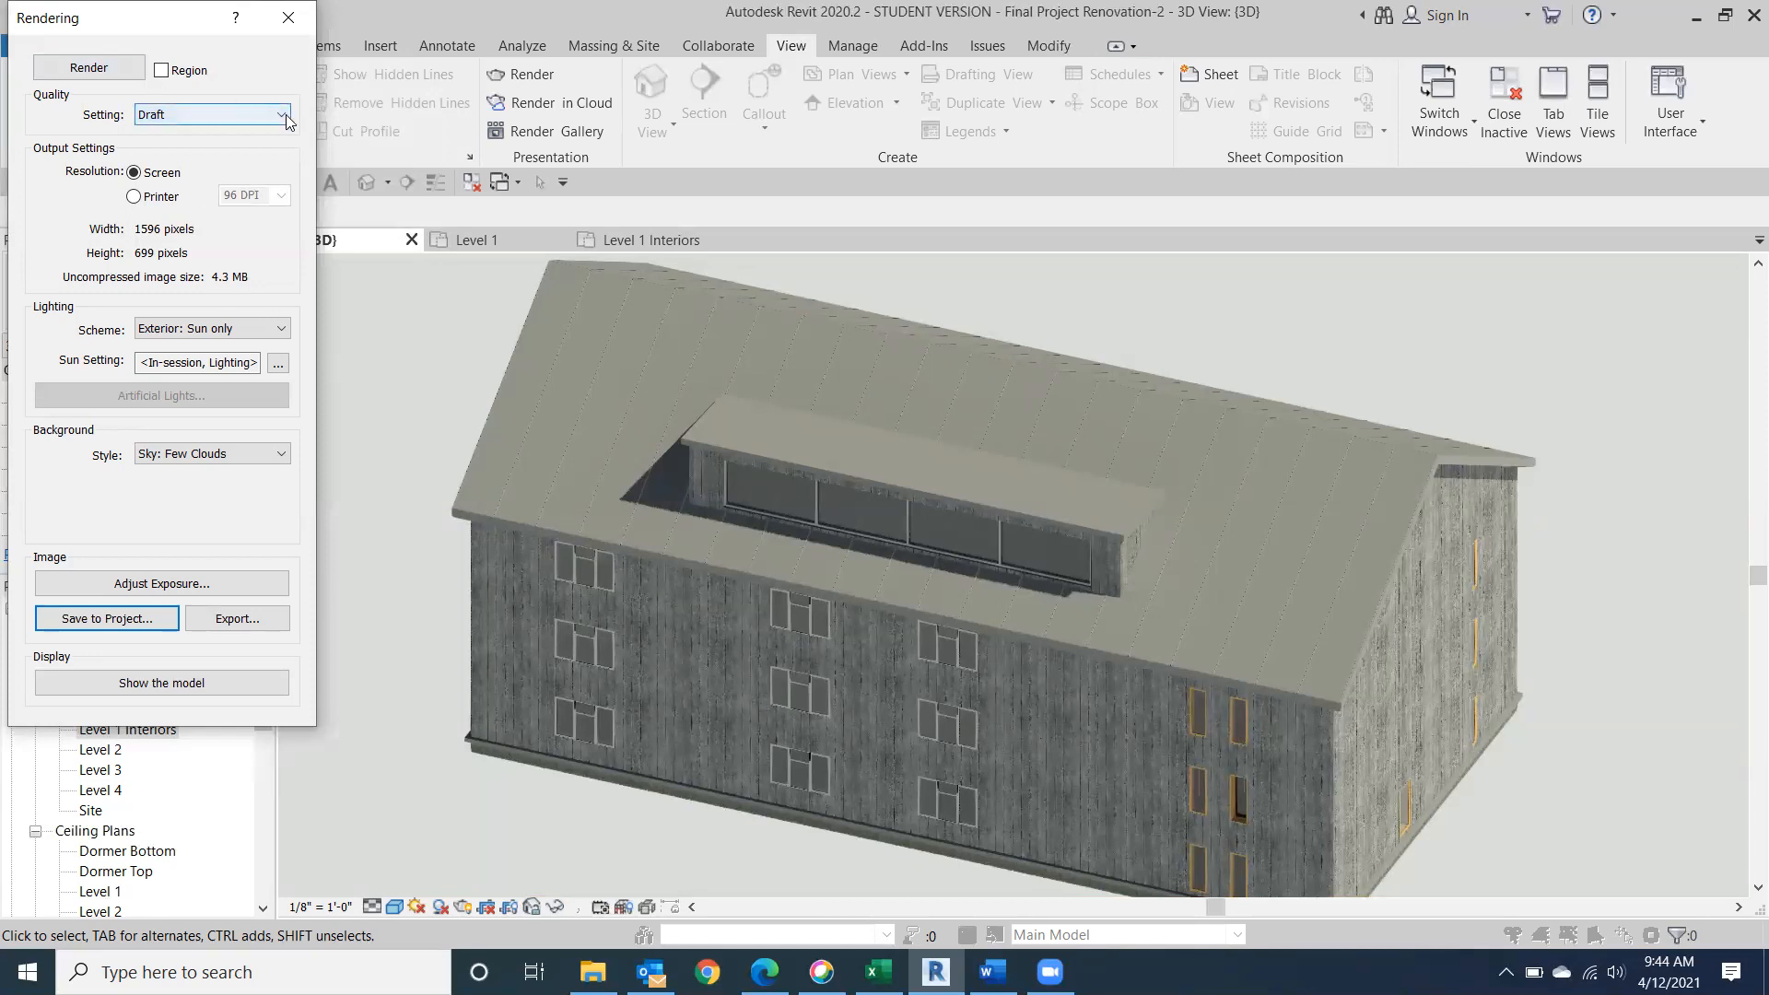
Render the same view at Medium quality and save the image to the project as "-3D-_medium render".
{"action": "left_click", "coordinate": [221, 114]}
{"action": "left_click", "coordinate": [238, 155]}
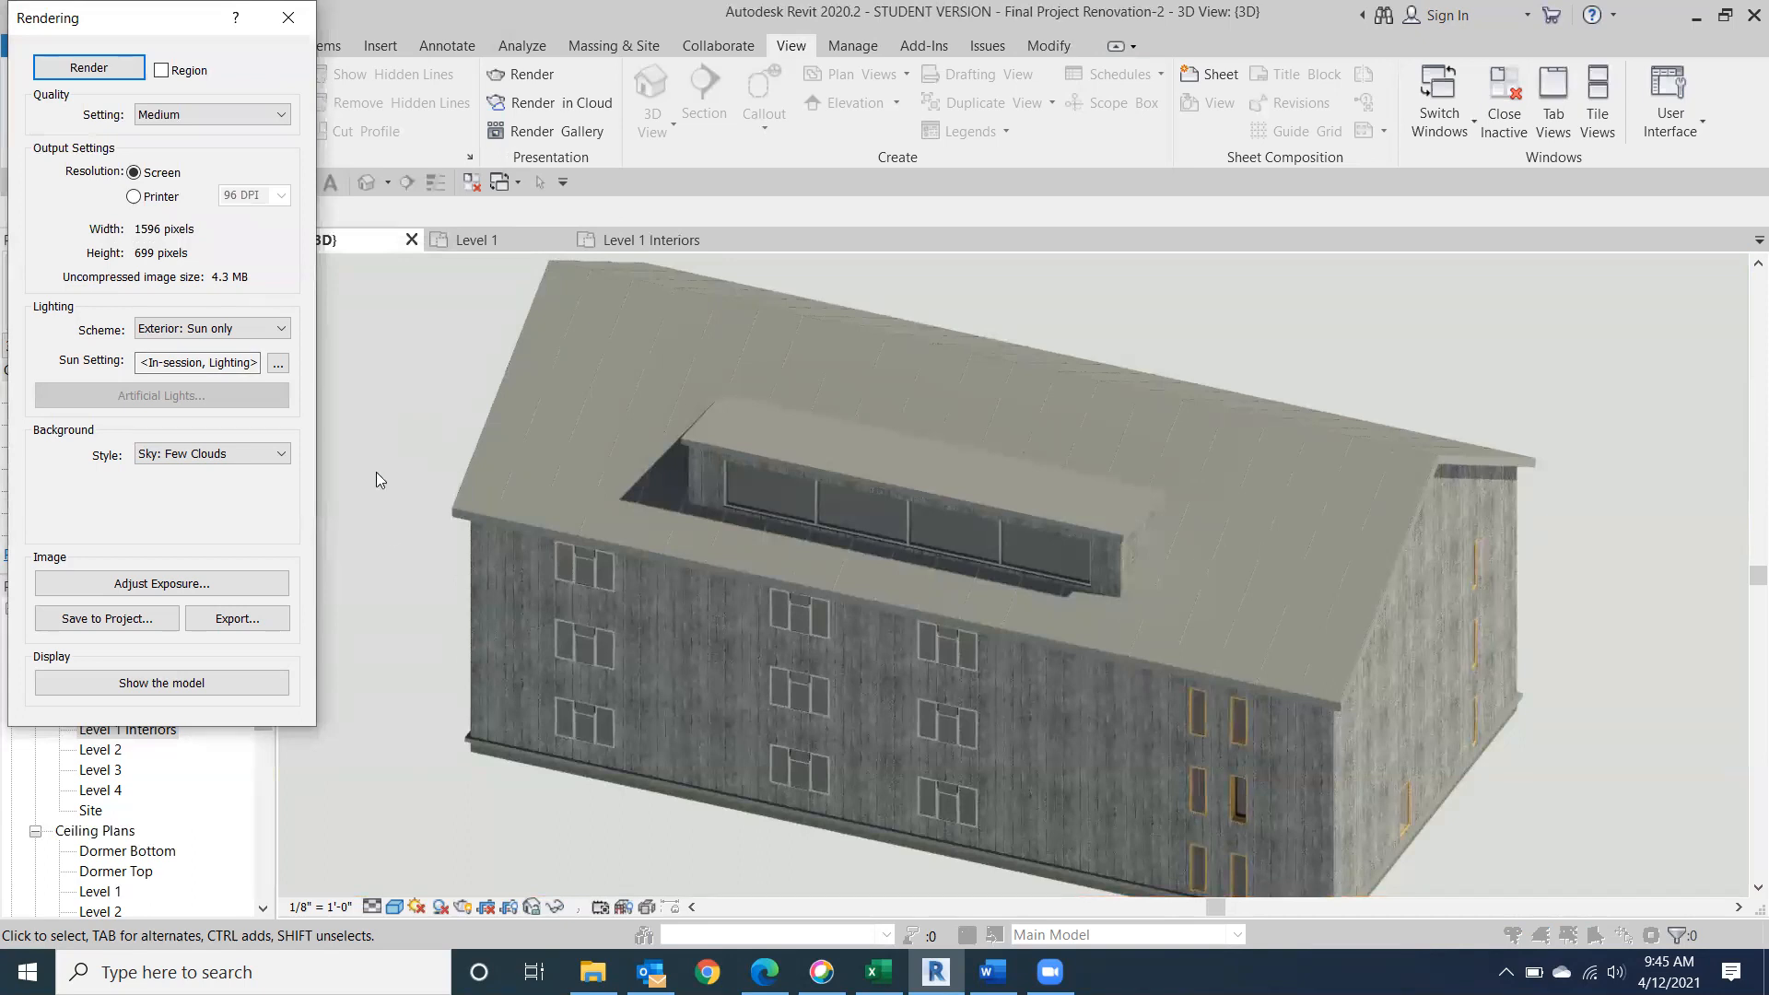
{"action": "left_click", "coordinate": [108, 618]}
{"action": "left_click", "coordinate": [878, 488]}
{"action": "key", "text": "BackSpace"}
{"action": "type", "text": "medium render"}
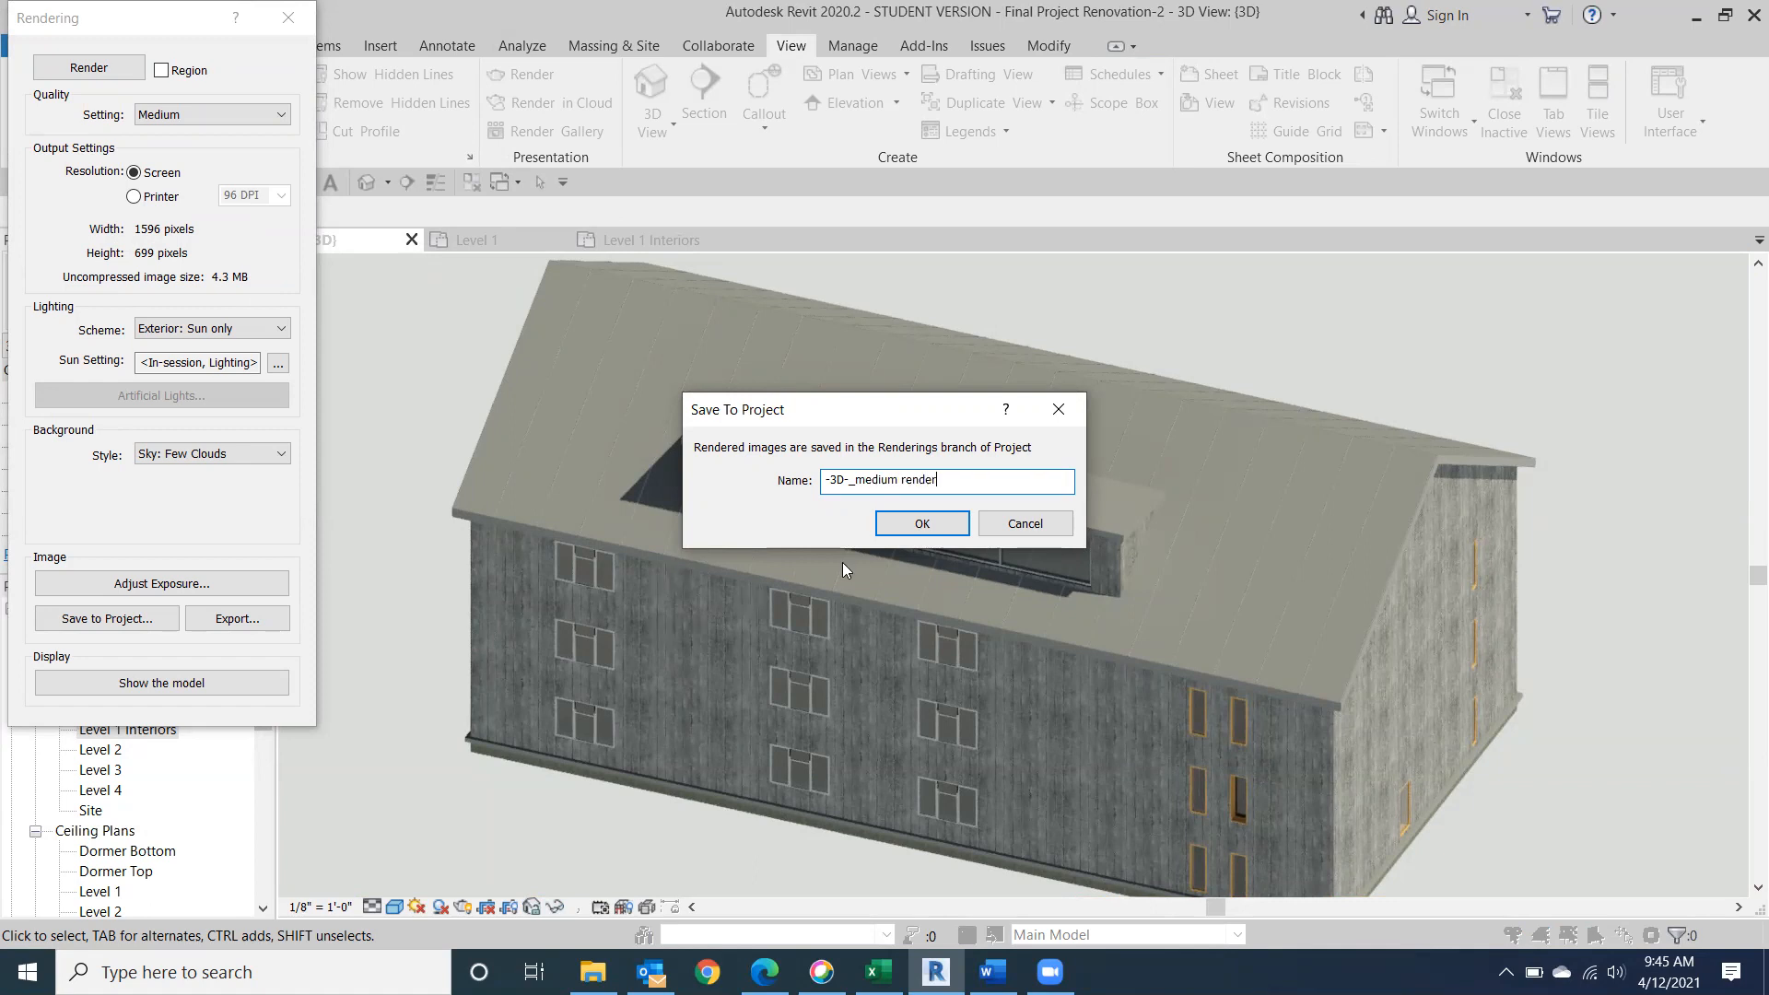
{"action": "left_click", "coordinate": [900, 525]}
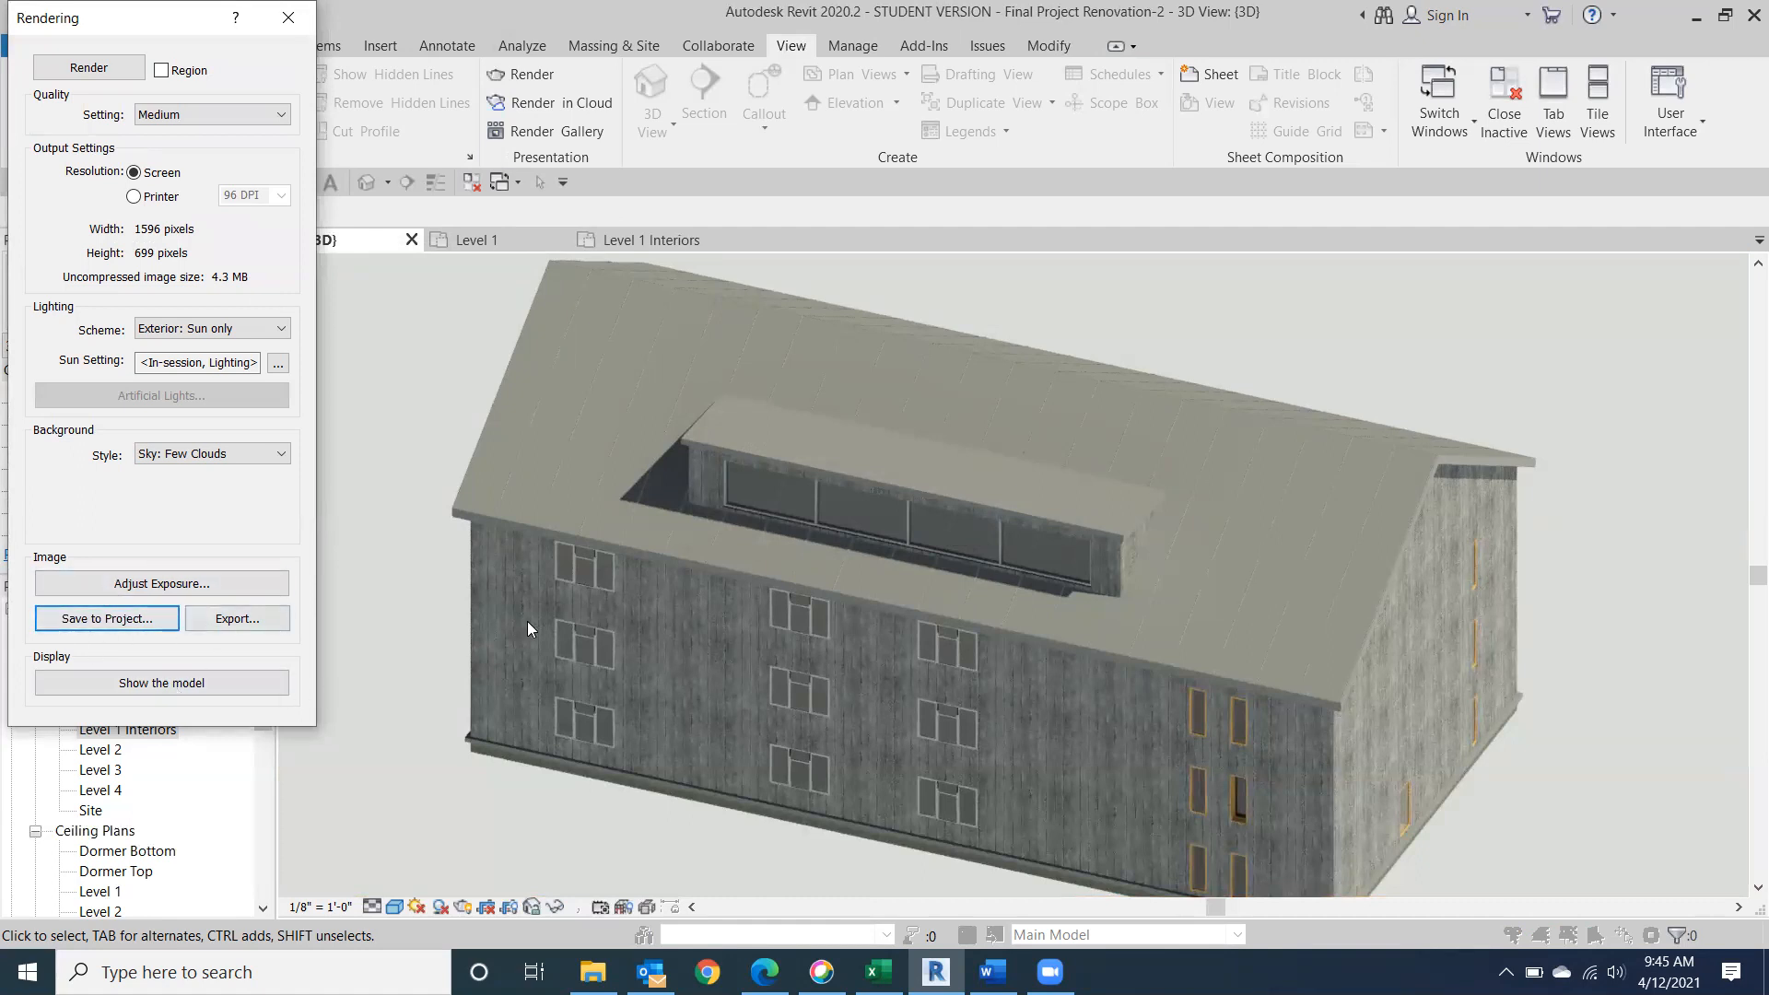
Switch the display from the rendering back to the model and close the Rendering dialog.
{"action": "left_click", "coordinate": [229, 682]}
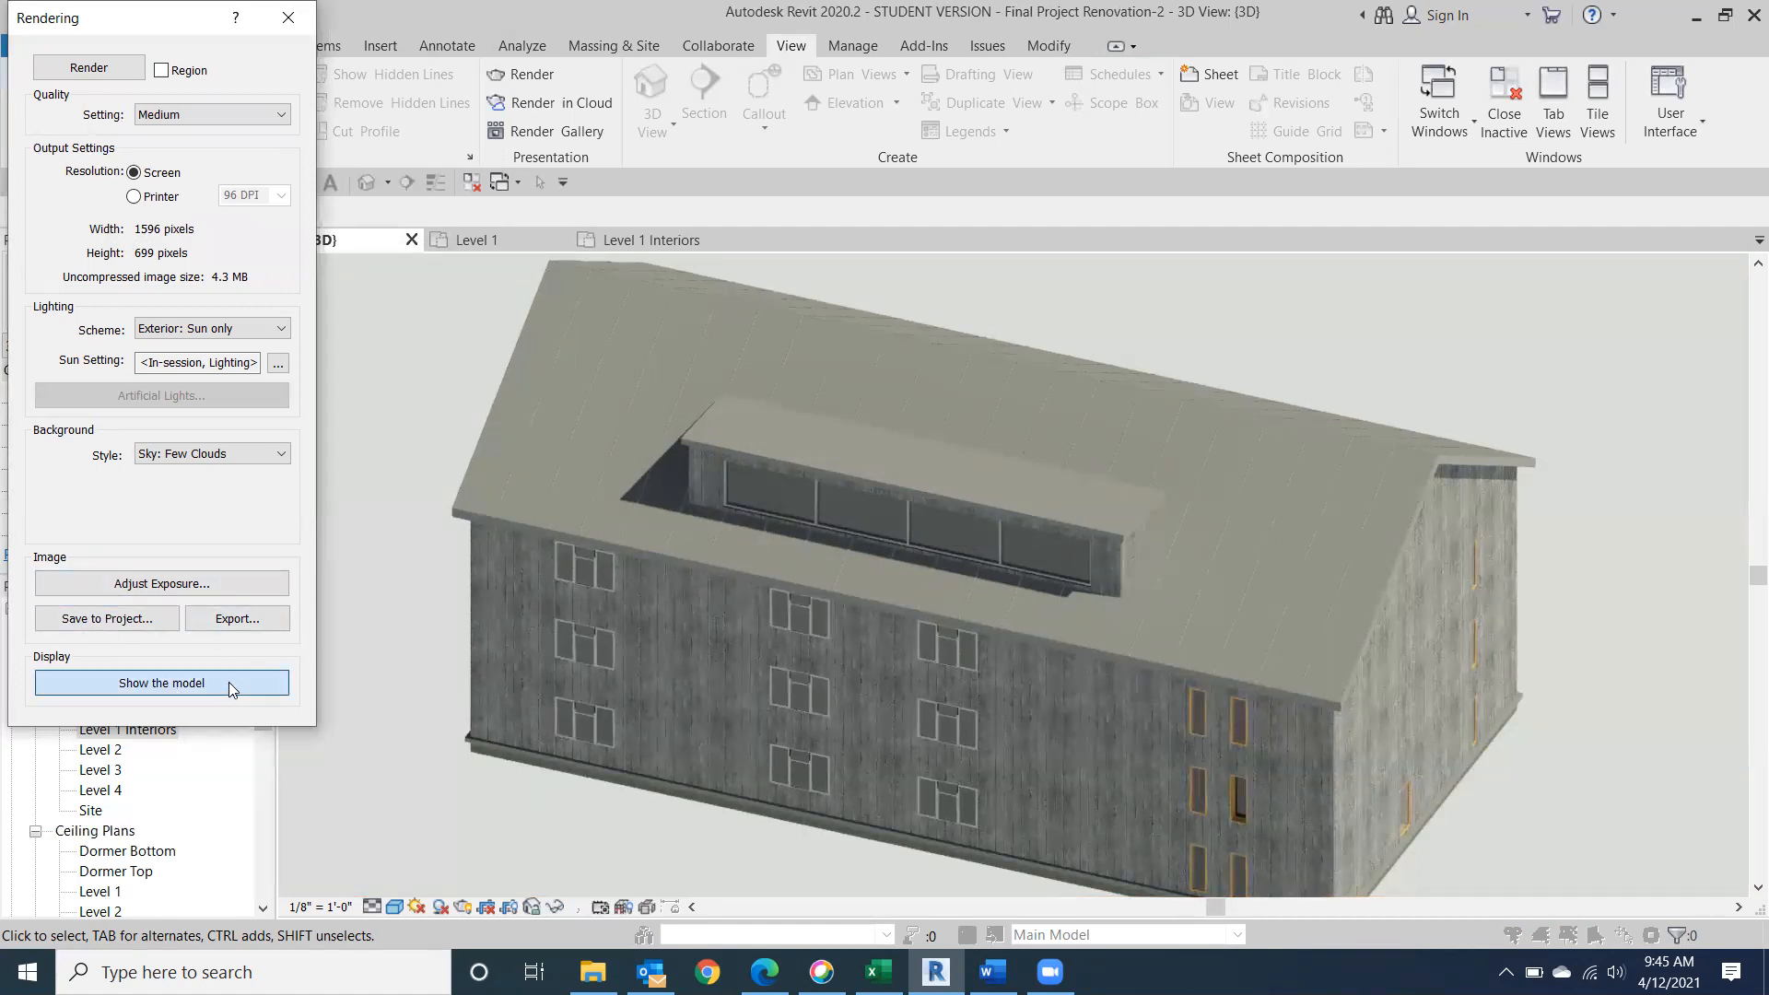
{"action": "left_click", "coordinate": [229, 681]}
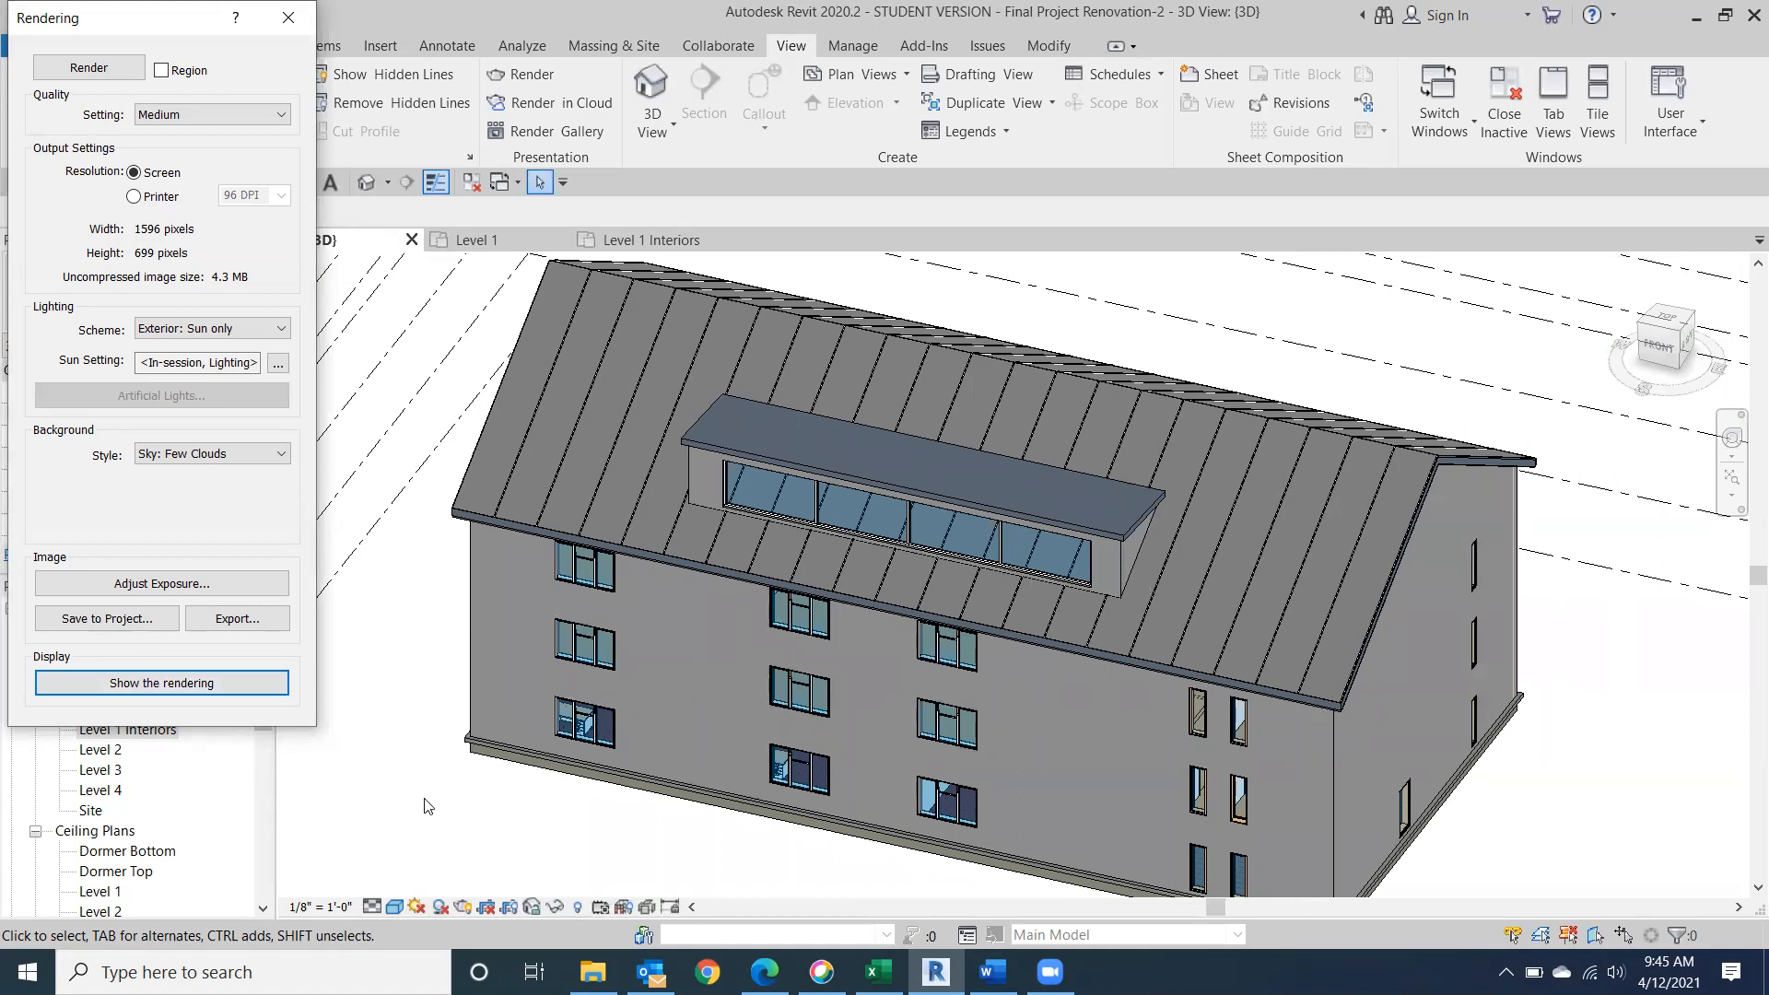
{"action": "left_click", "coordinate": [385, 779]}
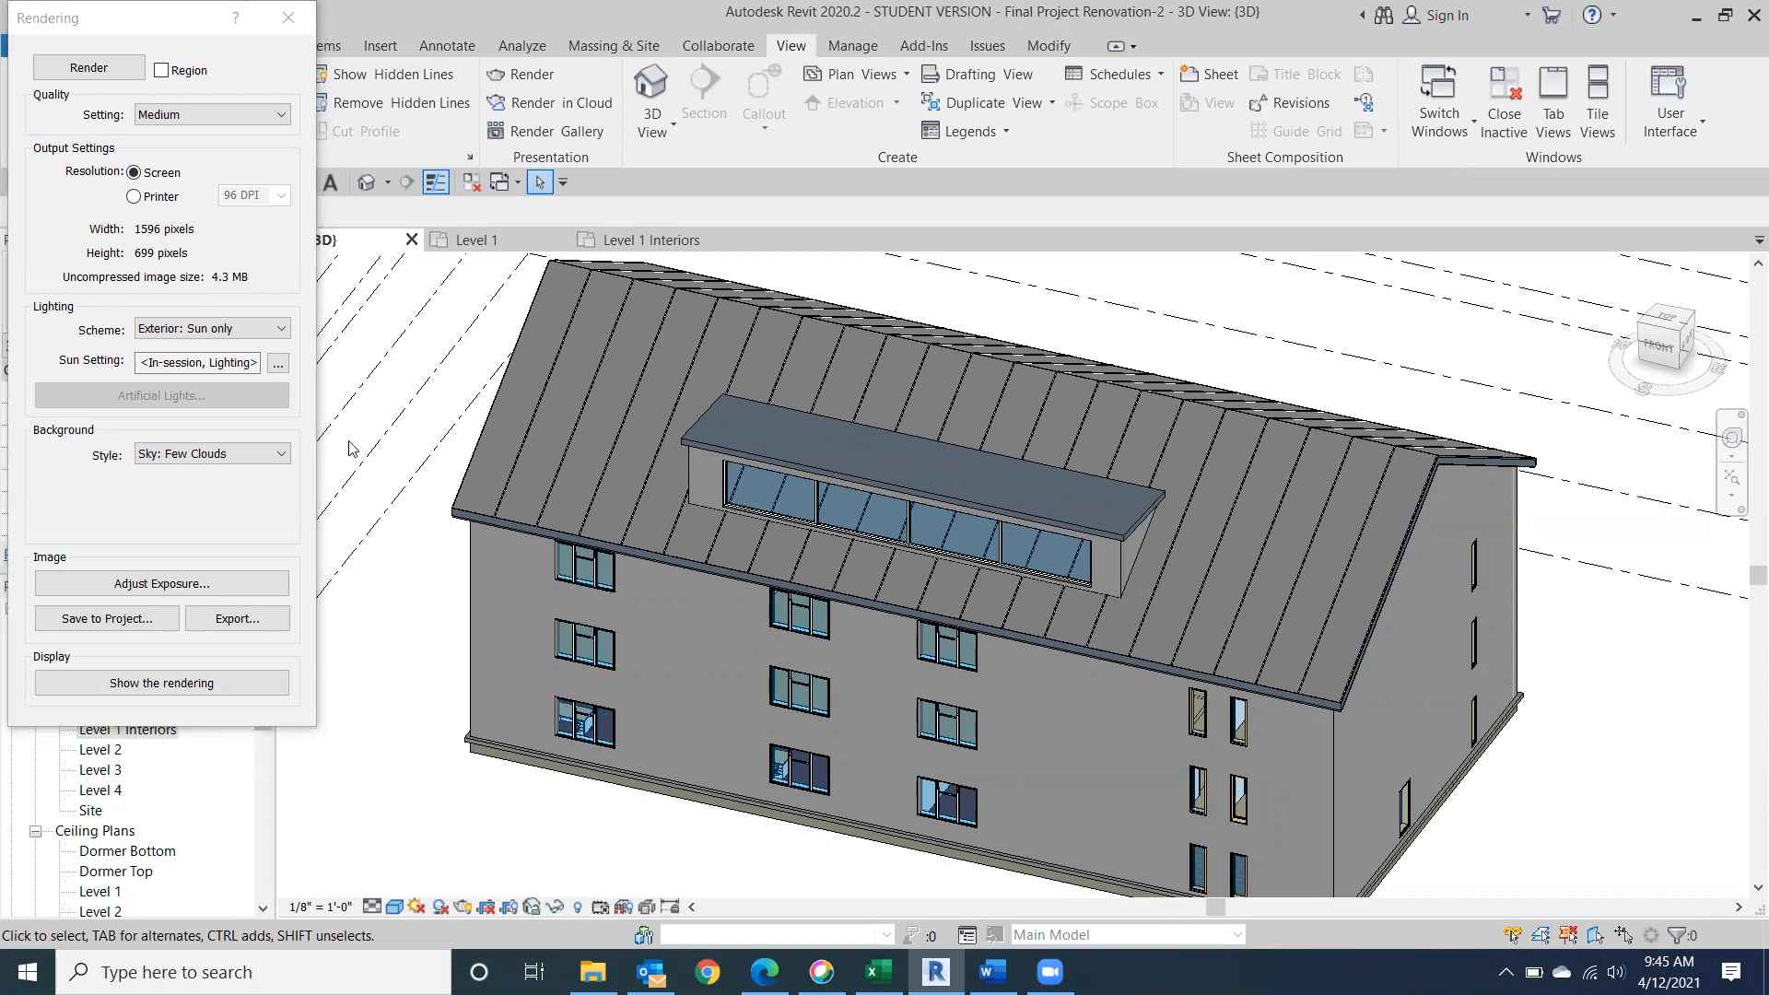
{"action": "left_click", "coordinate": [288, 18]}
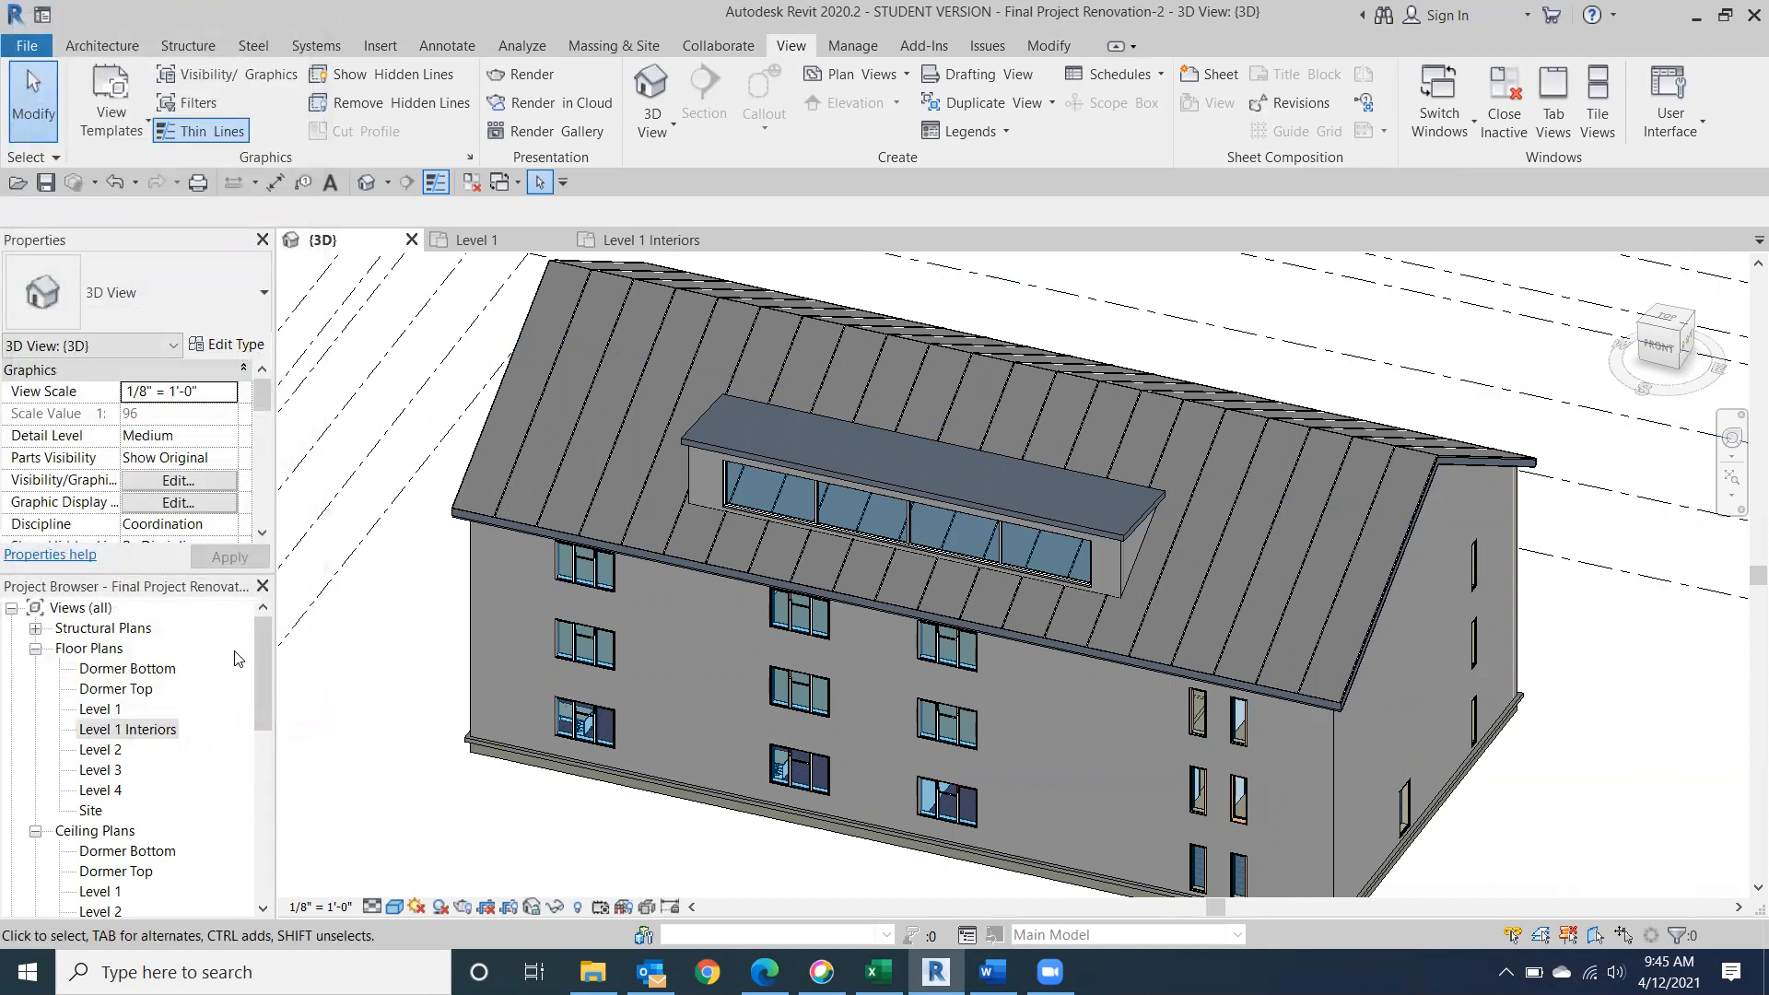
Open the saved renderings -3D-_1 and -3D-_medium render in turn to compare their quality.
{"action": "left_click_drag", "start_coordinate": [266, 643], "coordinate": [254, 828]}
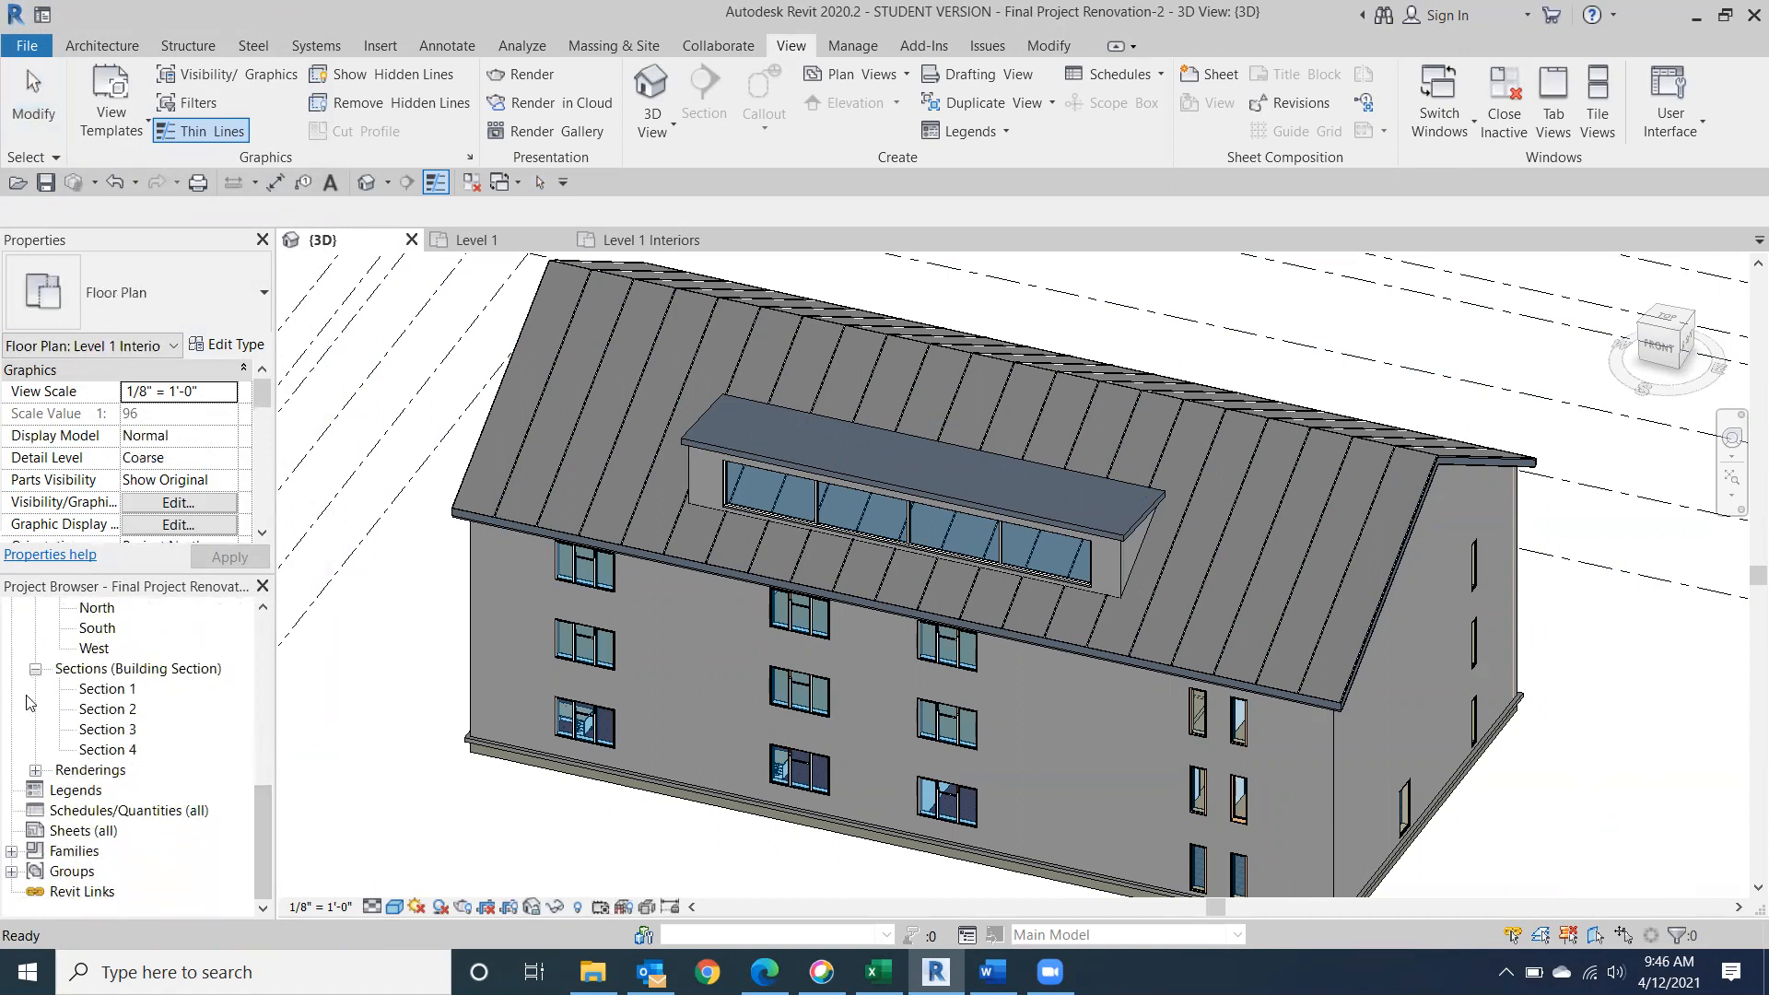
{"action": "left_click", "coordinate": [35, 769]}
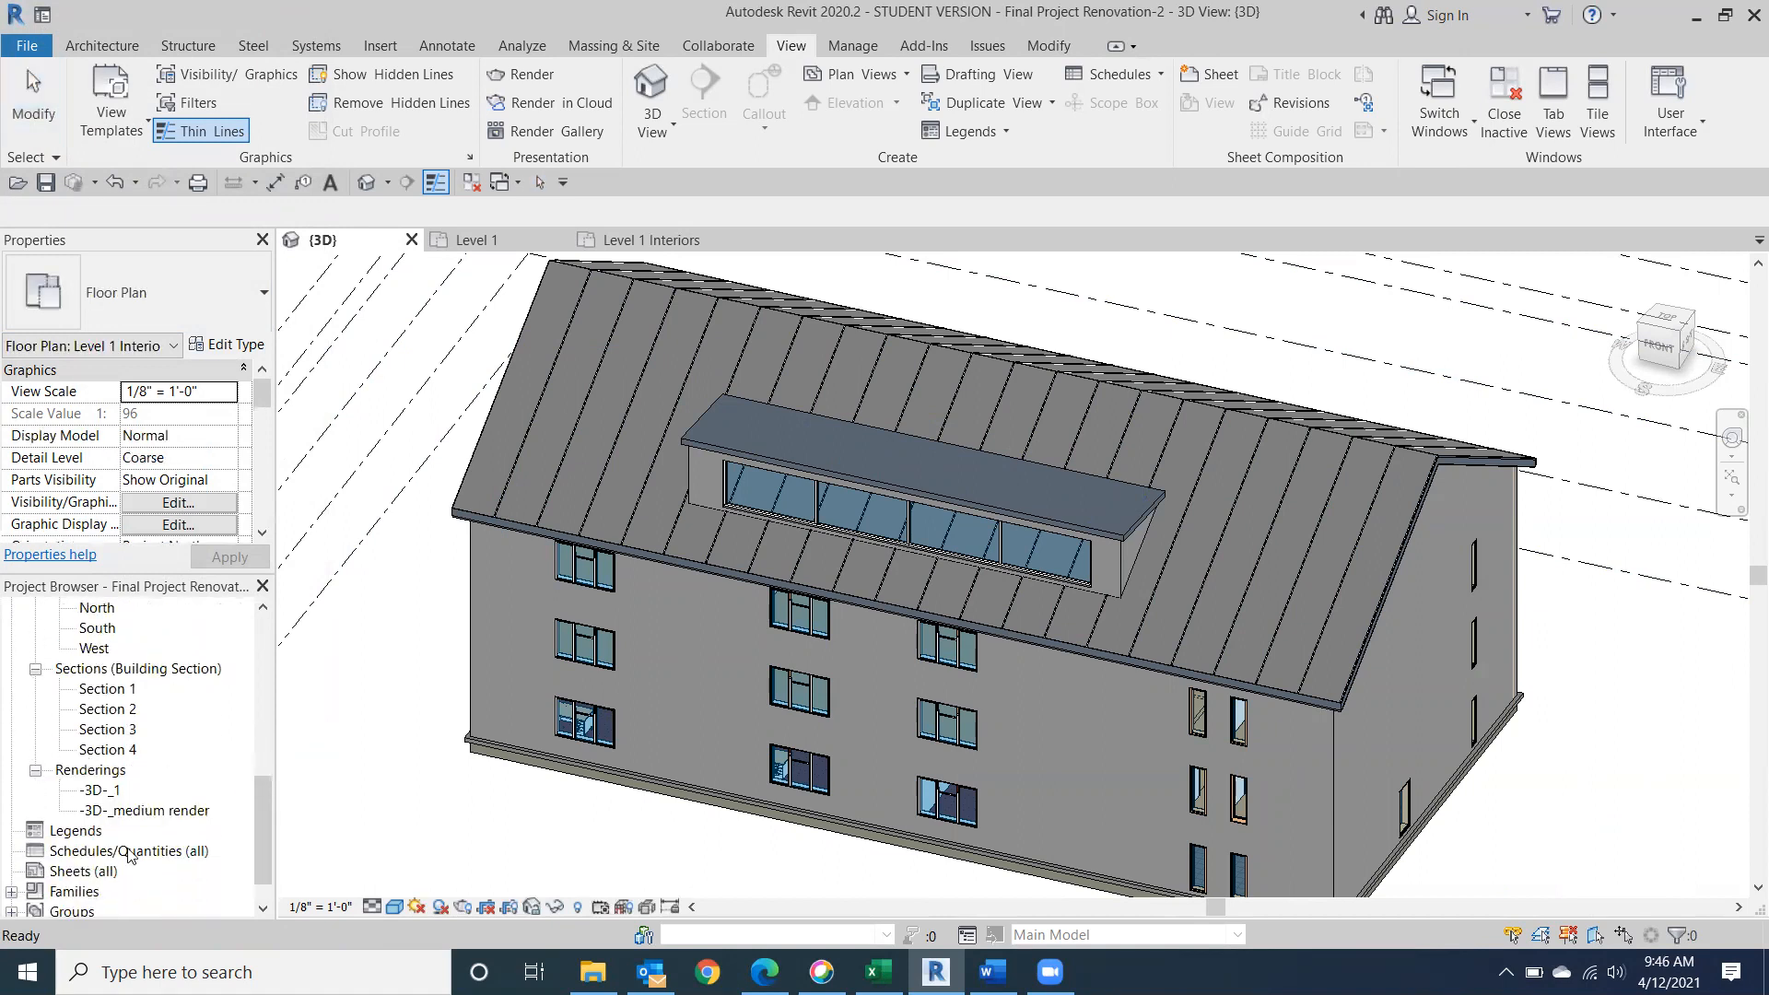
{"action": "double_click", "coordinate": [97, 791]}
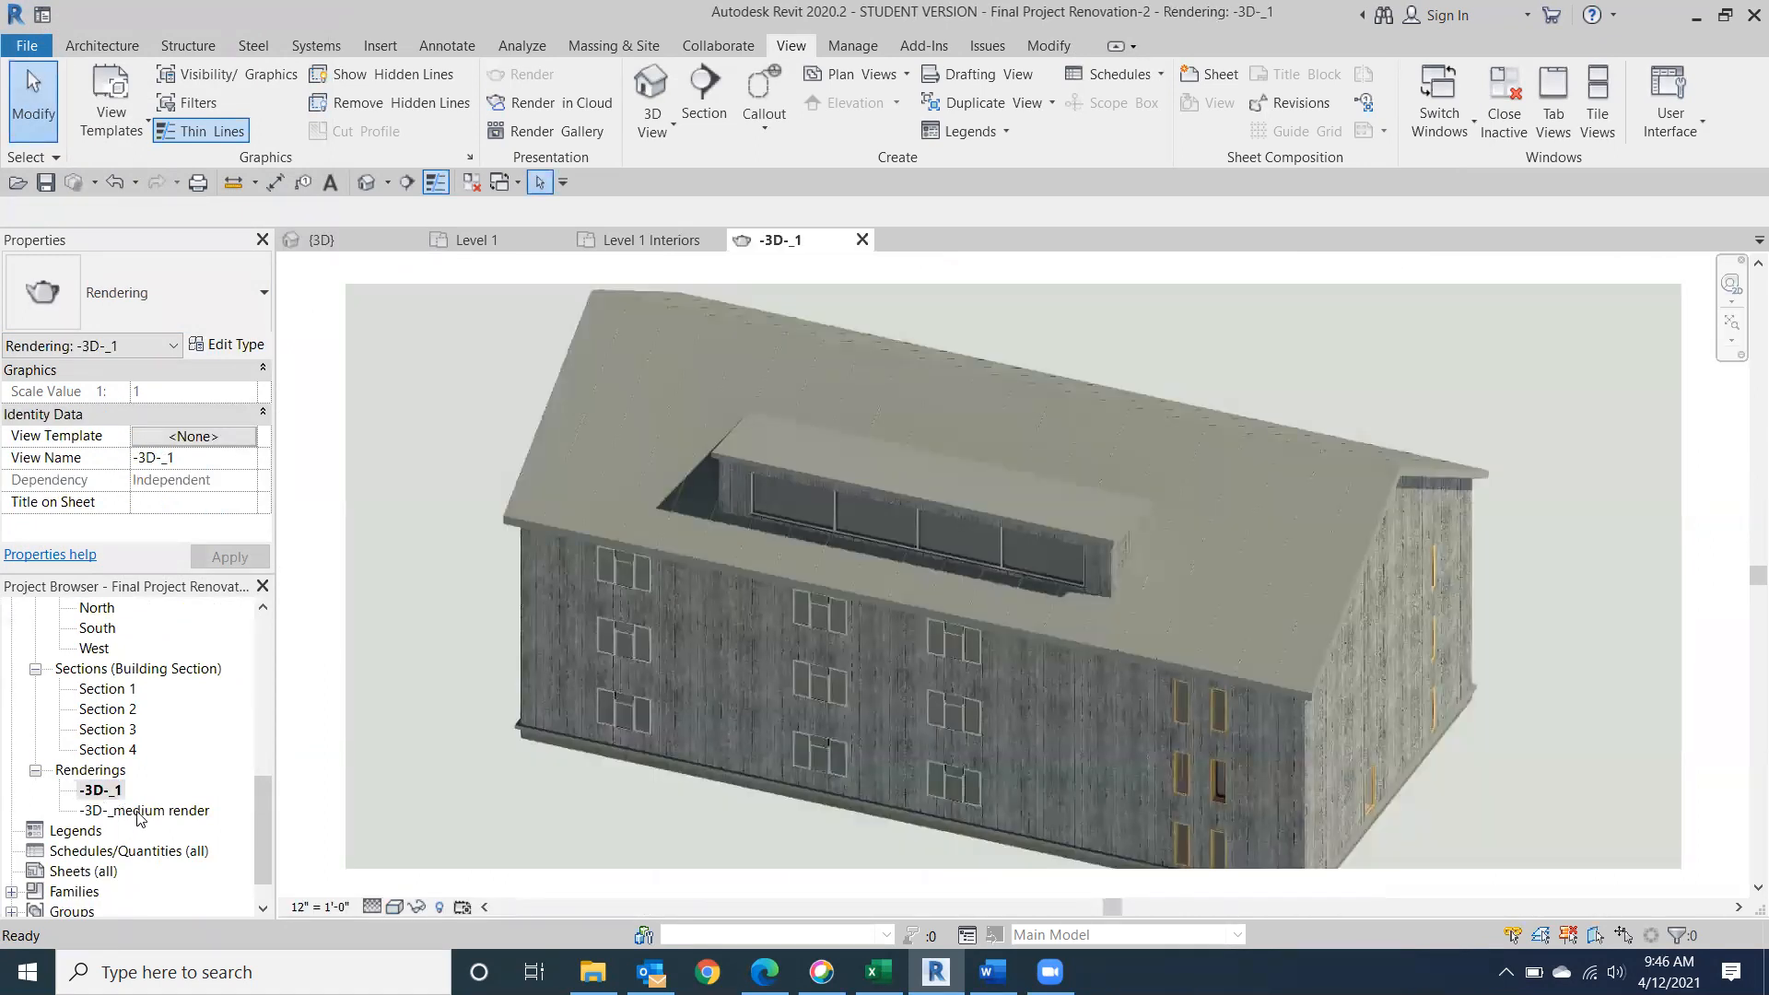
{"action": "double_click", "coordinate": [139, 812]}
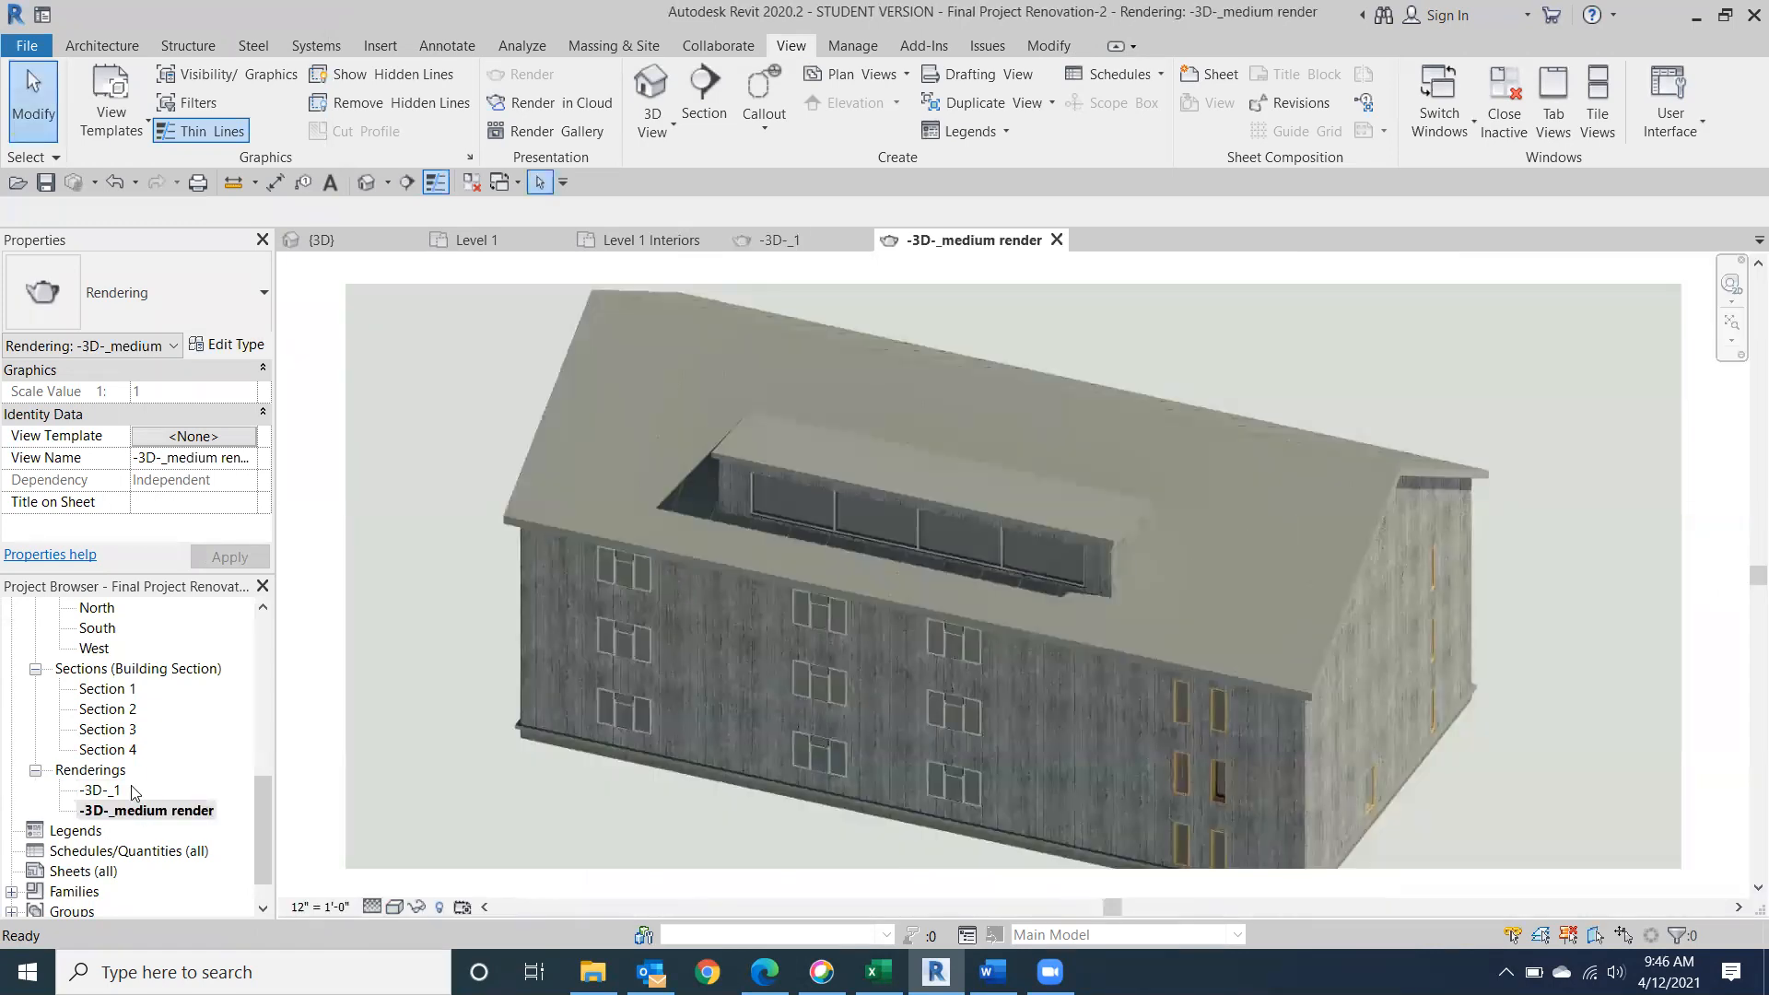
{"action": "double_click", "coordinate": [111, 792]}
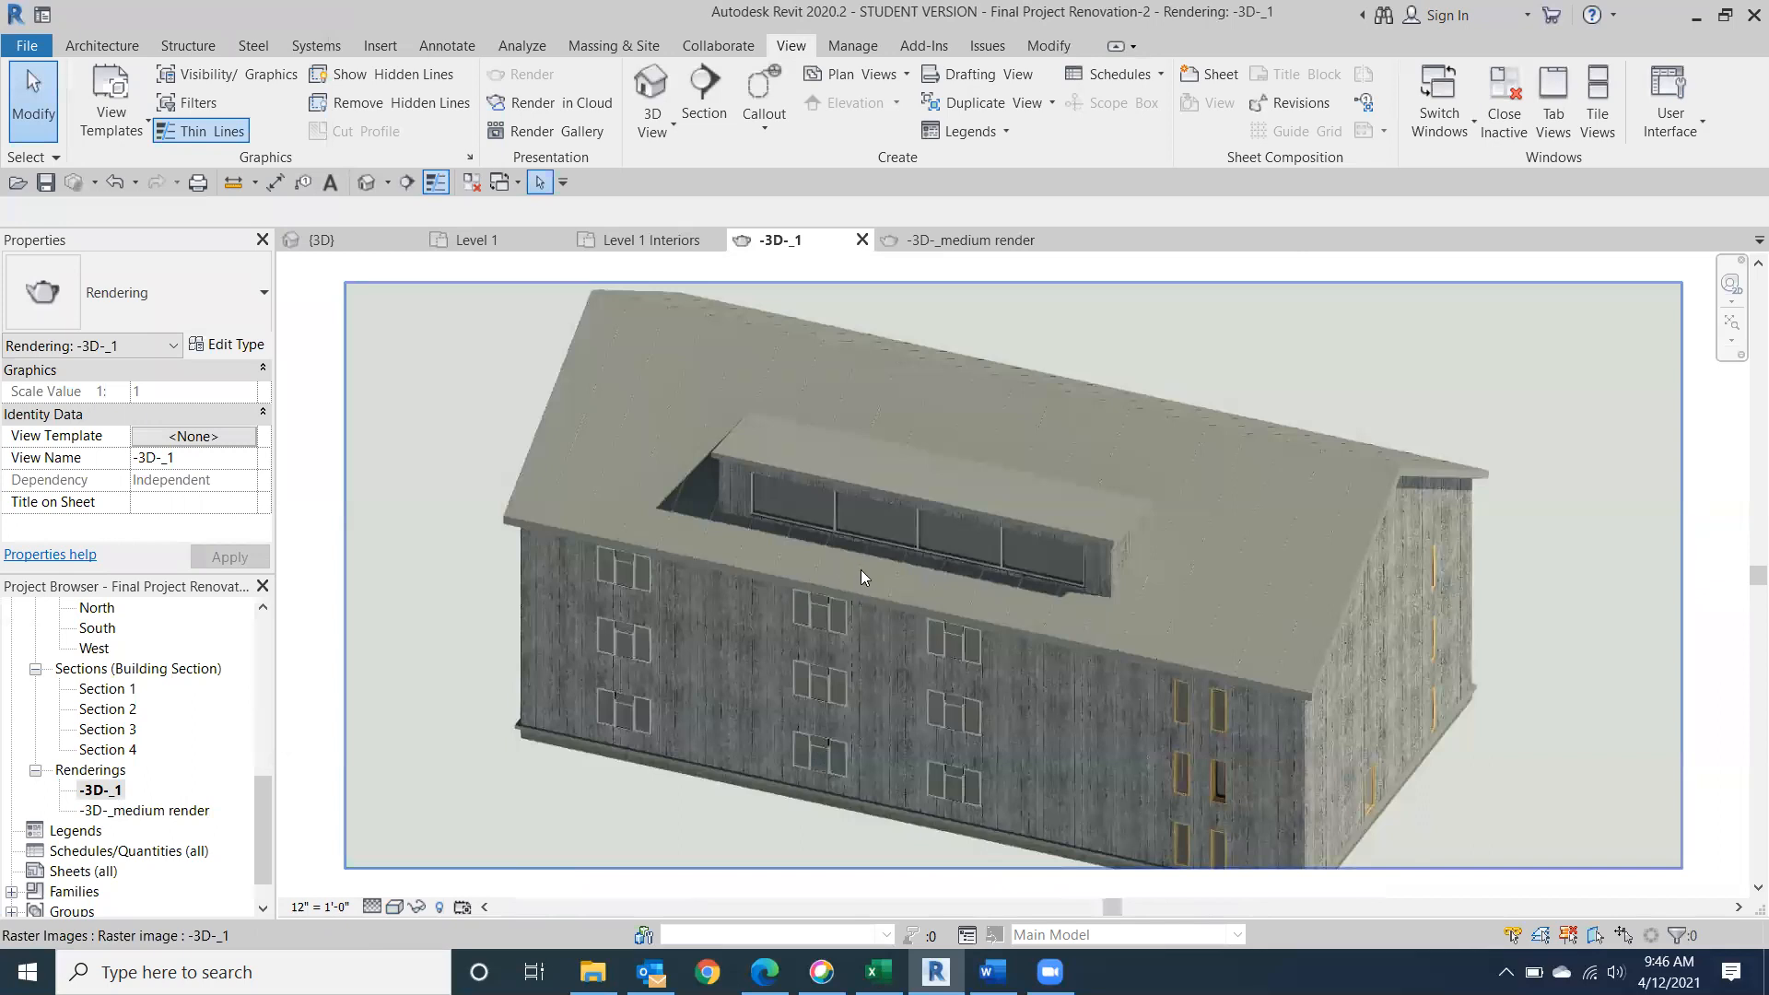
{"action": "double_click", "coordinate": [160, 812]}
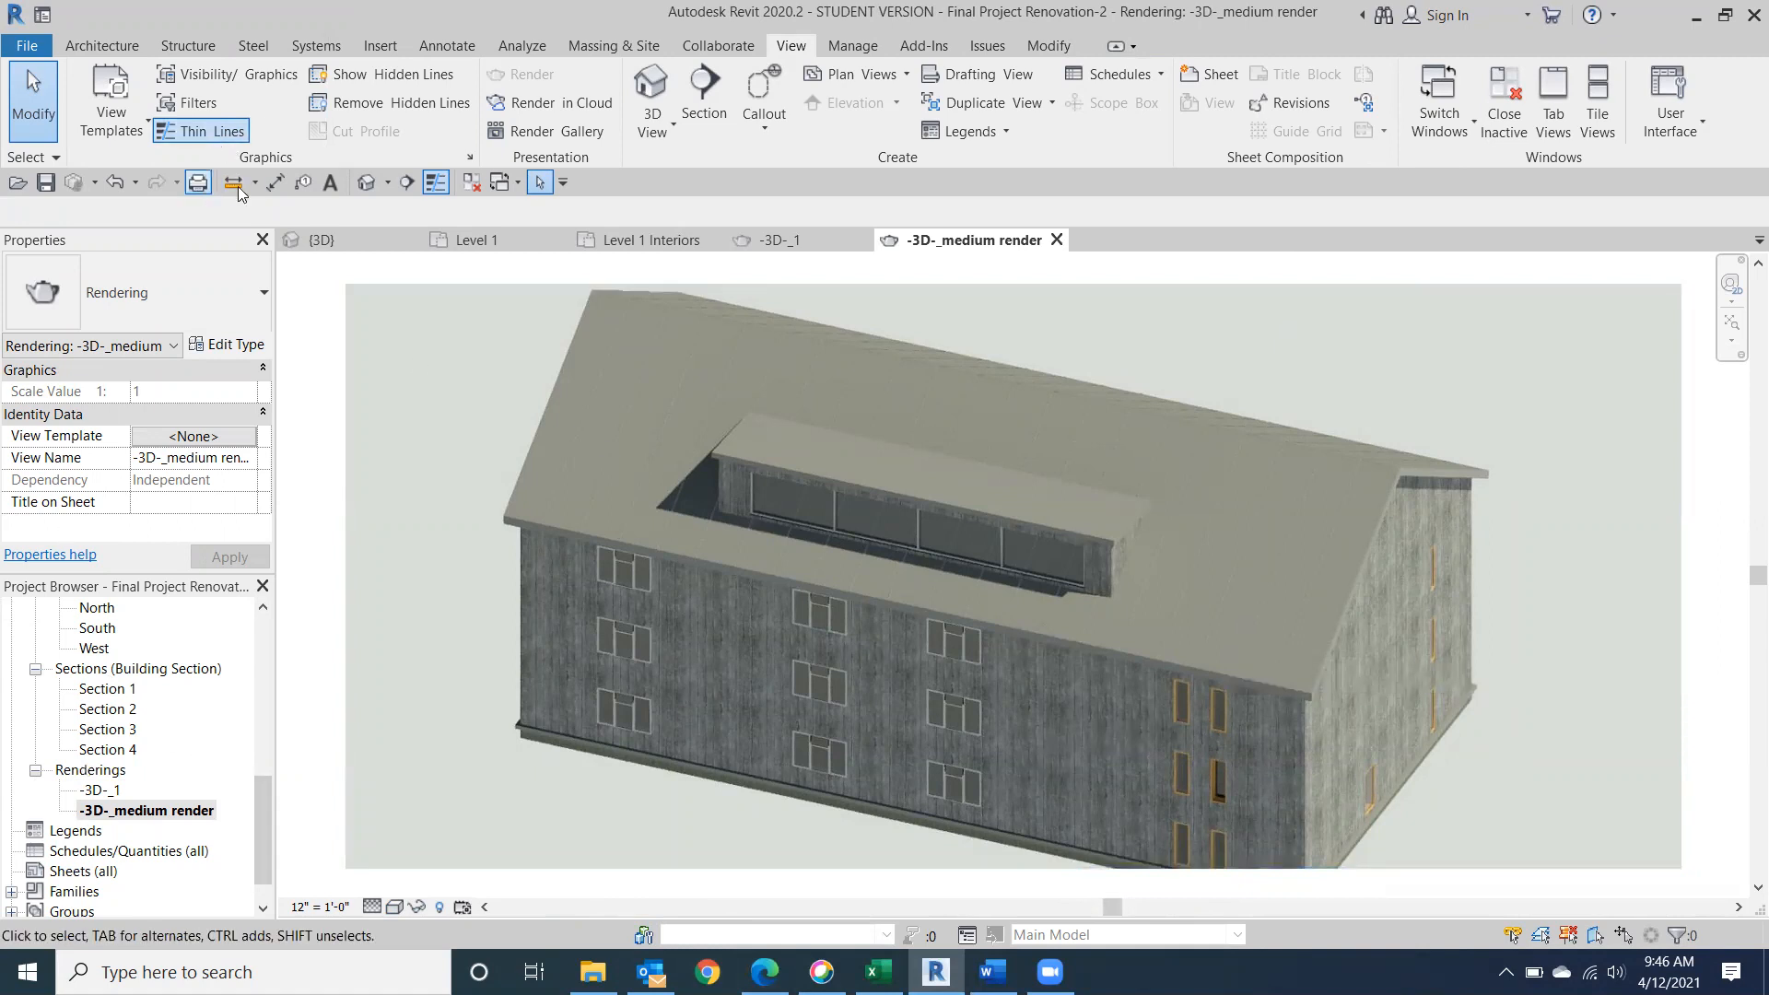
Orient the default 3D view to the building's front face and frame the whole facade in the view.
{"action": "left_click", "coordinate": [376, 181]}
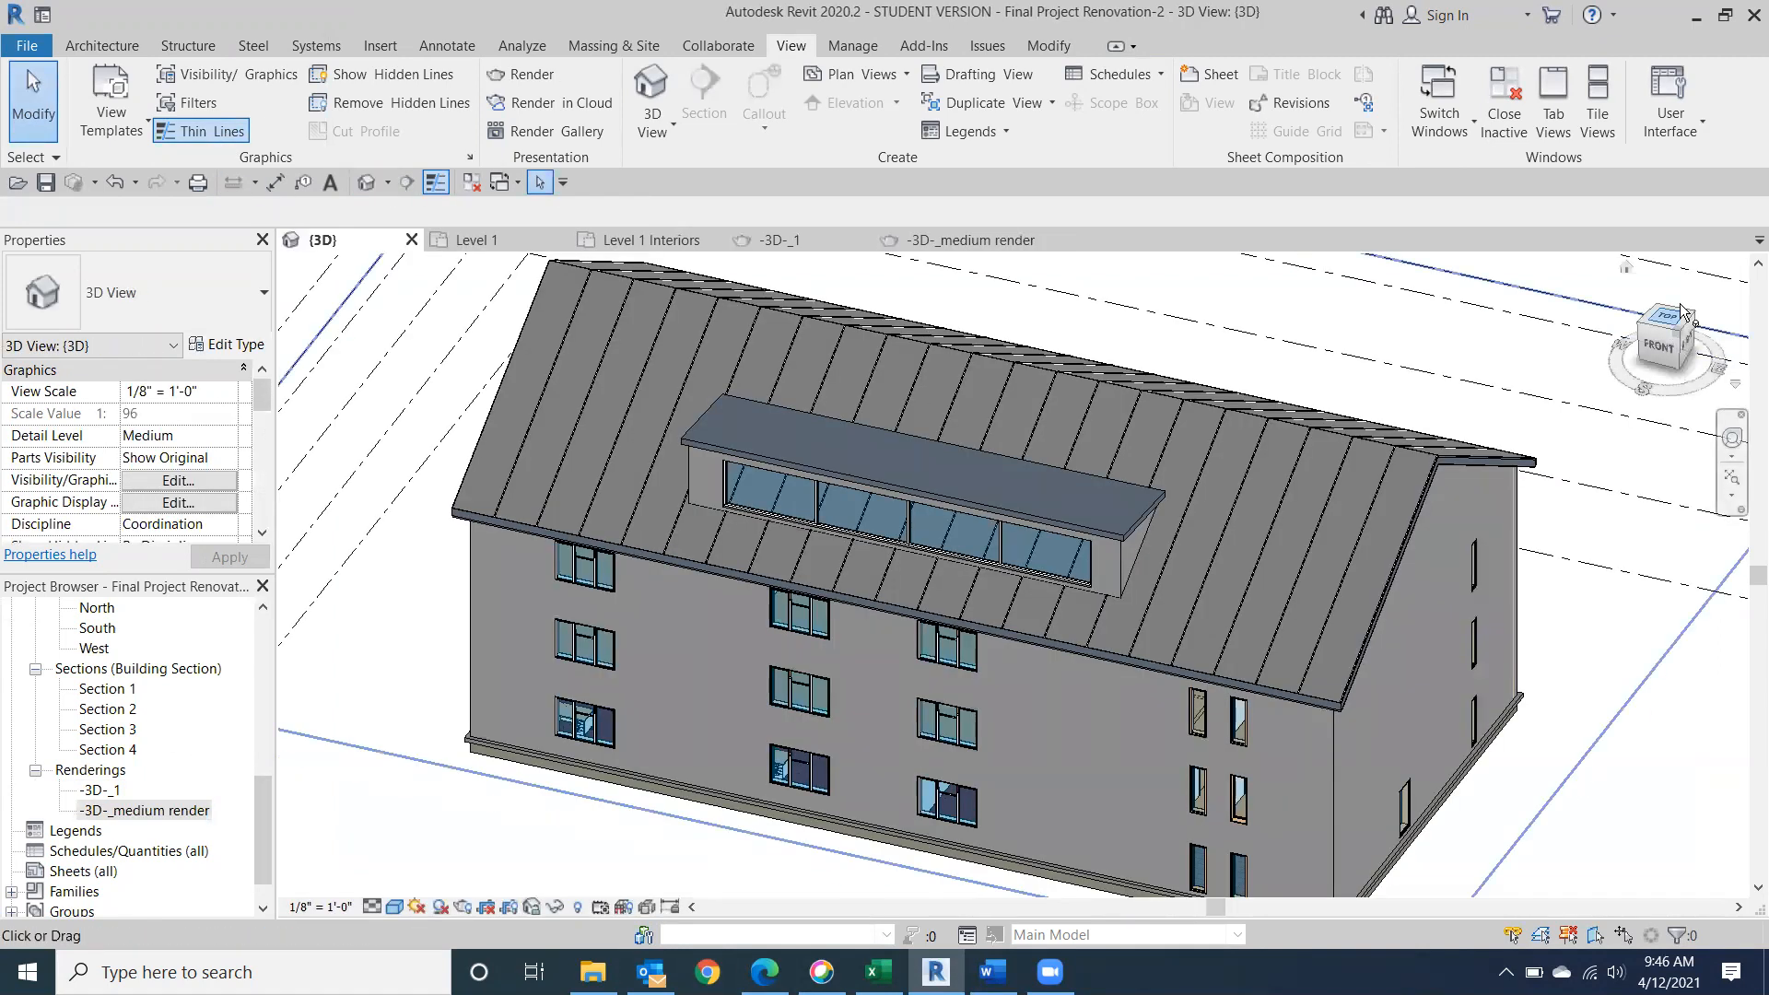
{"action": "left_click", "coordinate": [1652, 347]}
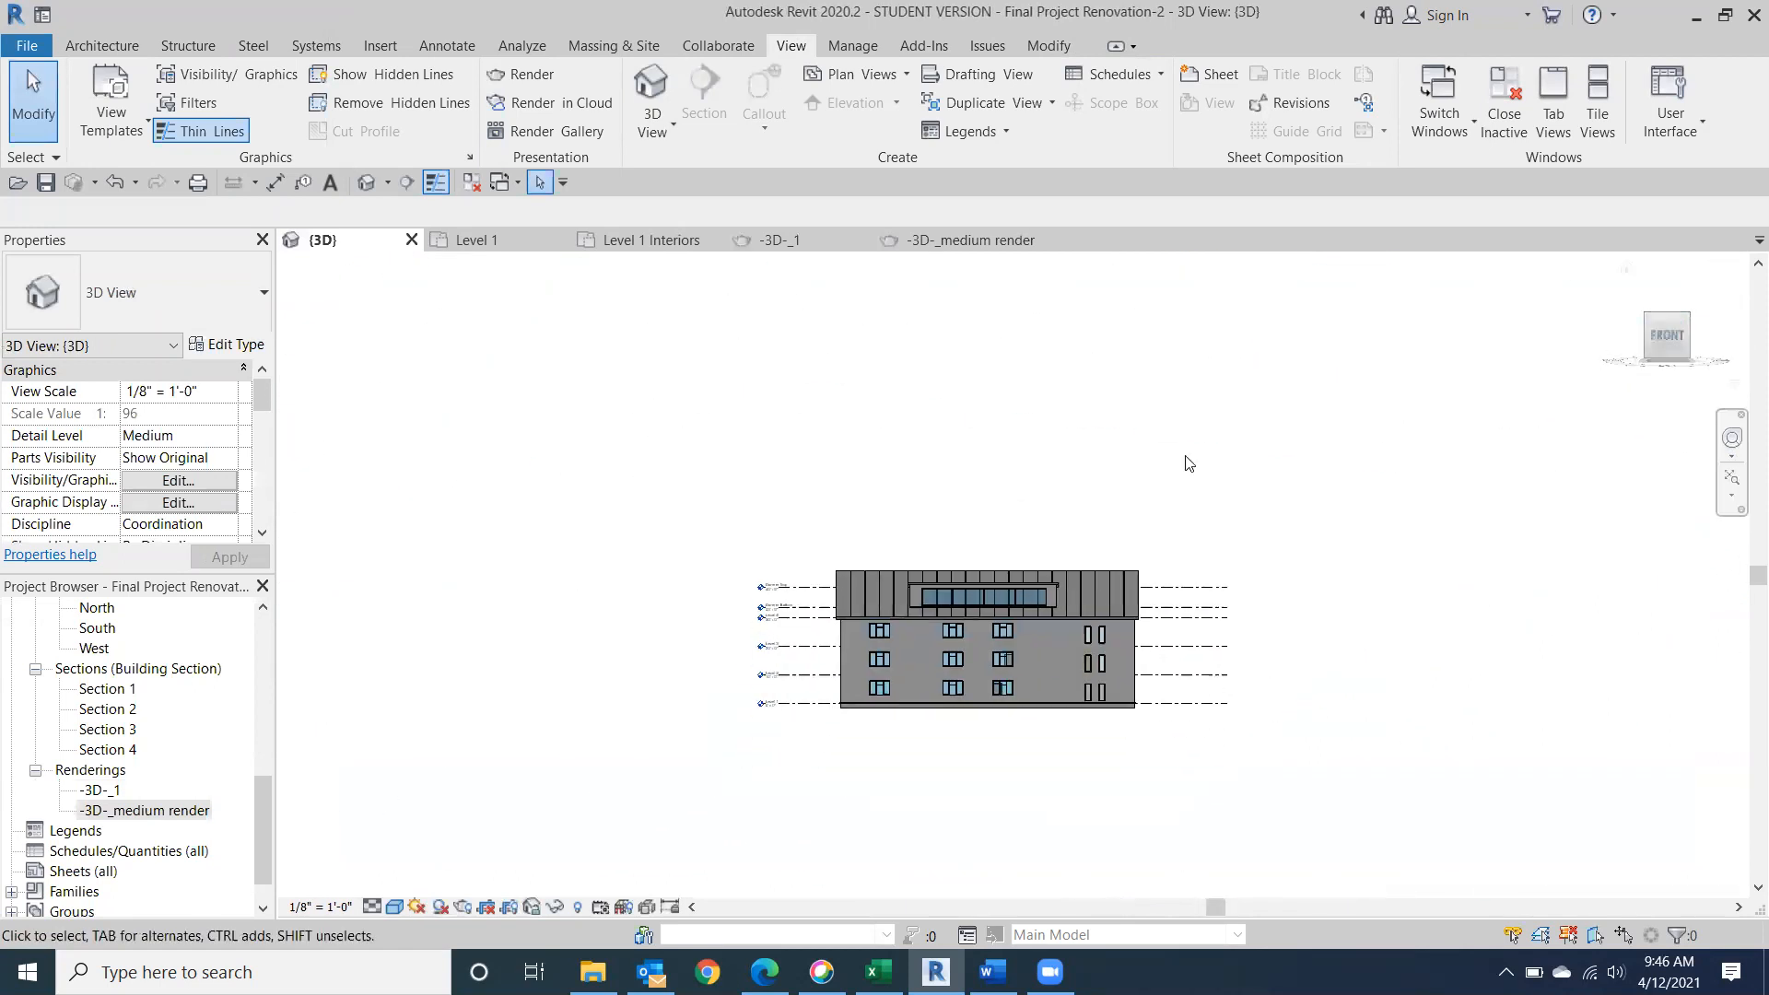
{"action": "scroll", "coordinate": [987, 526], "scroll_direction": "up", "scroll_amount": 10}
{"action": "middle_click_drag", "start_coordinate": [1000, 634], "coordinate": [939, 511]}
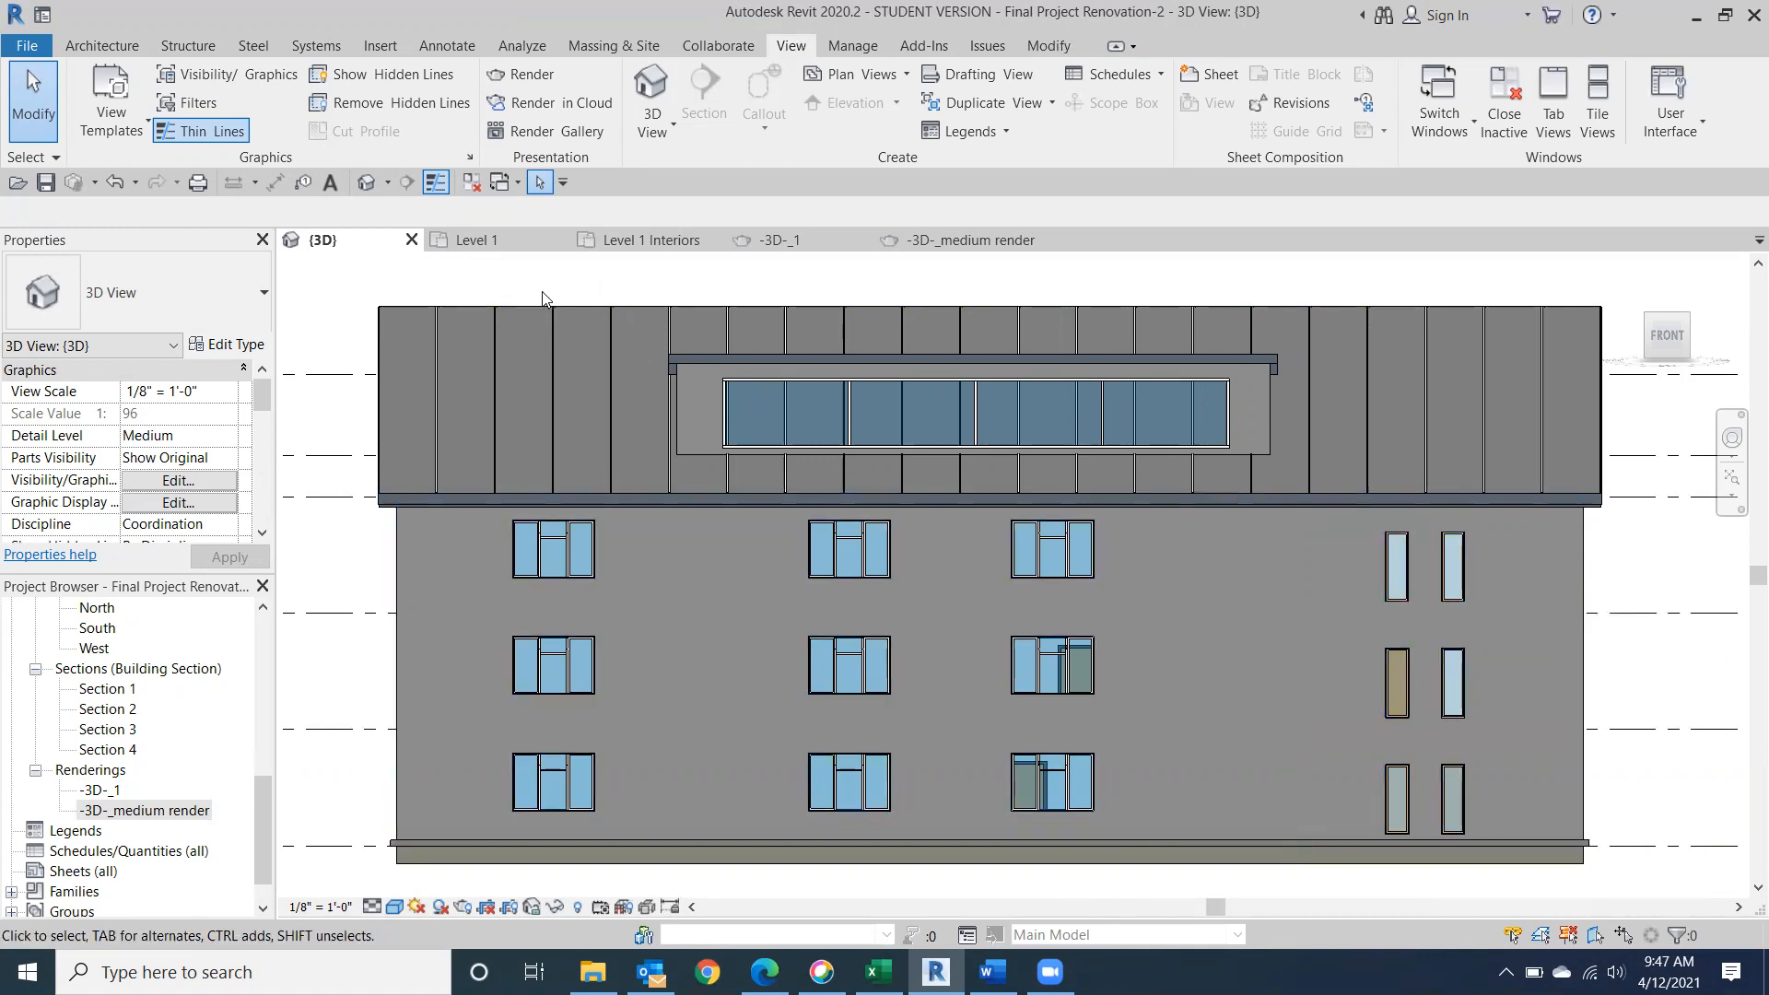
Render the front view at Medium quality with the Sky: Few Clouds background and save it to the project as -3D-_2.
{"action": "left_click", "coordinate": [533, 80]}
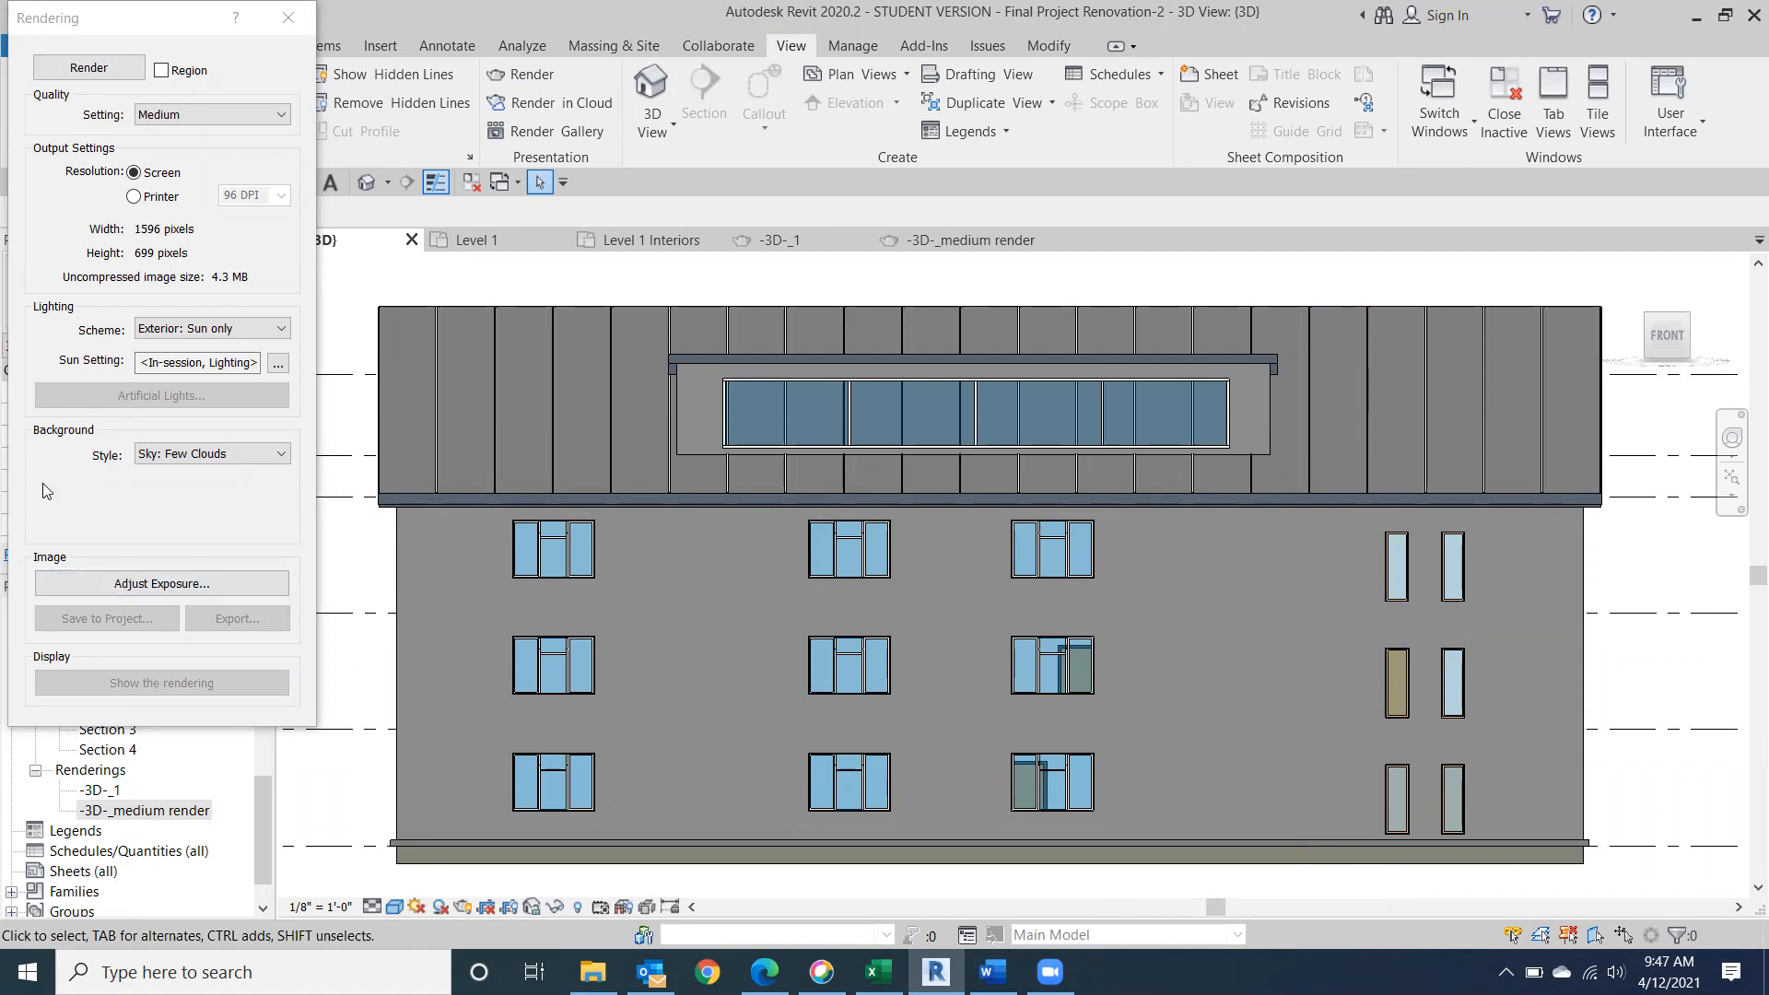
{"action": "left_click", "coordinate": [282, 456]}
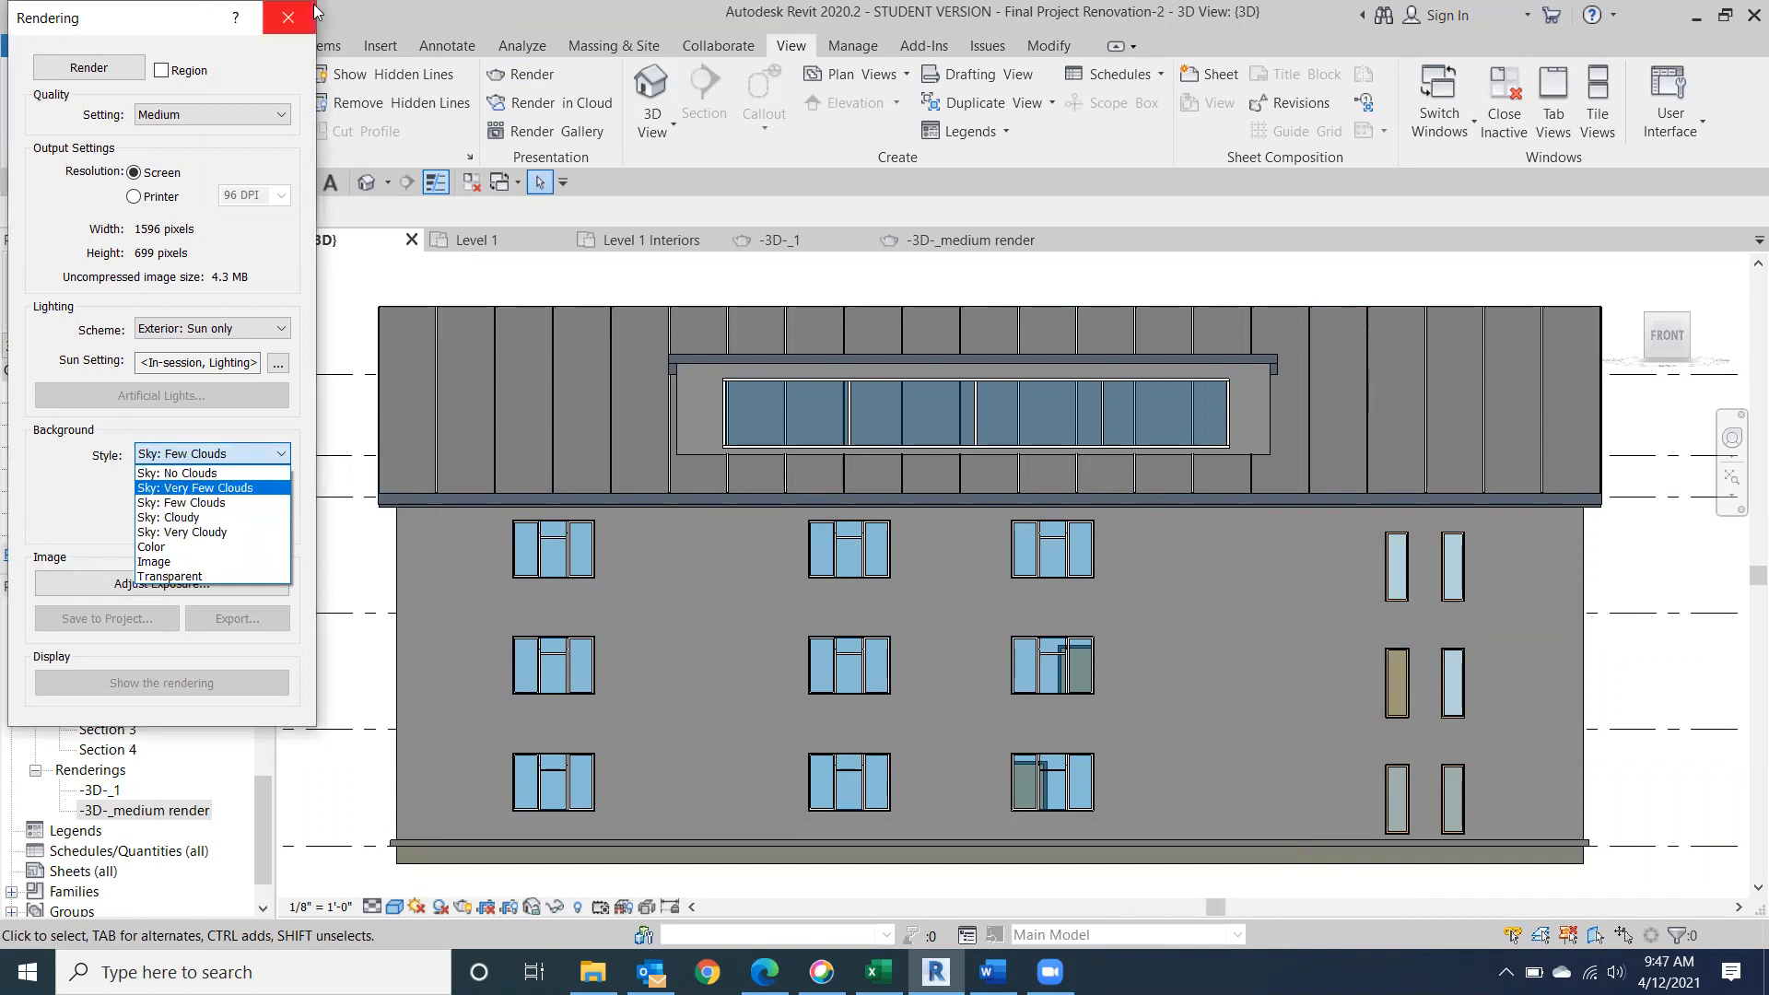
{"action": "left_click", "coordinate": [95, 67]}
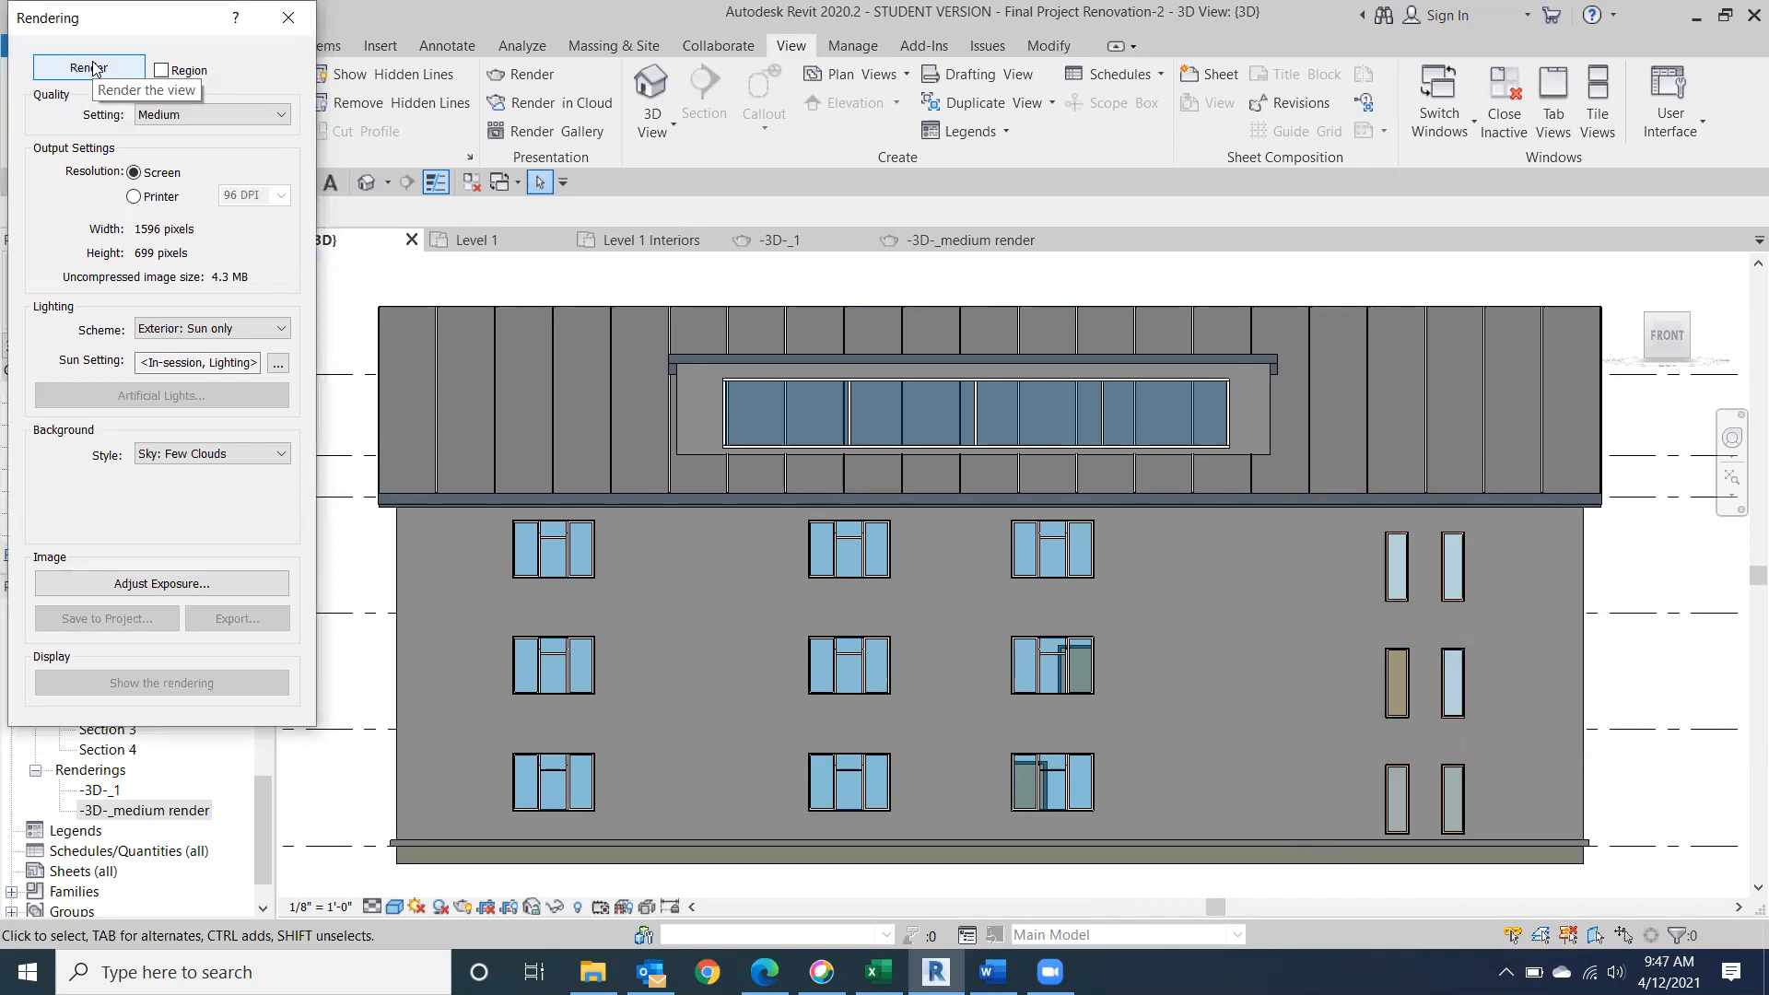
{"action": "left_click", "coordinate": [93, 68]}
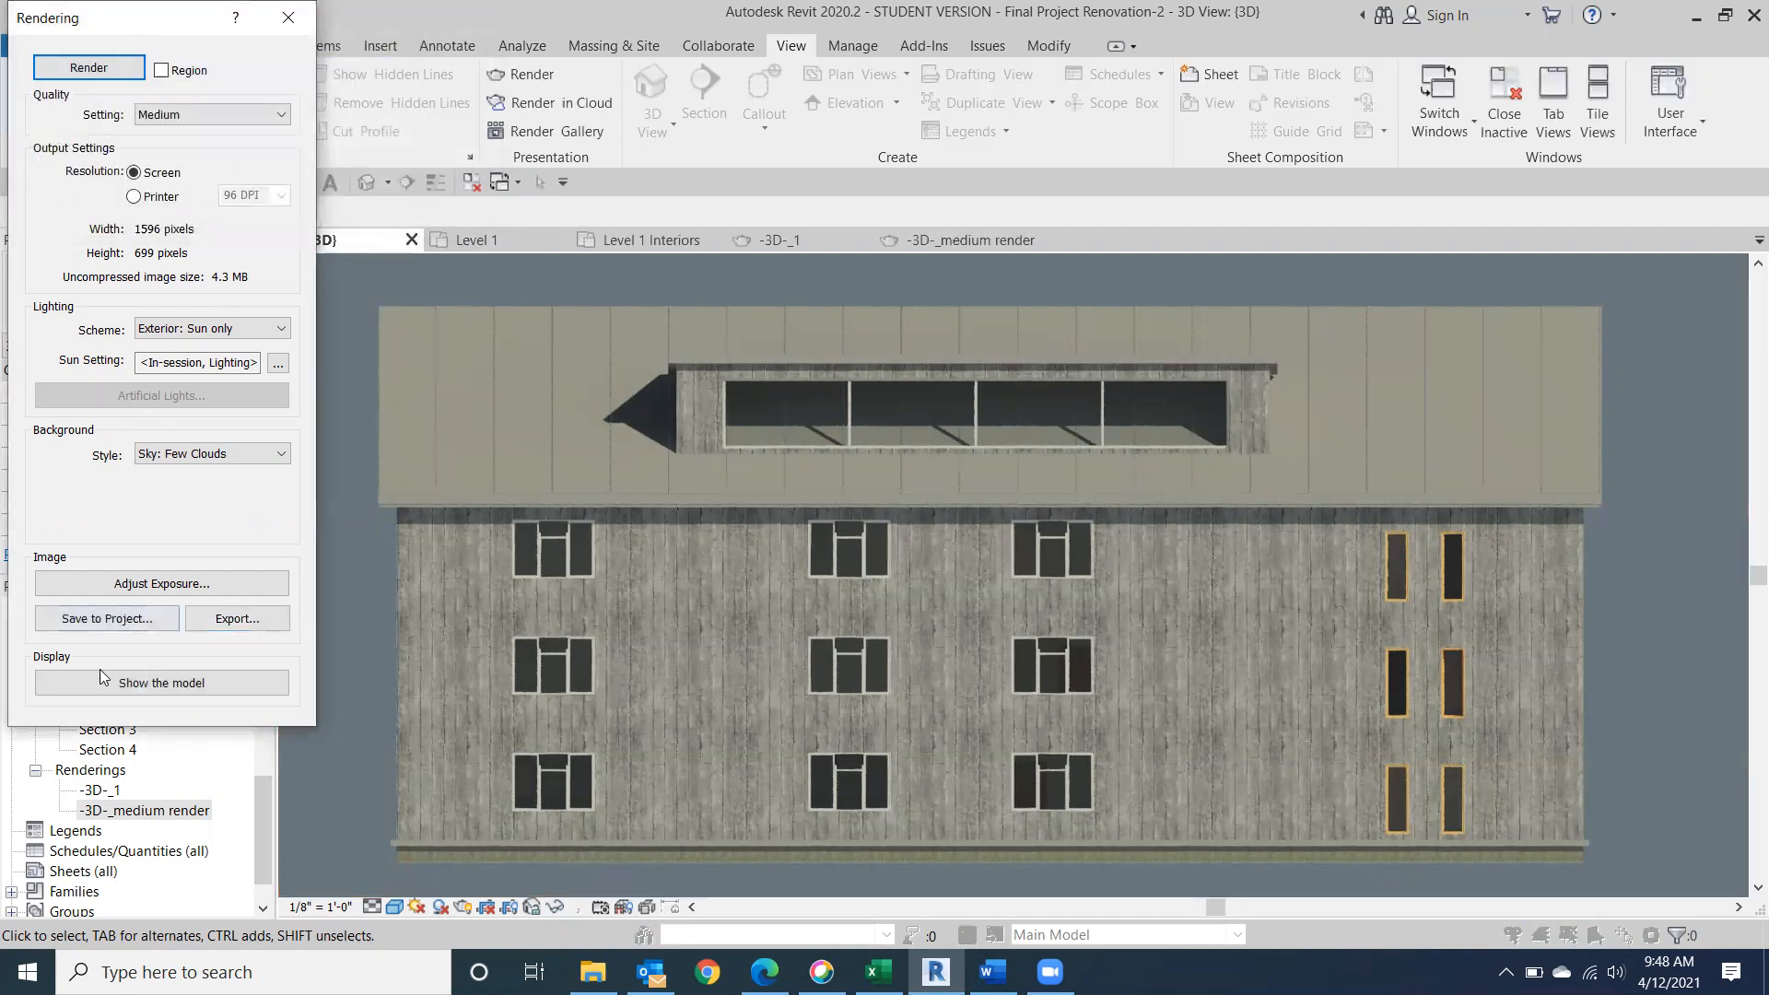
{"action": "left_click", "coordinate": [107, 619]}
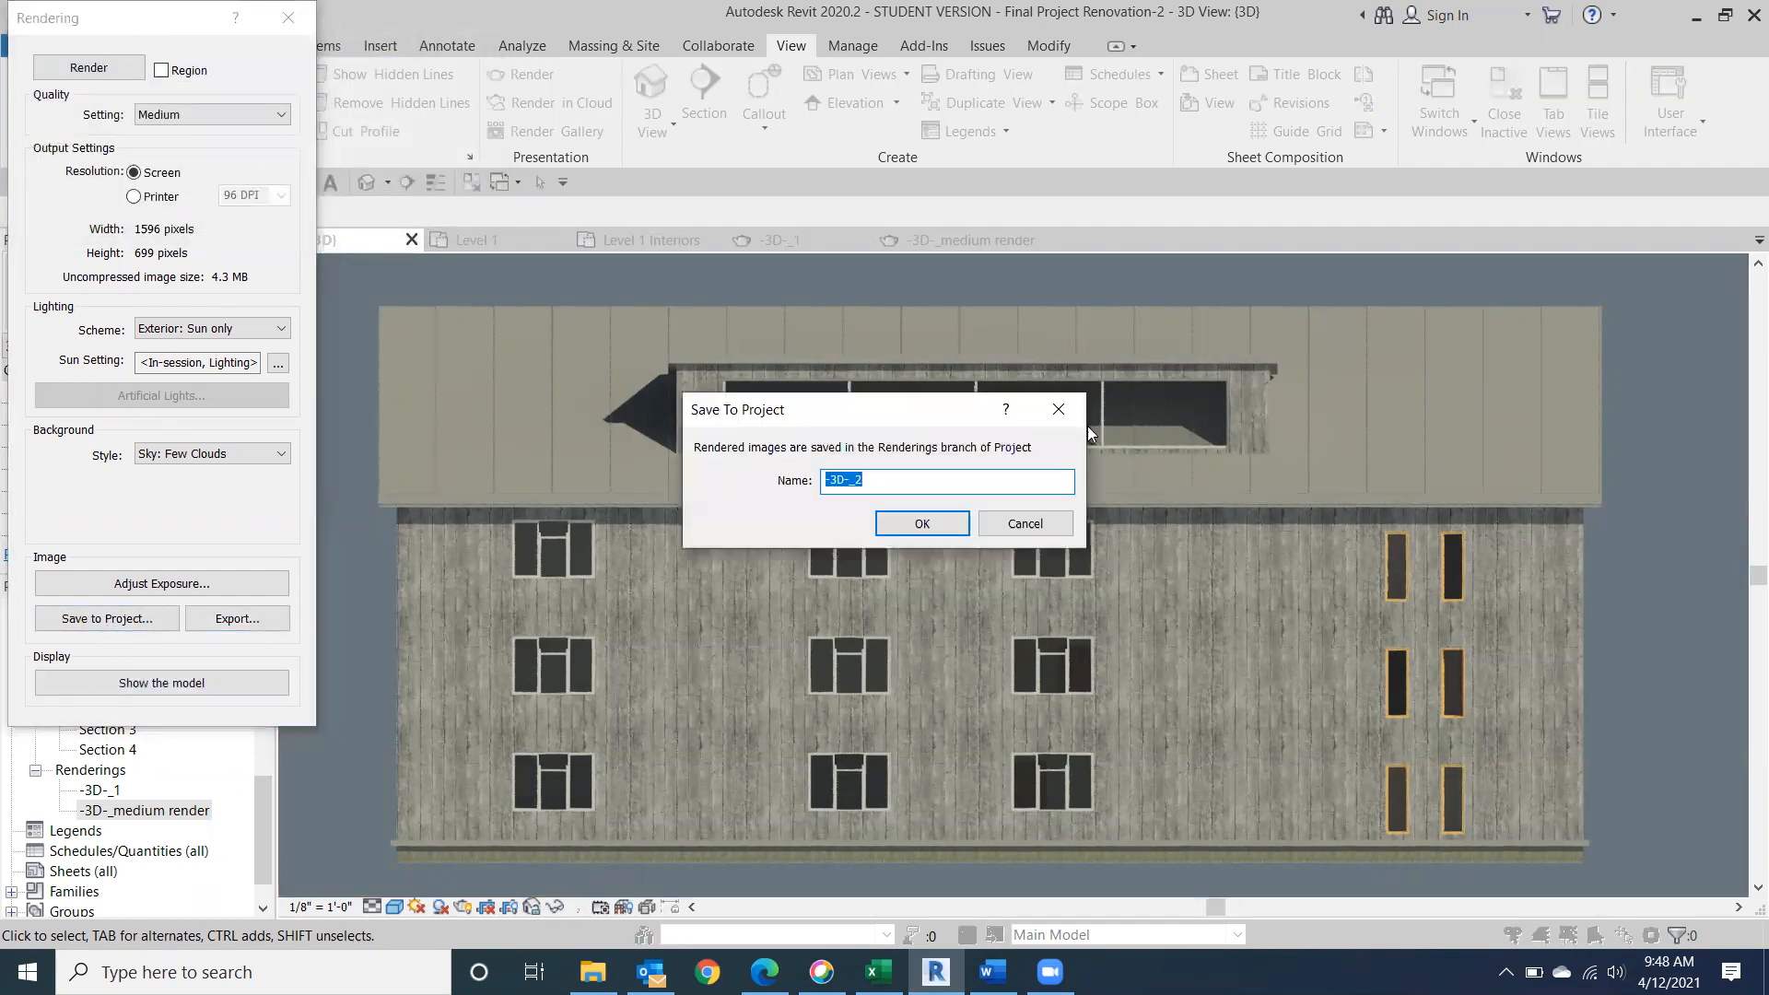
{"action": "left_click", "coordinate": [922, 524]}
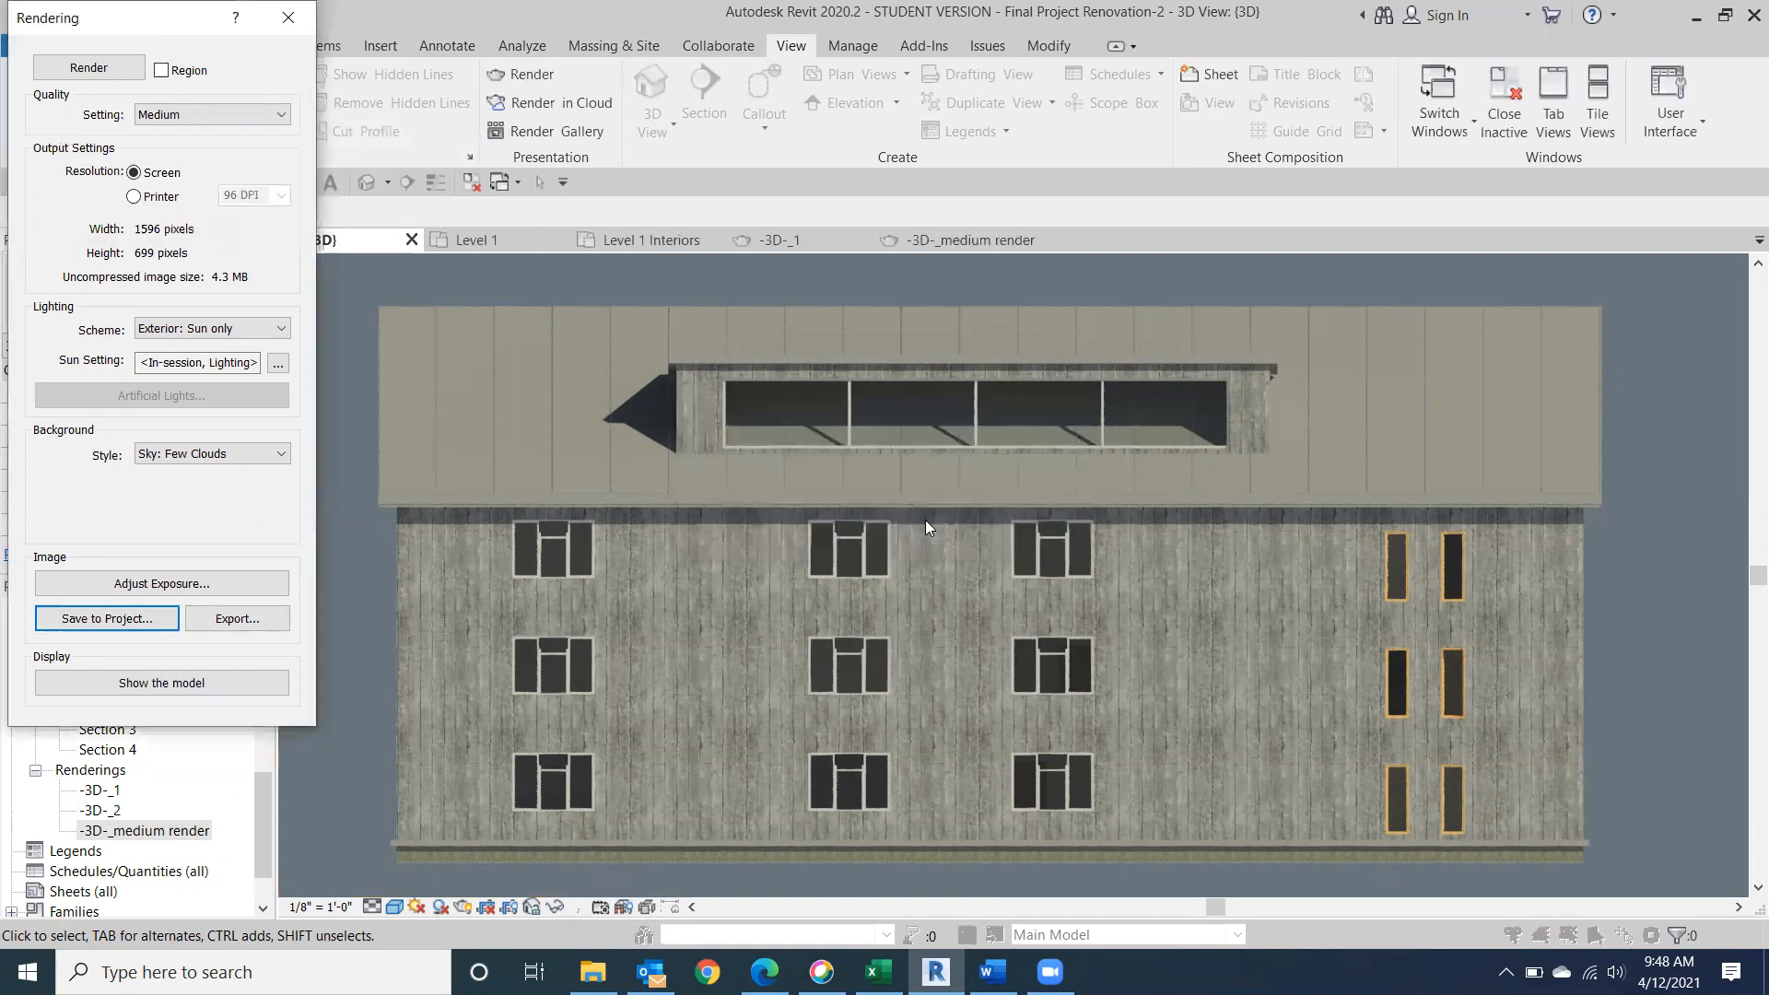
{"action": "left_click", "coordinate": [288, 18]}
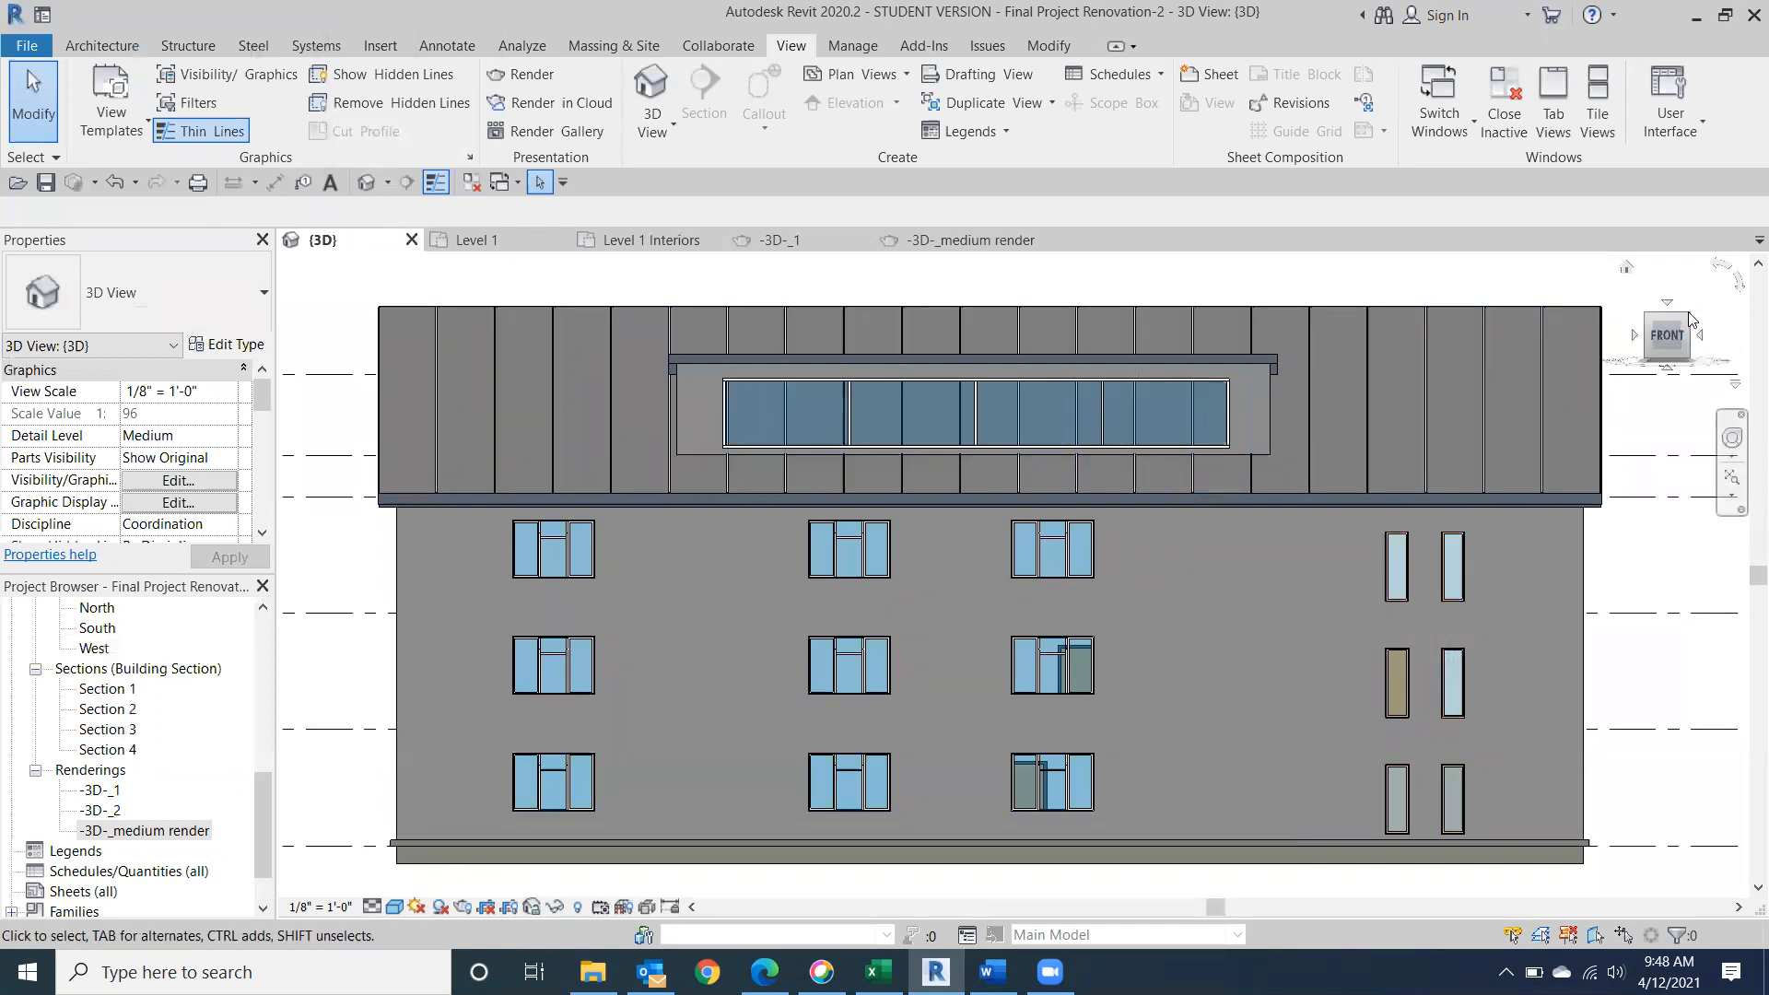
In the Site floor plan, place a perspective camera beyond the building's southeast corner, aimed northwest across the roof.
{"action": "left_click_drag", "start_coordinate": [1687, 324], "coordinate": [1625, 351]}
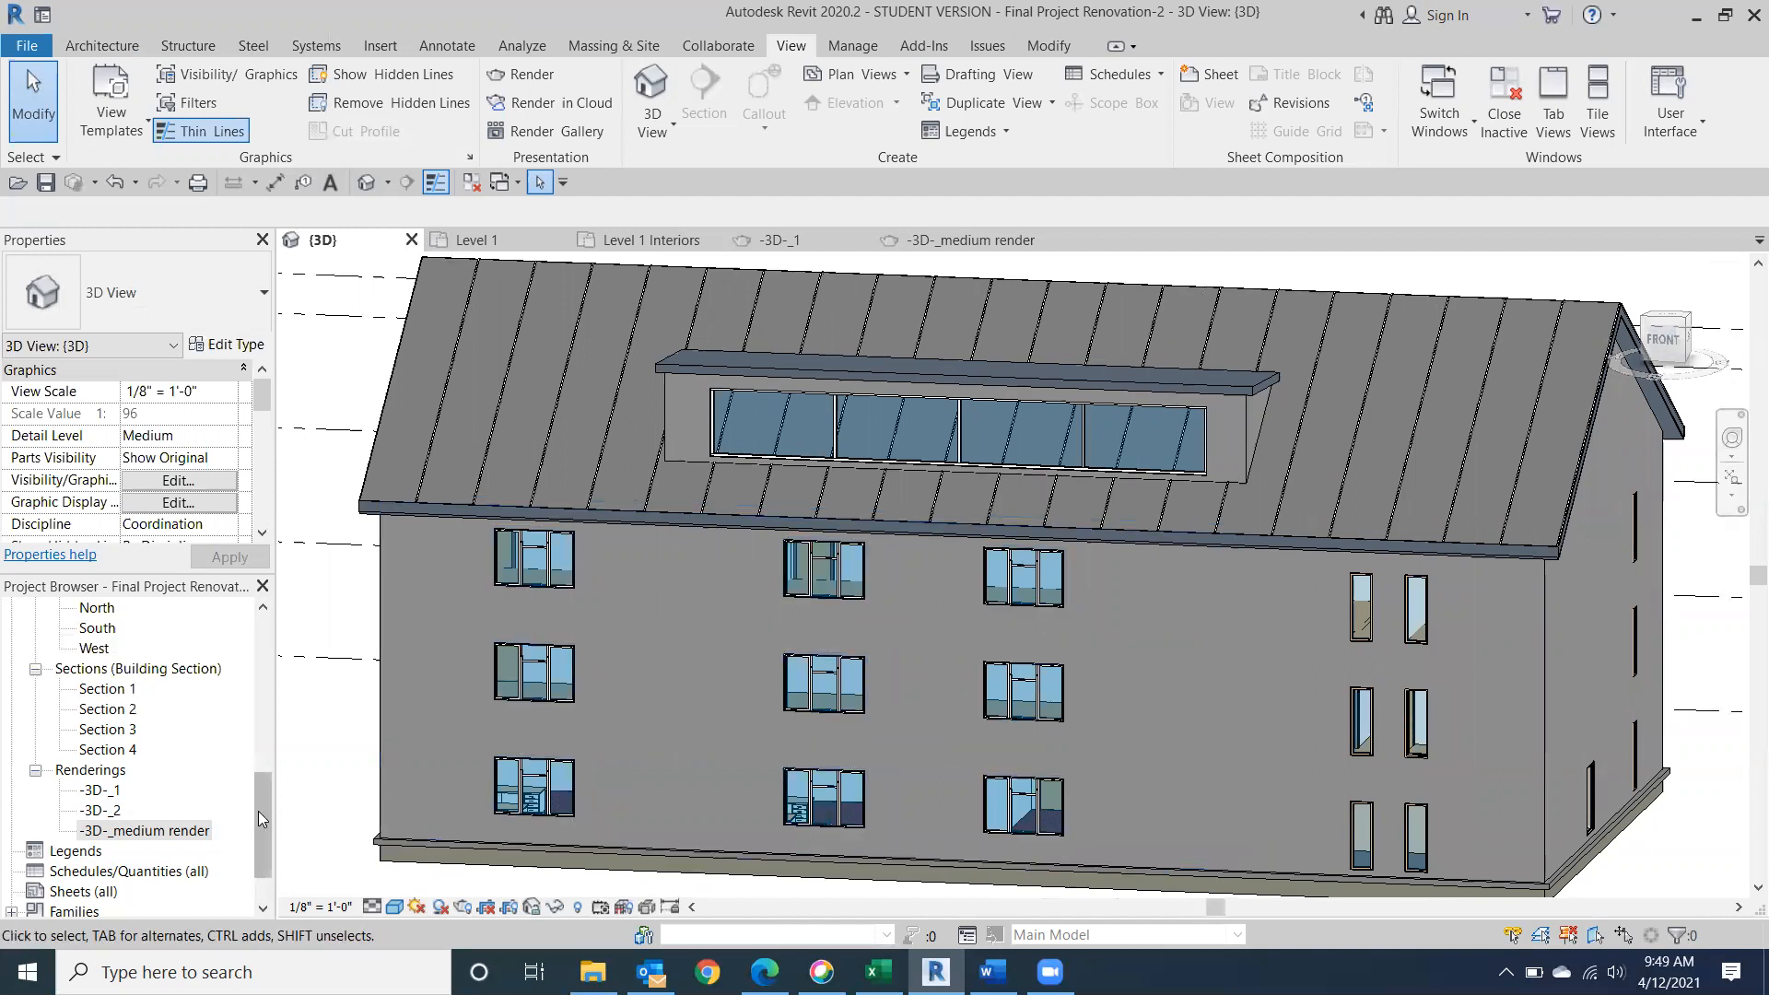
{"action": "left_click_drag", "start_coordinate": [258, 810], "coordinate": [259, 656]}
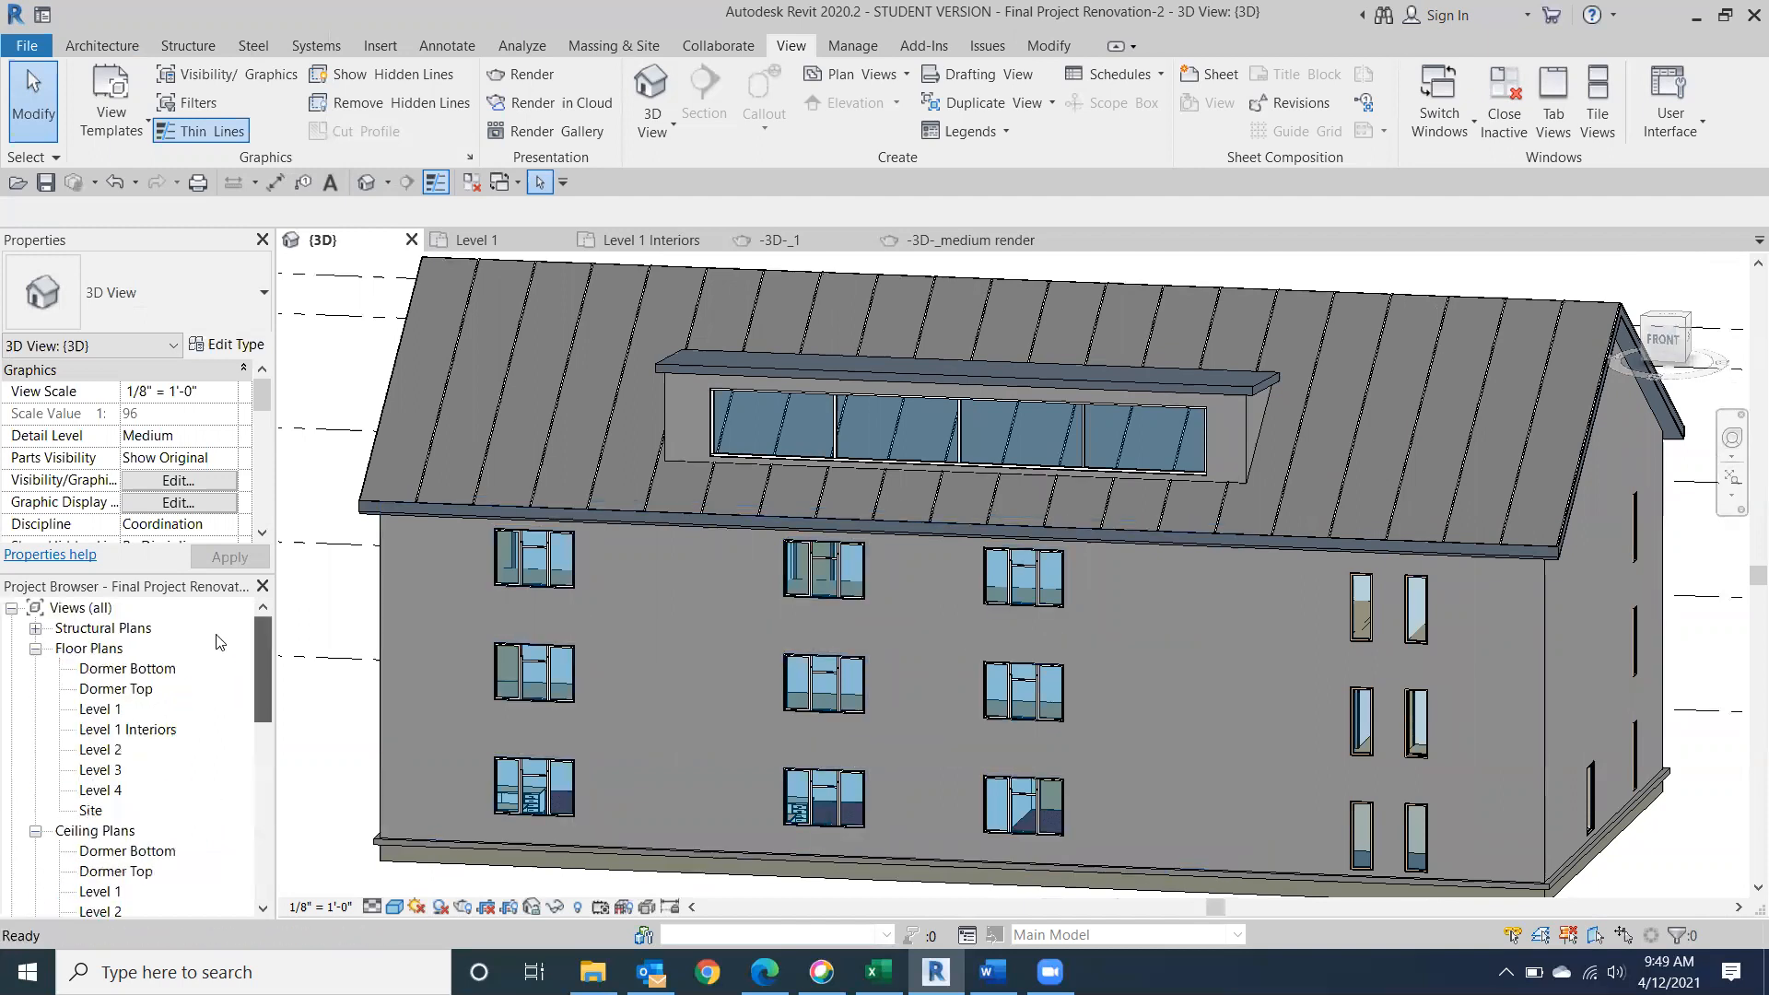
{"action": "left_click", "coordinate": [89, 810]}
{"action": "double_click", "coordinate": [88, 811]}
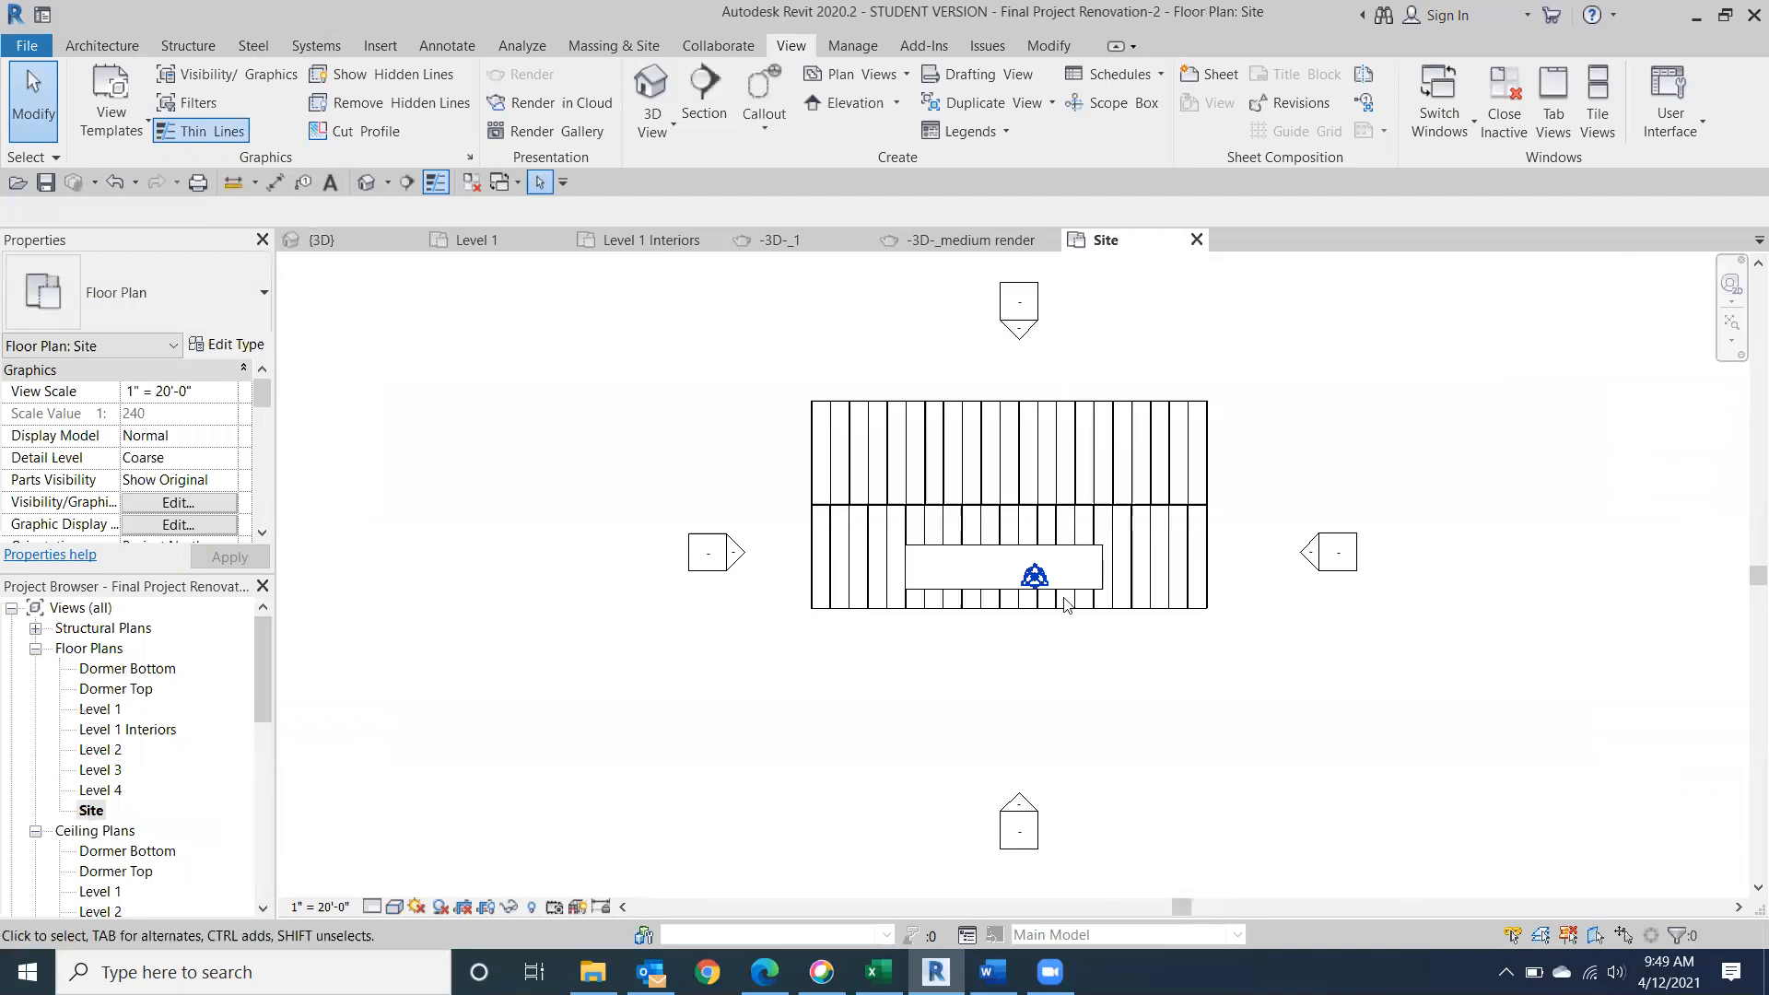
{"action": "middle_click_drag", "start_coordinate": [939, 601], "coordinate": [693, 552]}
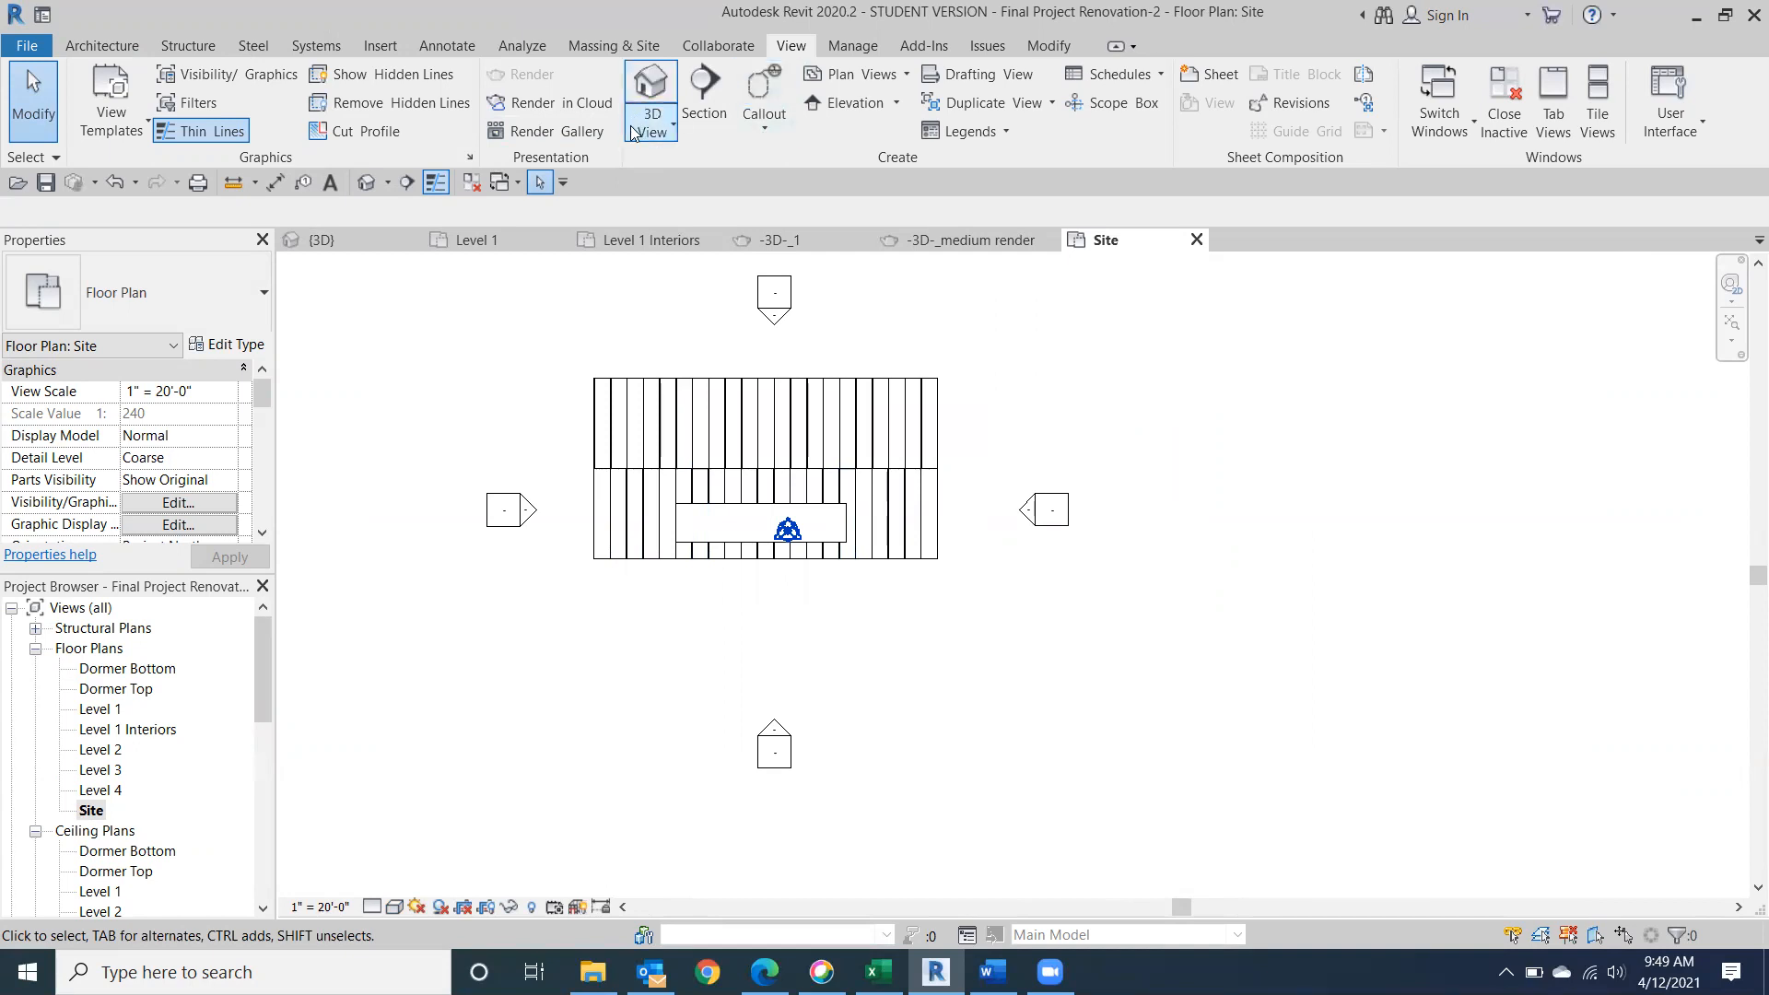
{"action": "left_click", "coordinate": [657, 136]}
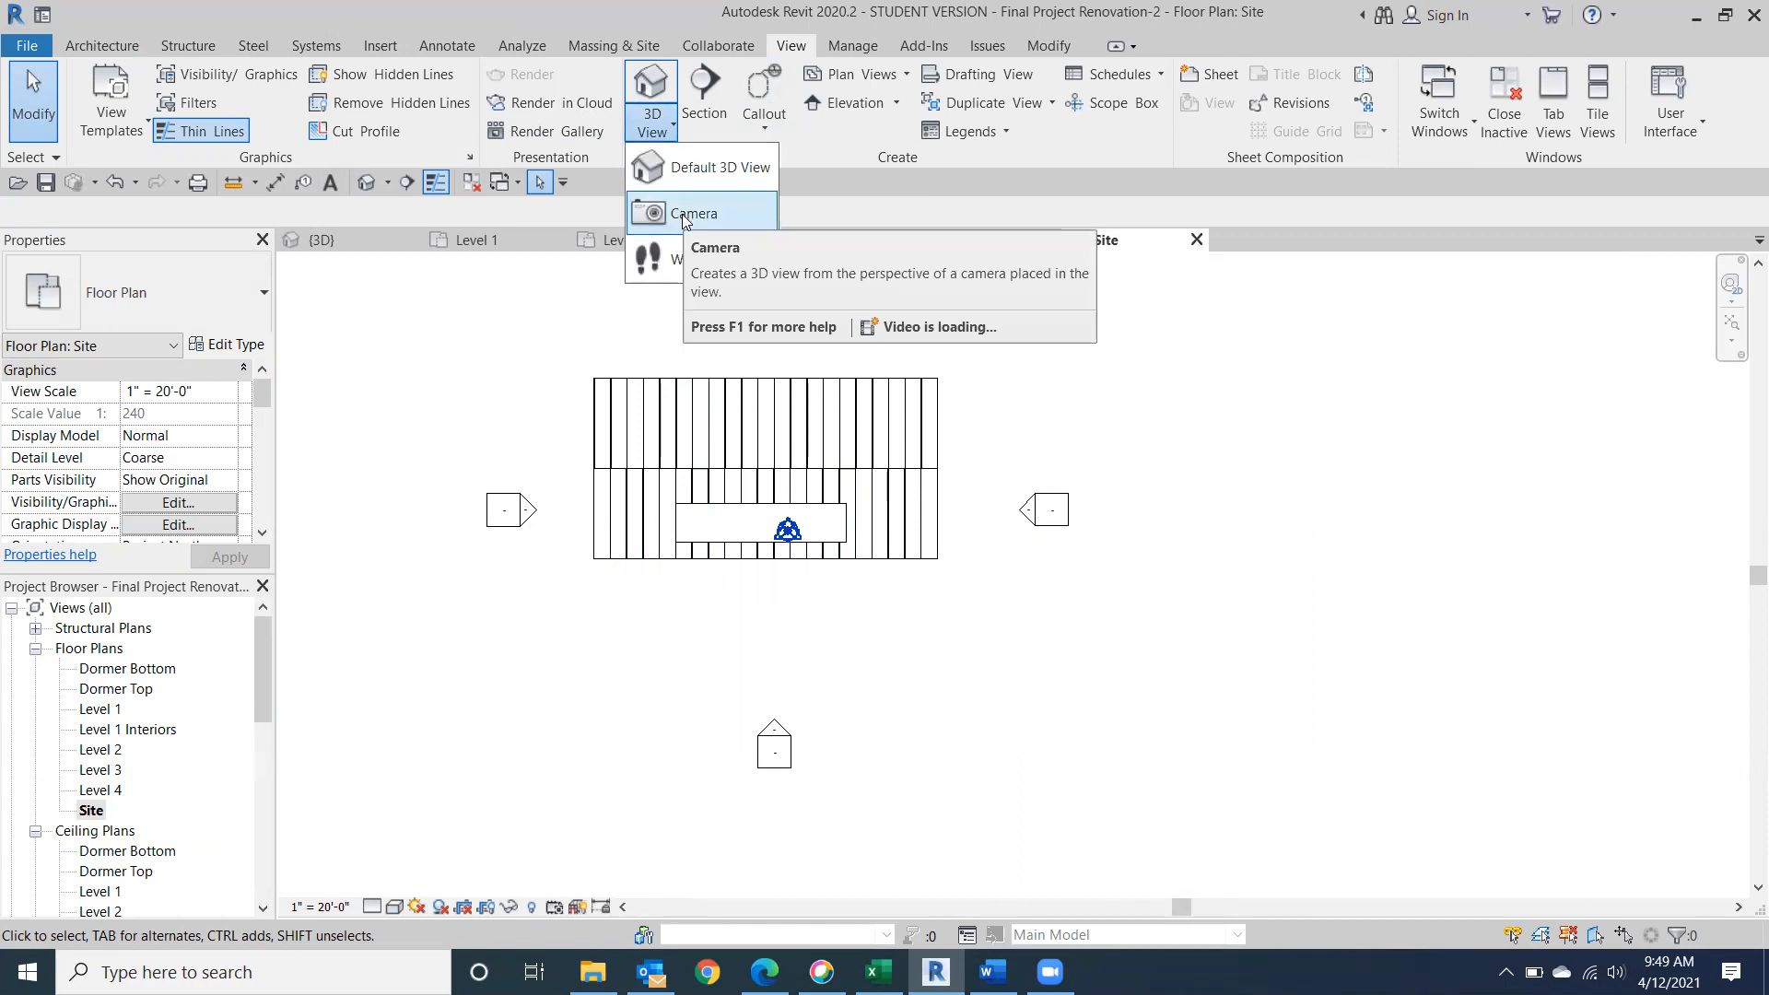
{"action": "left_click", "coordinate": [684, 216]}
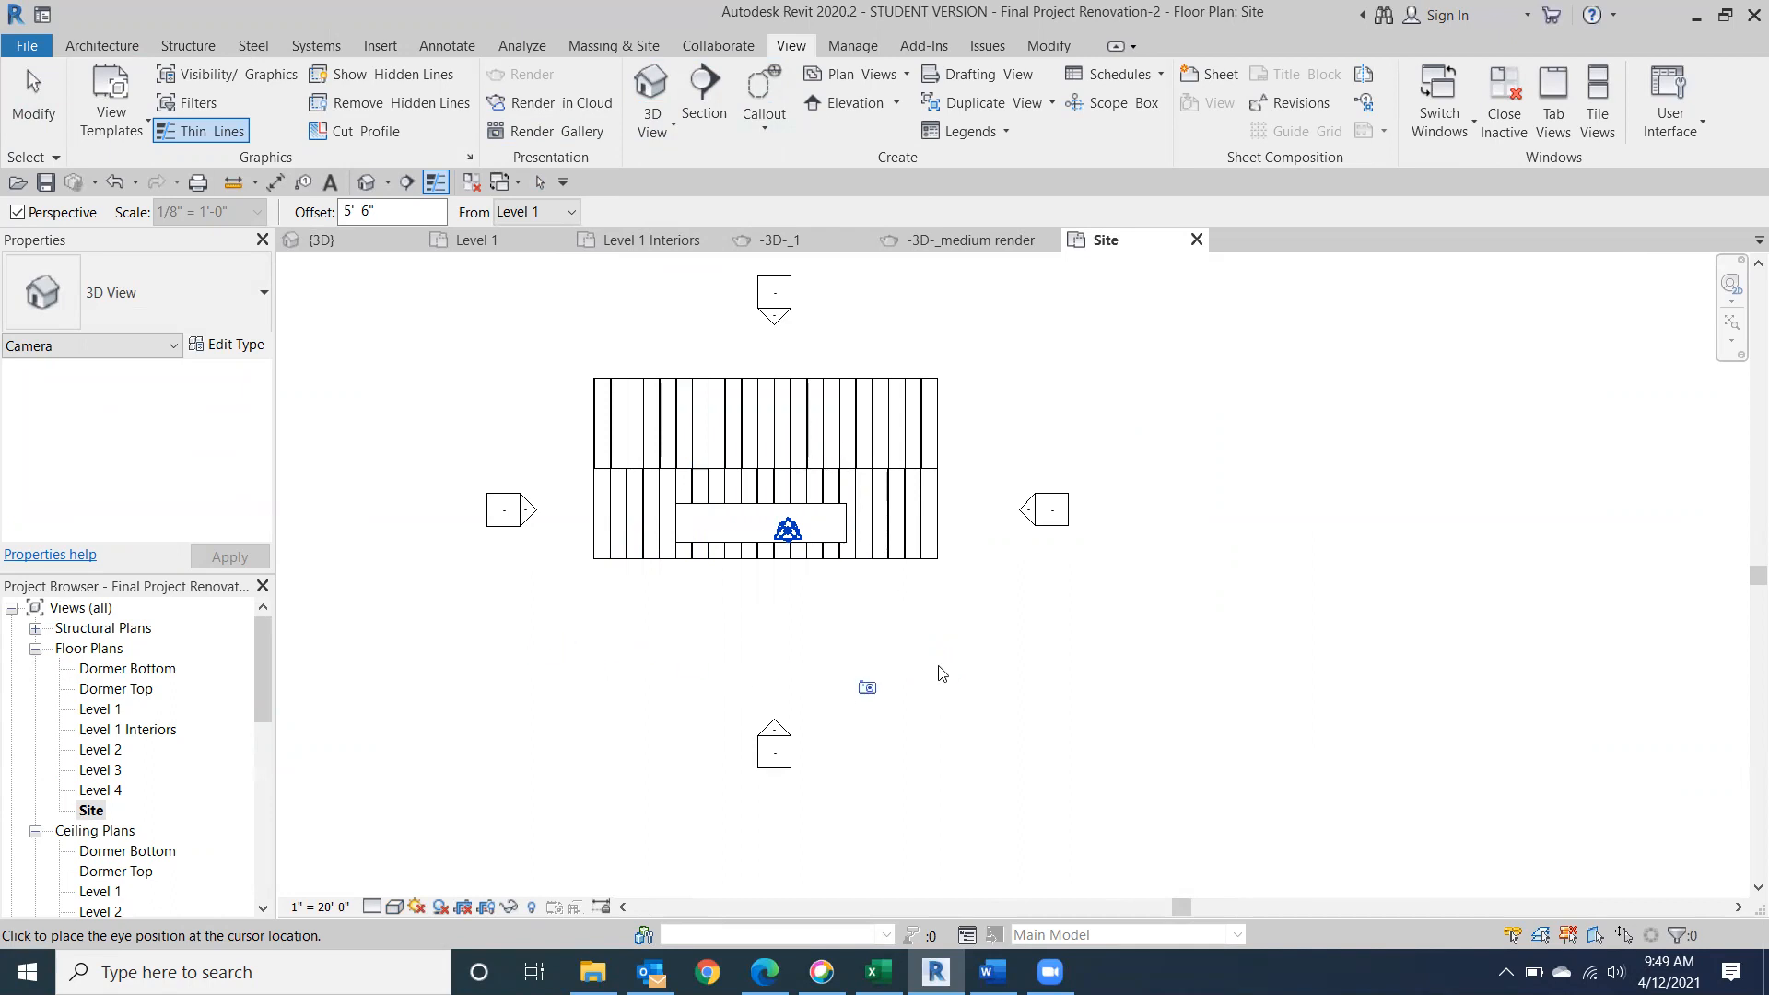
{"action": "left_click", "coordinate": [964, 665]}
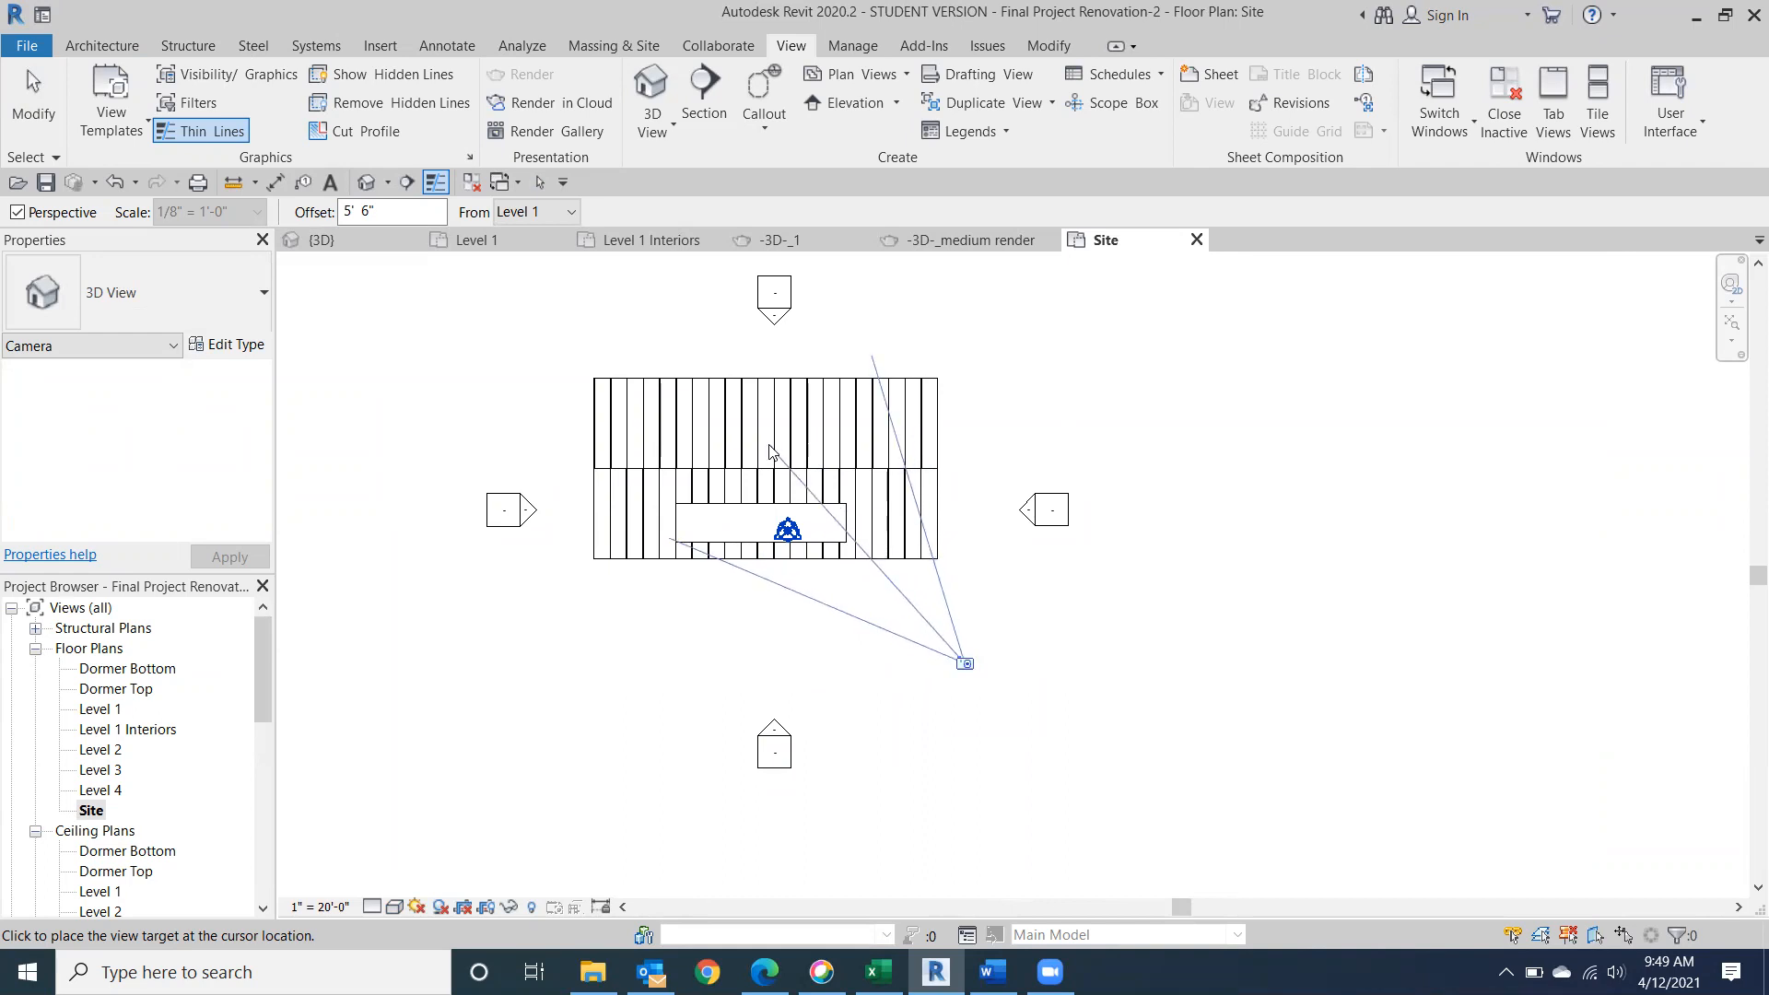
{"action": "left_click", "coordinate": [668, 355]}
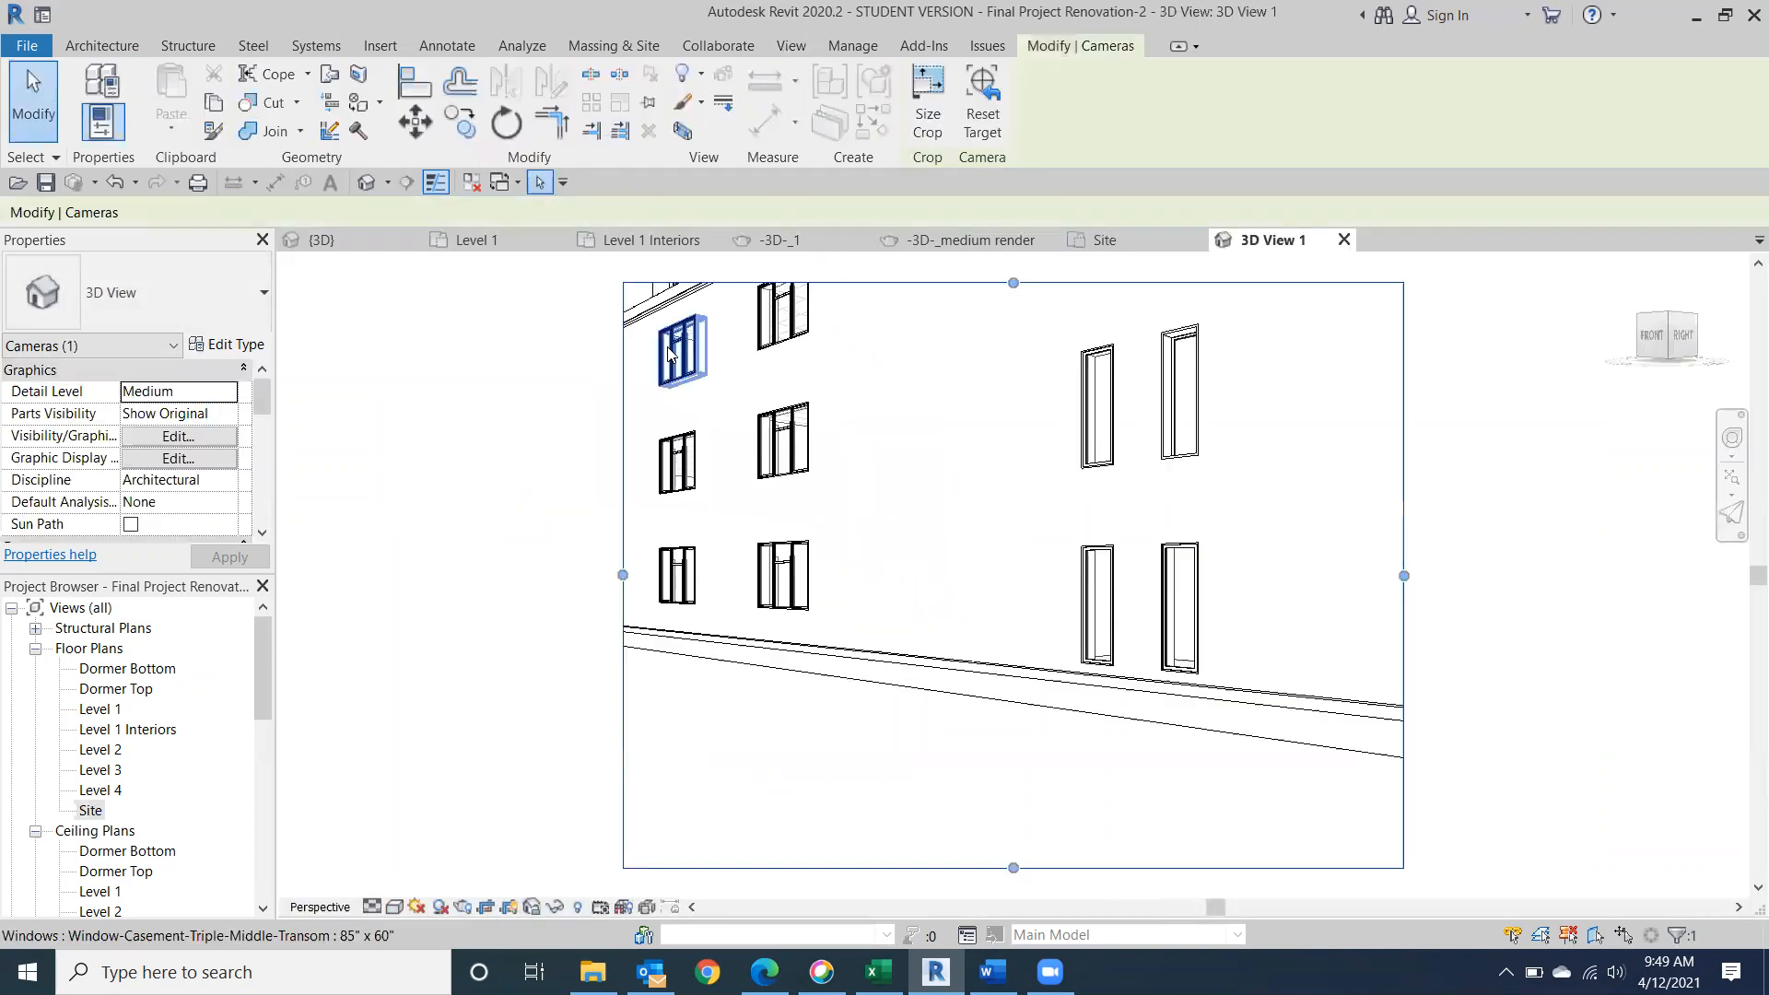
Enlarge the camera view's crop region on its sides and top until the entire building fits inside the frame.
{"action": "scroll", "coordinate": [1248, 623], "scroll_direction": "down", "scroll_amount": 5}
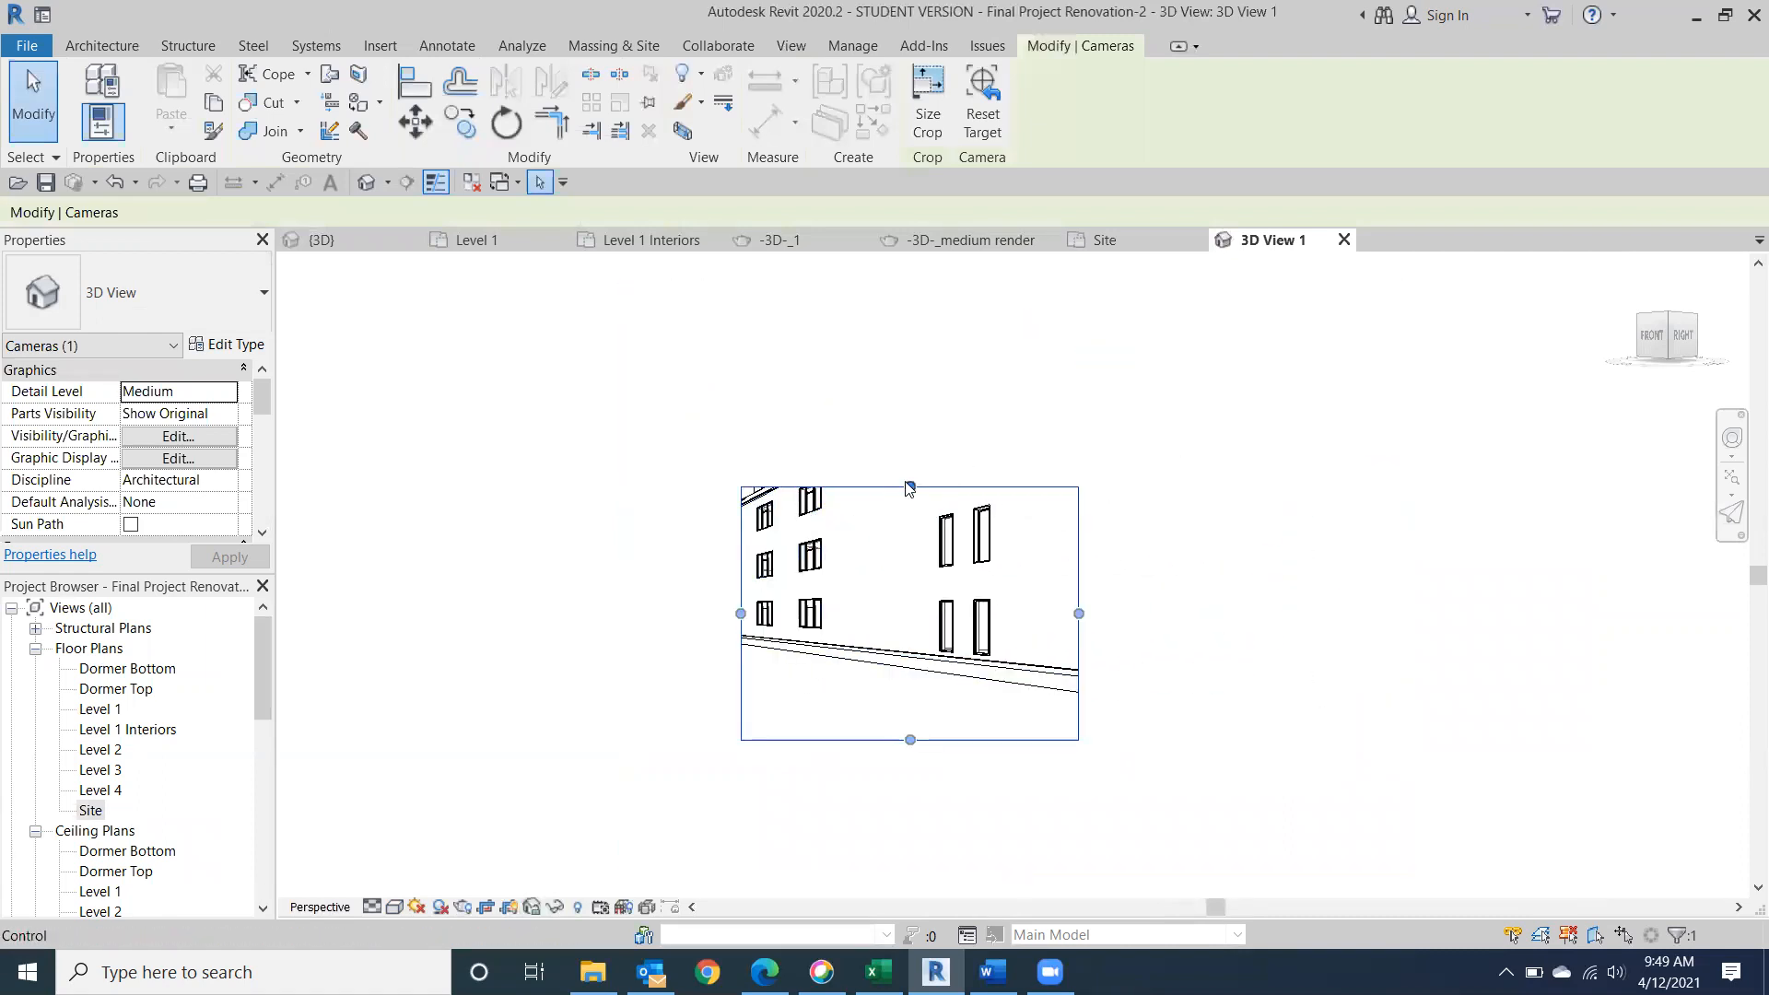
{"action": "left_click_drag", "start_coordinate": [910, 486], "coordinate": [910, 337]}
{"action": "left_click_drag", "start_coordinate": [1079, 538], "coordinate": [1401, 571]}
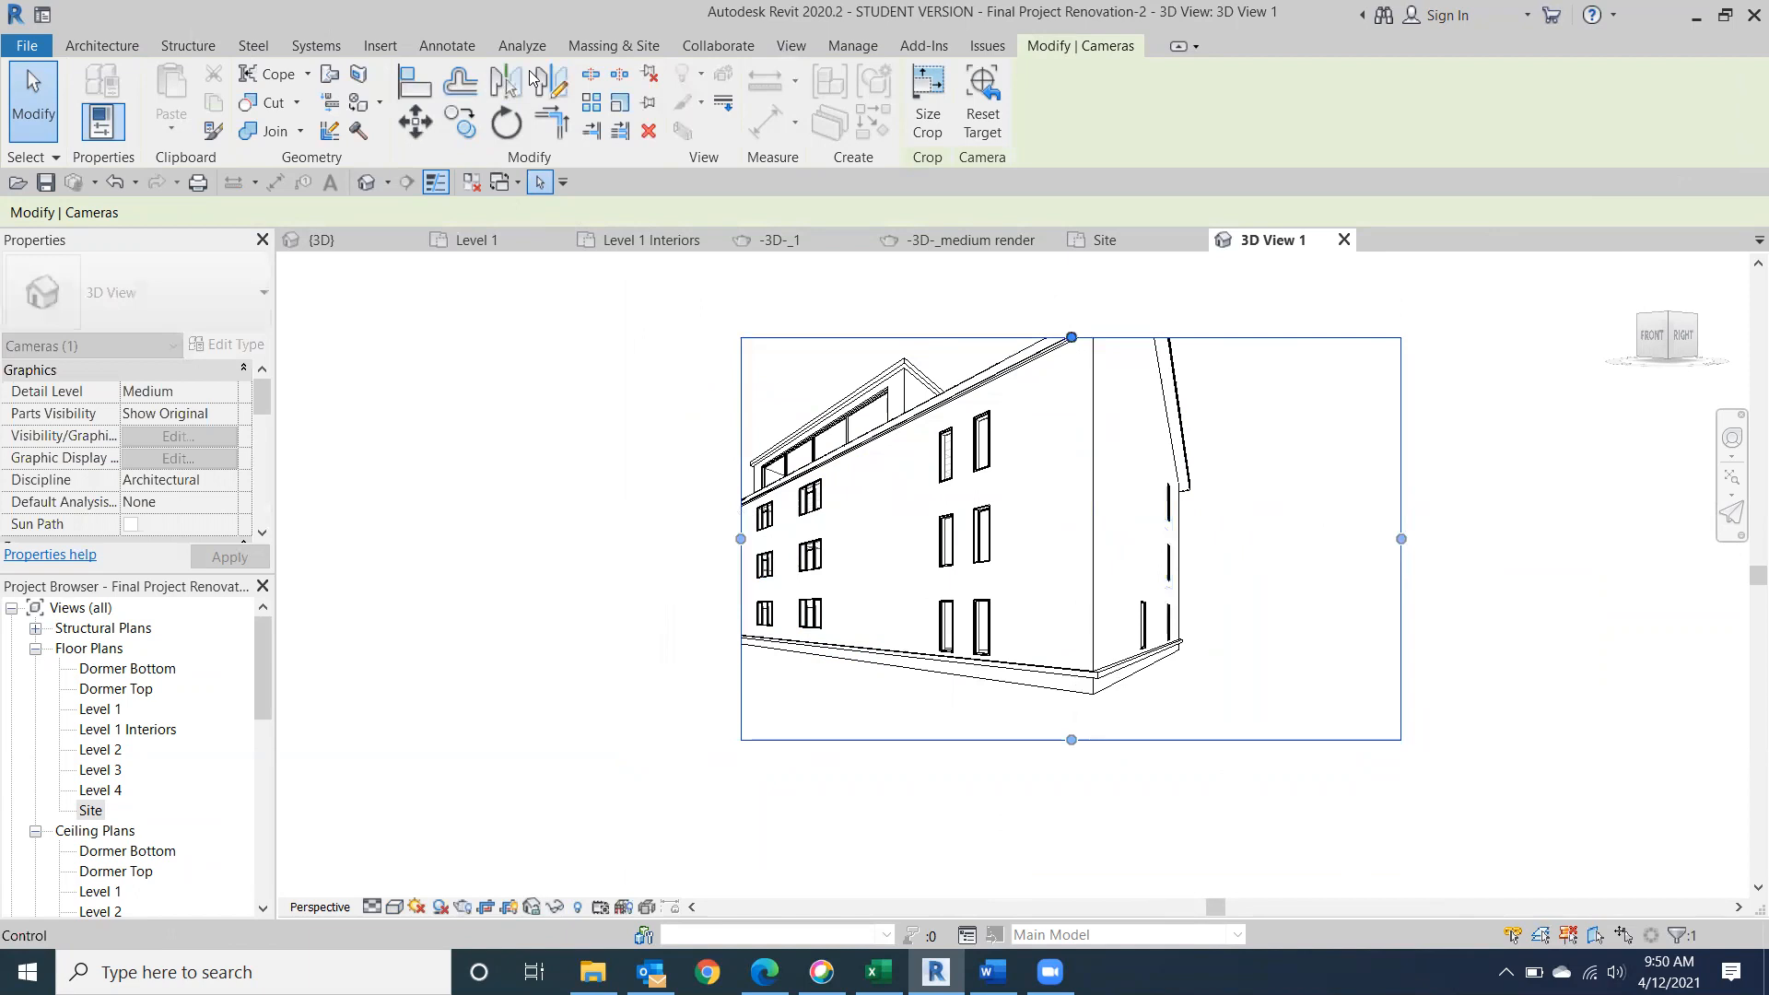
Render the camera view at Draft quality with exterior sun-only lighting and the Sky: Few Clouds background.
{"action": "key", "text": "r"}
{"action": "key", "text": "r"}
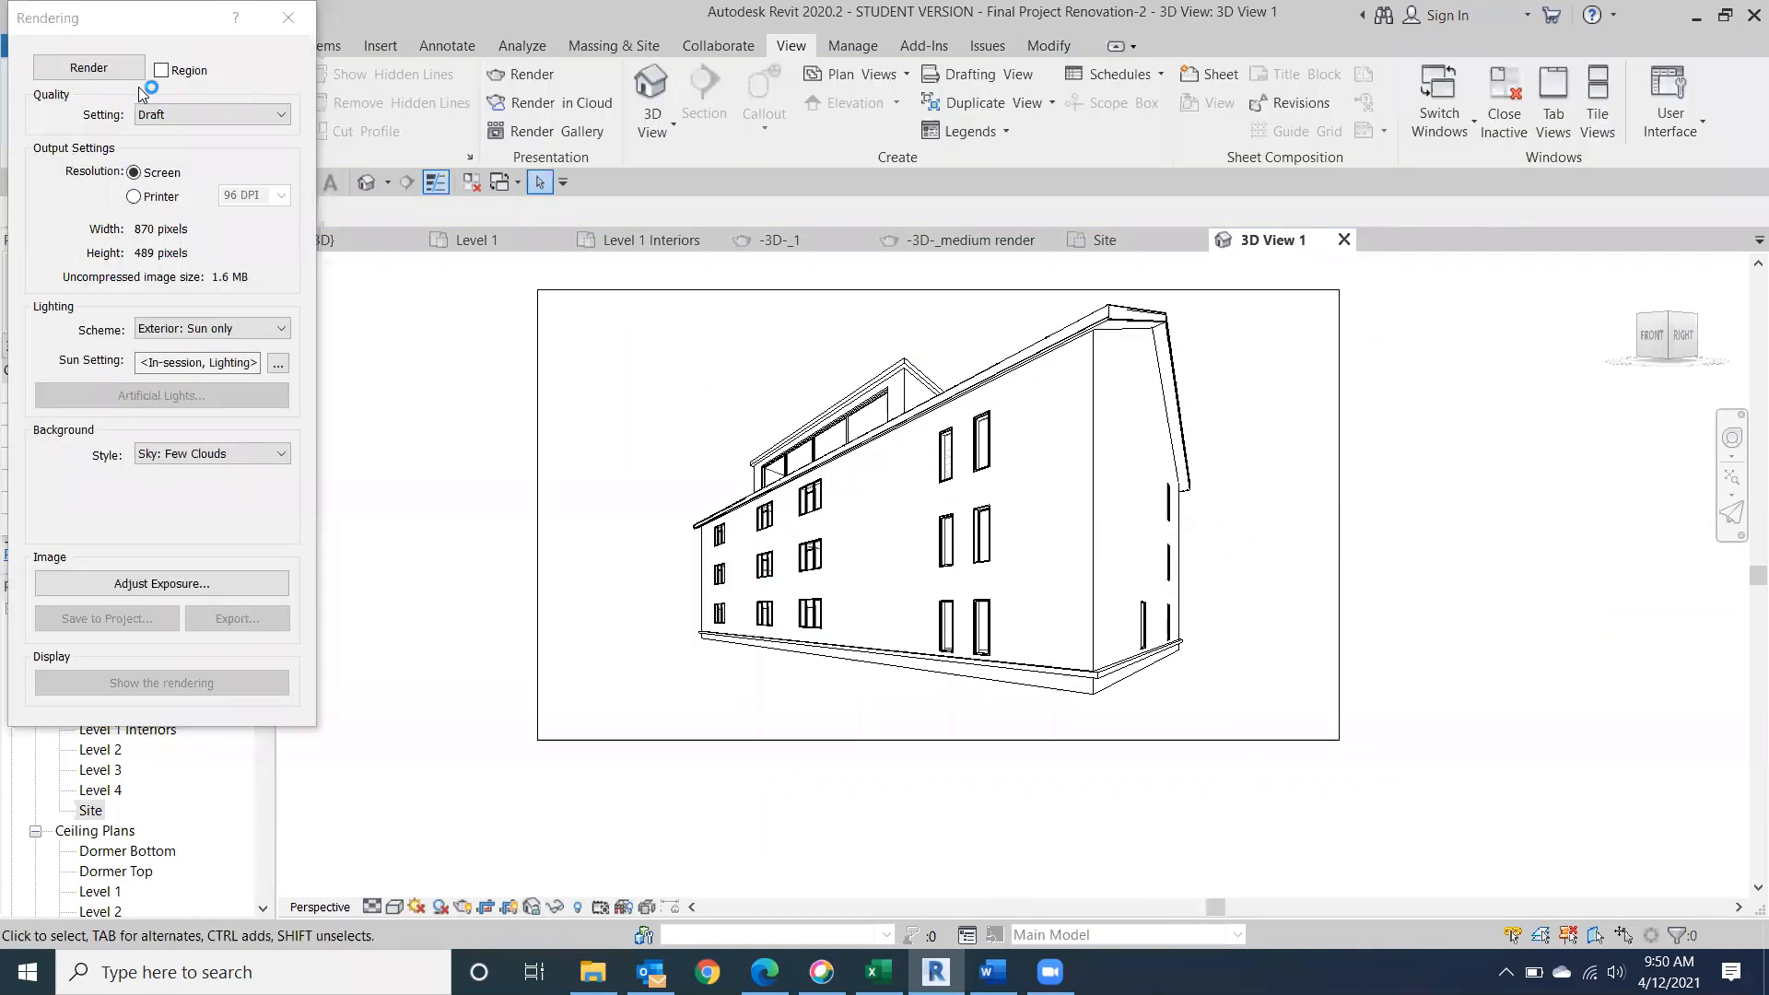
{"action": "left_click", "coordinate": [88, 67]}
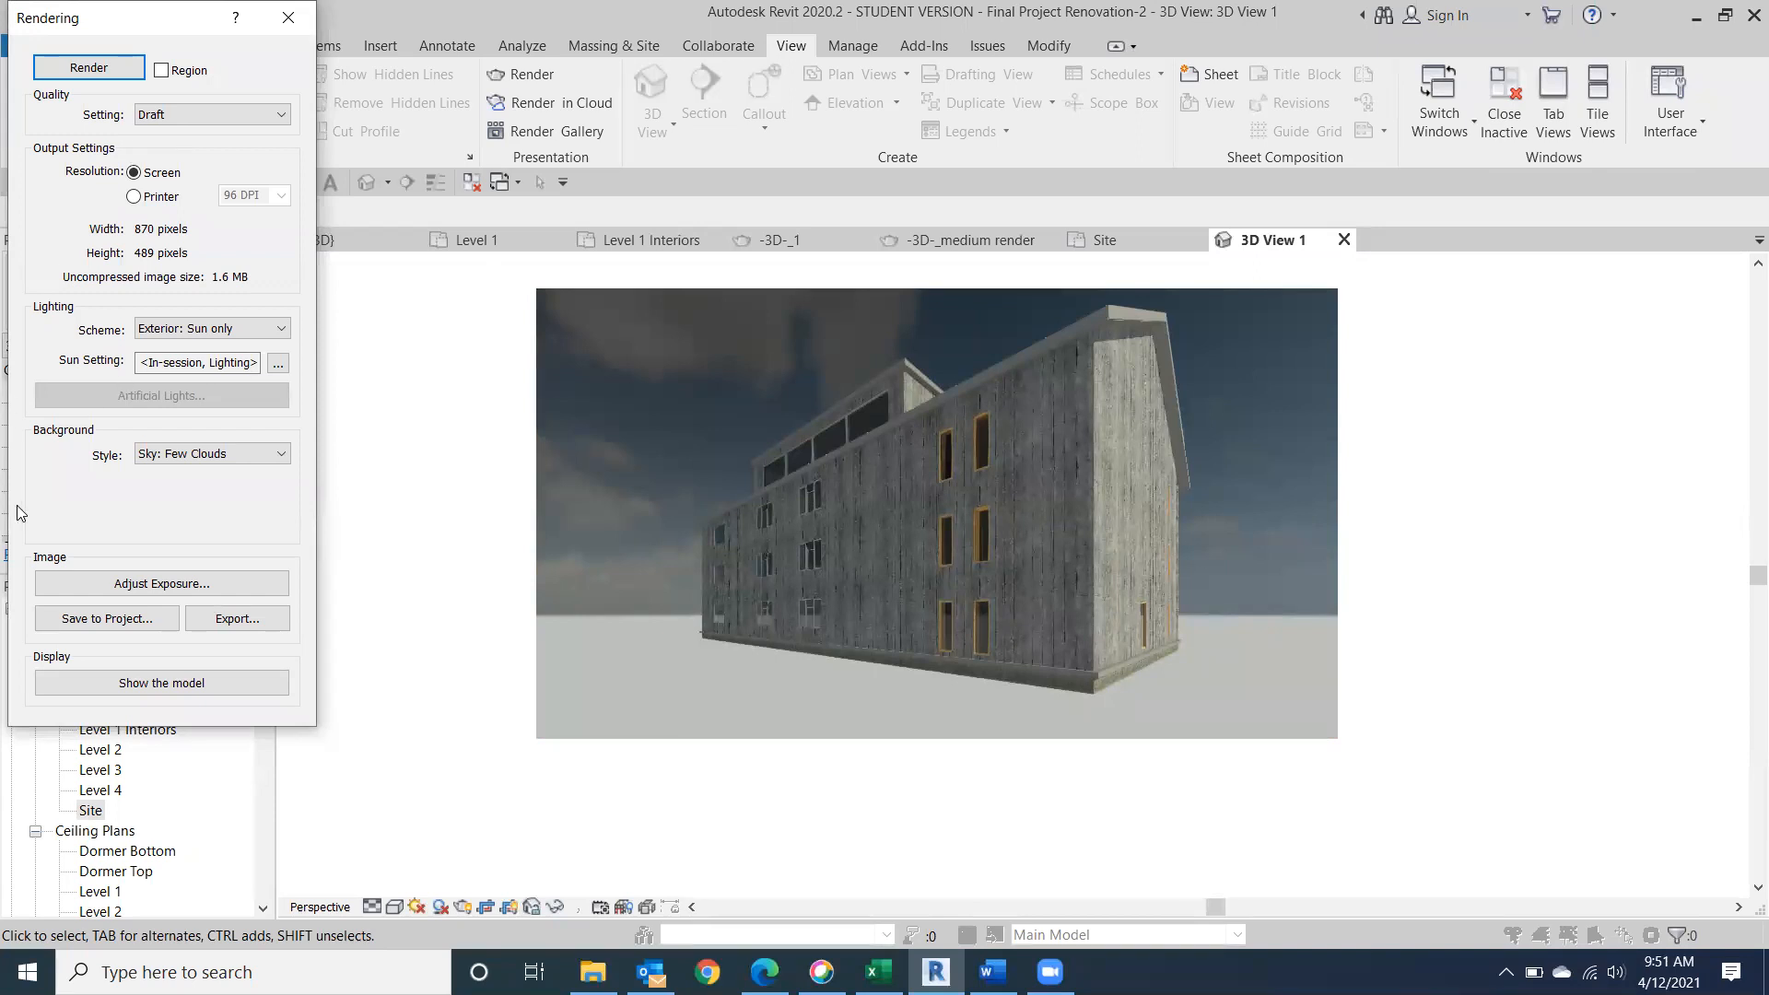
Set the rendering background to Sky: No Clouds and render the camera view again at Draft quality.
{"action": "left_click", "coordinate": [283, 454]}
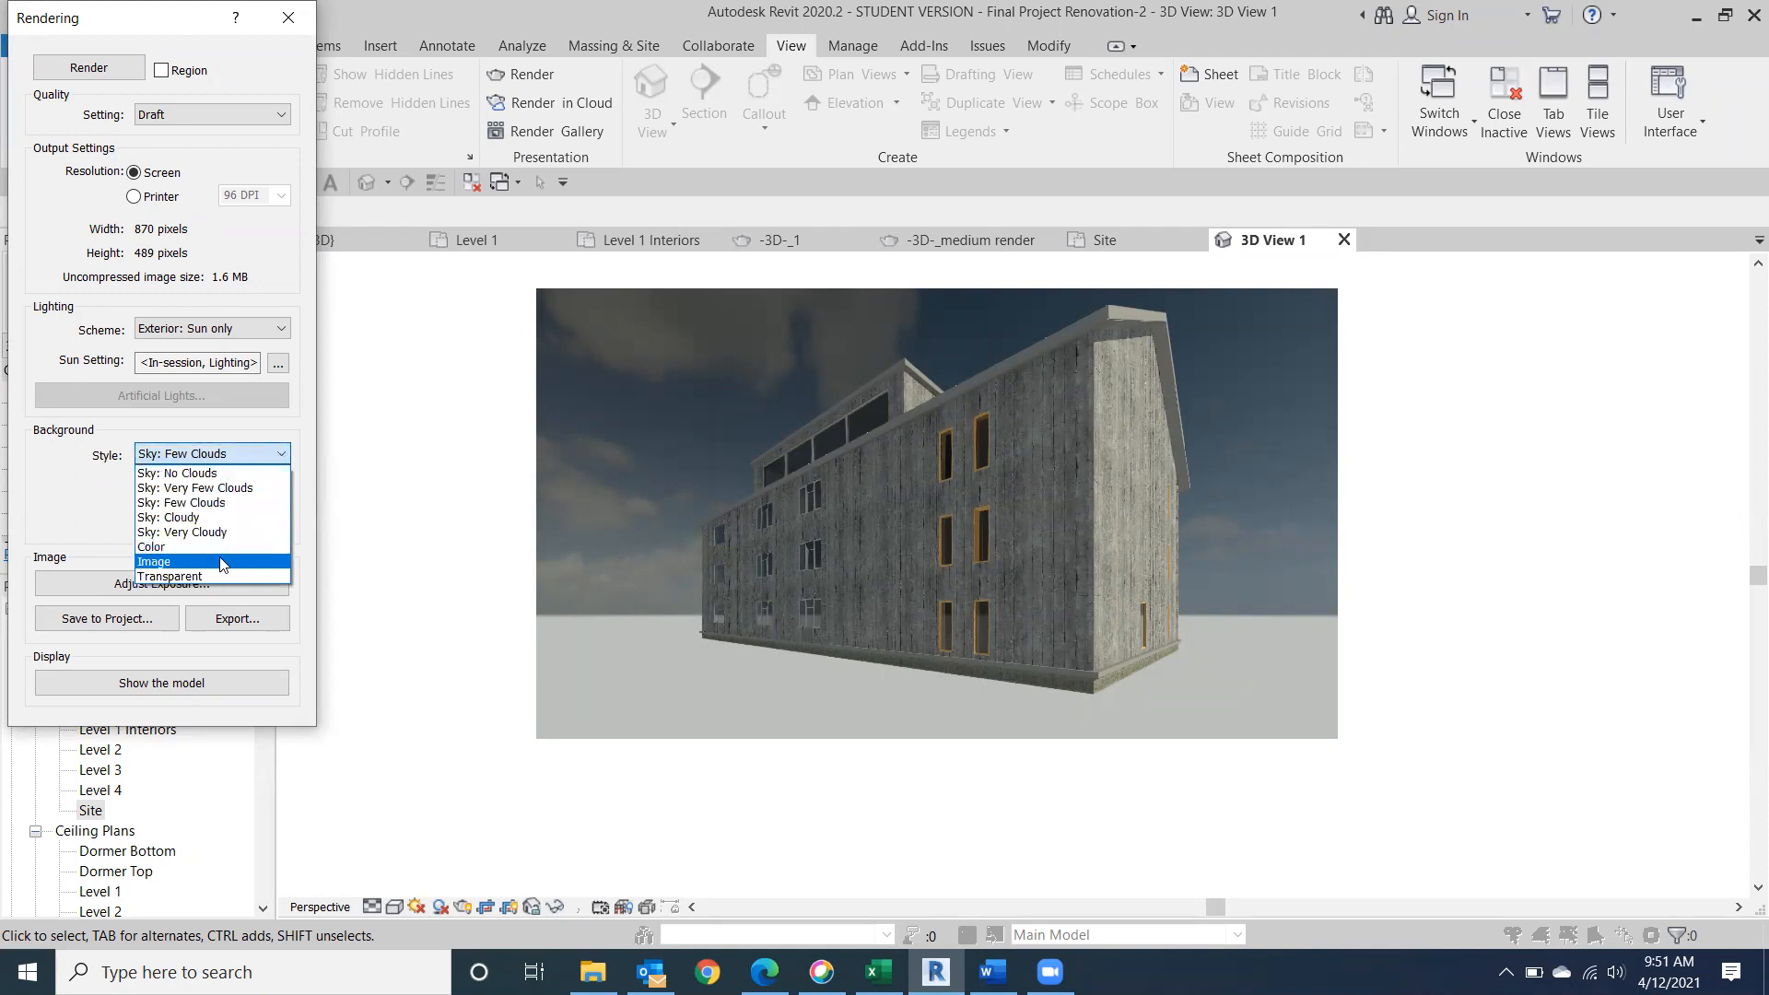
{"action": "left_click", "coordinate": [202, 474]}
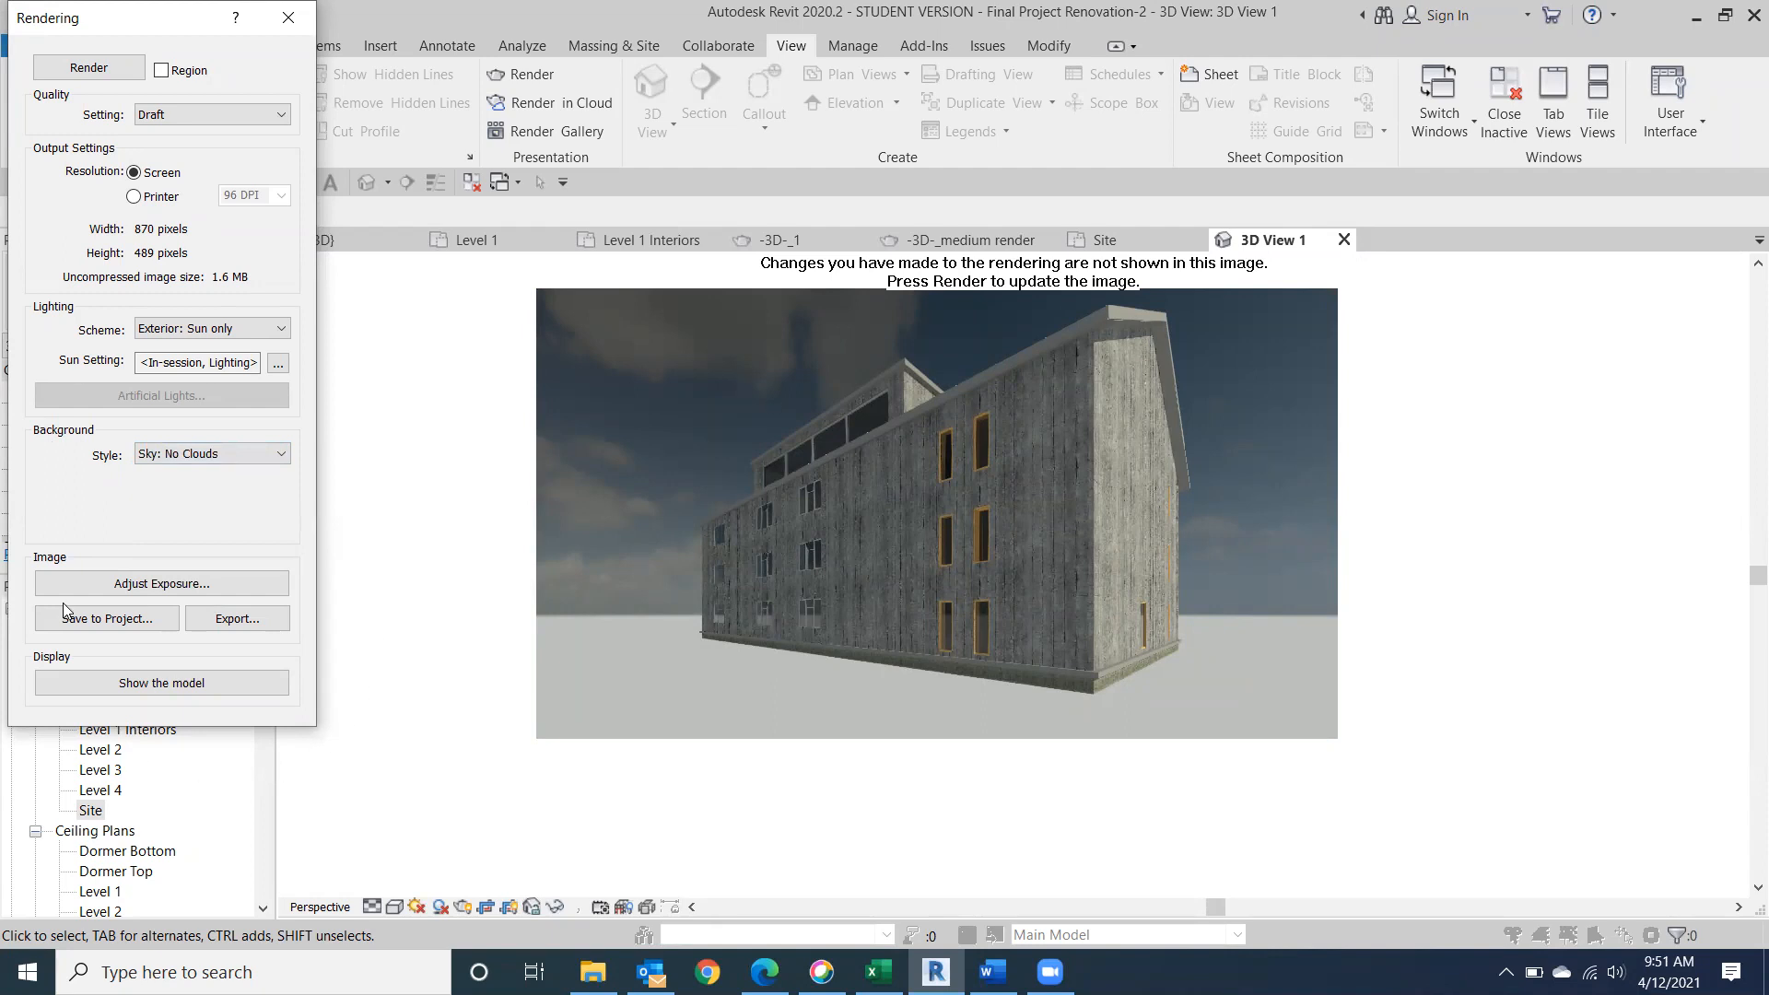
{"action": "left_click", "coordinate": [67, 65]}
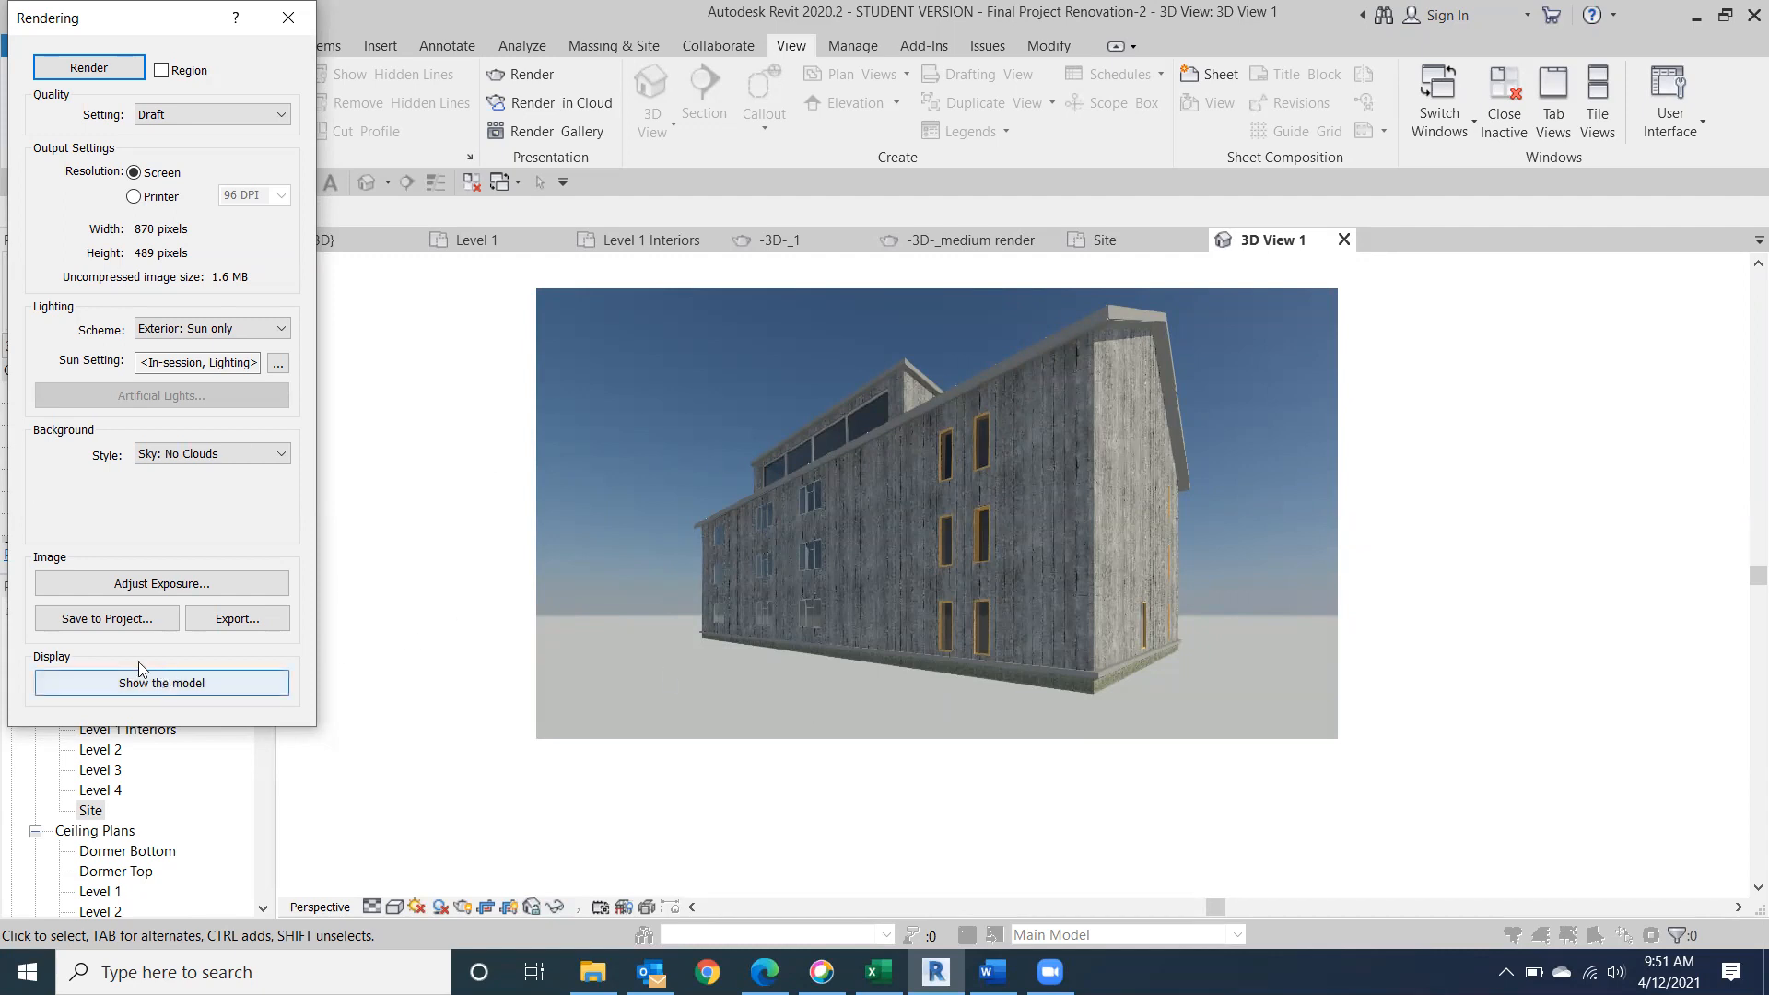
Save the cloudless rendering to the project as 3D View 1_1 and close the Rendering dialog.
{"action": "left_click", "coordinate": [109, 619]}
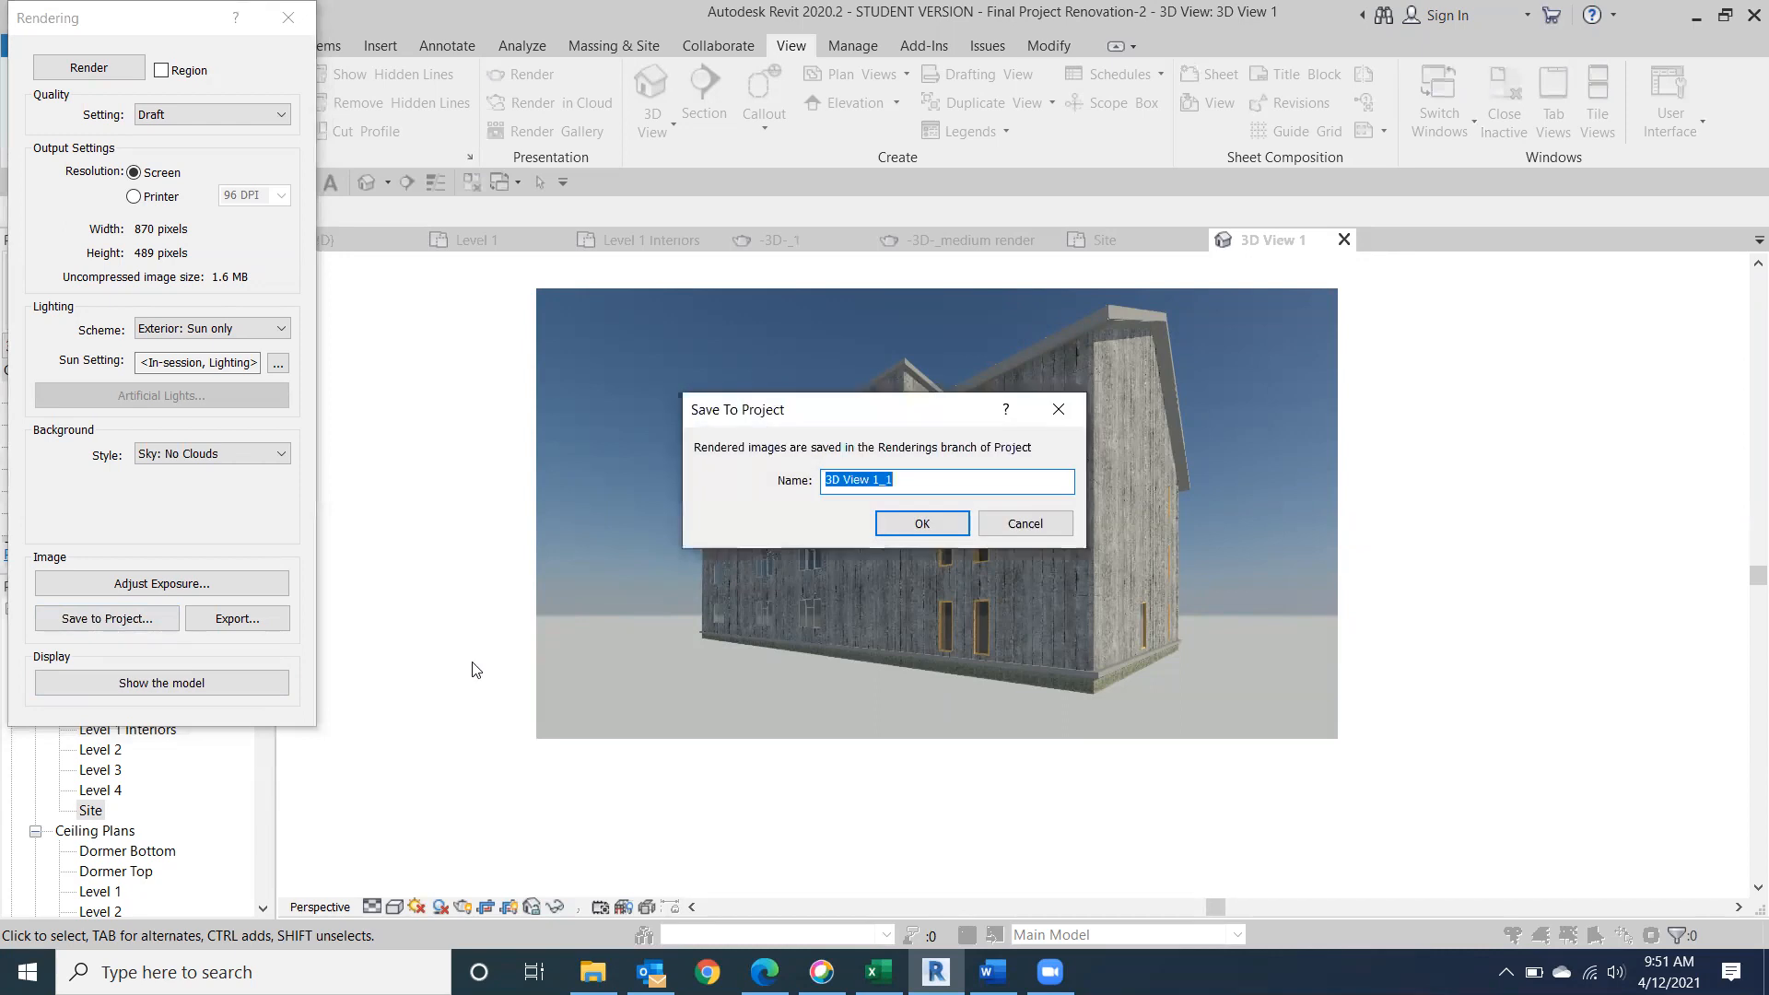
{"action": "left_click", "coordinate": [945, 517]}
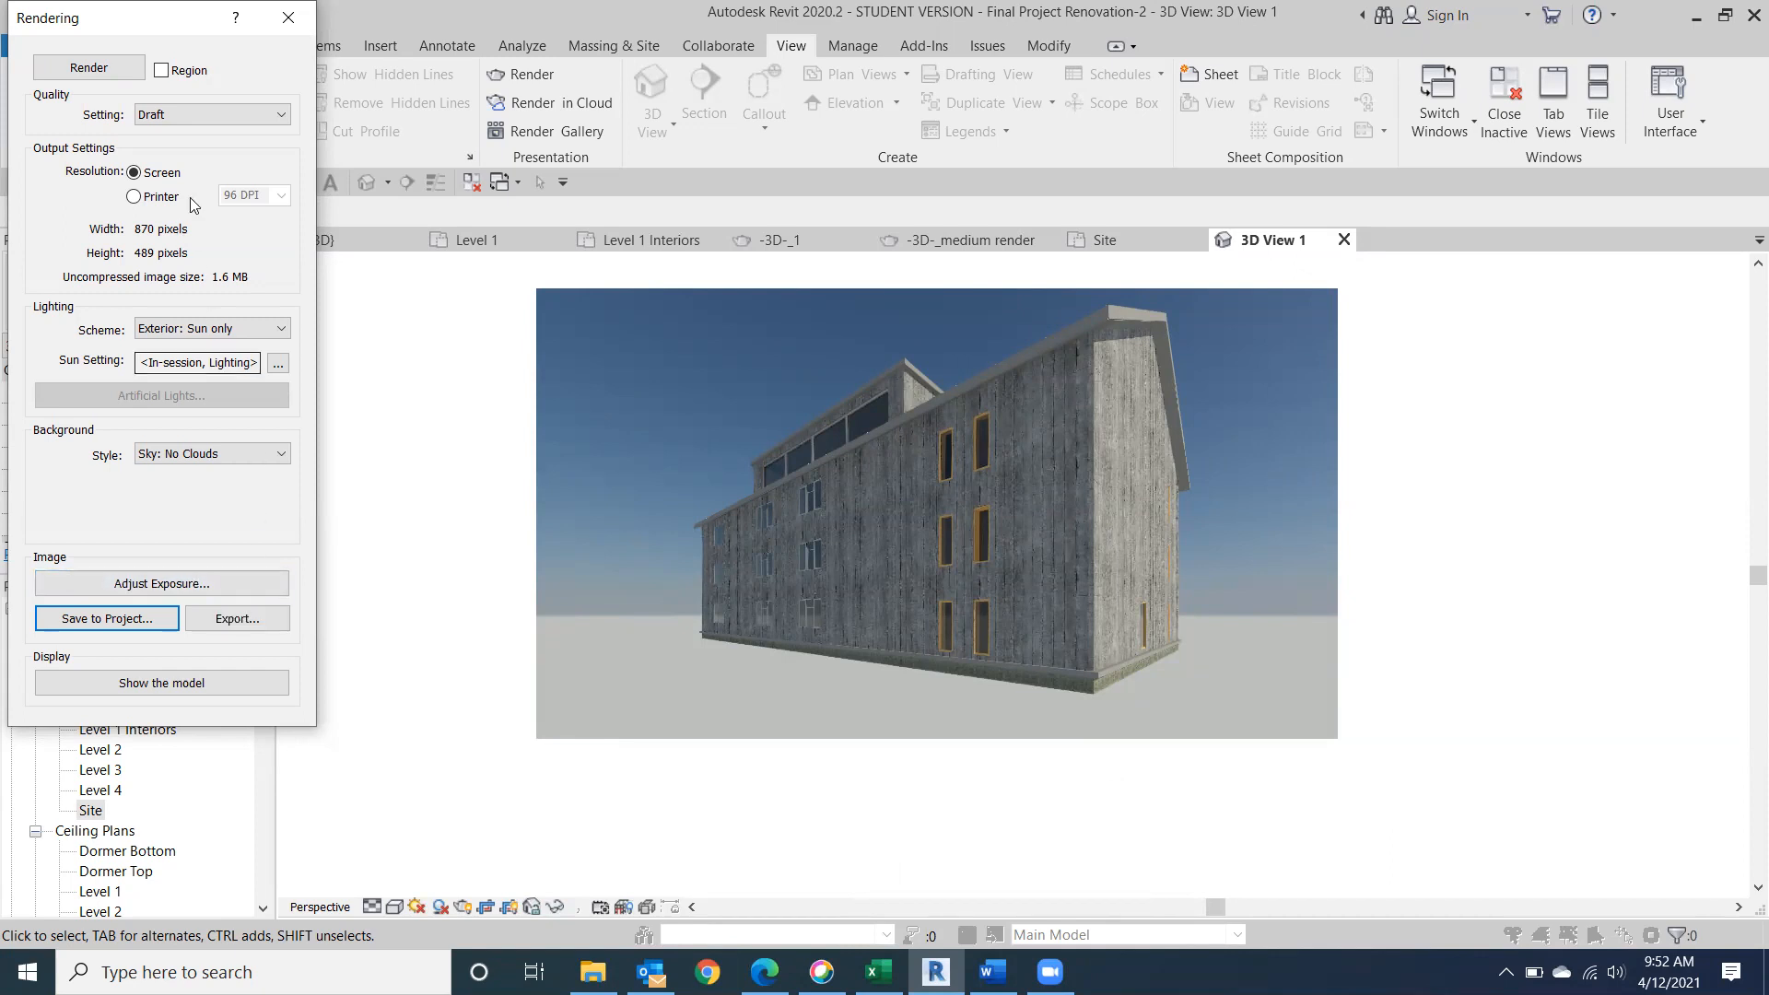
{"action": "left_click", "coordinate": [288, 17]}
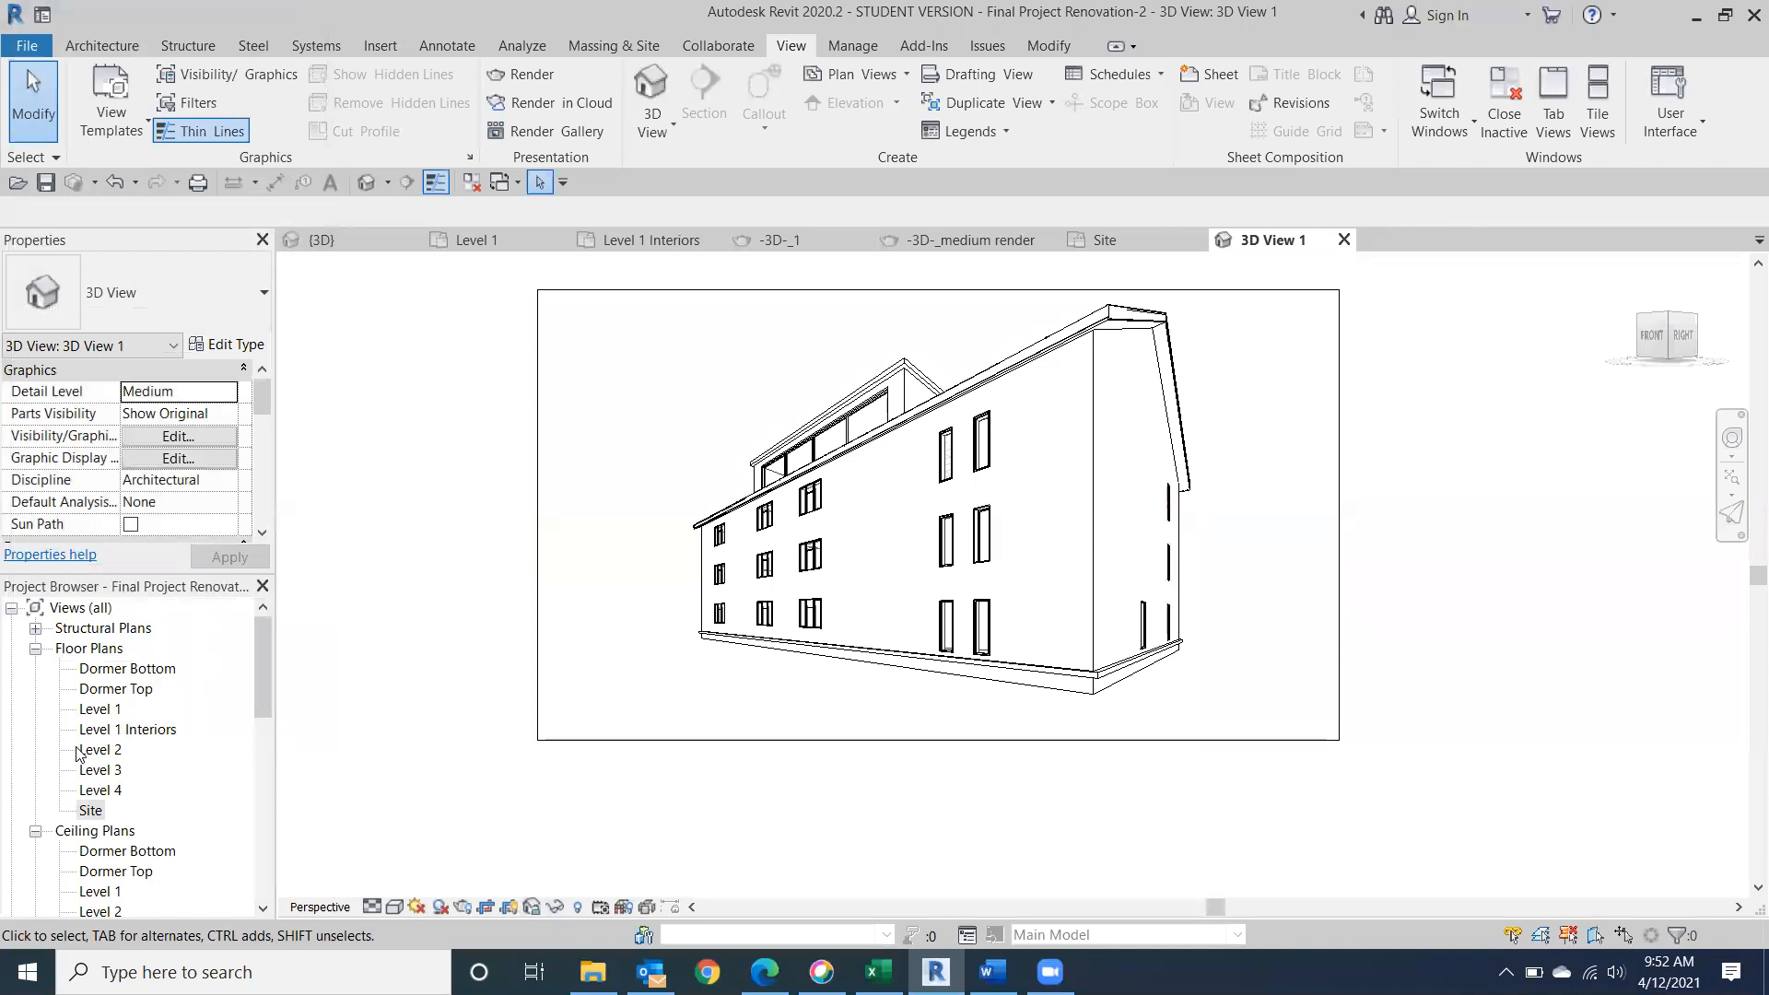
{"action": "double_click", "coordinate": [92, 810]}
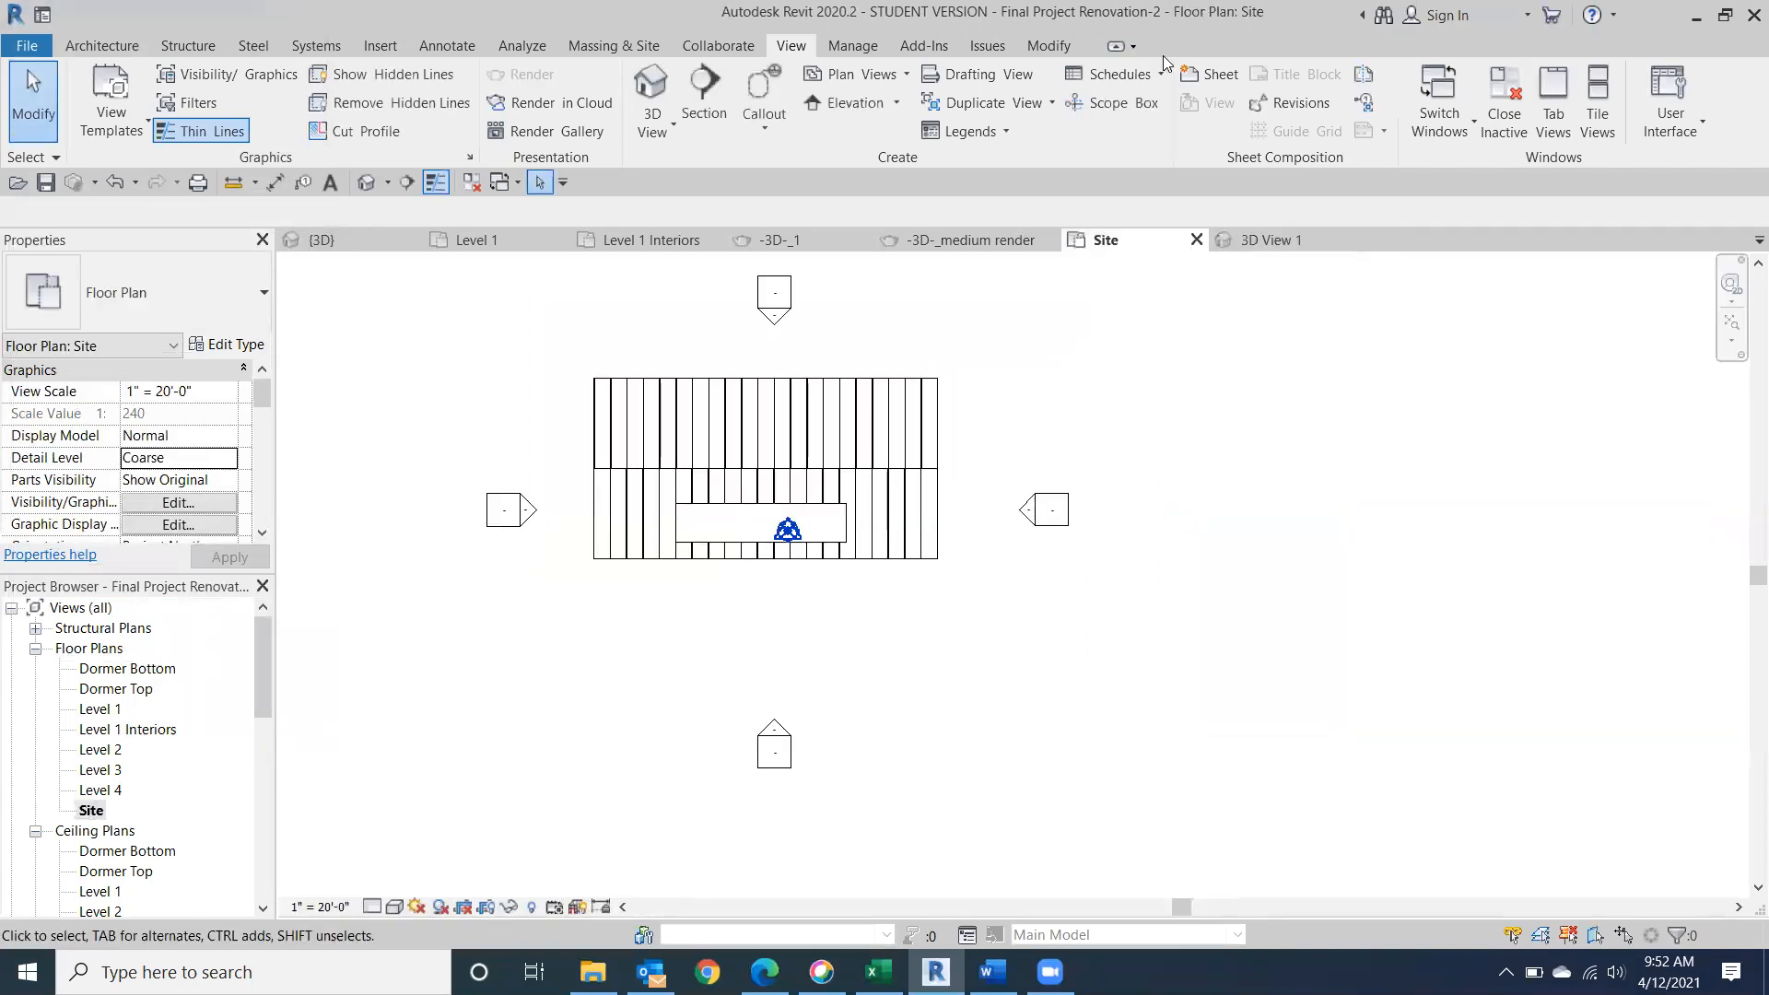
{"action": "middle_click_drag", "start_coordinate": [598, 663], "coordinate": [633, 760]}
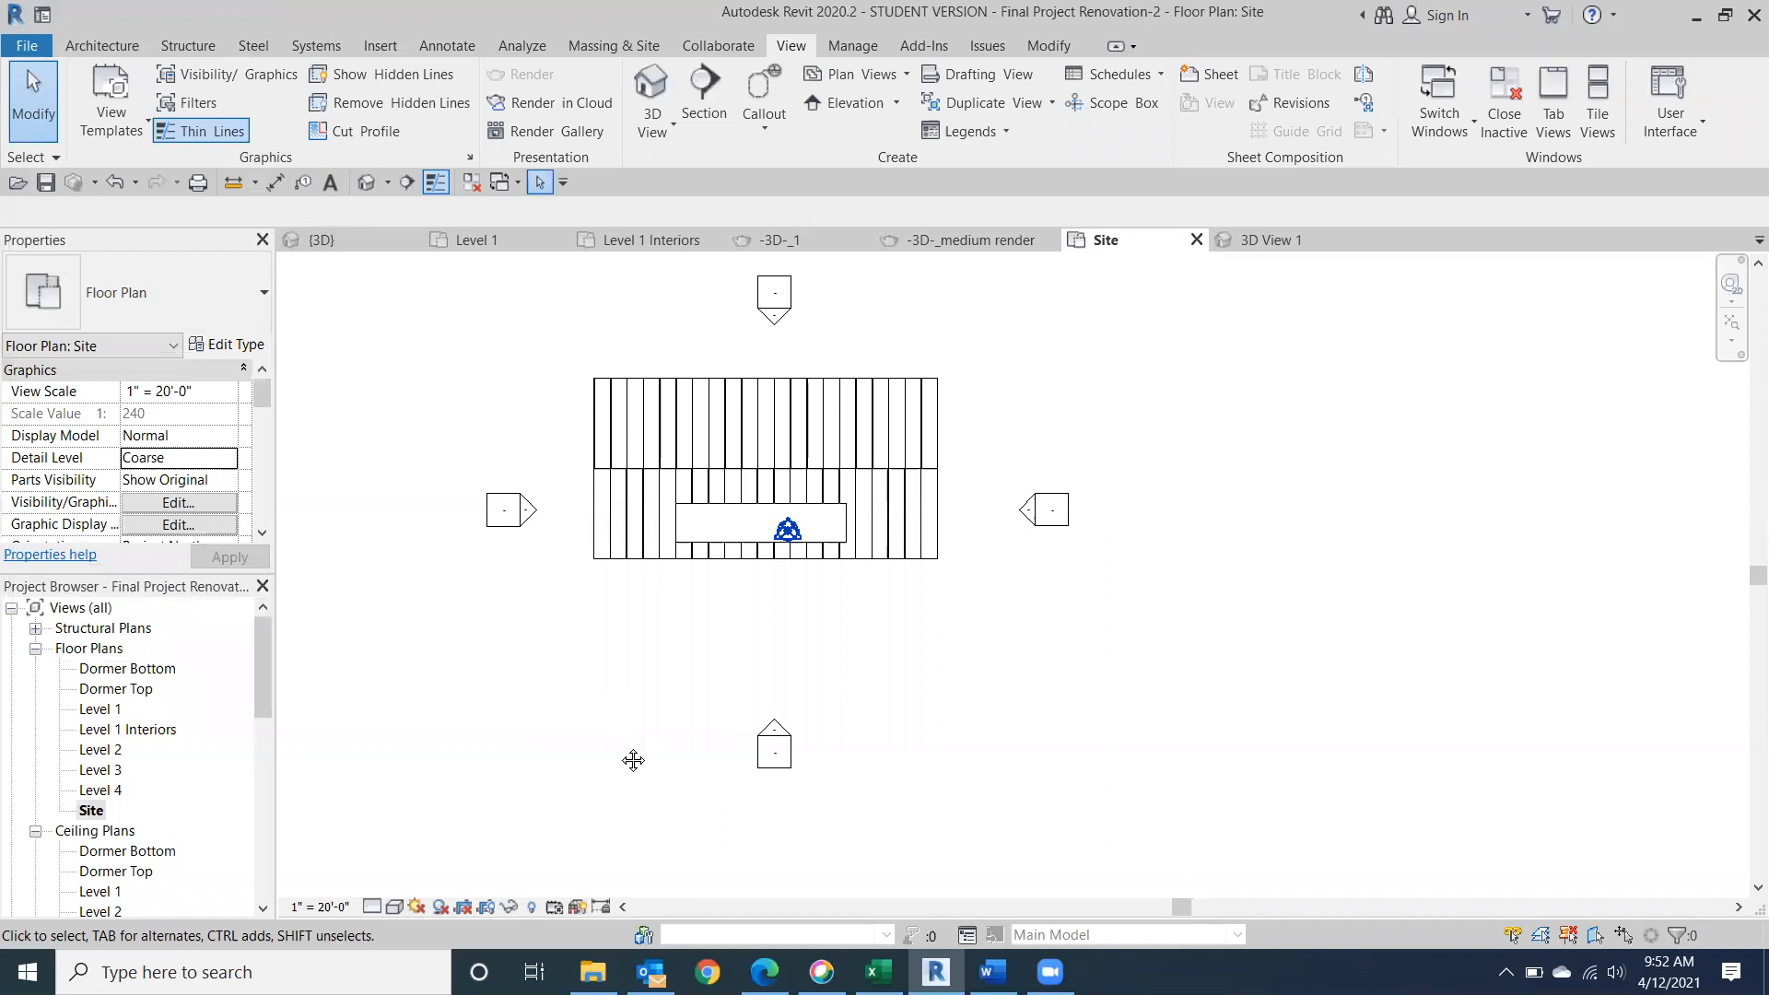
{"action": "left_click", "coordinate": [652, 129]}
{"action": "left_click", "coordinate": [657, 213]}
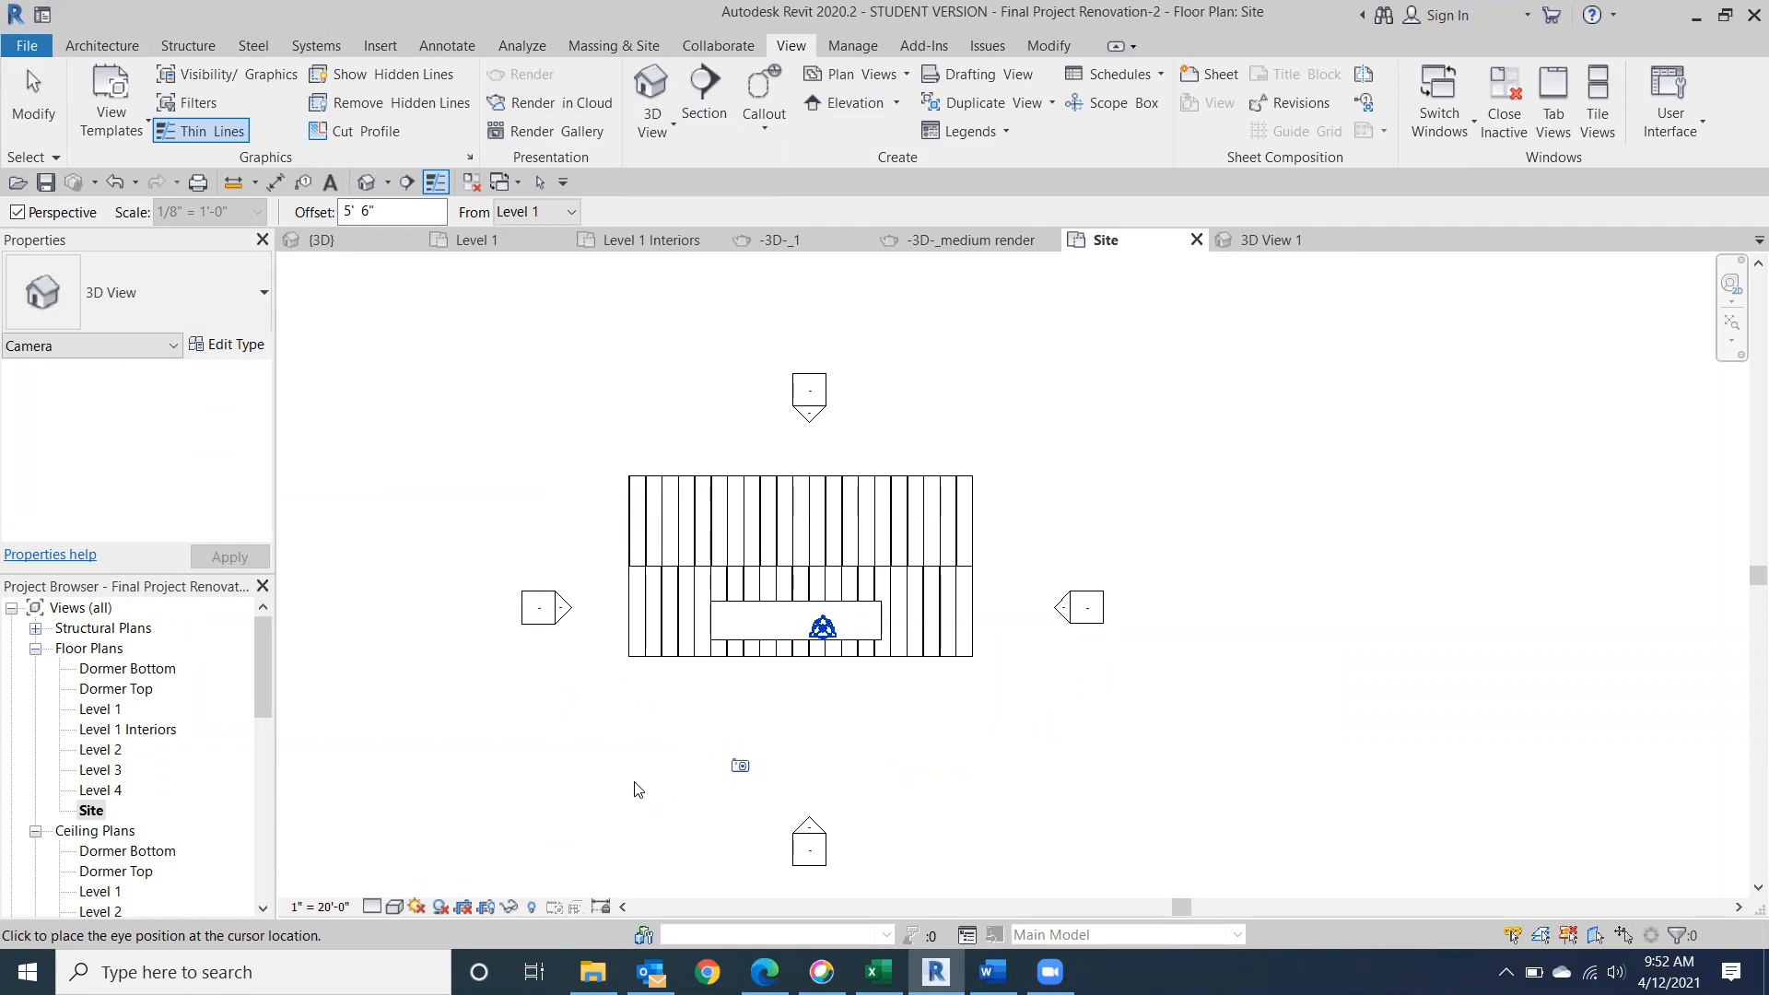
{"action": "key", "text": "Escape"}
Check the Level 1 and Level 3 floor plans against the default 3D view, ending on the Level 3 plan.
{"action": "double_click", "coordinate": [99, 710]}
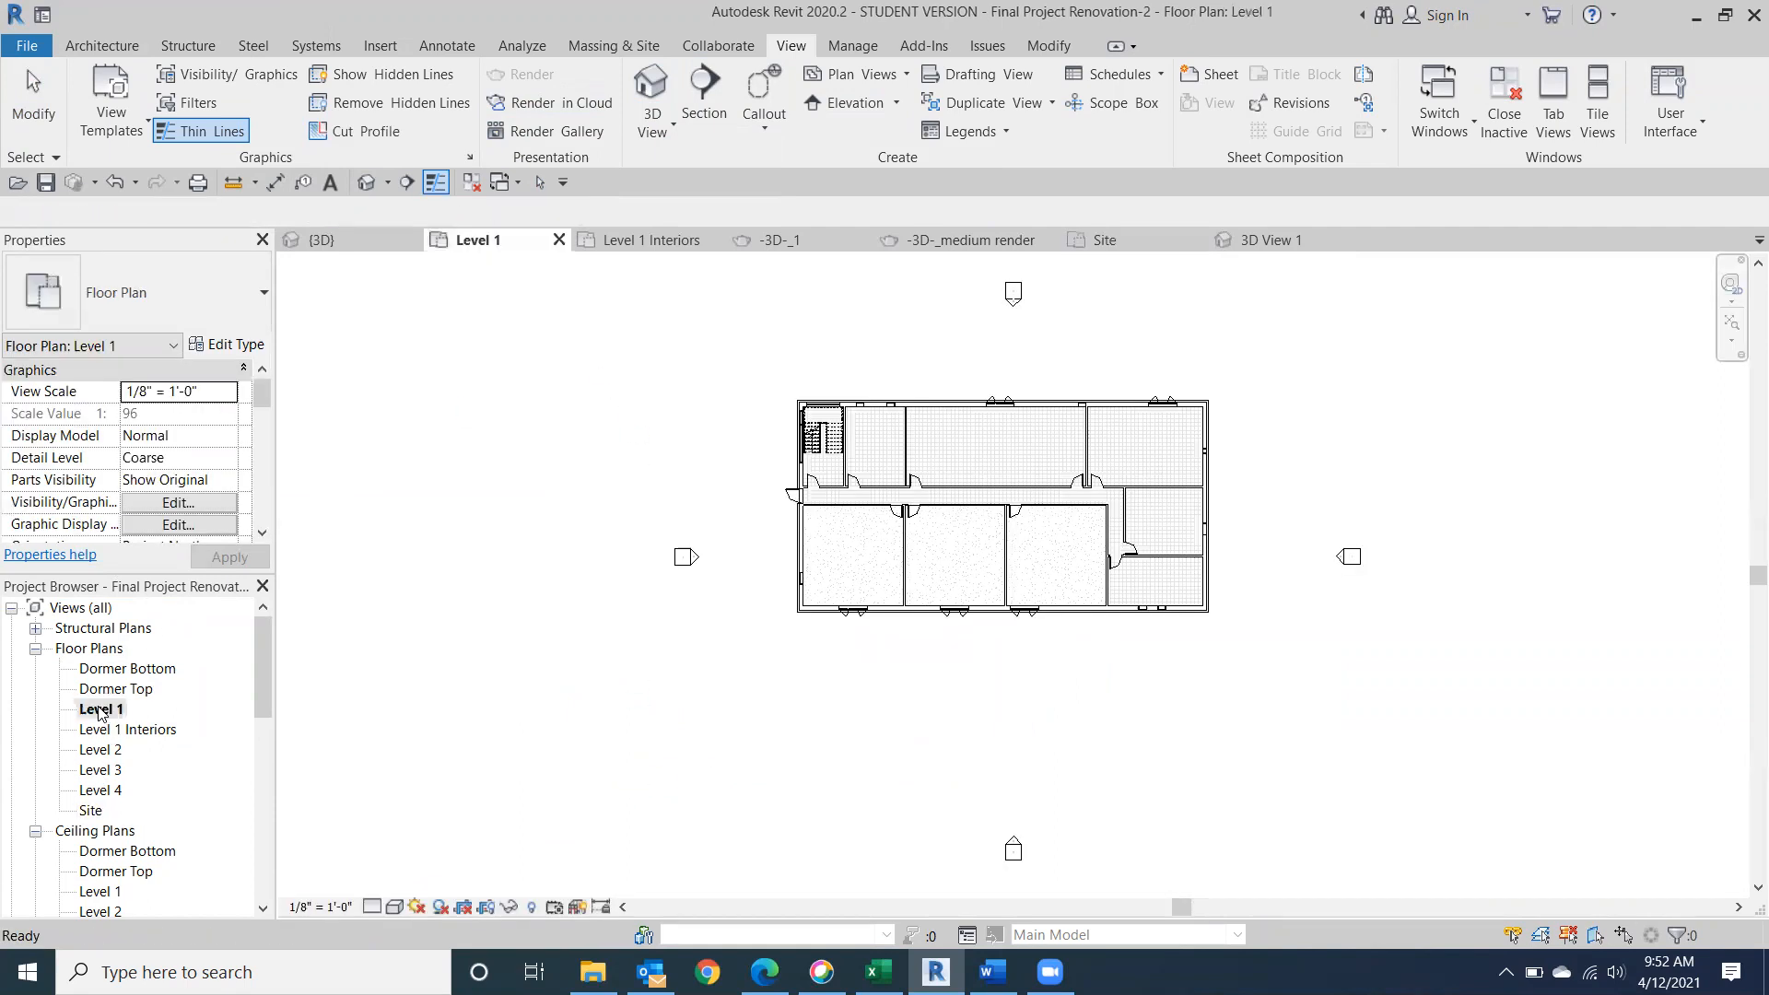
{"action": "left_click", "coordinate": [107, 771]}
{"action": "double_click", "coordinate": [106, 770]}
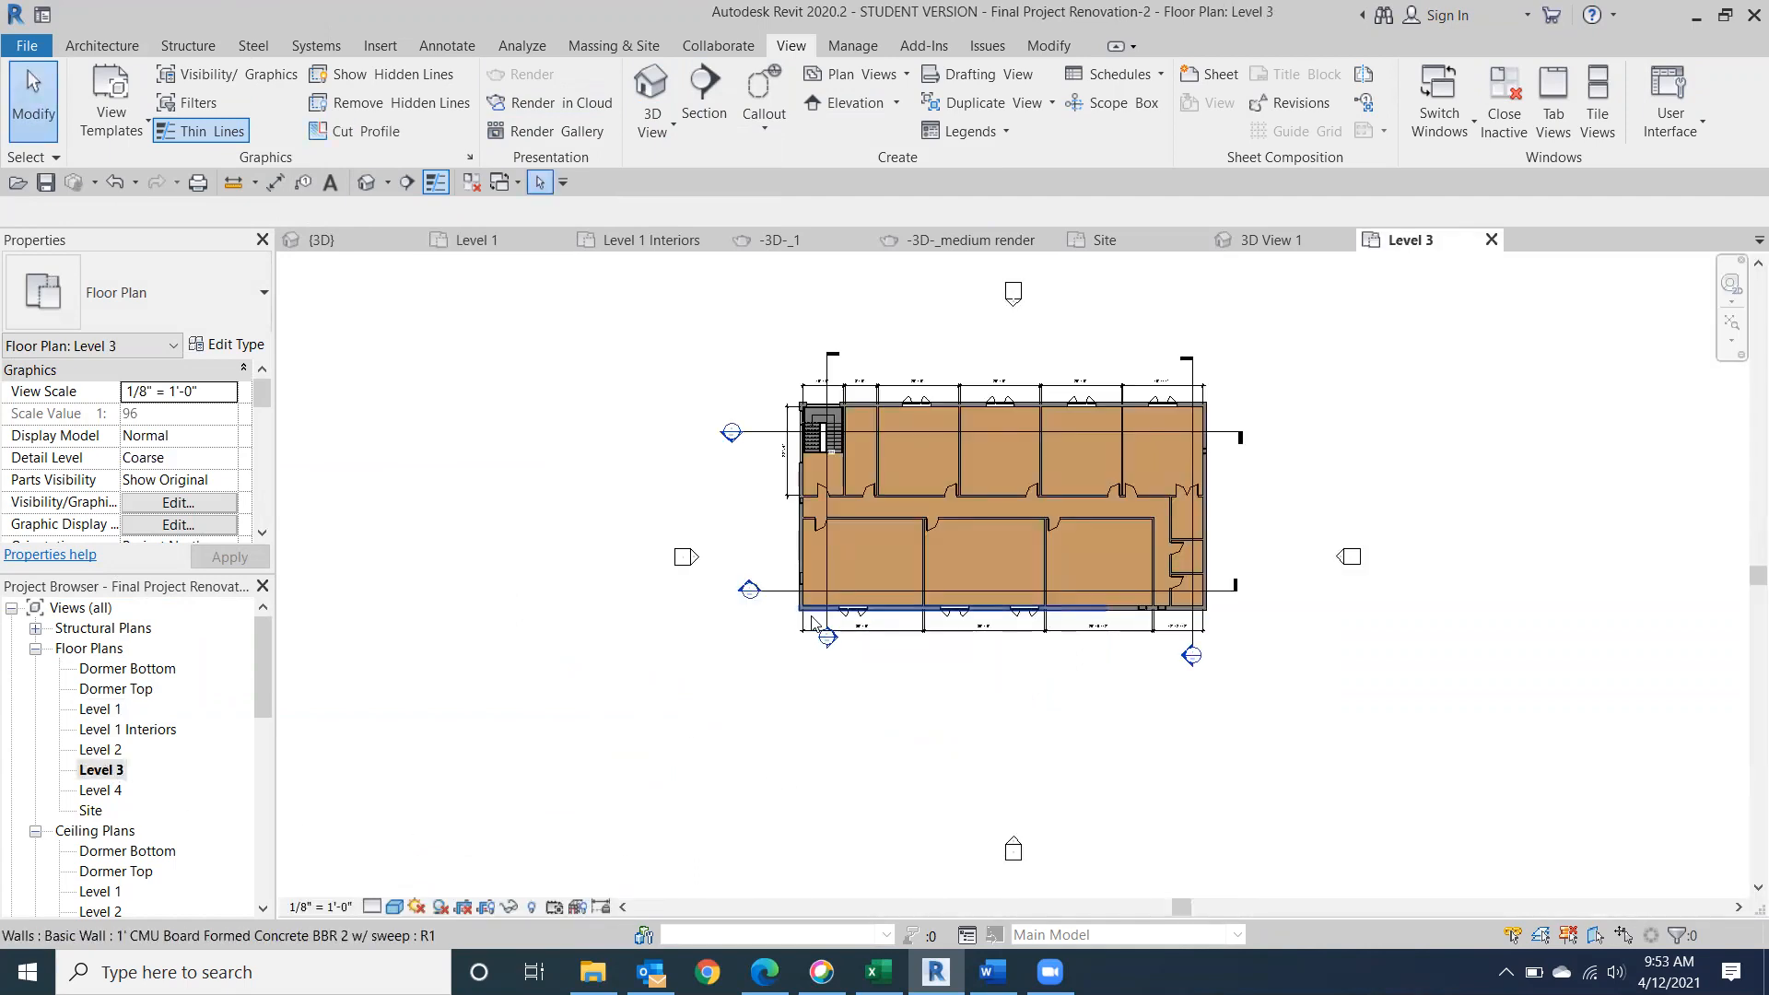
{"action": "left_click", "coordinate": [635, 88]}
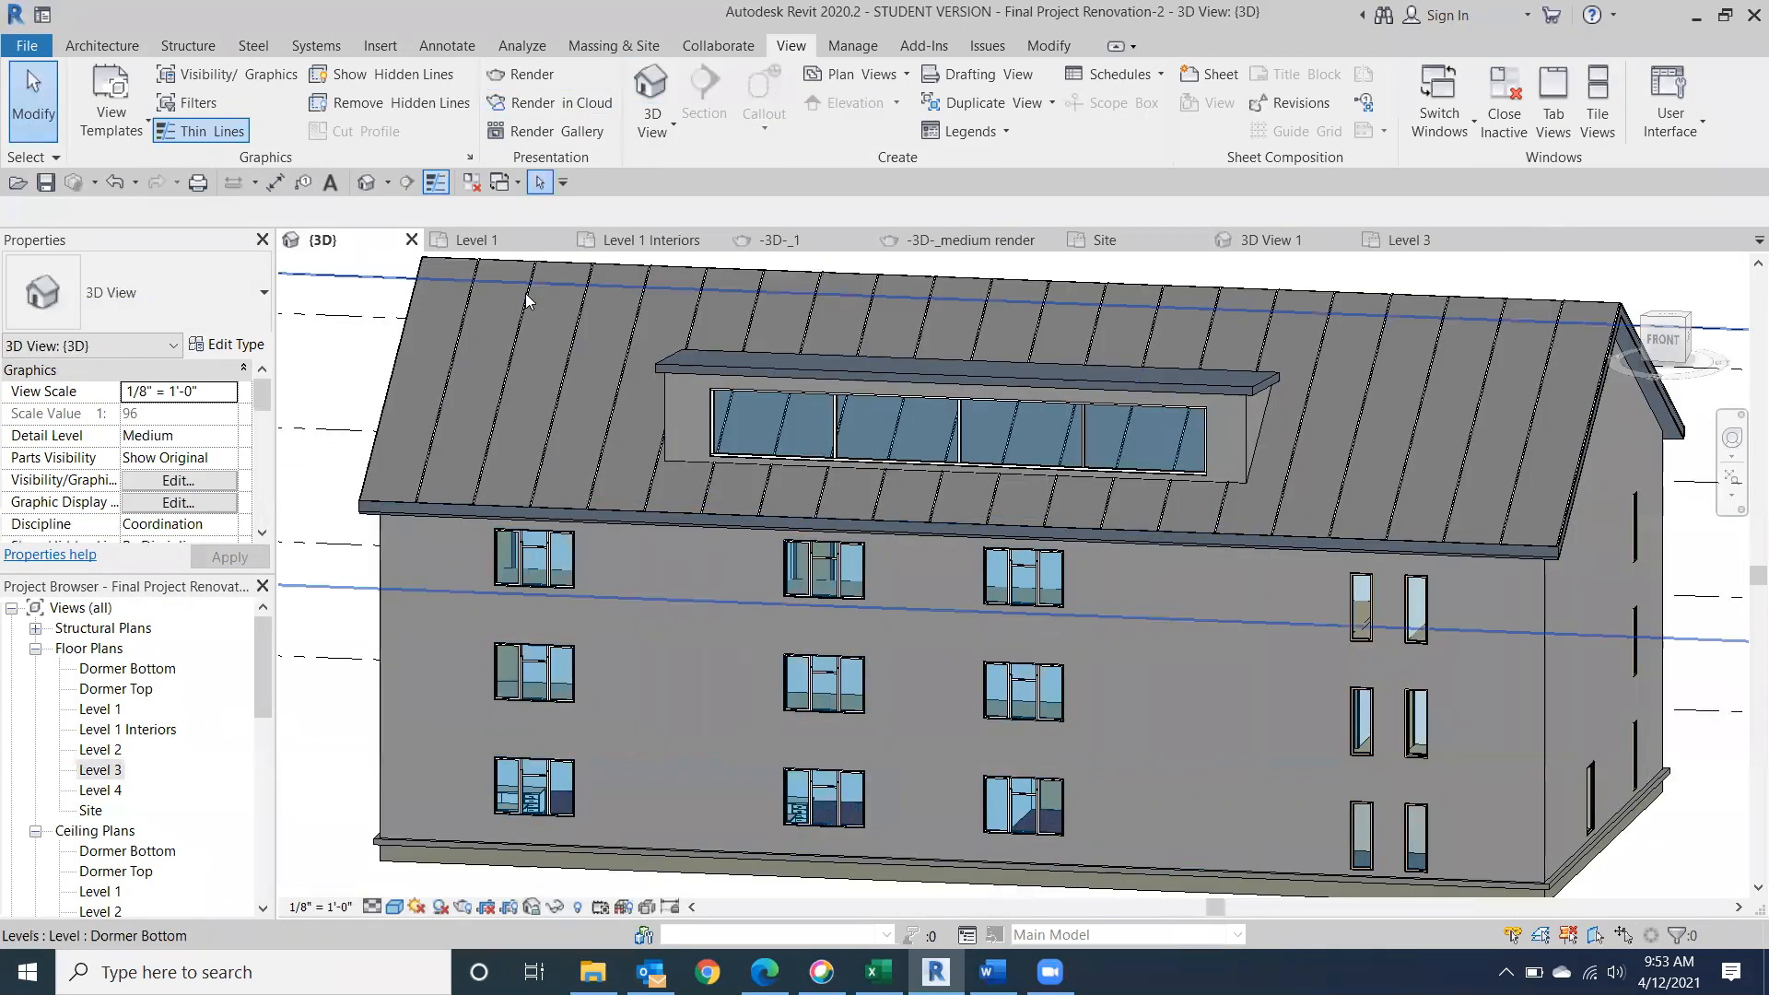
{"action": "double_click", "coordinate": [99, 770]}
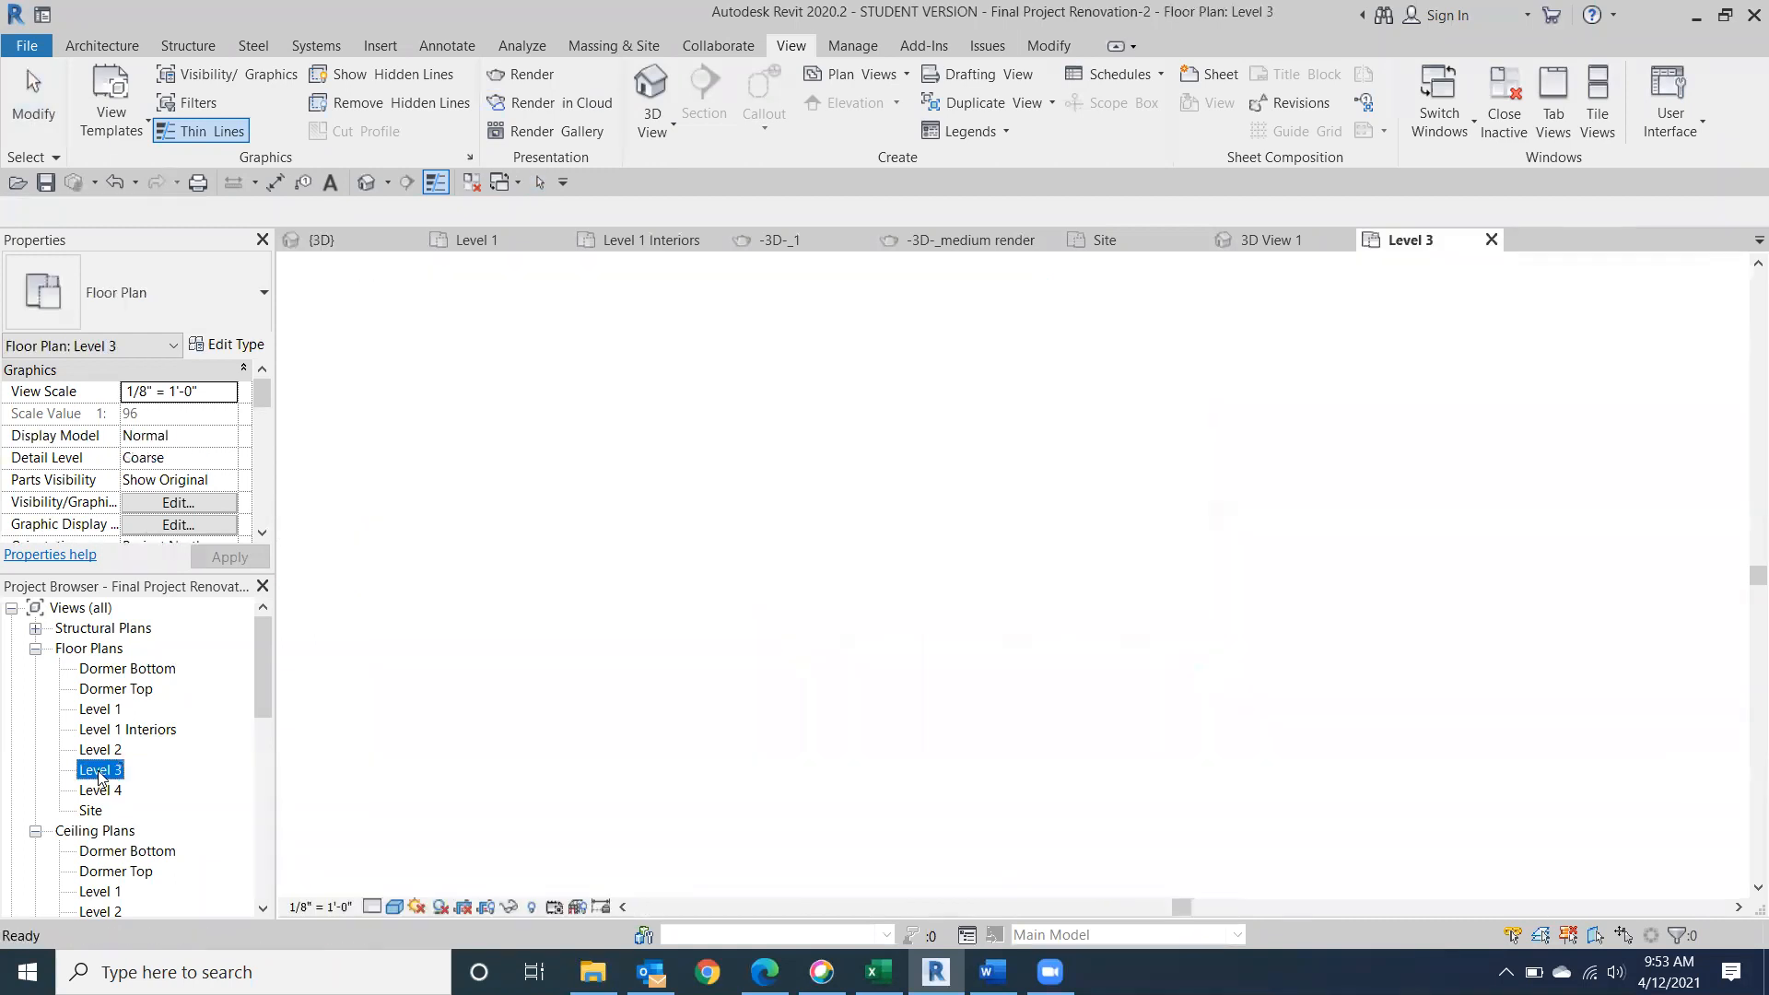
Place a camera in the Level 3 plan, with the eye outside the building's lower-left corner and the target beyond its upper wall.
{"action": "left_click", "coordinate": [651, 134]}
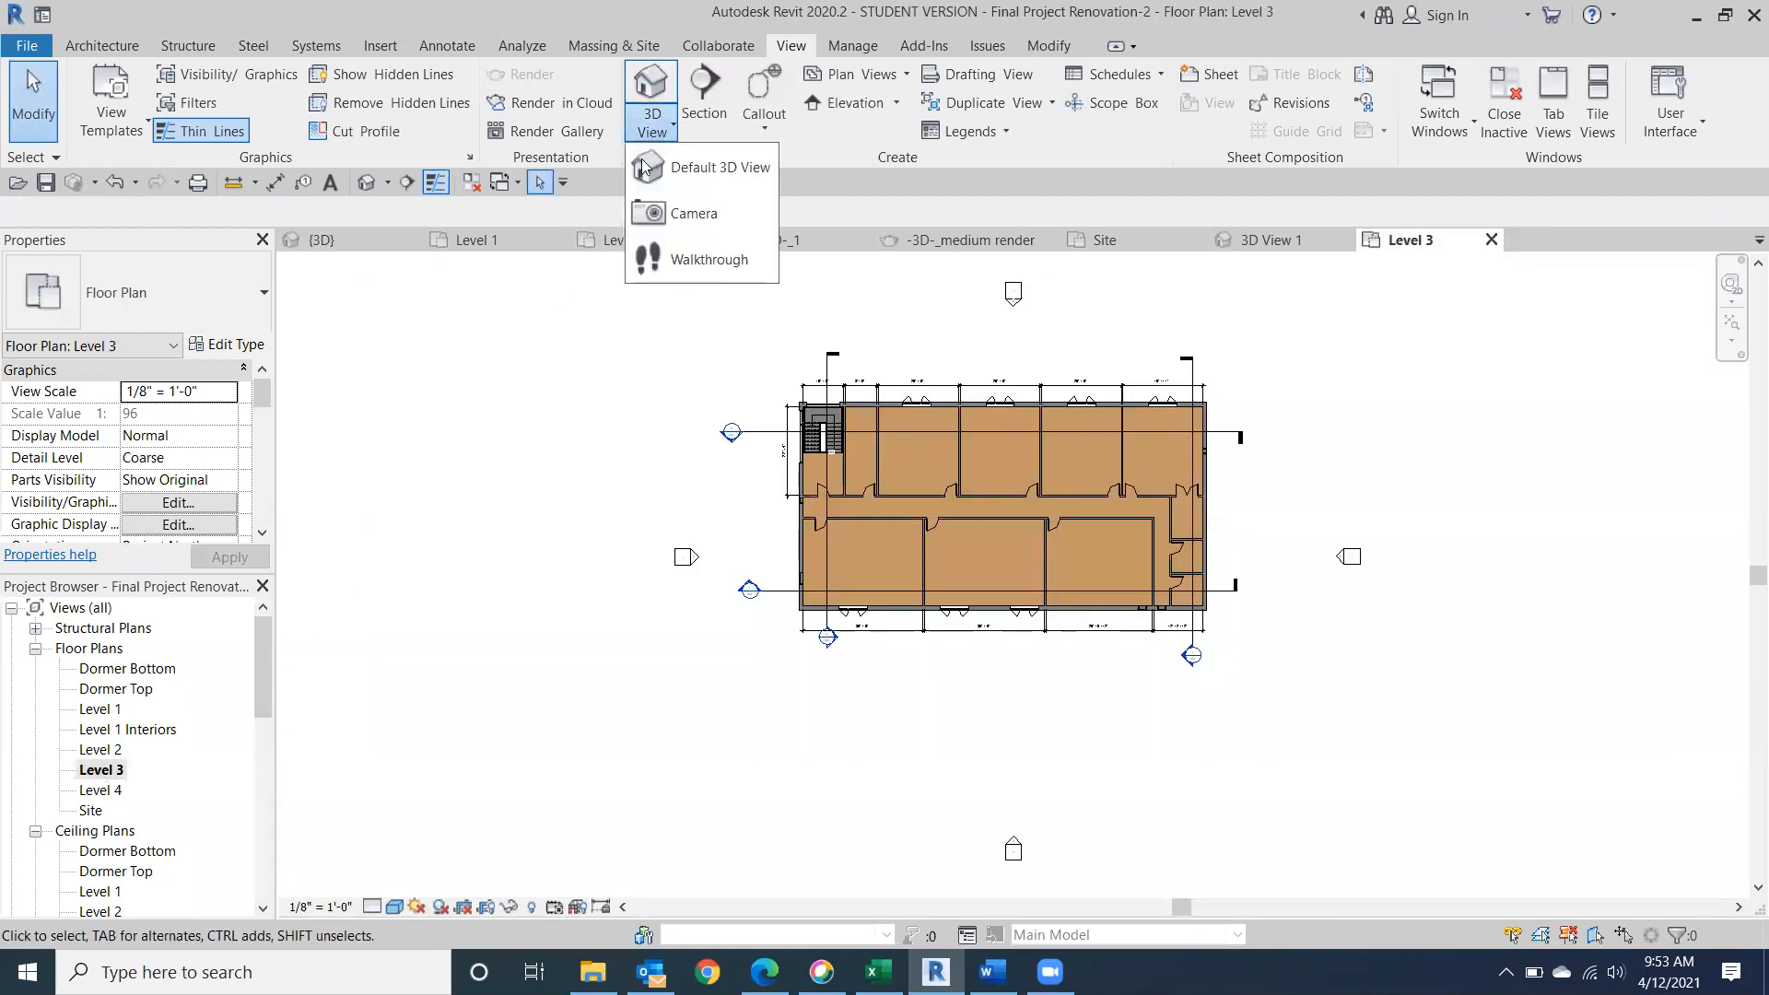
{"action": "left_click", "coordinate": [670, 210]}
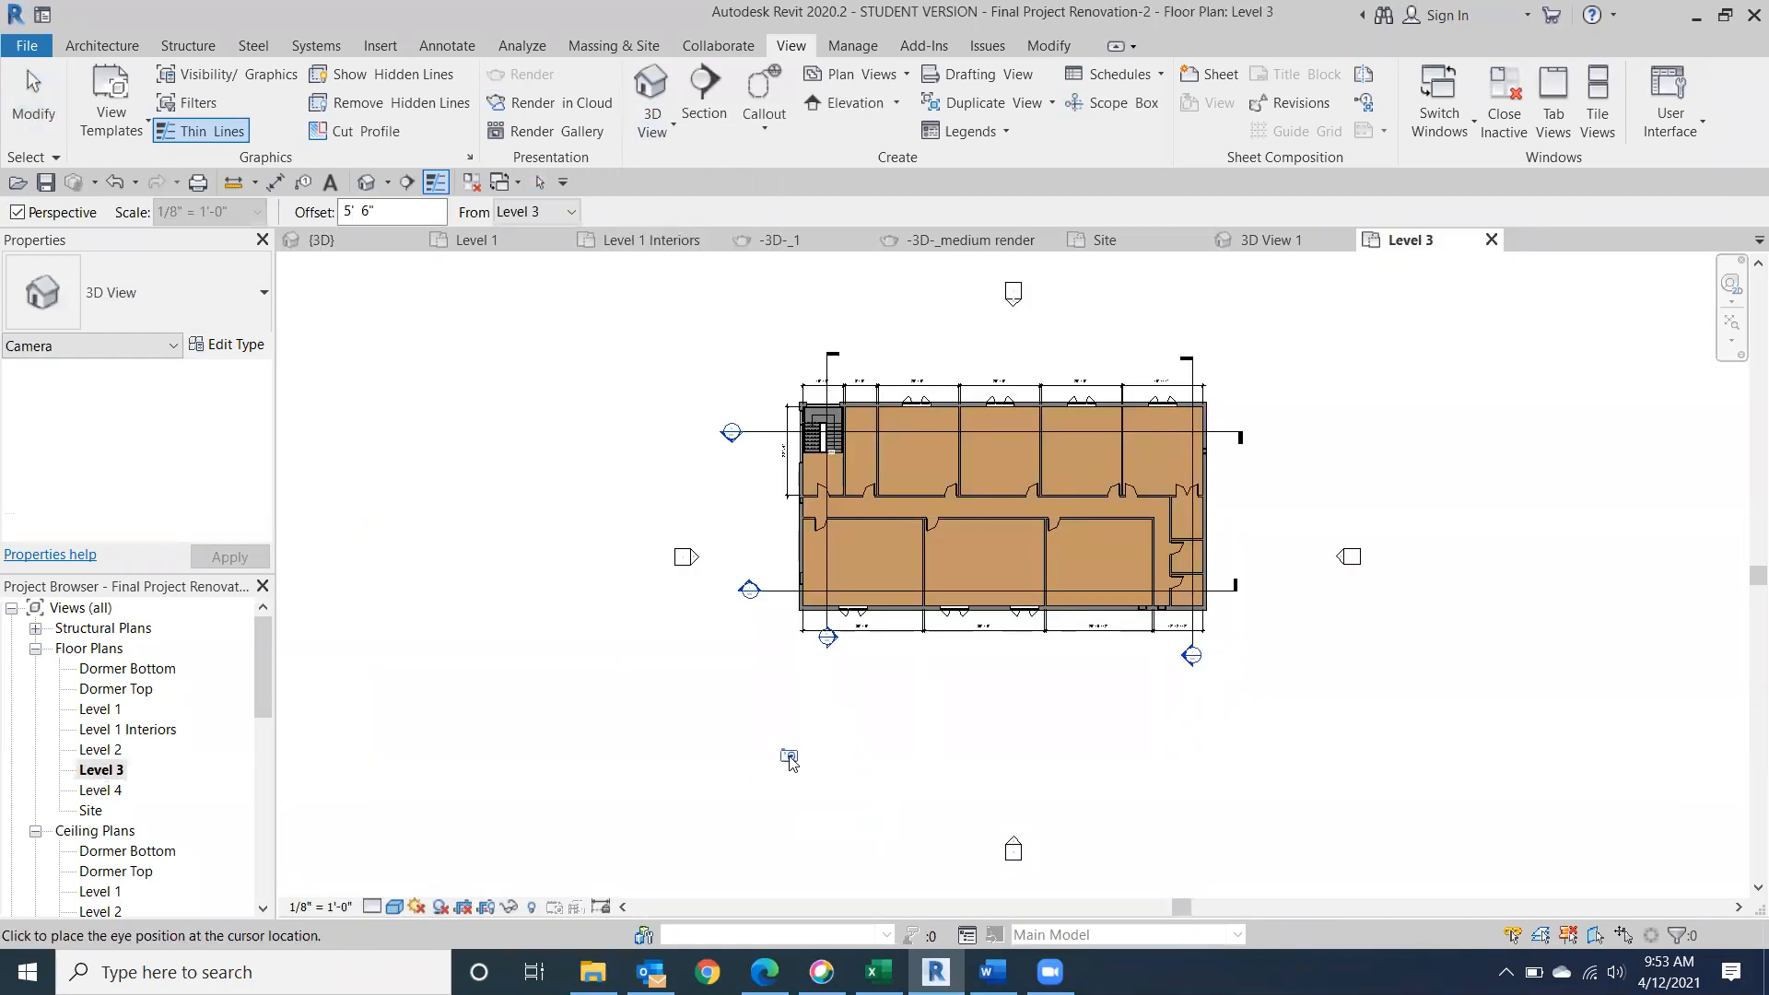
{"action": "left_click", "coordinate": [810, 757]}
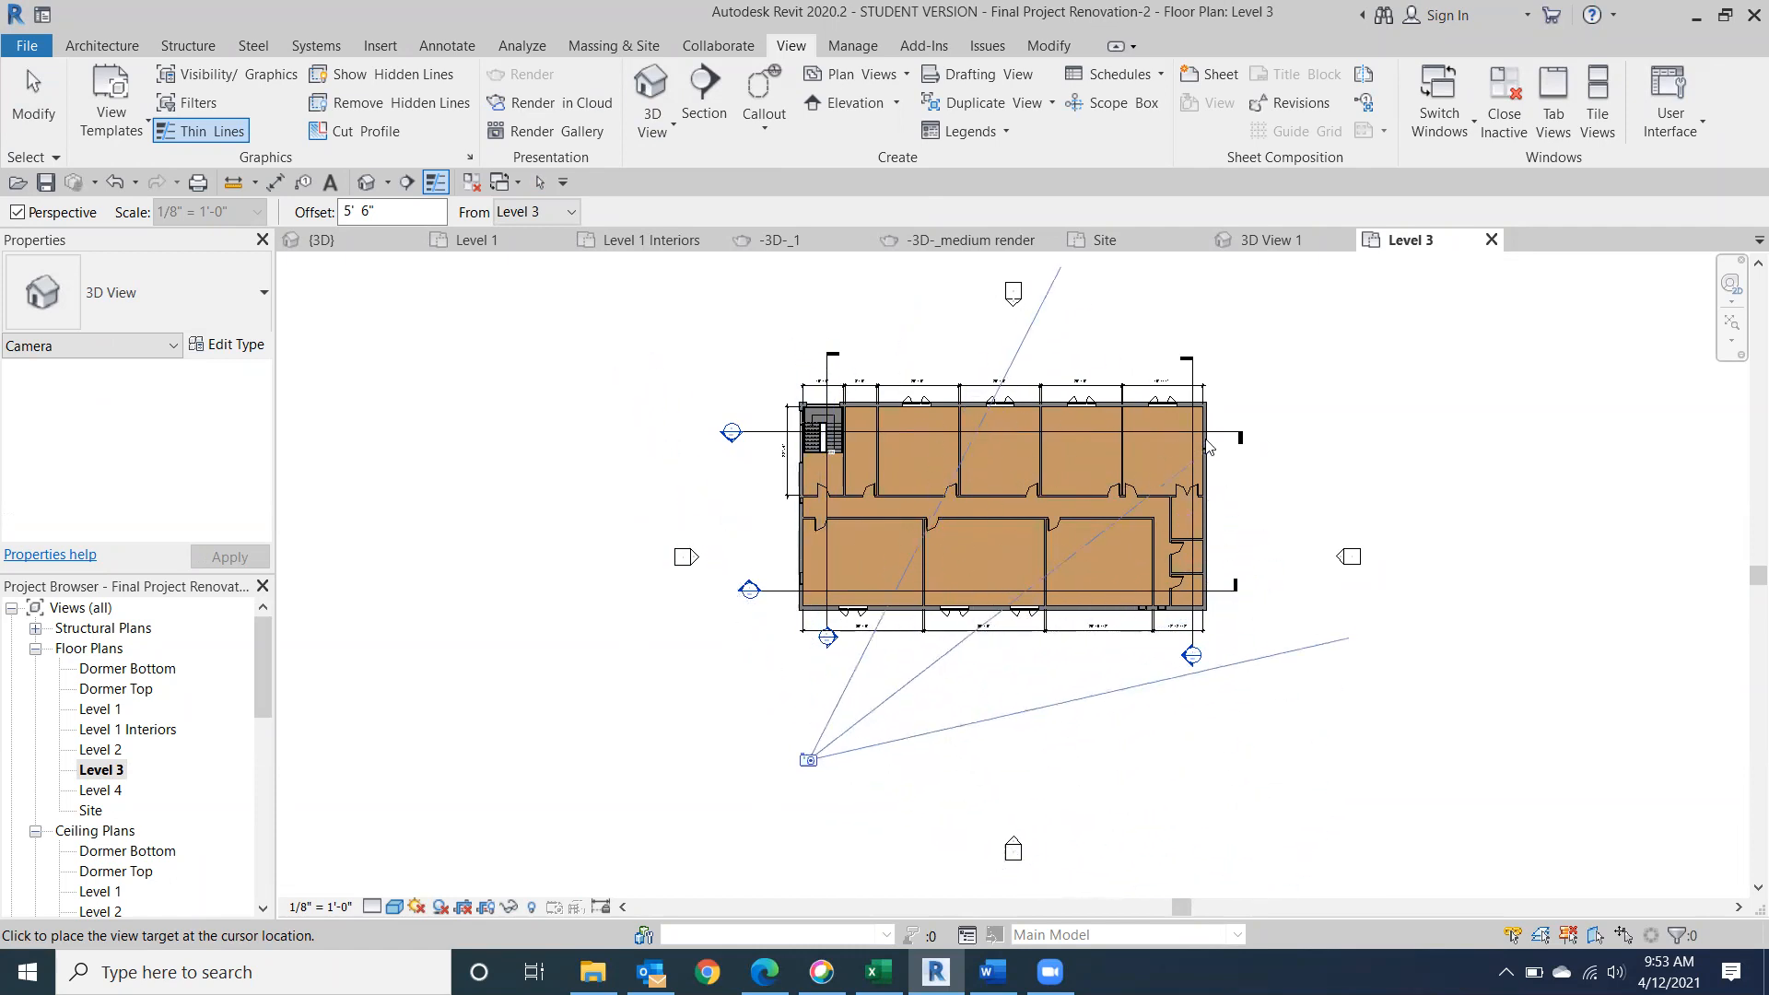
{"action": "left_click", "coordinate": [978, 297]}
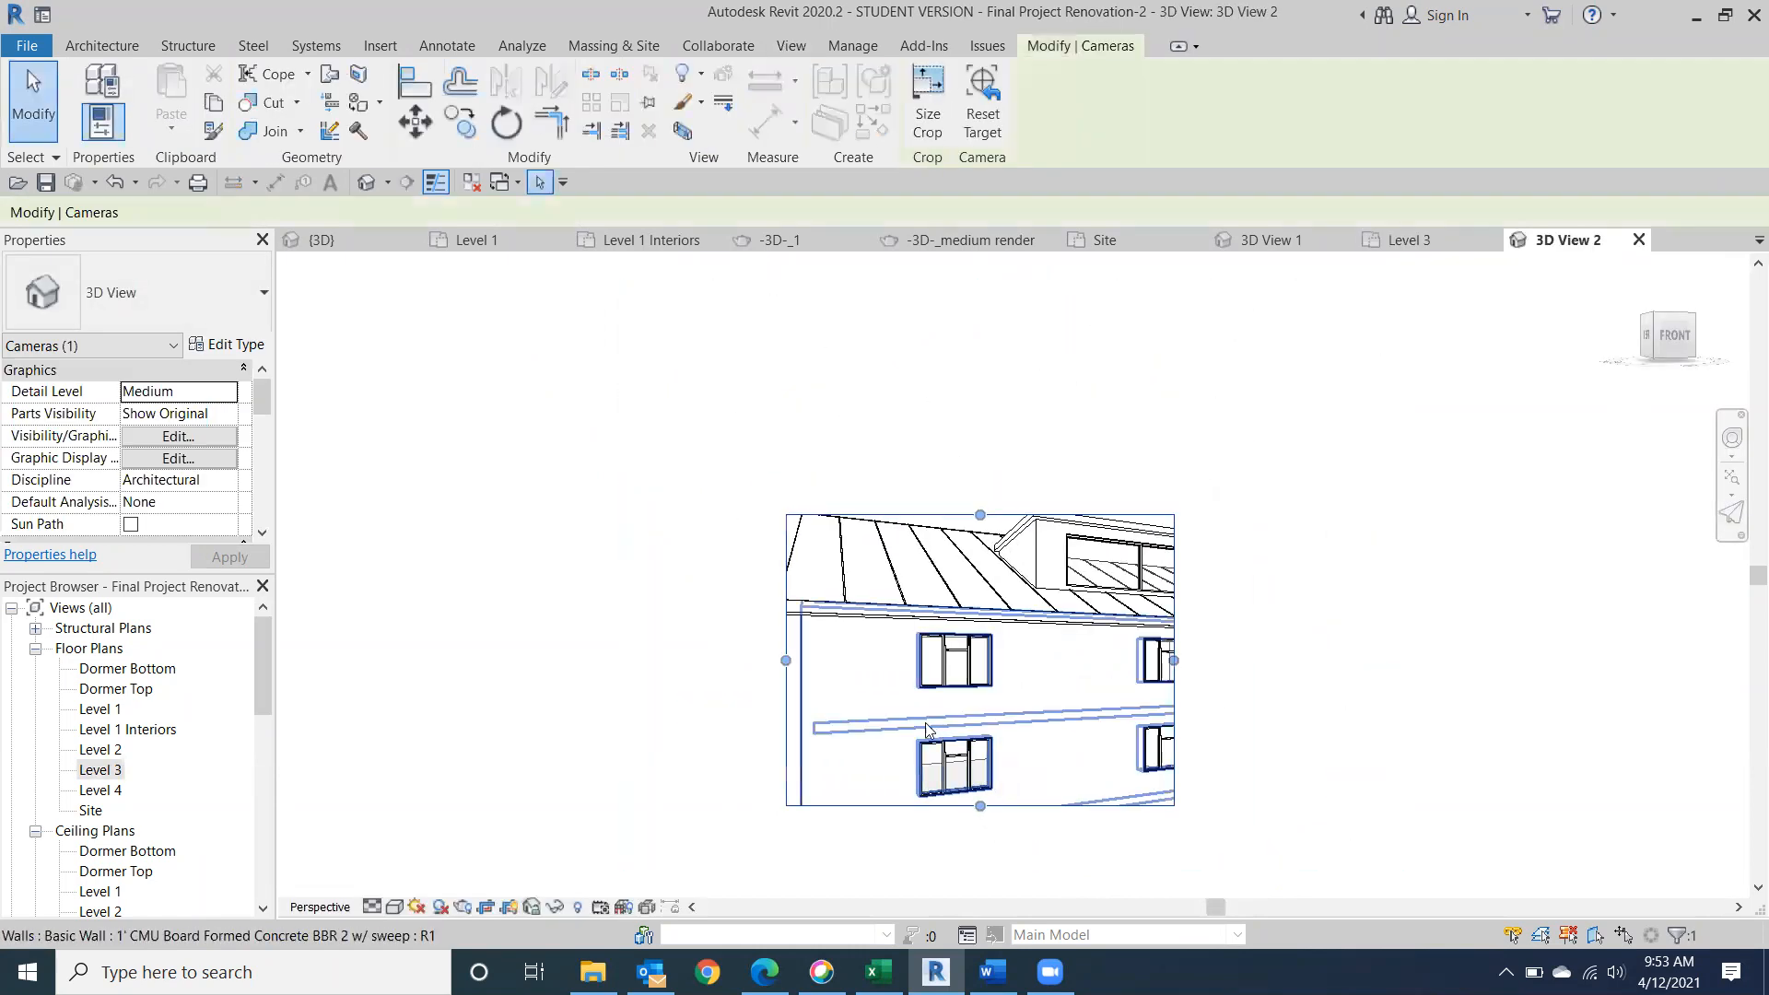
Enlarge the new camera view's crop region on all four sides until the whole building fits inside it.
{"action": "left_click_drag", "start_coordinate": [785, 660], "coordinate": [630, 660]}
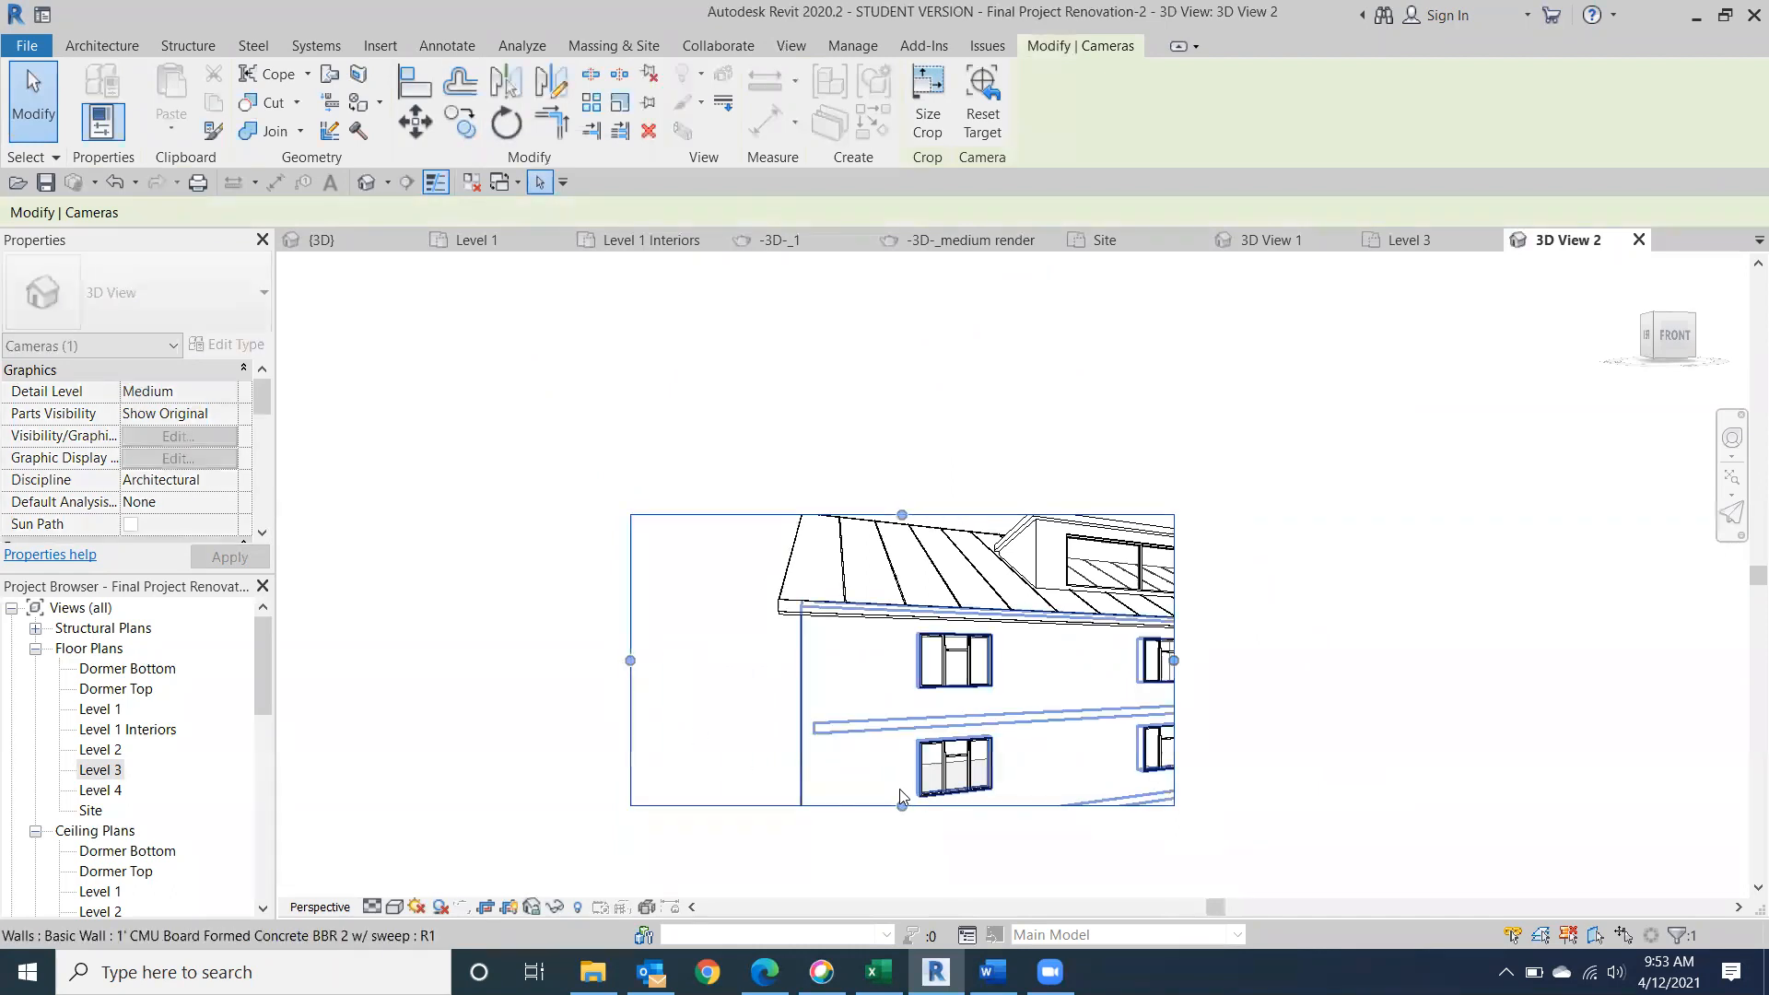
{"action": "left_click_drag", "start_coordinate": [900, 802], "coordinate": [902, 887]}
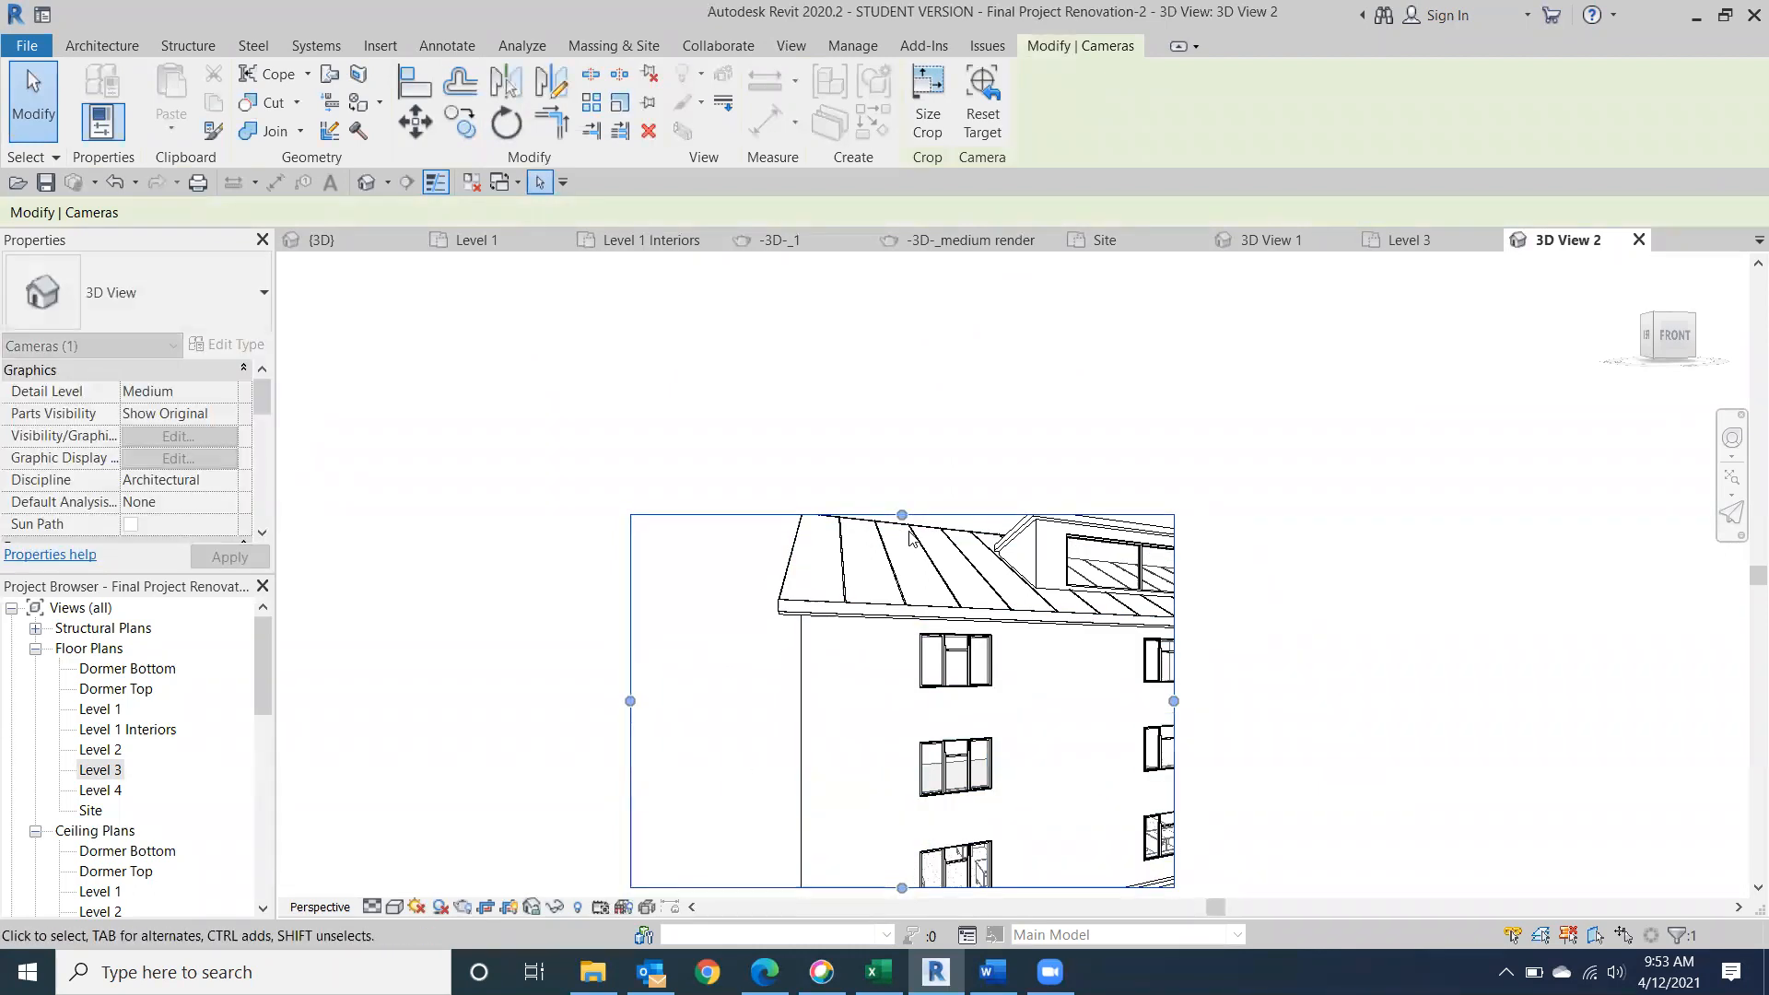
{"action": "left_click_drag", "start_coordinate": [902, 514], "coordinate": [902, 466]}
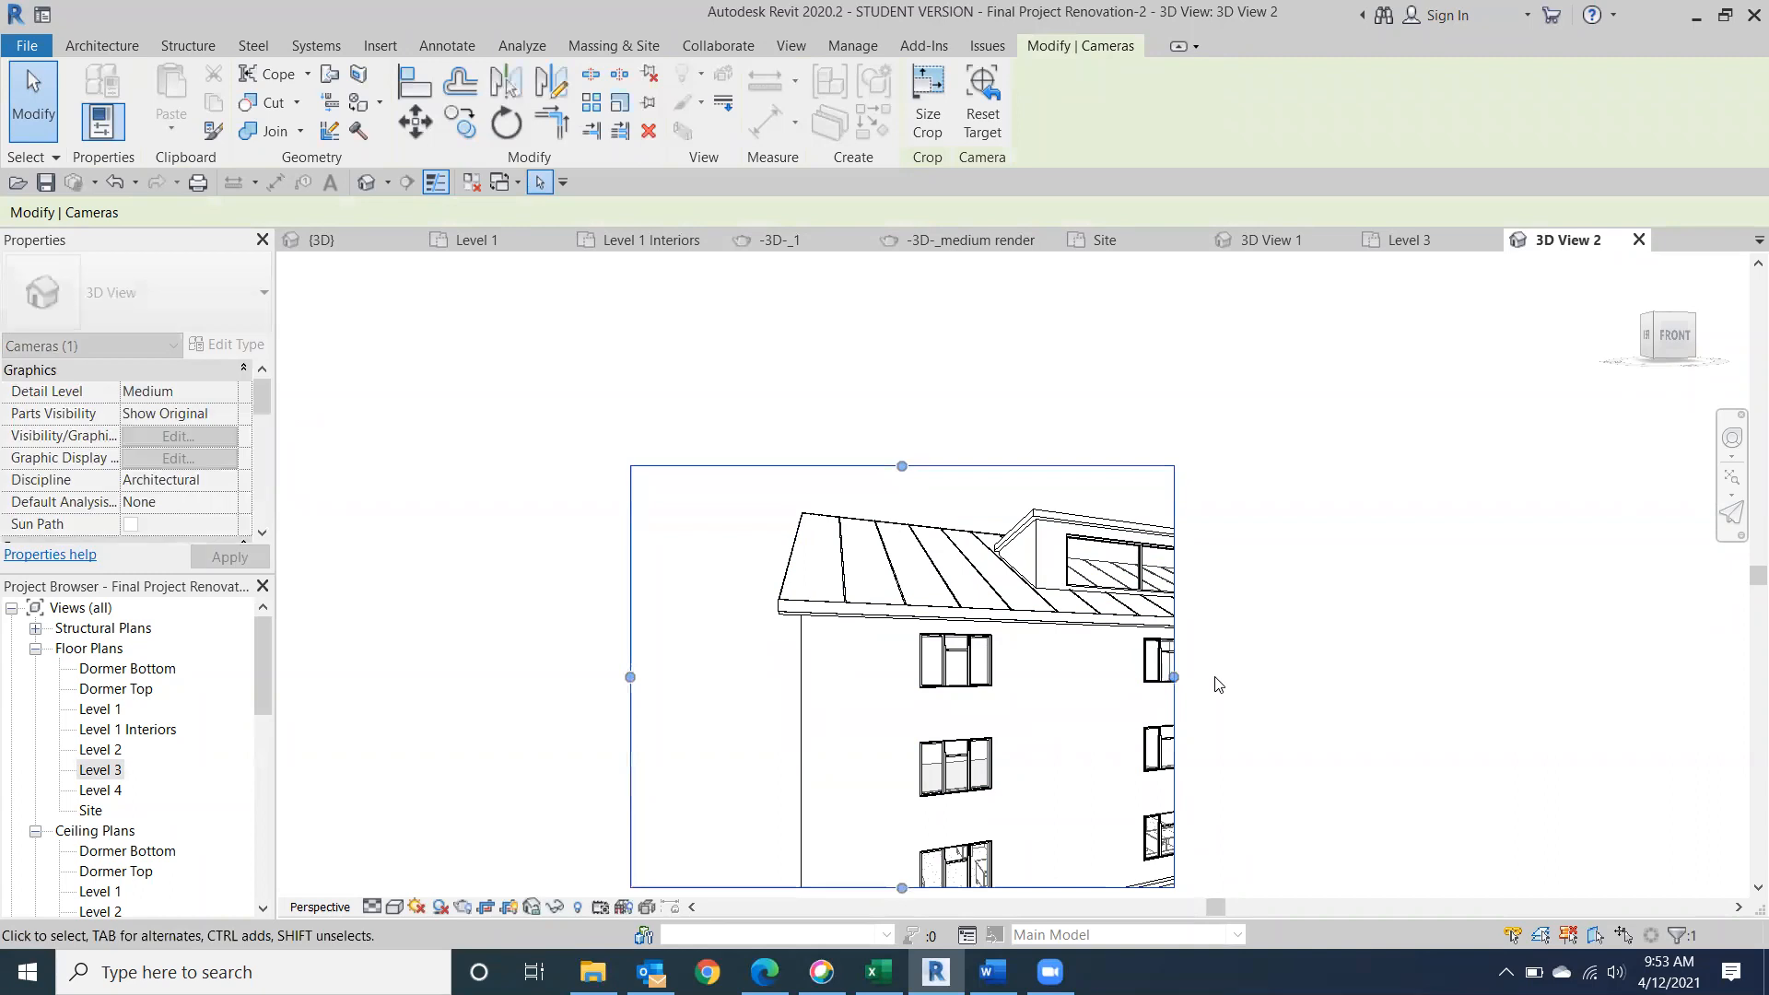
{"action": "left_click_drag", "start_coordinate": [1173, 676], "coordinate": [1593, 669]}
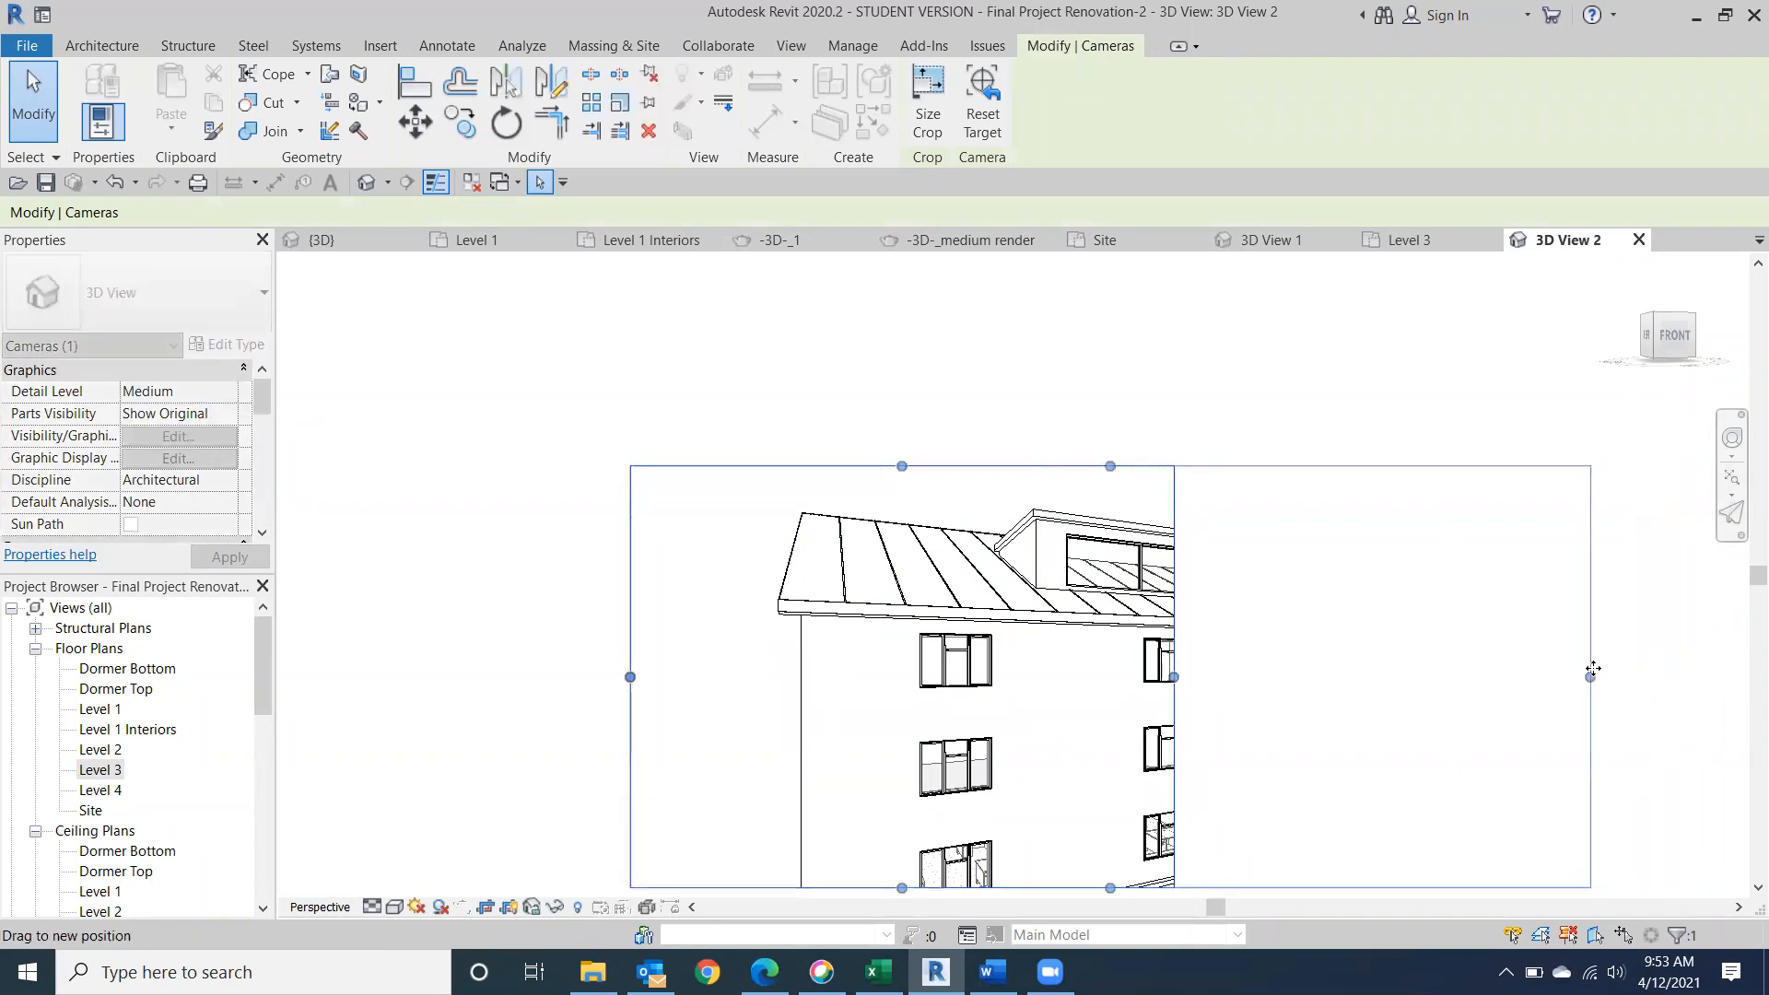
{"action": "middle_click_drag", "start_coordinate": [1293, 689], "coordinate": [1079, 493]}
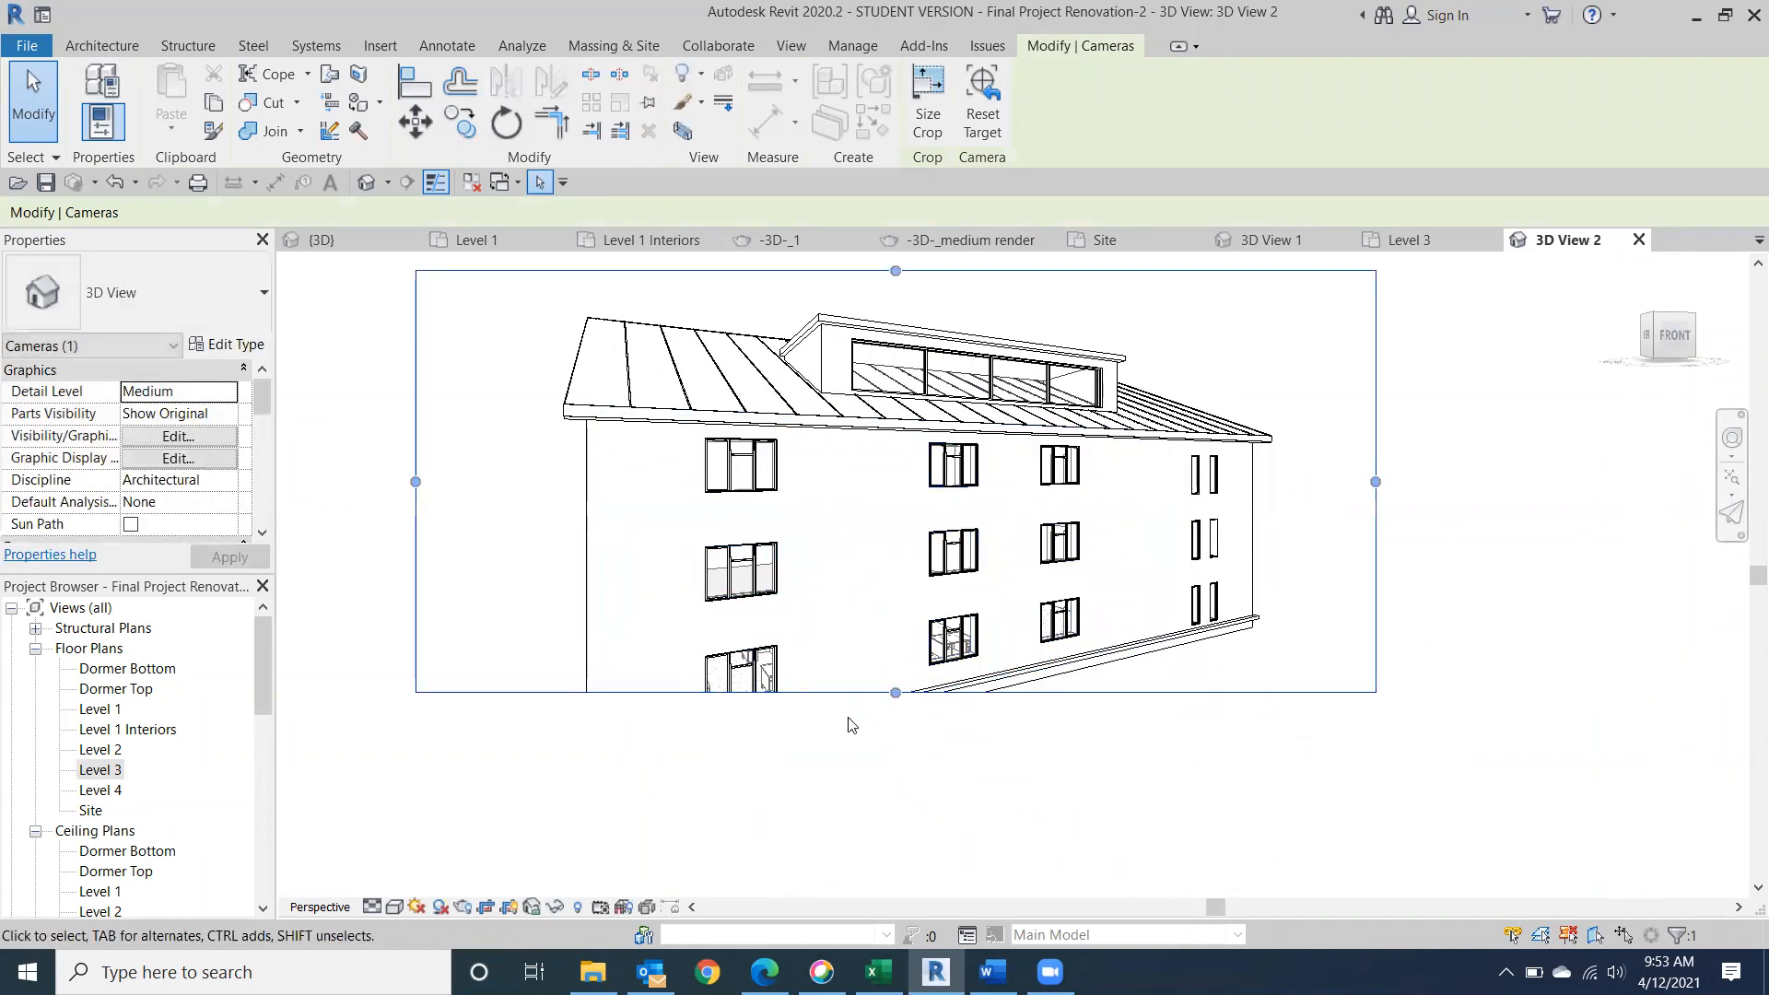
{"action": "left_click_drag", "start_coordinate": [895, 691], "coordinate": [894, 794]}
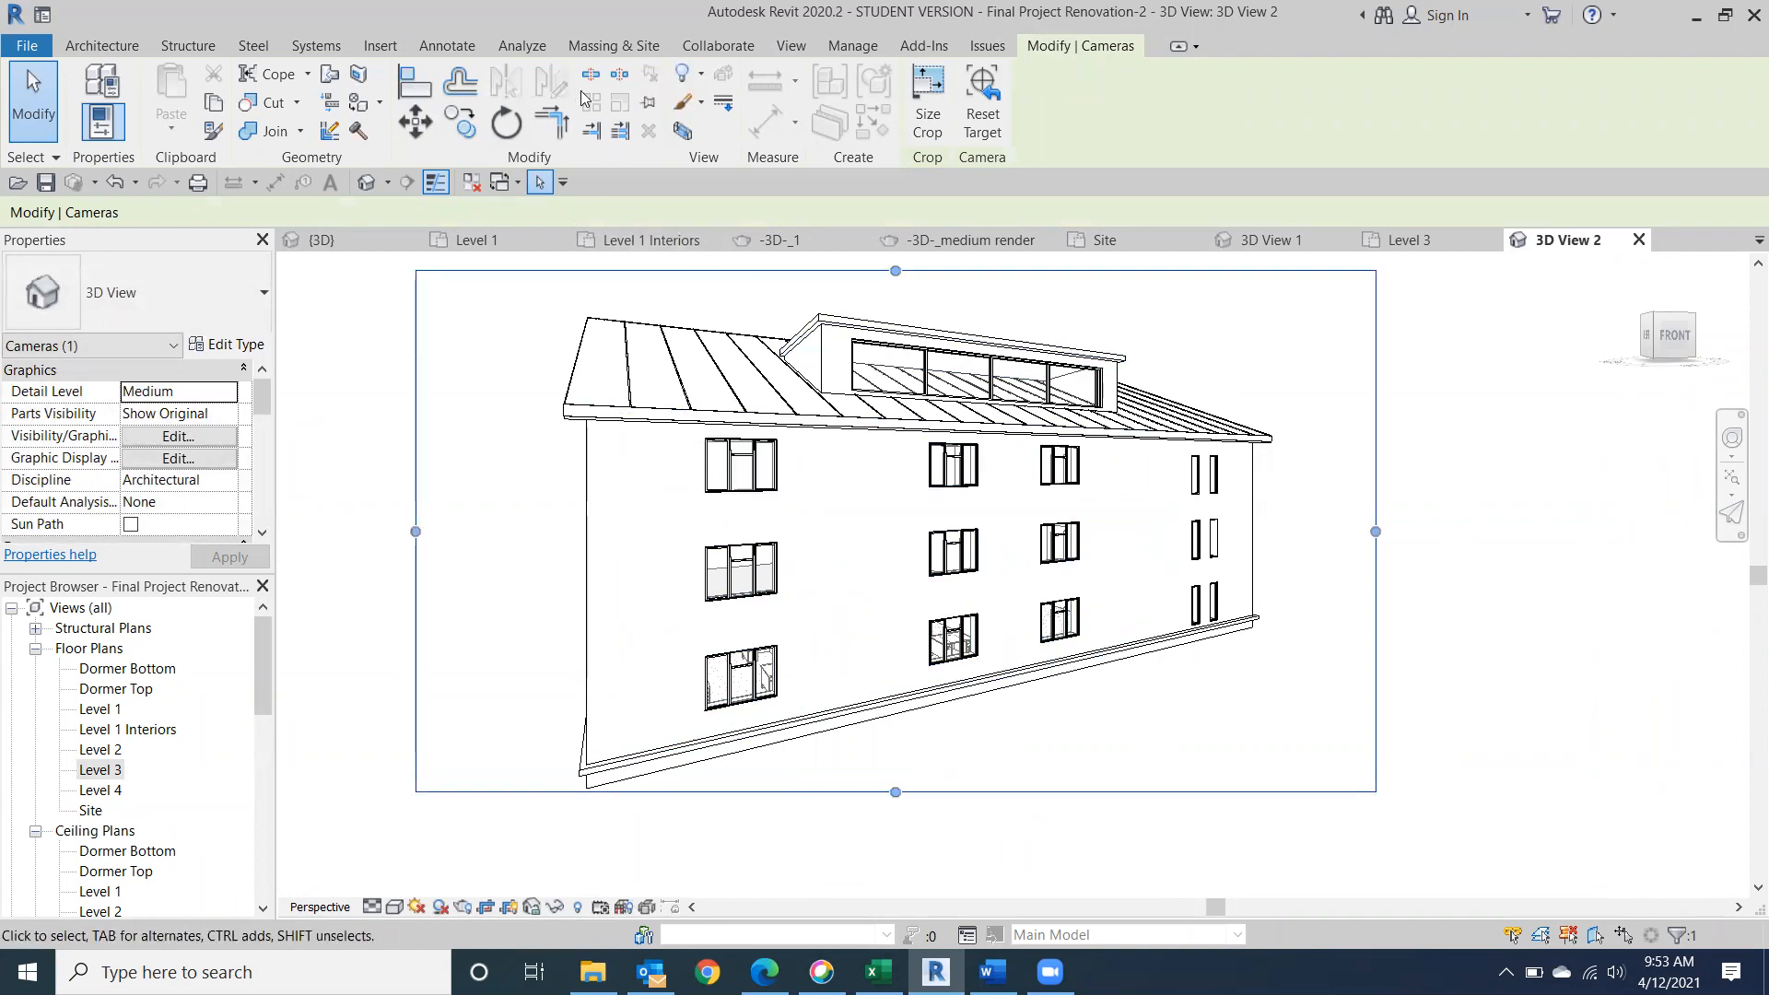
Render the new camera view at Draft quality with the Sky: Few Clouds background and close the Rendering dialog without saving.
{"action": "left_click", "coordinate": [792, 46]}
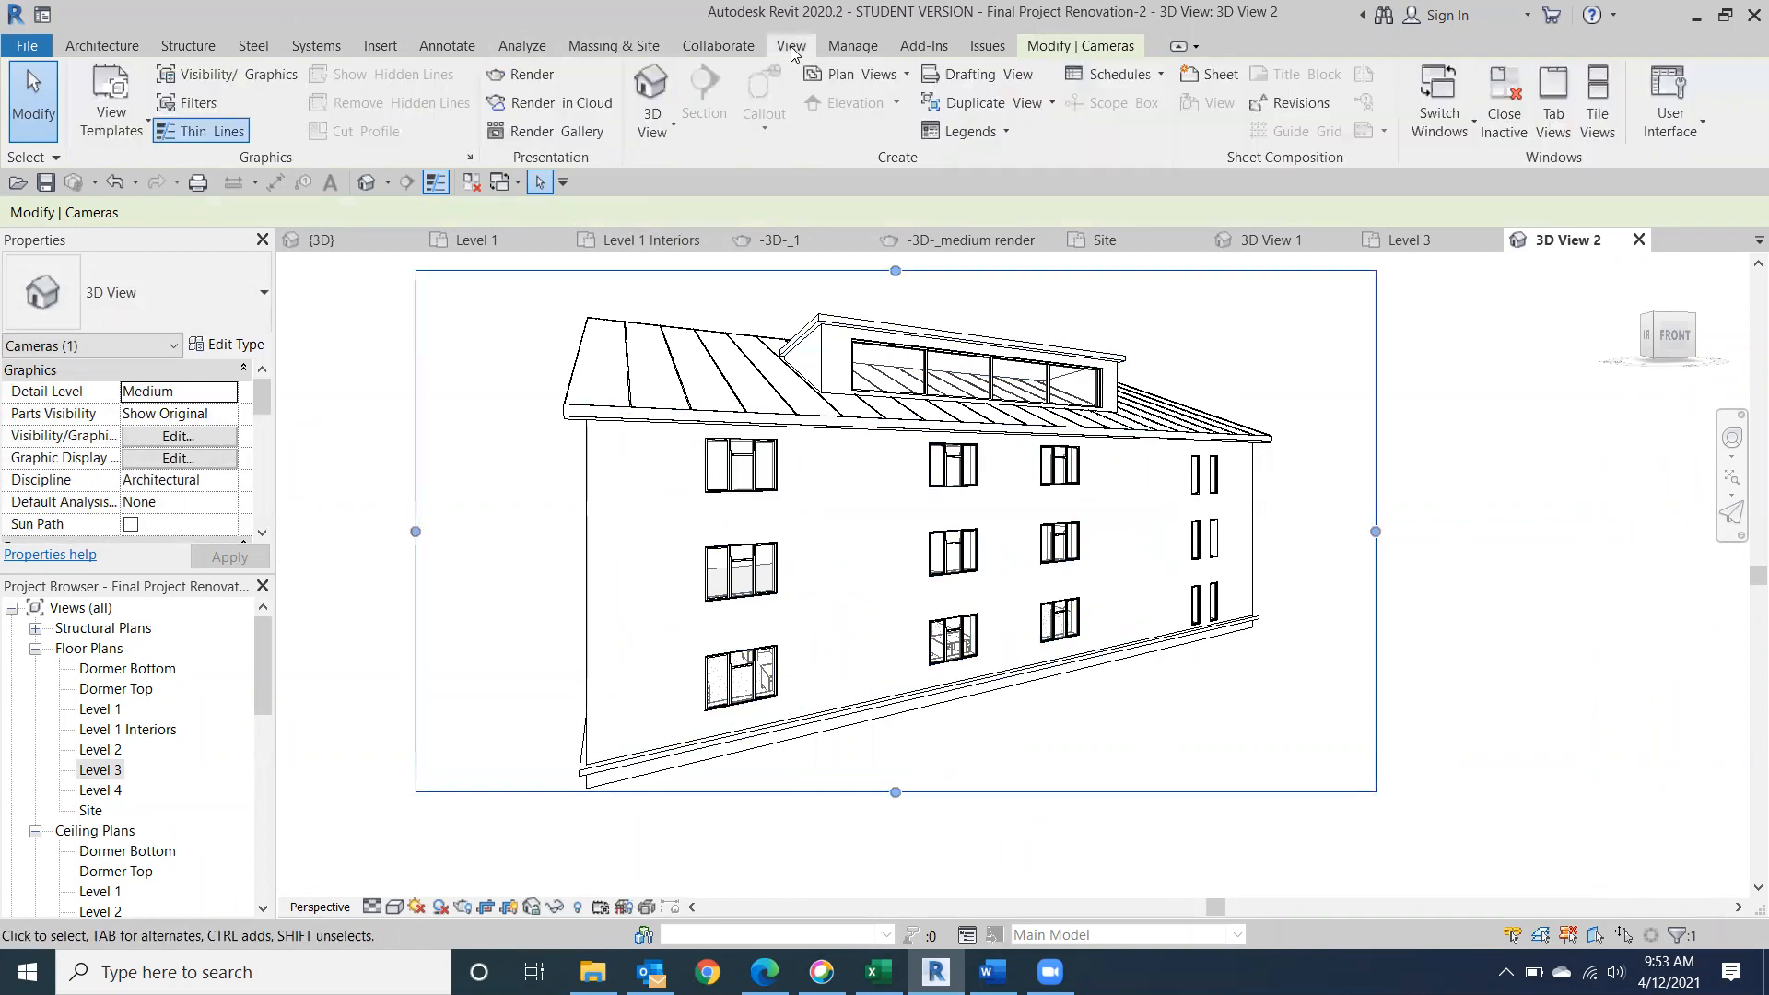
{"action": "left_click", "coordinate": [525, 74]}
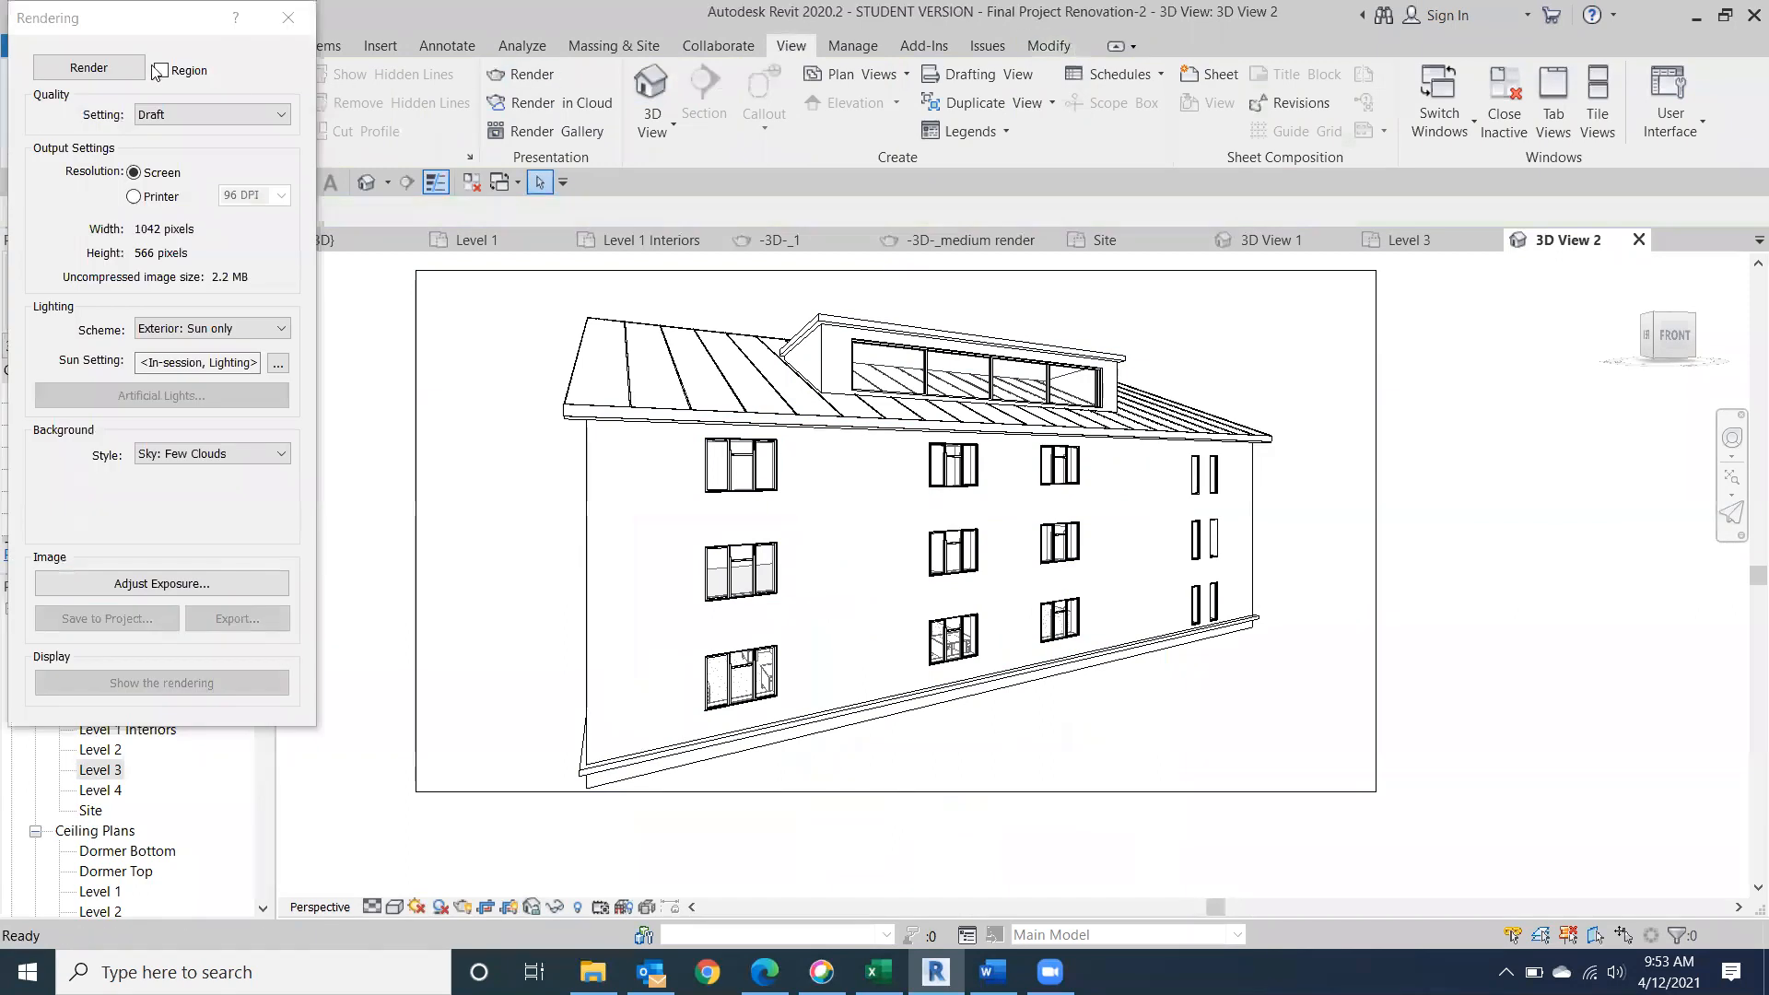
{"action": "left_click", "coordinate": [92, 67]}
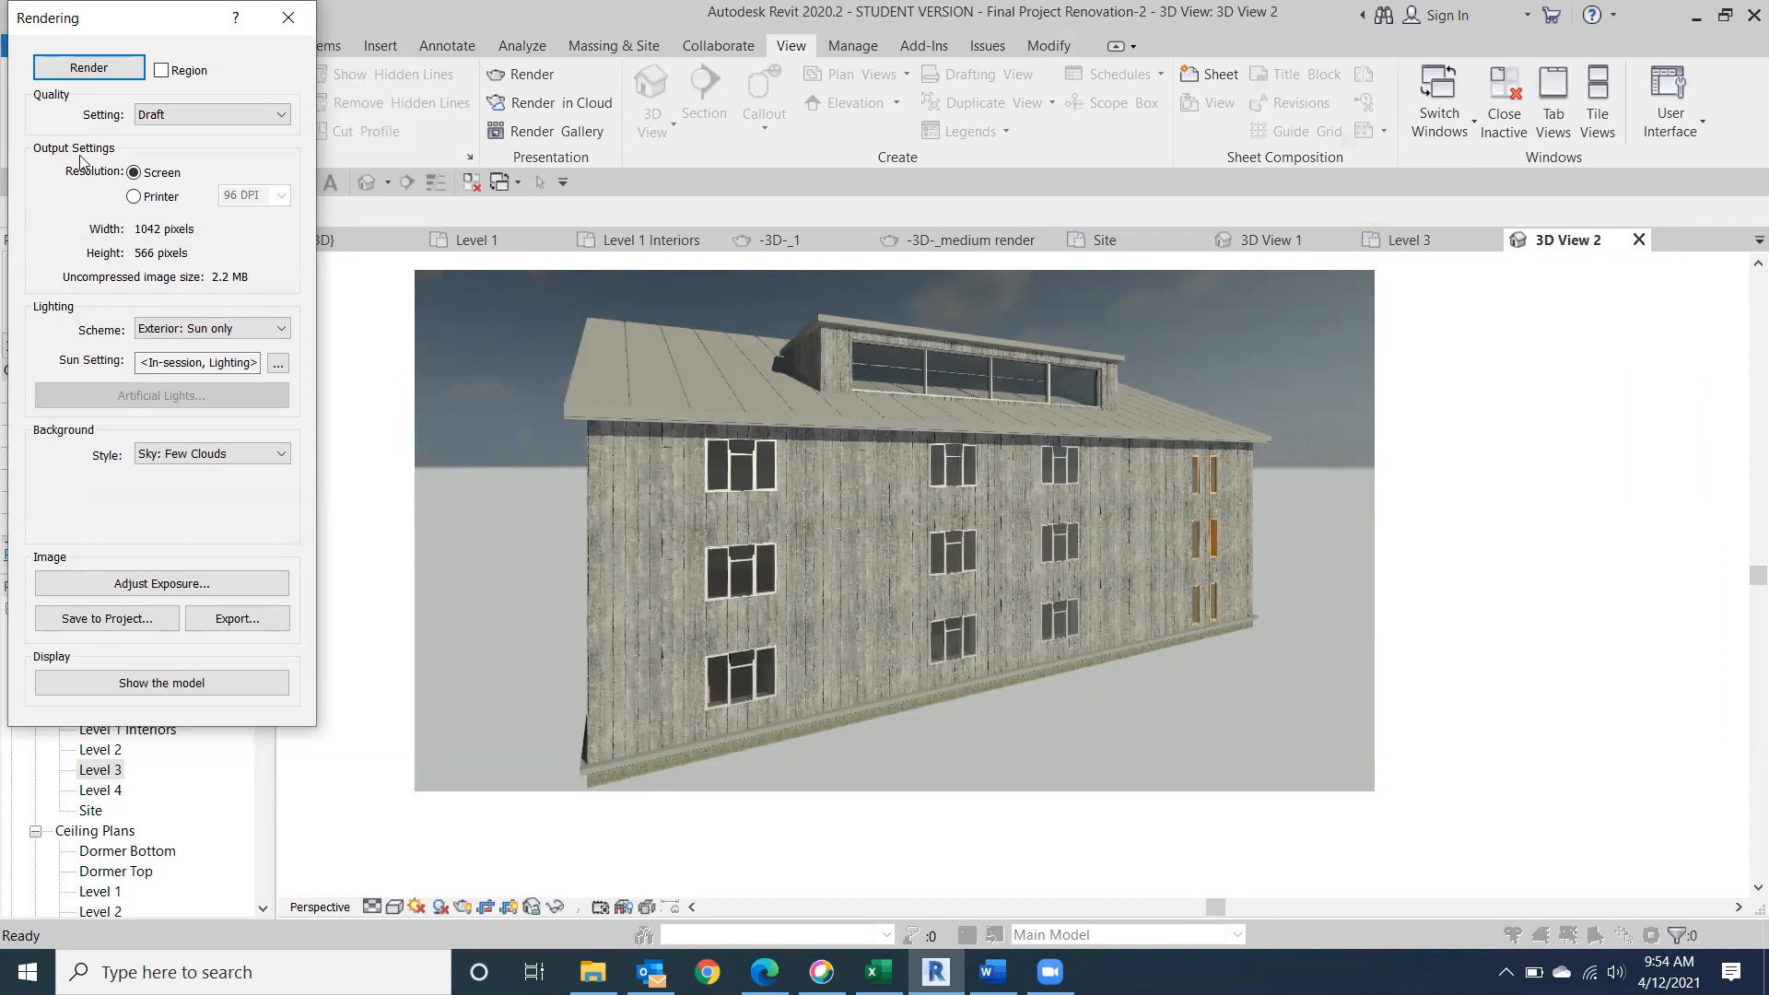
{"action": "left_click", "coordinate": [288, 19]}
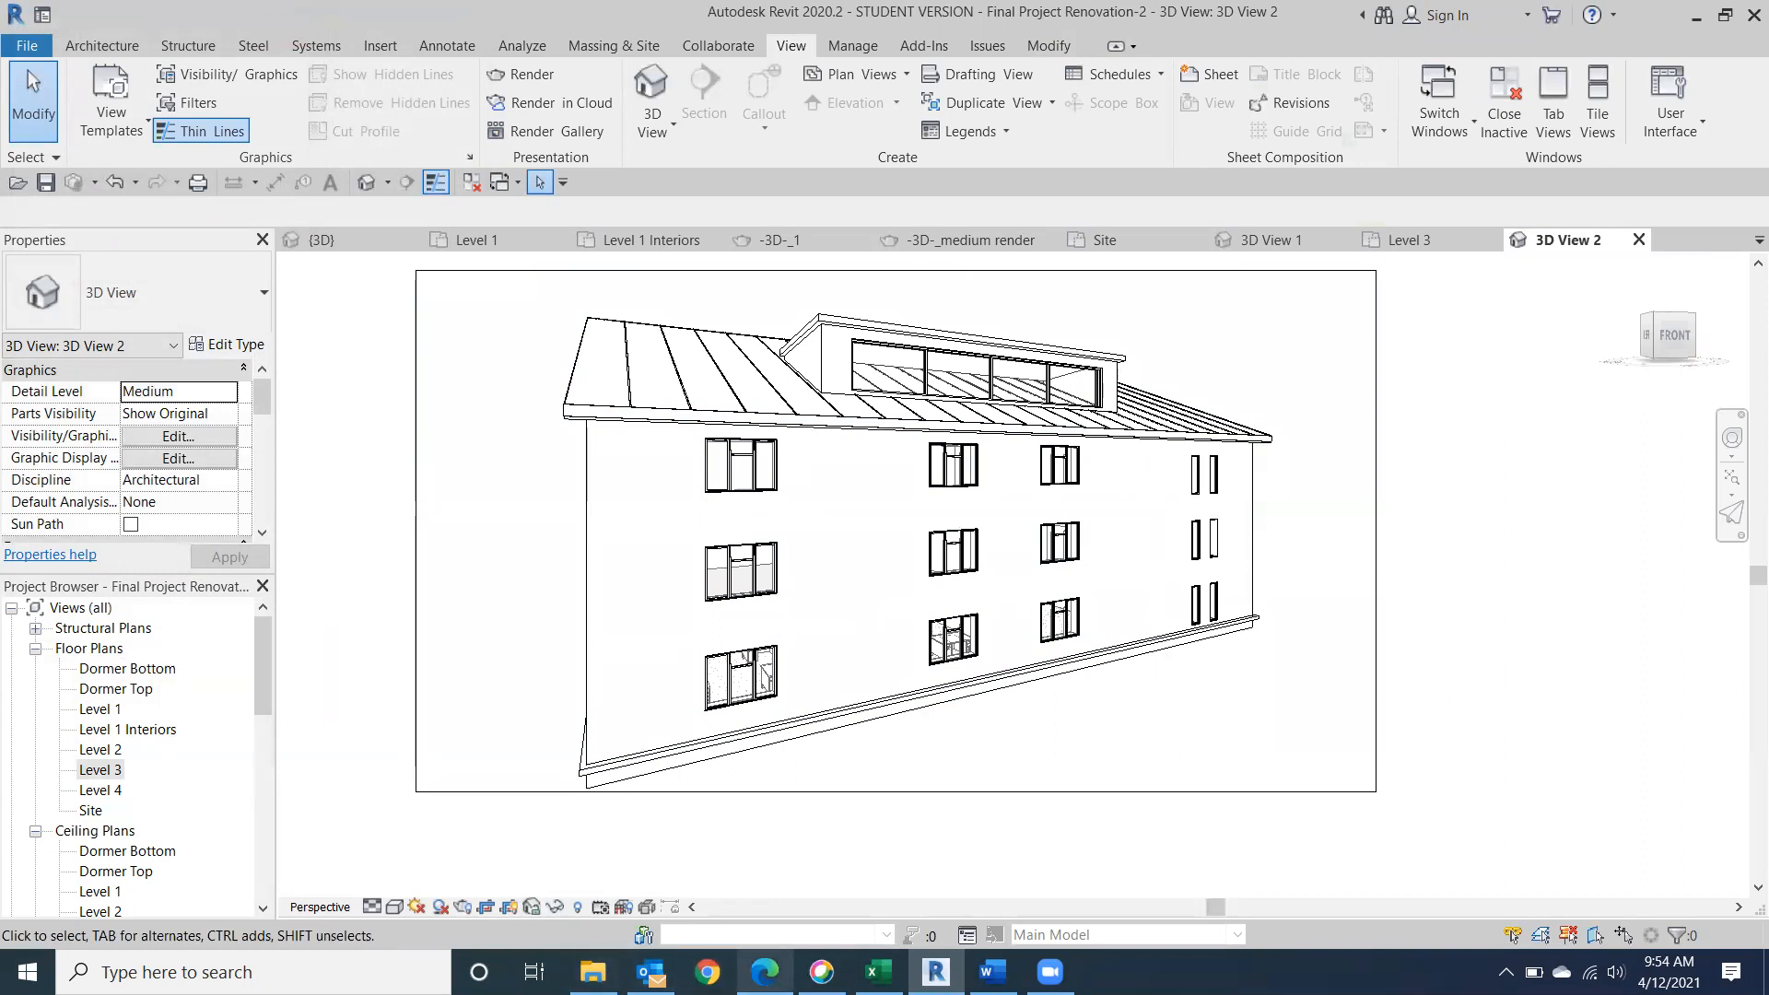
Check the class outline in Word, return to Revit and open the Level 1 ceiling plan, framing the building.
{"action": "left_click", "coordinate": [992, 972]}
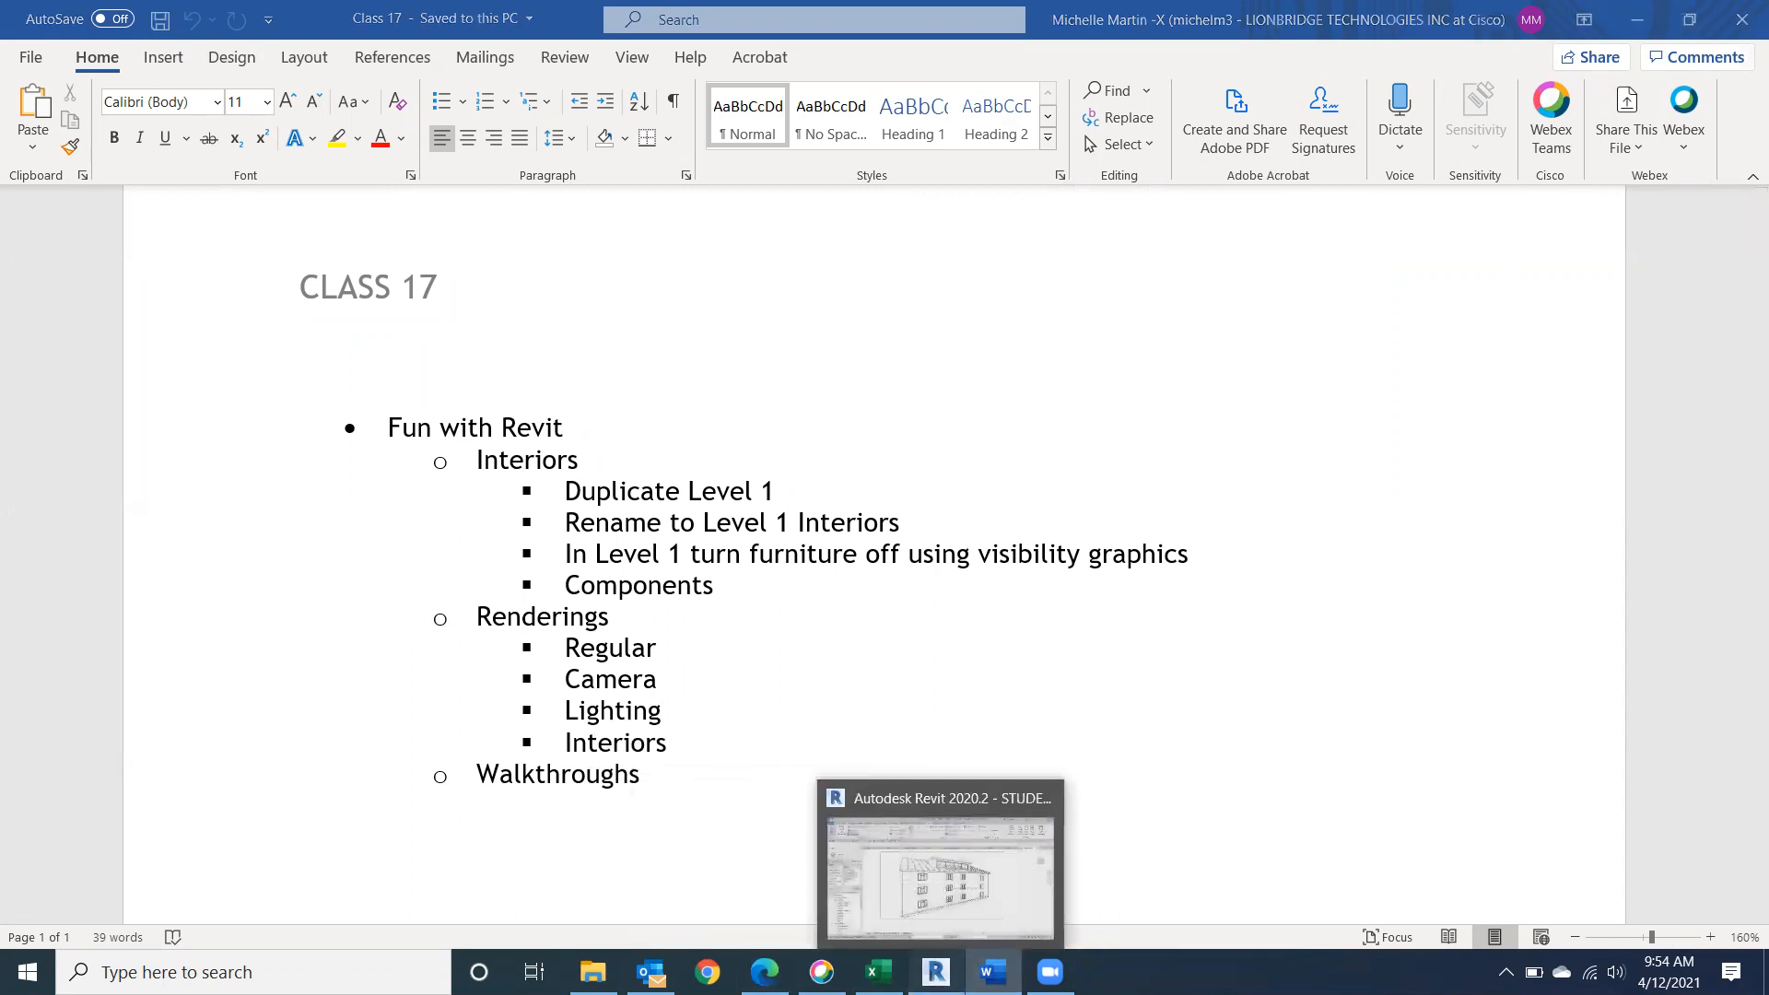
{"action": "left_click", "coordinate": [935, 972]}
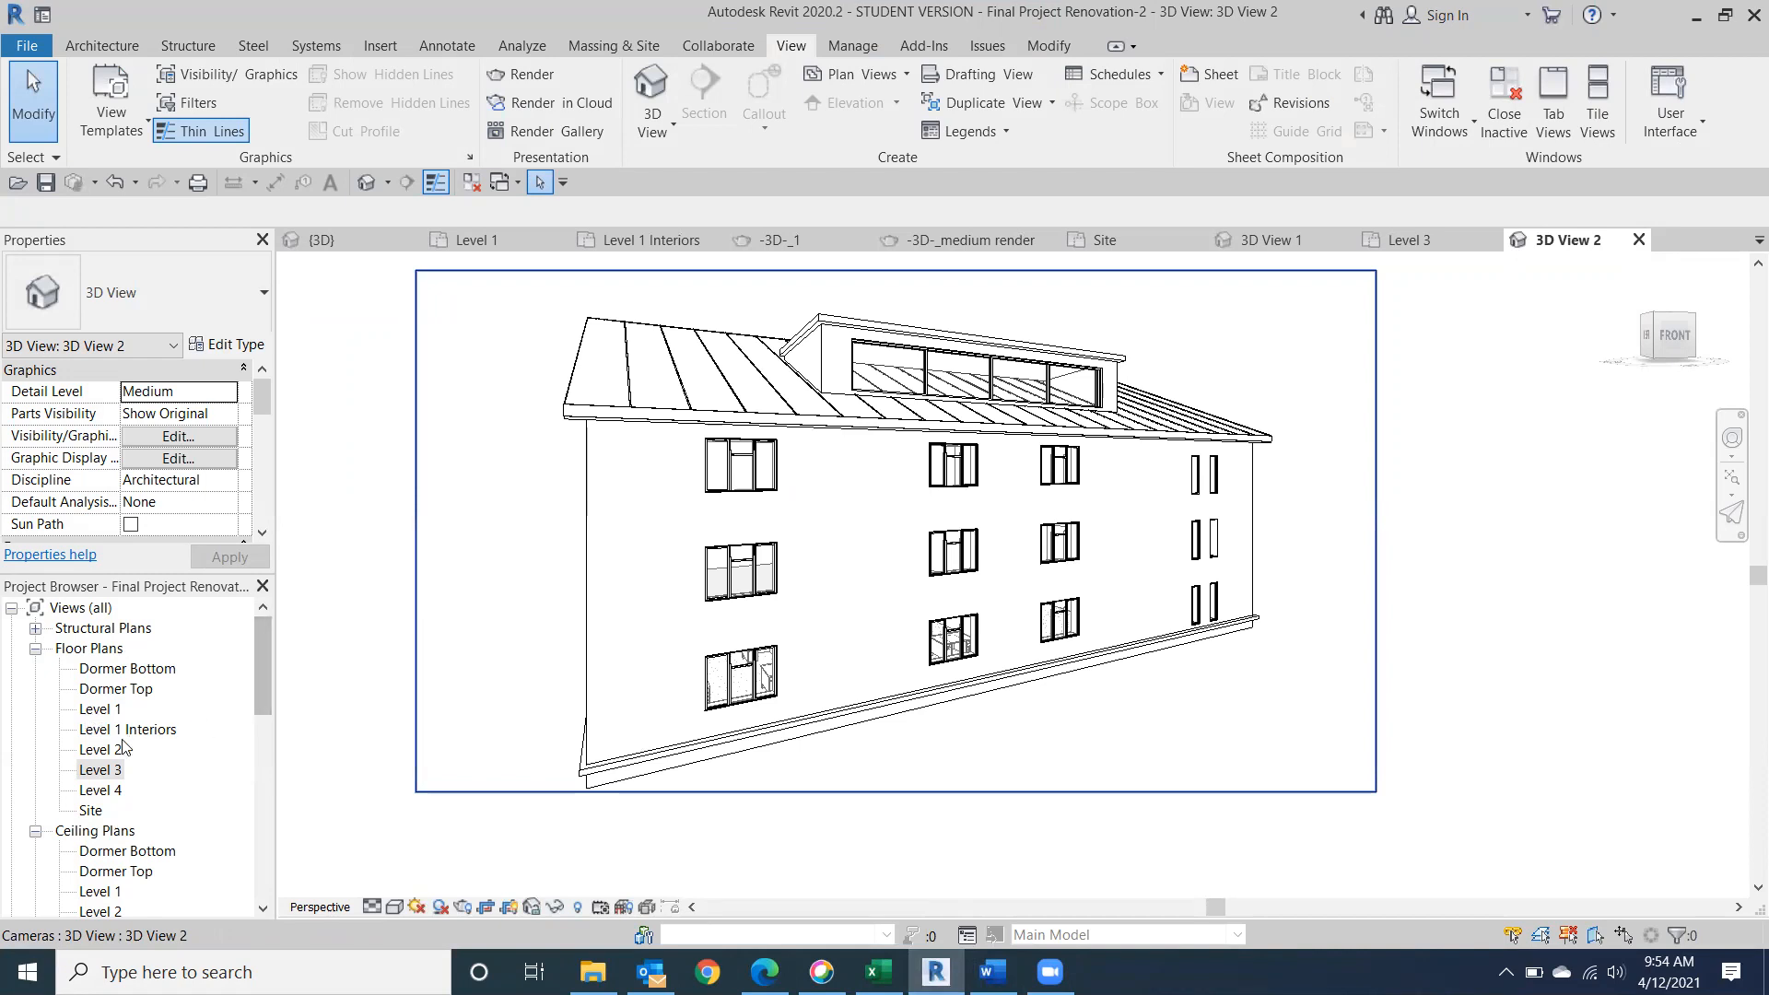
{"action": "left_click_drag", "start_coordinate": [259, 709], "coordinate": [263, 744]}
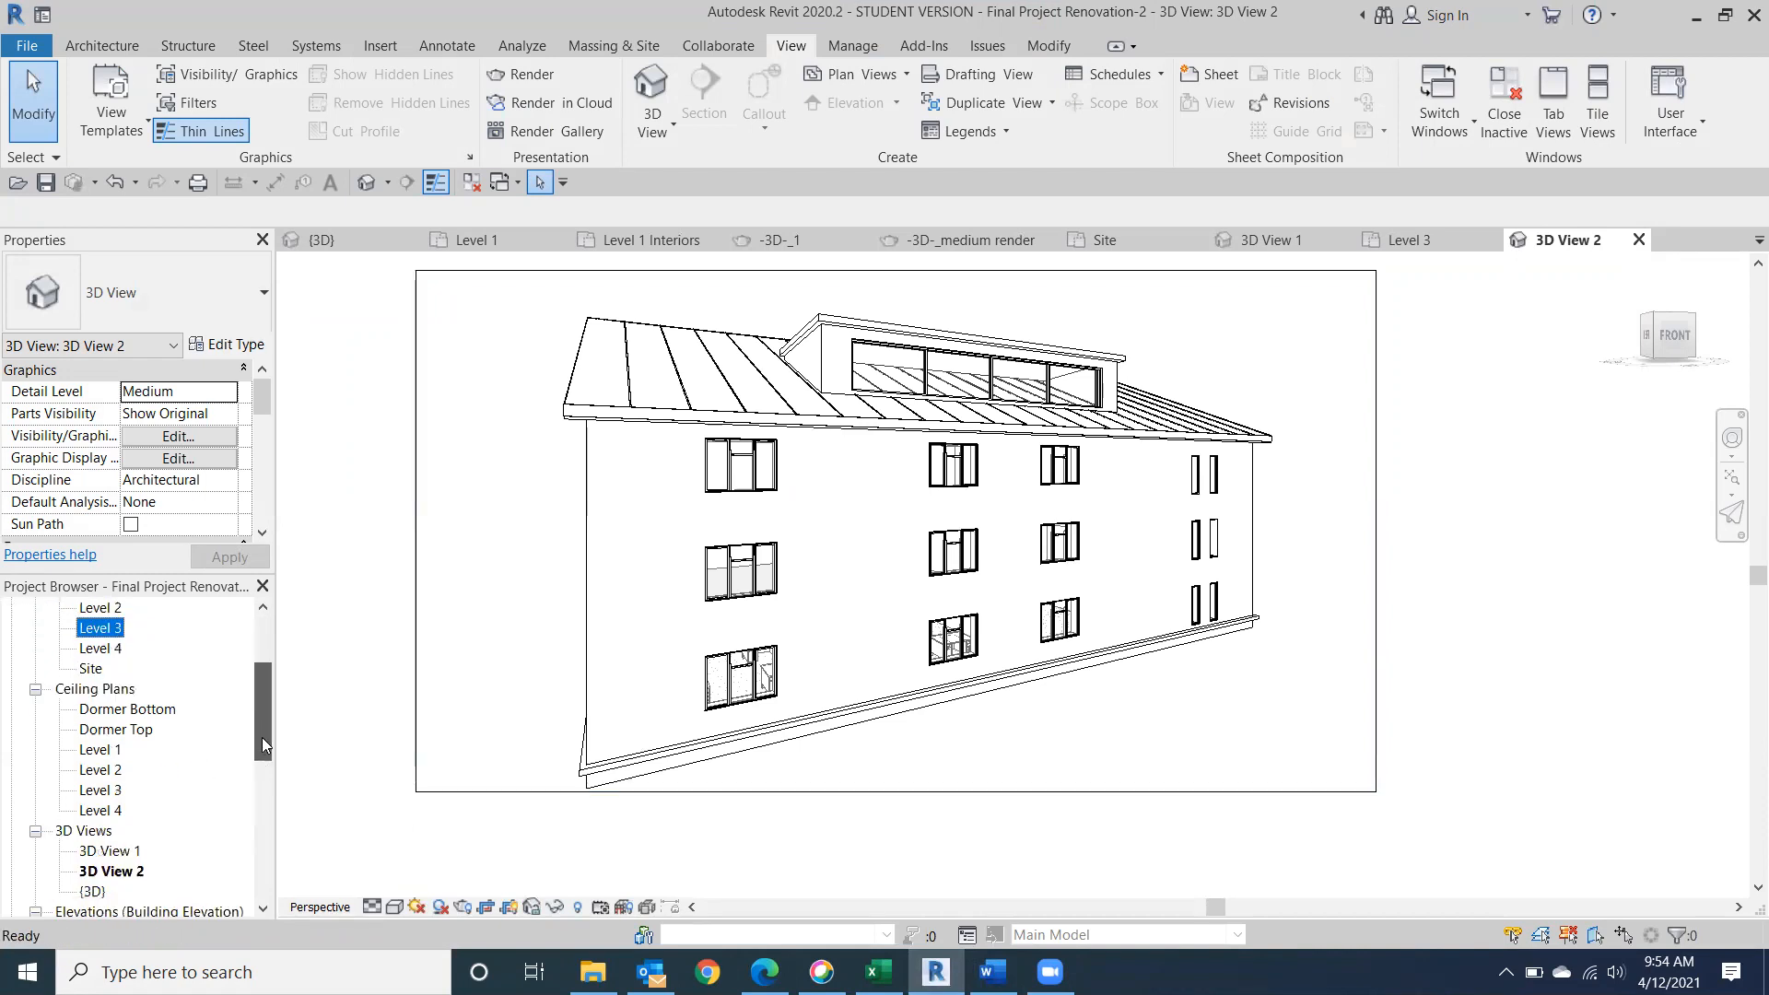
{"action": "left_click", "coordinate": [96, 750]}
{"action": "double_click", "coordinate": [97, 750]}
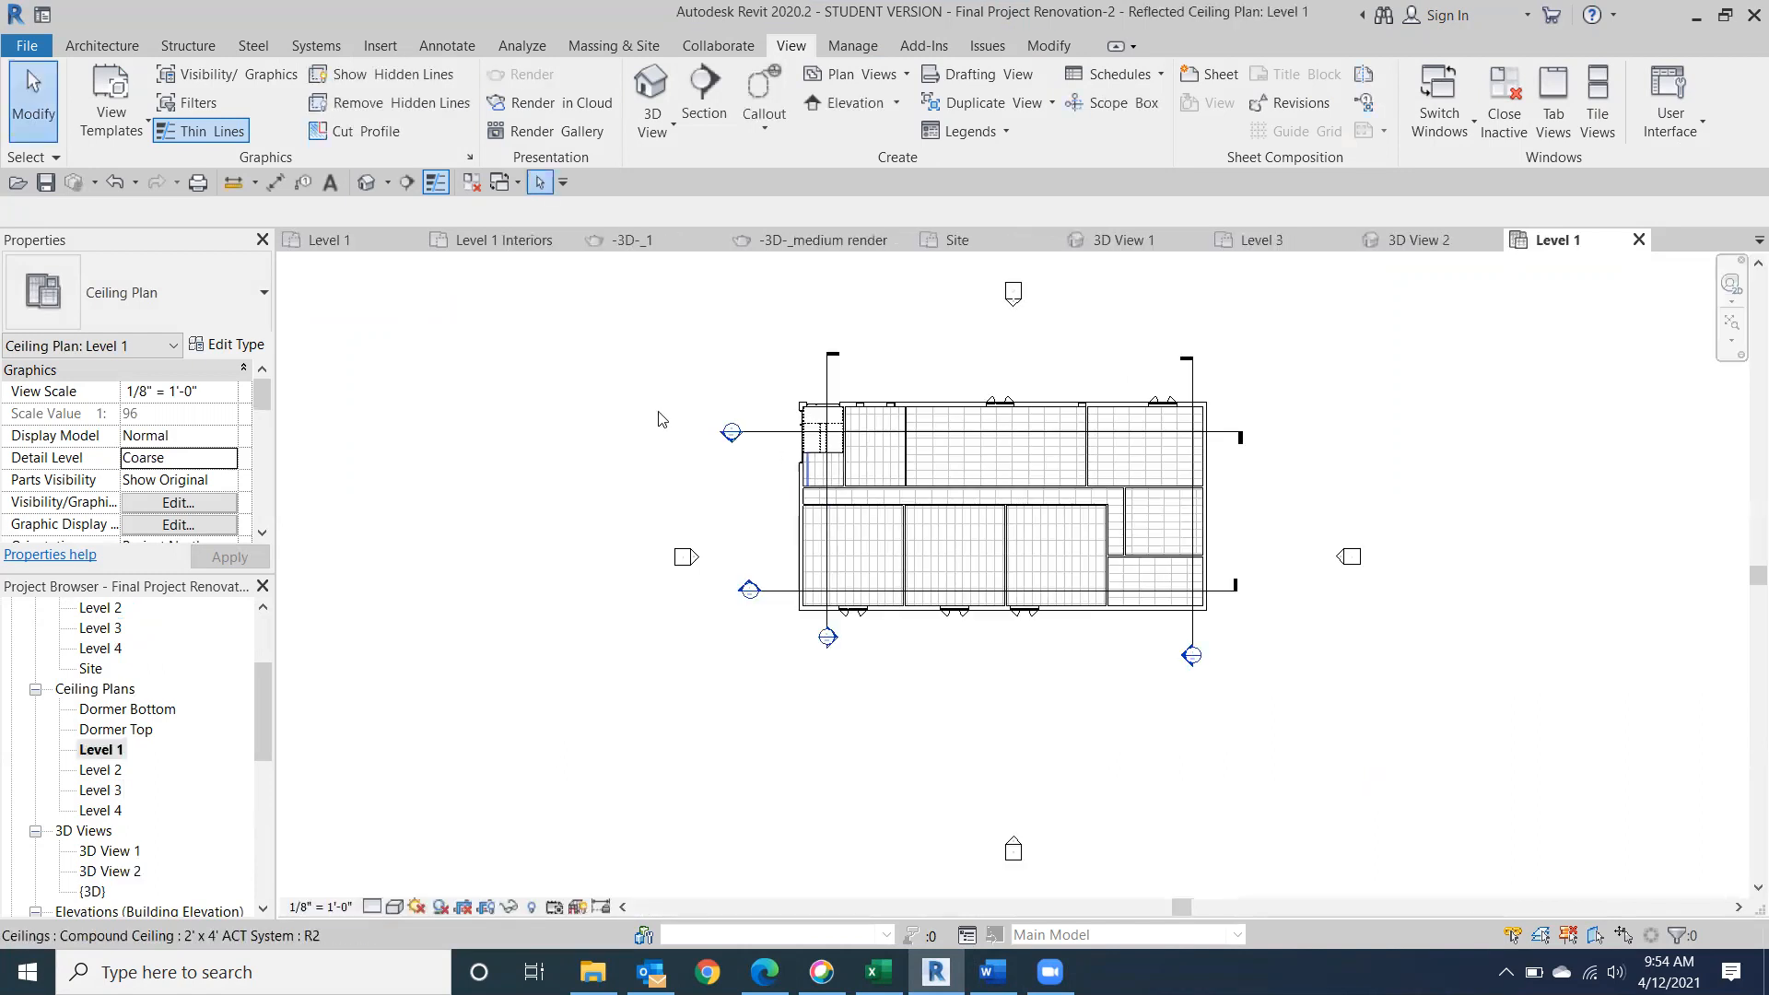
{"action": "scroll", "coordinate": [977, 461], "scroll_direction": "up", "scroll_amount": 3}
{"action": "middle_click_drag", "start_coordinate": [936, 672], "coordinate": [1105, 671]}
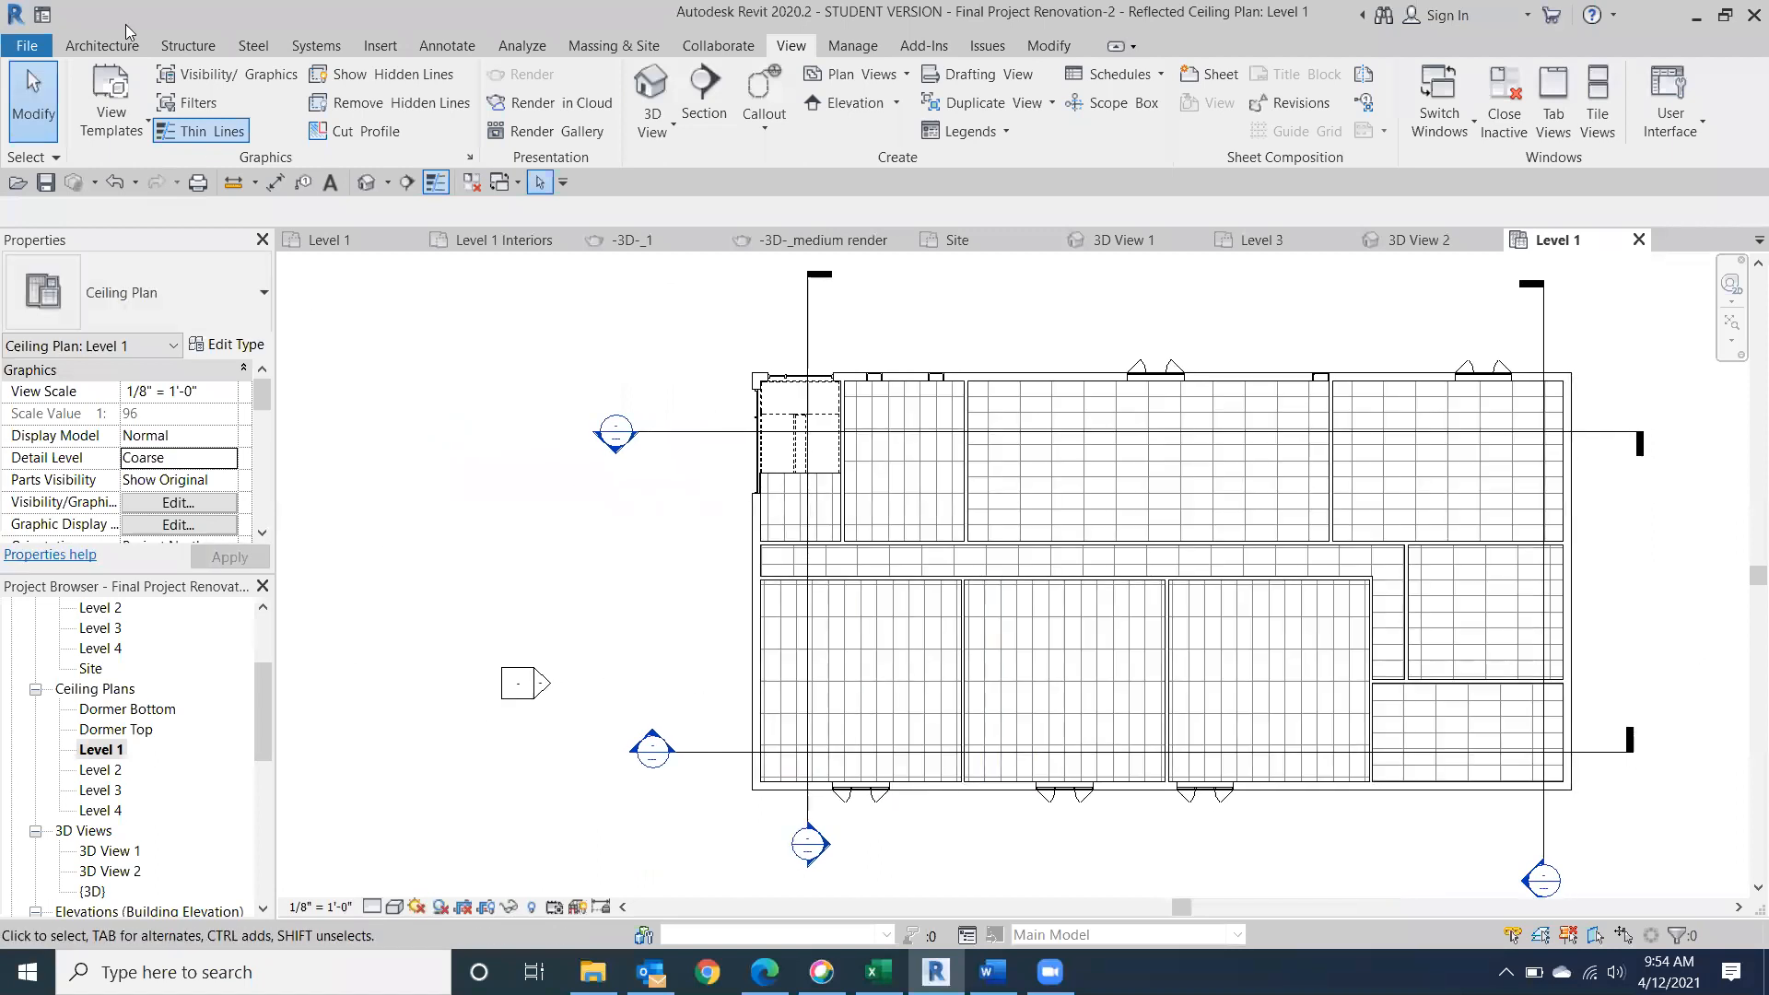
Start placing a component and browse the family library to US Imperial > Lighting > Architectural > Internal.
{"action": "left_click", "coordinate": [105, 45]}
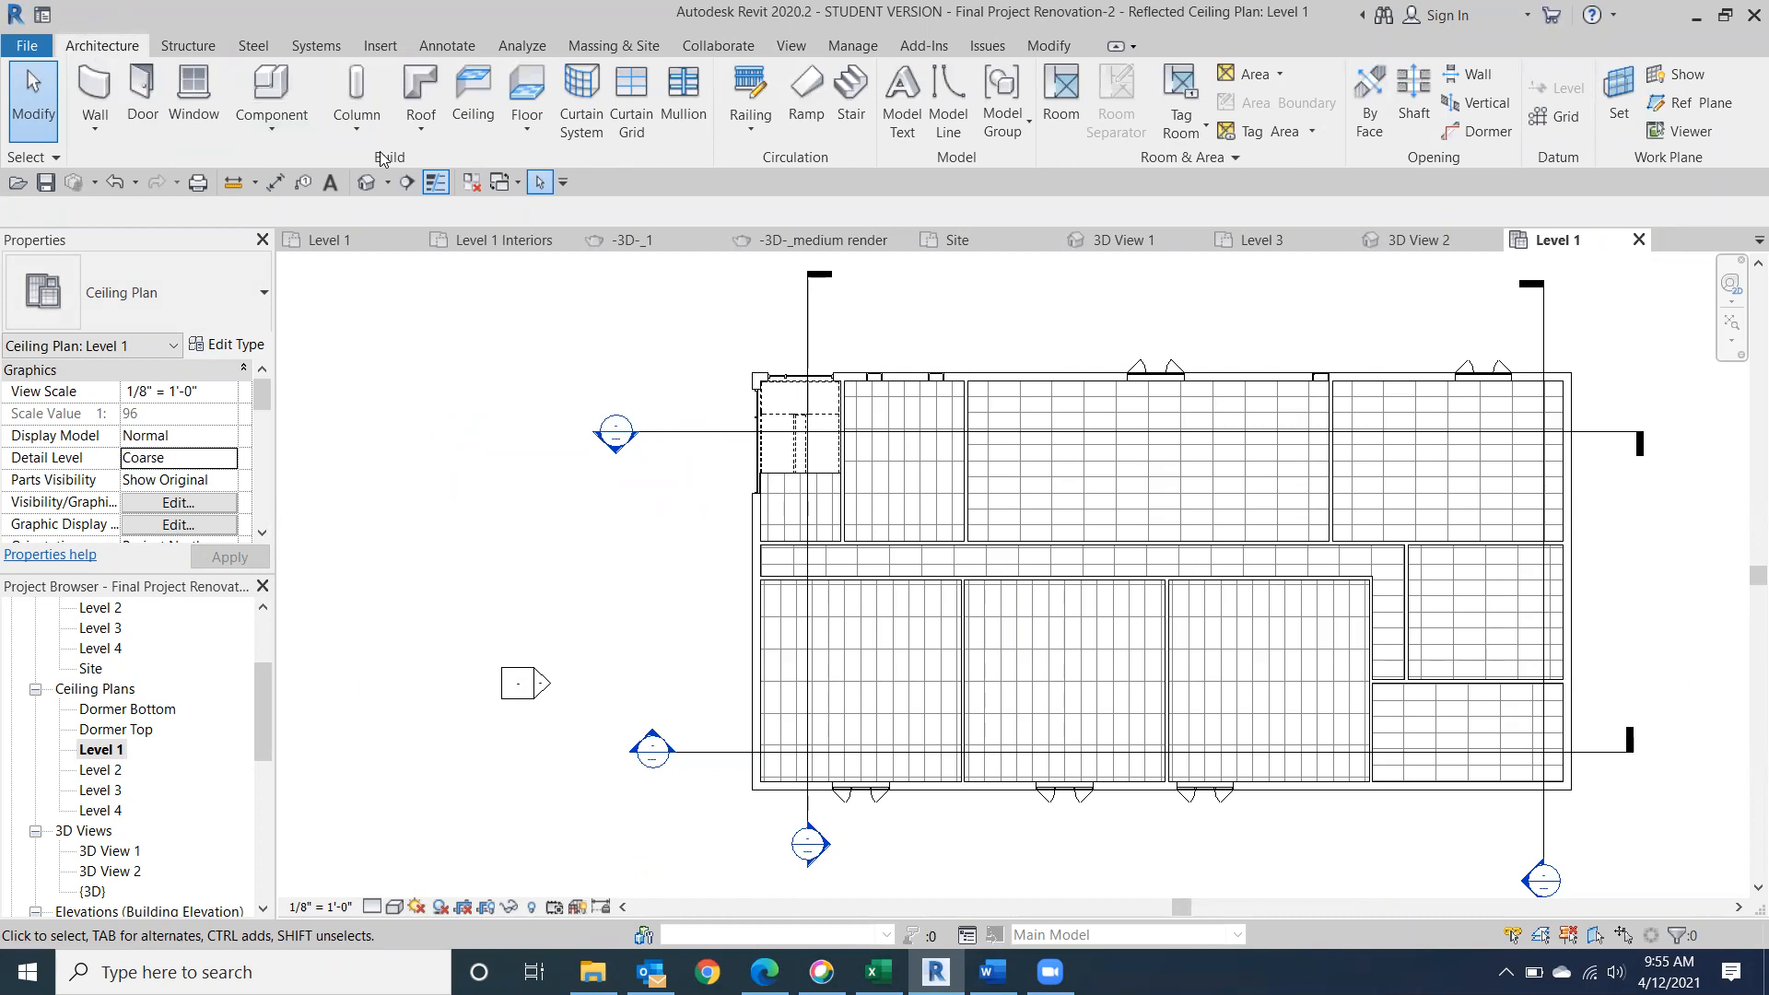
{"action": "left_click", "coordinate": [268, 80]}
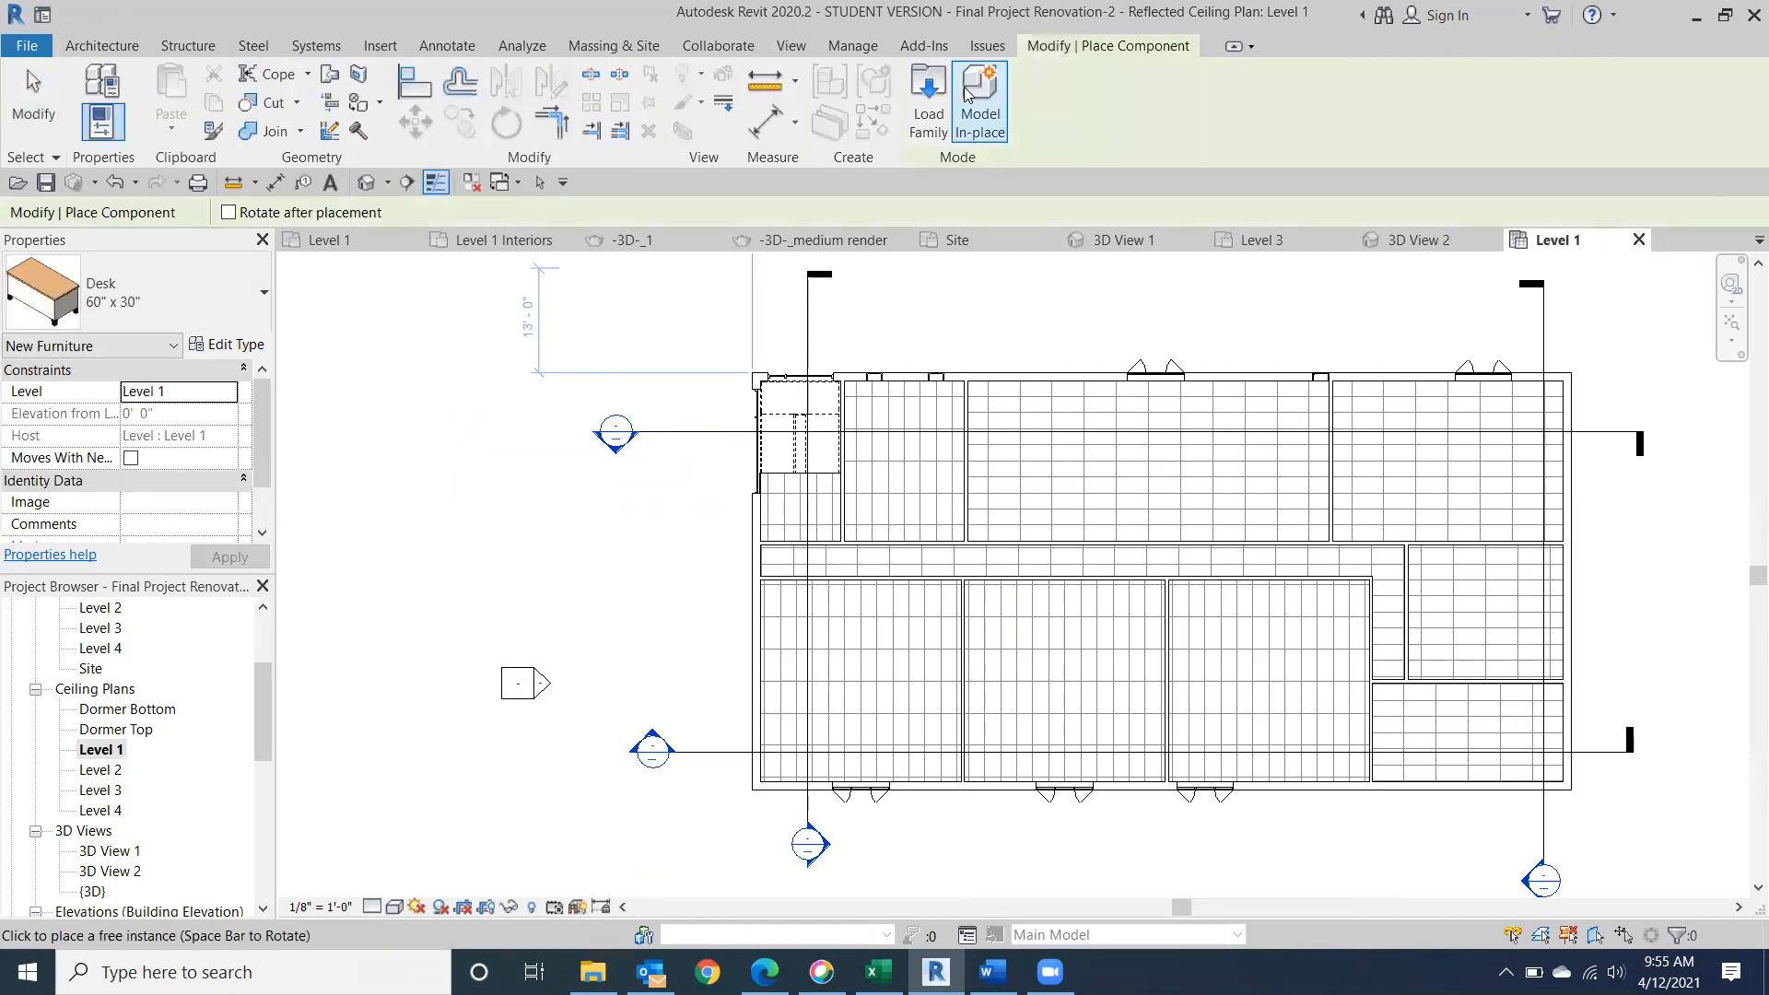
{"action": "left_click", "coordinate": [929, 97]}
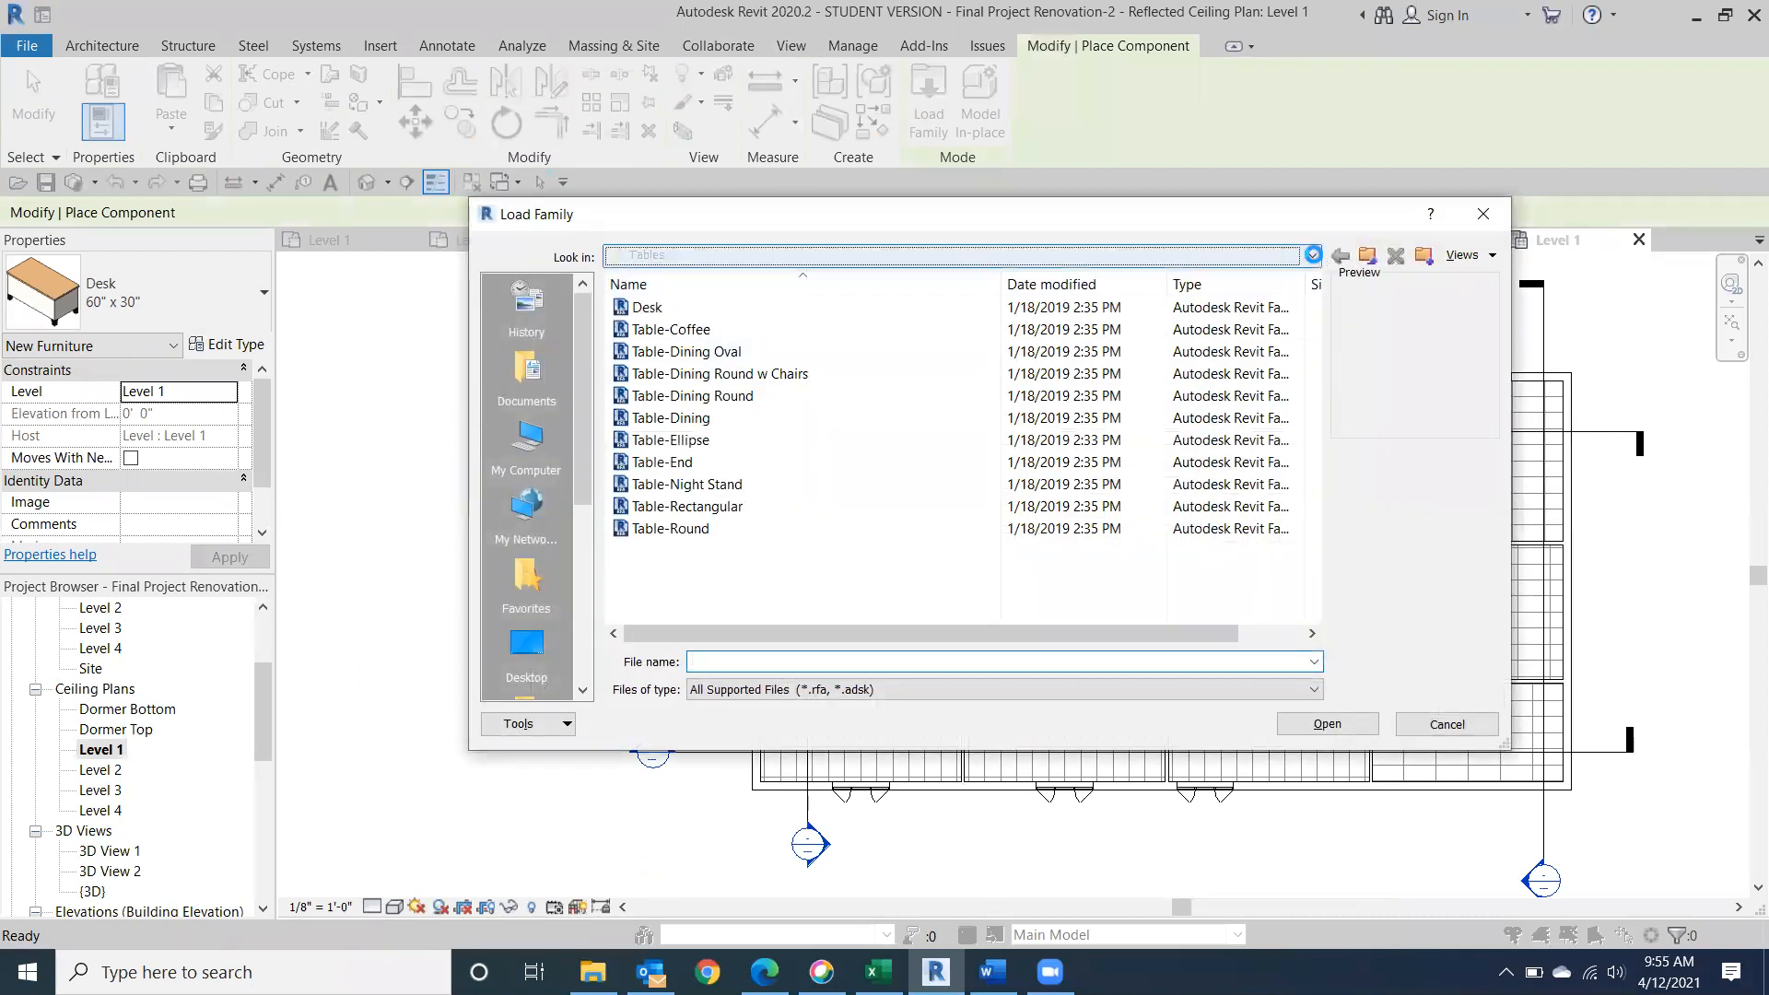
{"action": "left_click", "coordinate": [1311, 256]}
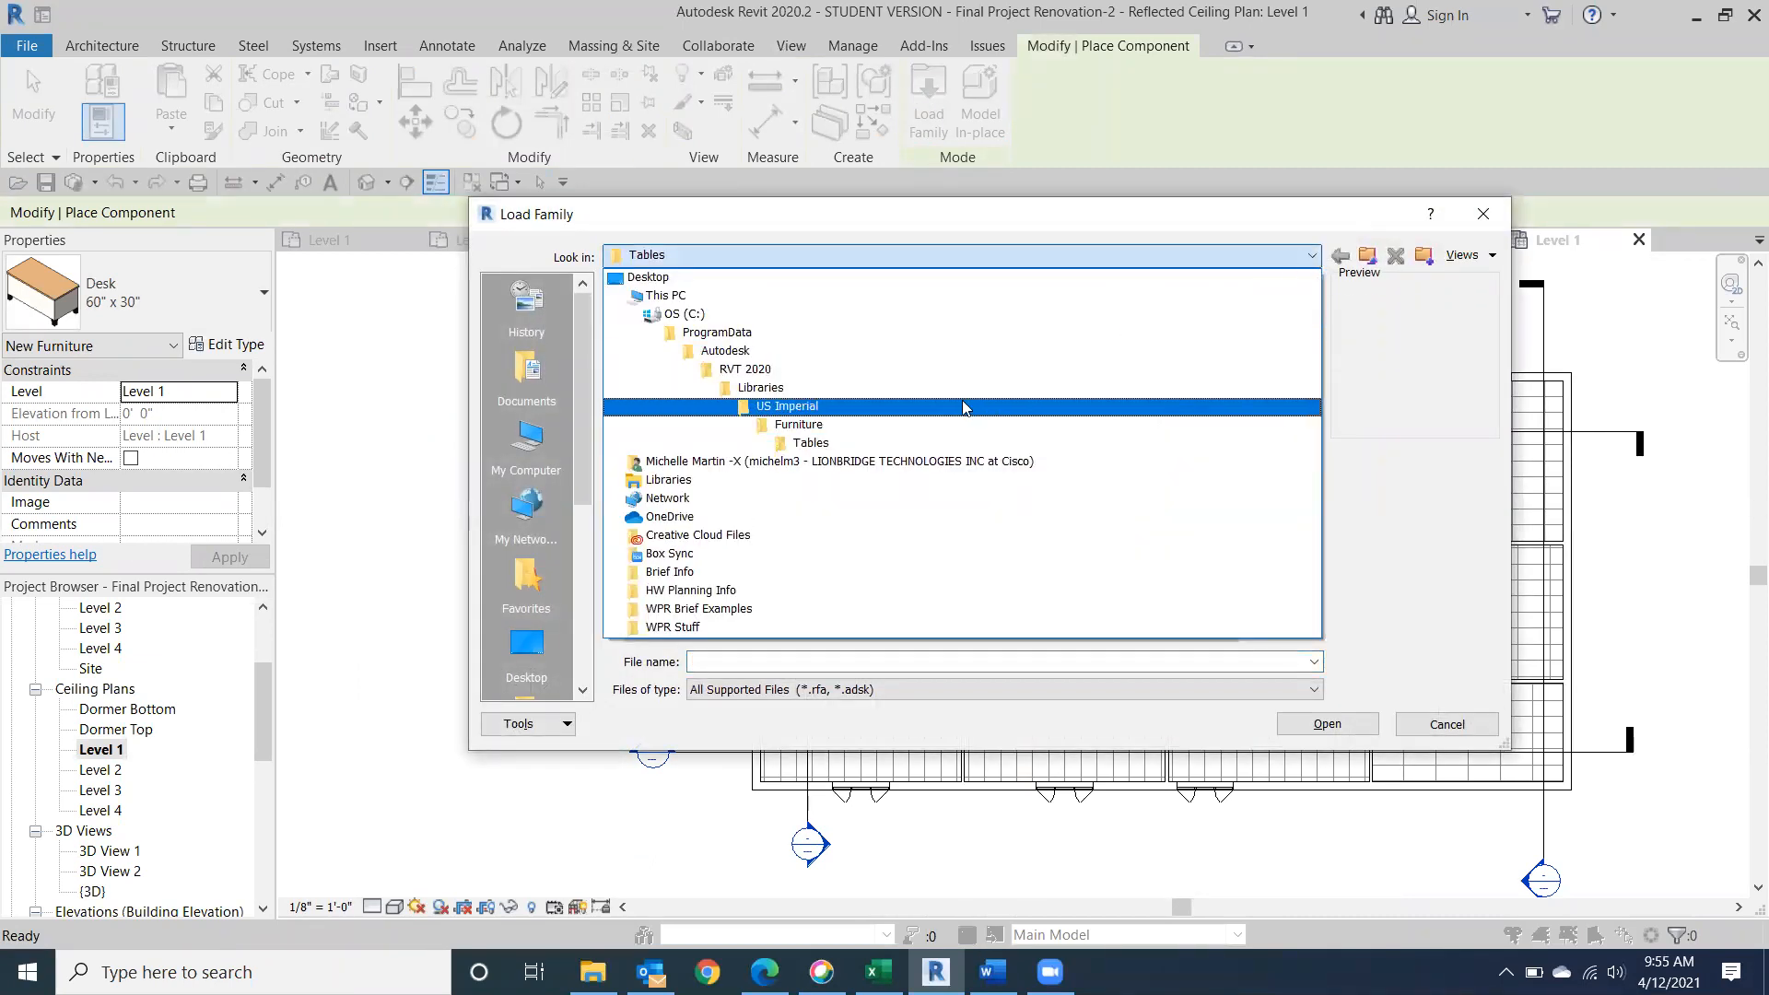
{"action": "left_click", "coordinate": [962, 406]}
{"action": "scroll", "coordinate": [962, 405], "scroll_direction": "down", "scroll_amount": 1}
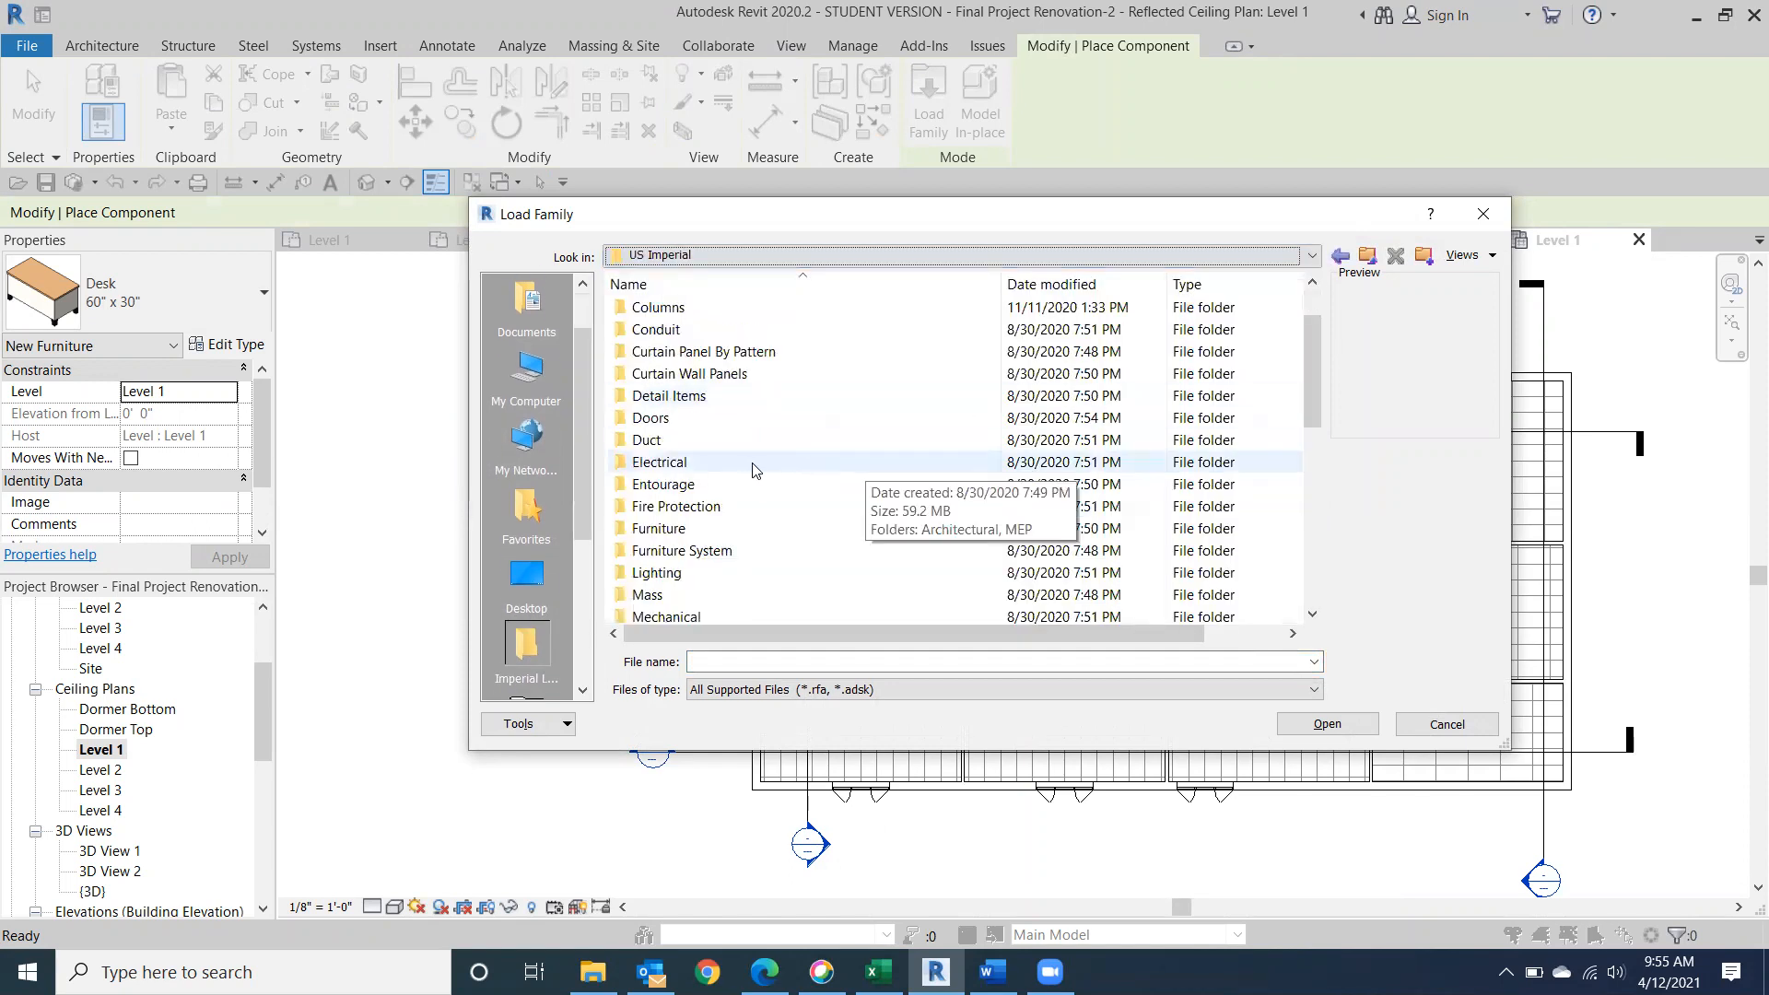
{"action": "double_click", "coordinate": [673, 573]}
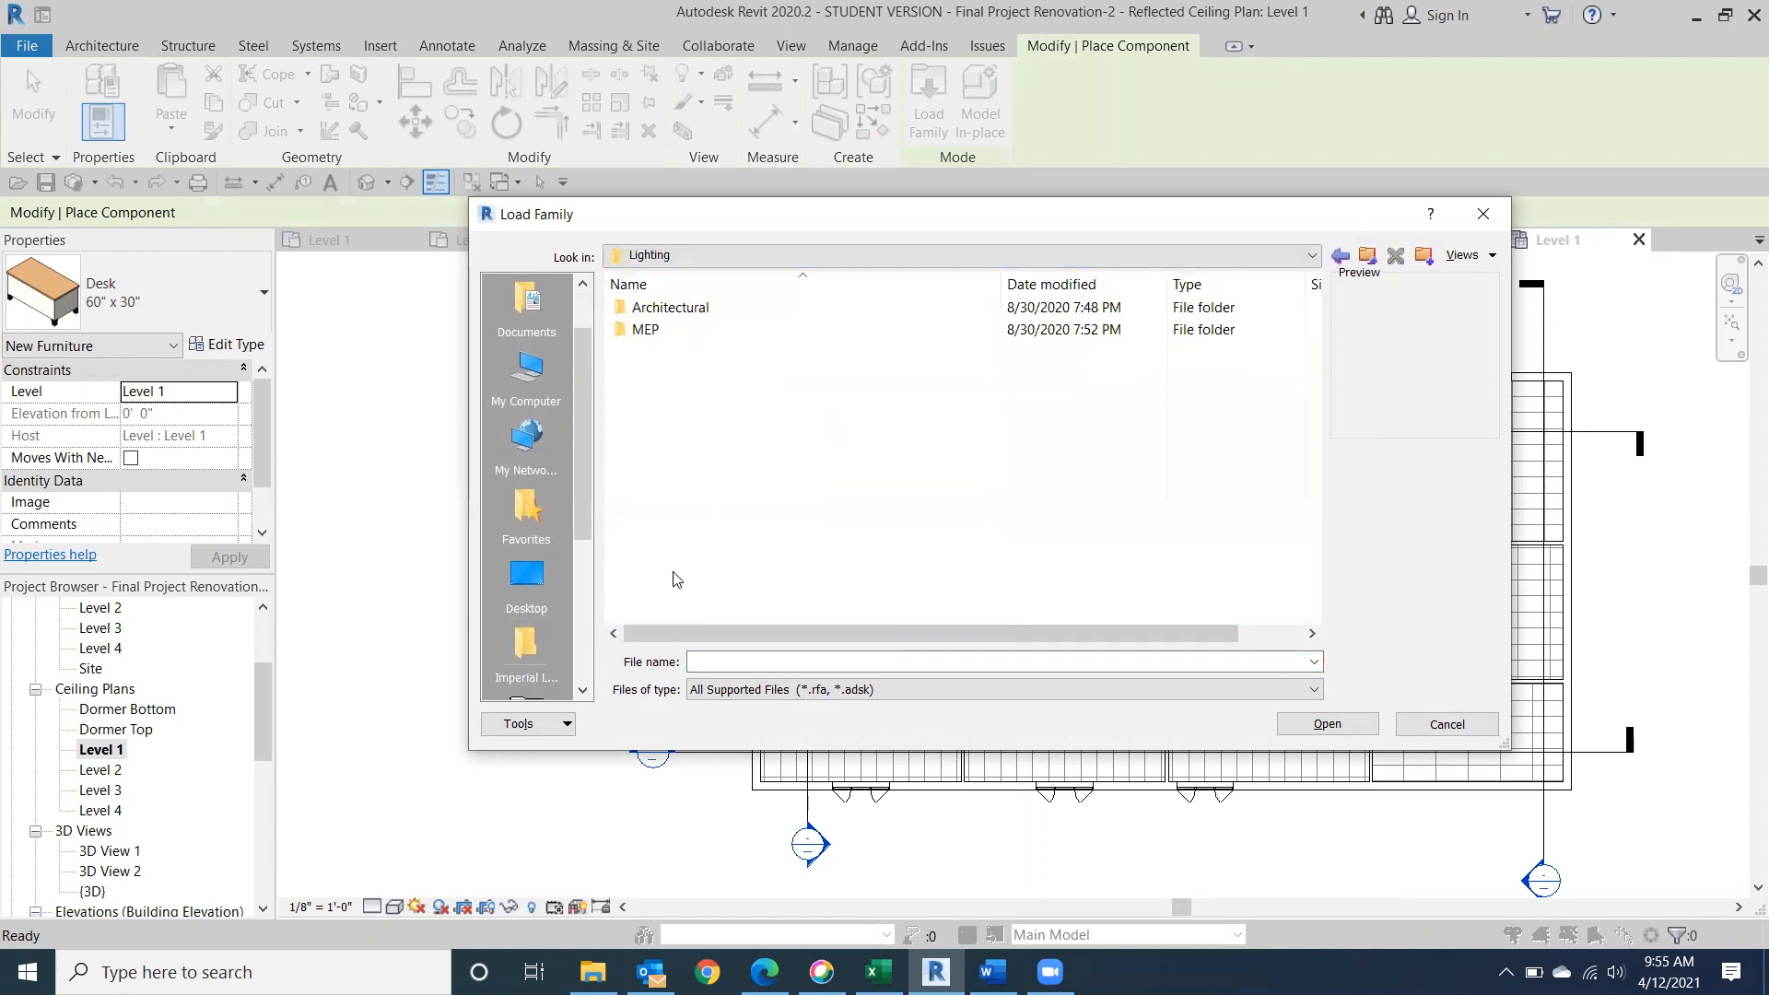
{"action": "double_click", "coordinate": [748, 308]}
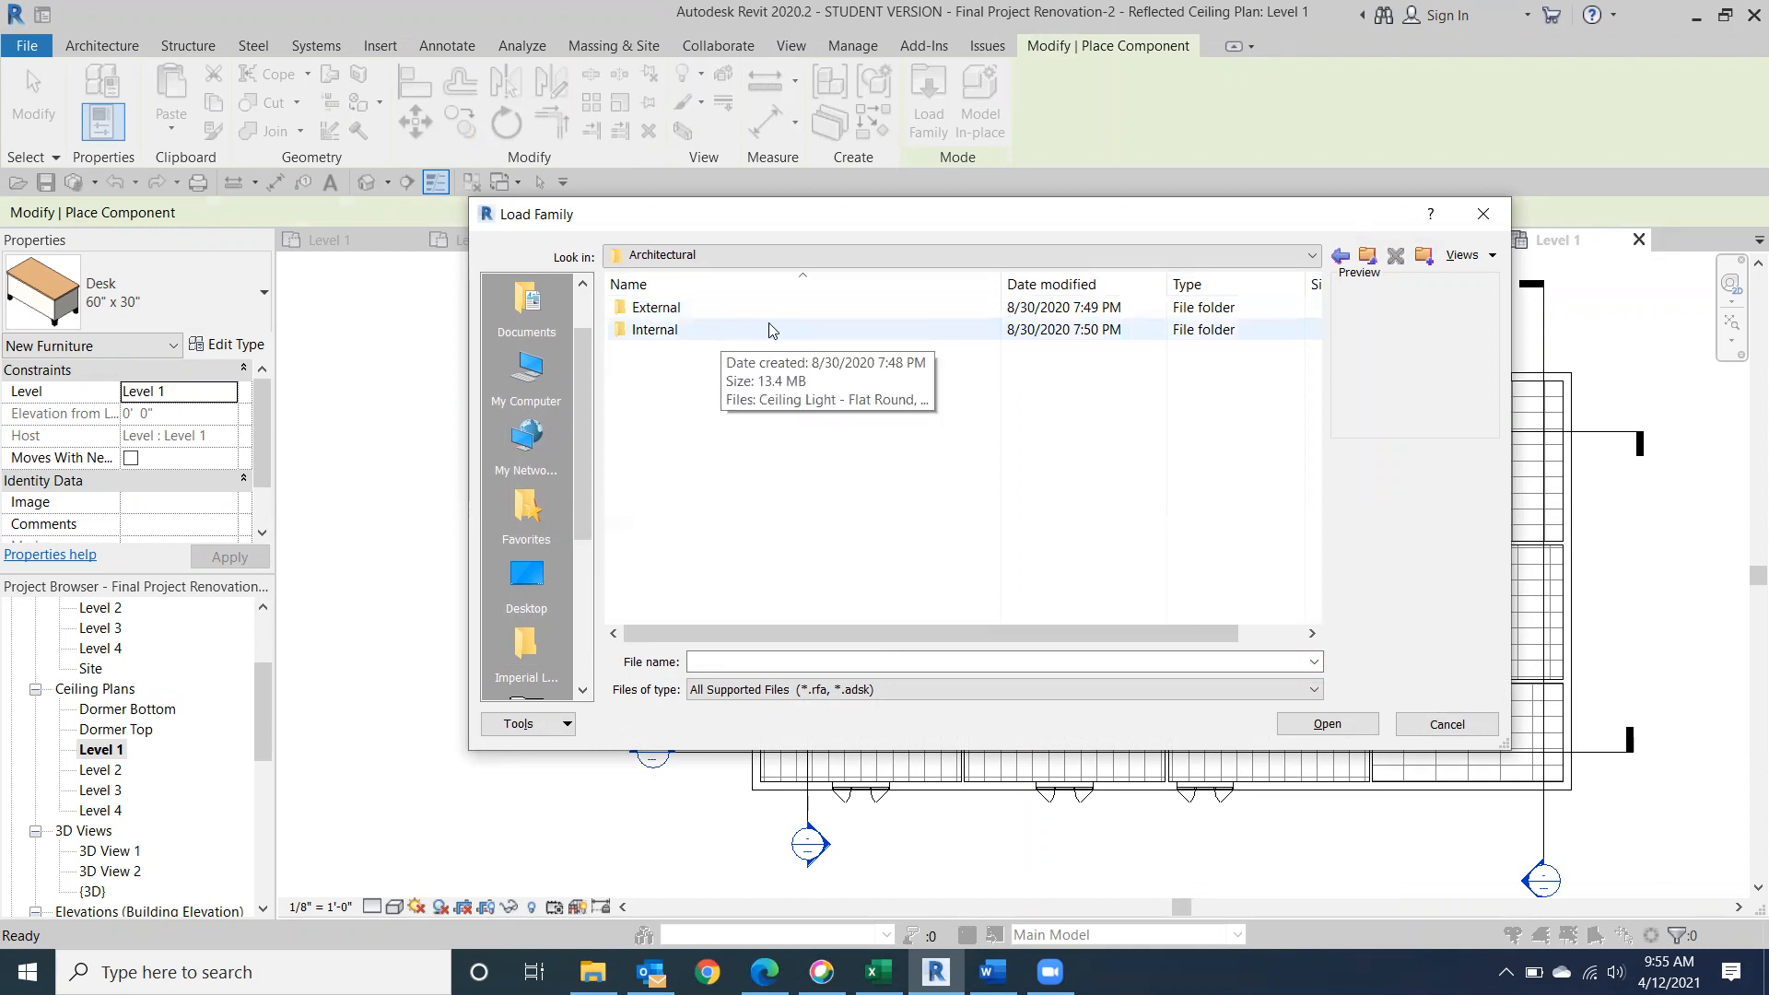
{"action": "double_click", "coordinate": [769, 330]}
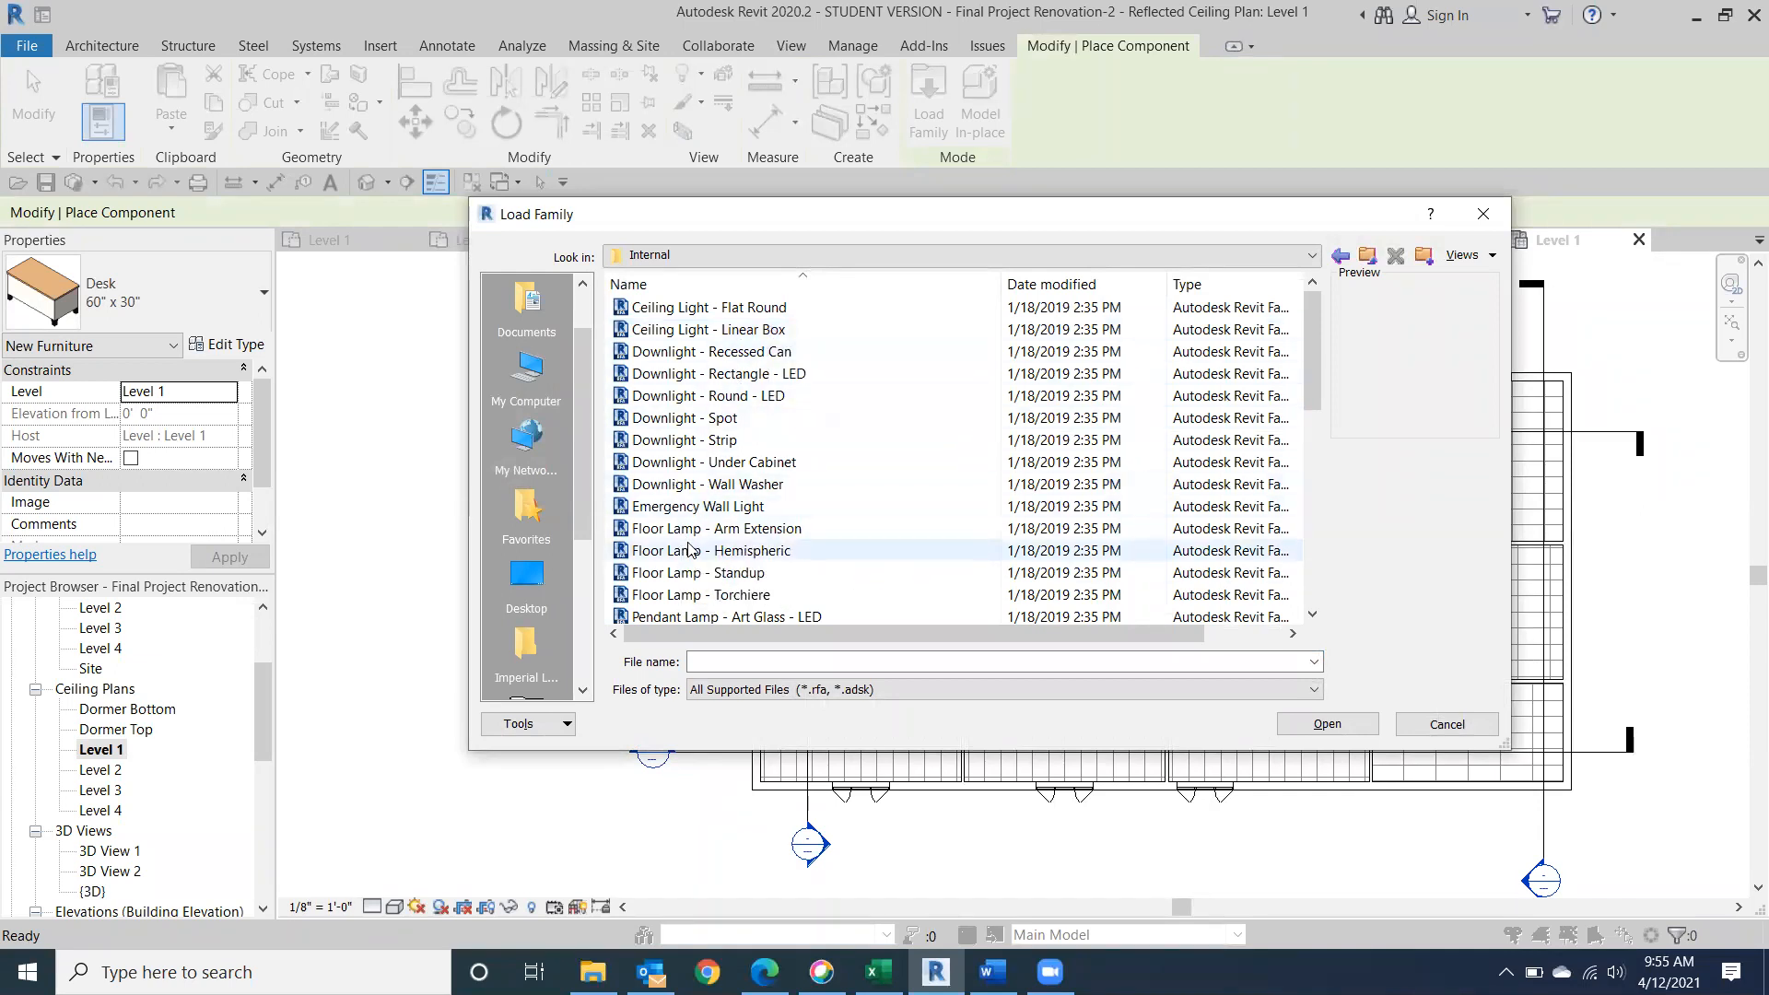
Look through the interior light fixtures and load the Table Lamp - Arm Extension family.
{"action": "scroll", "coordinate": [693, 564], "scroll_direction": "down", "scroll_amount": 2}
{"action": "scroll", "coordinate": [693, 569], "scroll_direction": "down", "scroll_amount": 6}
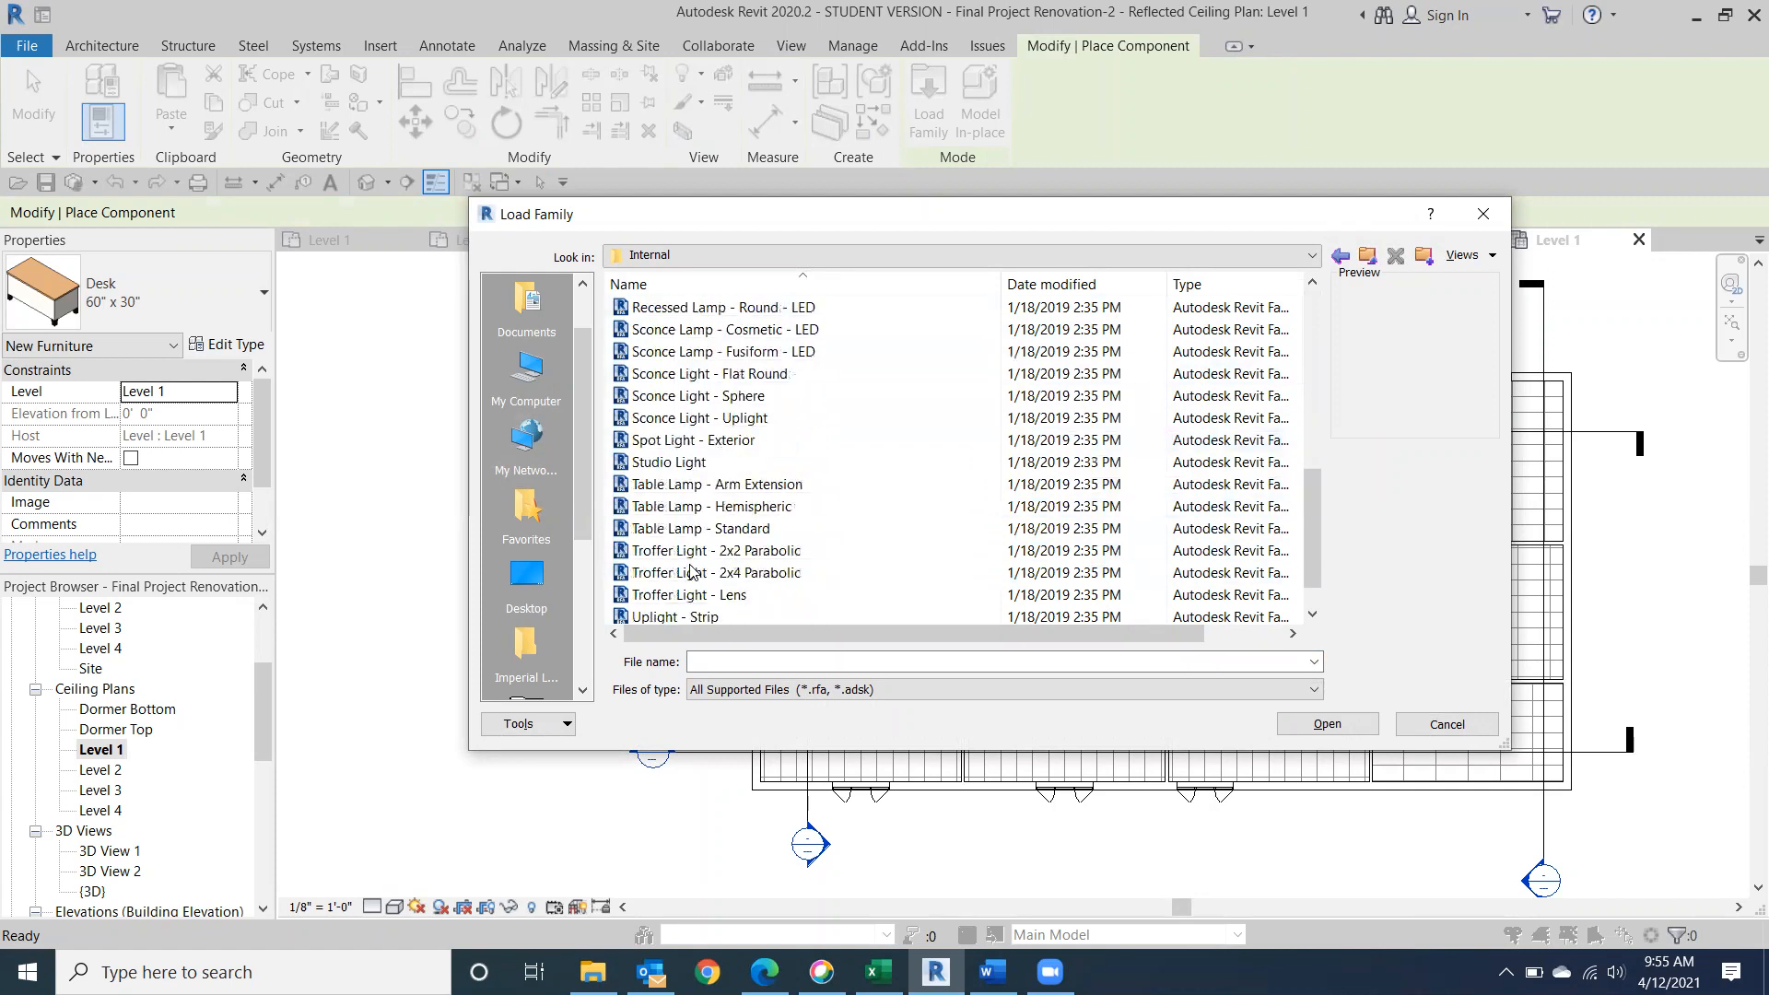
{"action": "scroll", "coordinate": [691, 566], "scroll_direction": "up", "scroll_amount": 8}
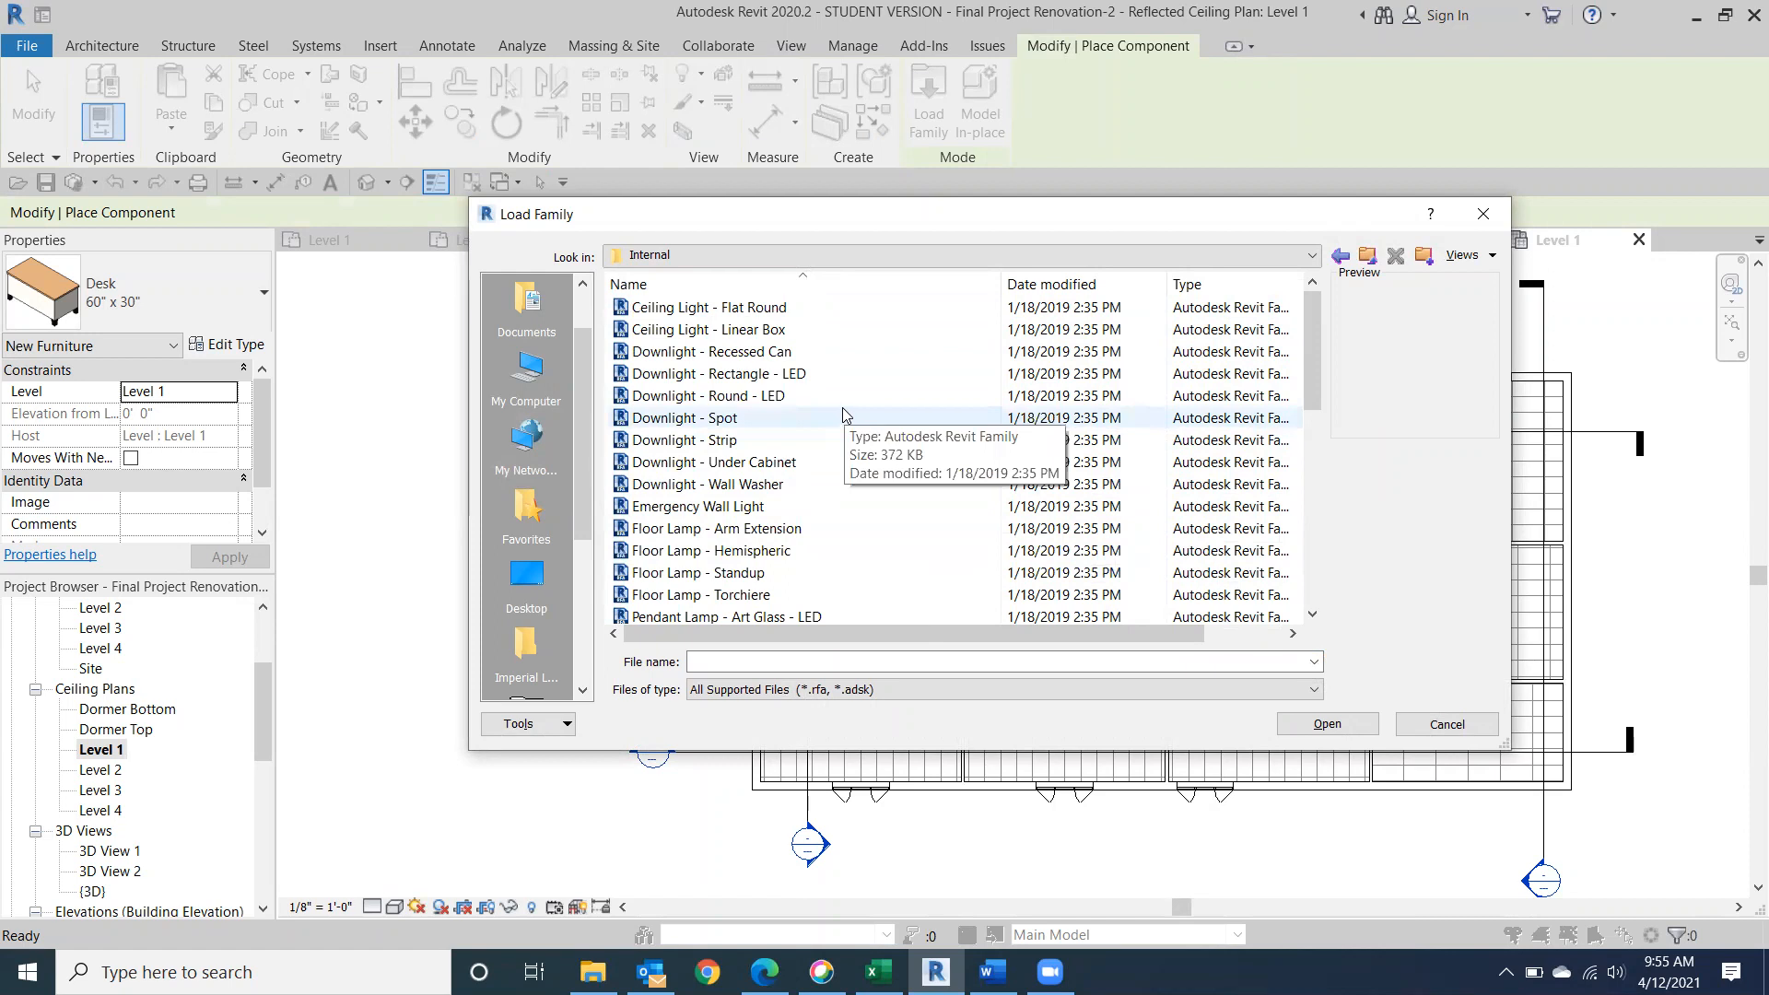
{"action": "scroll", "coordinate": [842, 416], "scroll_direction": "down", "scroll_amount": 2}
{"action": "scroll", "coordinate": [826, 425], "scroll_direction": "down", "scroll_amount": 4}
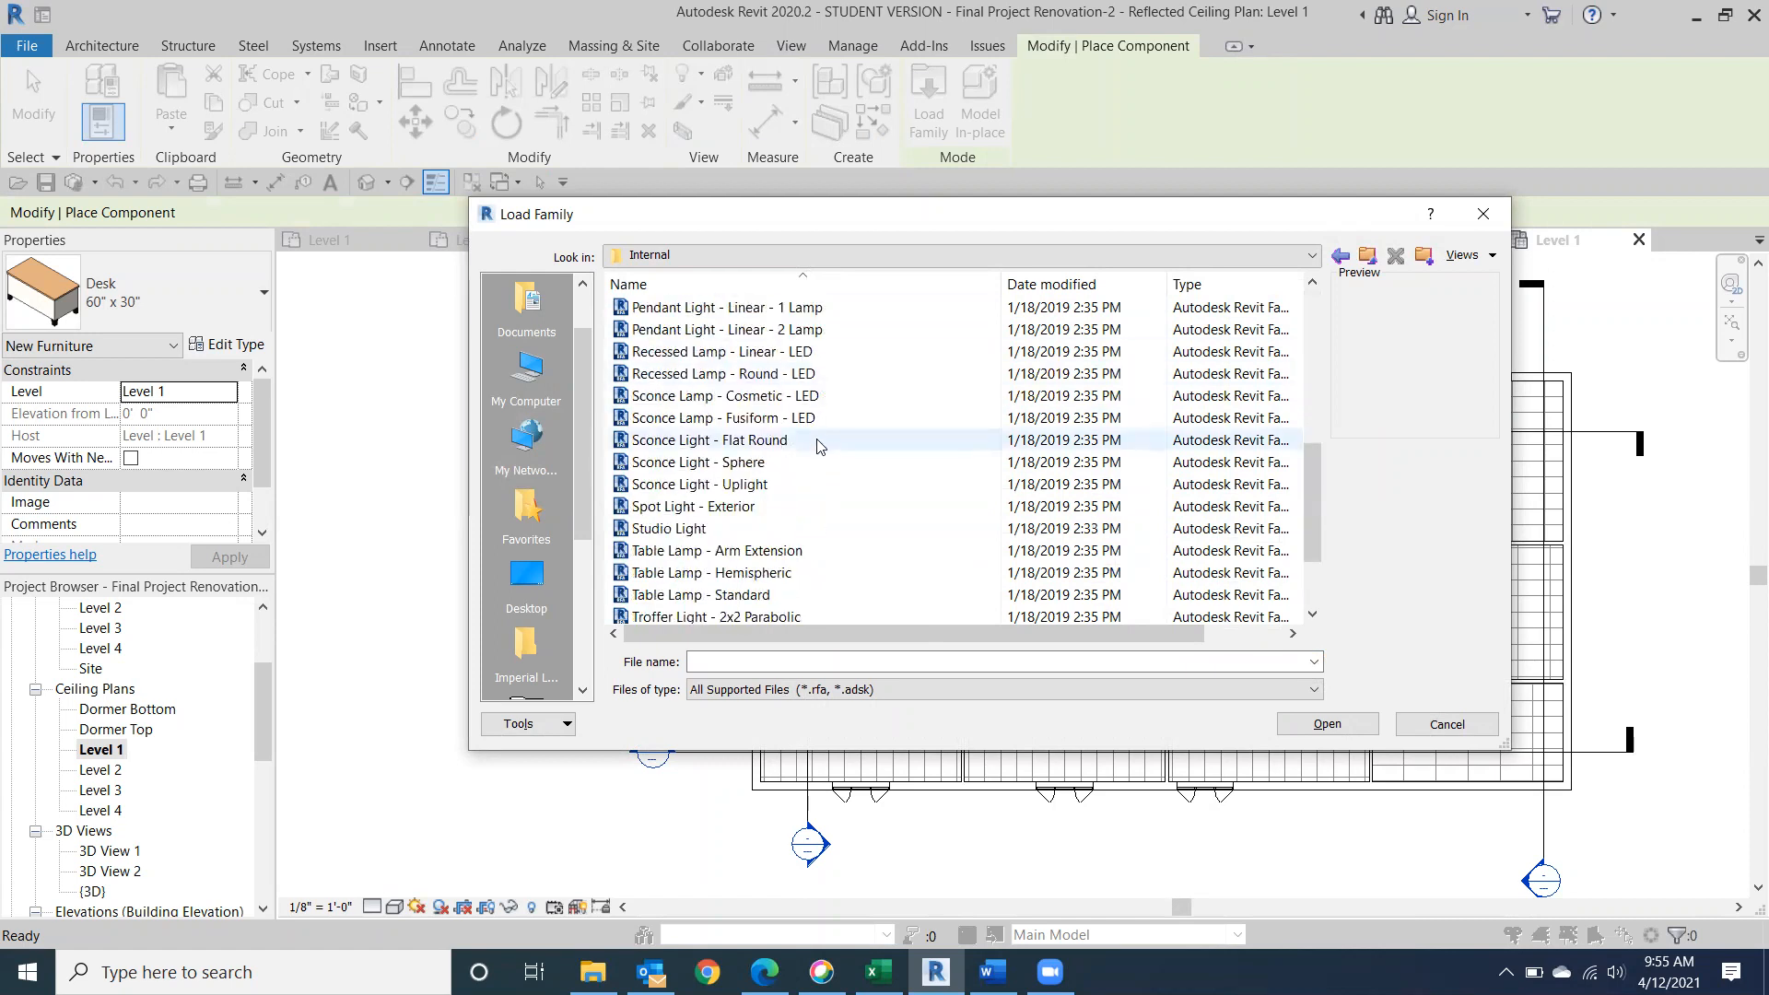
{"action": "scroll", "coordinate": [903, 512], "scroll_direction": "down", "scroll_amount": 2}
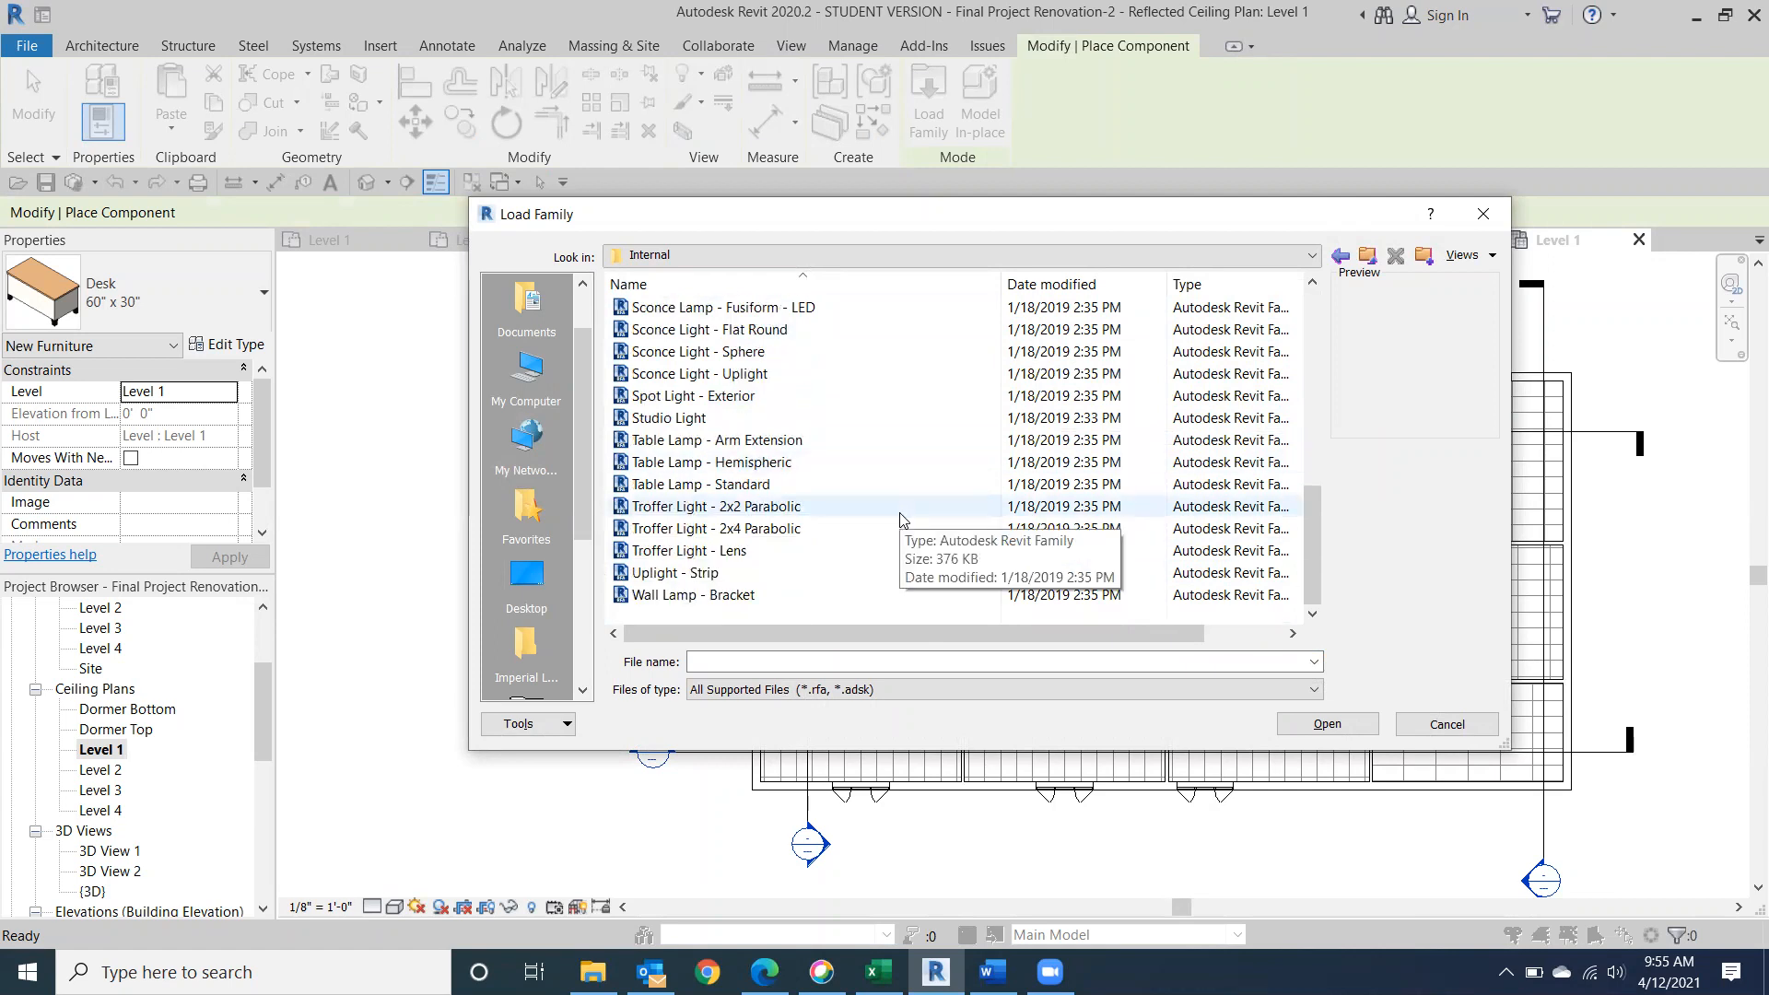
{"action": "scroll", "coordinate": [899, 516], "scroll_direction": "up", "scroll_amount": 1}
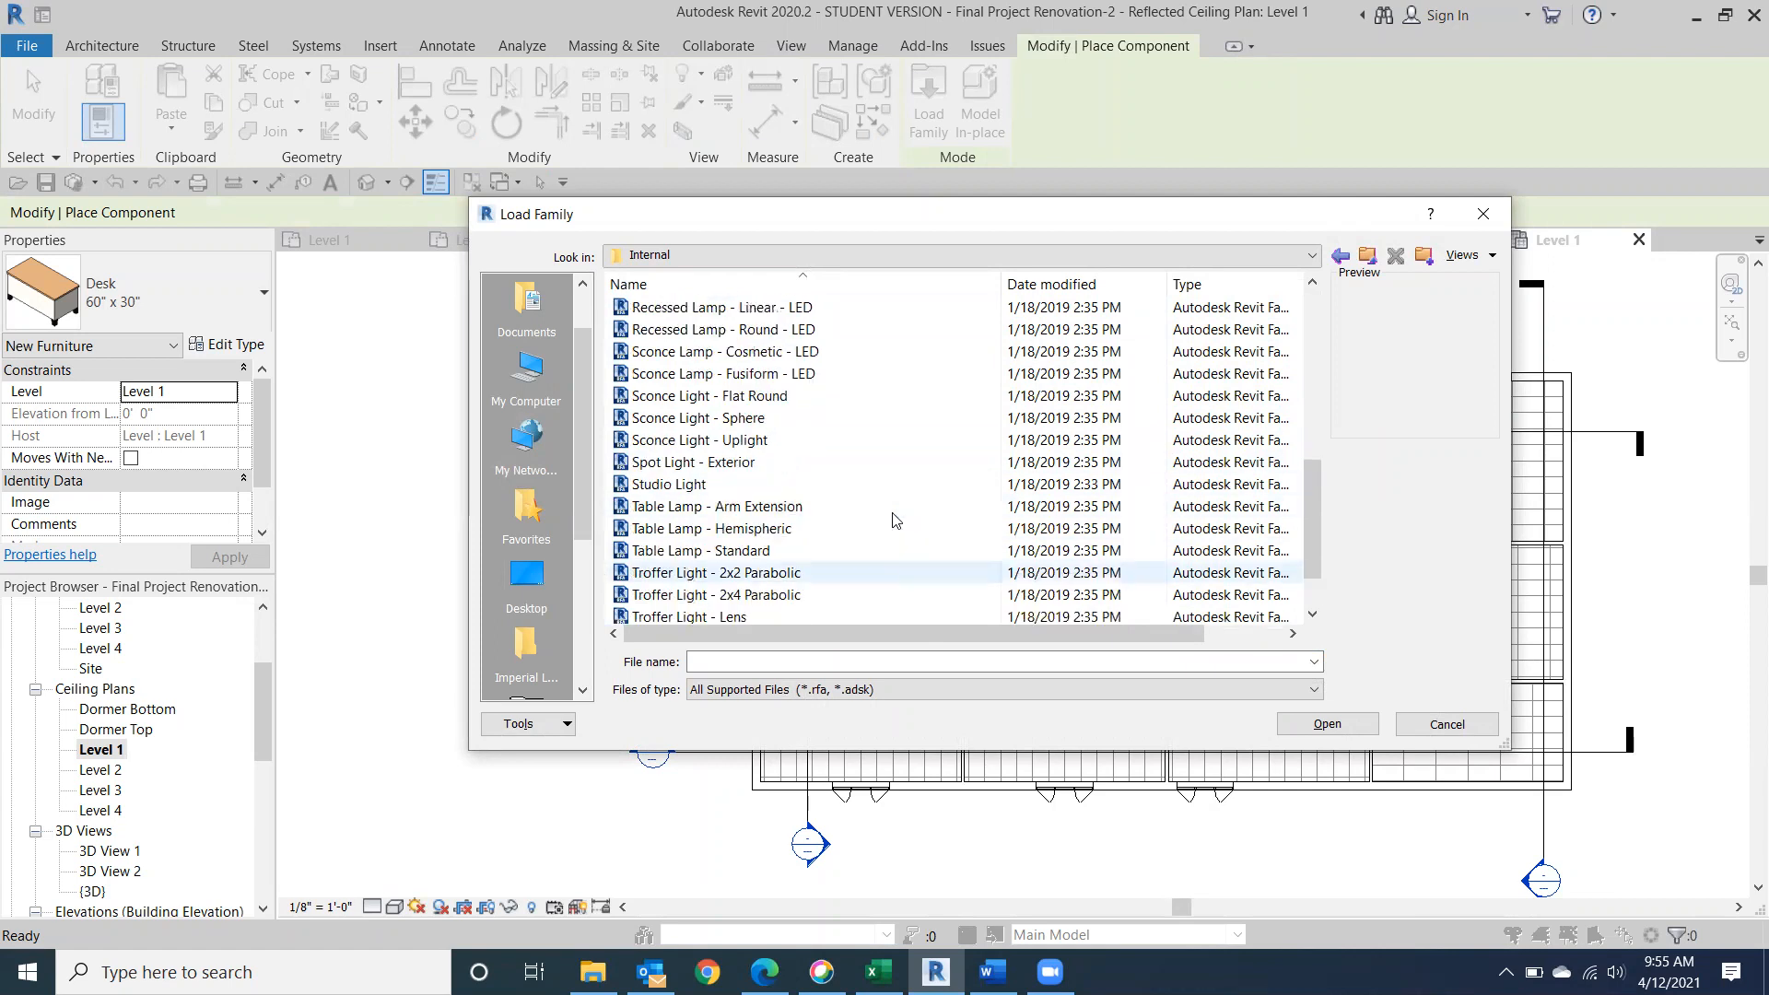
{"action": "double_click", "coordinate": [657, 509]}
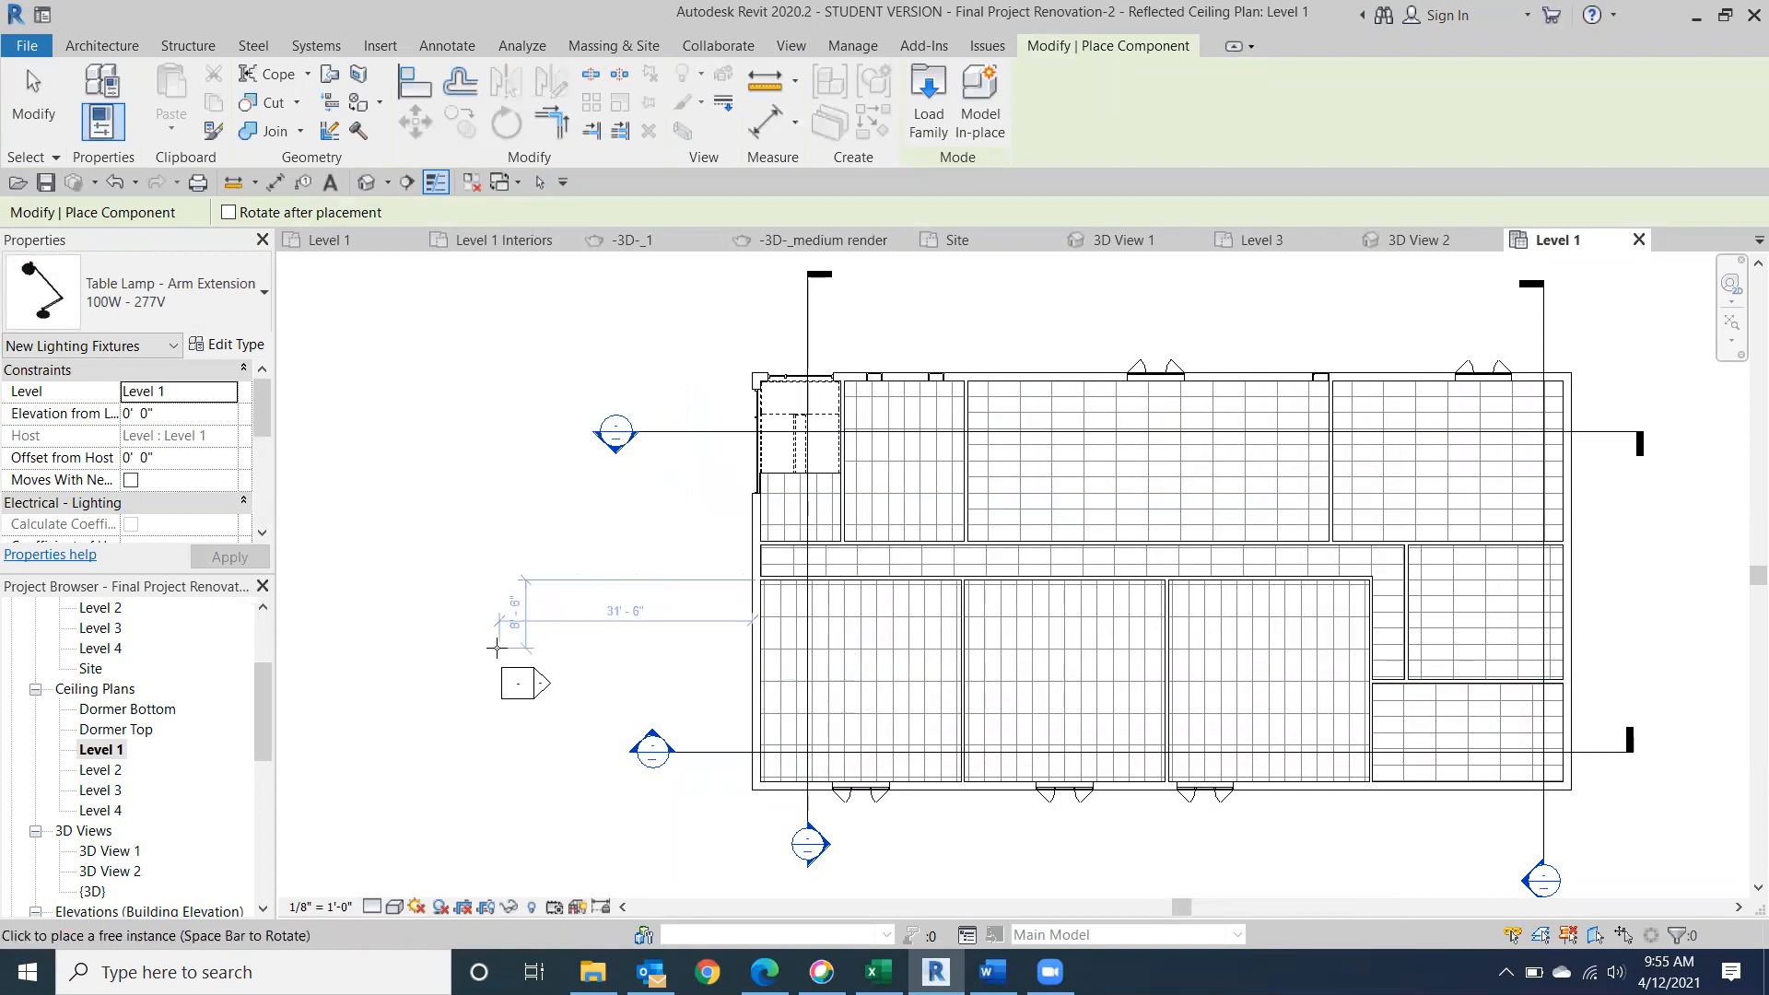
Open the Level 1 floor plan and load the Floor Lamp - Arm Extension family for component placement.
{"action": "left_click_drag", "start_coordinate": [262, 686], "coordinate": [265, 626]}
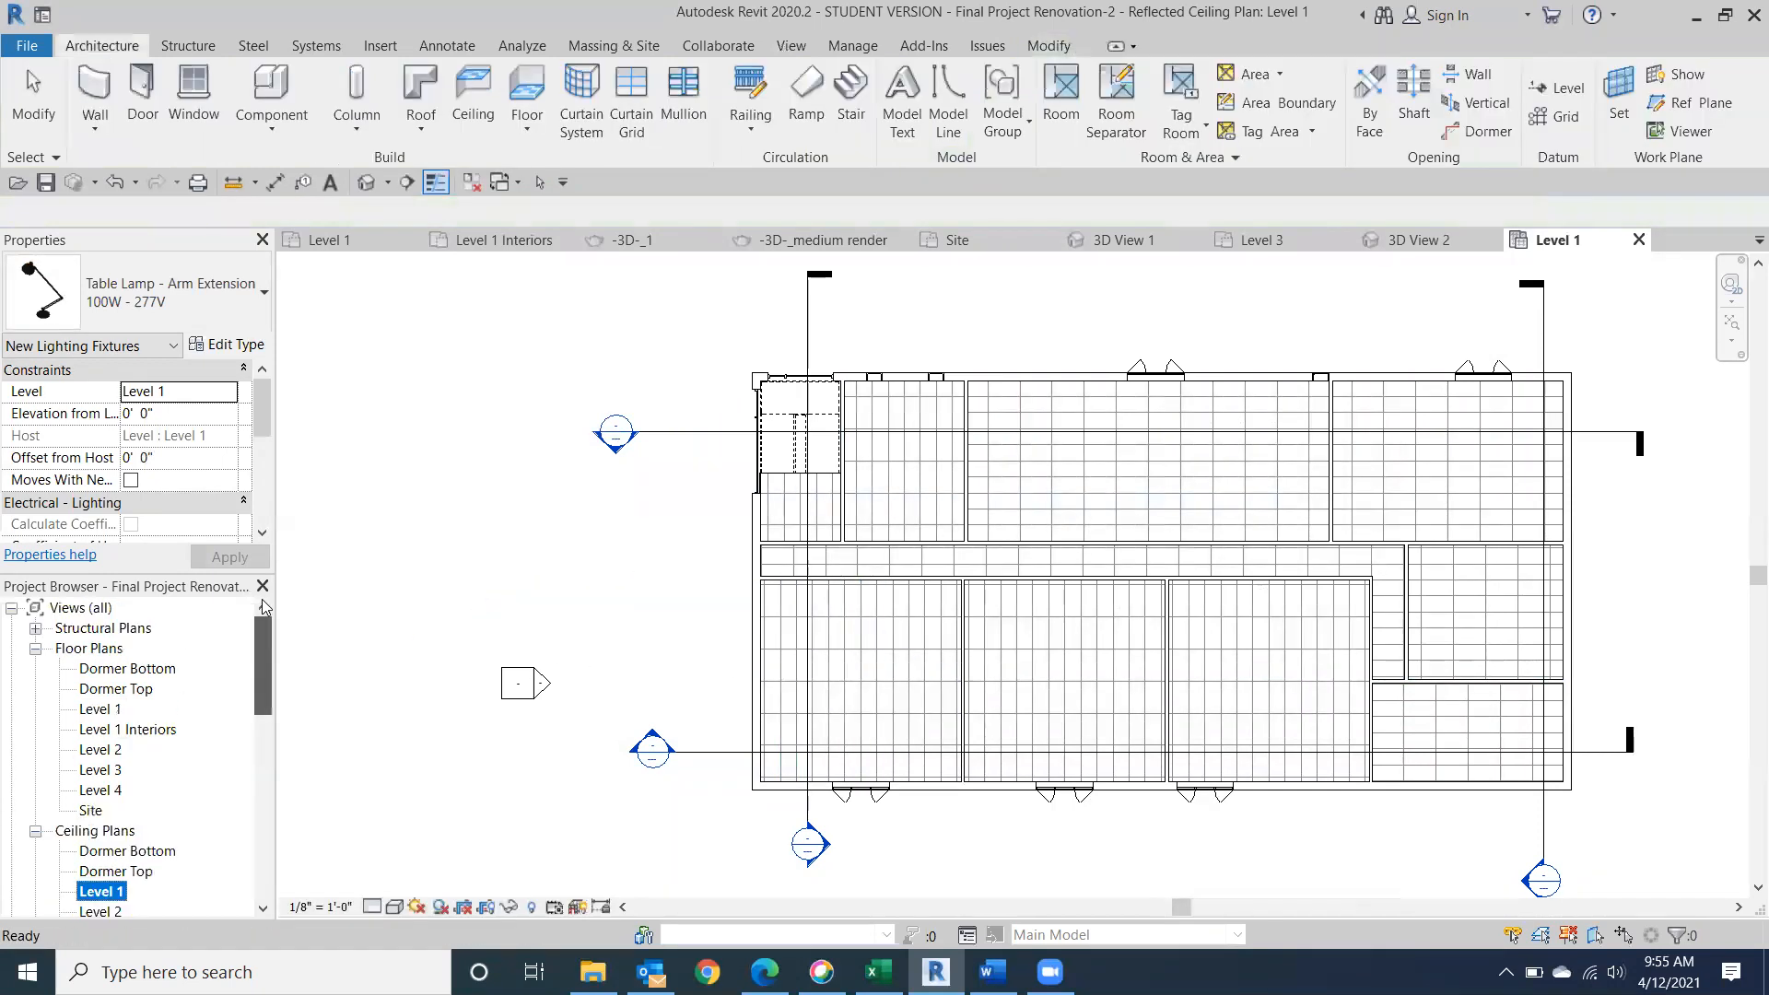
{"action": "double_click", "coordinate": [99, 710]}
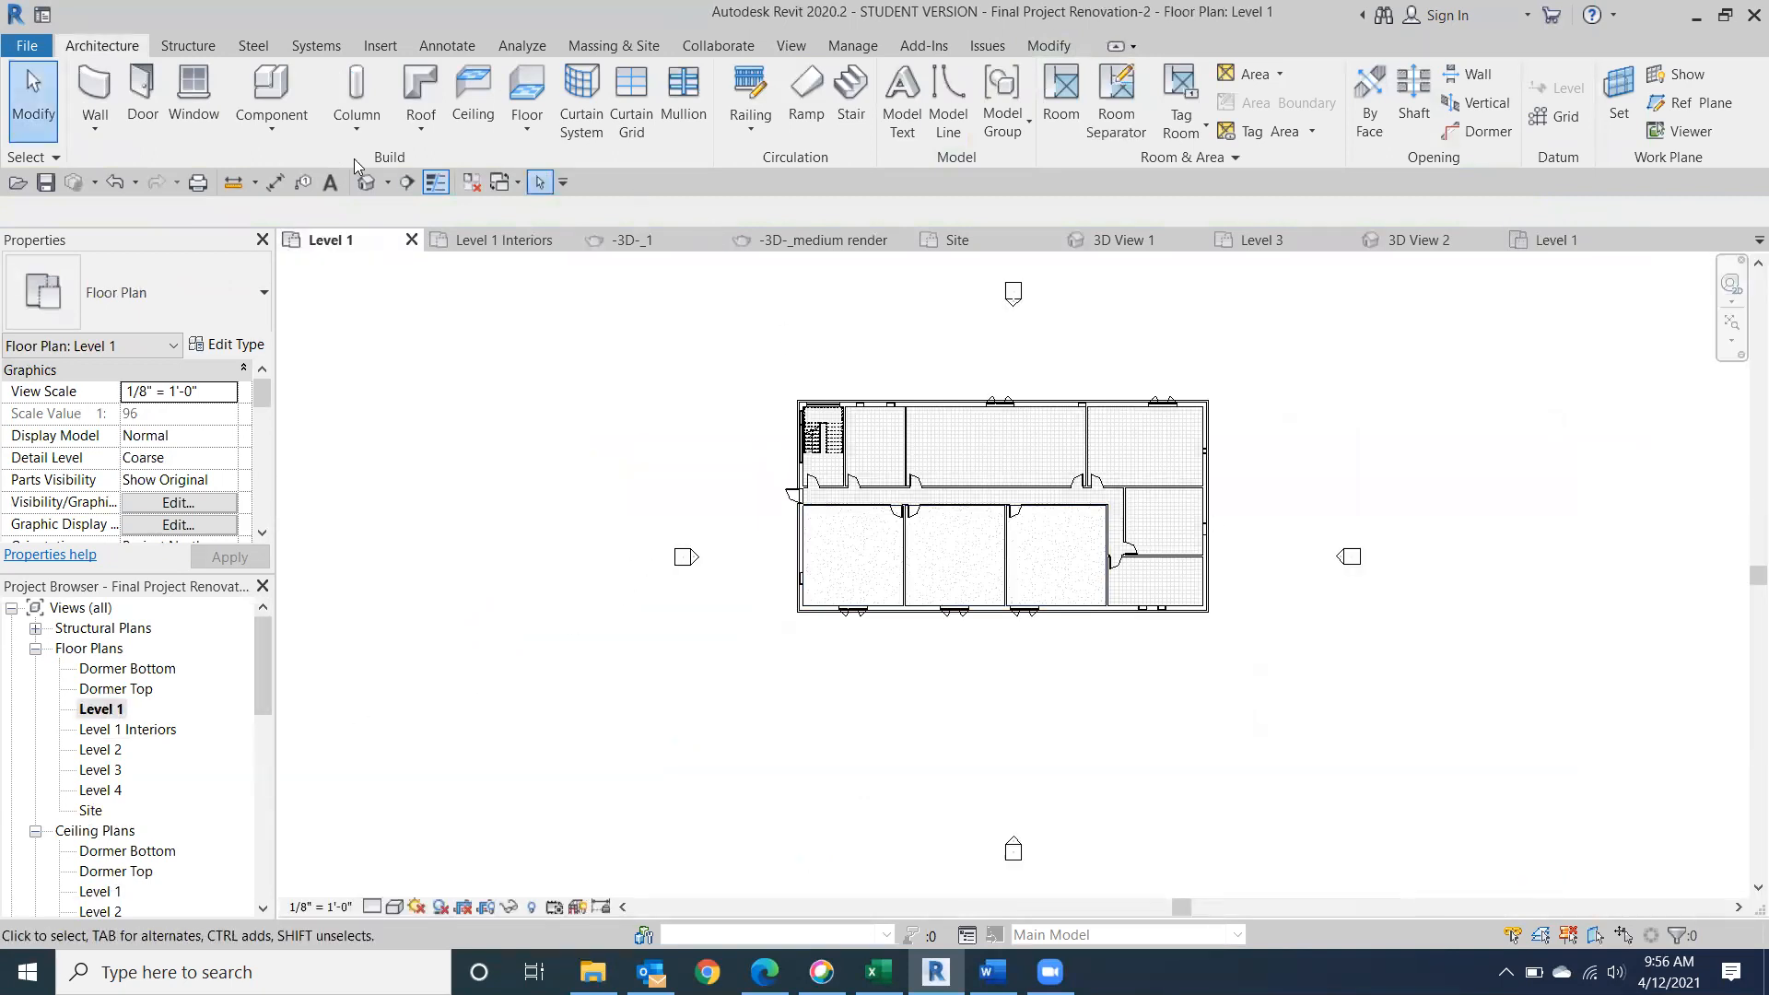
{"action": "left_click", "coordinate": [285, 98]}
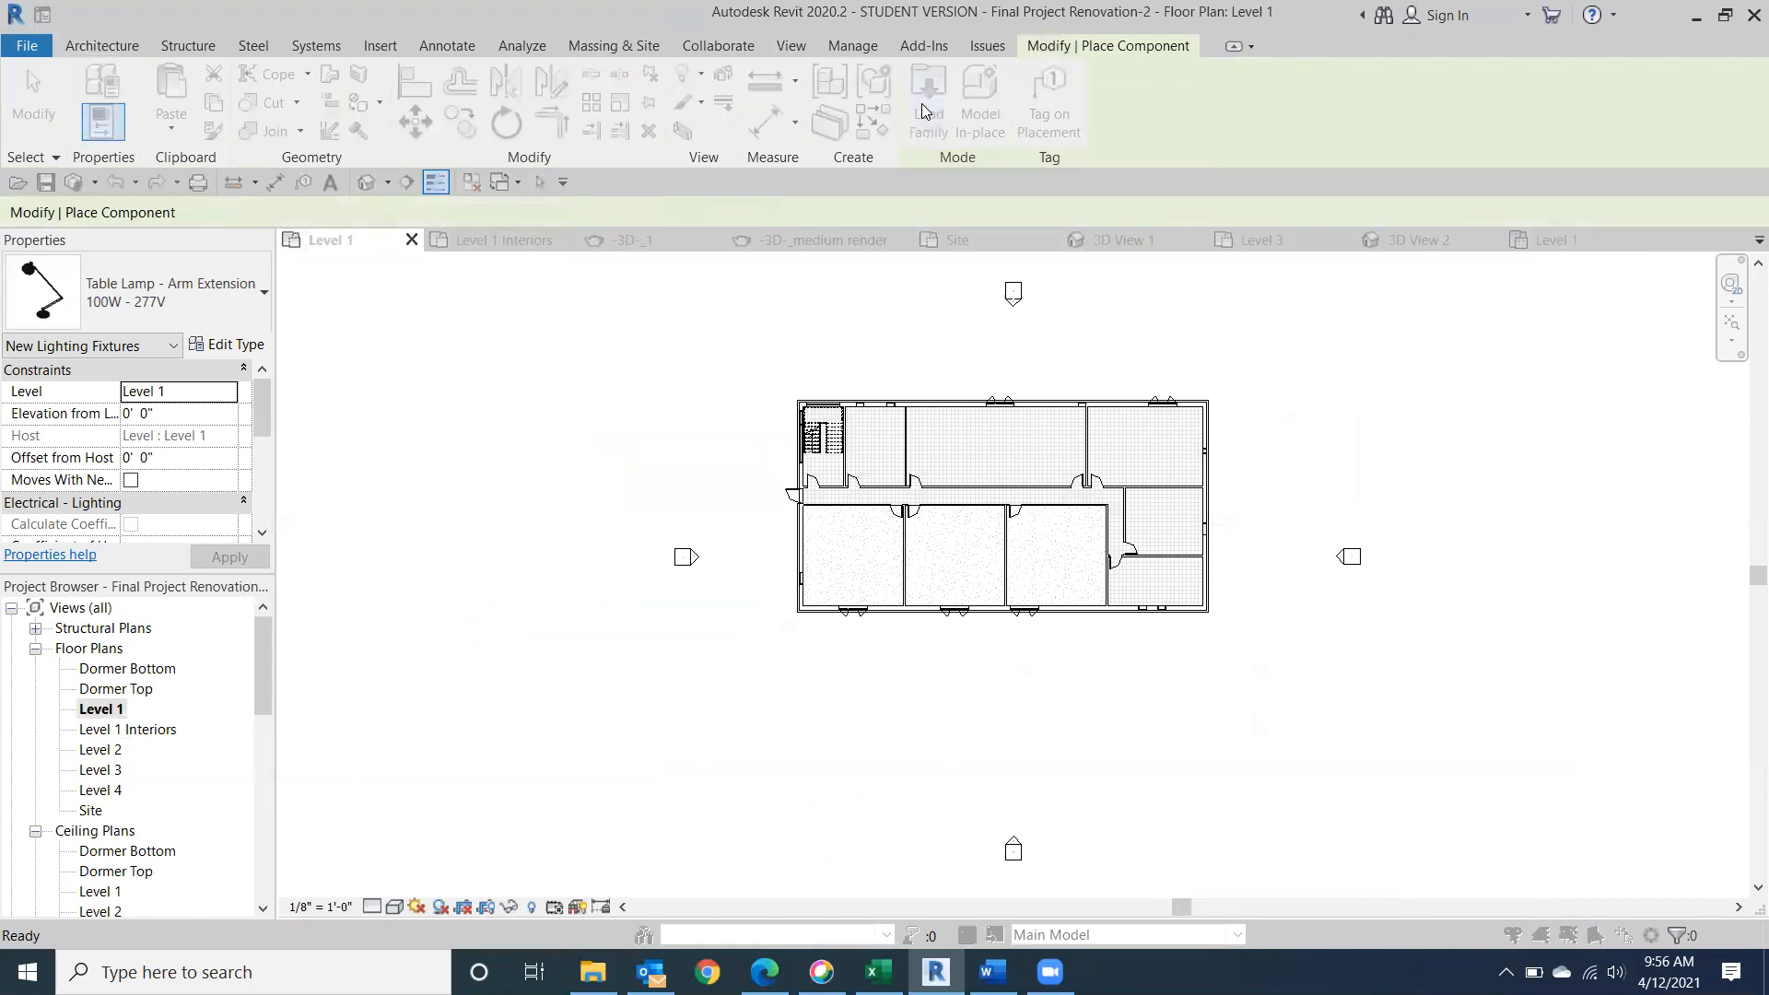
{"action": "left_click", "coordinate": [924, 106]}
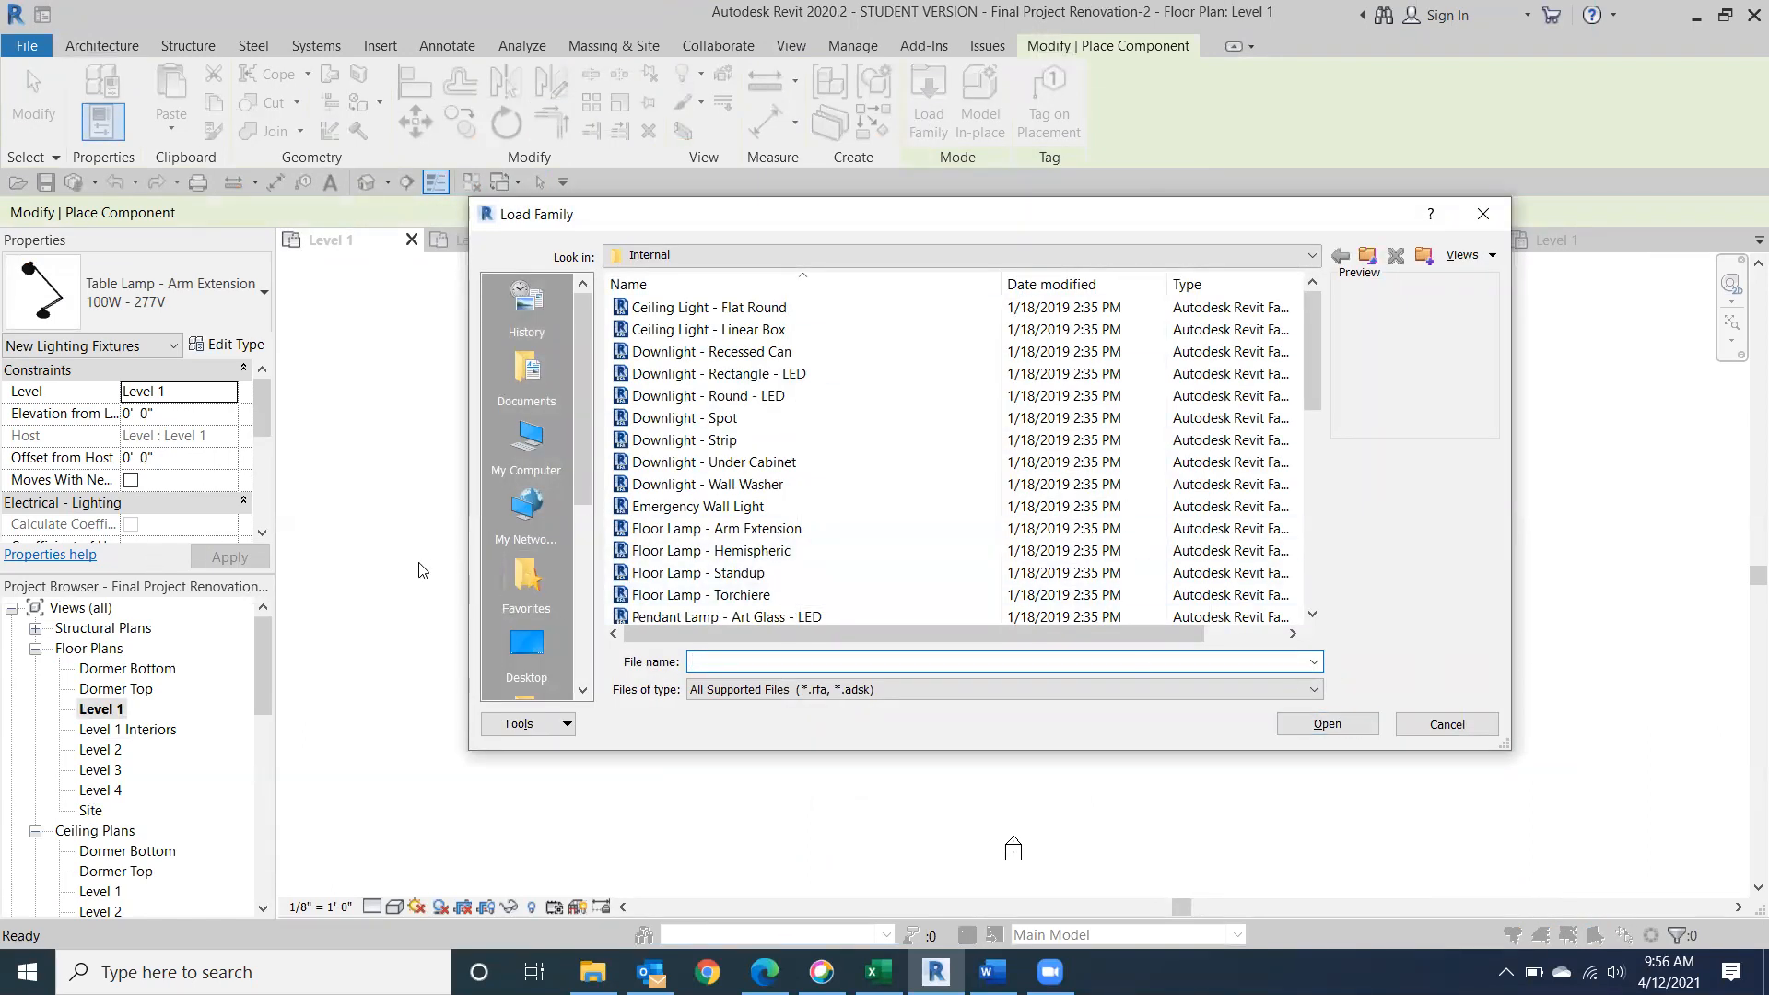
{"action": "double_click", "coordinate": [734, 532]}
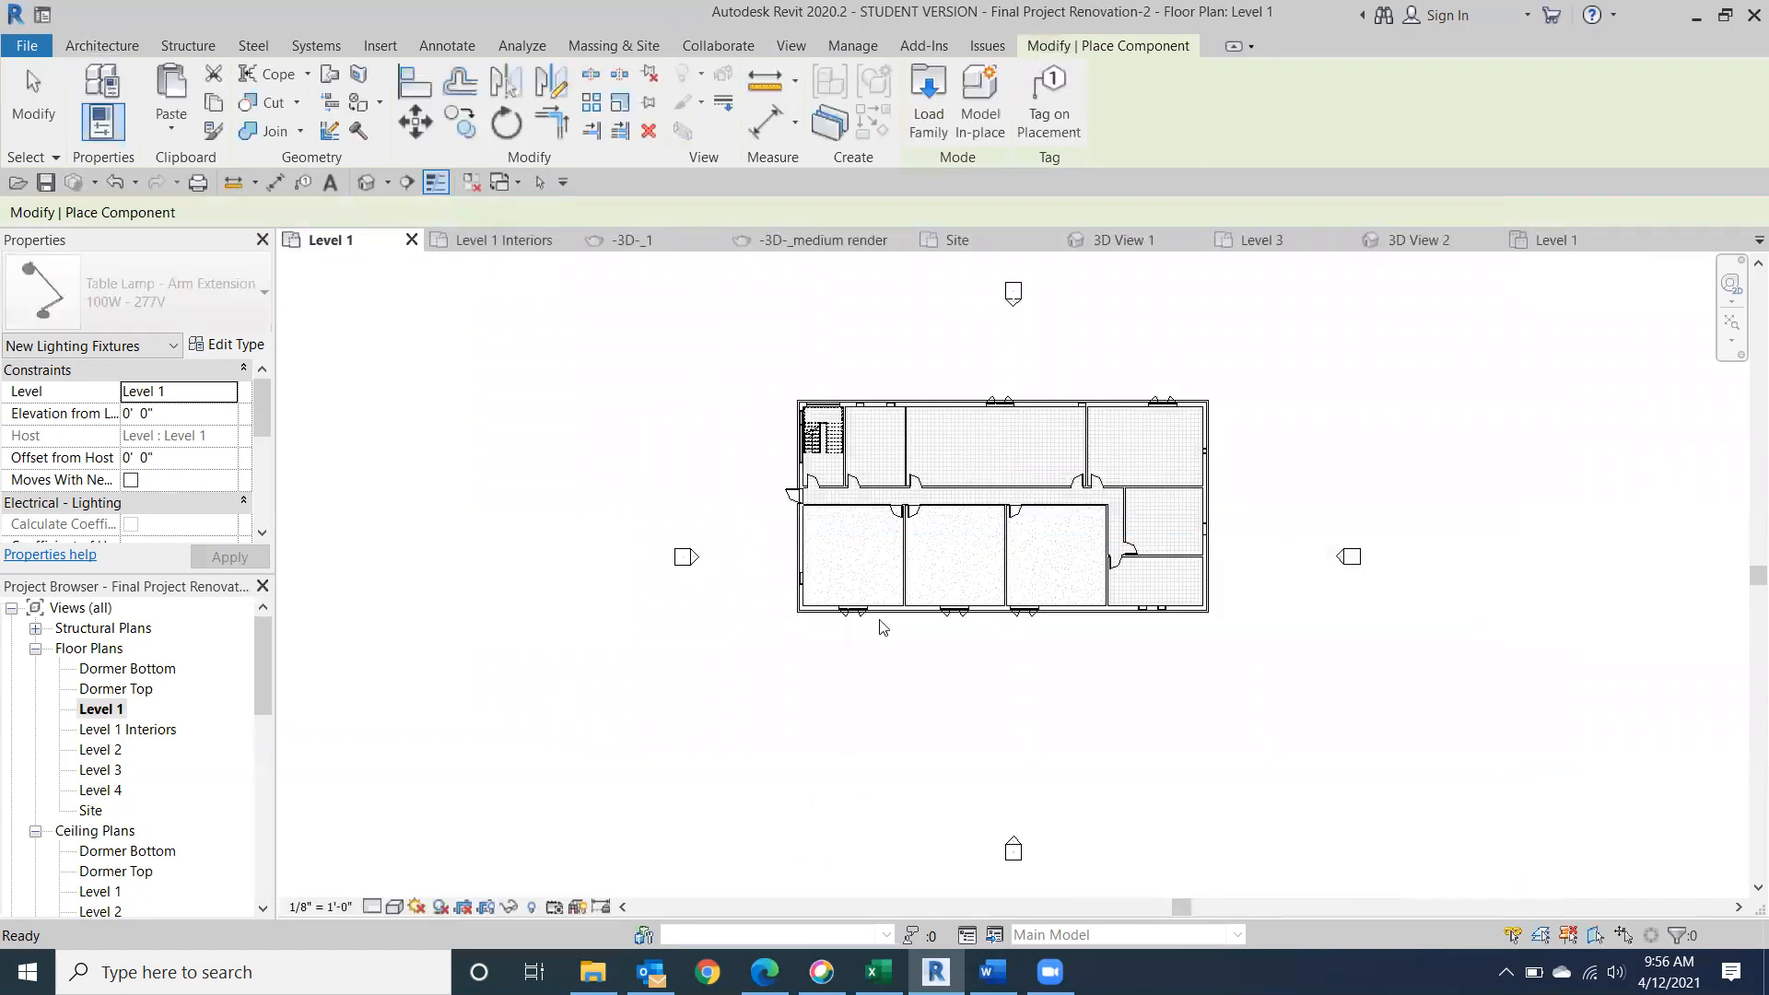
Place four Floor Lamp - Arm Extension 100W - 120V fixtures in a rectangular layout in the southwest room of Level 1.
{"action": "scroll", "coordinate": [838, 571], "scroll_direction": "up", "scroll_amount": 8}
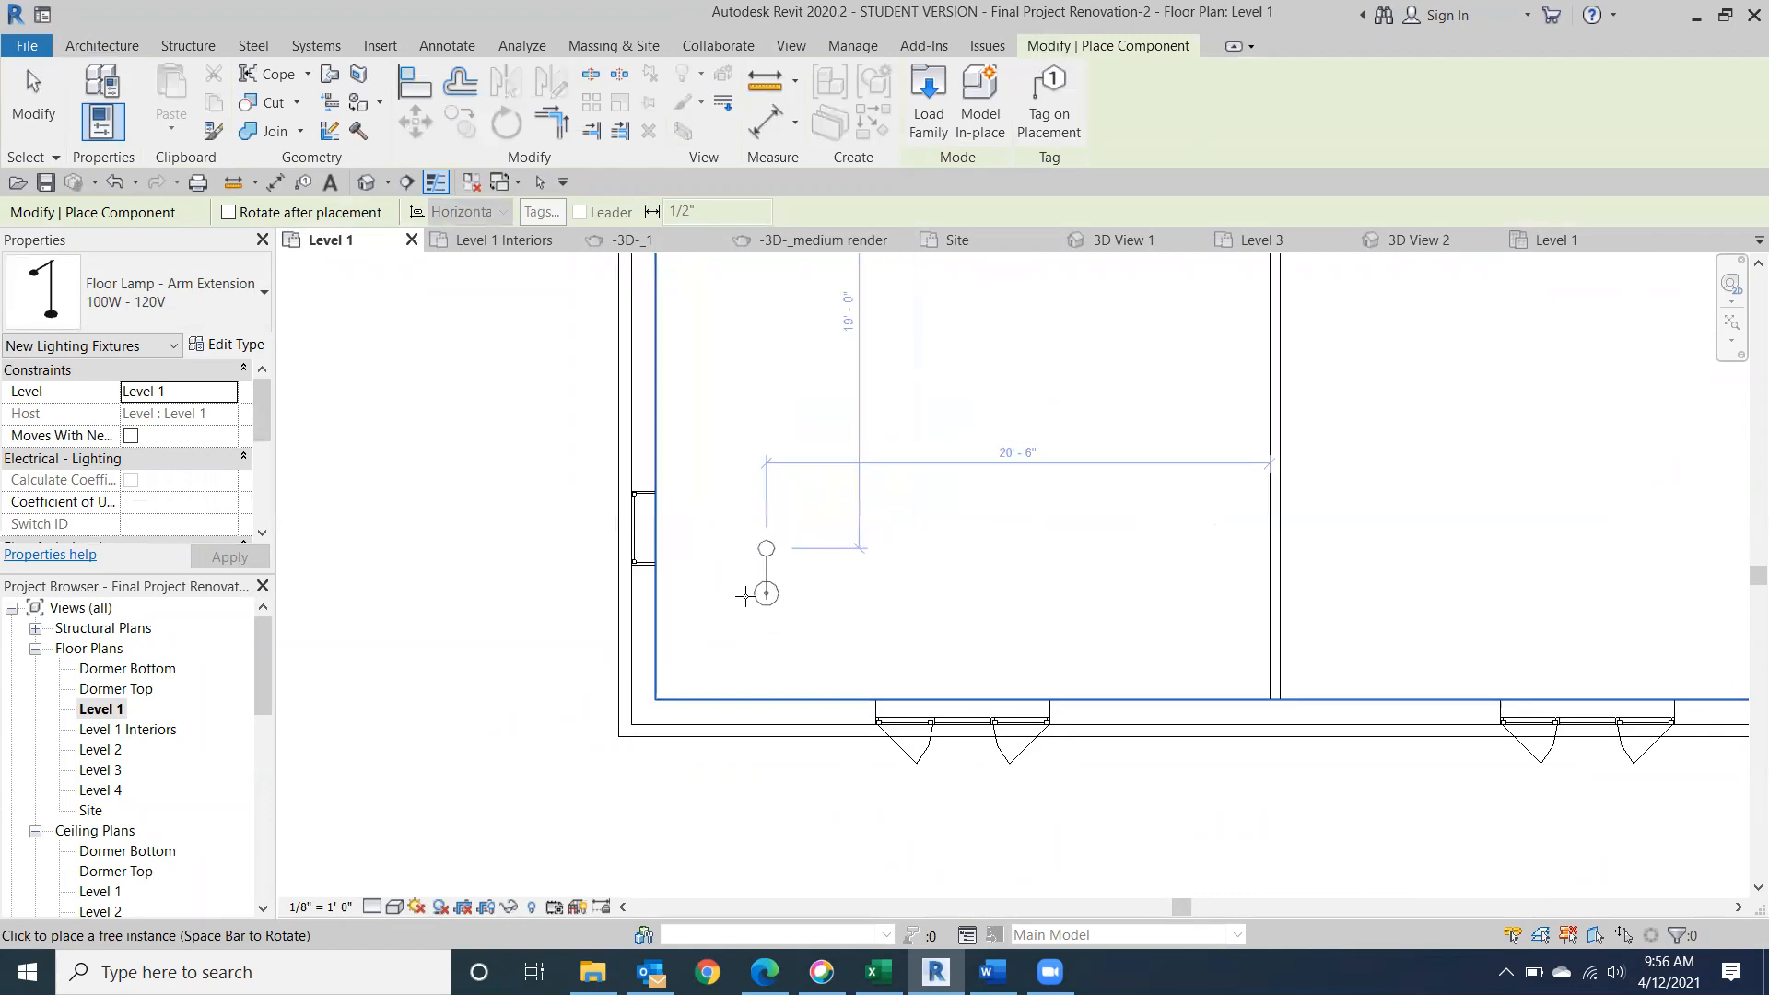
{"action": "left_click", "coordinate": [741, 592]}
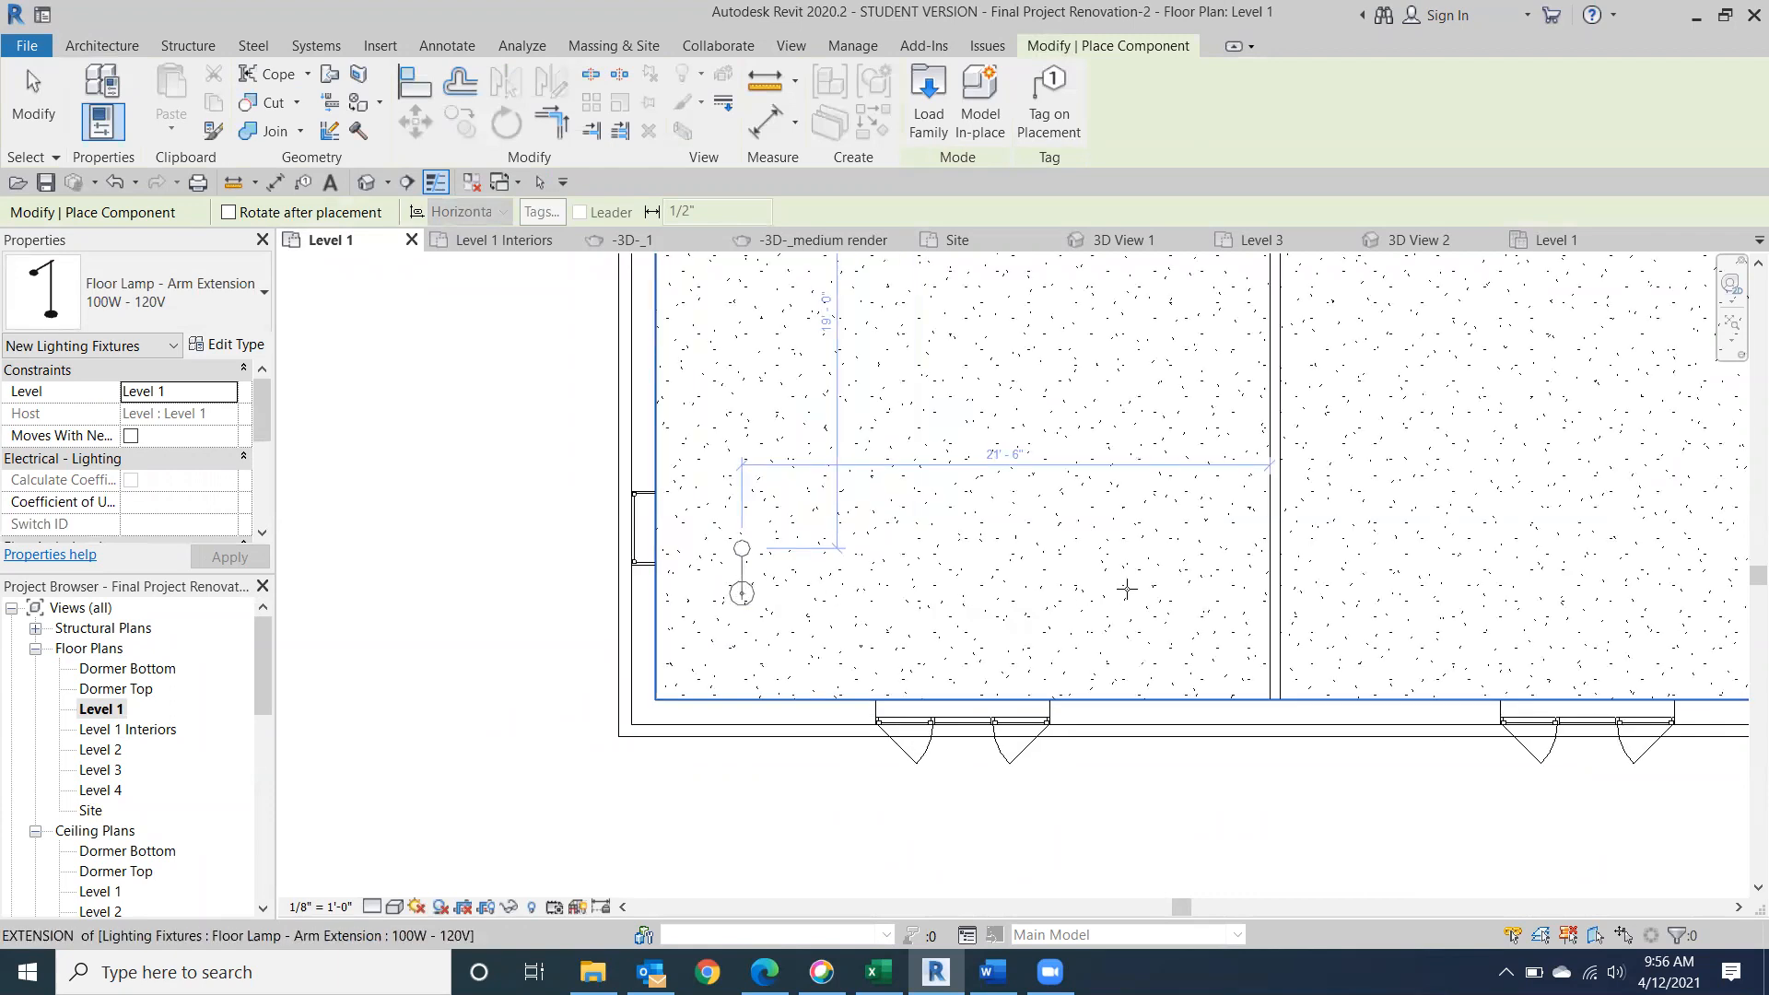
{"action": "left_click", "coordinate": [1196, 593]}
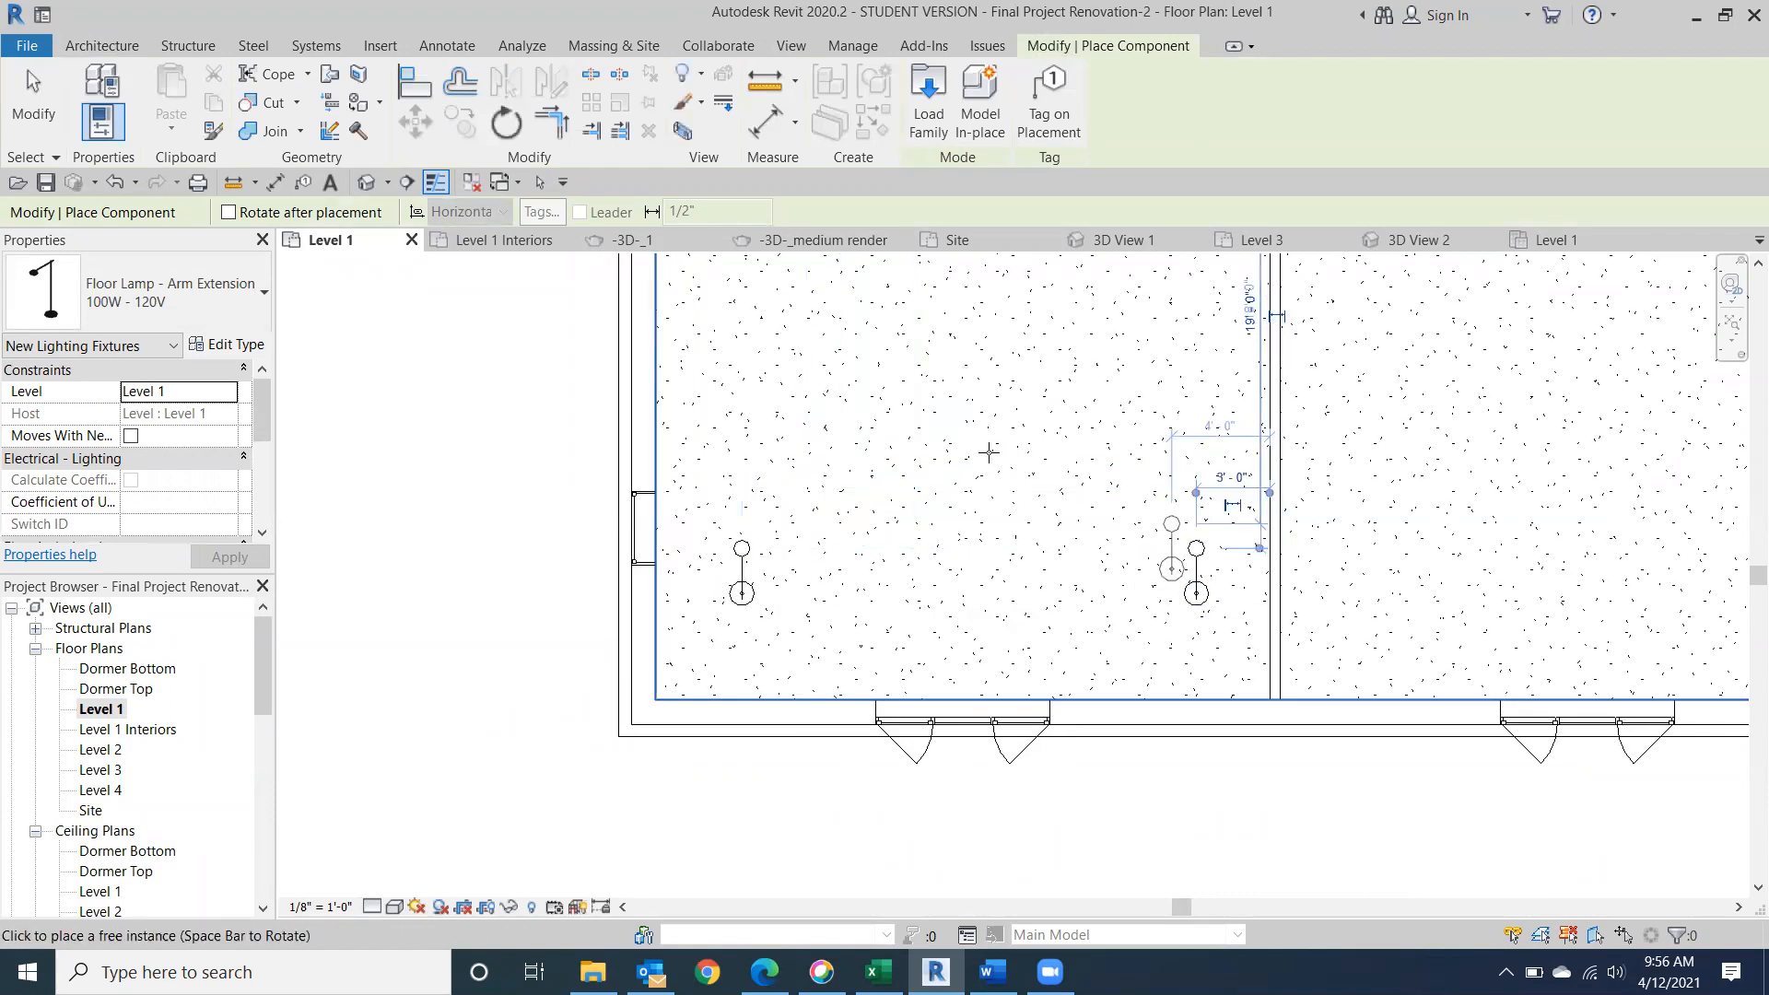
{"action": "middle_click_drag", "start_coordinate": [995, 661], "coordinate": [952, 625]}
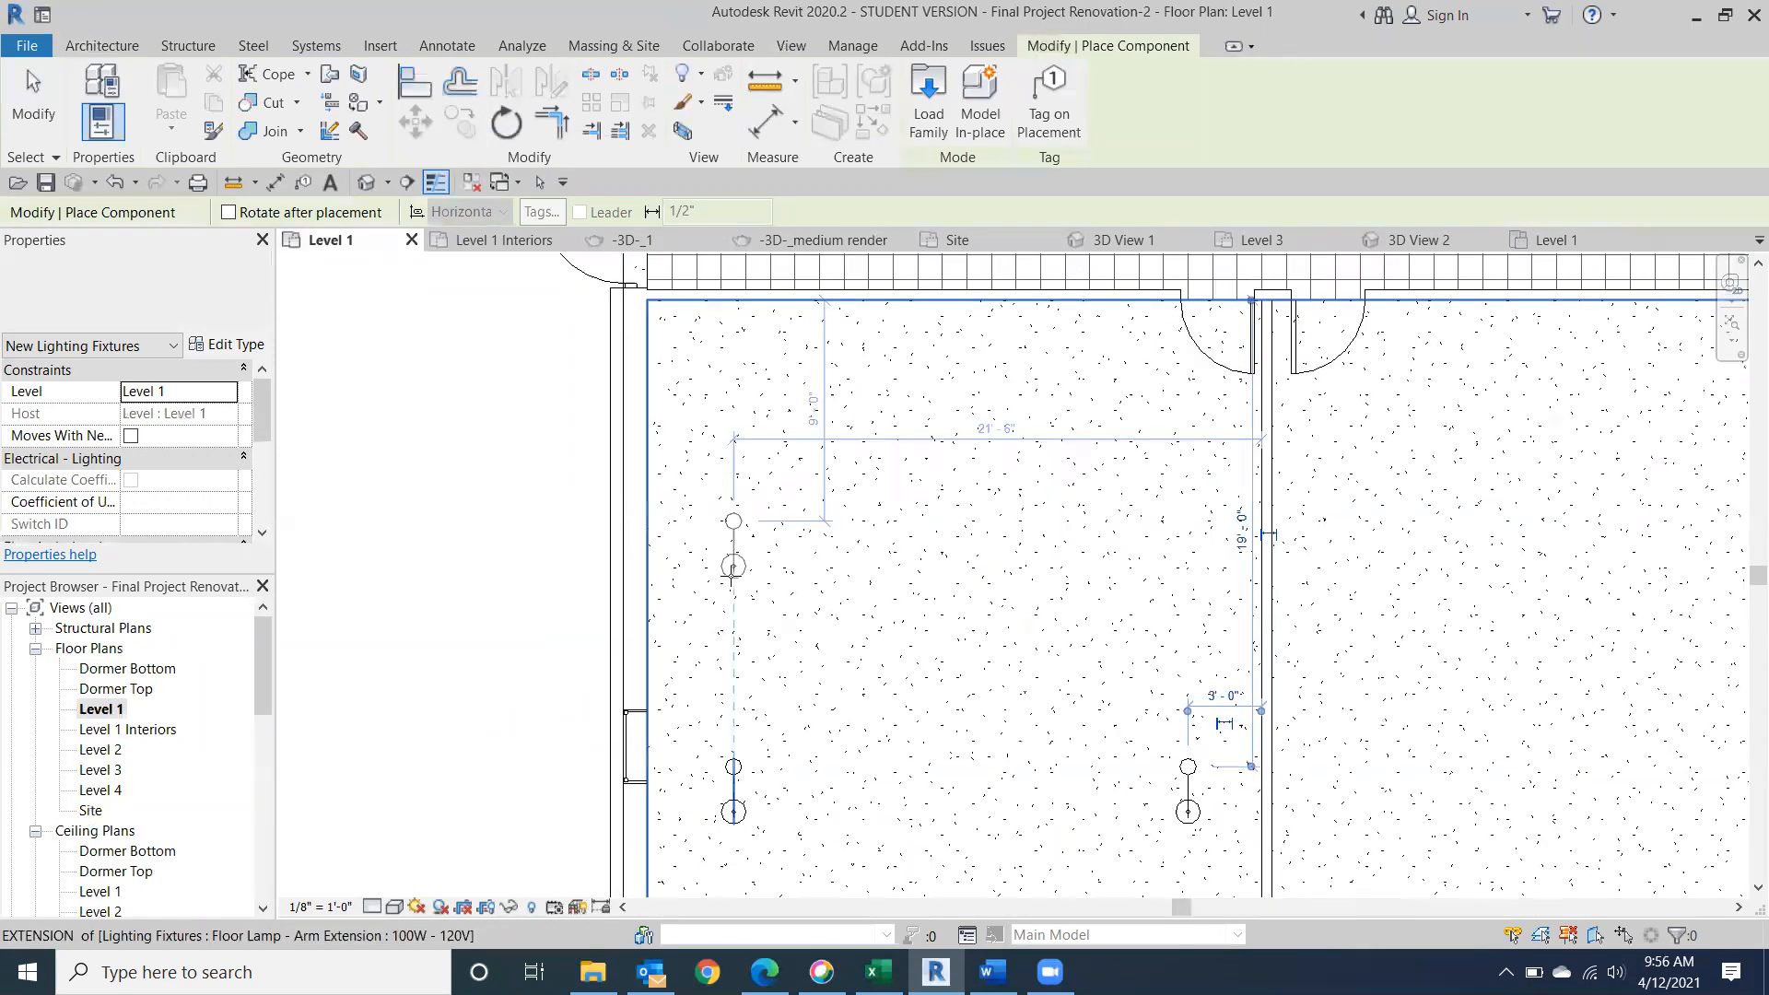
{"action": "left_click", "coordinate": [1187, 567]}
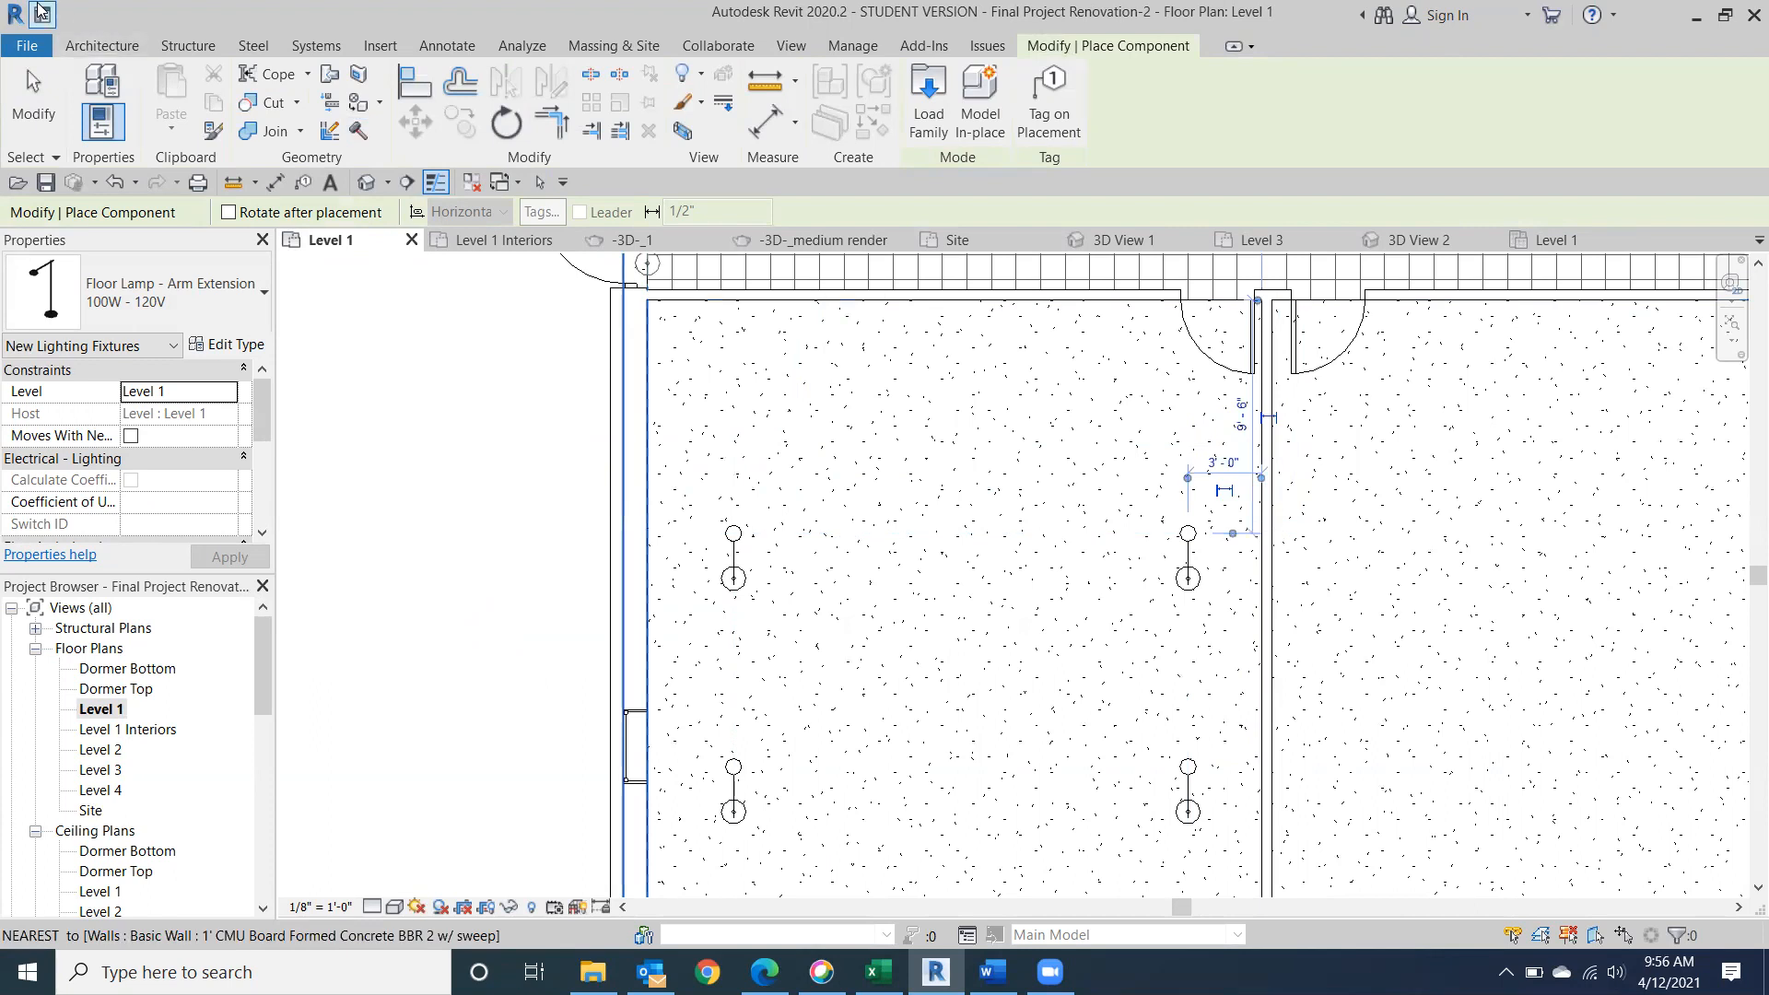
{"action": "left_click", "coordinate": [27, 102]}
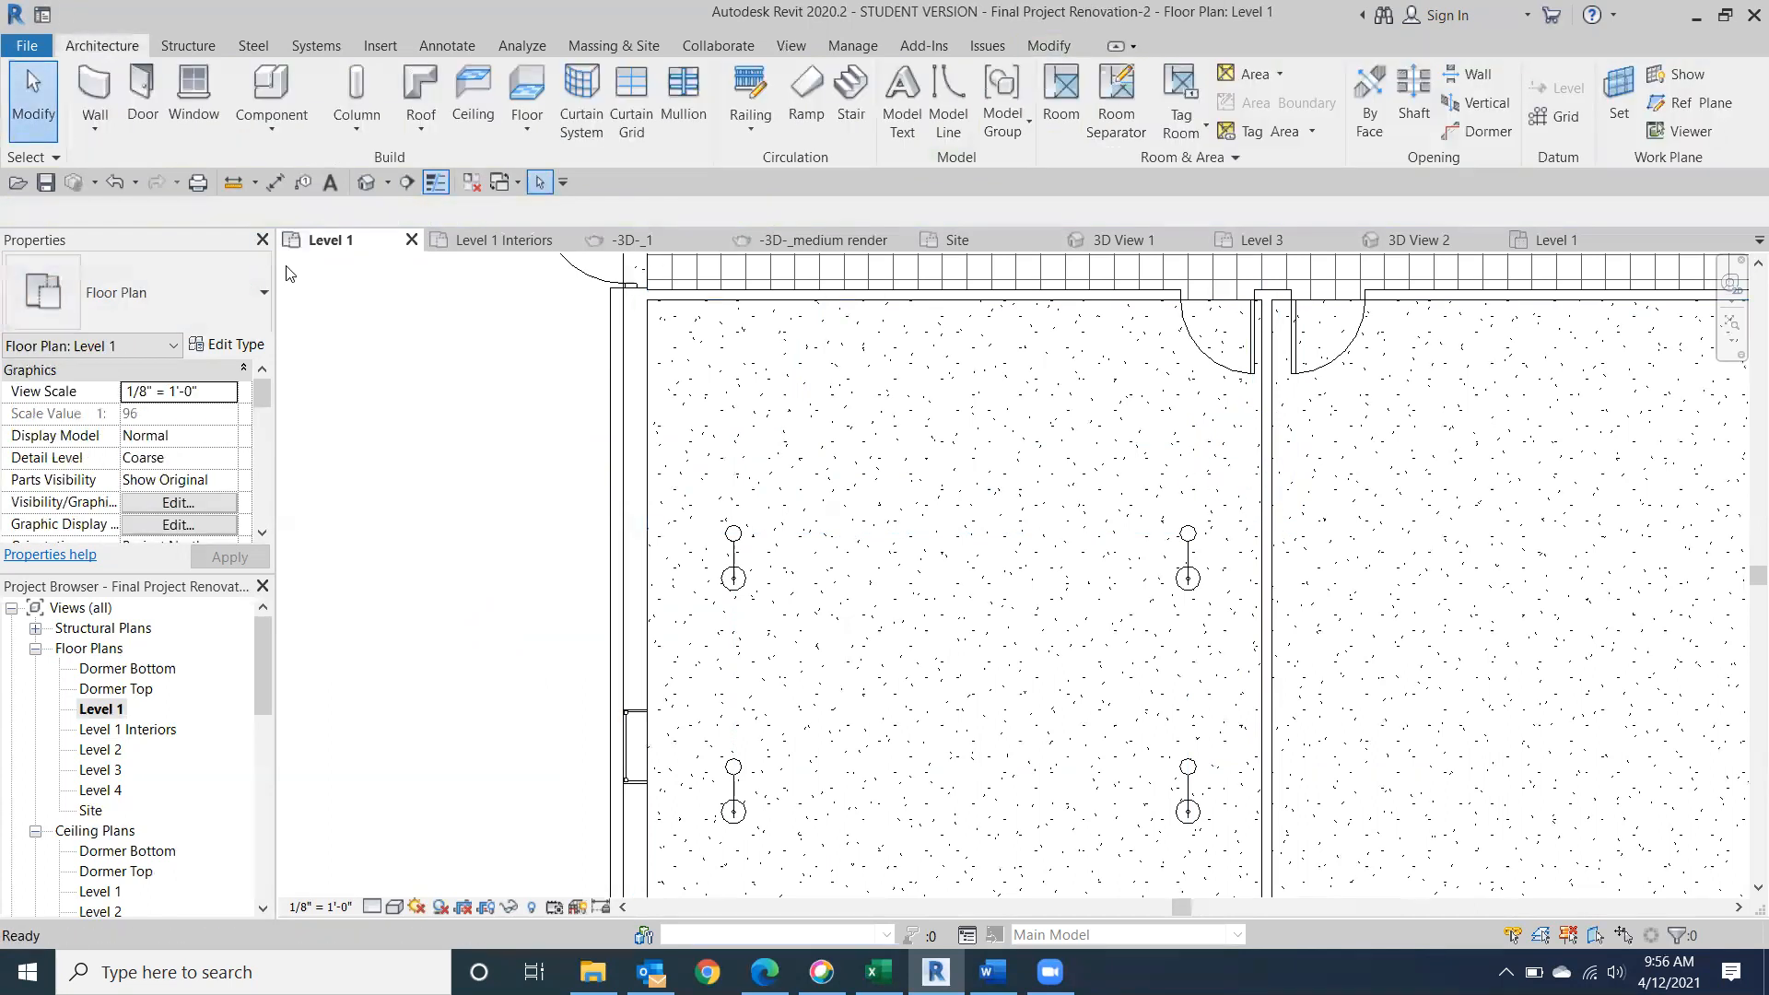
Create a perspective camera view at 5' 6" offset in the middle south room, looking from its northeast corner toward the southwest.
{"action": "scroll", "coordinate": [319, 302], "scroll_direction": "down", "scroll_amount": 3}
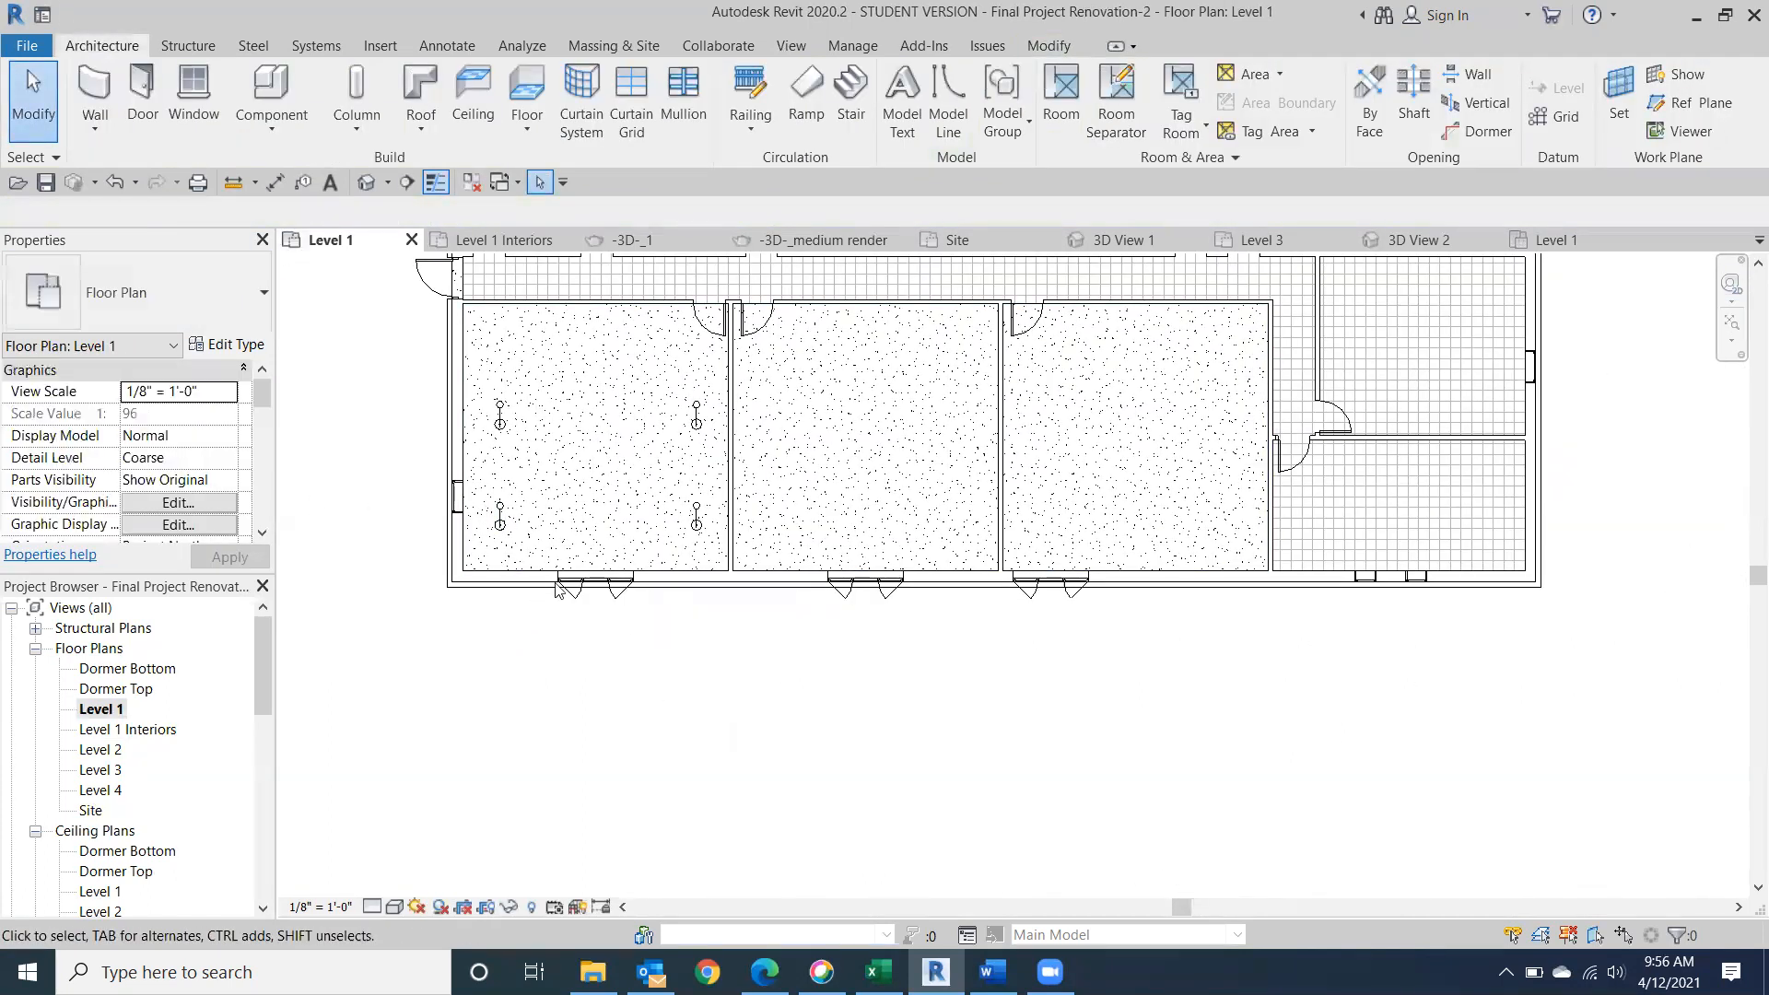
{"action": "scroll", "coordinate": [550, 609], "scroll_direction": "down", "scroll_amount": 1}
{"action": "middle_click_drag", "start_coordinate": [600, 632], "coordinate": [660, 685]}
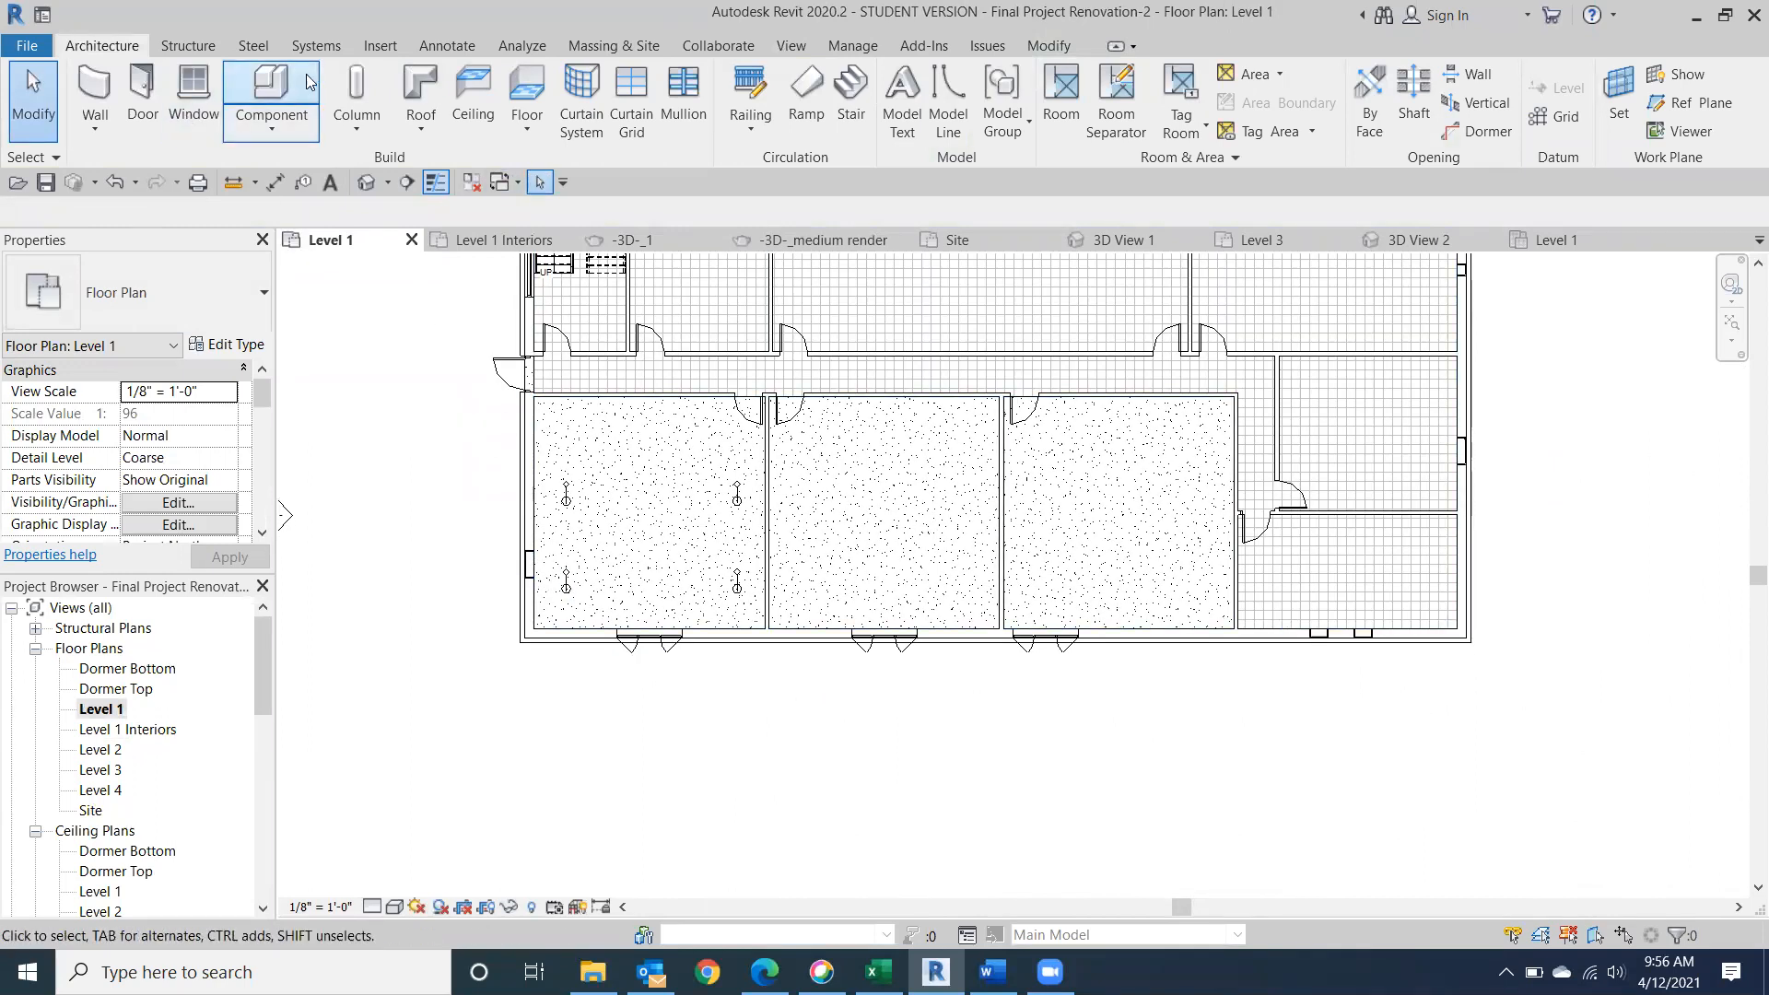
{"action": "left_click", "coordinate": [790, 46]}
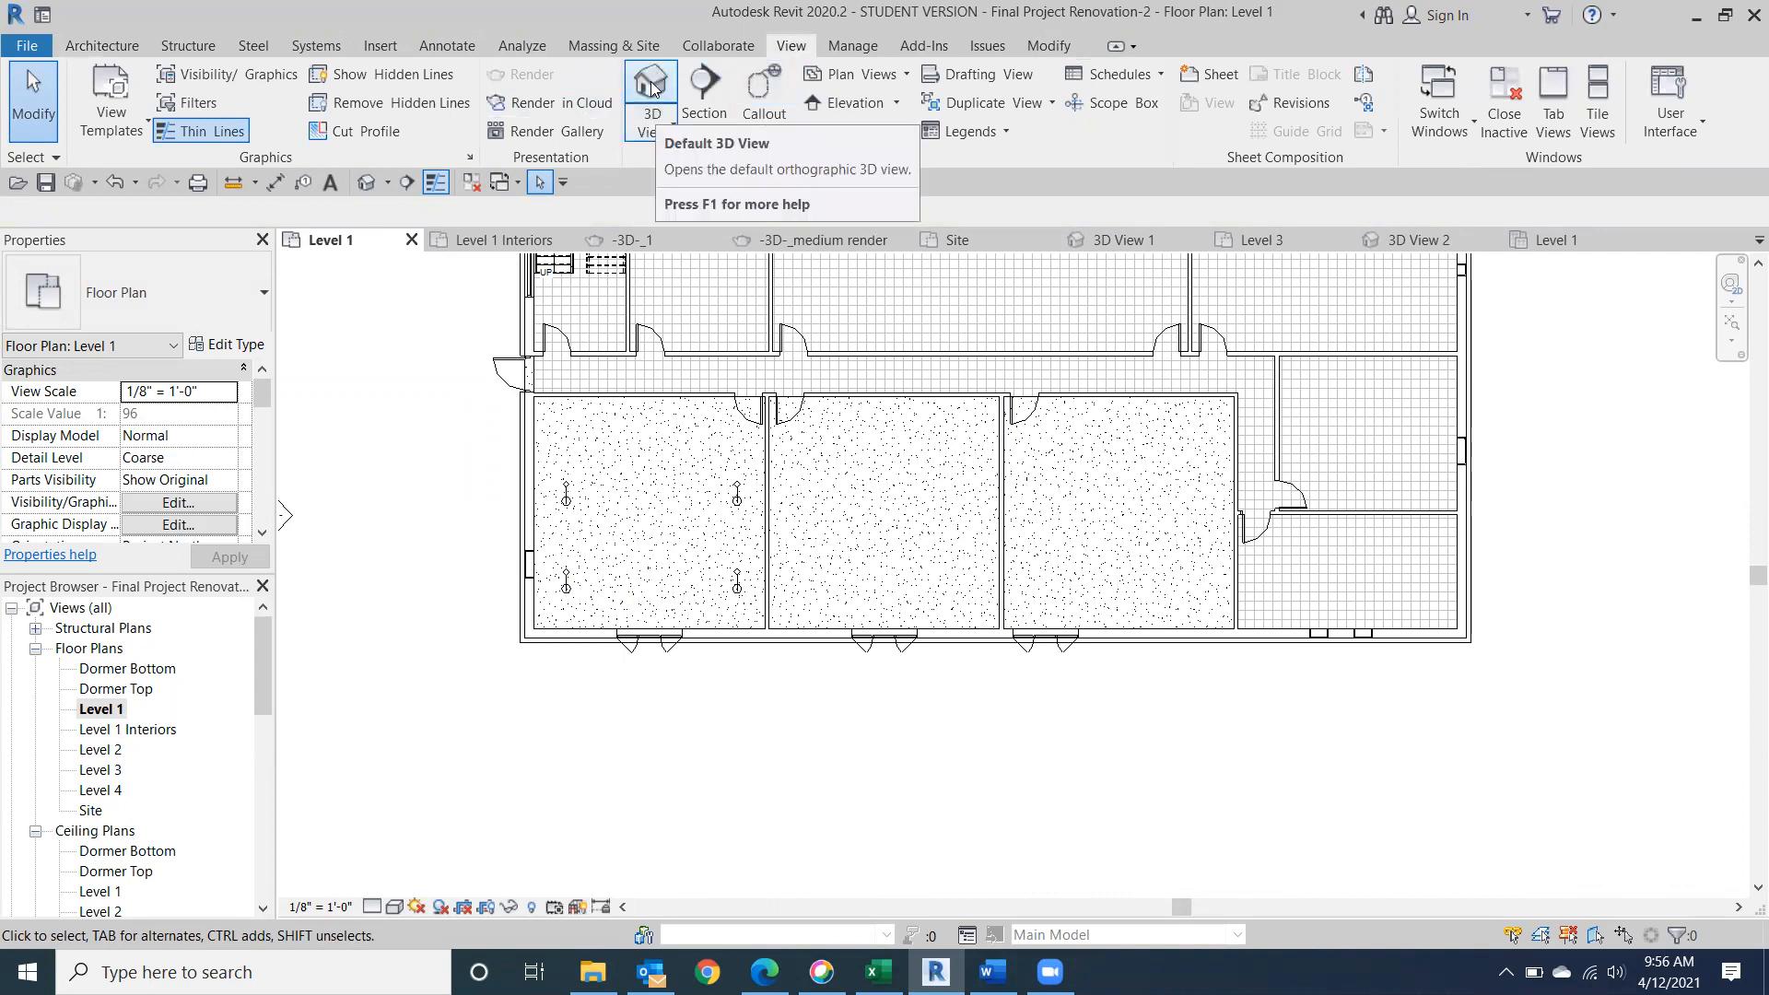
{"action": "left_click", "coordinate": [656, 130]}
{"action": "left_click", "coordinate": [692, 214]}
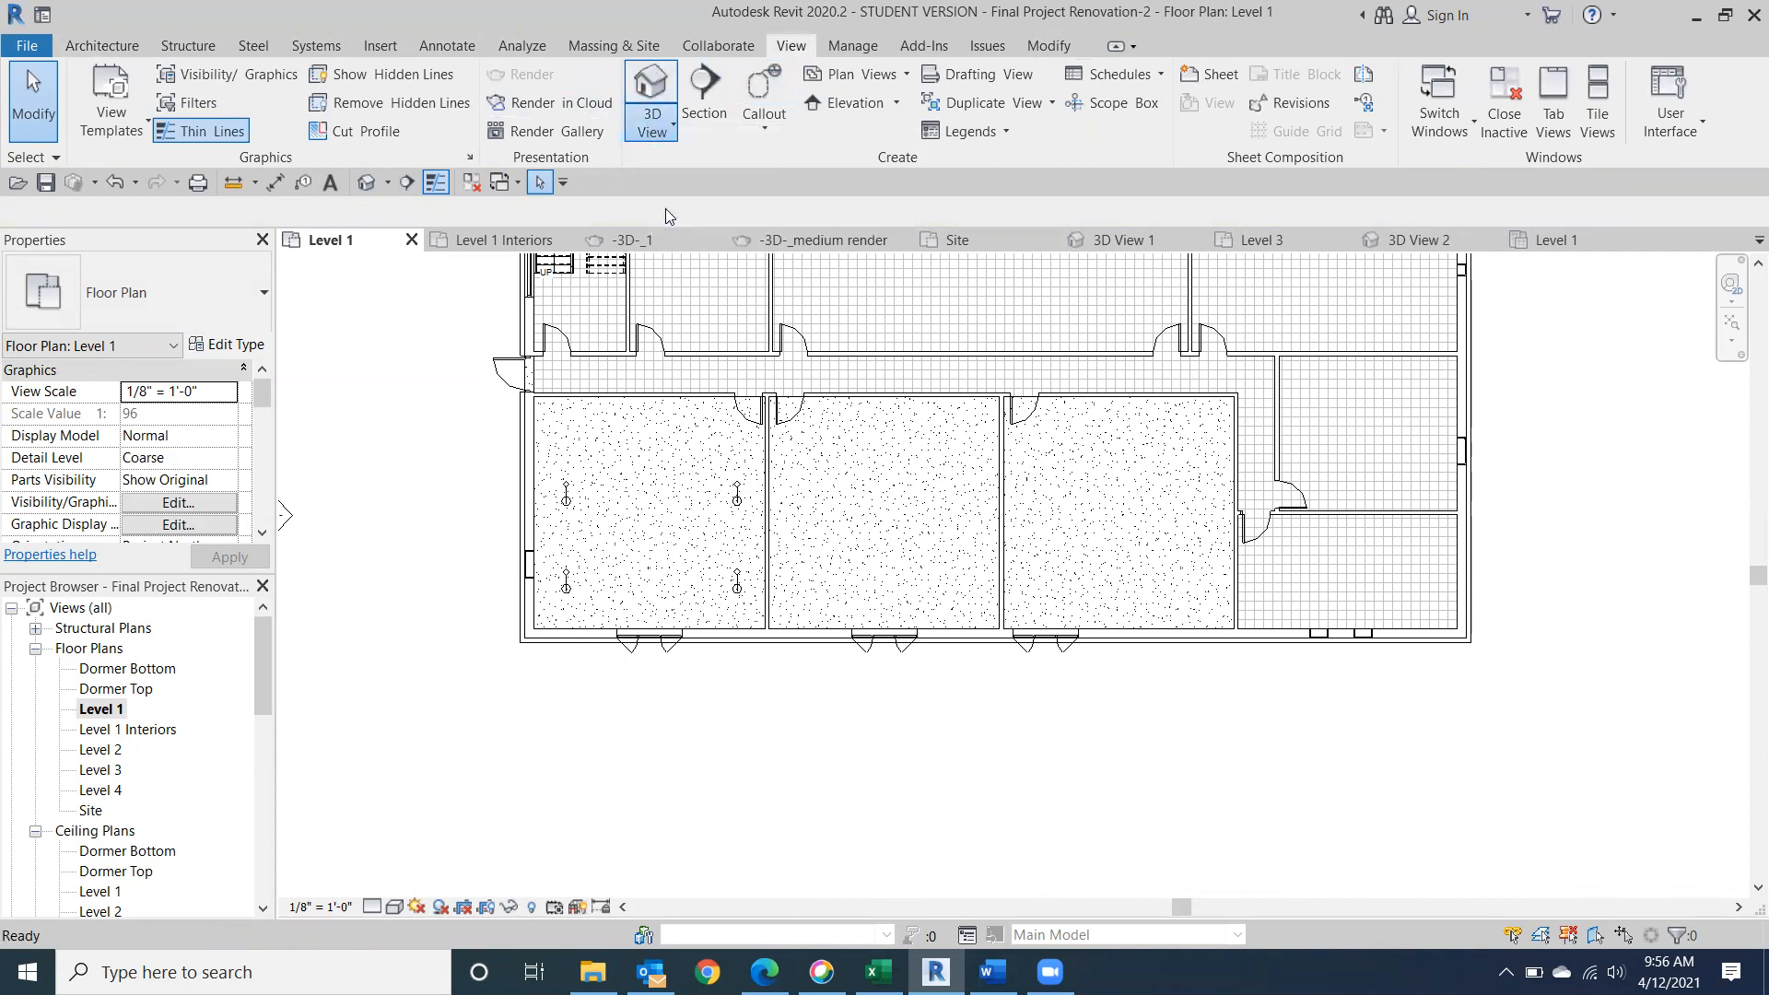
{"action": "left_click", "coordinate": [957, 418]}
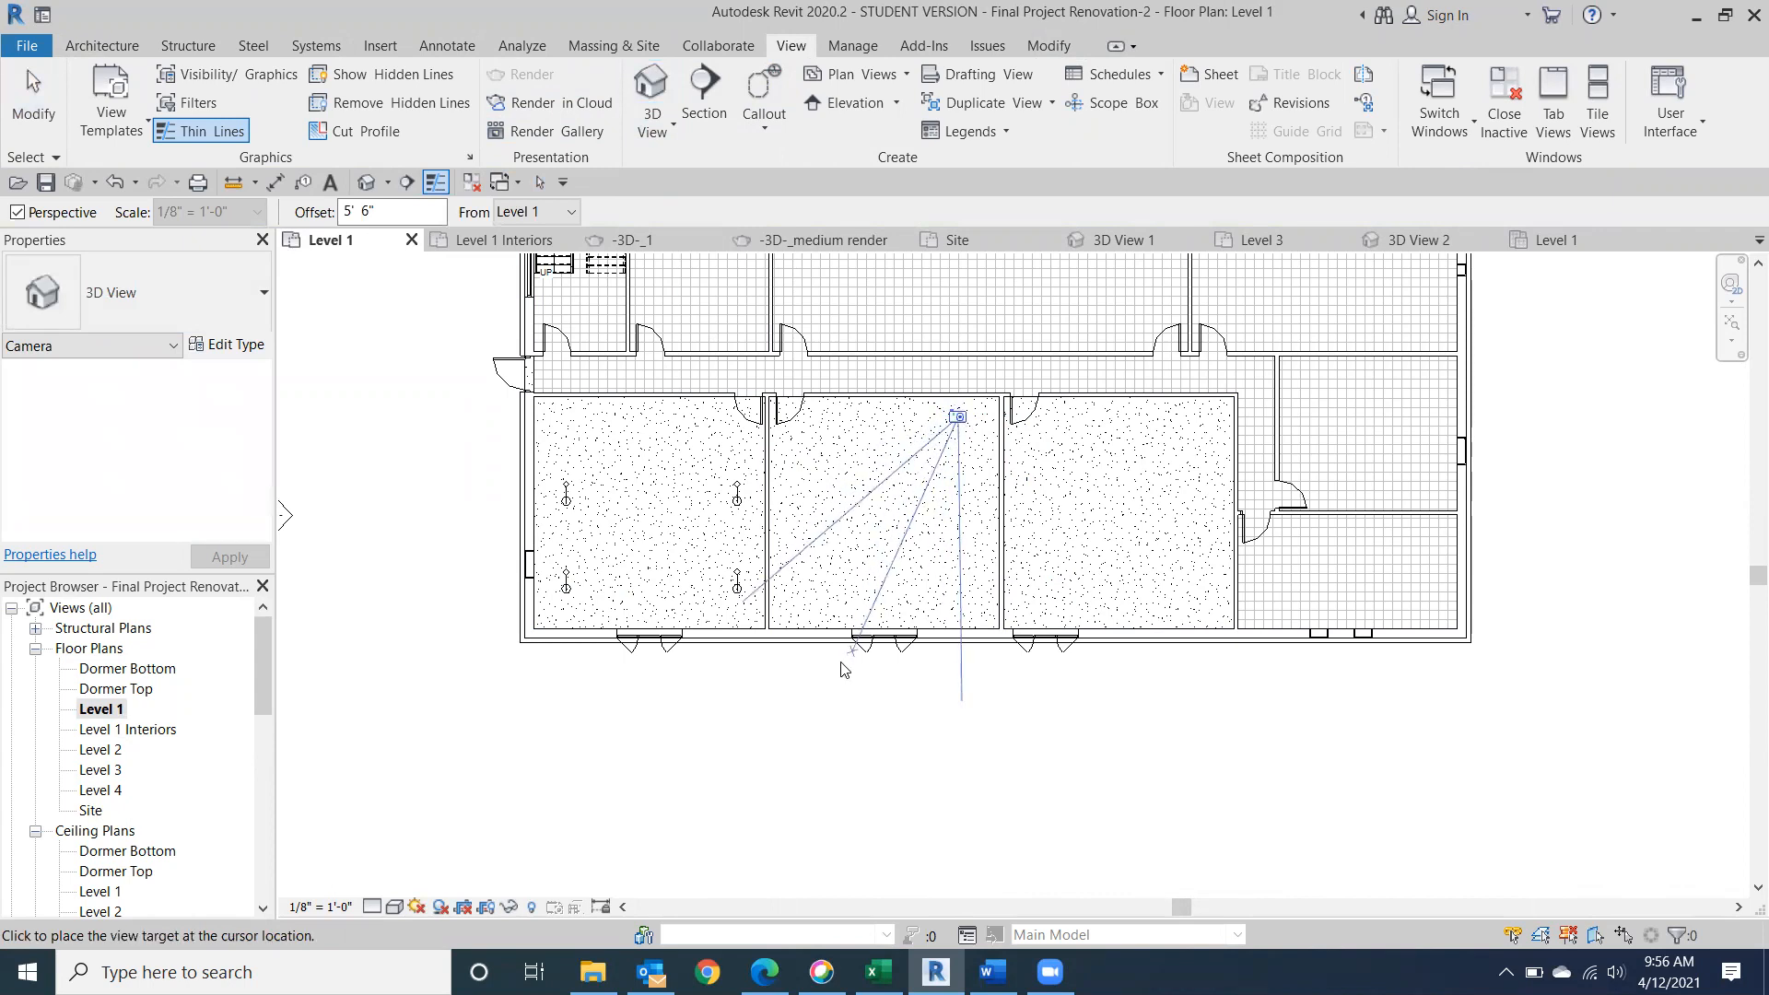
{"action": "left_click", "coordinate": [805, 689]}
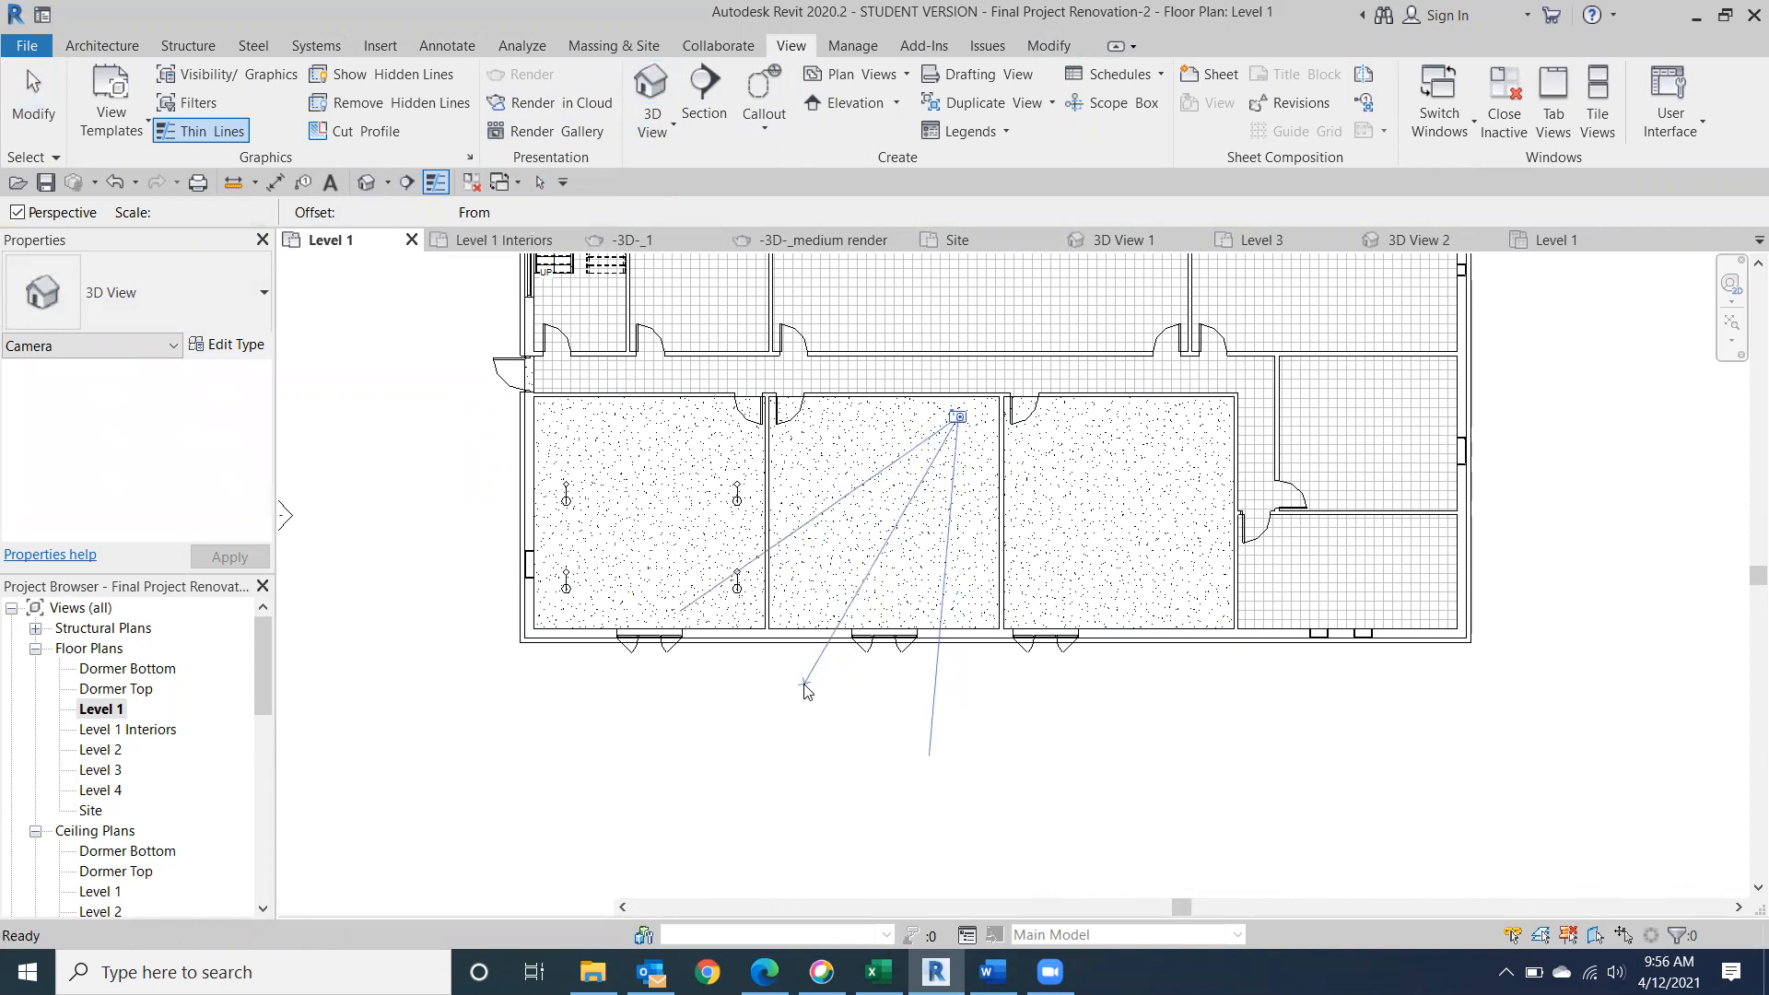
Enlarge the new camera view's crop region on all four sides to show more of the ceiling, floor and desks.
{"action": "scroll", "coordinate": [891, 692], "scroll_direction": "down", "scroll_amount": 3}
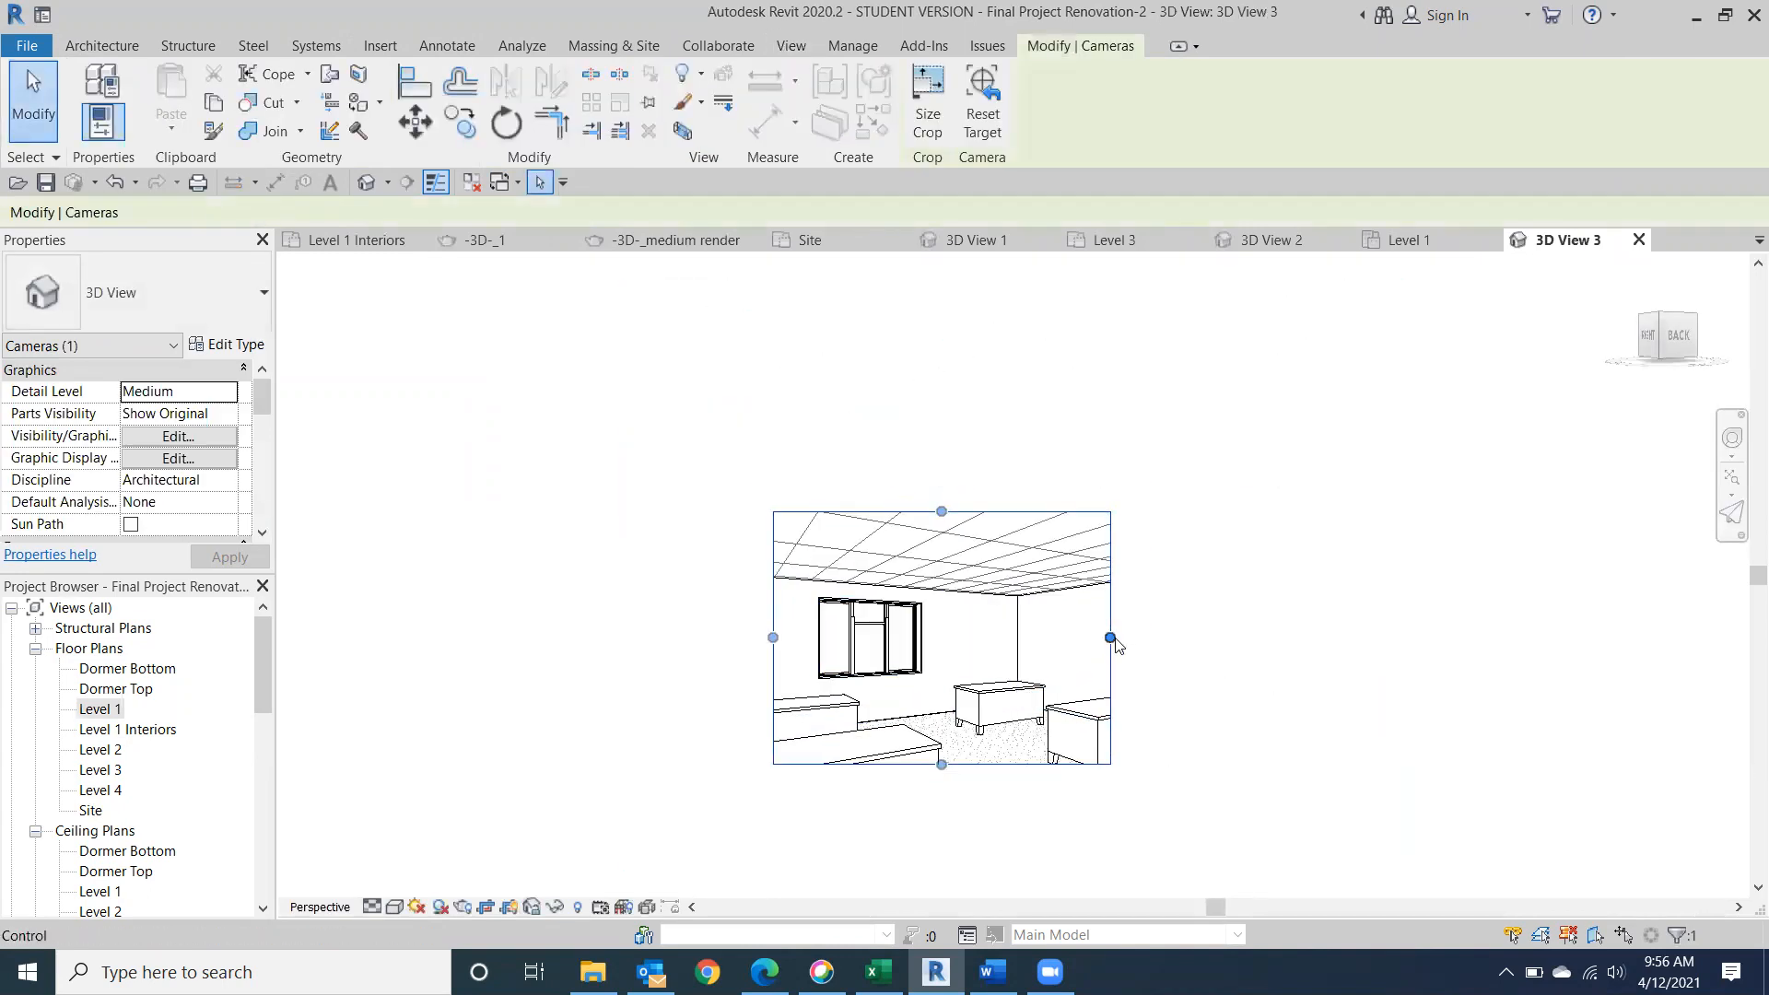
{"action": "left_click_drag", "start_coordinate": [1111, 637], "coordinate": [1194, 637]}
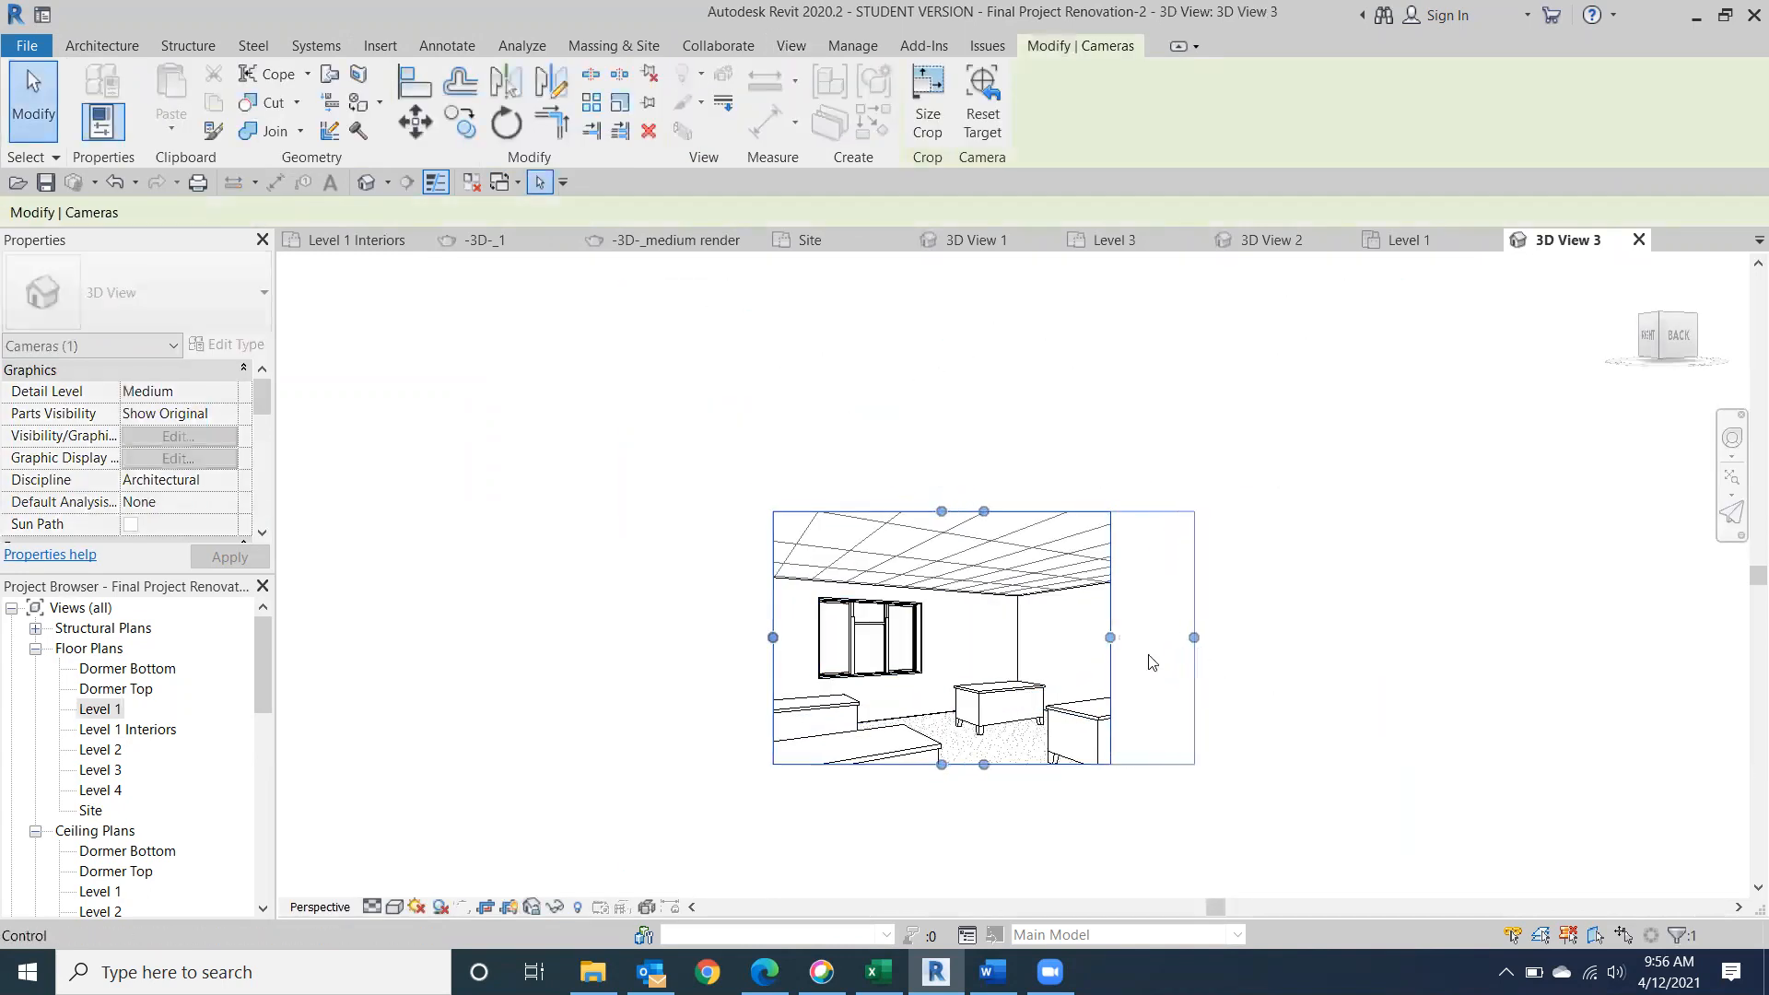
{"action": "left_click_drag", "start_coordinate": [772, 638], "coordinate": [688, 637]}
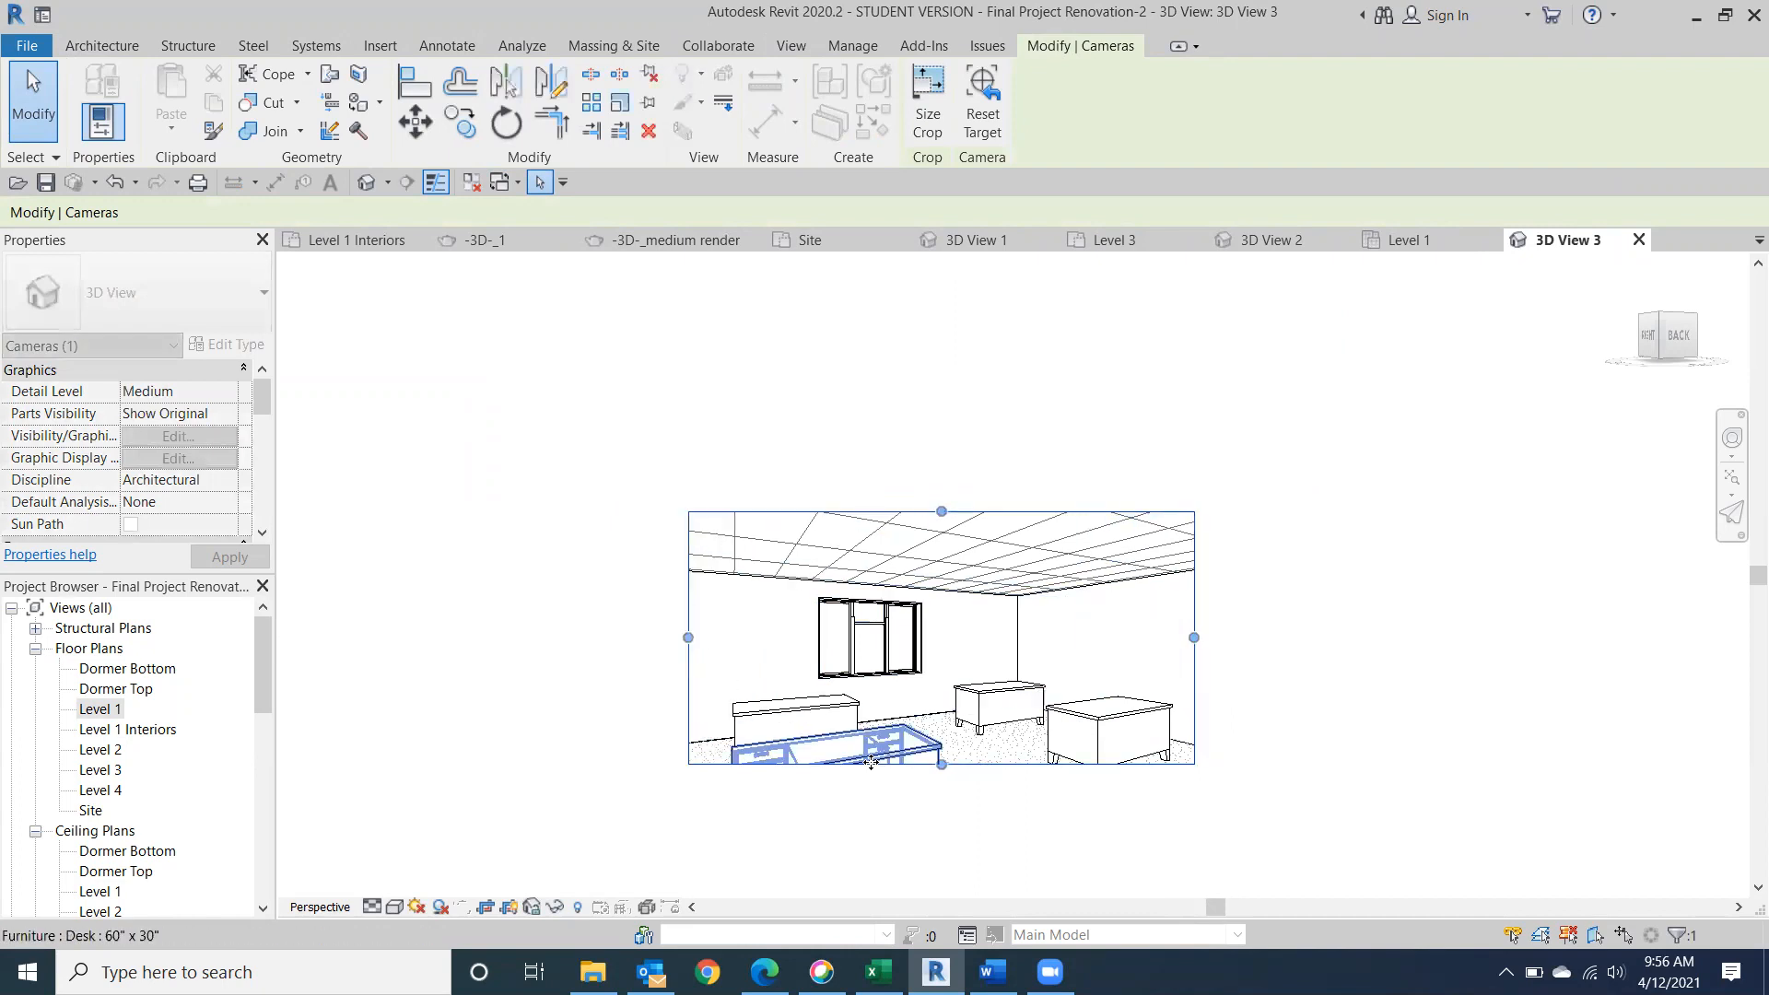
{"action": "left_click_drag", "start_coordinate": [942, 764], "coordinate": [941, 856]}
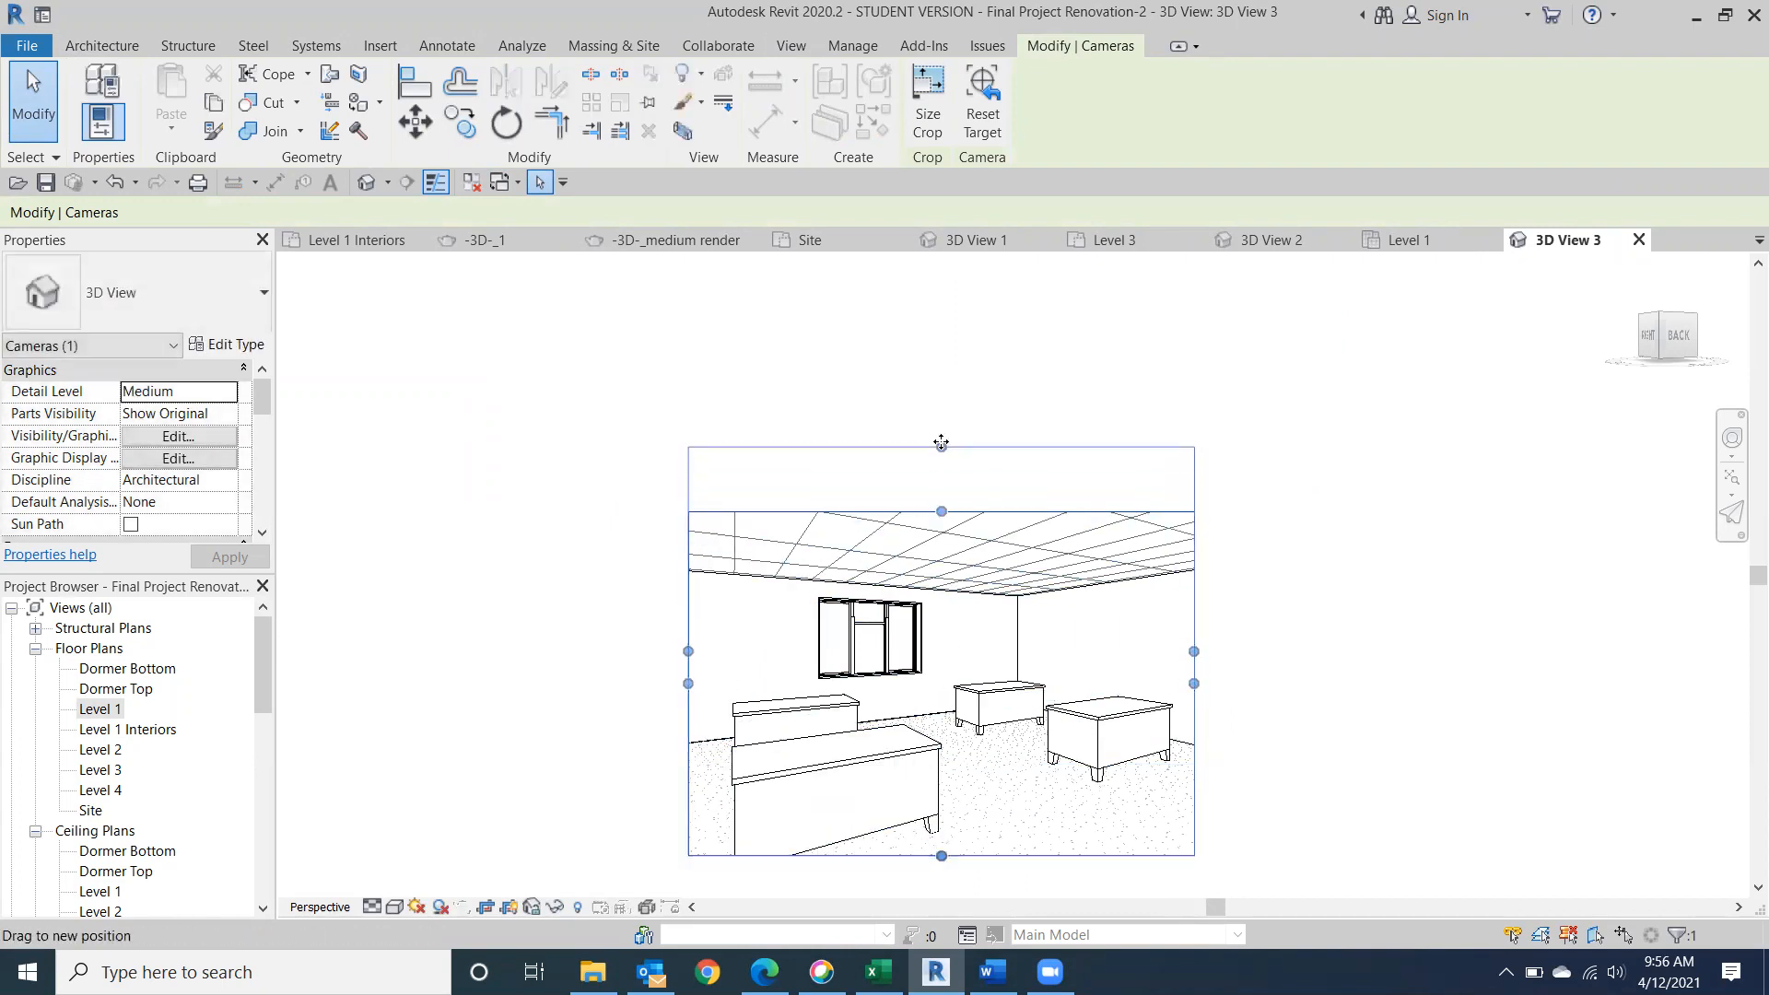
{"action": "middle_click_drag", "start_coordinate": [946, 572], "coordinate": [907, 461]}
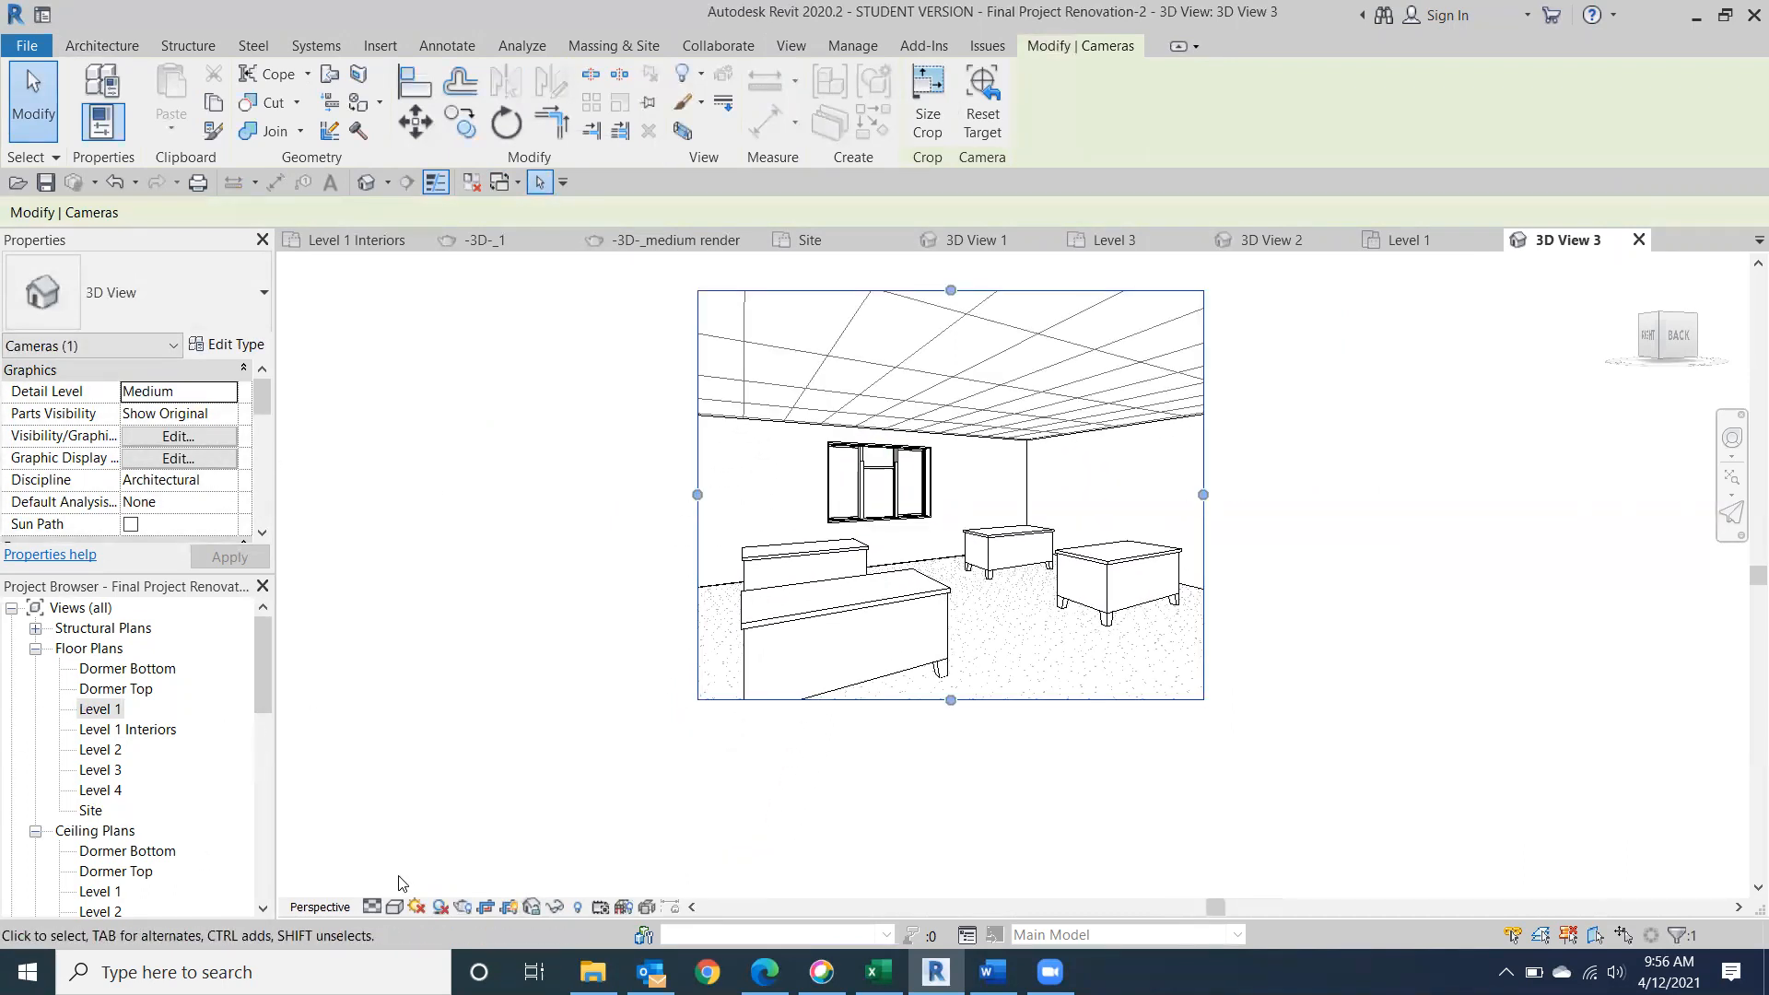
Set the camera view's visual style to Consistent Colors and extend its crop region downward to include the whole front desk.
{"action": "left_click", "coordinate": [395, 907]}
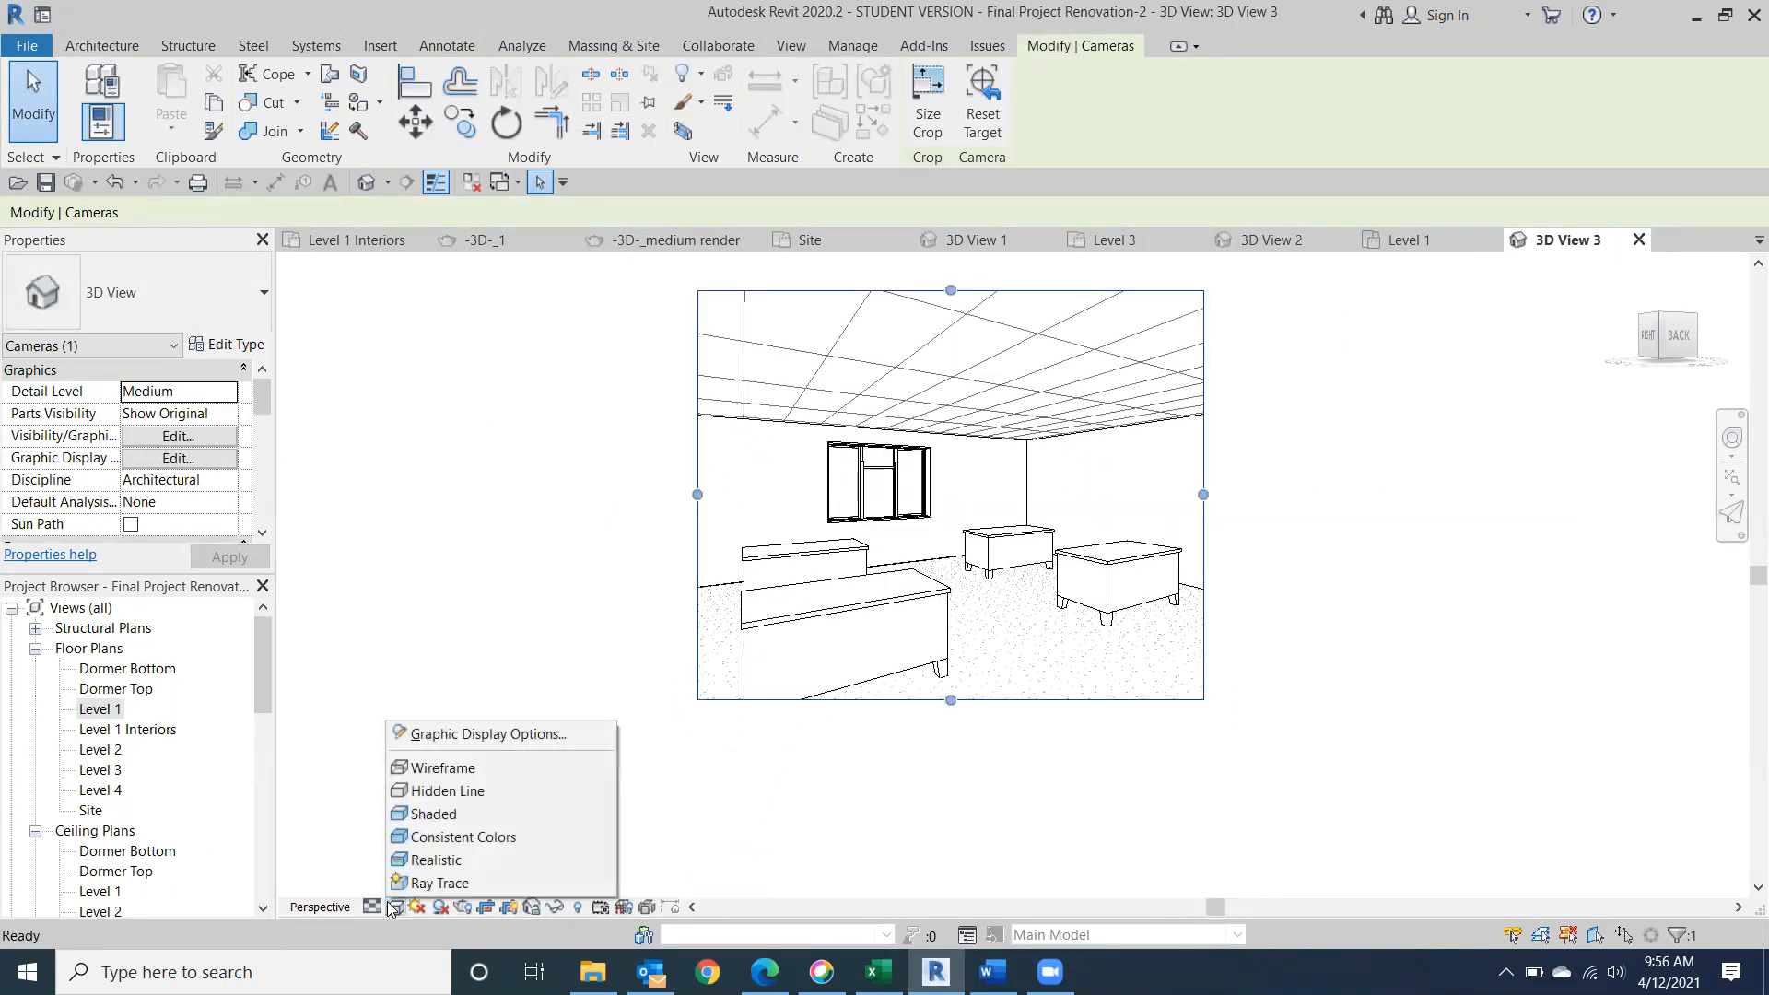
{"action": "left_click", "coordinate": [439, 840]}
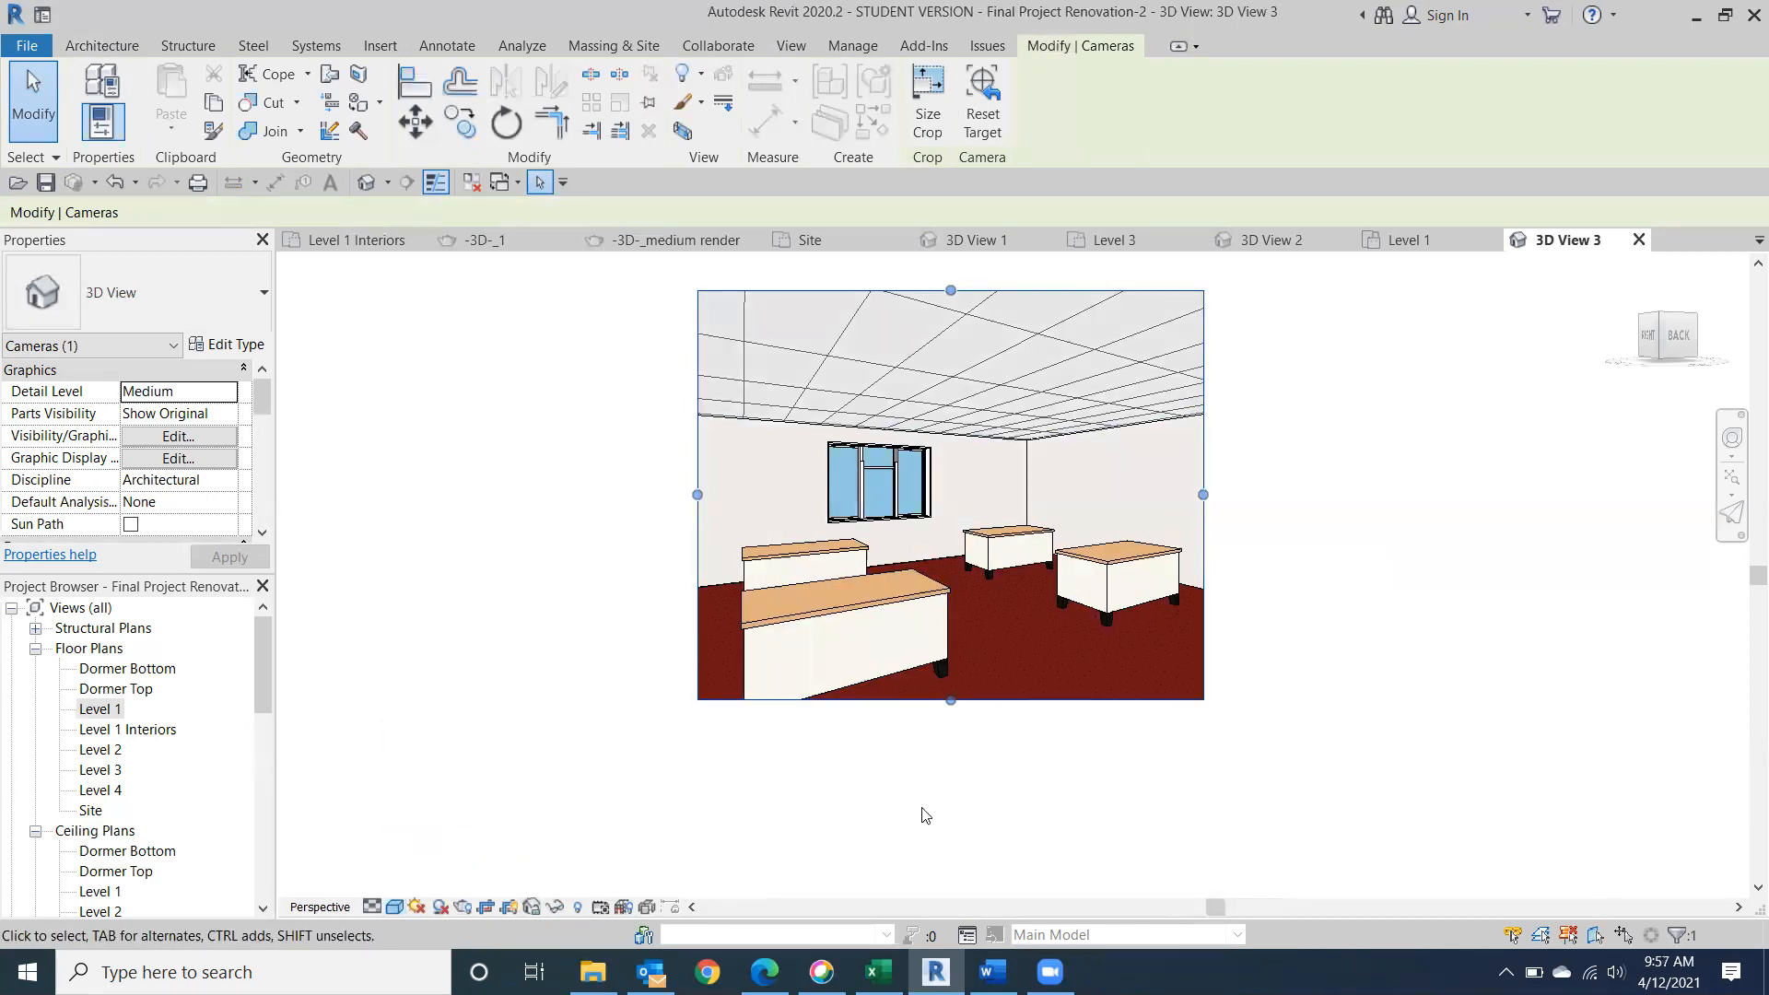
{"action": "left_click_drag", "start_coordinate": [953, 701], "coordinate": [952, 753]}
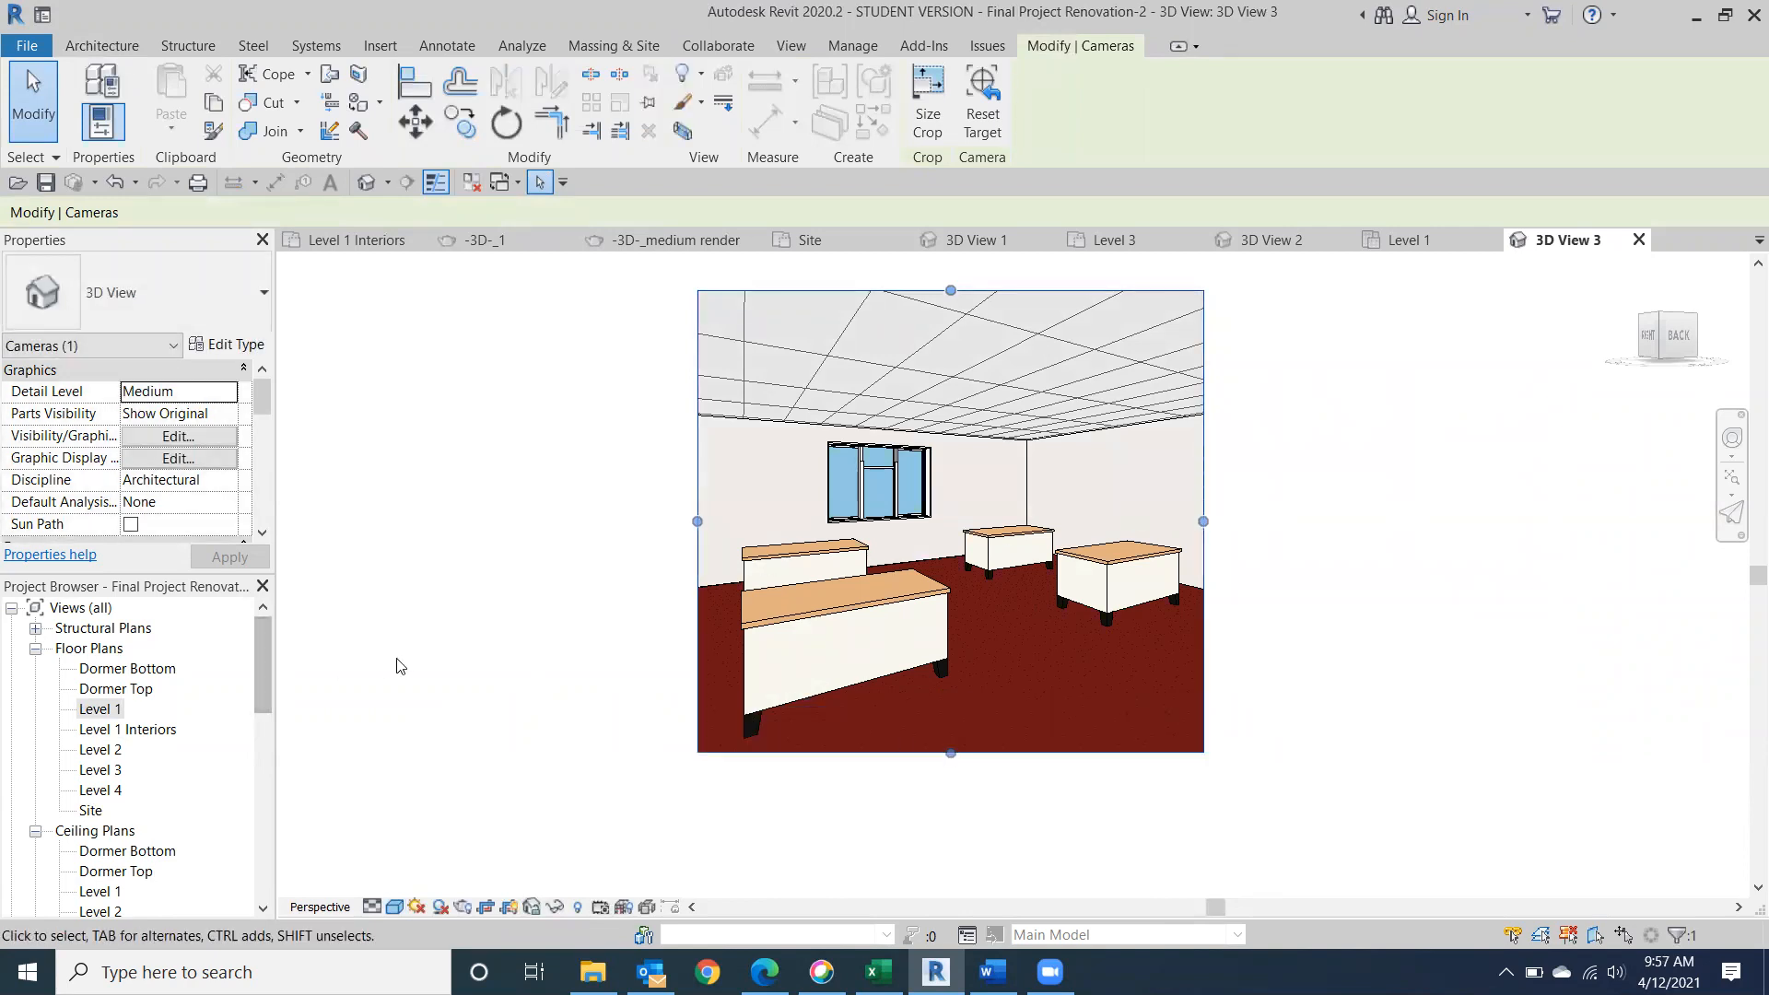
{"action": "key", "text": "Escape"}
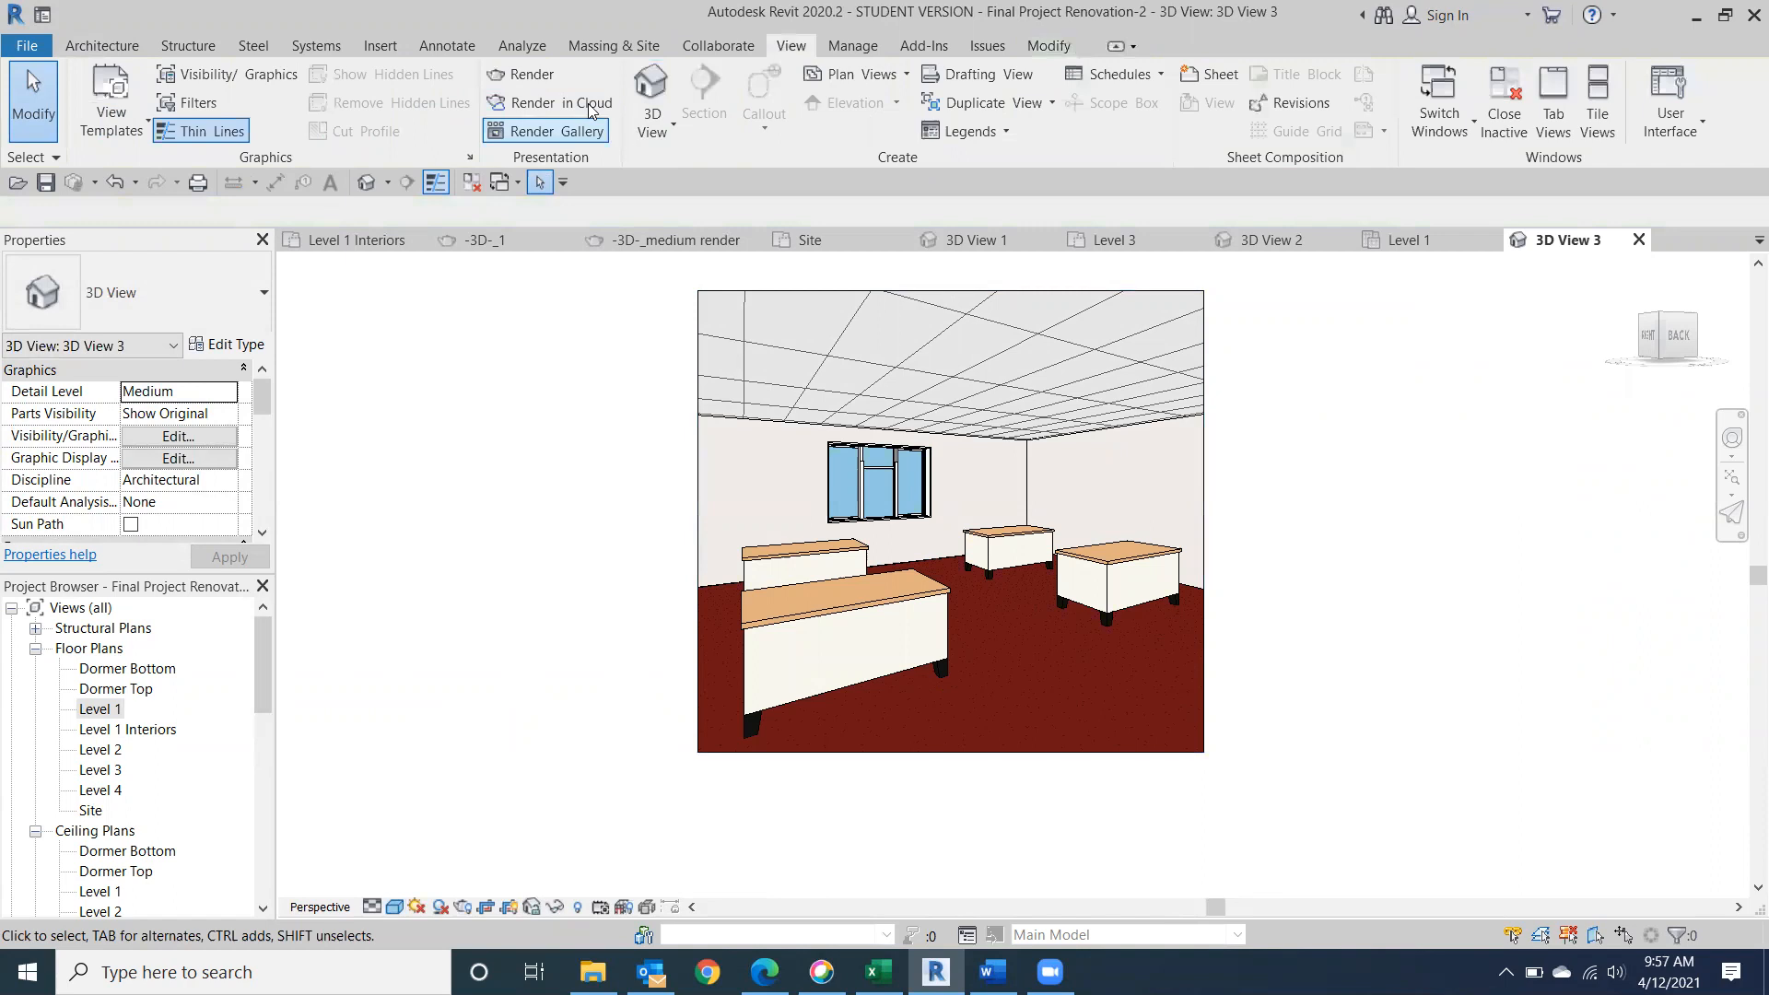
Render the interior camera view at Draft quality with the Exterior: Sun only scheme and again with Exterior: Sun and Artificial.
{"action": "left_click", "coordinate": [532, 74]}
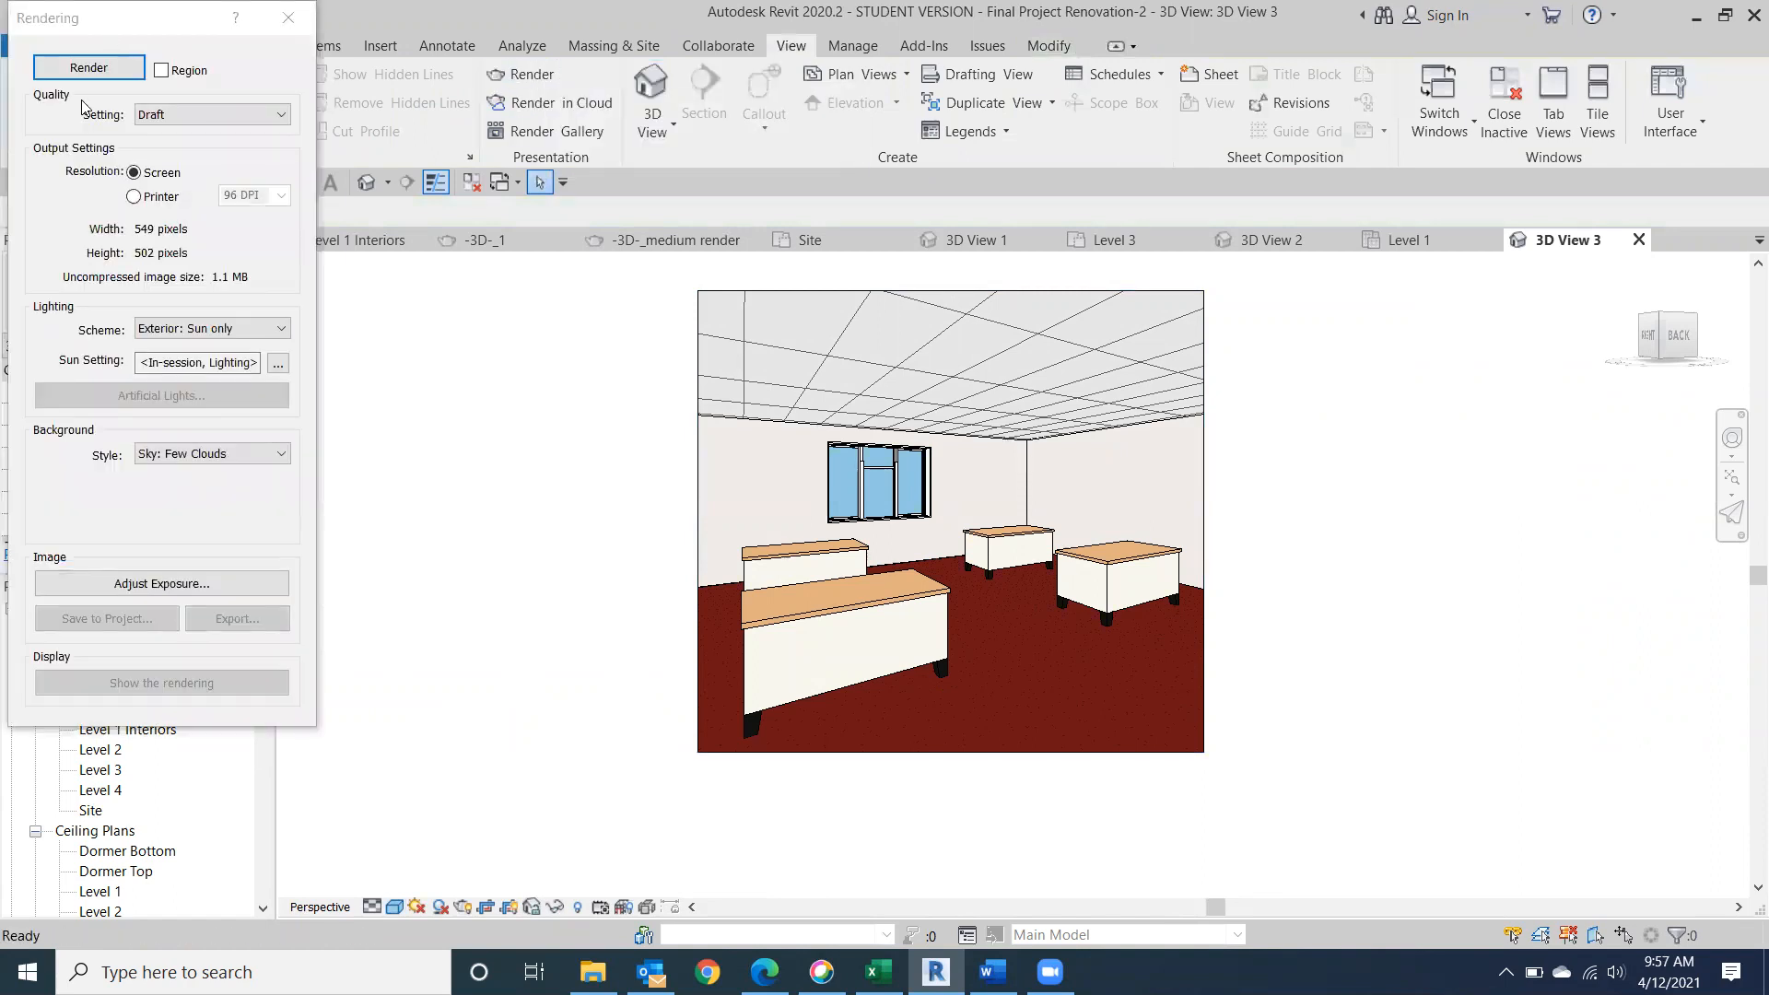
{"action": "left_click", "coordinate": [90, 68]}
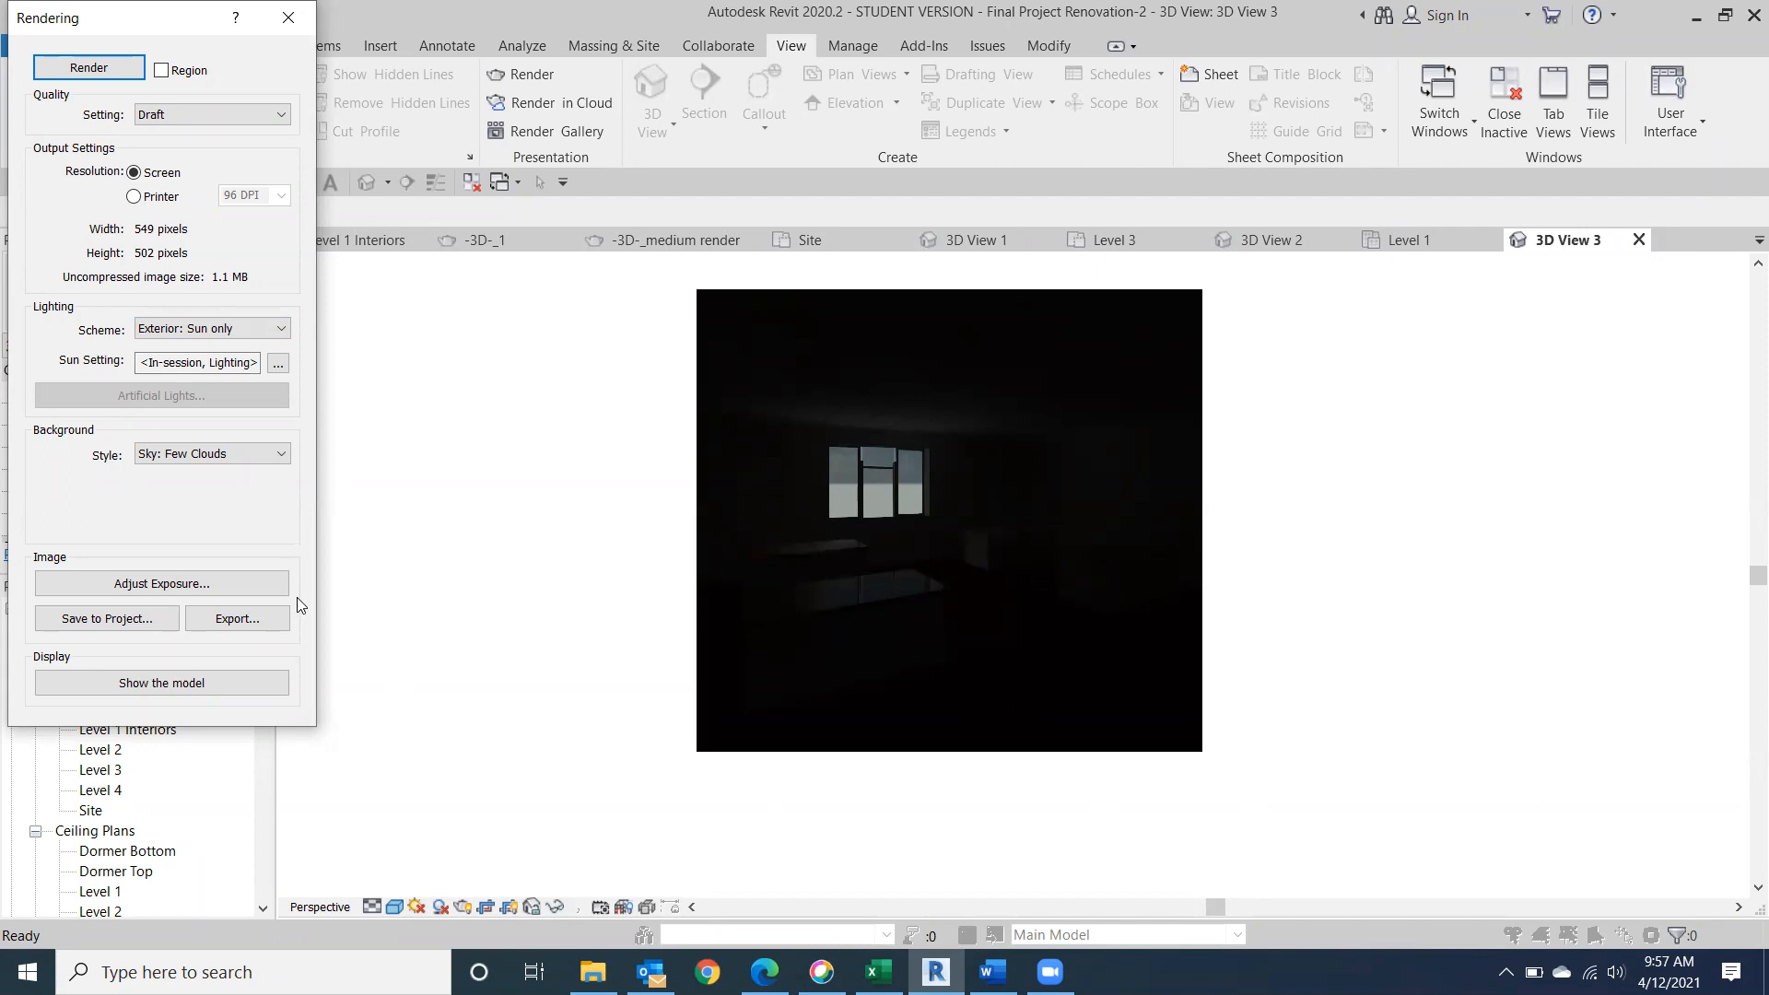
{"action": "left_click", "coordinate": [282, 326]}
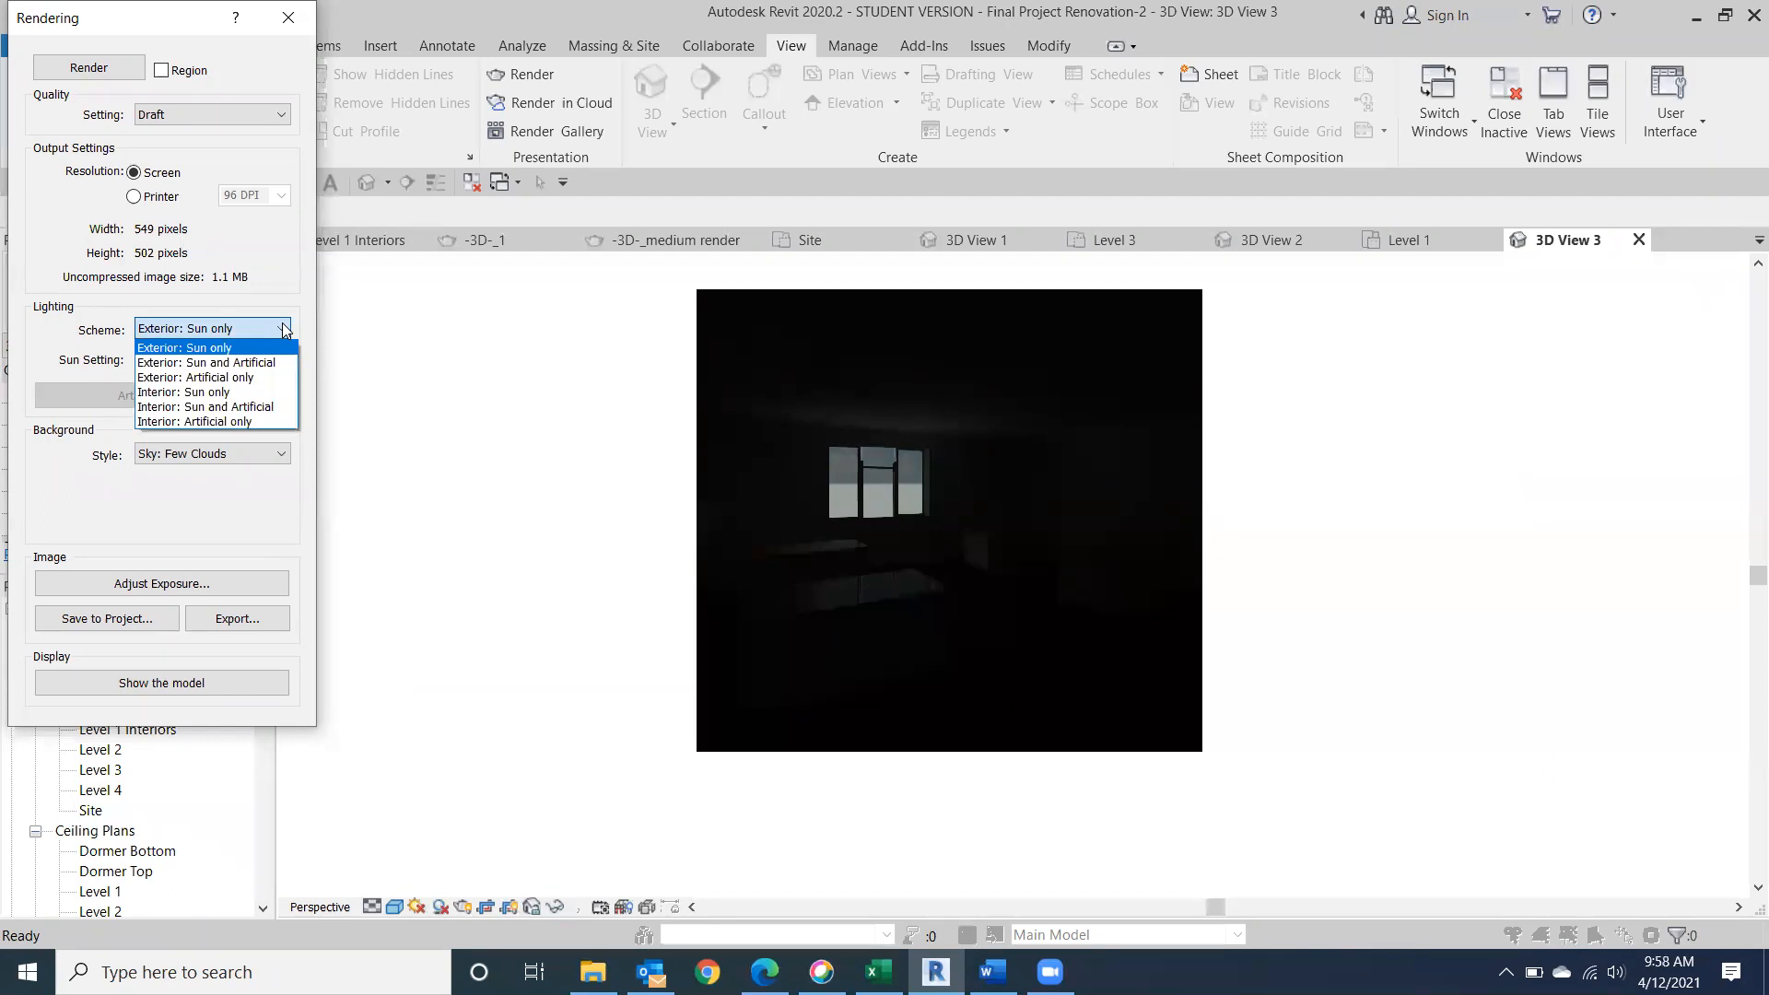
{"action": "left_click", "coordinate": [250, 362]}
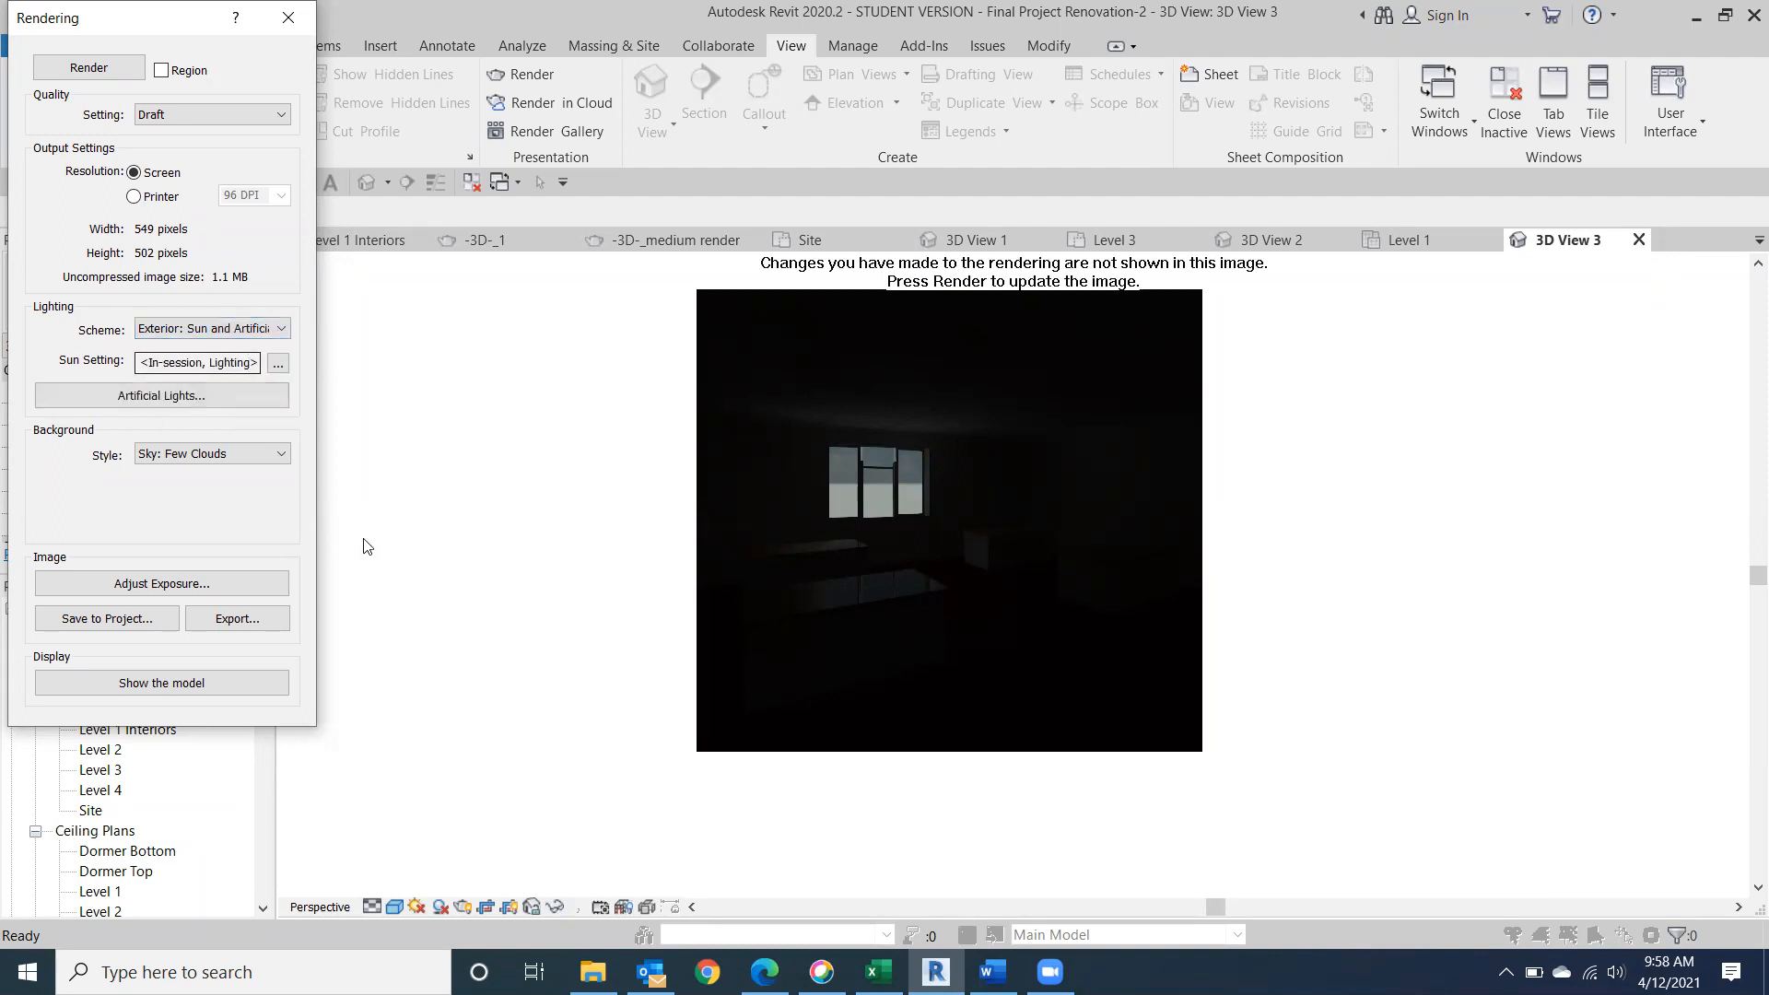
{"action": "left_click", "coordinate": [89, 67]}
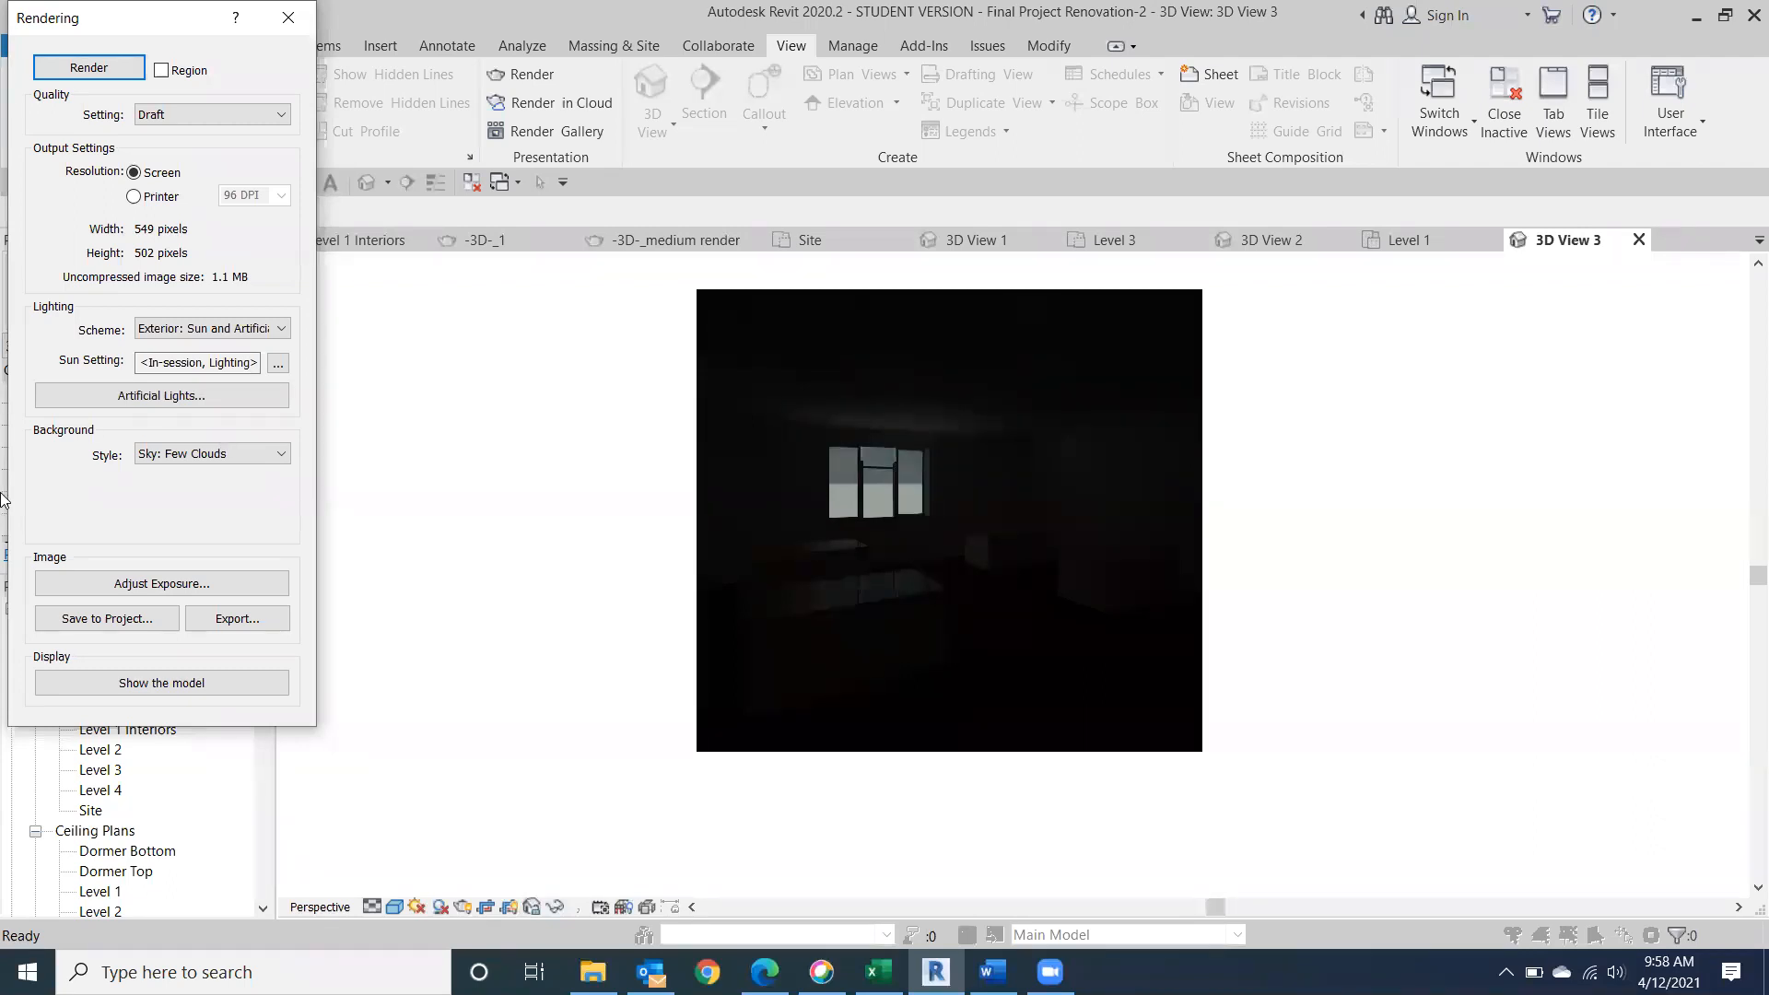
Change the lighting scheme to Interior: Sun only and render the interior view again.
{"action": "left_click", "coordinate": [286, 332]}
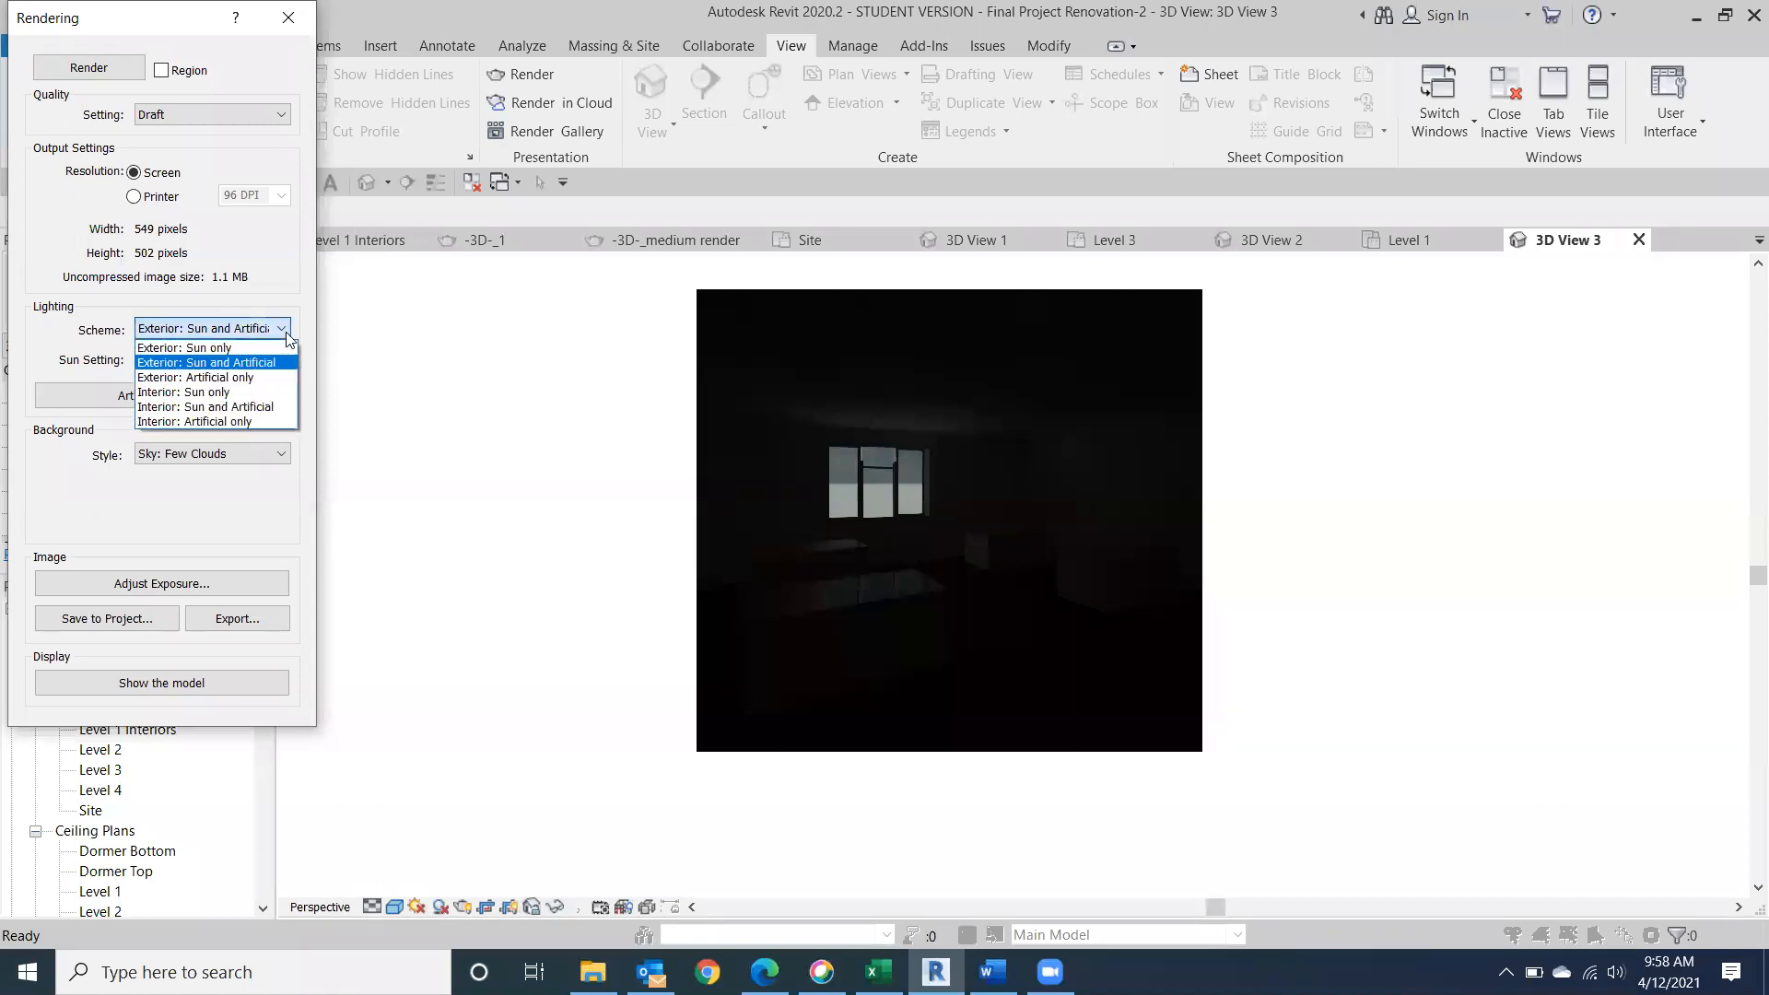
{"action": "left_click", "coordinate": [253, 391]}
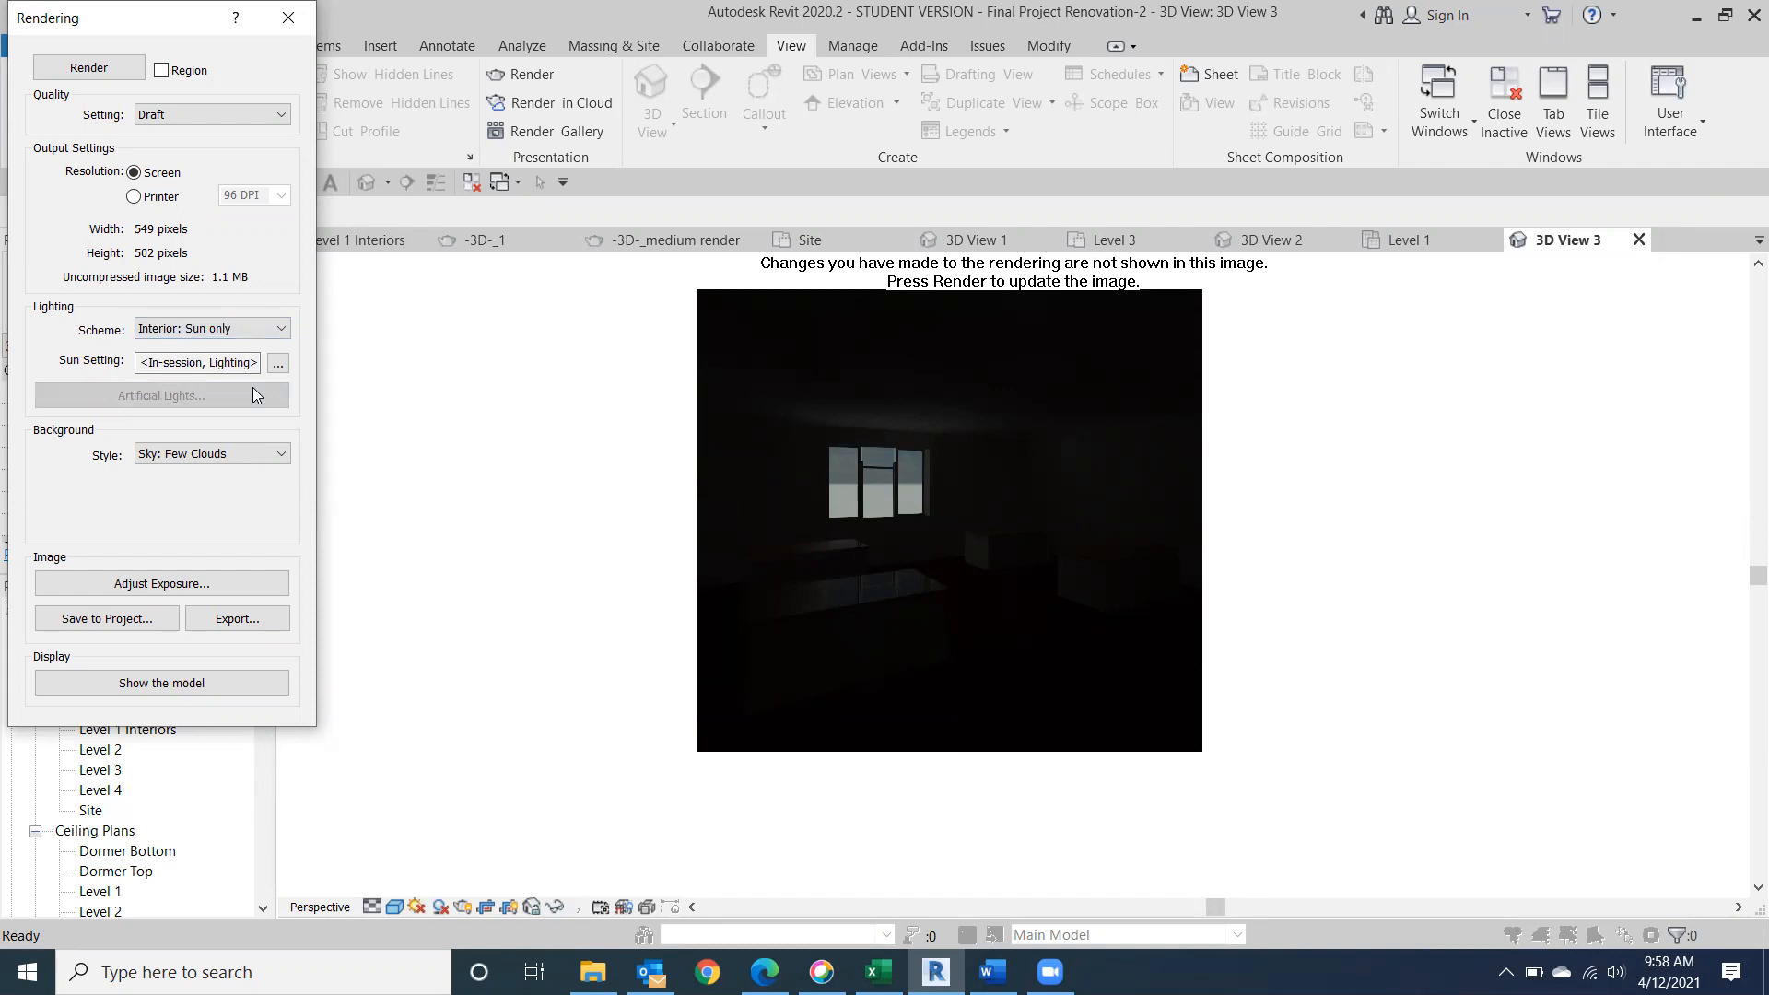
{"action": "left_click", "coordinate": [42, 70]}
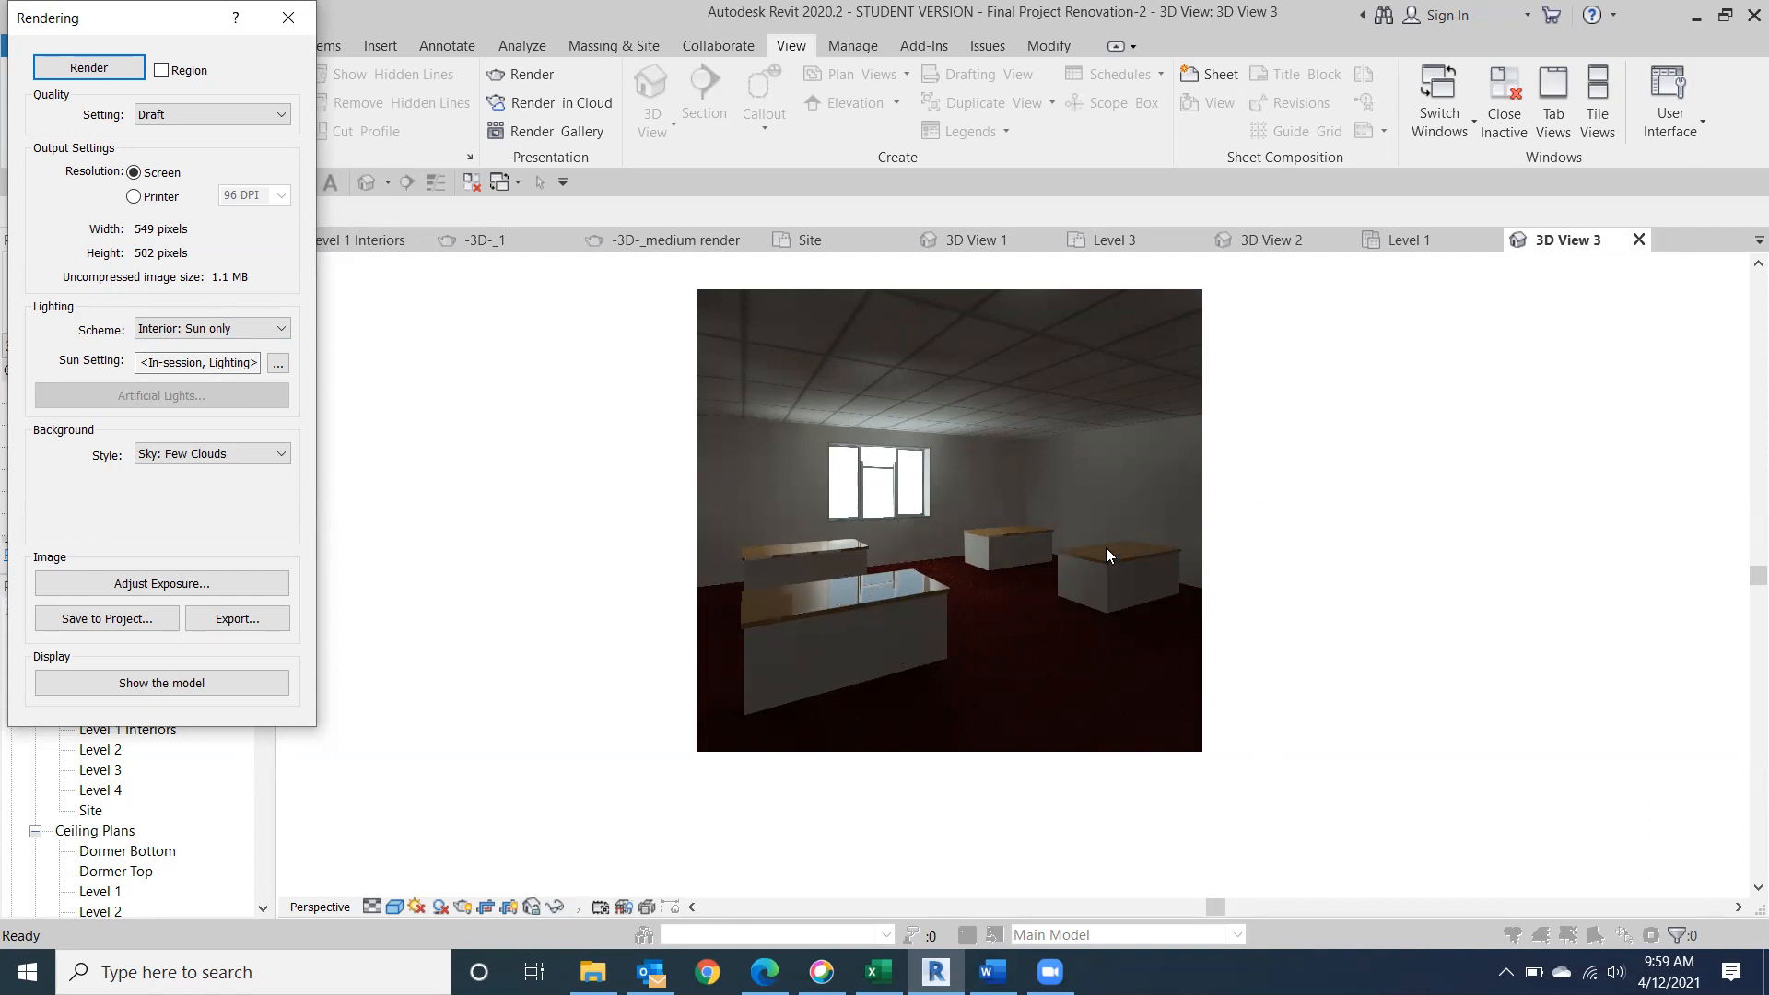
Render the interior camera view with the Interior: Sun and Artificial scheme, then again with Interior: Artificial only, and leave the rendering settings.
{"action": "left_click", "coordinate": [278, 332]}
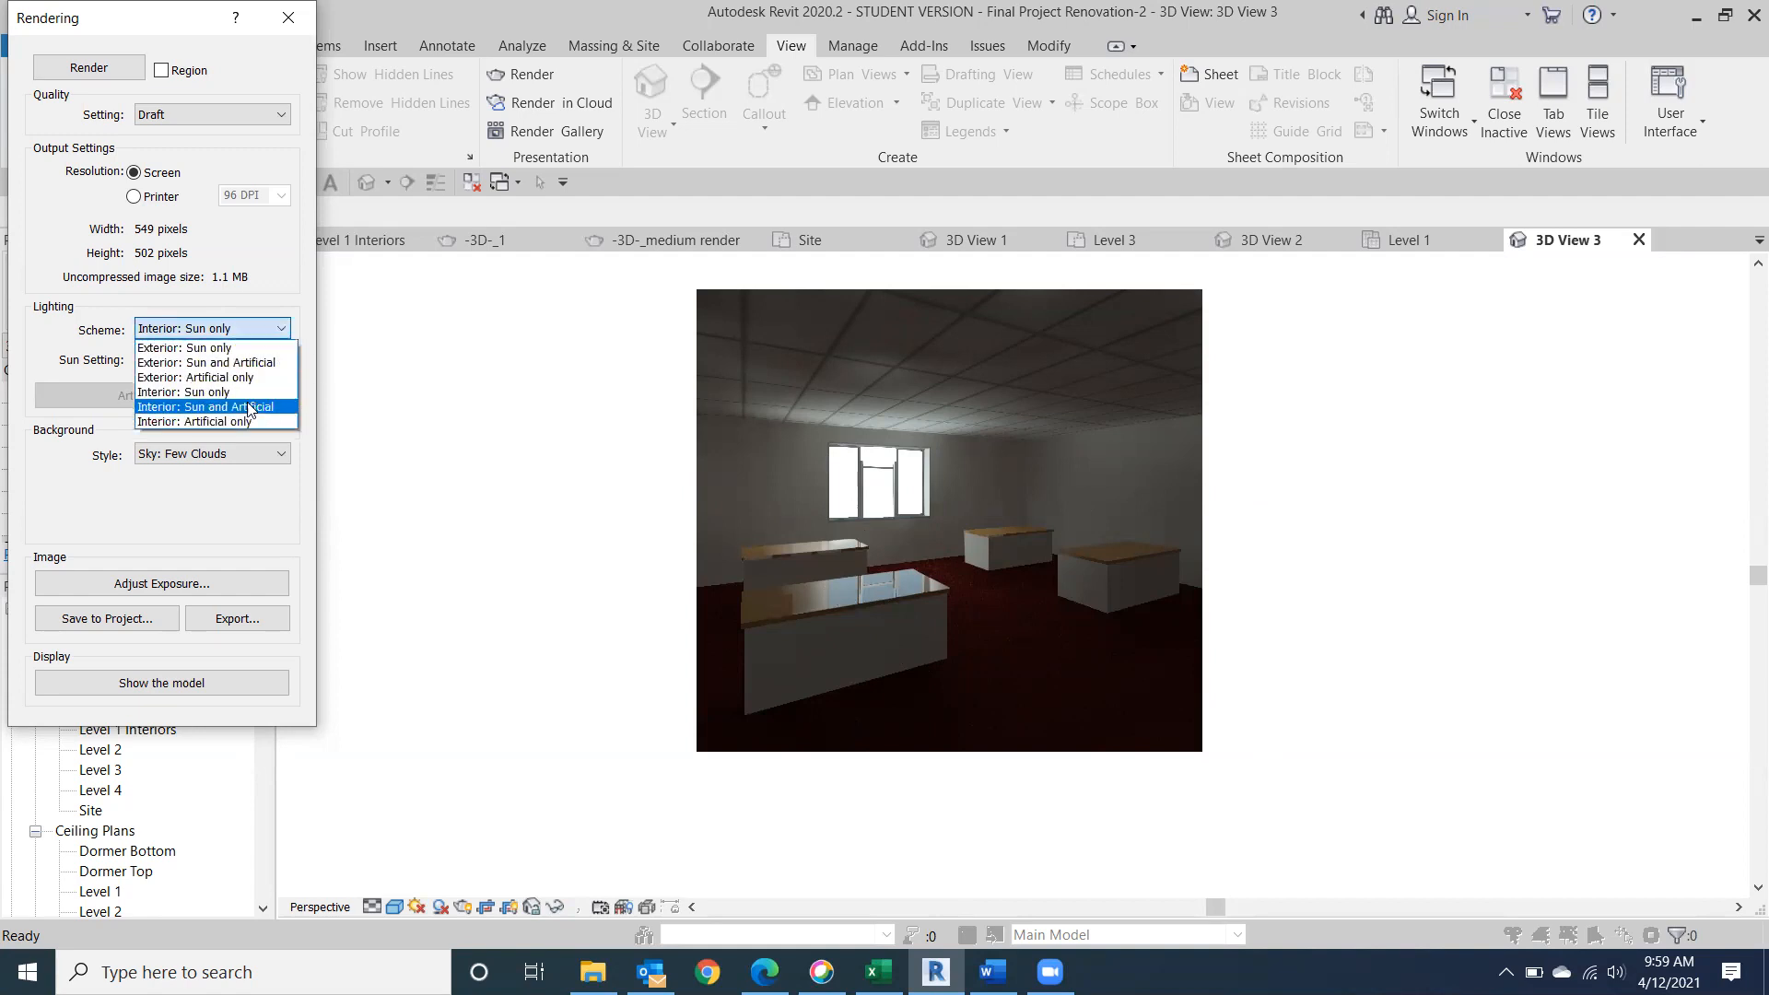
{"action": "left_click", "coordinate": [247, 407]}
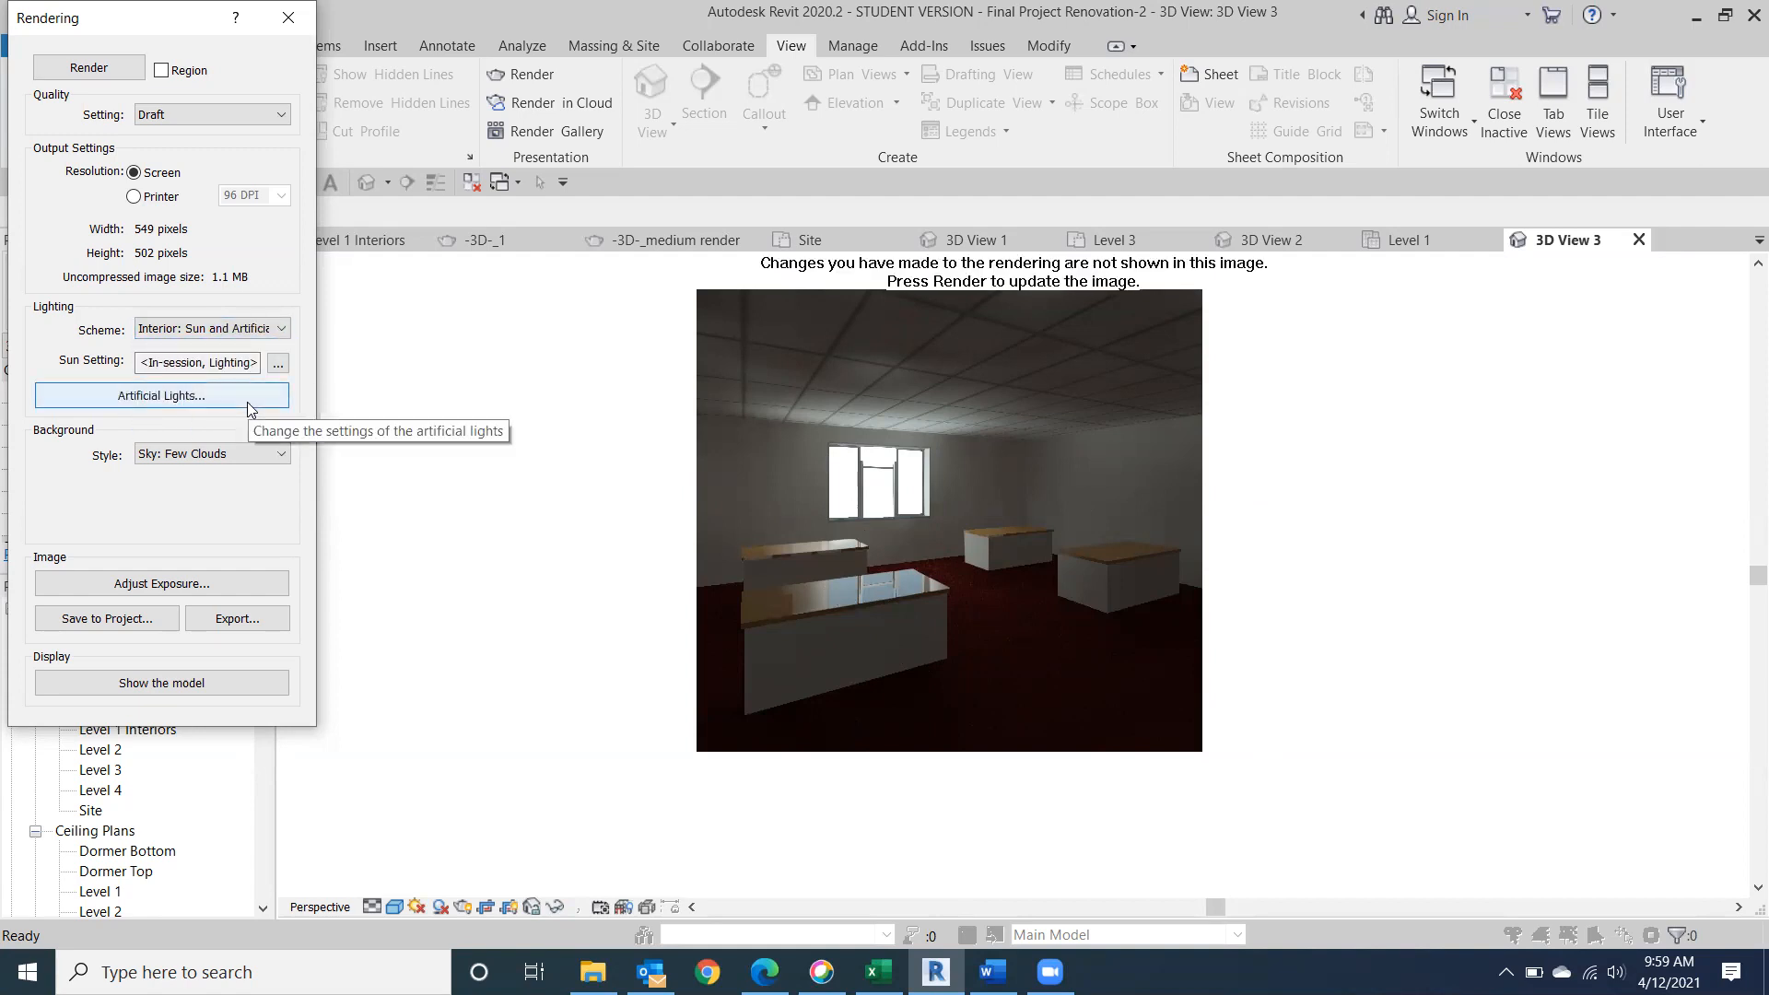
{"action": "left_click", "coordinate": [92, 66]}
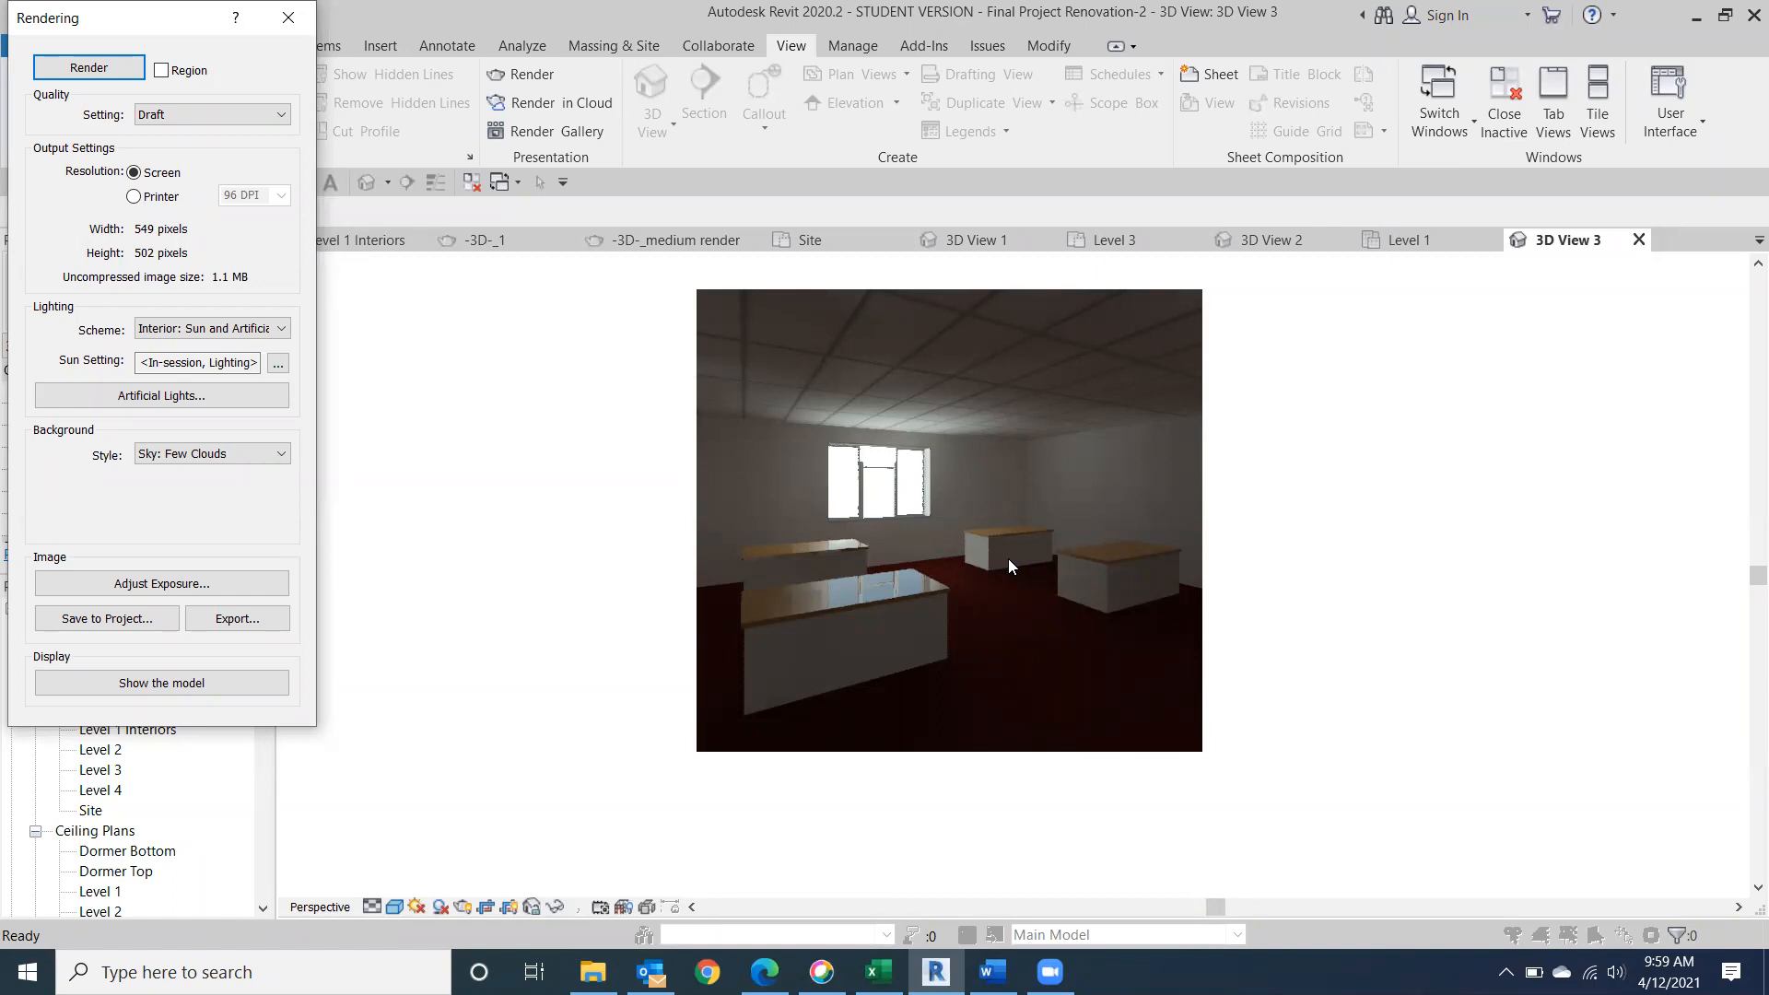
{"action": "left_click", "coordinate": [281, 330]}
{"action": "left_click", "coordinate": [236, 423]}
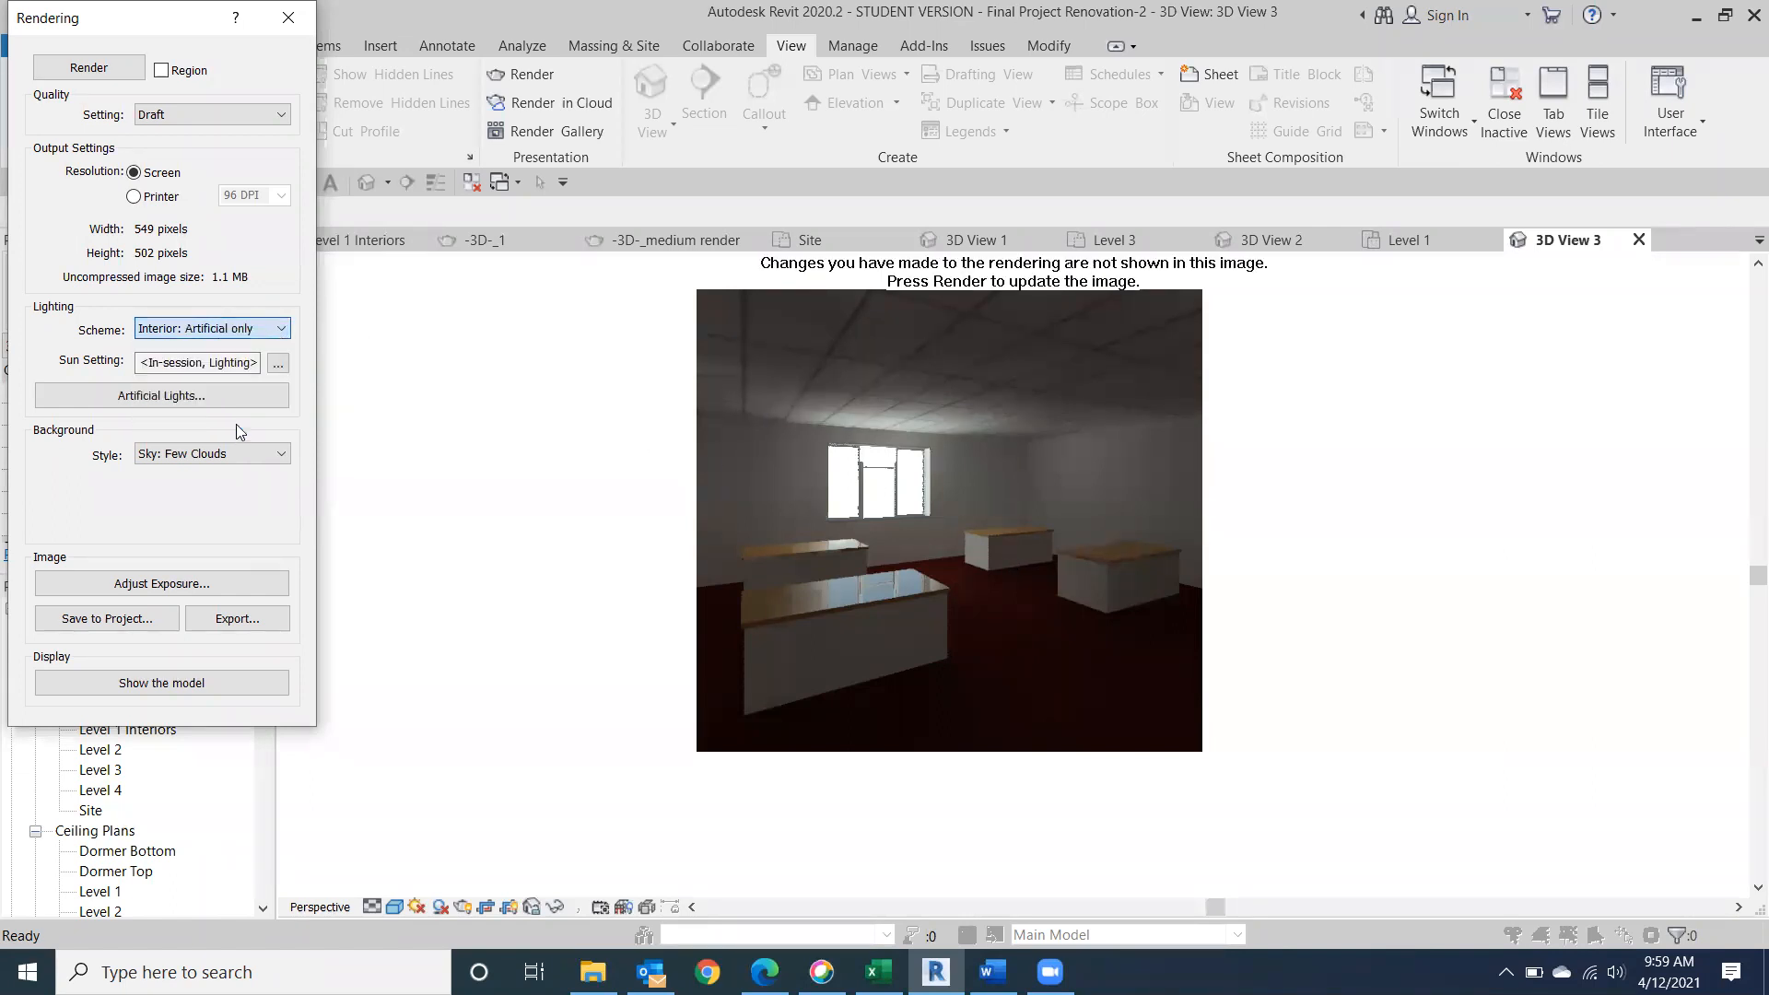
{"action": "left_click", "coordinate": [79, 69]}
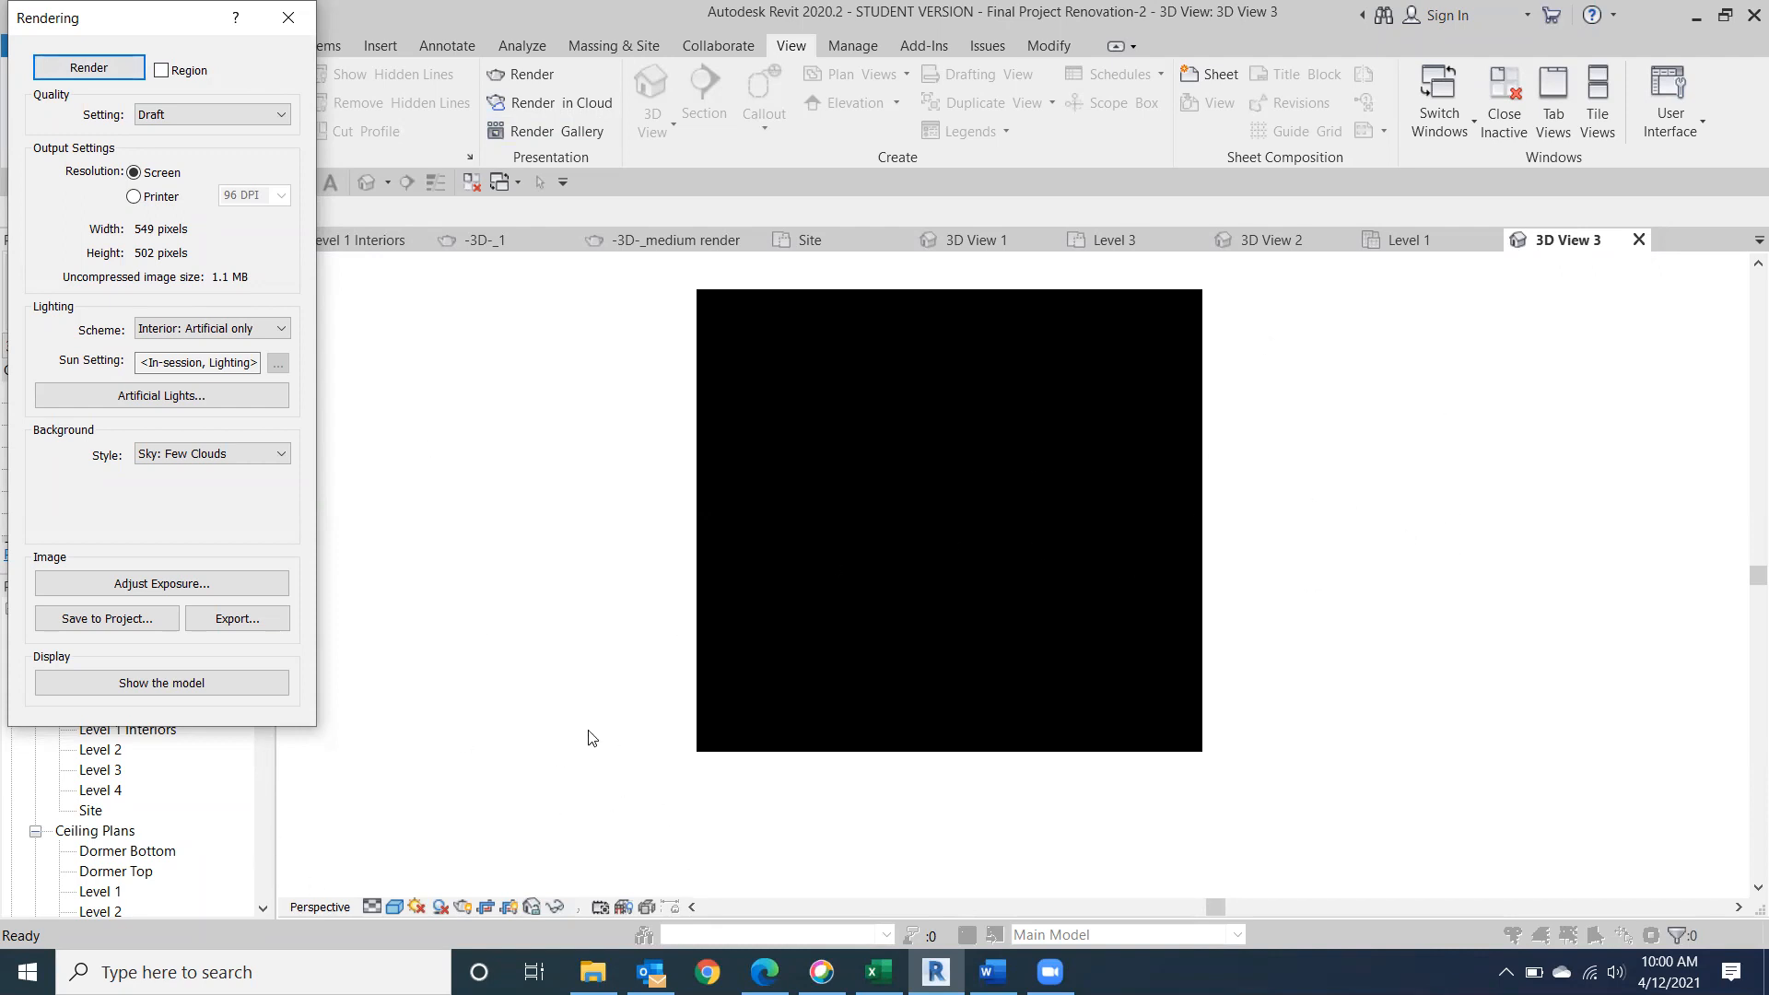
{"action": "left_click", "coordinate": [290, 16]}
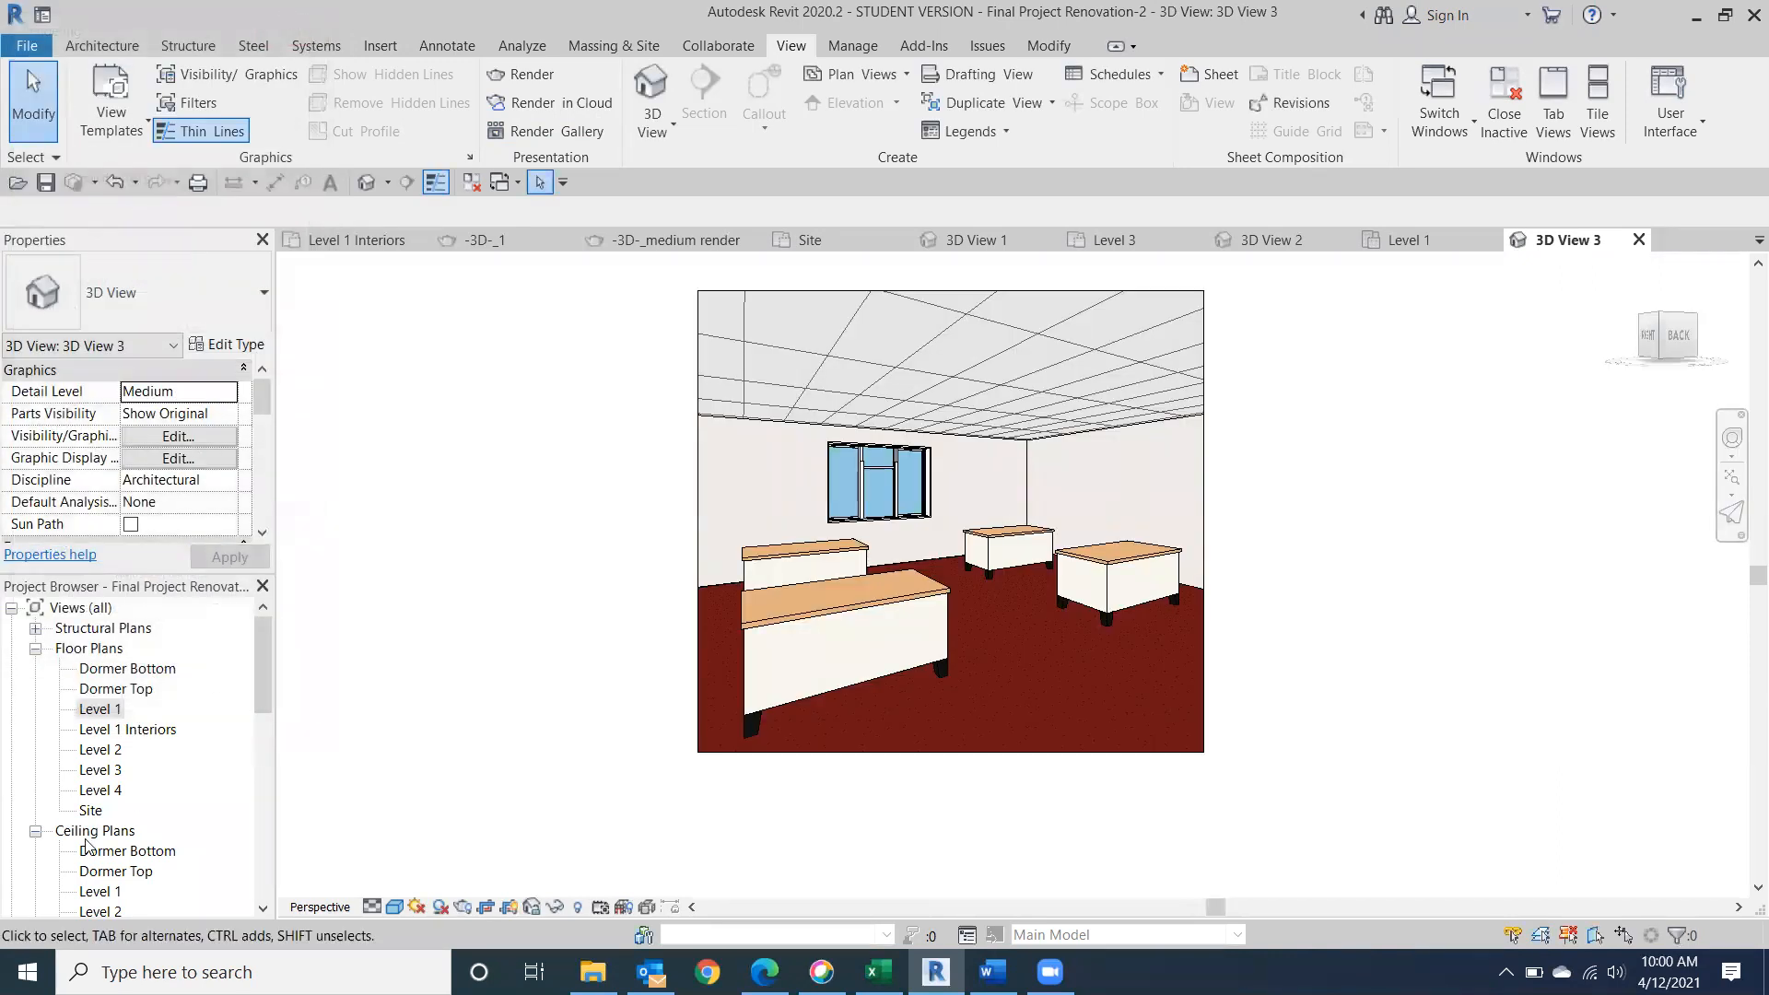
Place a camera on the Level 1 floor plan at the door of the room with four floor lamps, aimed at the opposite exterior corner.
{"action": "double_click", "coordinate": [104, 714]}
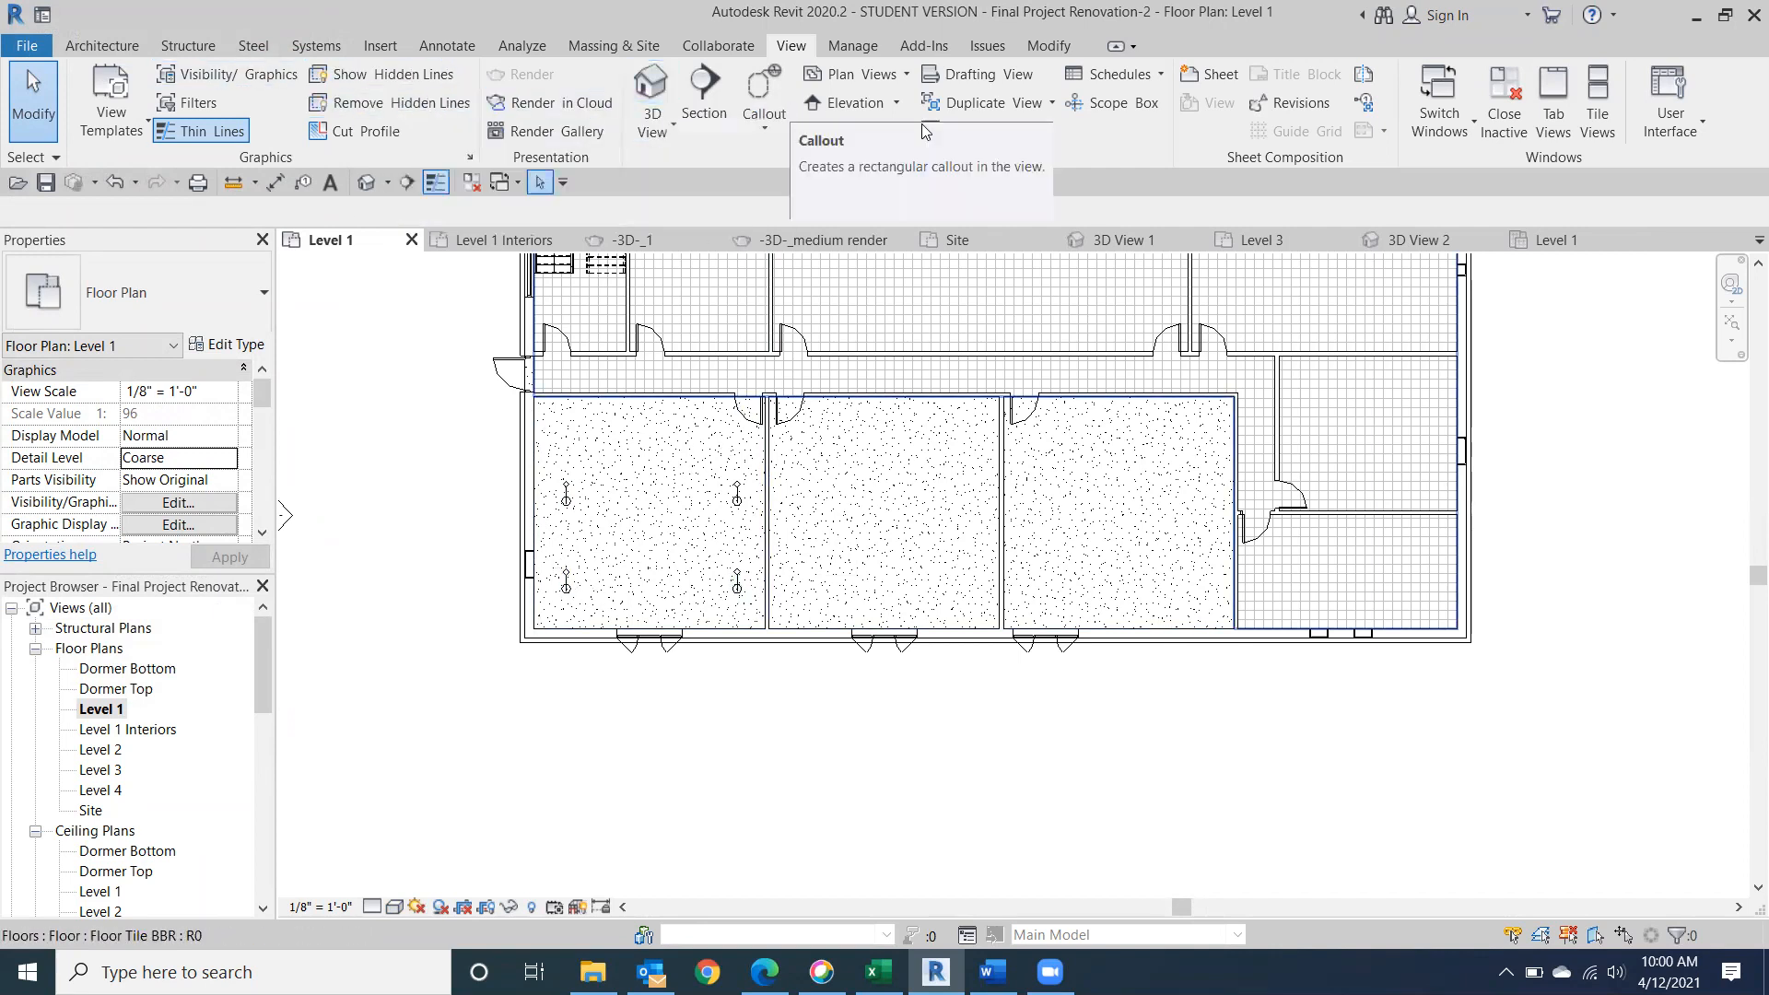
{"action": "left_click", "coordinate": [652, 124]}
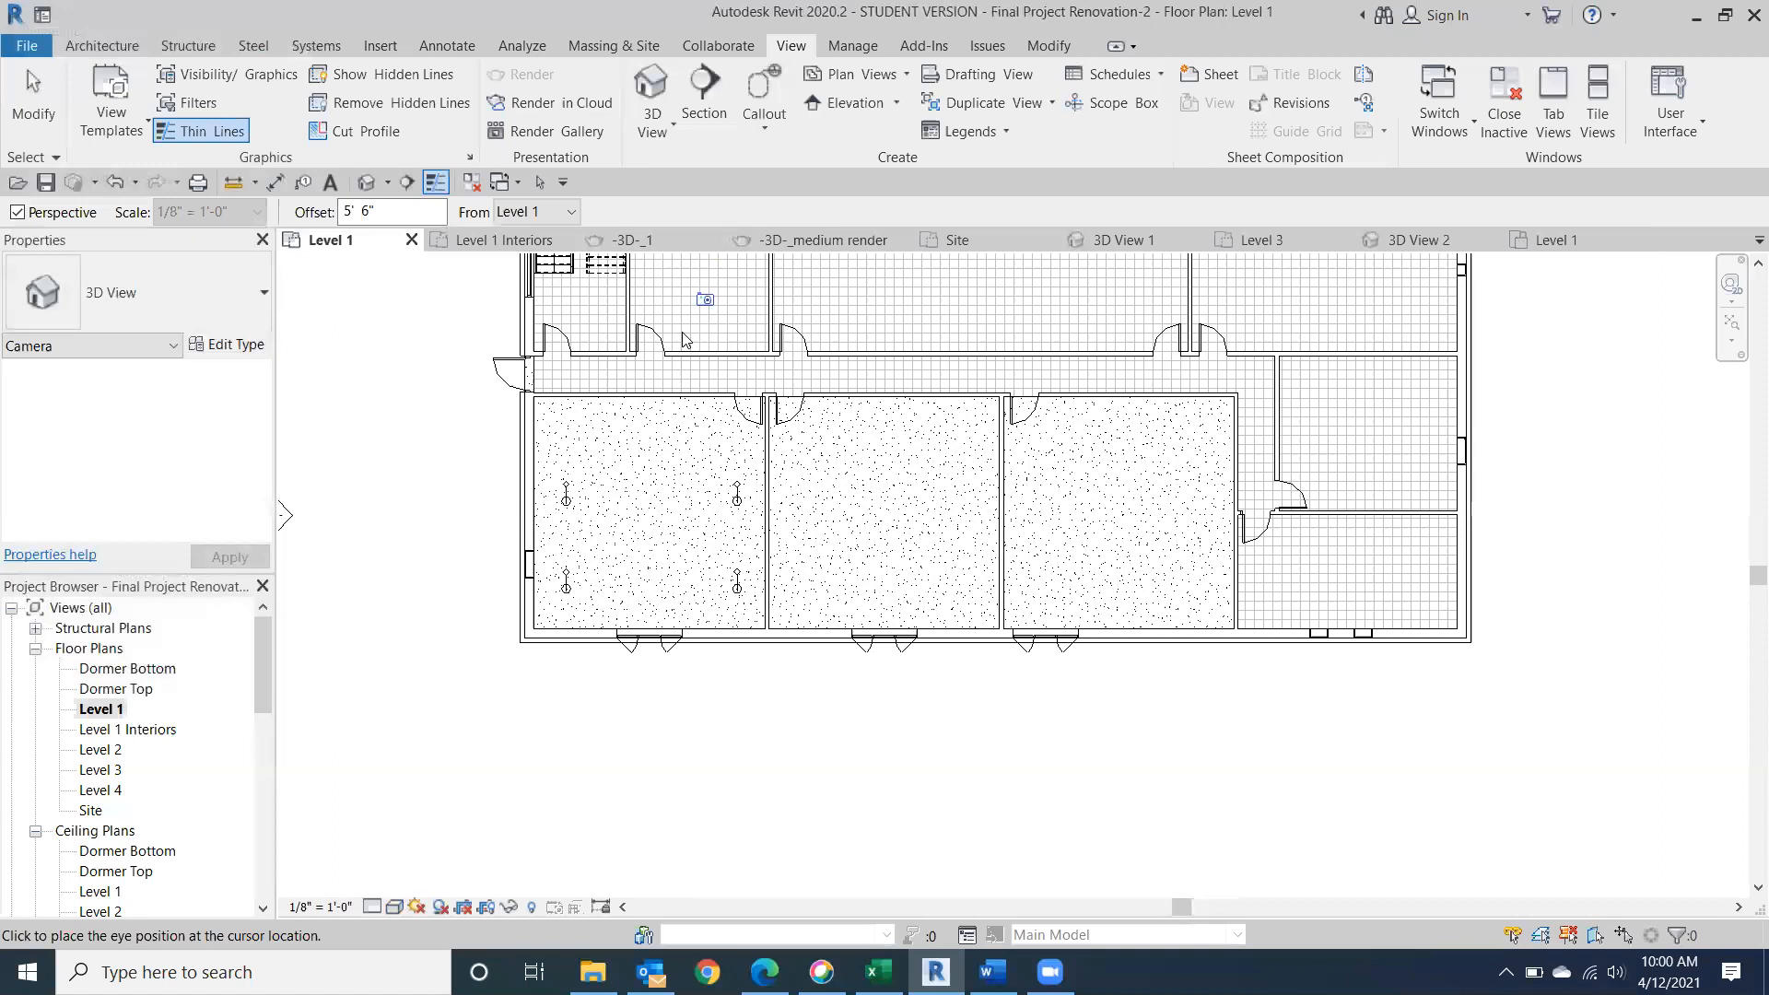
{"action": "left_click", "coordinate": [752, 409]}
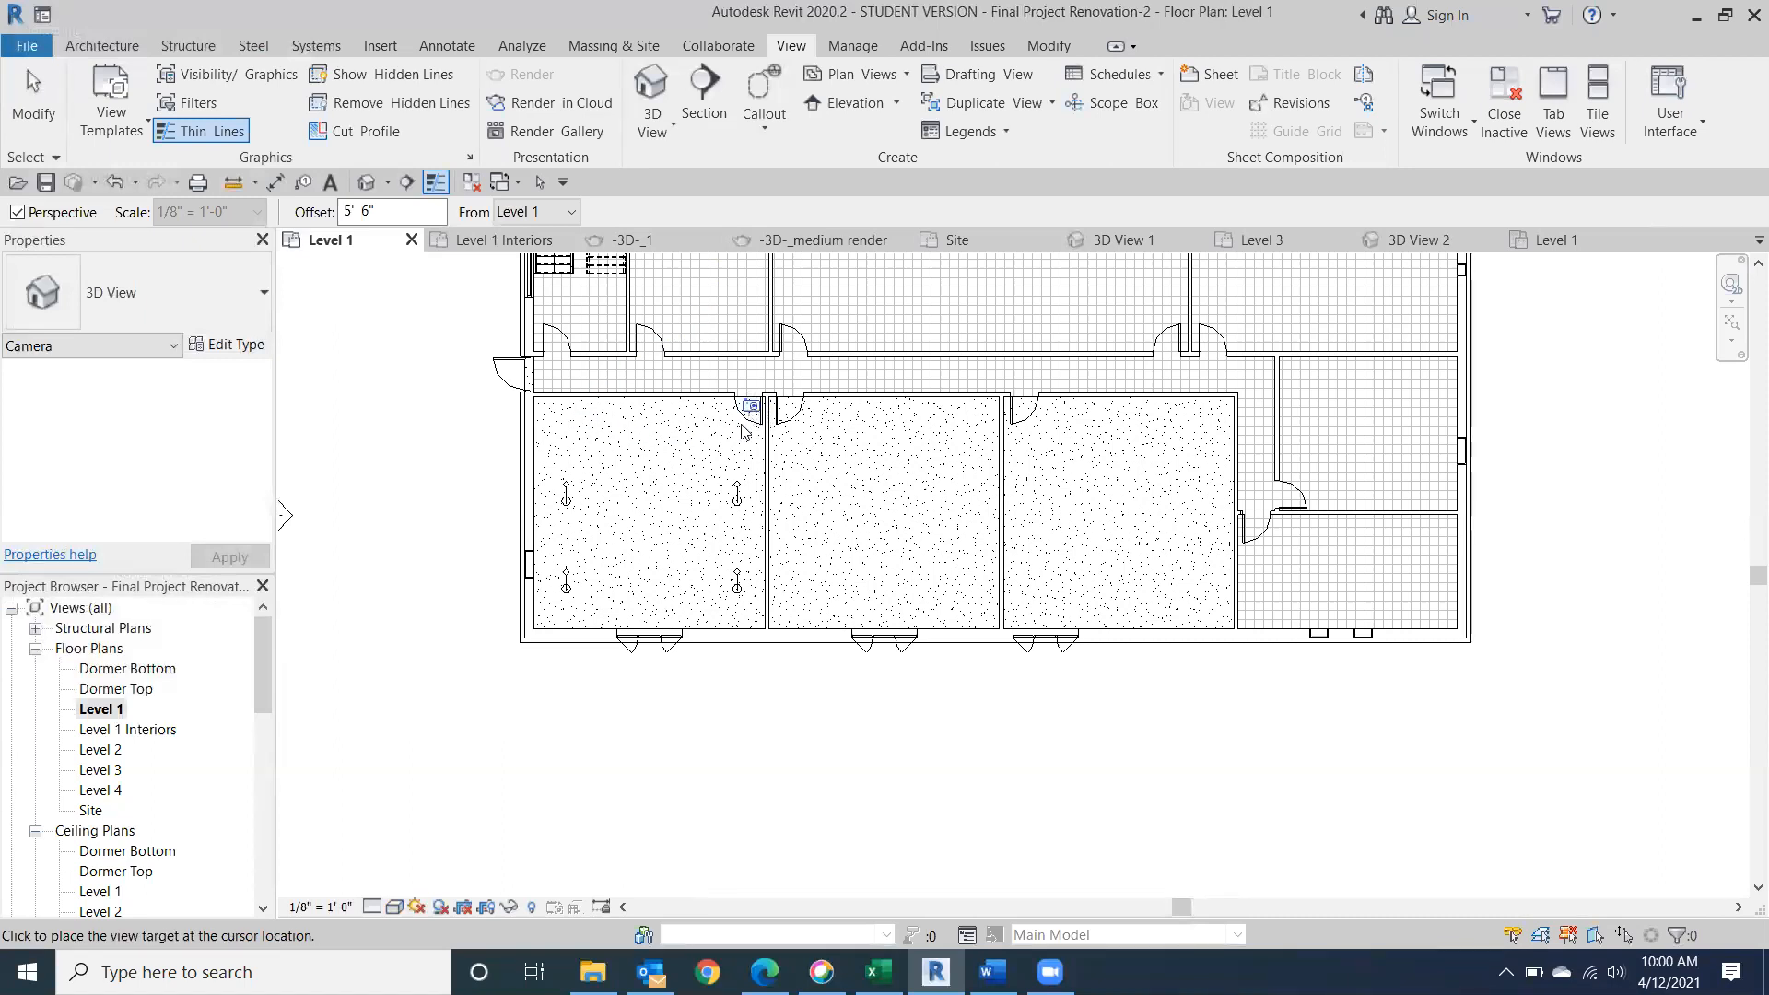
{"action": "left_click", "coordinate": [555, 663]}
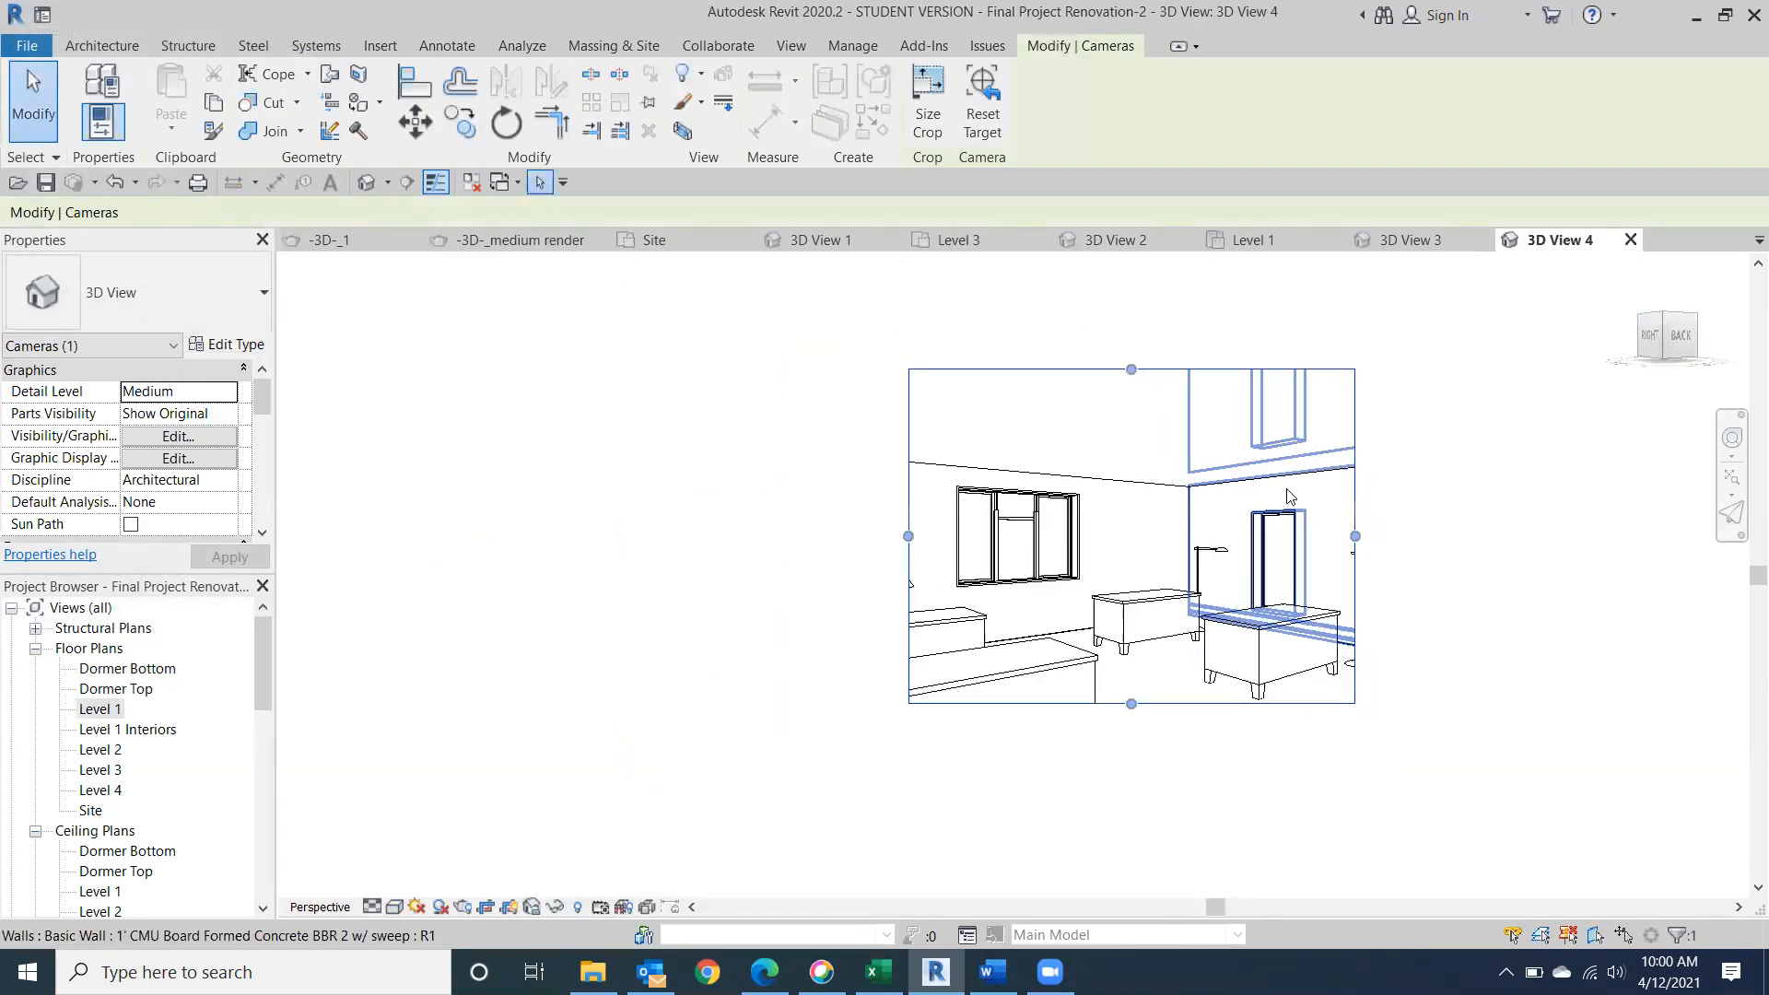
Enlarge the second interior camera view's crop region to include all four desks, the floor lamps and more of the floor.
{"action": "scroll", "coordinate": [1288, 495], "scroll_direction": "down", "scroll_amount": 1}
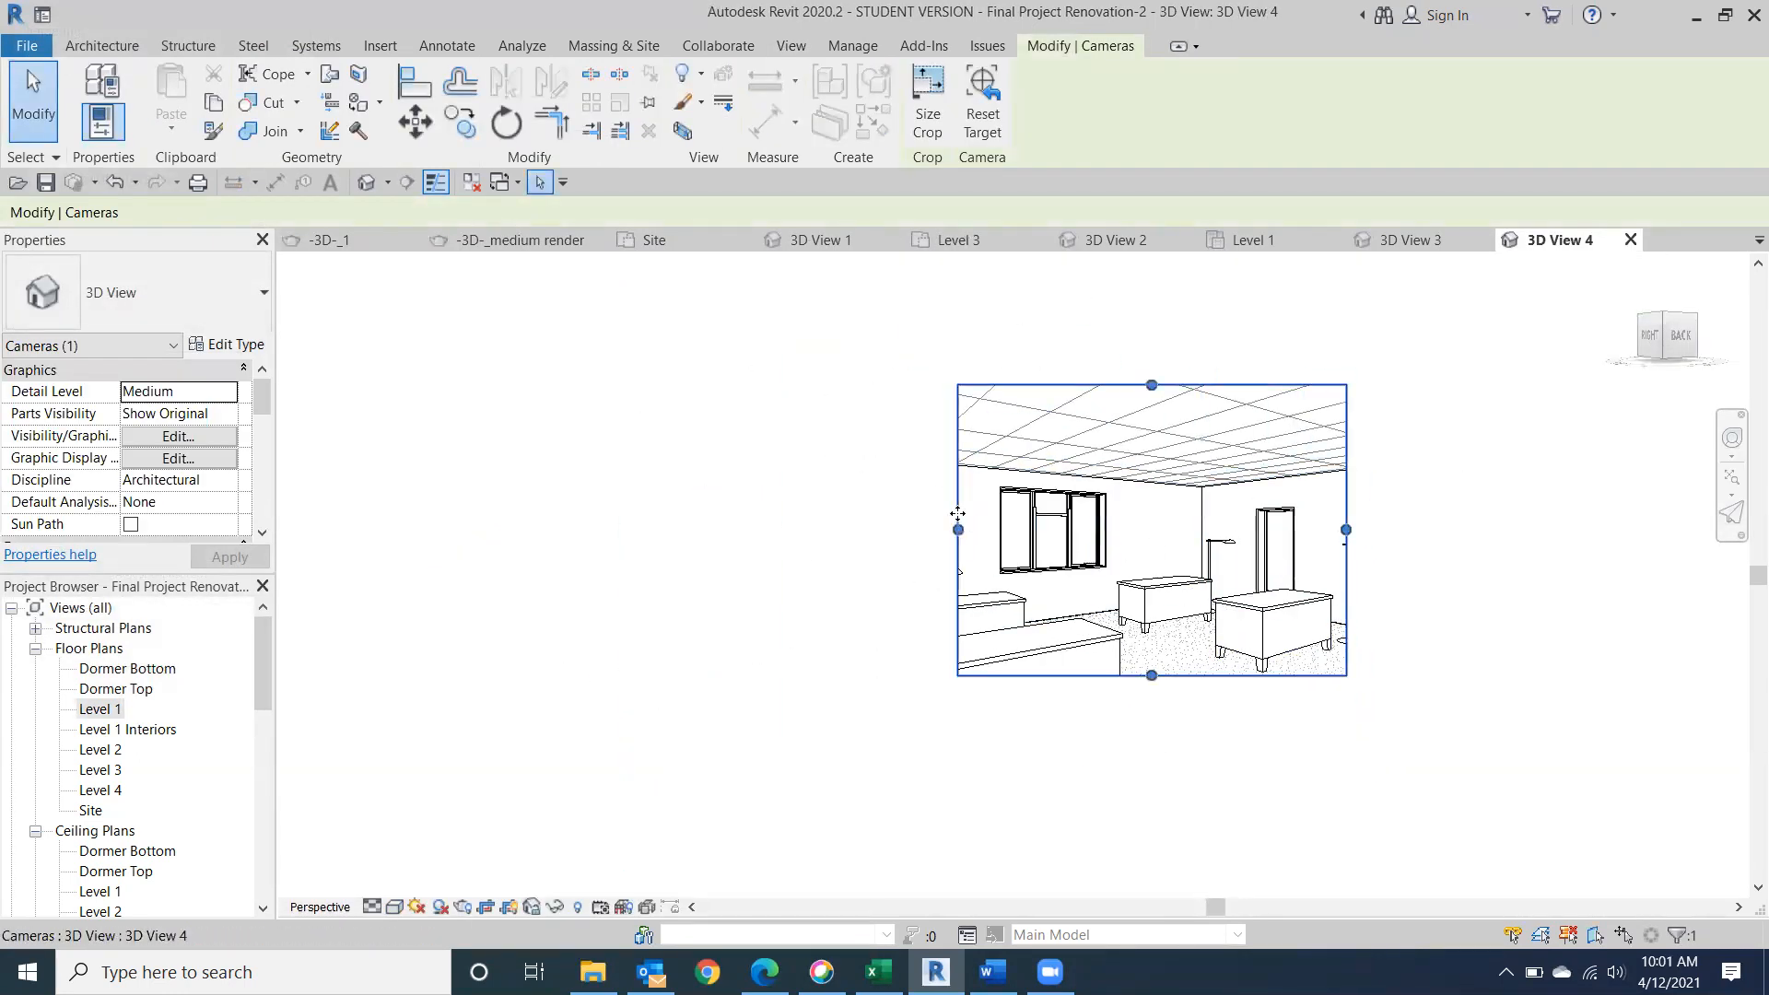
{"action": "left_click_drag", "start_coordinate": [958, 530], "coordinate": [810, 546]}
{"action": "middle_click_drag", "start_coordinate": [1117, 576], "coordinate": [765, 442]}
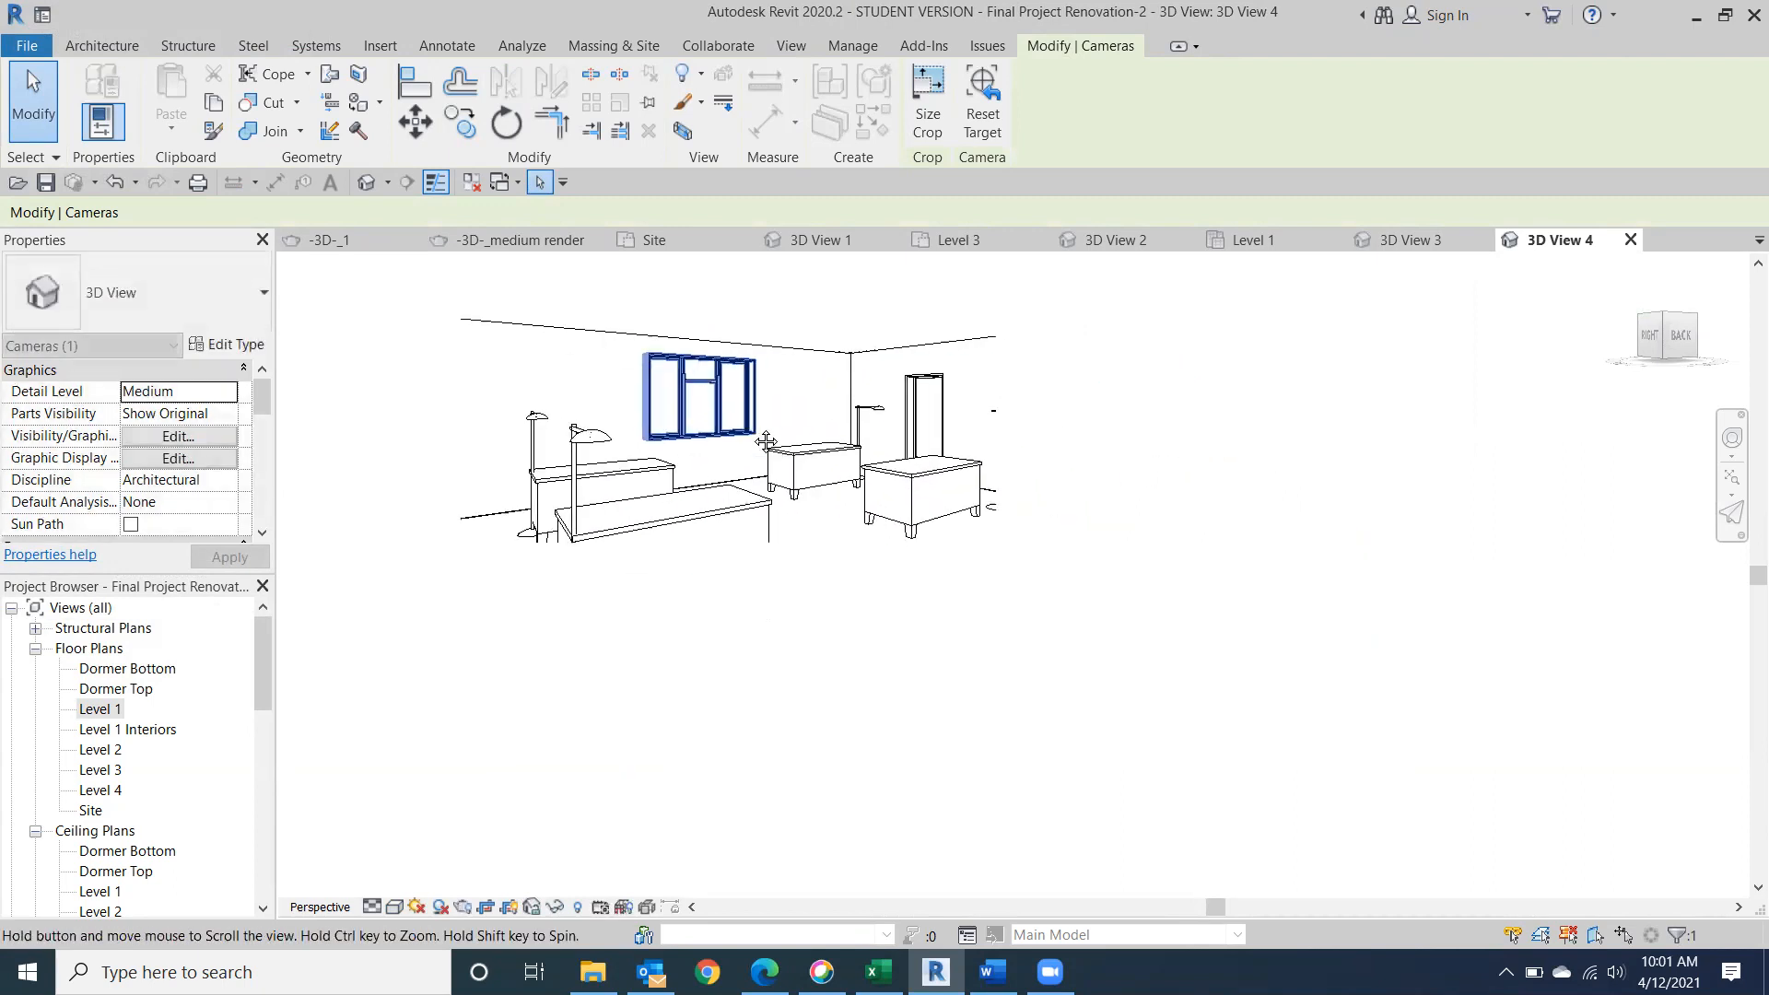
{"action": "left_click_drag", "start_coordinate": [727, 545], "coordinate": [722, 686]}
{"action": "middle_click_drag", "start_coordinate": [872, 481], "coordinate": [904, 628]}
{"action": "left_click_drag", "start_coordinate": [754, 417], "coordinate": [758, 403]}
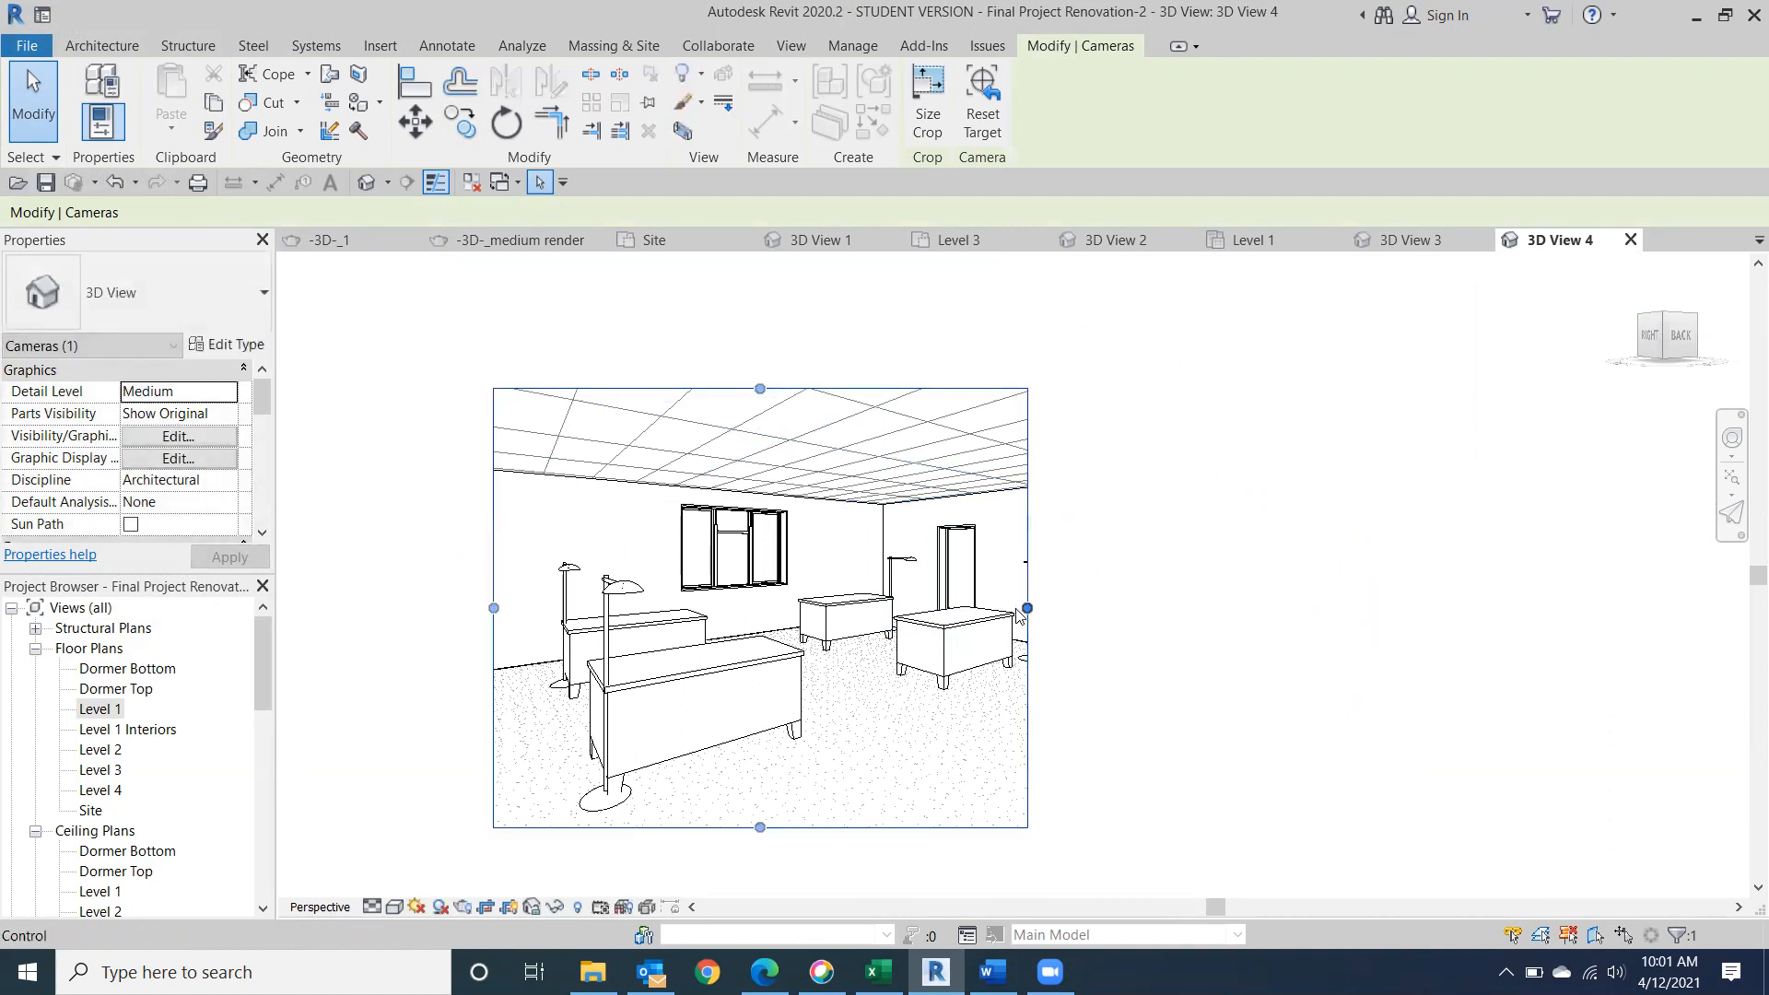
{"action": "left_click_drag", "start_coordinate": [1026, 608], "coordinate": [1225, 638]}
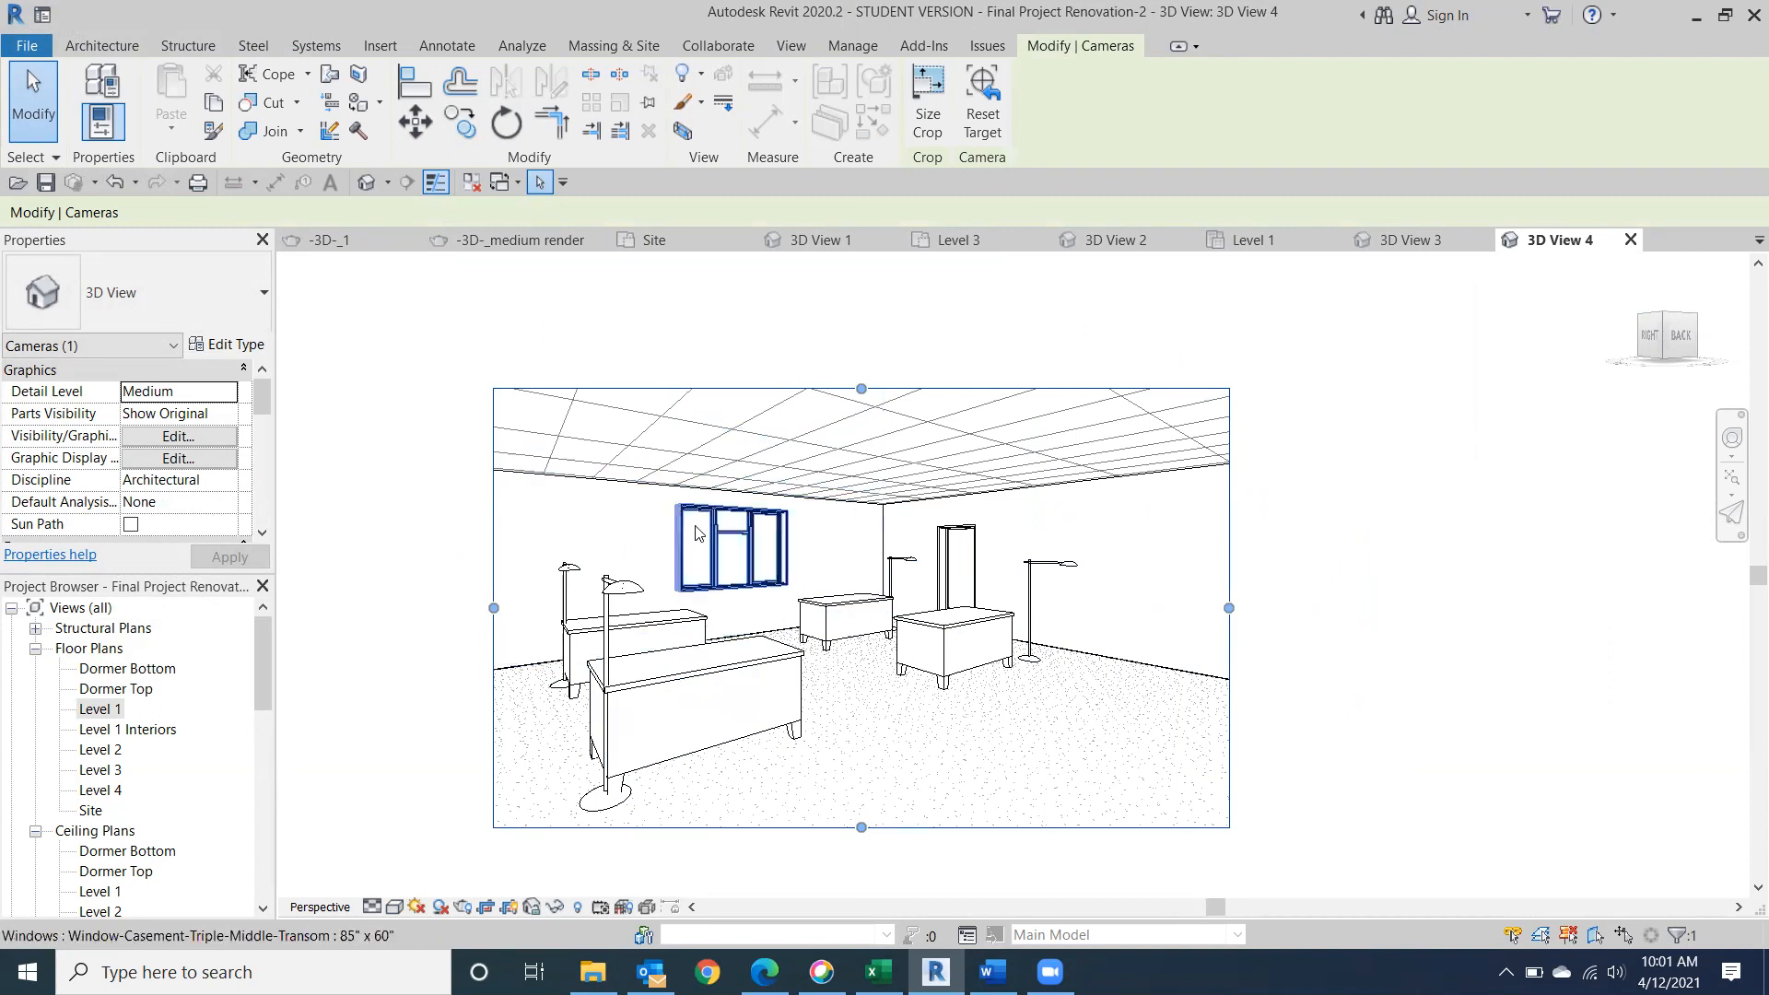
Render the camera view with the floor lamps at Draft quality using the Exterior: Sun only scheme.
{"action": "scroll", "coordinate": [759, 449], "scroll_direction": "up", "scroll_amount": 3}
{"action": "scroll", "coordinate": [758, 448], "scroll_direction": "down", "scroll_amount": 3}
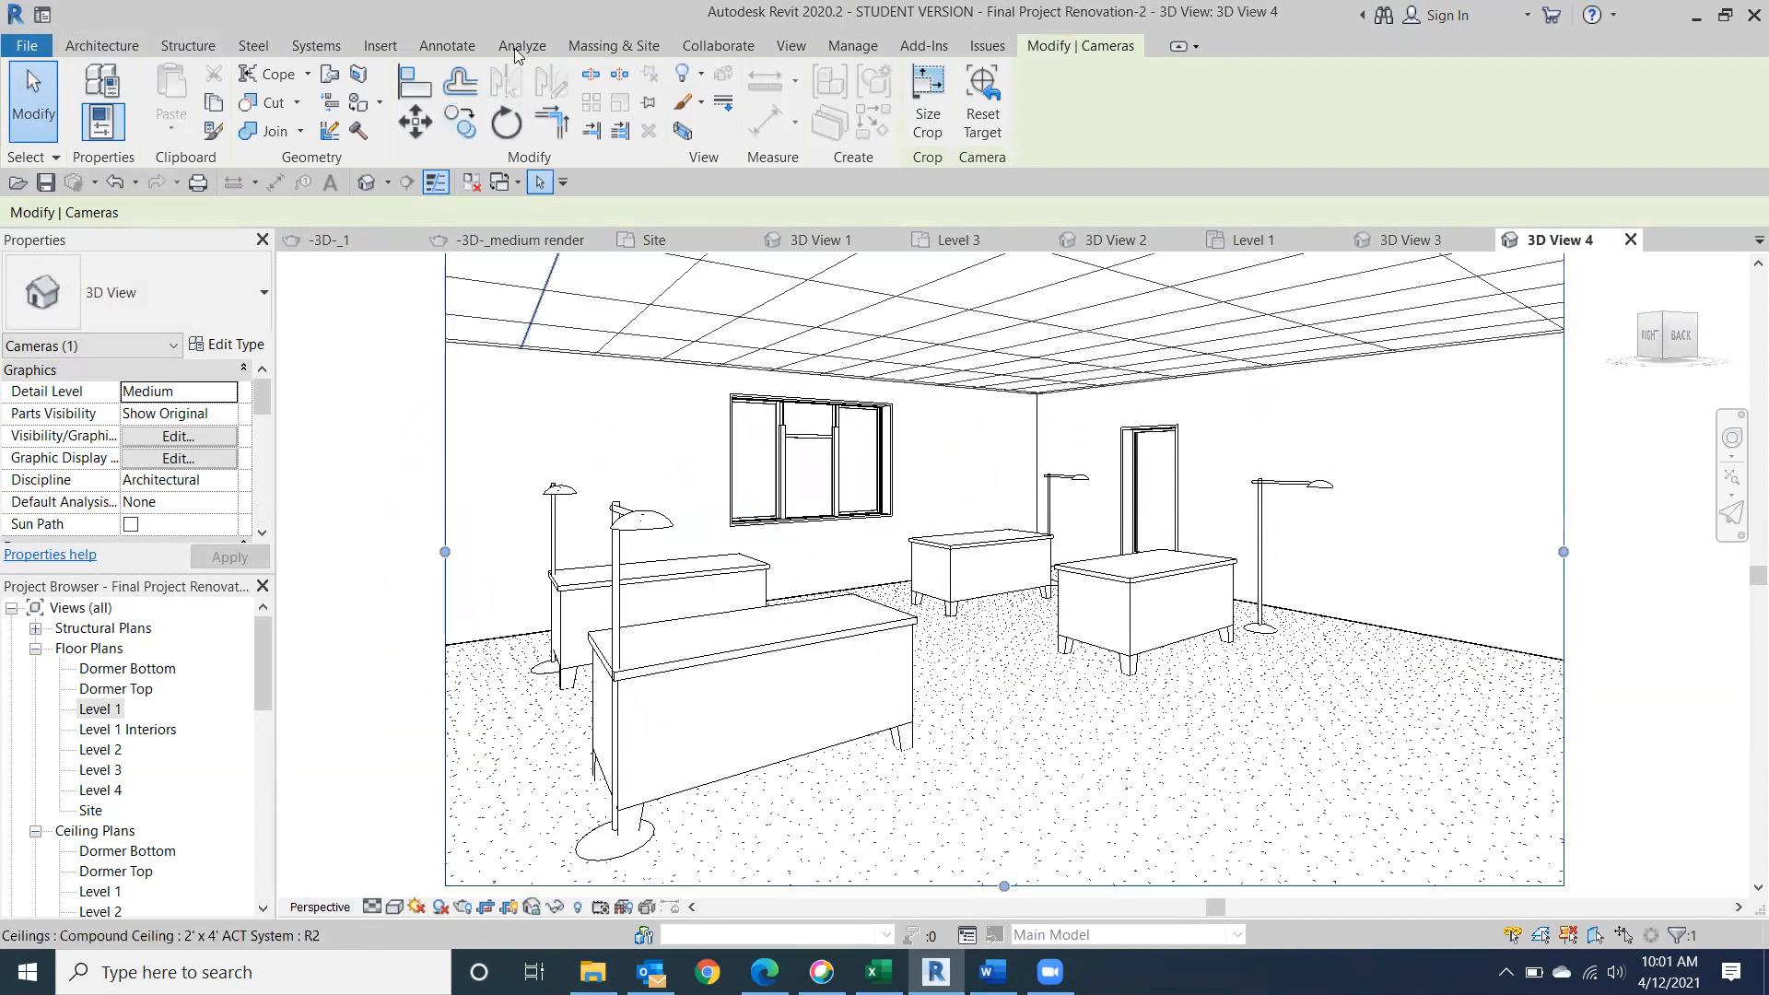
{"action": "left_click", "coordinate": [789, 48]}
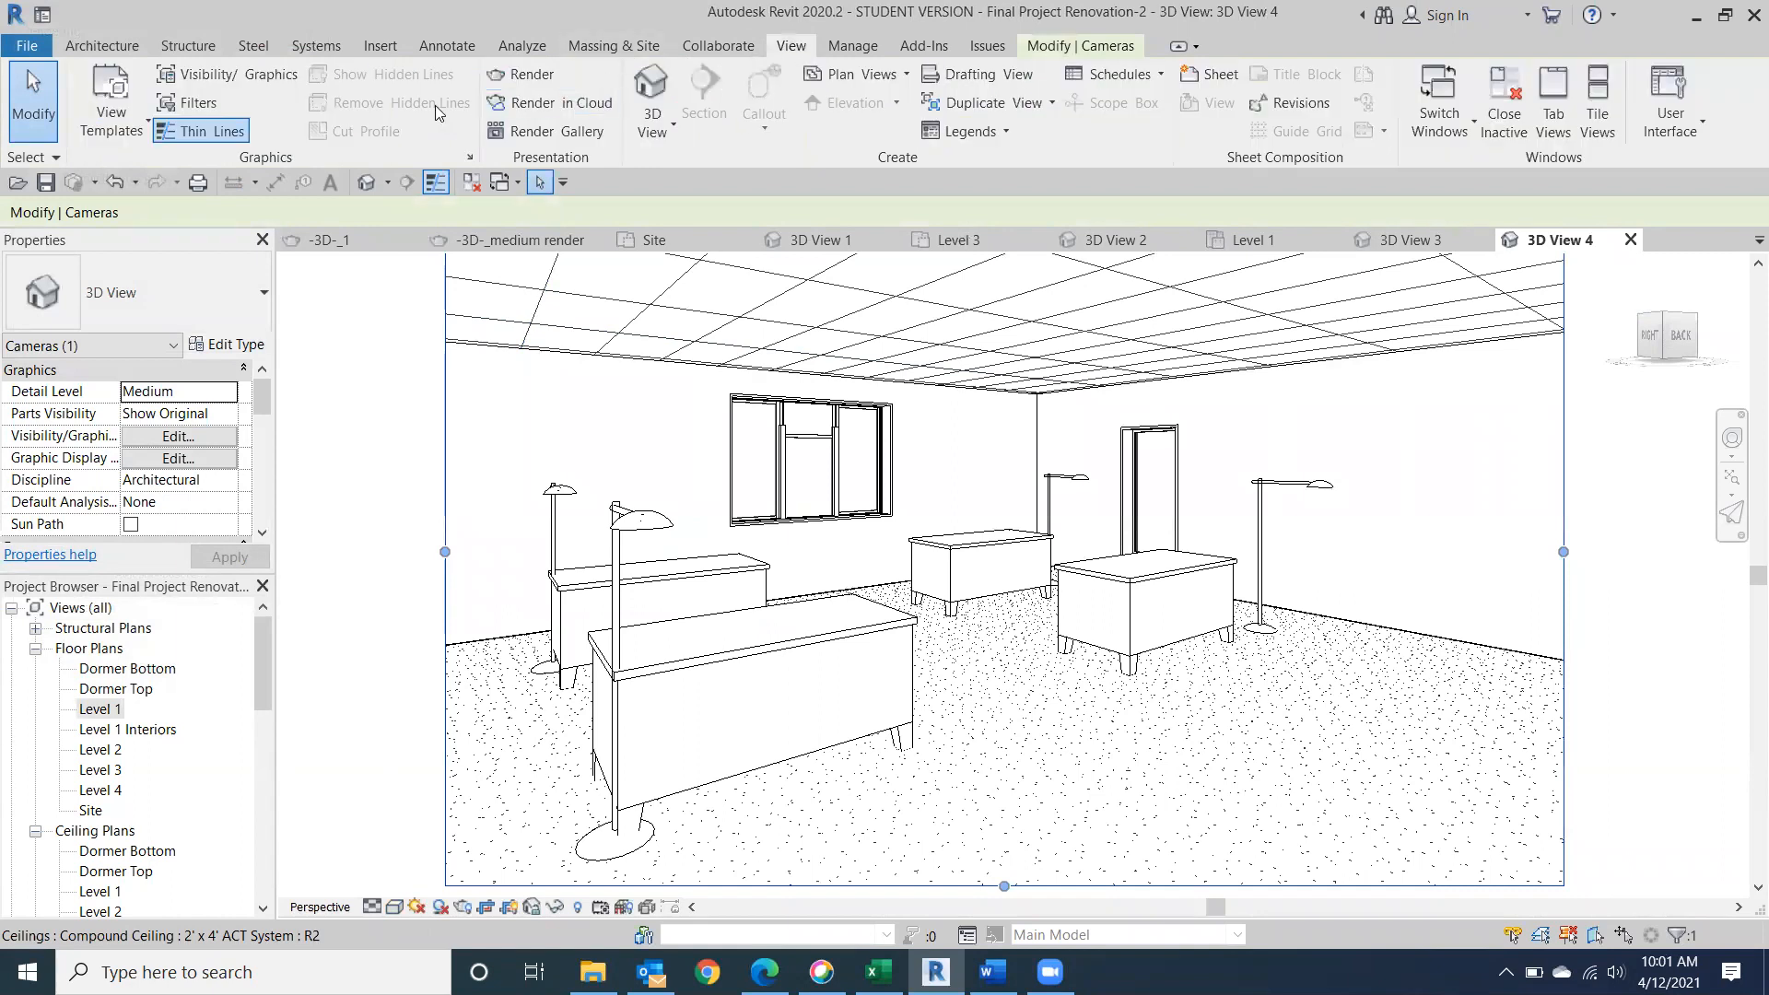
{"action": "left_click", "coordinate": [550, 77]}
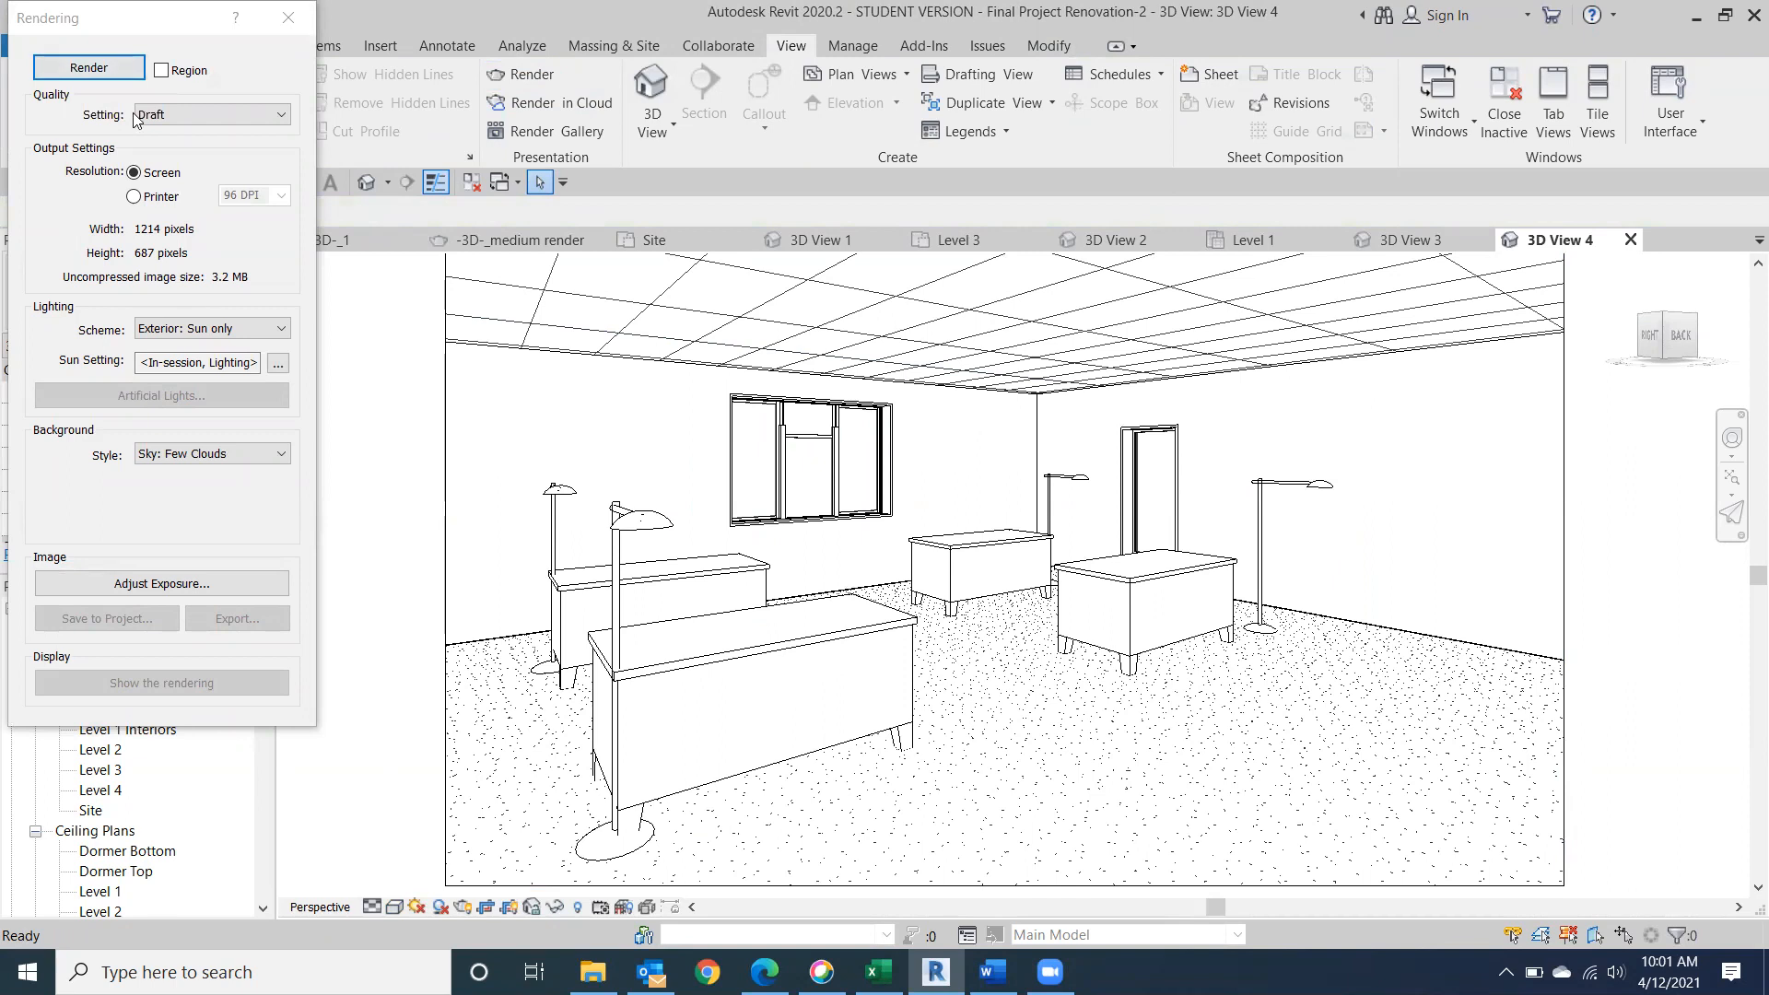
{"action": "left_click", "coordinate": [284, 327]}
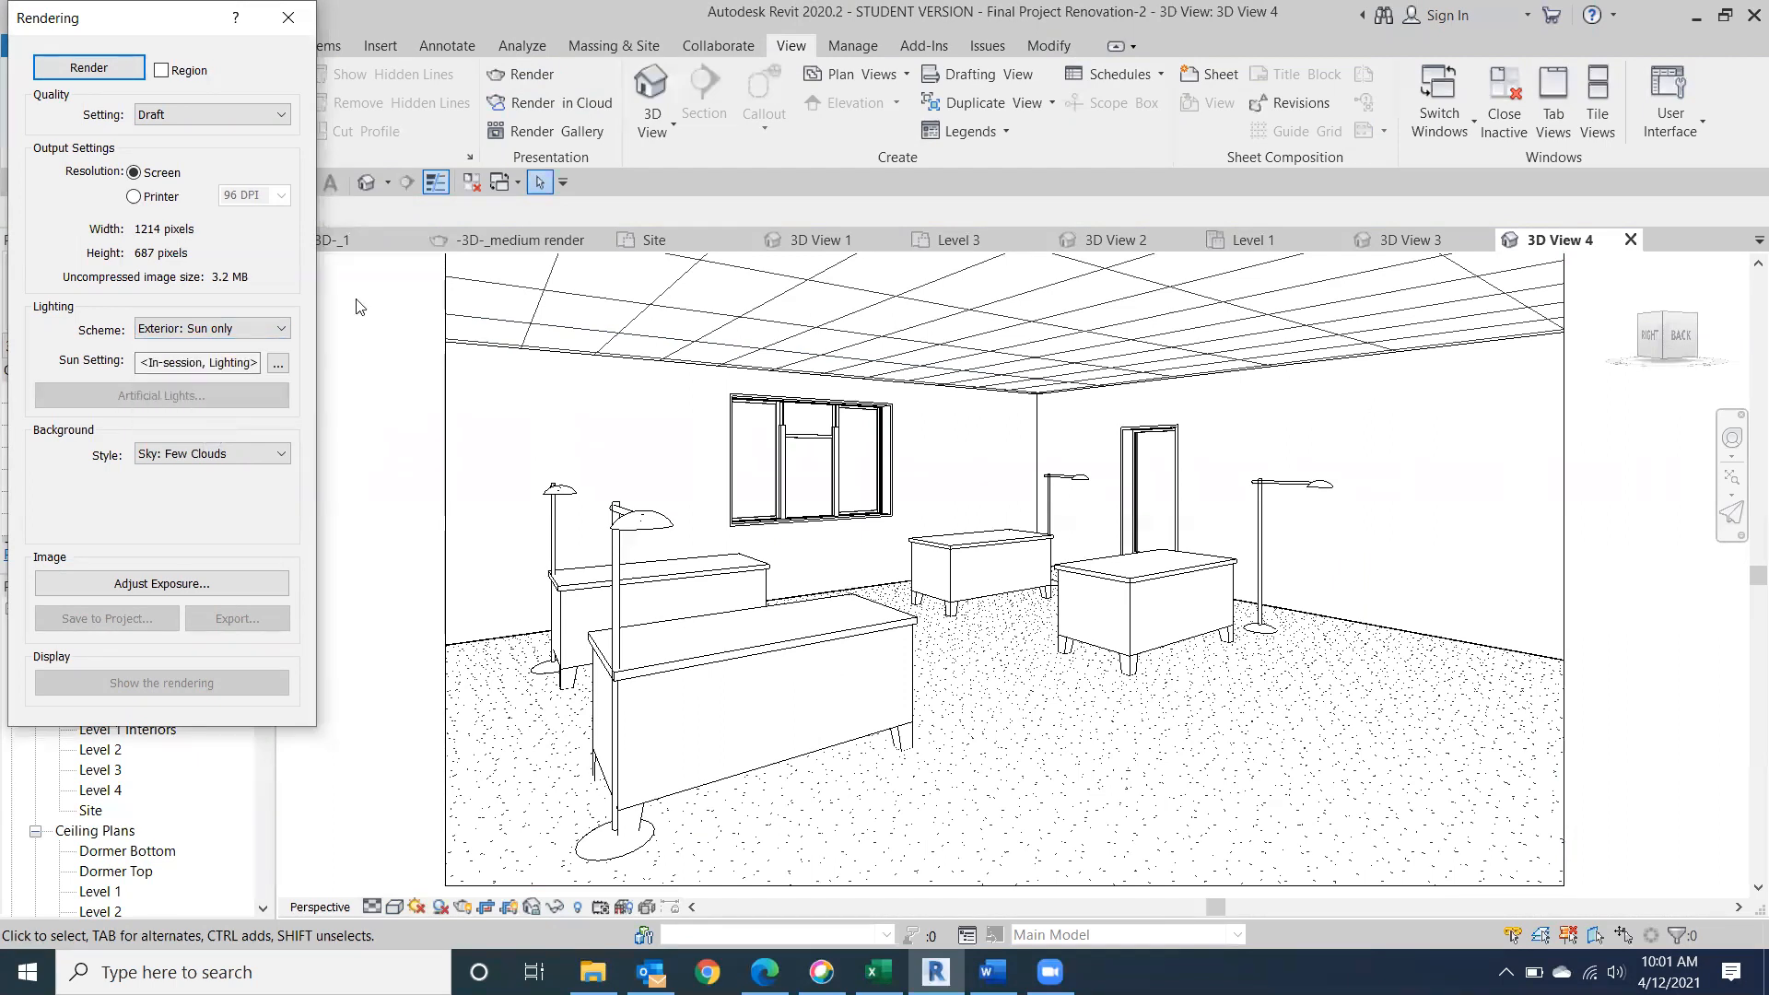
{"action": "left_click", "coordinate": [114, 70]}
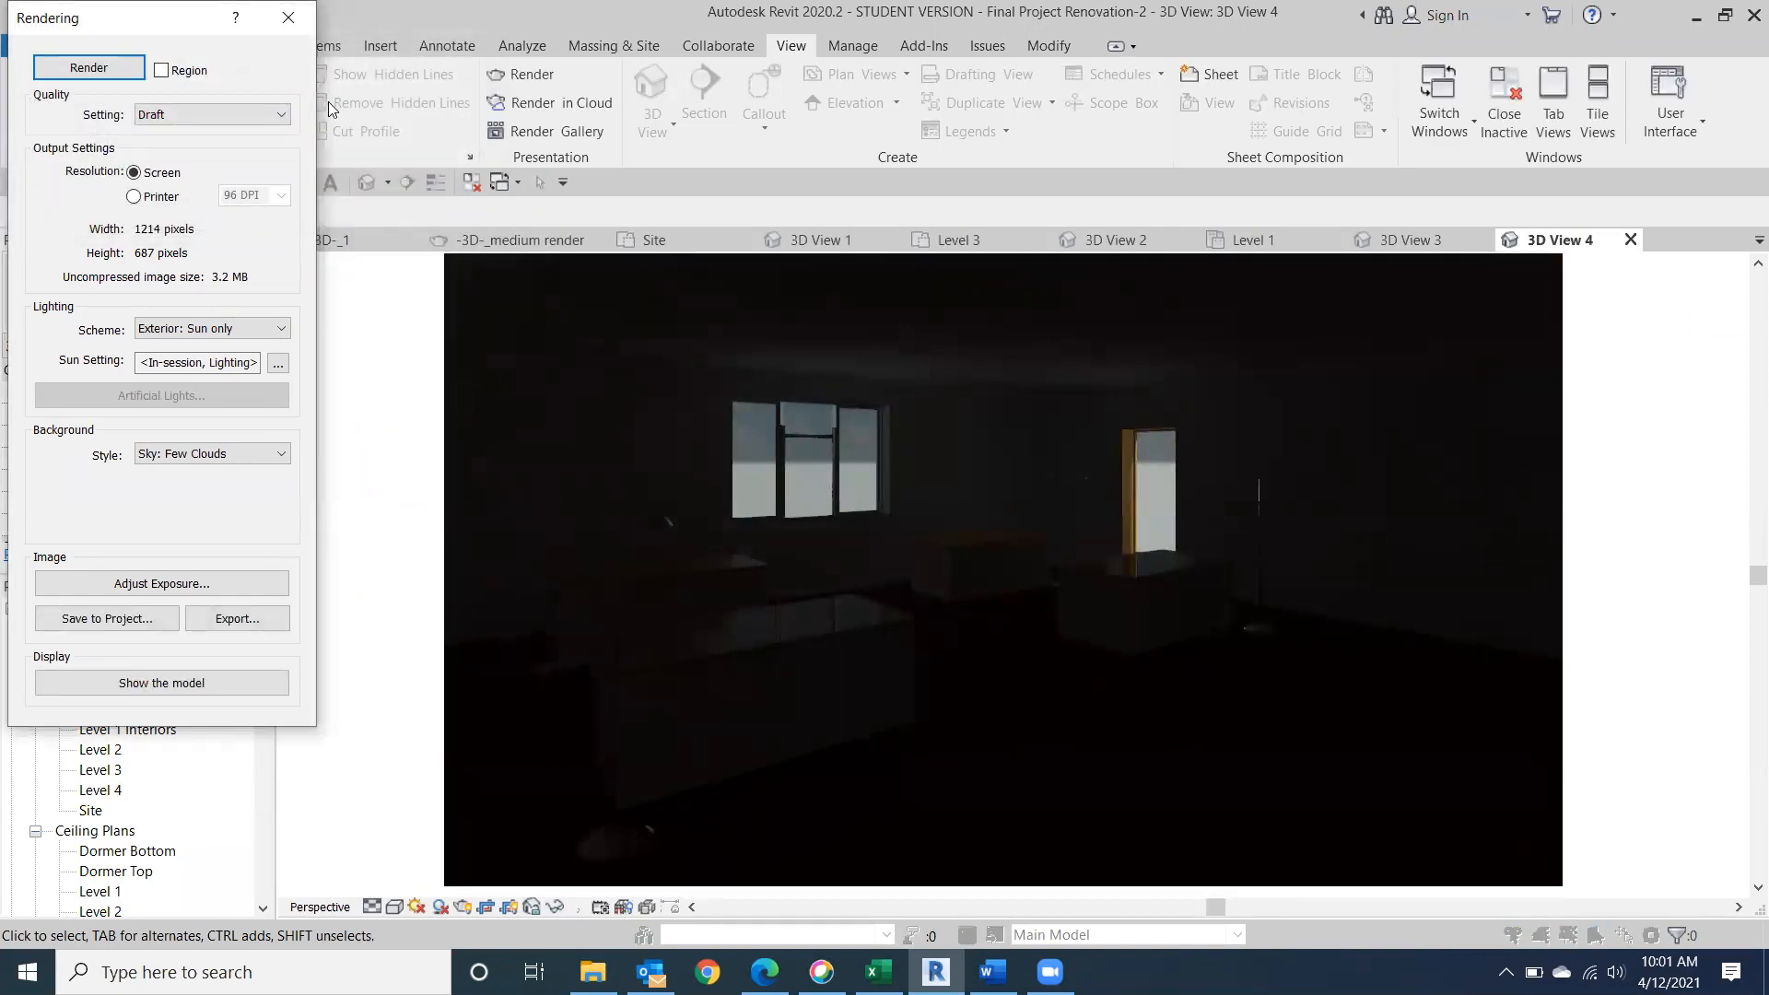
Change the lighting scheme to Interior: Sun and Artificial, render the floor lamp view again and close the rendering settings.
{"action": "left_click", "coordinate": [281, 329]}
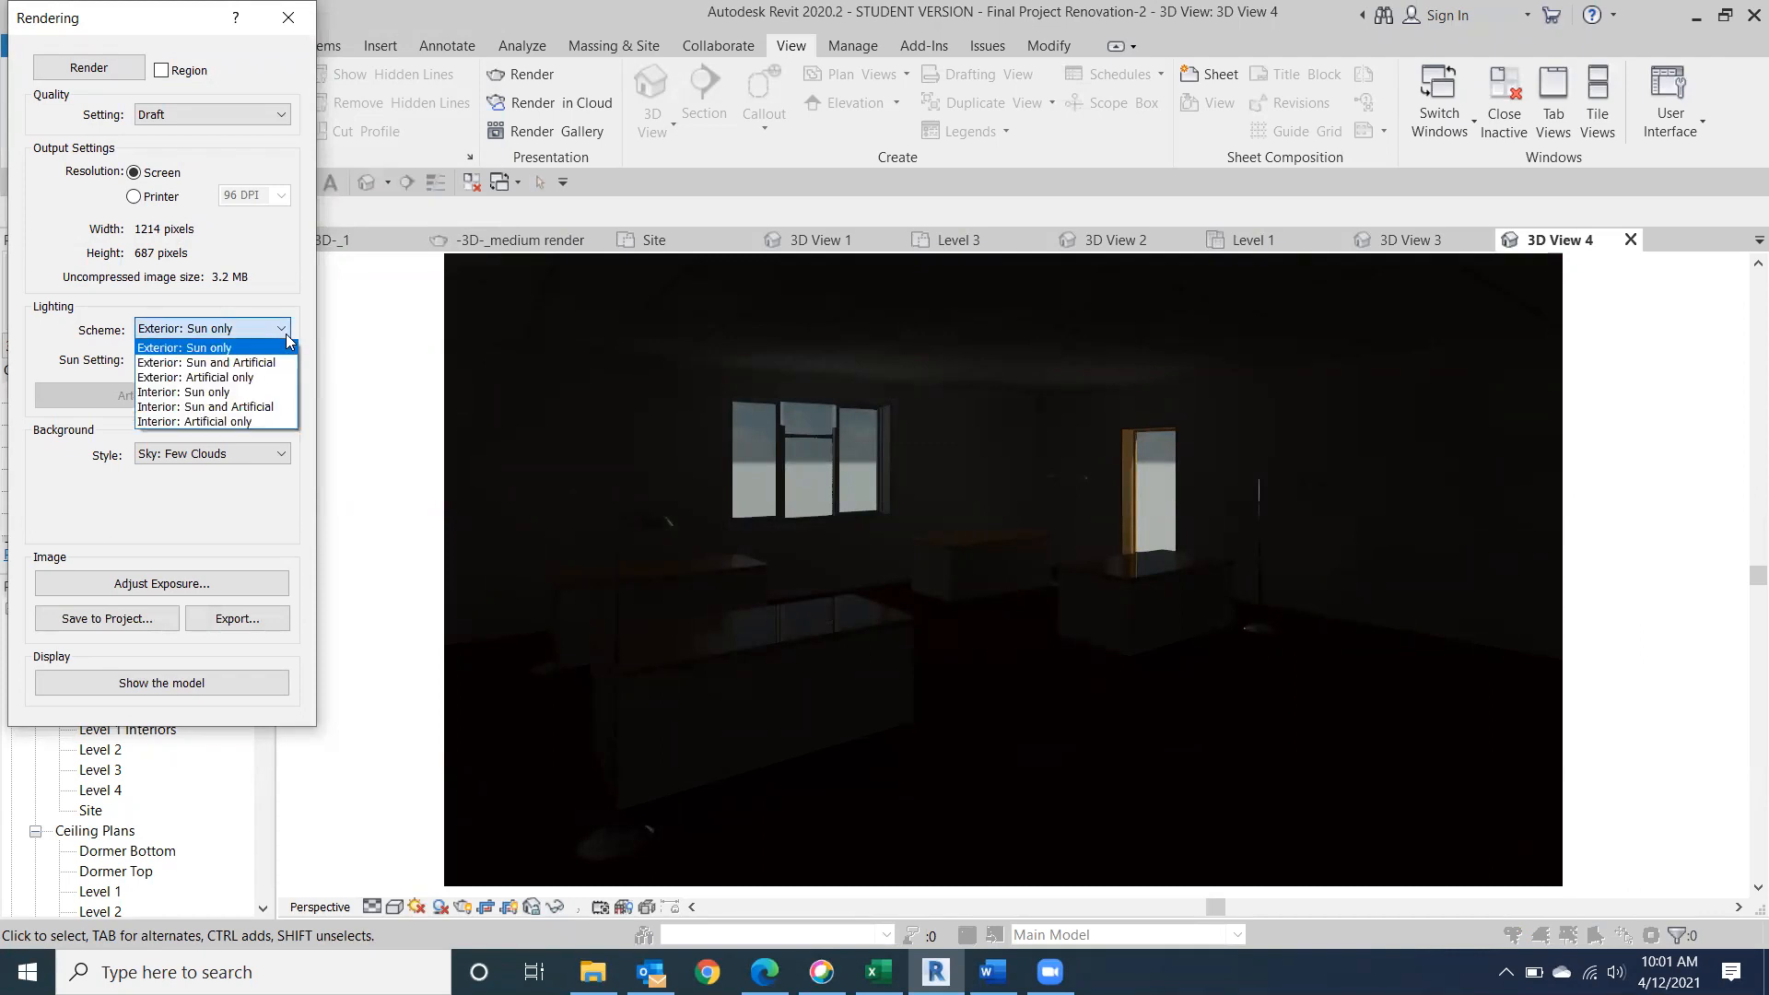
{"action": "left_click", "coordinate": [209, 407]}
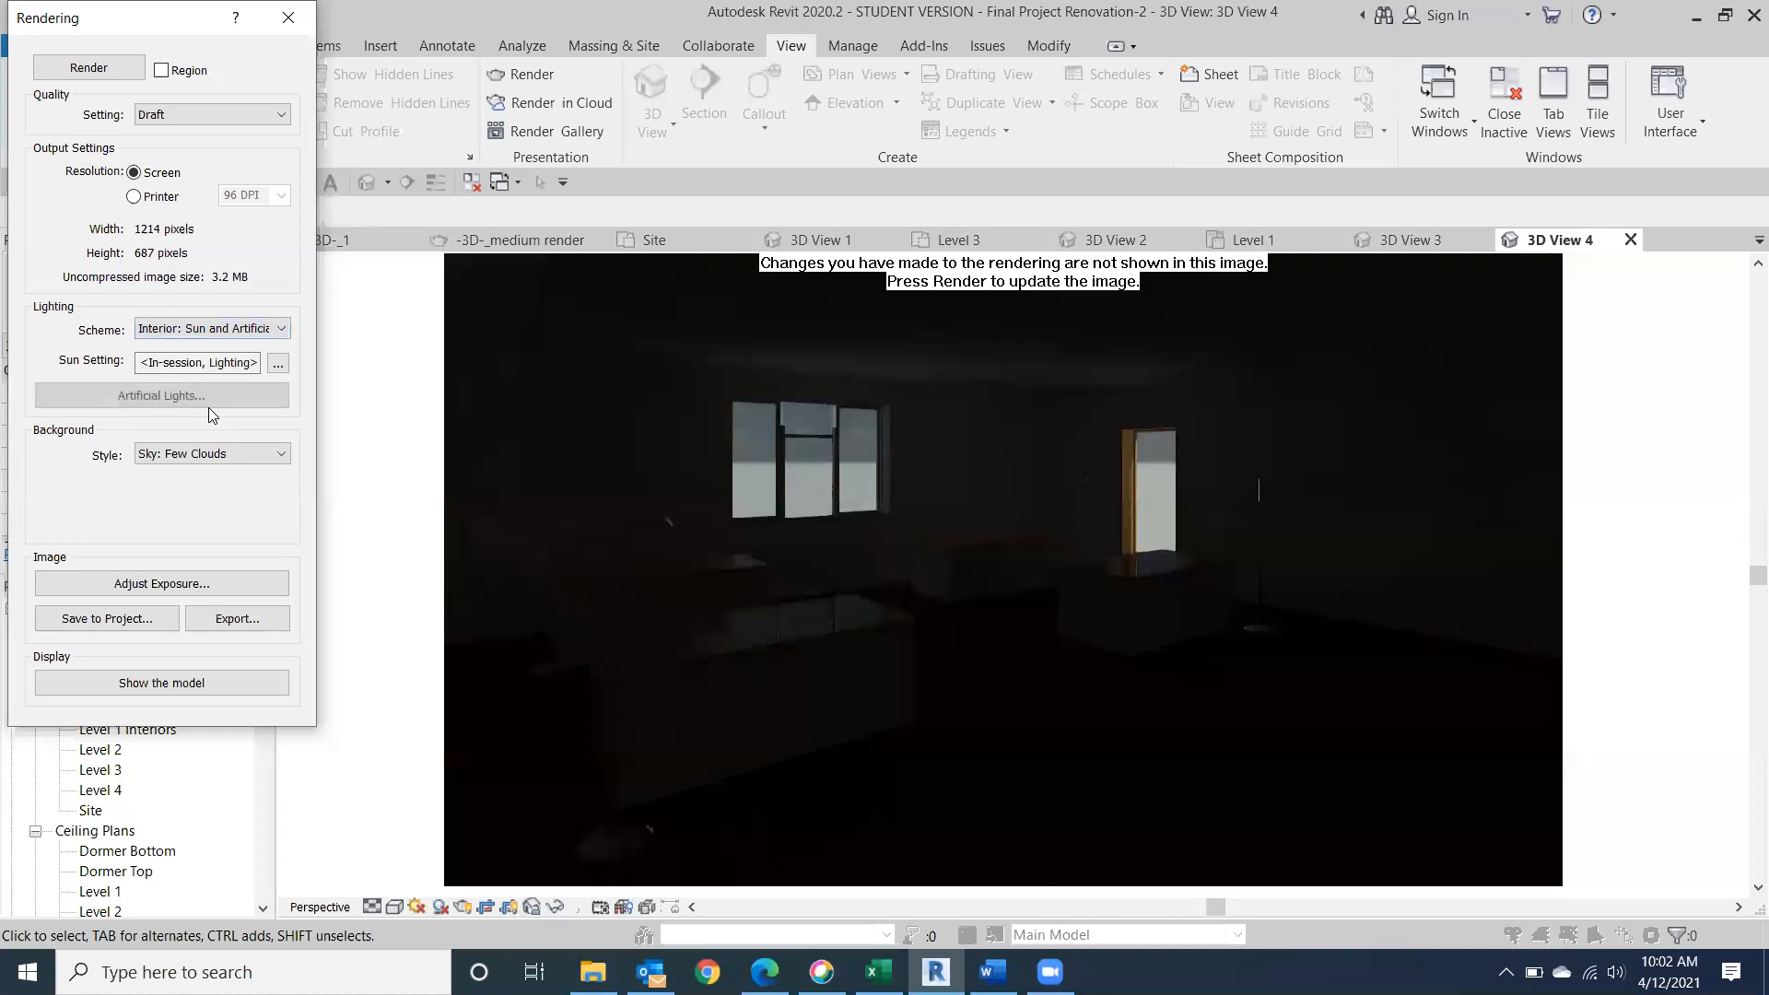
{"action": "left_click", "coordinate": [89, 69]}
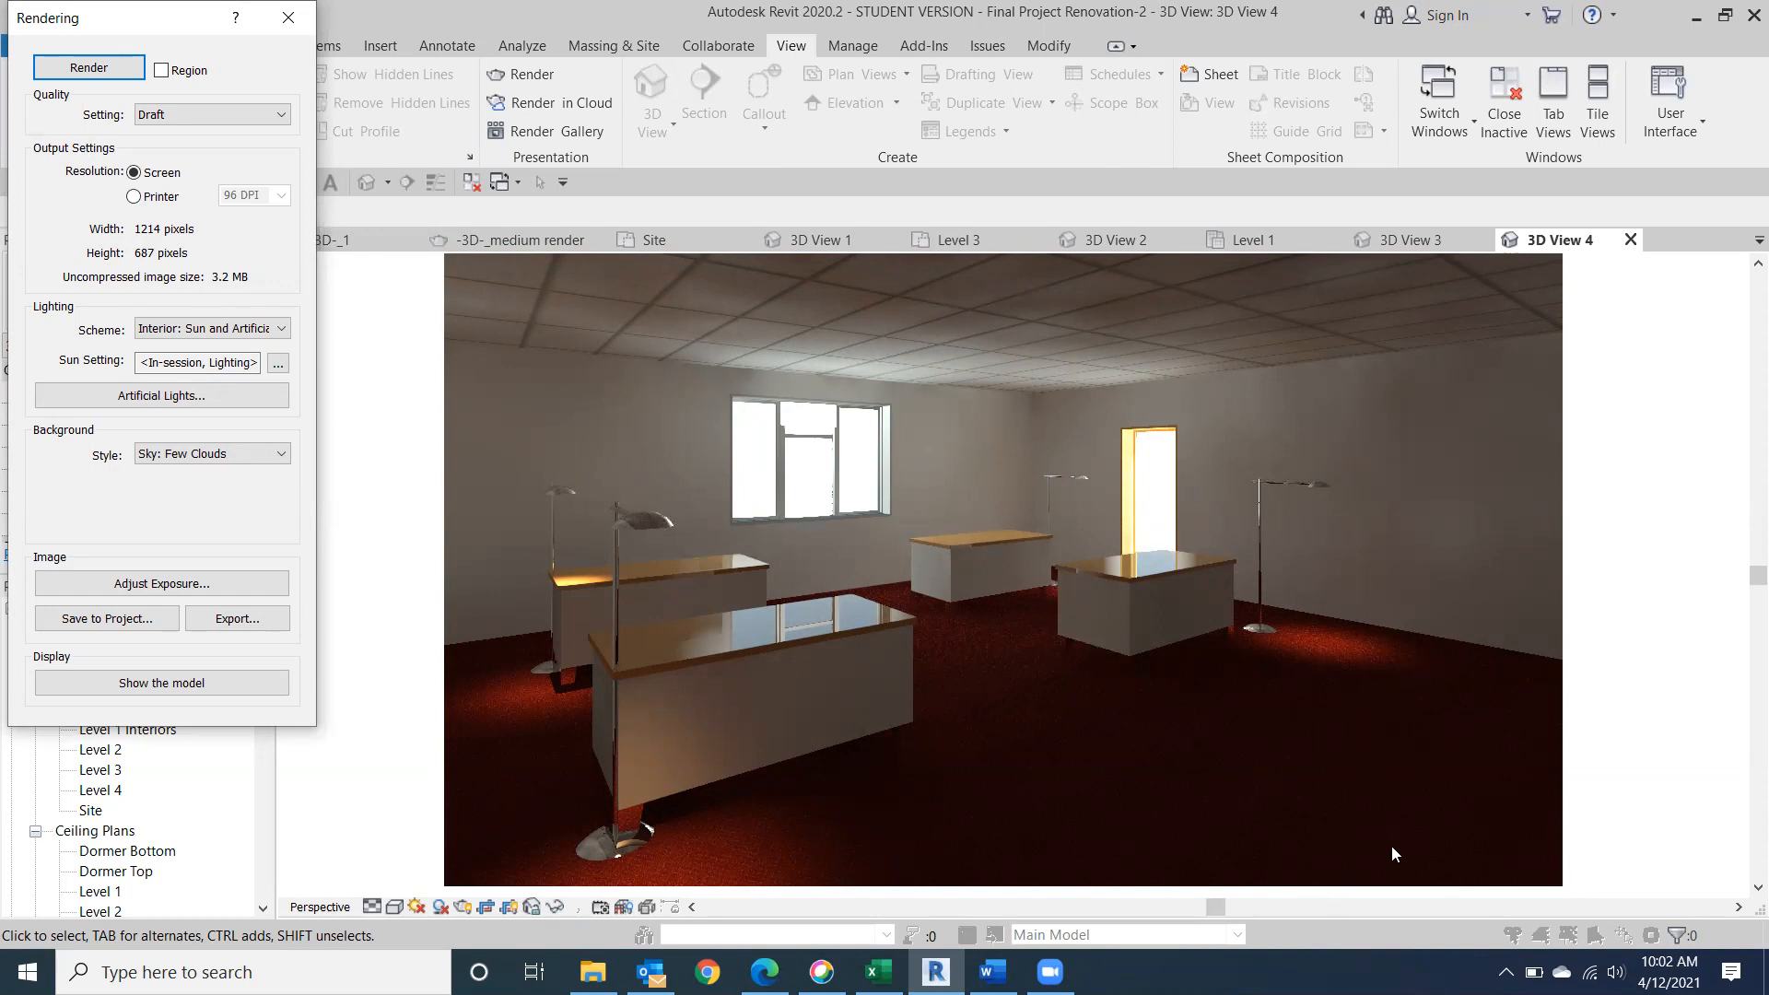
{"action": "left_click", "coordinate": [295, 17]}
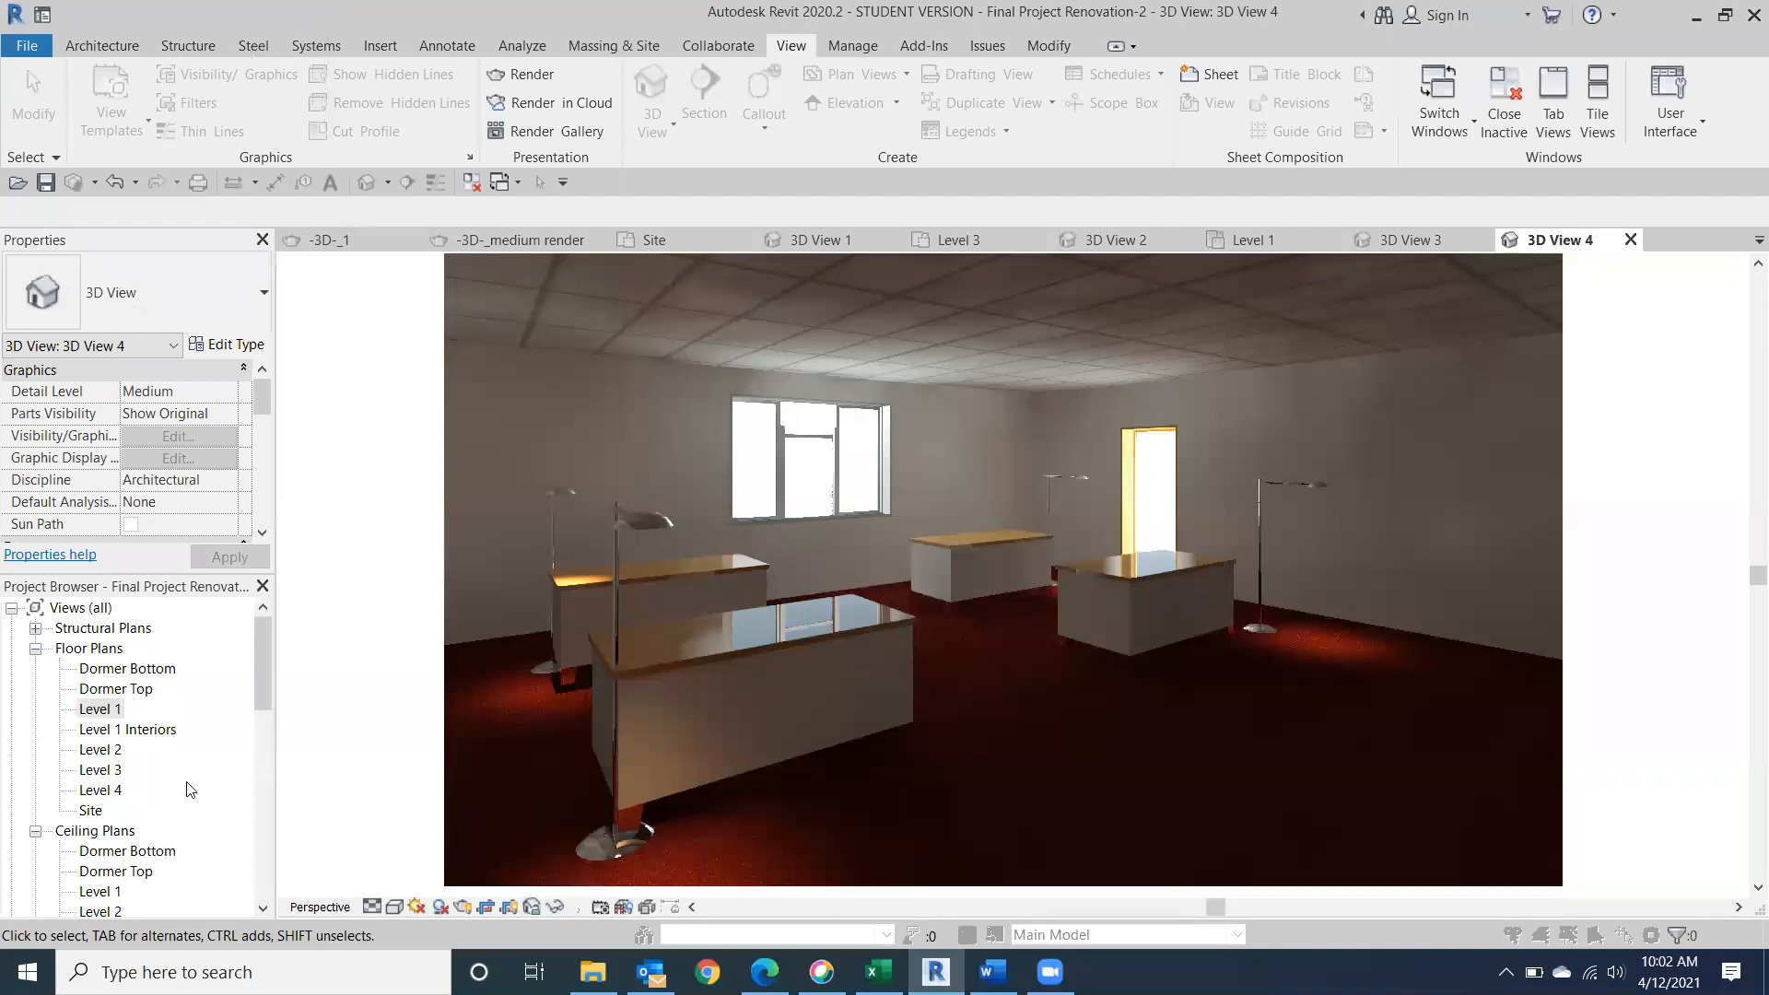
Open the Level 1 ceiling plan, start placing a component and open the family library for loading interior lighting fixtures.
{"action": "scroll", "coordinate": [129, 819], "scroll_direction": "down", "scroll_amount": 3}
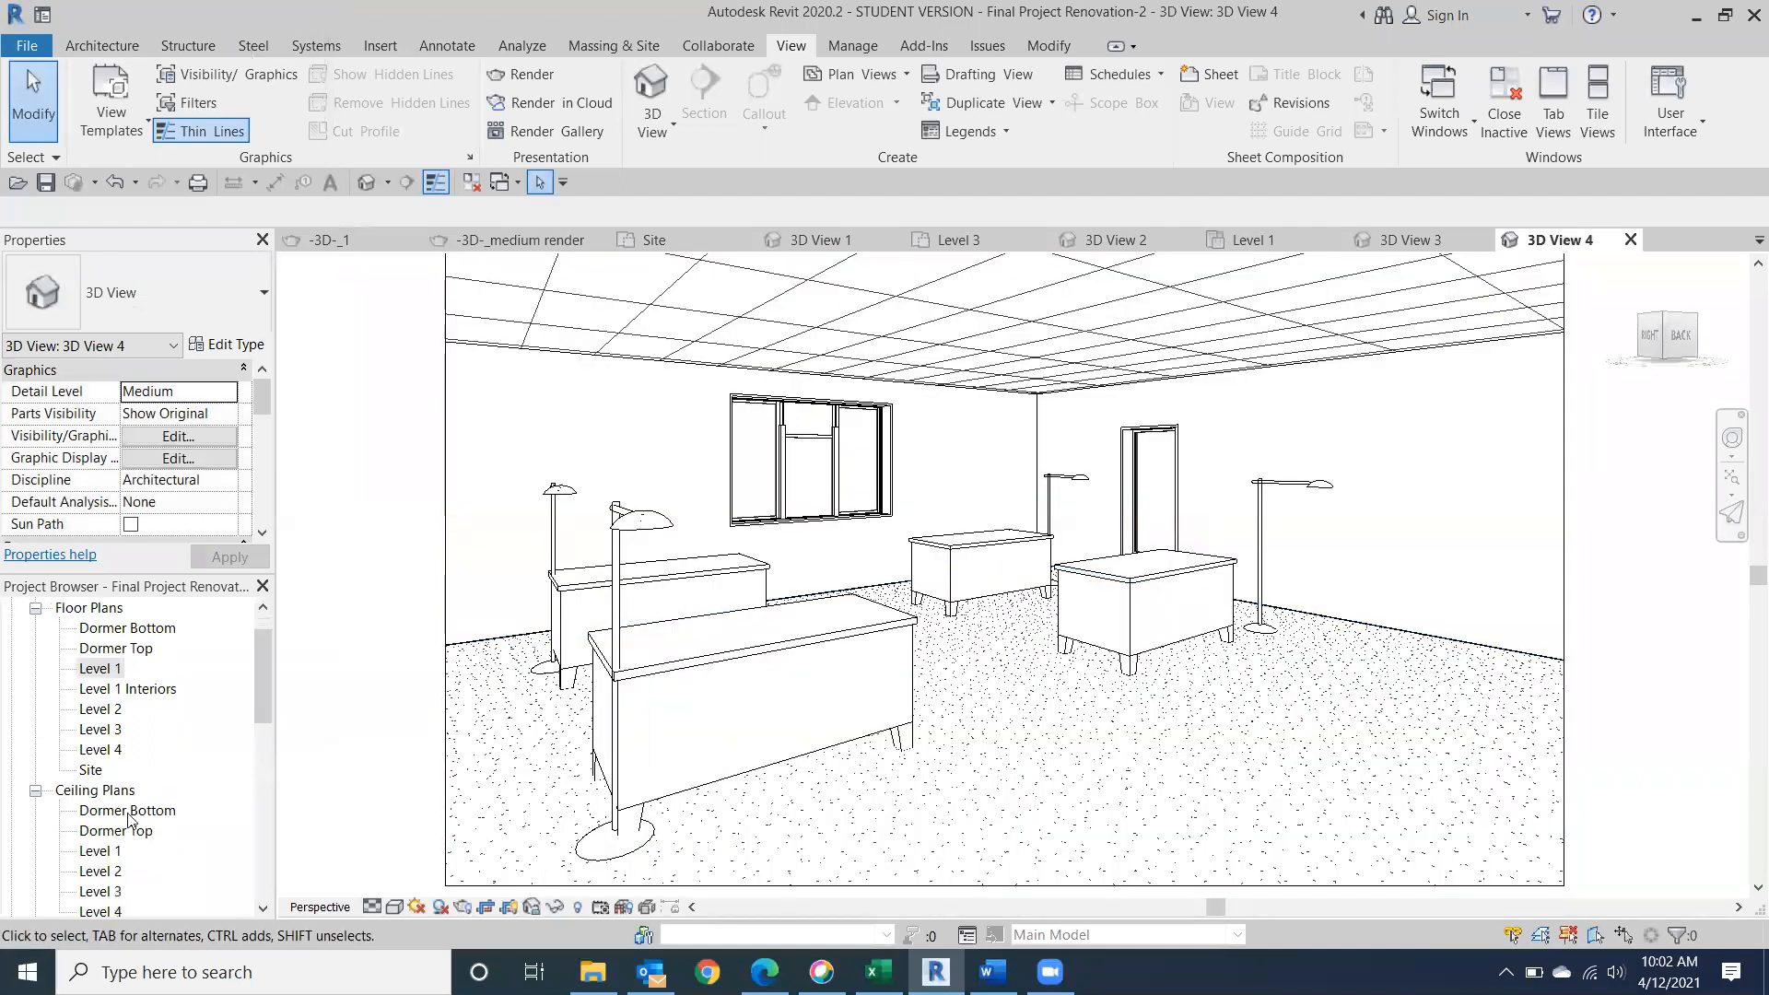
{"action": "double_click", "coordinate": [101, 830]}
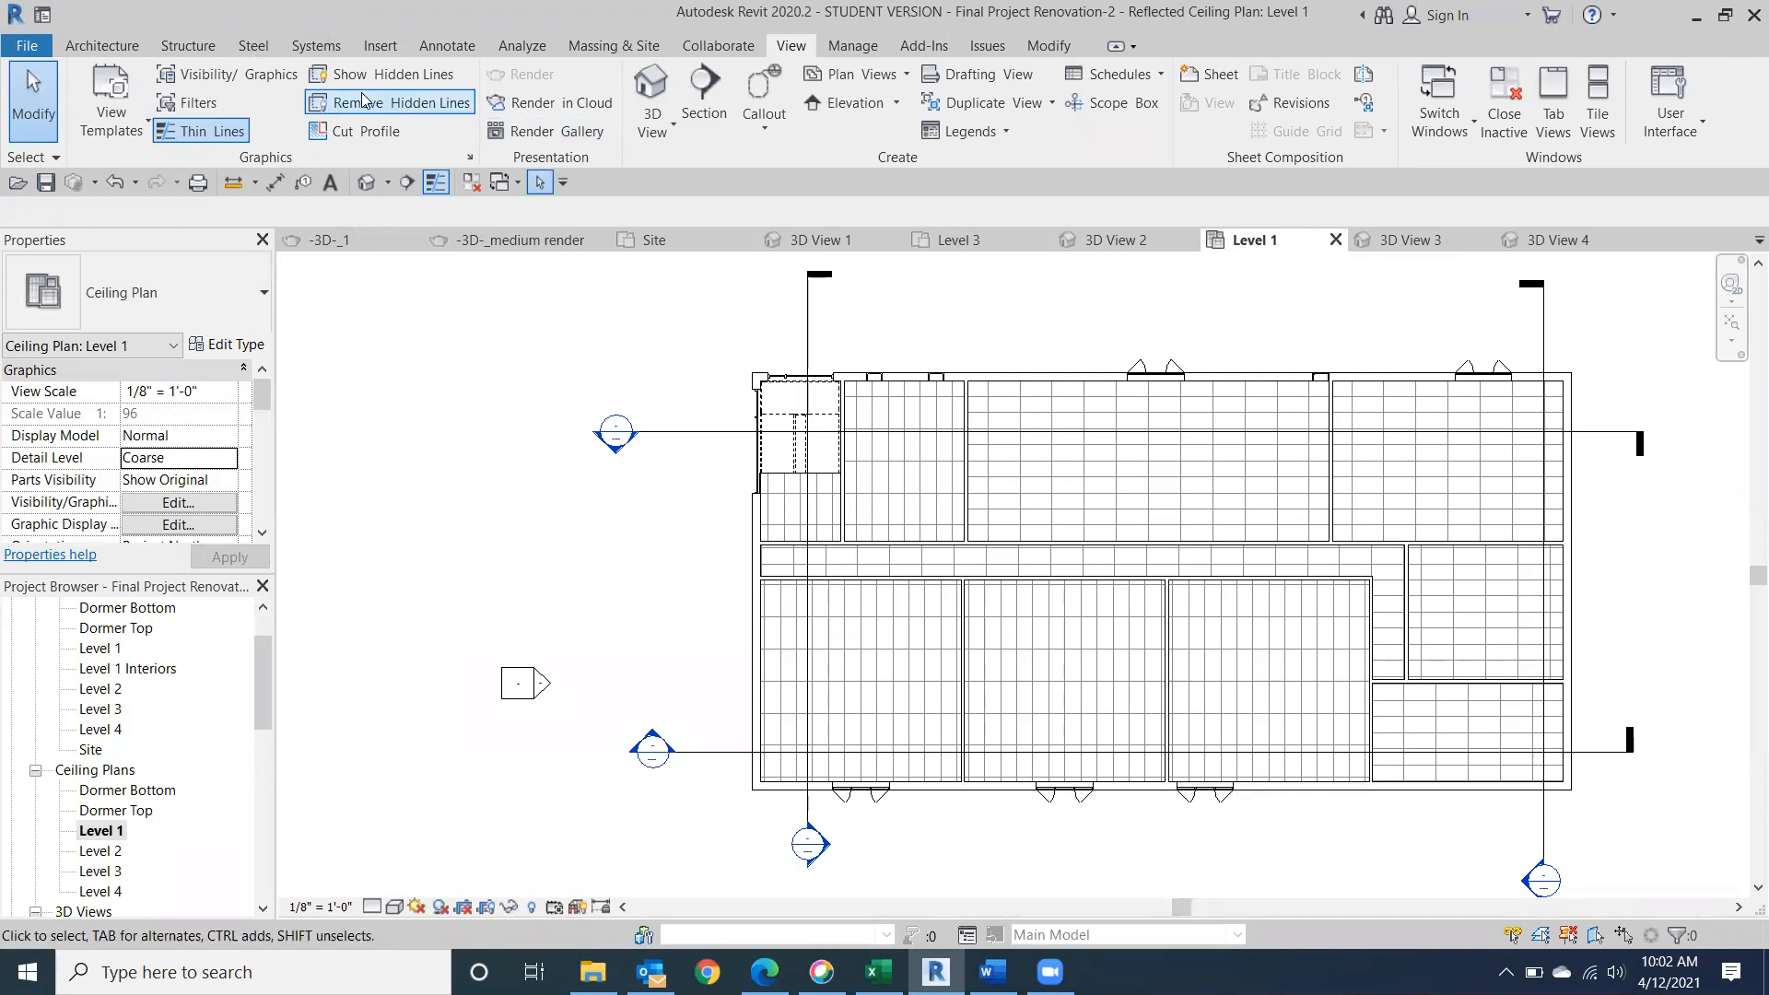
{"action": "left_click", "coordinate": [104, 47]}
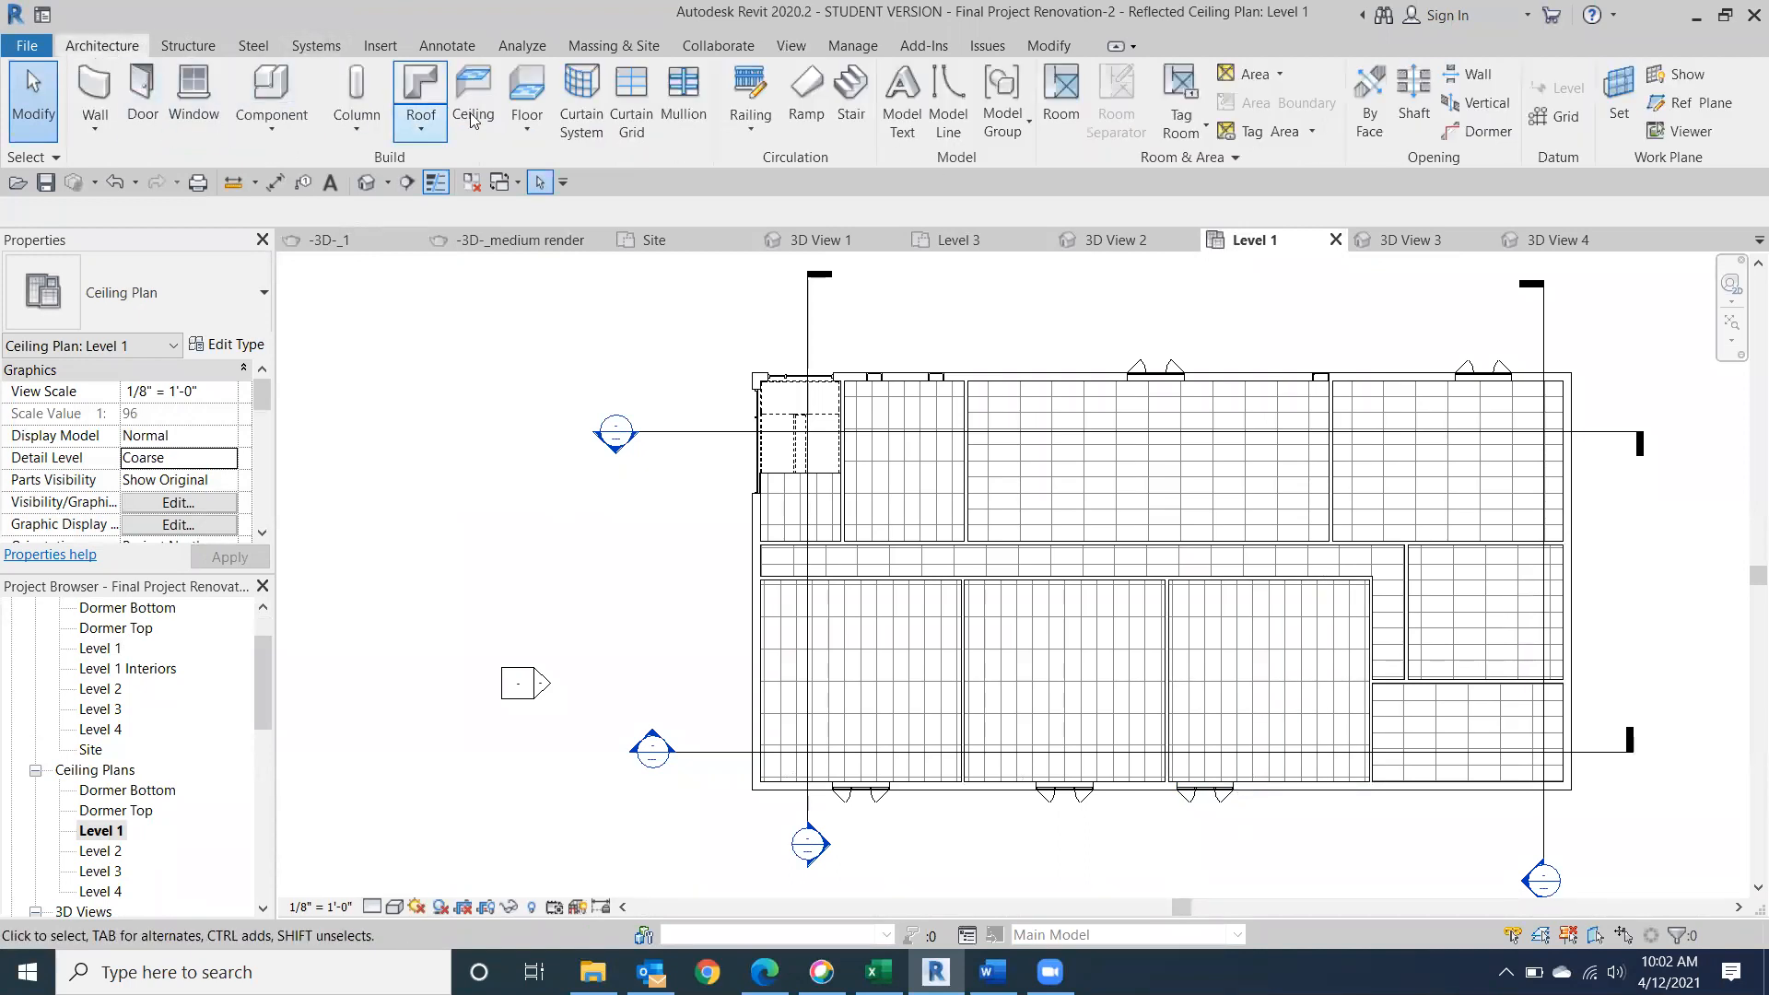
{"action": "left_click", "coordinate": [290, 101]}
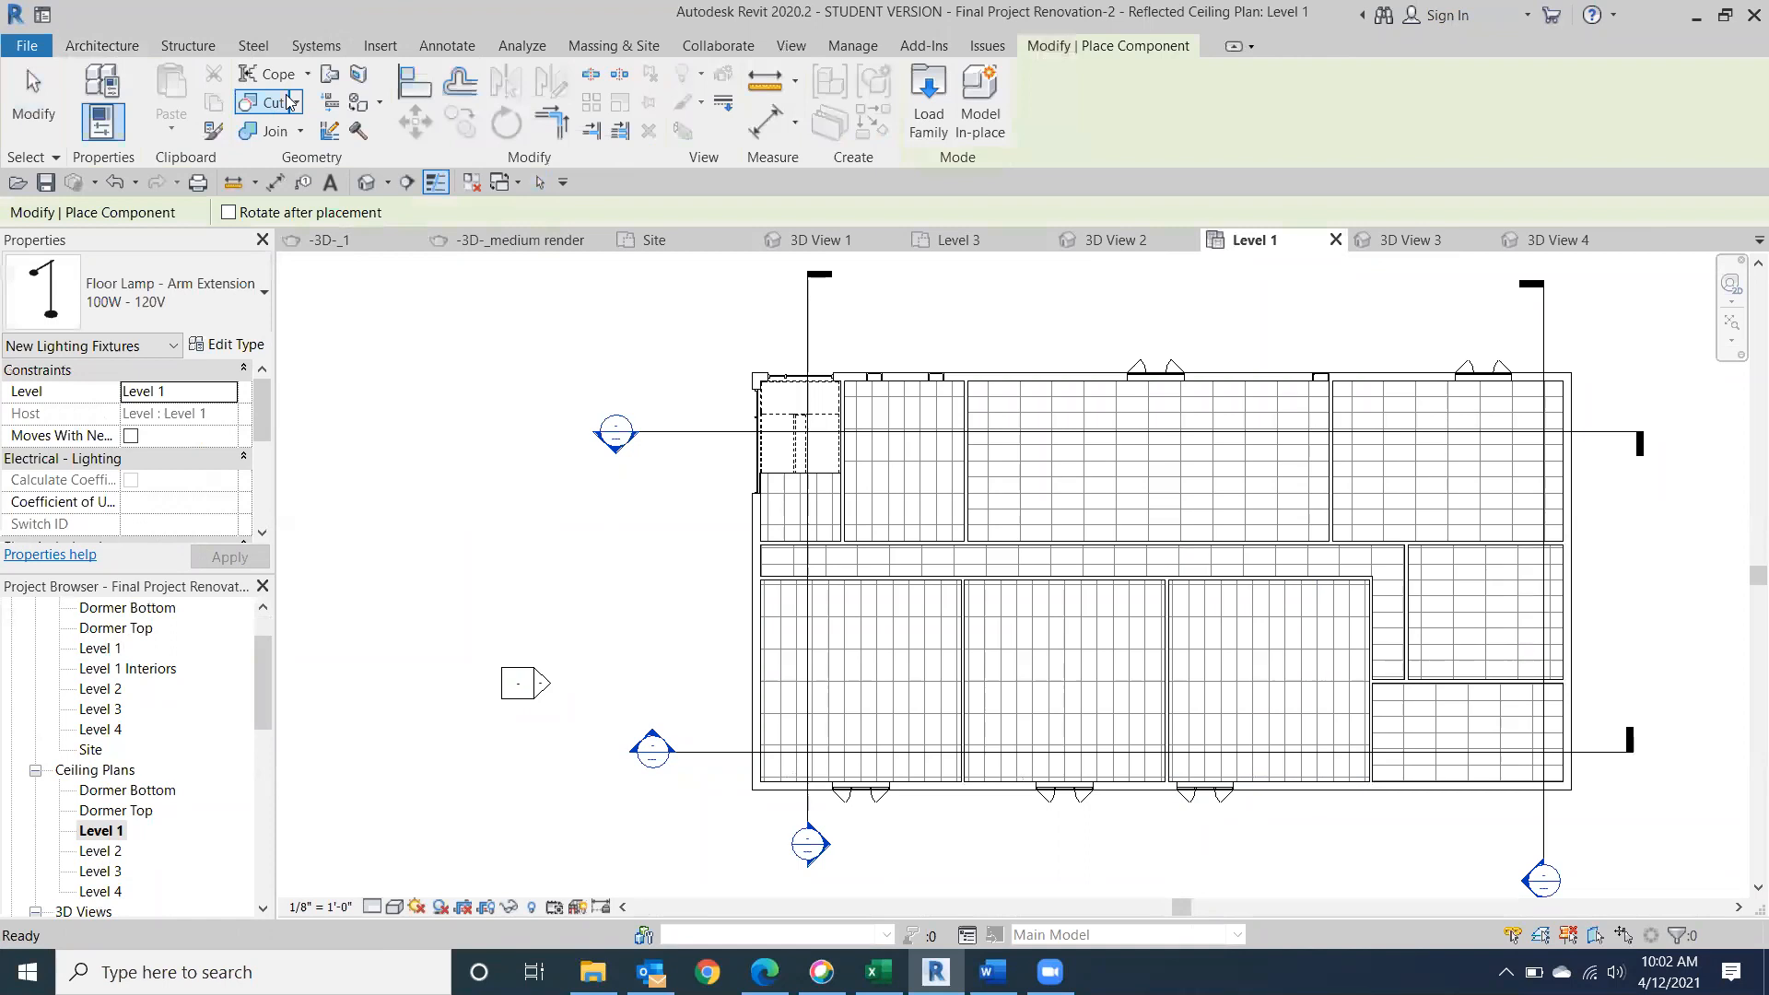
{"action": "left_click", "coordinate": [928, 120]}
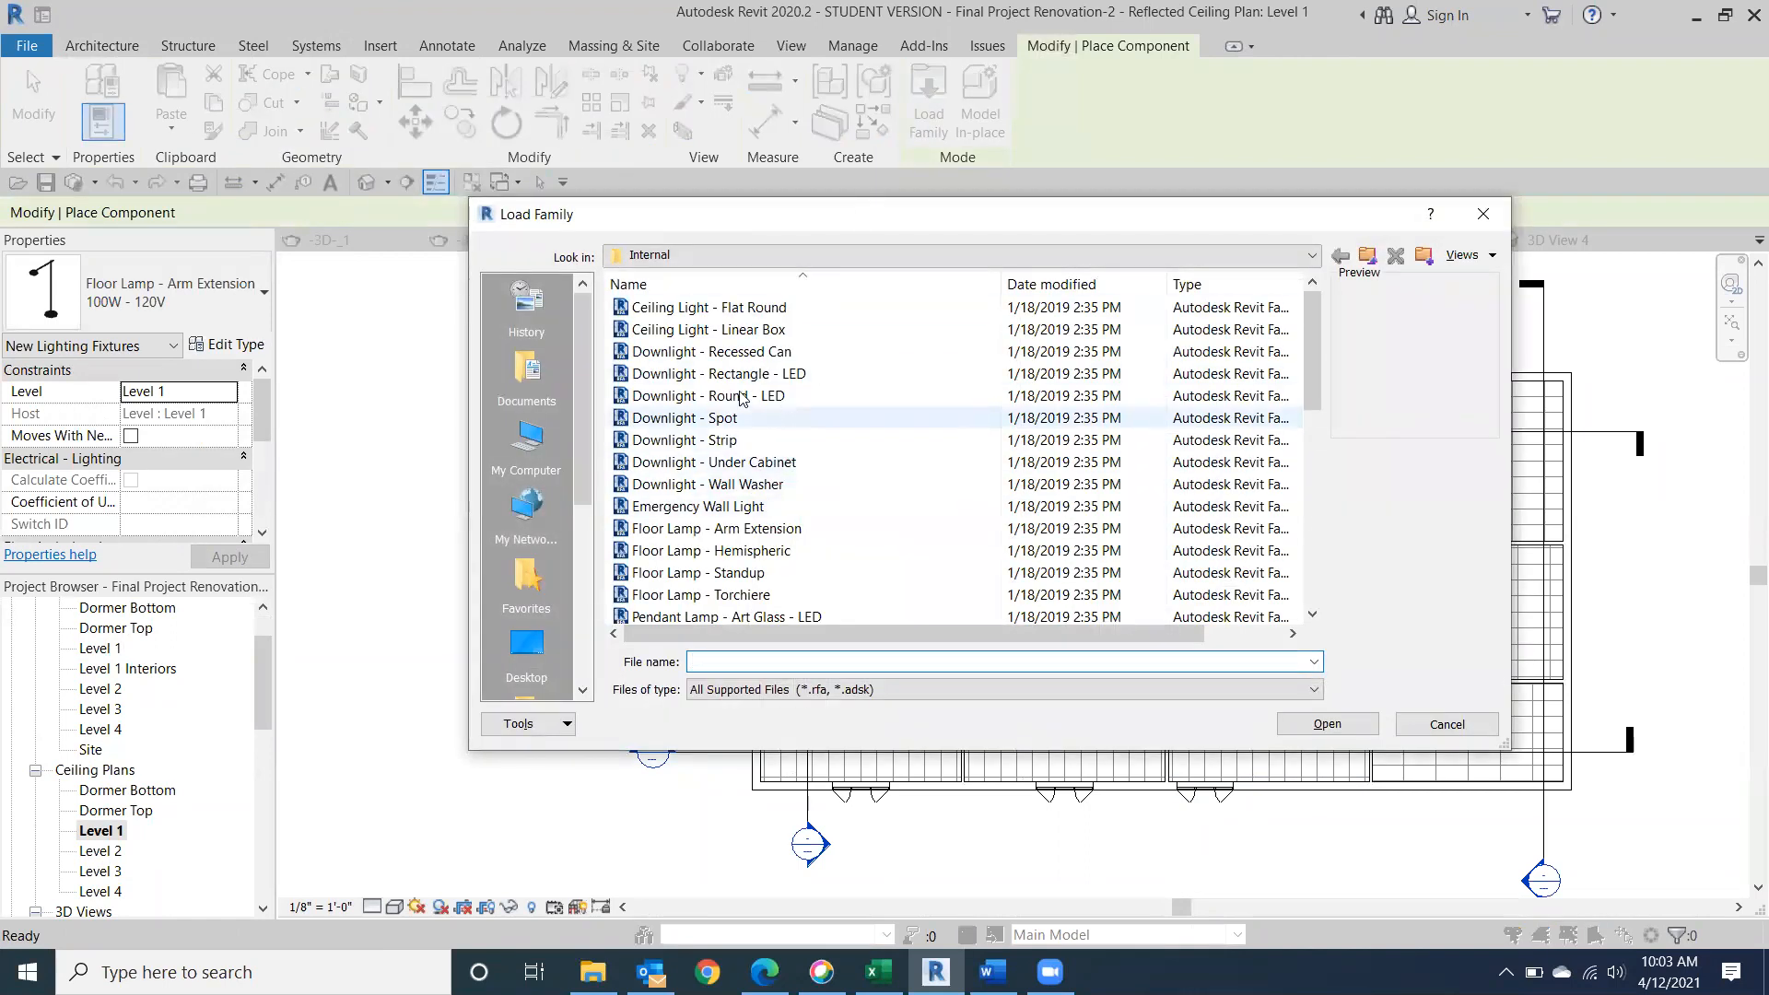
Browse the interior lighting families, previewing Ceiling Light - Flat Round, Downlight - Rectangle - LED and Floor Lamp - Hemispheric.
{"action": "left_click", "coordinate": [723, 309]}
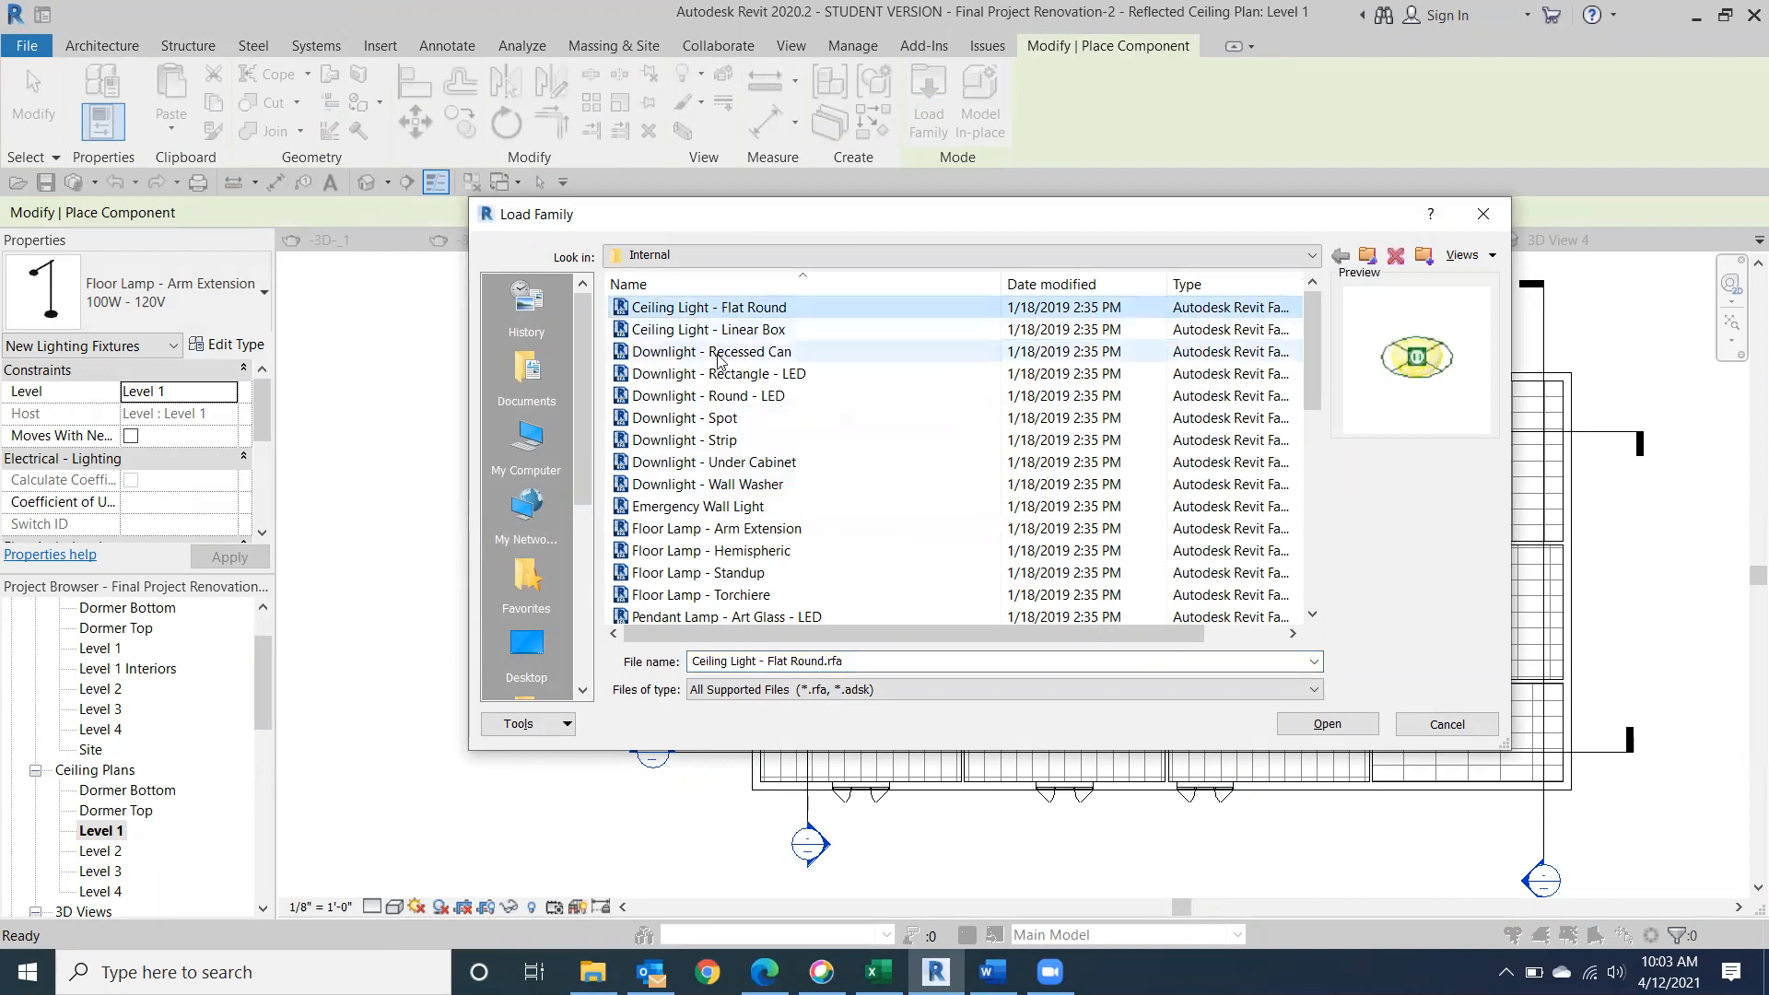
{"action": "left_click", "coordinate": [689, 375]}
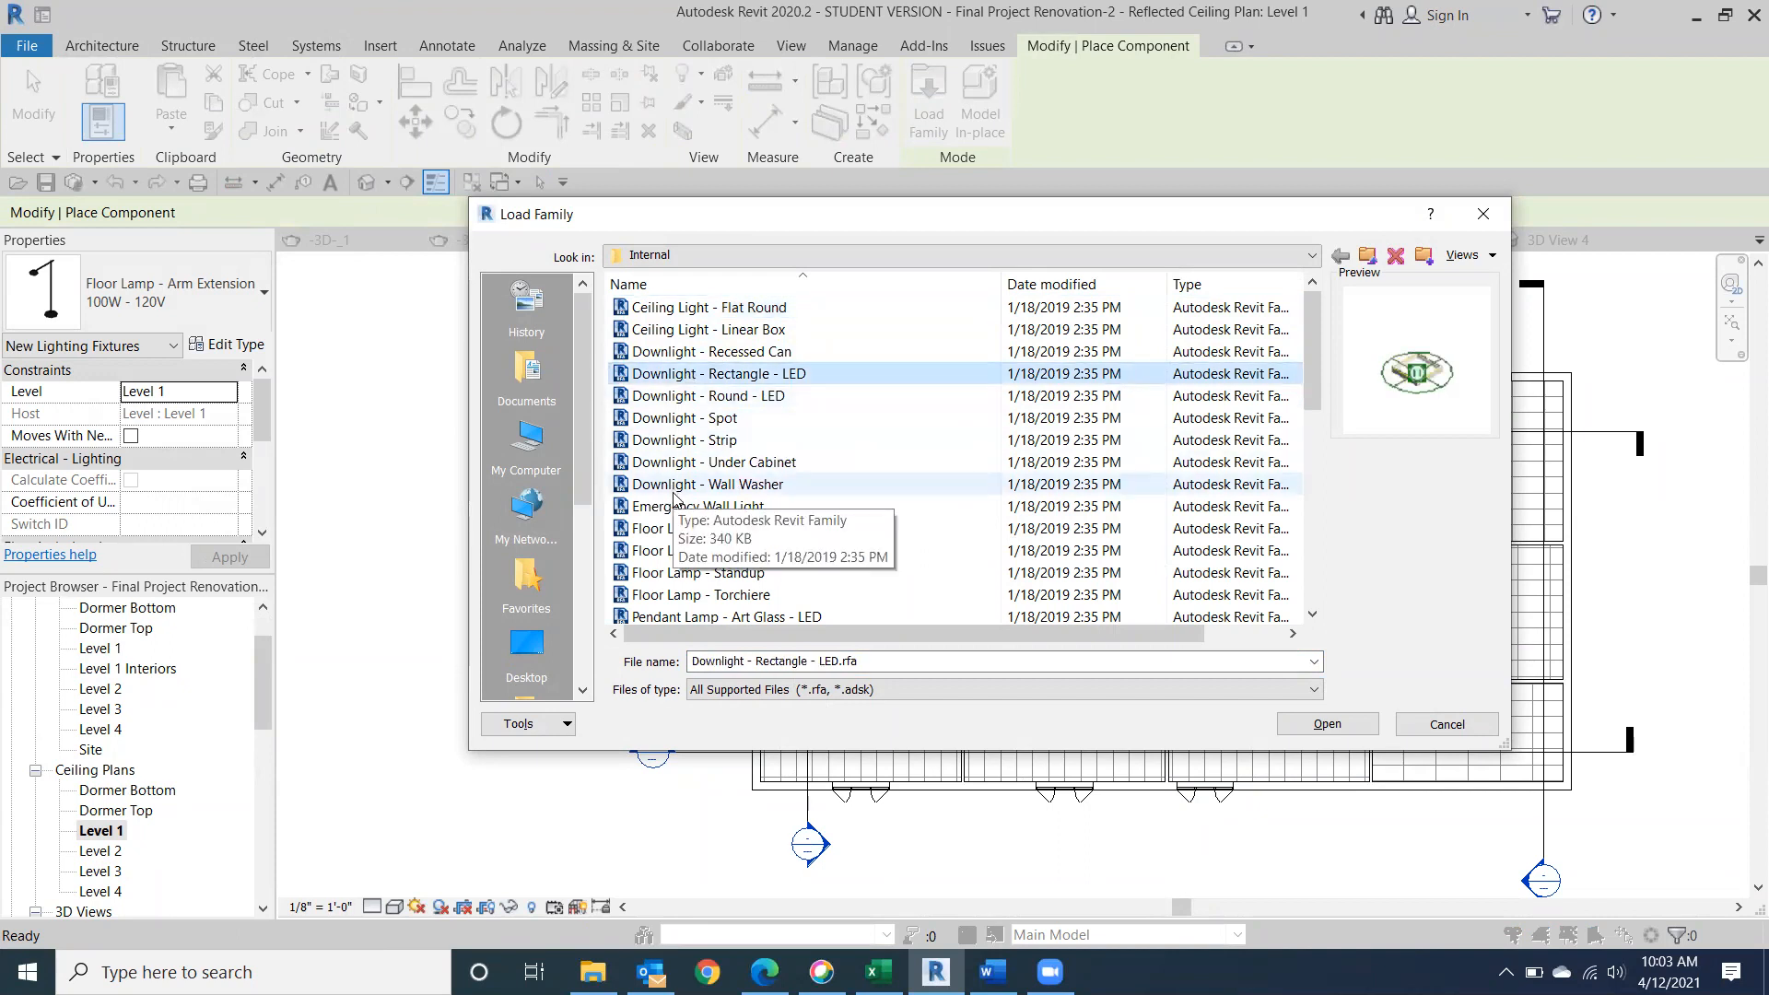
{"action": "left_click", "coordinate": [695, 552]}
{"action": "scroll", "coordinate": [697, 565], "scroll_direction": "down", "scroll_amount": 1}
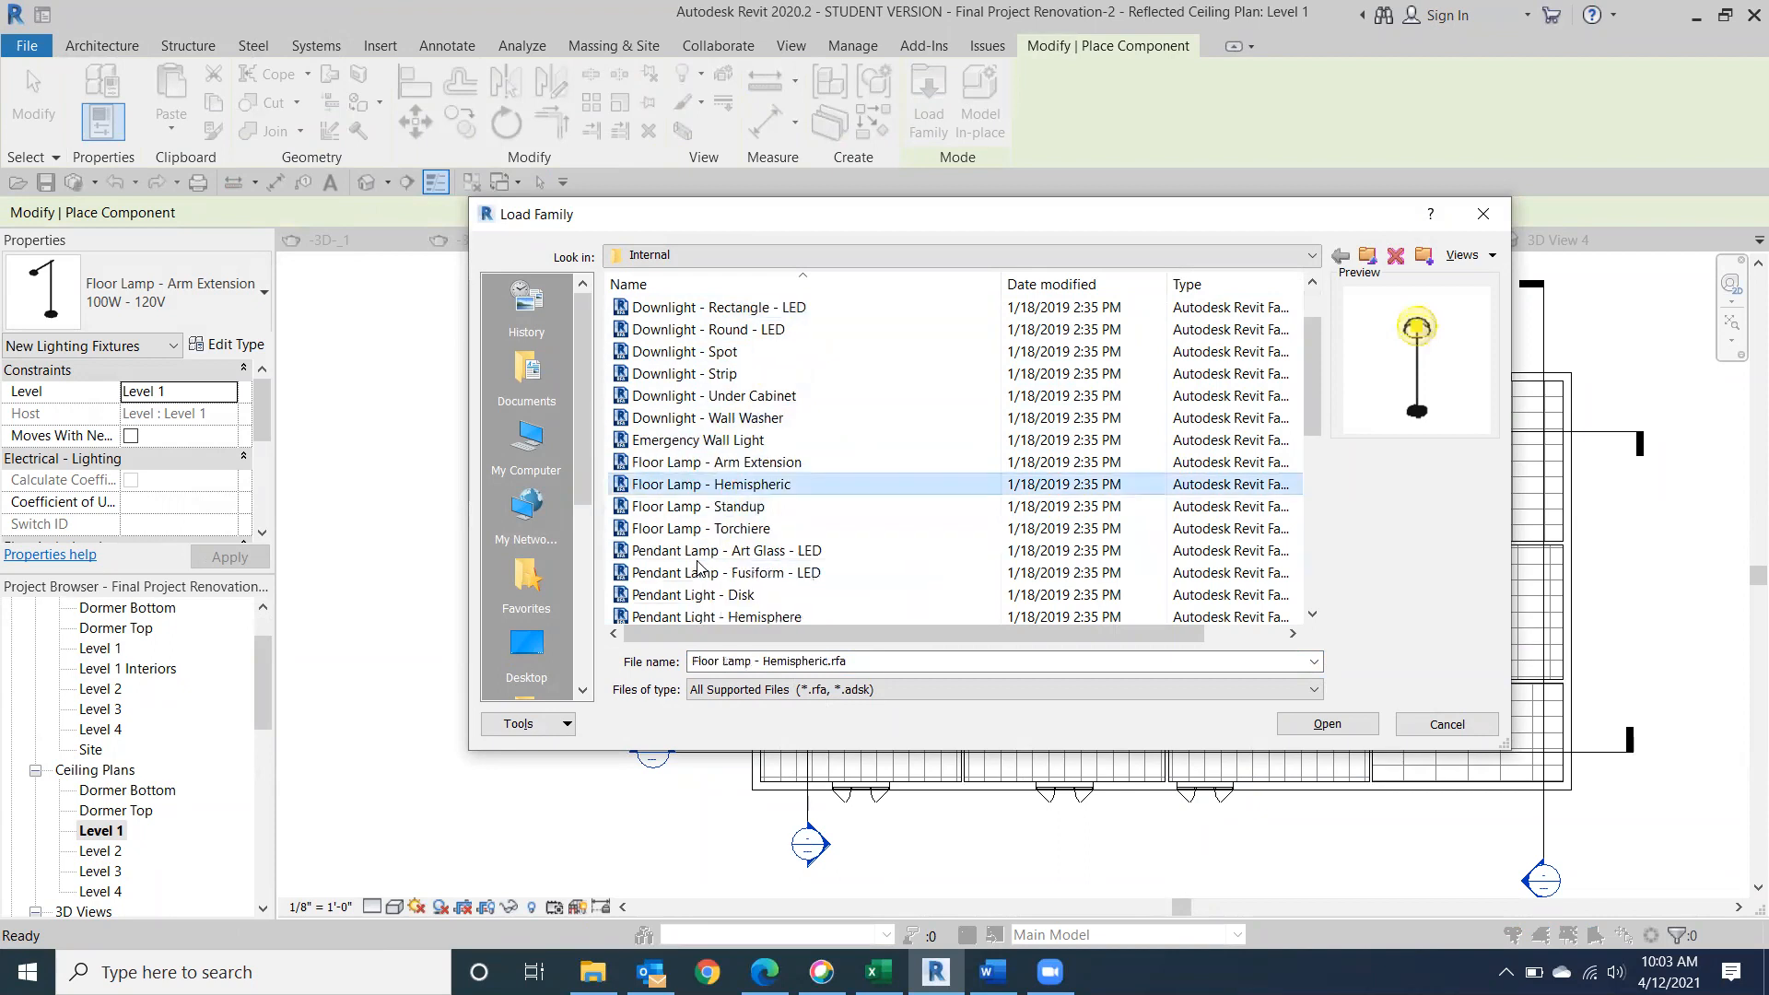
{"action": "scroll", "coordinate": [697, 566], "scroll_direction": "down", "scroll_amount": 1}
{"action": "scroll", "coordinate": [709, 590], "scroll_direction": "down", "scroll_amount": 2}
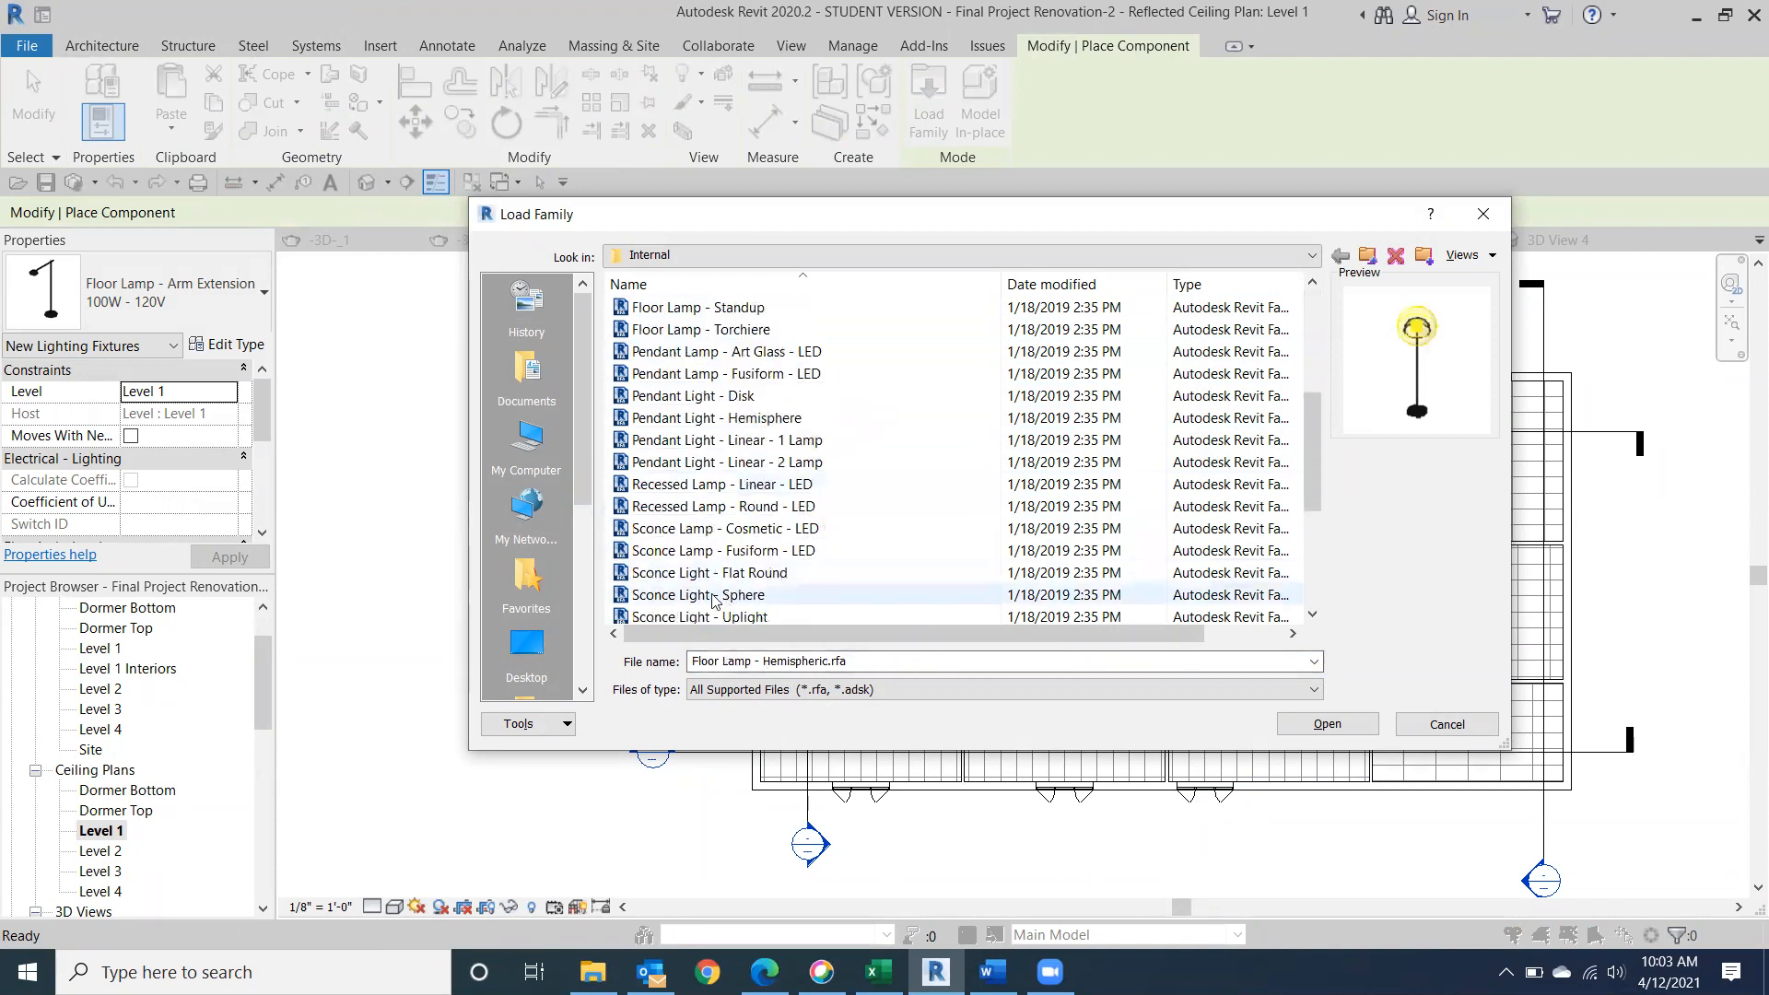
{"action": "scroll", "coordinate": [718, 571], "scroll_direction": "up", "scroll_amount": 1}
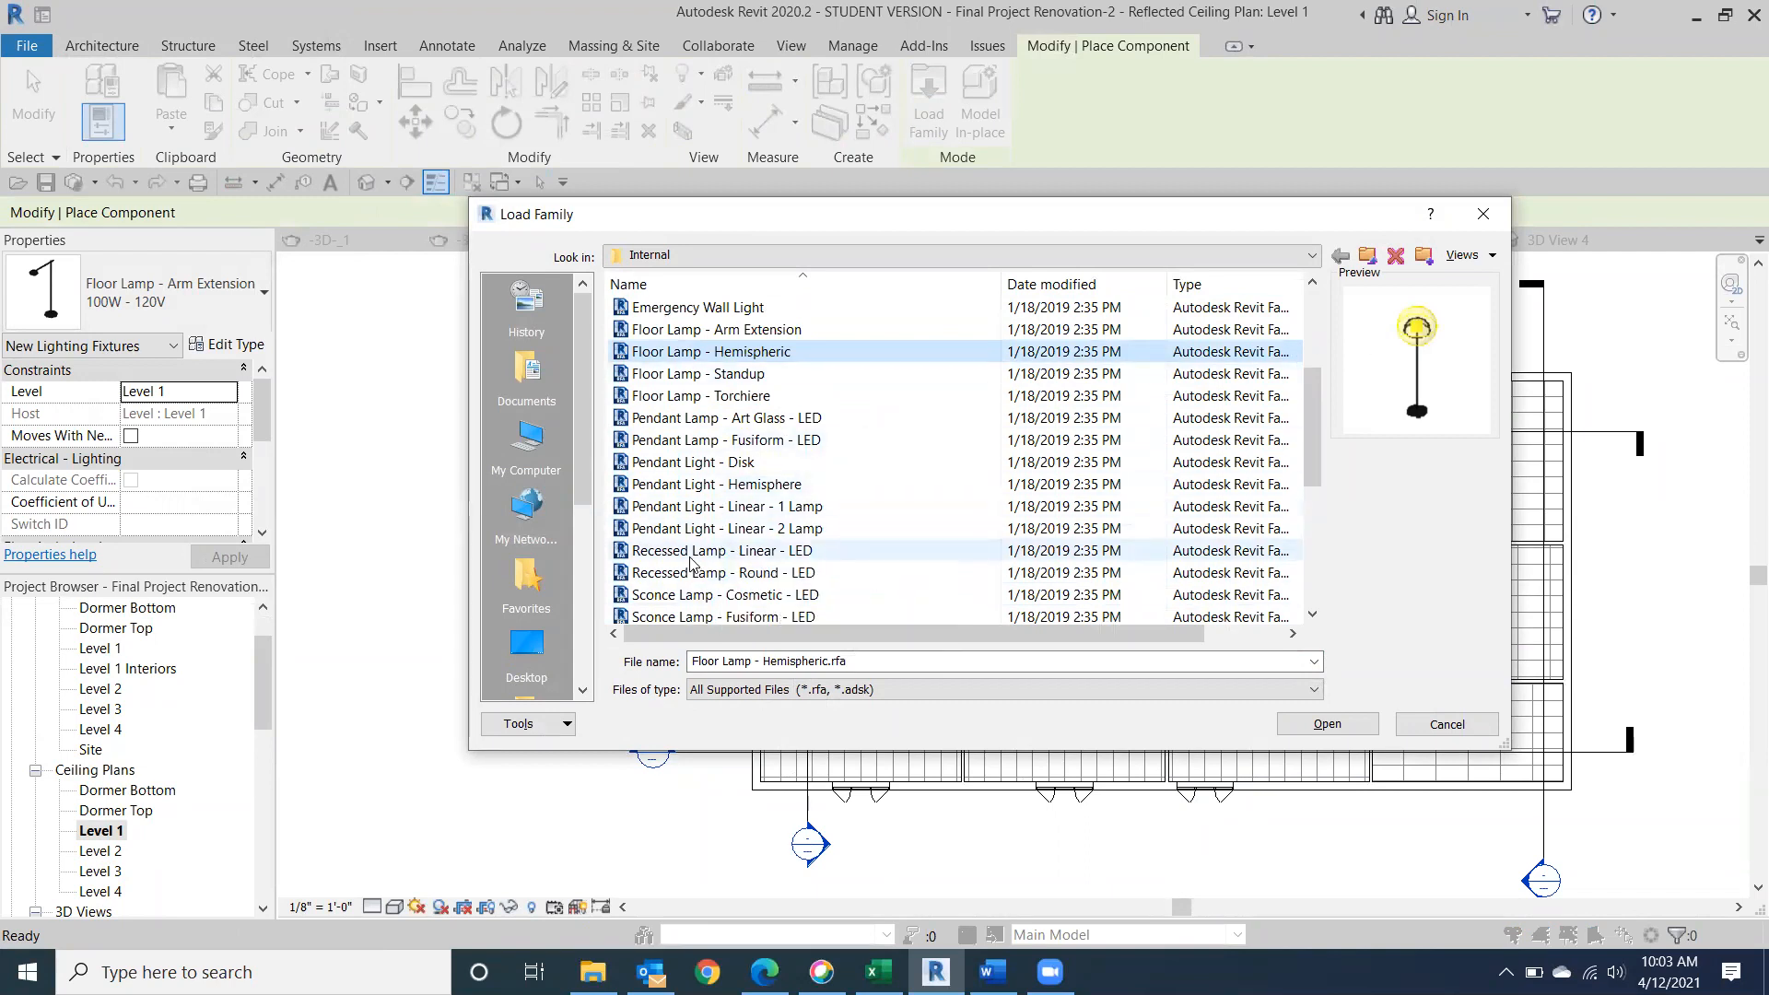
{"action": "scroll", "coordinate": [691, 562], "scroll_direction": "down", "scroll_amount": 2}
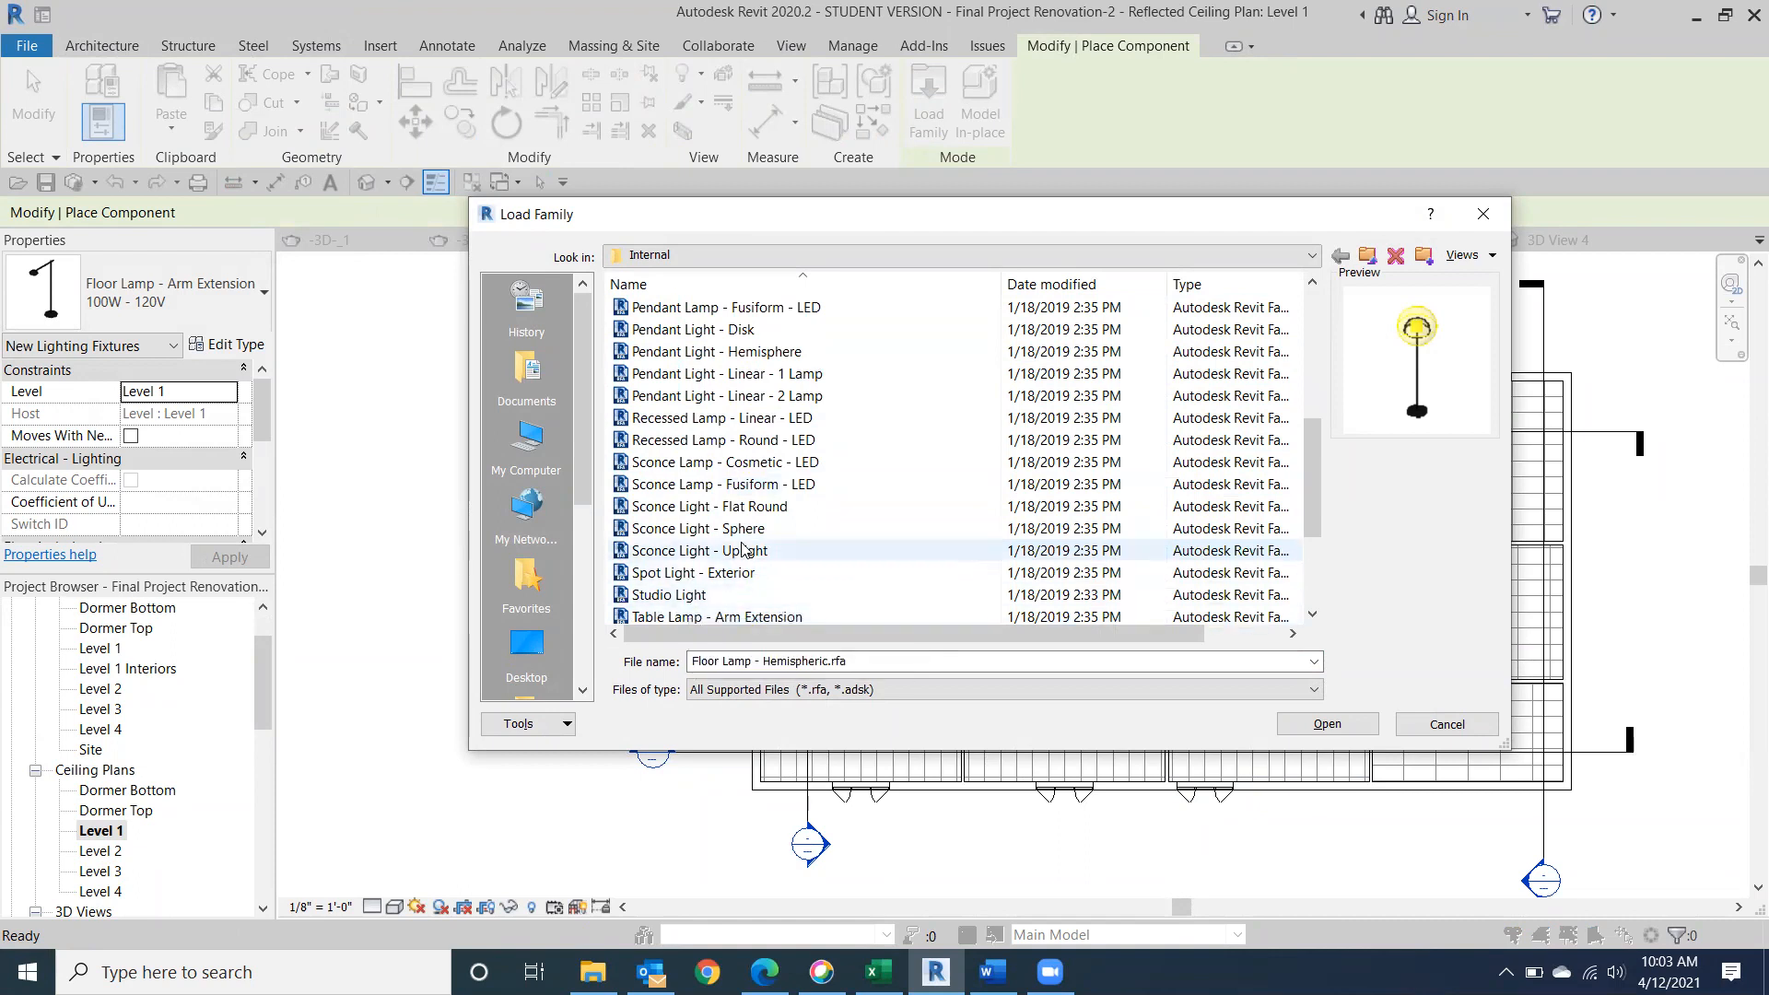
{"action": "scroll", "coordinate": [738, 530], "scroll_direction": "down", "scroll_amount": 3}
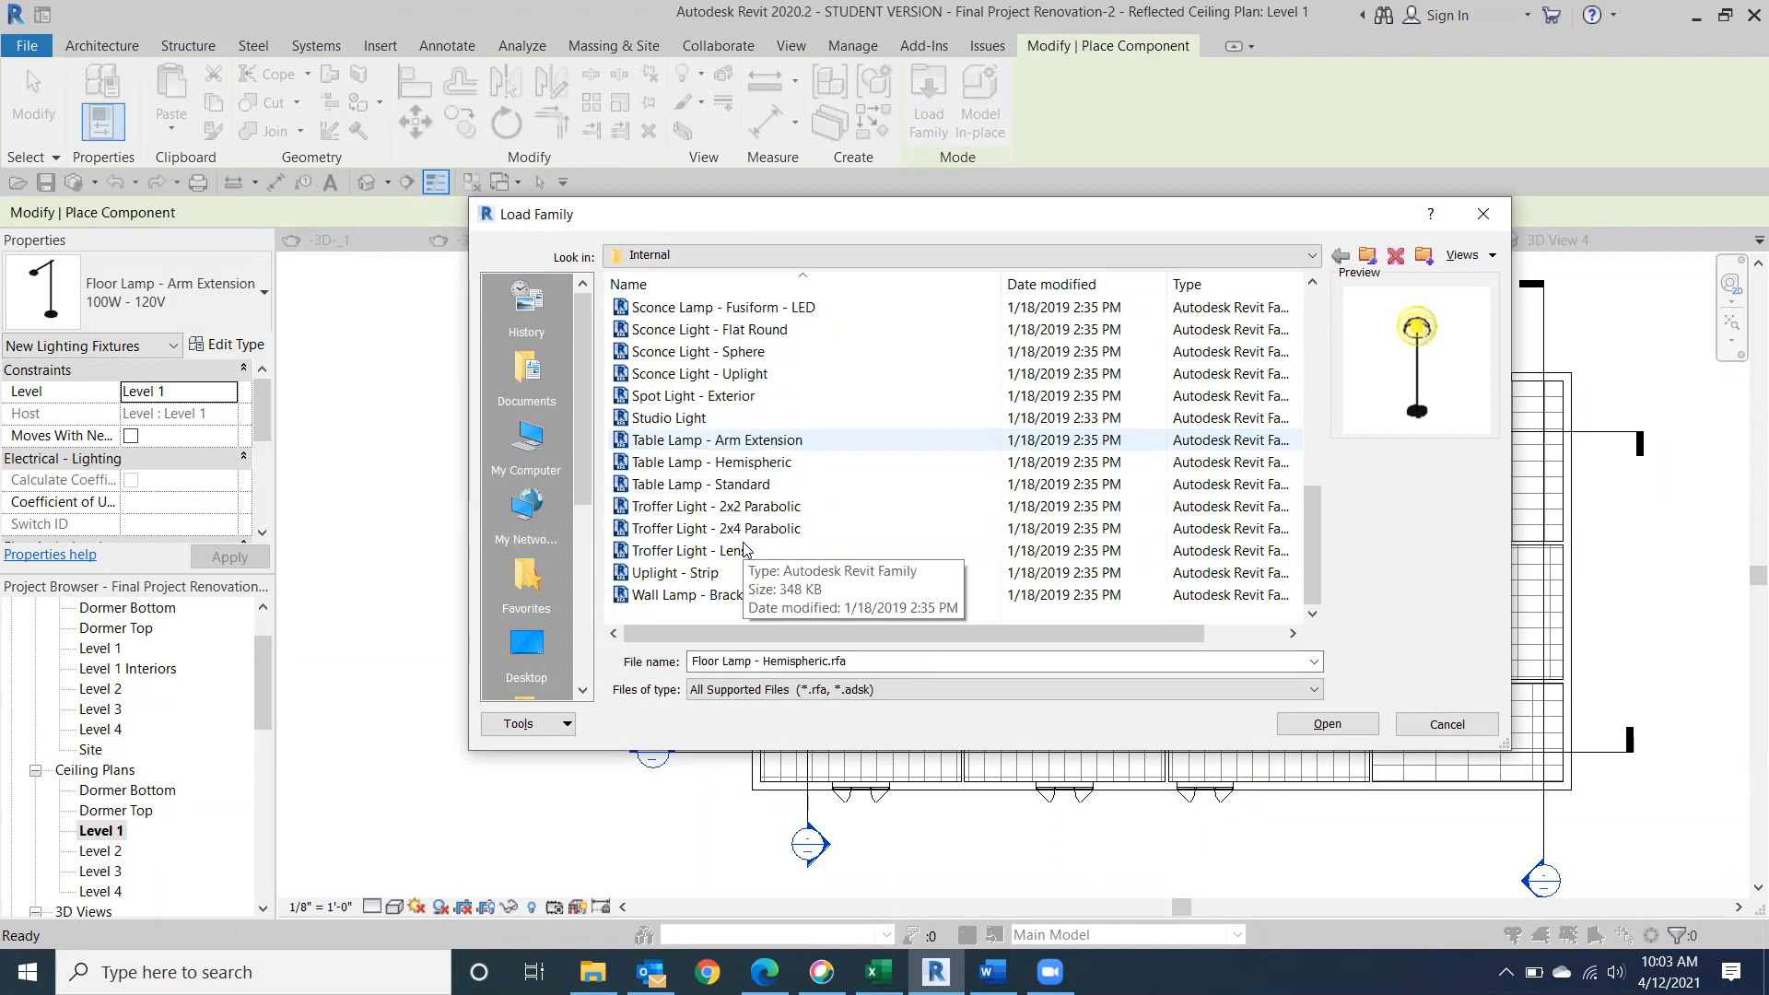
{"action": "scroll", "coordinate": [744, 550], "scroll_direction": "up", "scroll_amount": 5}
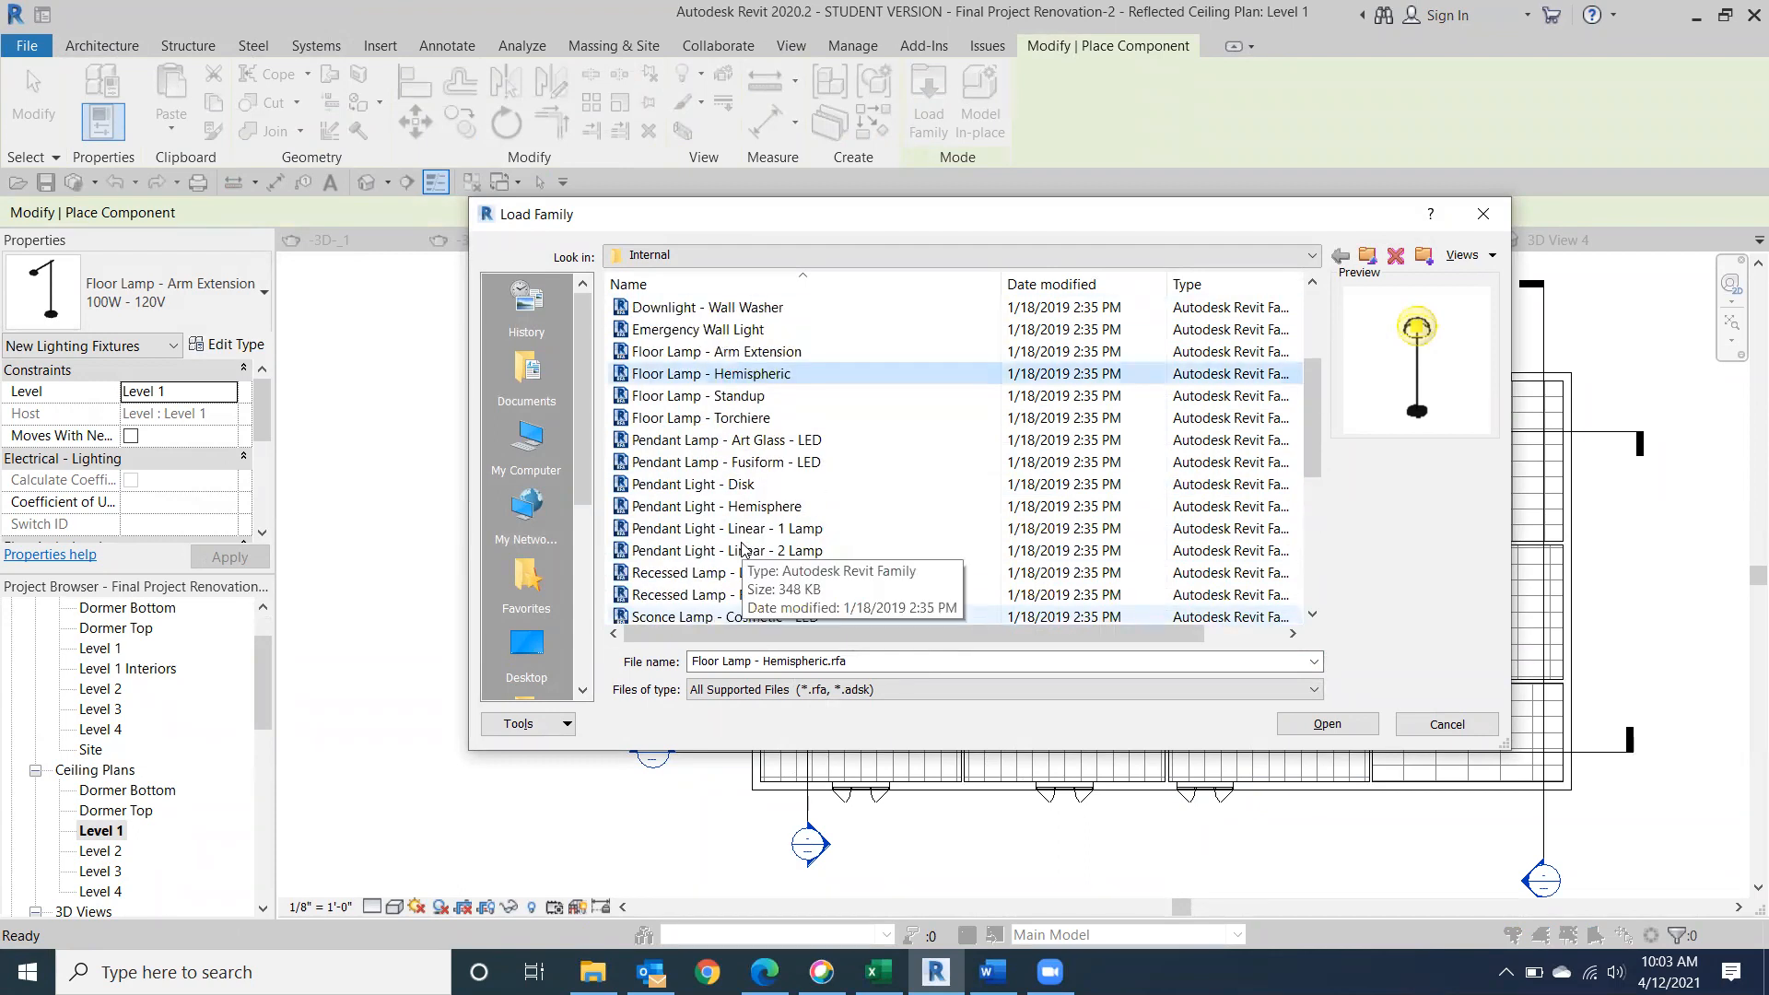
Load the Floor Lamp - Hemispheric family and place three lamps in a row across the upper part of the lower-left room.
{"action": "left_click", "coordinate": [742, 378]}
{"action": "double_click", "coordinate": [743, 374]}
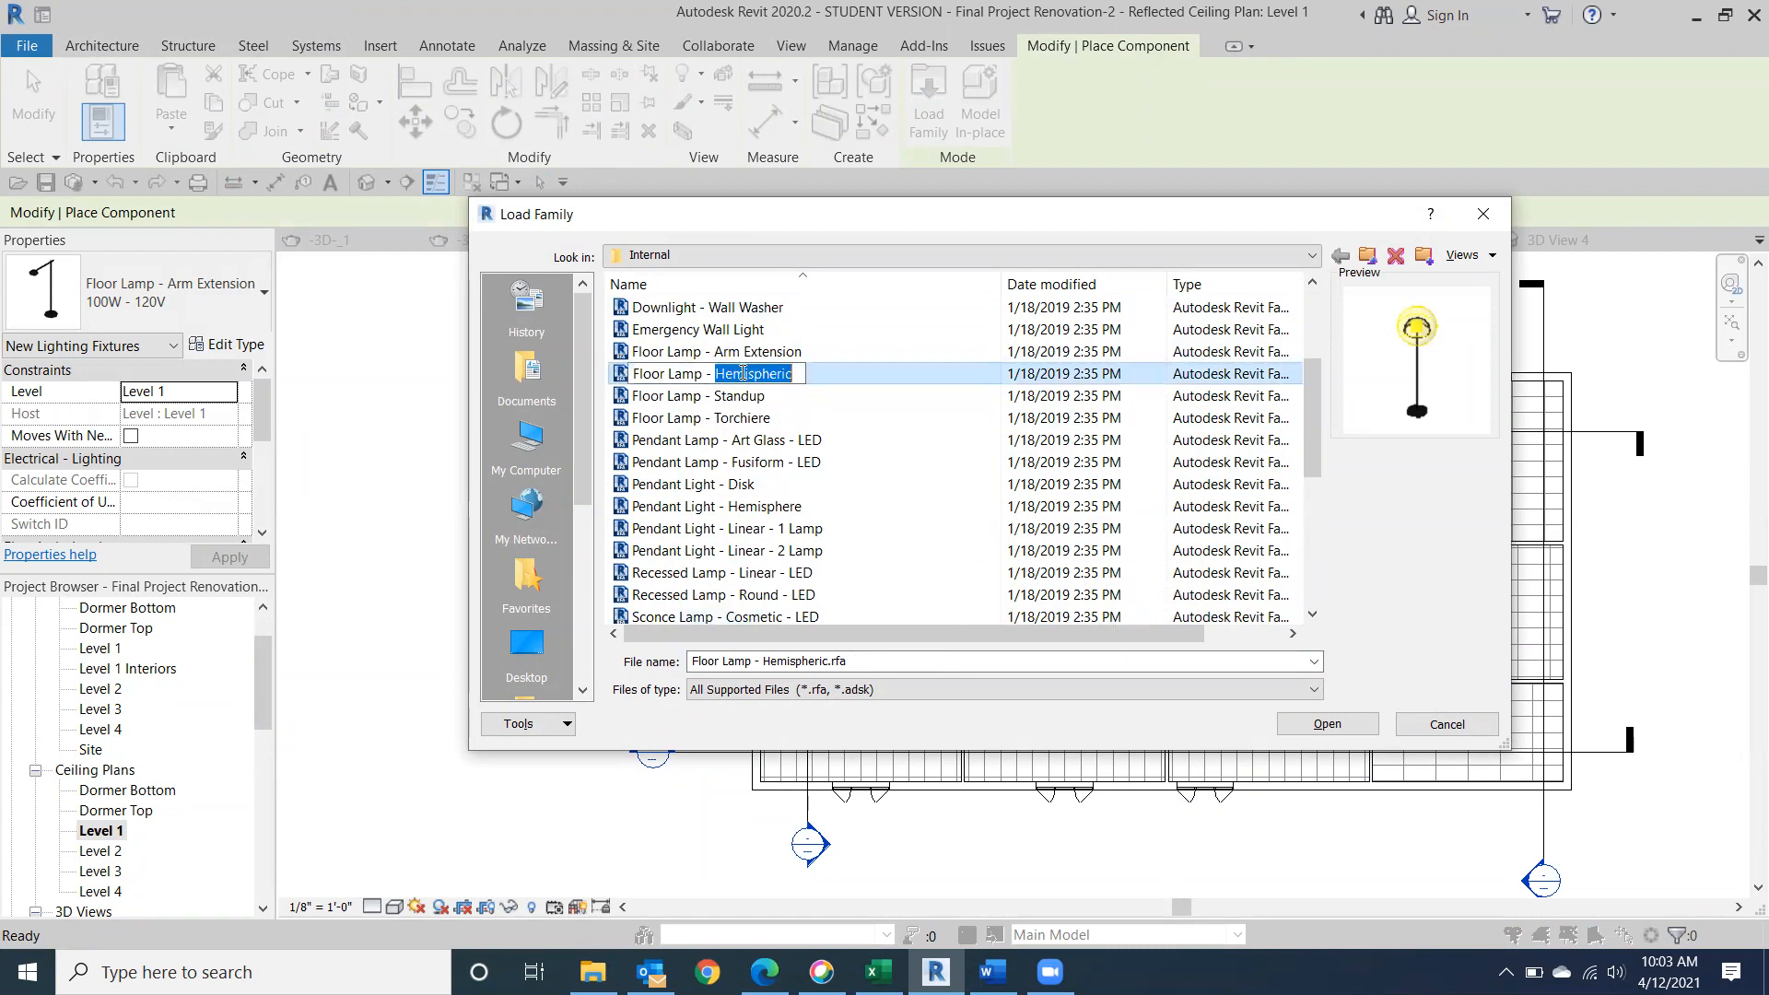
{"action": "left_click", "coordinate": [887, 373]}
{"action": "double_click", "coordinate": [887, 373]}
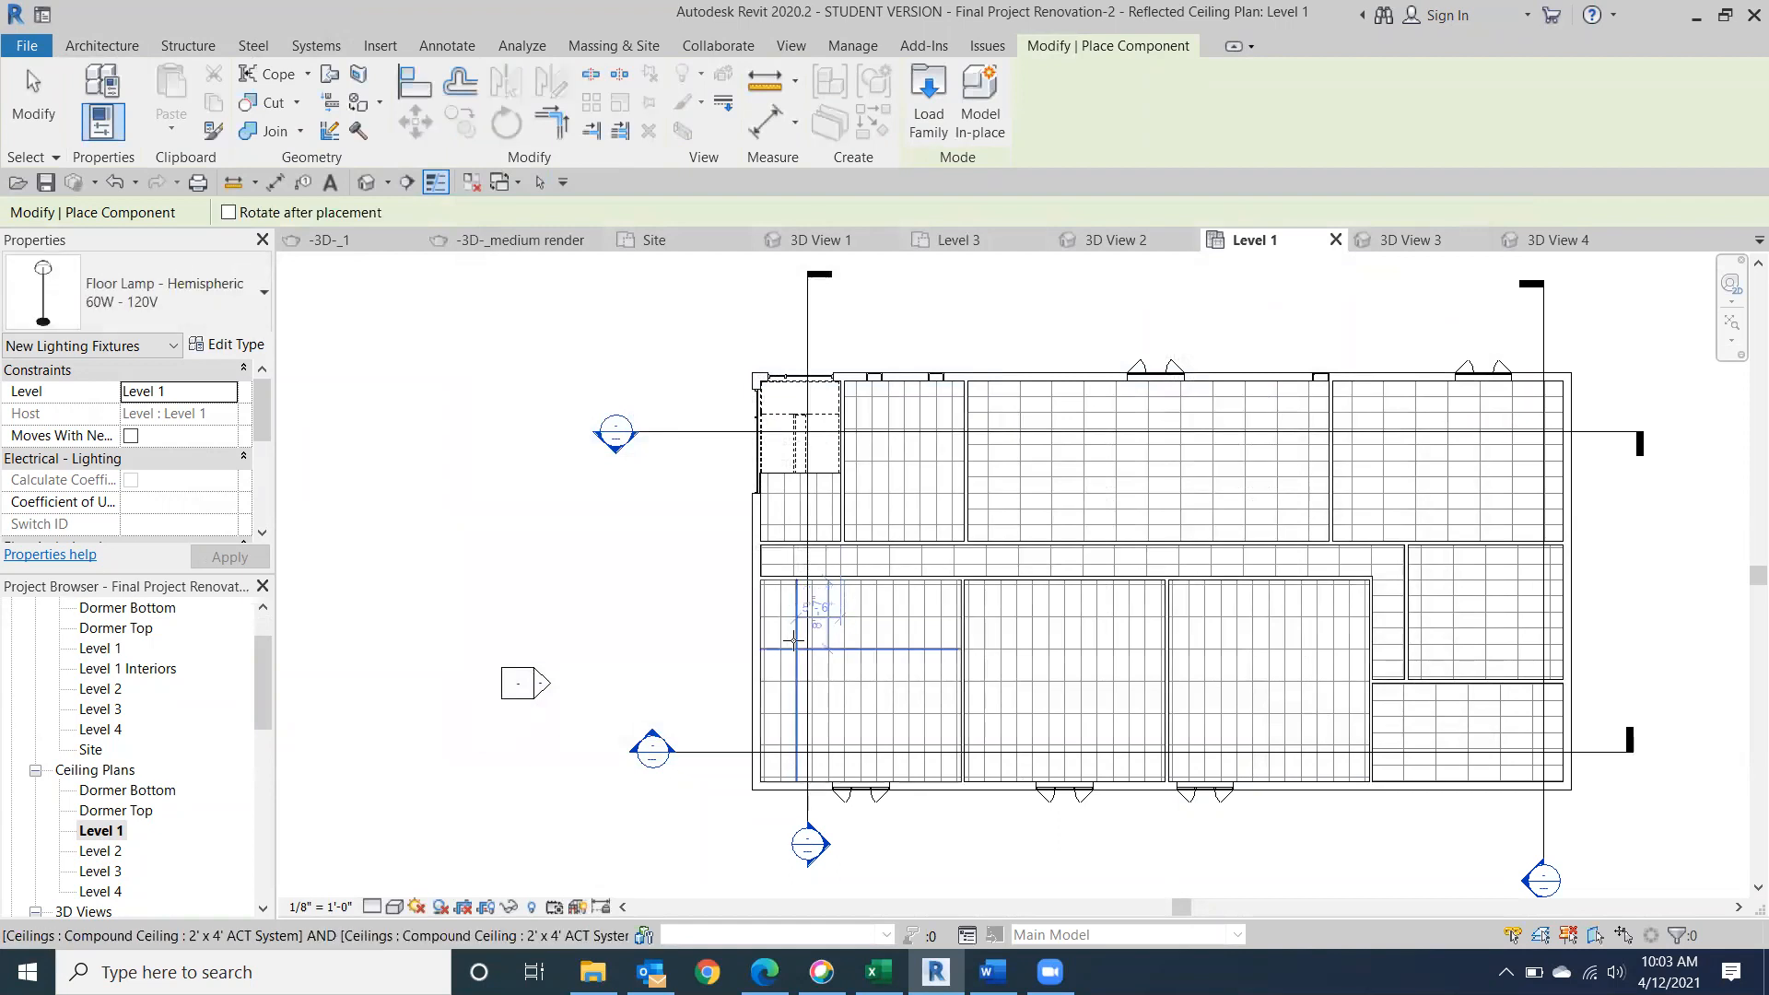
{"action": "left_click", "coordinate": [800, 645]}
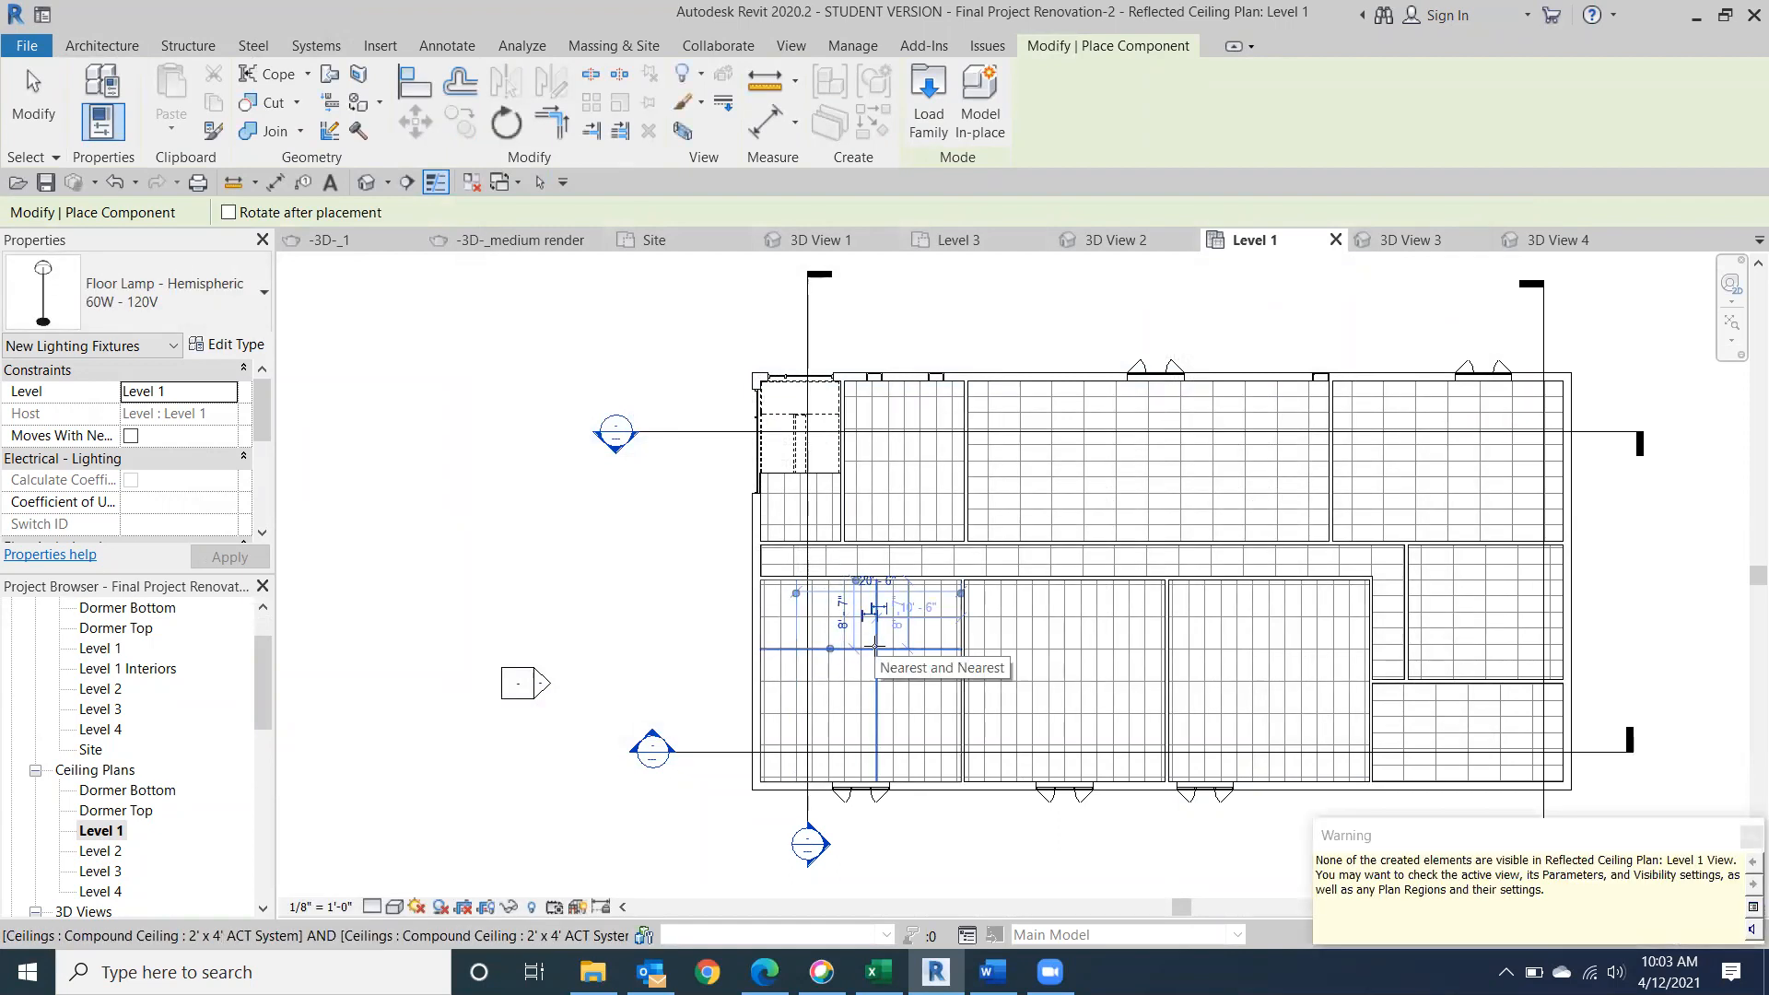
{"action": "left_click", "coordinate": [906, 649]}
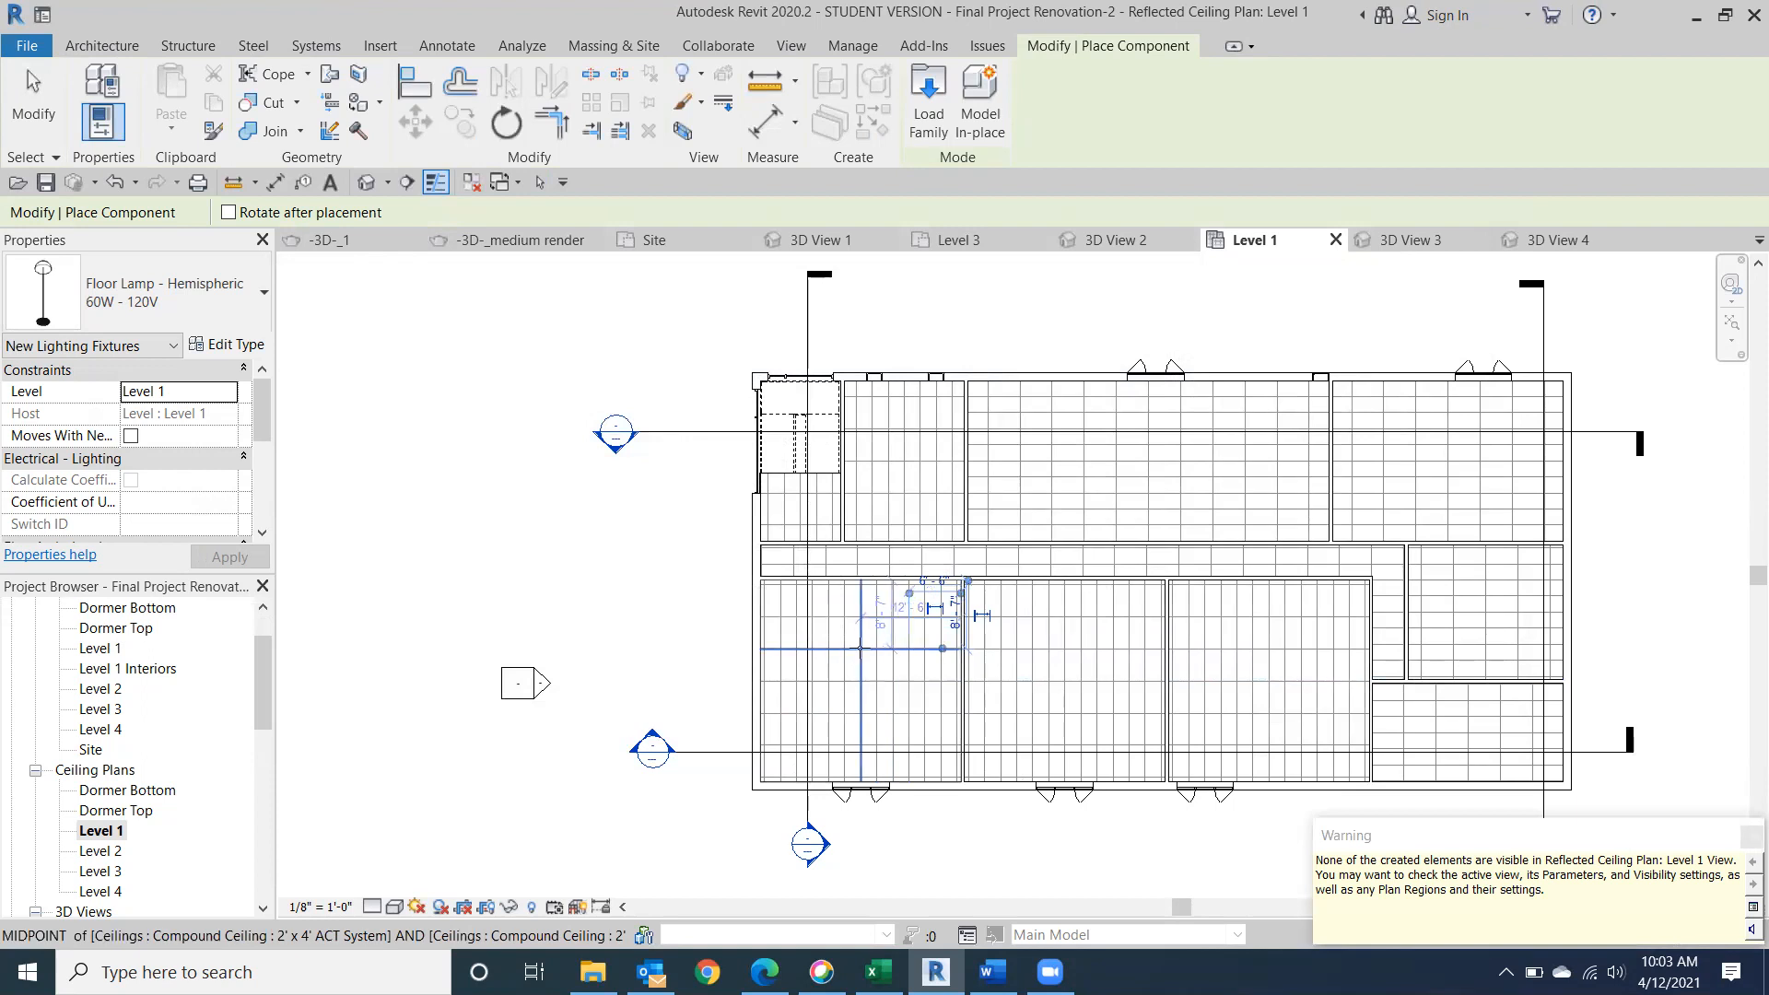
{"action": "left_click", "coordinate": [861, 648]}
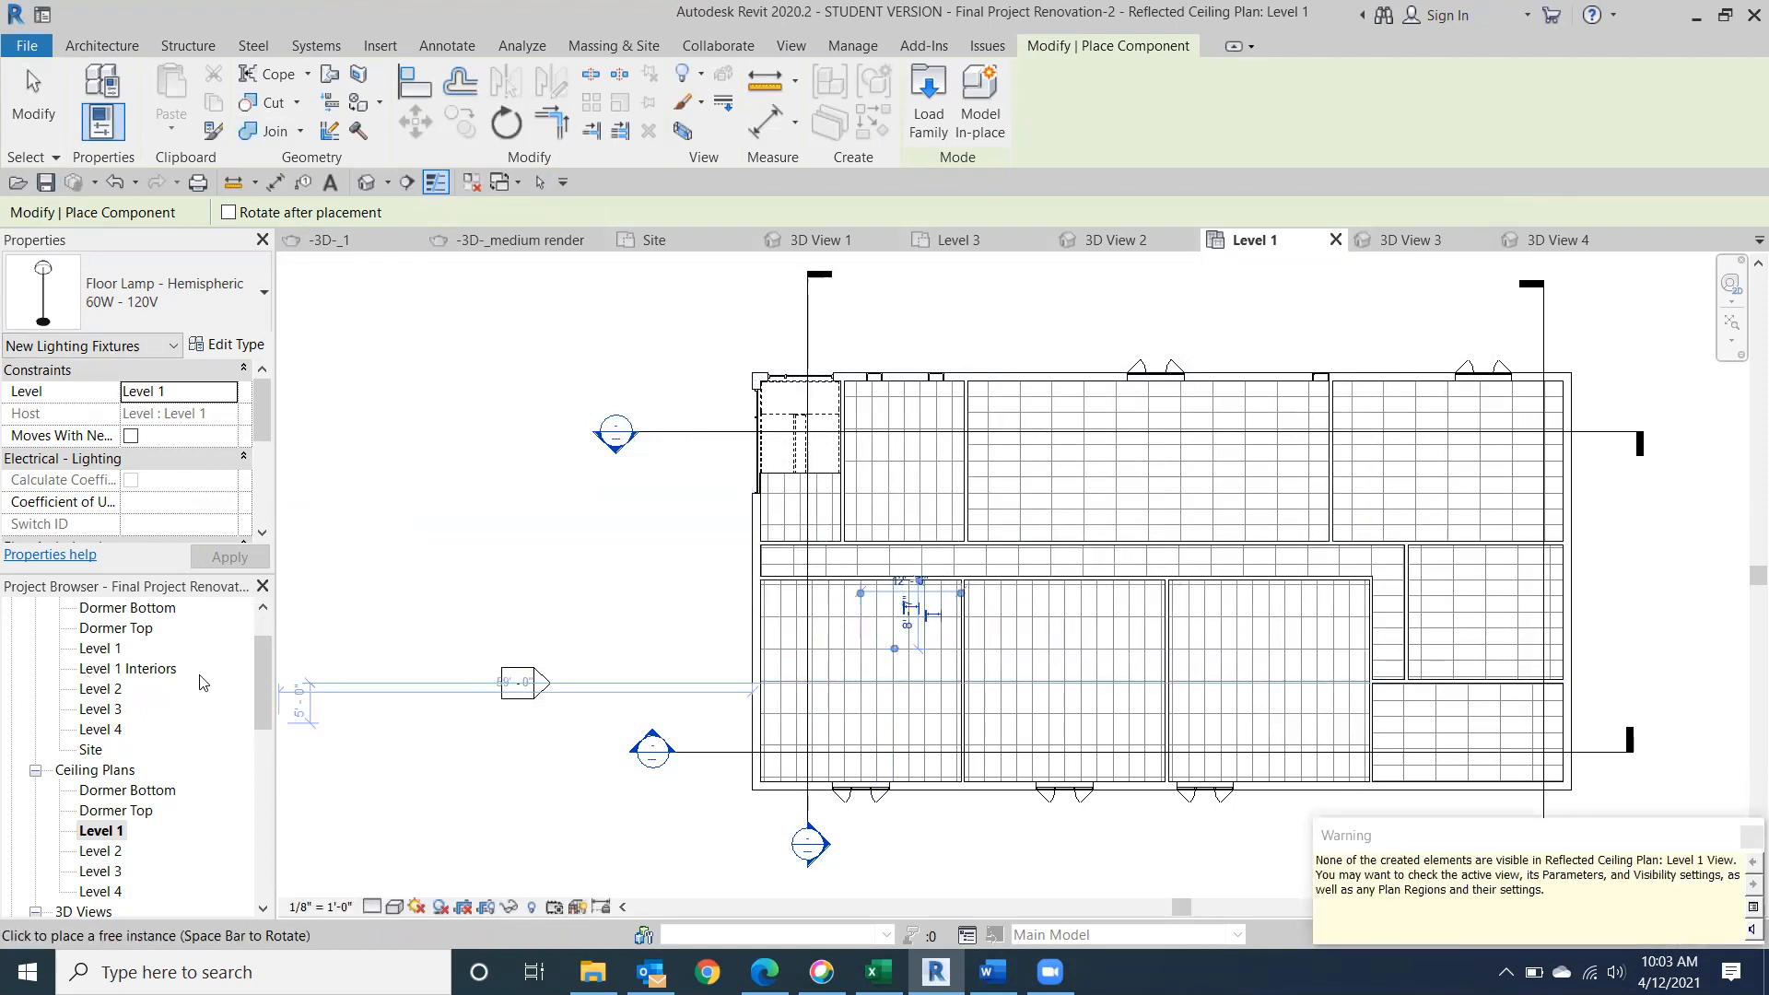
In the Level 1 floor plan, add a camera at the lower-left room's doorway, aimed diagonally past the room's lower-left corner.
{"action": "left_click_drag", "start_coordinate": [264, 686], "coordinate": [264, 594]}
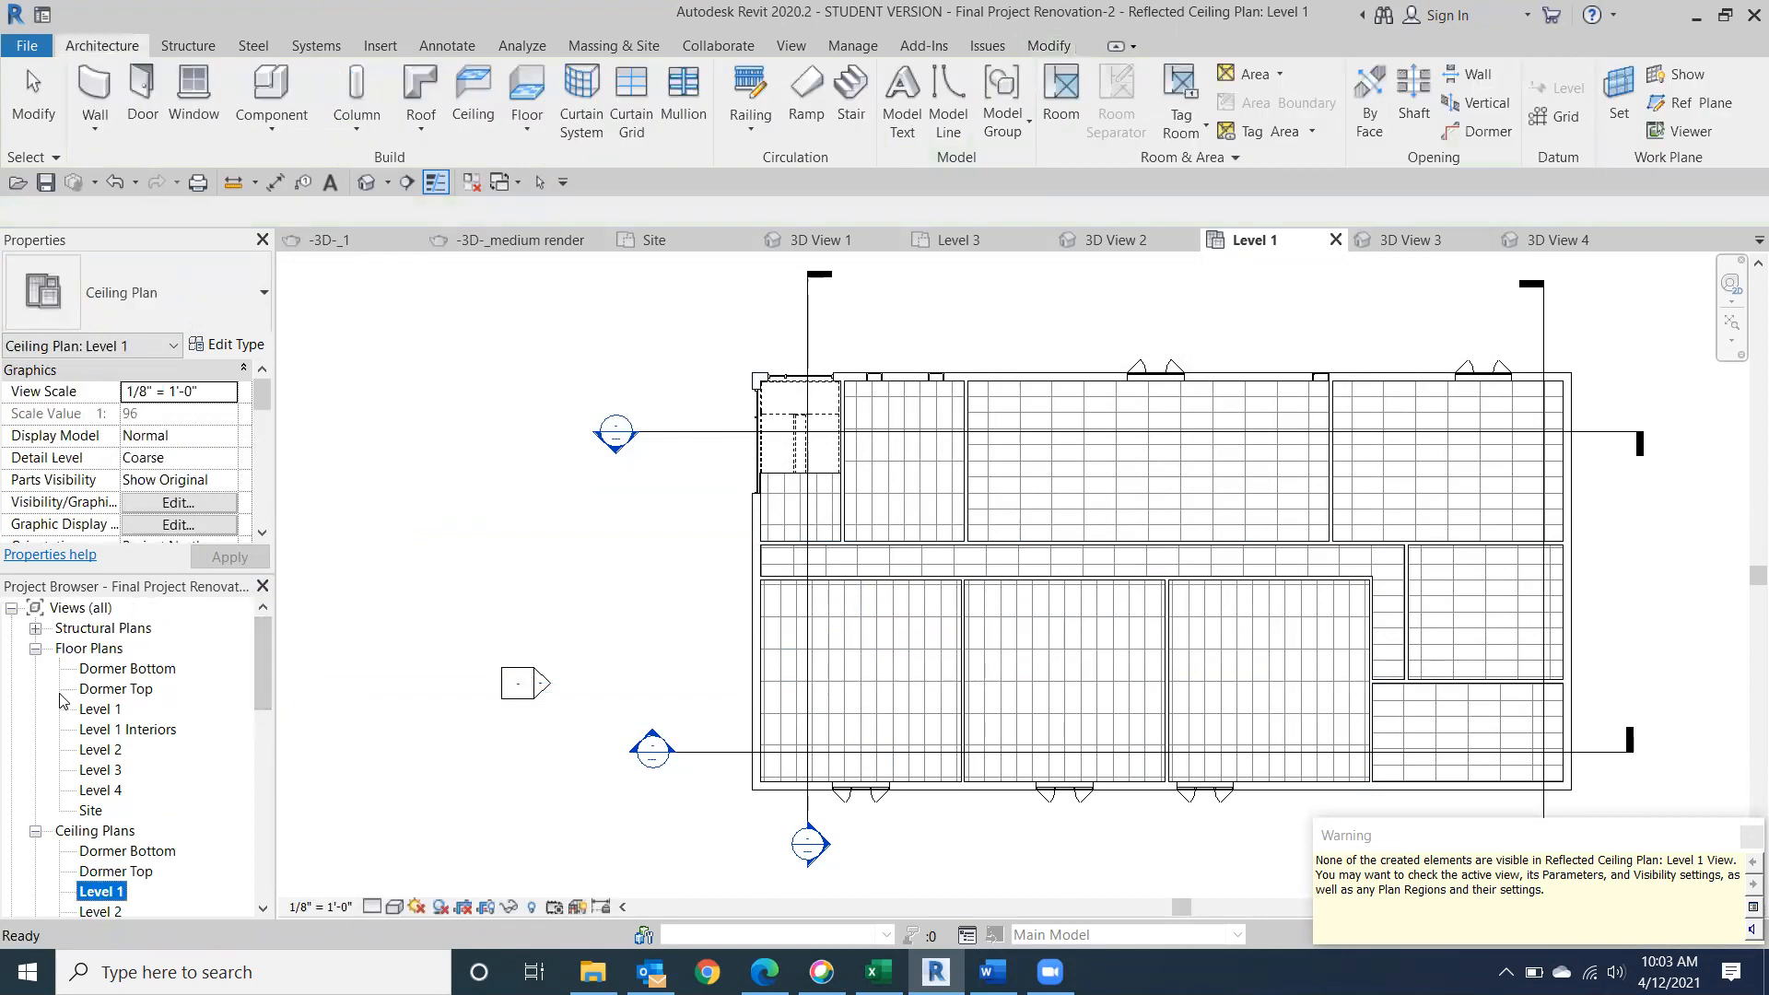
{"action": "double_click", "coordinate": [98, 710]}
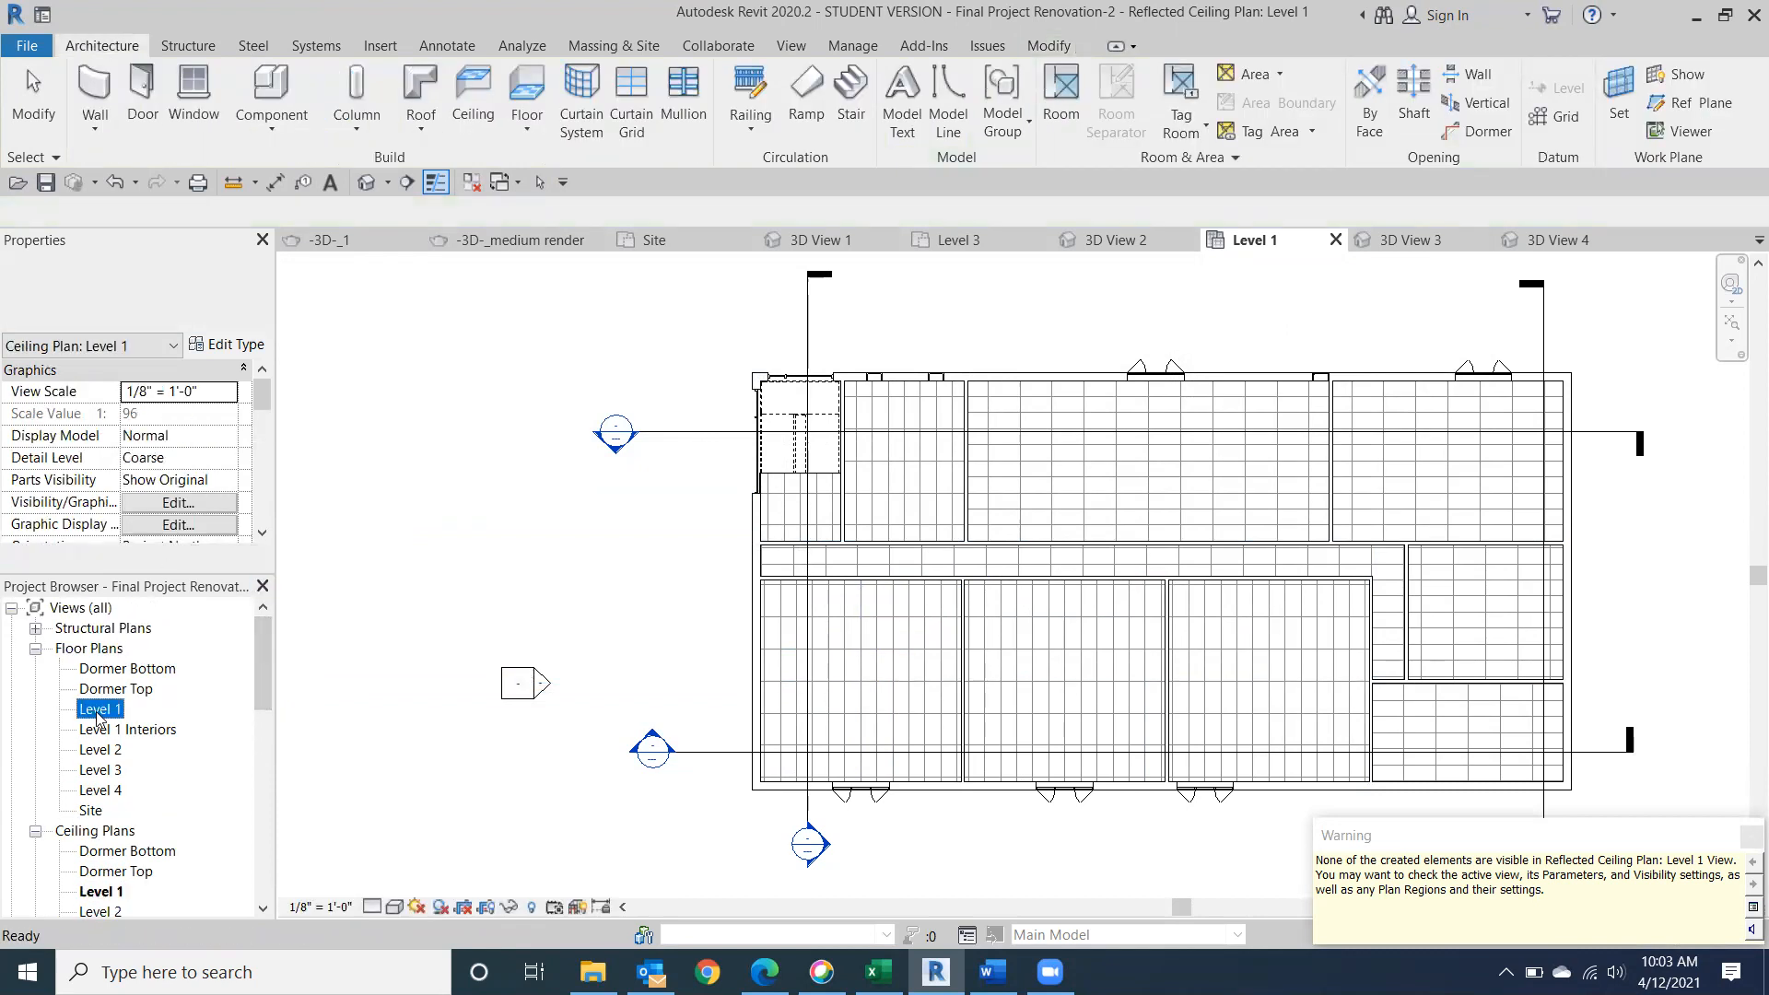
{"action": "left_click", "coordinate": [425, 643]}
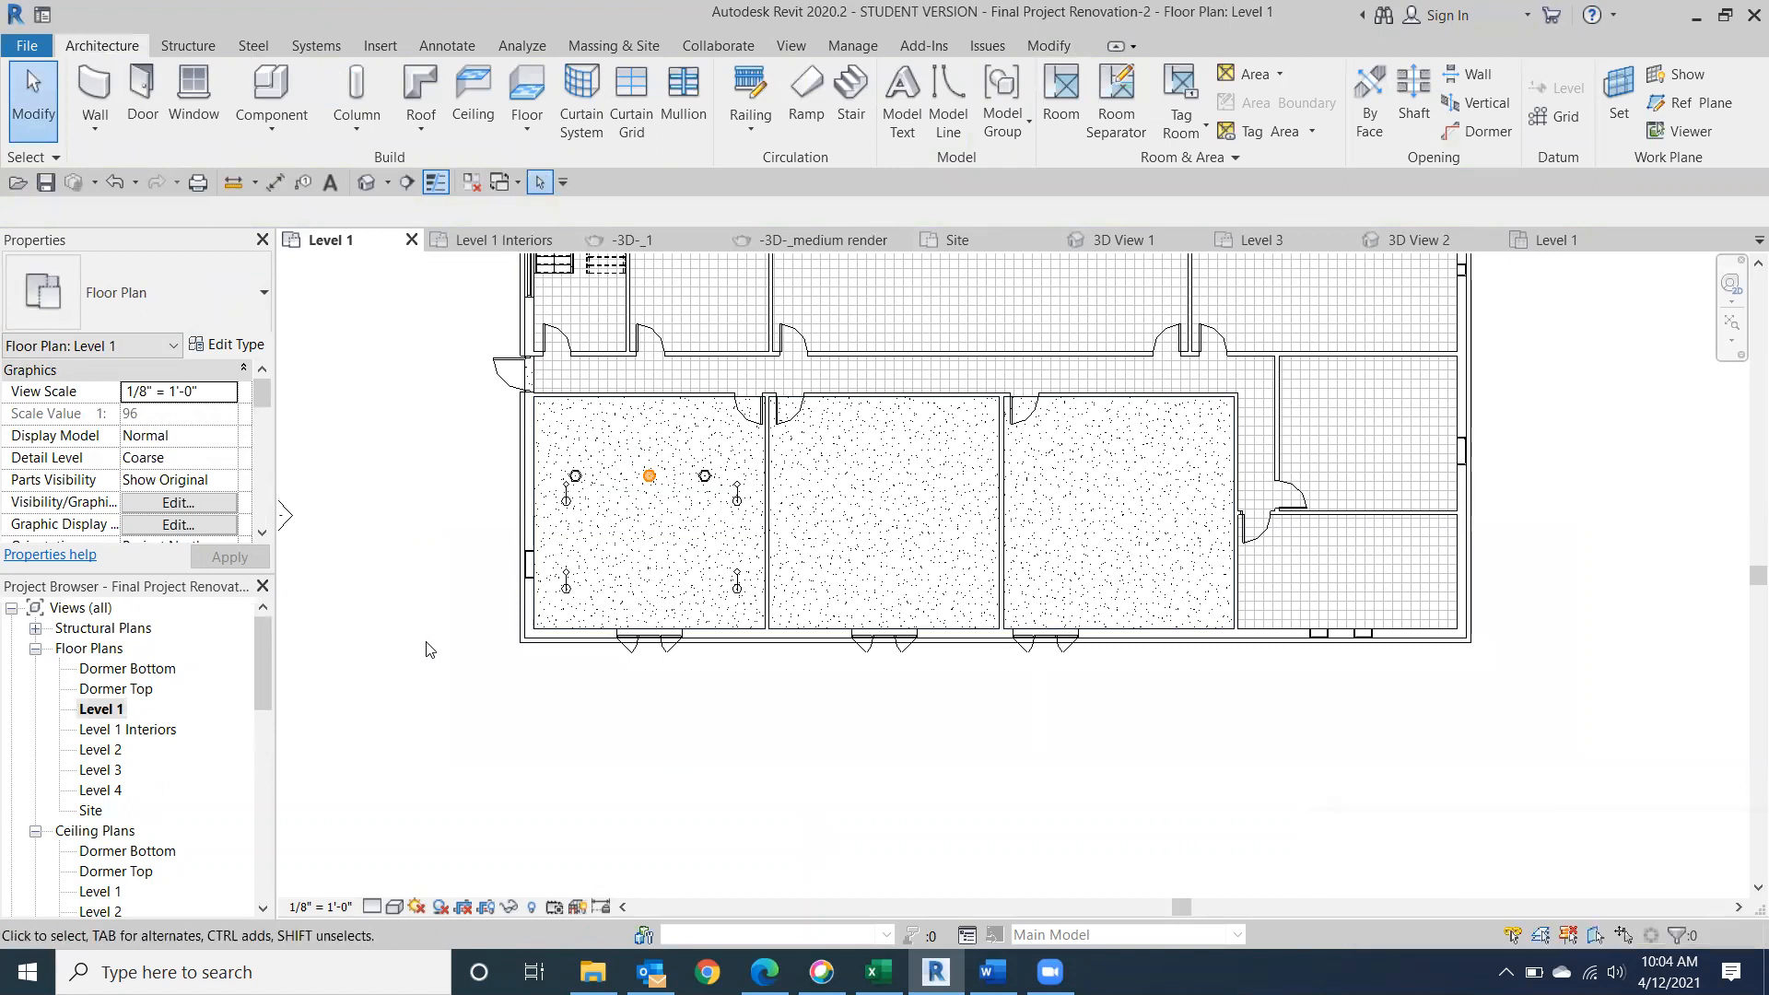
{"action": "middle_click_drag", "start_coordinate": [802, 532], "coordinate": [961, 560]}
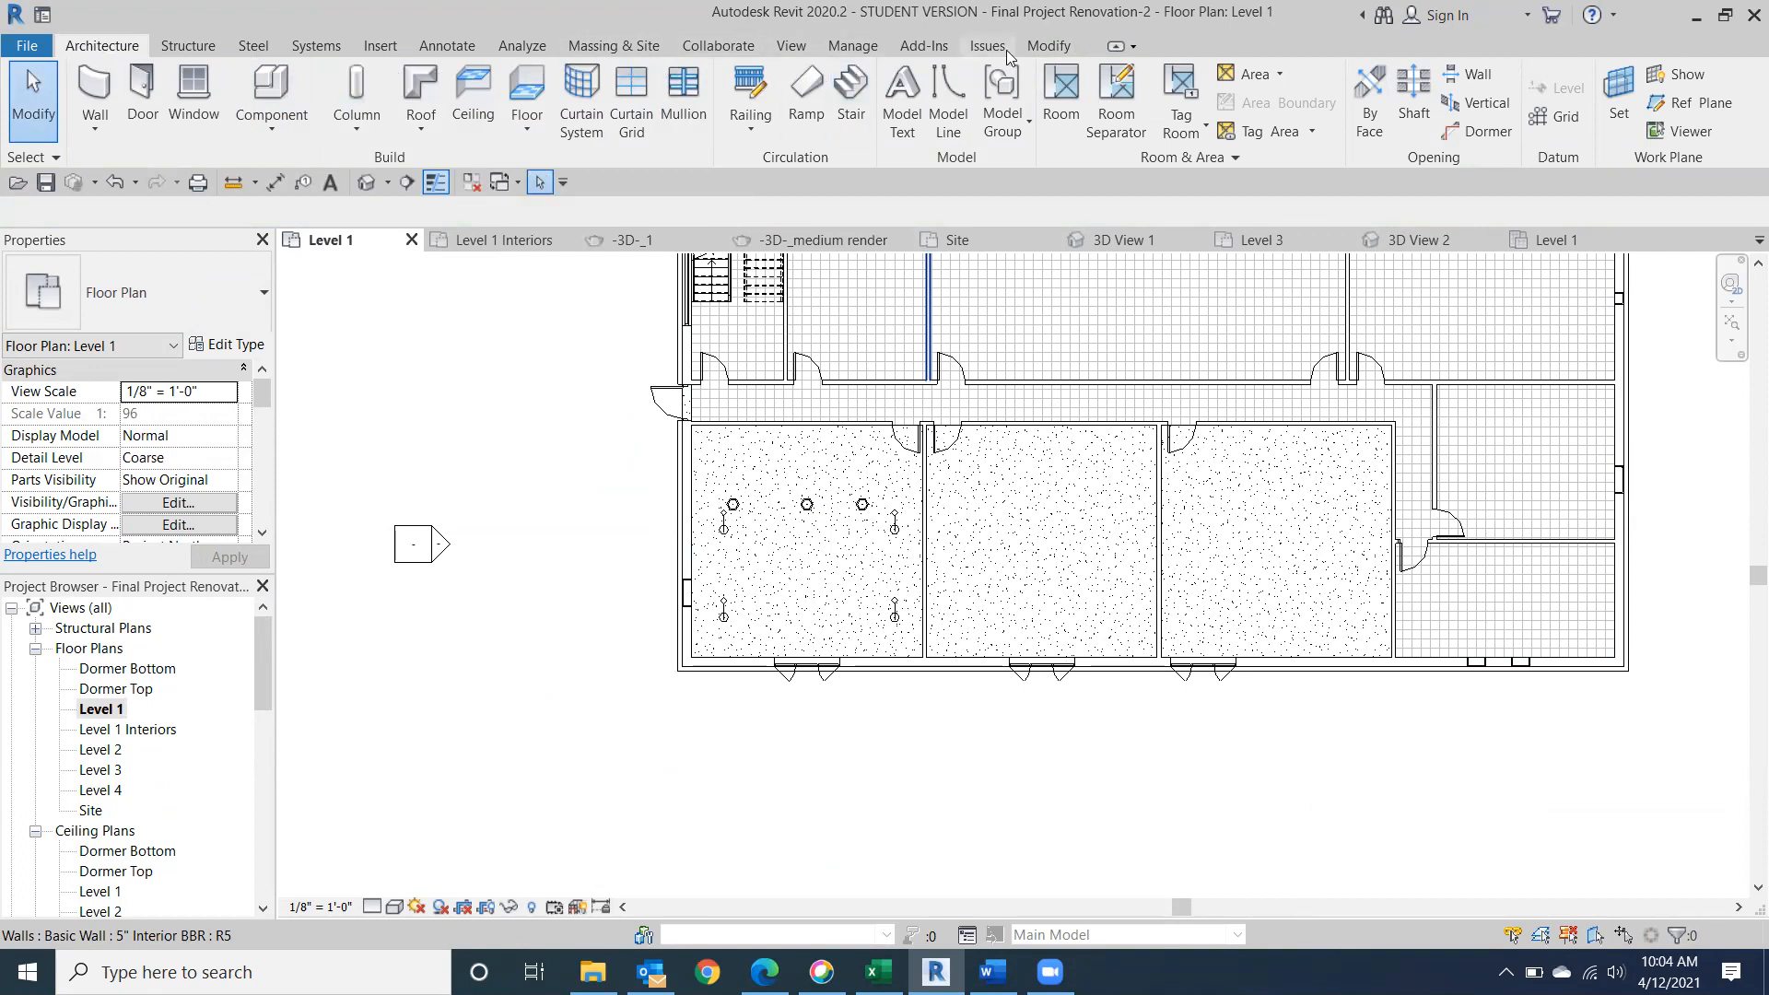
{"action": "left_click", "coordinate": [798, 46]}
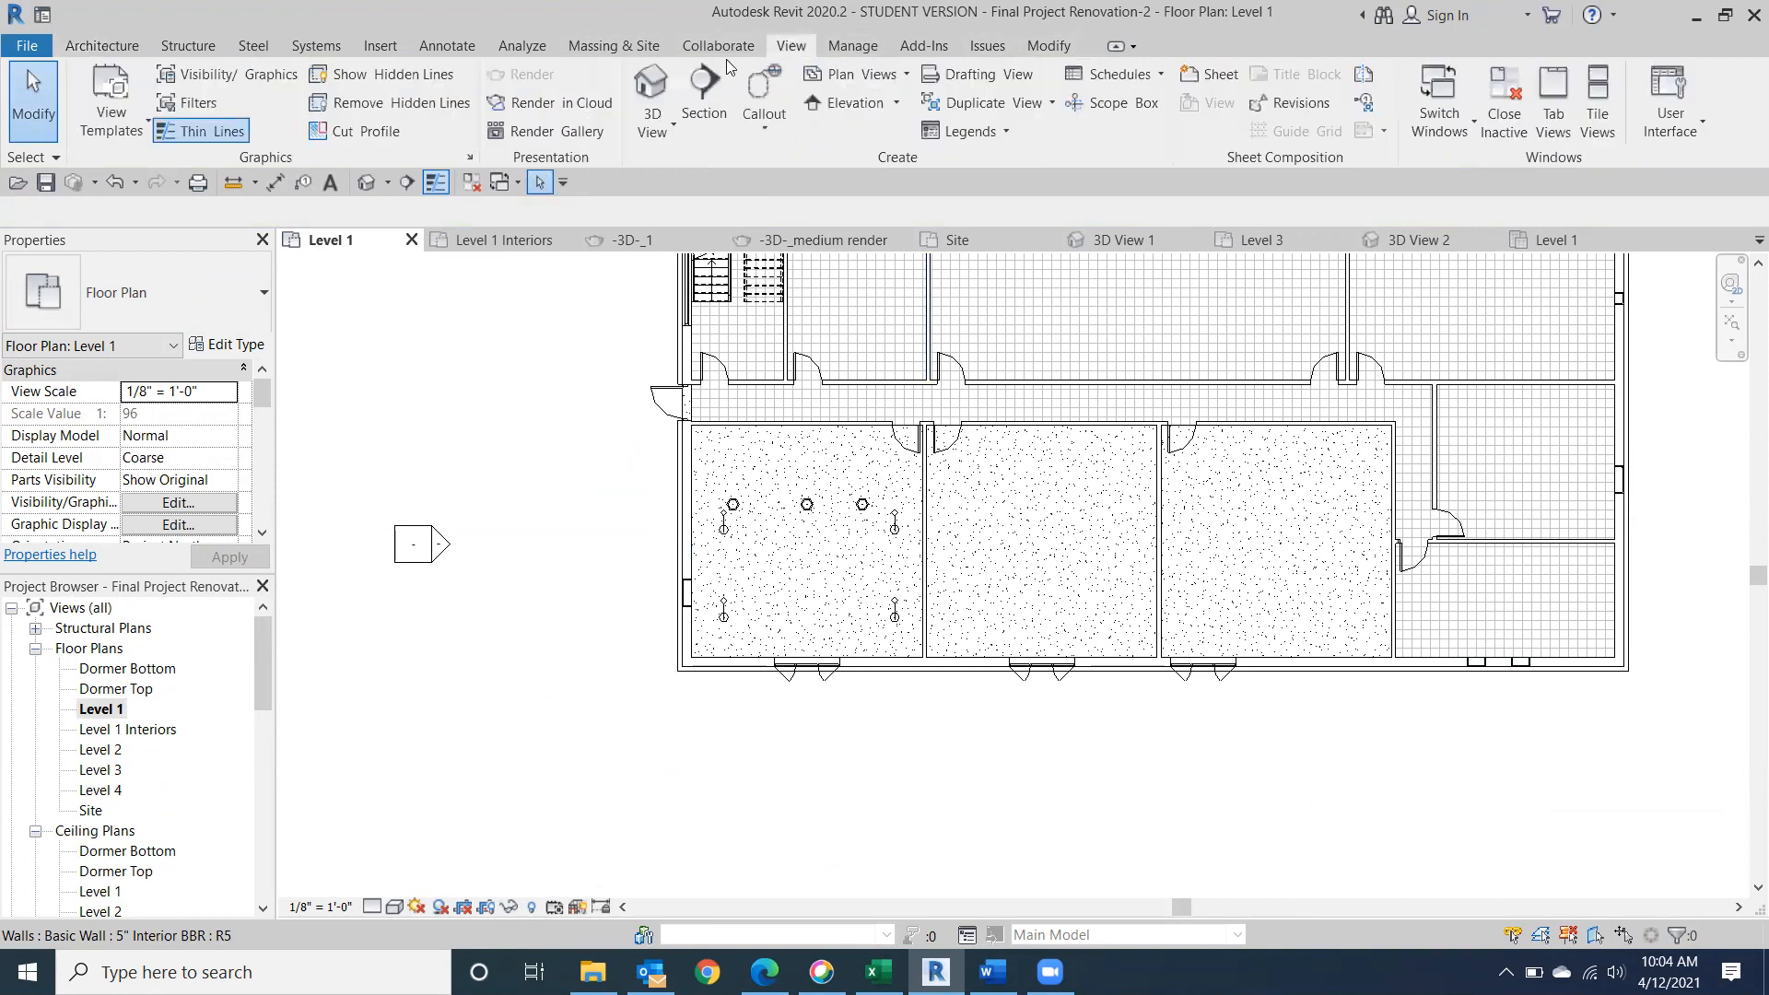
{"action": "left_click", "coordinate": [704, 93]}
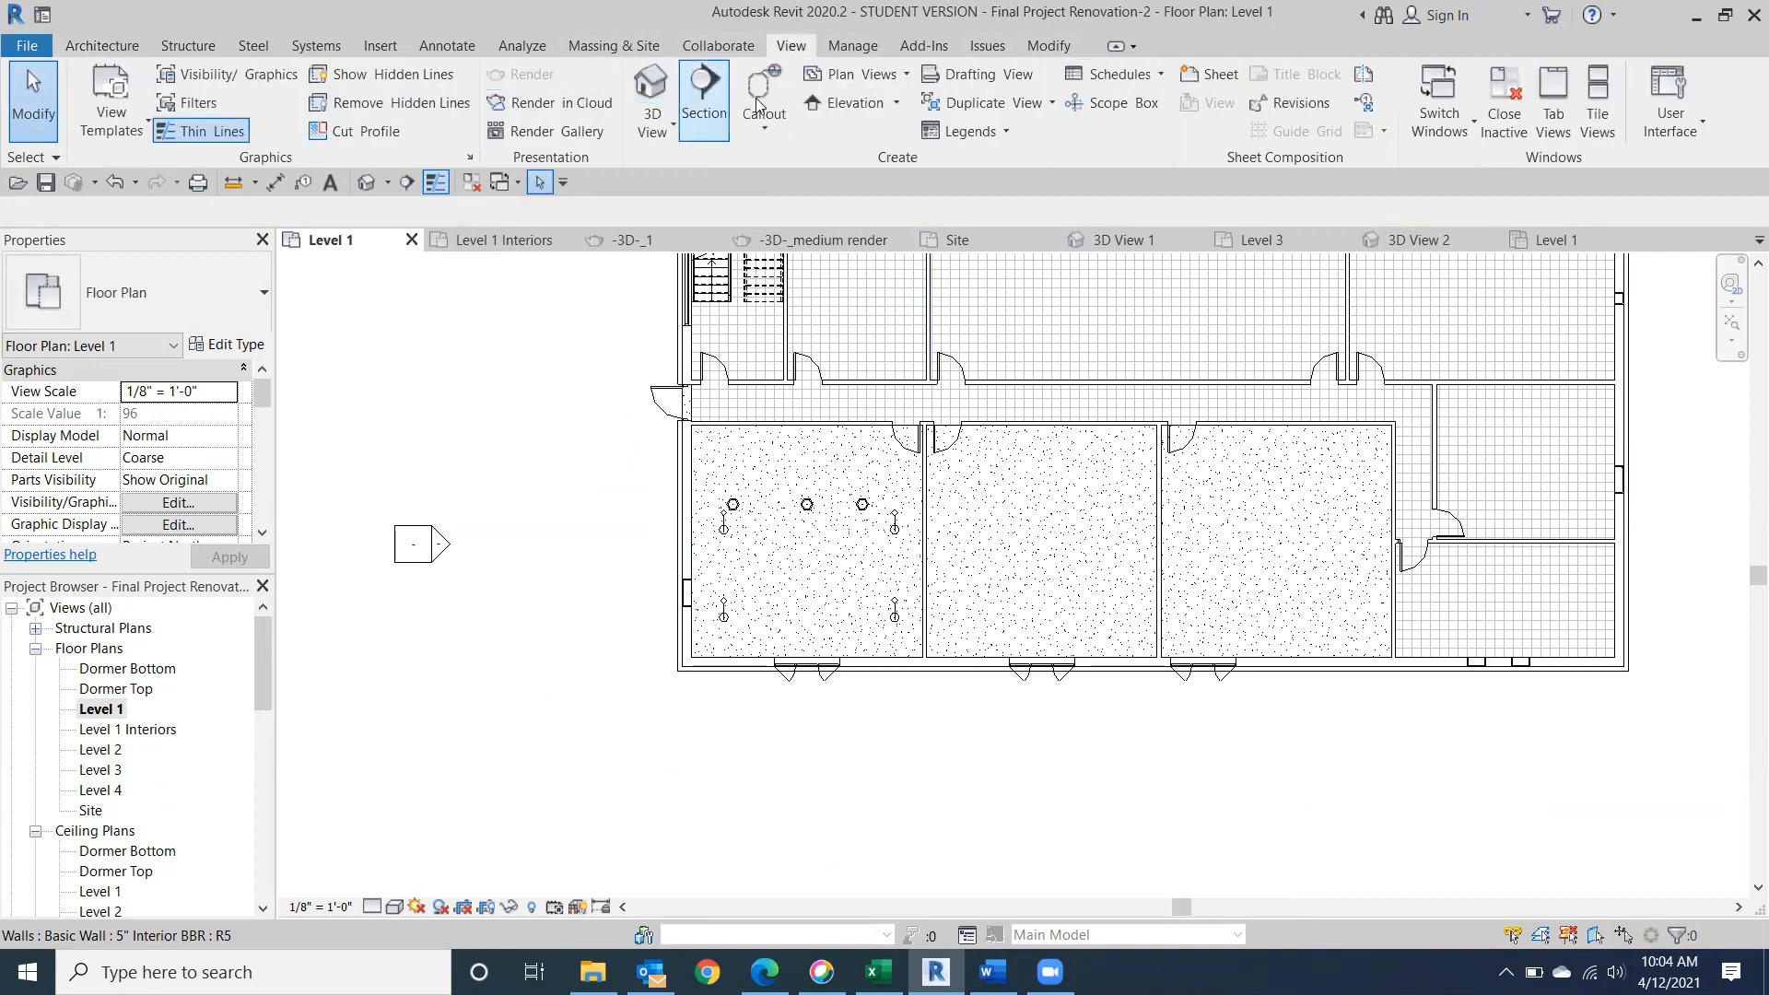
{"action": "left_click", "coordinate": [673, 123]}
{"action": "left_click", "coordinate": [686, 205]}
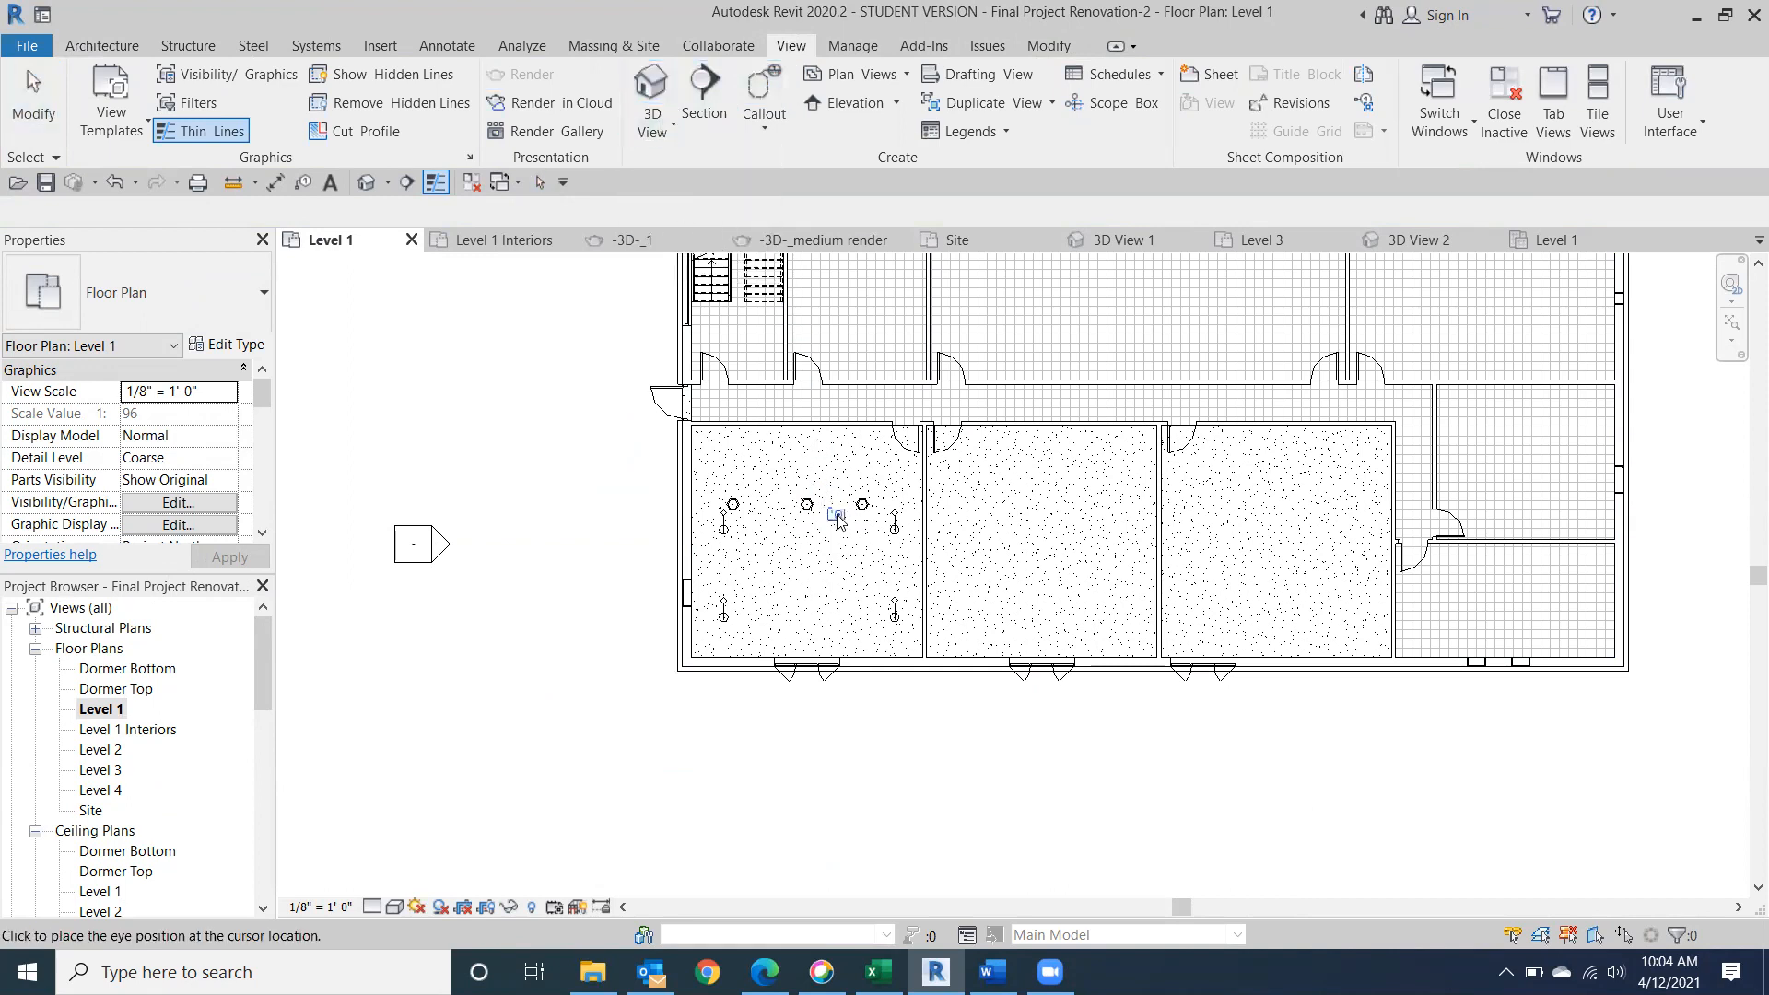
{"action": "left_click", "coordinate": [905, 439]}
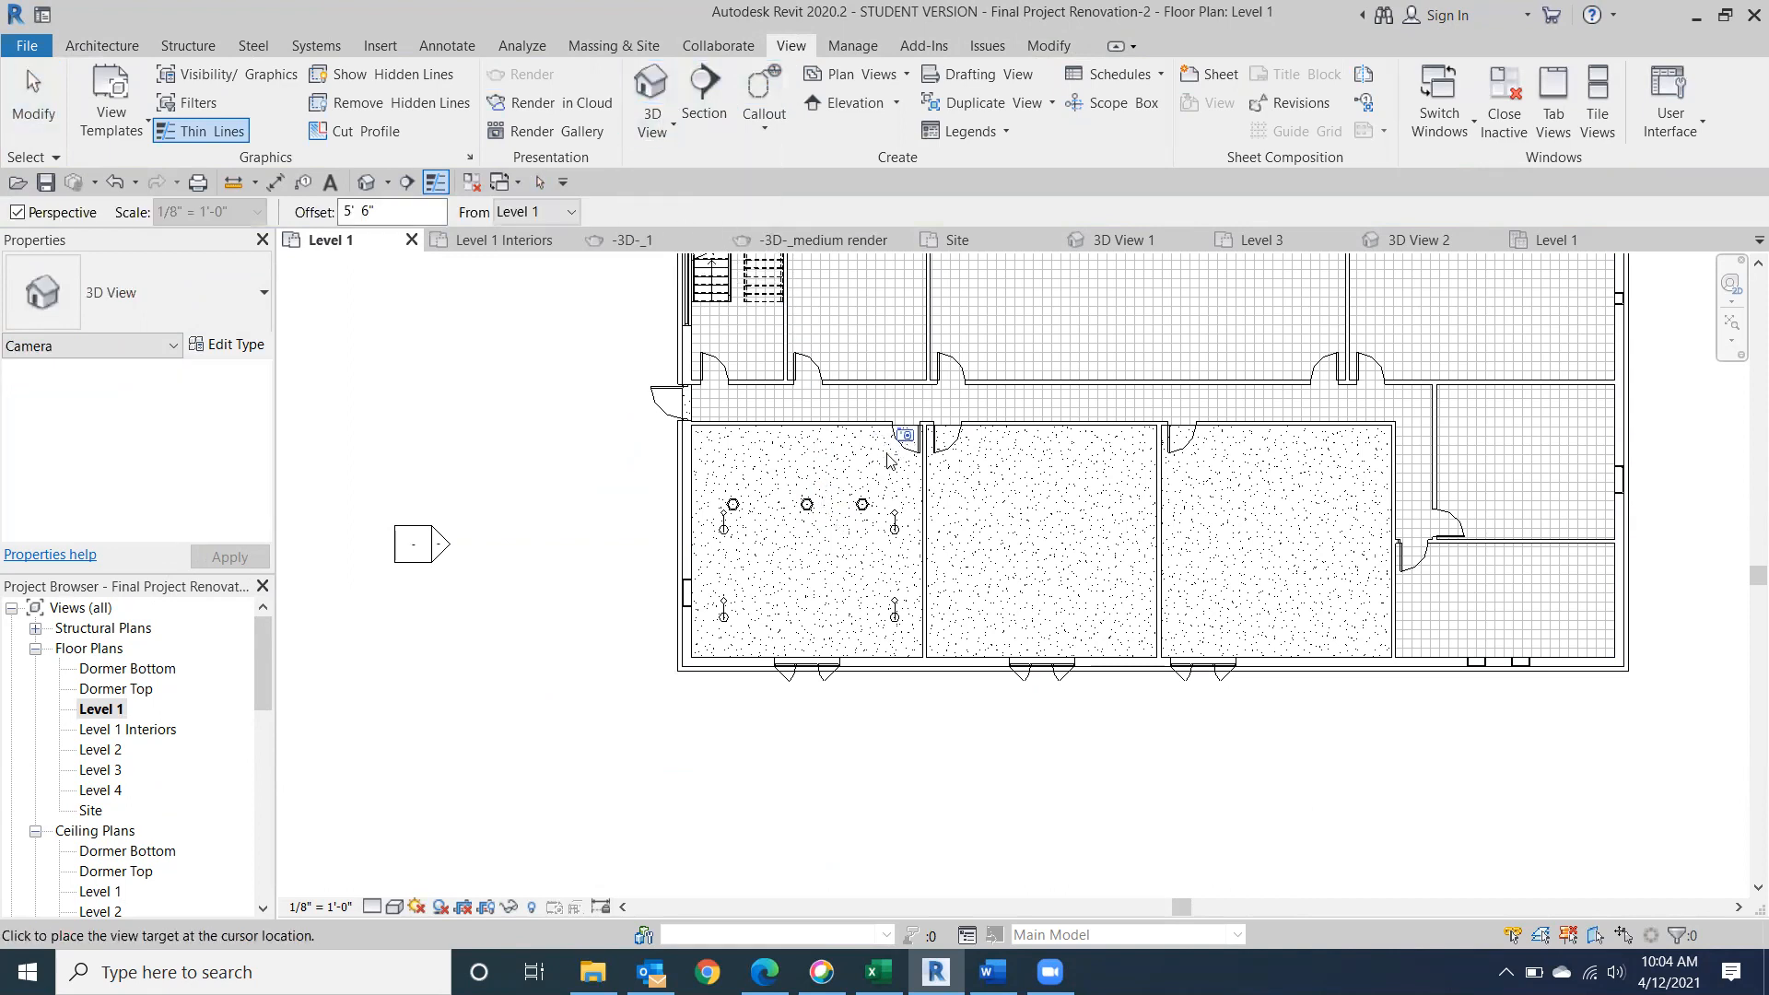
{"action": "left_click", "coordinate": [668, 686]}
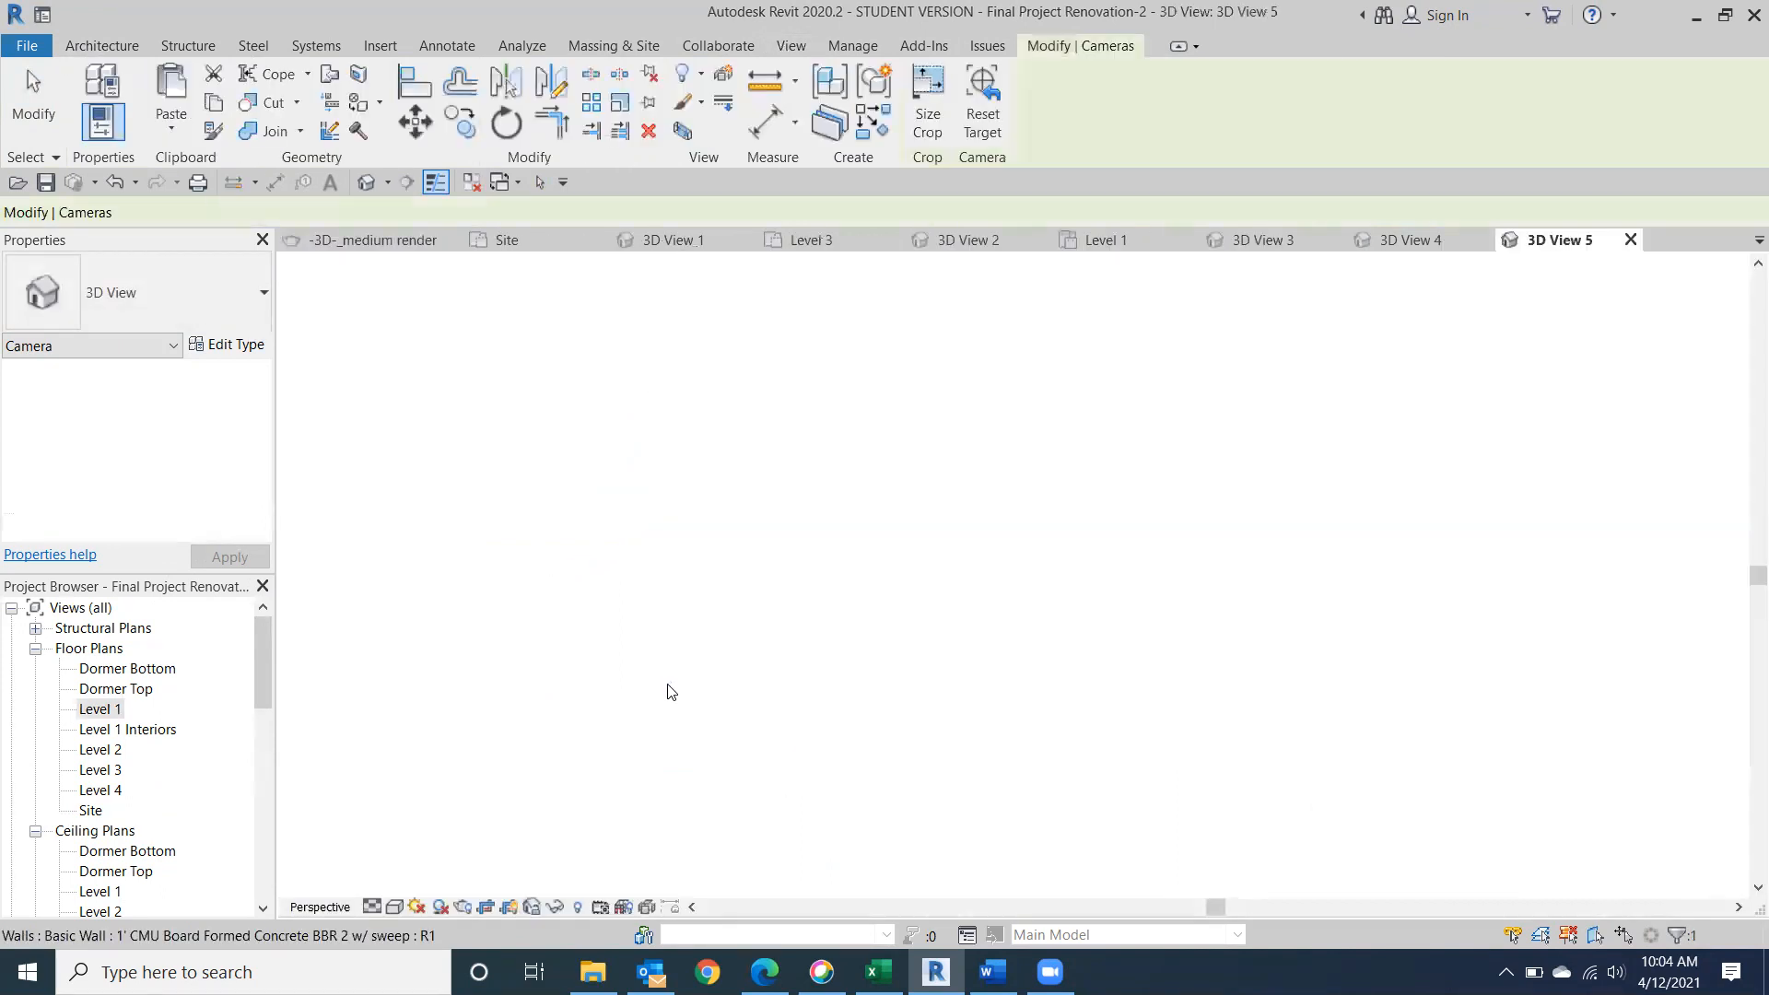
Enlarge the new camera view's crop region on all four sides to include the desks, floor lamps, floor and ceiling grid.
{"action": "scroll", "coordinate": [1029, 539], "scroll_direction": "down", "scroll_amount": 3}
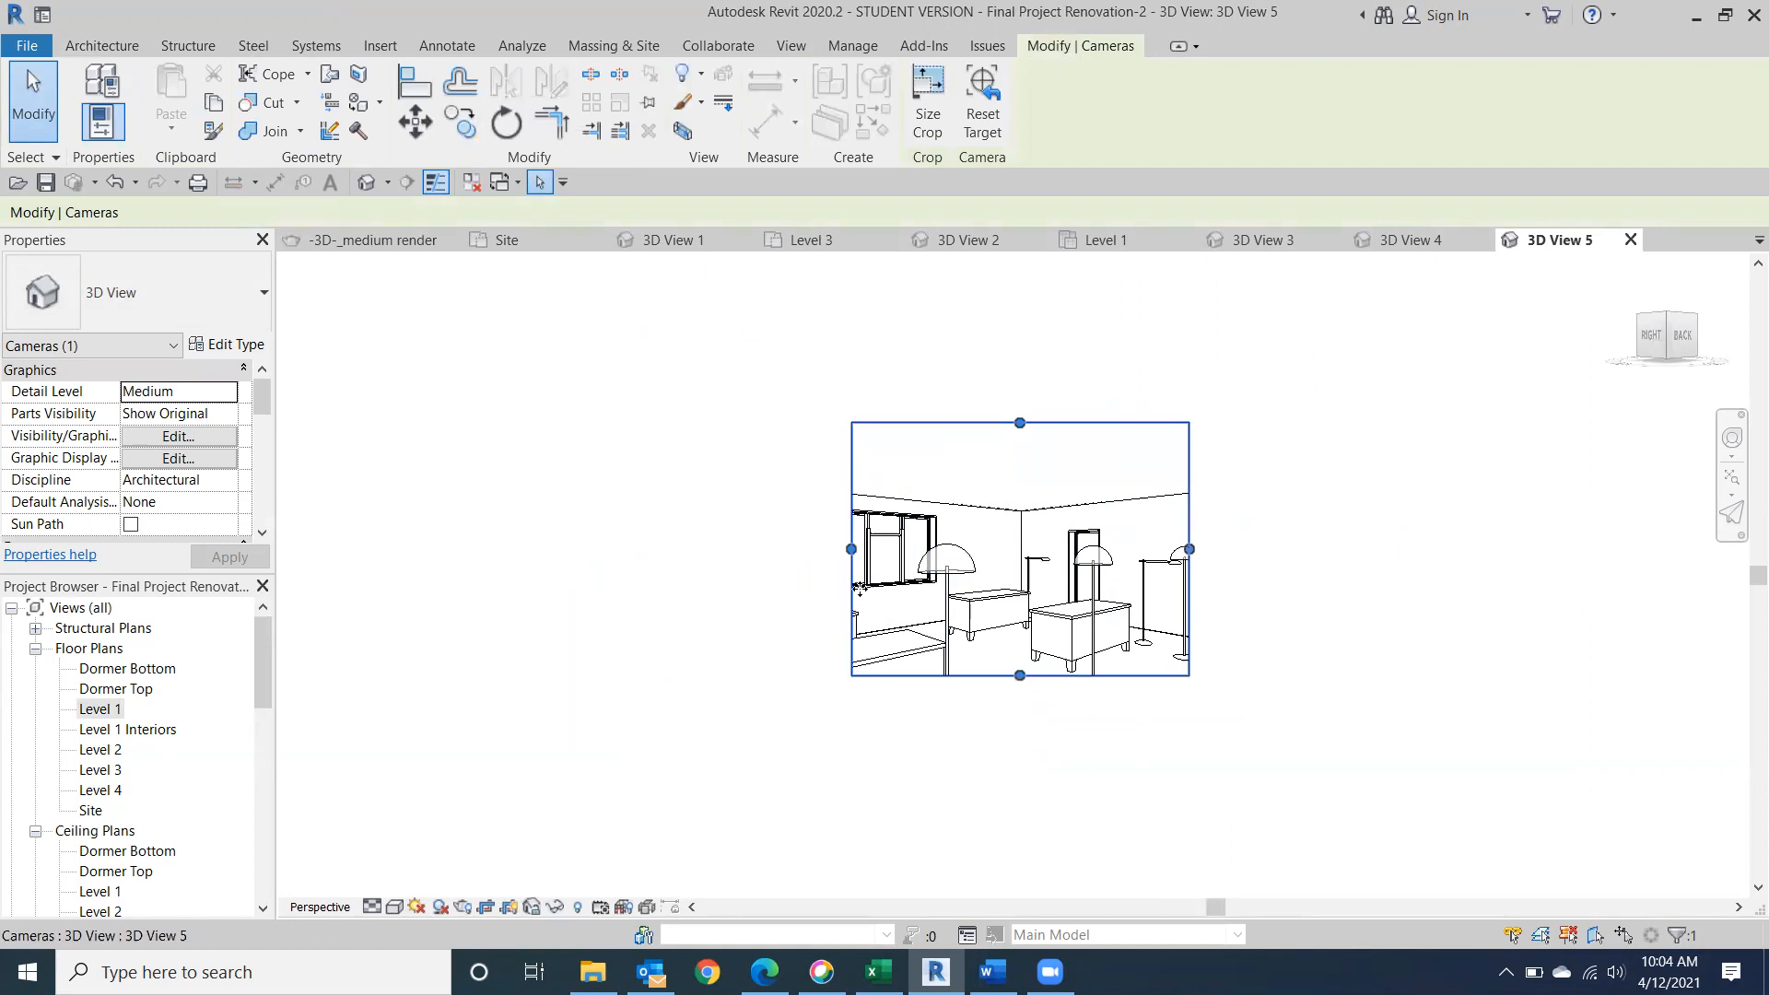
{"action": "left_click_drag", "start_coordinate": [851, 548], "coordinate": [710, 569]}
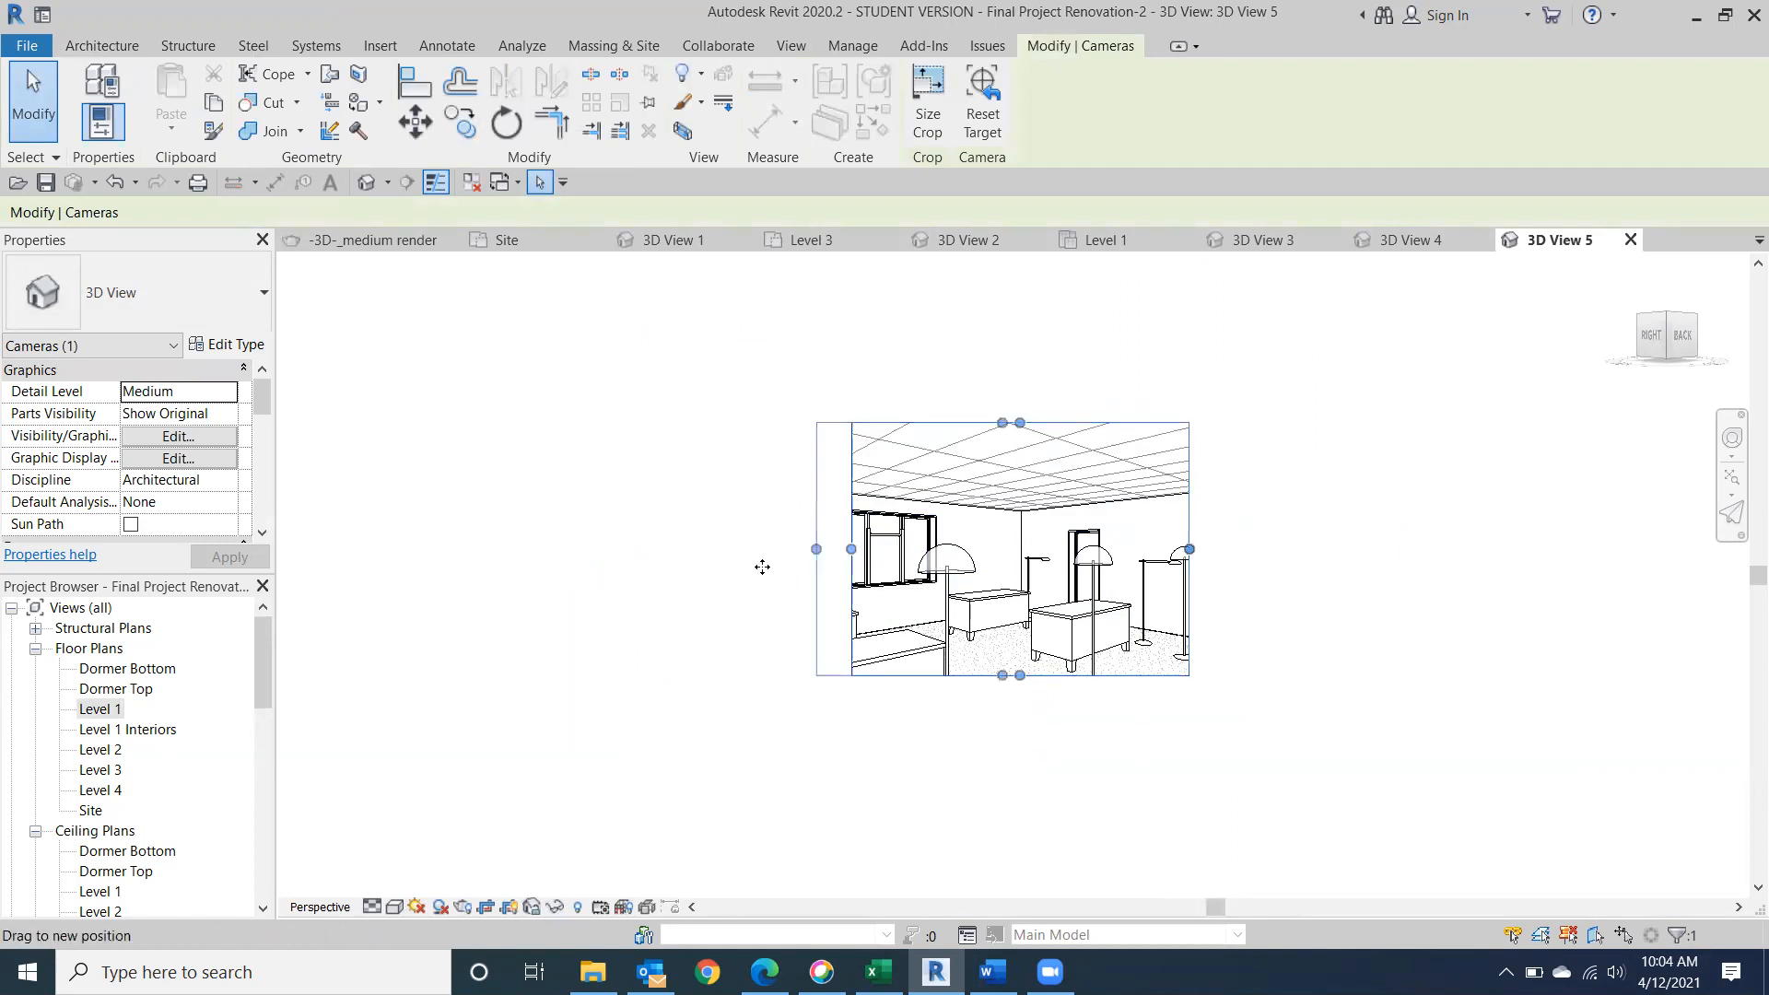
{"action": "left_click_drag", "start_coordinate": [1189, 549], "coordinate": [1300, 551]}
{"action": "left_click_drag", "start_coordinate": [1005, 675], "coordinate": [1005, 776]}
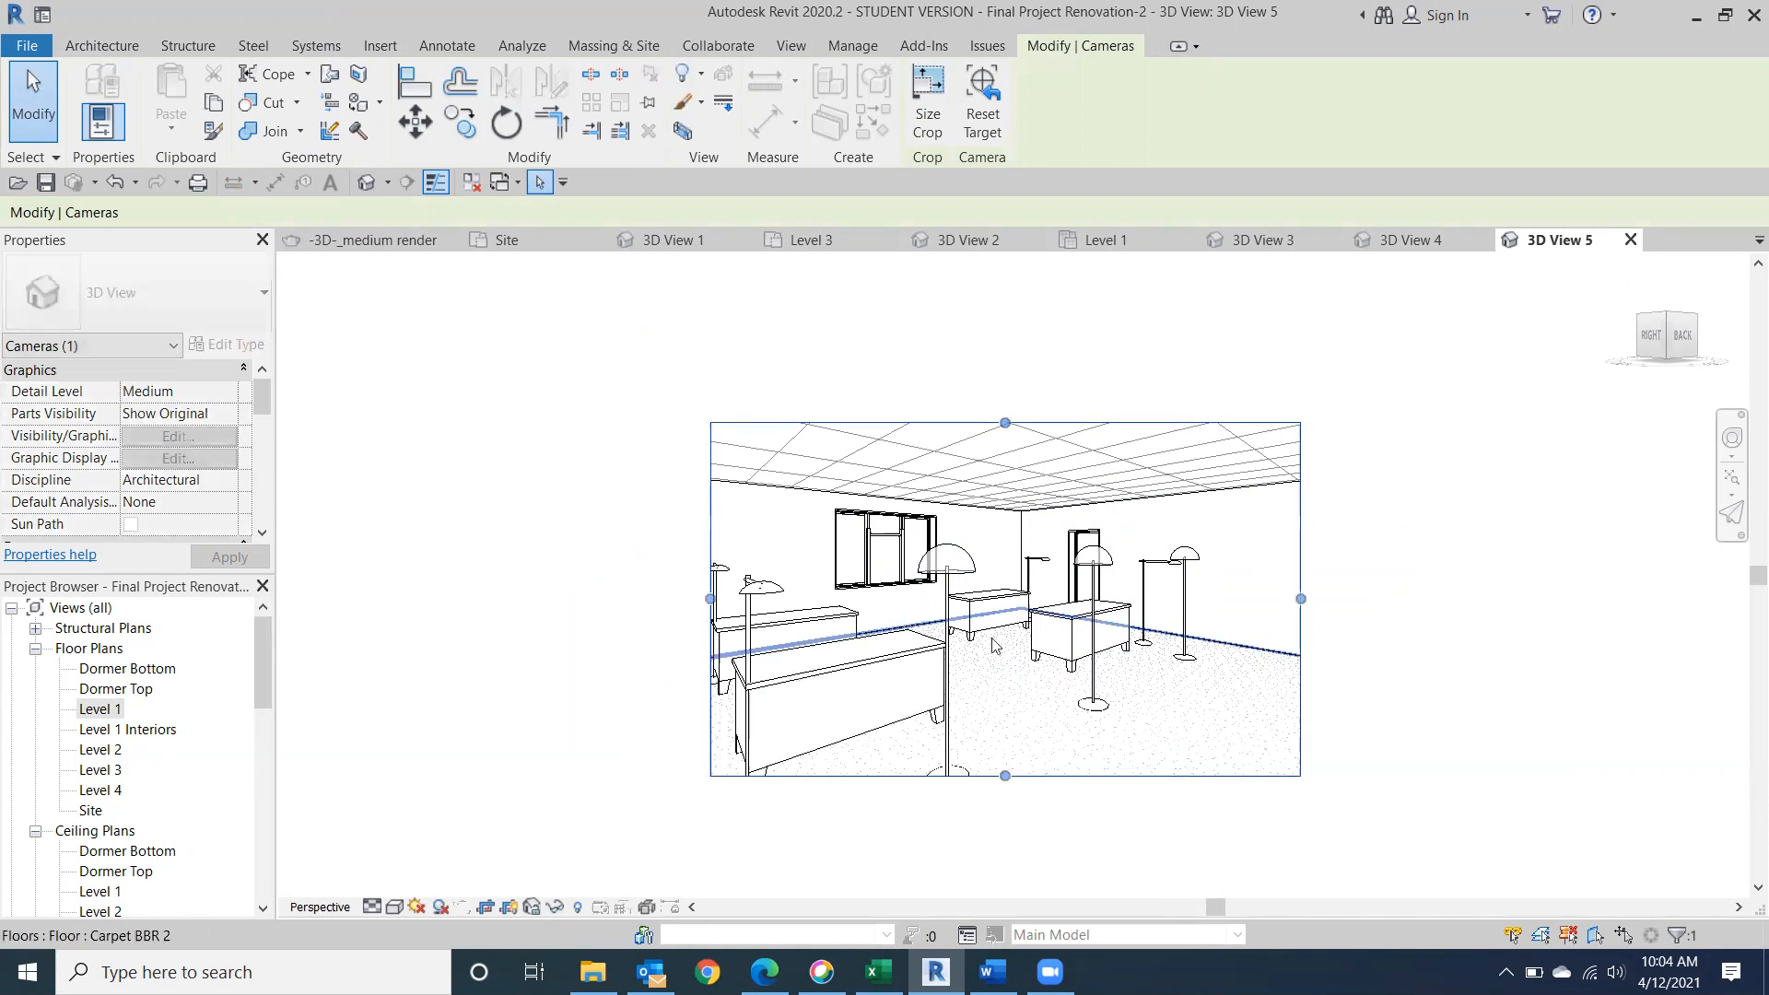
{"action": "left_click_drag", "start_coordinate": [1003, 421], "coordinate": [1005, 350]}
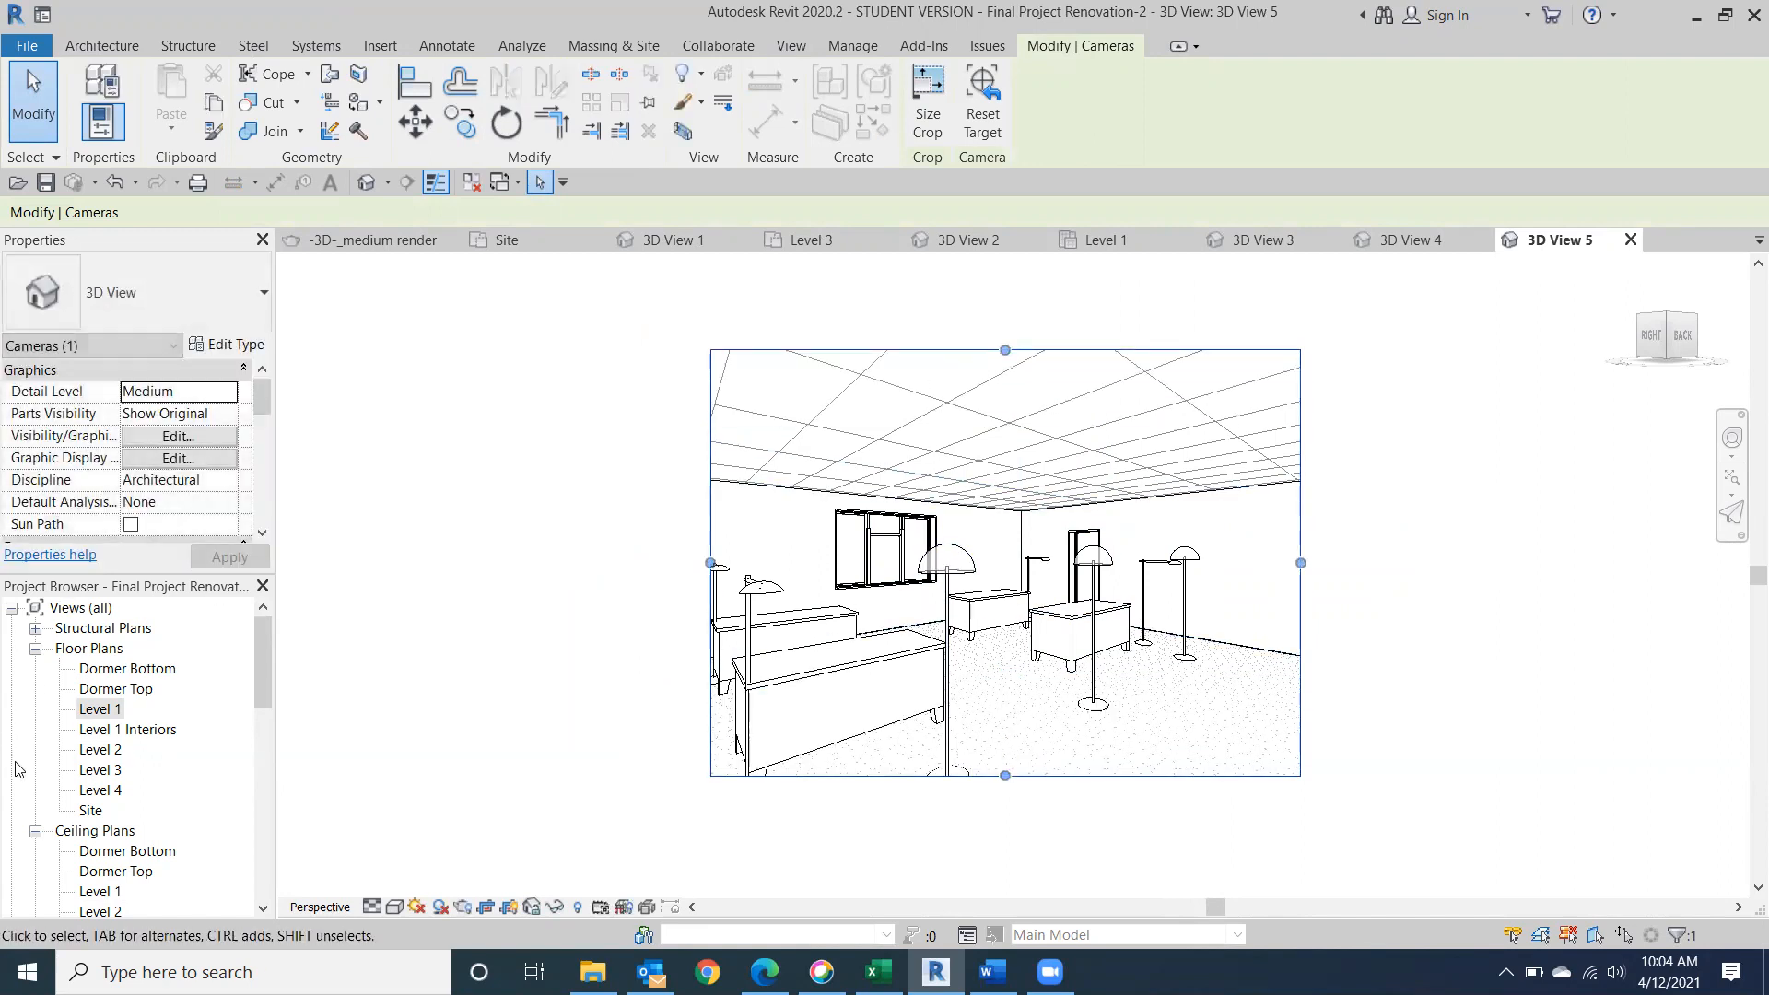
Return to the Level 1 ceiling plan and load the Downlight - Recessed Can family for component placement.
{"action": "scroll", "coordinate": [134, 821], "scroll_direction": "down", "scroll_amount": 1}
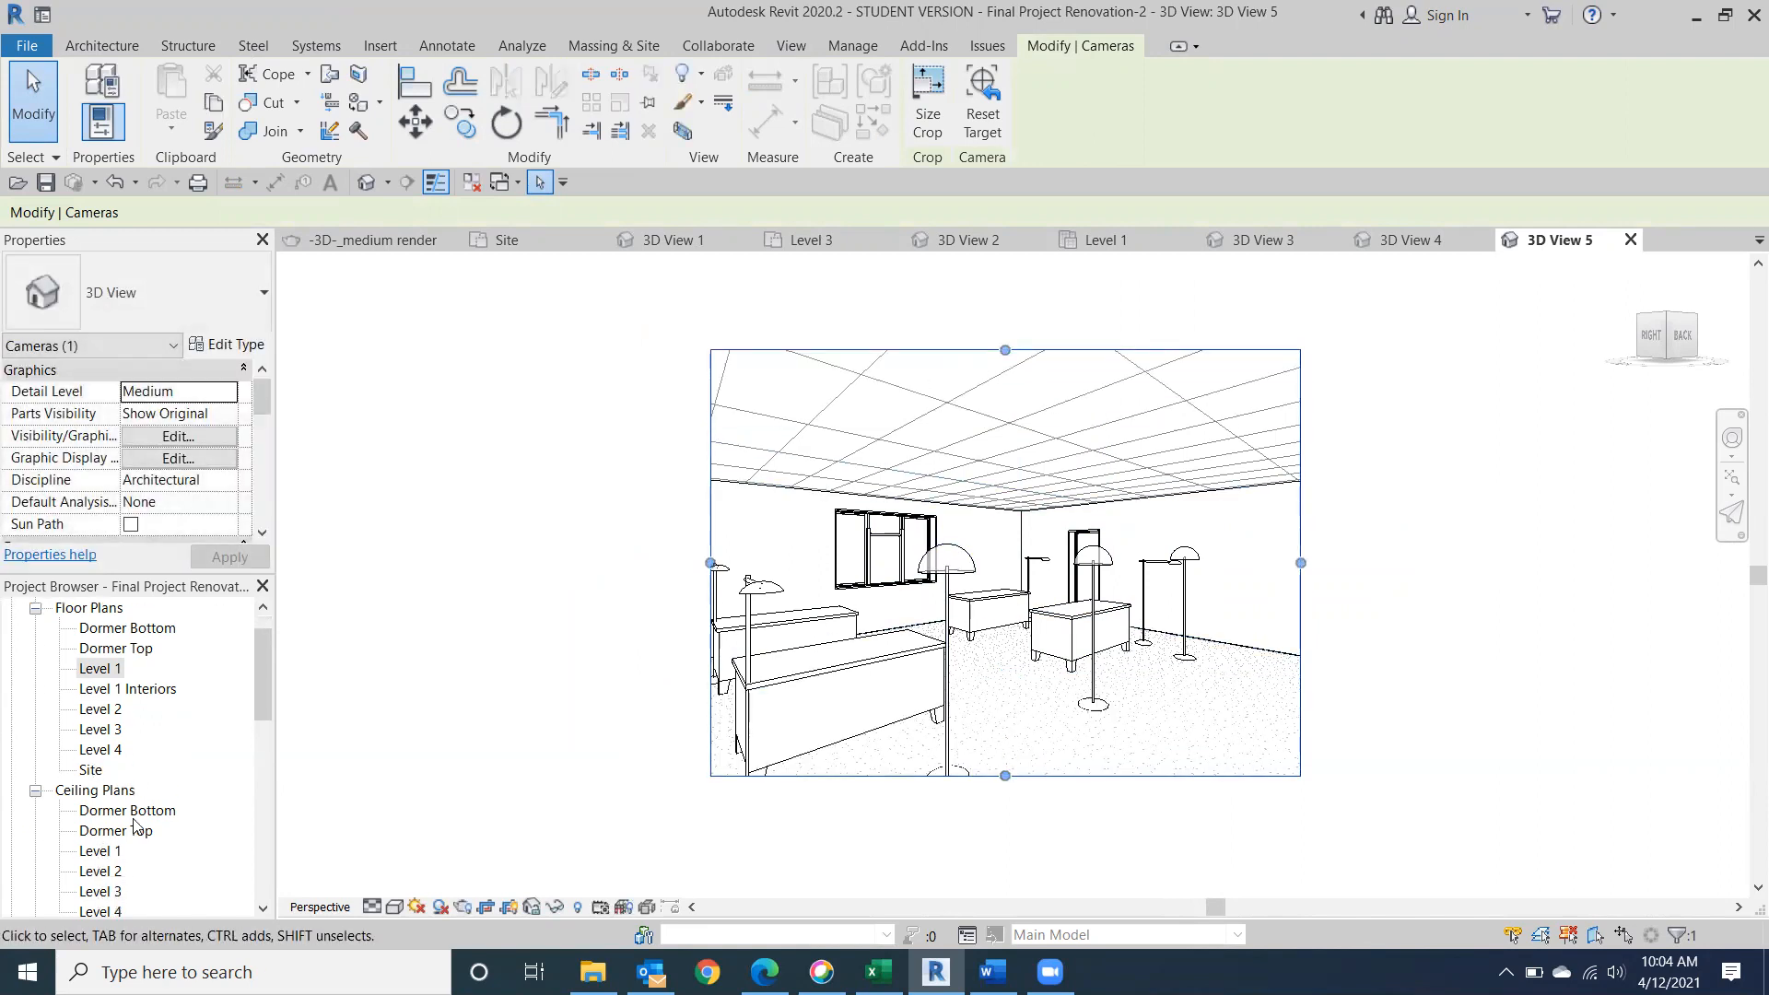
{"action": "double_click", "coordinate": [99, 852]}
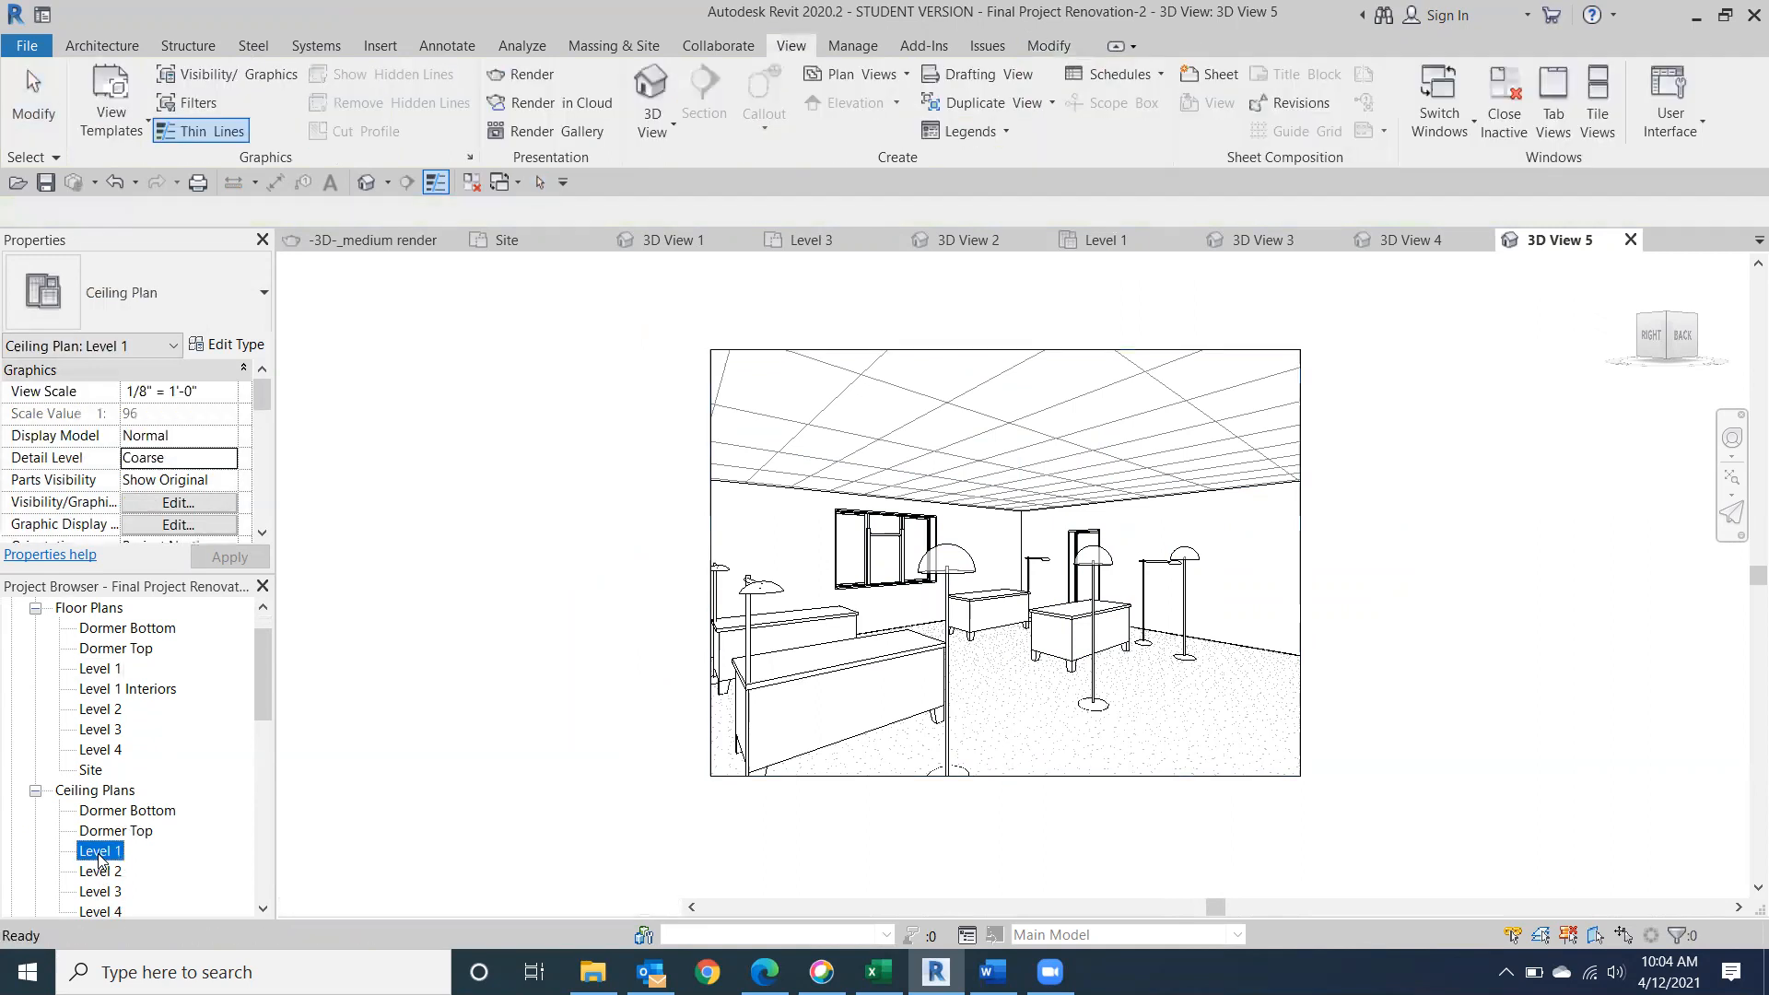
{"action": "left_click", "coordinate": [385, 419]}
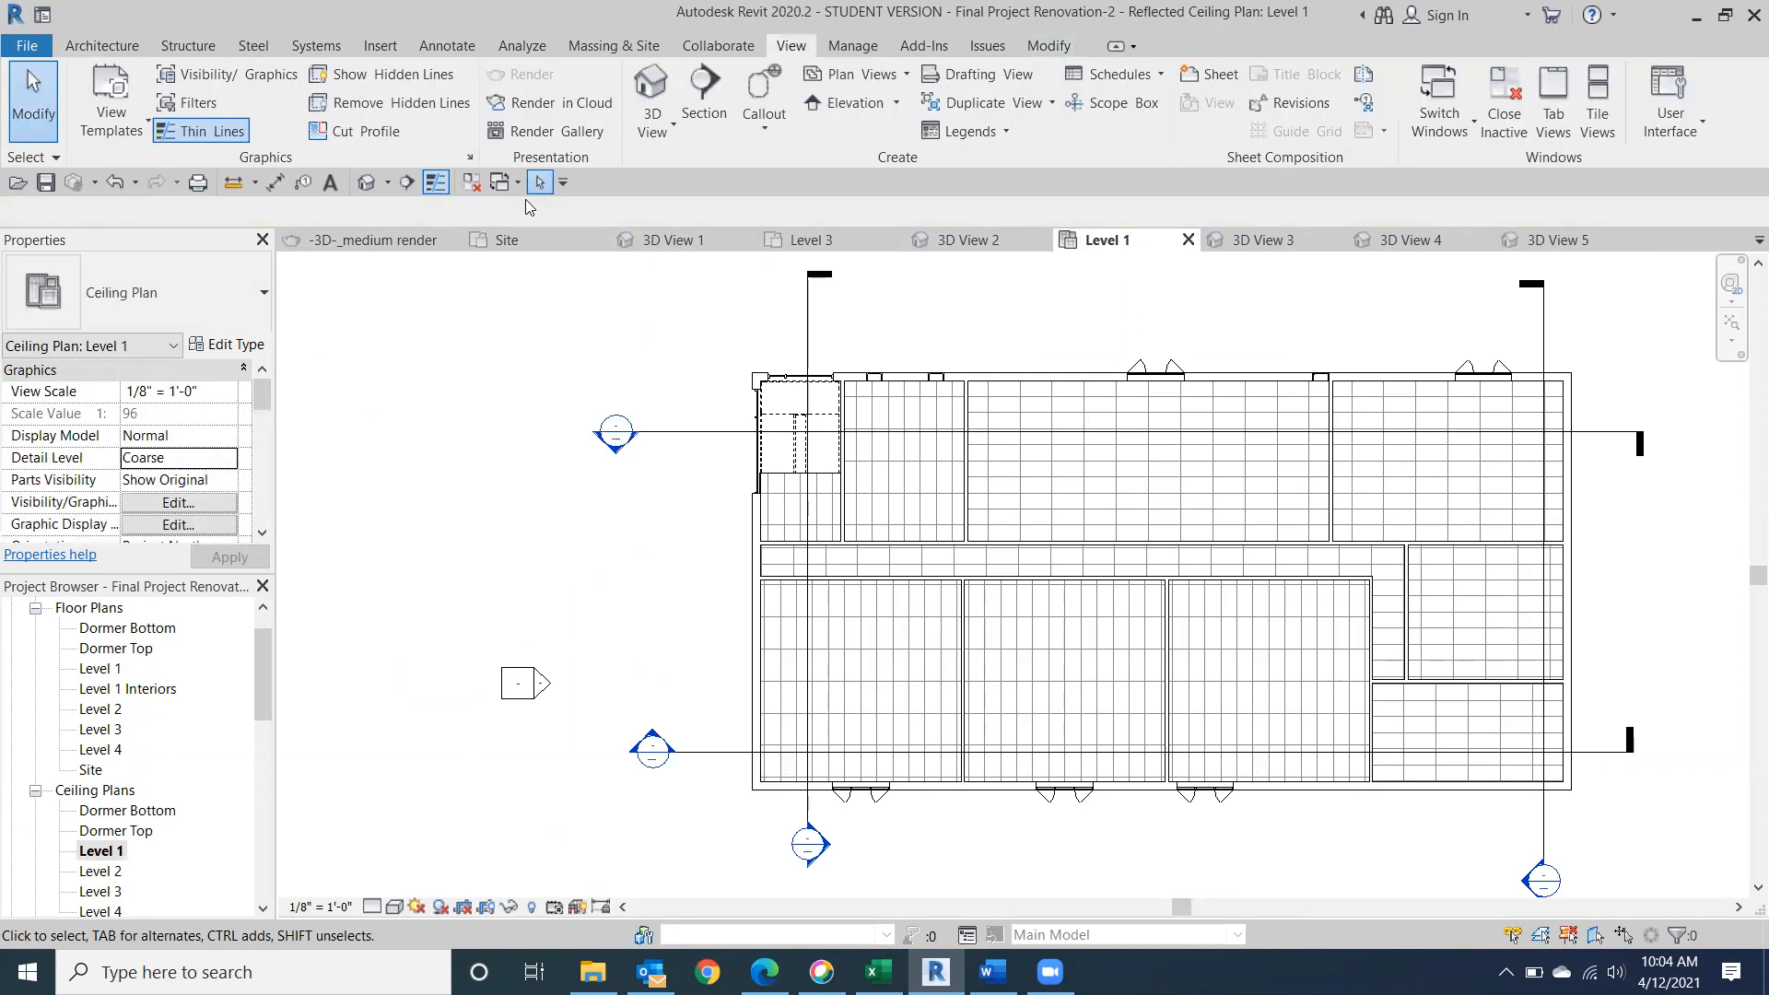
{"action": "left_click", "coordinate": [102, 45]}
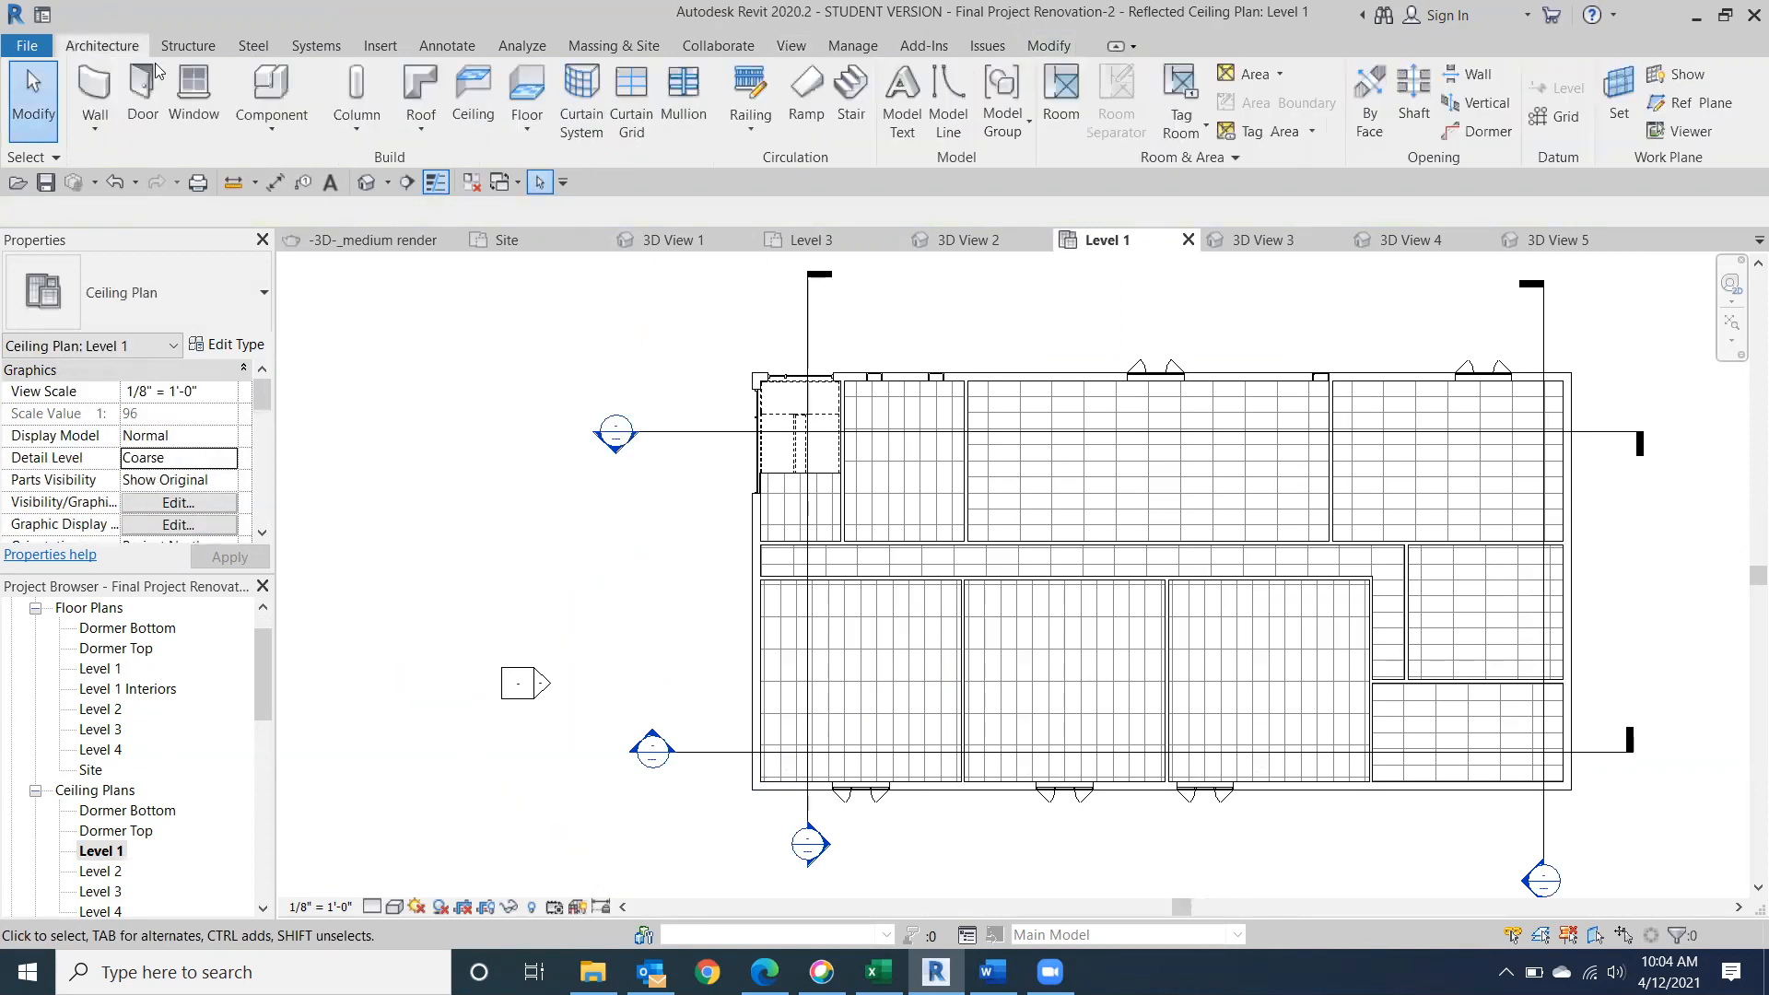
{"action": "left_click", "coordinate": [270, 84]}
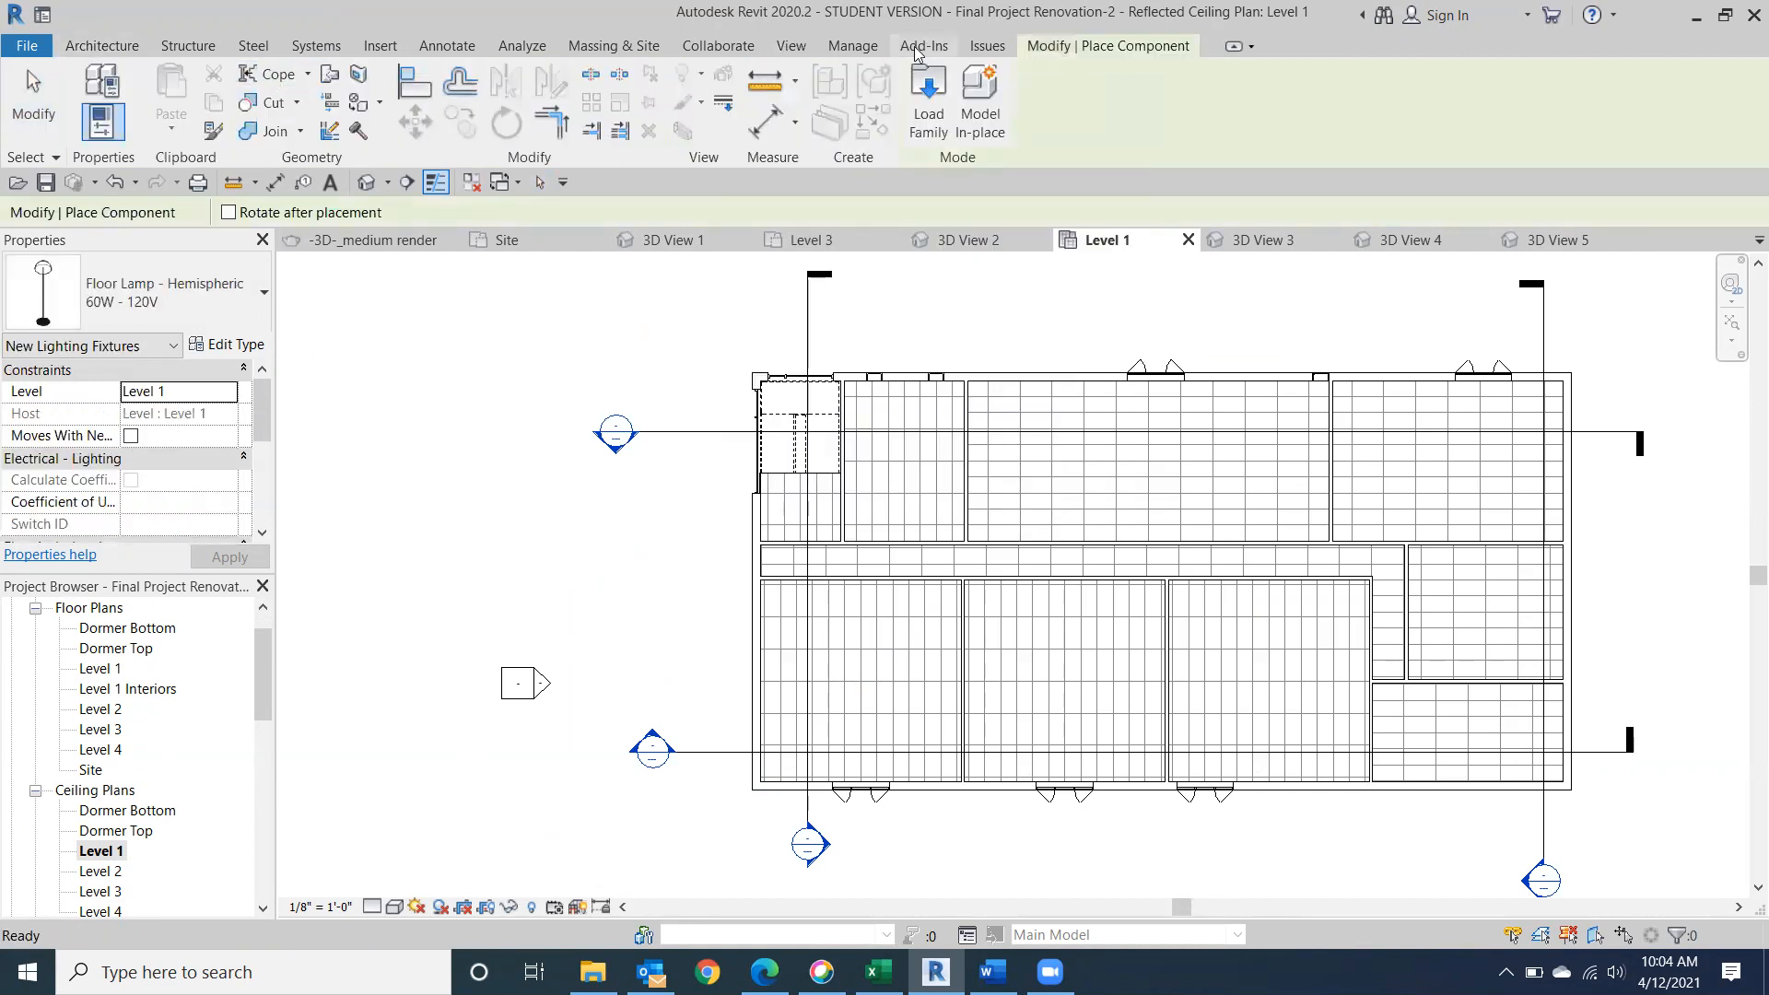
{"action": "left_click", "coordinate": [928, 97]}
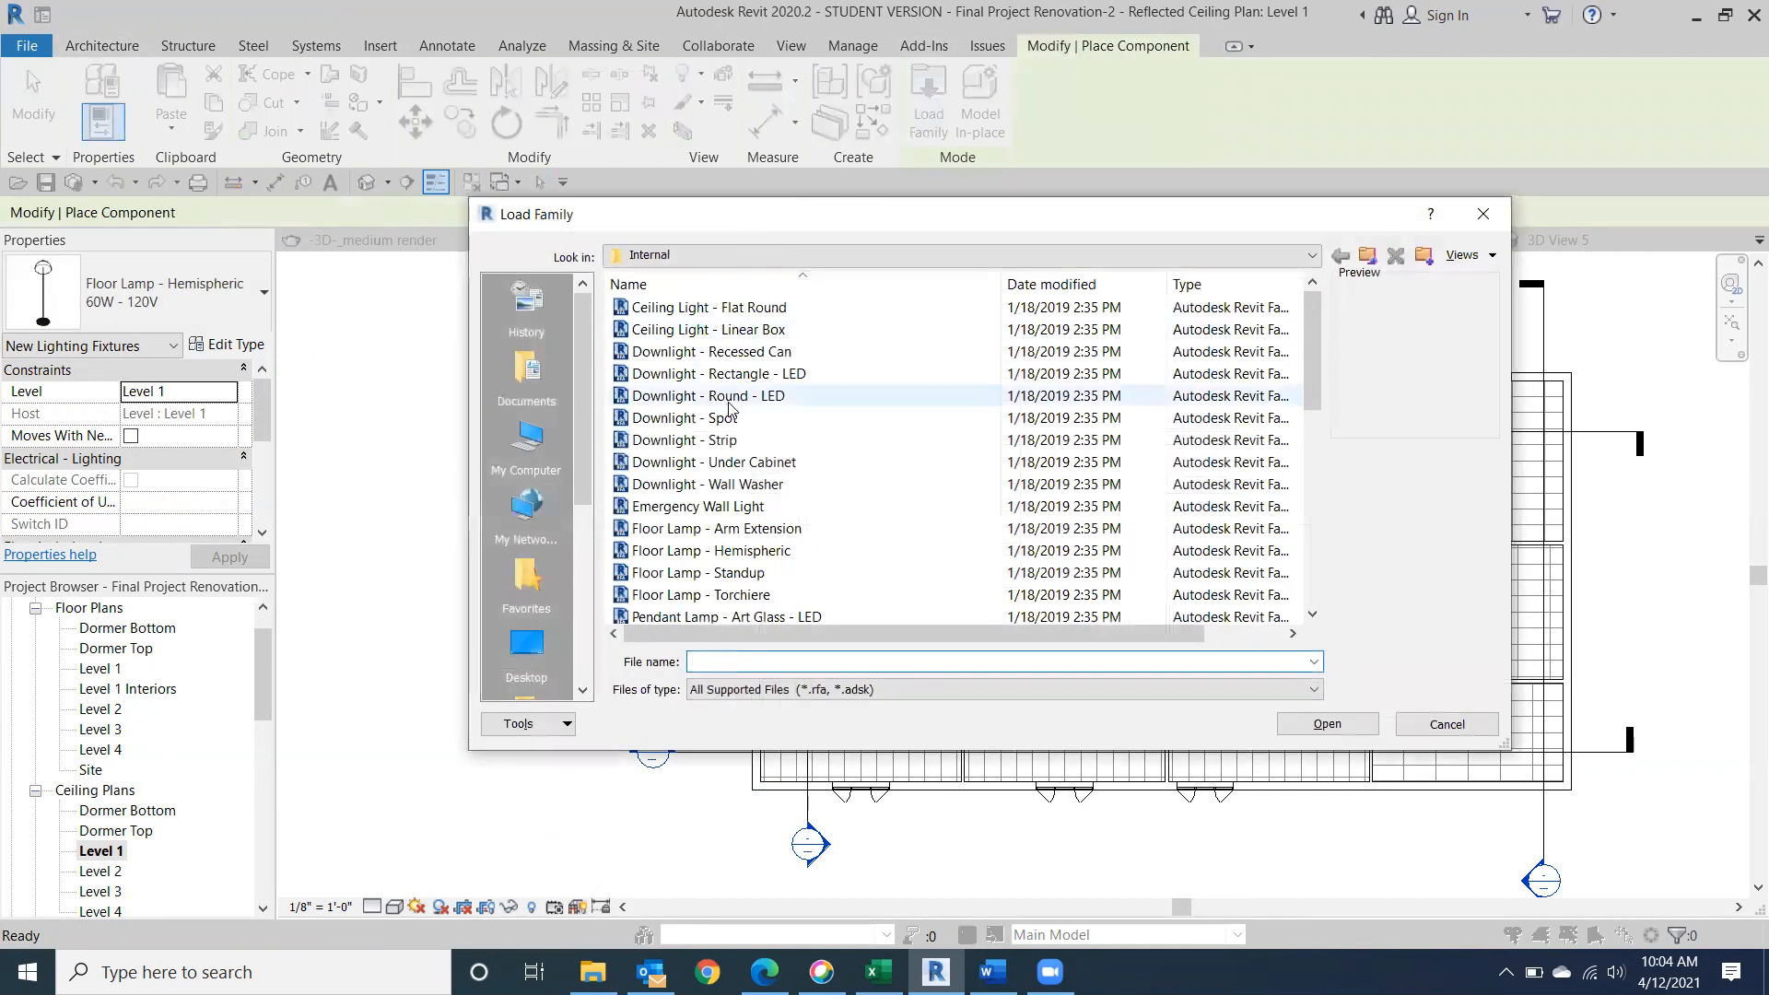
{"action": "left_click", "coordinate": [745, 352]}
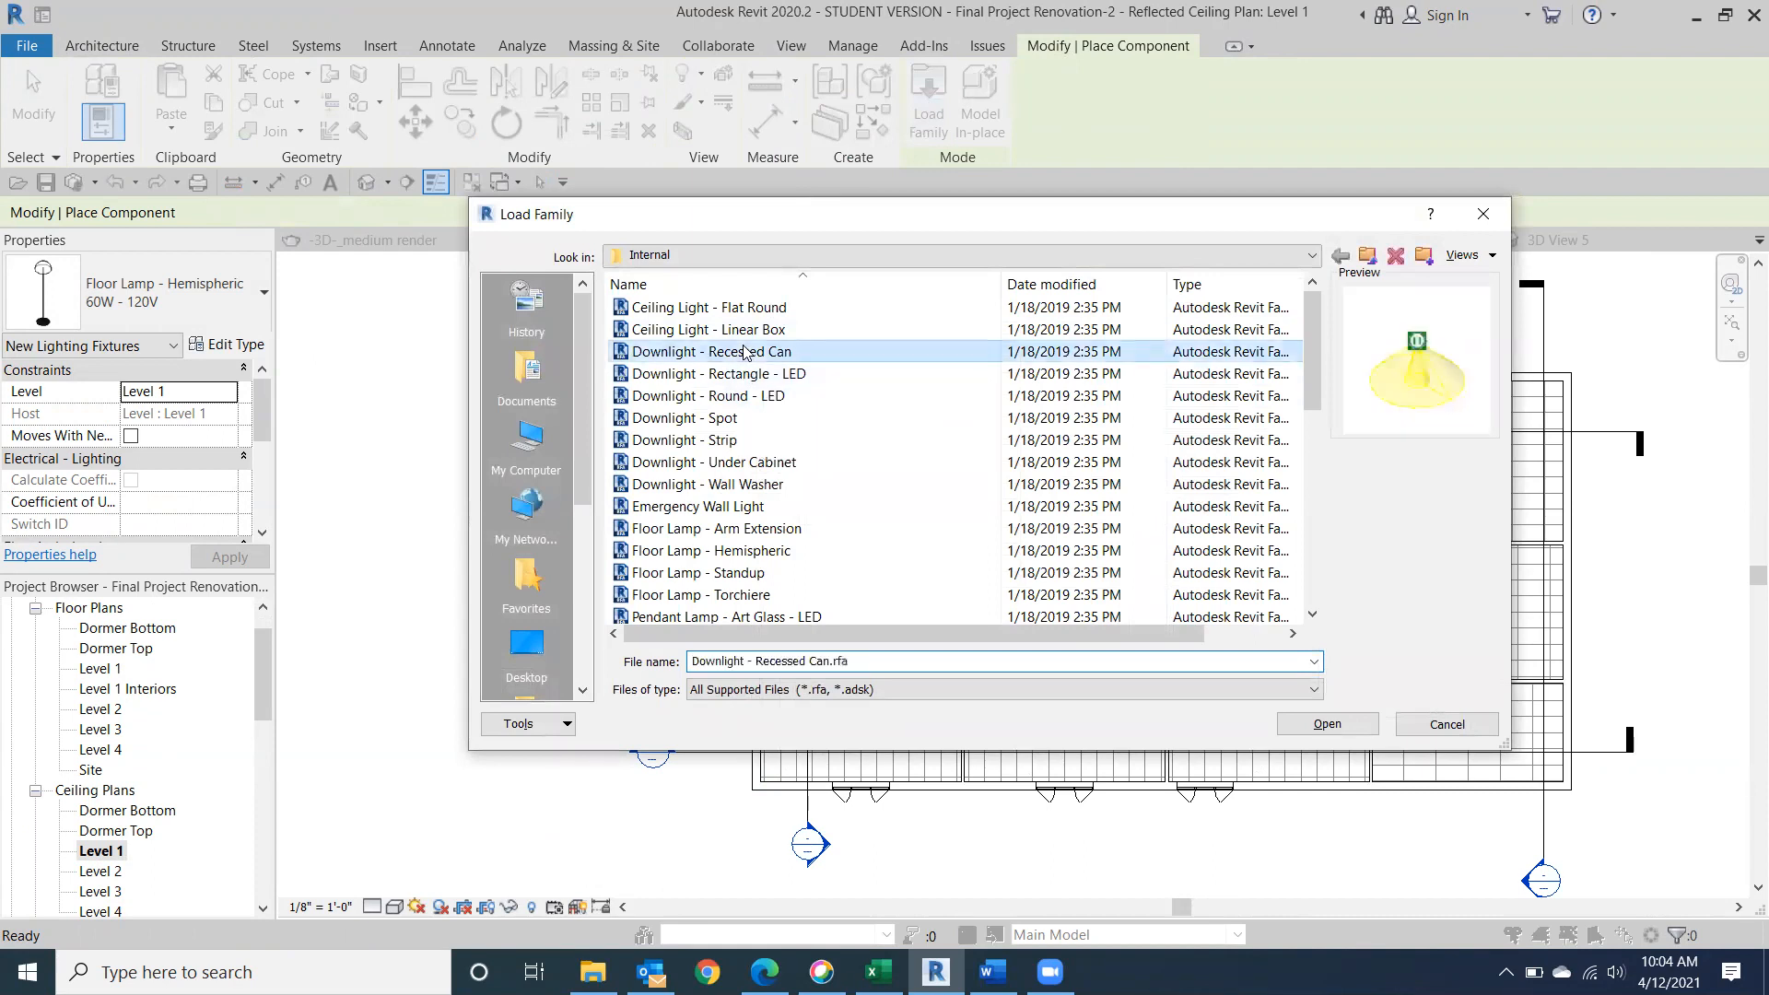
{"action": "double_click", "coordinate": [746, 352]}
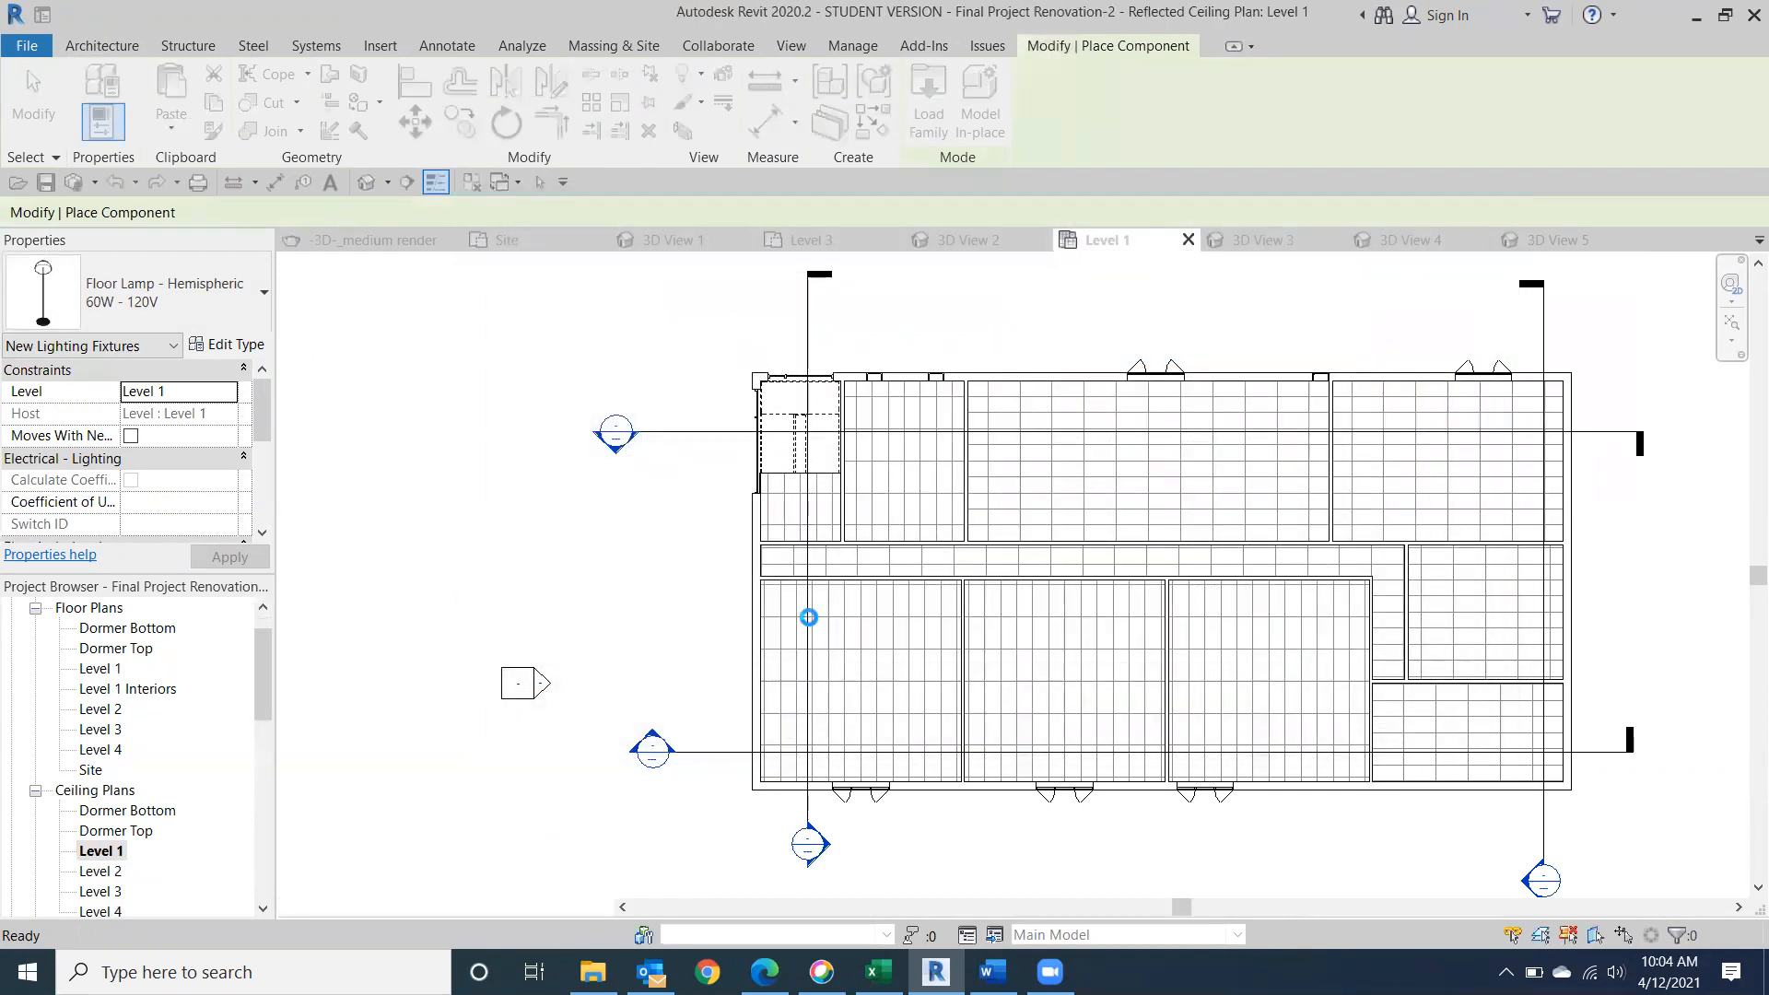
Place four 6" Incandescent - 120V recessed can downlights in a rectangle on the lower-left room's ceiling, in rows about 4'-6" and 12'-6" below its upper wall.
{"action": "scroll", "coordinate": [807, 602], "scroll_direction": "up", "scroll_amount": 3}
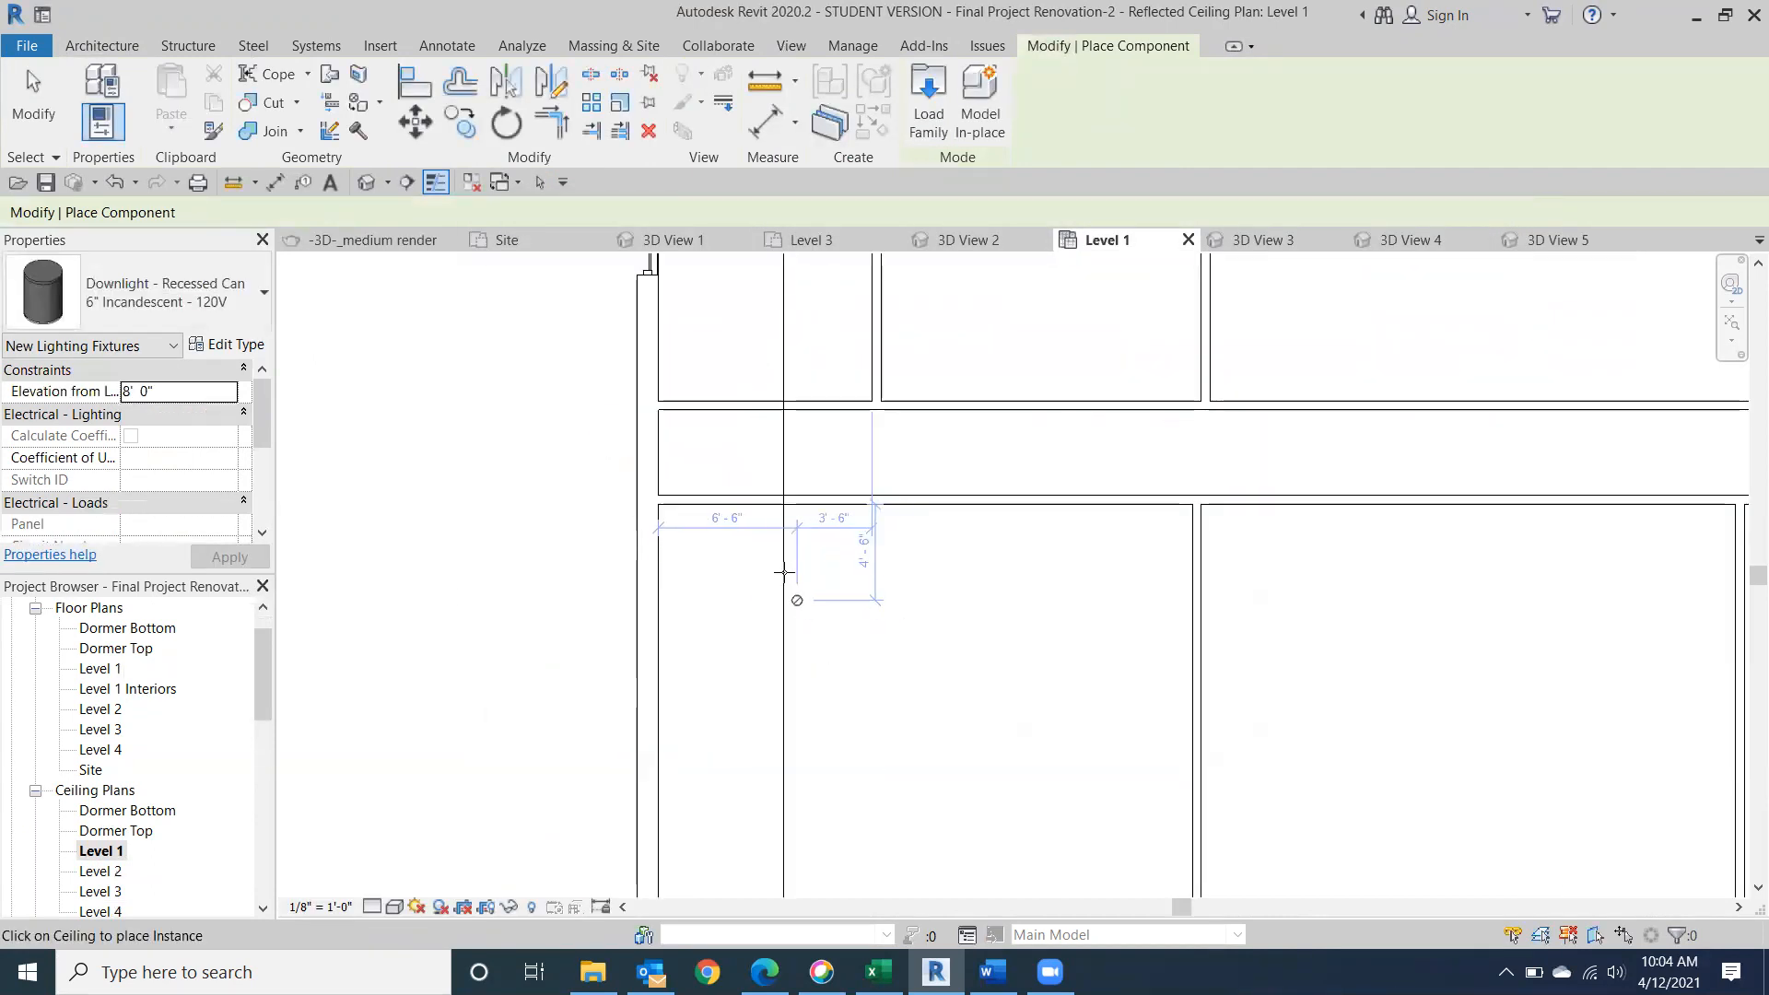
{"action": "left_click", "coordinate": [797, 600]}
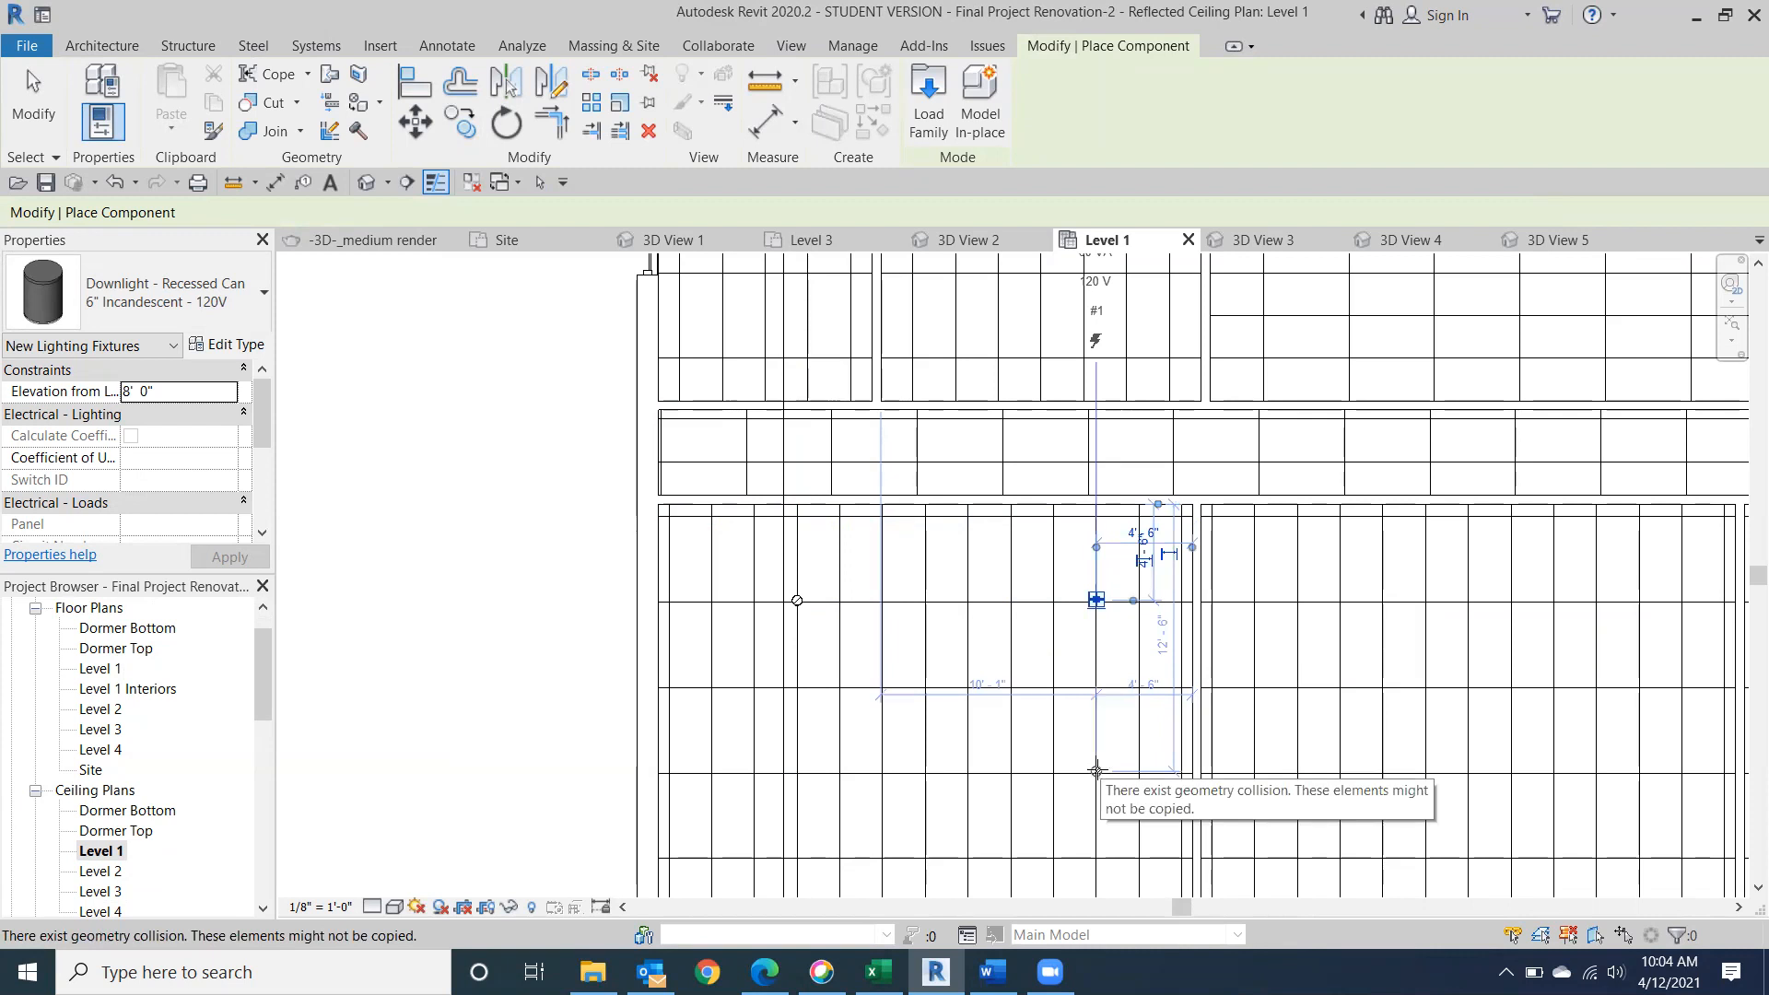
{"action": "left_click", "coordinate": [1096, 770]}
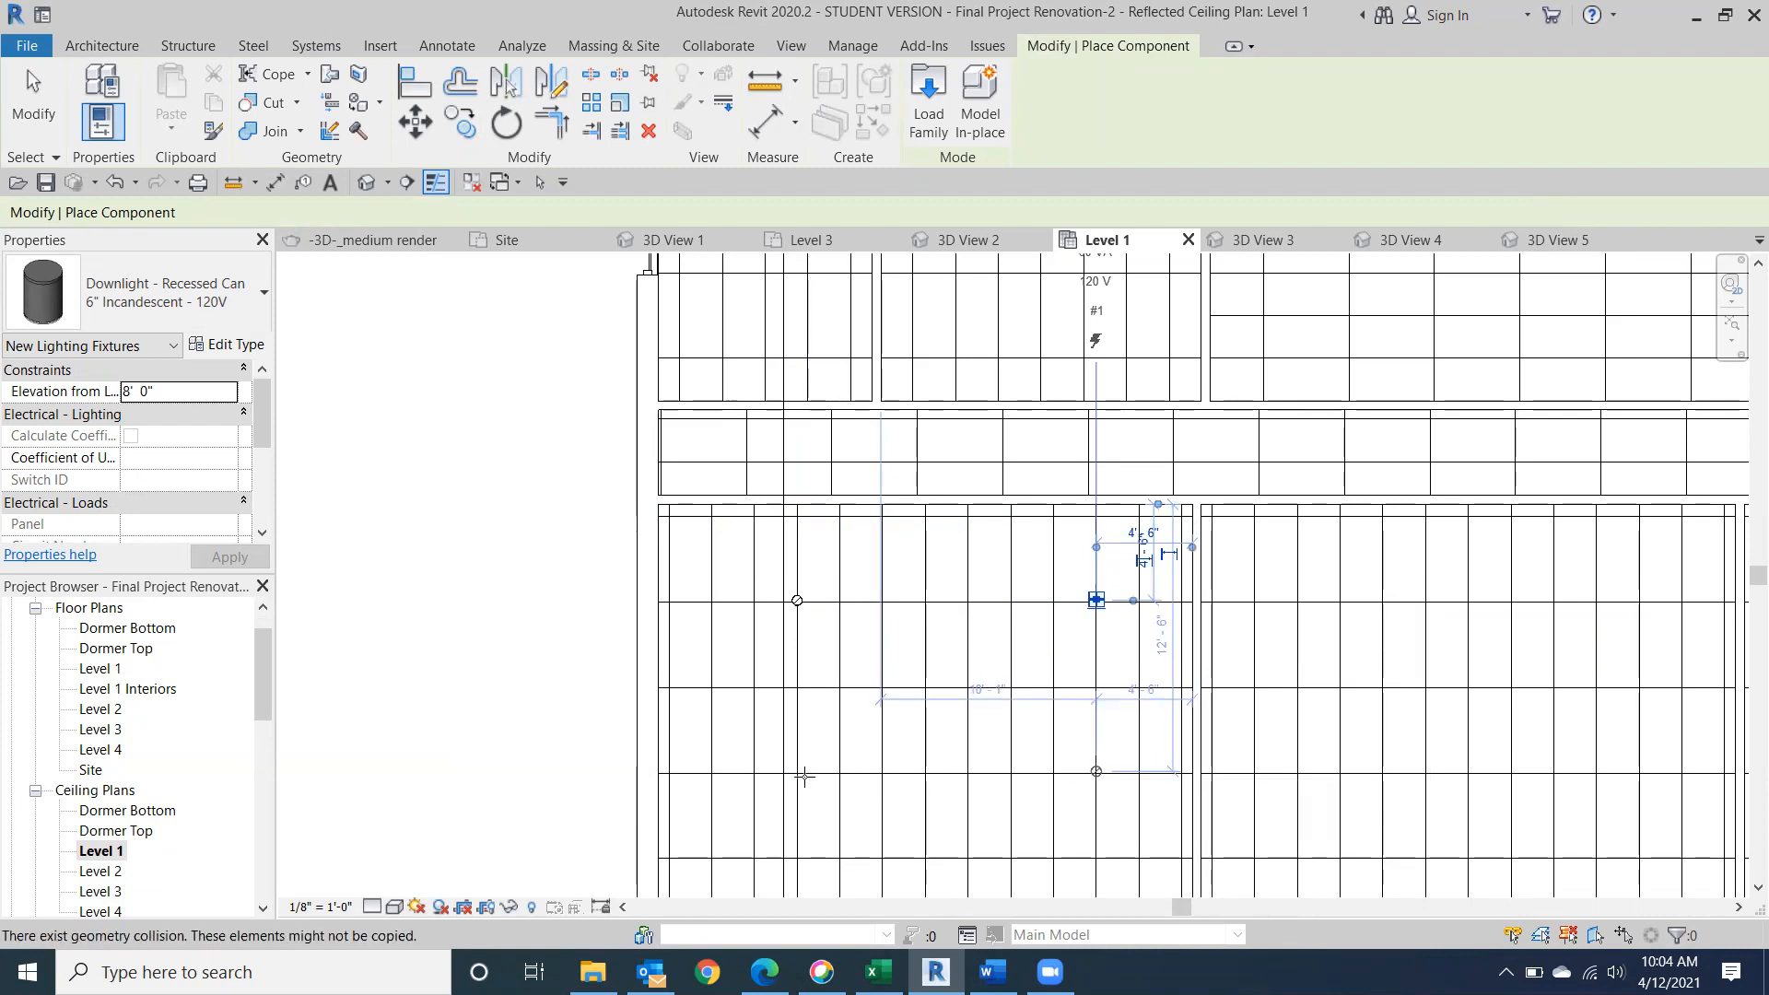
{"action": "left_click", "coordinate": [794, 772]}
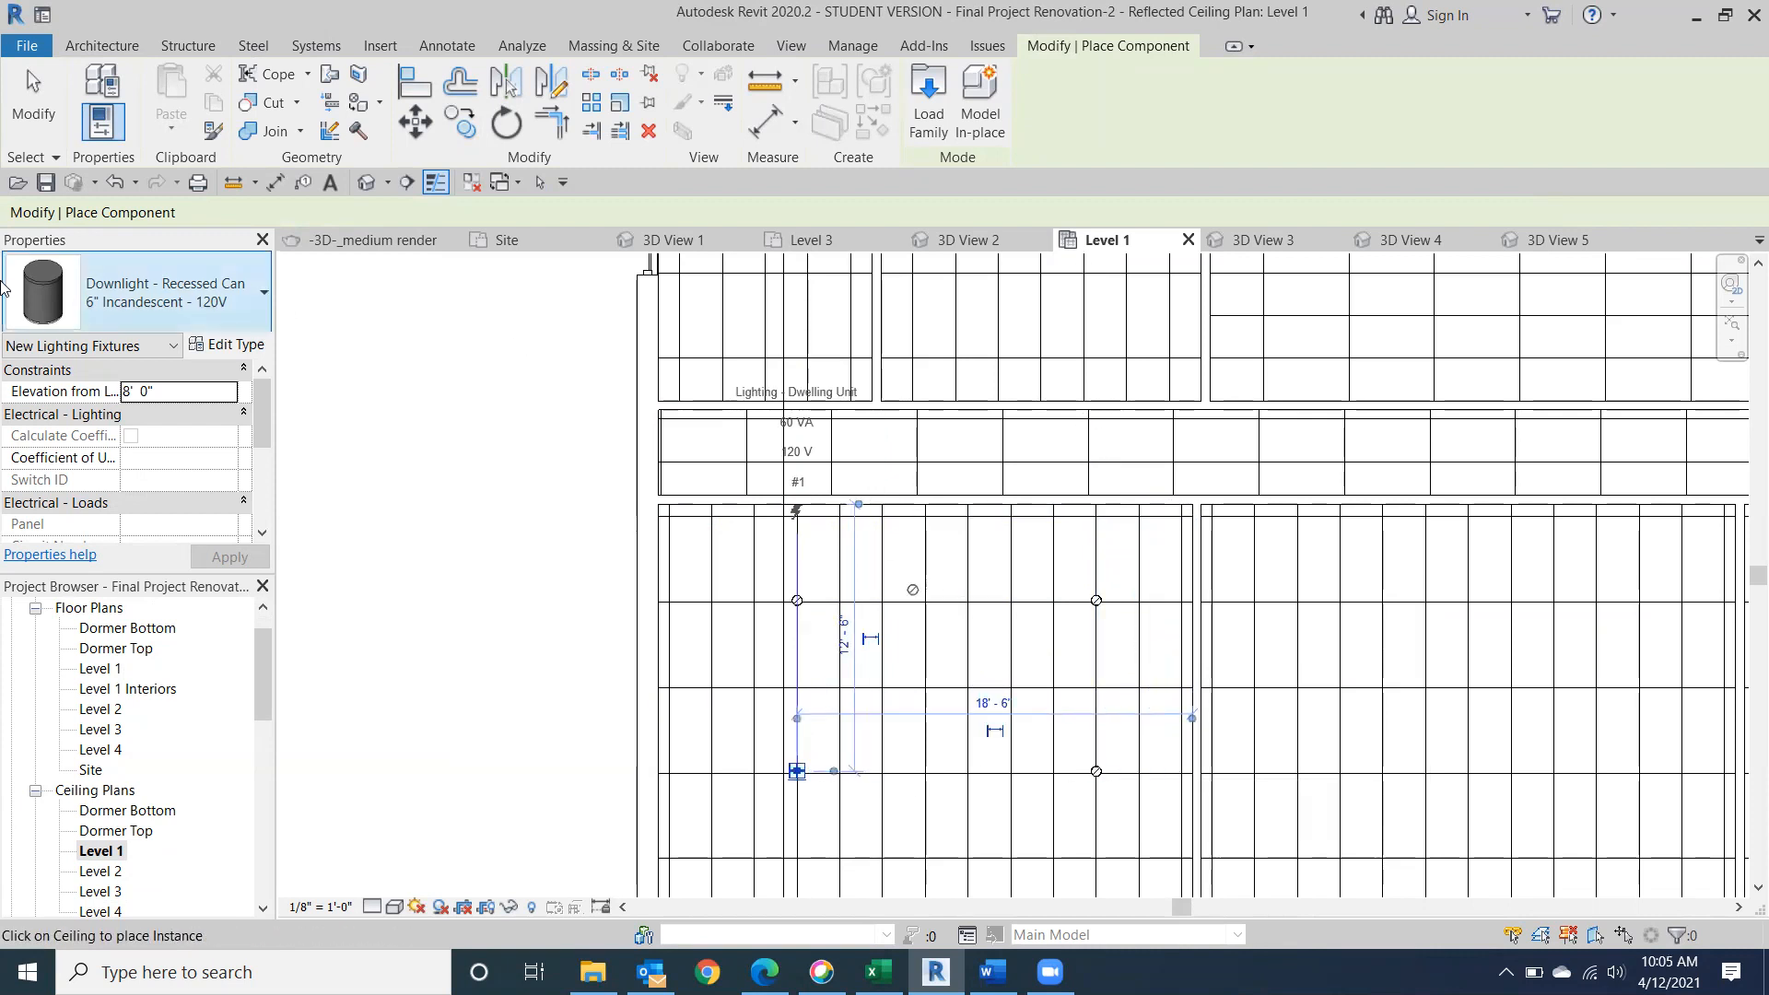
{"action": "left_click", "coordinate": [30, 118]}
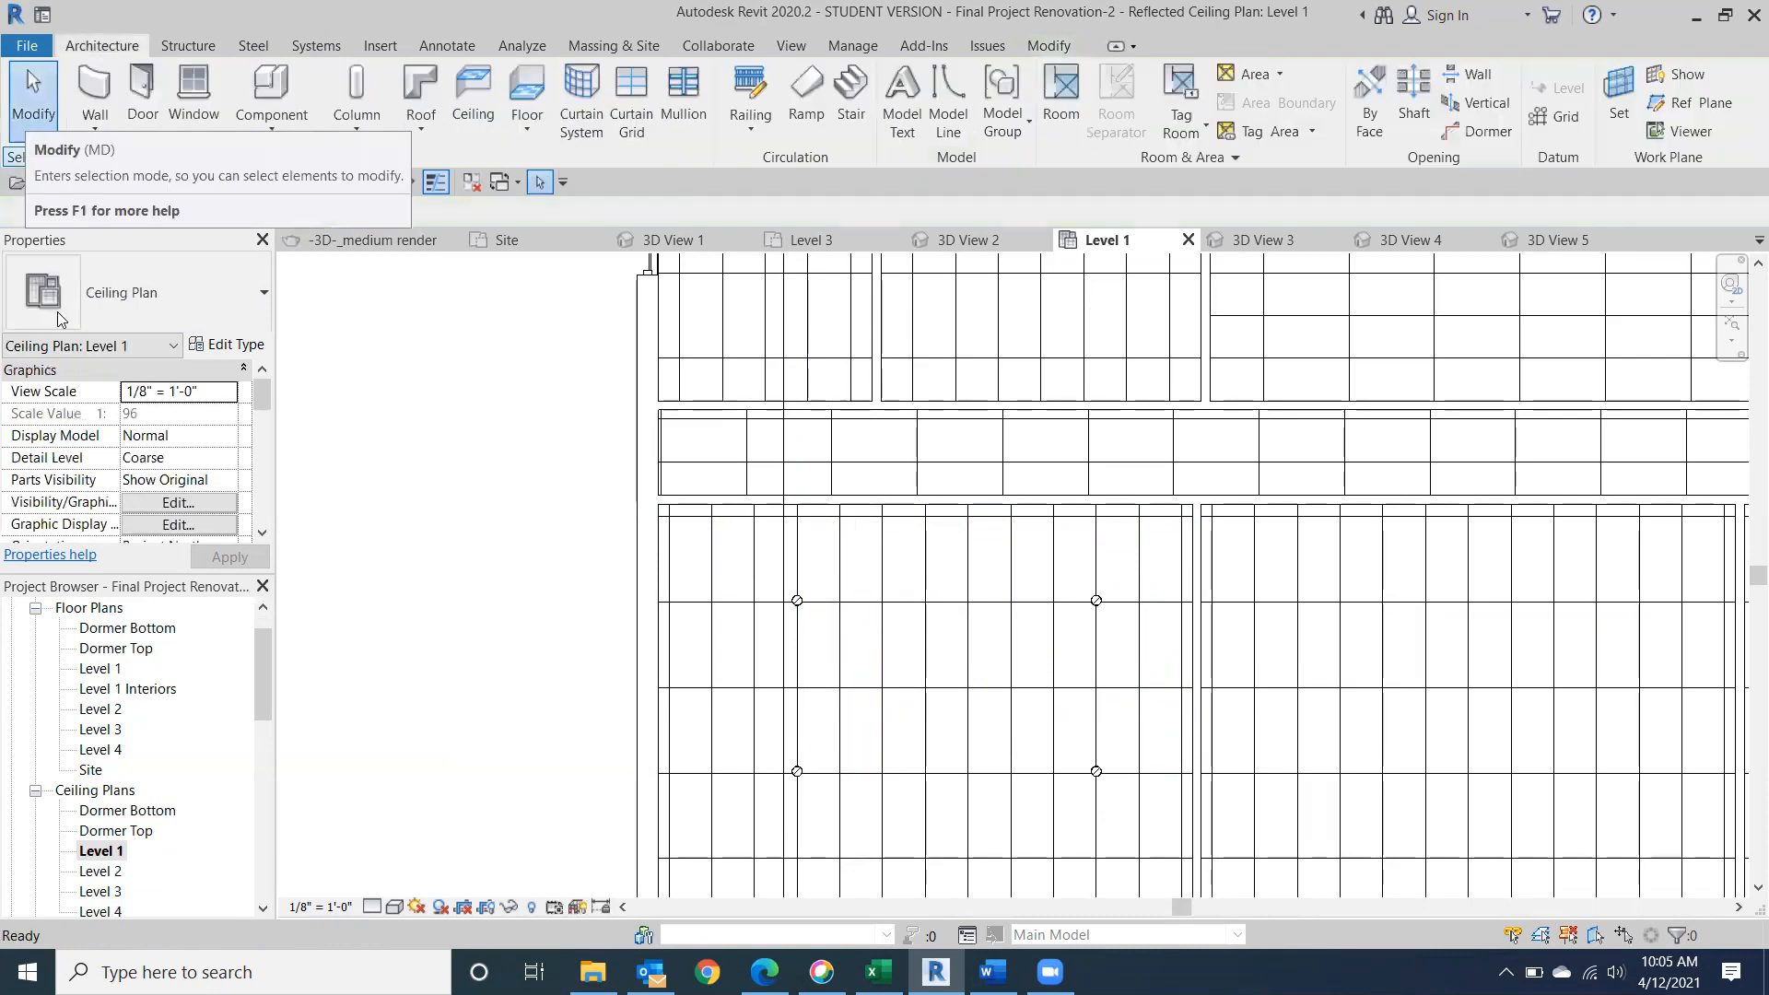
{"action": "double_click", "coordinate": [101, 669]}
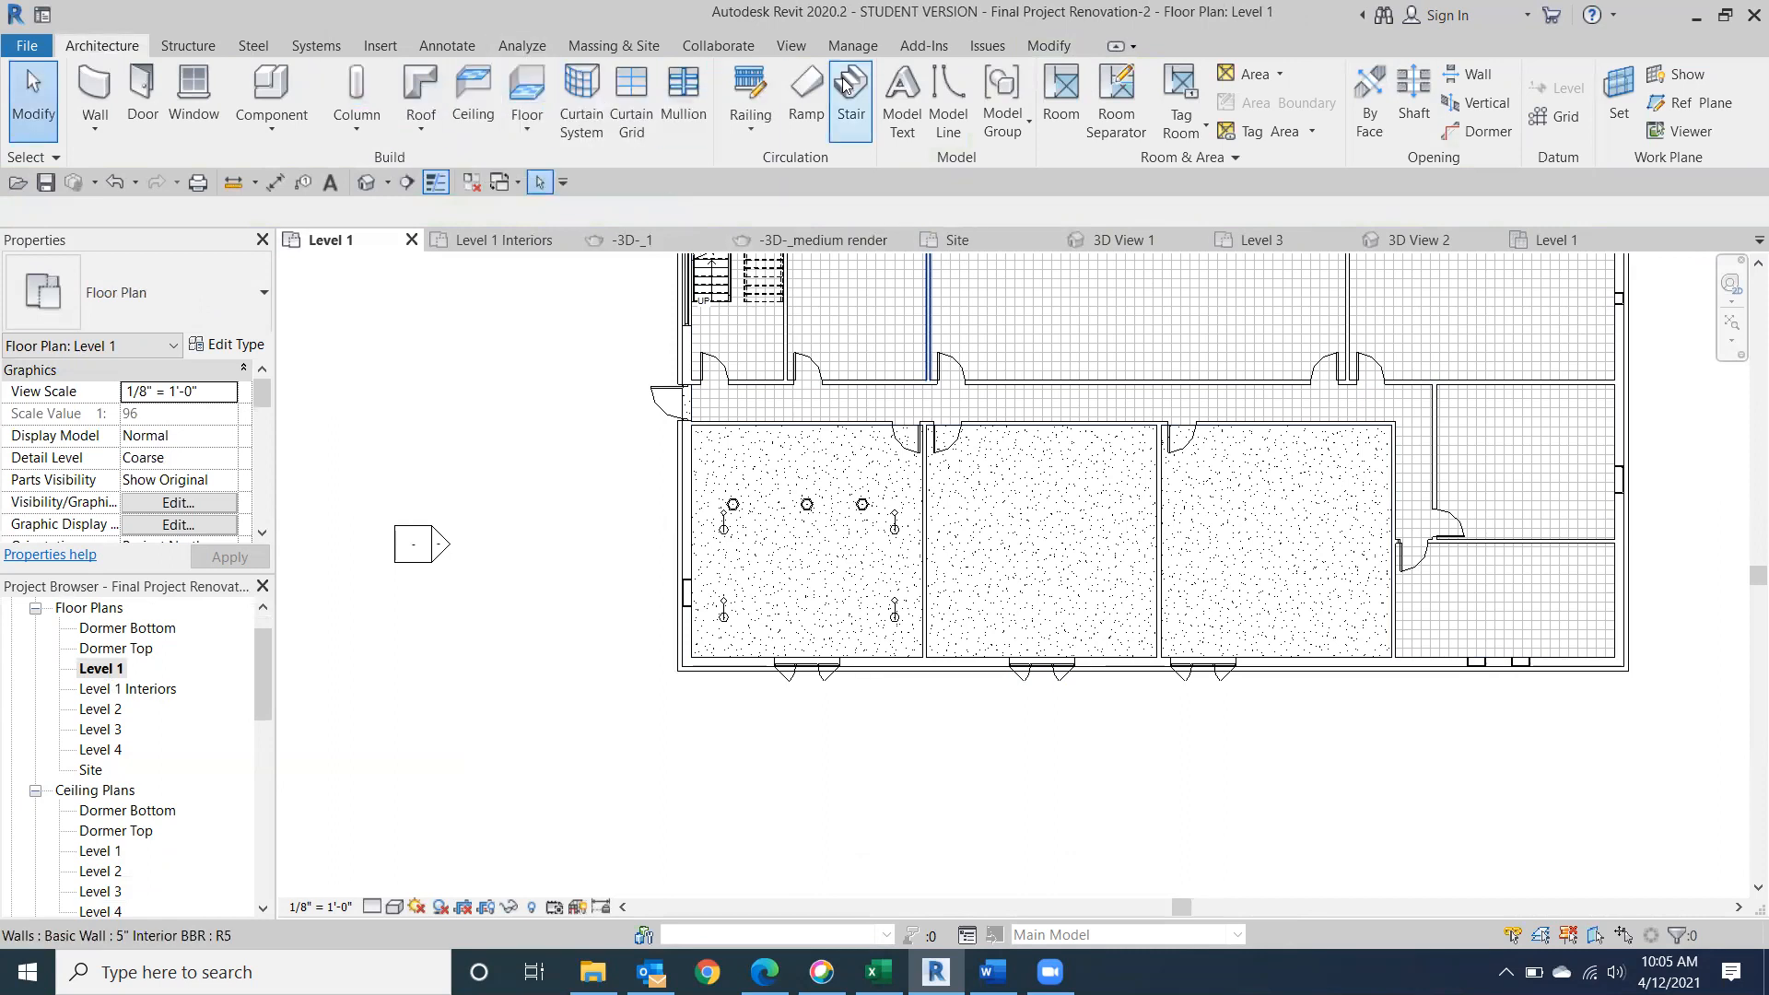
{"action": "left_click", "coordinate": [783, 45]}
{"action": "left_click", "coordinate": [673, 89]}
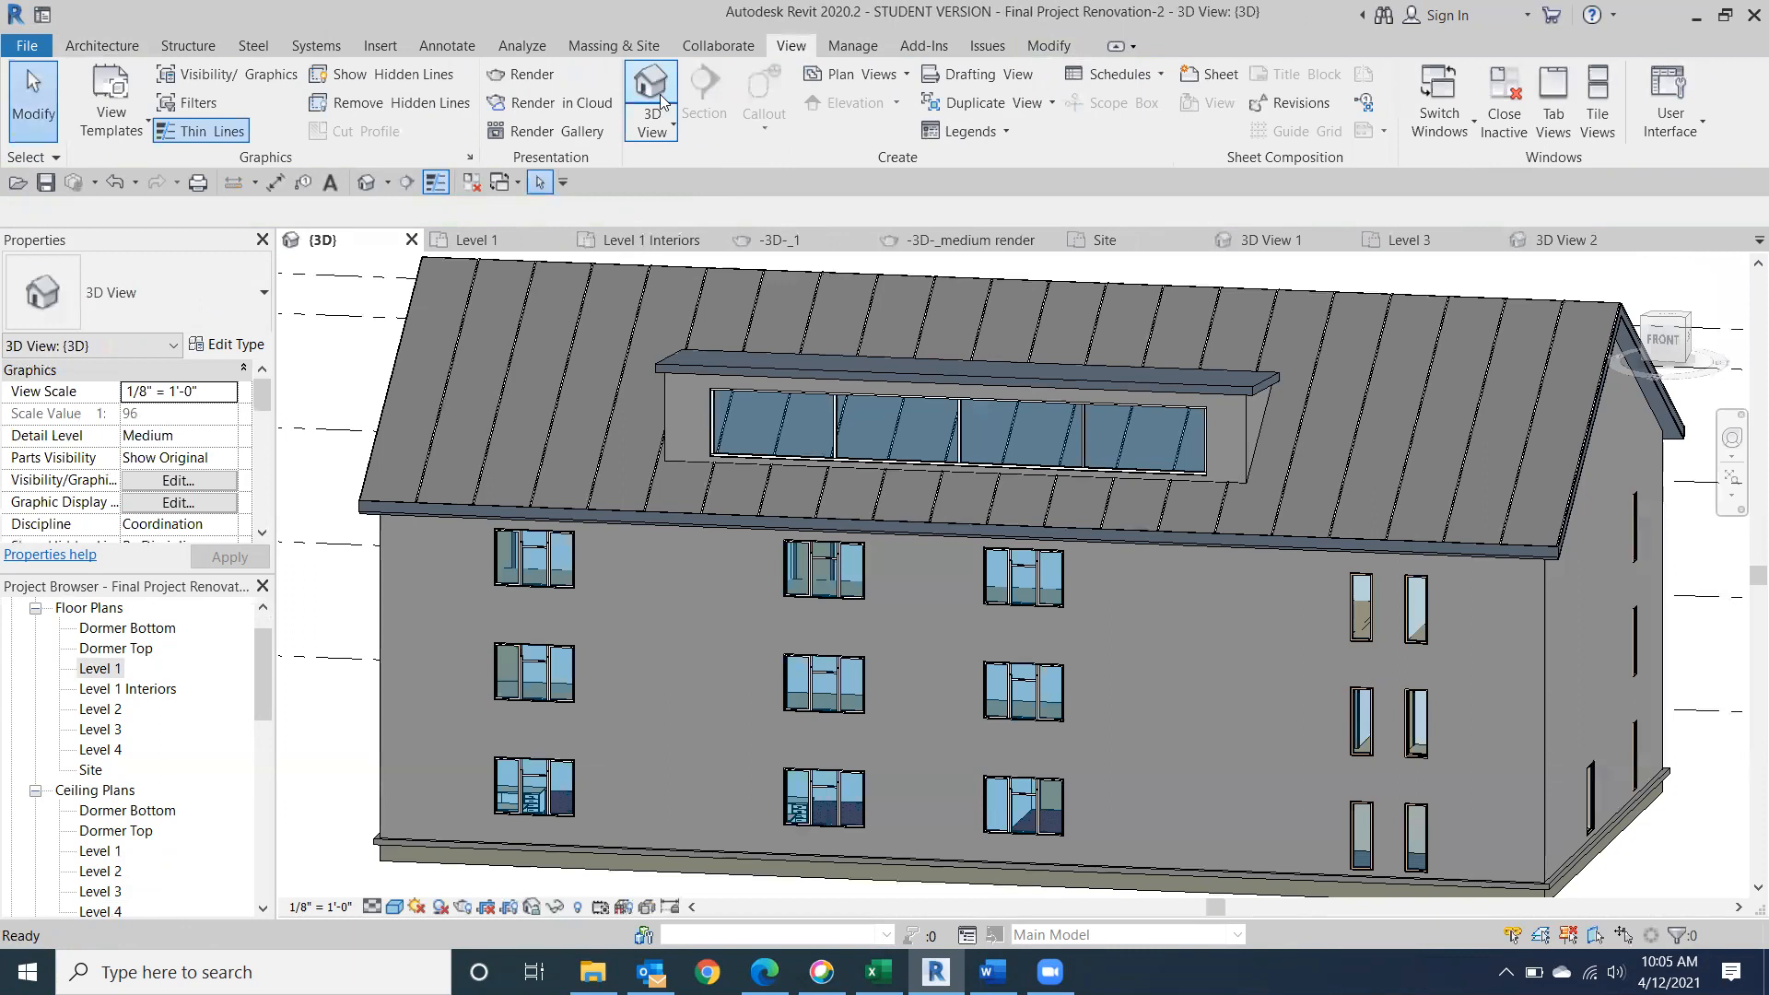
In the Level 1 floor plan, place another camera at the lower-left room's doorway, with its target just outside the room's lower-left corner.
{"action": "left_click", "coordinate": [95, 671]}
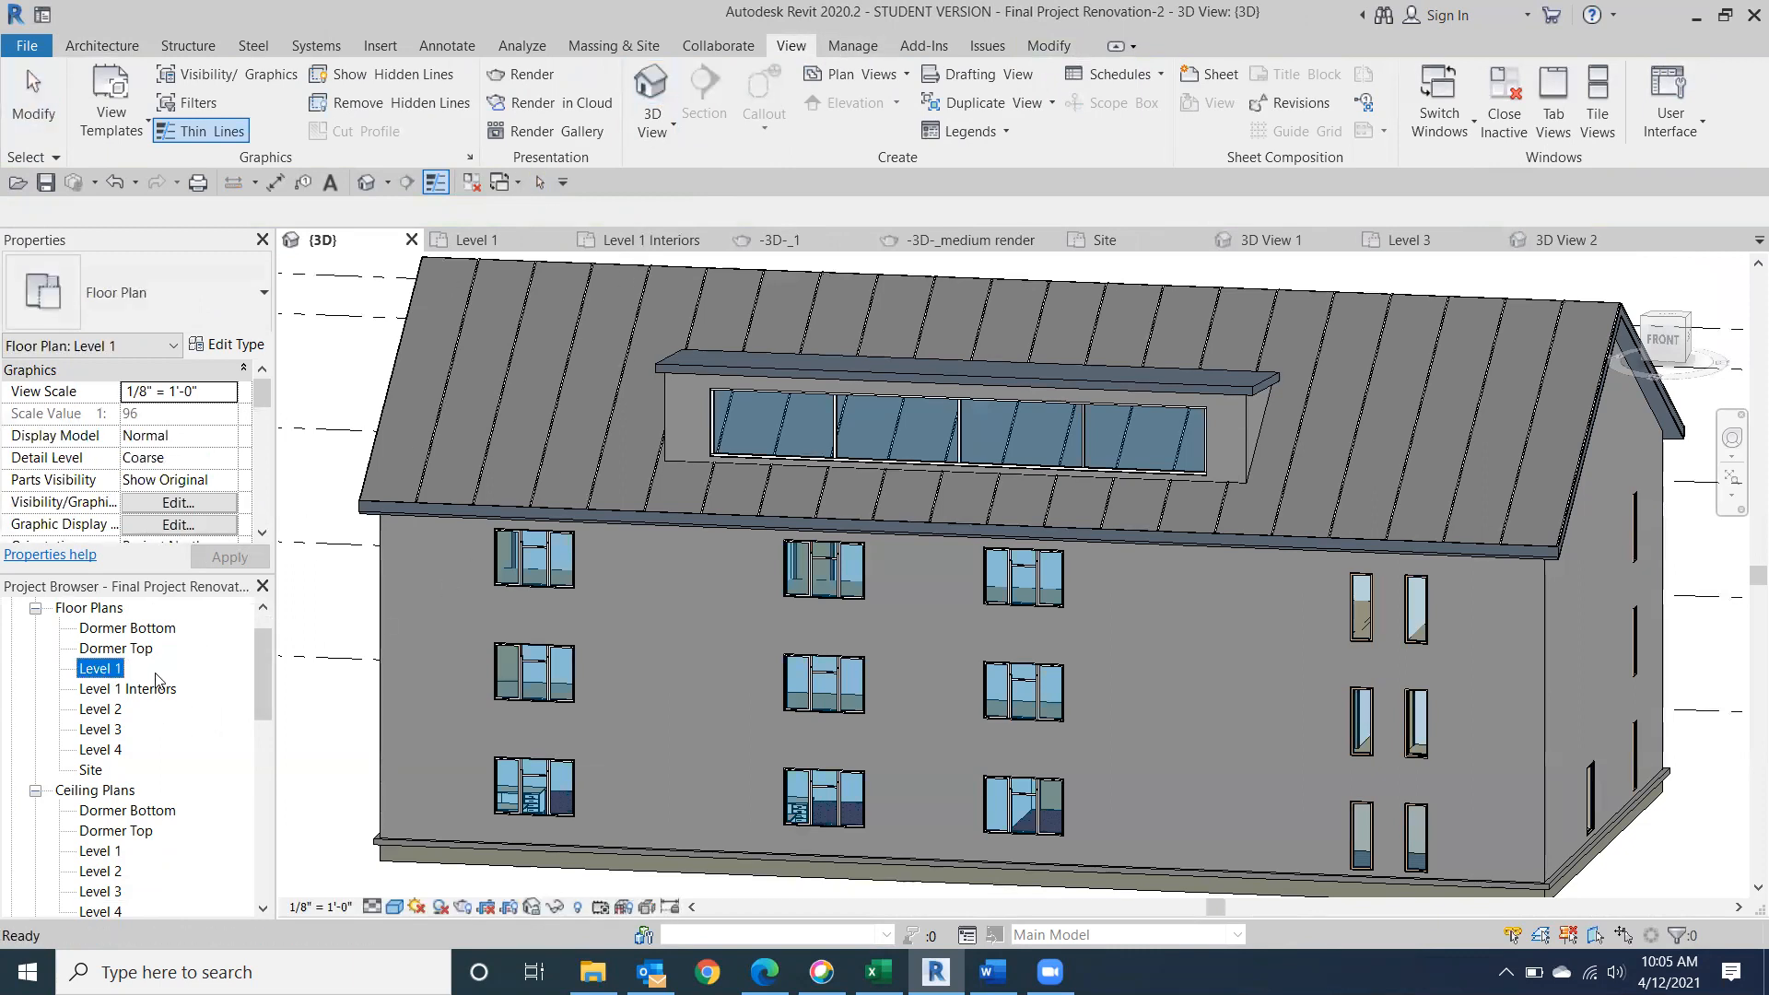
{"action": "double_click", "coordinate": [103, 671]}
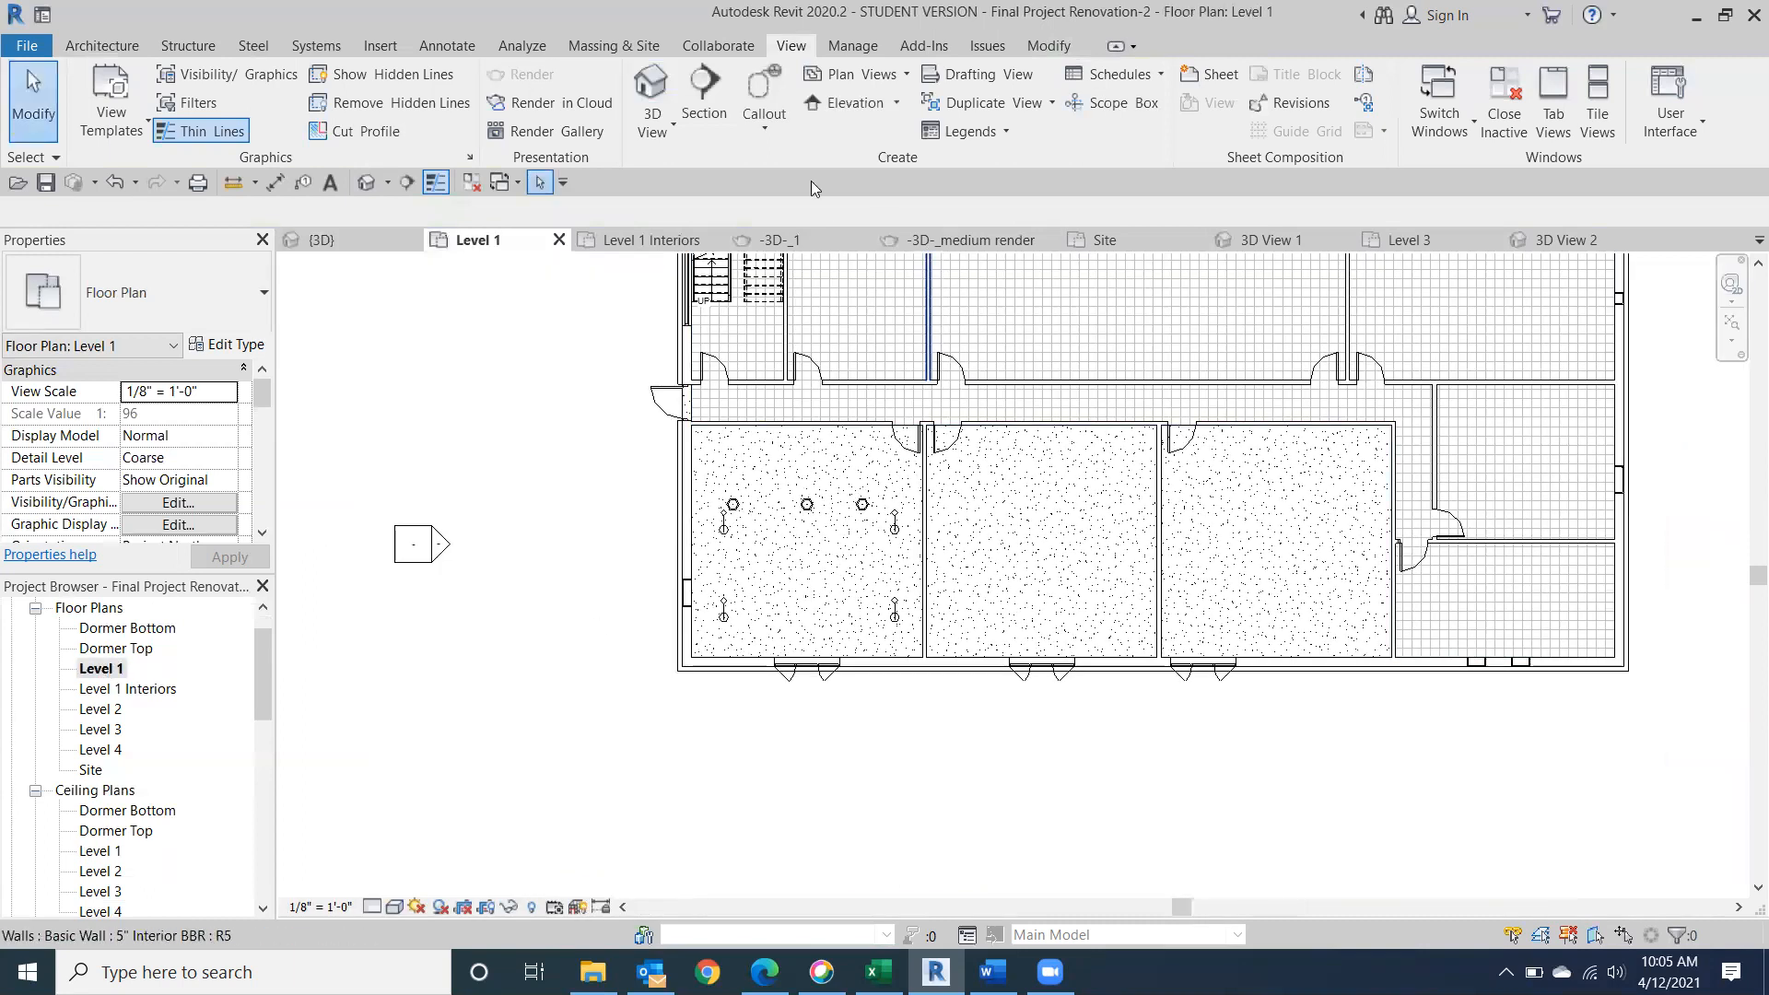
{"action": "left_click", "coordinate": [654, 127]}
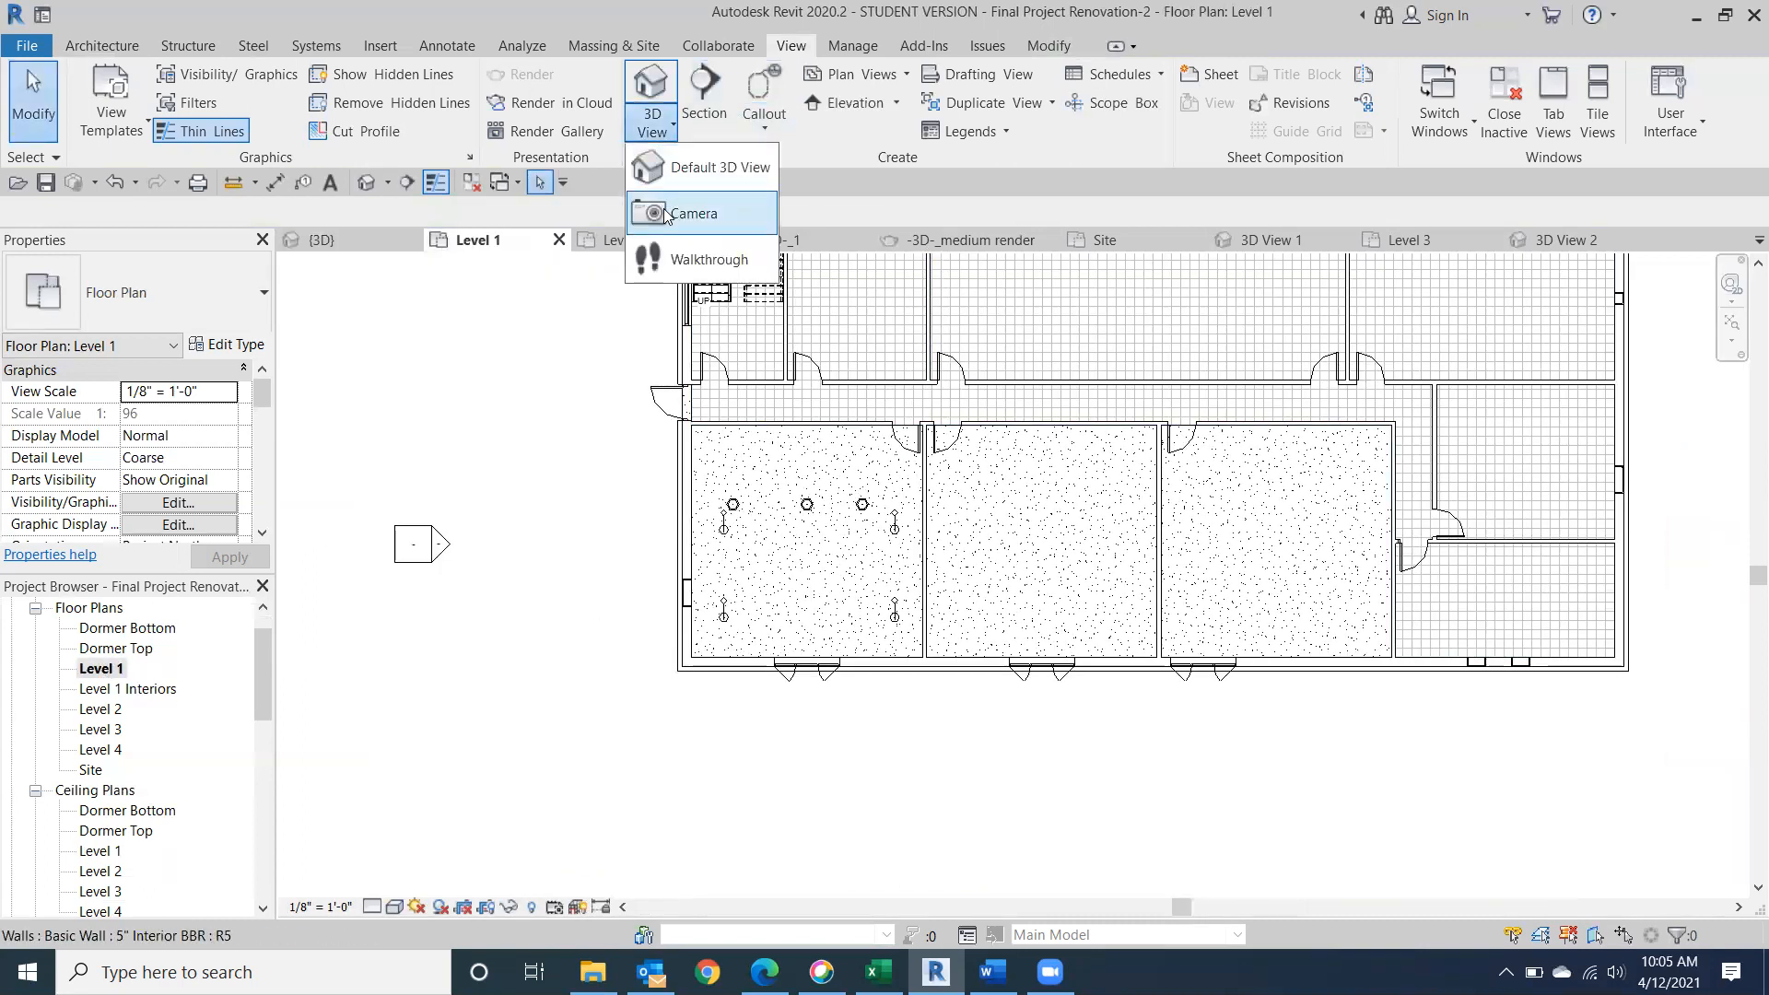
{"action": "left_click", "coordinate": [665, 214]}
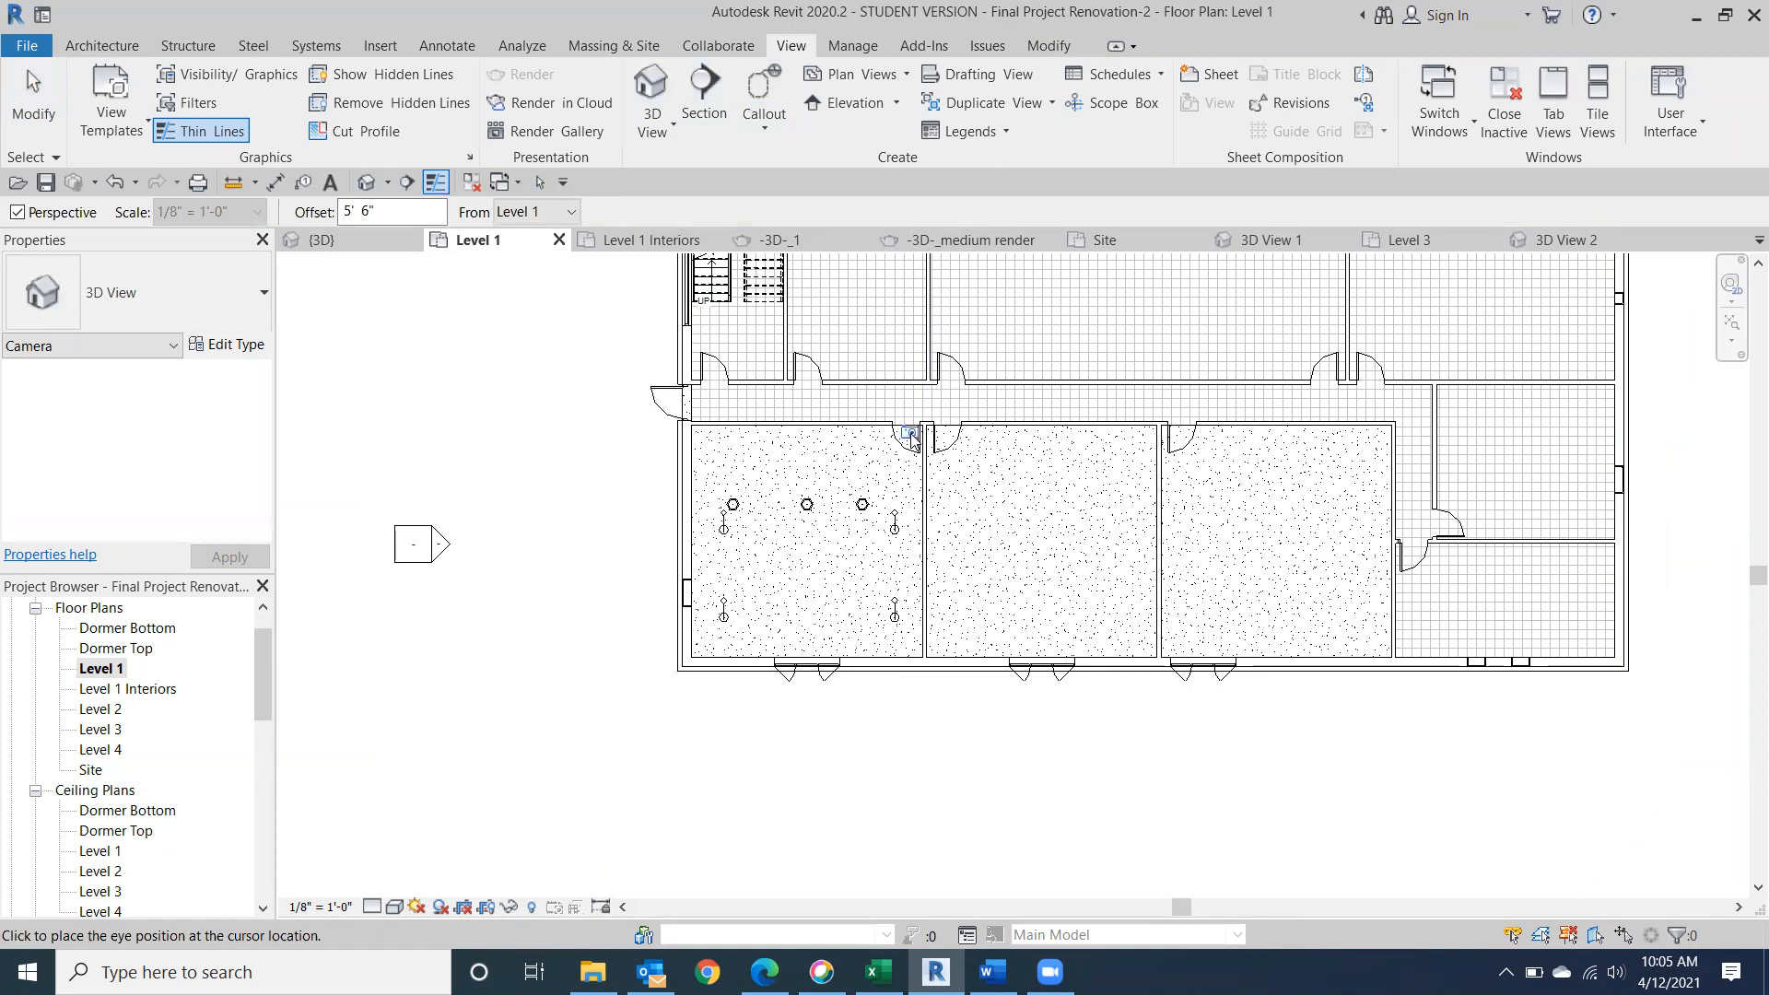
{"action": "left_click", "coordinate": [910, 436]}
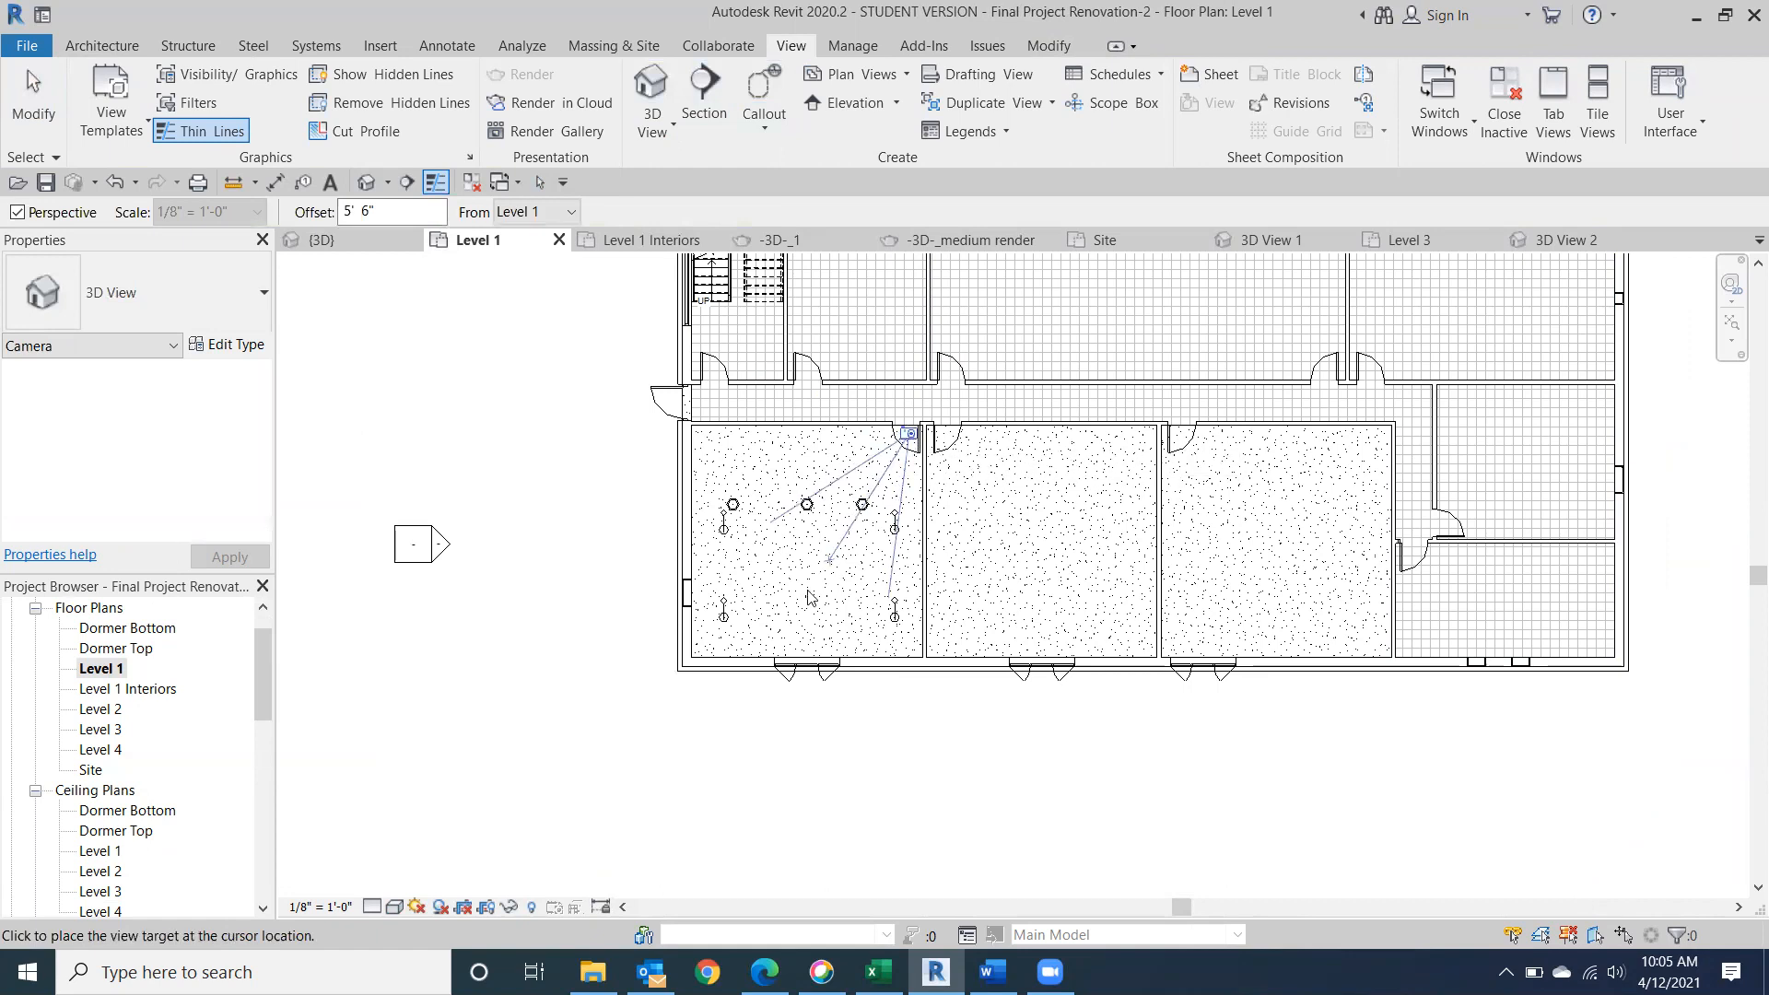
{"action": "left_click", "coordinate": [694, 714]}
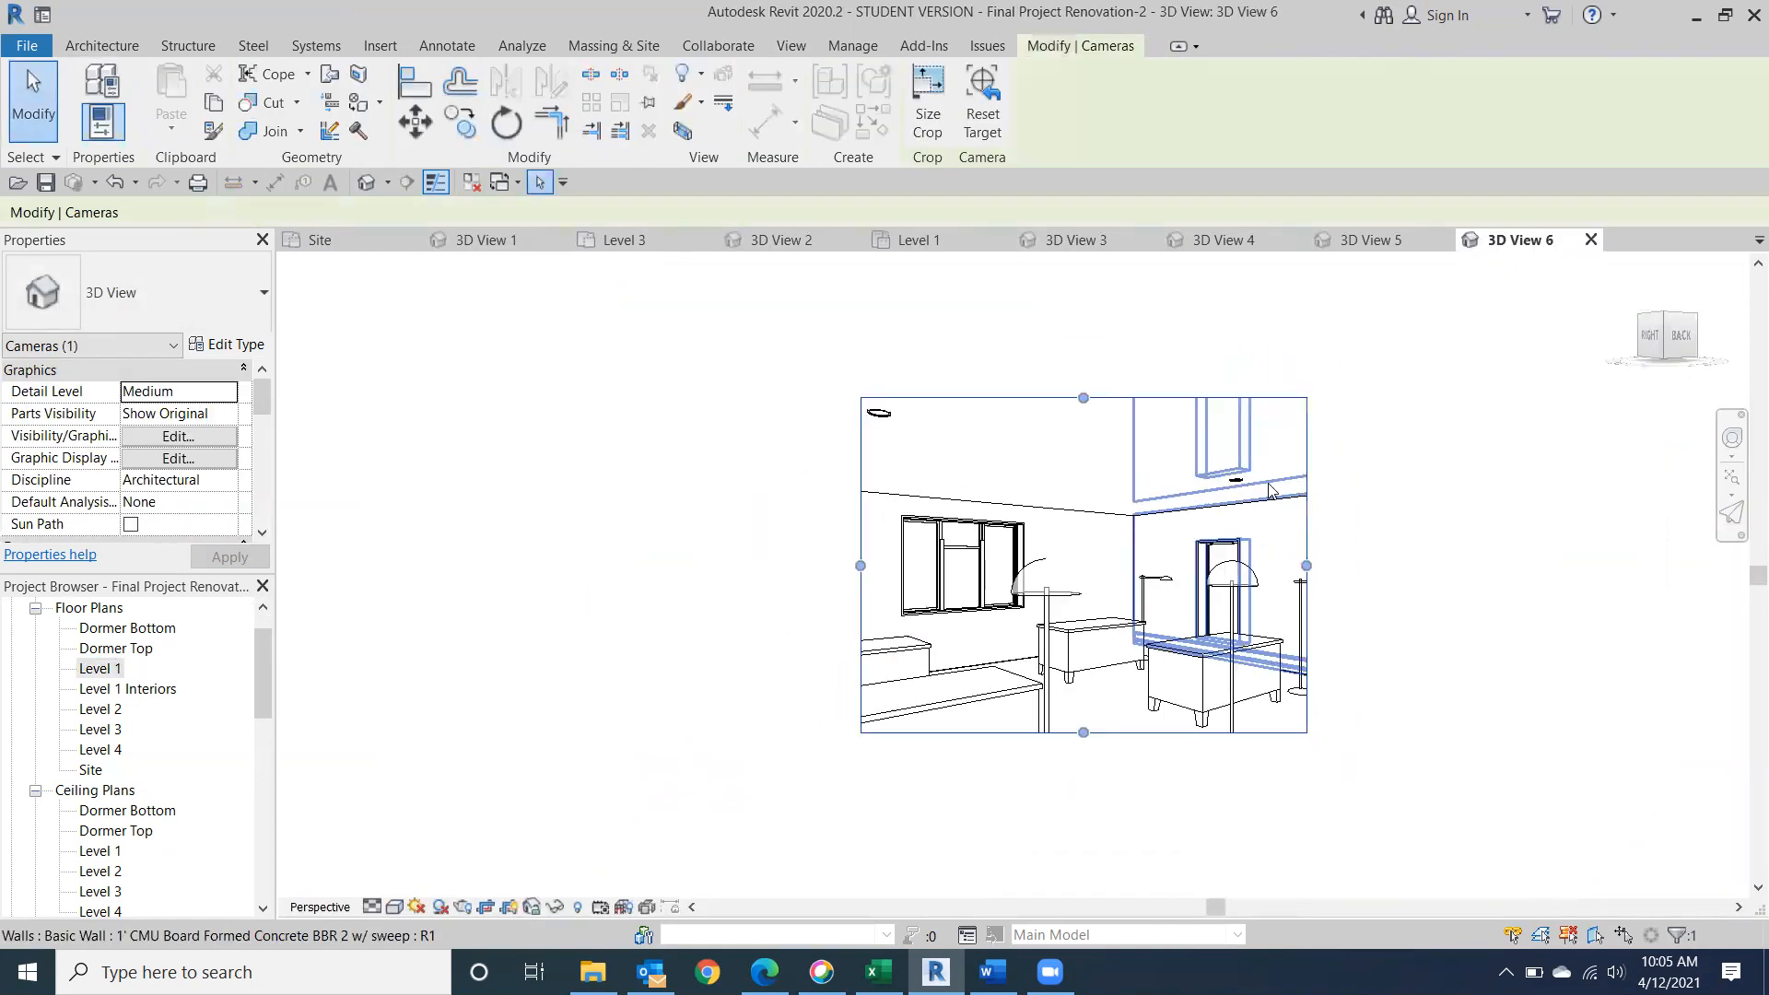
Enlarge the new camera view's crop region on all four sides to take in the desks, lamps, floor and ceiling downlights.
{"action": "left_click_drag", "start_coordinate": [860, 565], "coordinate": [675, 565]}
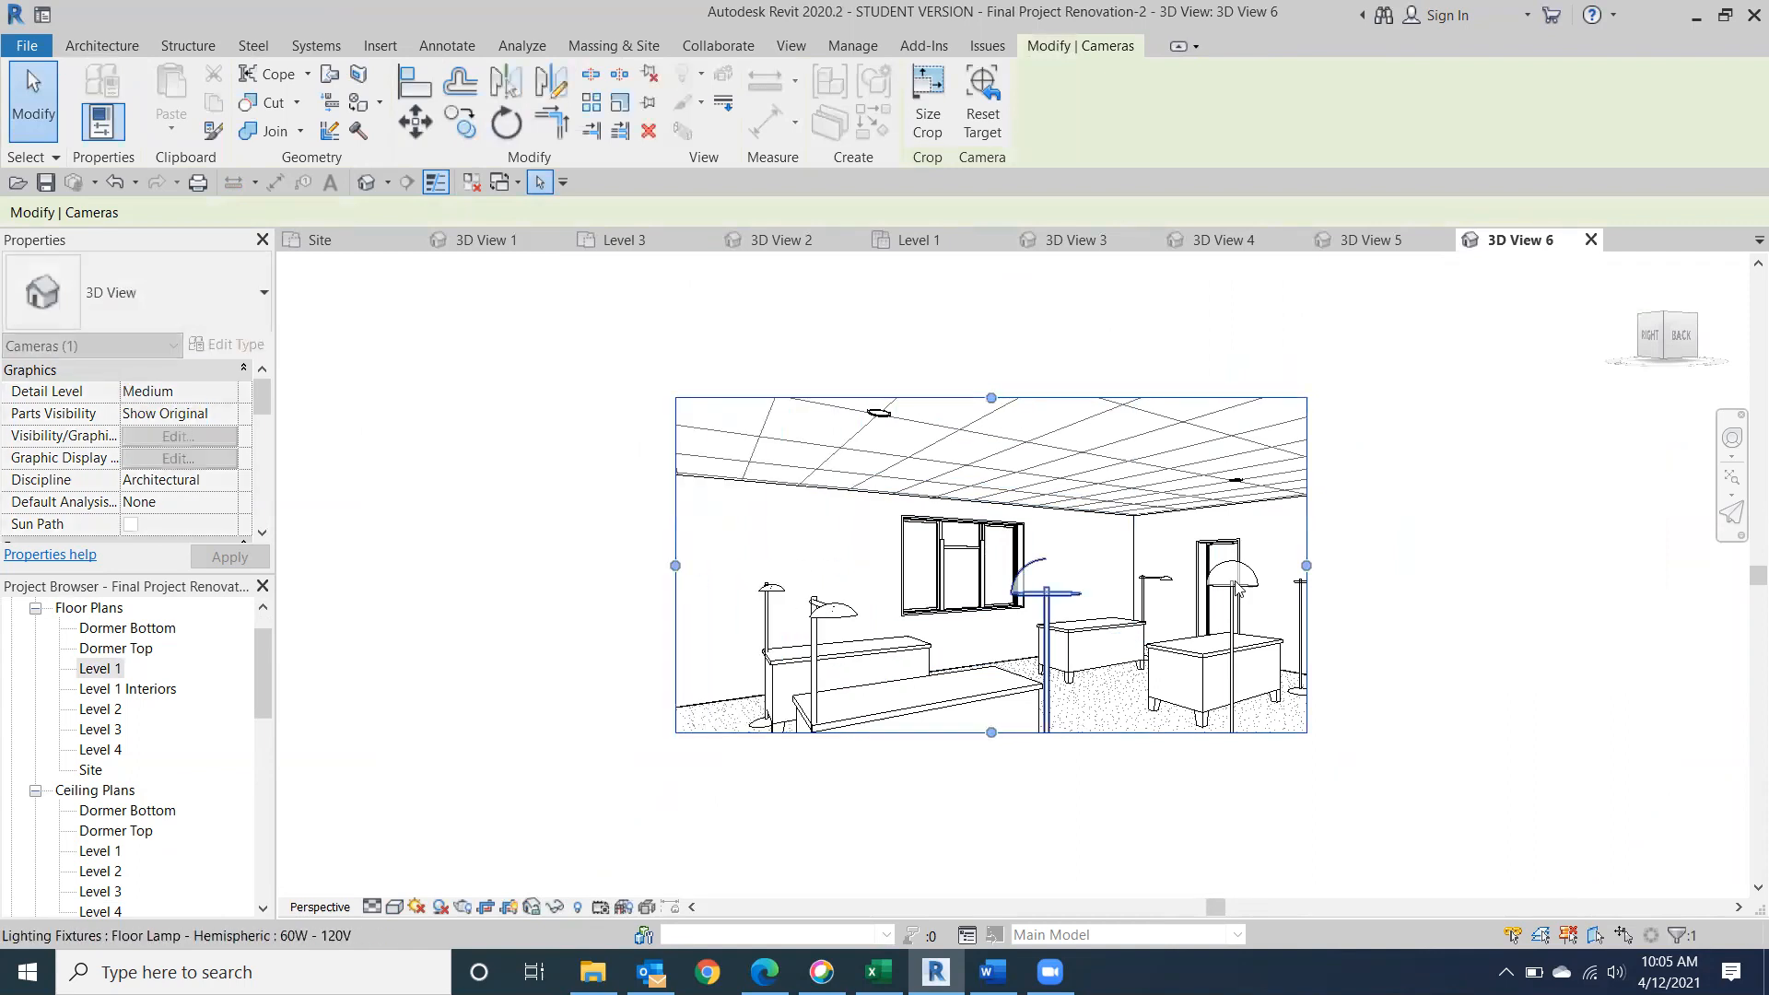
{"action": "left_click_drag", "start_coordinate": [1306, 566], "coordinate": [1480, 568]}
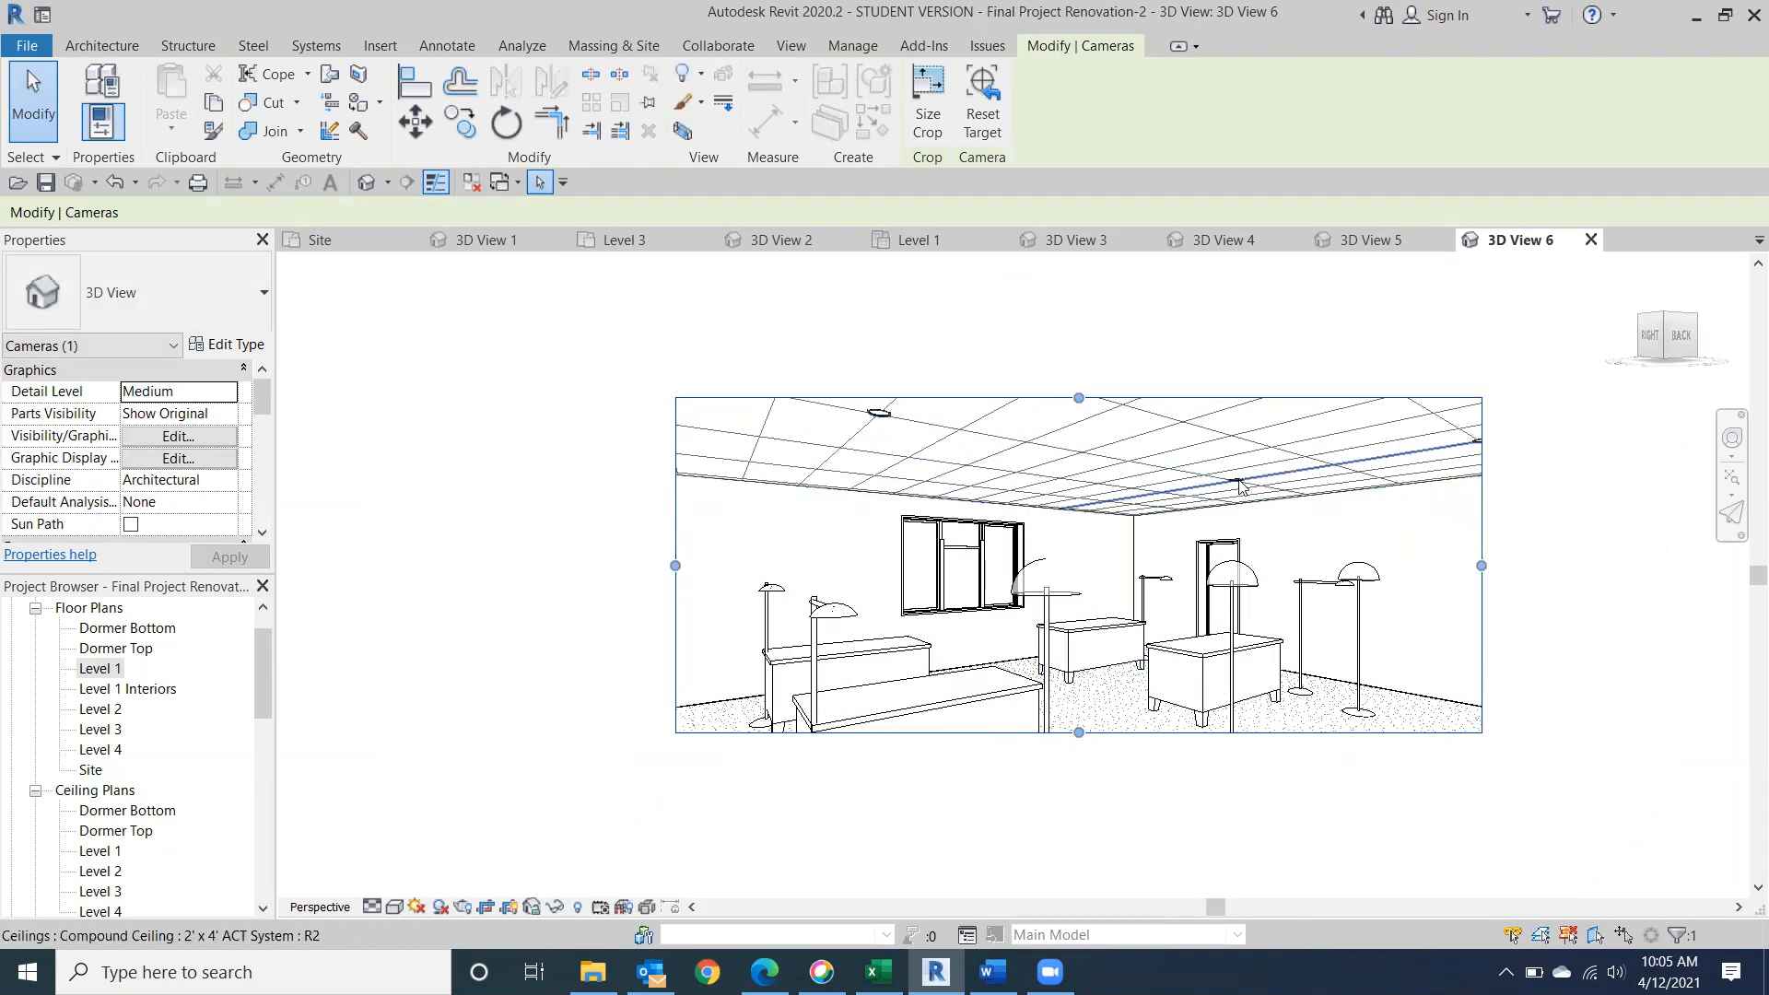
{"action": "left_click_drag", "start_coordinate": [1079, 734], "coordinate": [1079, 868]}
{"action": "left_click_drag", "start_coordinate": [1077, 398], "coordinate": [1085, 362]}
{"action": "mouse_move", "coordinate": [1059, 590]}
{"action": "middle_mouse_down"}
{"action": "mouse_move", "coordinate": [971, 418]}
{"action": "mouse_move", "coordinate": [959, 478]}
{"action": "middle_mouse_up"}
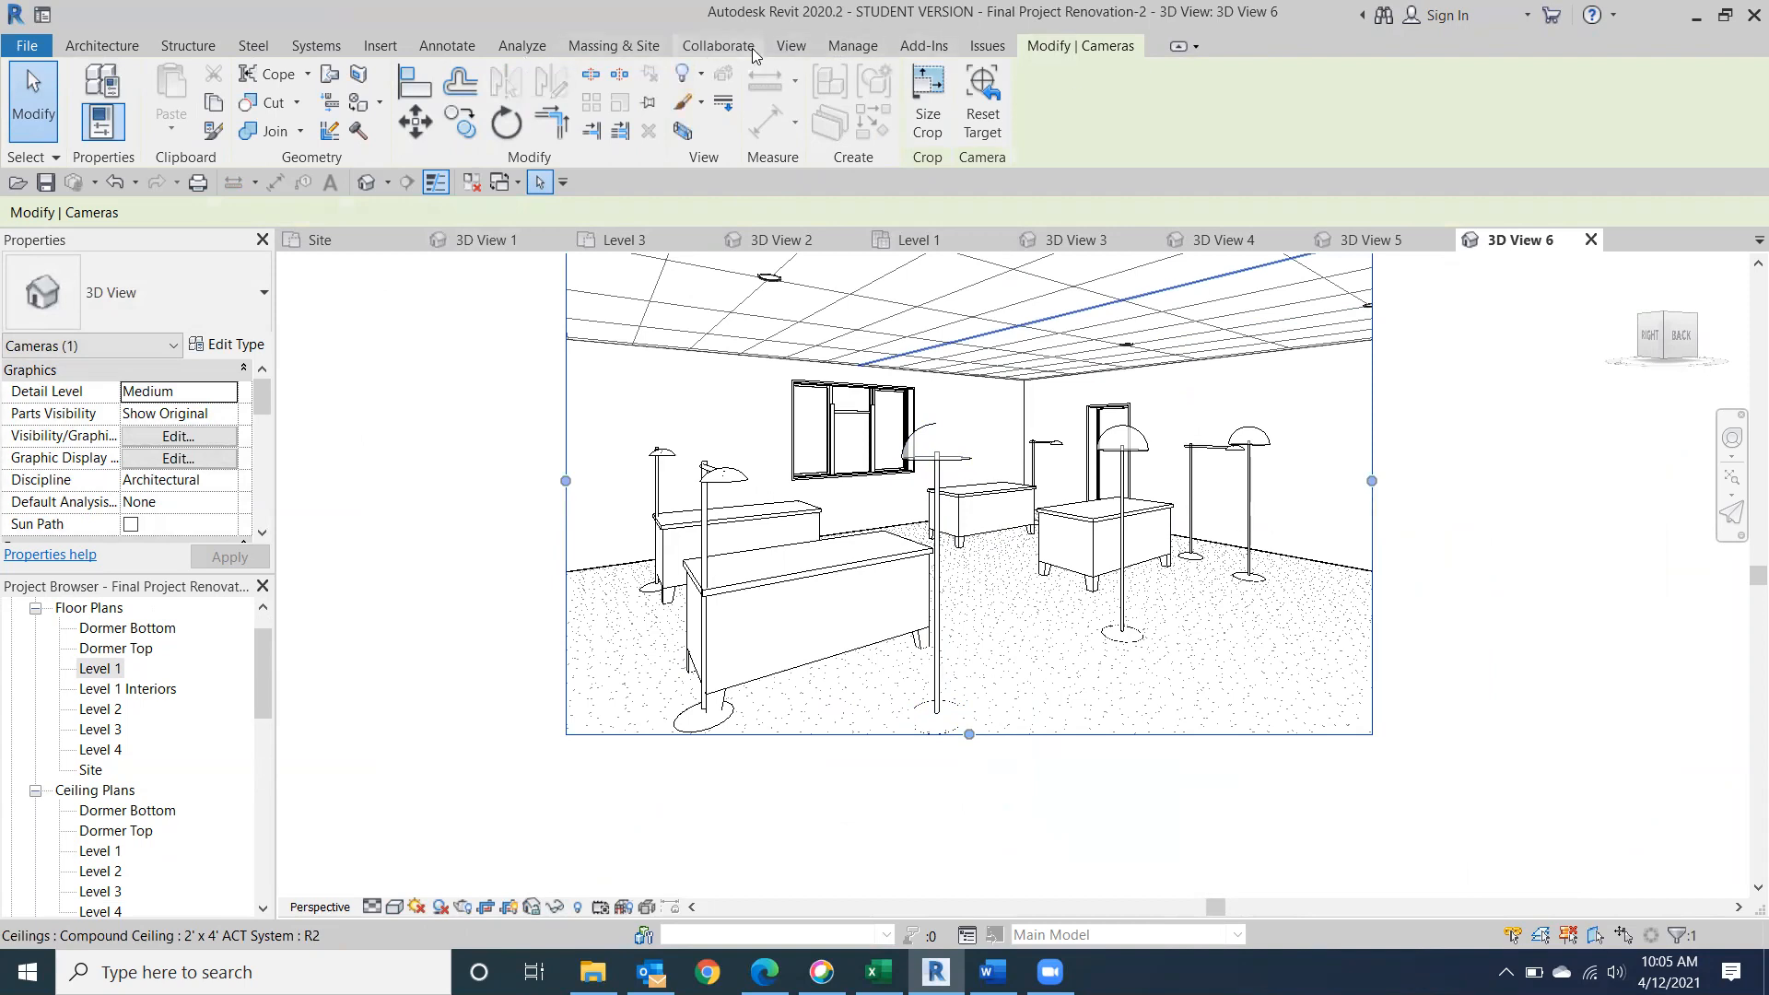
{"action": "left_click", "coordinate": [788, 46]}
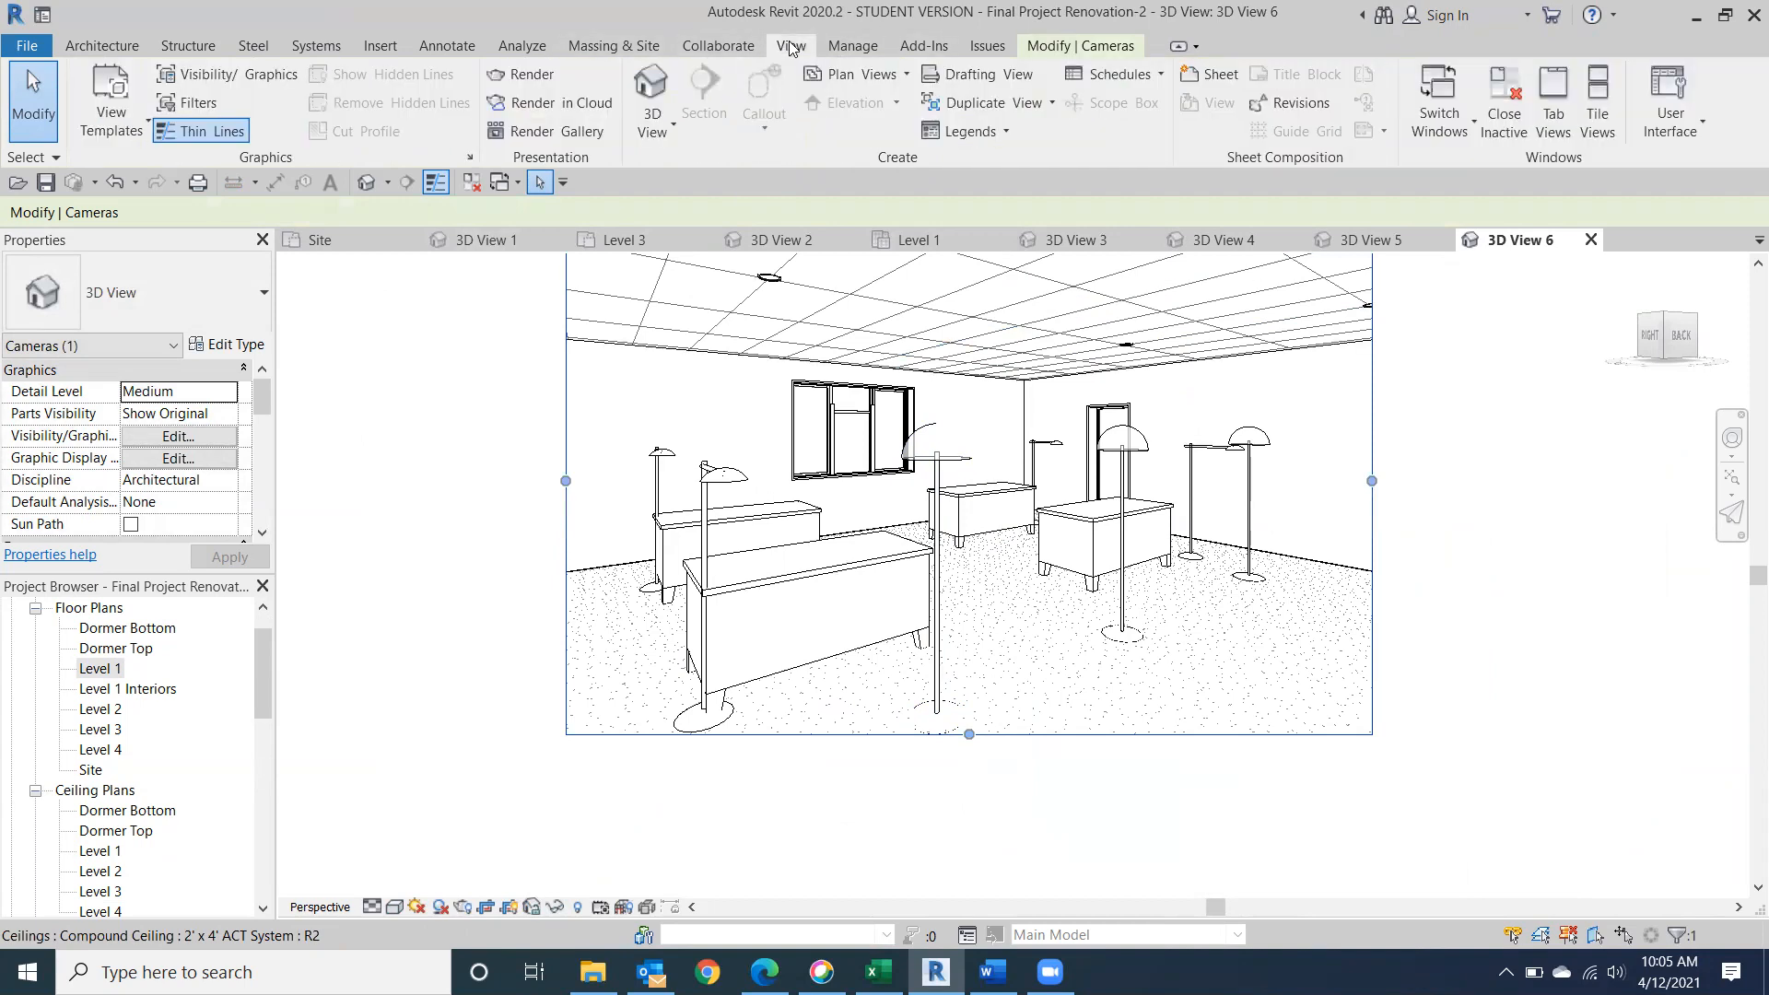
{"action": "double_click", "coordinate": [789, 47]}
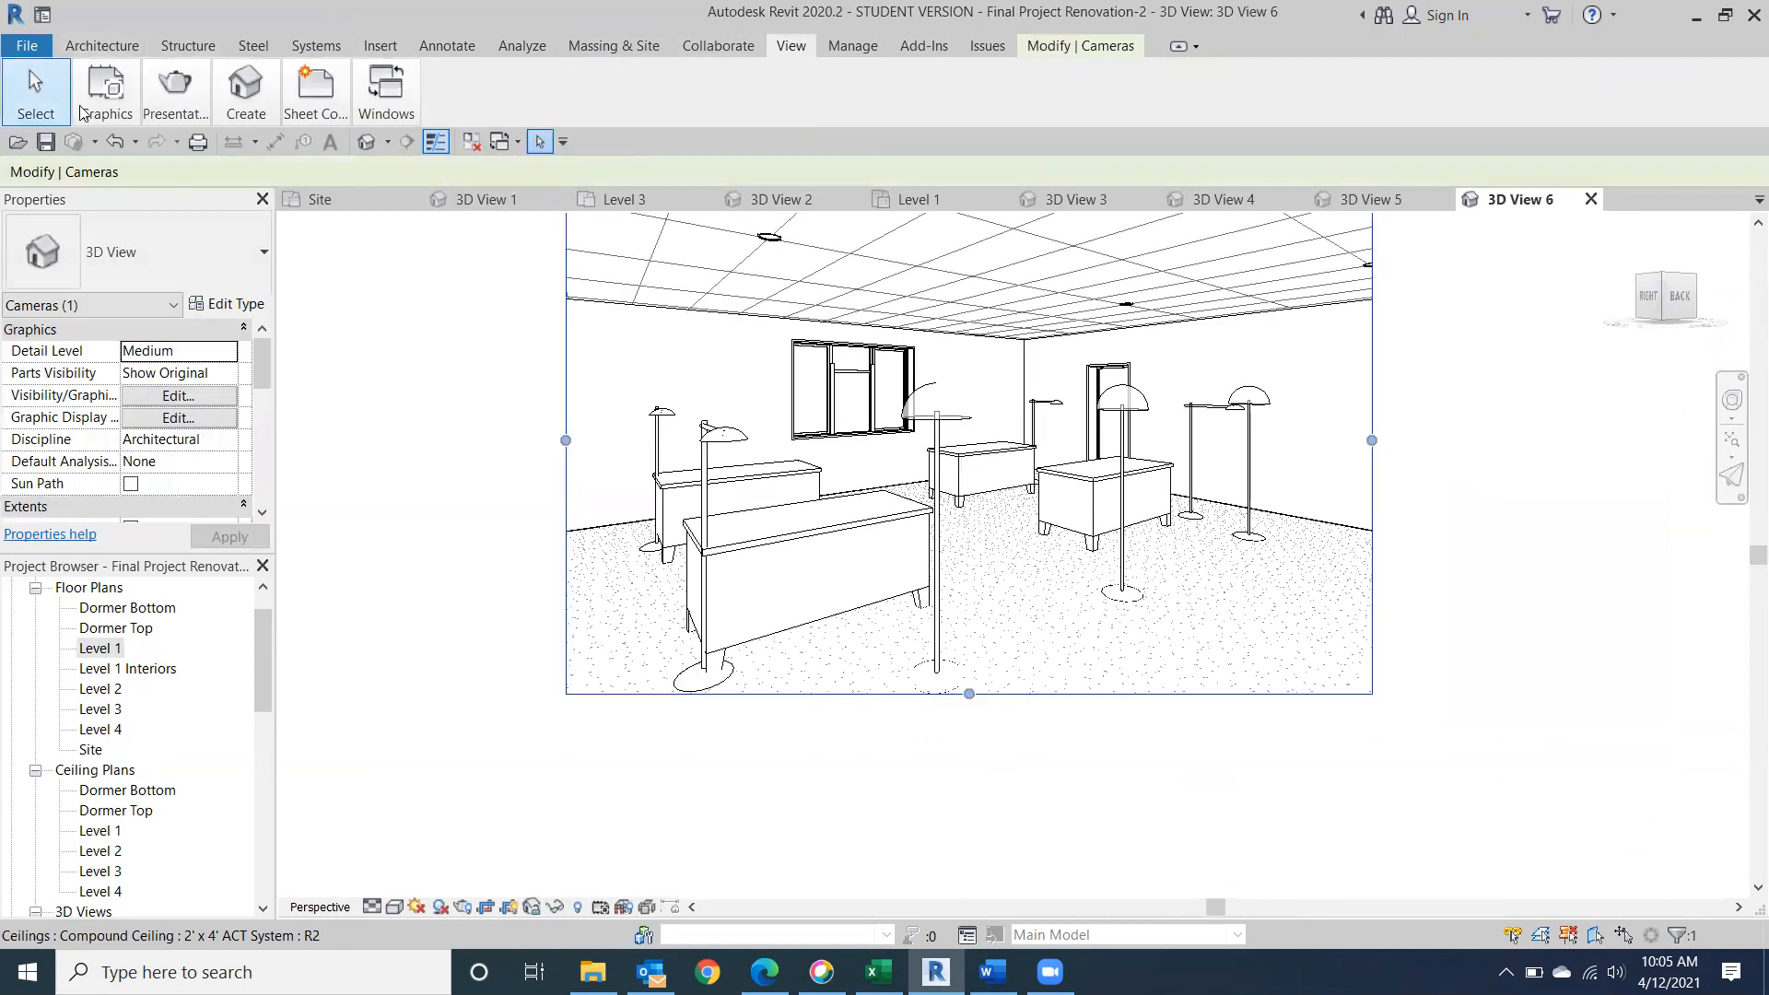
{"action": "left_click", "coordinate": [1176, 47]}
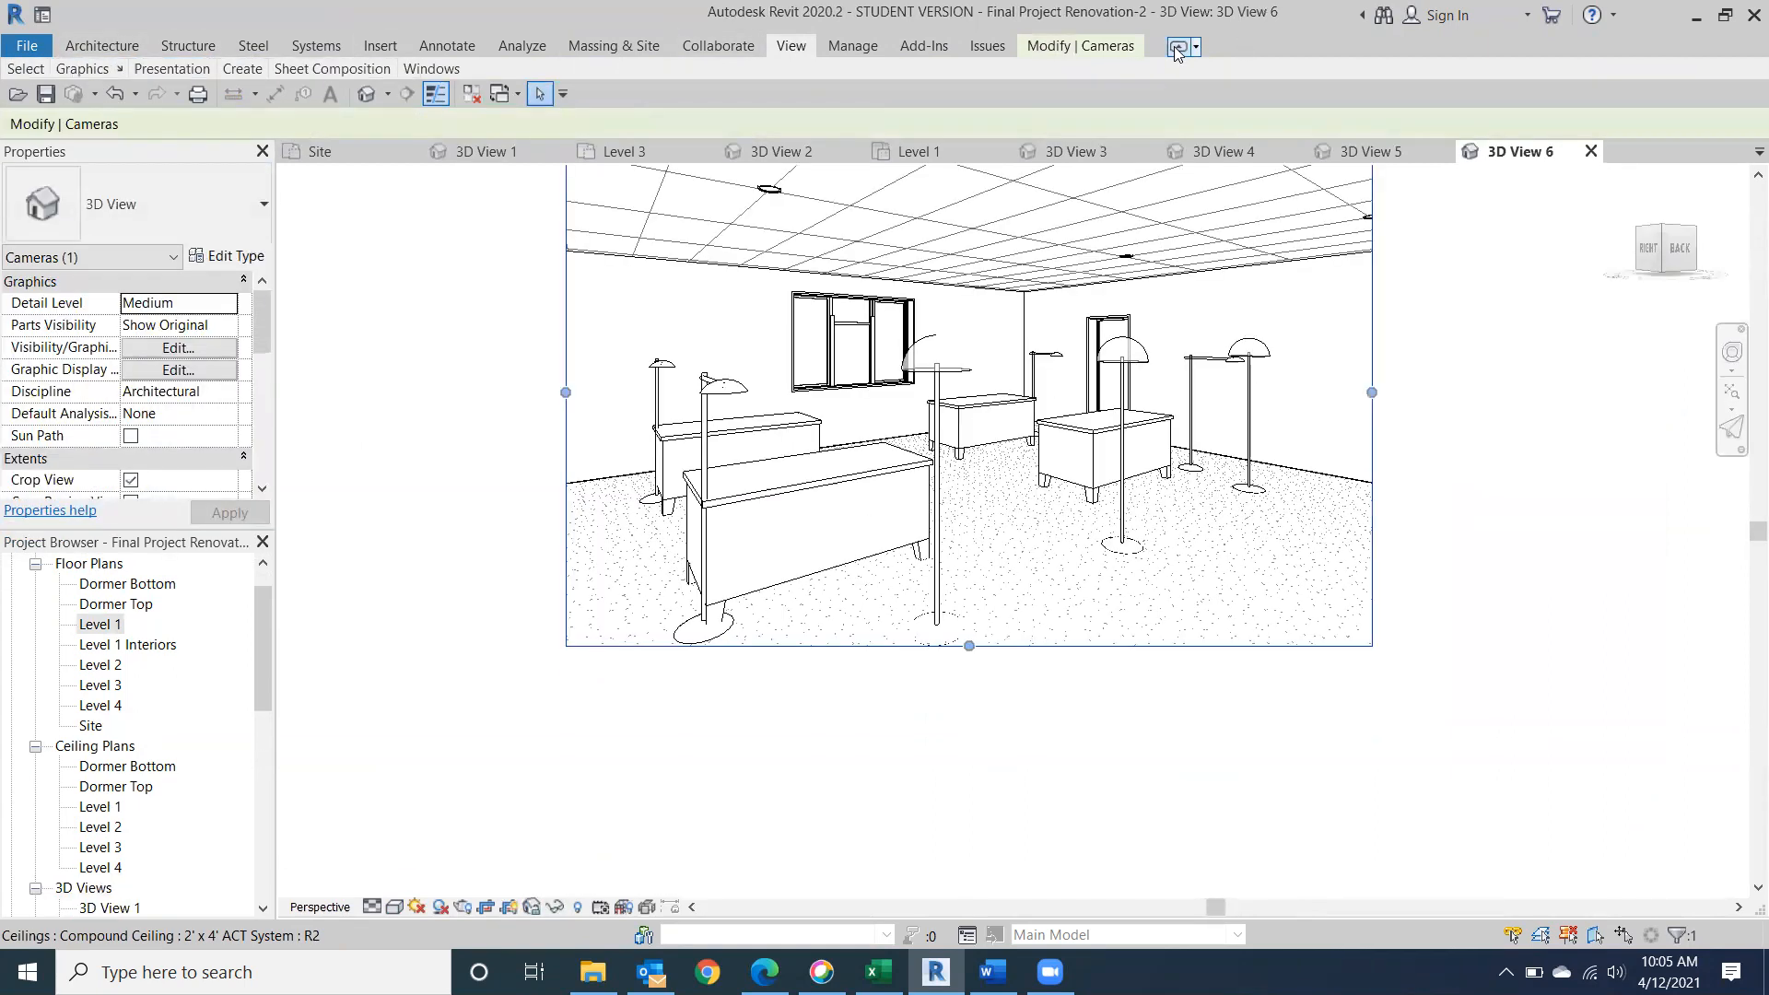
{"action": "left_click", "coordinate": [1175, 47]}
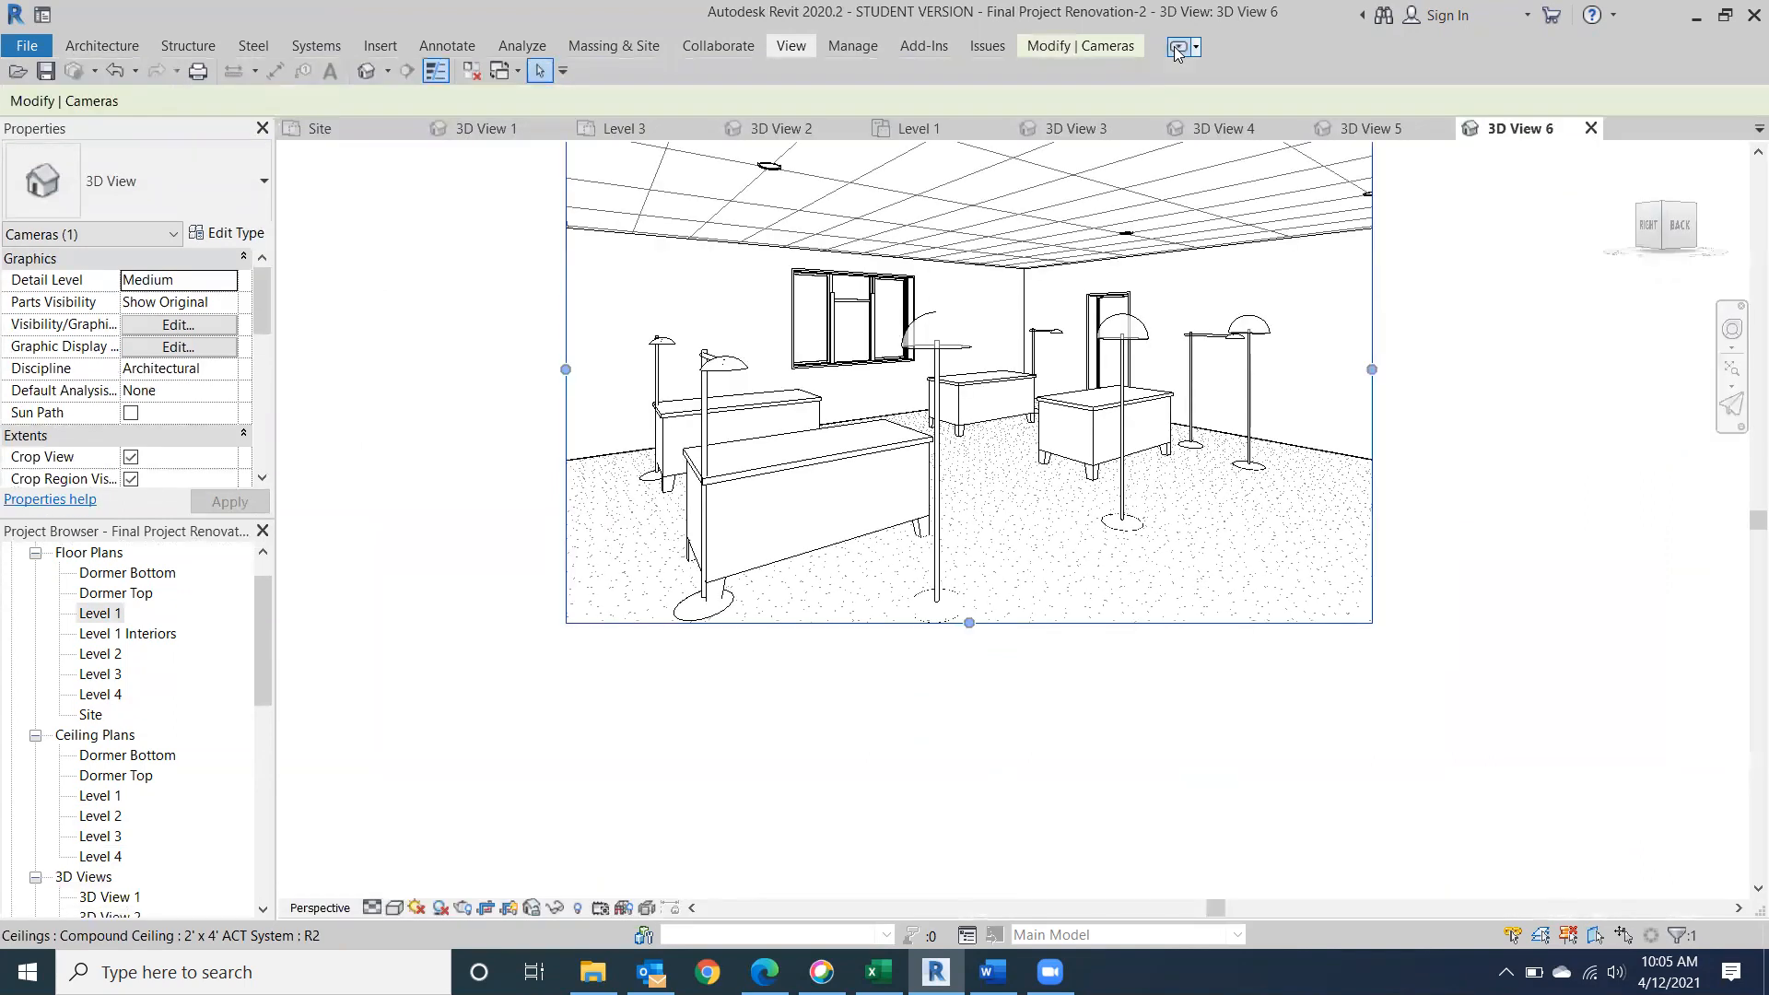
{"action": "left_click", "coordinate": [1174, 46]}
Render the camera view at Draft quality with the Interior: Artificial only lighting scheme.
{"action": "left_click", "coordinate": [522, 79]}
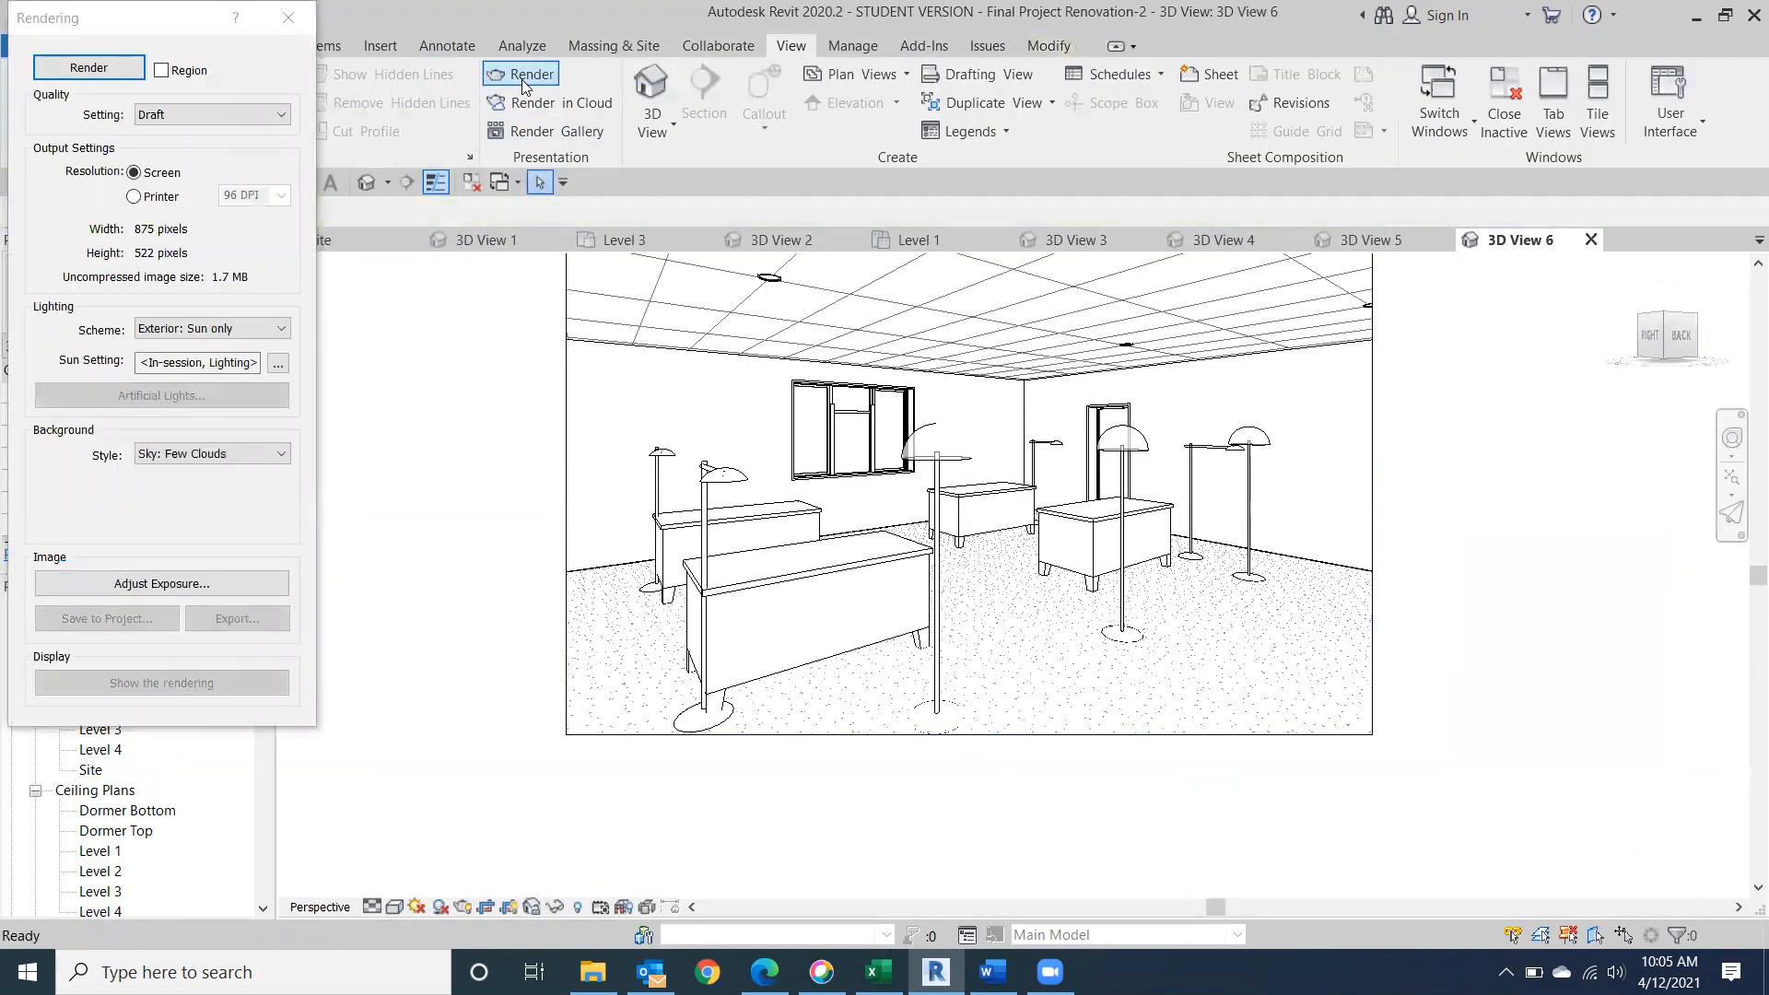
{"action": "left_click", "coordinate": [283, 324]}
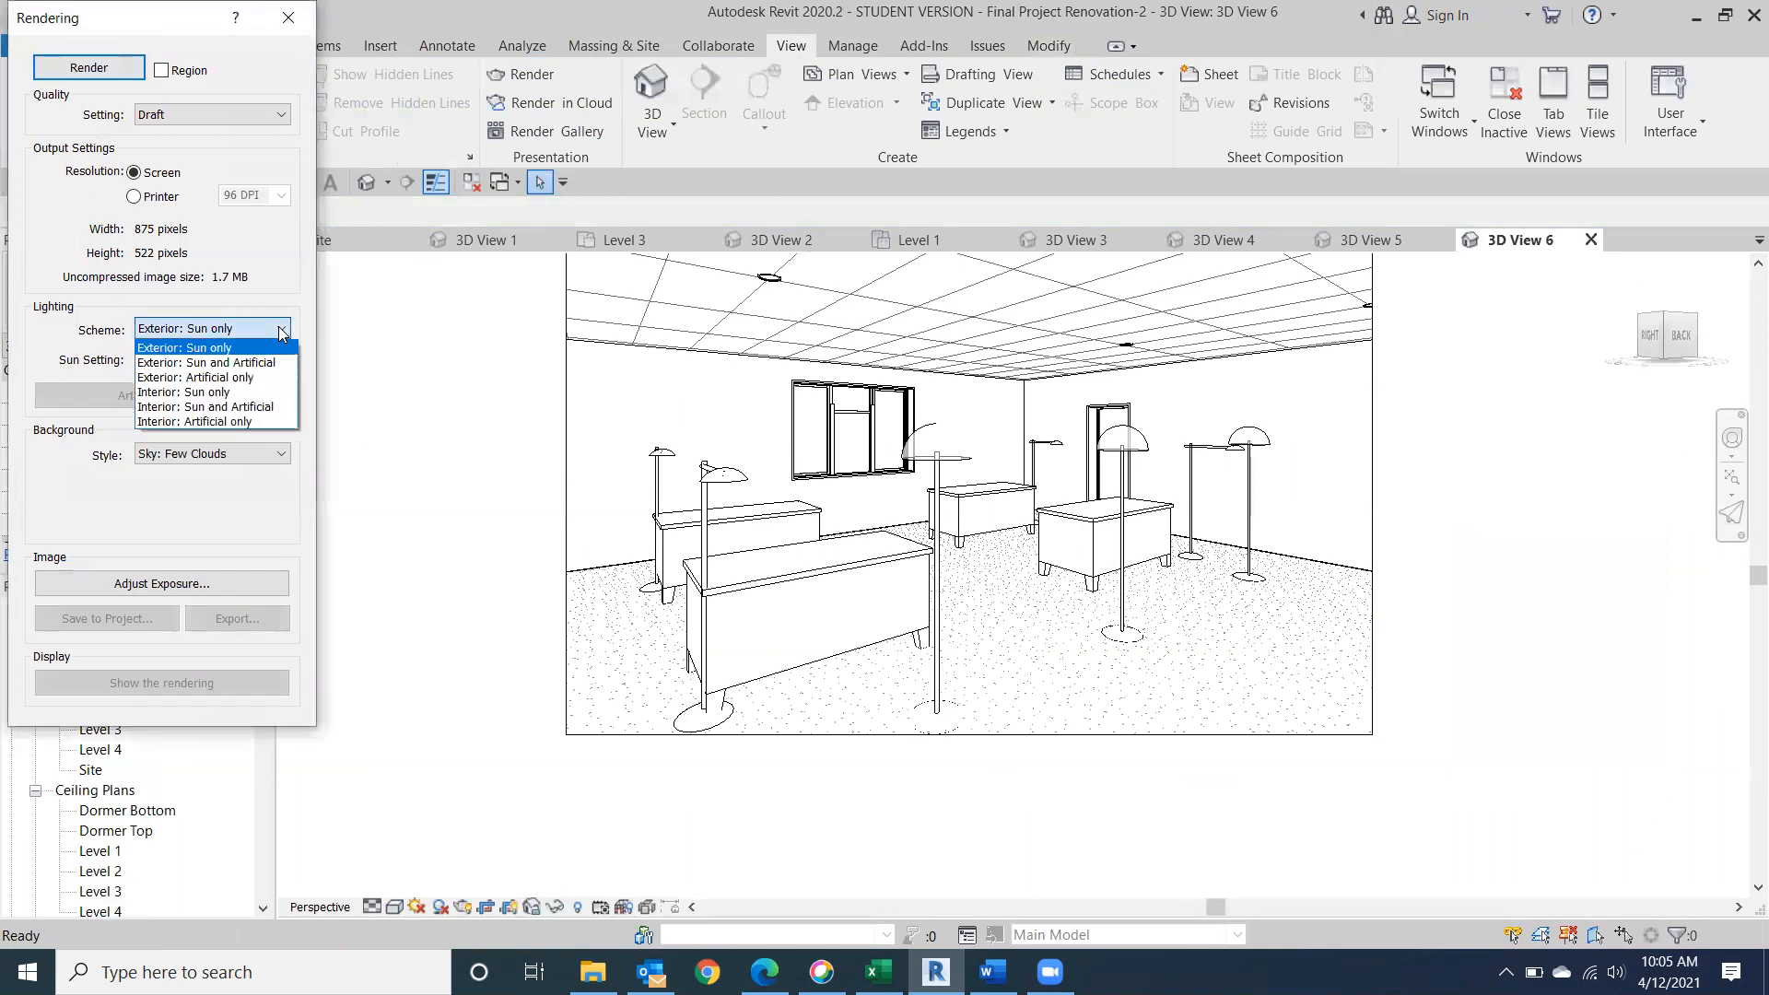
{"action": "left_click", "coordinate": [227, 422]}
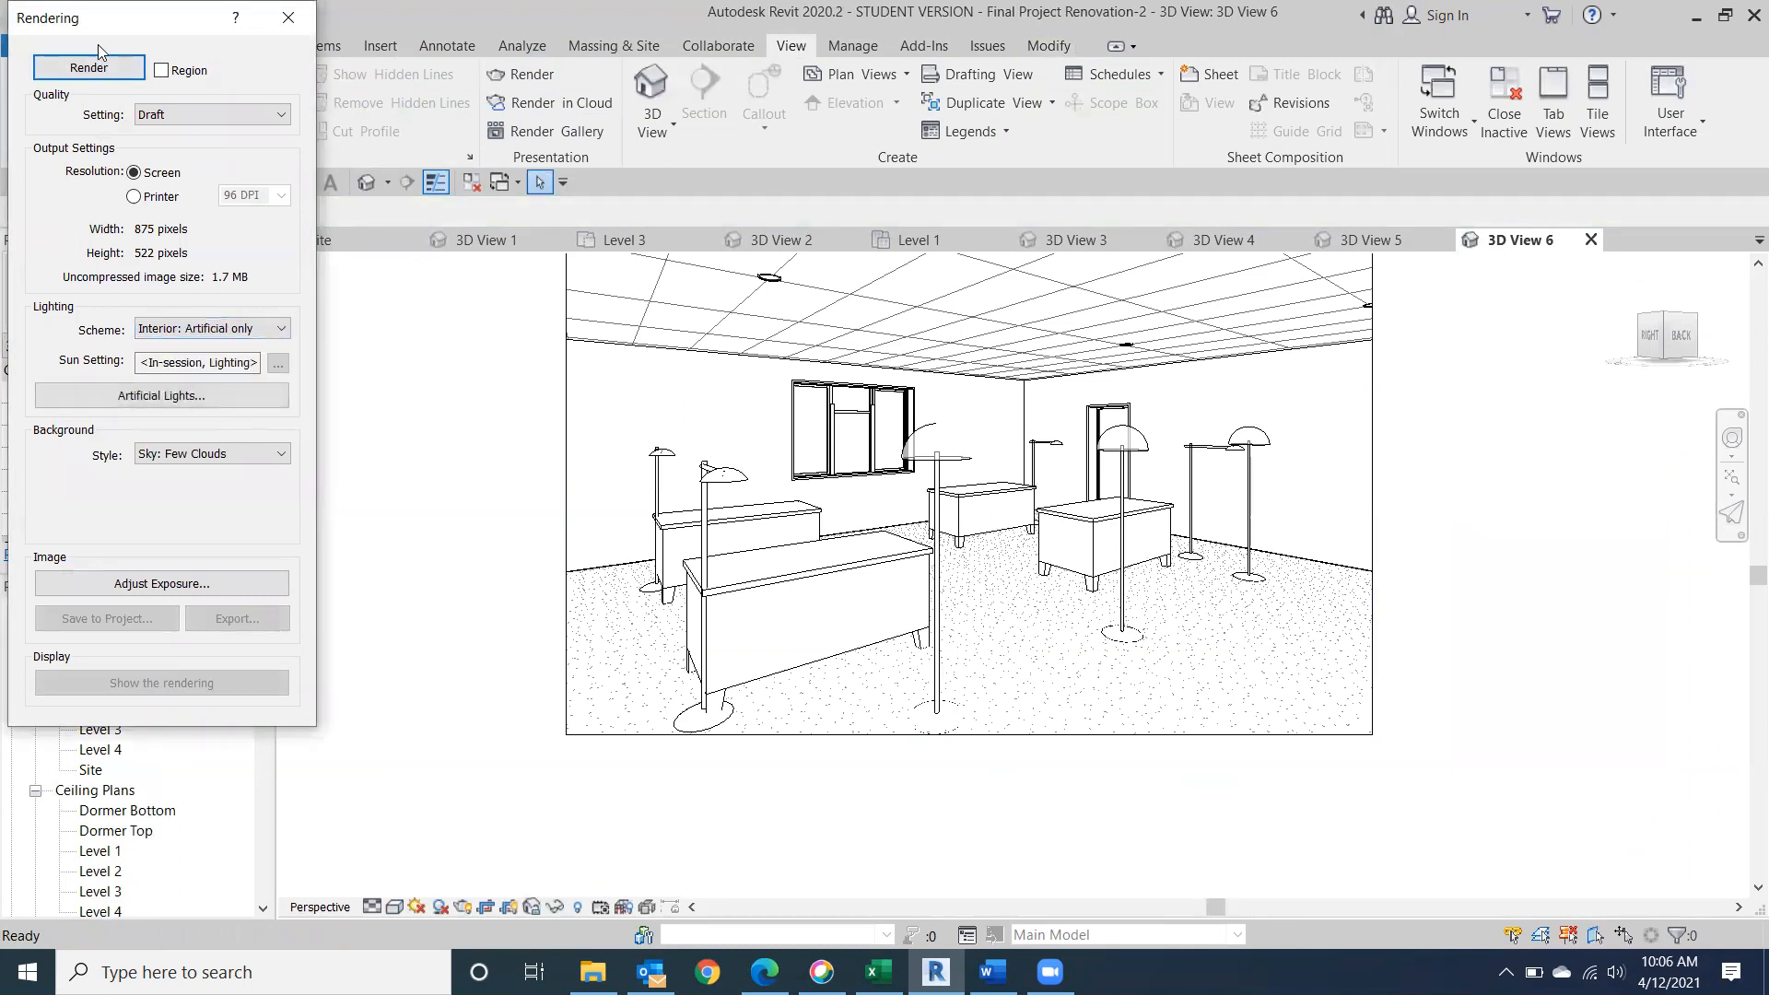
{"action": "left_click", "coordinate": [89, 69]}
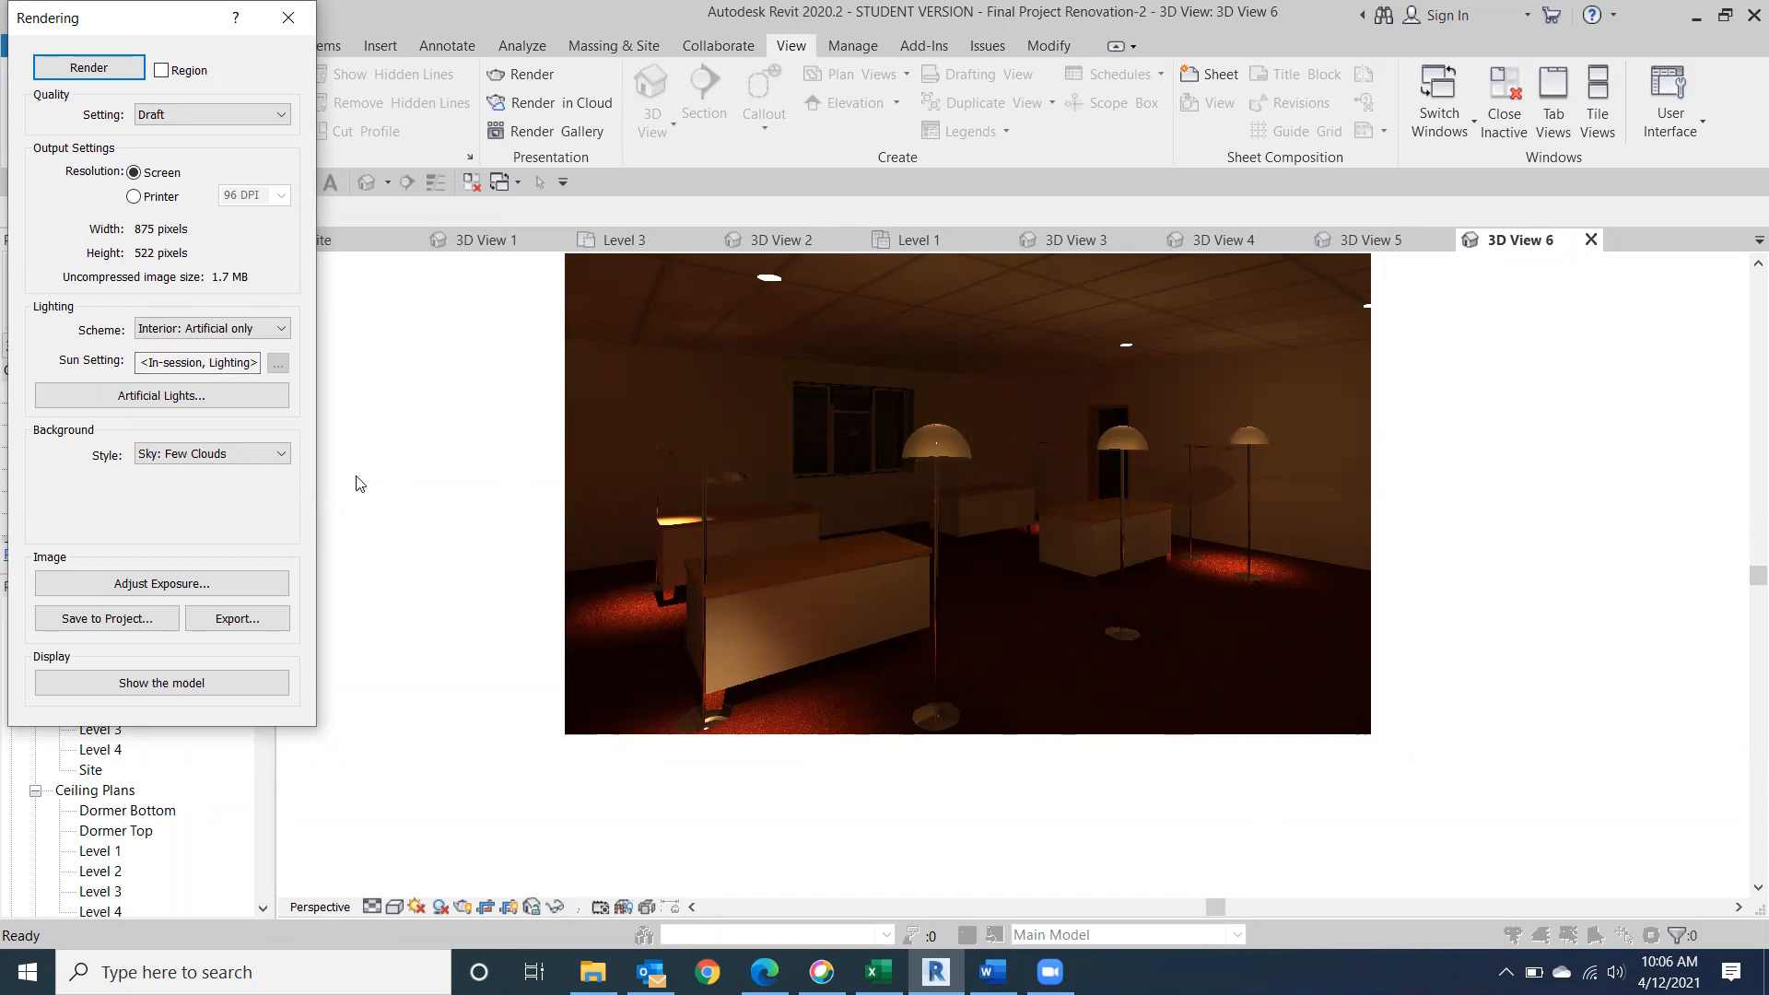
Change the lighting scheme to Interior: Sun and Artificial and start rendering the view again.
{"action": "left_click", "coordinate": [281, 329]}
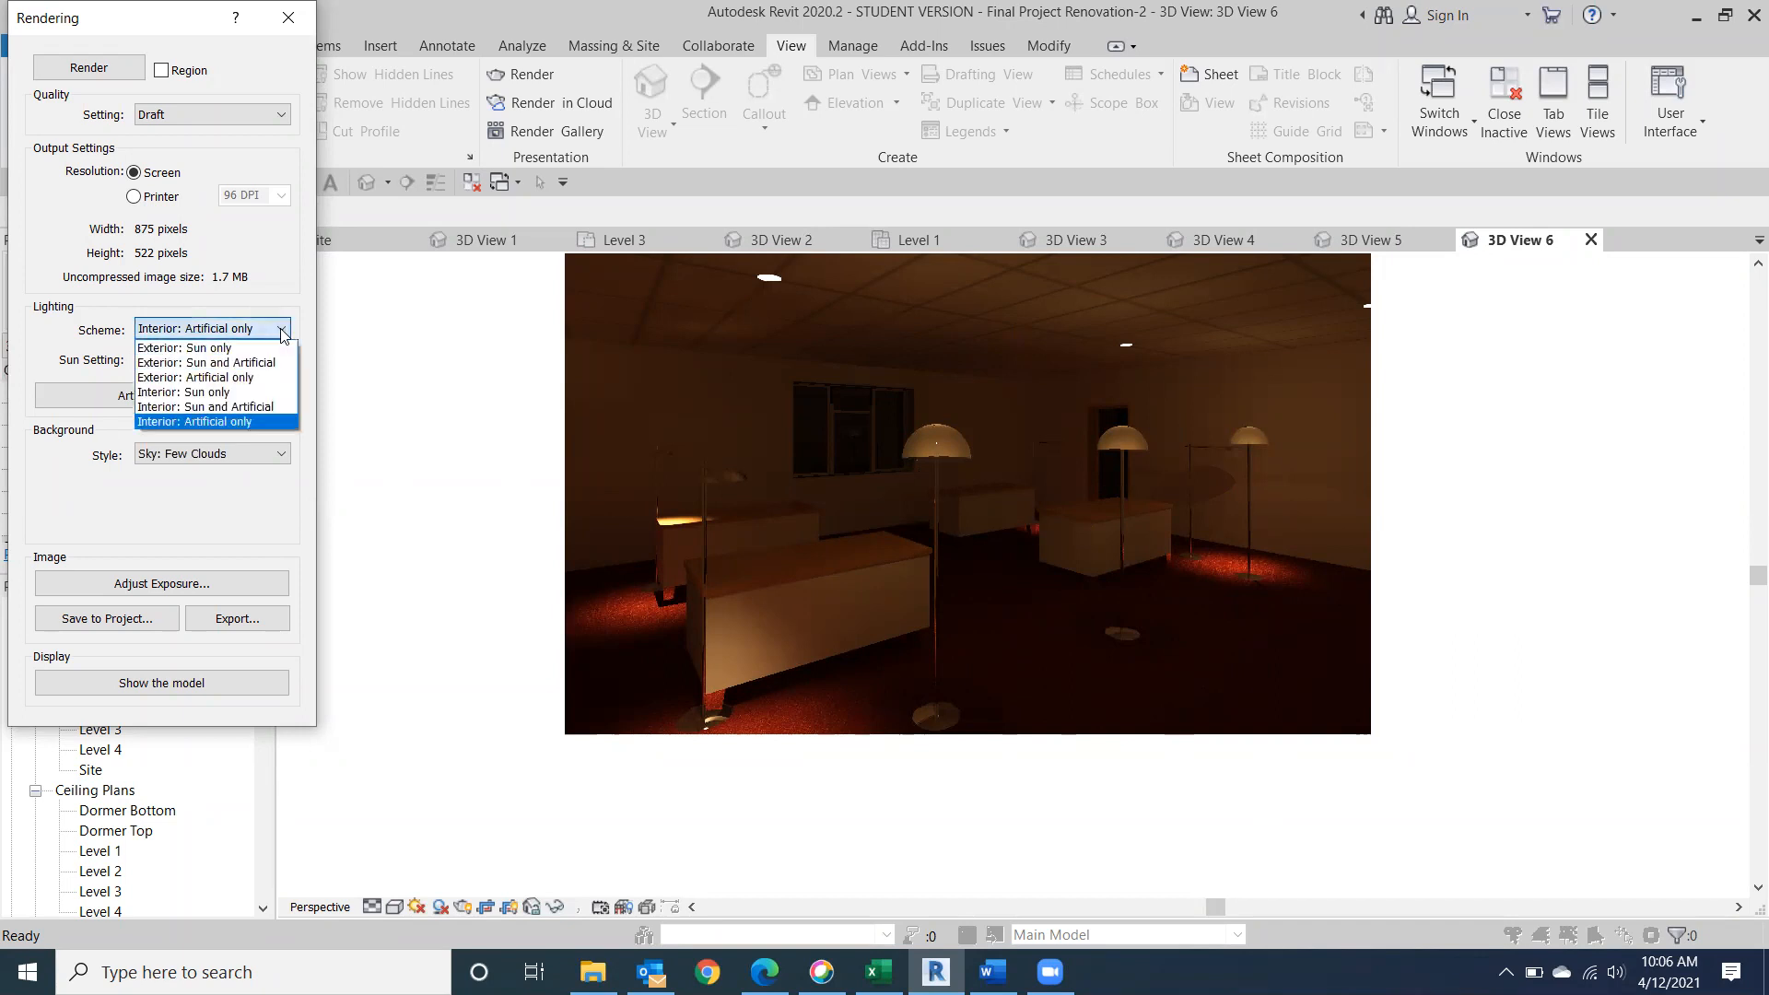
{"action": "left_click", "coordinate": [244, 408]}
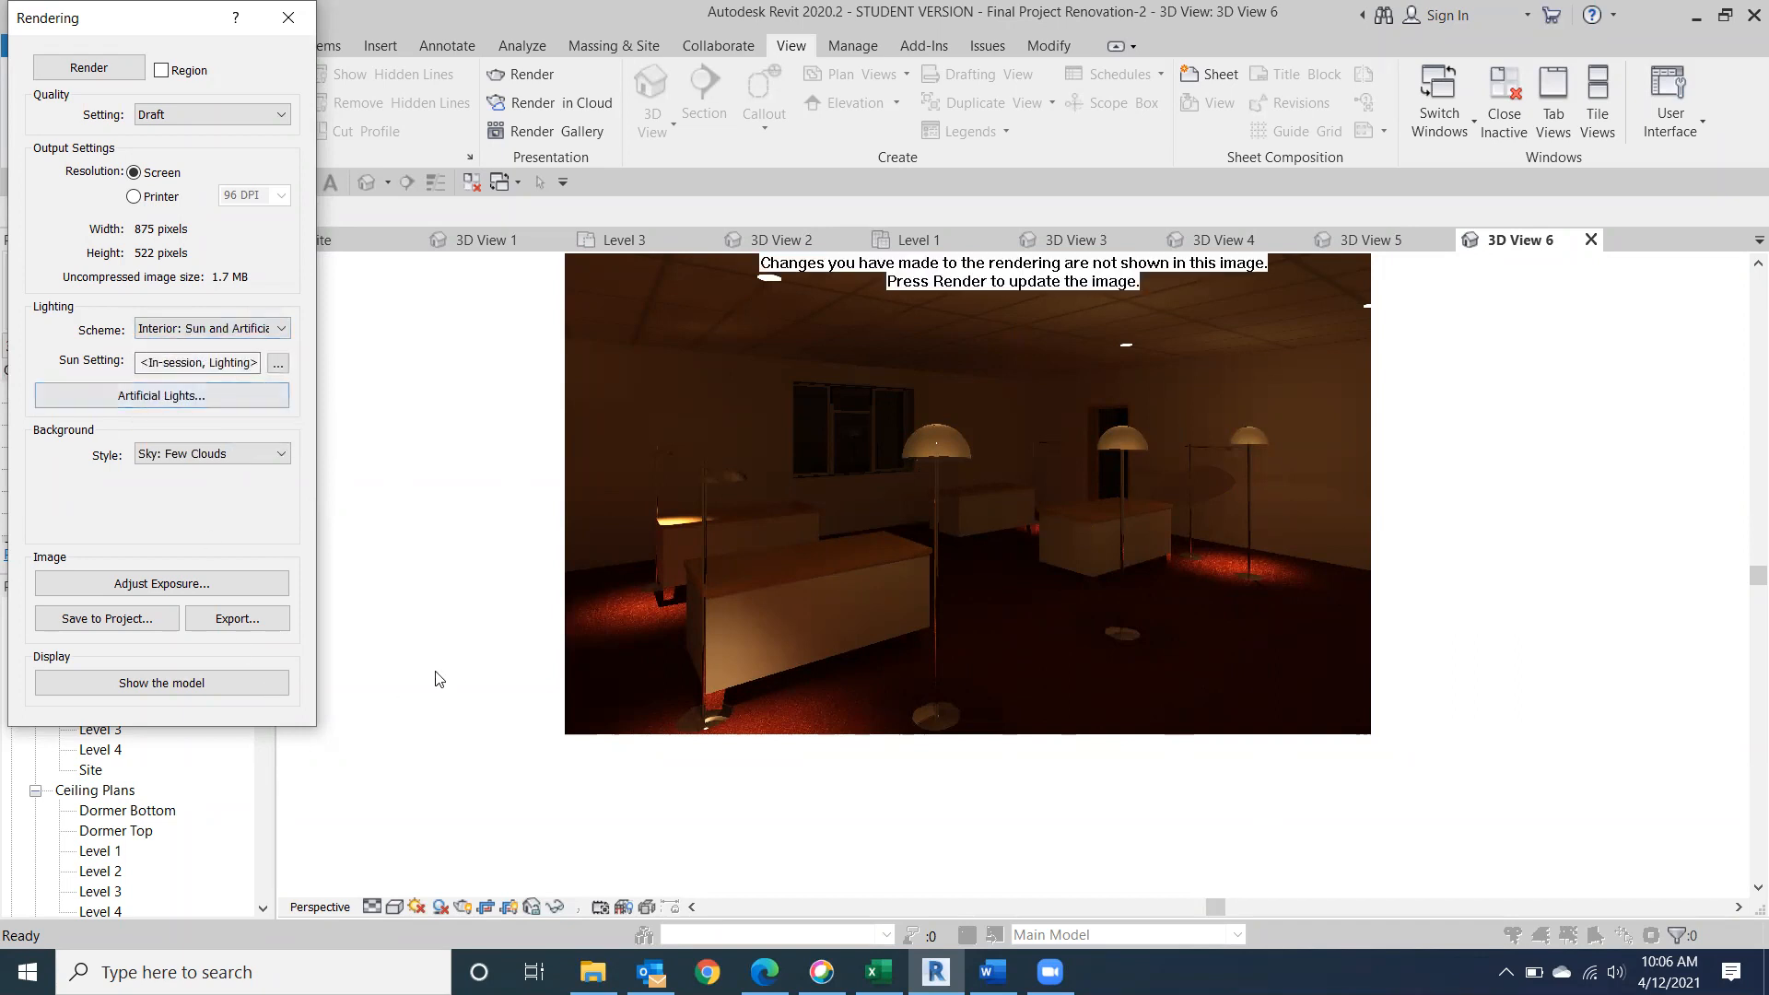
{"action": "left_click", "coordinate": [92, 70]}
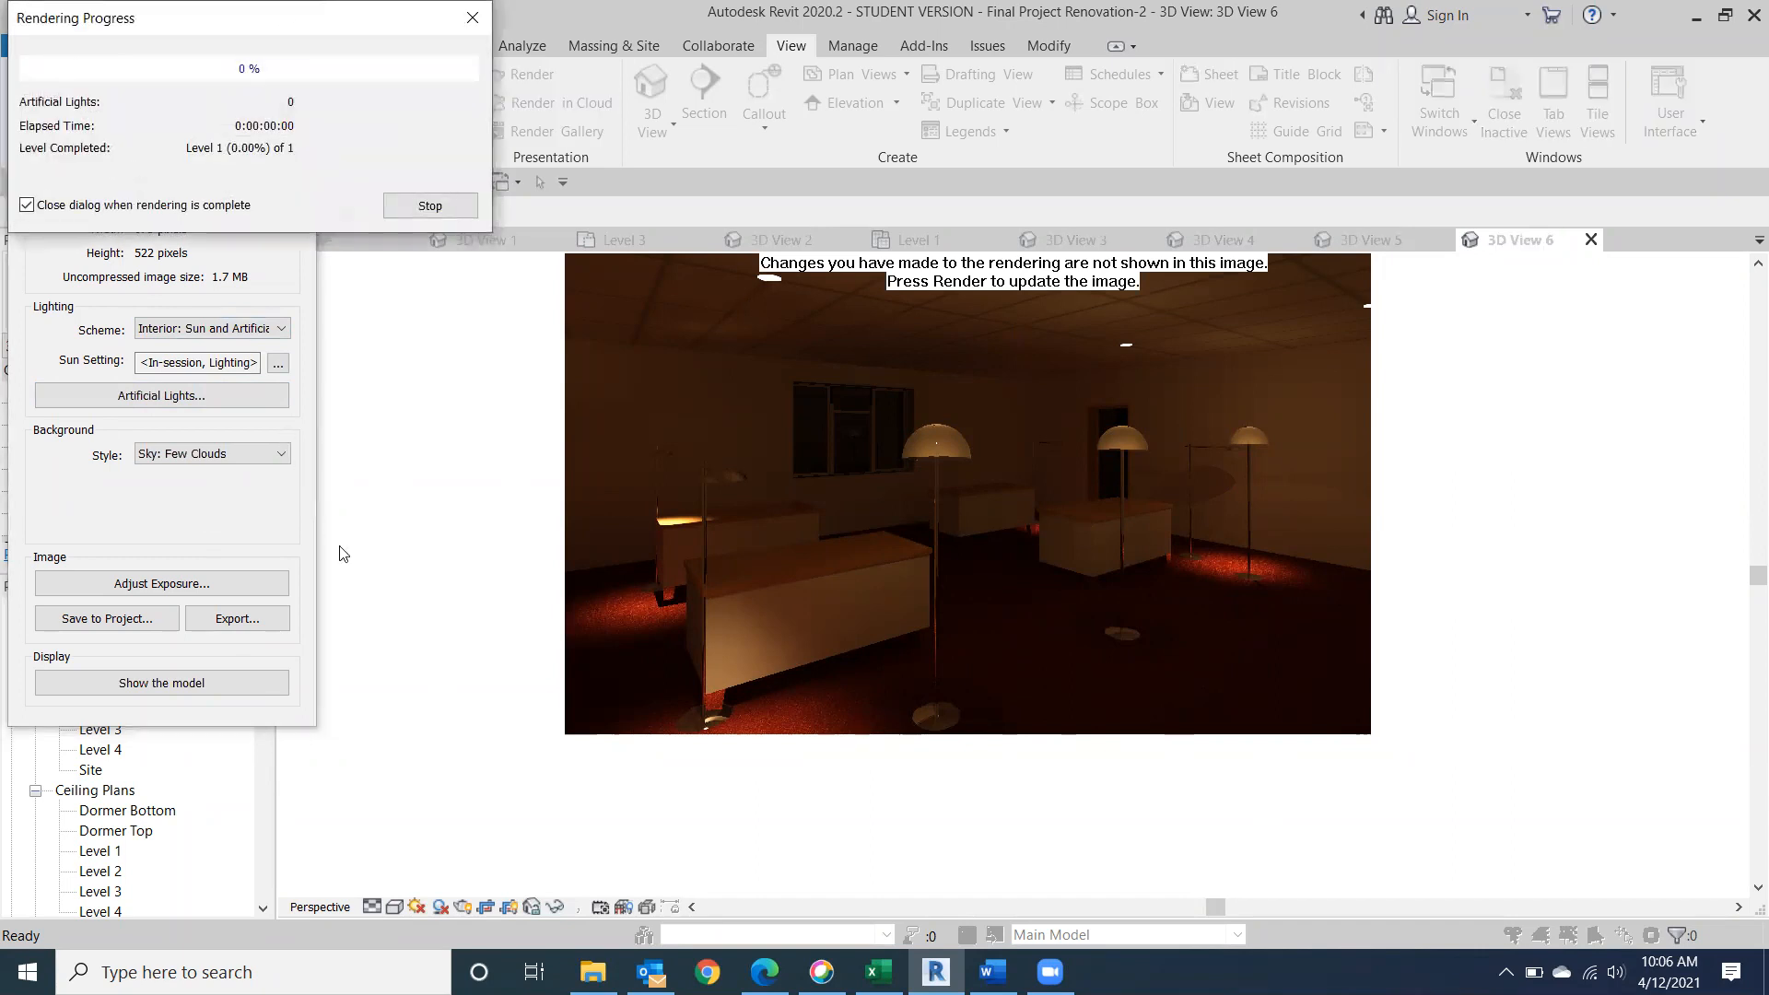
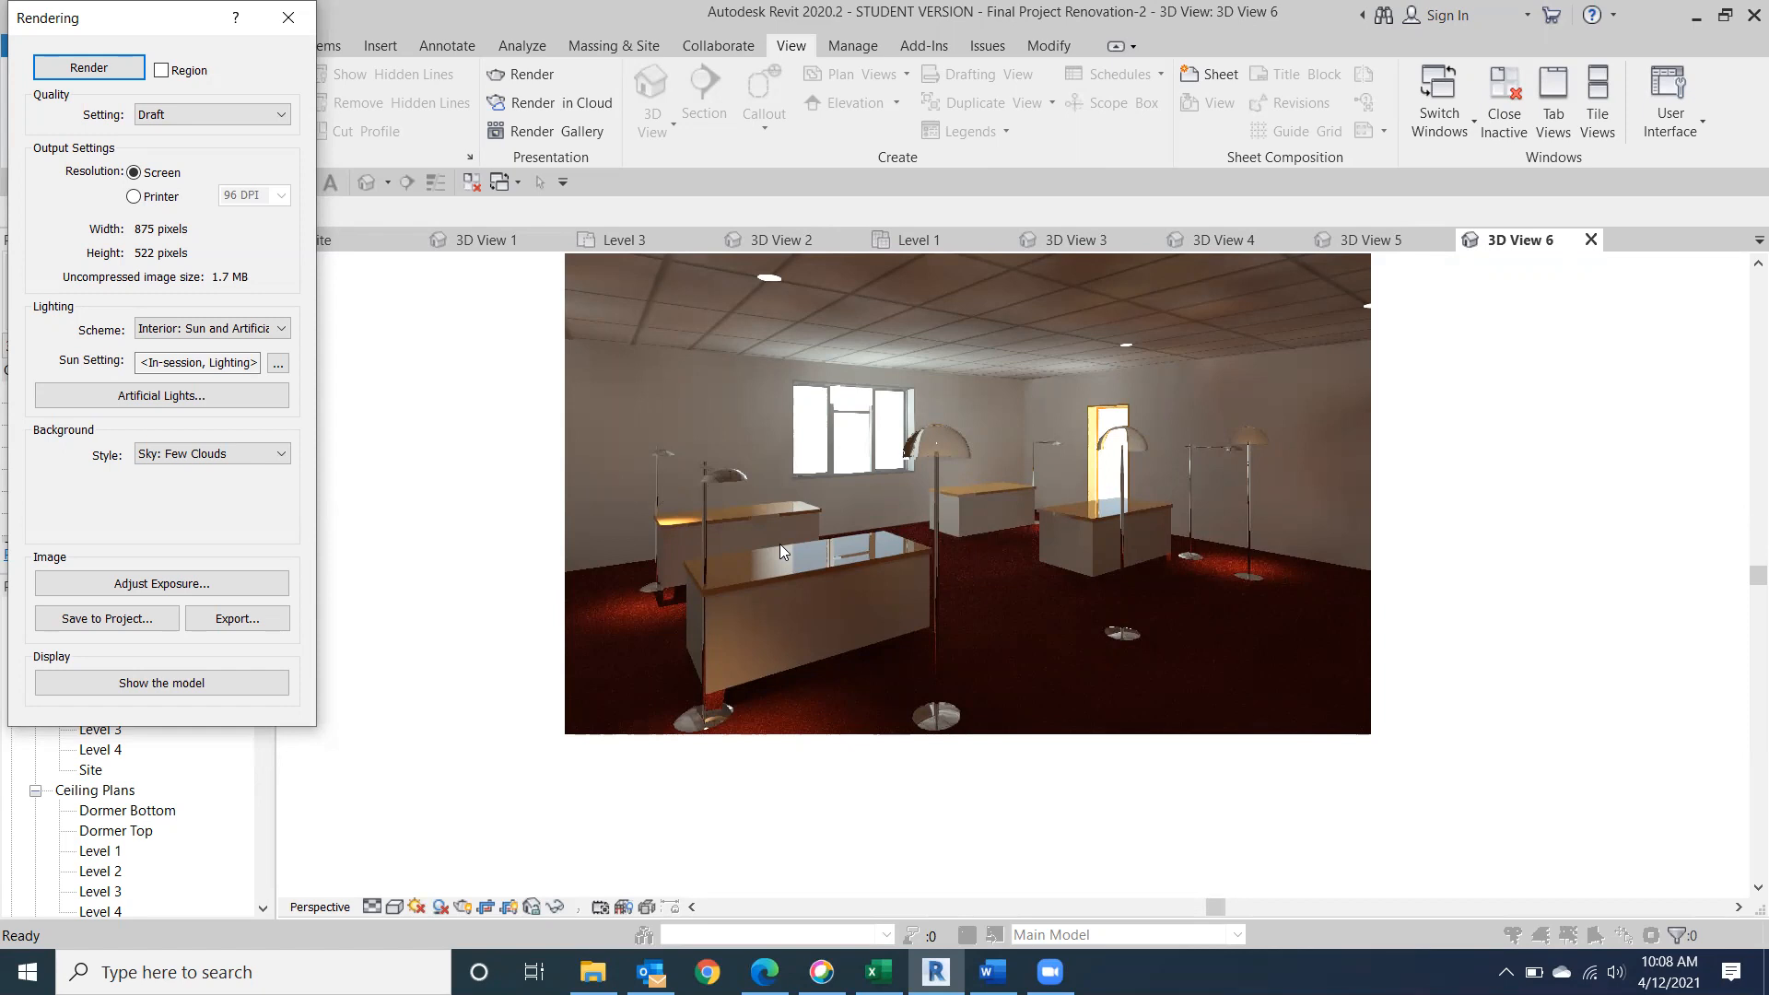
Close the Rendering dialog and inspect the ceiling downlights up close in the unrendered camera view.
{"action": "left_click", "coordinate": [284, 23]}
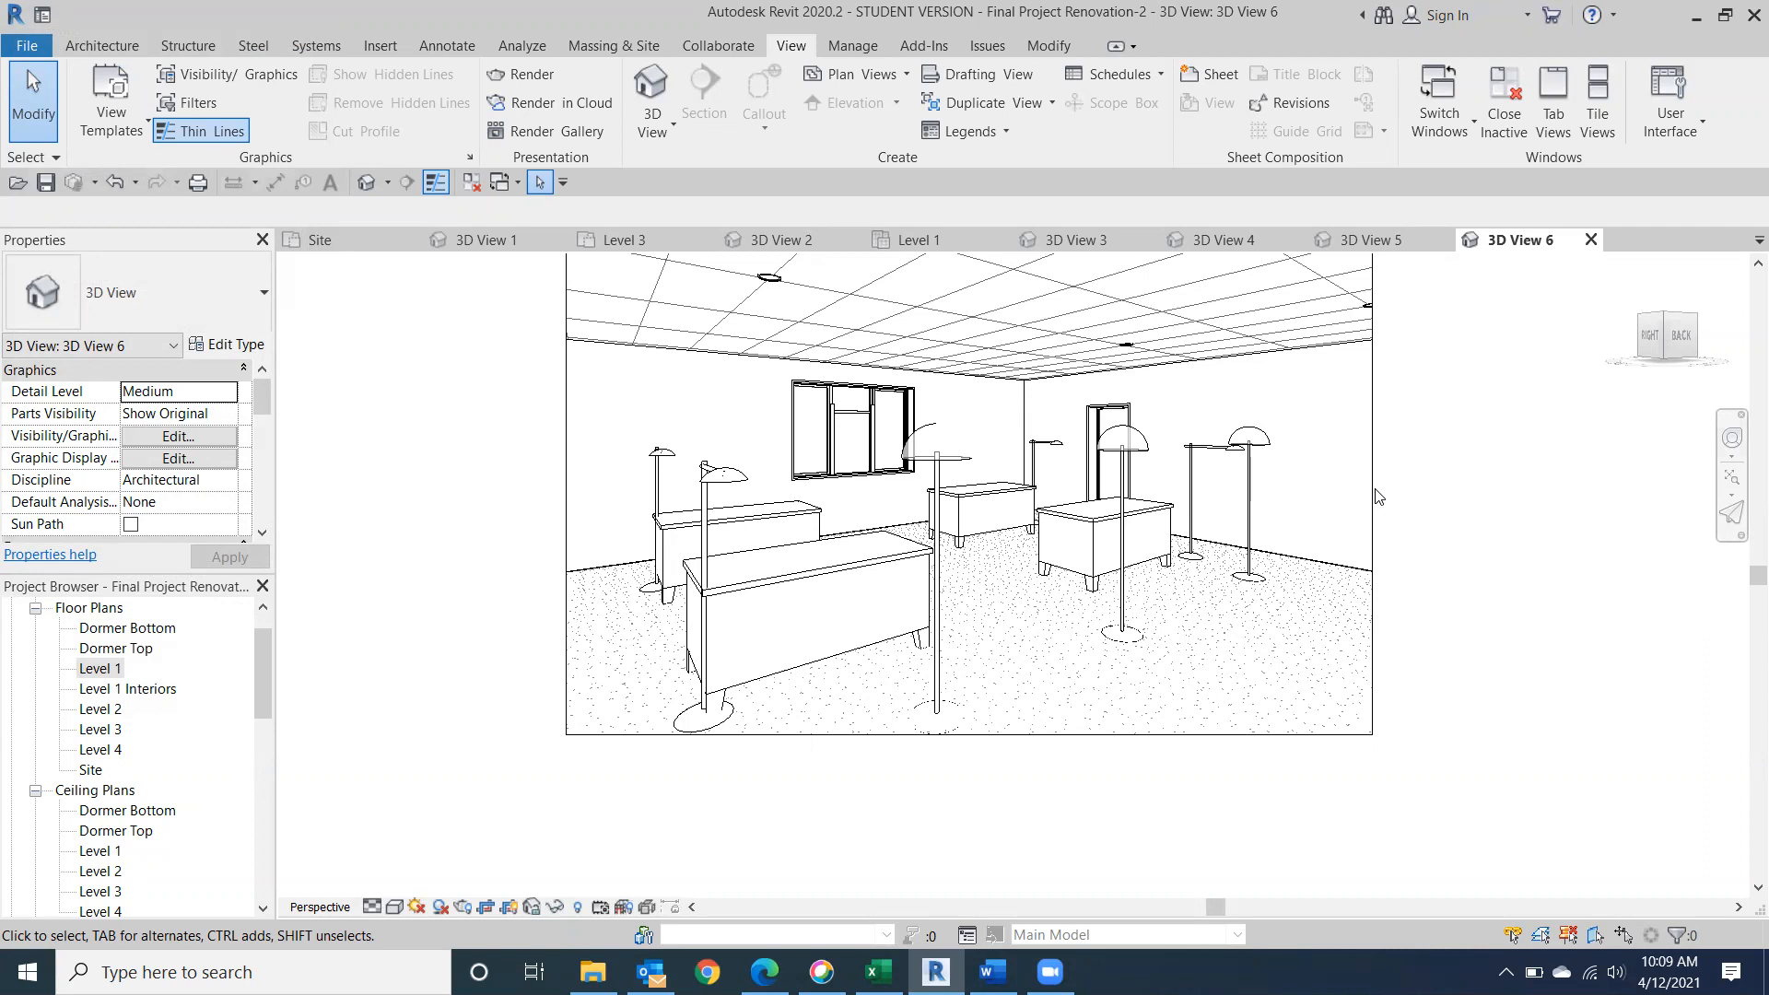
{"action": "scroll", "coordinate": [769, 276], "scroll_direction": "up", "scroll_amount": 2}
{"action": "scroll", "coordinate": [769, 276], "scroll_direction": "up", "scroll_amount": 4}
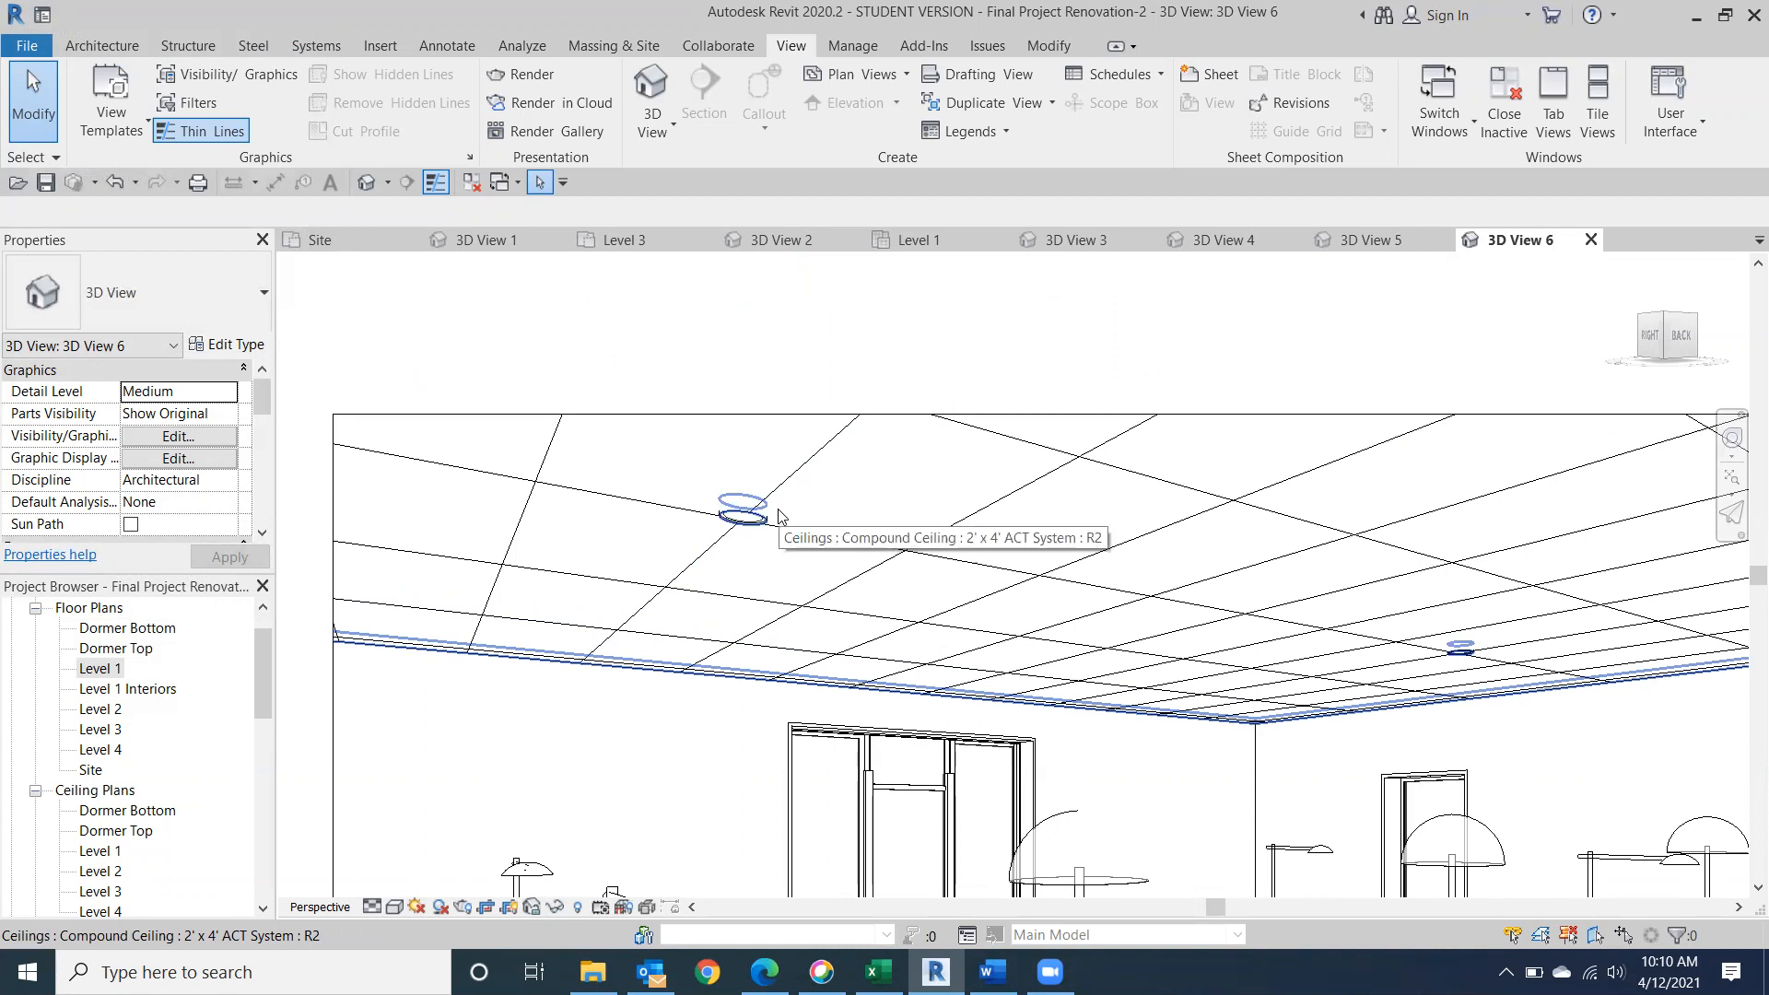
{"action": "scroll", "coordinate": [778, 515], "scroll_direction": "down", "scroll_amount": 5}
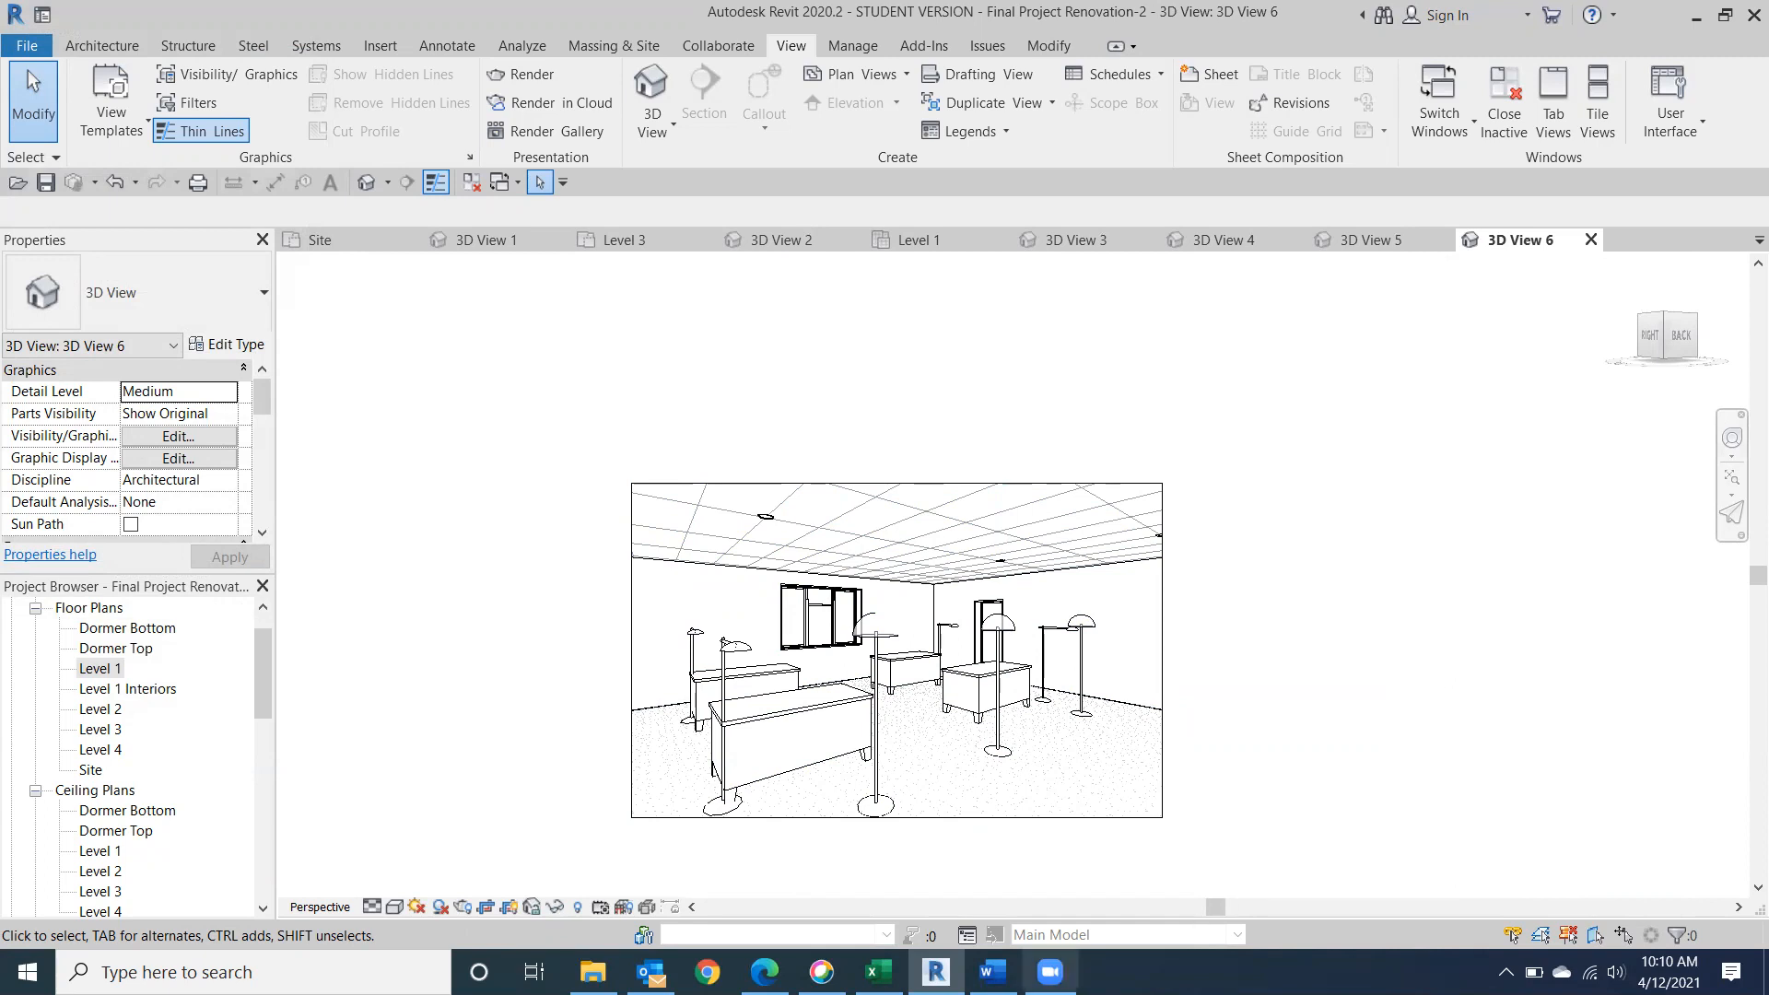
Check the Class 17 outline in Word, return to Revit without saving the project, and open the Level 1 Interiors floor plan.
{"action": "left_click", "coordinate": [992, 971]}
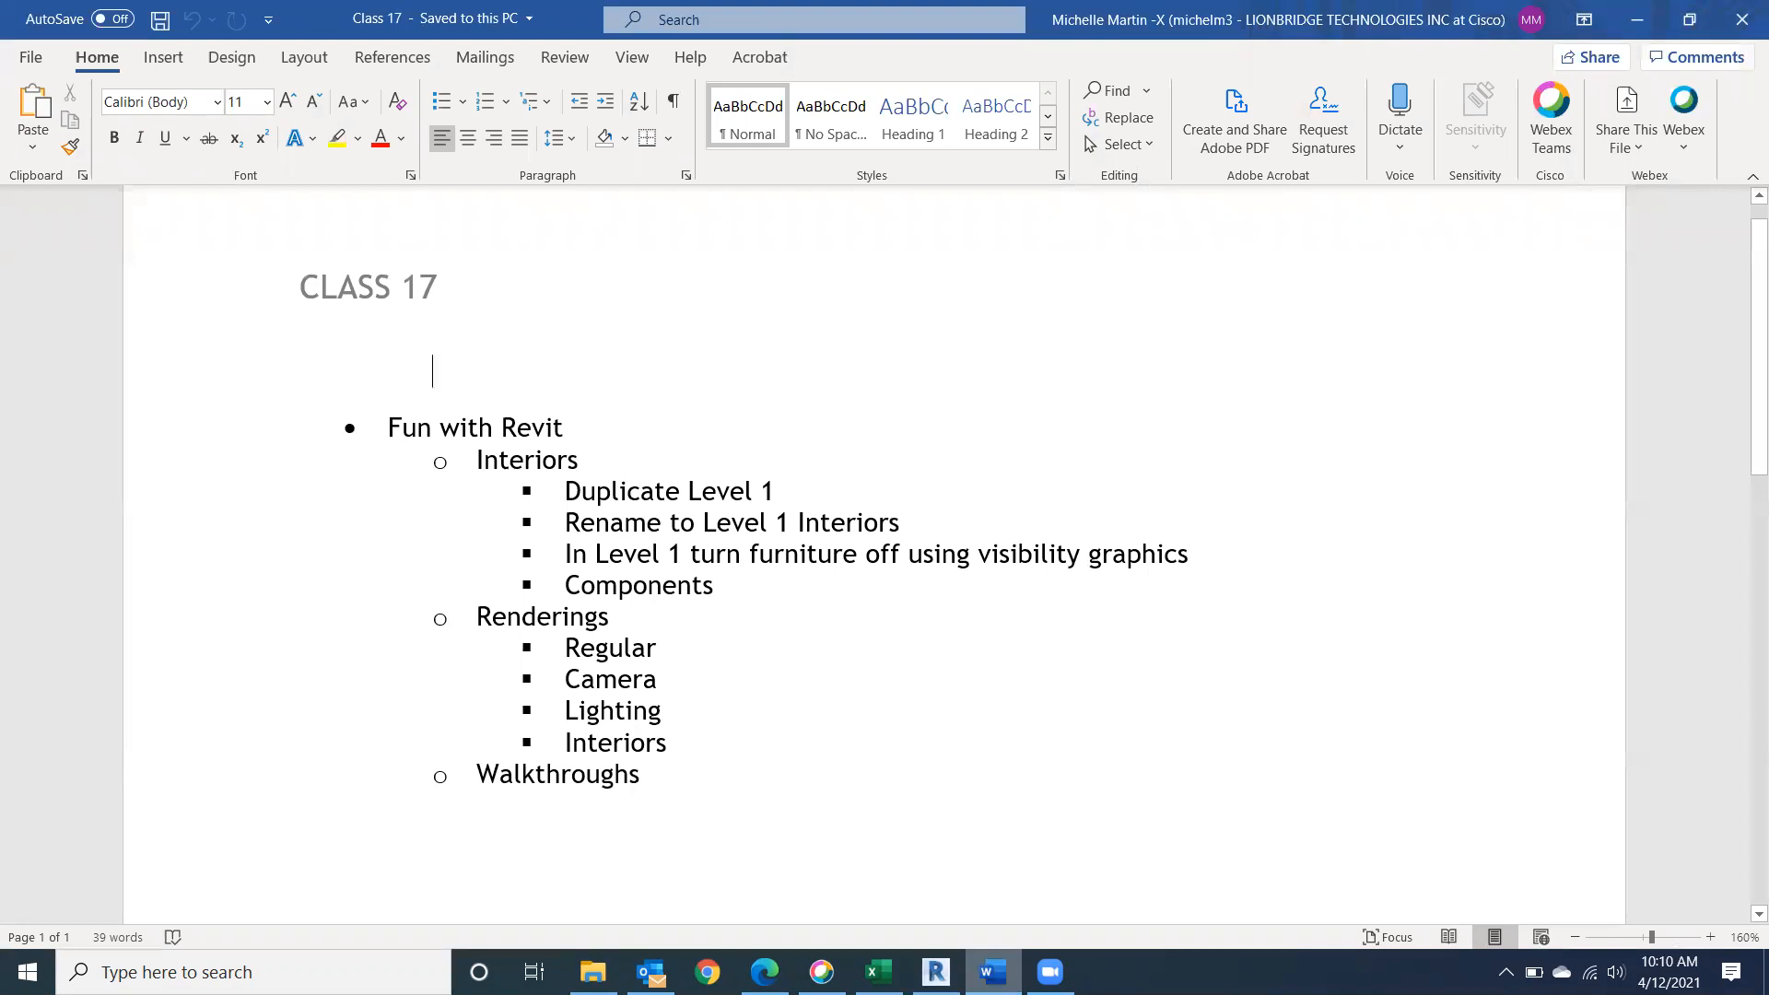
{"action": "key", "text": "alt+Tab"}
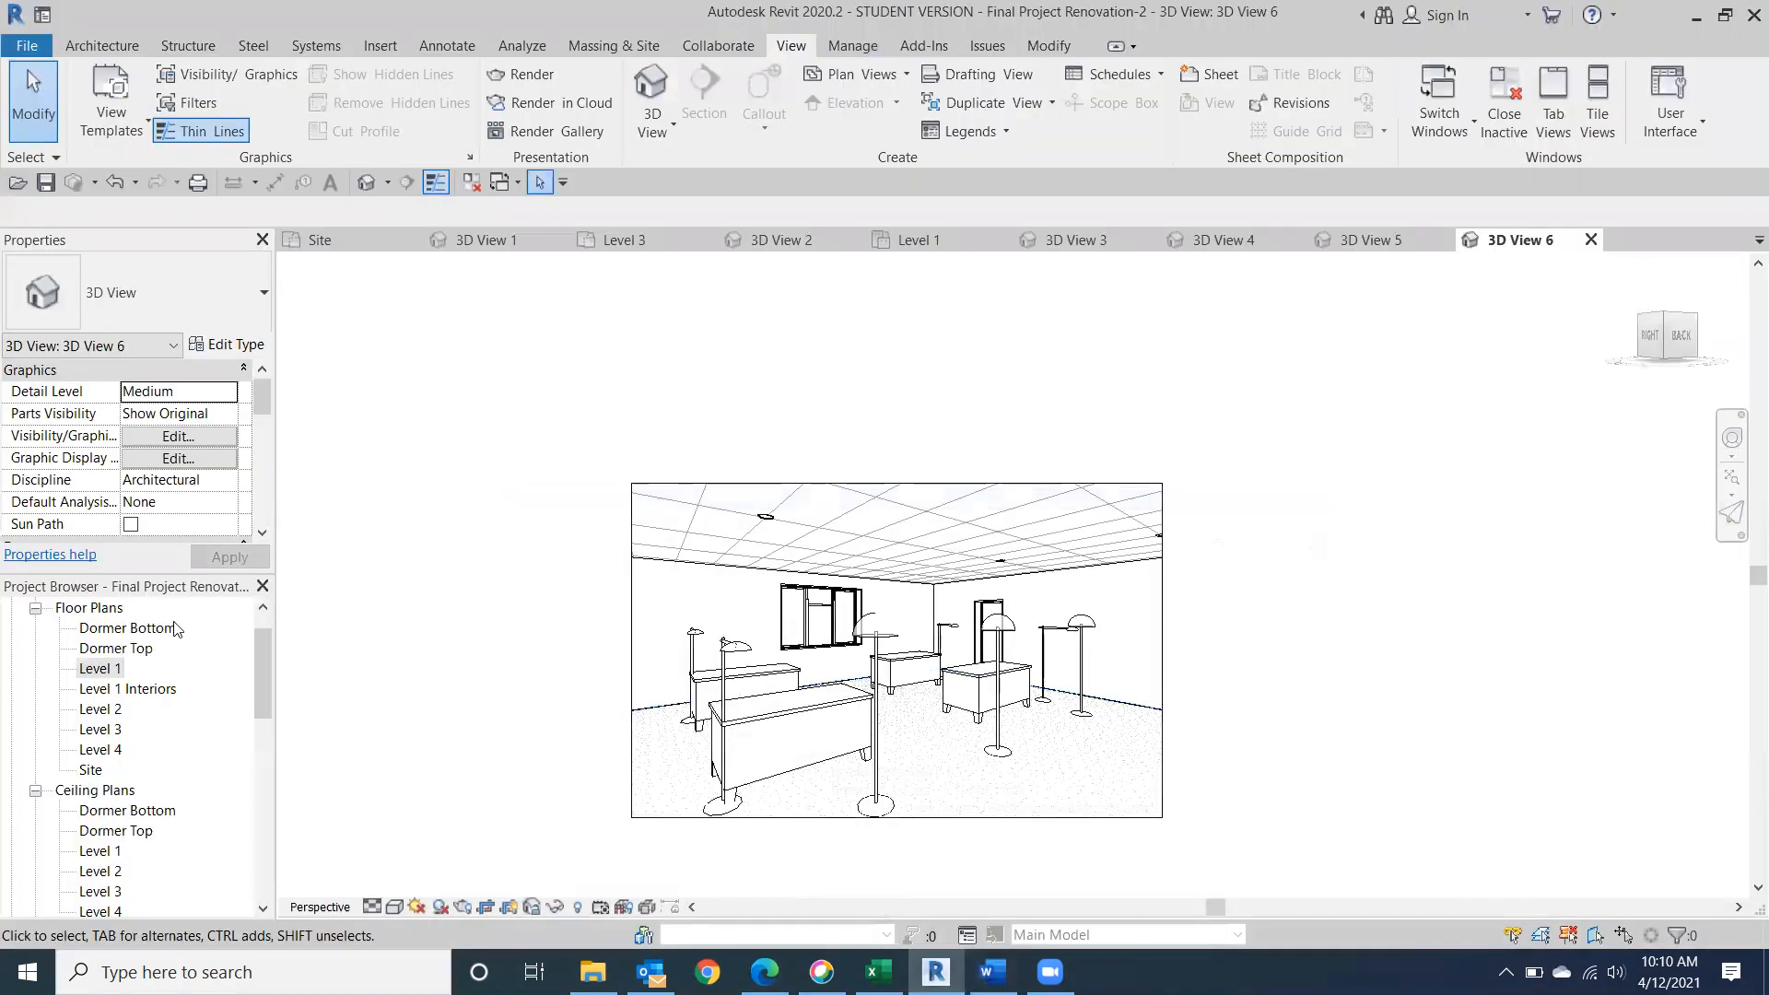
{"action": "double_click", "coordinate": [96, 668]}
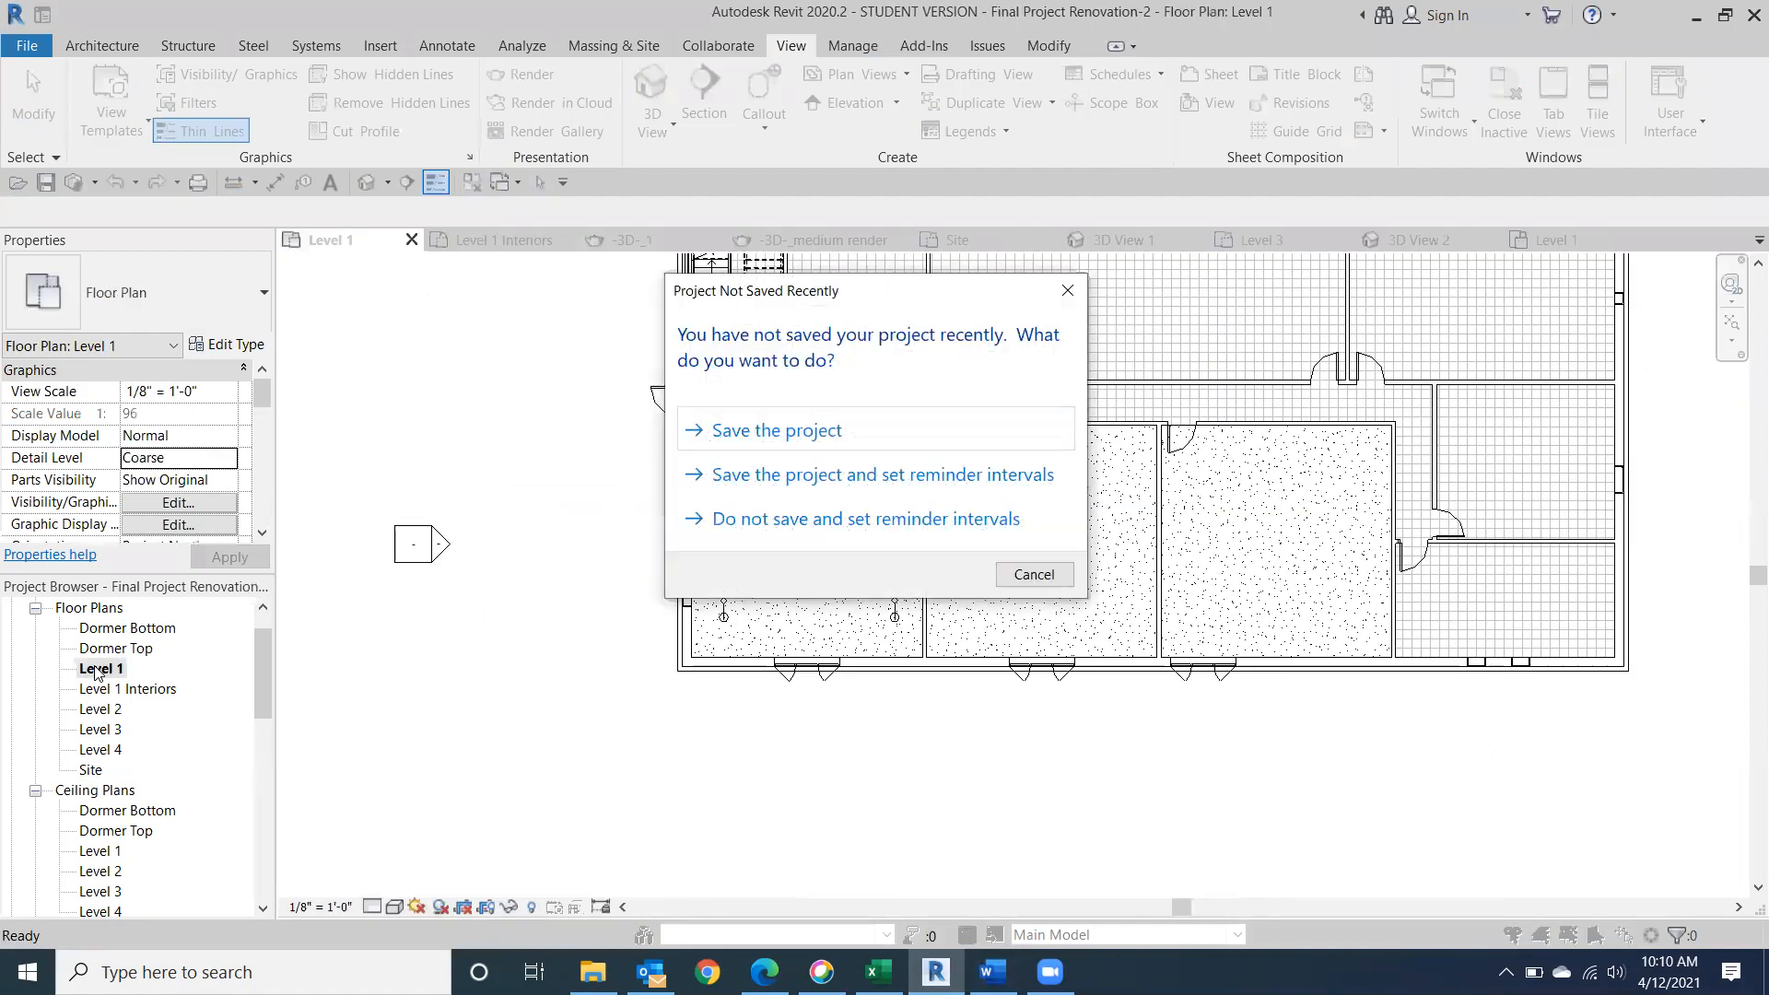
{"action": "left_click", "coordinate": [1066, 290]}
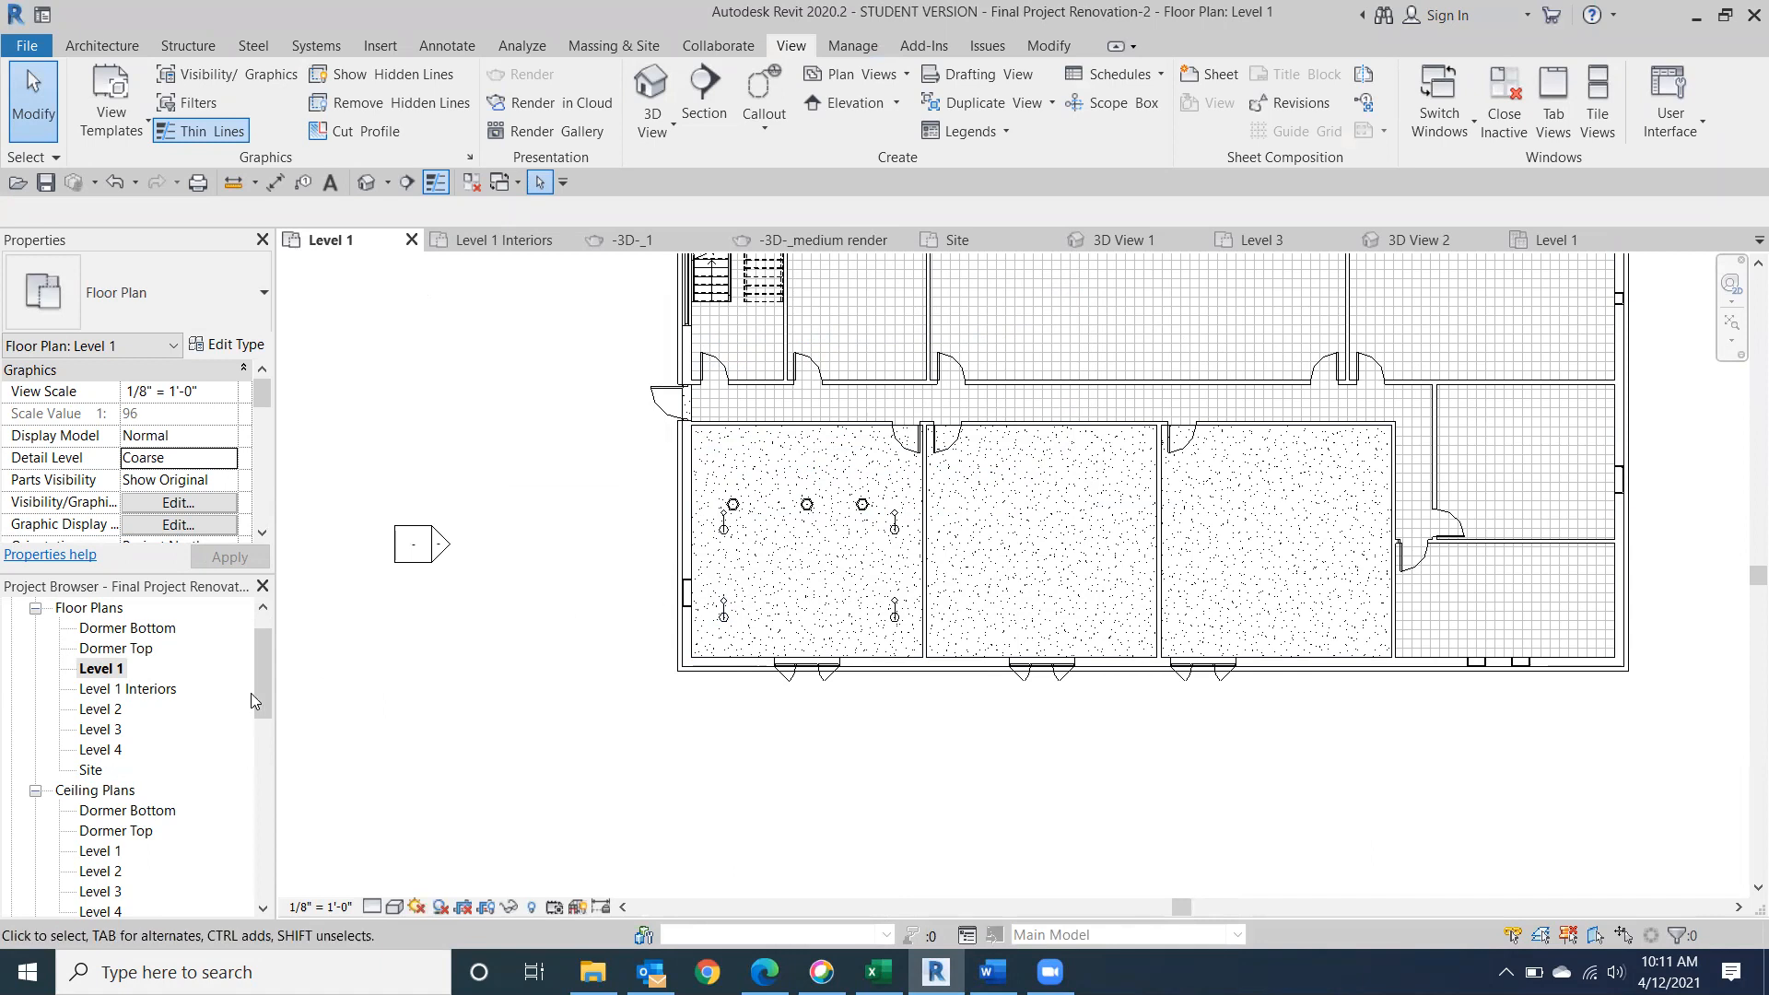
{"action": "left_click_drag", "start_coordinate": [261, 664], "coordinate": [271, 630]}
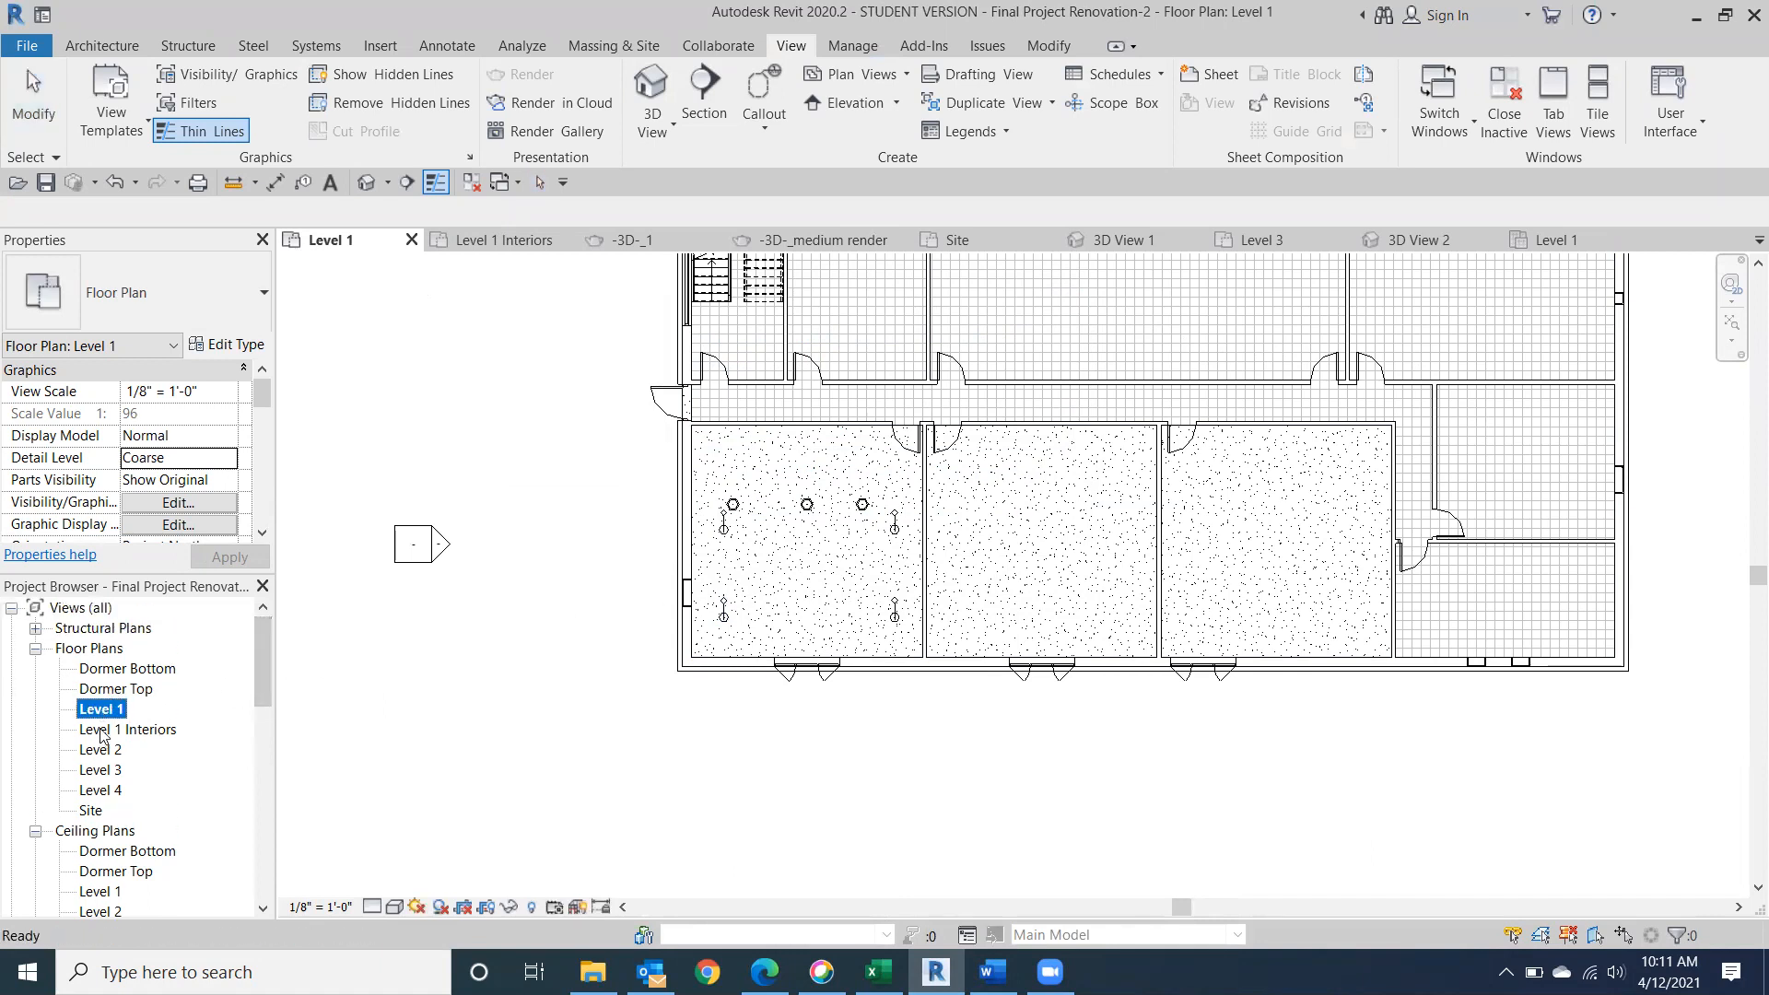
{"action": "double_click", "coordinate": [101, 730]}
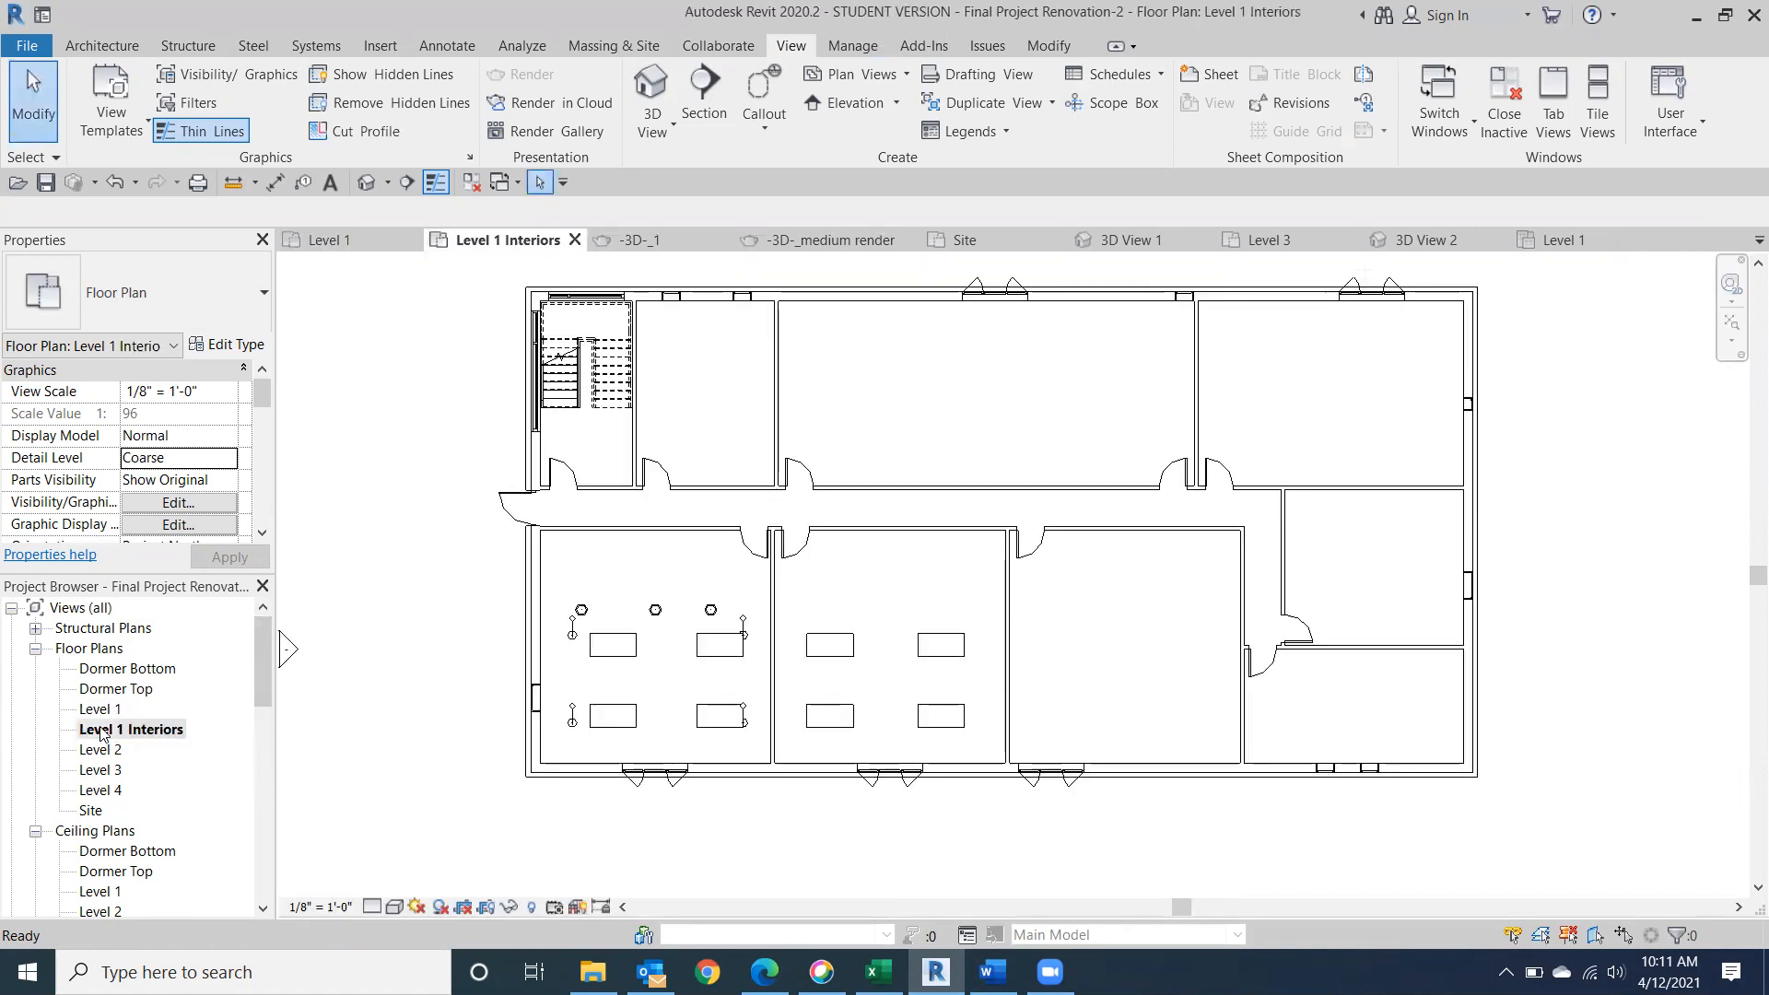
Start a walkthrough path outside the corridor's west entrance, follow the corridor, and loop through the furnished lower-left room and the two rooms above the corridor.
{"action": "middle_click_drag", "start_coordinate": [806, 738], "coordinate": [904, 730]}
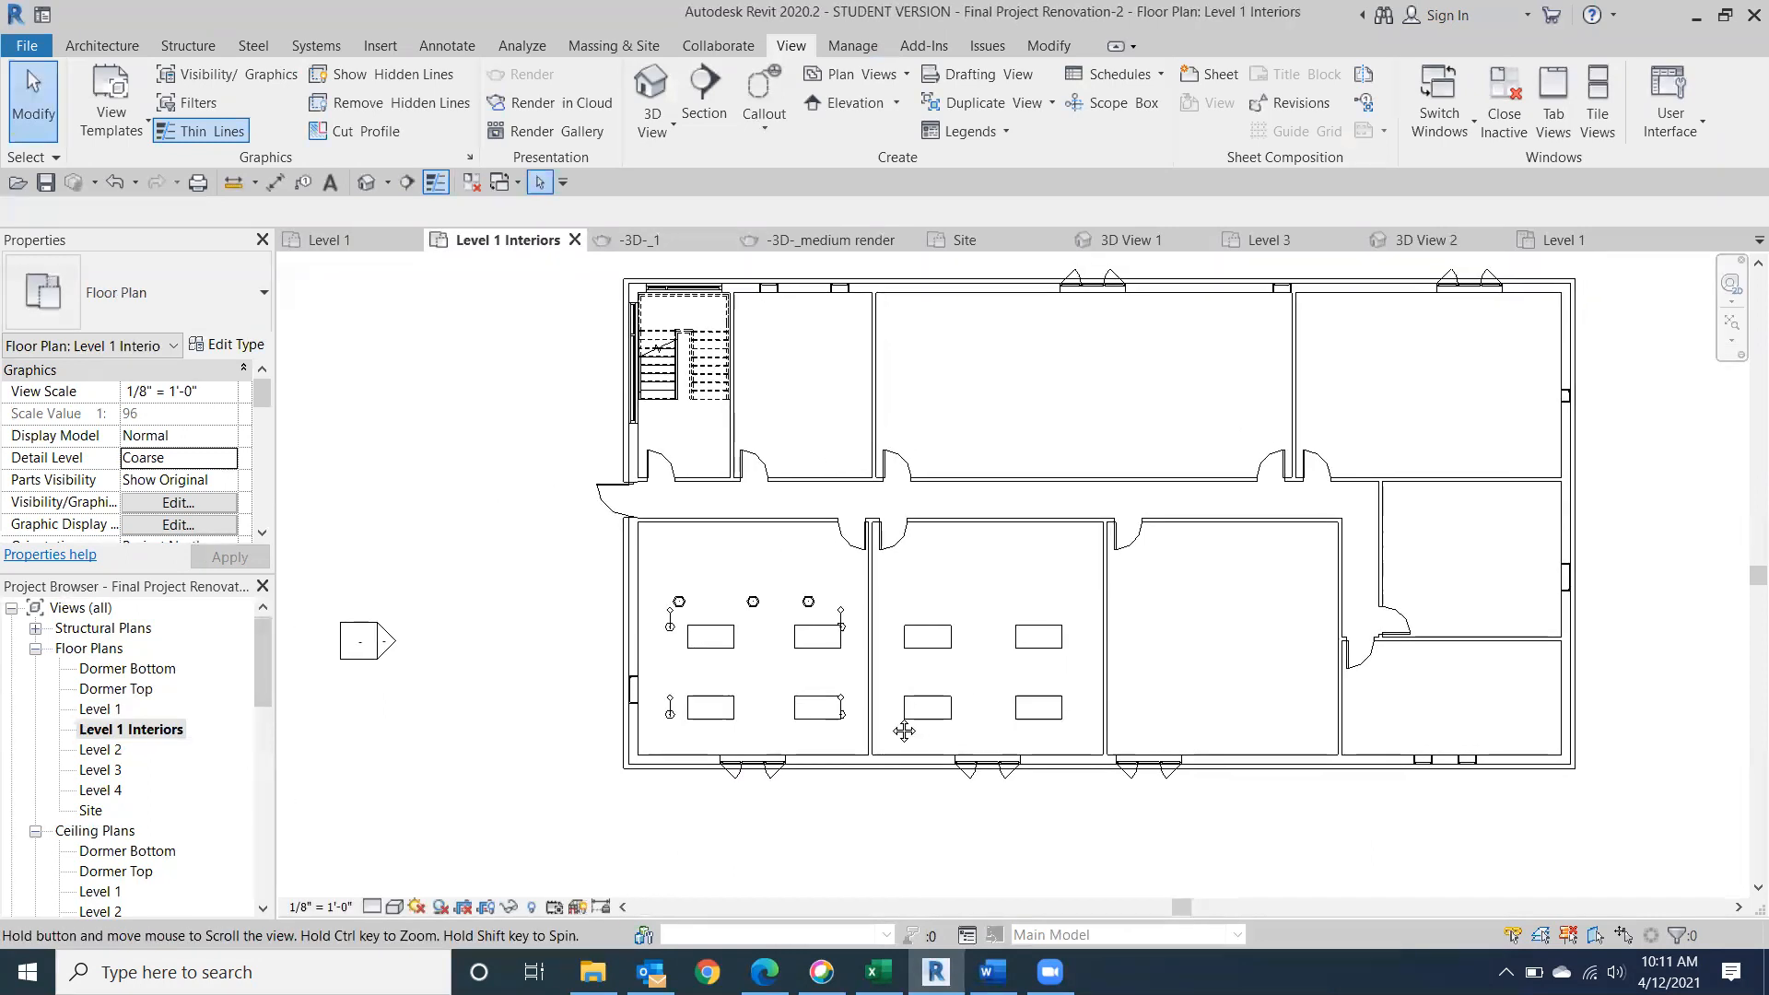
{"action": "middle_click_drag", "start_coordinate": [709, 382], "coordinate": [745, 402]}
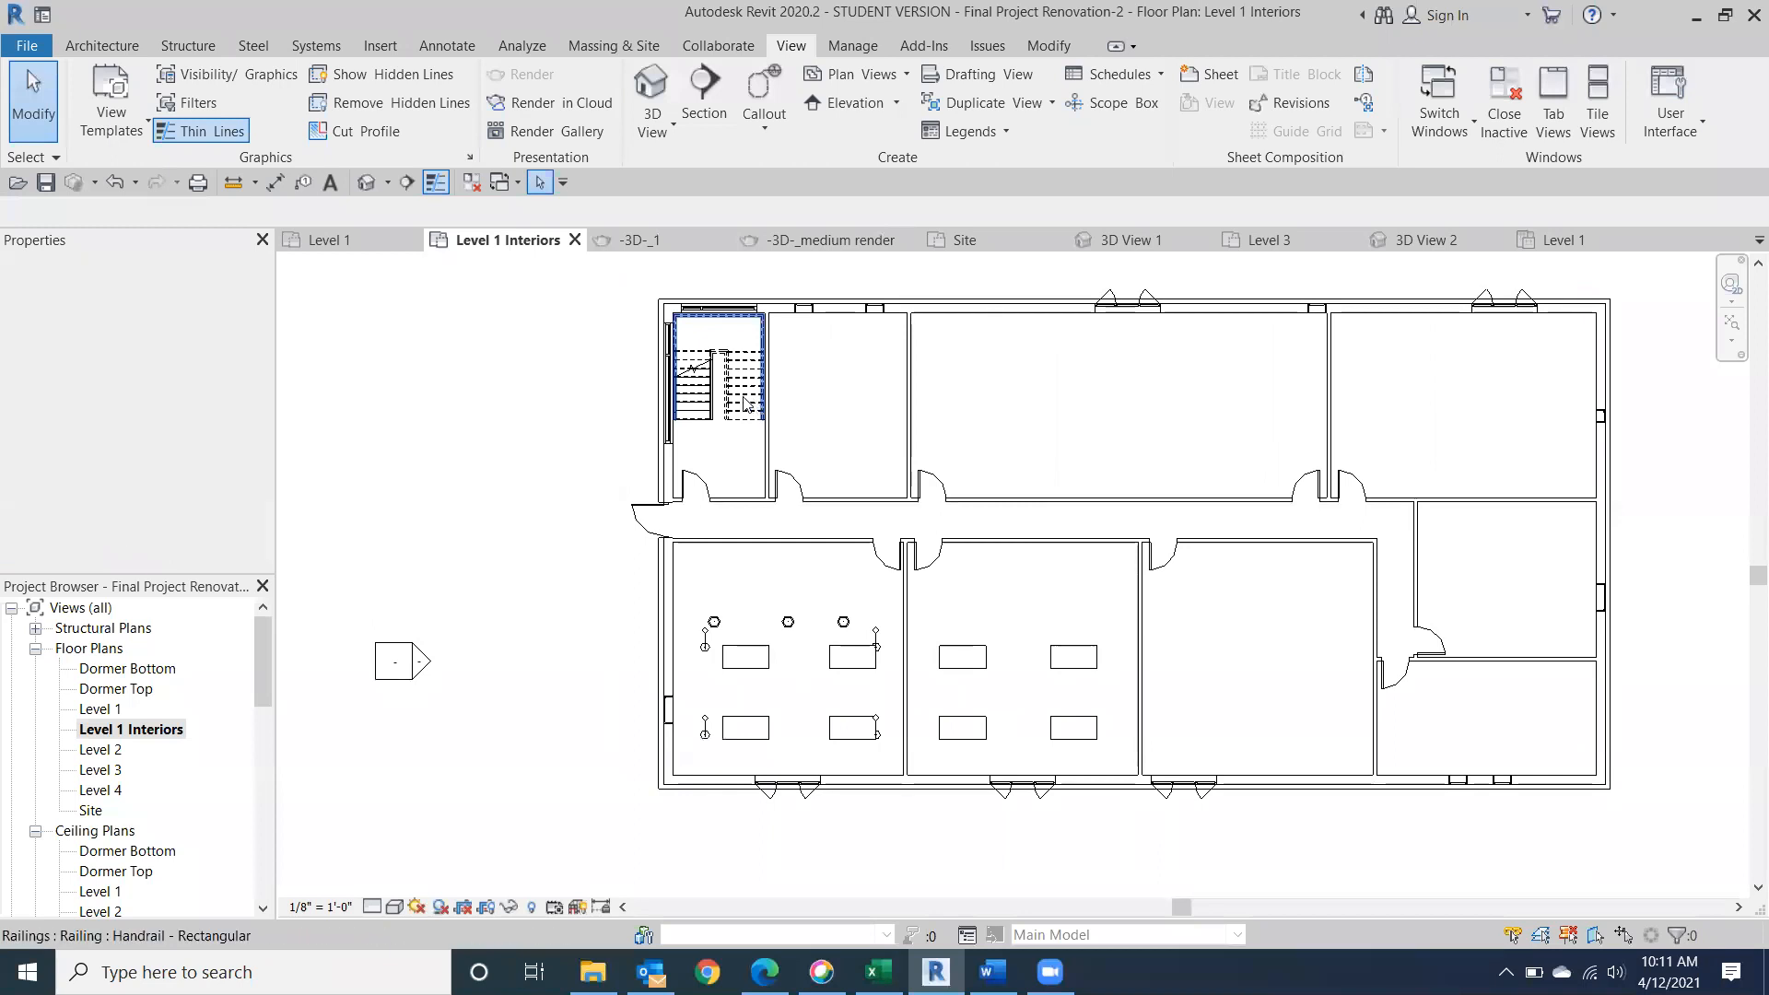
{"action": "left_click", "coordinate": [225, 137]}
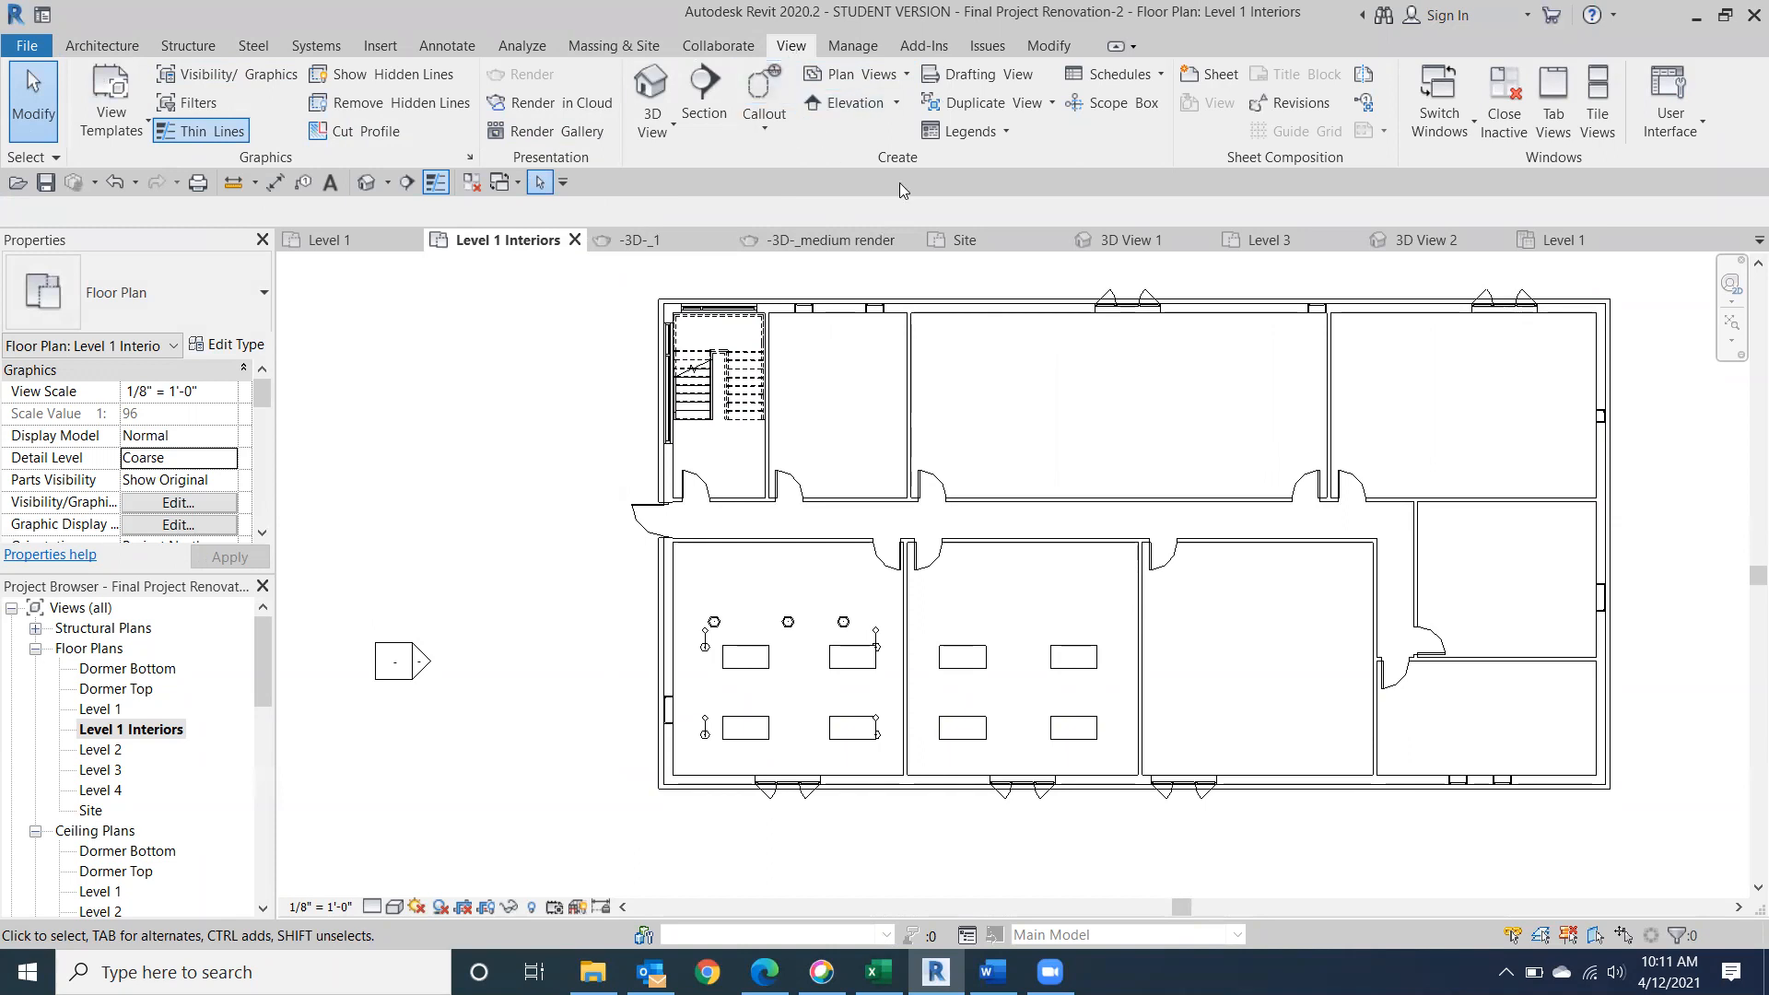
{"action": "left_click", "coordinate": [652, 134]}
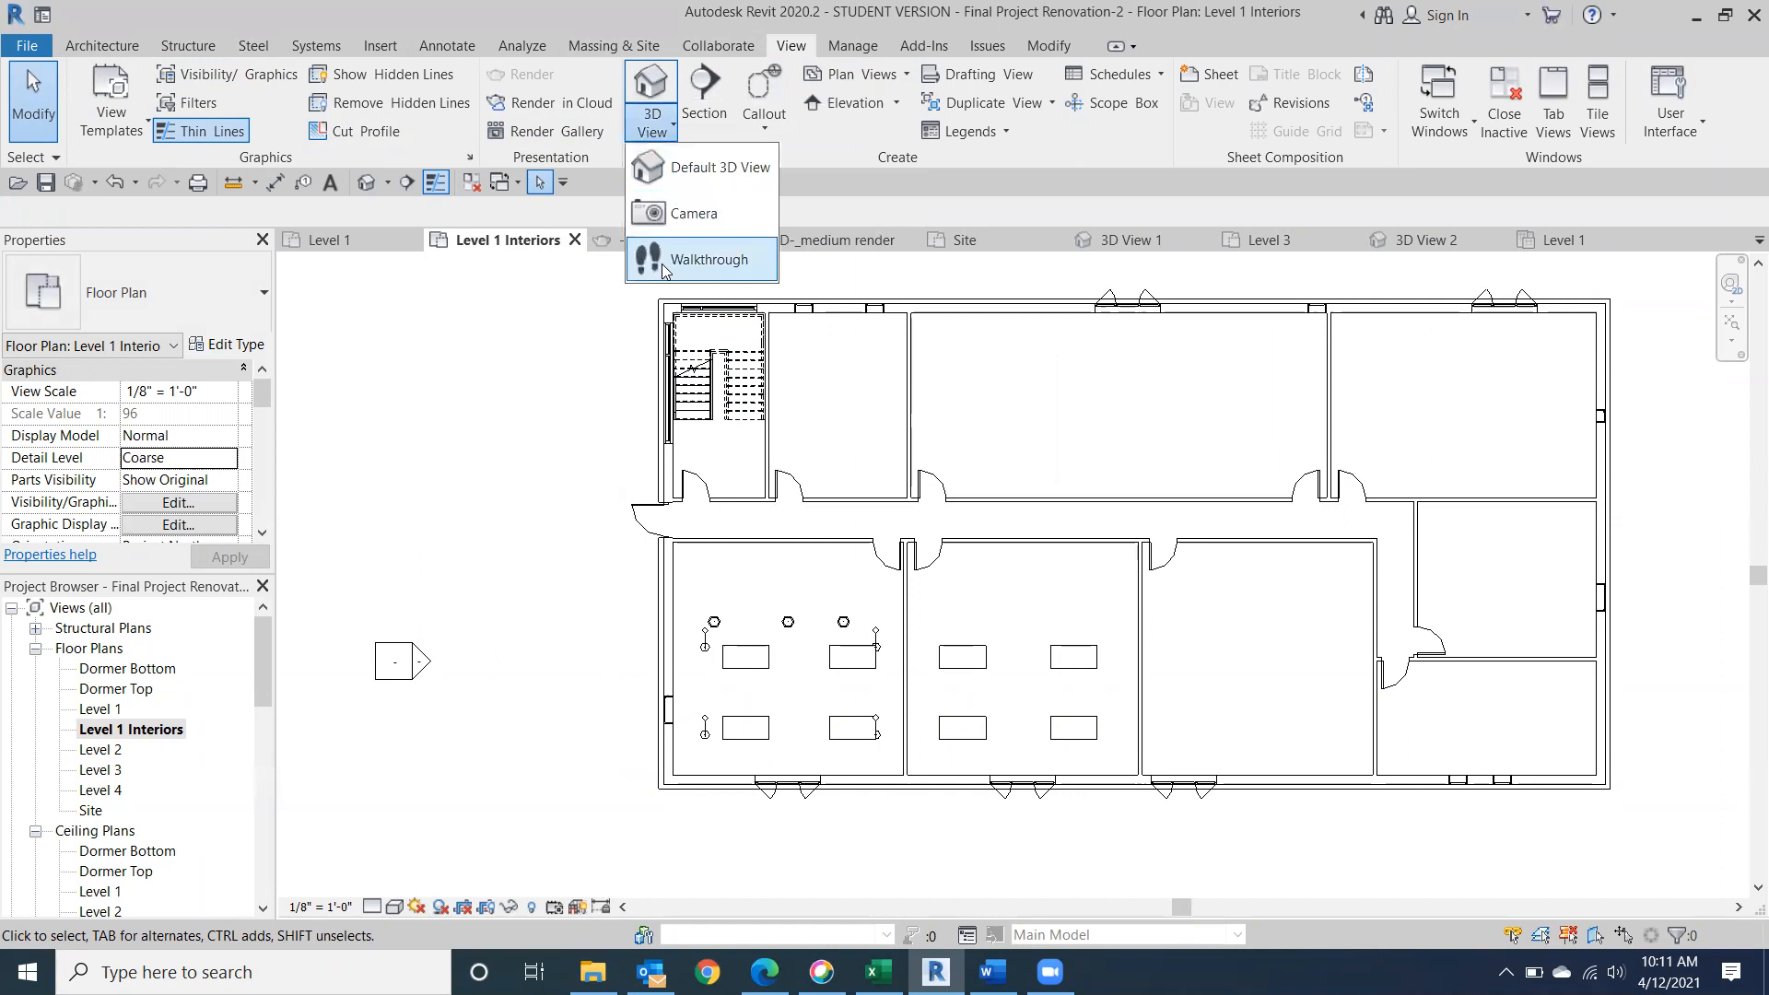
{"action": "left_click", "coordinate": [679, 263]}
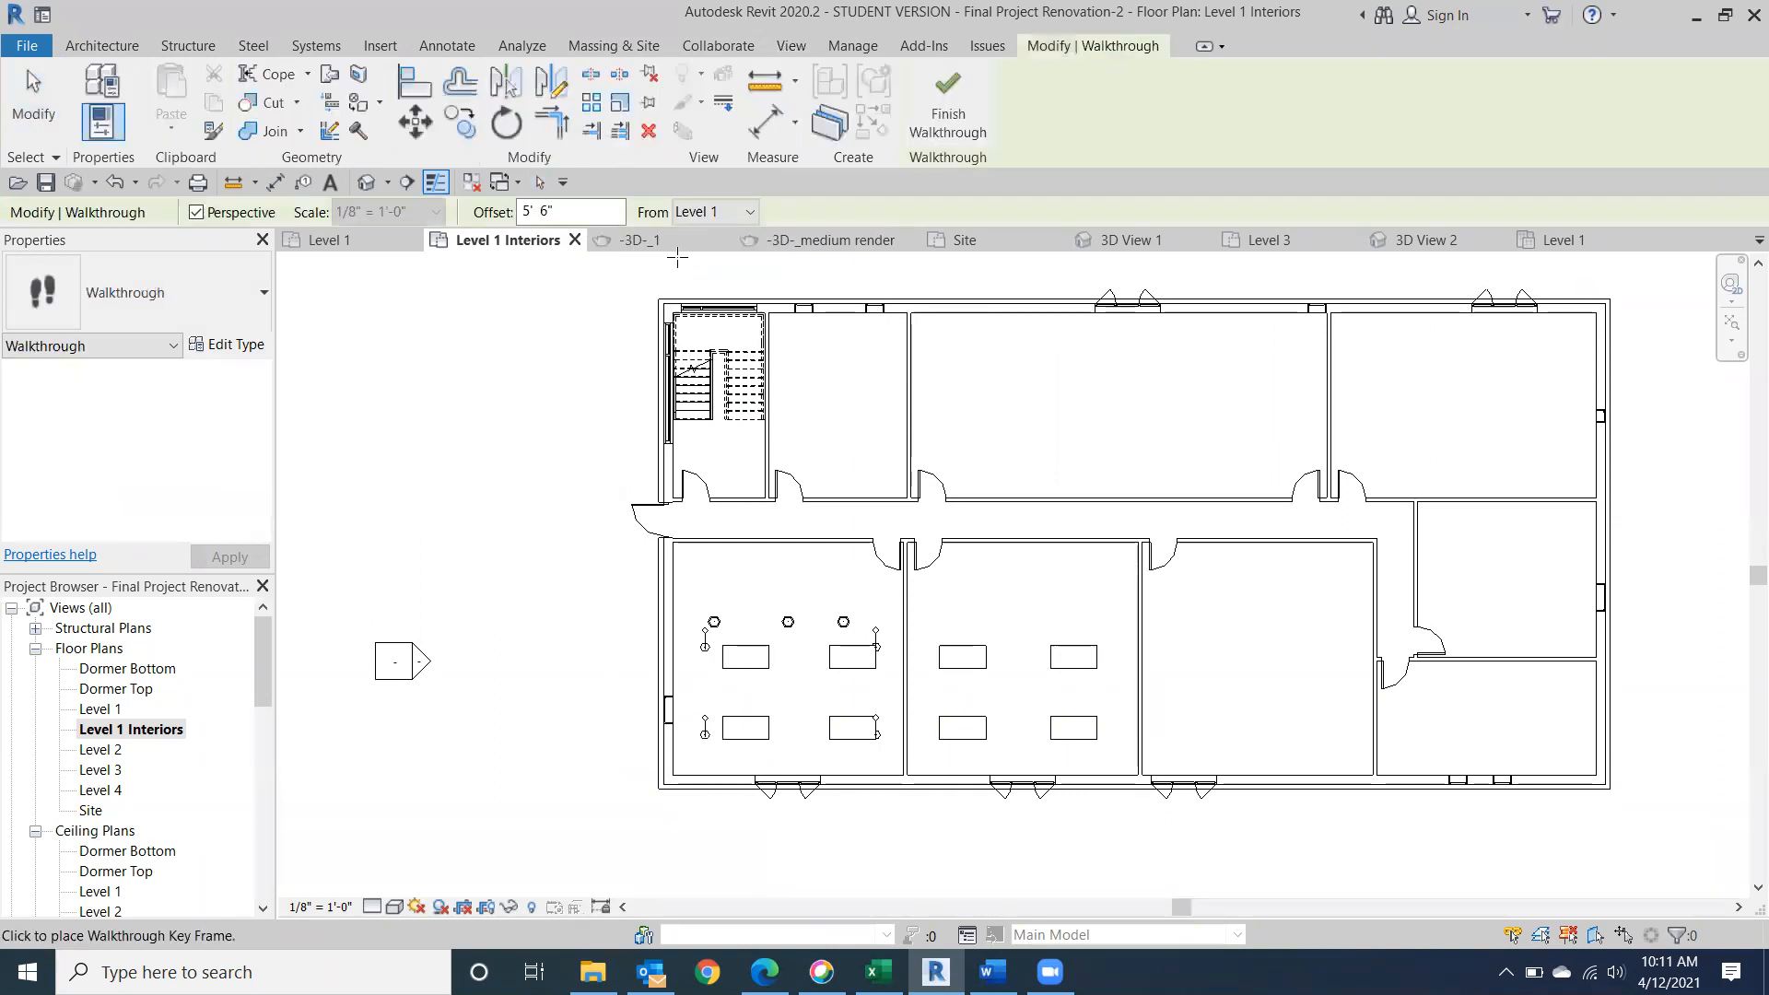
{"action": "middle_click_drag", "start_coordinate": [542, 598], "coordinate": [511, 639]}
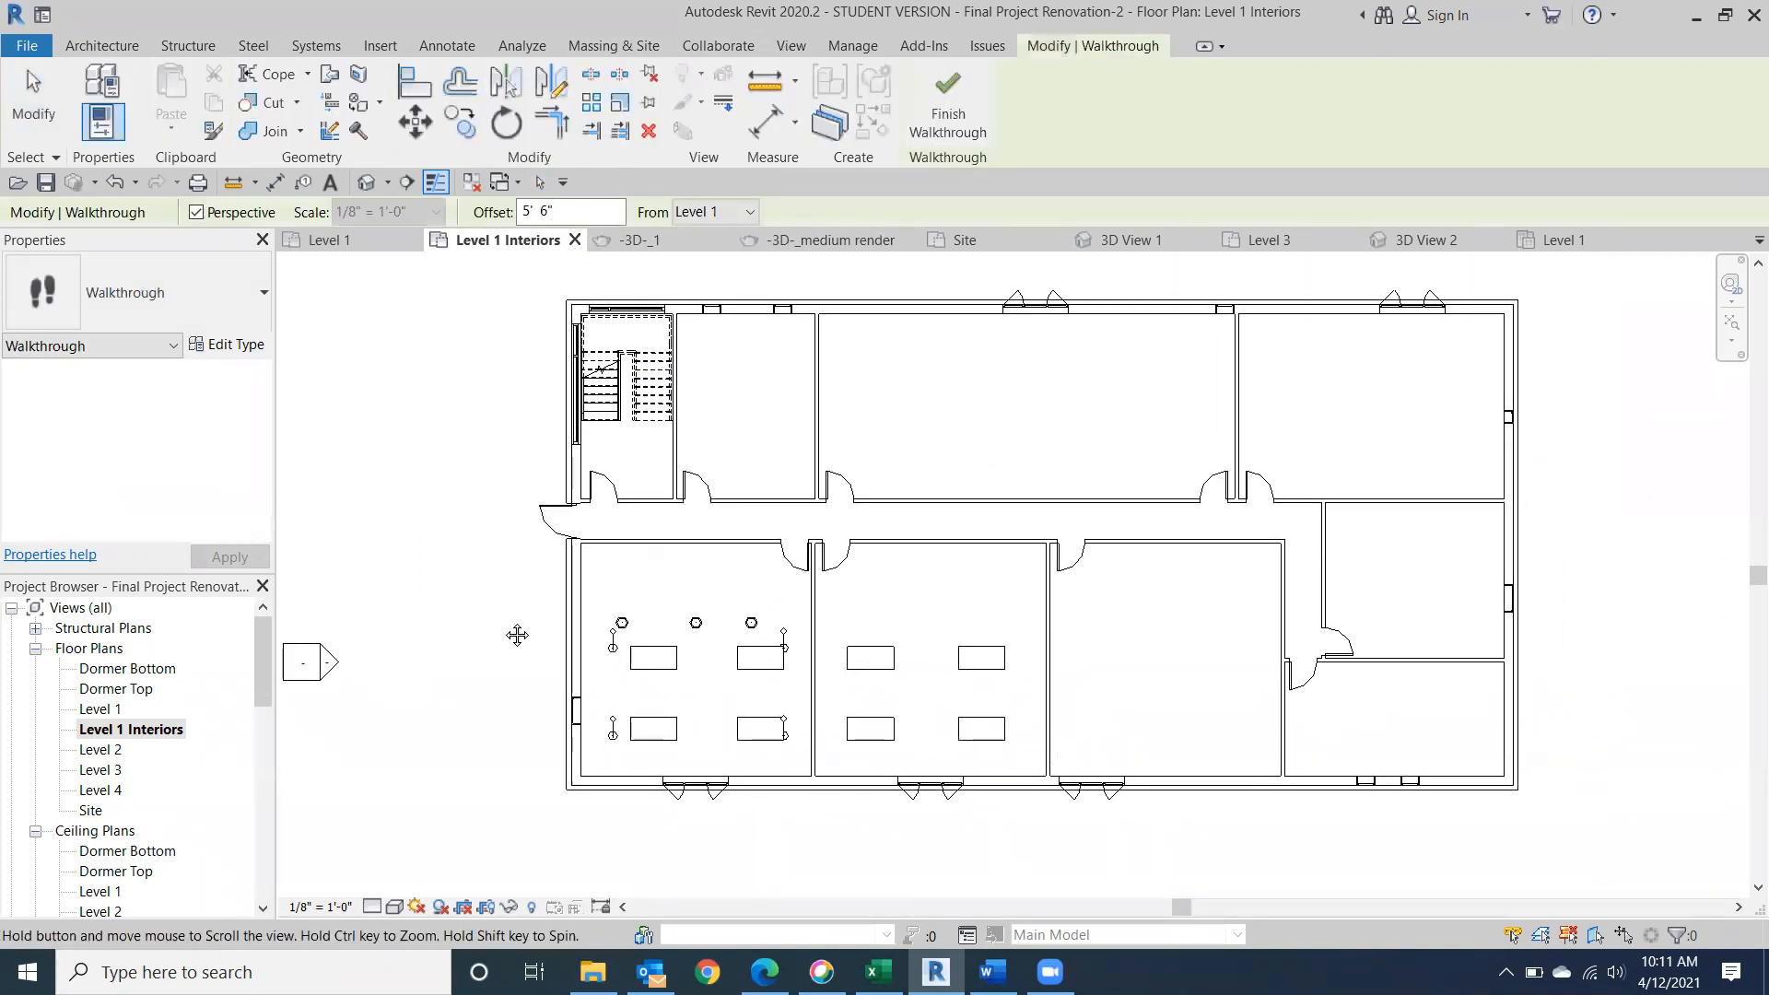
{"action": "left_click", "coordinate": [398, 513]}
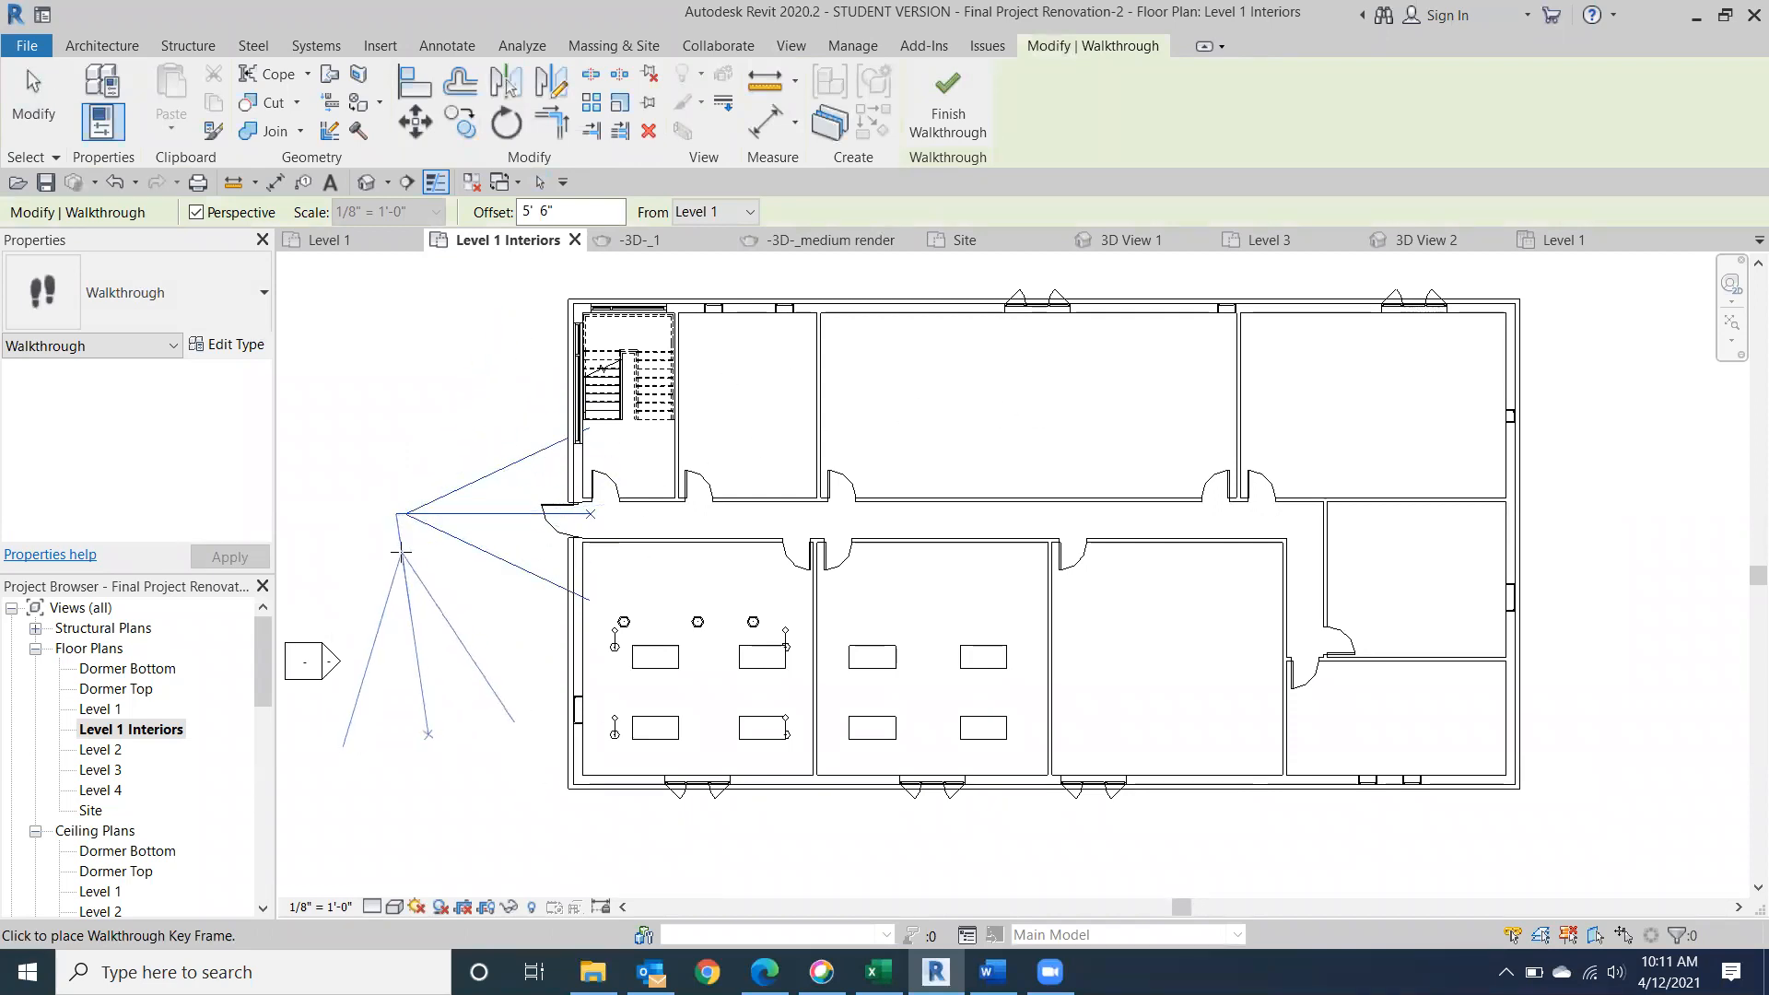
{"action": "left_click", "coordinate": [523, 516]}
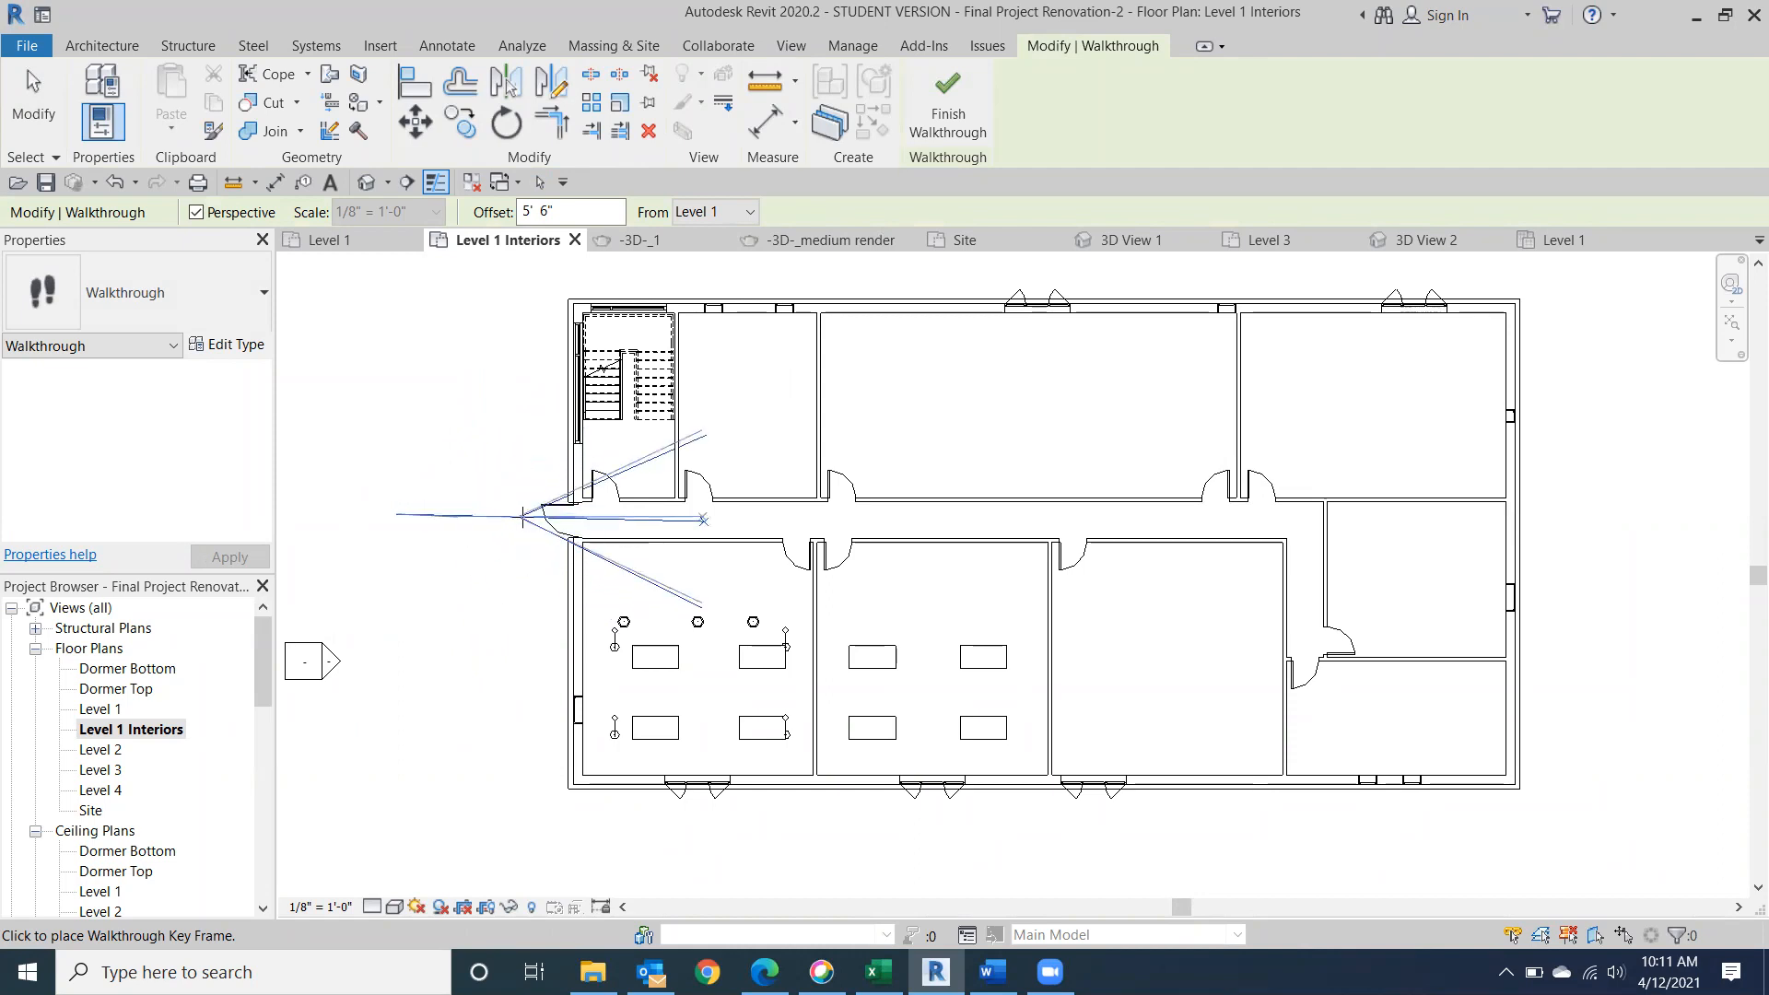
{"action": "left_click", "coordinate": [626, 519]}
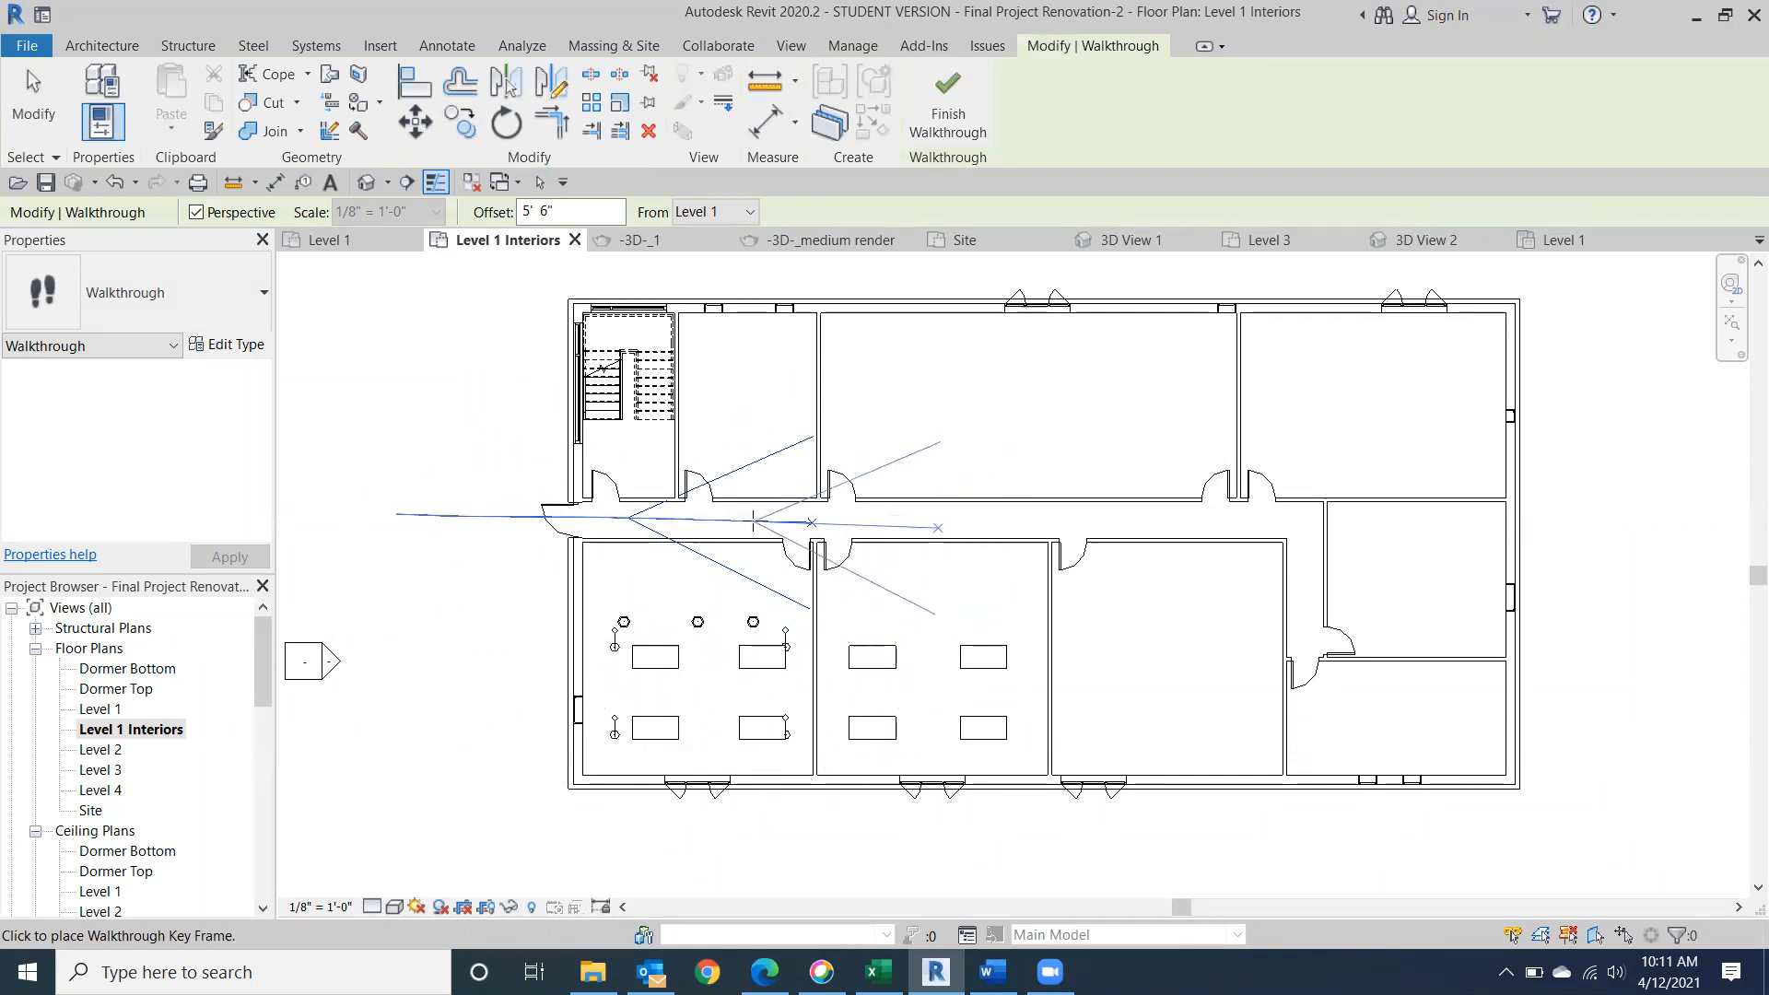
{"action": "left_click", "coordinate": [730, 523]}
{"action": "left_click", "coordinate": [798, 533]}
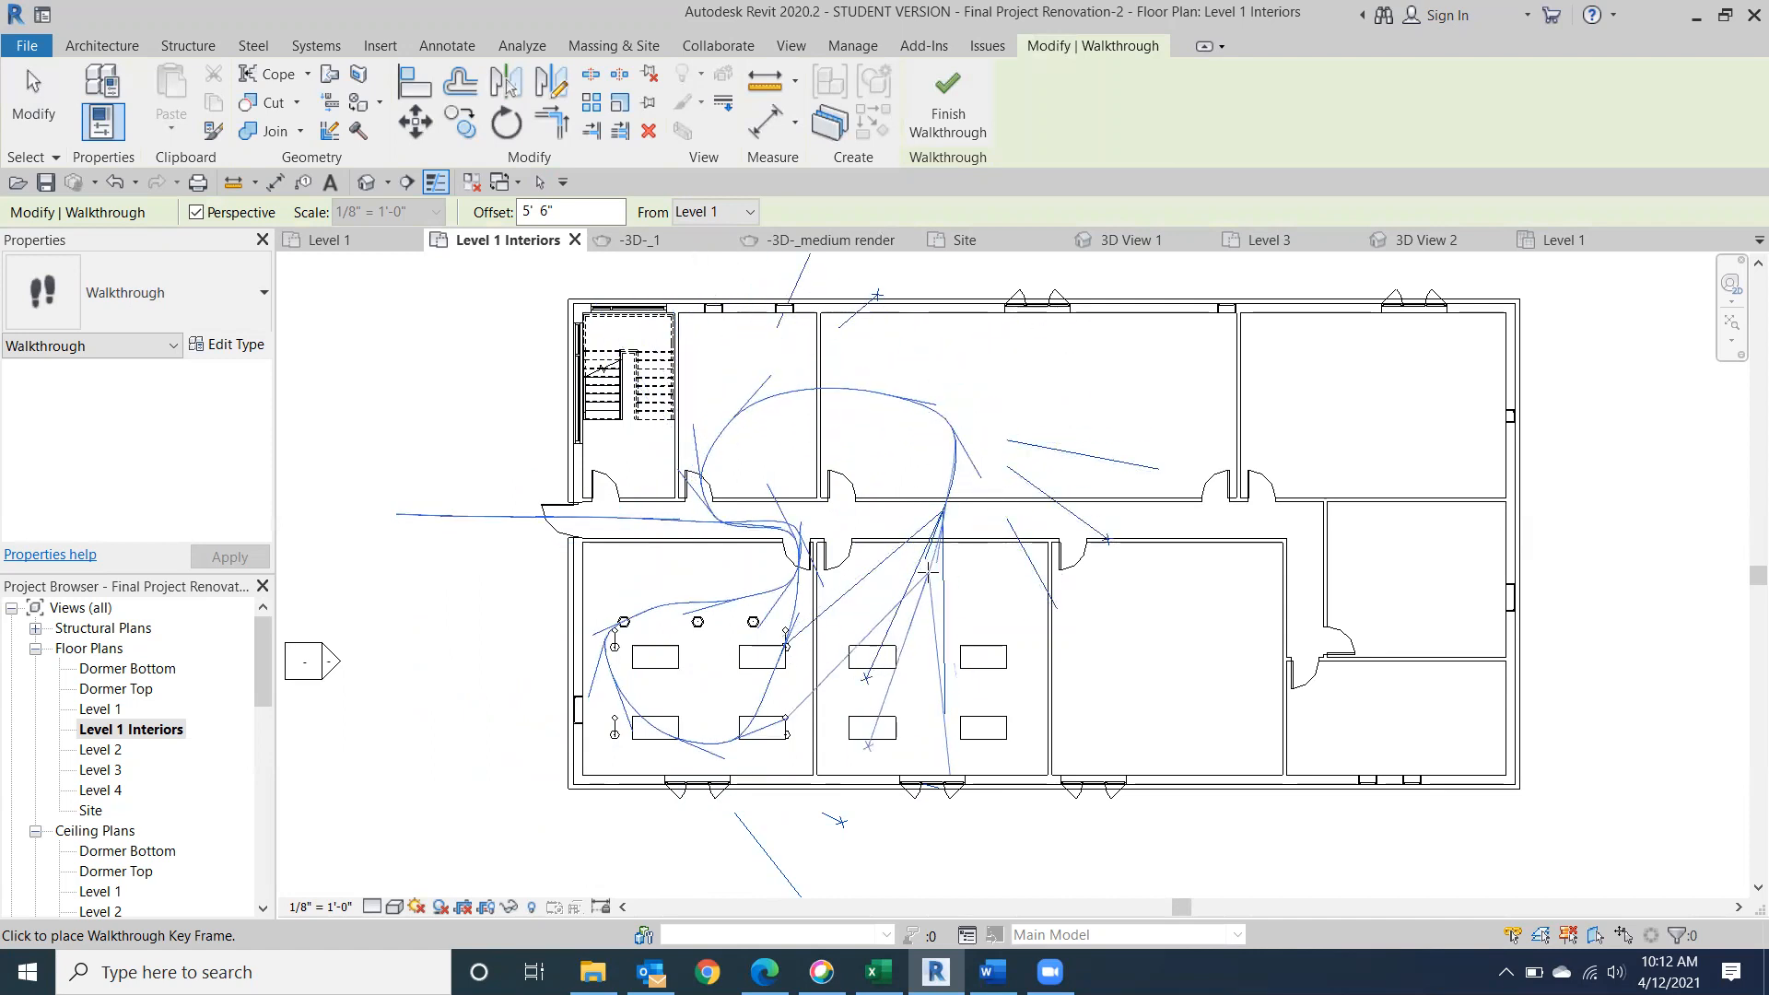
Continue the walkthrough path through the second furnished room, across the lower rooms, up through the right-hand rooms and back into the corridor.
{"action": "left_click", "coordinate": [933, 652]}
{"action": "left_click", "coordinate": [978, 674]}
{"action": "left_click", "coordinate": [1133, 688]}
{"action": "left_click", "coordinate": [1382, 685]}
{"action": "left_click", "coordinate": [1438, 570]}
{"action": "left_click", "coordinate": [1451, 419]}
{"action": "left_click", "coordinate": [1235, 426]}
{"action": "left_click", "coordinate": [1106, 529]}
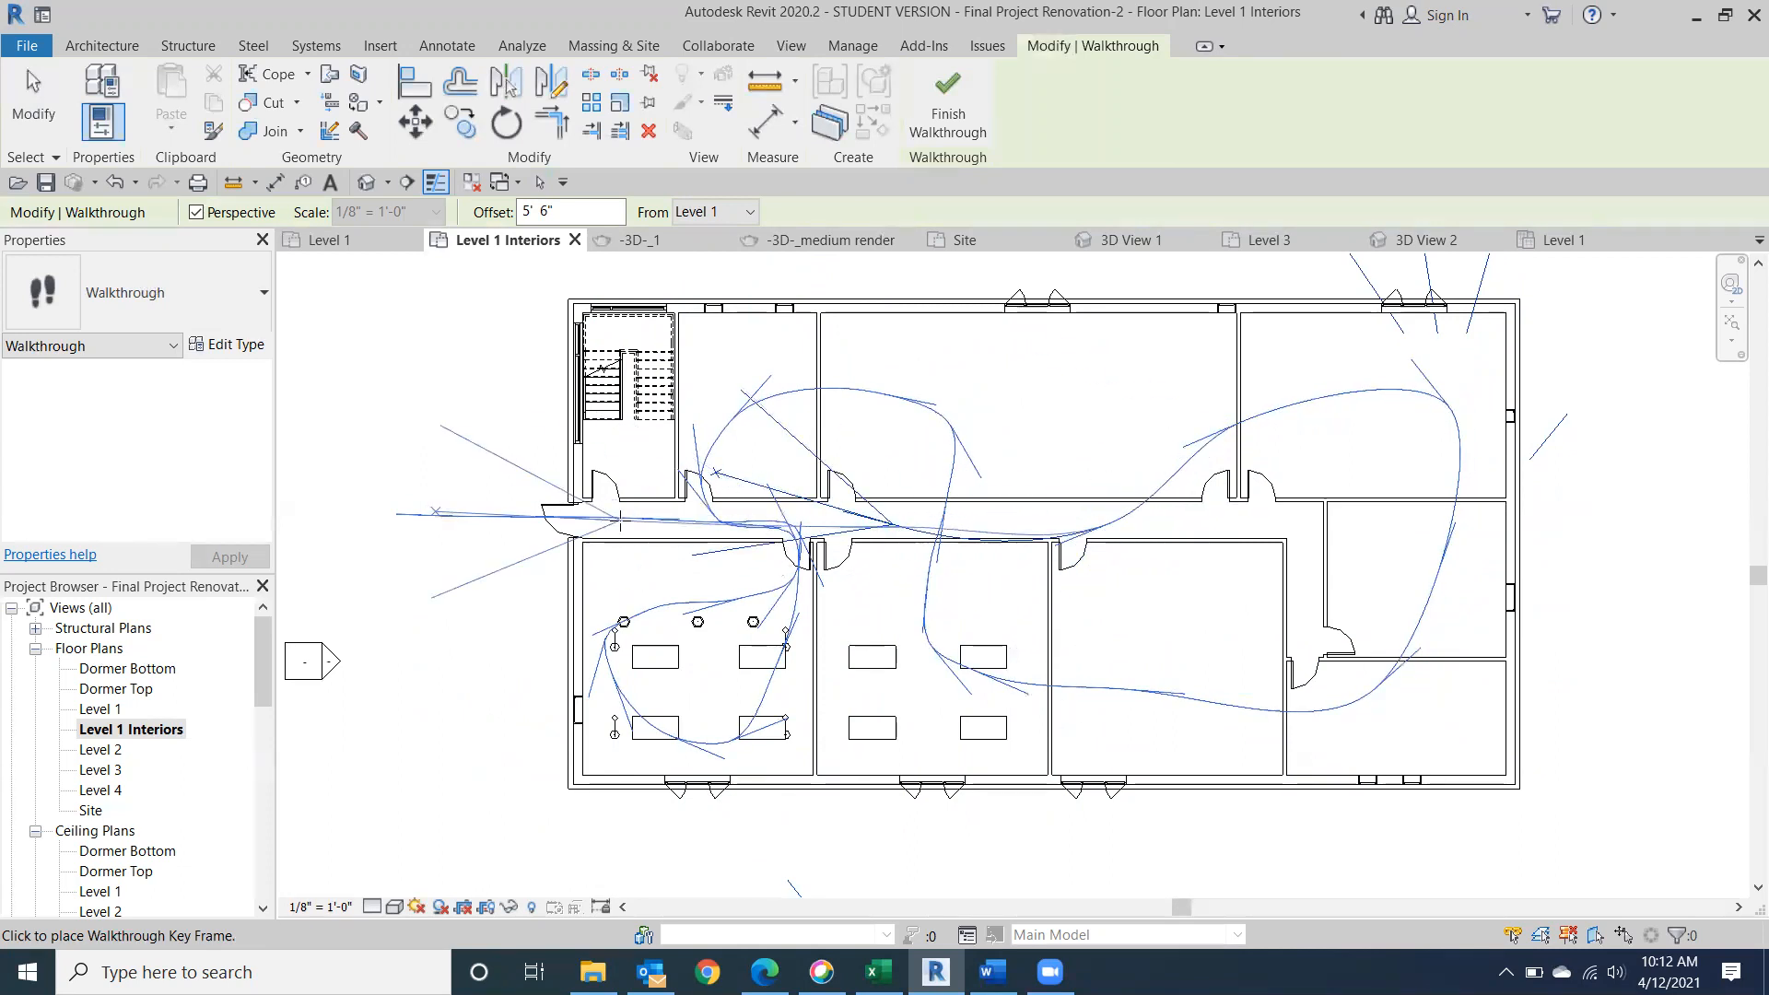
Route the walkthrough back along the corridor, around the stair room, and outside towards the lower-left room's side window, then finish the path.
{"action": "left_click", "coordinate": [622, 530]}
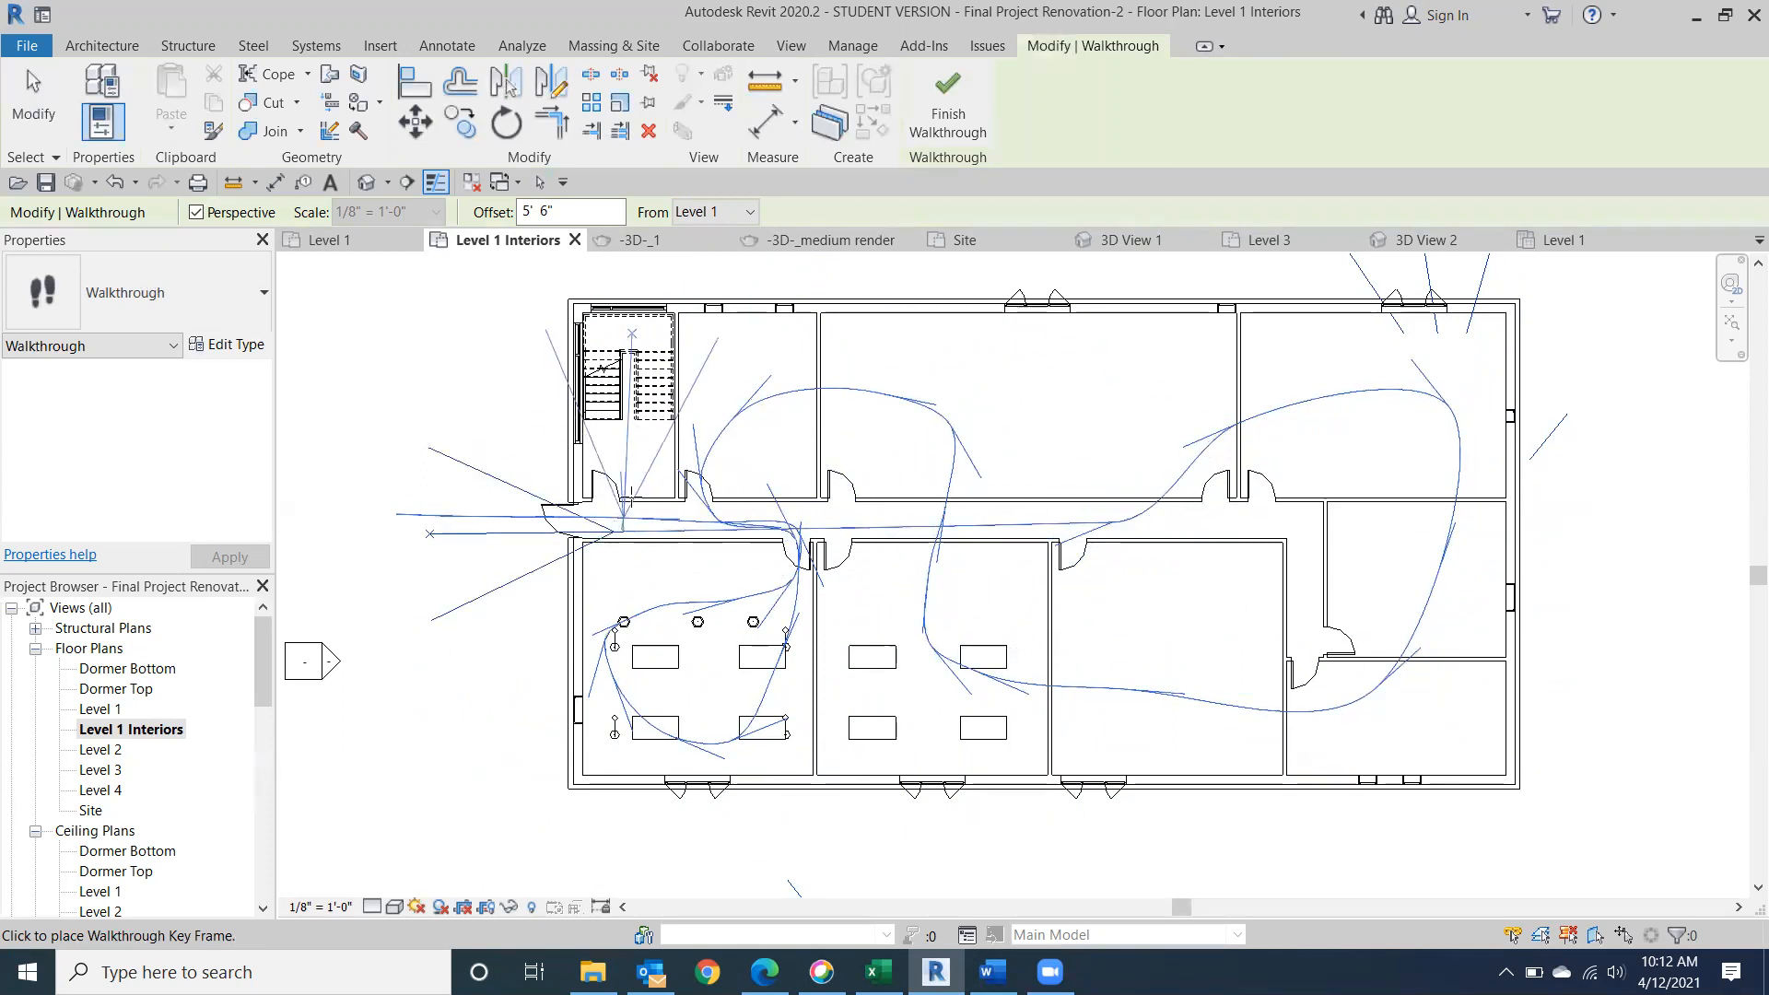
{"action": "left_click", "coordinate": [615, 439]}
{"action": "left_click", "coordinate": [606, 369]}
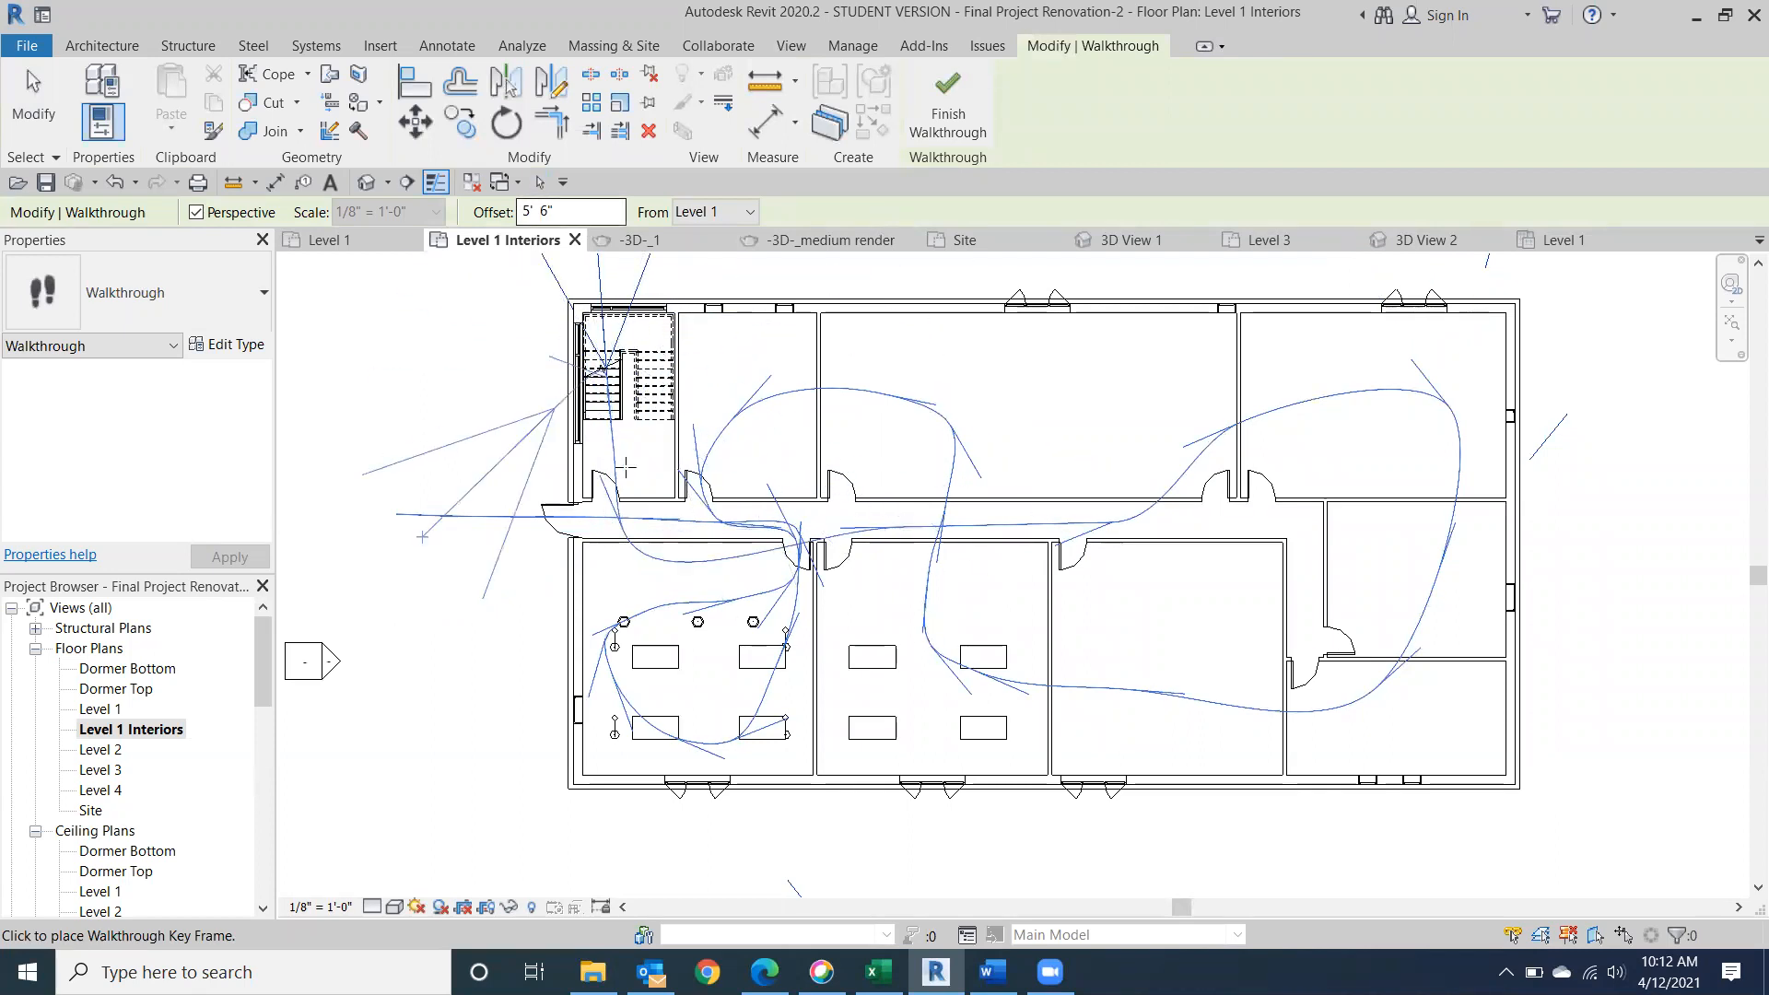
{"action": "left_click", "coordinate": [659, 458]}
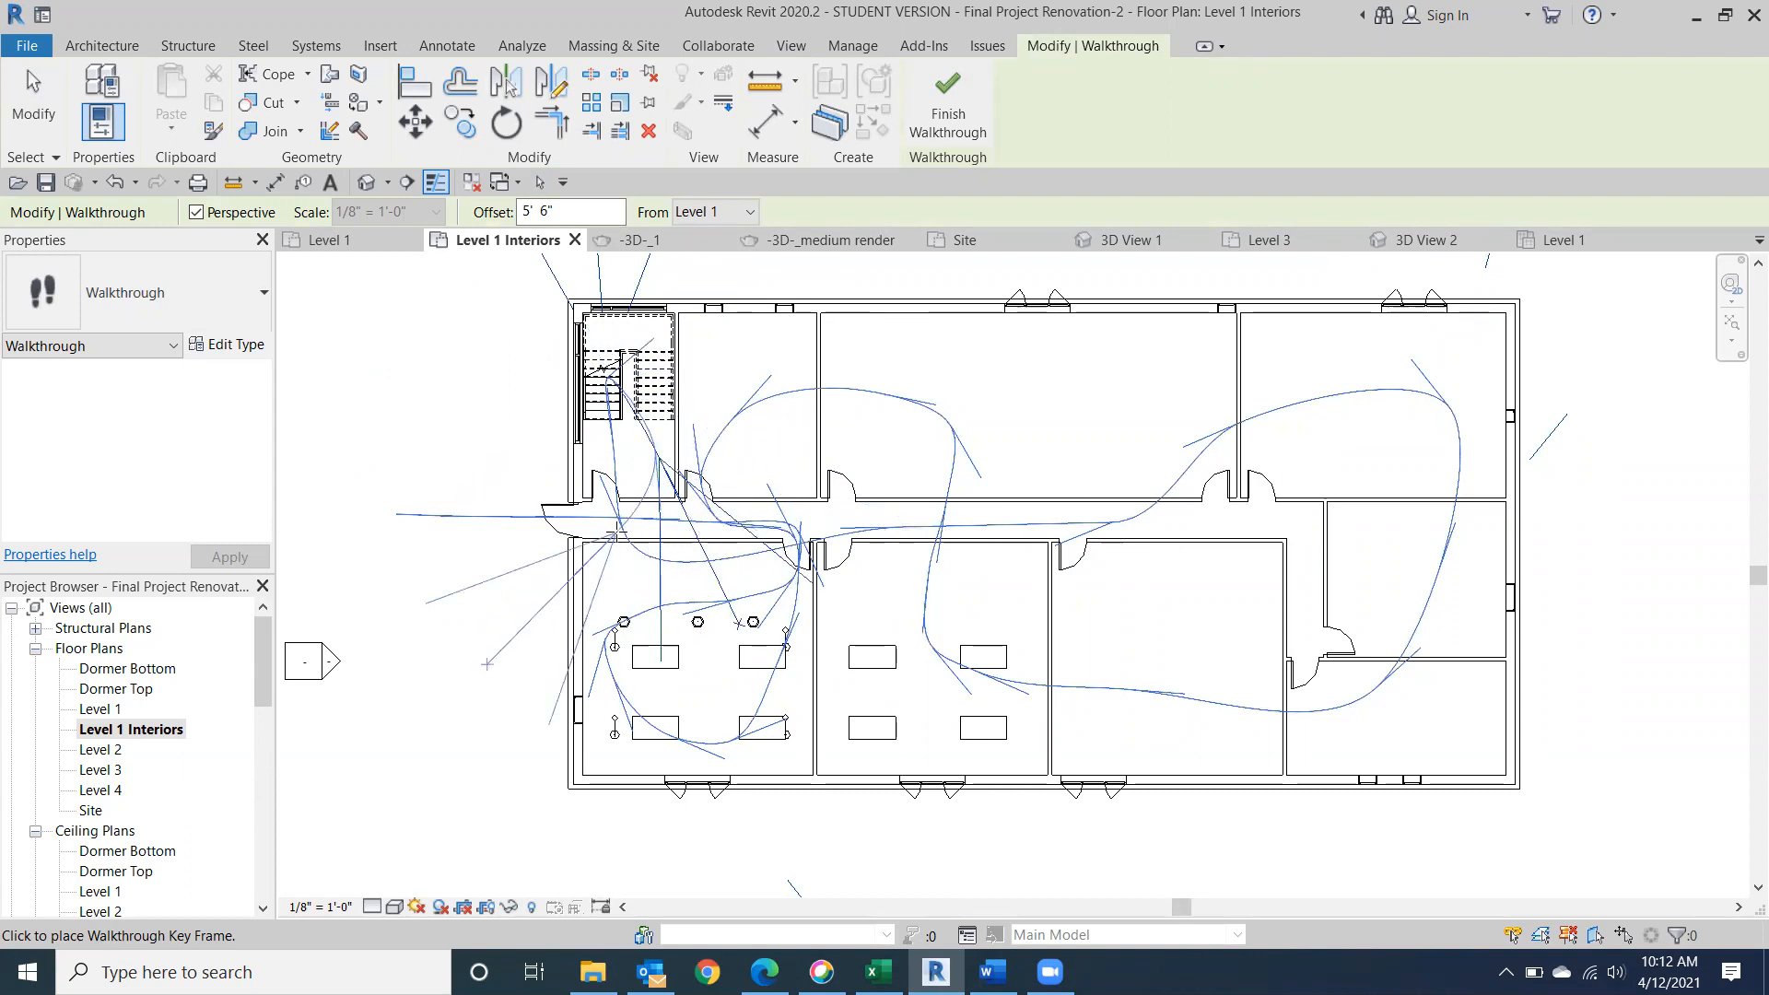
{"action": "left_click", "coordinate": [400, 677]}
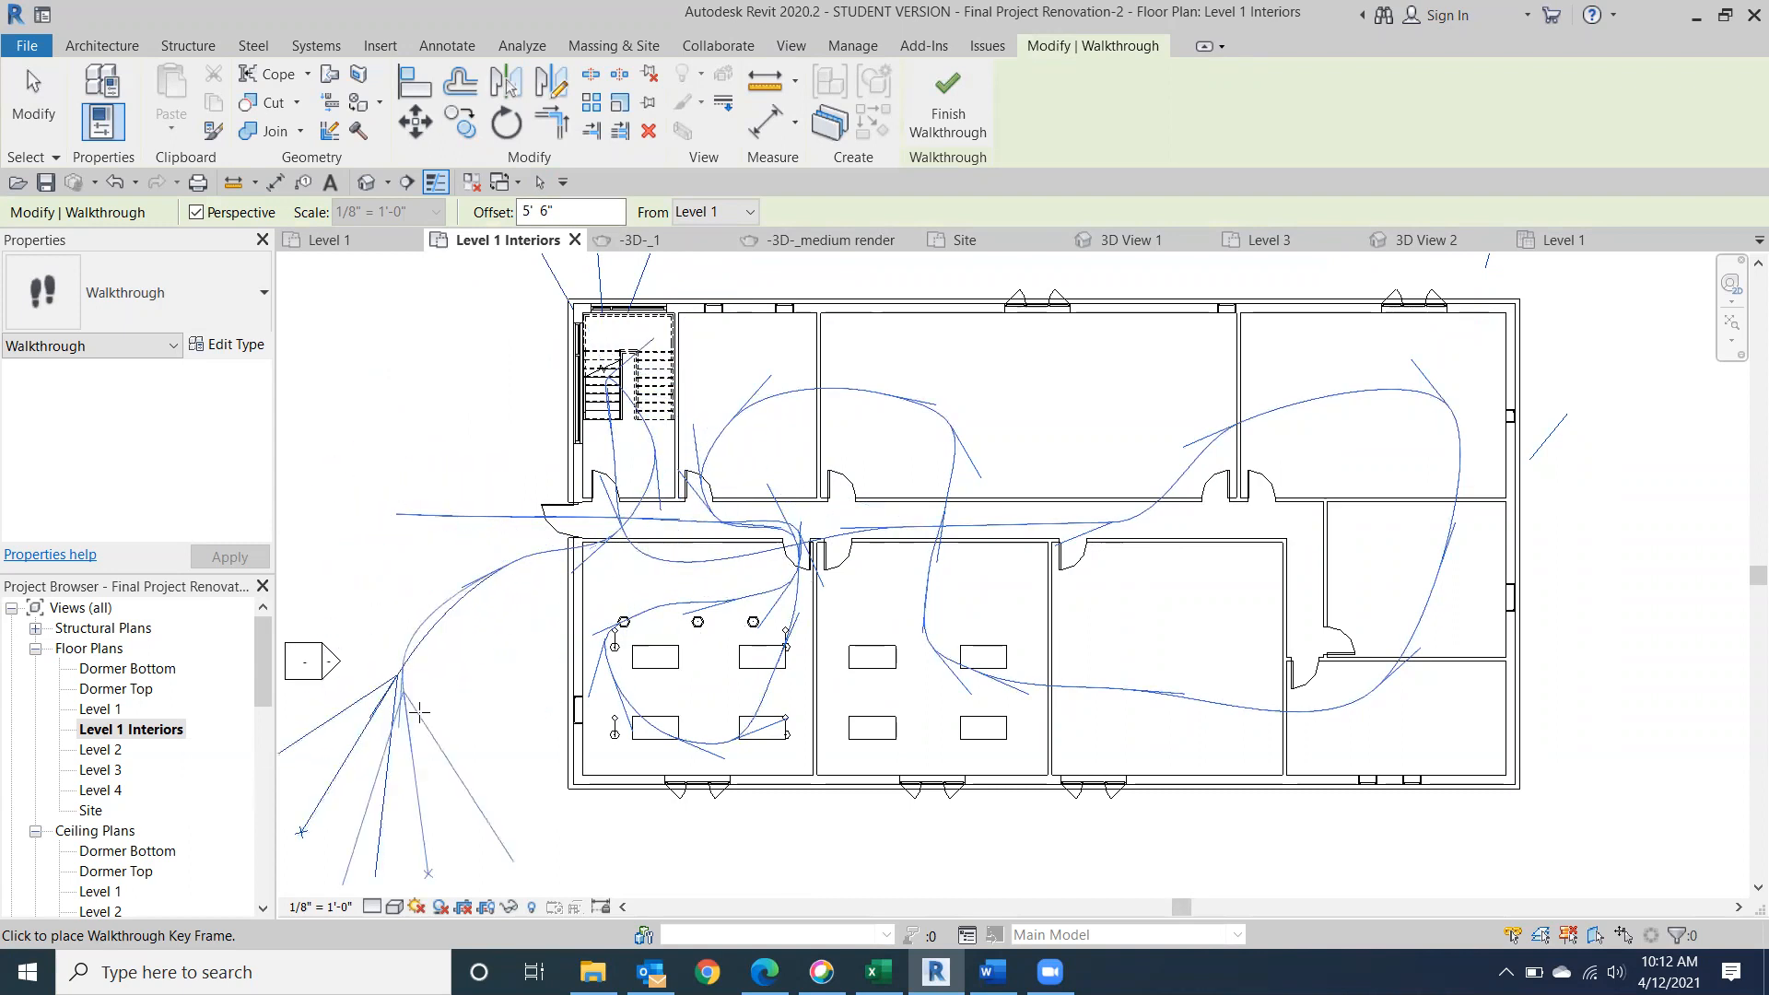
{"action": "left_click", "coordinate": [494, 689]}
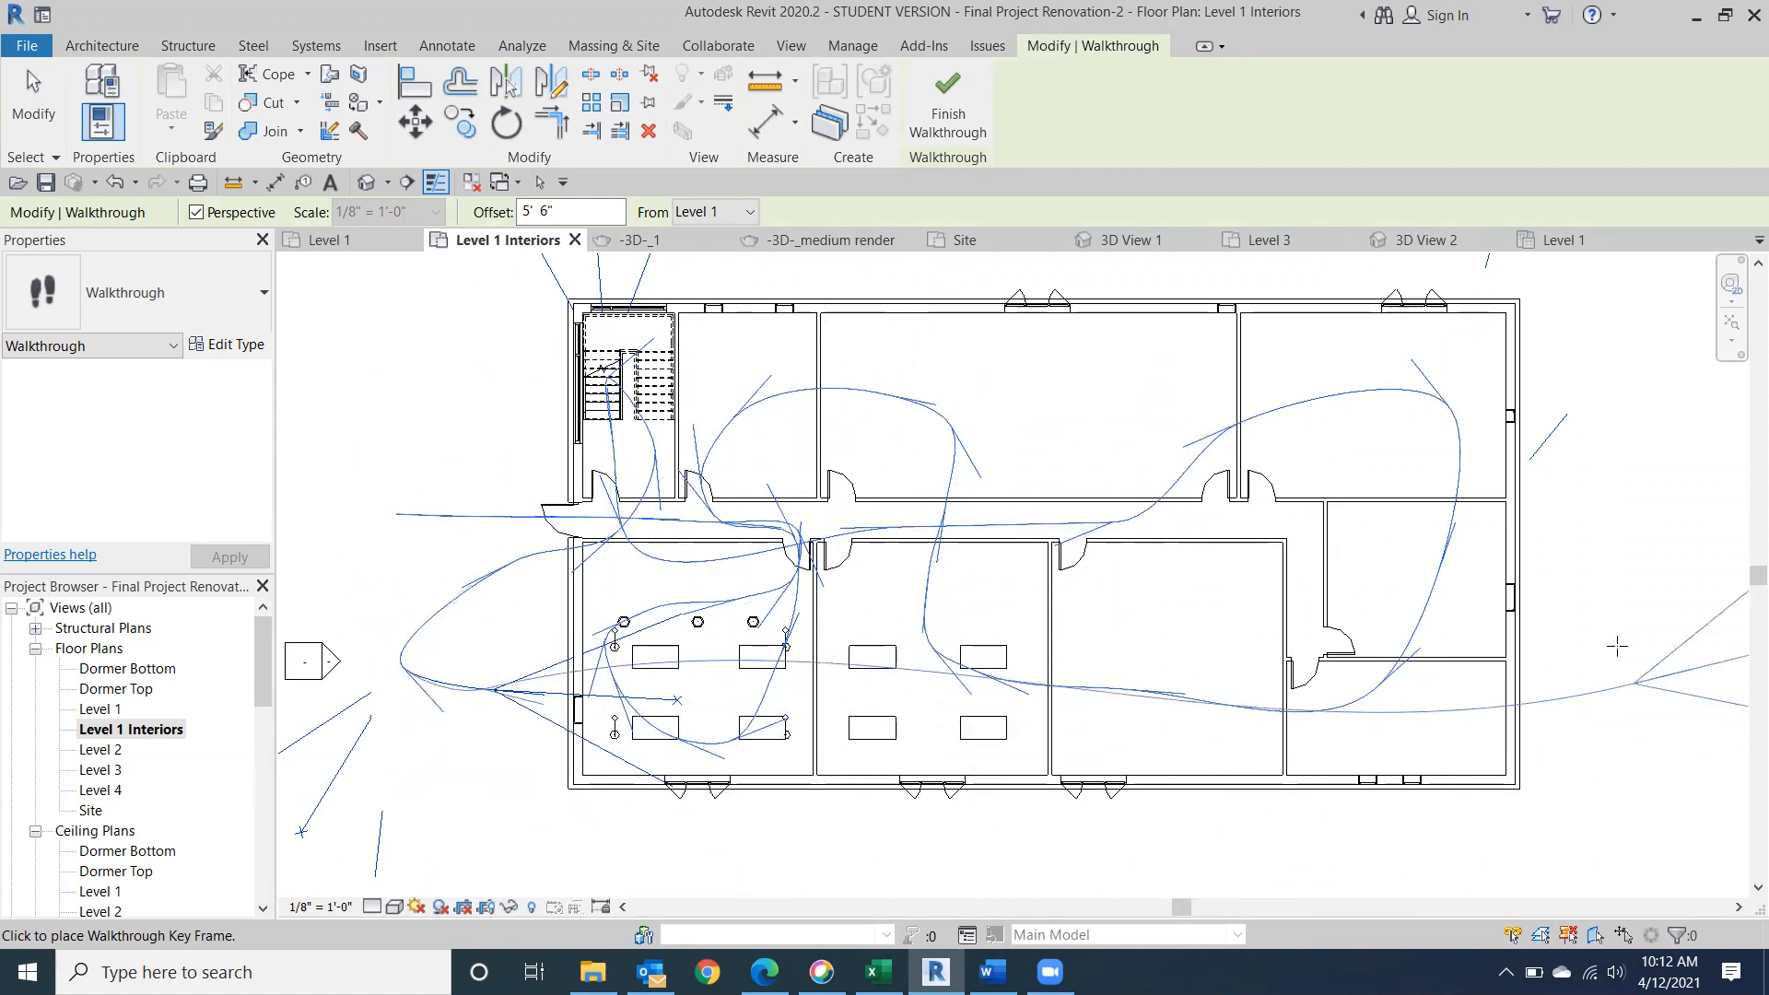
{"action": "left_click", "coordinate": [939, 128]}
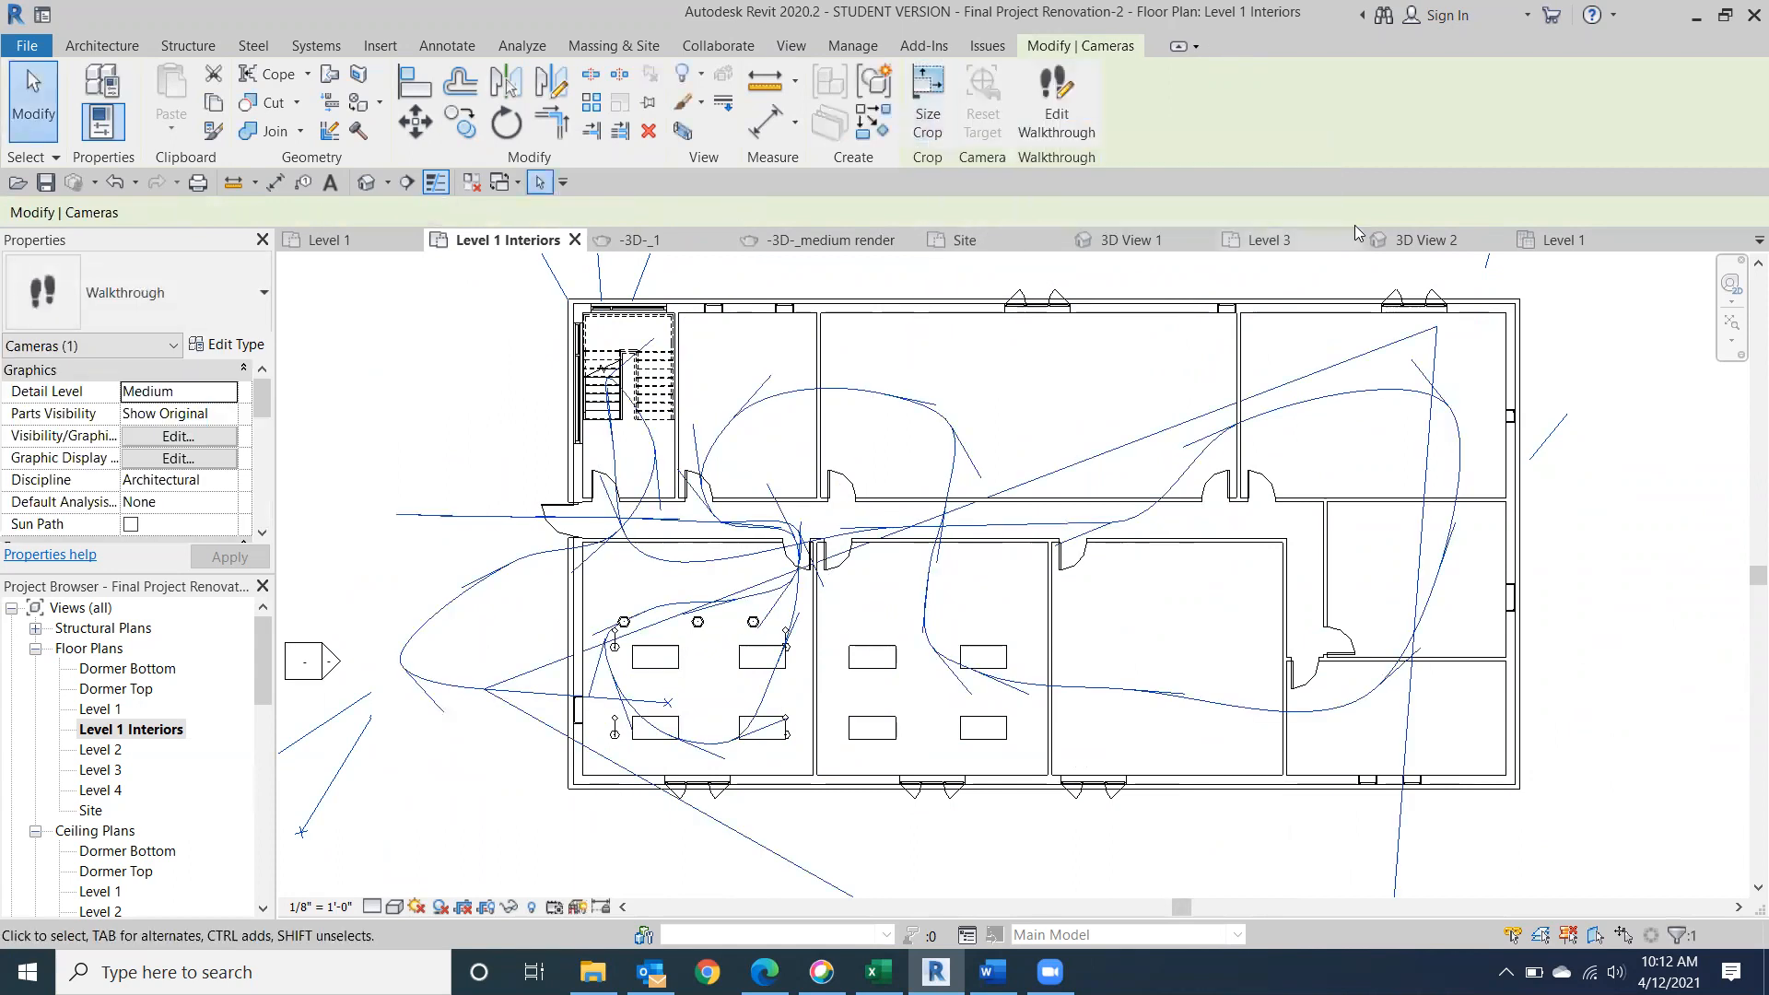
Open the walkthrough's camera view for editing and enlarge its crop region downward and on both sides.
{"action": "left_click", "coordinate": [1057, 109]}
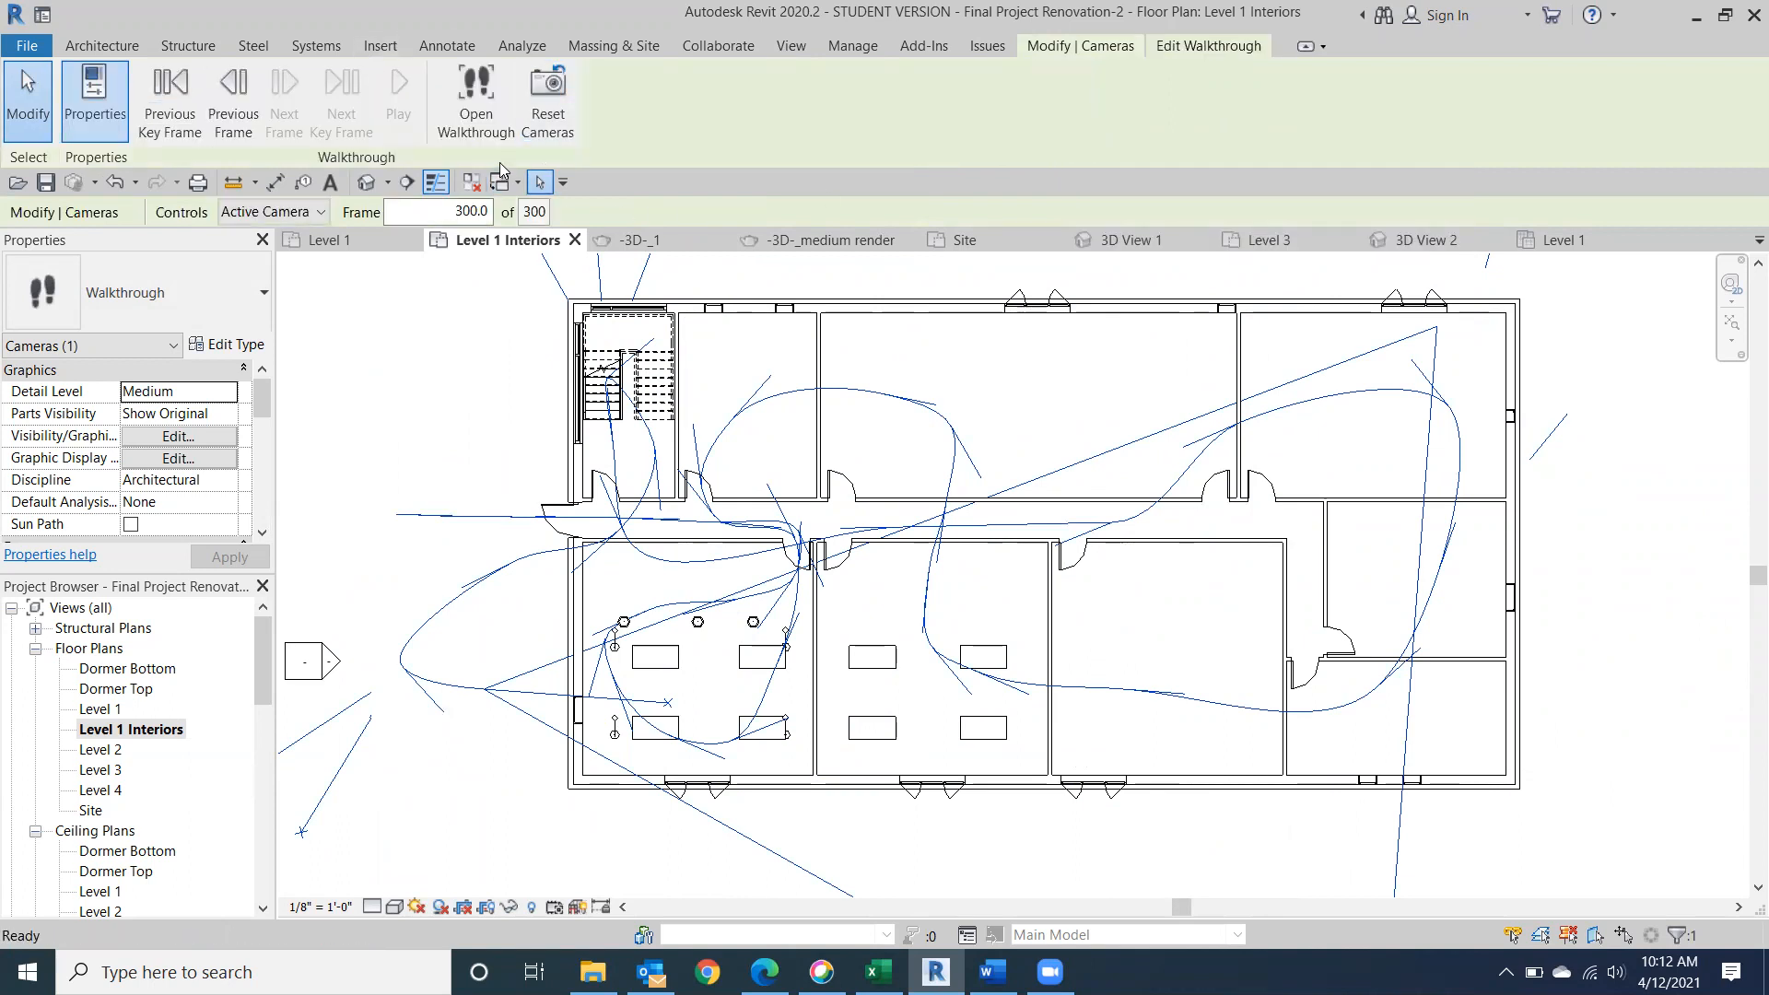
{"action": "left_click", "coordinate": [489, 103]}
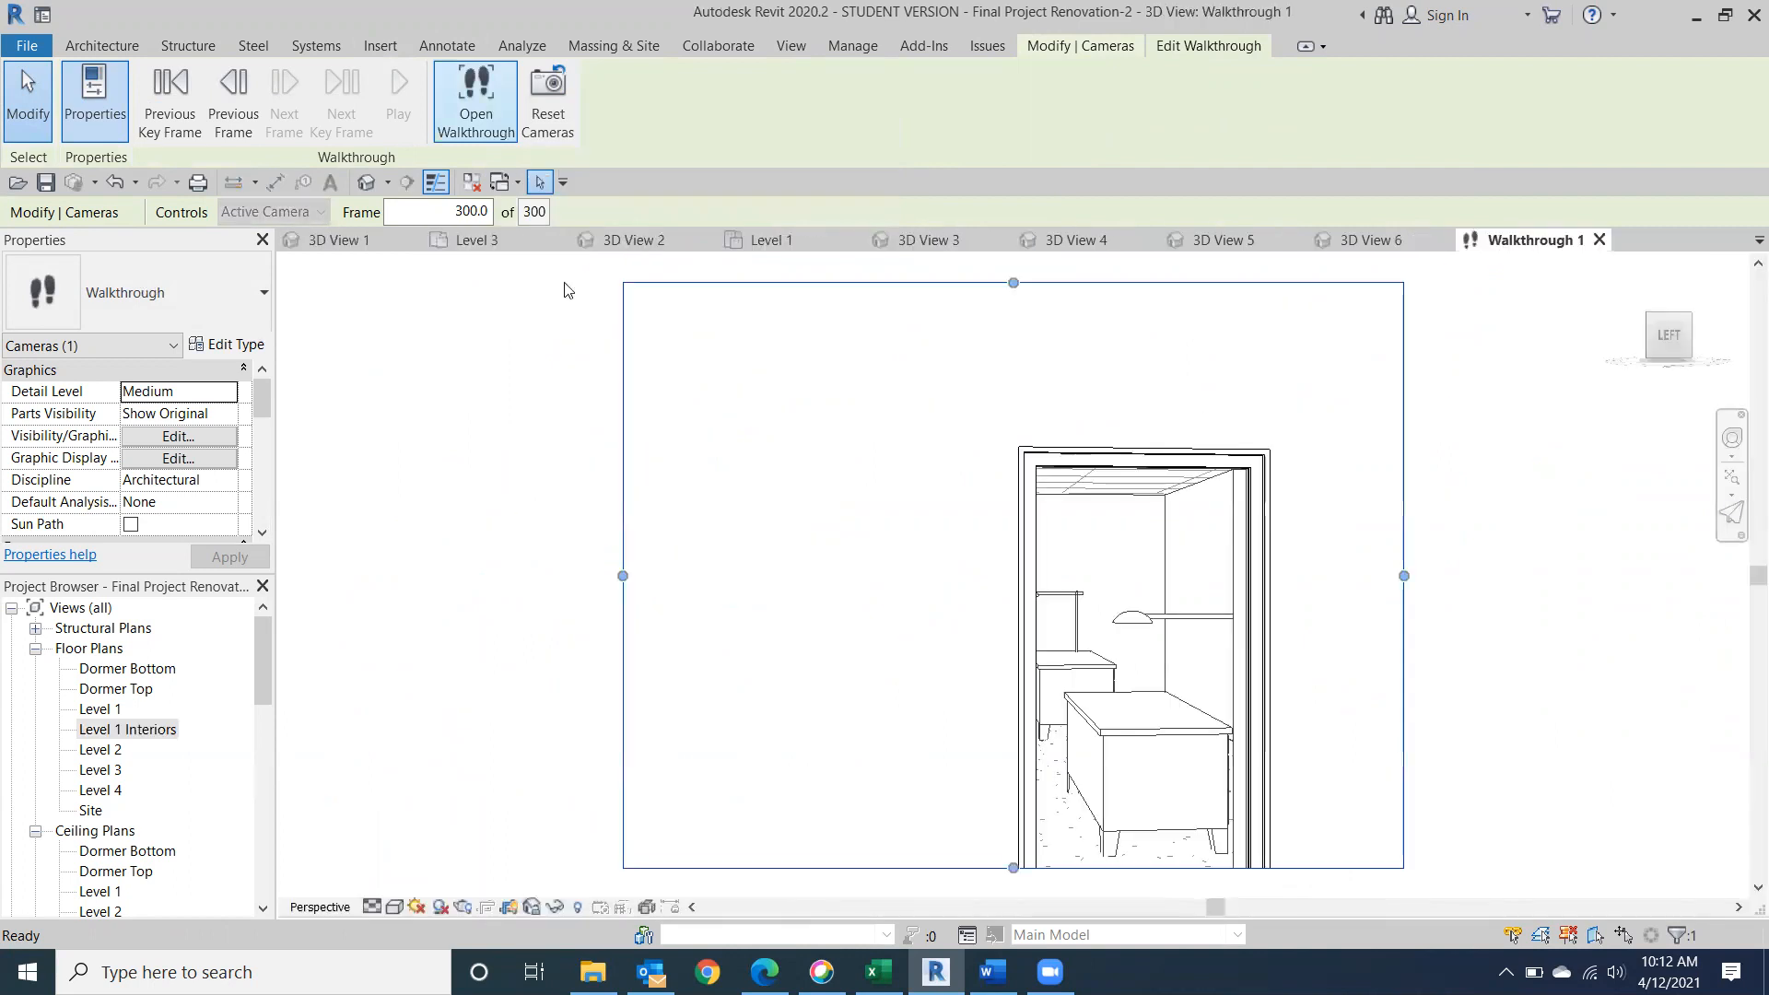
{"action": "scroll", "coordinate": [1204, 632], "scroll_direction": "down", "scroll_amount": 3}
{"action": "middle_click_drag", "start_coordinate": [1006, 761], "coordinate": [801, 693]}
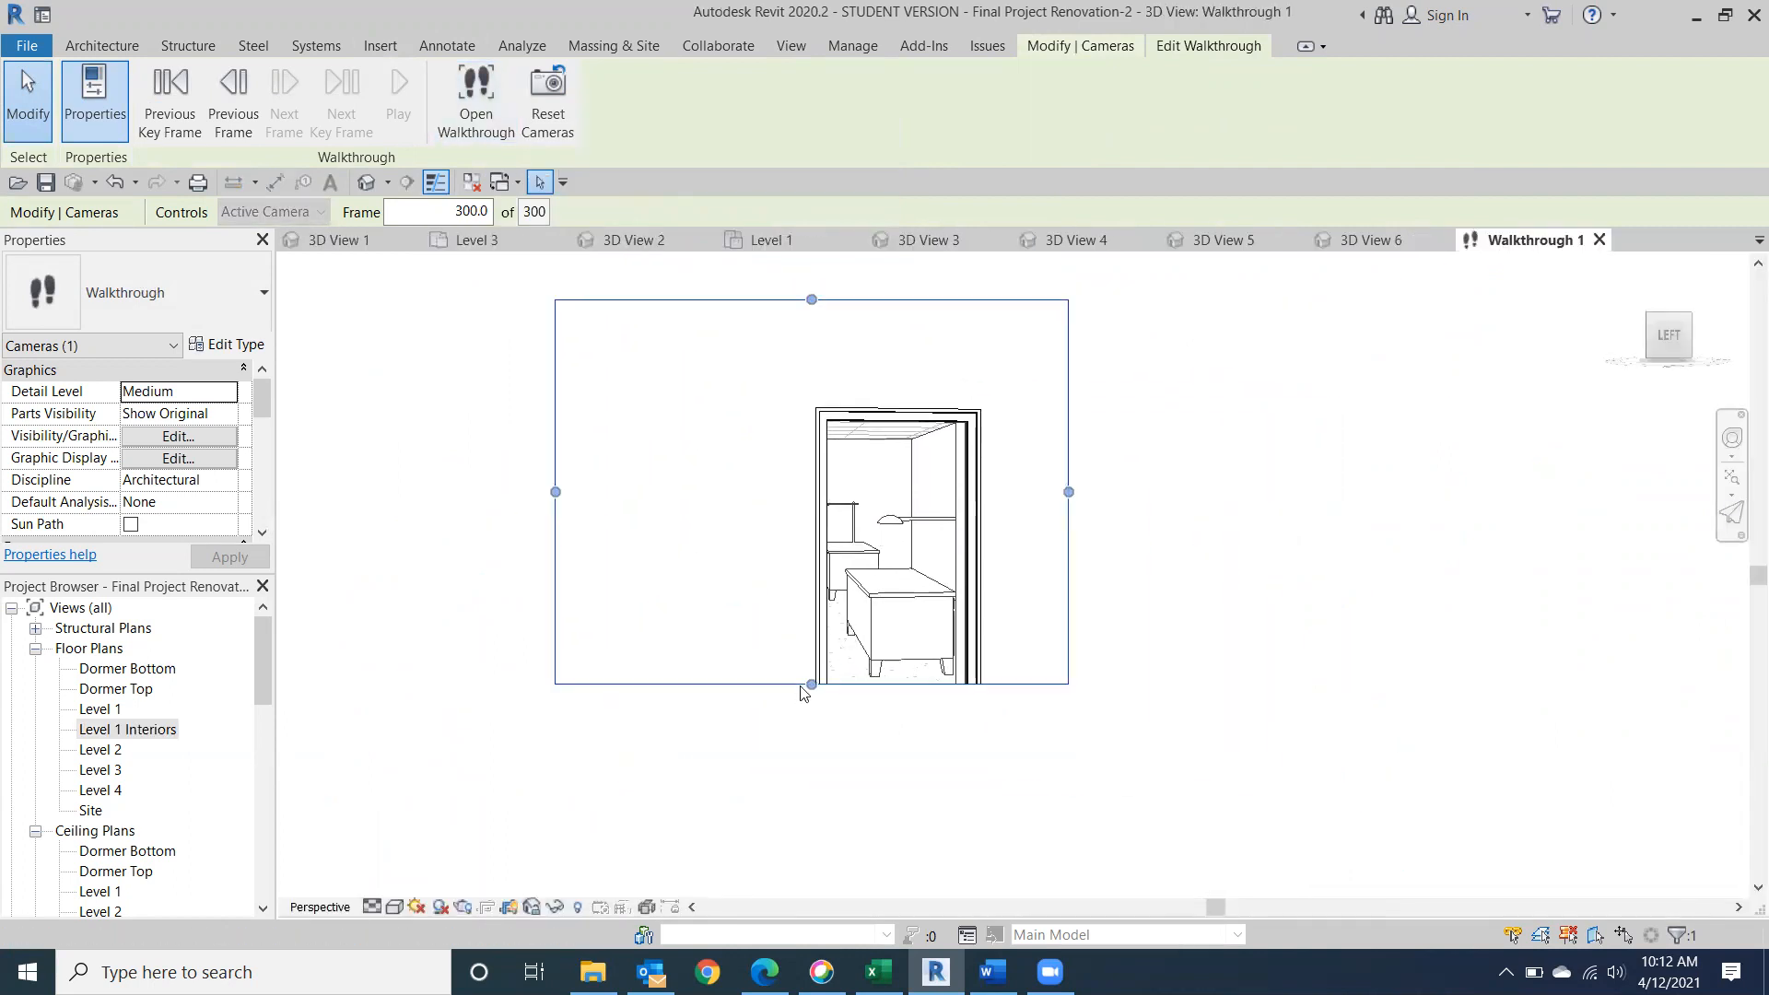
{"action": "left_click_drag", "start_coordinate": [811, 687], "coordinate": [811, 841]}
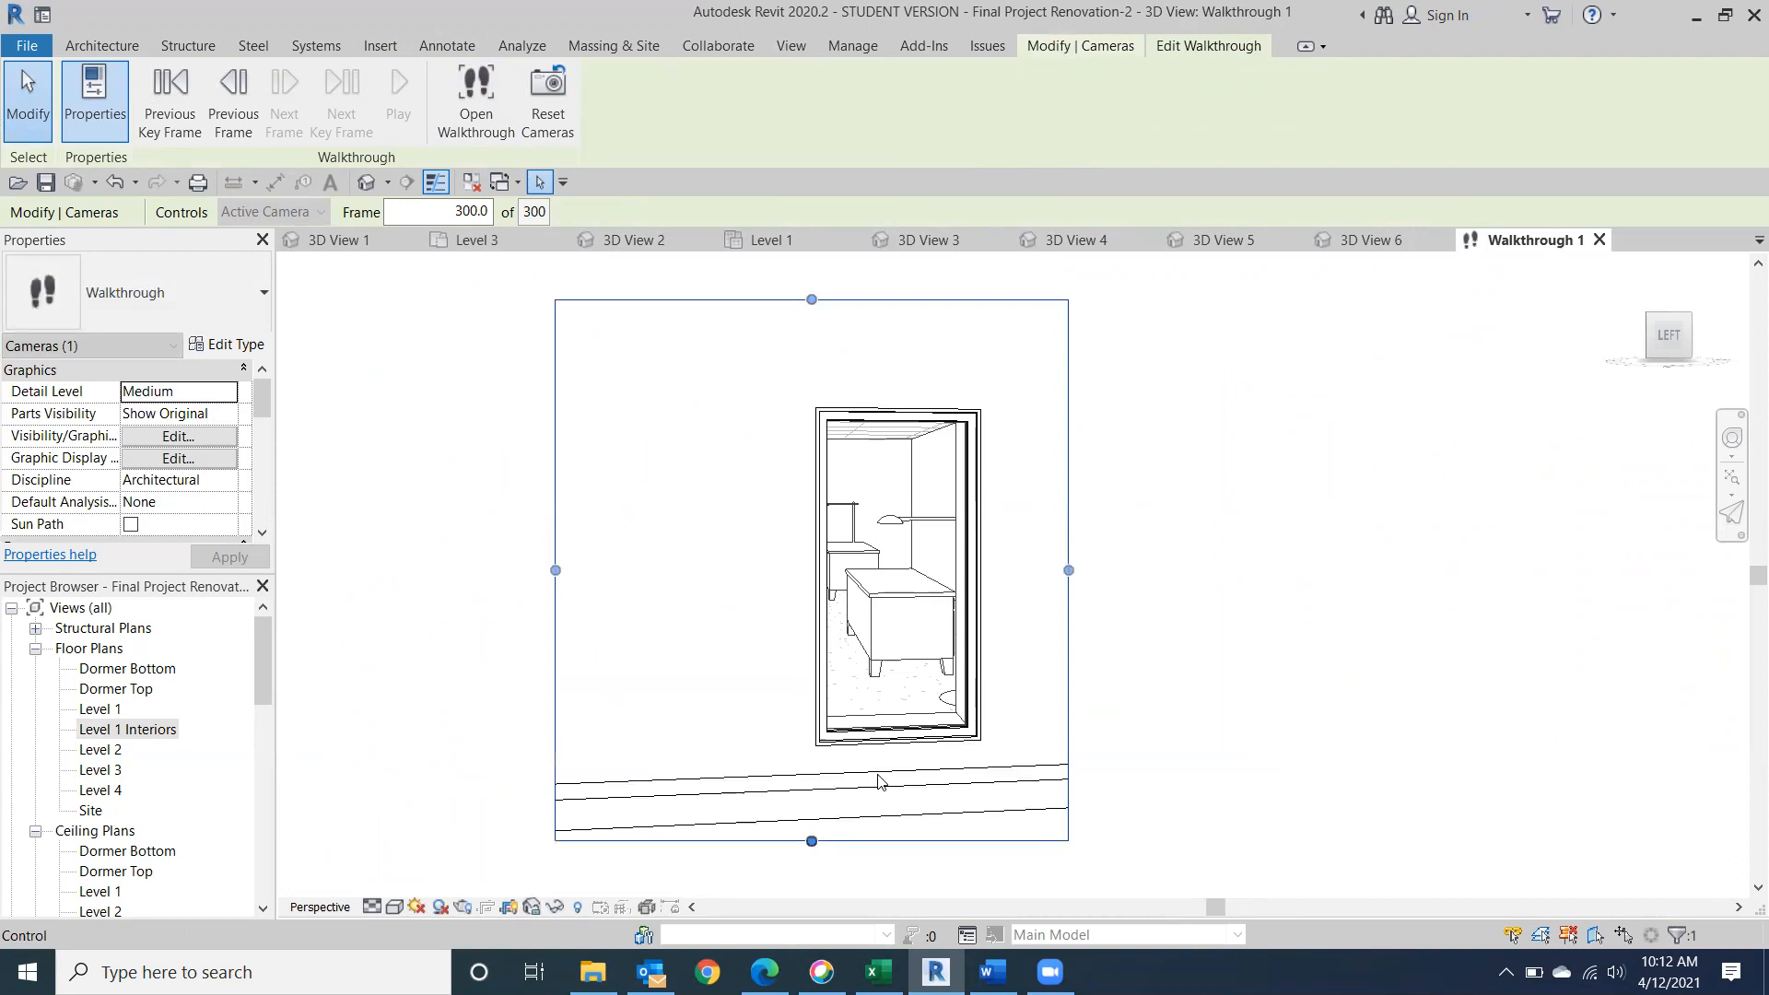
{"action": "left_click_drag", "start_coordinate": [1068, 570], "coordinate": [1336, 570]}
{"action": "left_click_drag", "start_coordinate": [554, 570], "coordinate": [380, 597]}
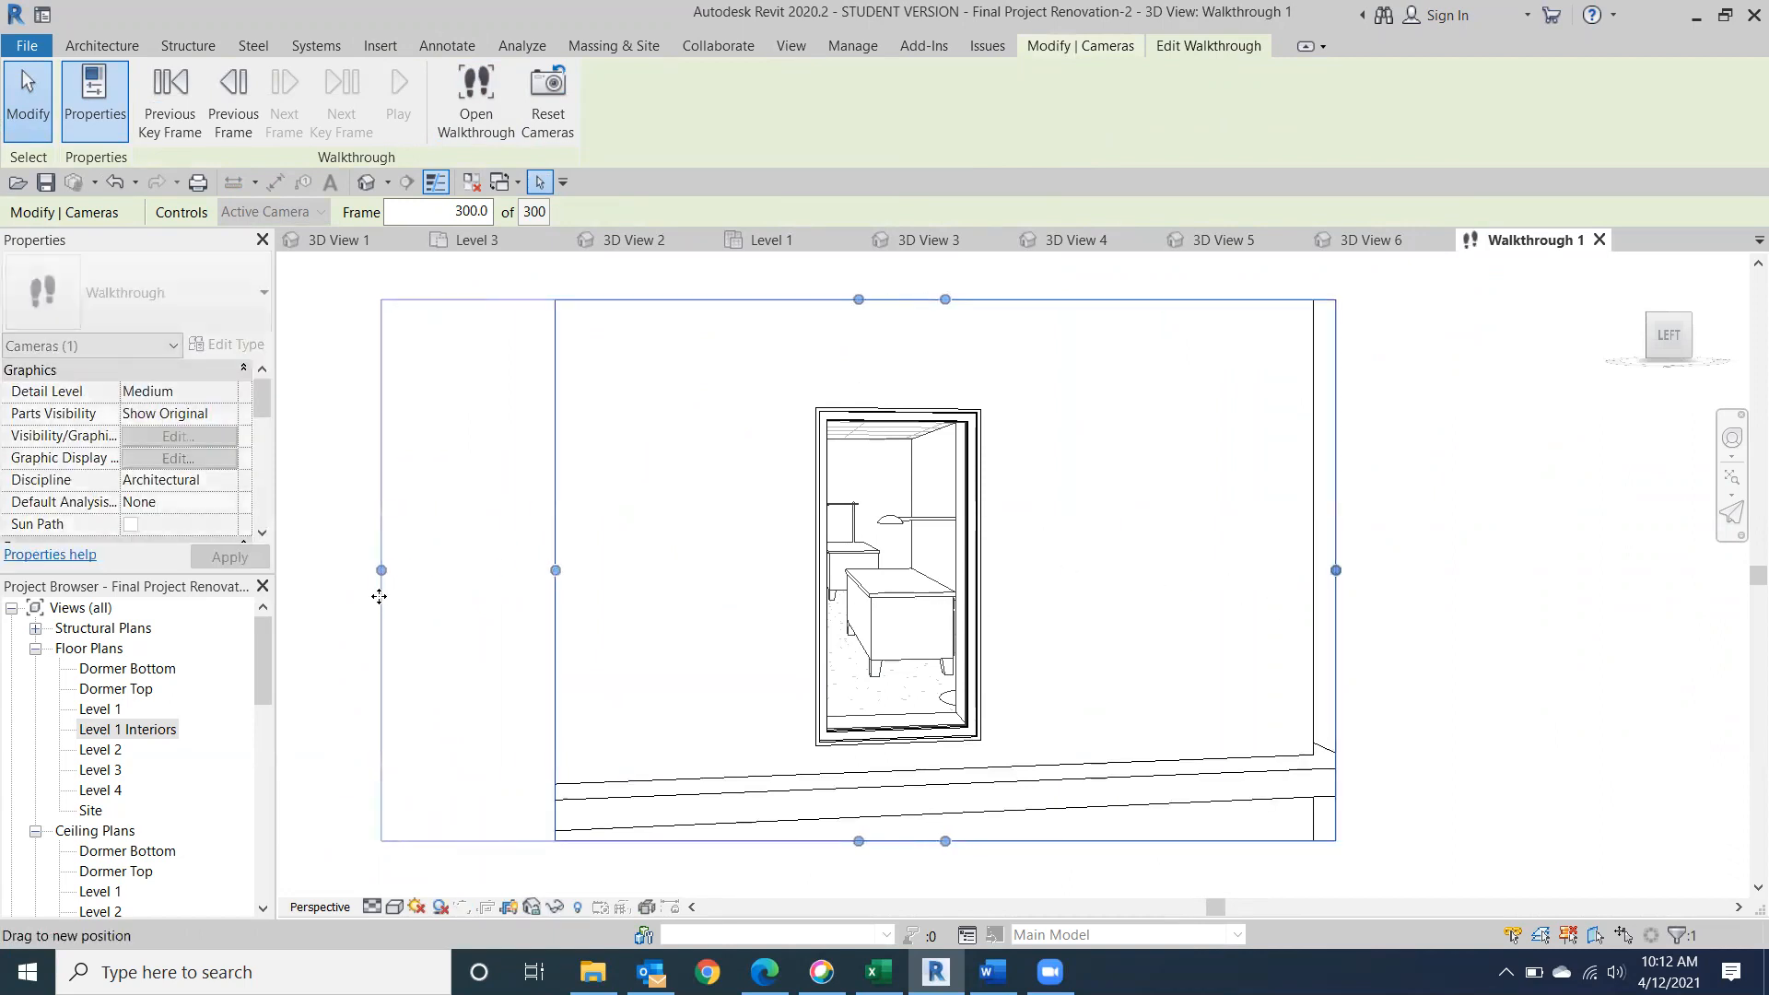
{"action": "middle_click_drag", "start_coordinate": [1172, 605], "coordinate": [1369, 601]}
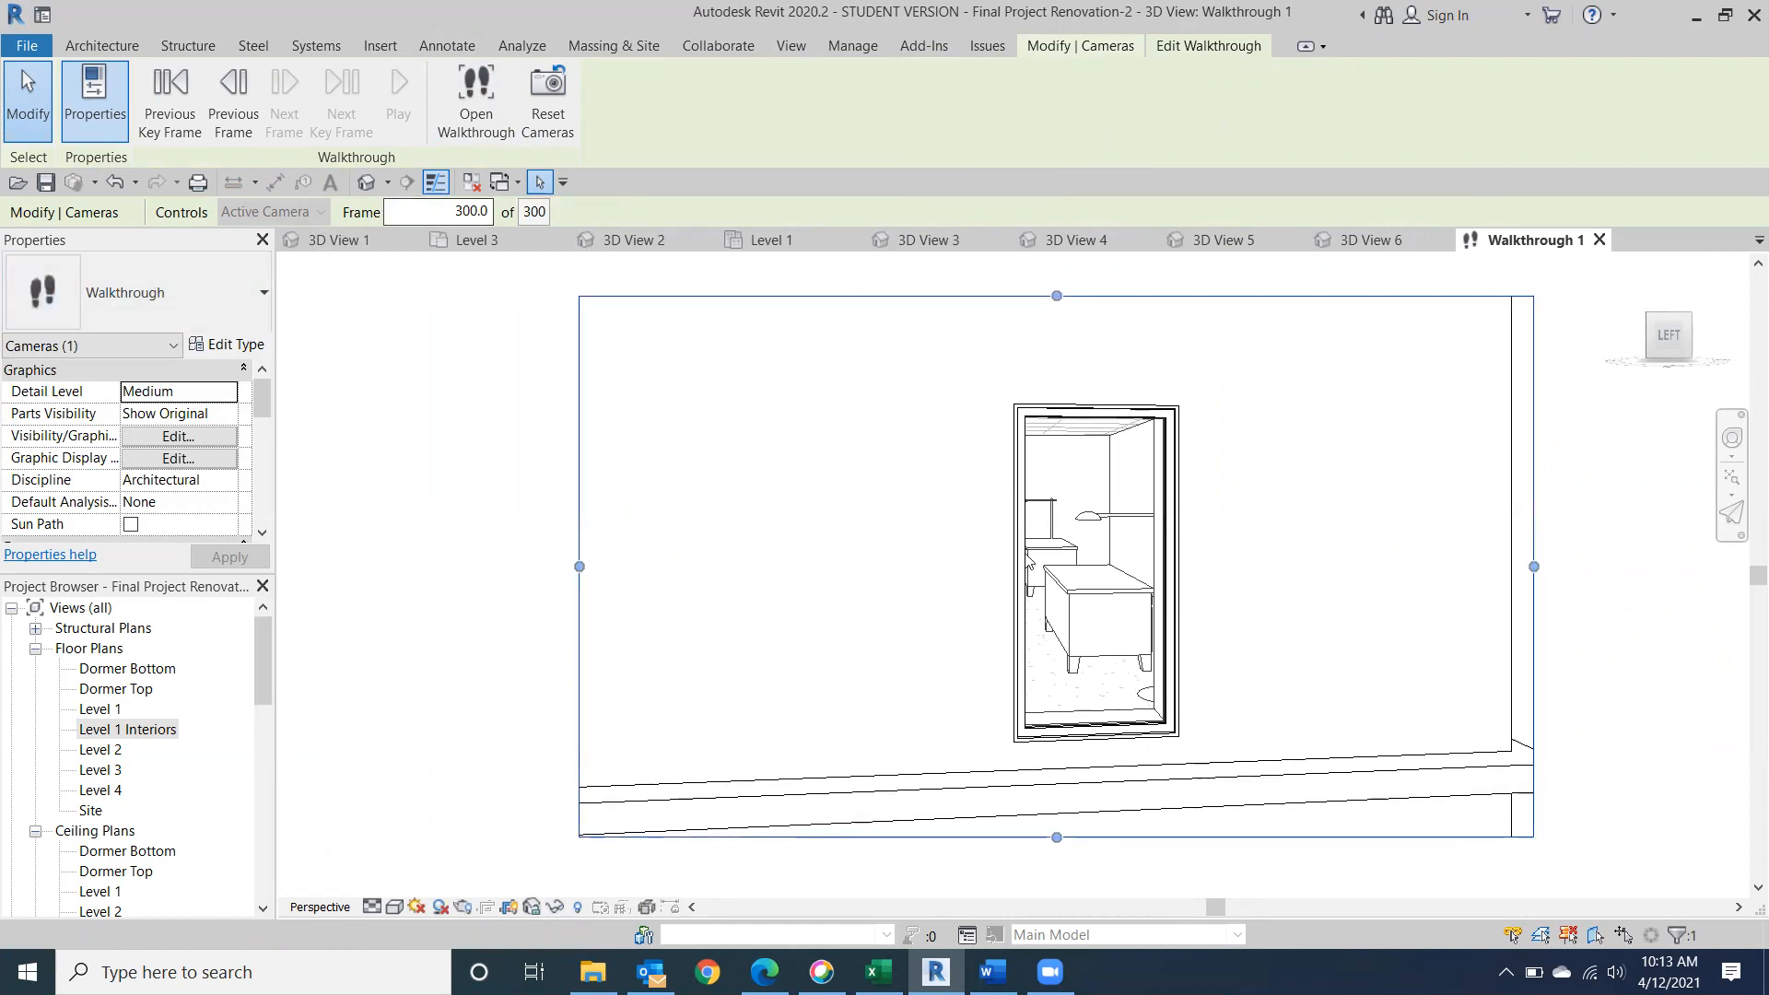
Return the walkthrough's camera view to frame 1.
{"action": "left_click_drag", "start_coordinate": [450, 213], "coordinate": [507, 215]}
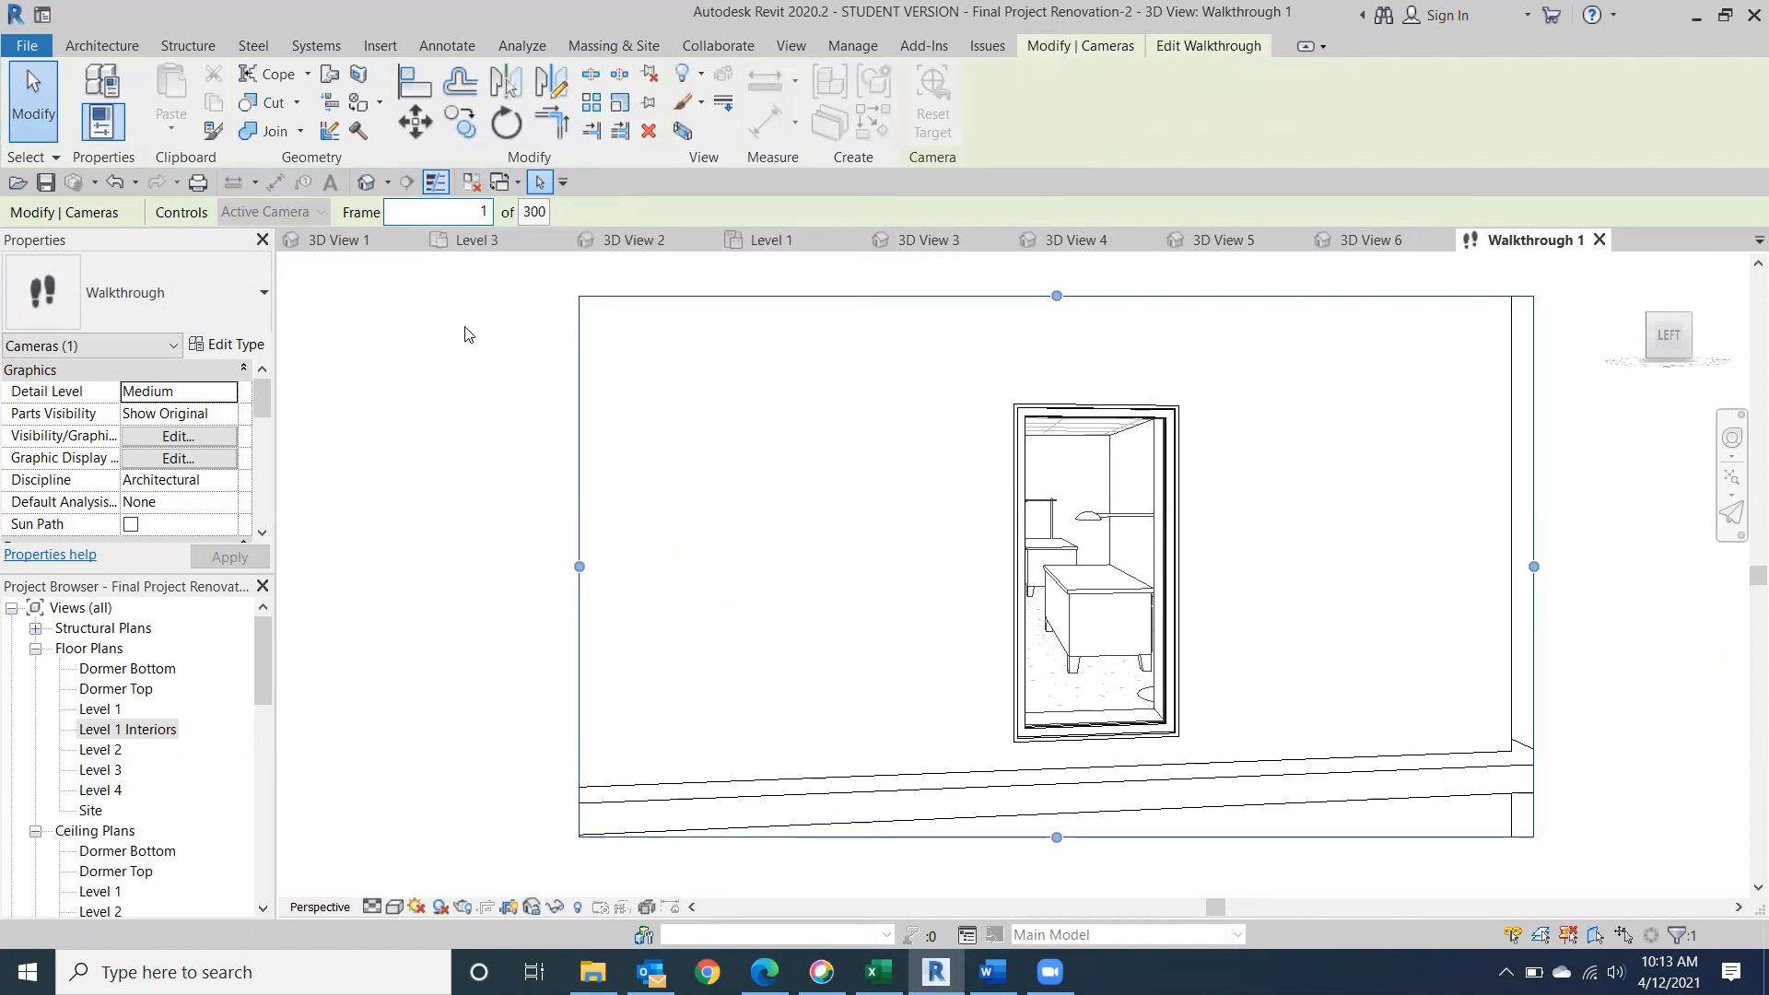
{"action": "type", "text": "1"}
{"action": "key", "text": "Return"}
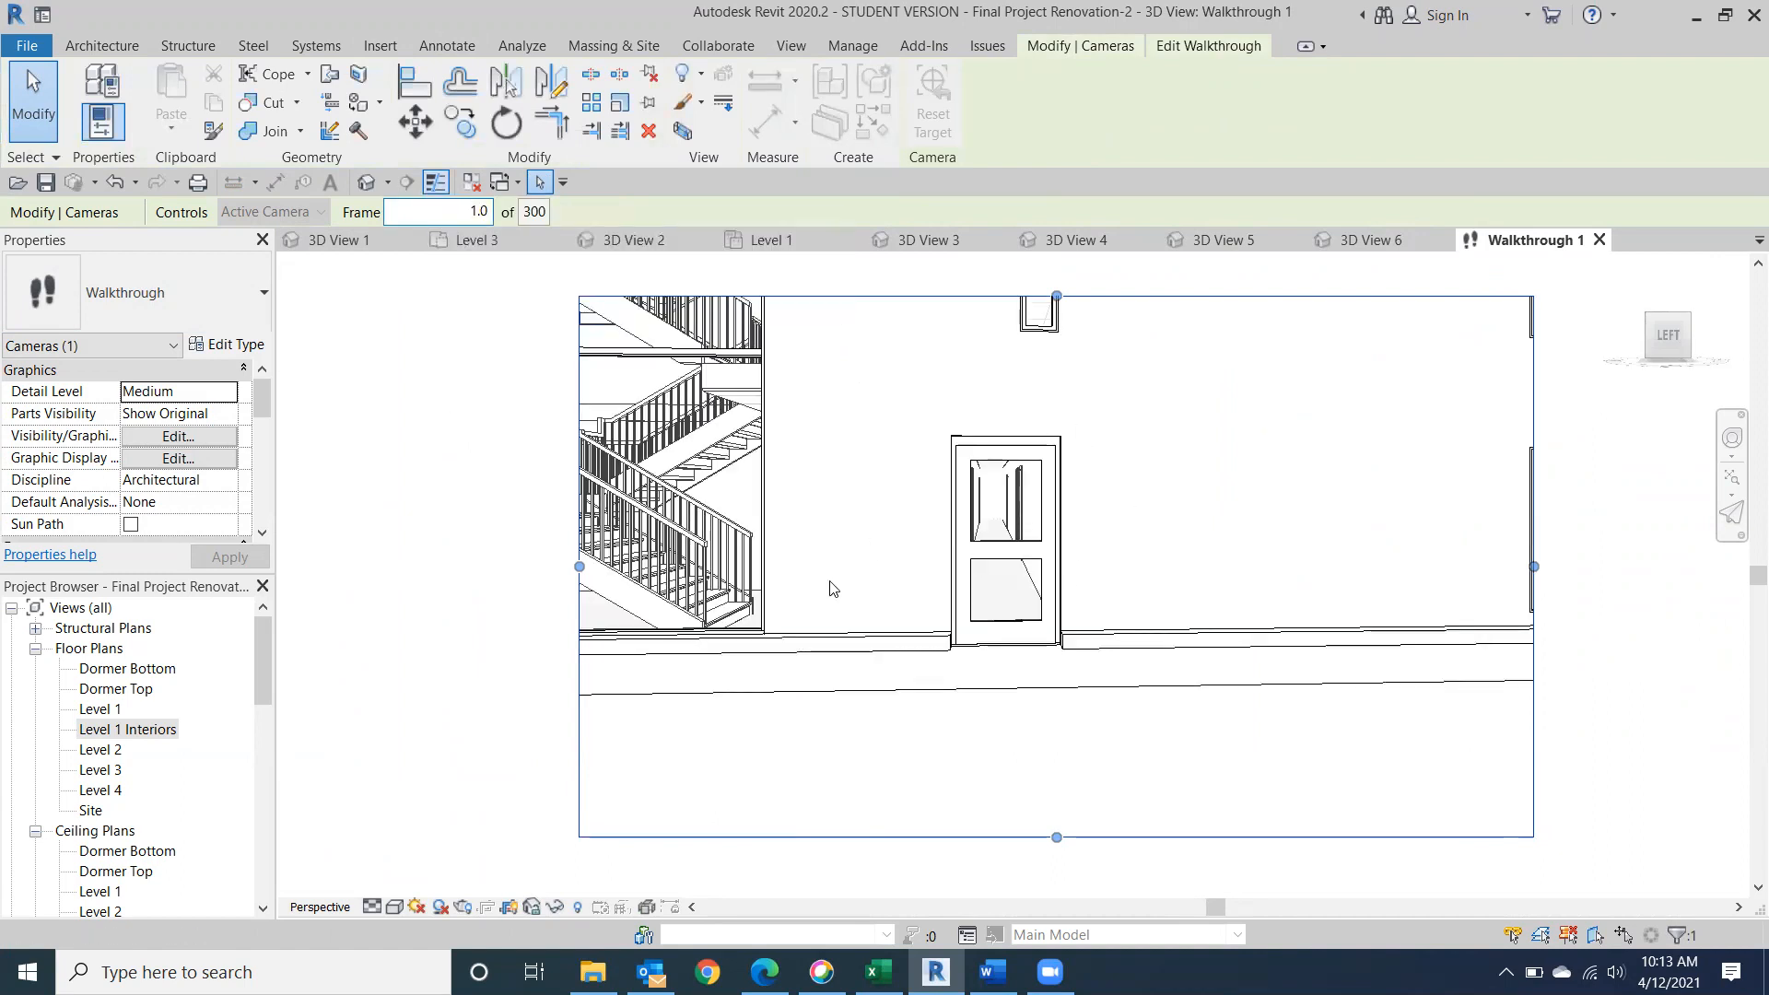
Preview the walkthrough view in Consistent Colors and set its visual style to Realistic.
{"action": "left_click", "coordinate": [395, 908]}
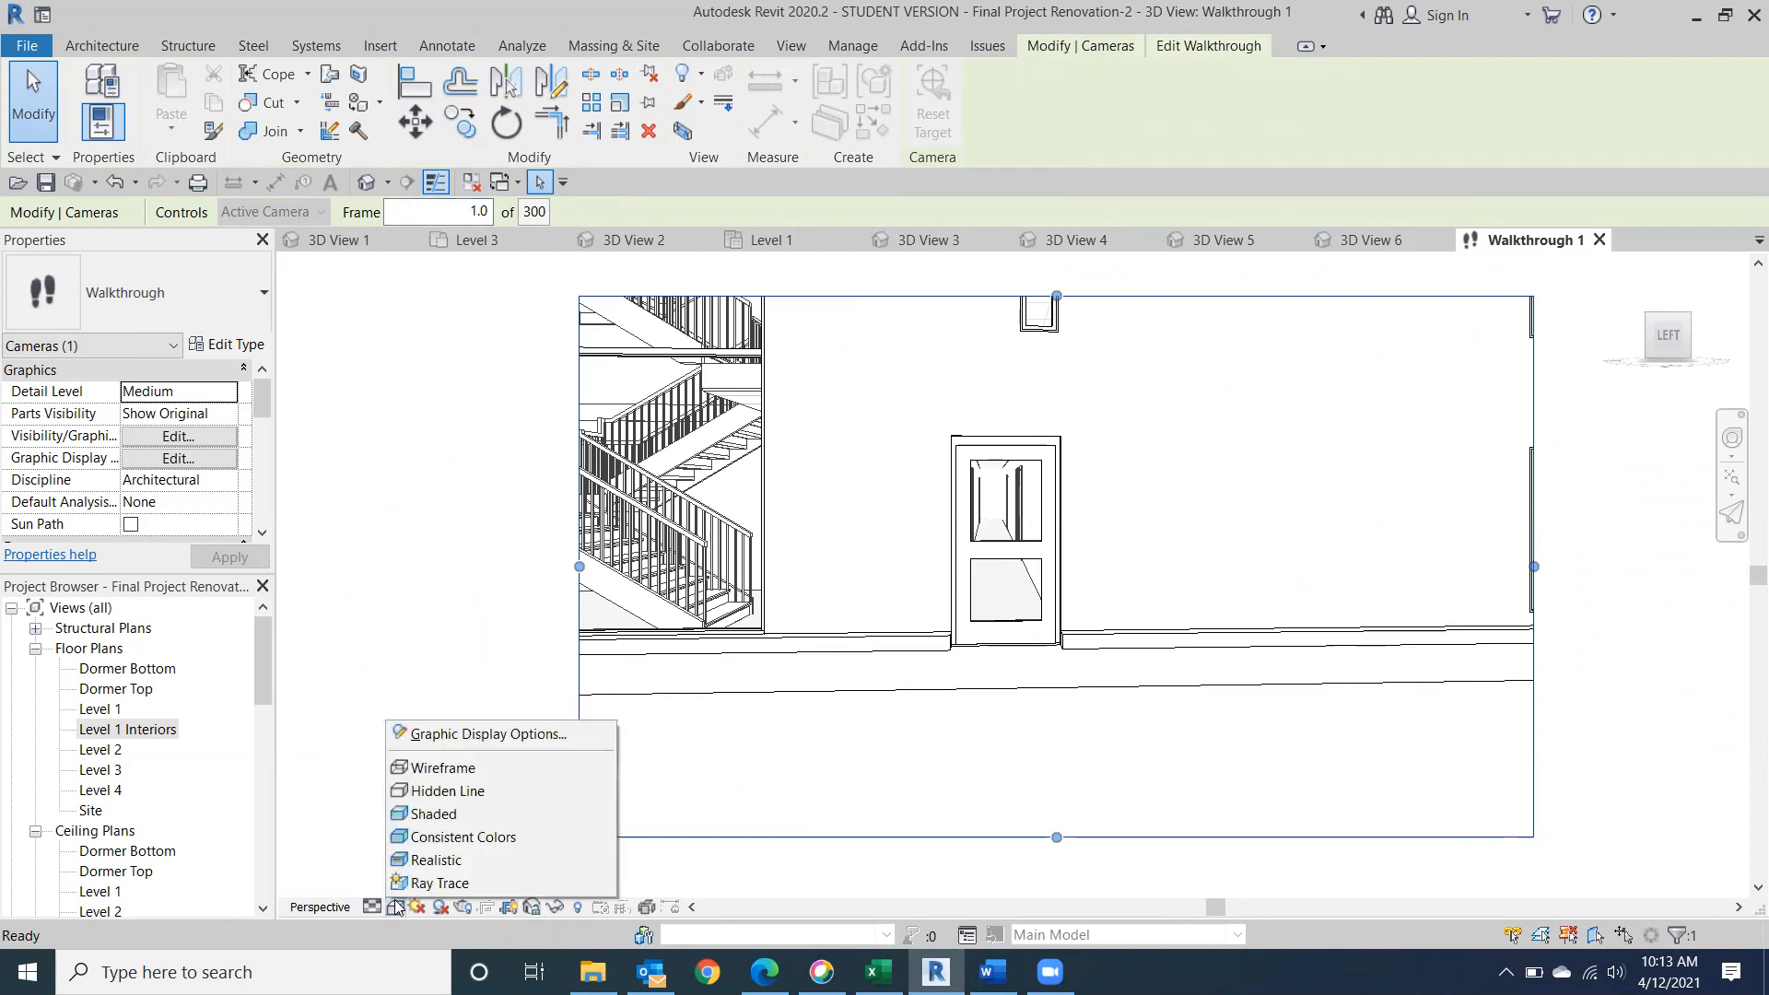
{"action": "left_click", "coordinate": [445, 838]}
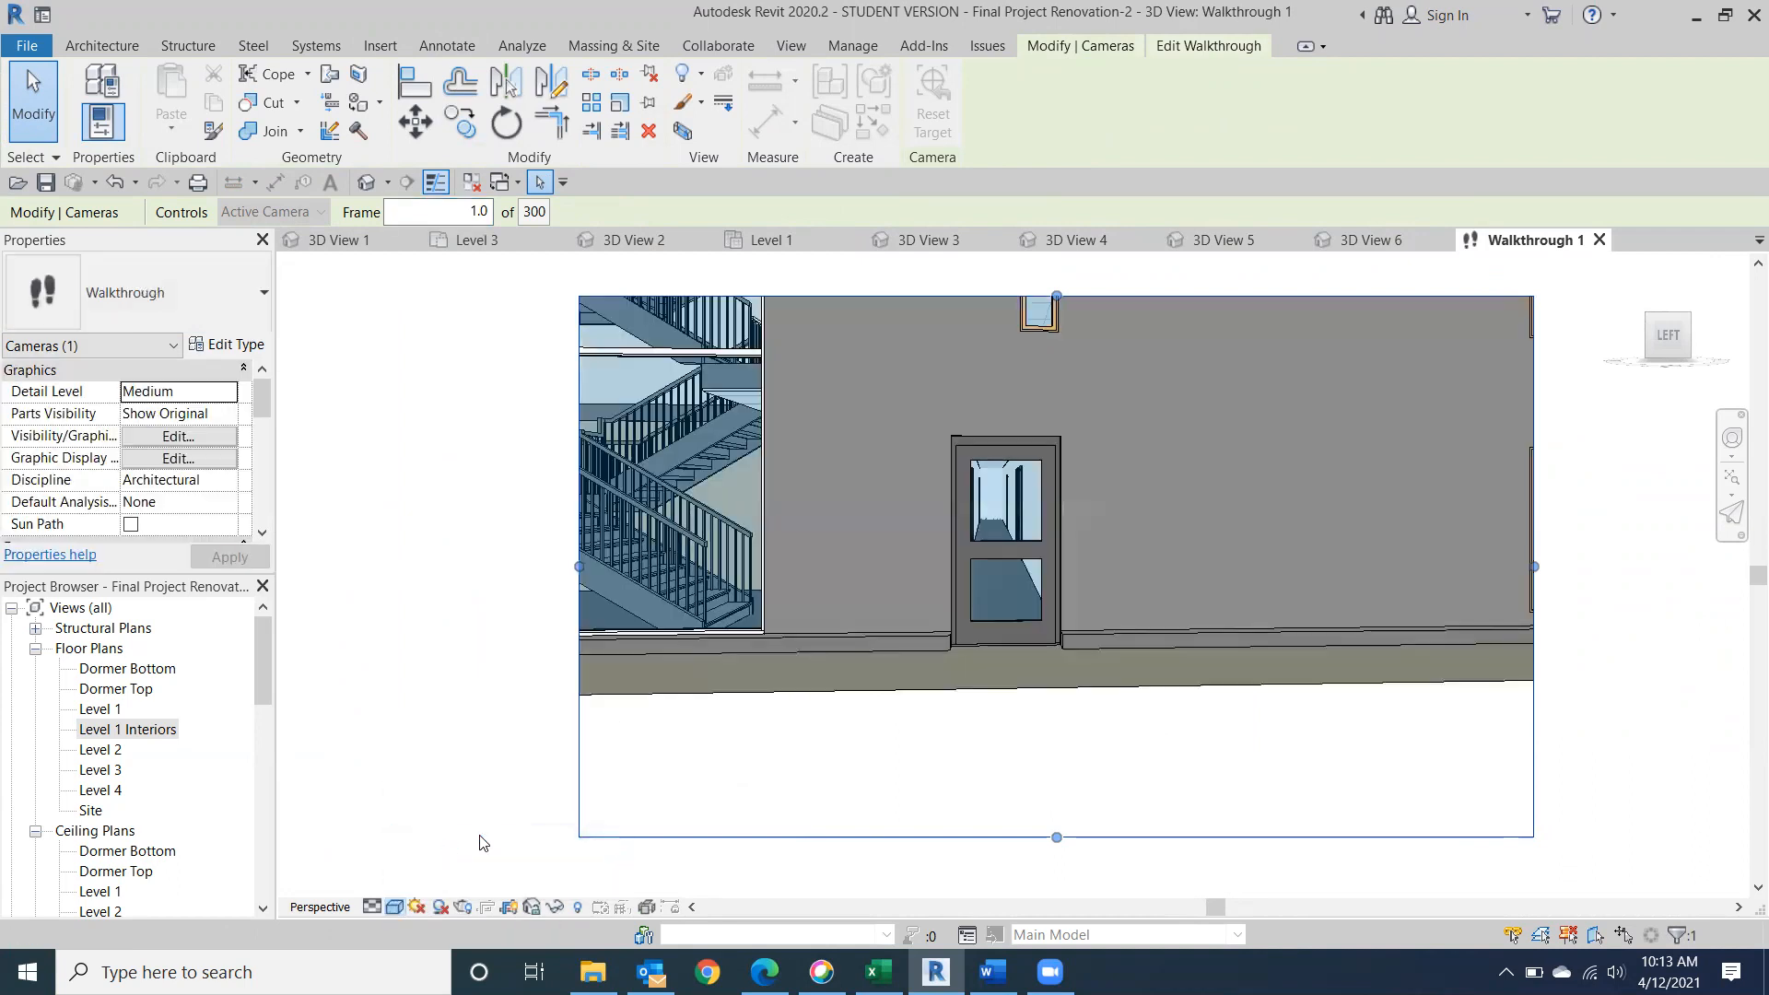
{"action": "scroll", "coordinate": [877, 680], "scroll_direction": "down", "scroll_amount": 1}
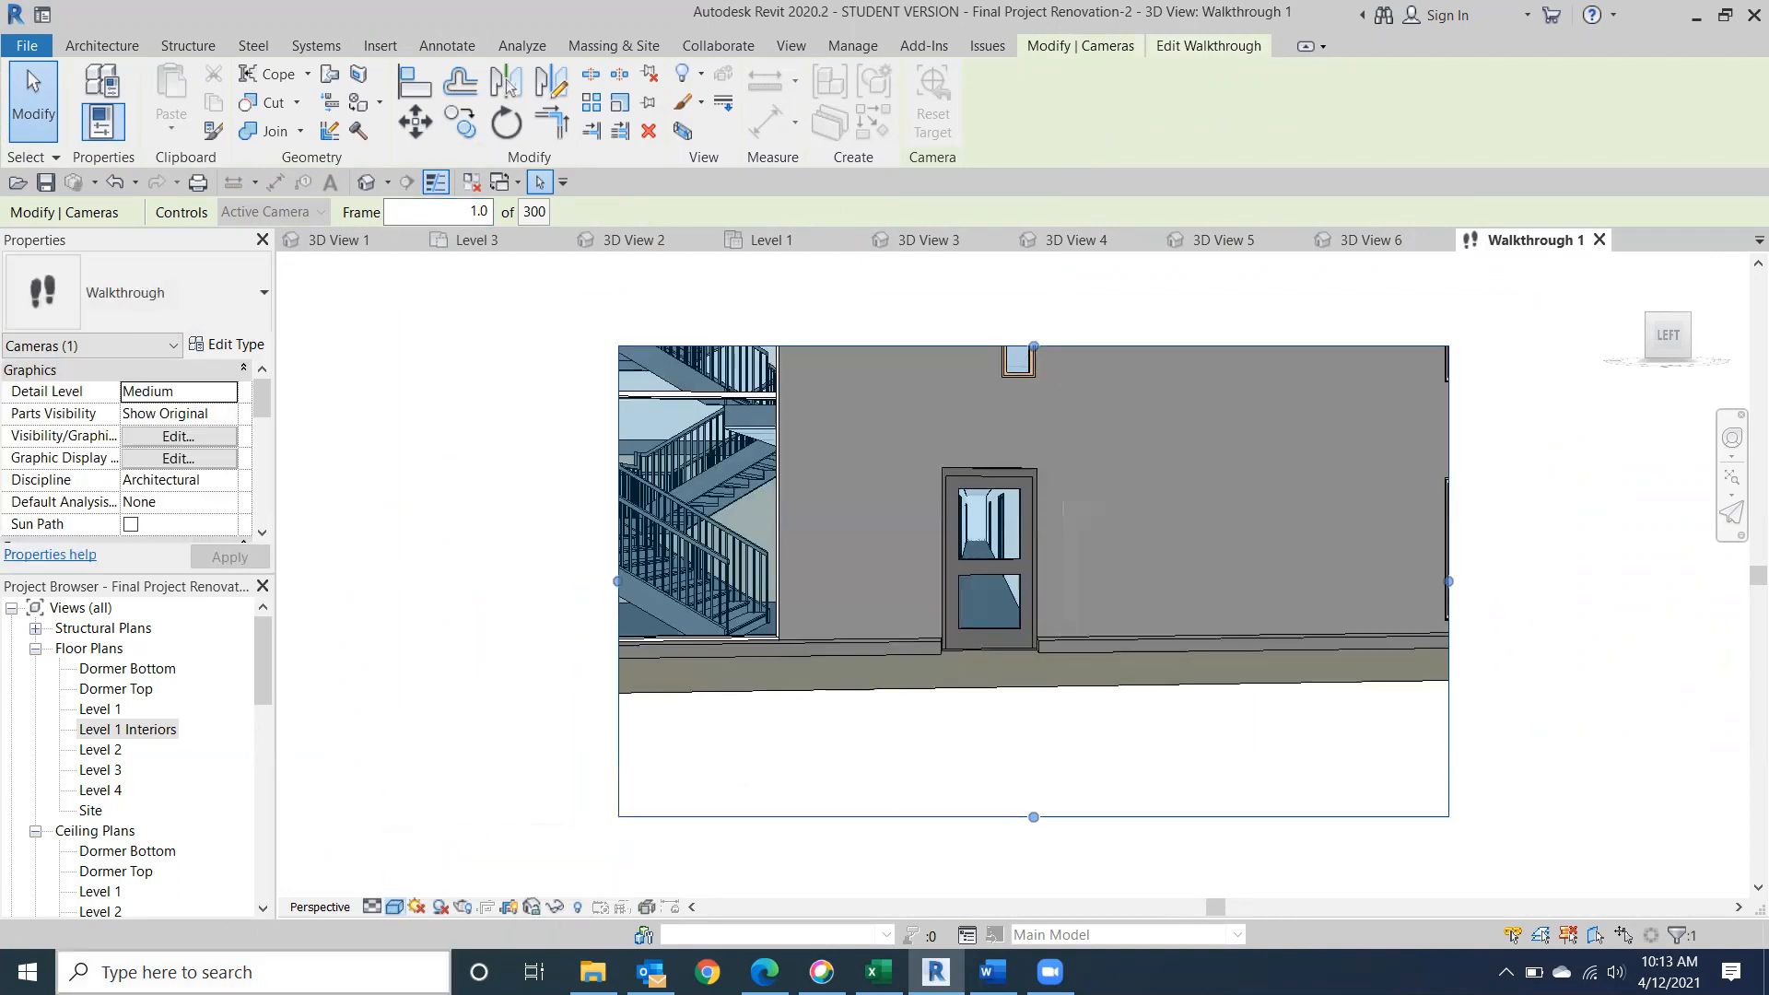
{"action": "left_click", "coordinate": [395, 907]}
{"action": "left_click", "coordinate": [452, 855]}
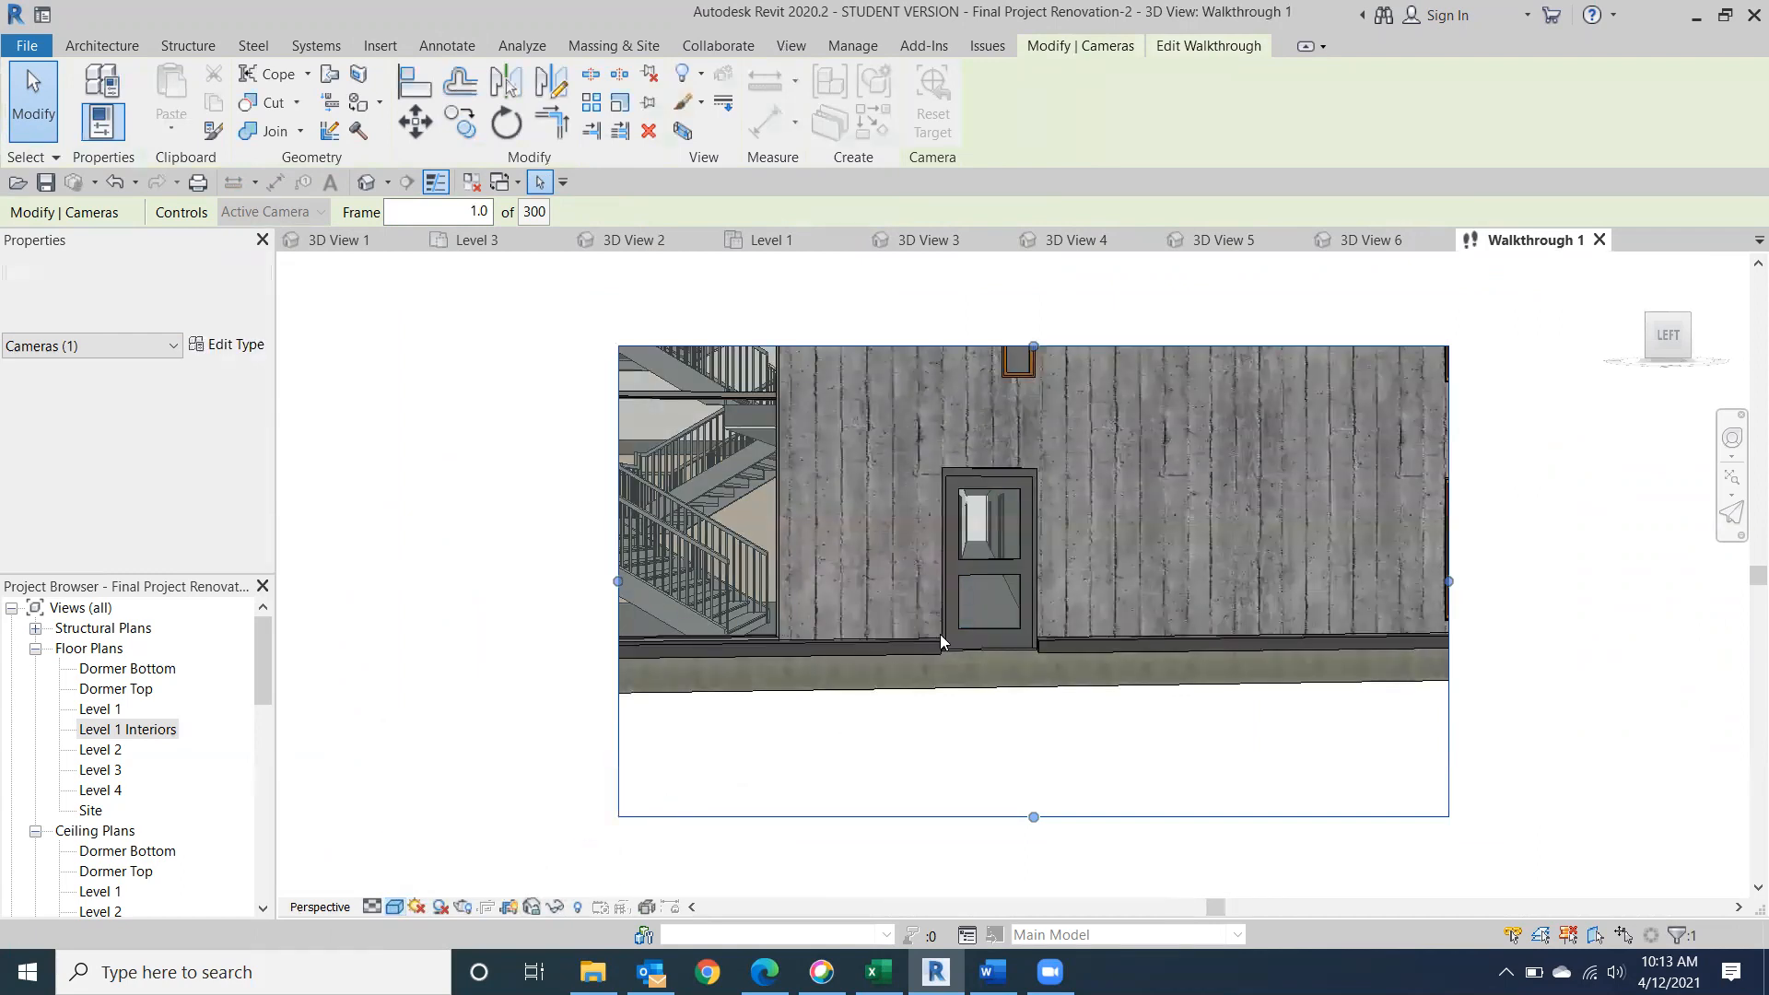
Reshape the walkthrough's crop region, extending it upward and outward past the stairs and trimming the excess off its top and bottom edges.
{"action": "scroll", "coordinate": [941, 635], "scroll_direction": "down", "scroll_amount": 1}
{"action": "left_click_drag", "start_coordinate": [724, 603], "coordinate": [584, 598]}
{"action": "left_click_drag", "start_coordinate": [929, 445], "coordinate": [936, 313]}
{"action": "scroll", "coordinate": [954, 433], "scroll_direction": "down", "scroll_amount": 1}
{"action": "middle_click_drag", "start_coordinate": [955, 439], "coordinate": [942, 514]}
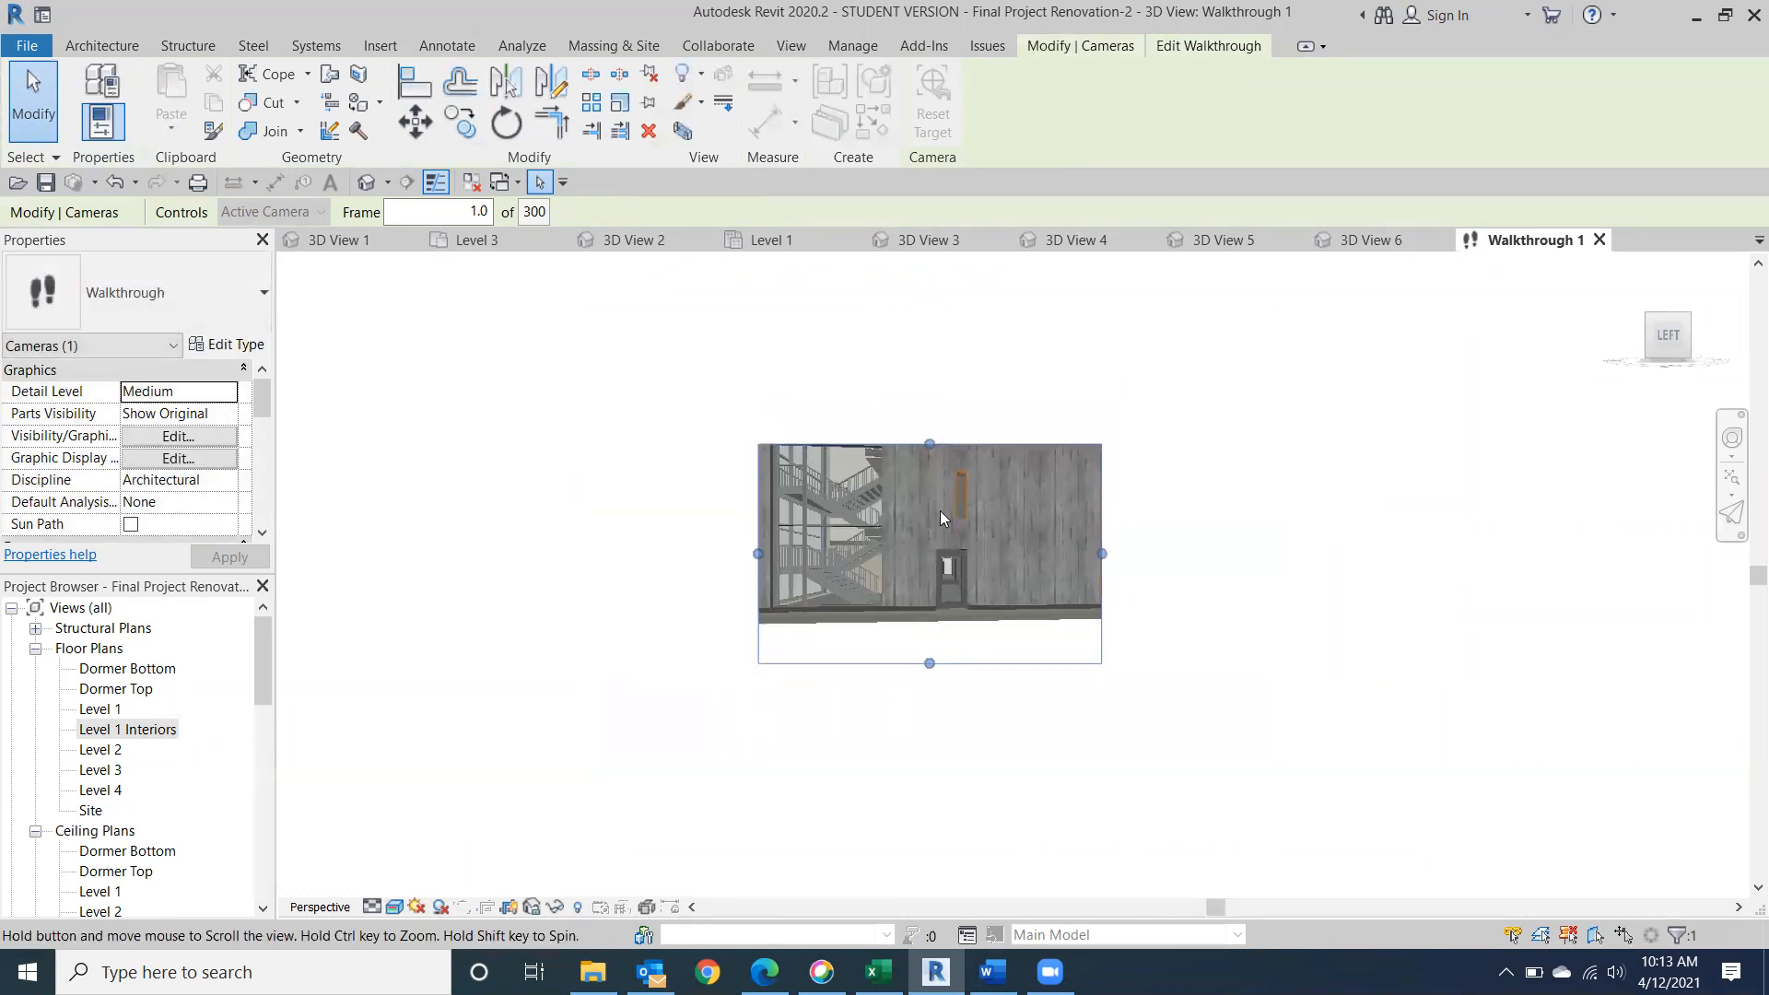
{"action": "left_click_drag", "start_coordinate": [929, 444], "coordinate": [928, 476]}
{"action": "left_click_drag", "start_coordinate": [931, 625], "coordinate": [931, 643]}
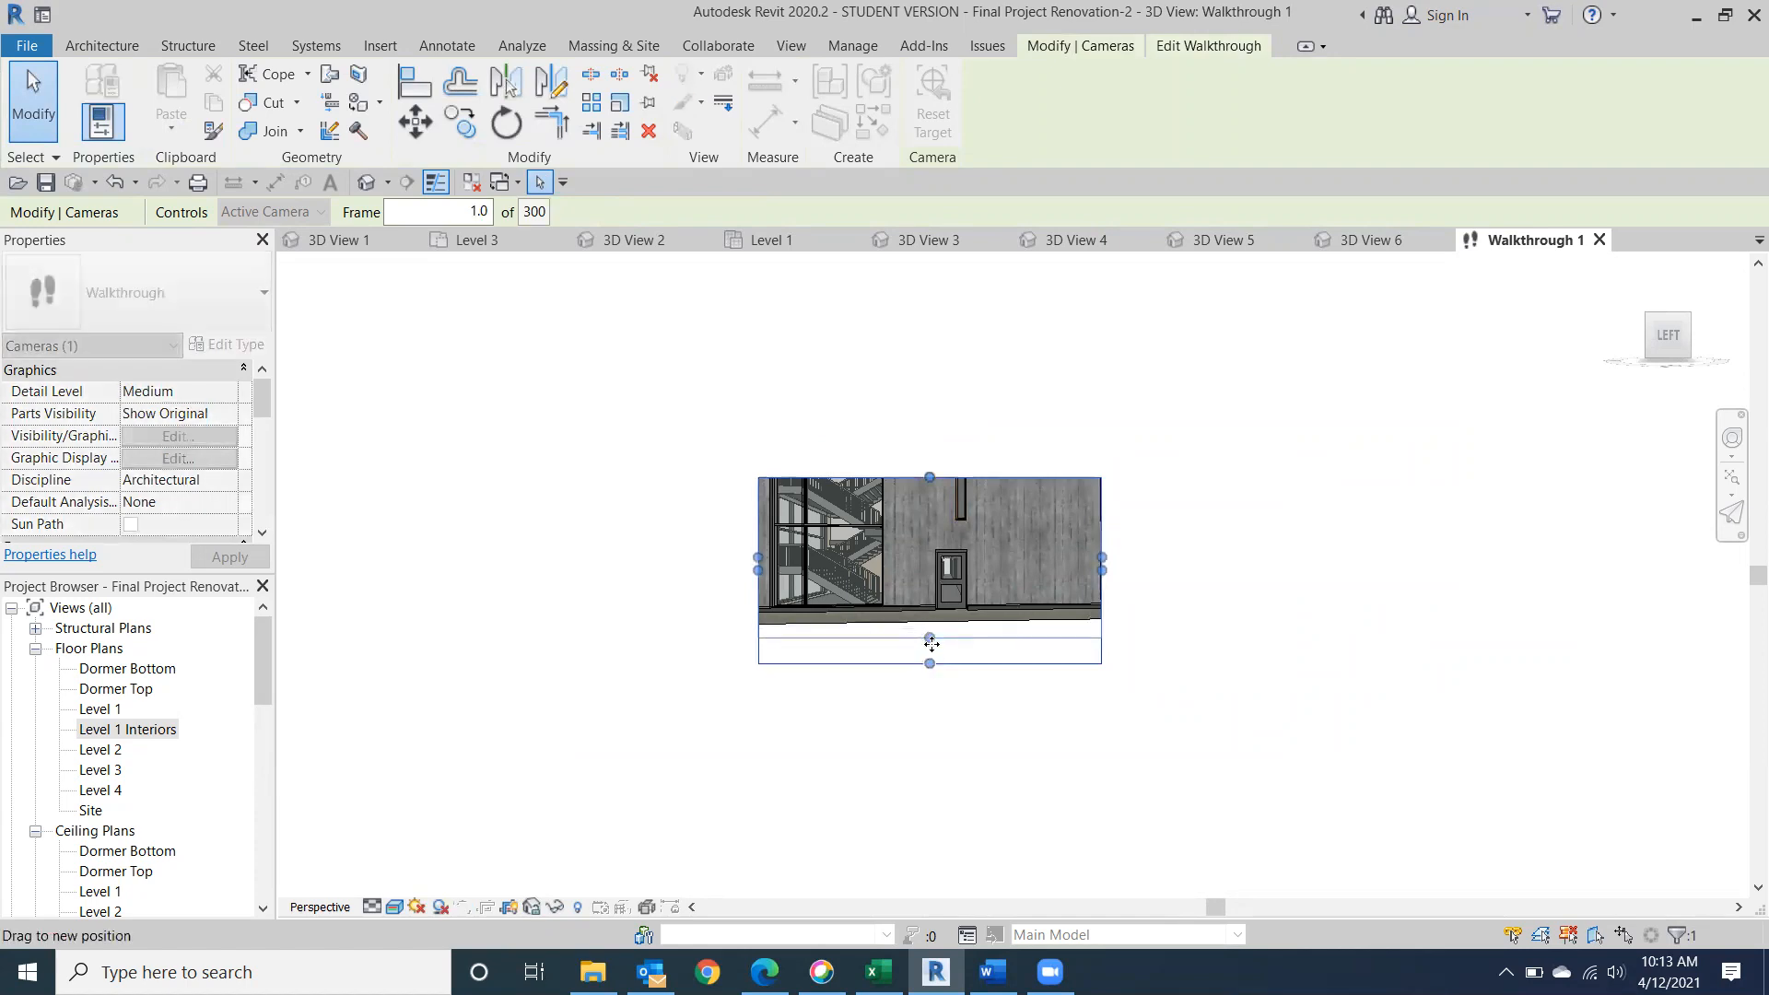
{"action": "scroll", "coordinate": [949, 522], "scroll_direction": "up", "scroll_amount": 5}
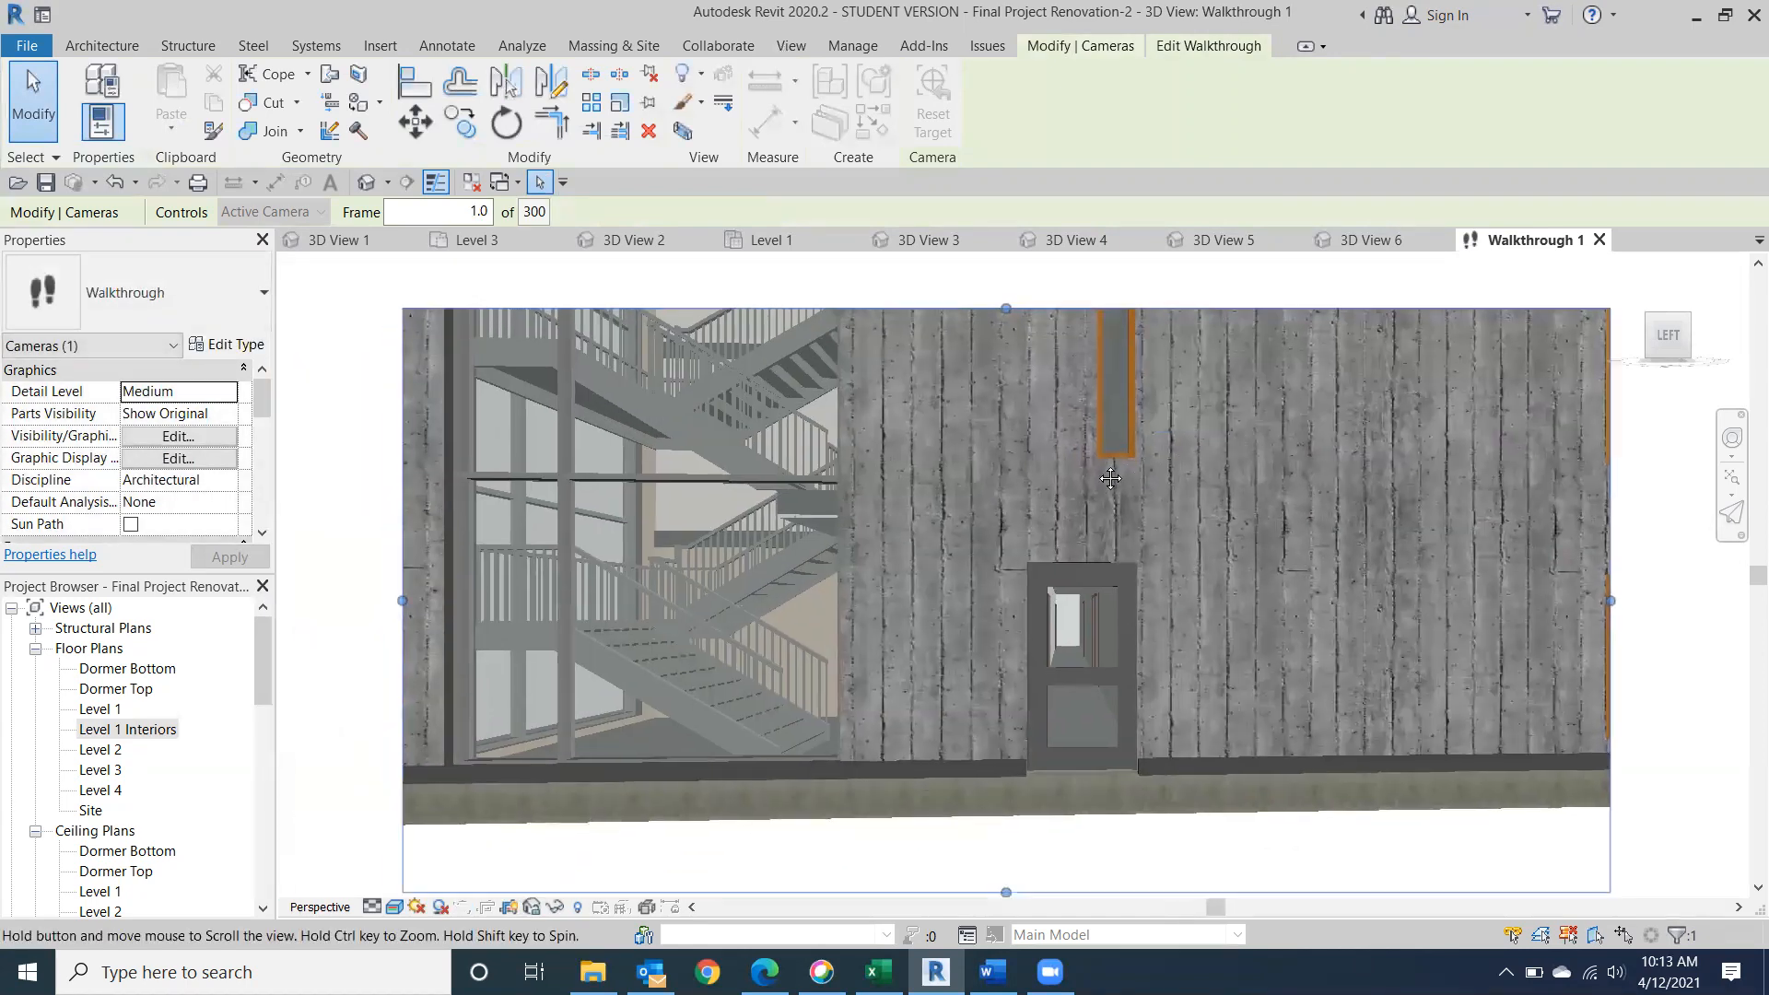
{"action": "middle_click_drag", "start_coordinate": [1109, 478], "coordinate": [1104, 479]}
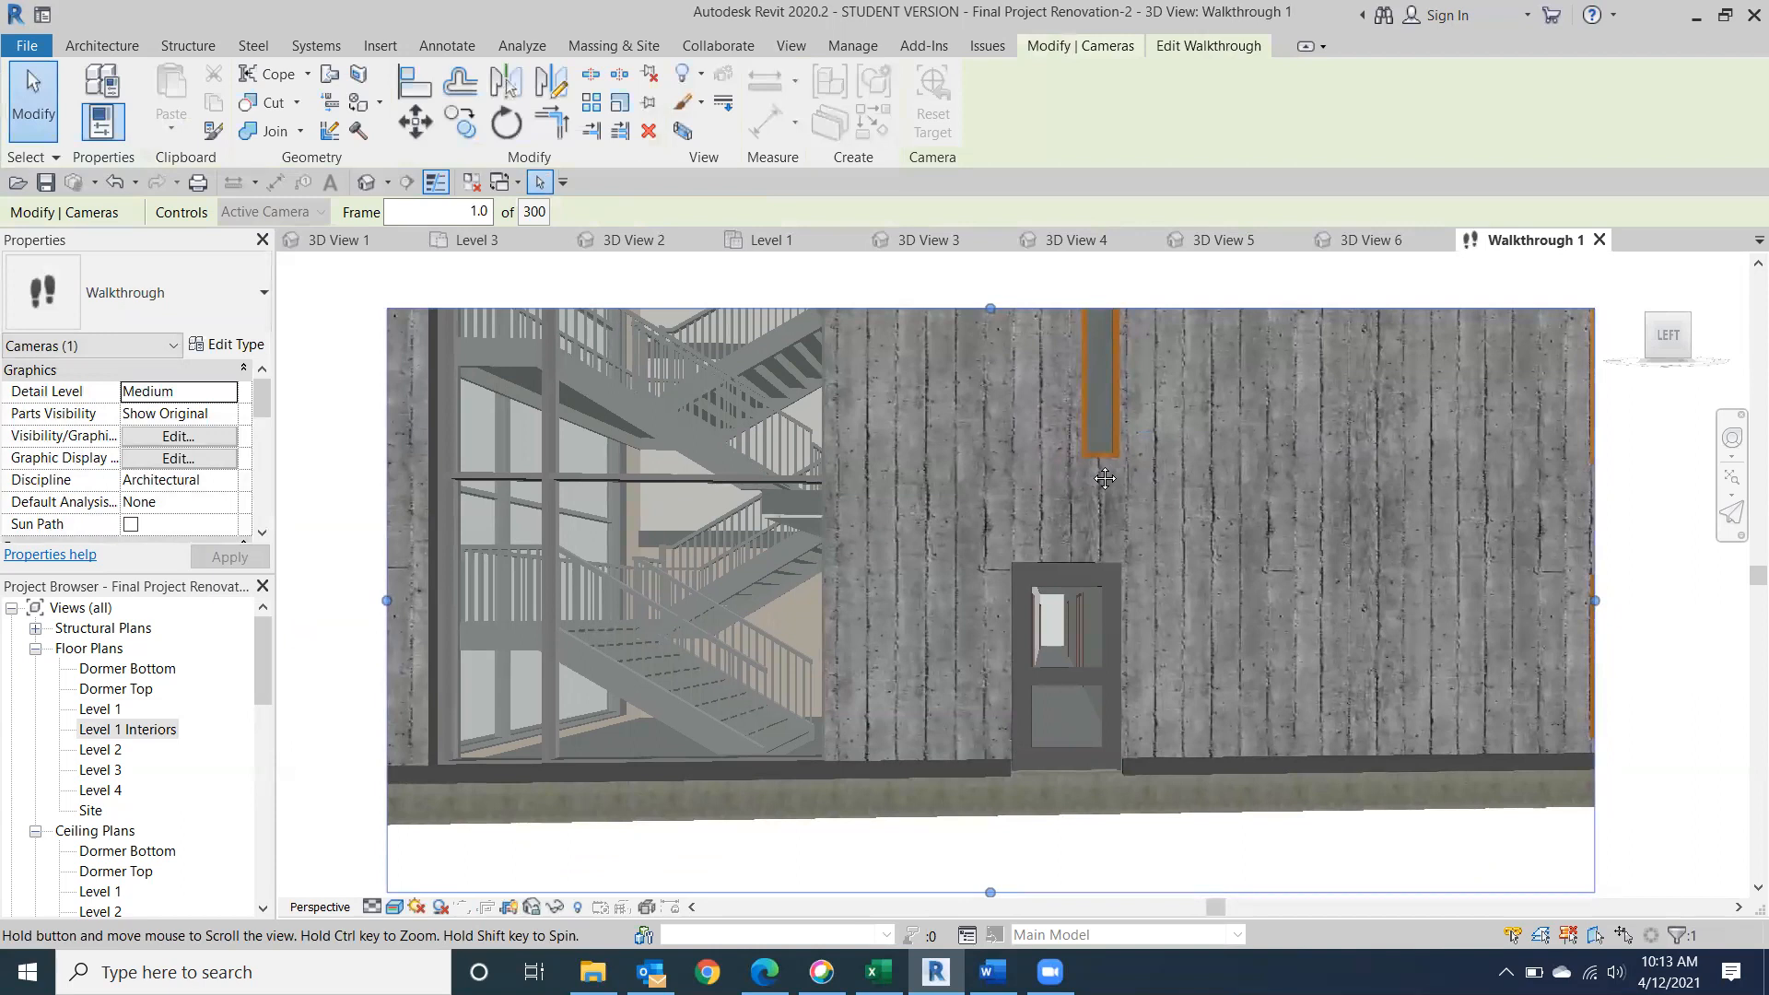
Play the walkthrough from frame 1 through all its frames.
{"action": "left_click", "coordinate": [1179, 48]}
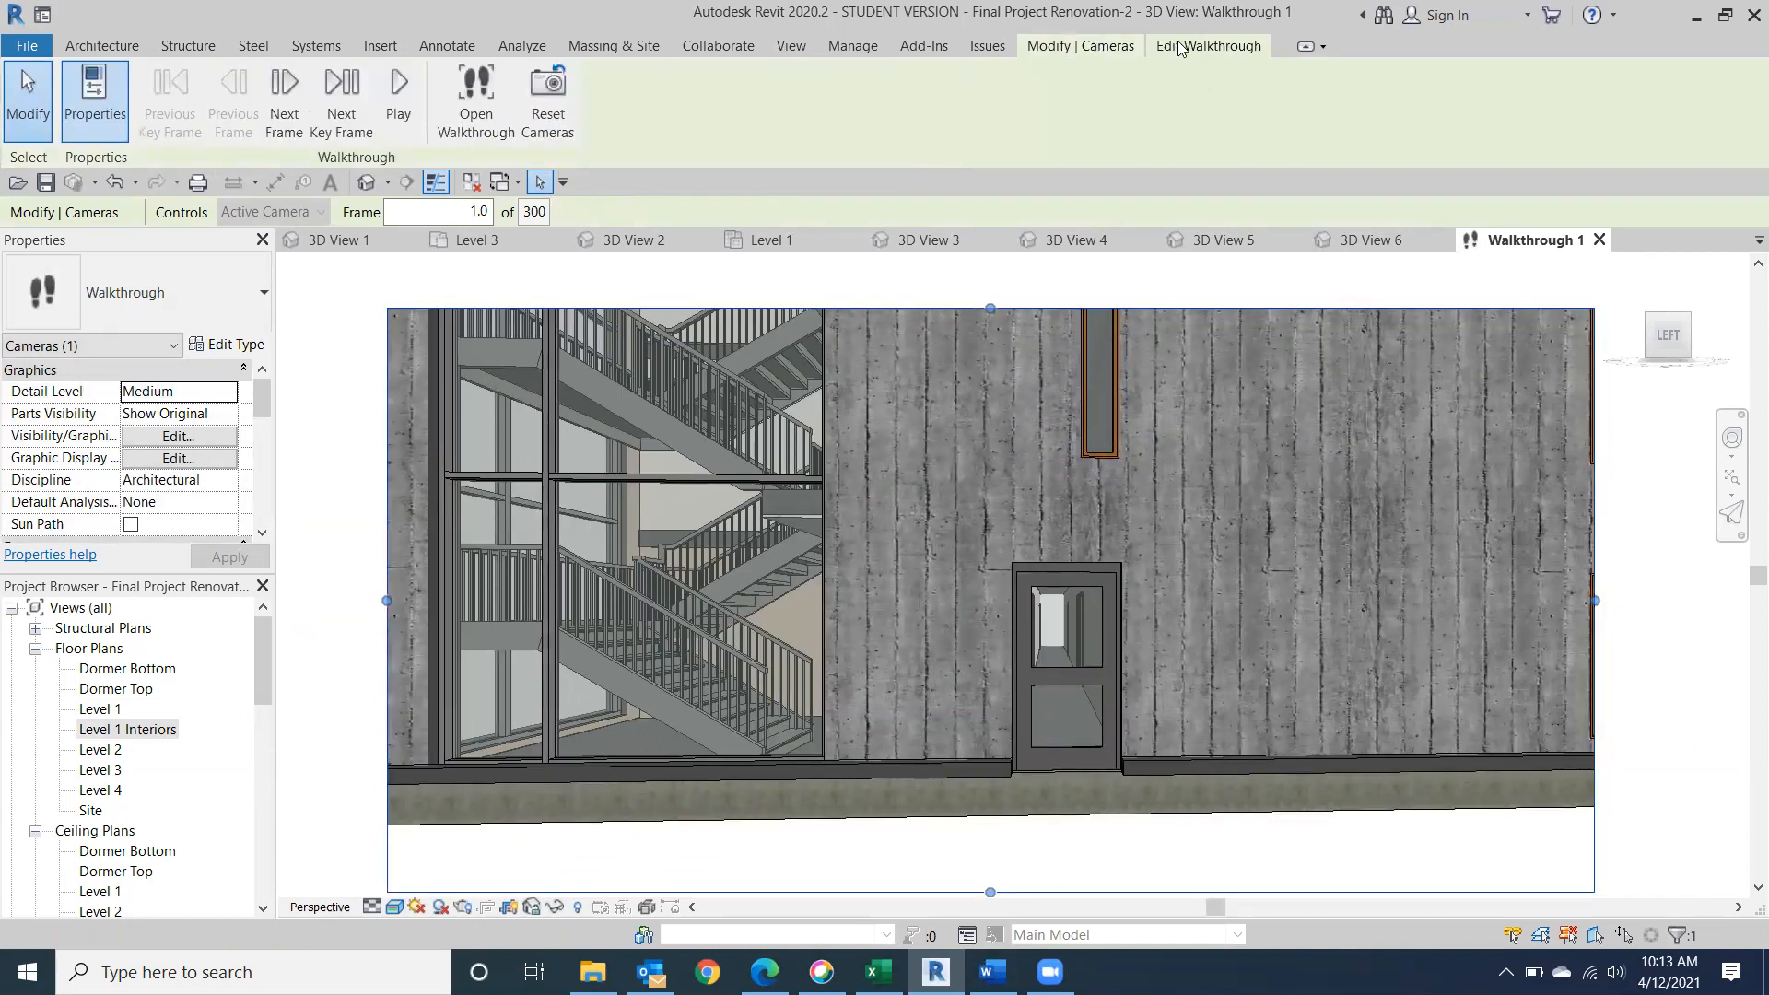
{"action": "left_click", "coordinate": [399, 103]}
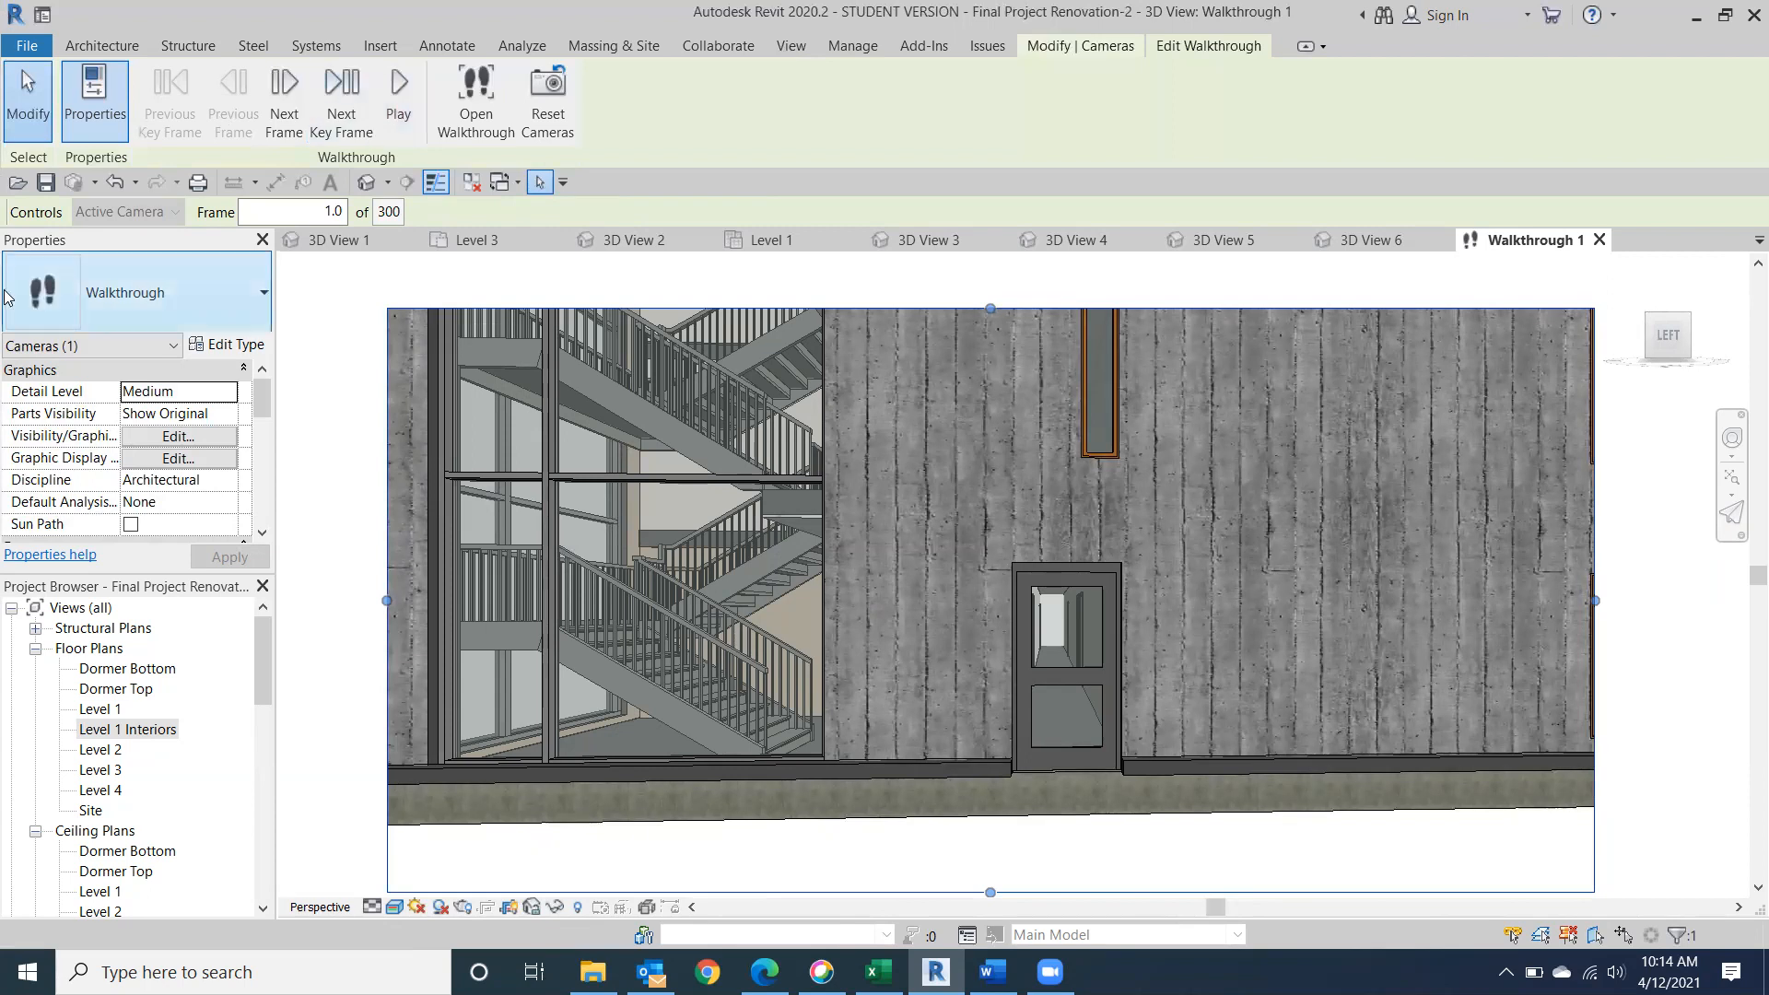
Set the walkthrough's total frames to 500 and play it again.
{"action": "left_click", "coordinate": [384, 213]}
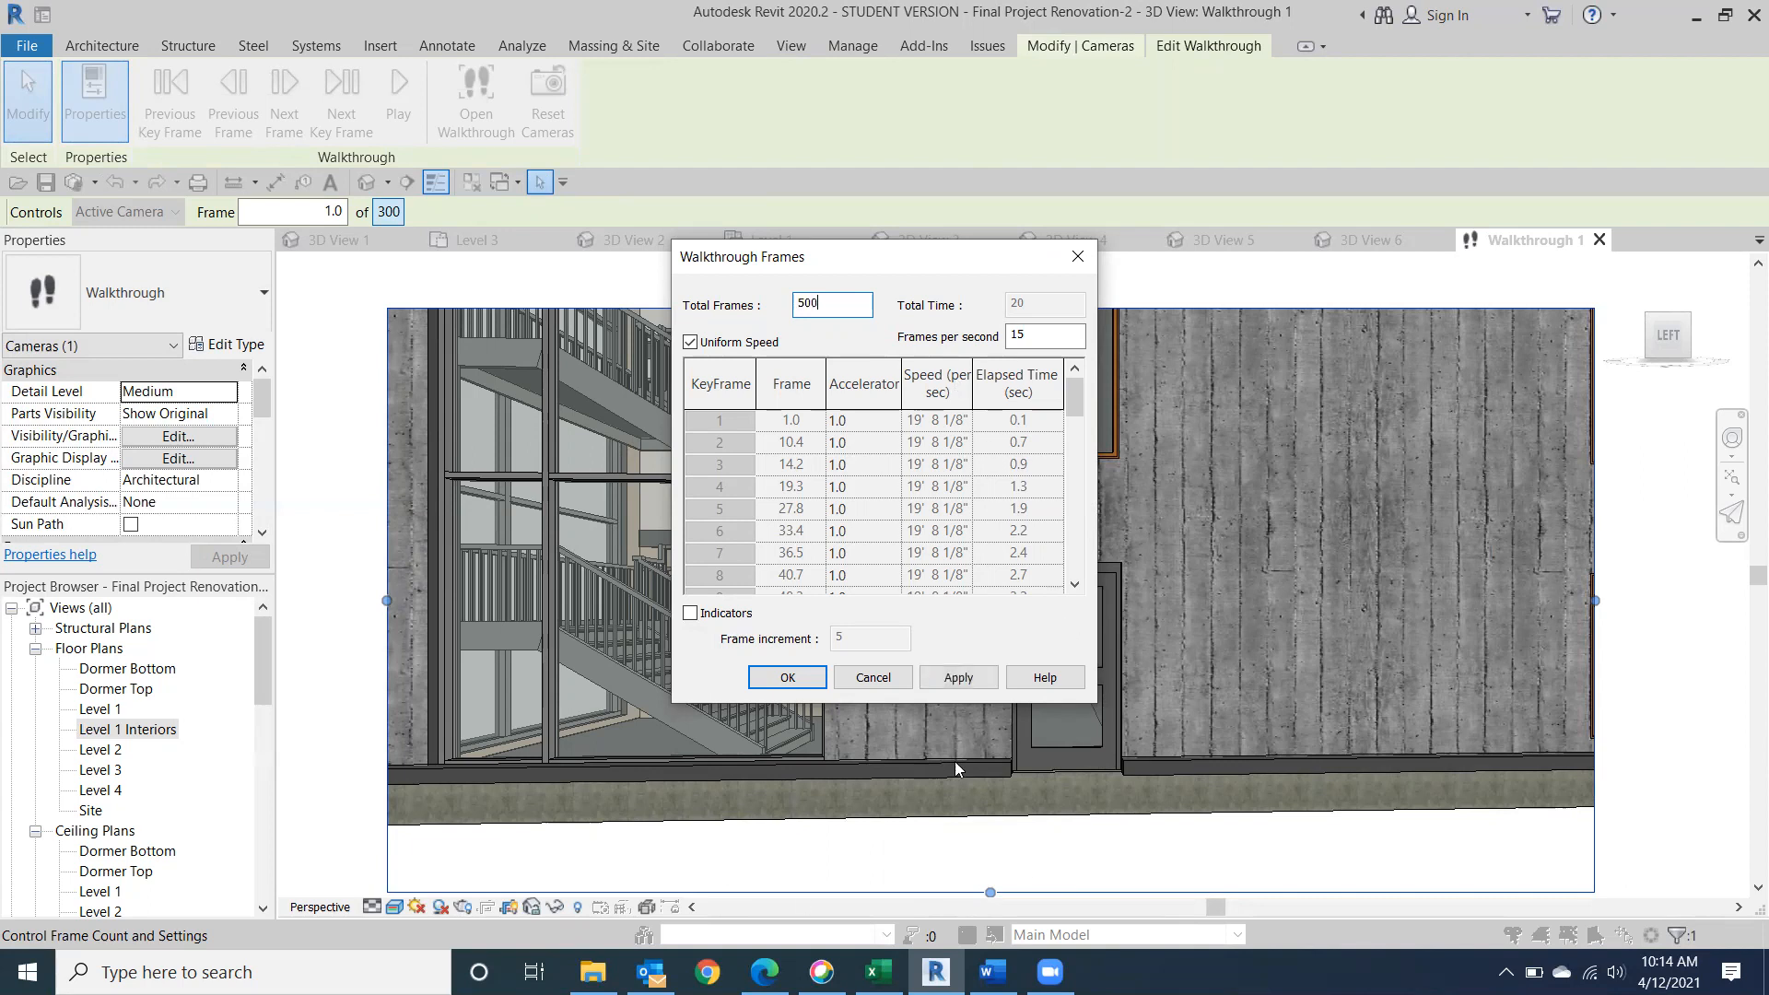
{"action": "left_click", "coordinate": [788, 677]}
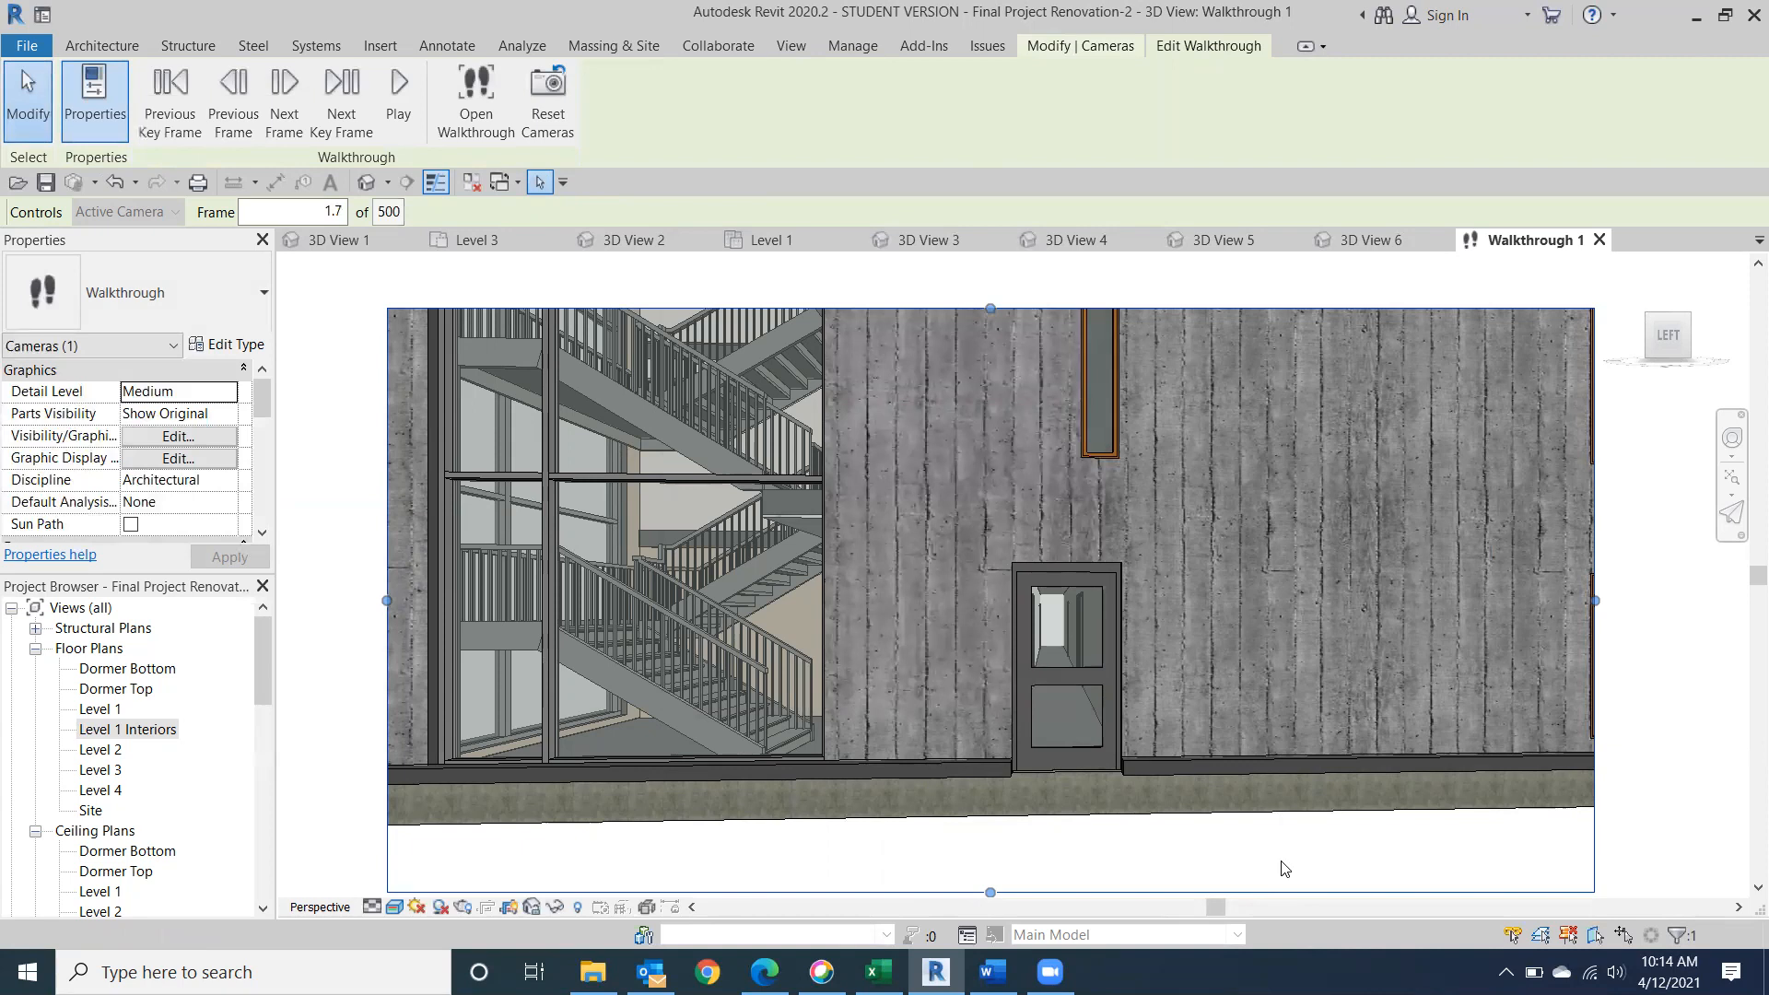
{"action": "left_click", "coordinate": [398, 97]}
{"action": "scroll", "coordinate": [1387, 840], "scroll_direction": "down", "scroll_amount": 2}
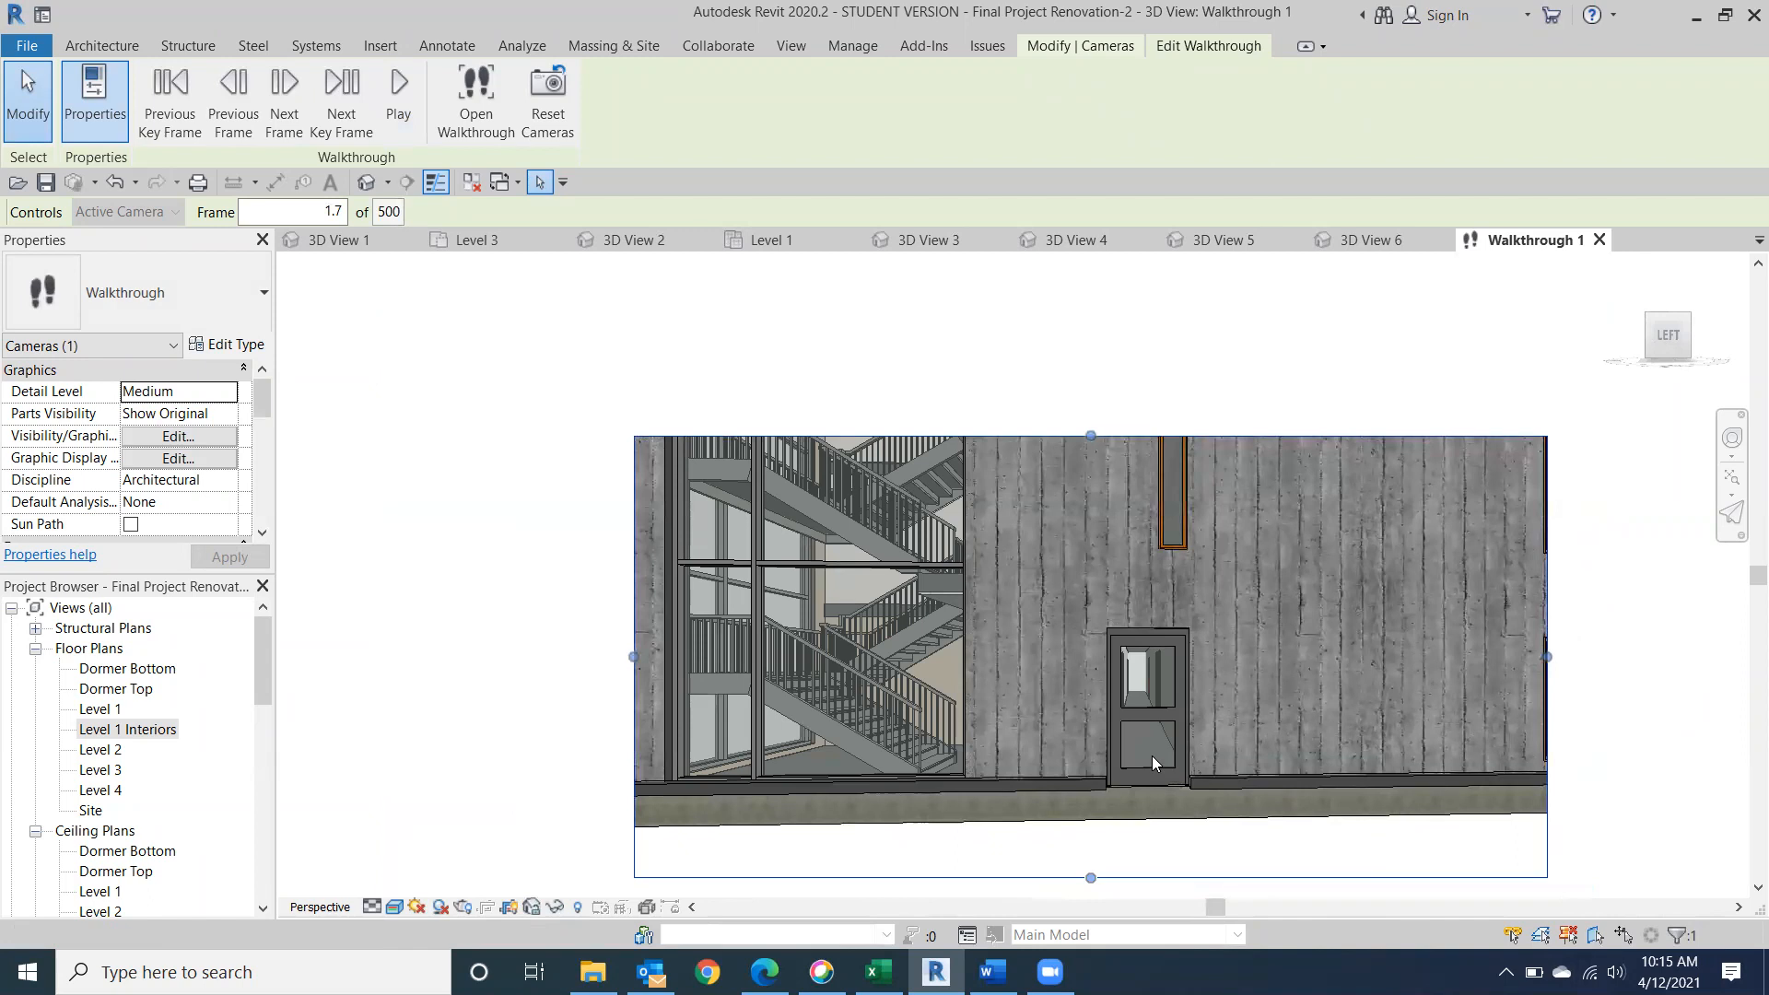
Locate Walkthrough 1 among the project's views and extend its crop region upward past the full window above the door.
{"action": "left_click_drag", "start_coordinate": [258, 679], "coordinate": [264, 836]}
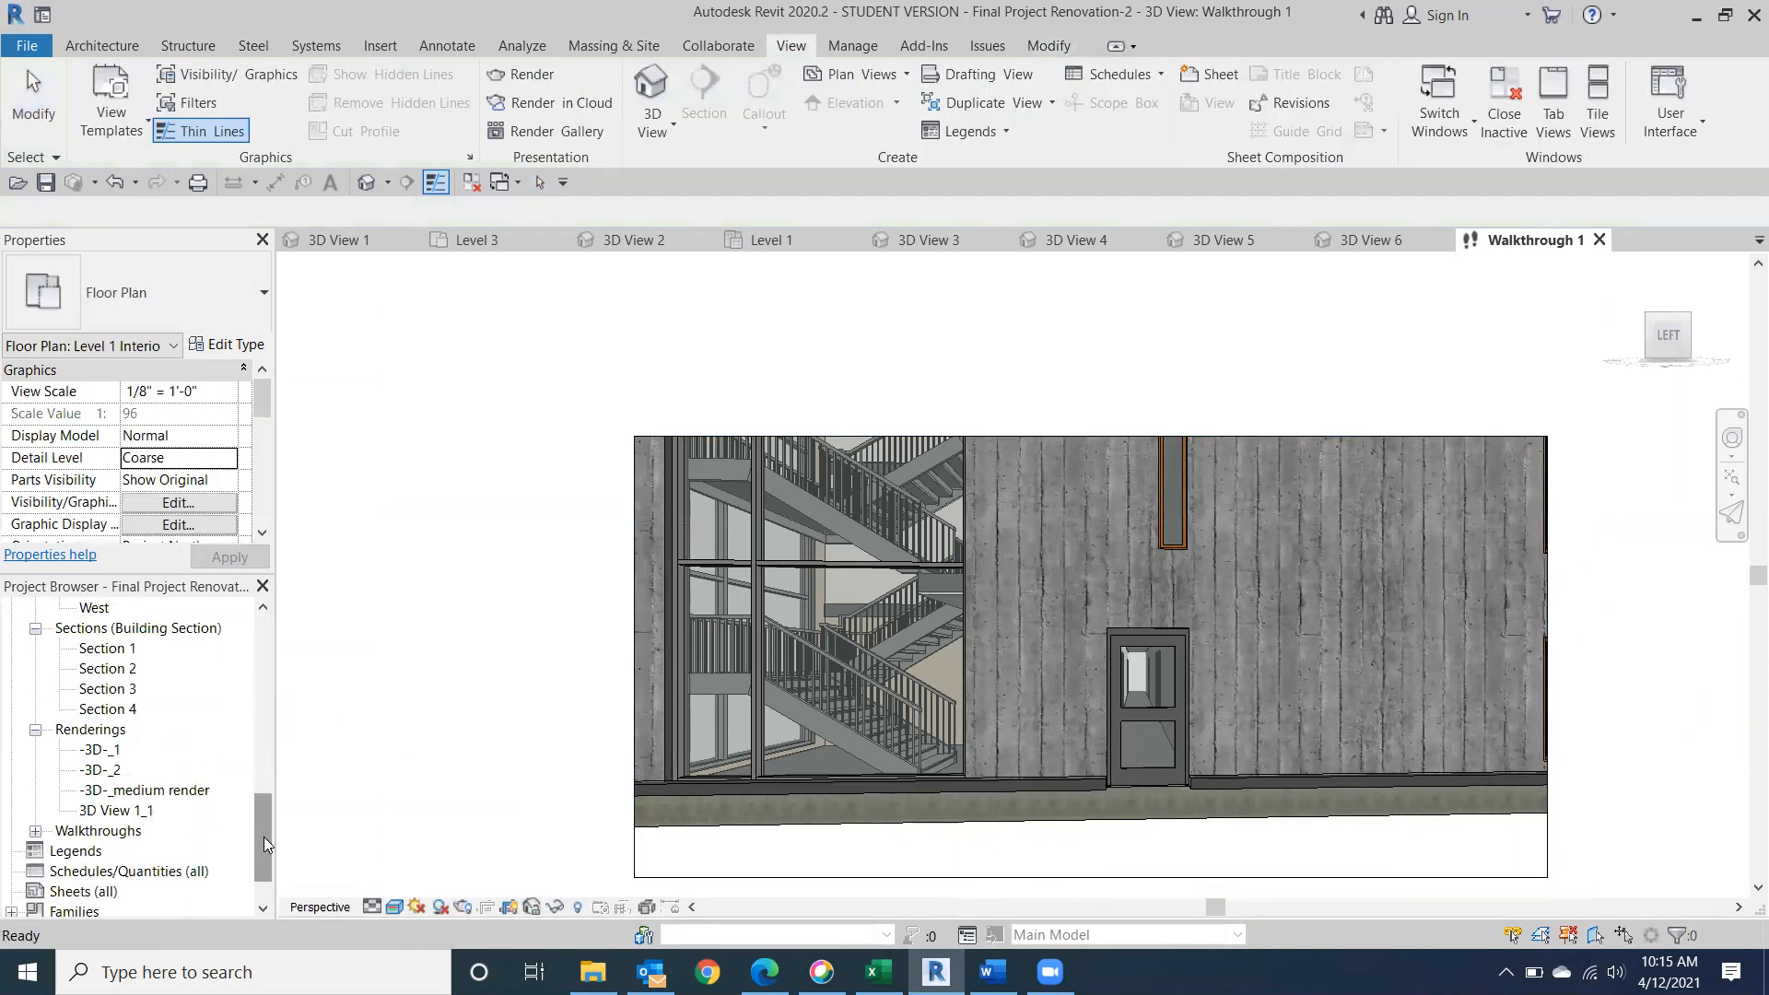
{"action": "left_click", "coordinate": [35, 831]}
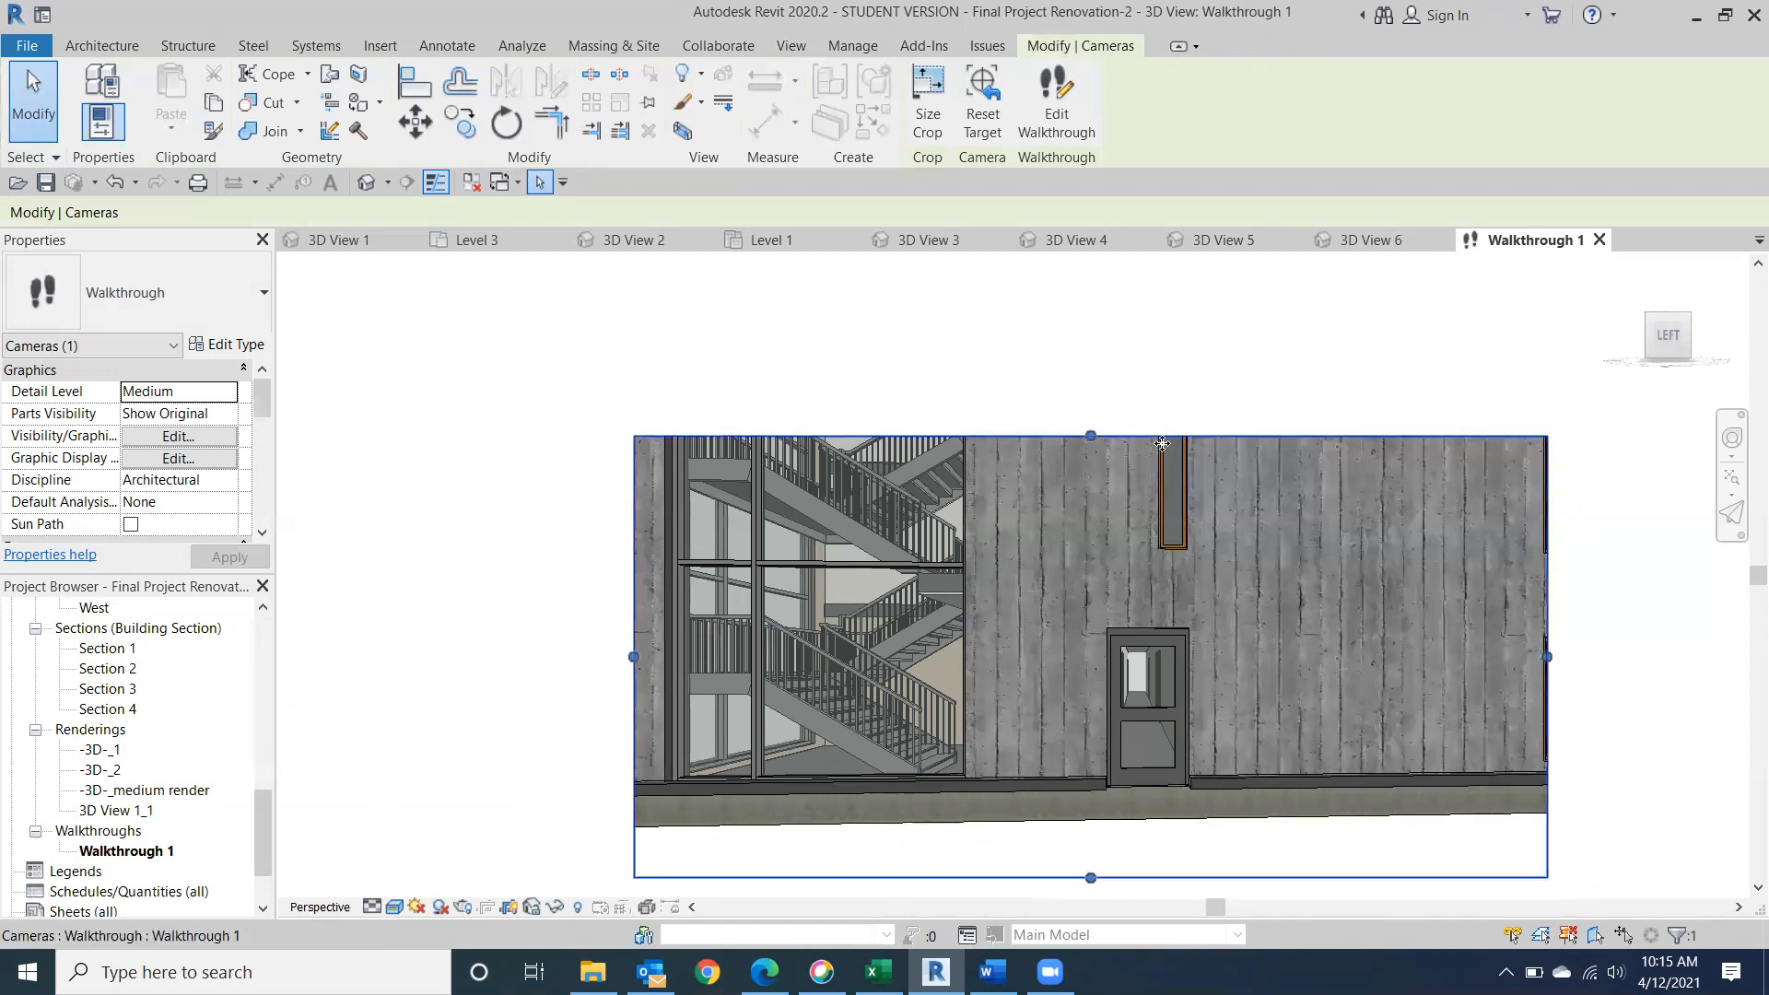
{"action": "left_click_drag", "start_coordinate": [1089, 438], "coordinate": [1092, 317]}
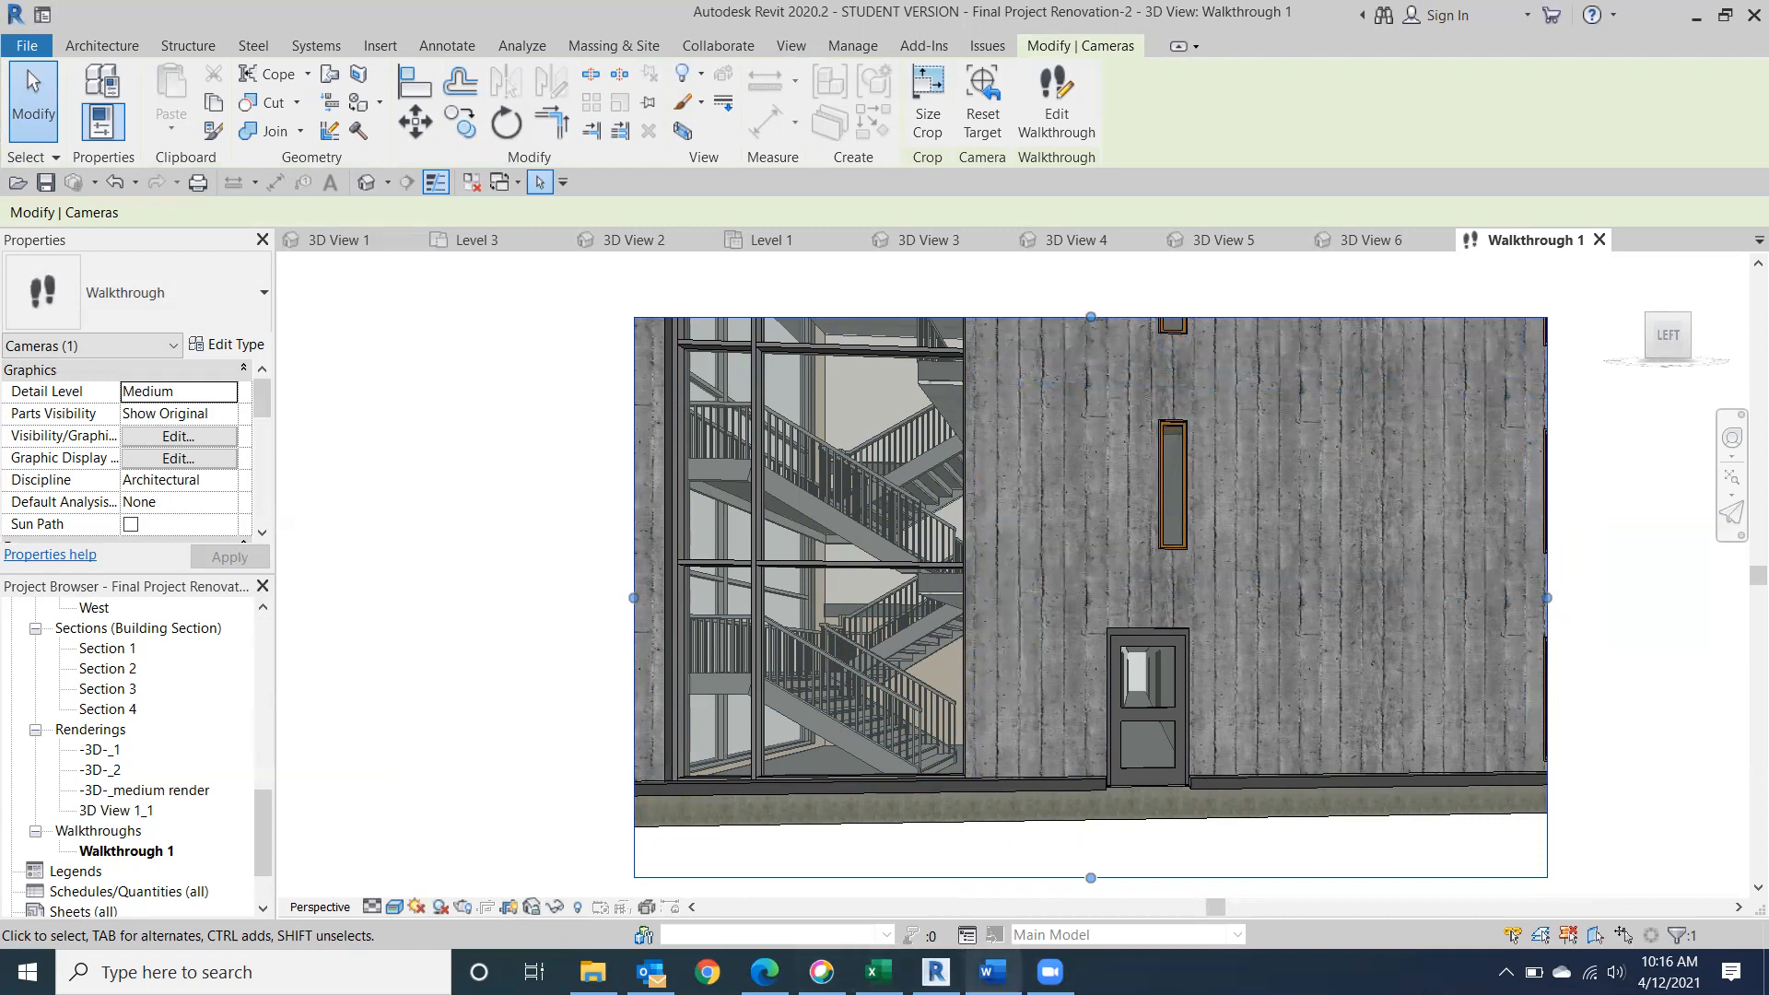
Check the Class 17 topic outline in Word, return to Revit, and clear the walkthrough camera selection.
{"action": "left_click", "coordinate": [992, 972]}
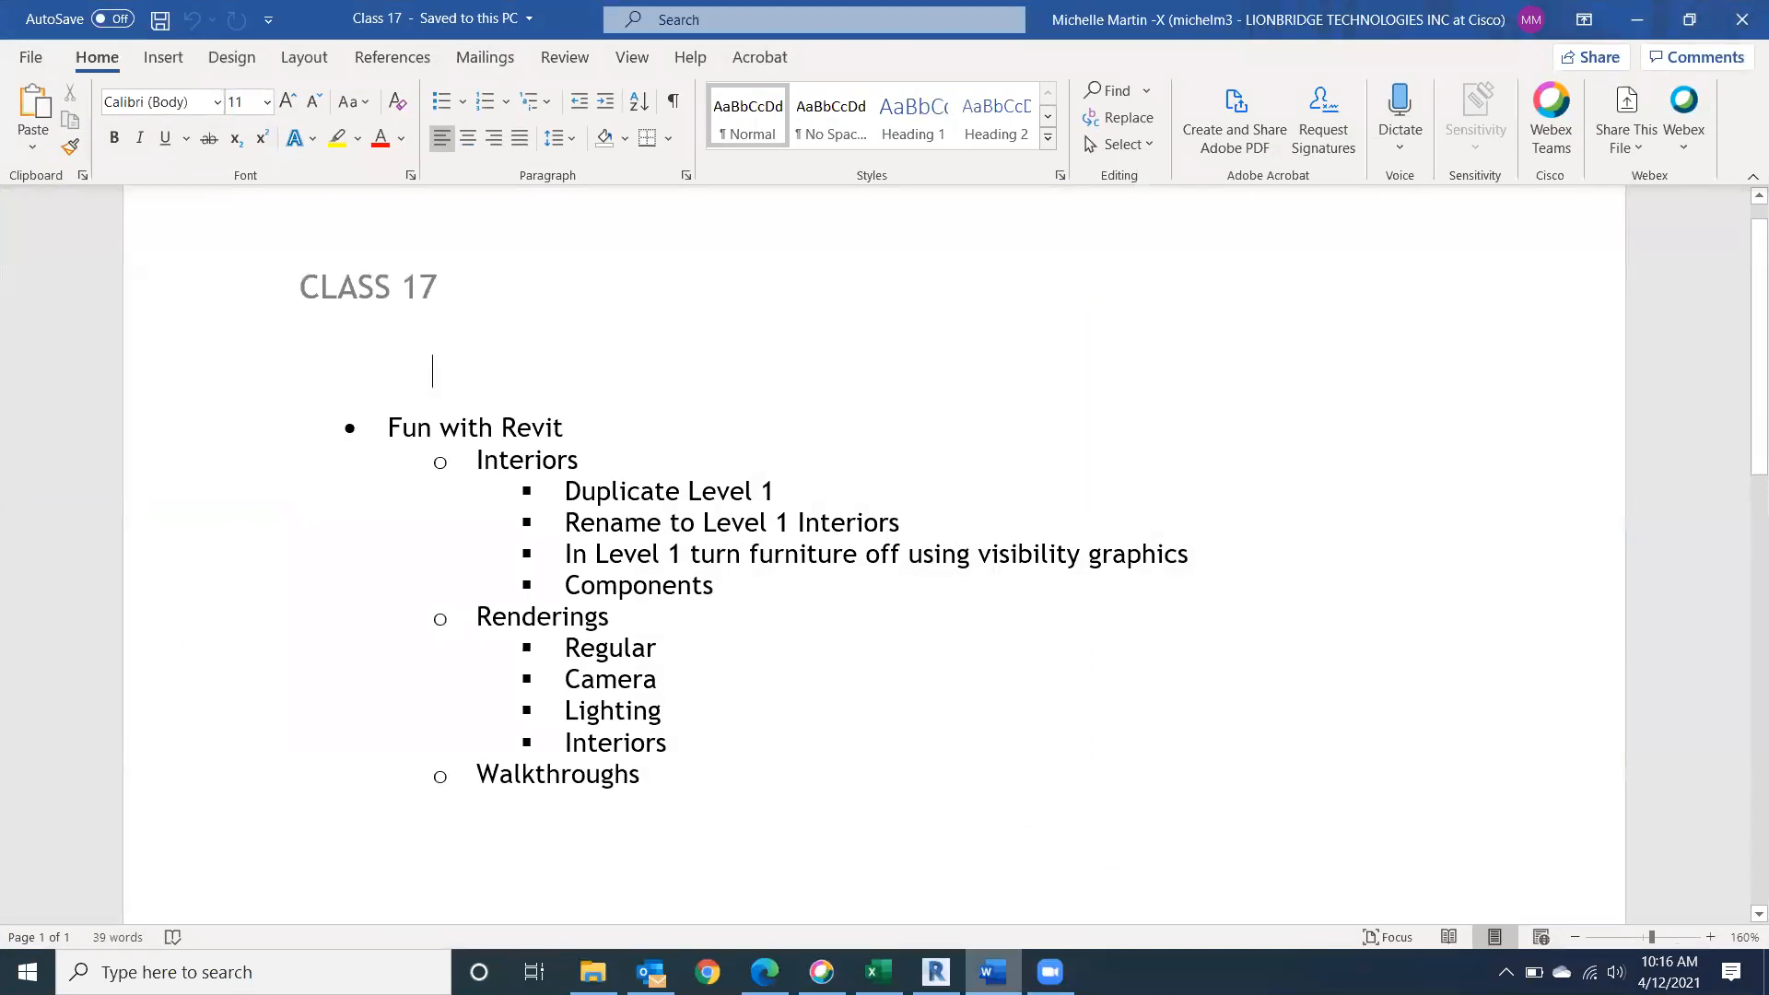
{"action": "left_click", "coordinate": [992, 972]}
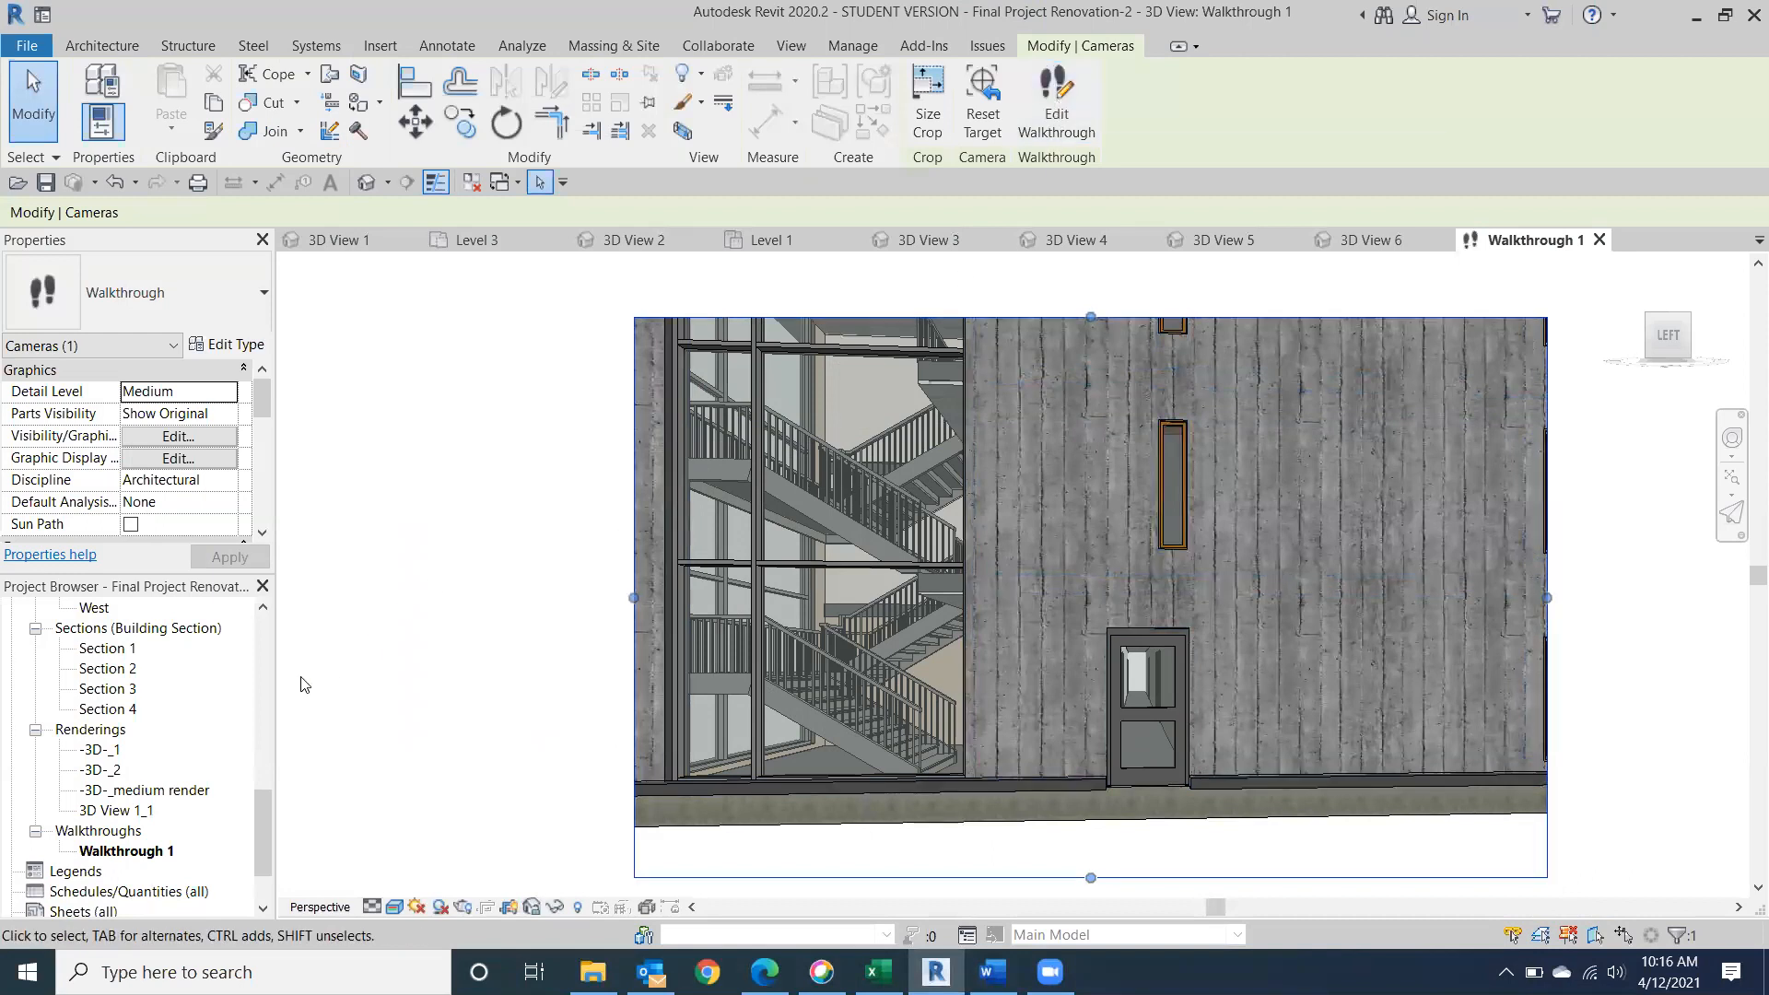
{"action": "left_click", "coordinate": [38, 129]}
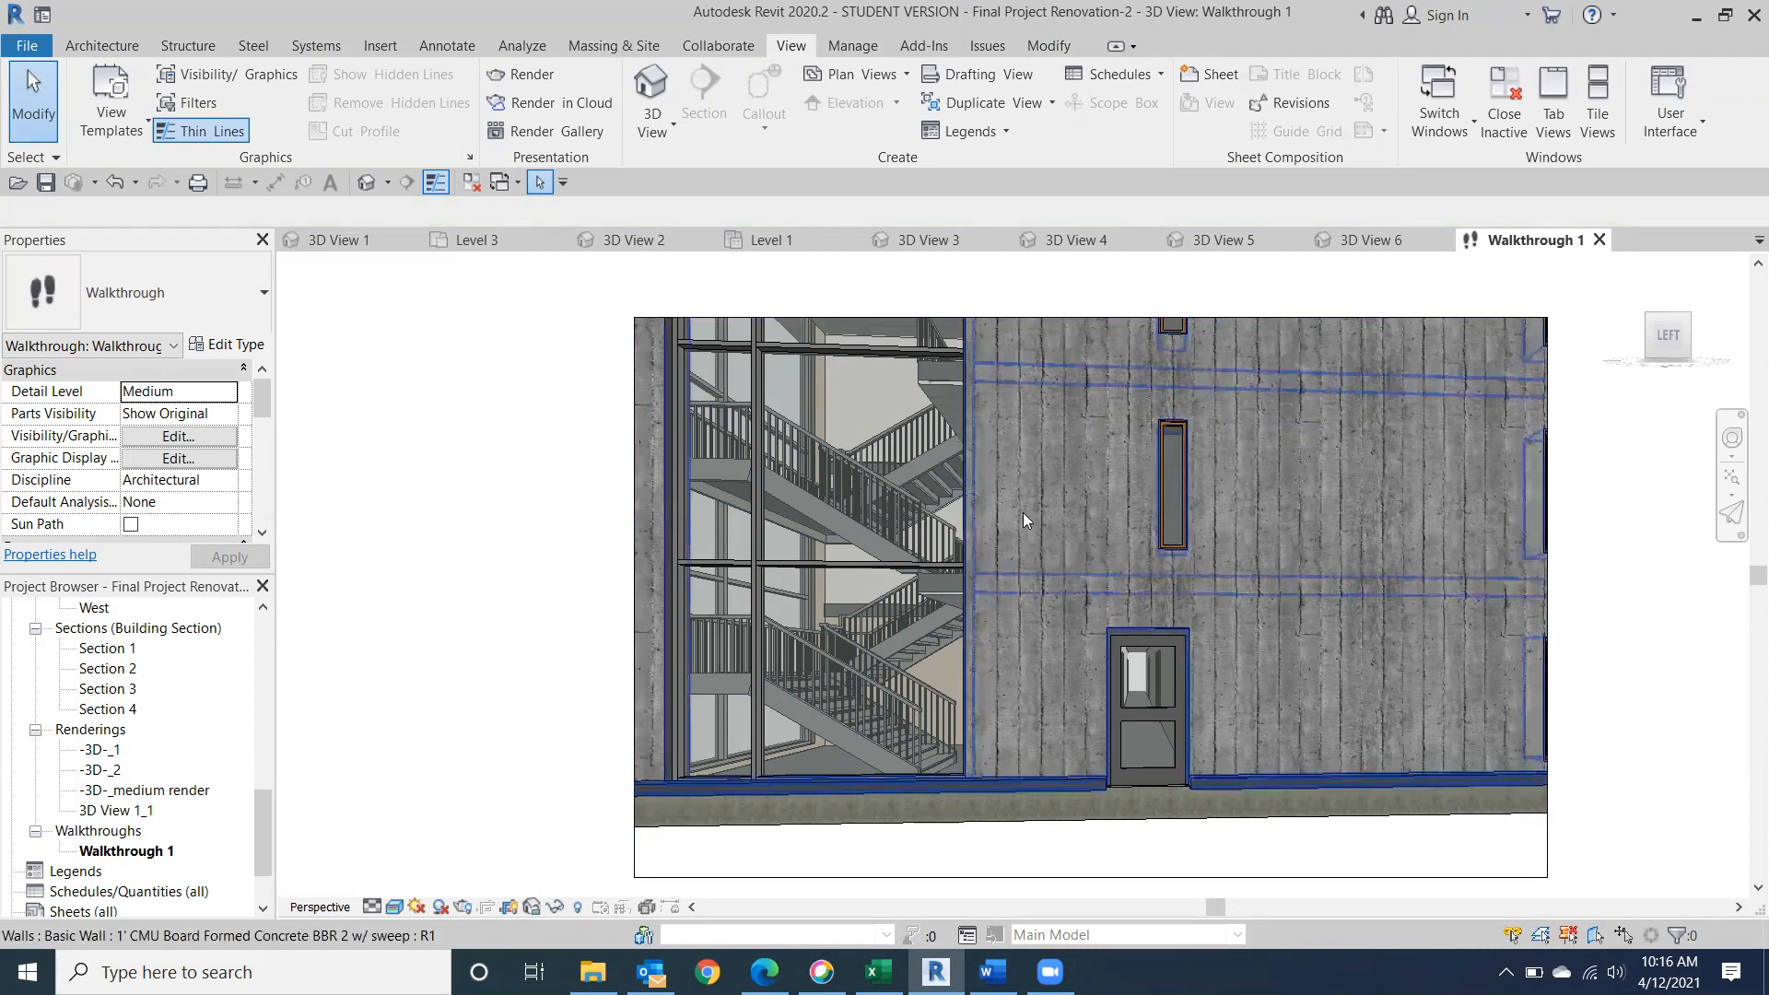
Open the default 3D view and examine where the dormer roof meets the main roof from the right side.
{"action": "scroll", "coordinate": [262, 802], "scroll_direction": "up", "scroll_amount": 10}
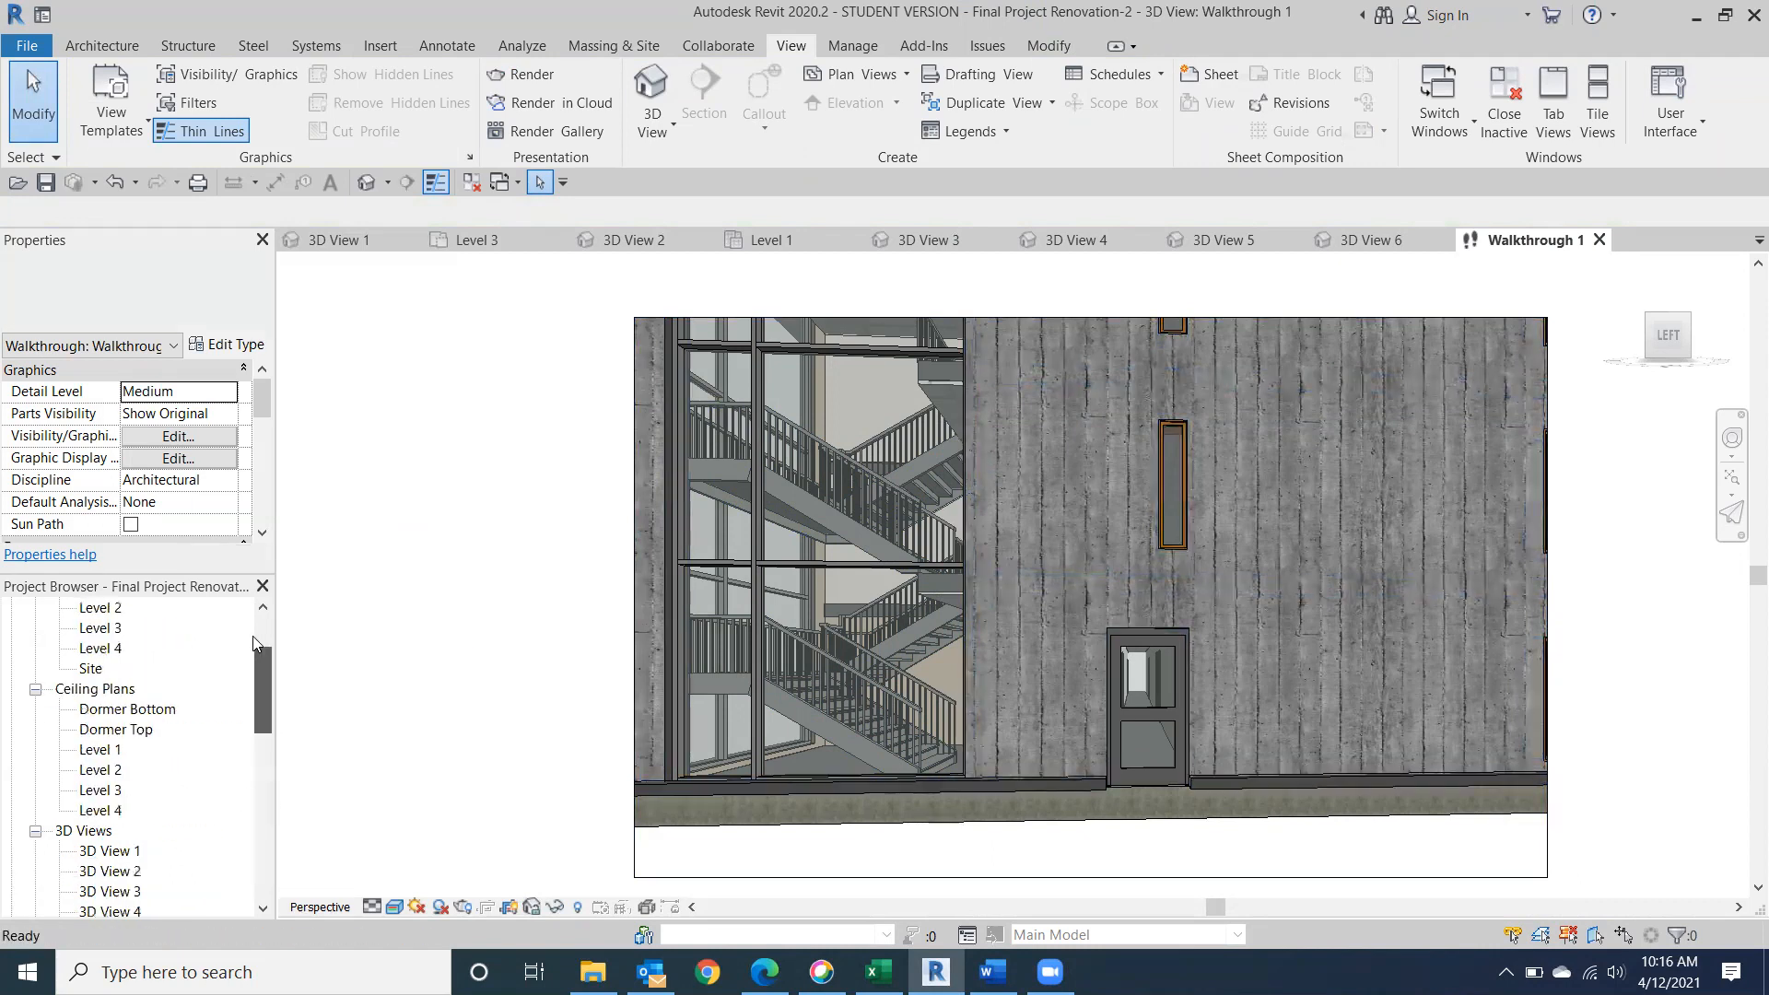
{"action": "left_click", "coordinate": [127, 729]}
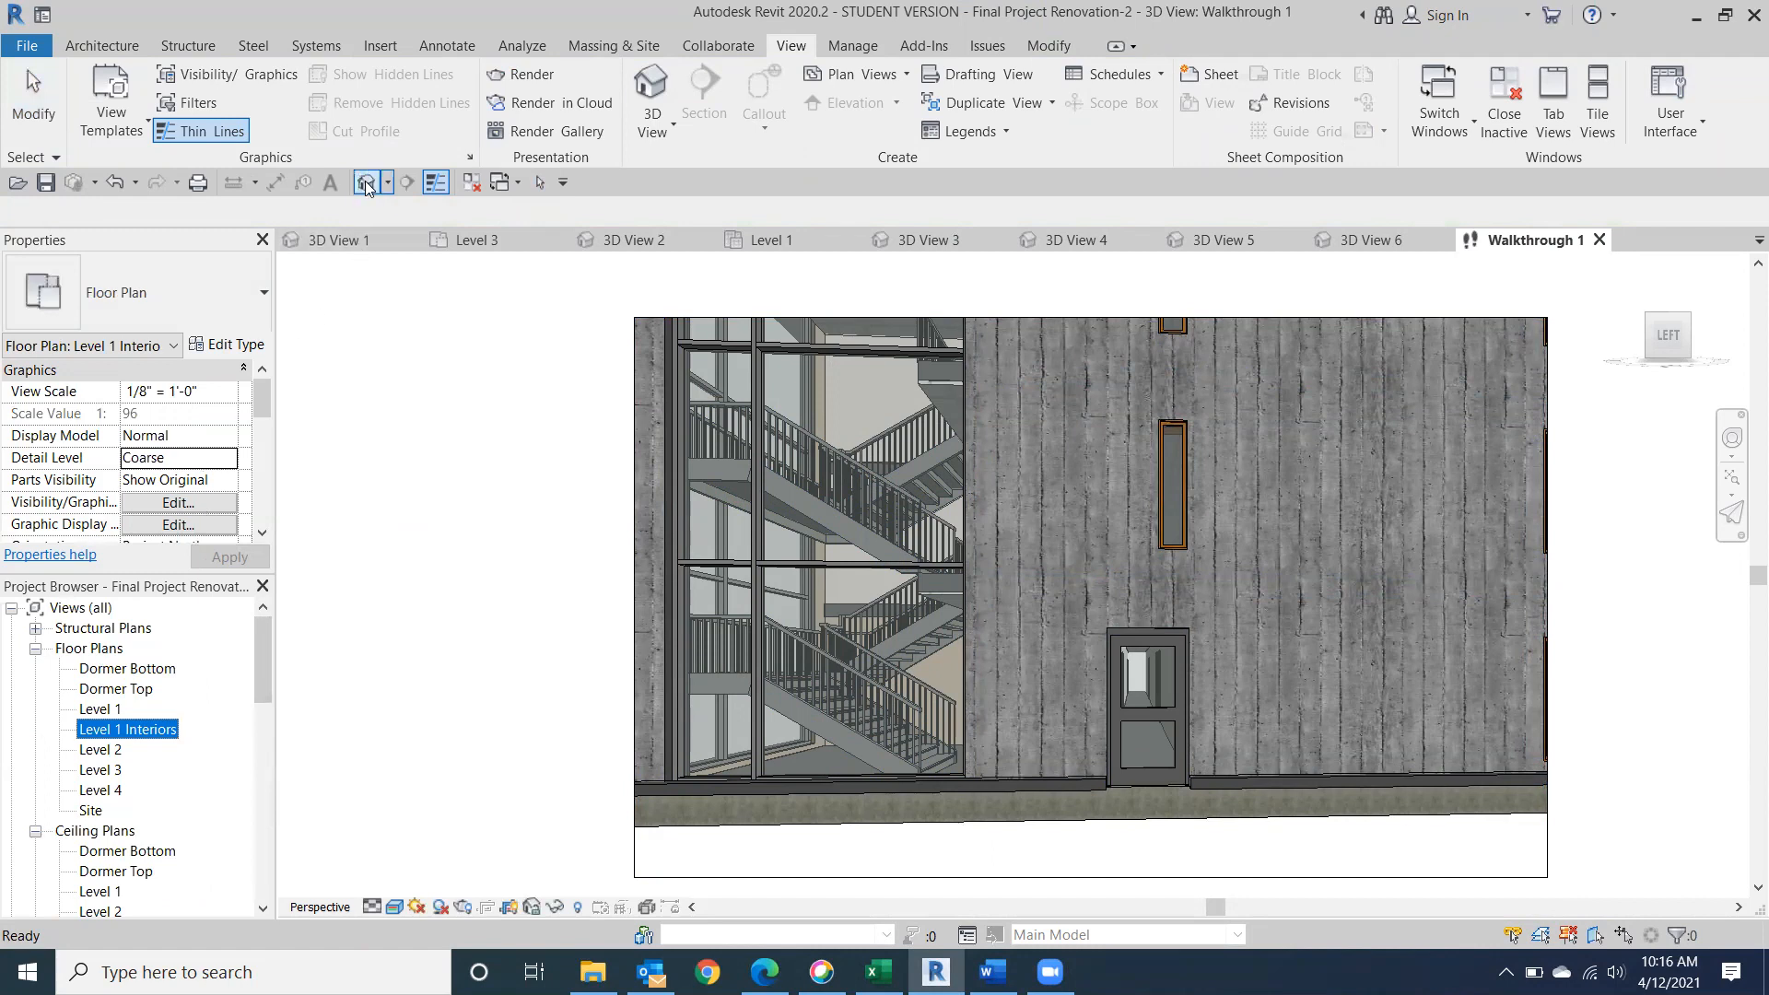
{"action": "left_click", "coordinate": [366, 184]}
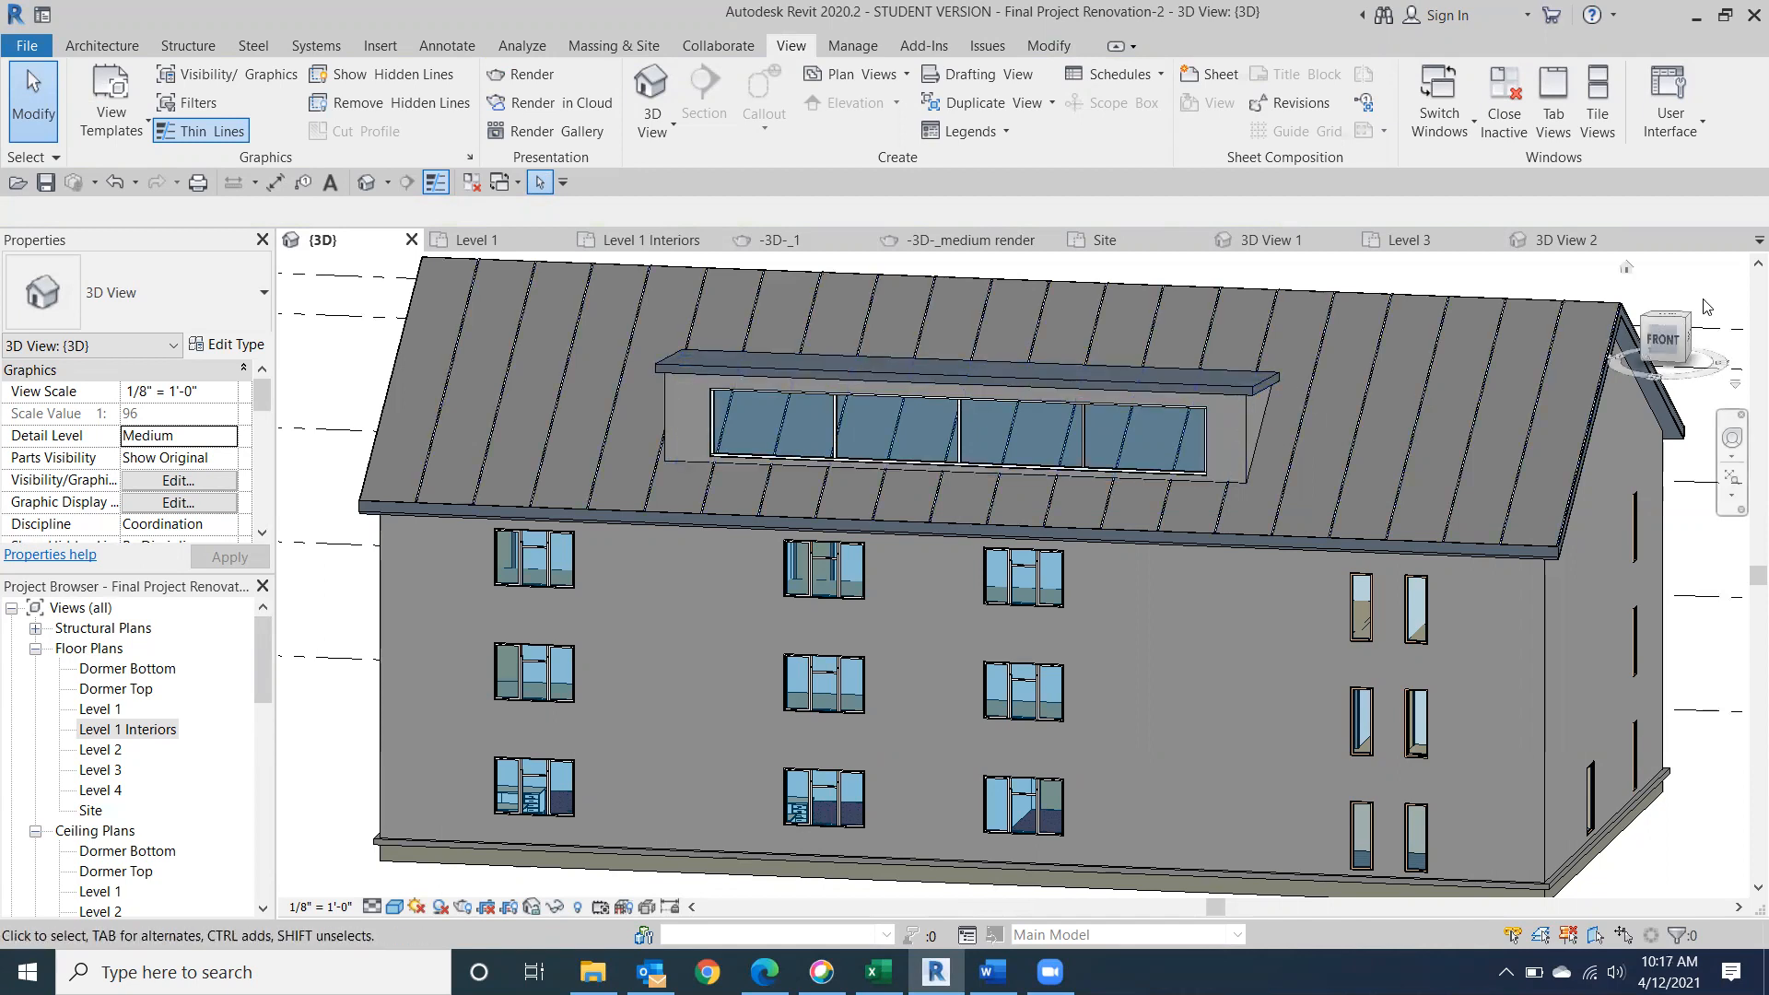
{"action": "left_click", "coordinate": [1667, 335]}
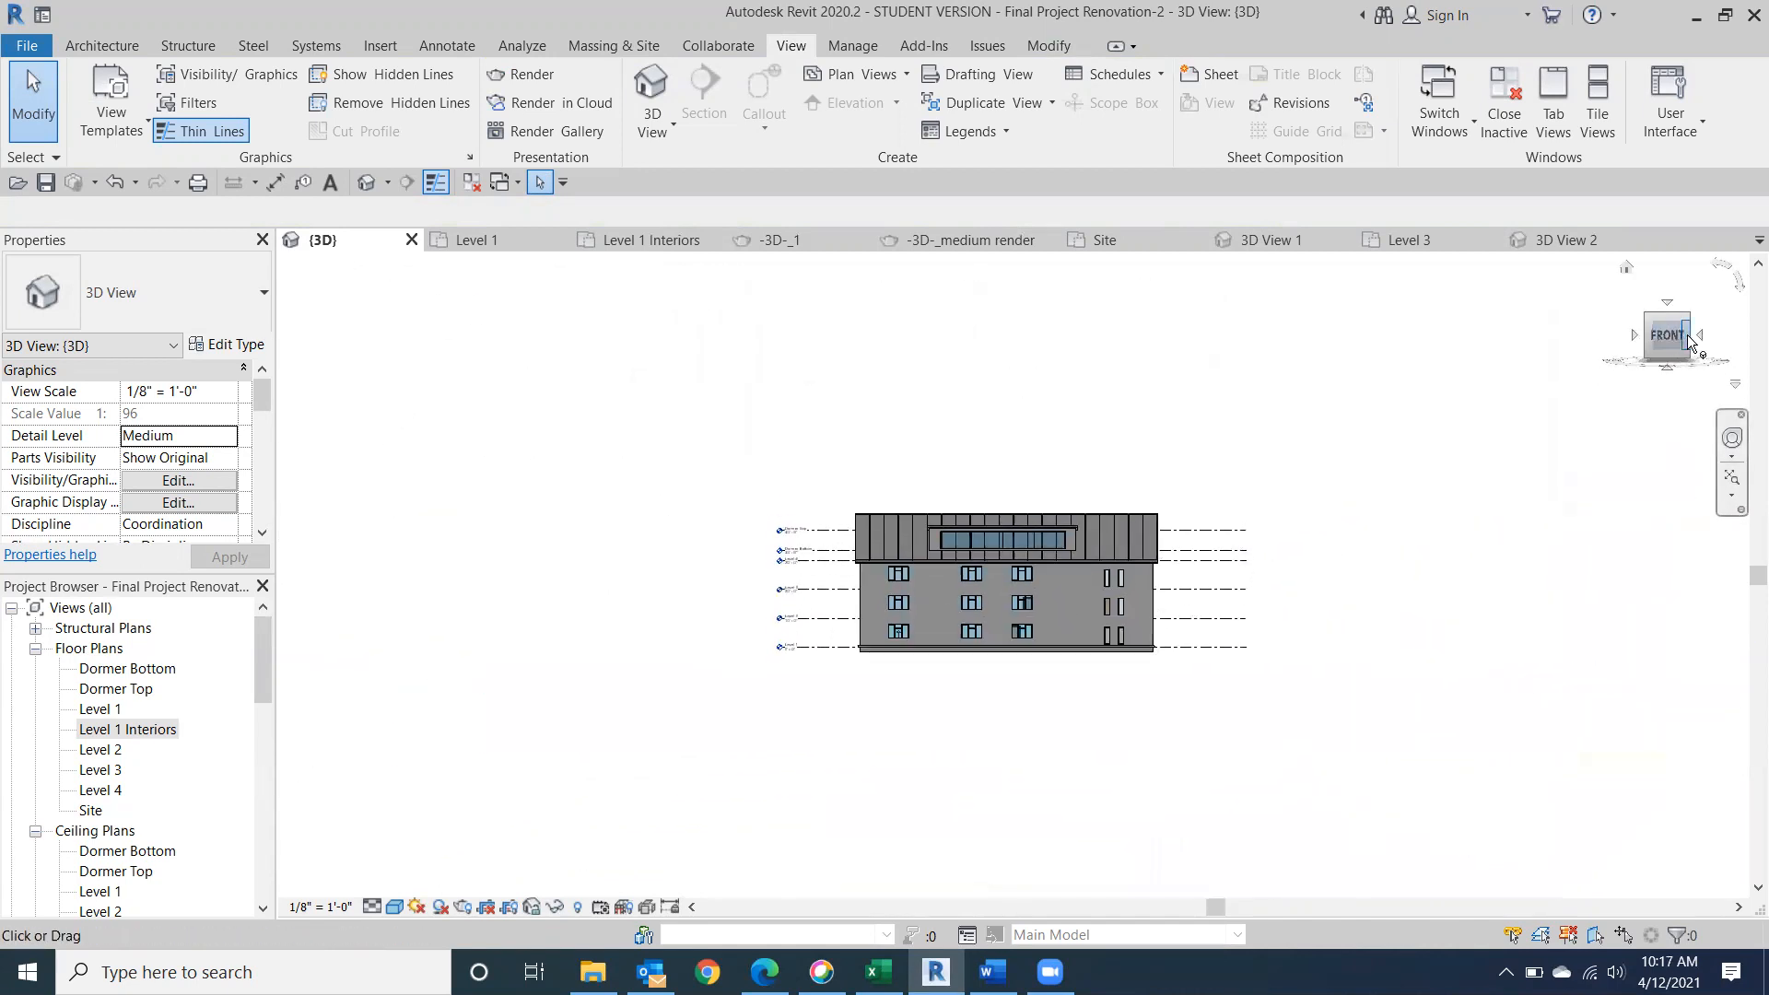
{"action": "left_click", "coordinate": [1696, 337]}
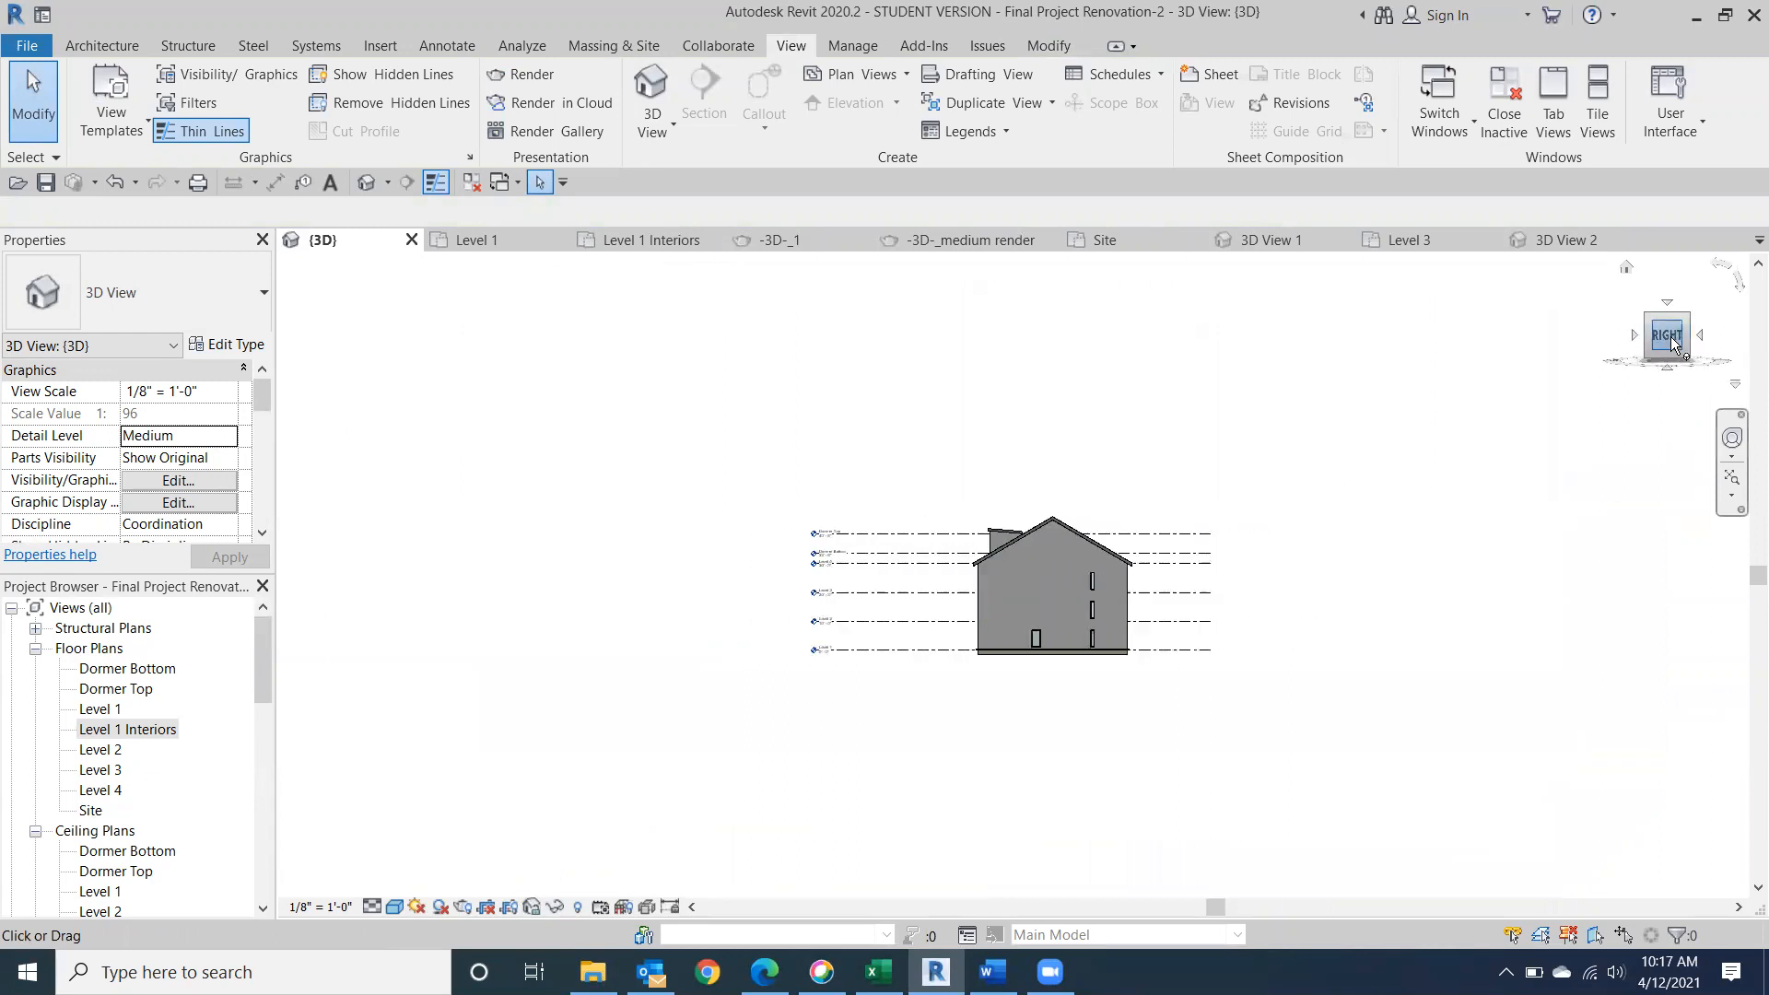
{"action": "scroll", "coordinate": [1026, 535], "scroll_direction": "up", "scroll_amount": 5}
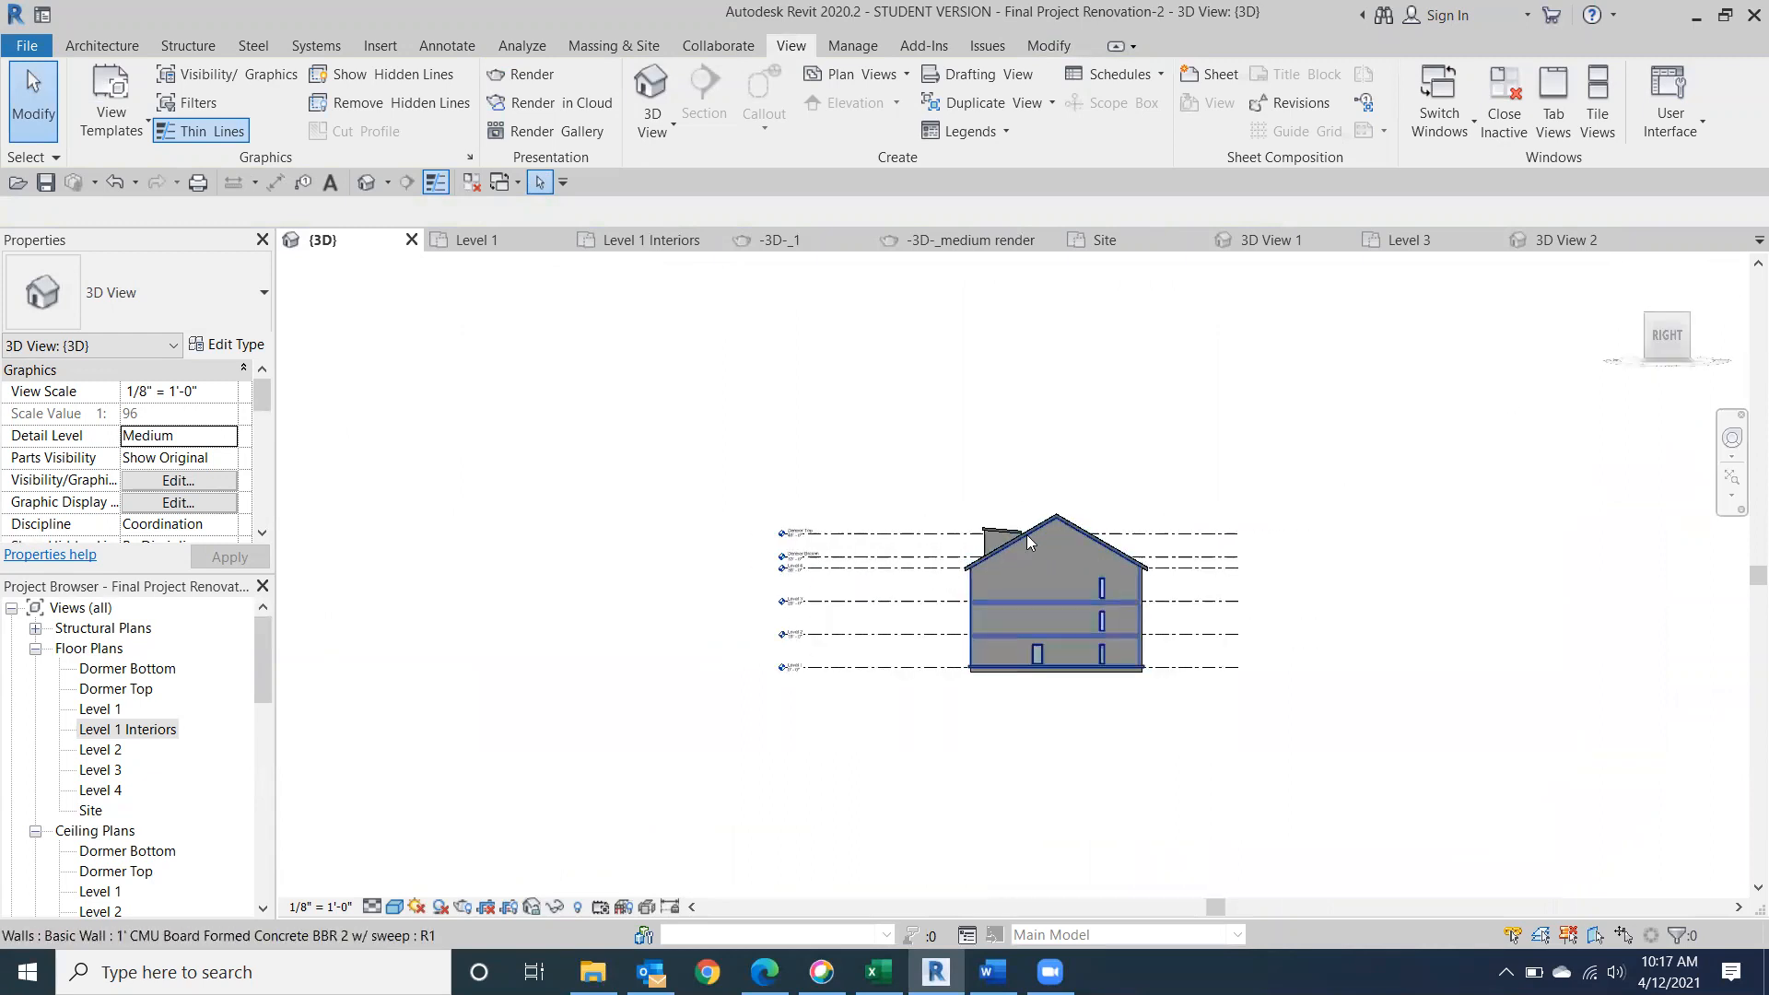
{"action": "scroll", "coordinate": [1027, 544], "scroll_direction": "up", "scroll_amount": 3}
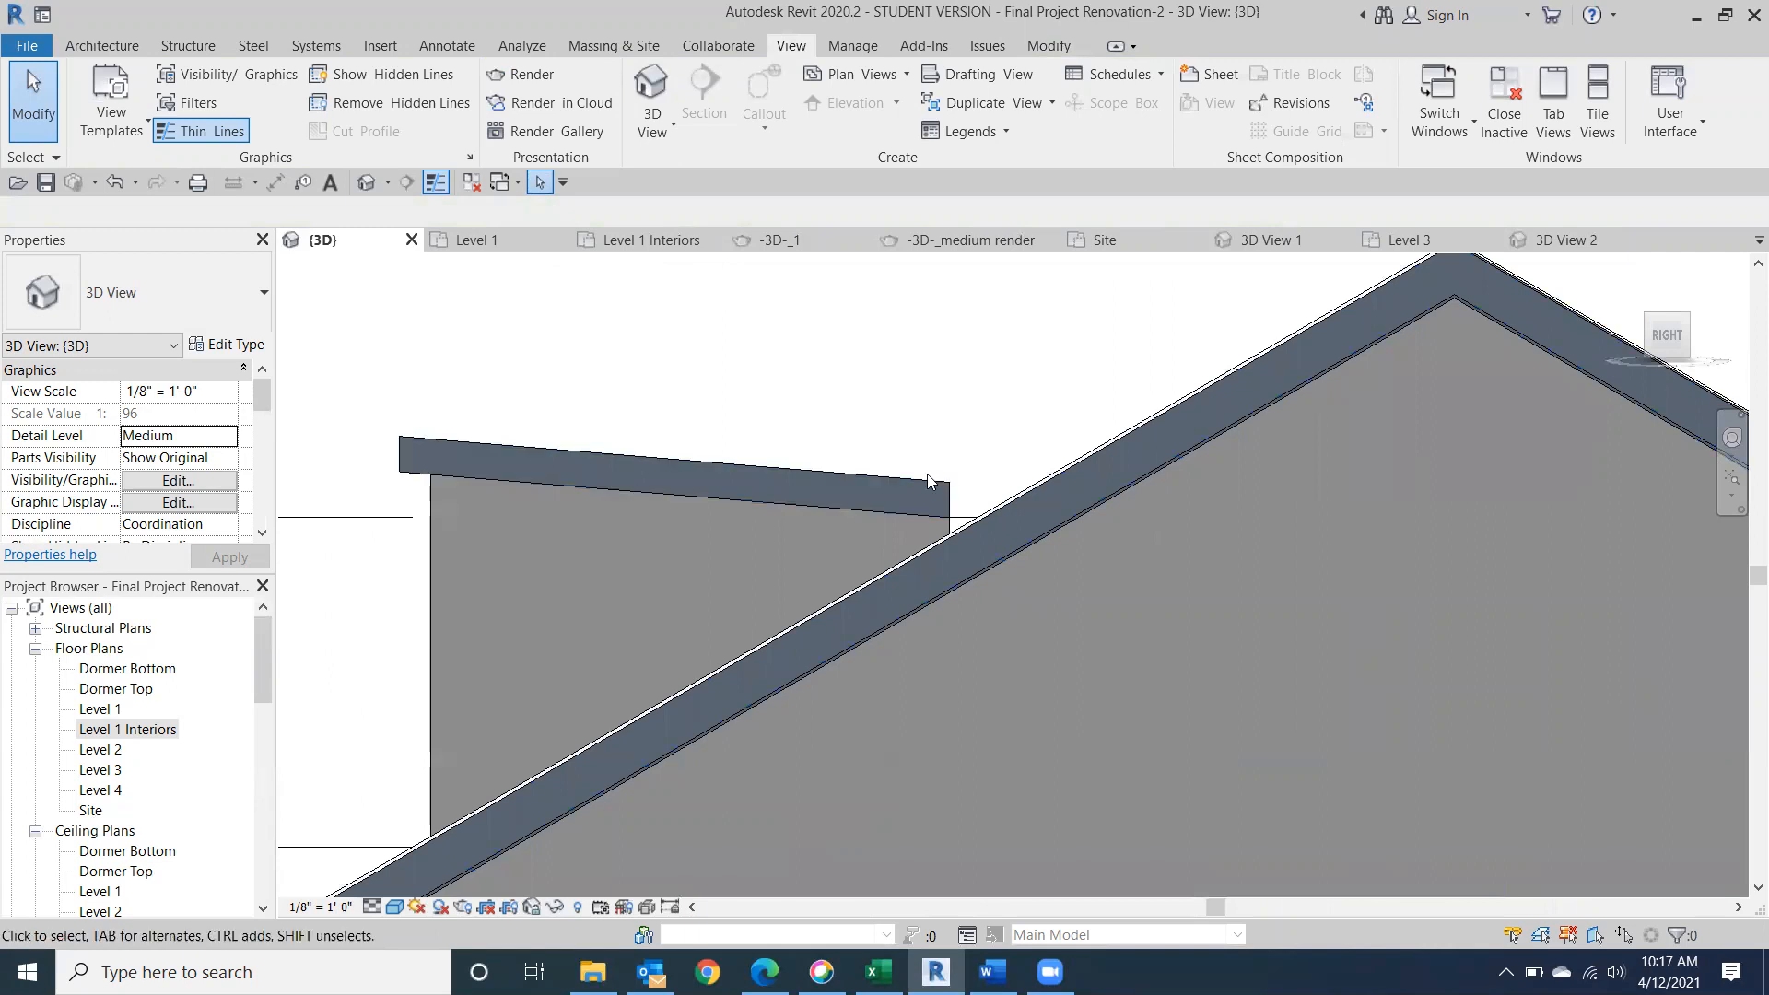
{"action": "scroll", "coordinate": [821, 483], "scroll_direction": "up", "scroll_amount": 3}
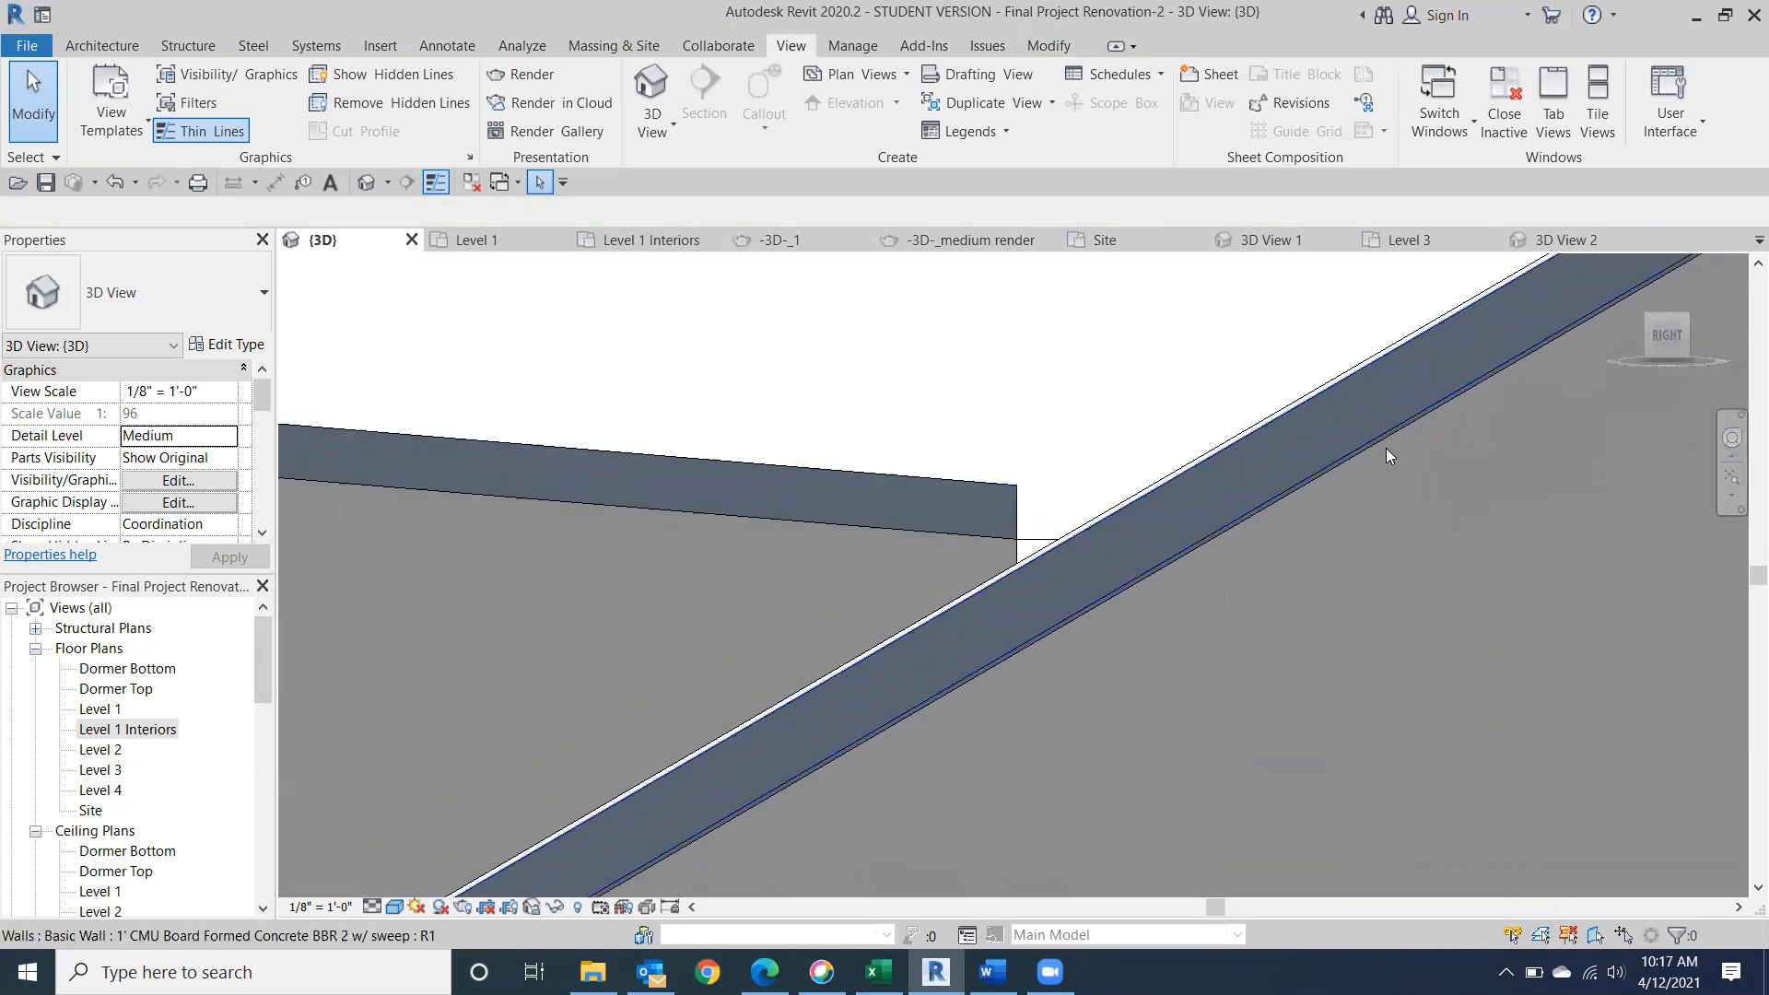
Open the dormer roof's footprint for editing, seen from the top.
{"action": "left_click", "coordinate": [935, 483]}
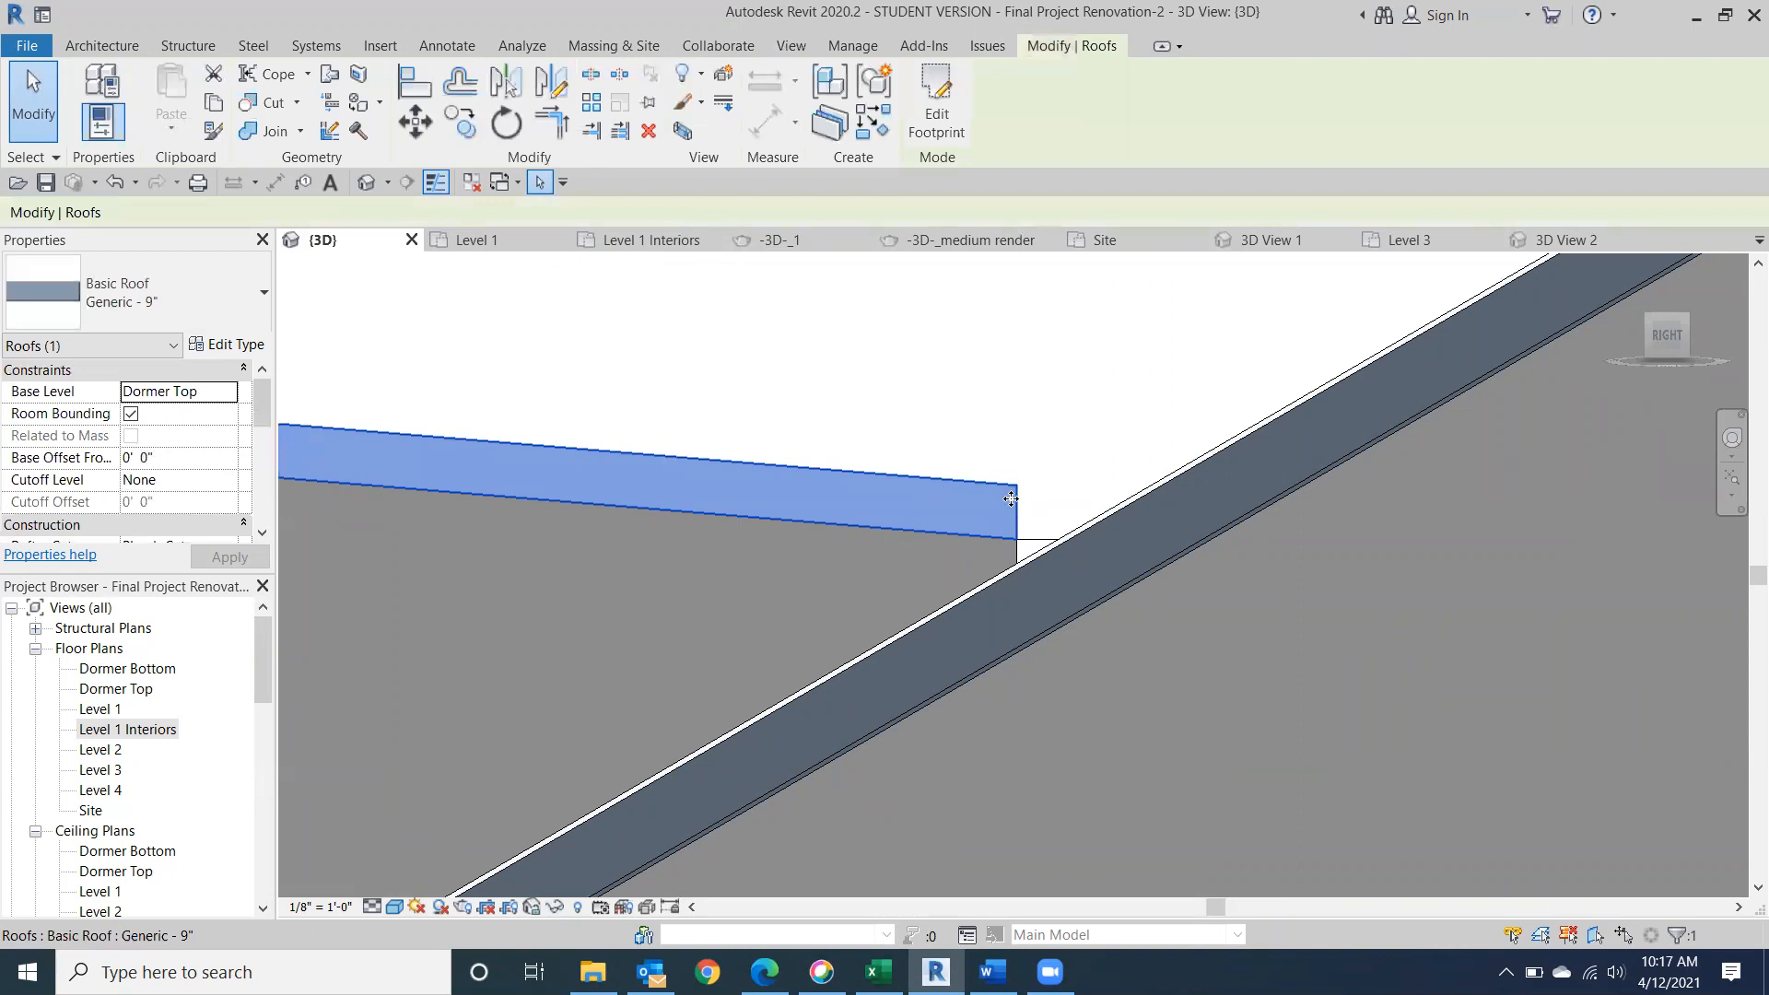
{"action": "left_click", "coordinate": [1675, 333]}
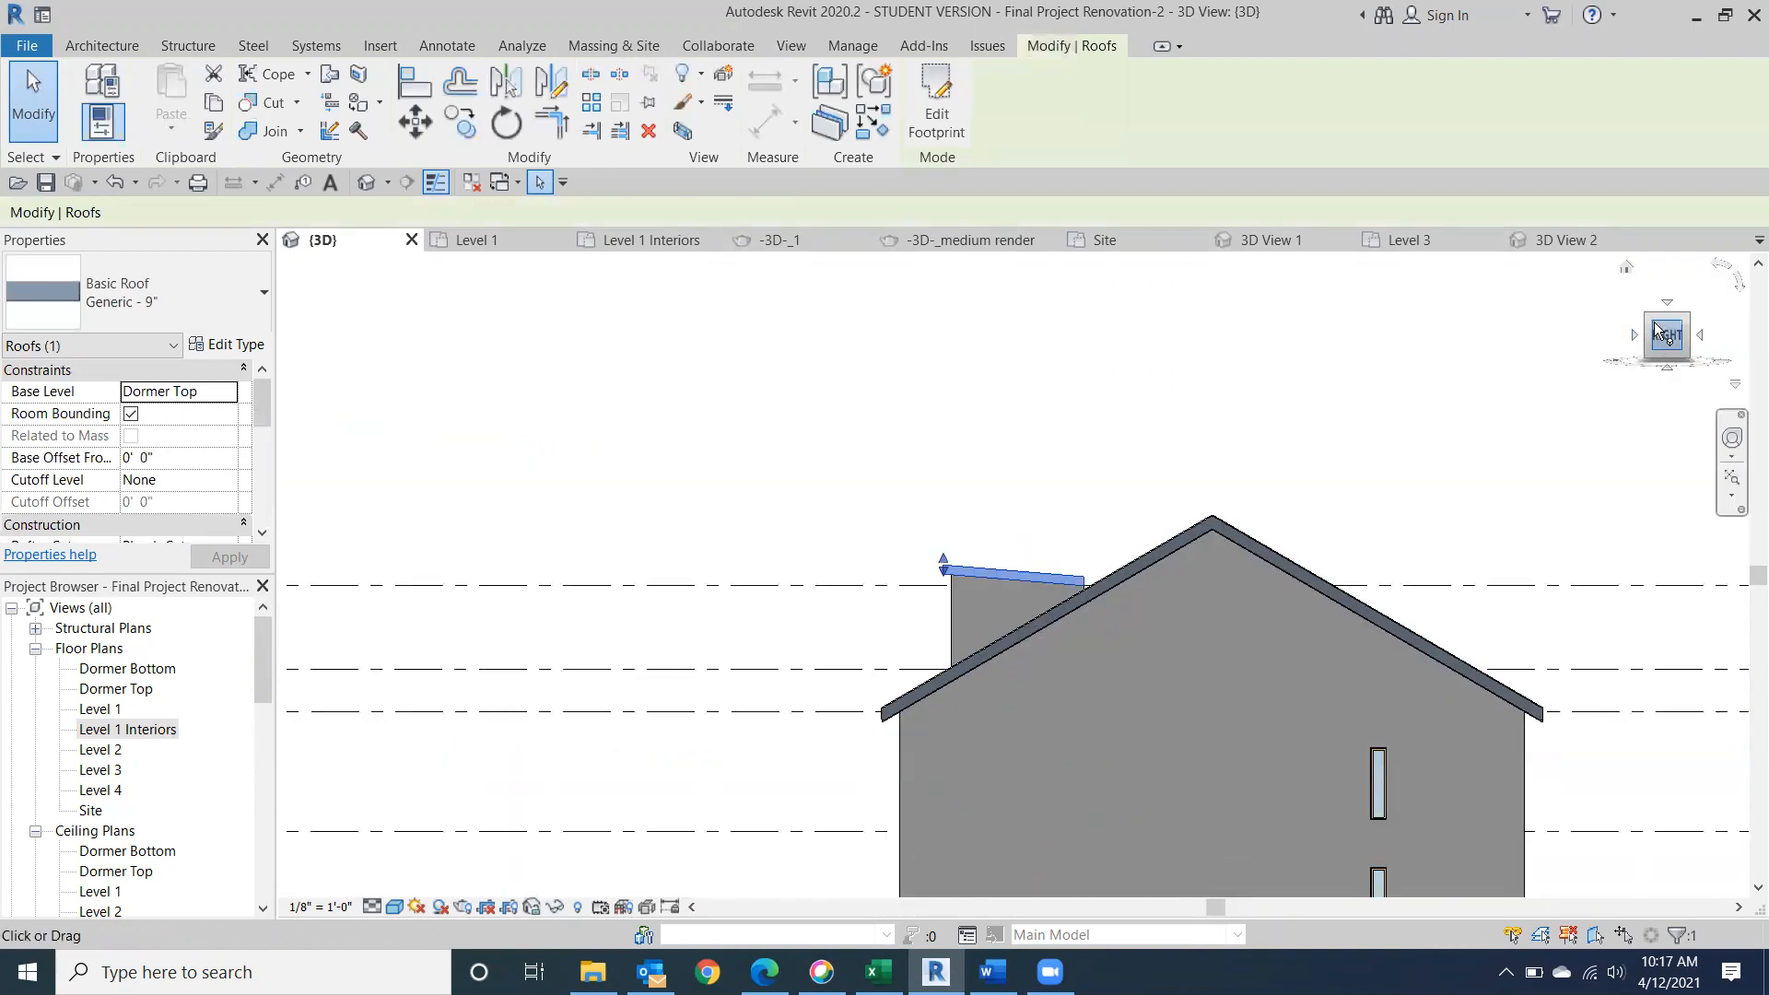
{"action": "left_click", "coordinate": [1667, 323]}
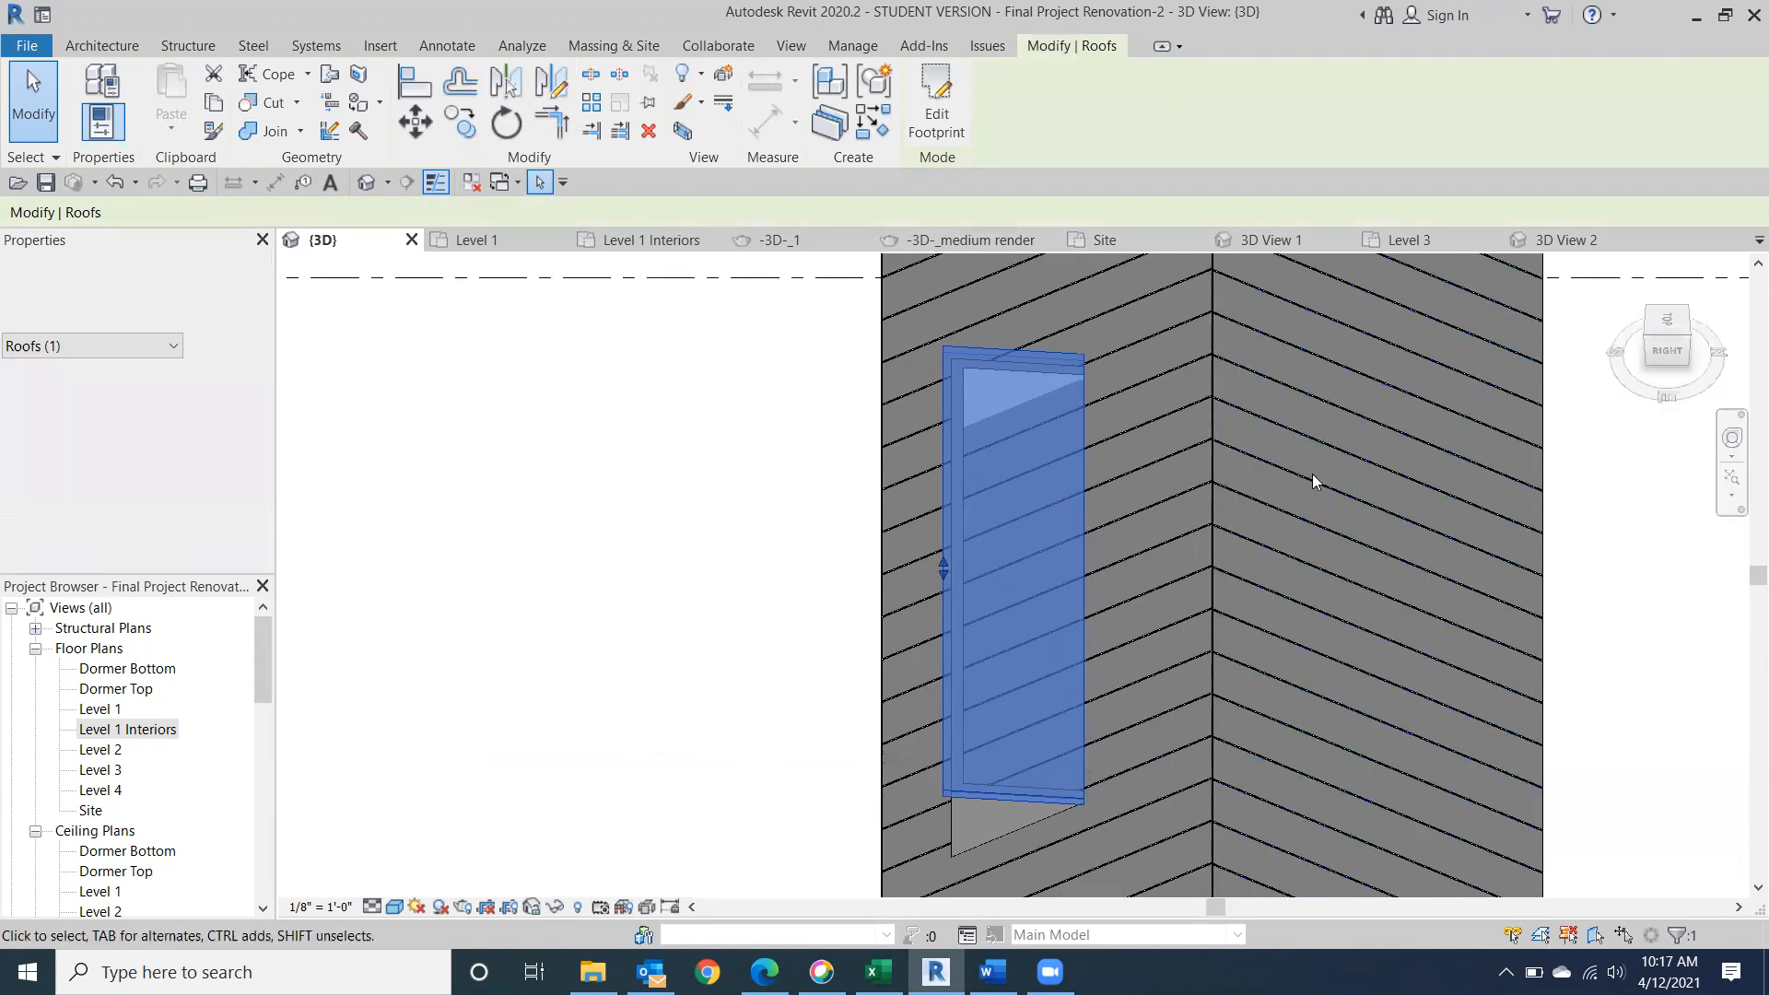
{"action": "left_click", "coordinate": [1675, 321]}
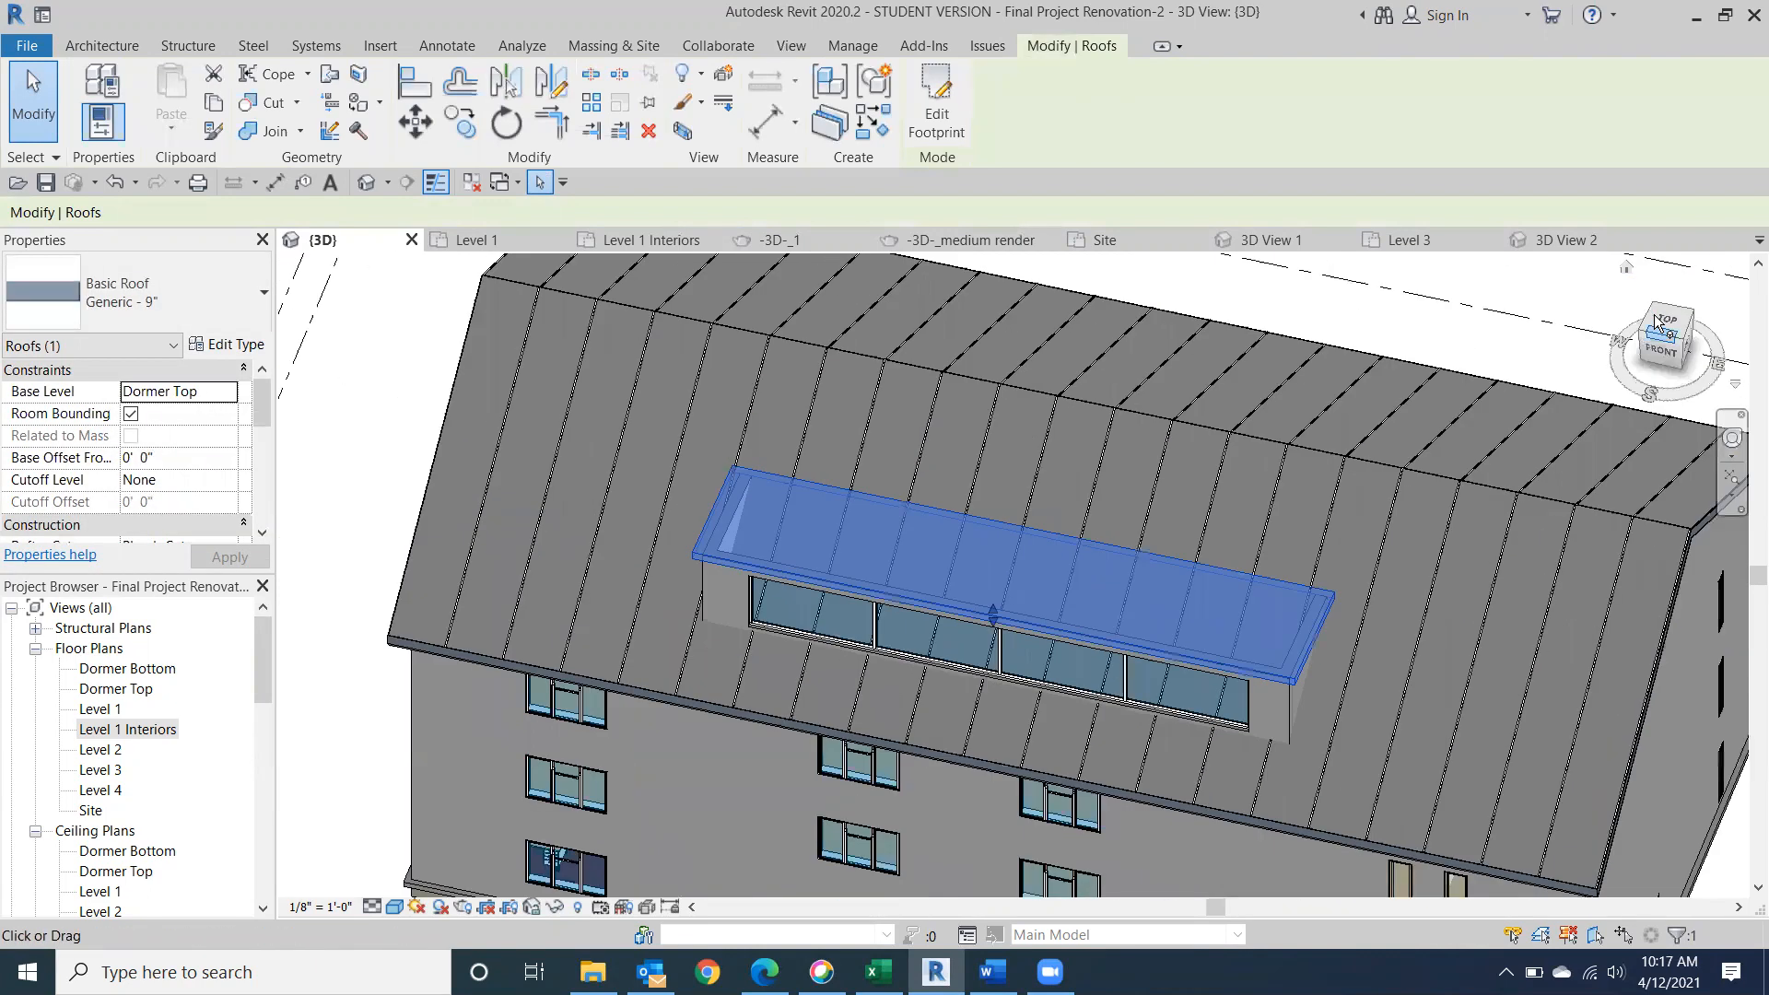
{"action": "left_click", "coordinate": [1672, 319]}
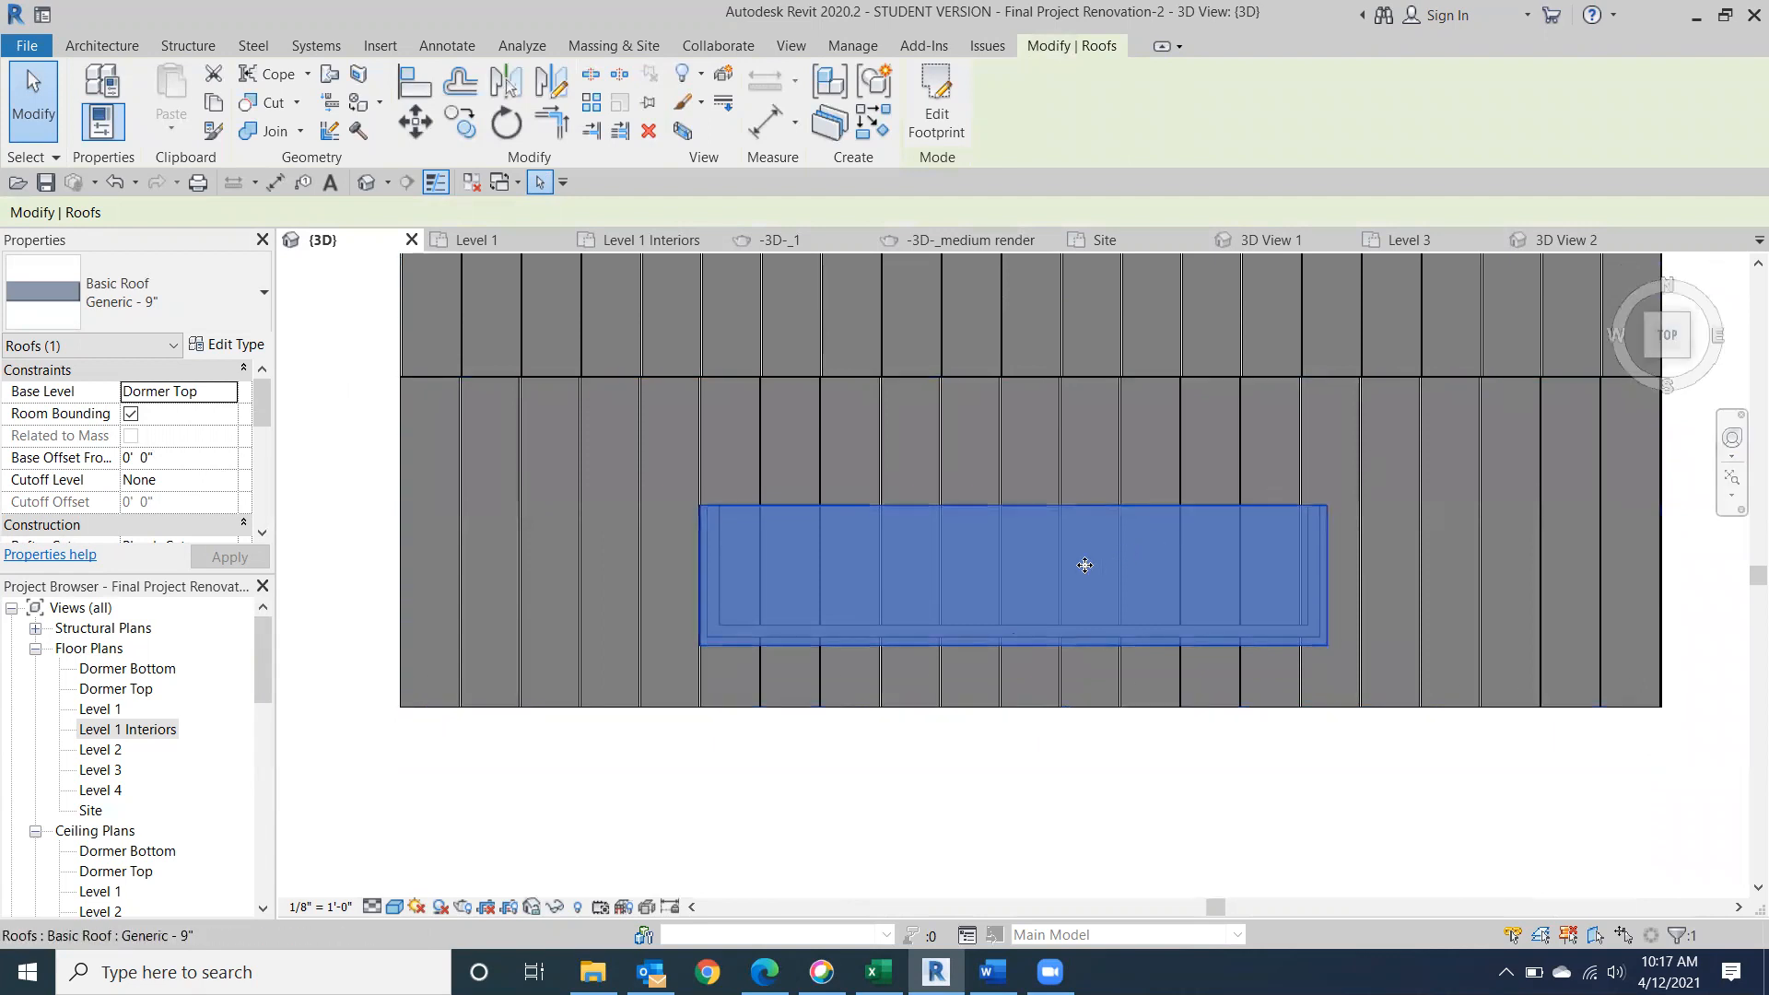
{"action": "left_click", "coordinate": [936, 100]}
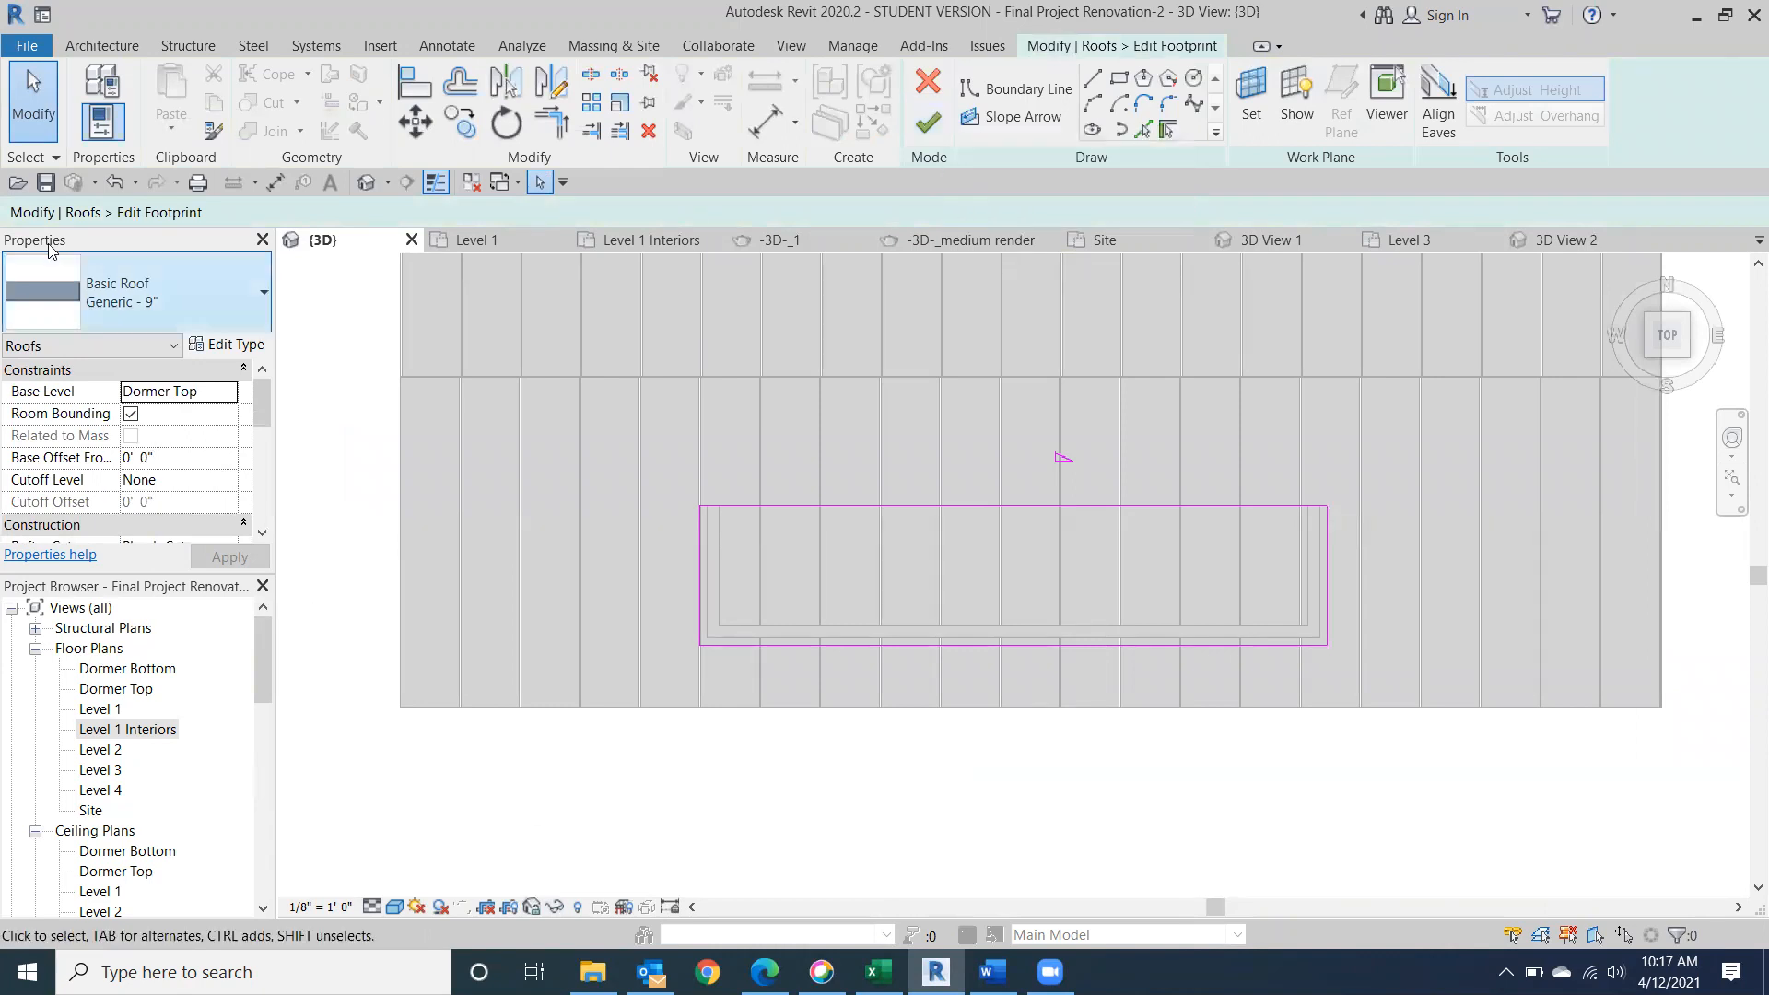
Move the dormer roof footprint's sloped back edge about 1' toward the main ridge and finish the sketch.
{"action": "left_click", "coordinate": [33, 115]}
{"action": "scroll", "coordinate": [1133, 627], "scroll_direction": "up", "scroll_amount": 3}
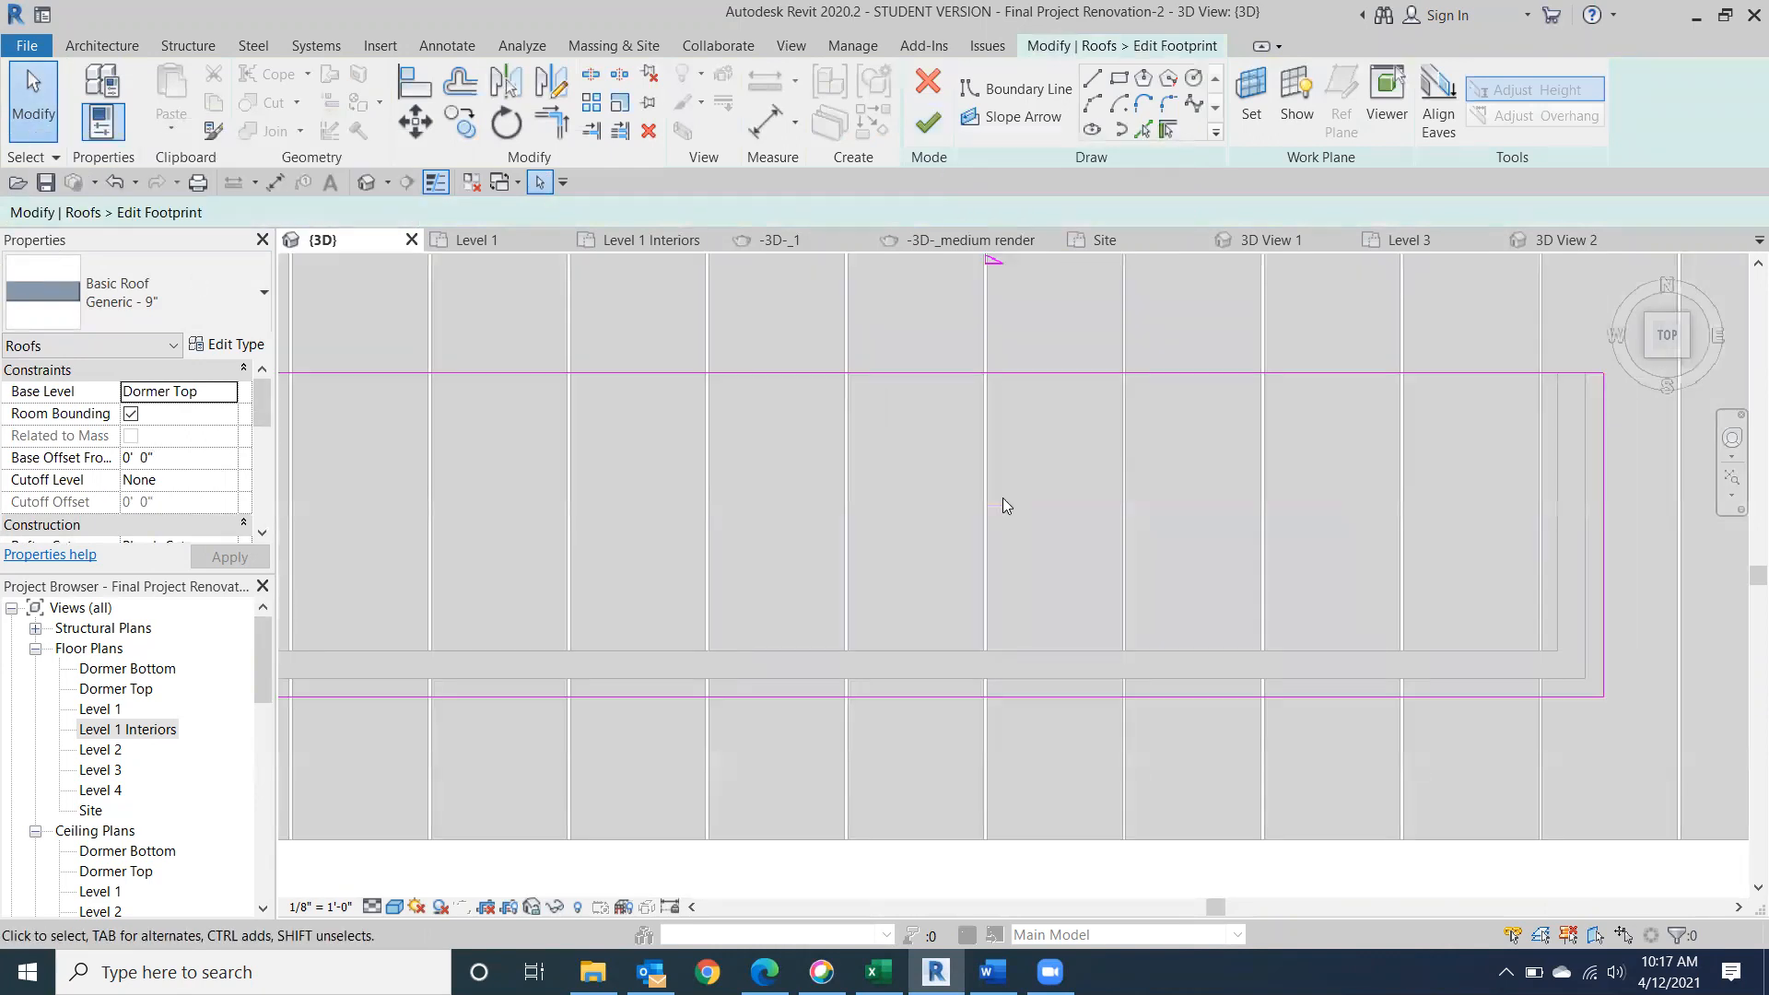
{"action": "scroll", "coordinate": [957, 448], "scroll_direction": "down", "scroll_amount": 2}
{"action": "left_click", "coordinate": [910, 396]}
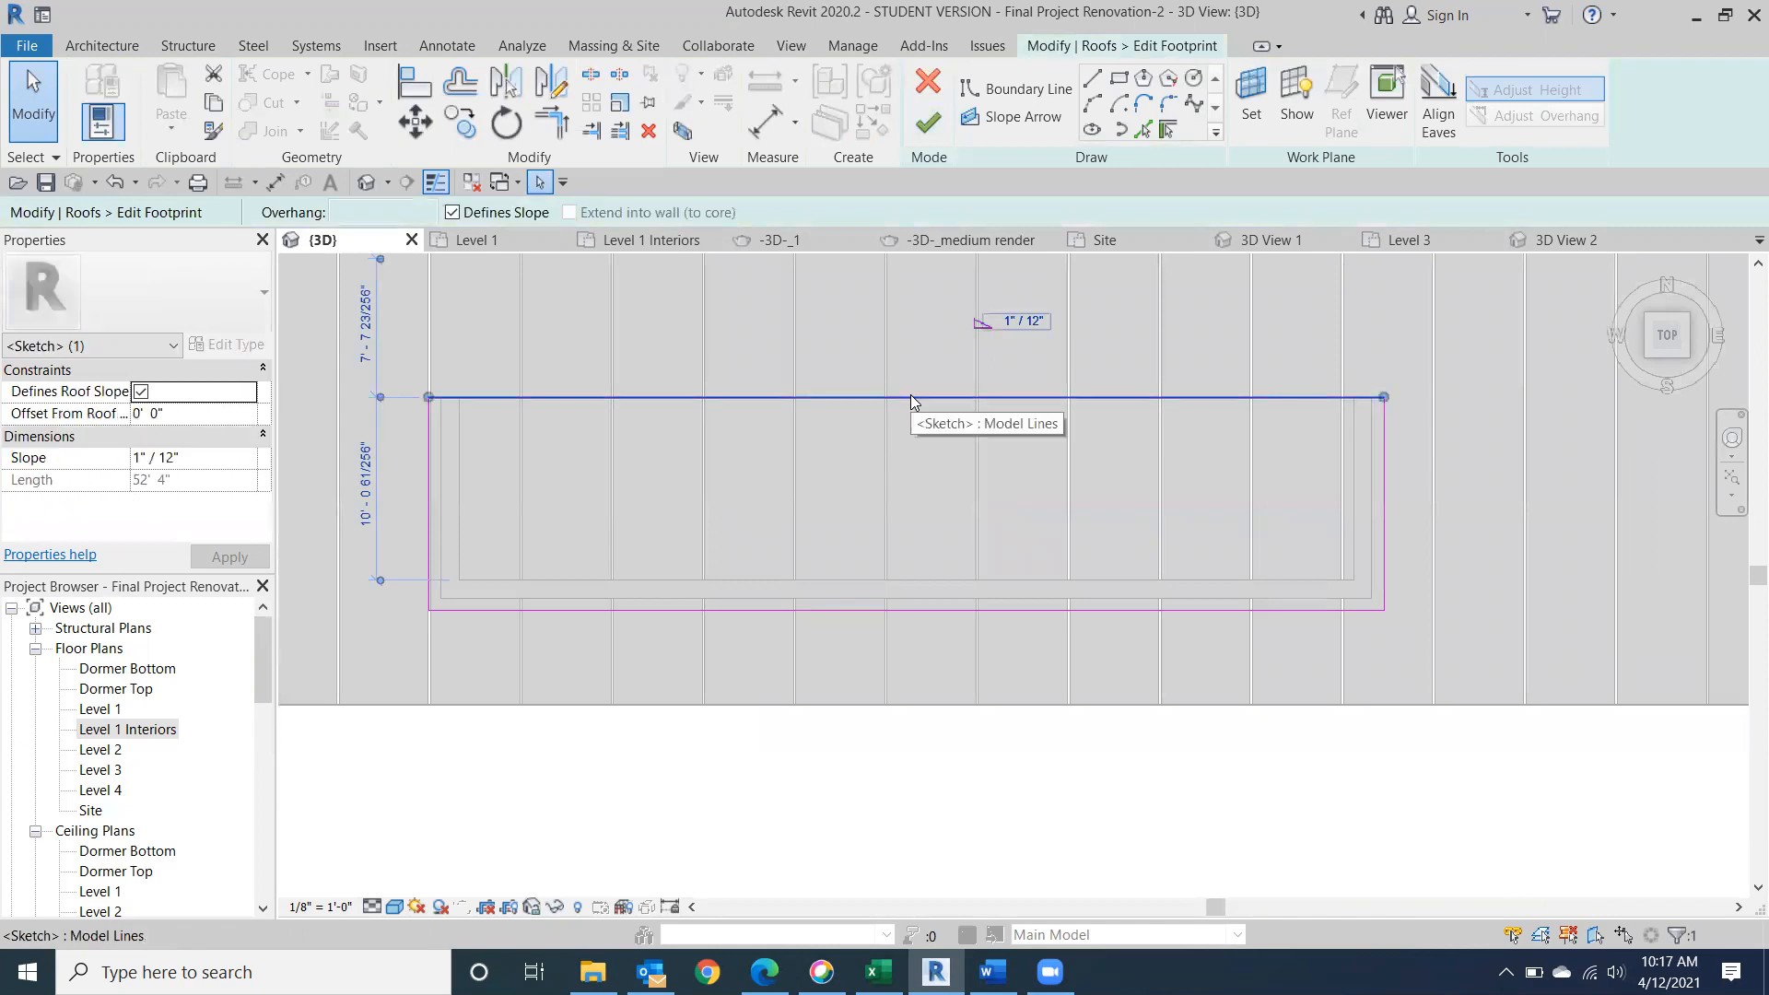
{"action": "key", "text": "Up"}
{"action": "key", "text": "Up"}
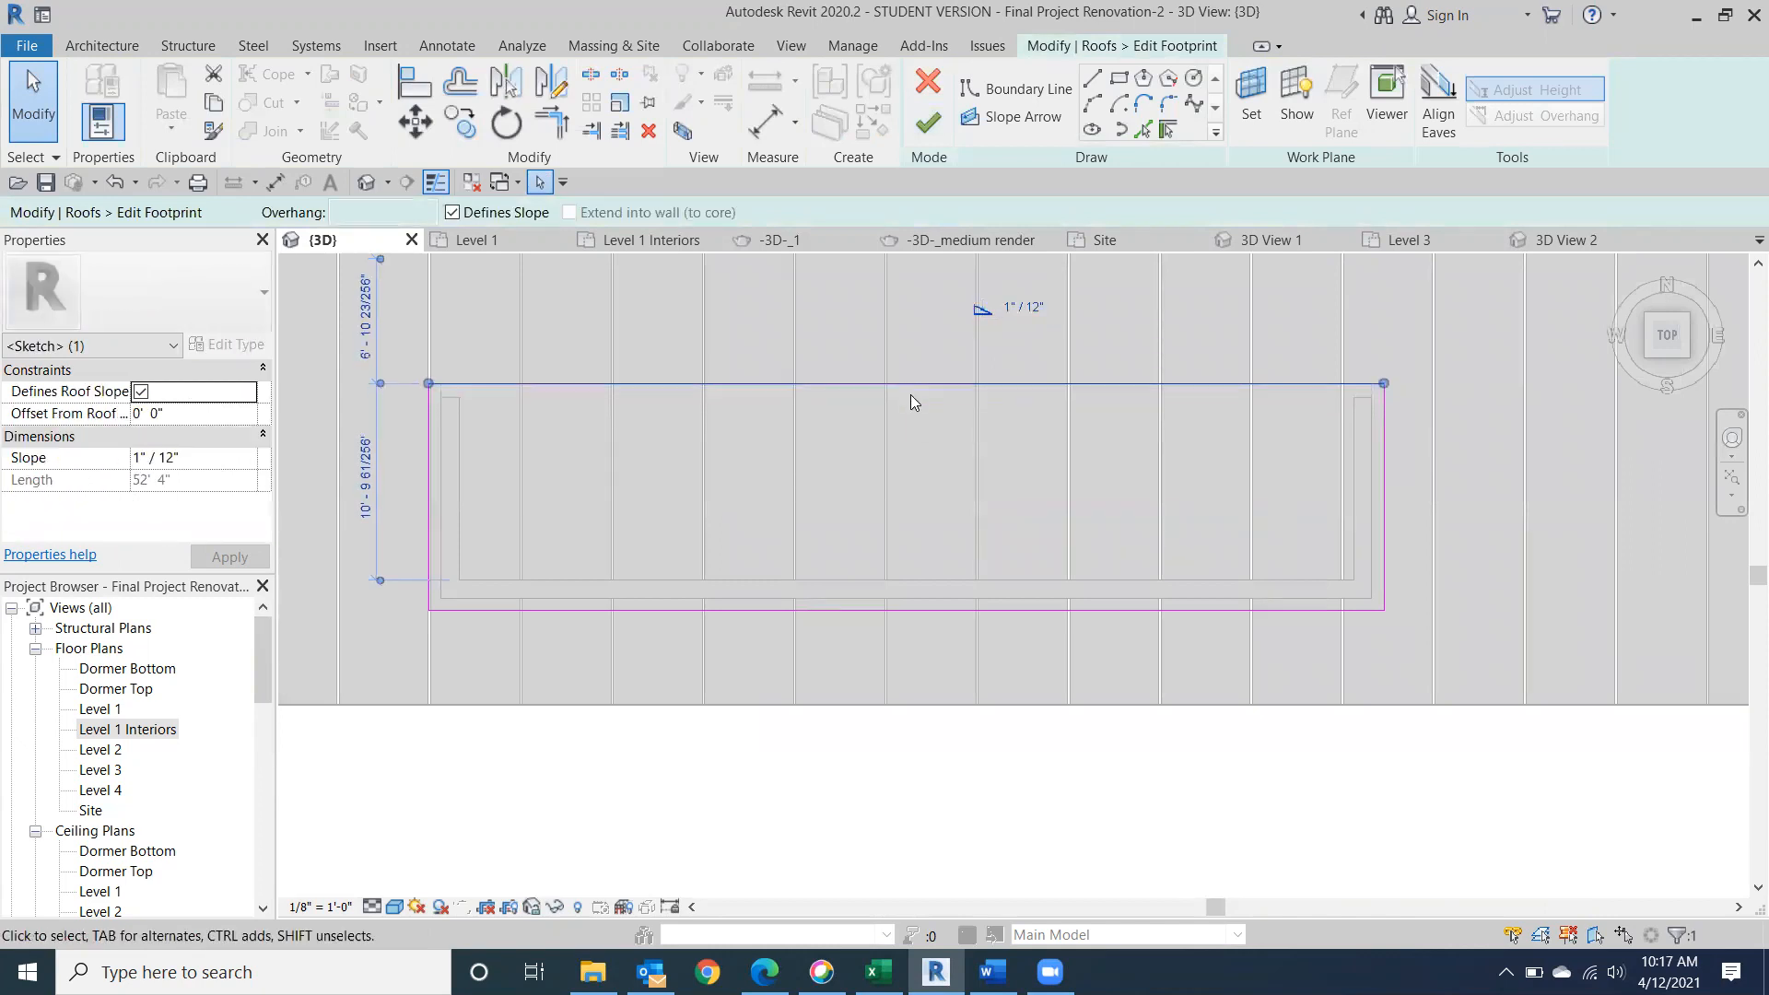
{"action": "key", "text": "Up"}
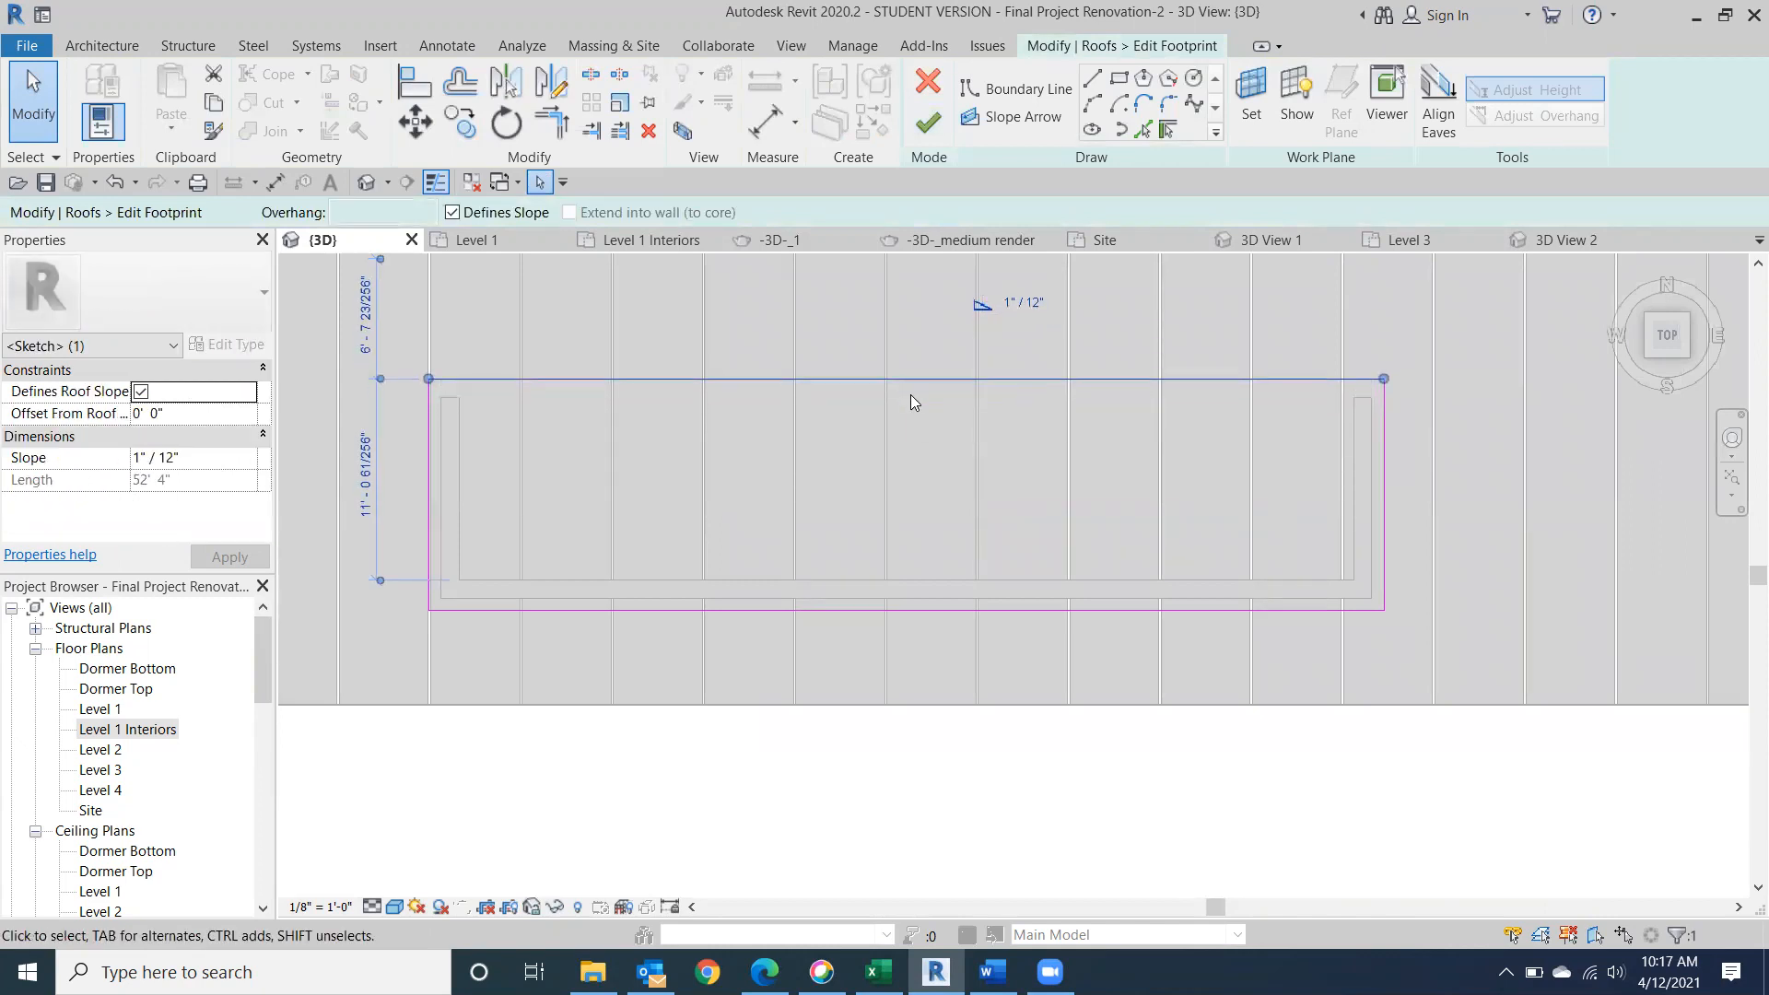
{"action": "left_click", "coordinate": [928, 121]}
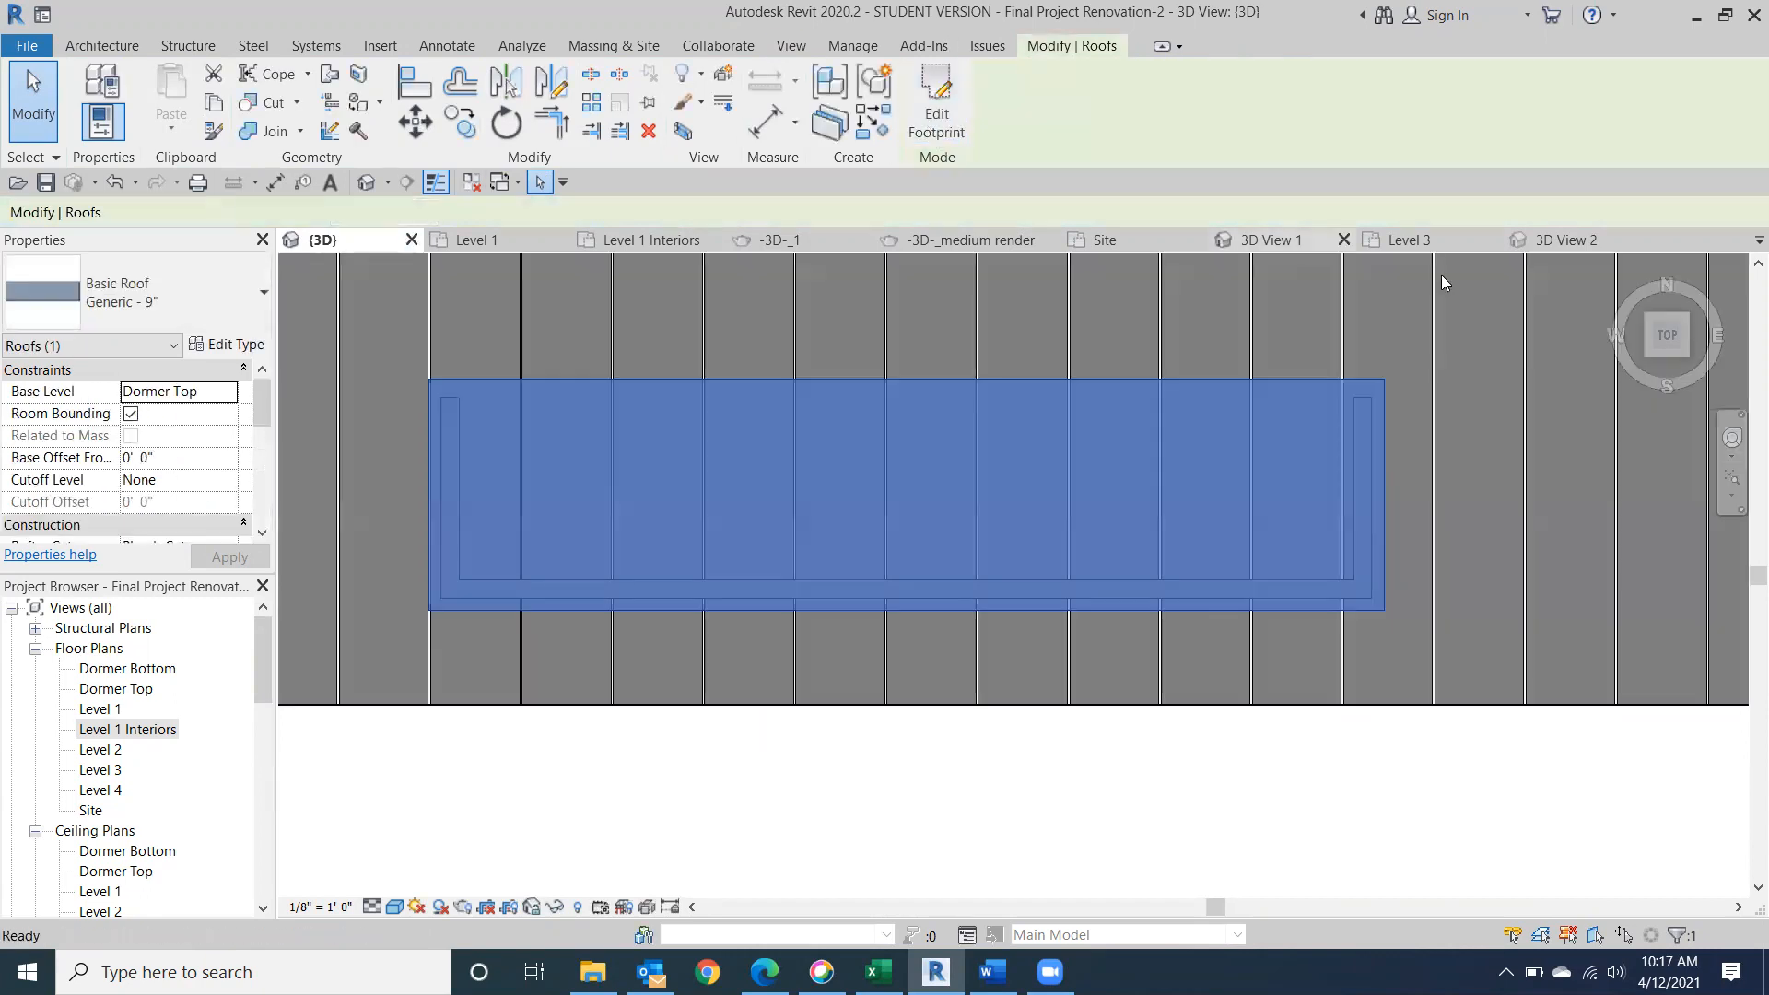
From the right side, extend the dormer's side wall to the back edge of the dormer roof, about 11' 8" long.
{"action": "left_click", "coordinate": [1693, 342]}
{"action": "left_click", "coordinate": [1672, 346]}
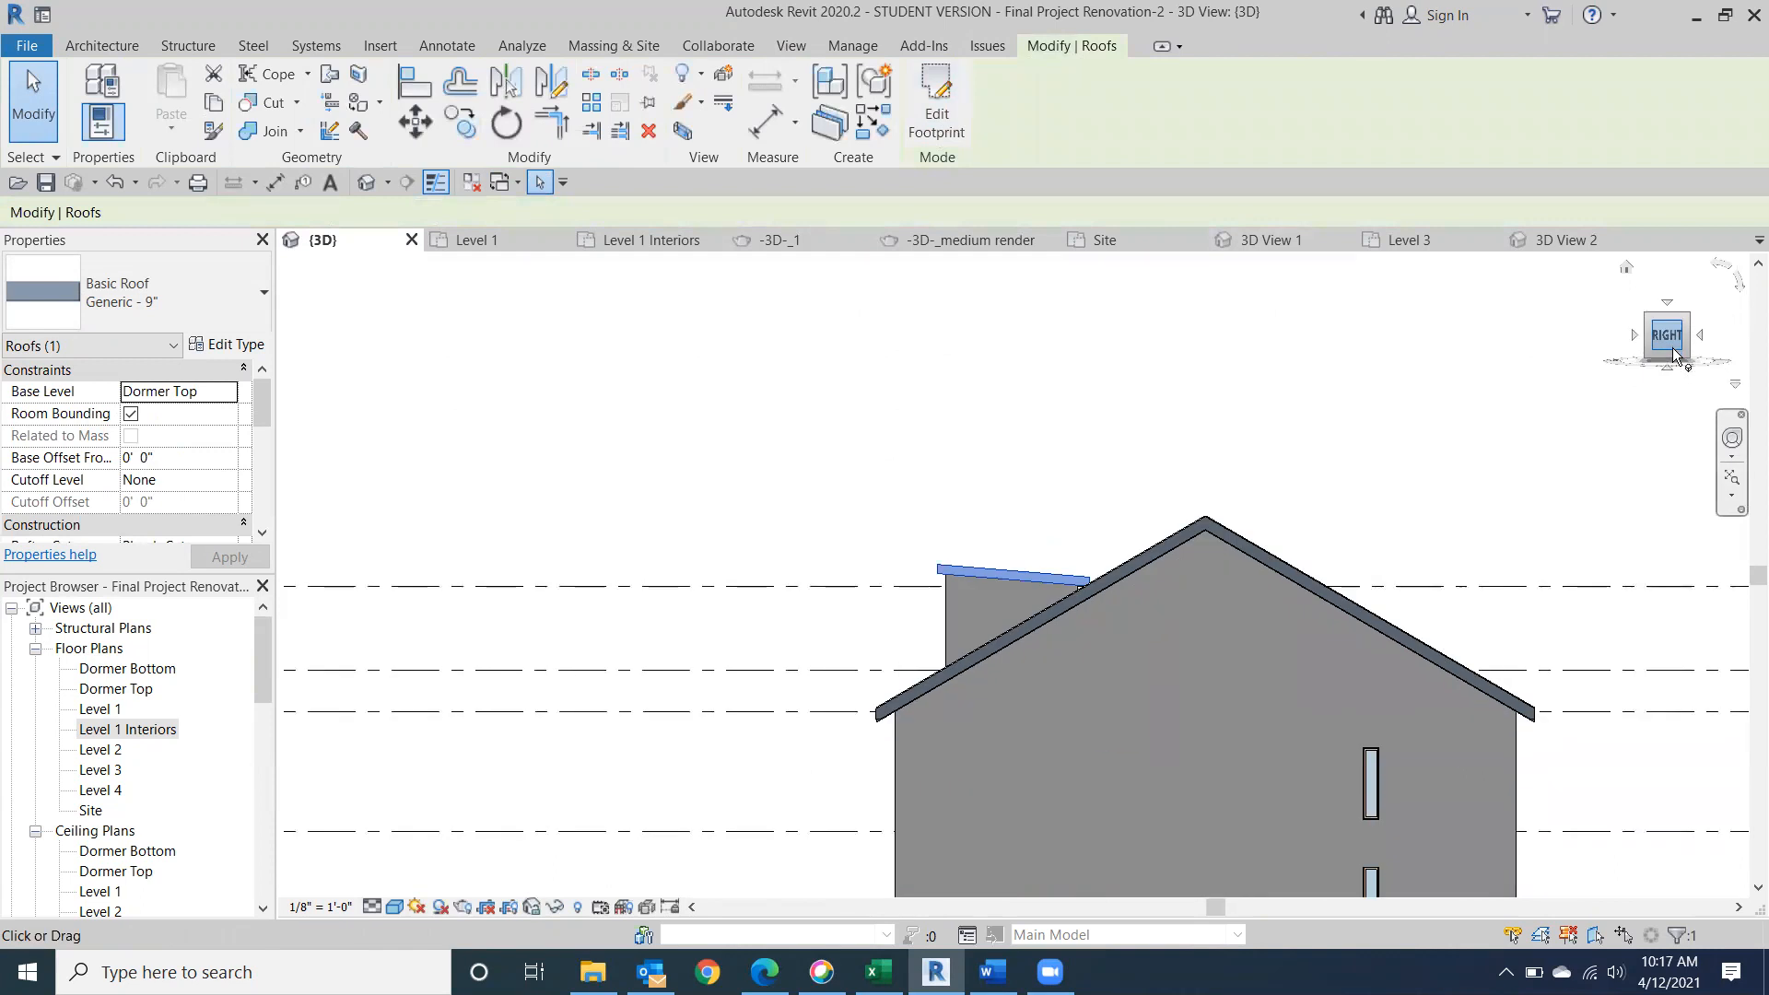
{"action": "scroll", "coordinate": [1084, 580], "scroll_direction": "up", "scroll_amount": 5}
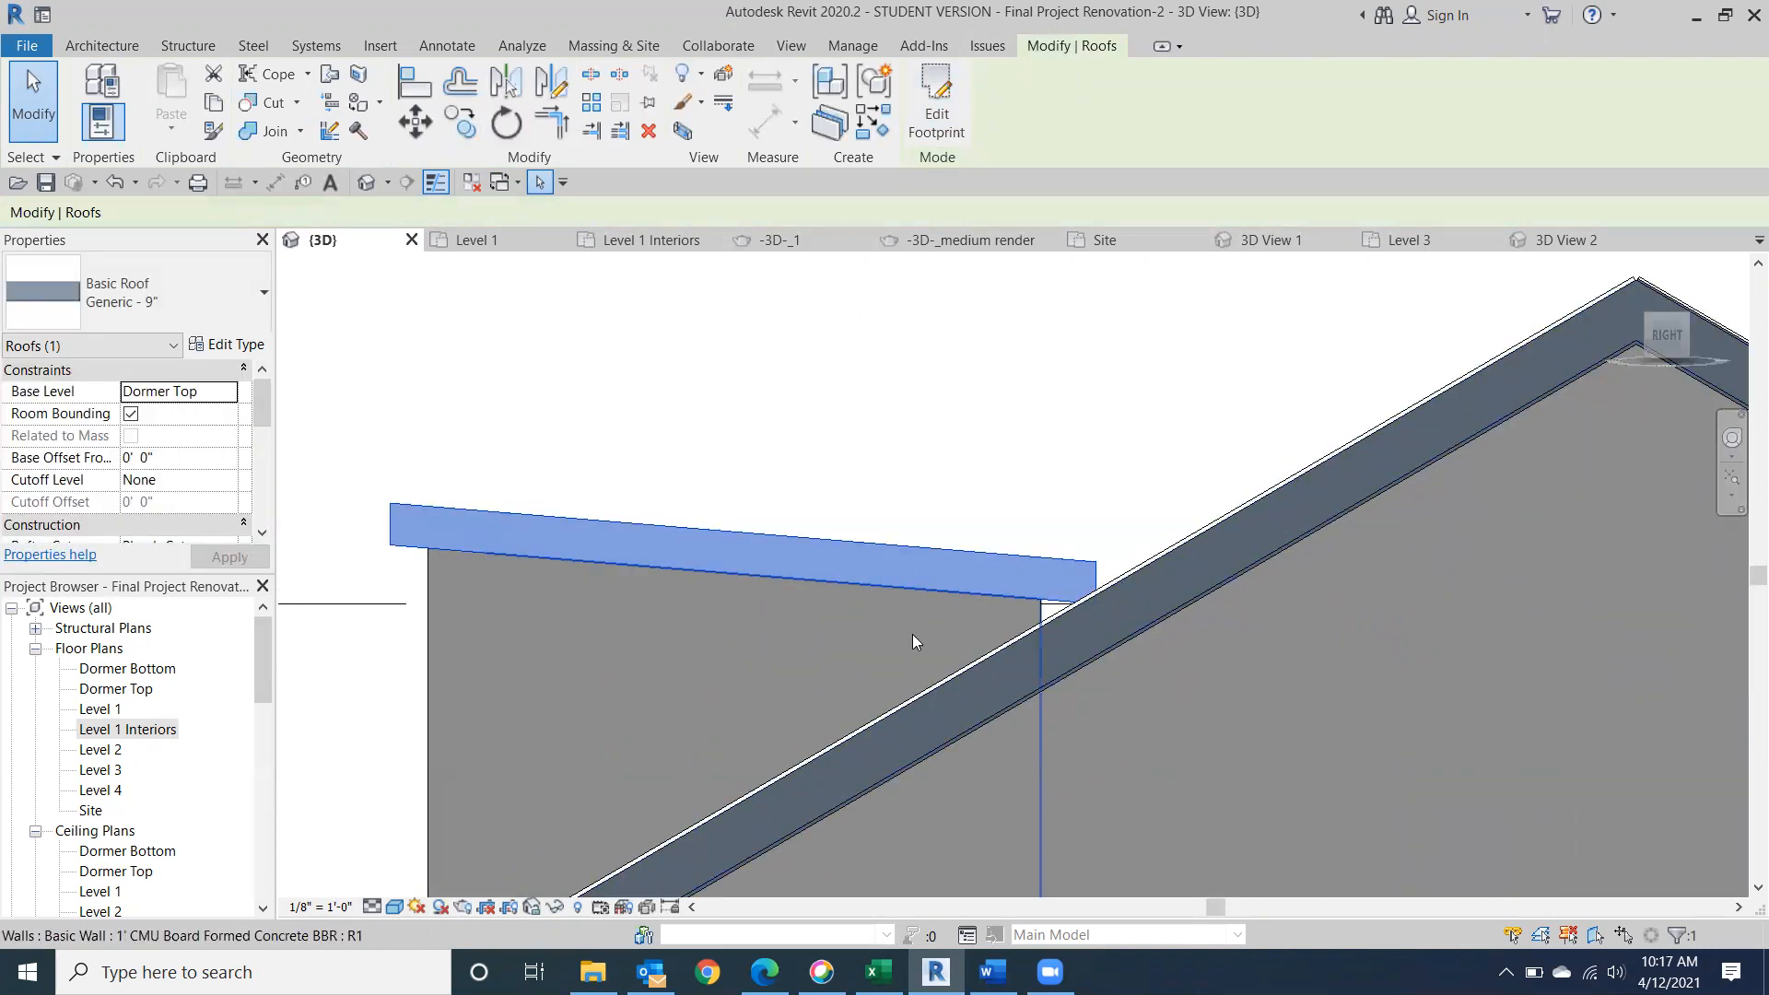
{"action": "left_click", "coordinate": [905, 633]}
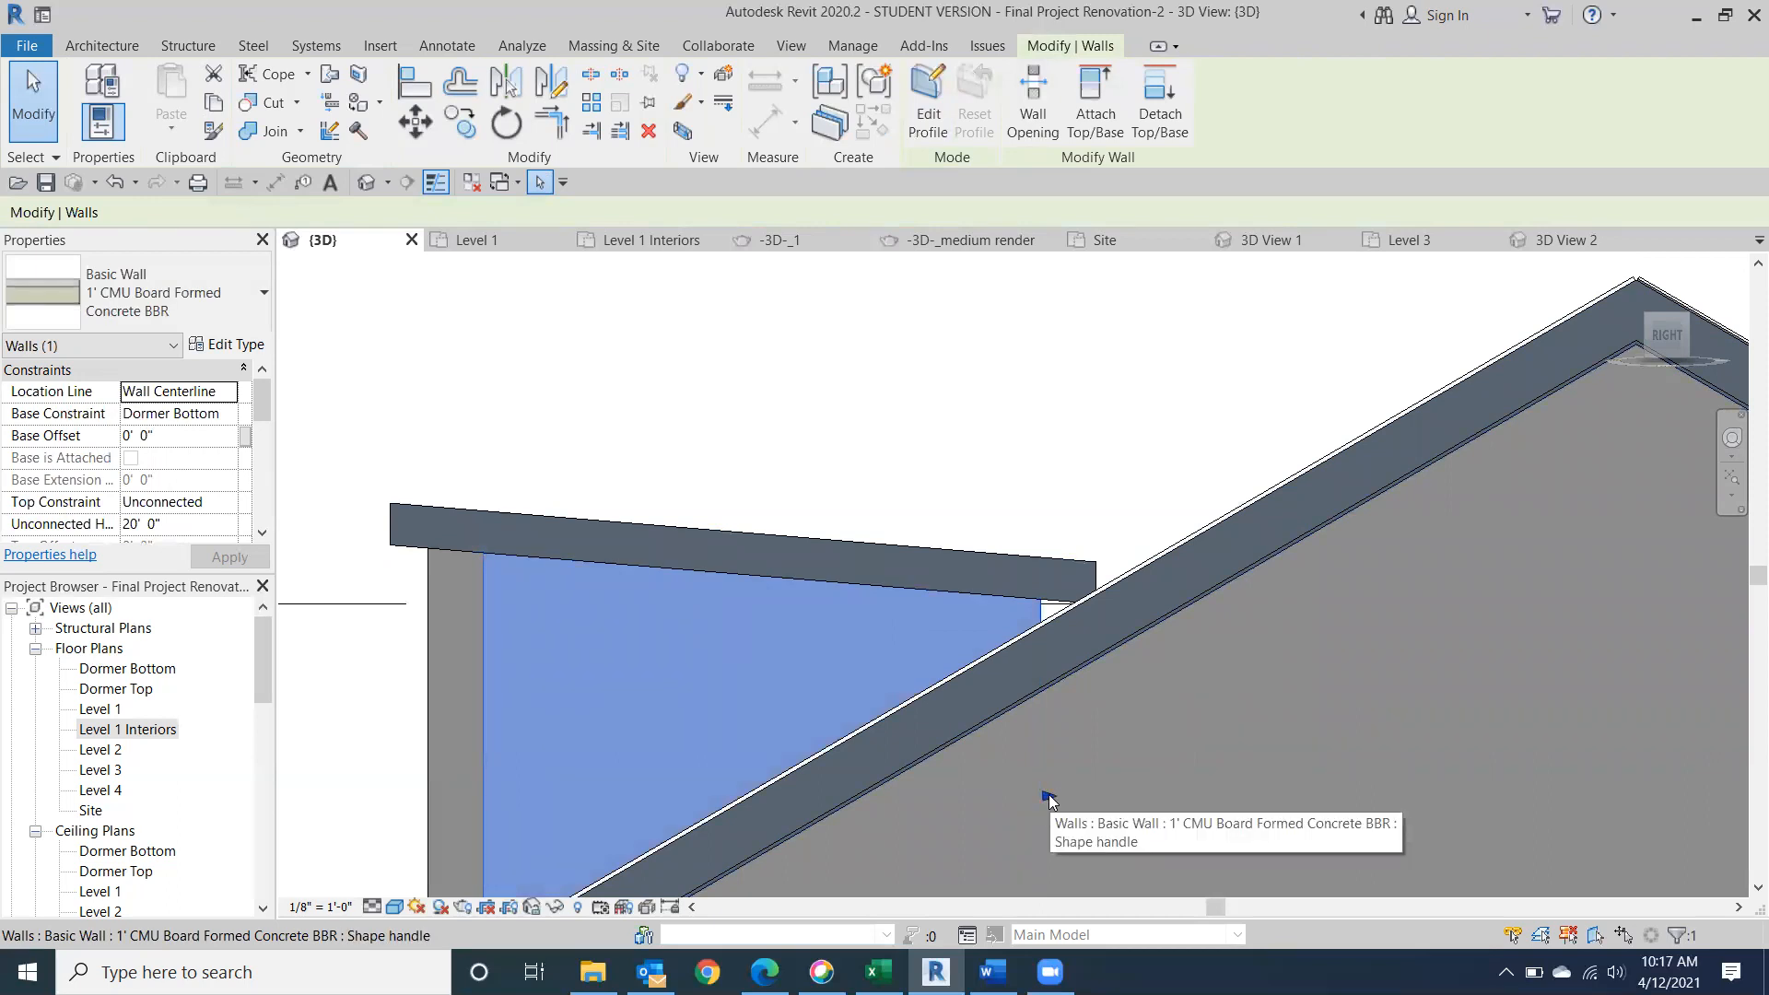
{"action": "left_click_drag", "start_coordinate": [1048, 794], "coordinate": [1104, 796]}
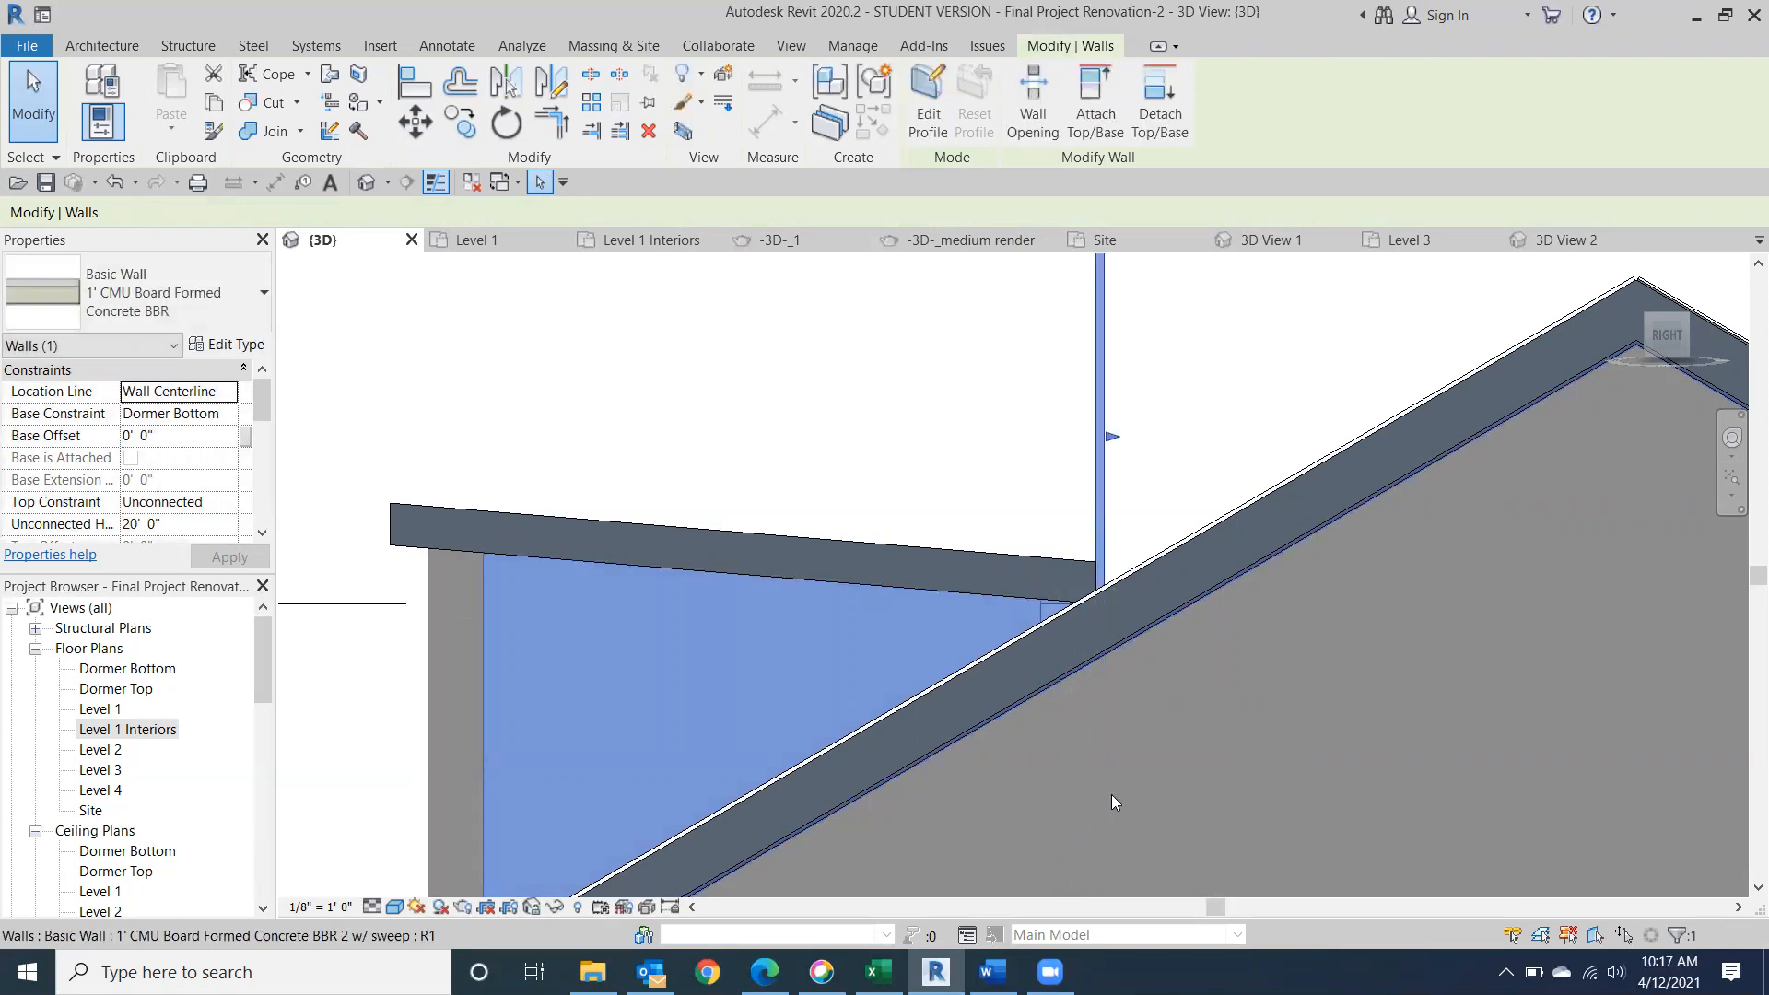
Look at the dormer from the top and set the 3D view's visual style to Hidden Line.
{"action": "left_click", "coordinate": [1669, 328]}
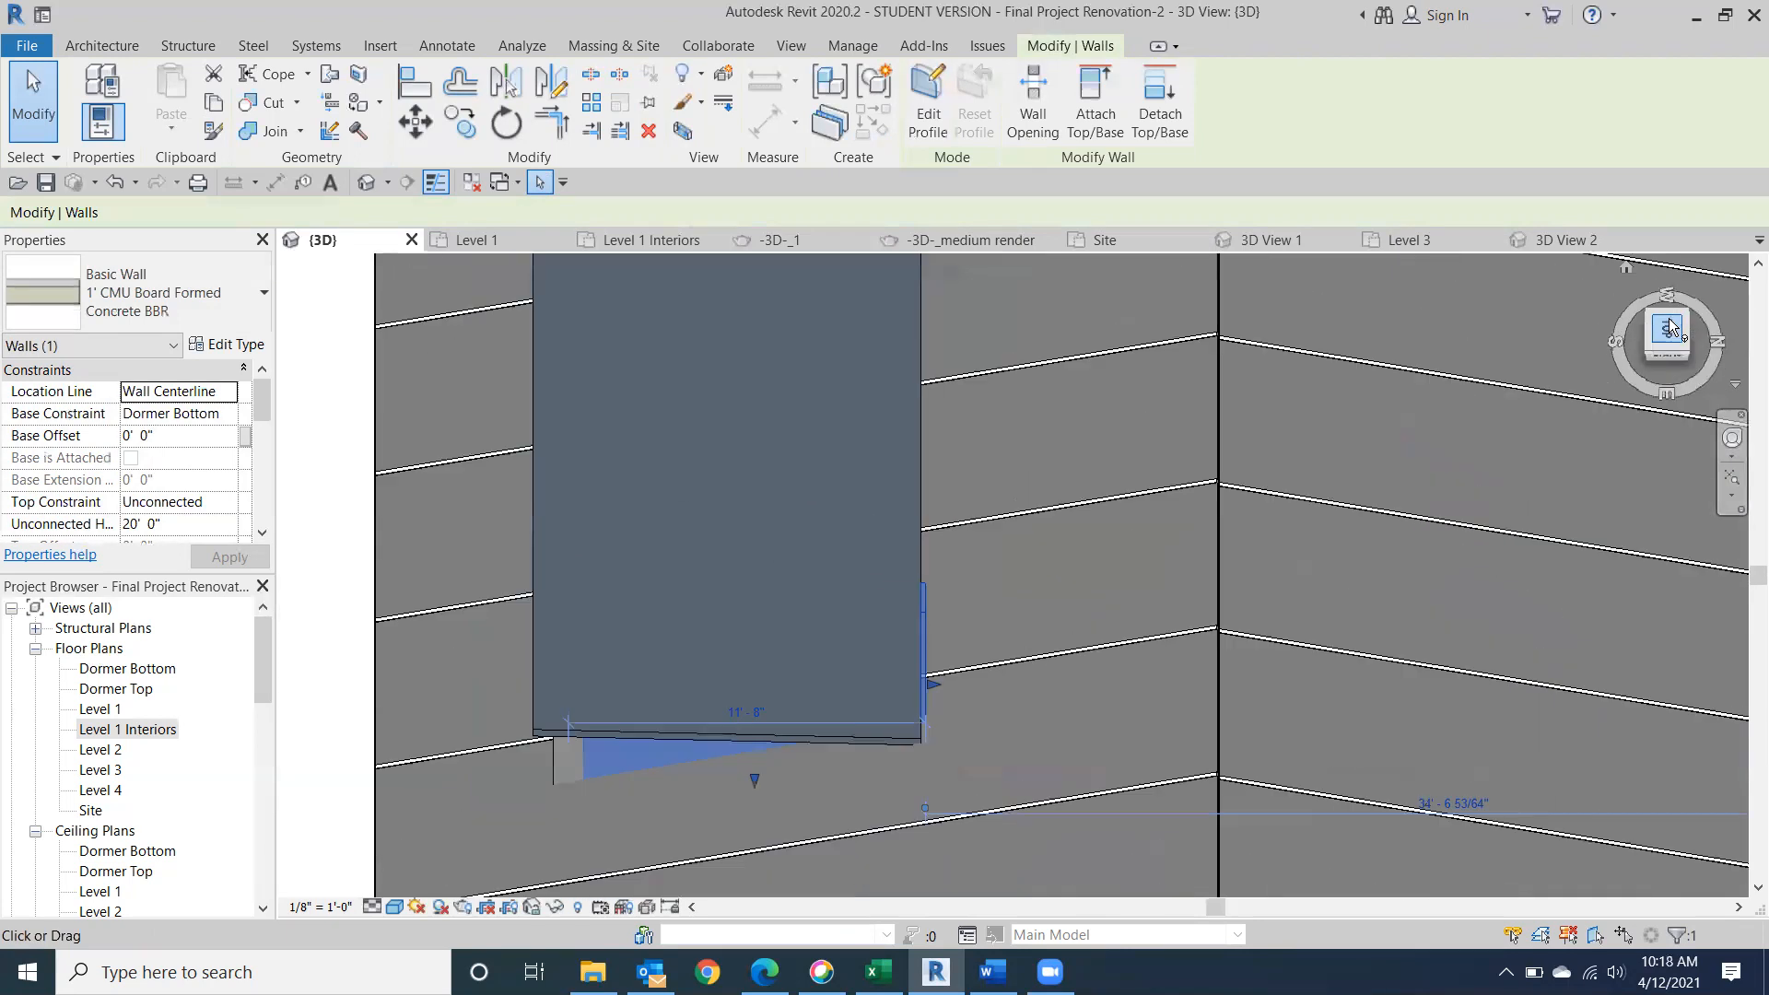
{"action": "scroll", "coordinate": [1251, 509], "scroll_direction": "down", "scroll_amount": 2}
{"action": "middle_click_drag", "start_coordinate": [1232, 530], "coordinate": [978, 827]}
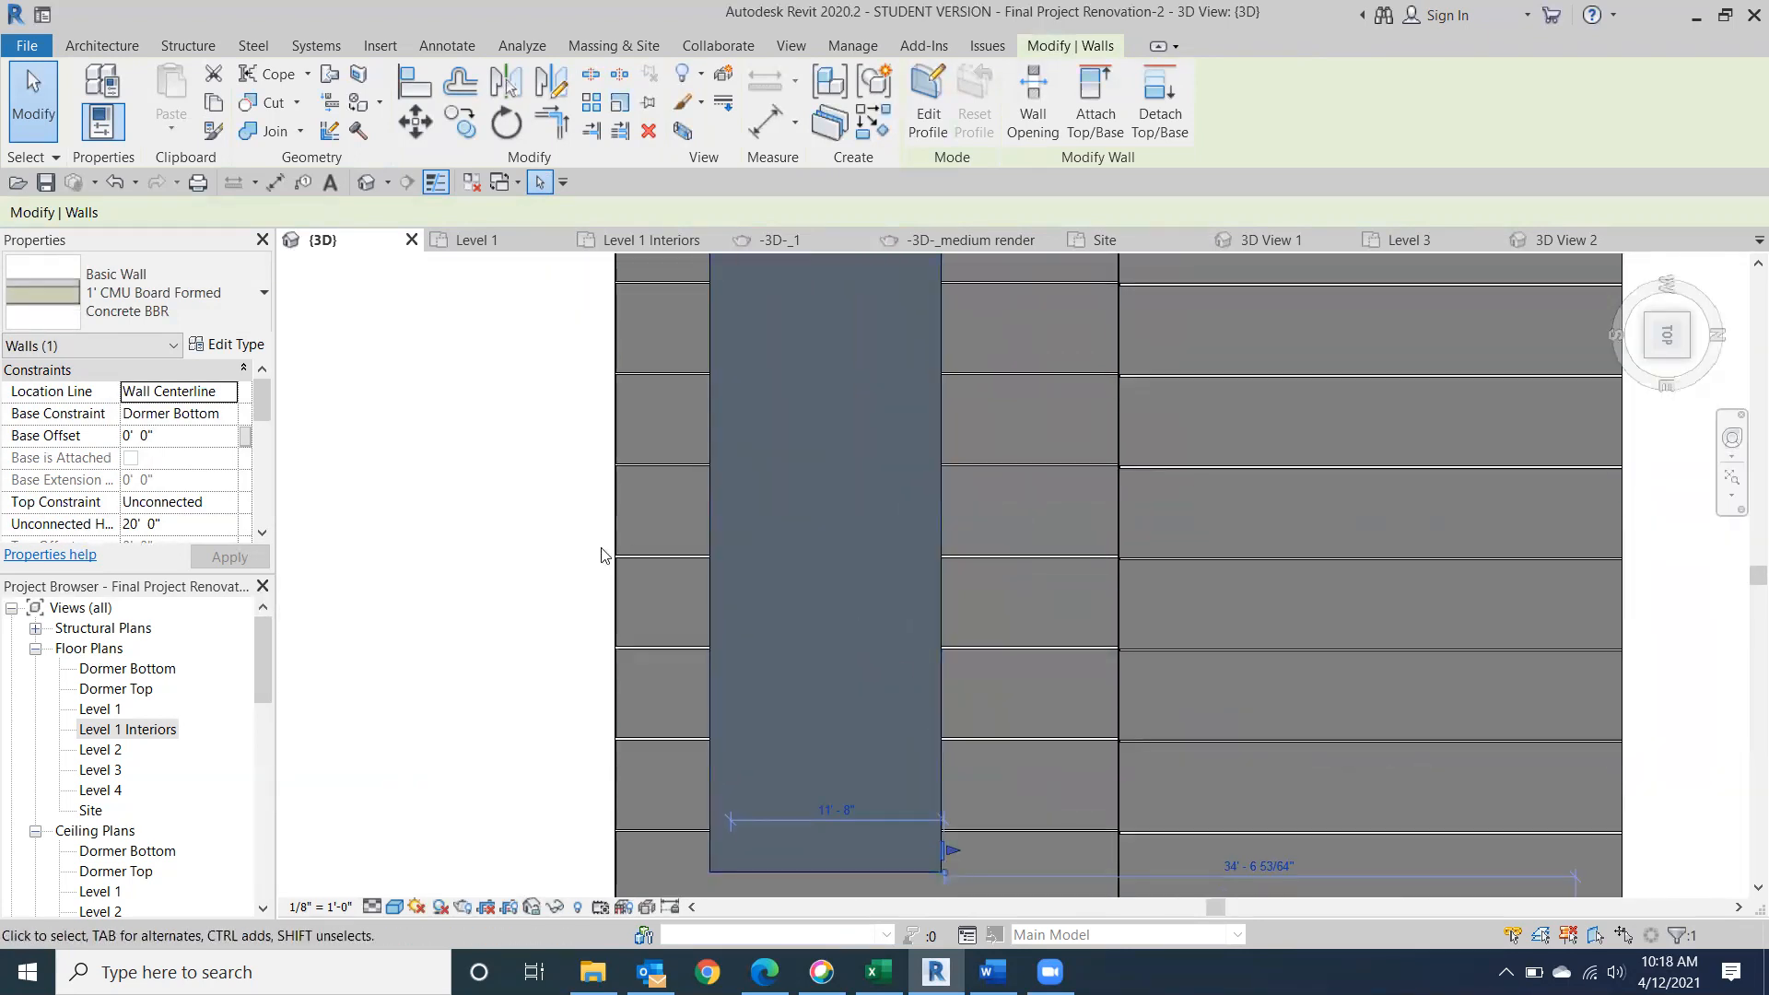
{"action": "left_click", "coordinate": [417, 906]}
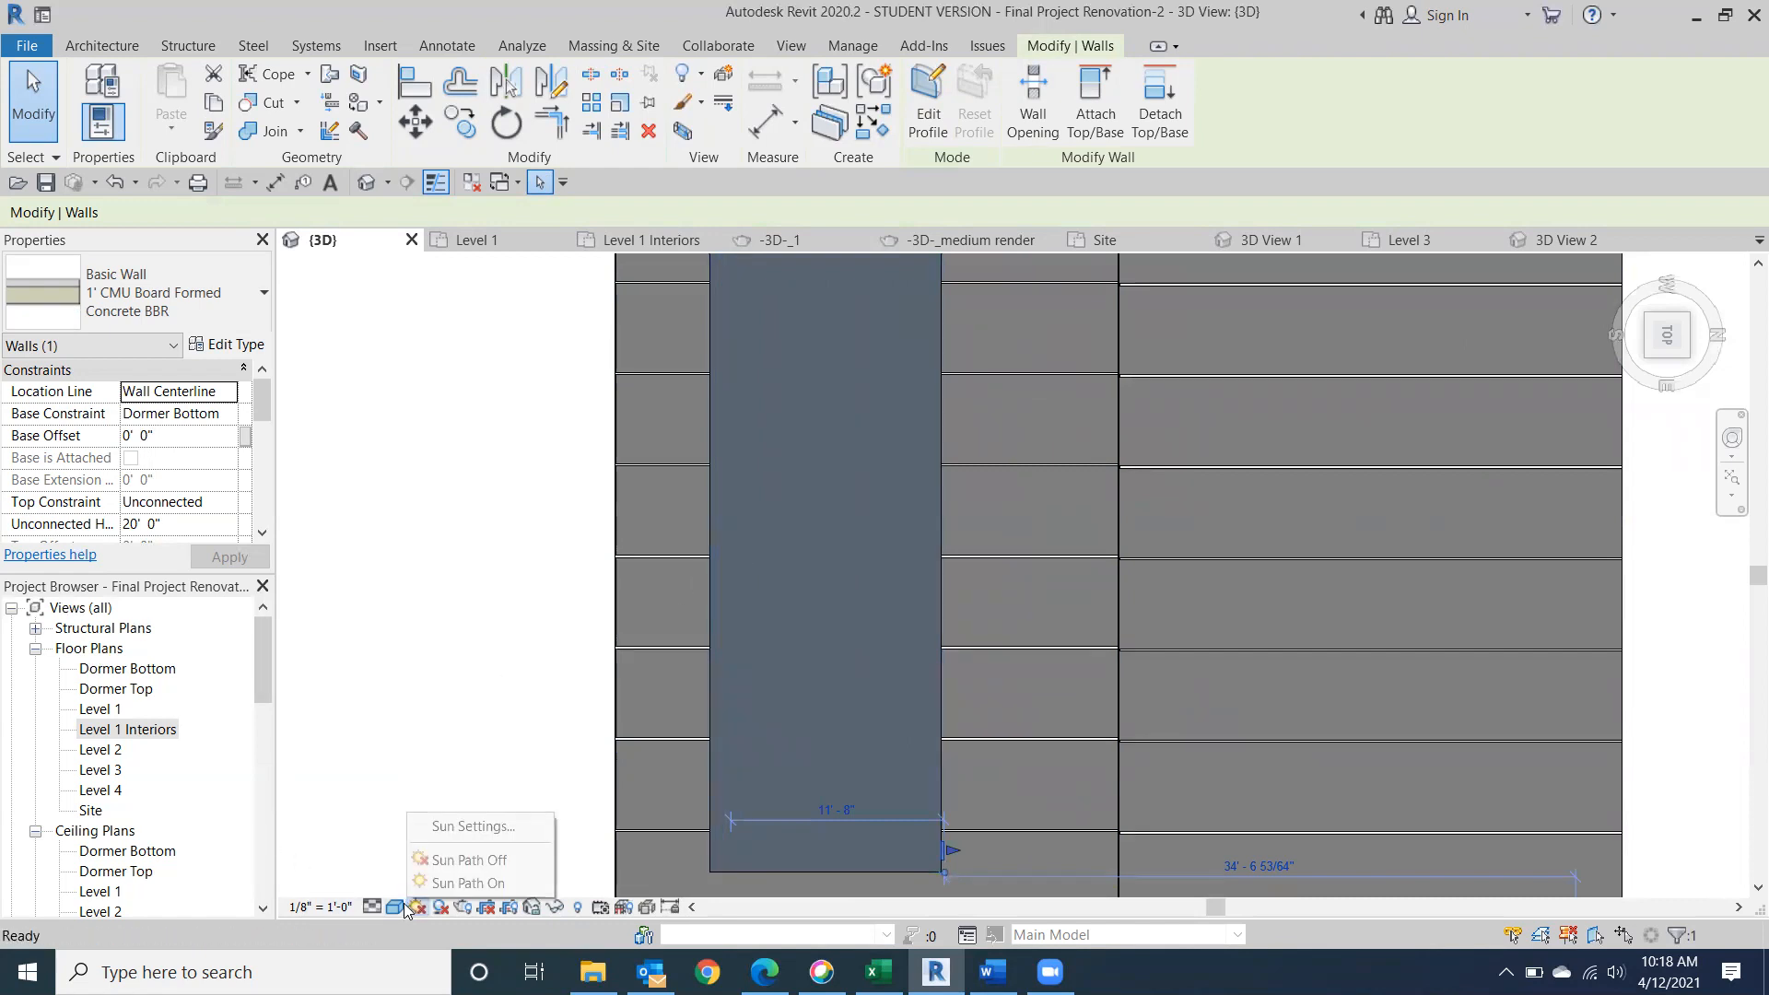
{"action": "left_click", "coordinate": [395, 906]}
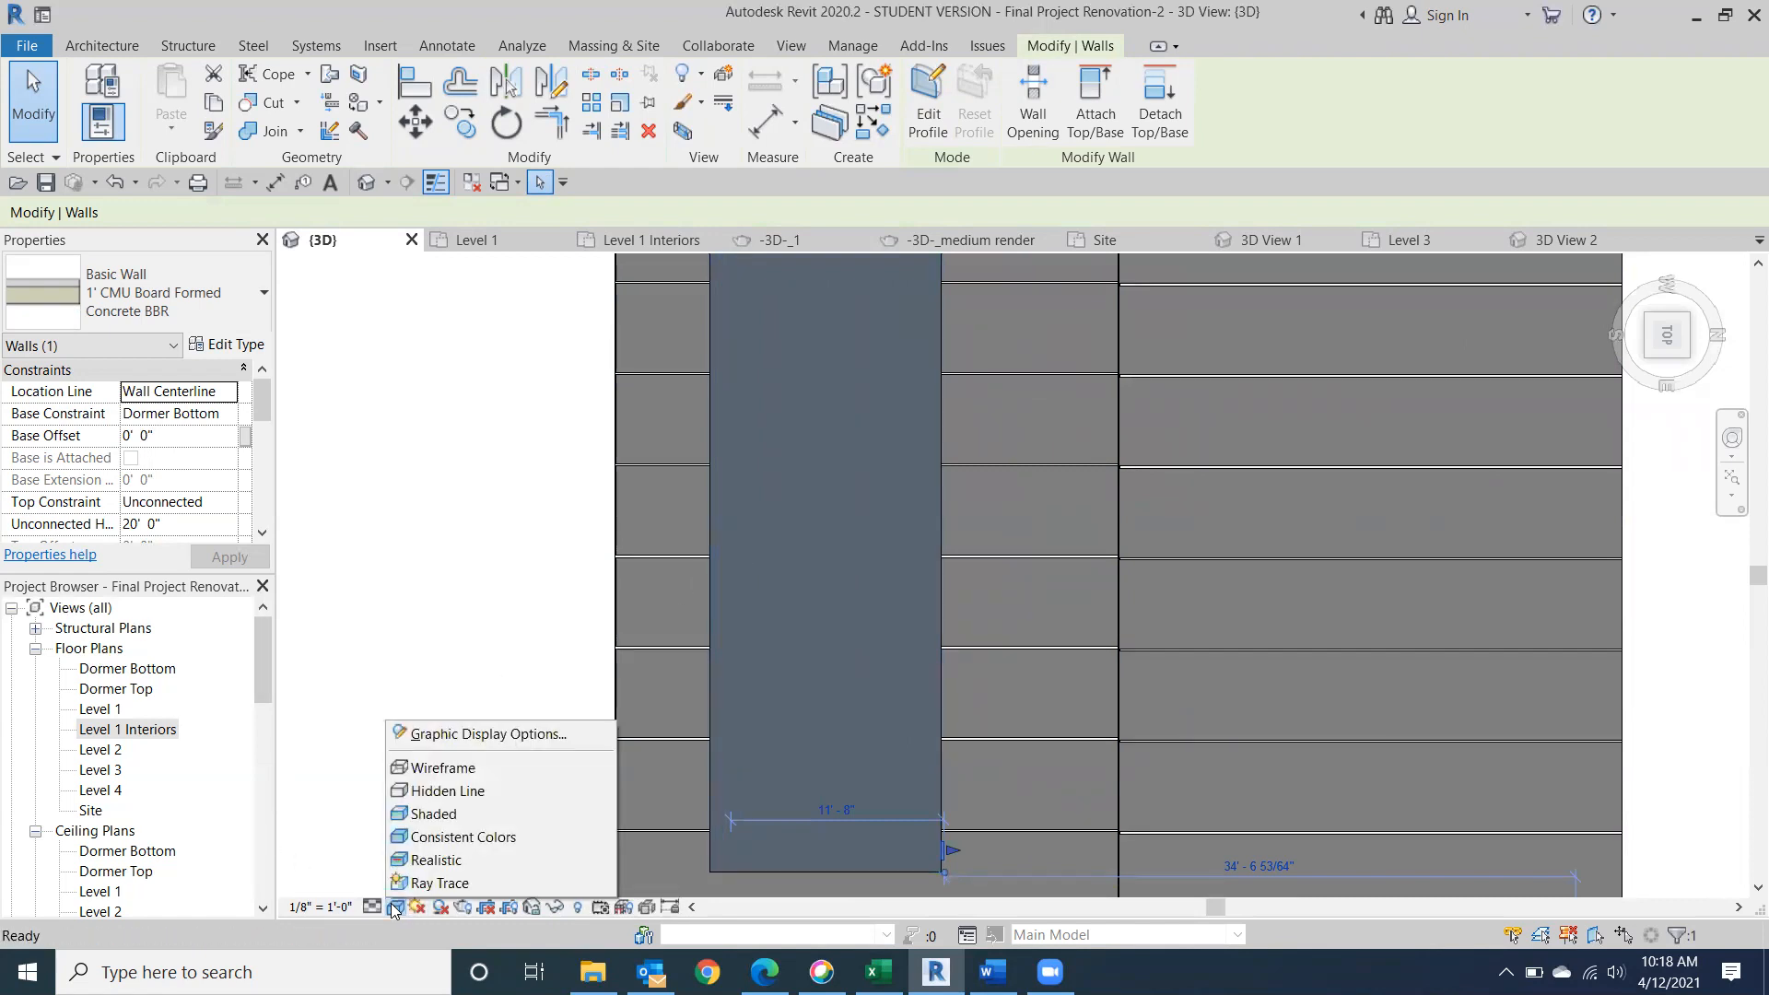
{"action": "left_click", "coordinate": [429, 791]}
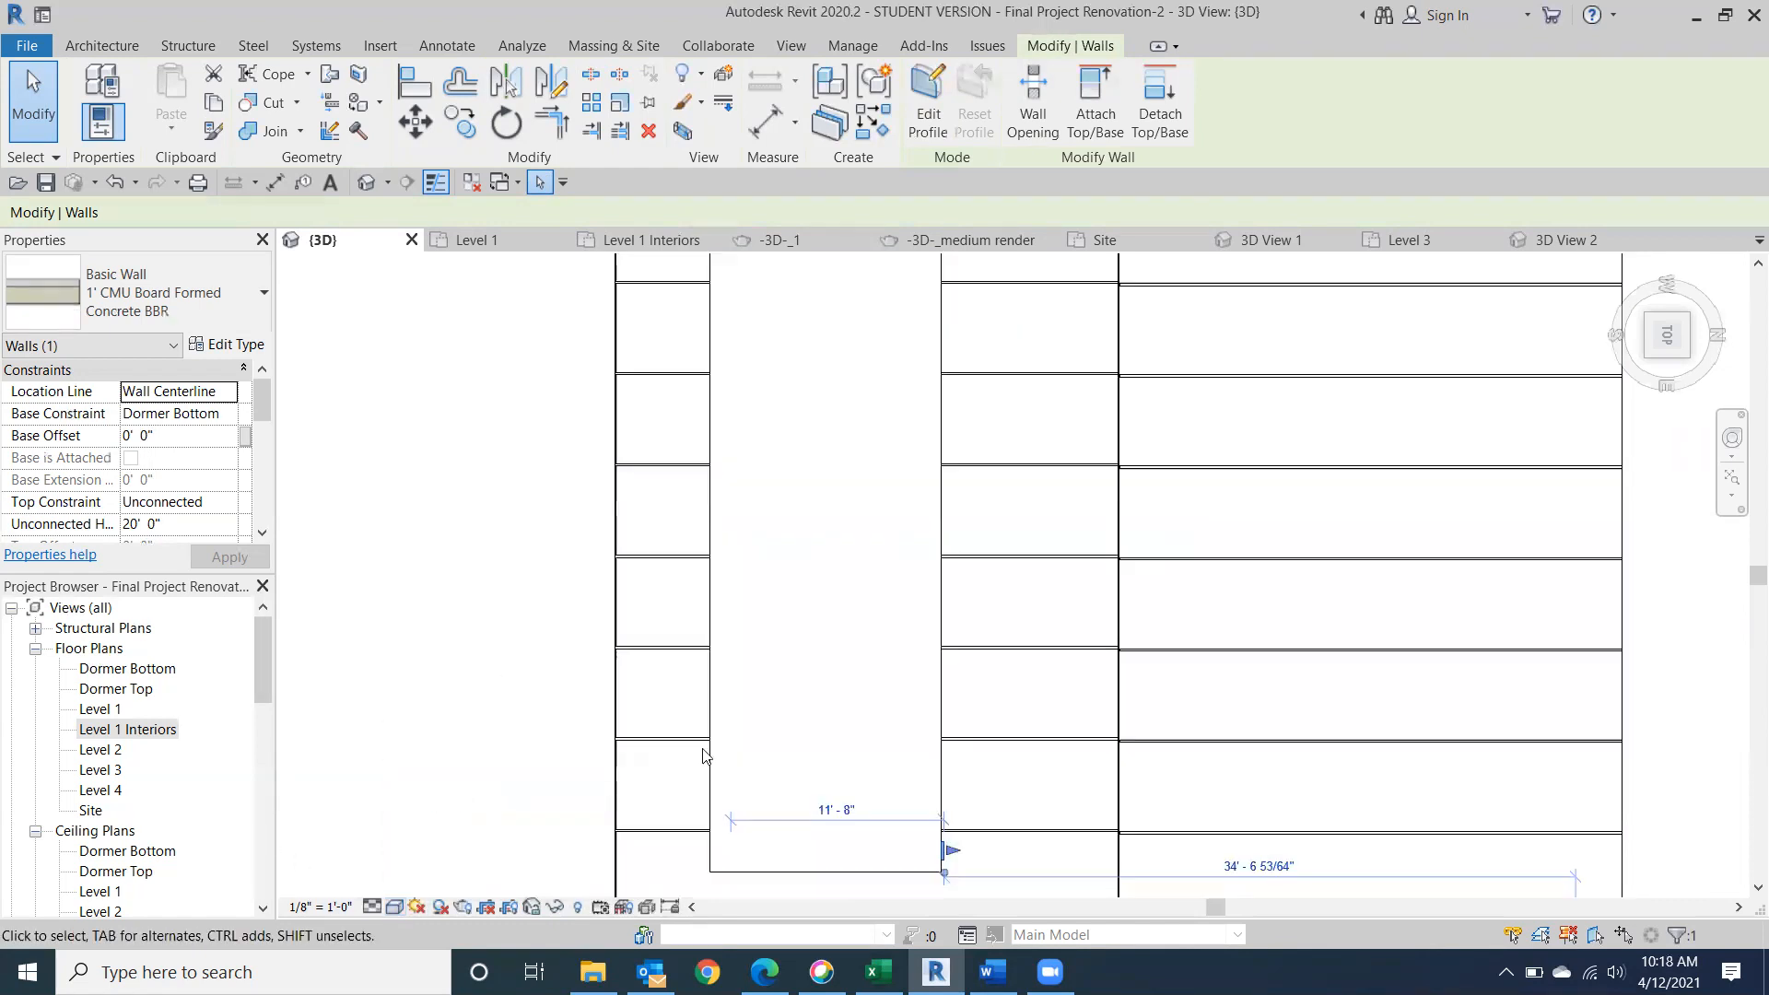
Nudge the dormer roof footprint's back edge slightly toward the main ridge, finish the sketch, and check the joint from the right side.
{"action": "left_click", "coordinate": [719, 659]}
{"action": "left_click", "coordinate": [932, 102]}
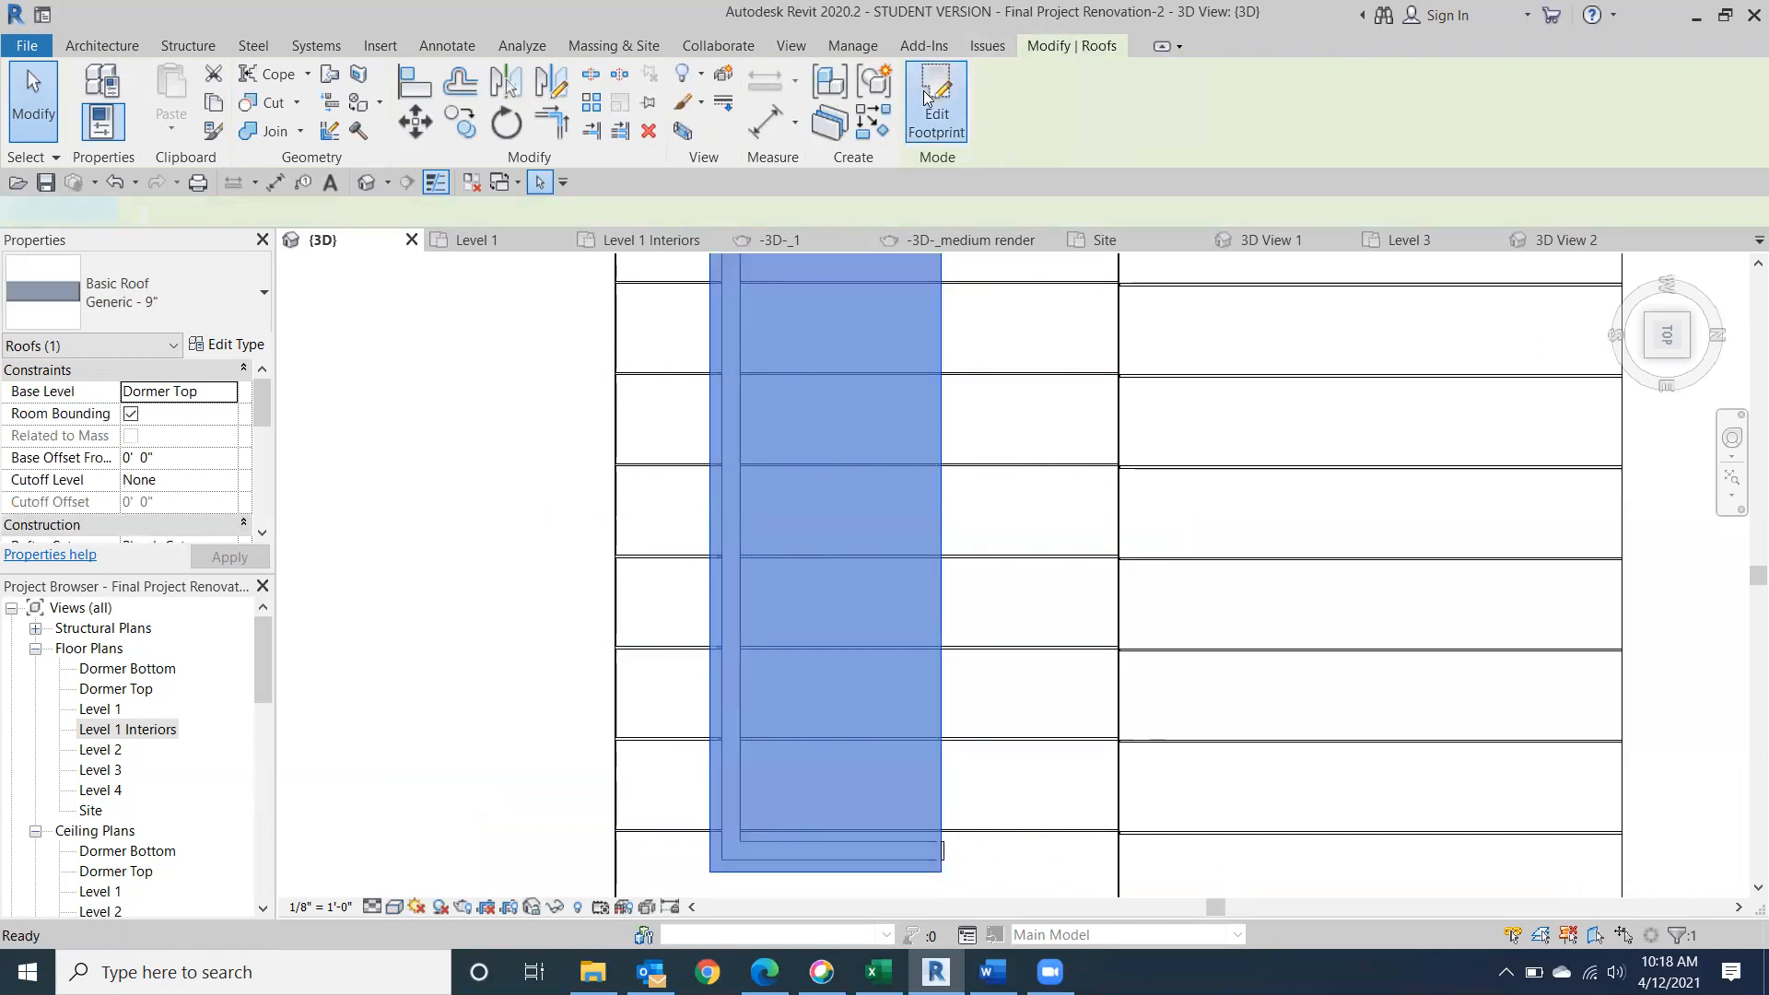
{"action": "left_click", "coordinate": [939, 520]}
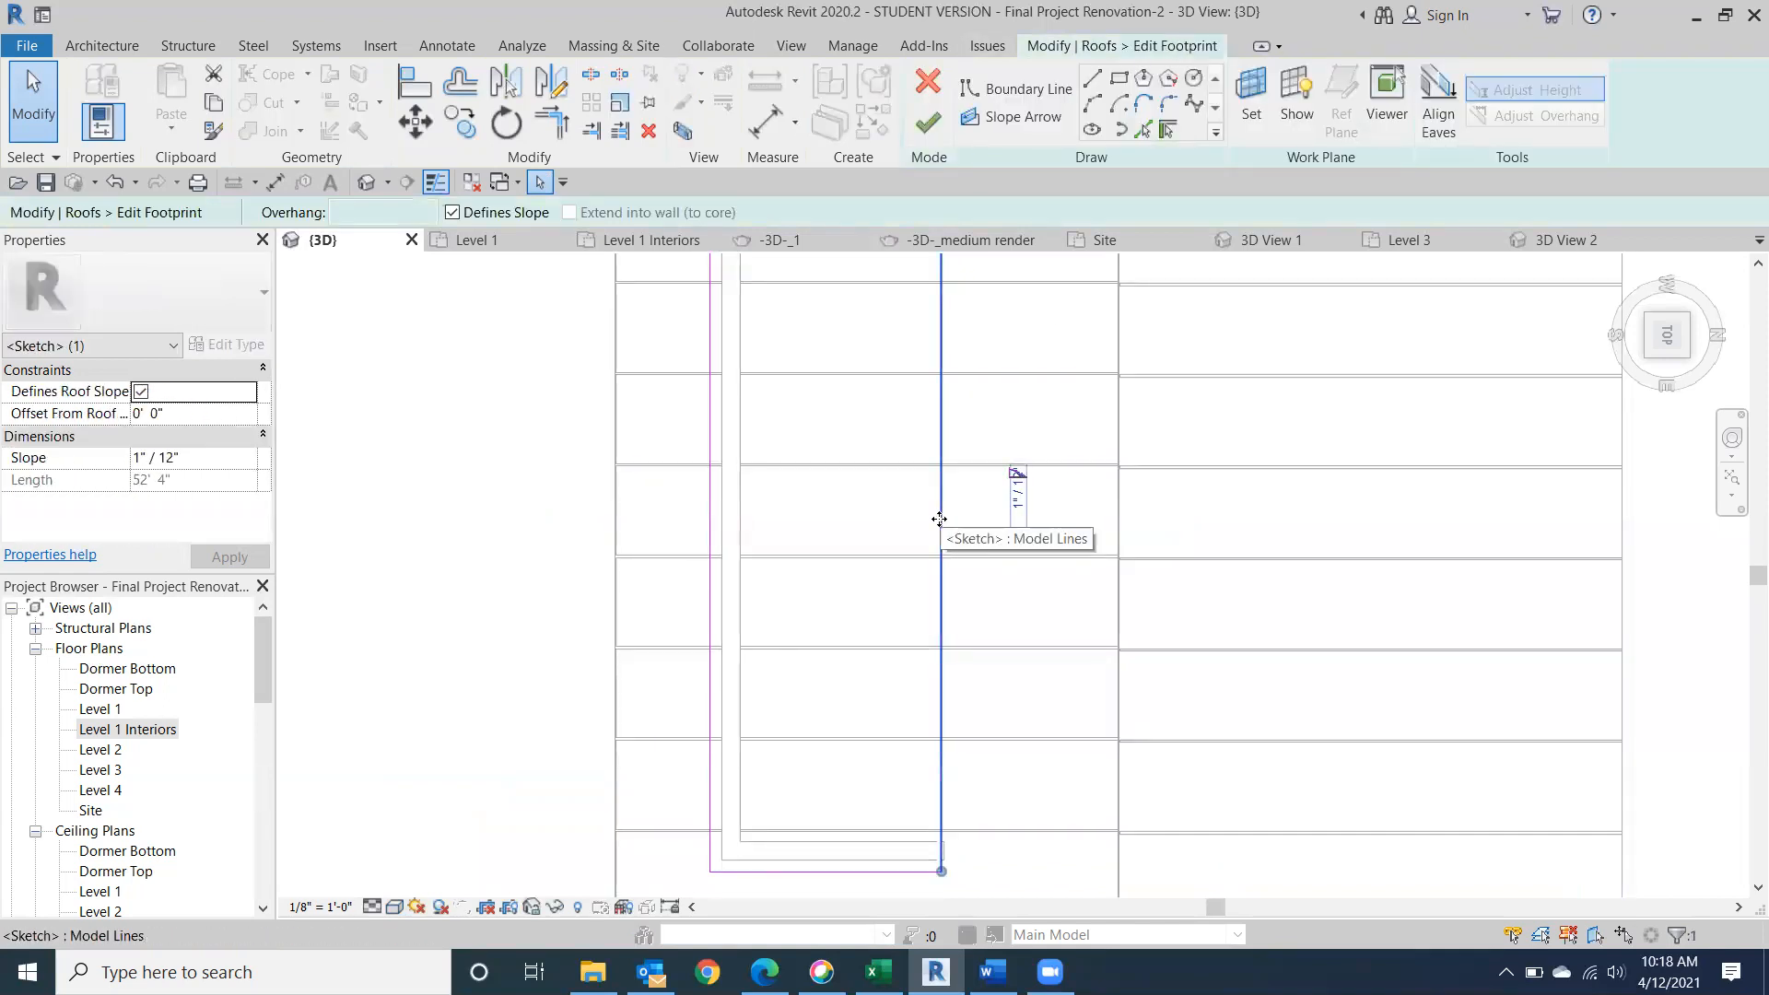
{"action": "key", "text": "Right"}
{"action": "key", "text": "Right"}
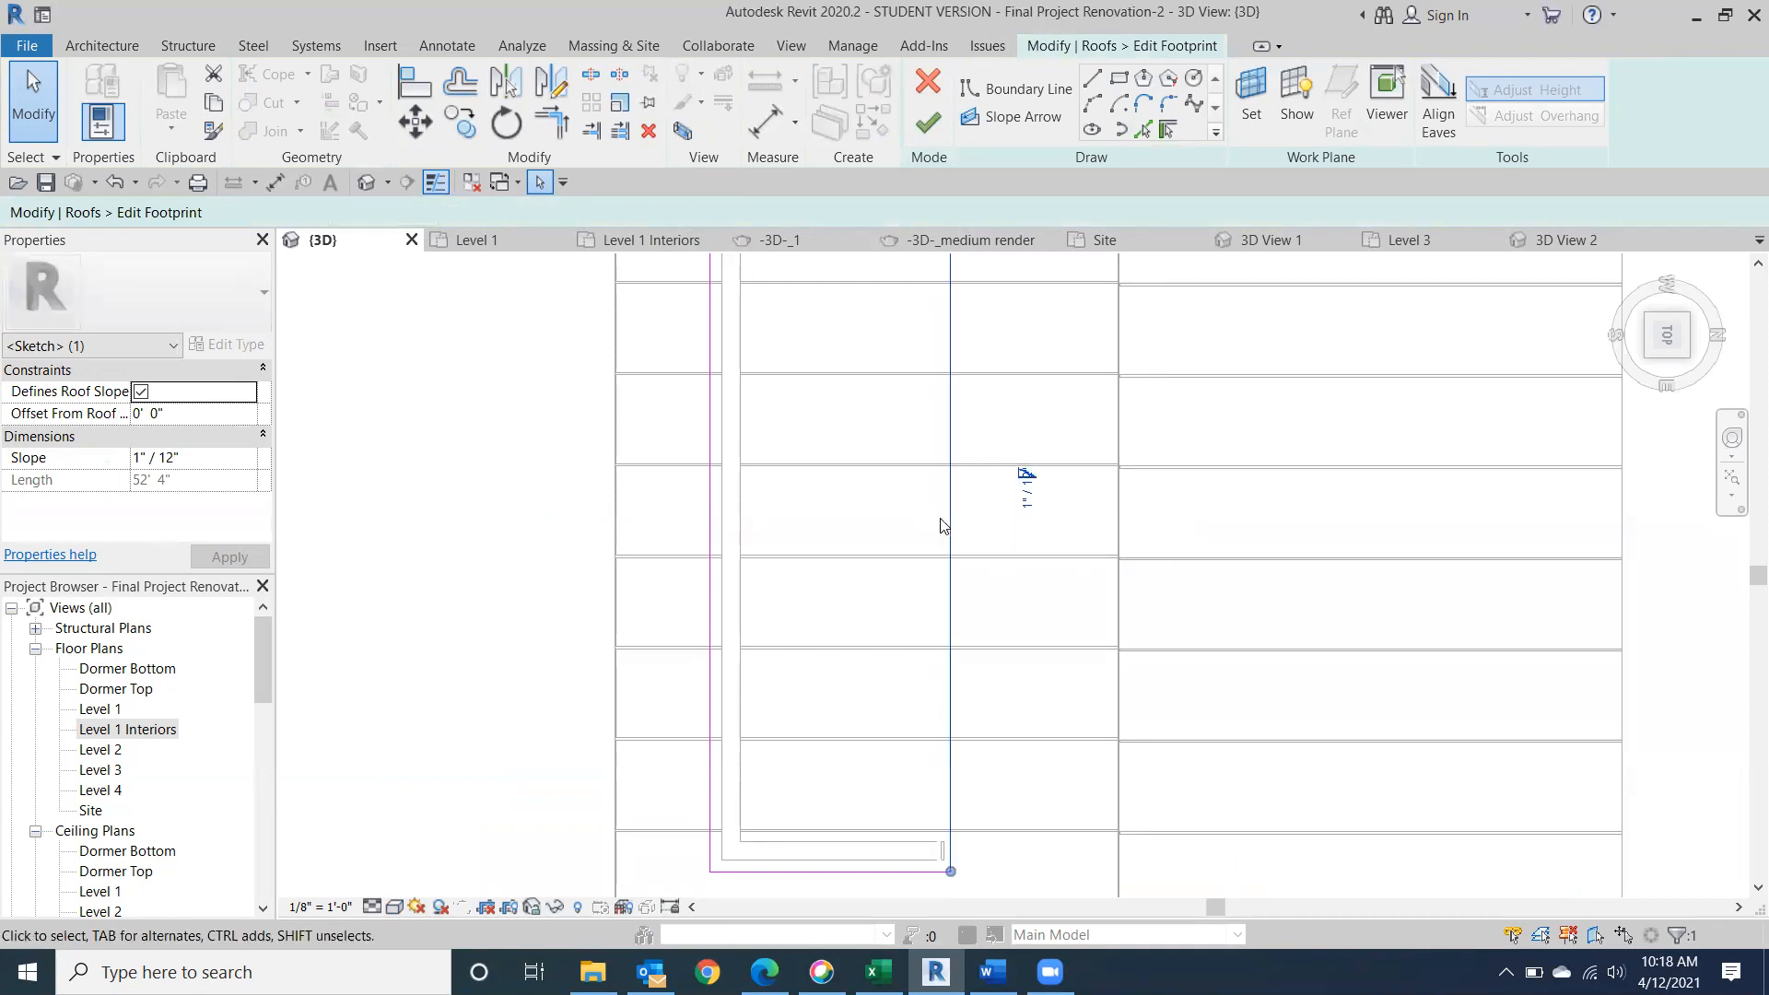
{"action": "left_click", "coordinate": [926, 120]}
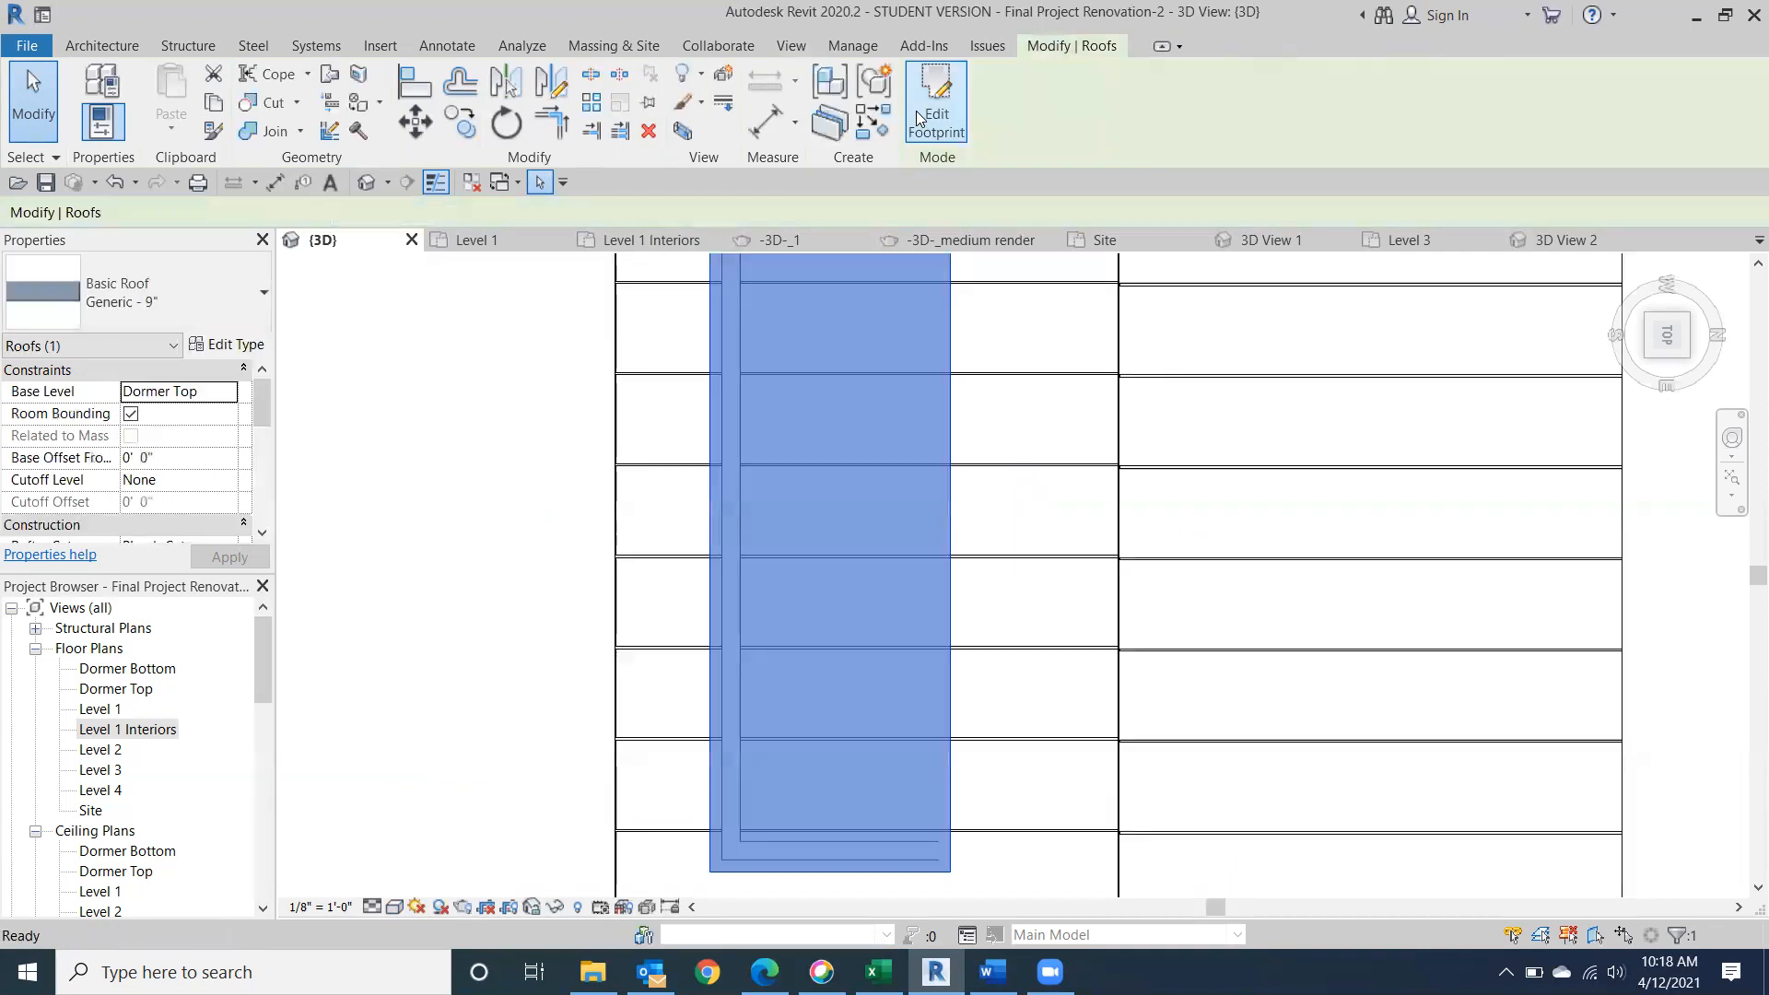
{"action": "left_click", "coordinate": [1683, 358]}
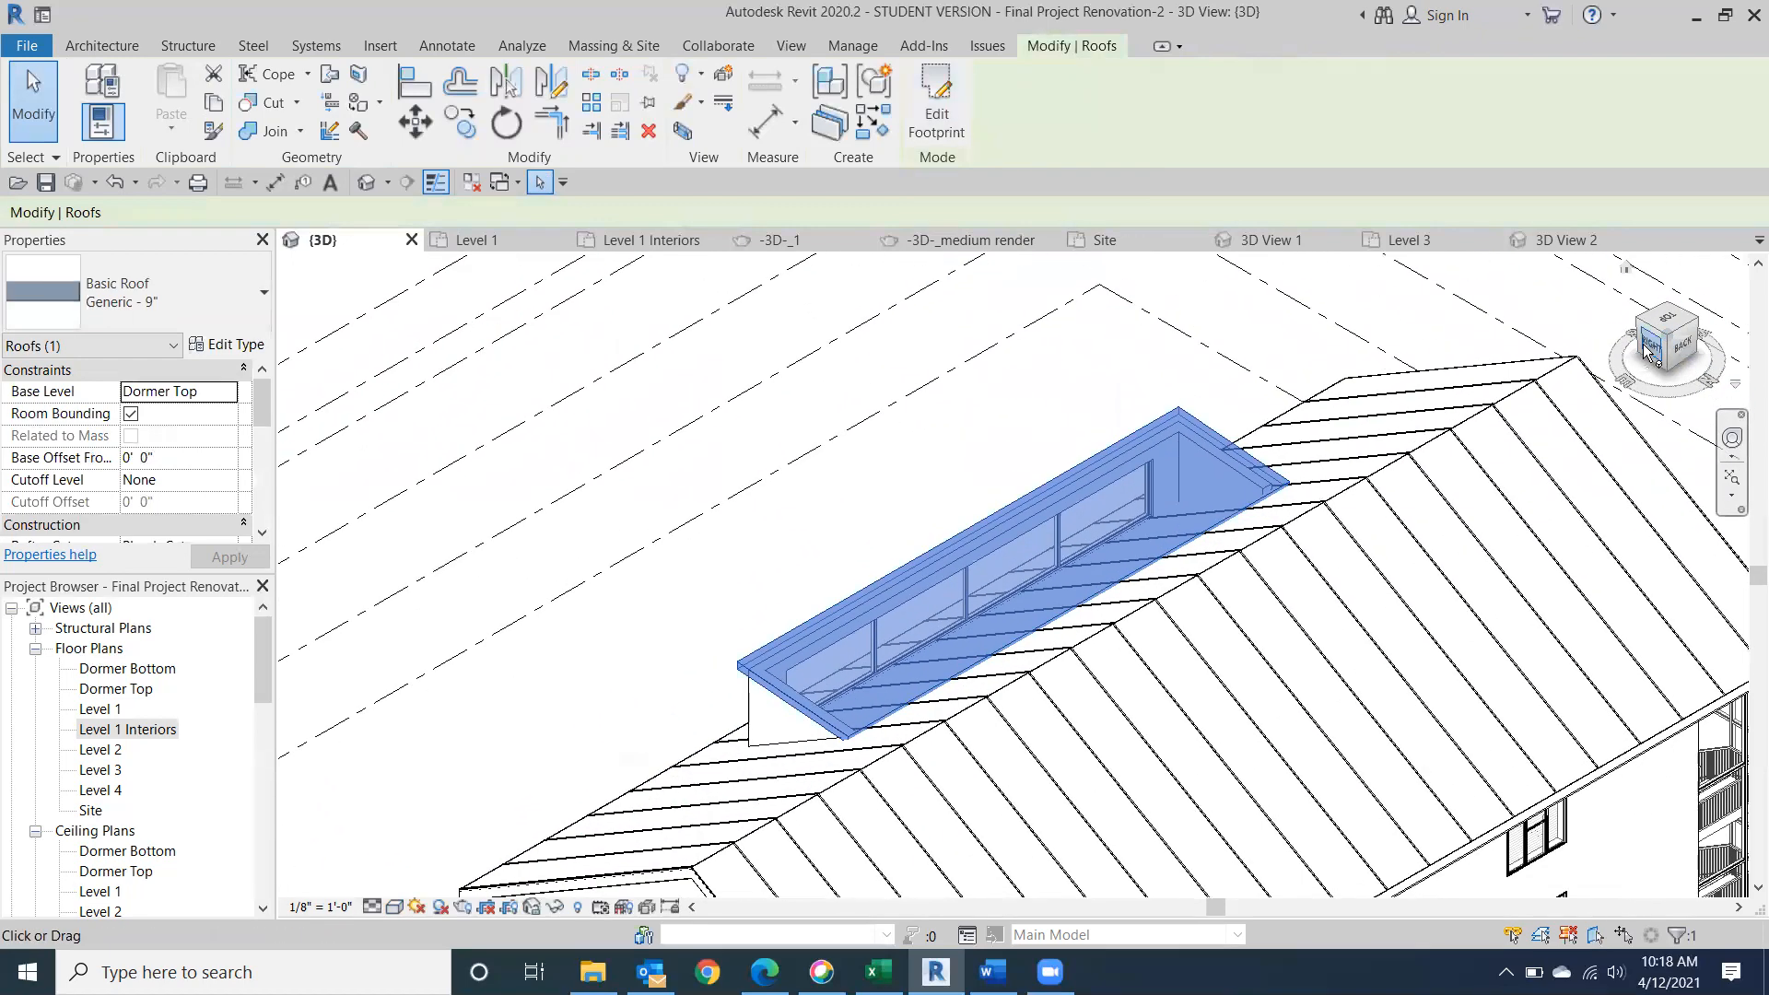
{"action": "left_click", "coordinate": [1649, 346]}
{"action": "scroll", "coordinate": [1050, 580], "scroll_direction": "up", "scroll_amount": 3}
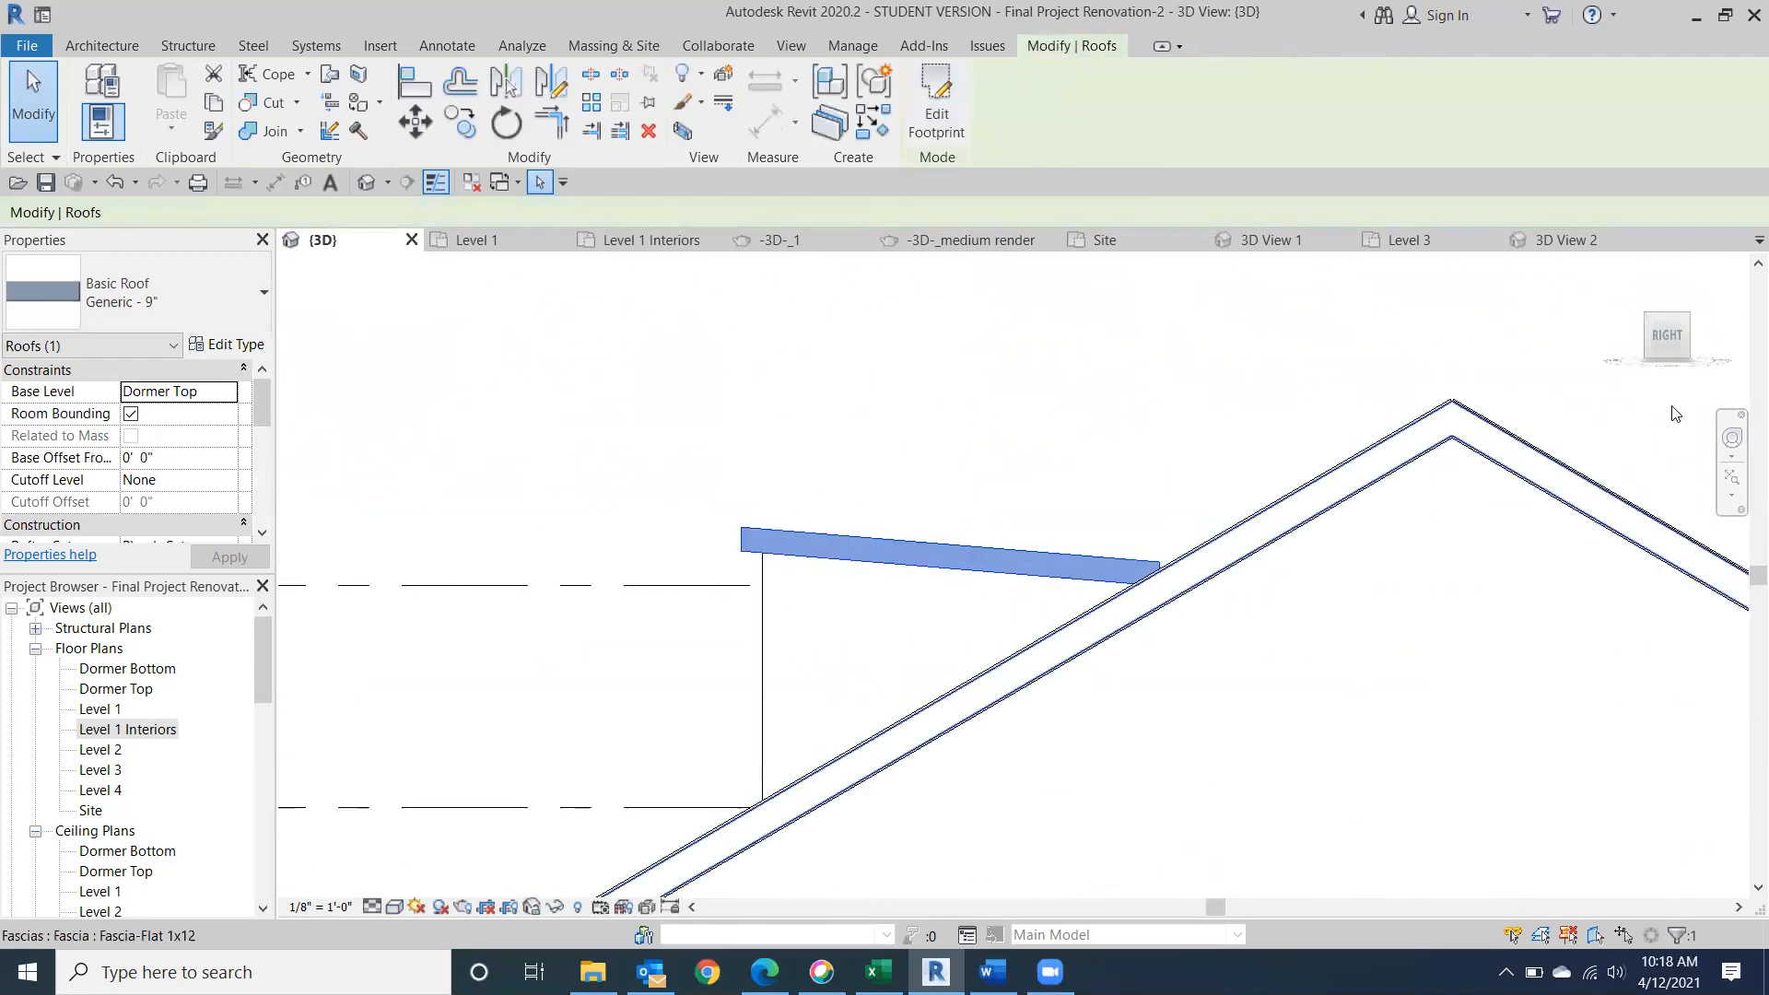
Reopen the dormer roof's footprint from the top and push its back edge farther toward the ridge, into the main roof.
{"action": "left_click", "coordinate": [1660, 325]}
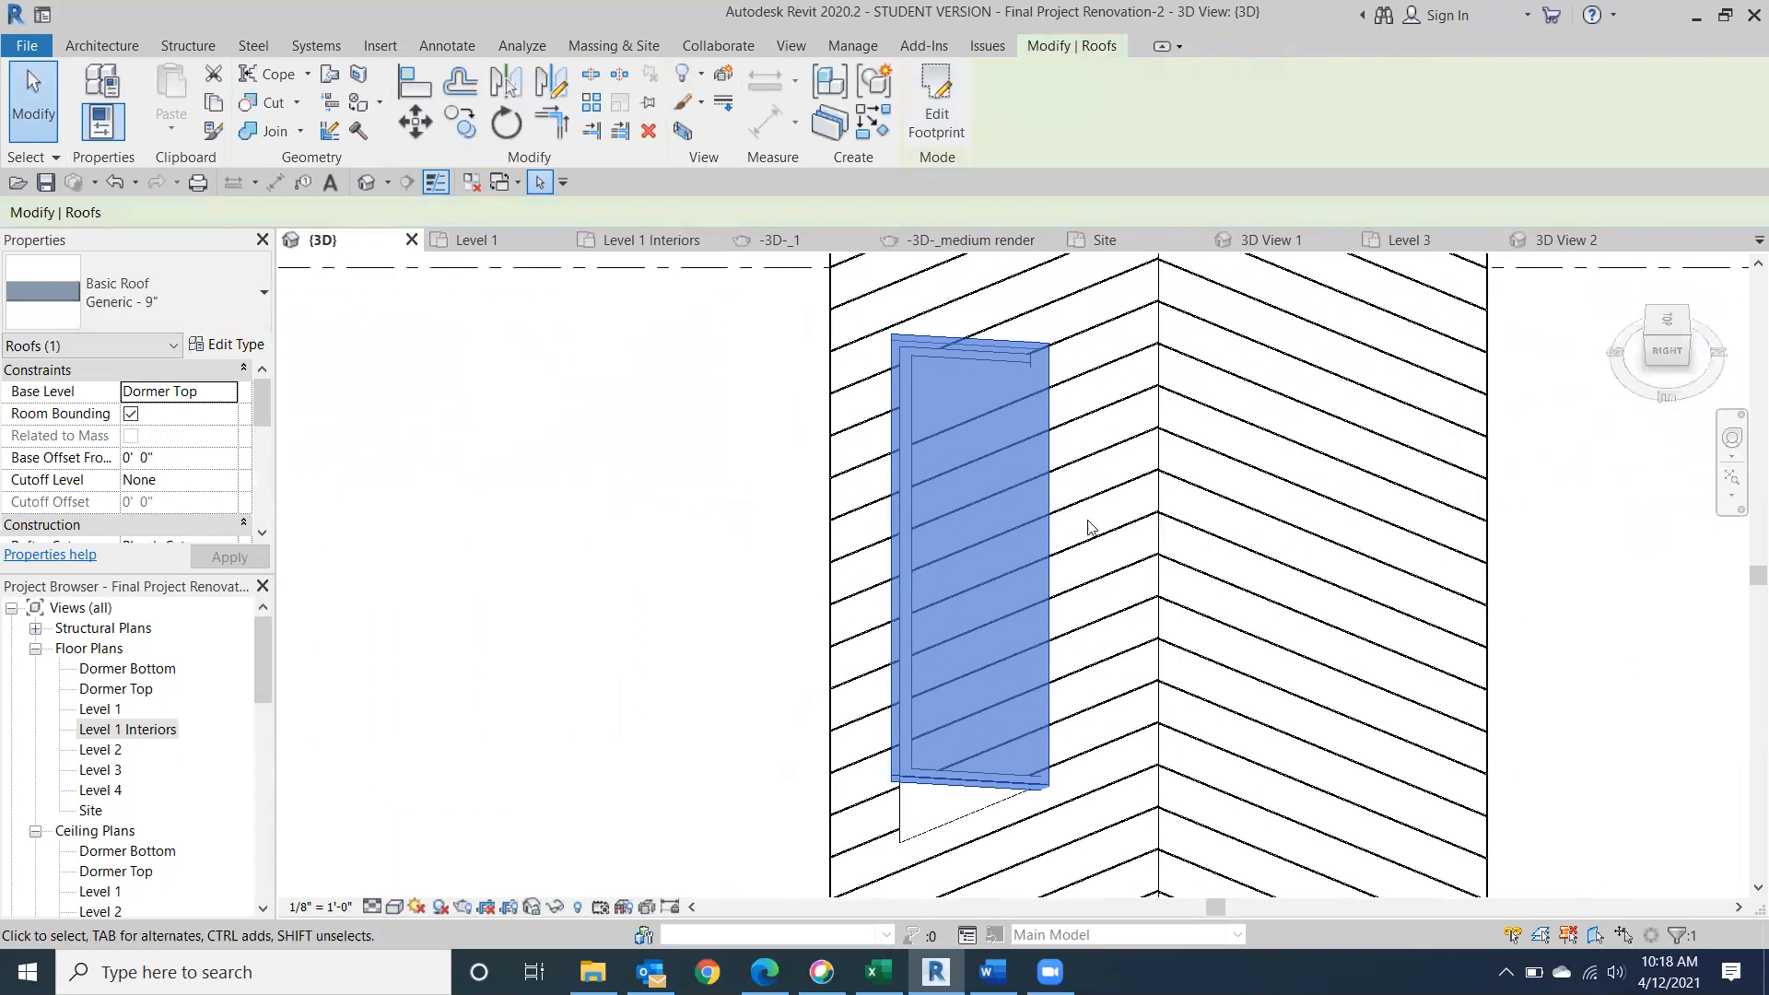
{"action": "left_click", "coordinate": [1662, 322]}
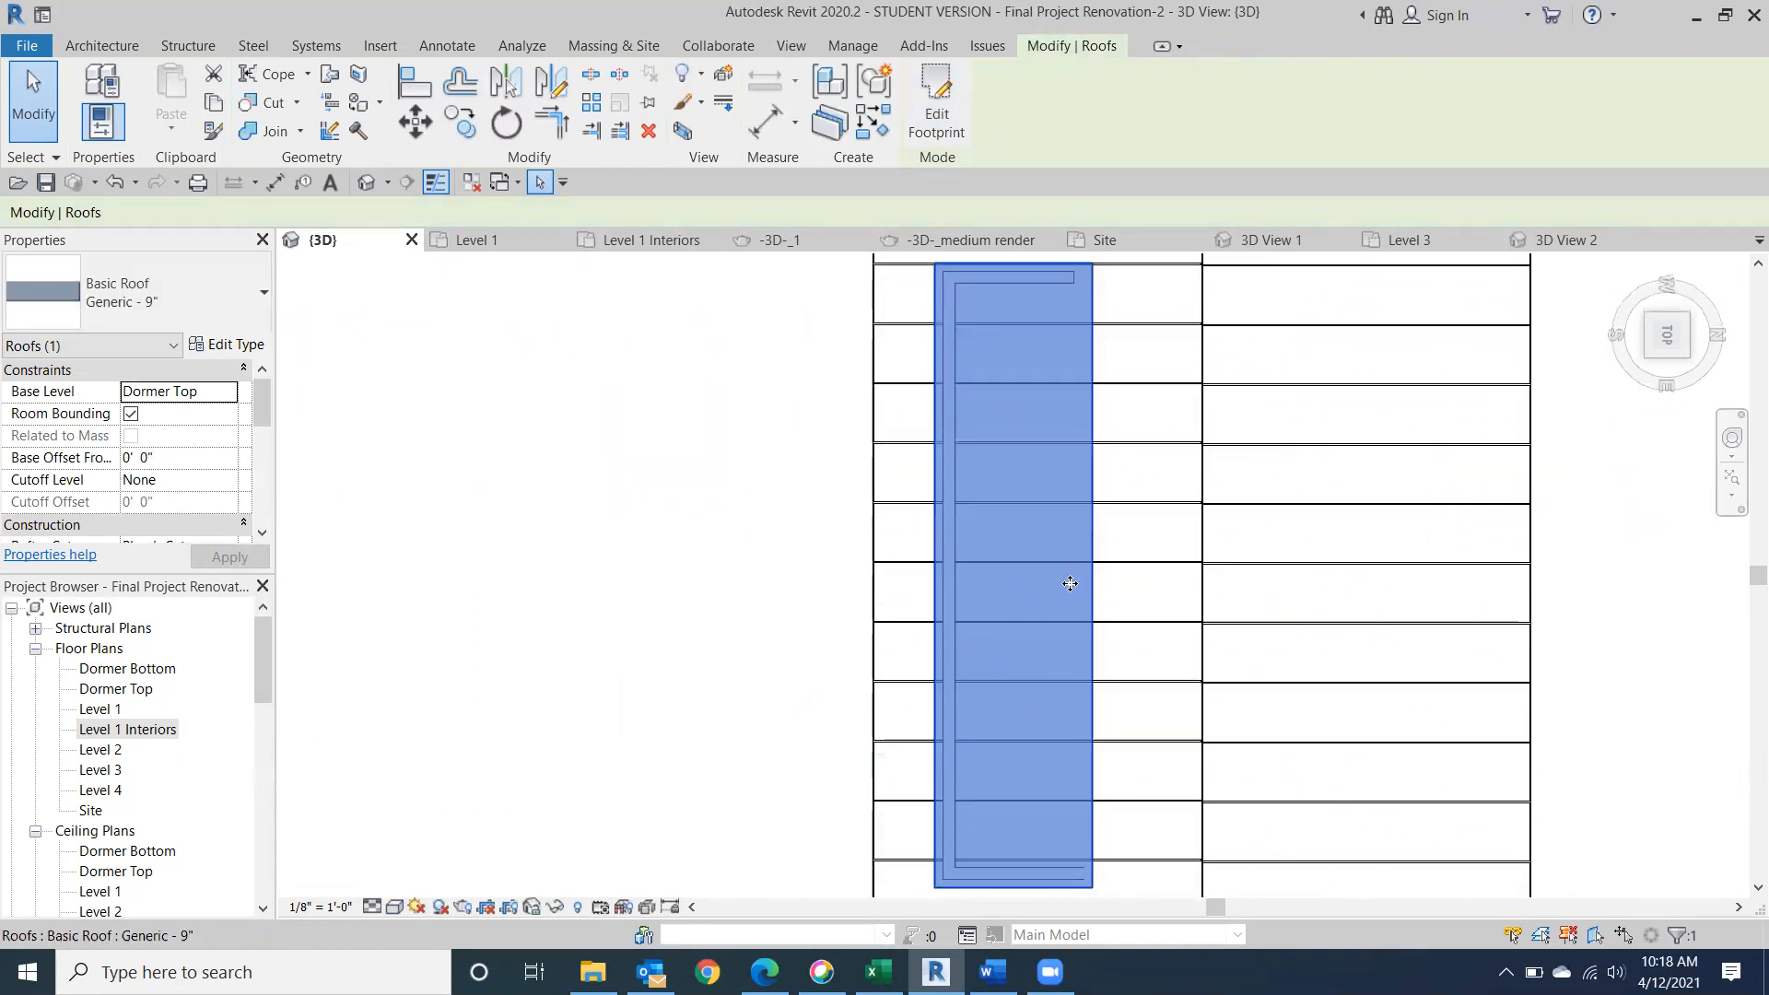
{"action": "left_click", "coordinate": [935, 101]}
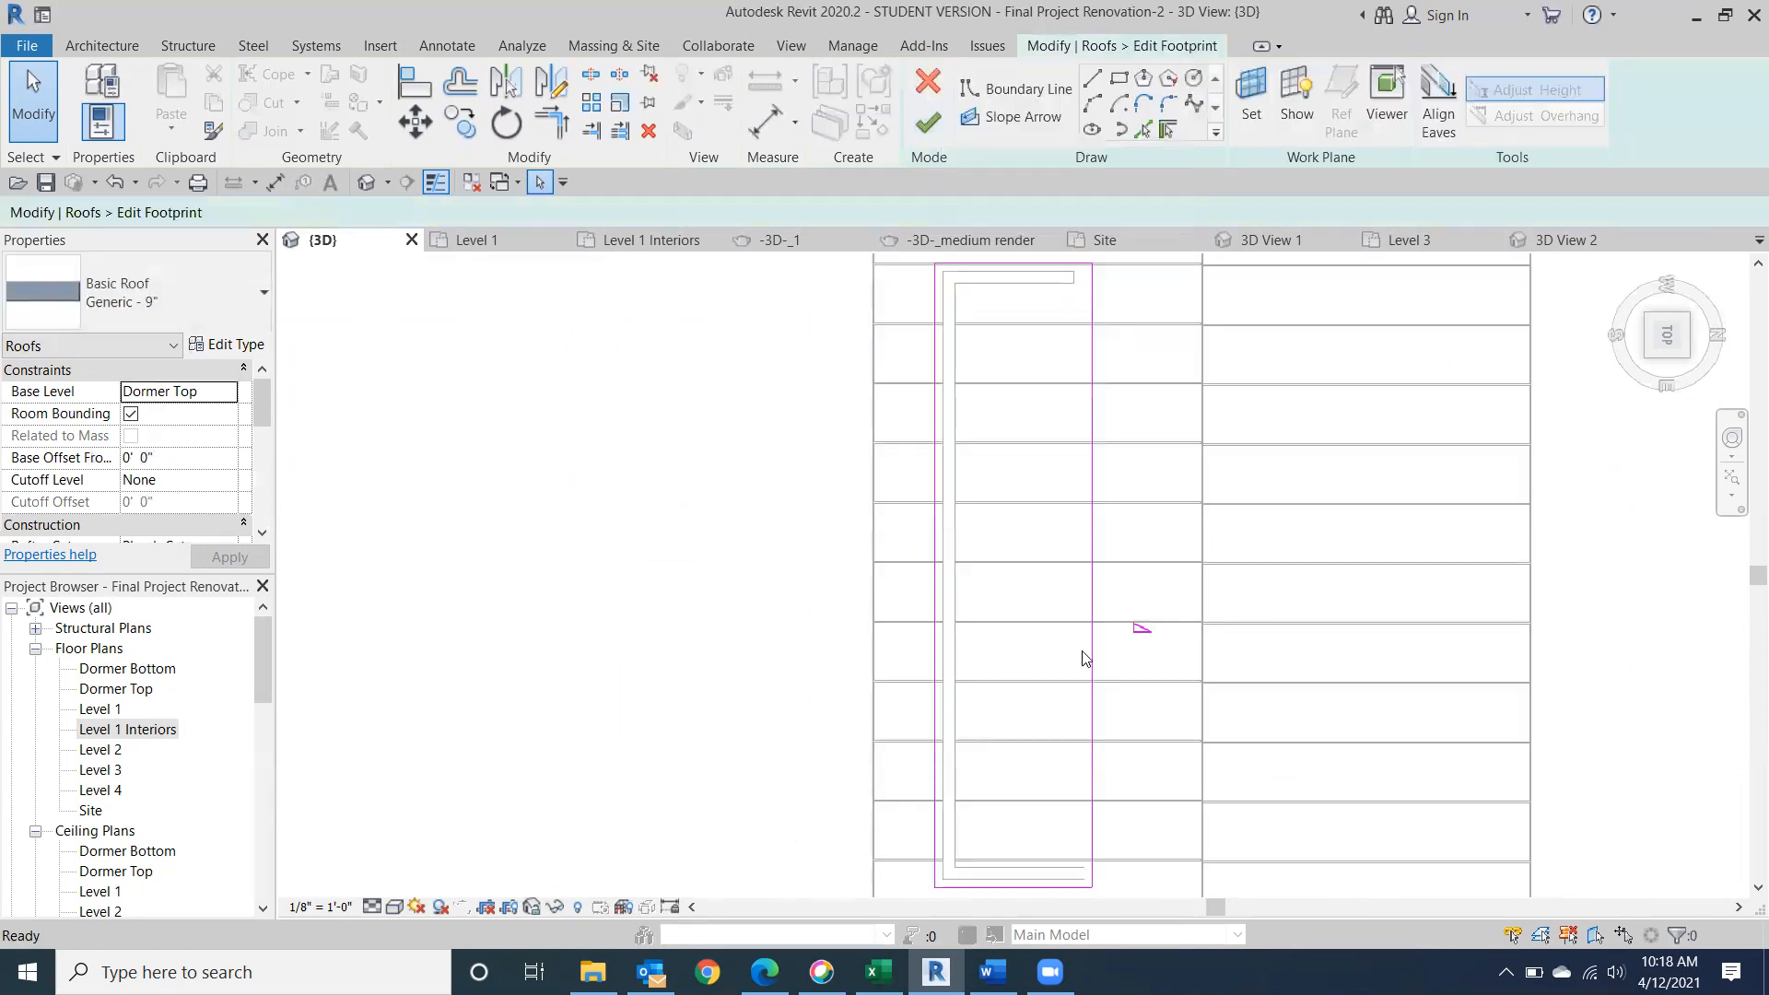
{"action": "left_click", "coordinate": [1082, 592]}
{"action": "key", "text": "Right"}
{"action": "key", "text": "Right"}
{"action": "key", "text": "Right"}
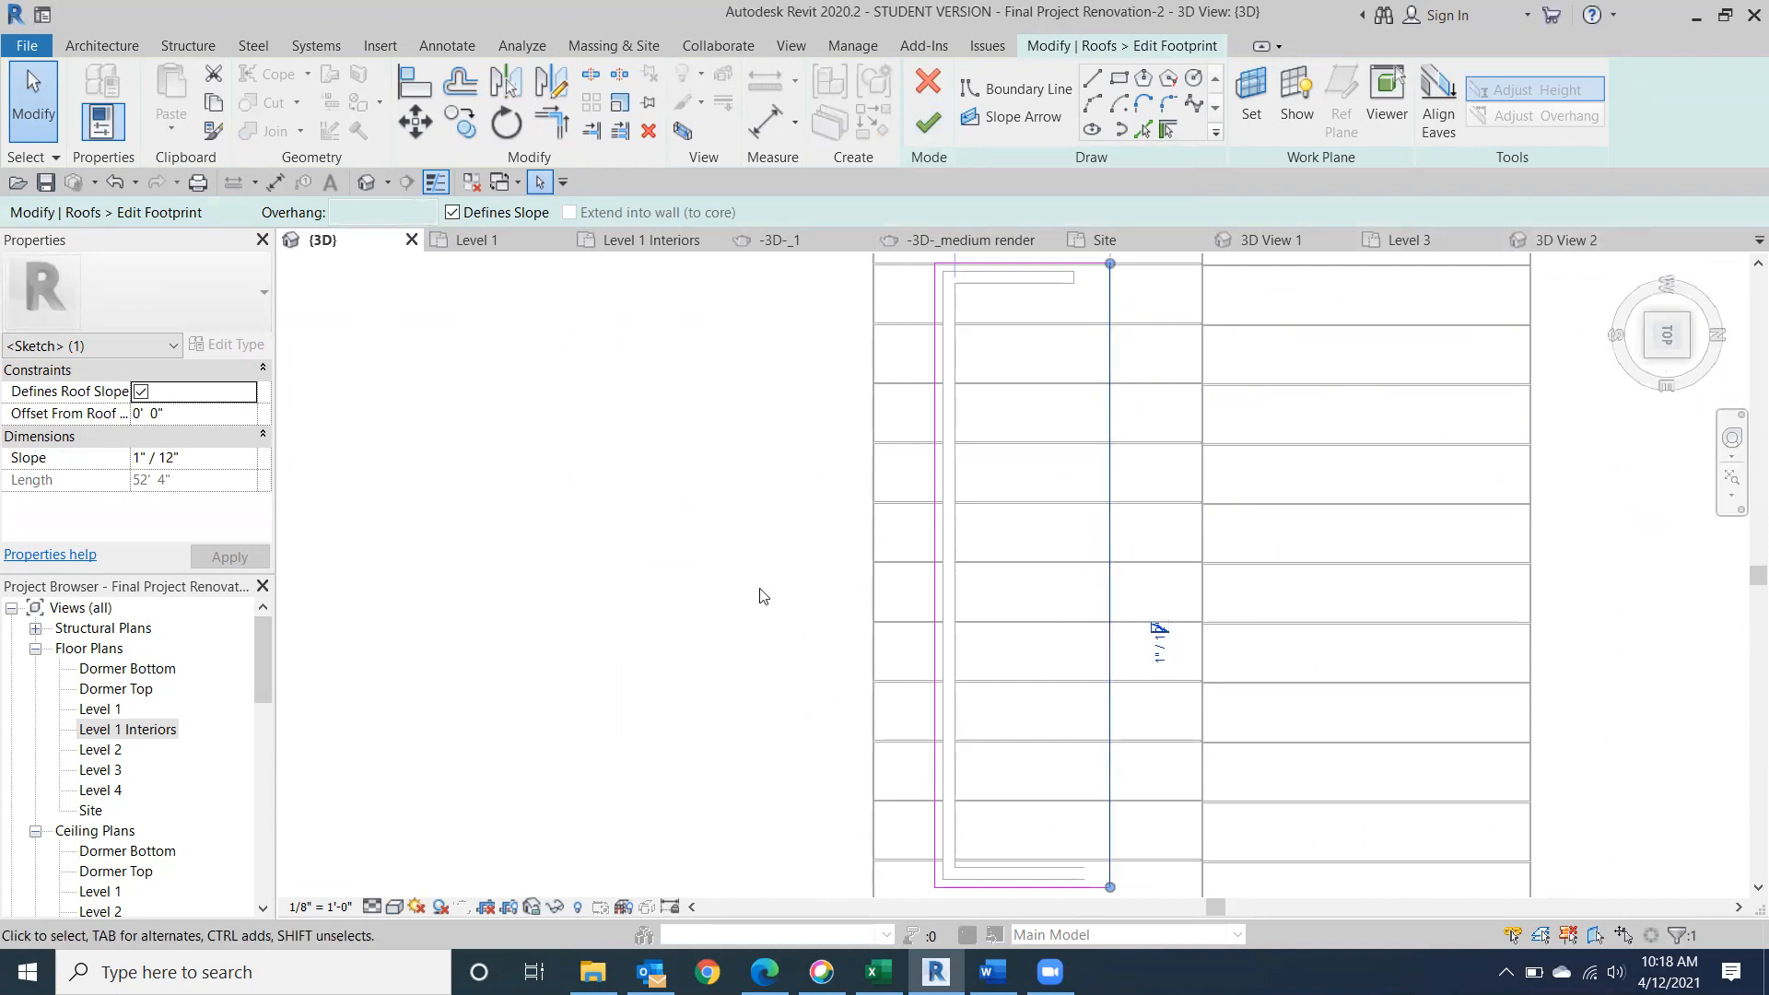
{"action": "left_click", "coordinate": [927, 121]}
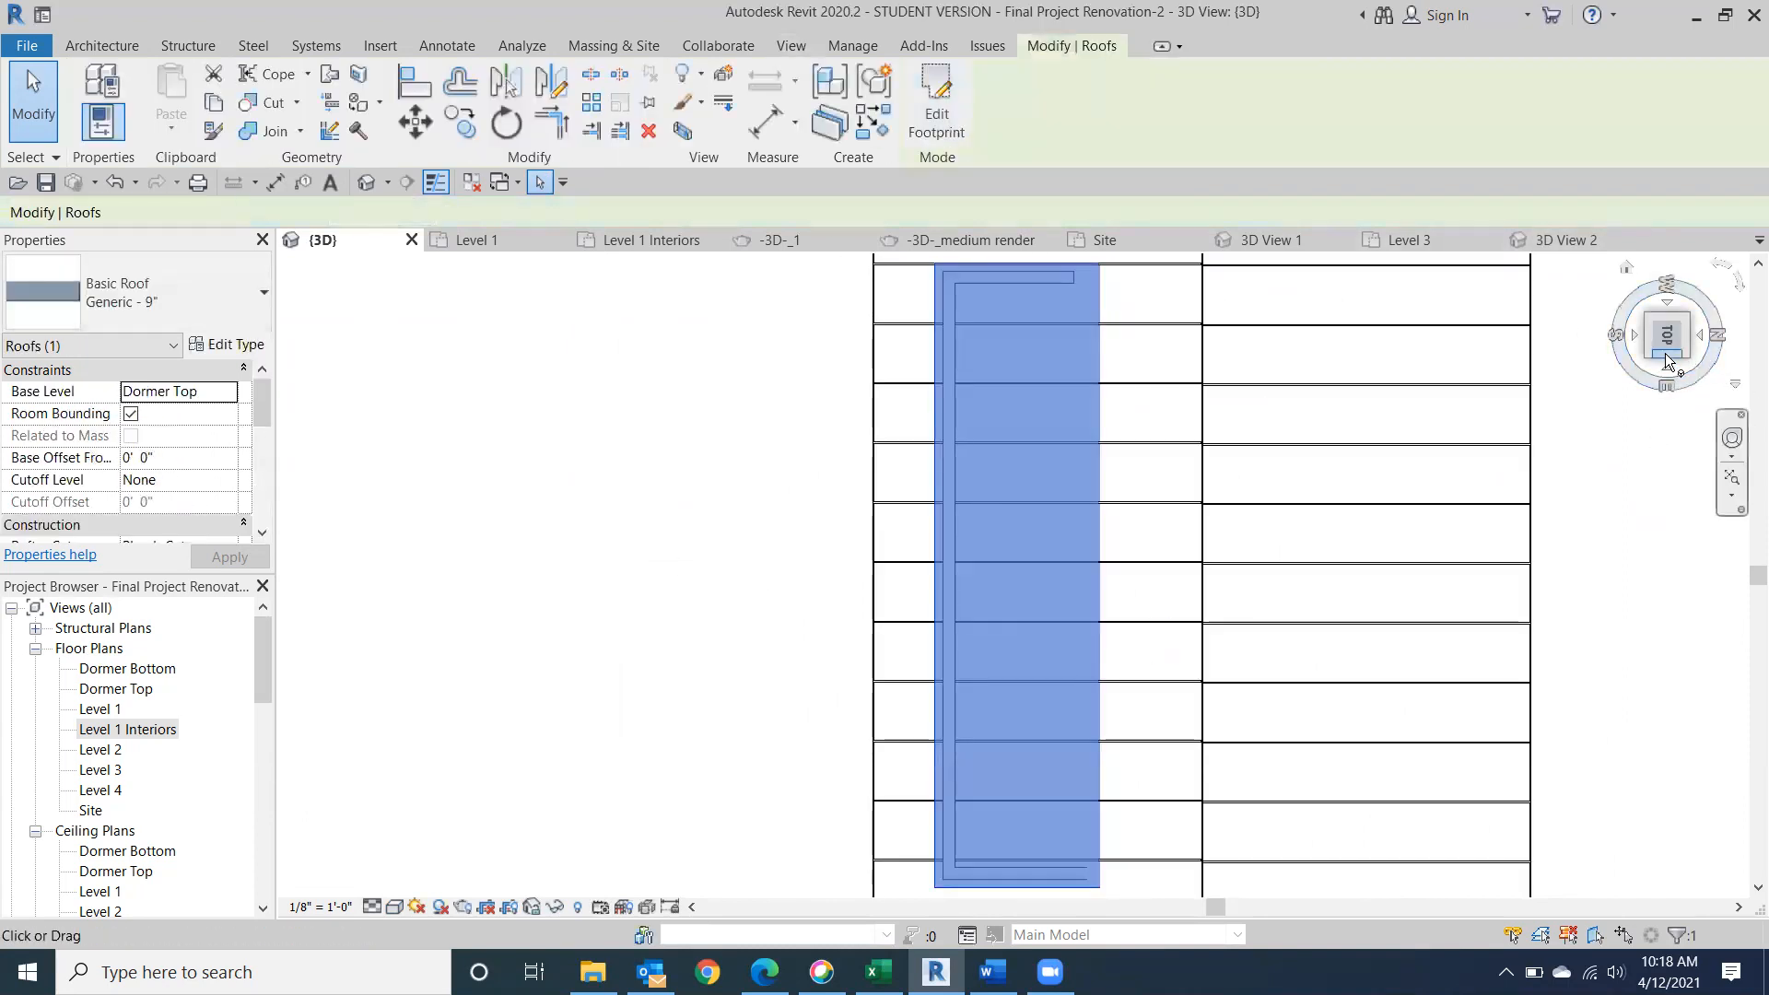
Examine the junction of the dormer roof and walls with the main roof from the right, front and left sides.
{"action": "left_click", "coordinate": [1666, 355]}
{"action": "scroll", "coordinate": [974, 596], "scroll_direction": "up", "scroll_amount": 3}
{"action": "scroll", "coordinate": [1283, 557], "scroll_direction": "up", "scroll_amount": 3}
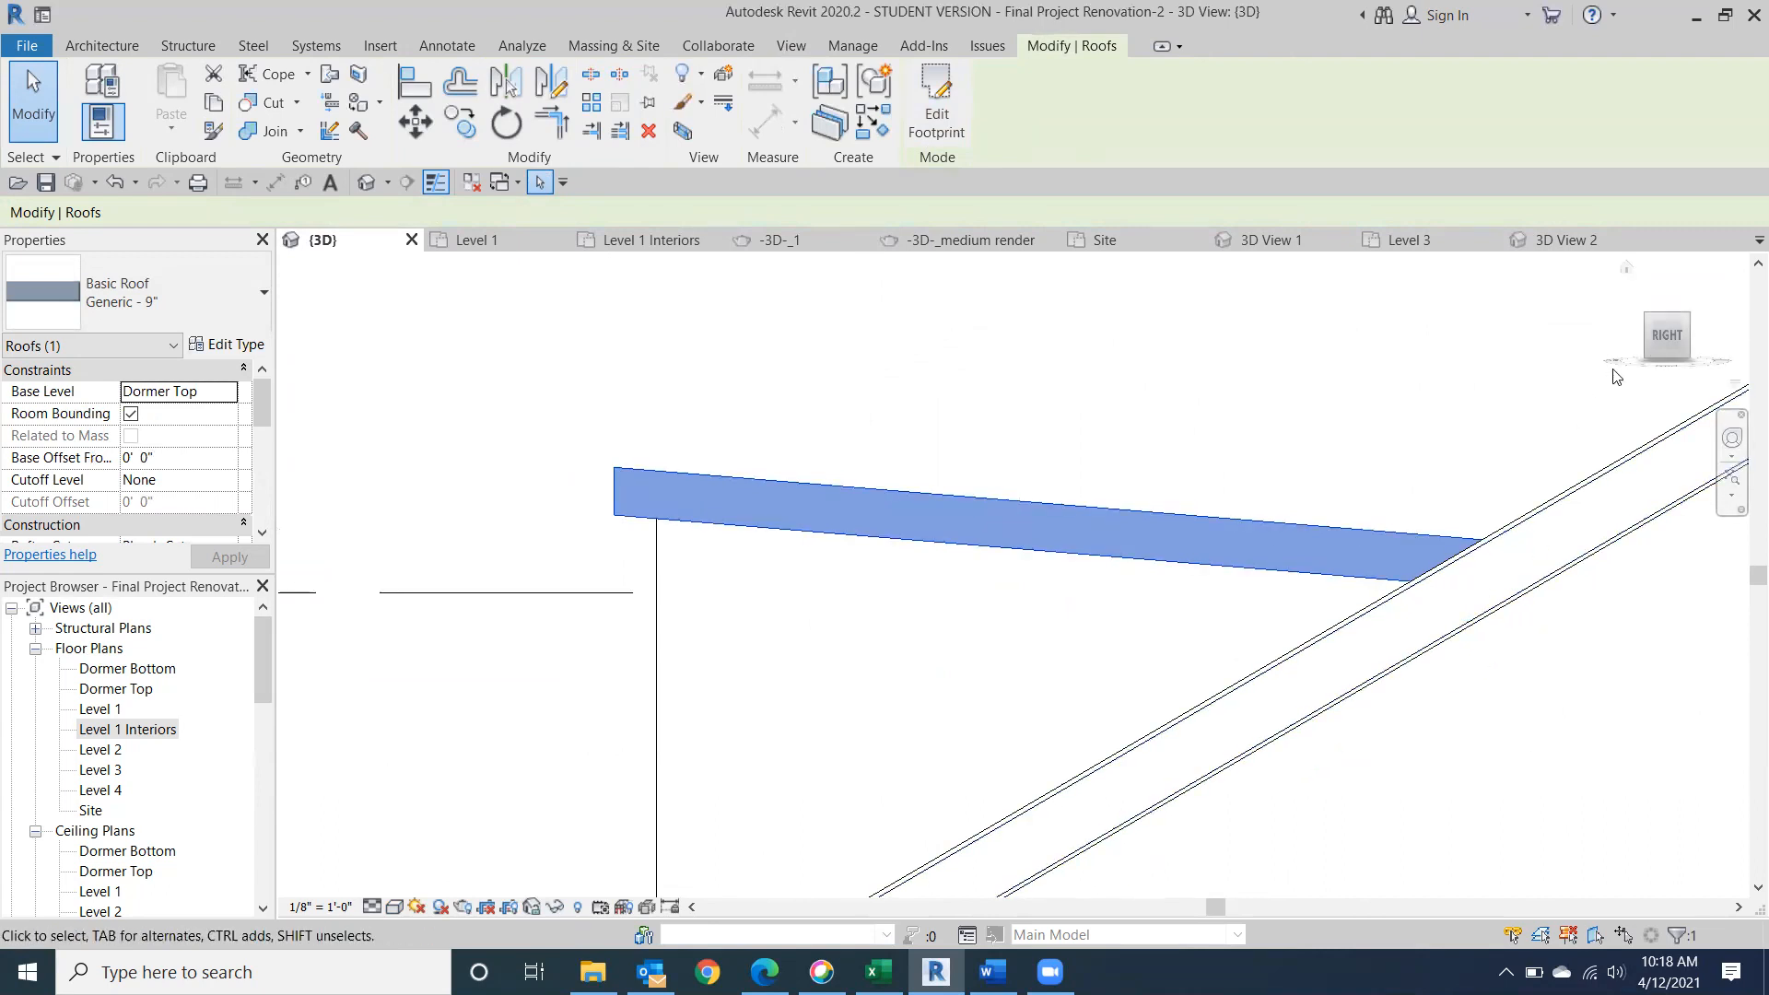
{"action": "left_click", "coordinate": [1645, 343]}
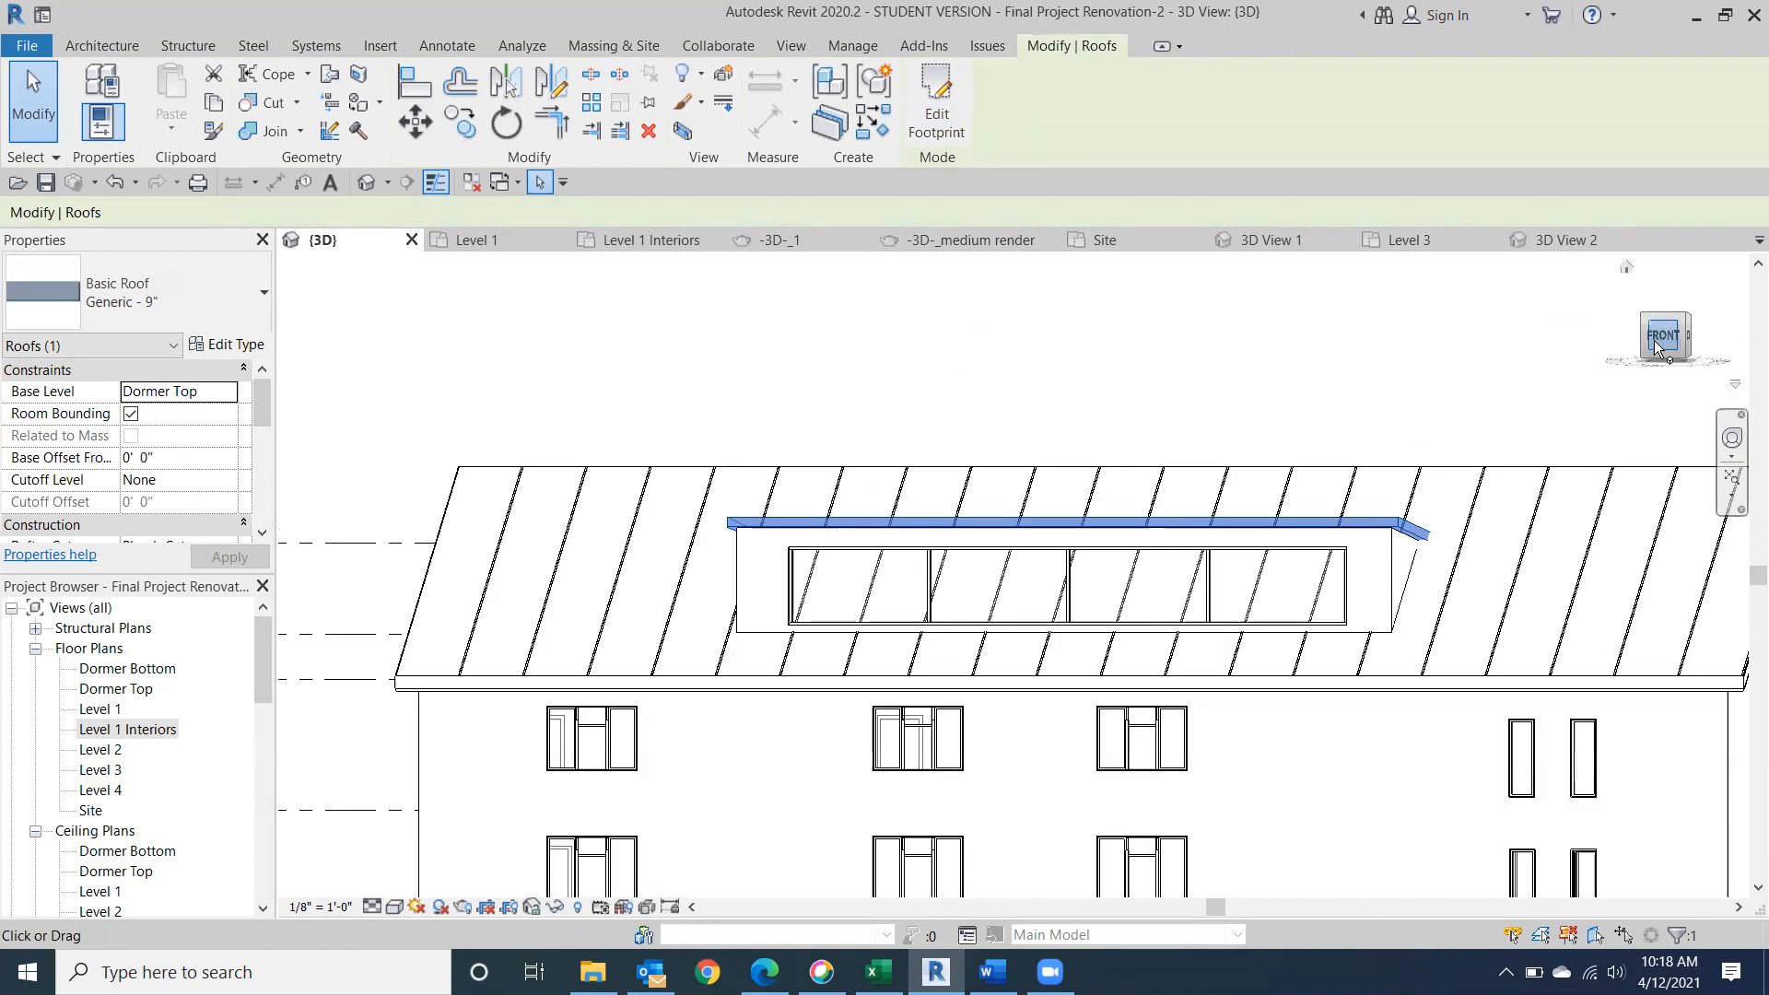
{"action": "left_click", "coordinate": [1648, 347]}
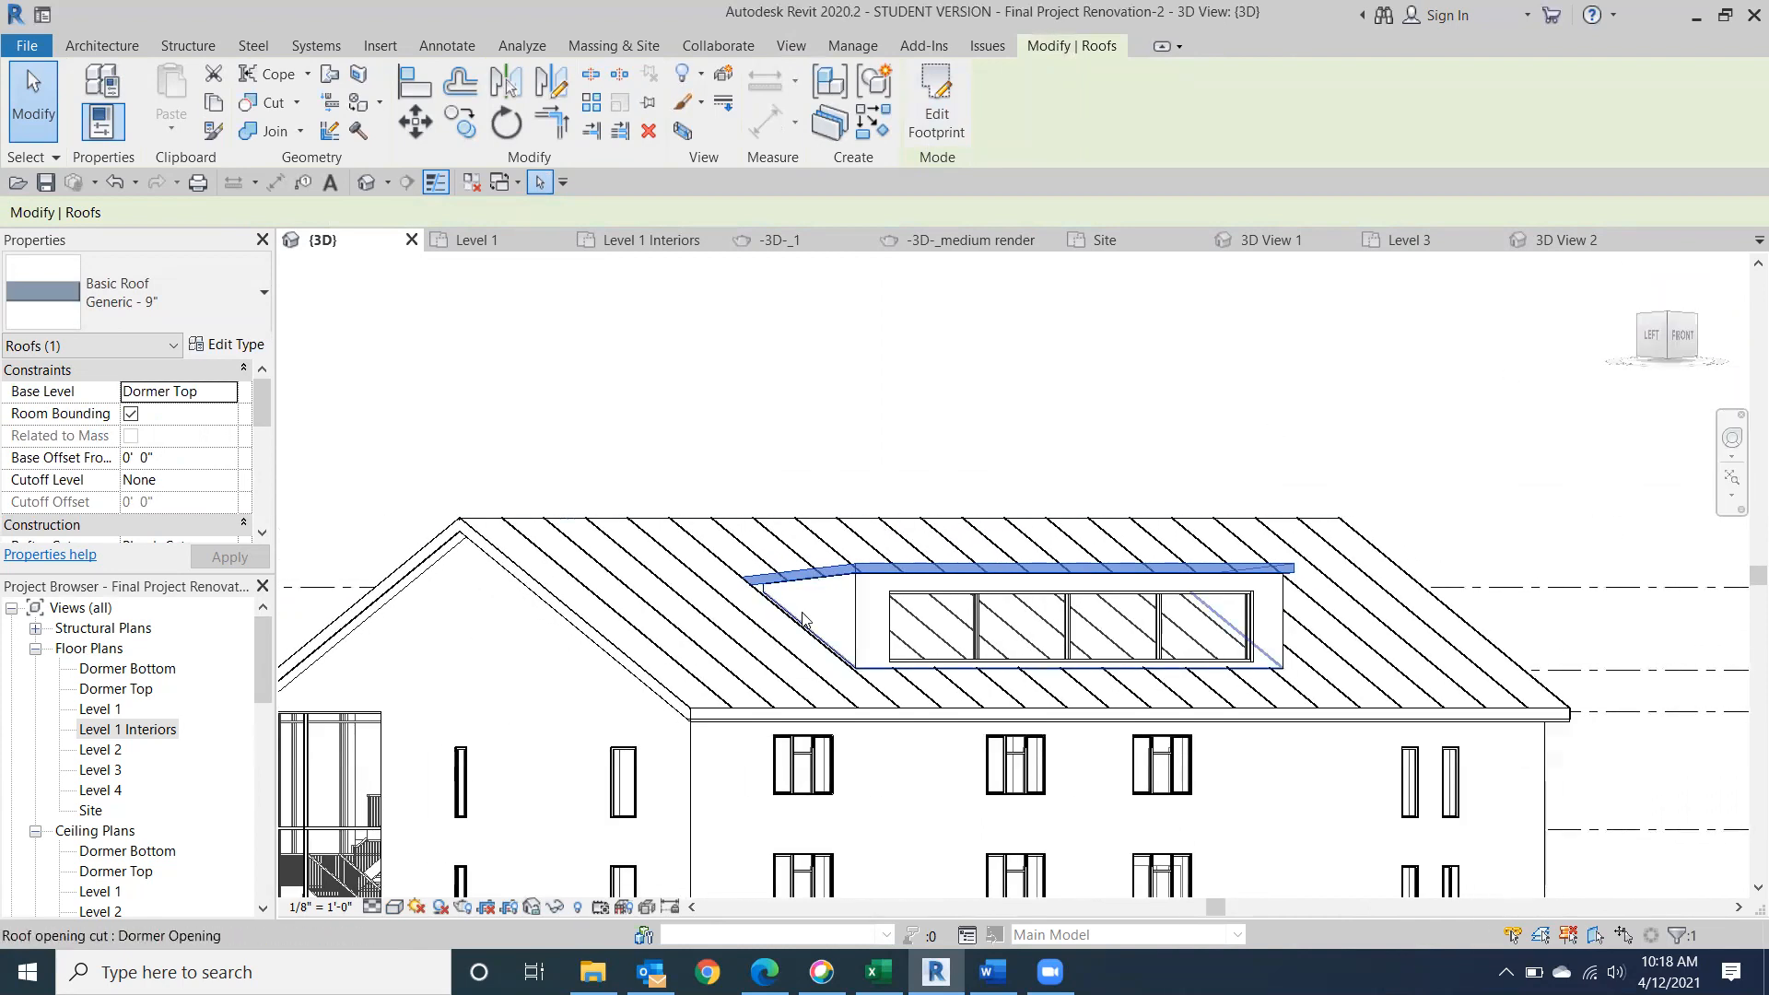
{"action": "left_click", "coordinate": [1648, 341]}
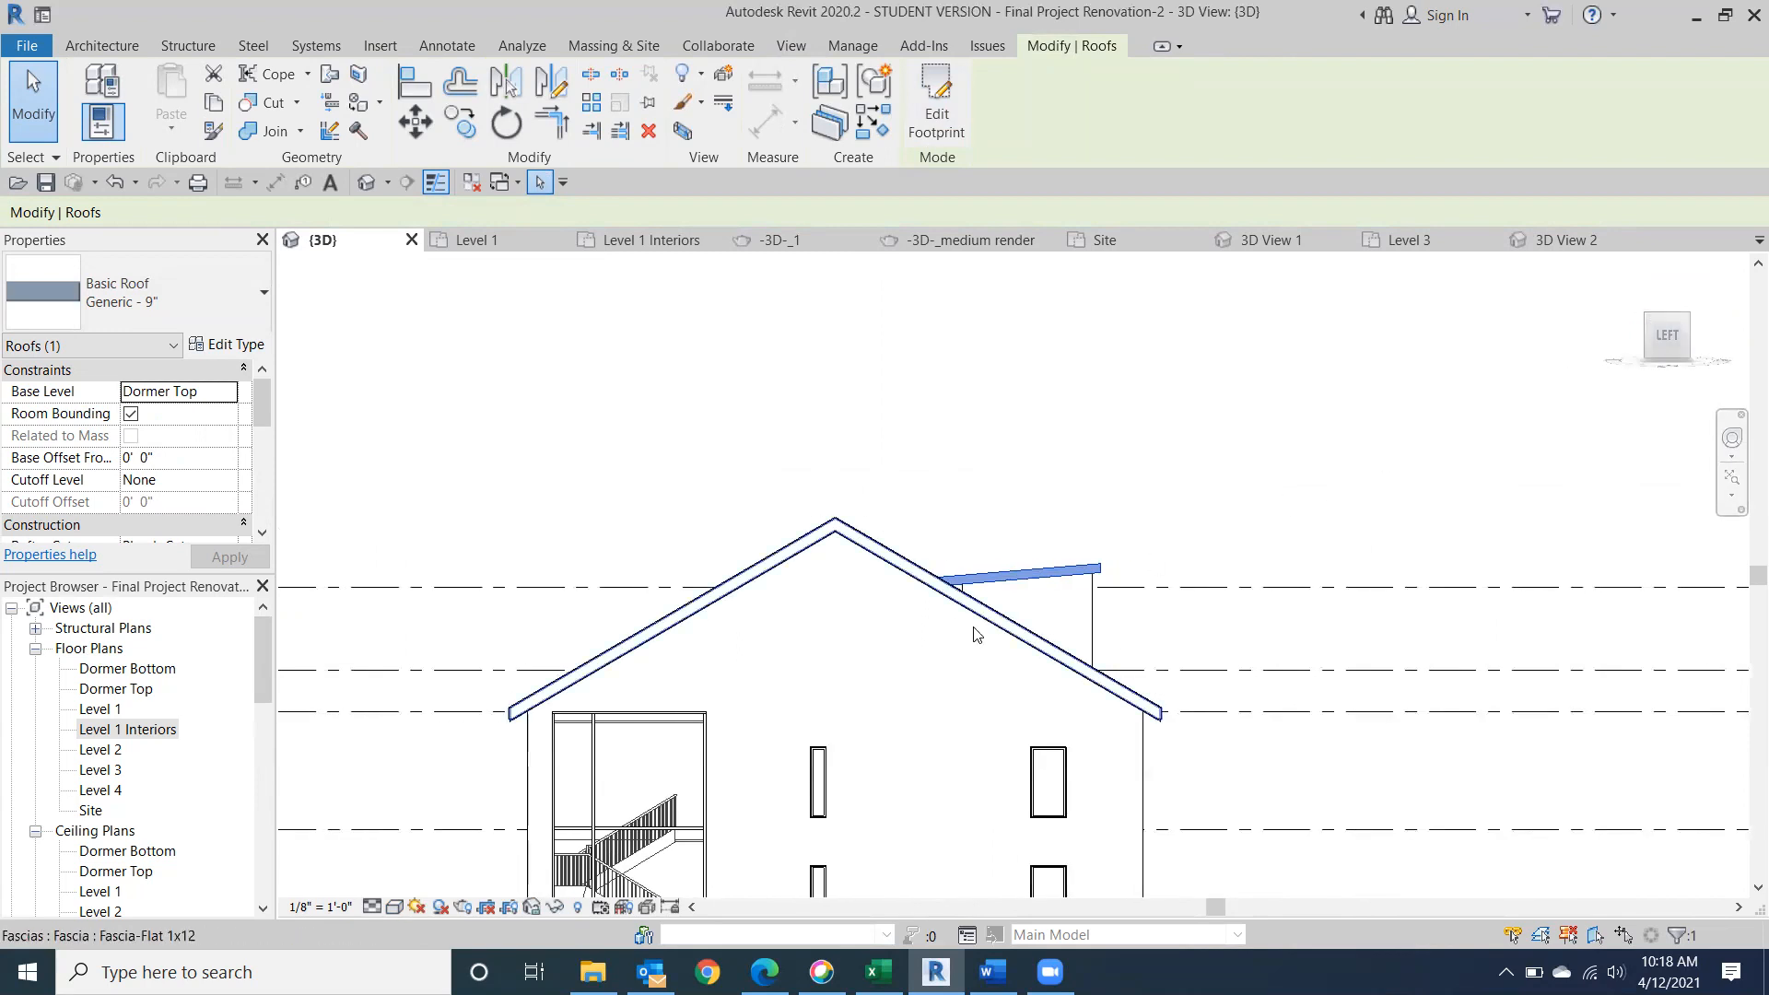
Examine the dormer's side wall and its roof joint from the left side and from an angled view.
{"action": "scroll", "coordinate": [1014, 598], "scroll_direction": "up", "scroll_amount": 4}
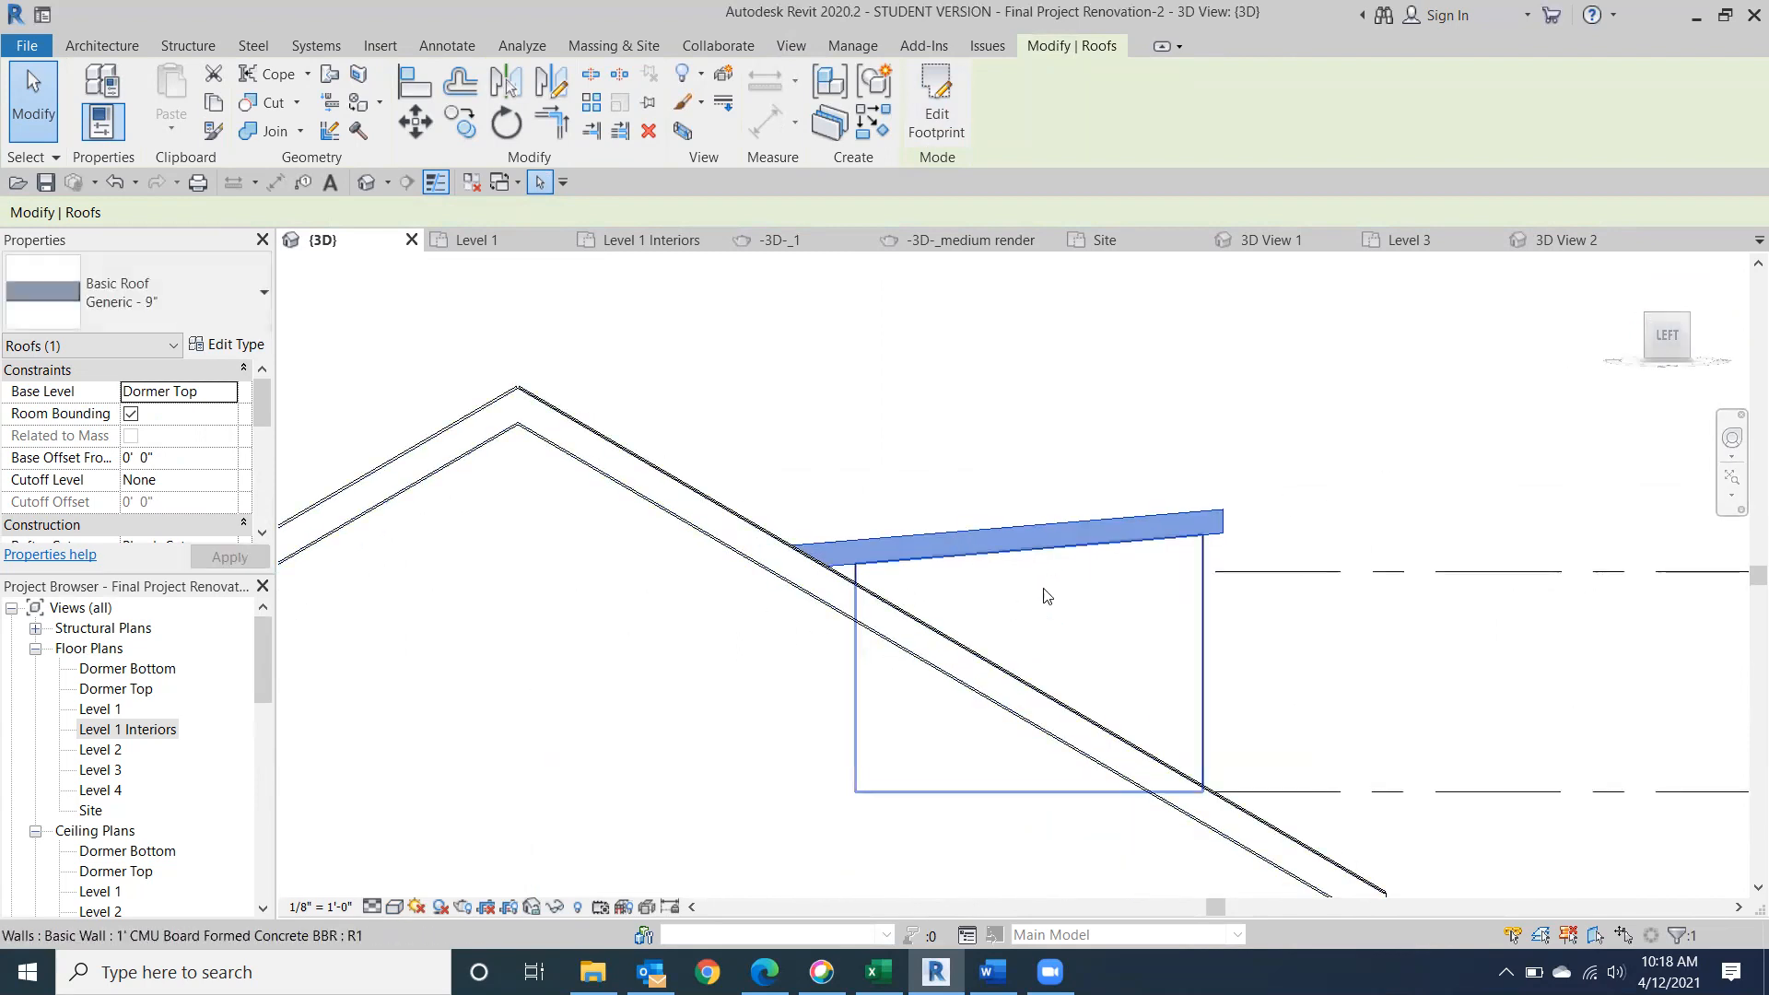
{"action": "left_click", "coordinate": [1147, 599]}
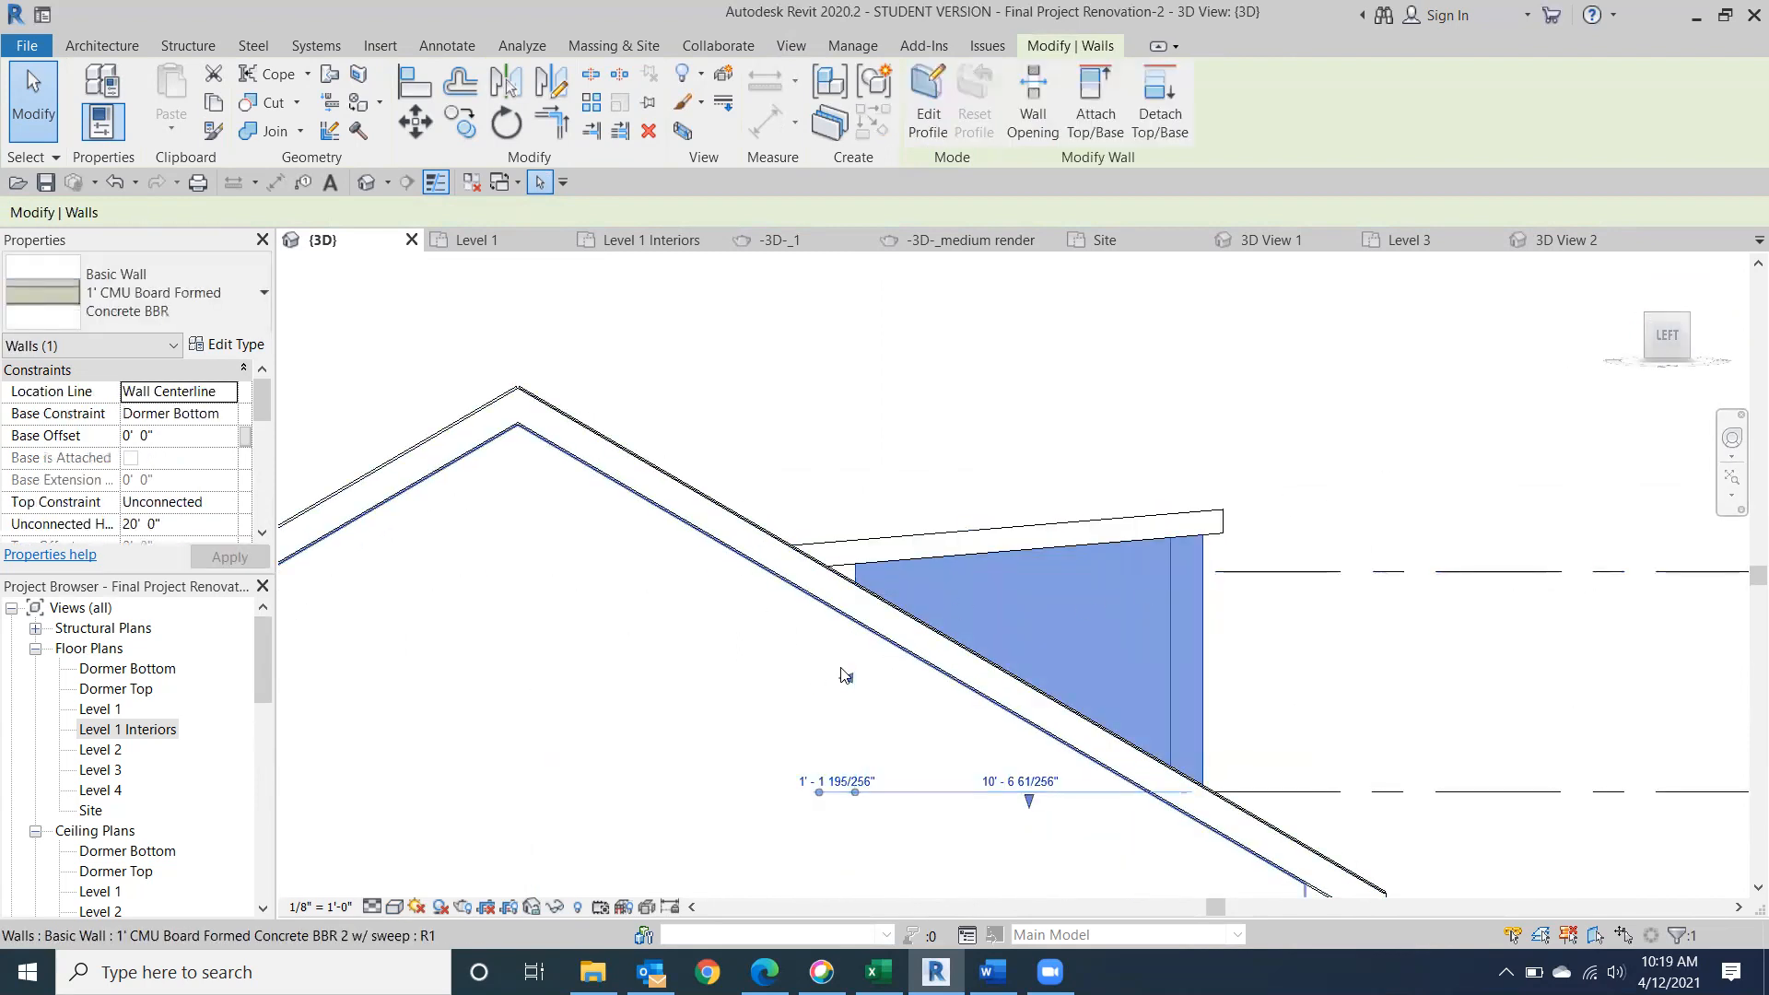
{"action": "left_click_drag", "start_coordinate": [841, 679], "coordinate": [815, 680]}
{"action": "left_click", "coordinate": [1452, 372]}
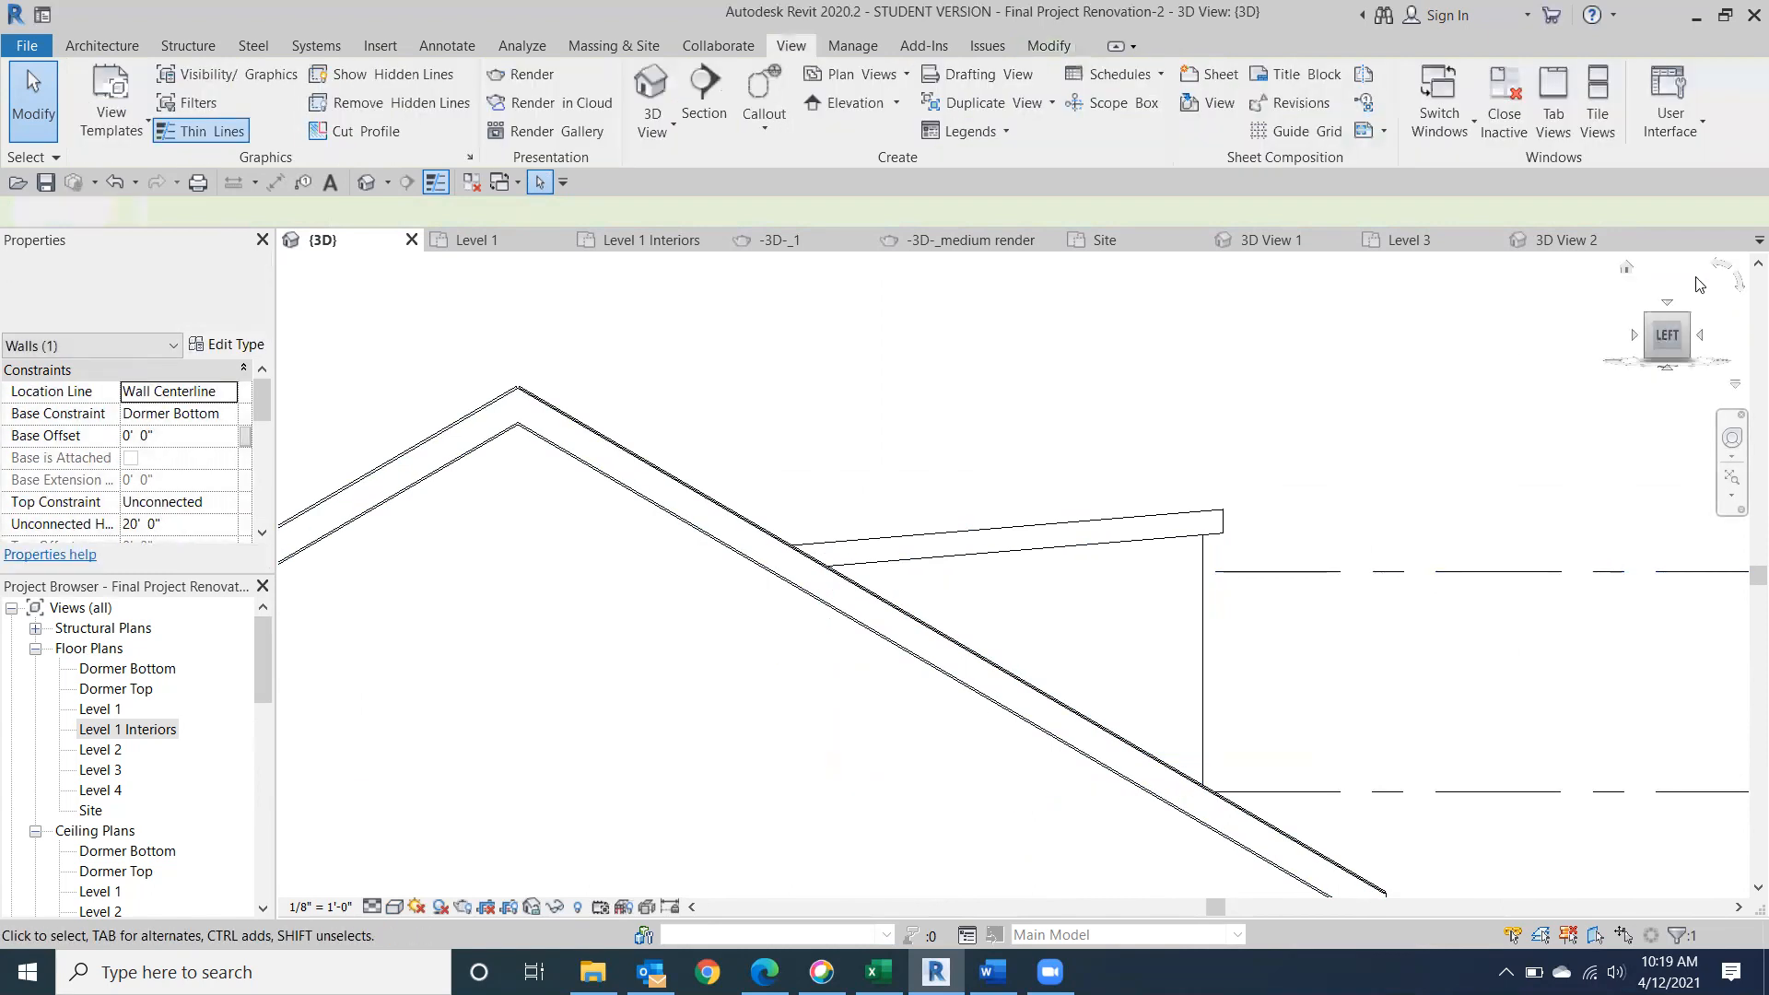
{"action": "left_click", "coordinate": [1683, 319]}
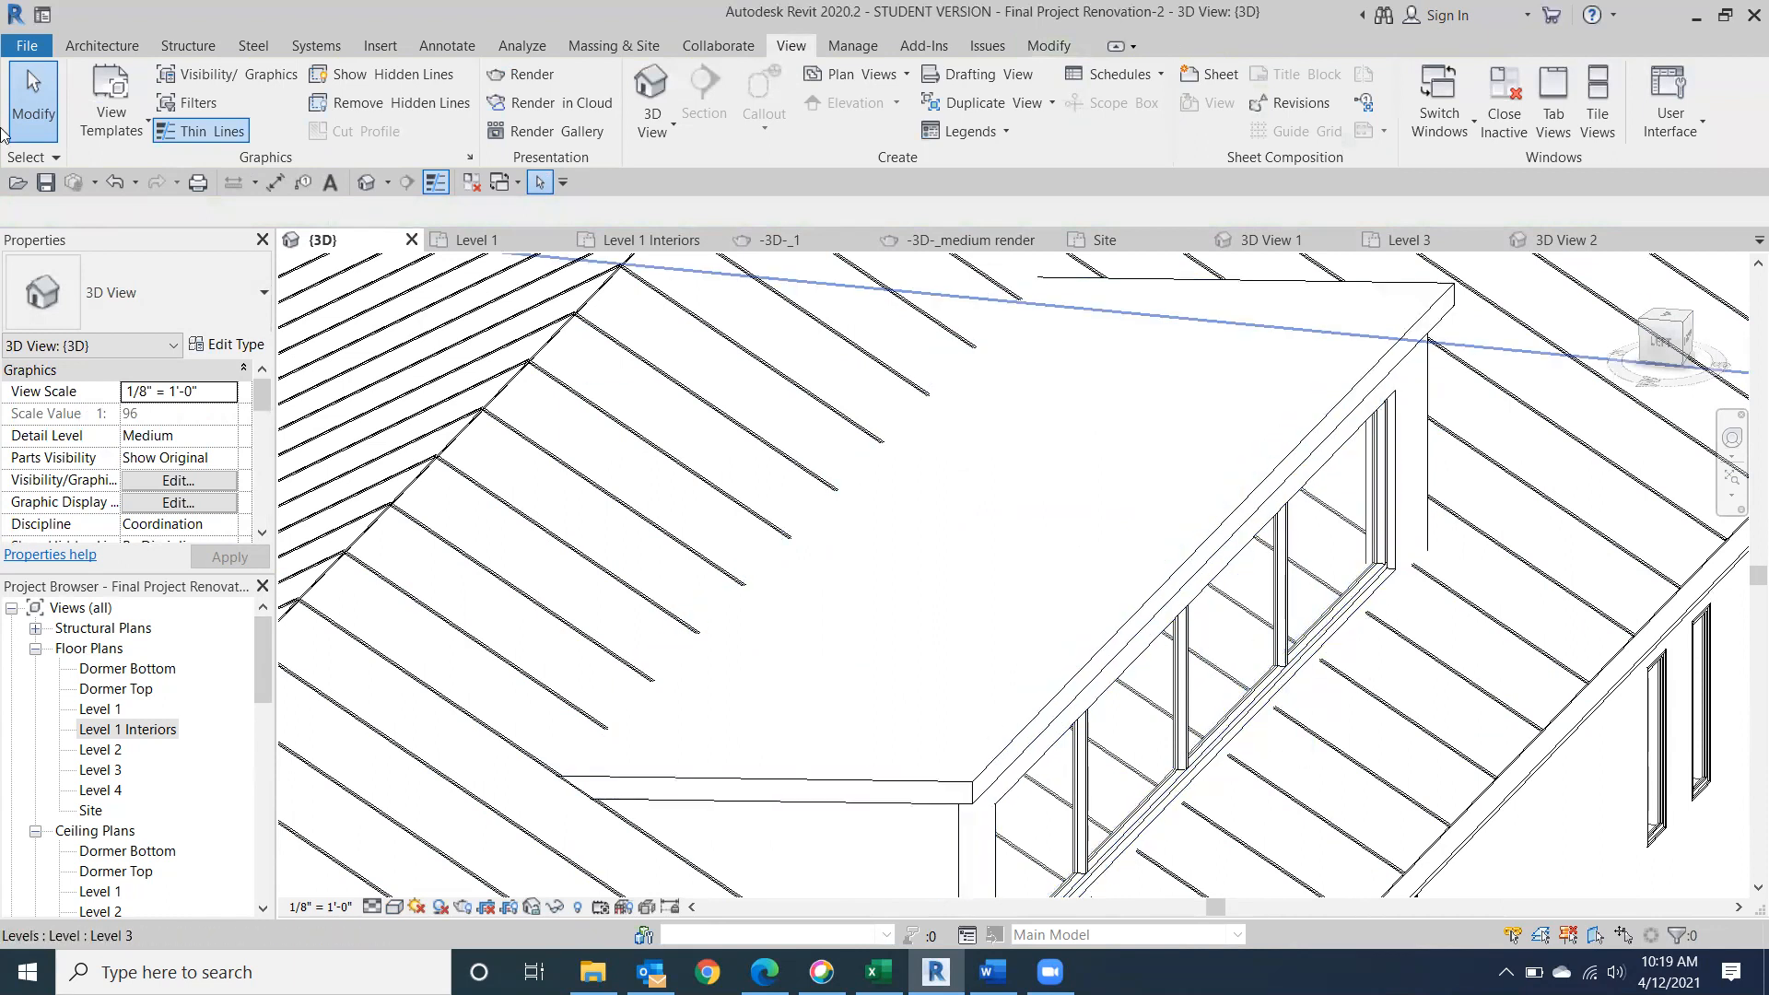
Start a vertical opening in the main standing seam metal roof.
{"action": "left_click", "coordinate": [81, 45]}
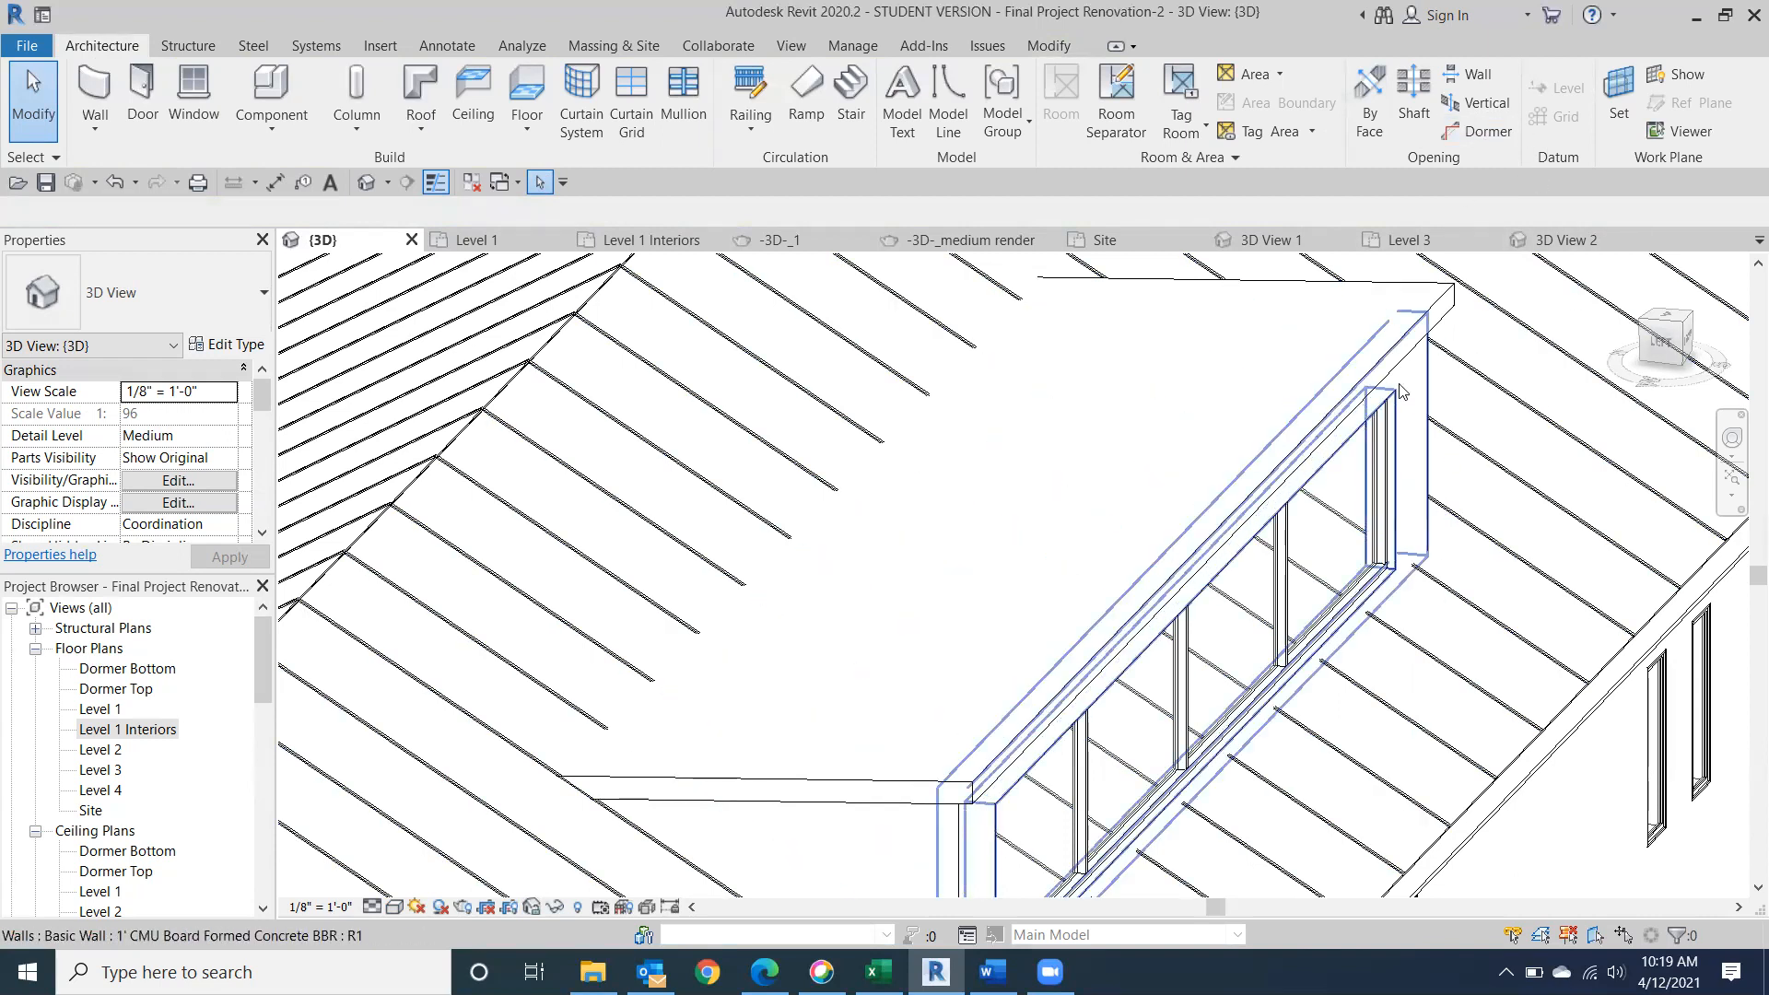
{"action": "left_click", "coordinate": [1484, 111]}
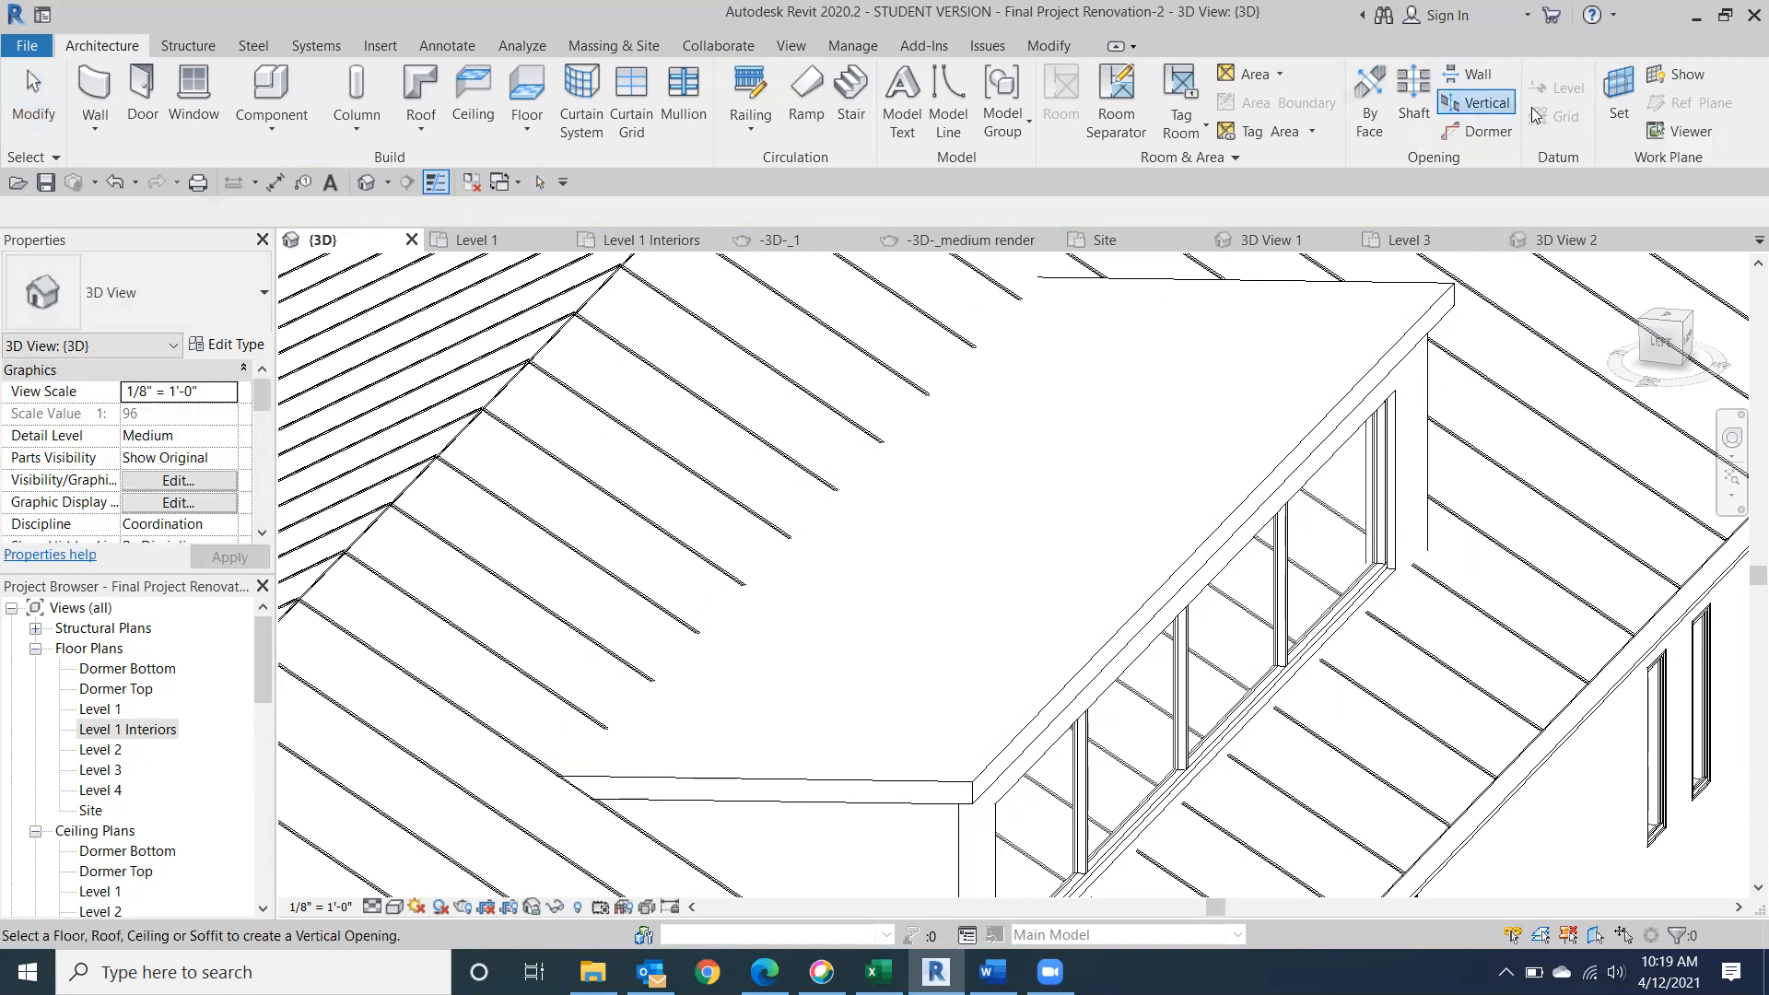
{"action": "scroll", "coordinate": [1304, 405], "scroll_direction": "down", "scroll_amount": 5}
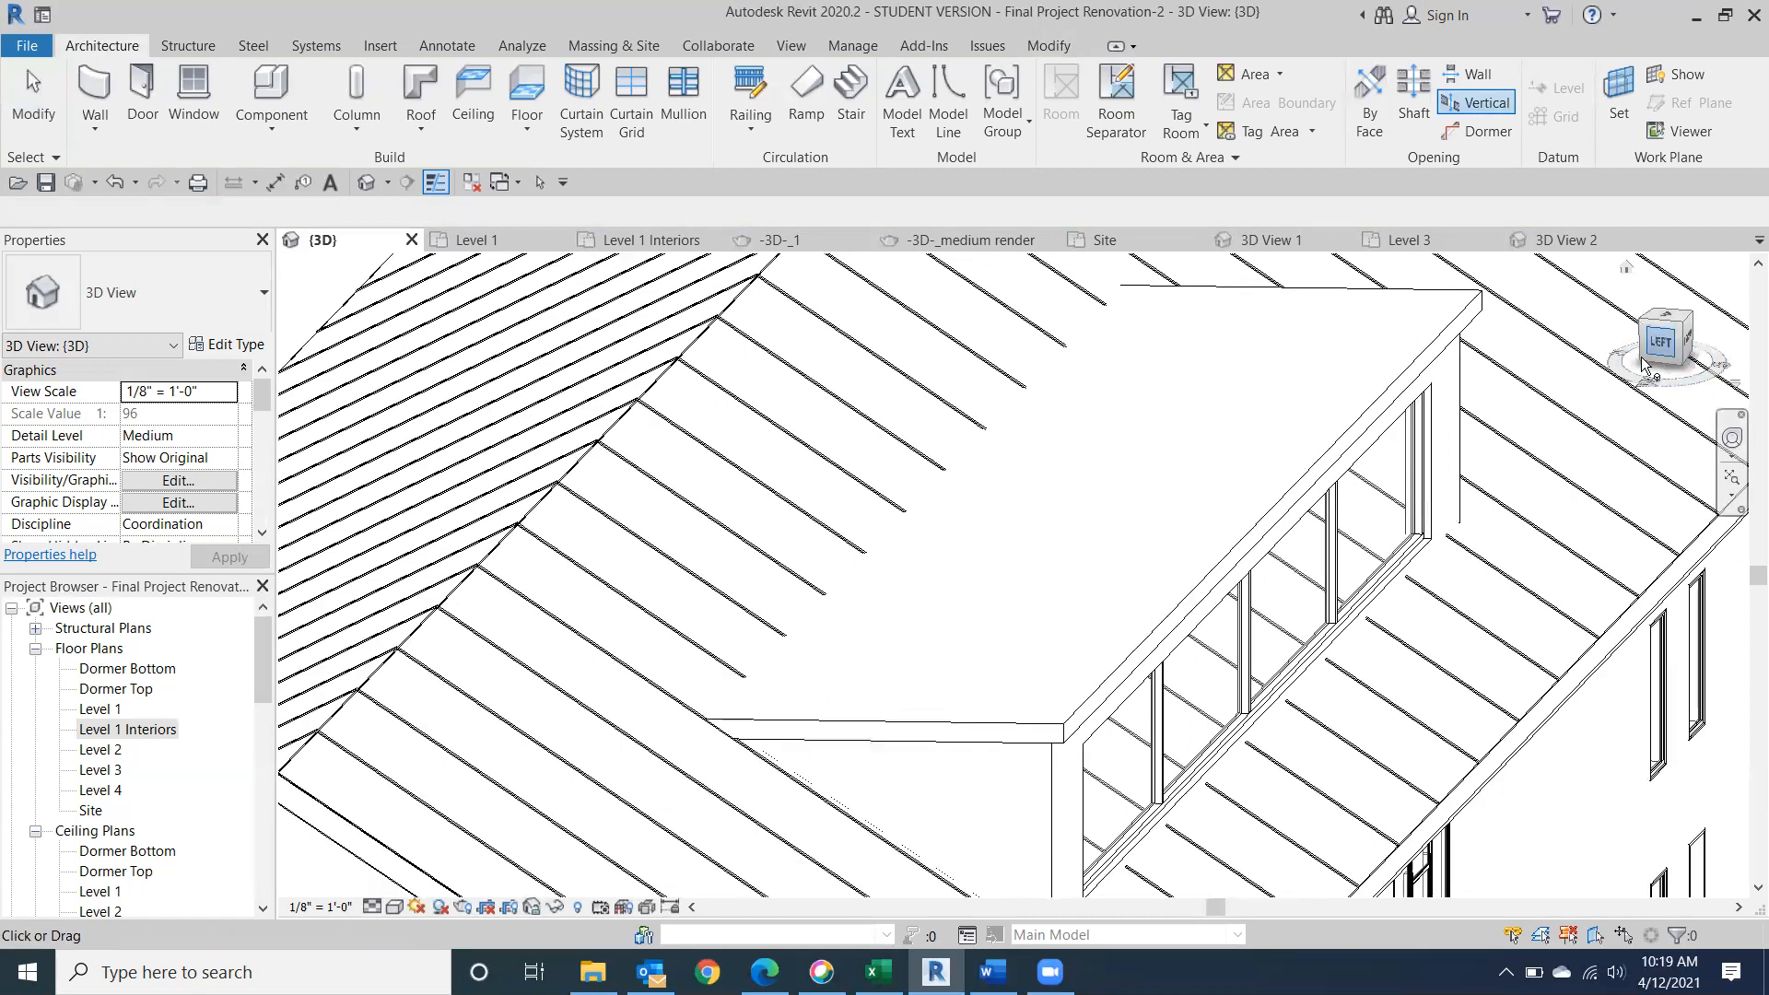
{"action": "middle_click_drag", "start_coordinate": [1300, 405], "coordinate": [1314, 382]}
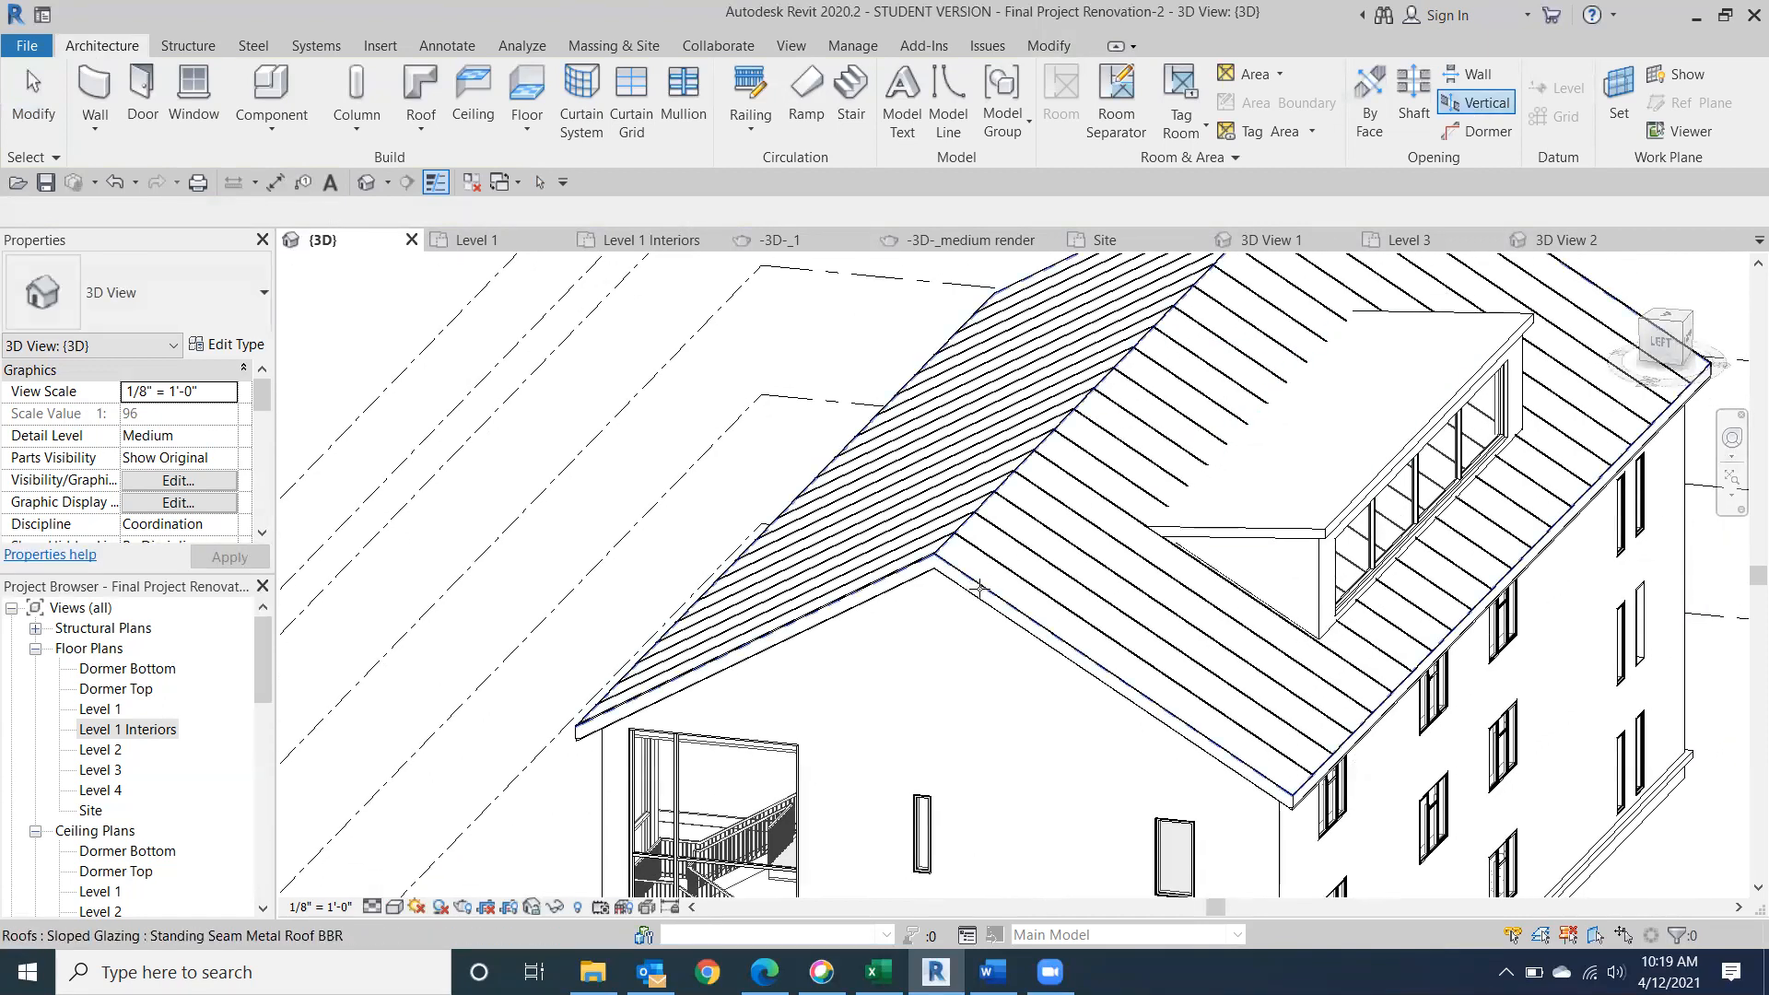
{"action": "left_click", "coordinate": [1004, 603]}
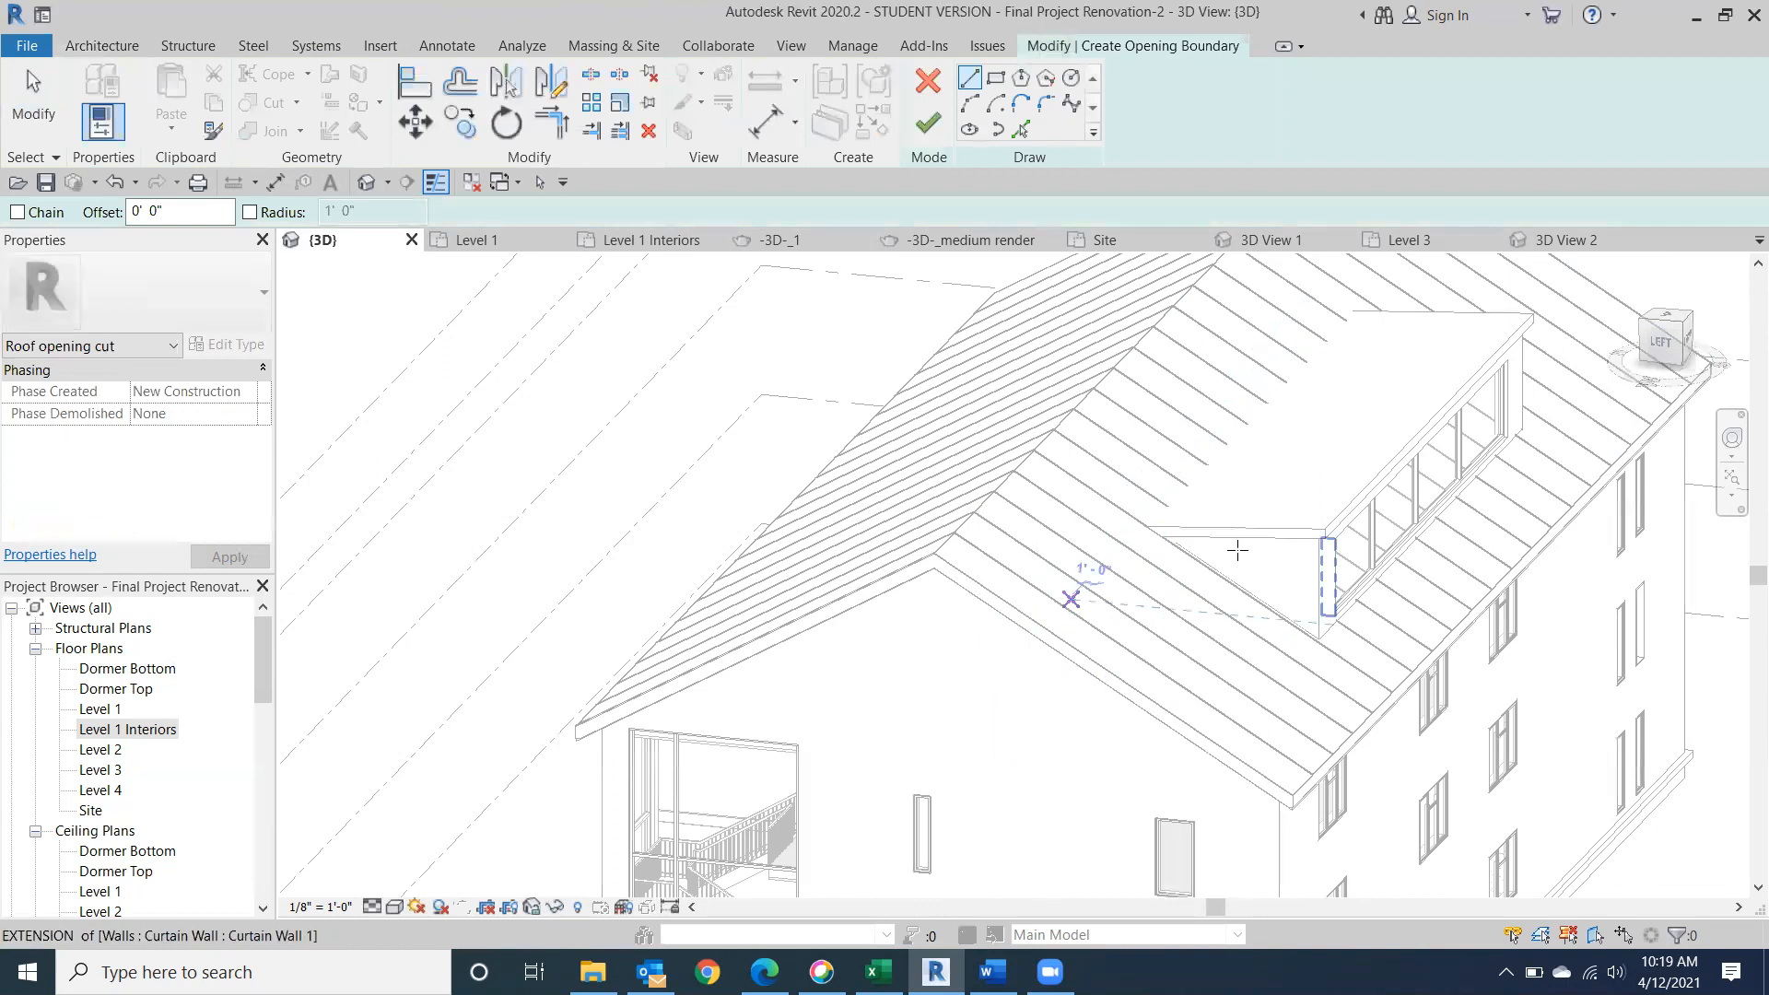
View the opening sketch from the top and set the visual style to Wireframe.
{"action": "left_click", "coordinate": [1664, 318]}
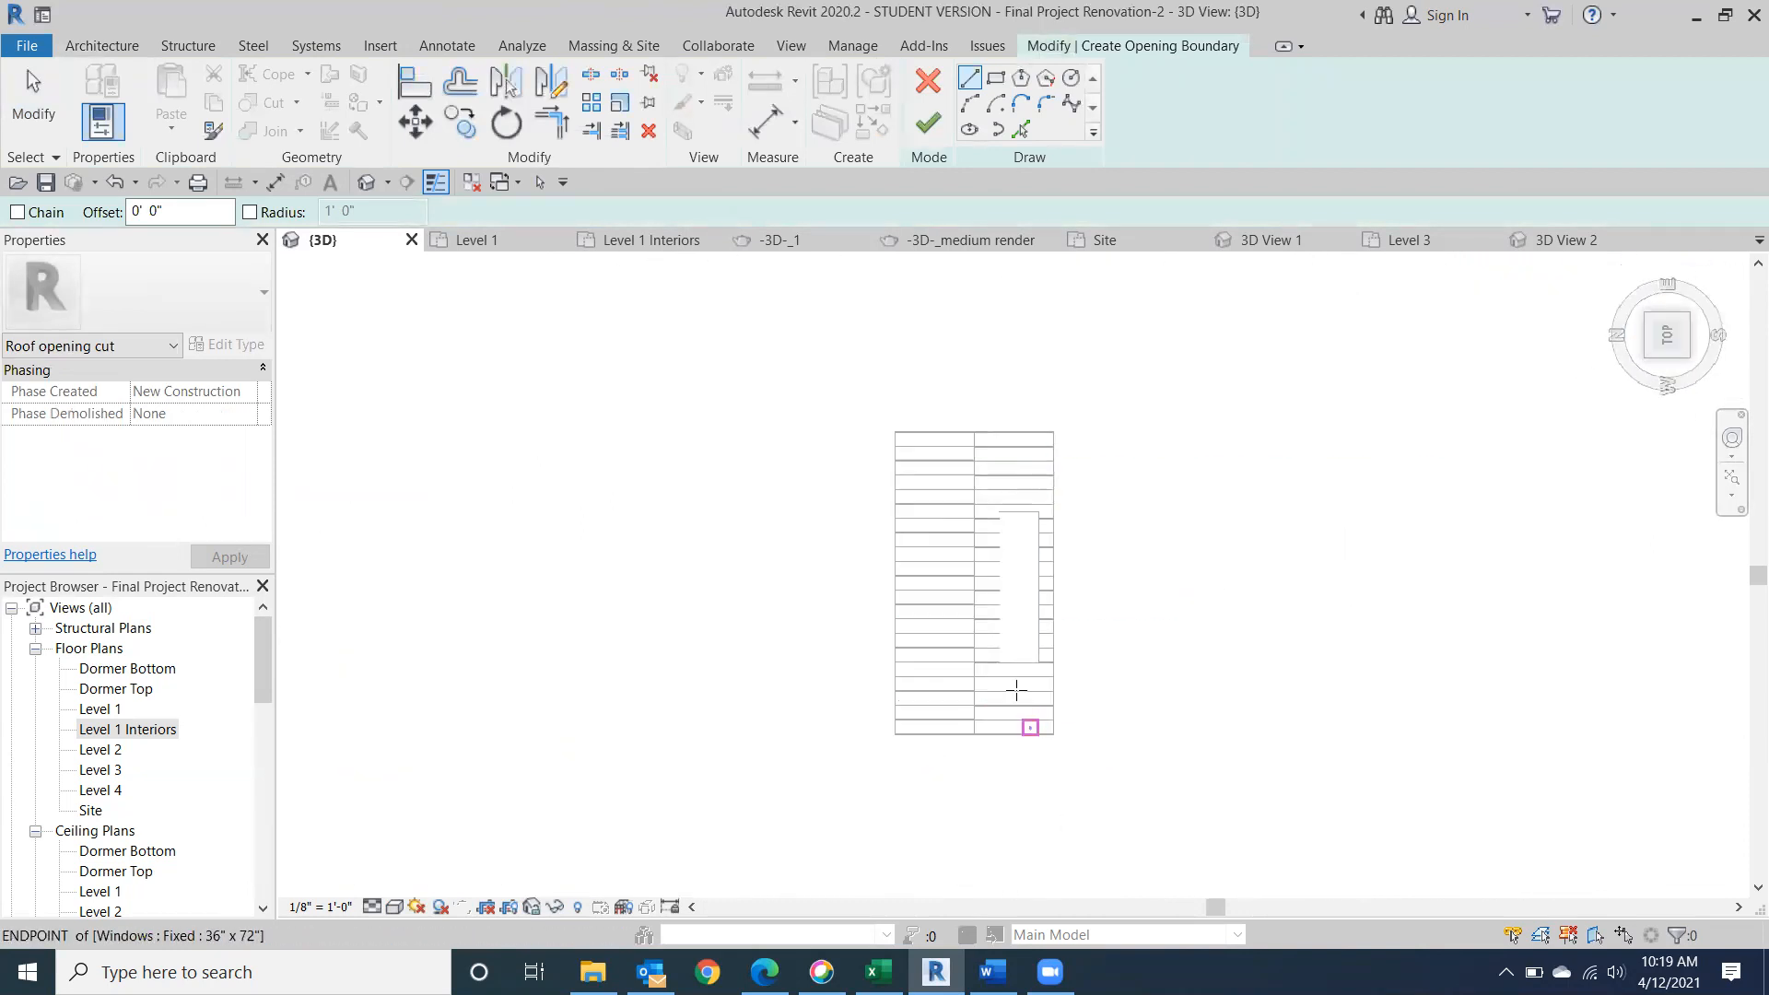
{"action": "scroll", "coordinate": [1034, 600], "scroll_direction": "up", "scroll_amount": 4}
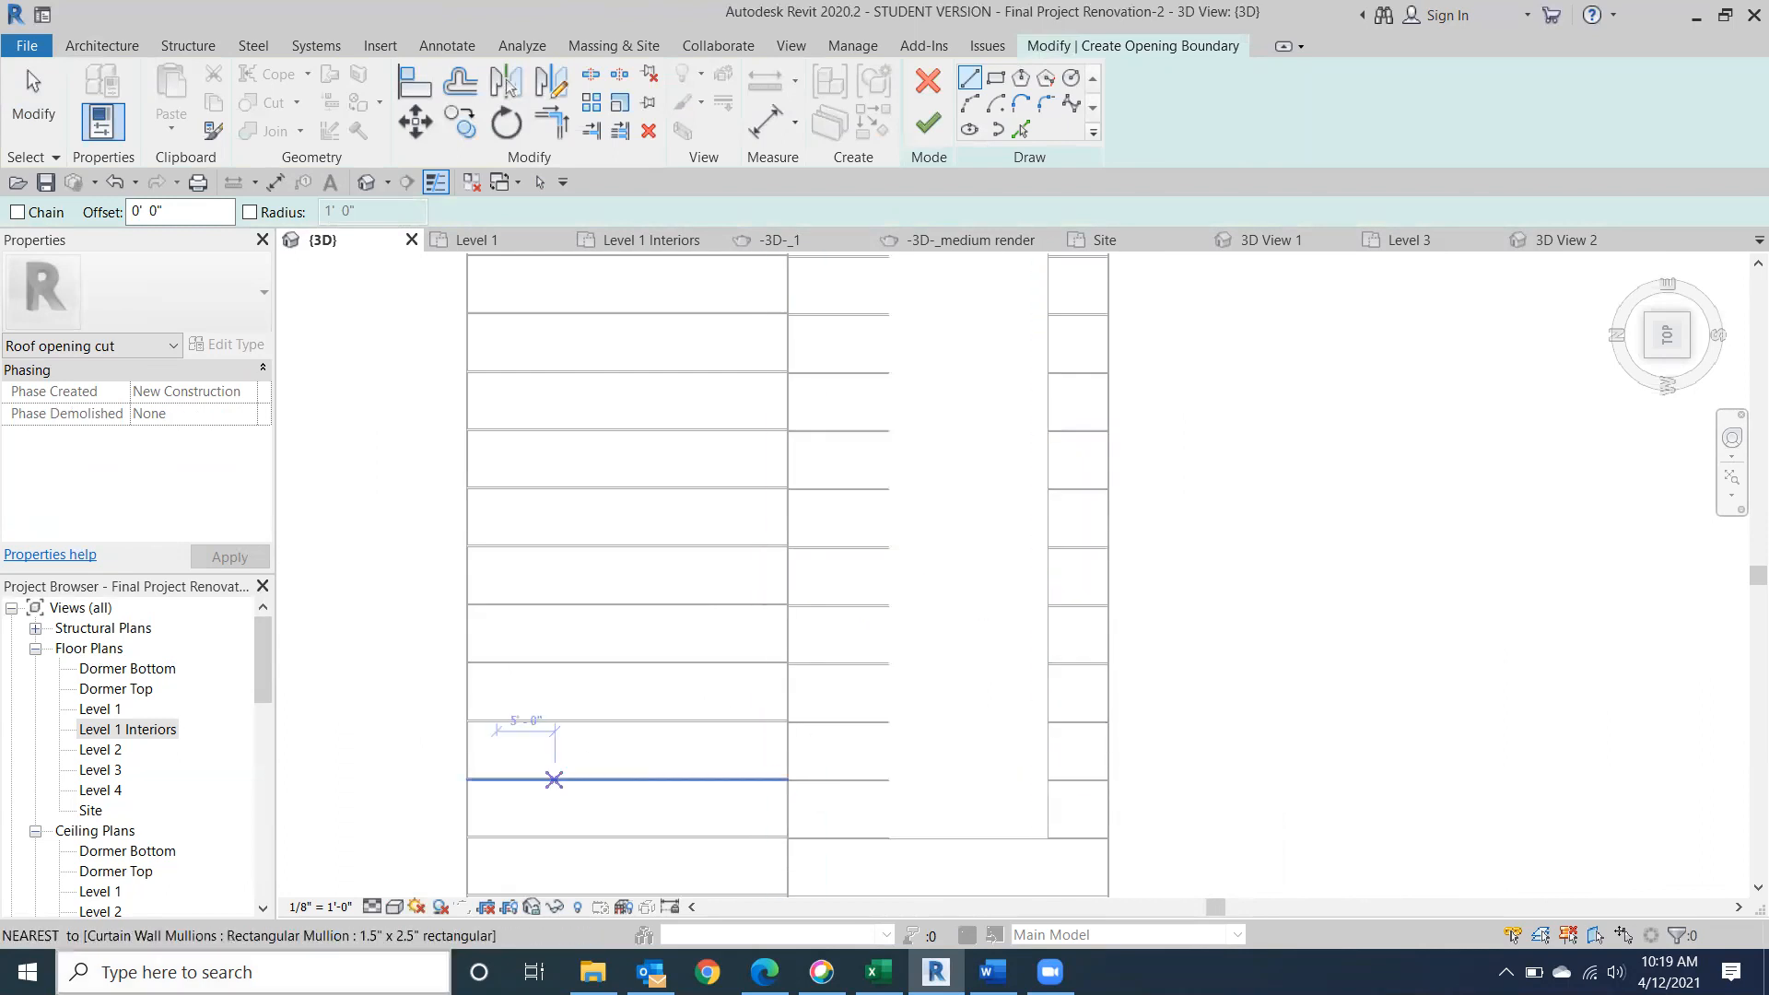
{"action": "left_click", "coordinate": [394, 906]}
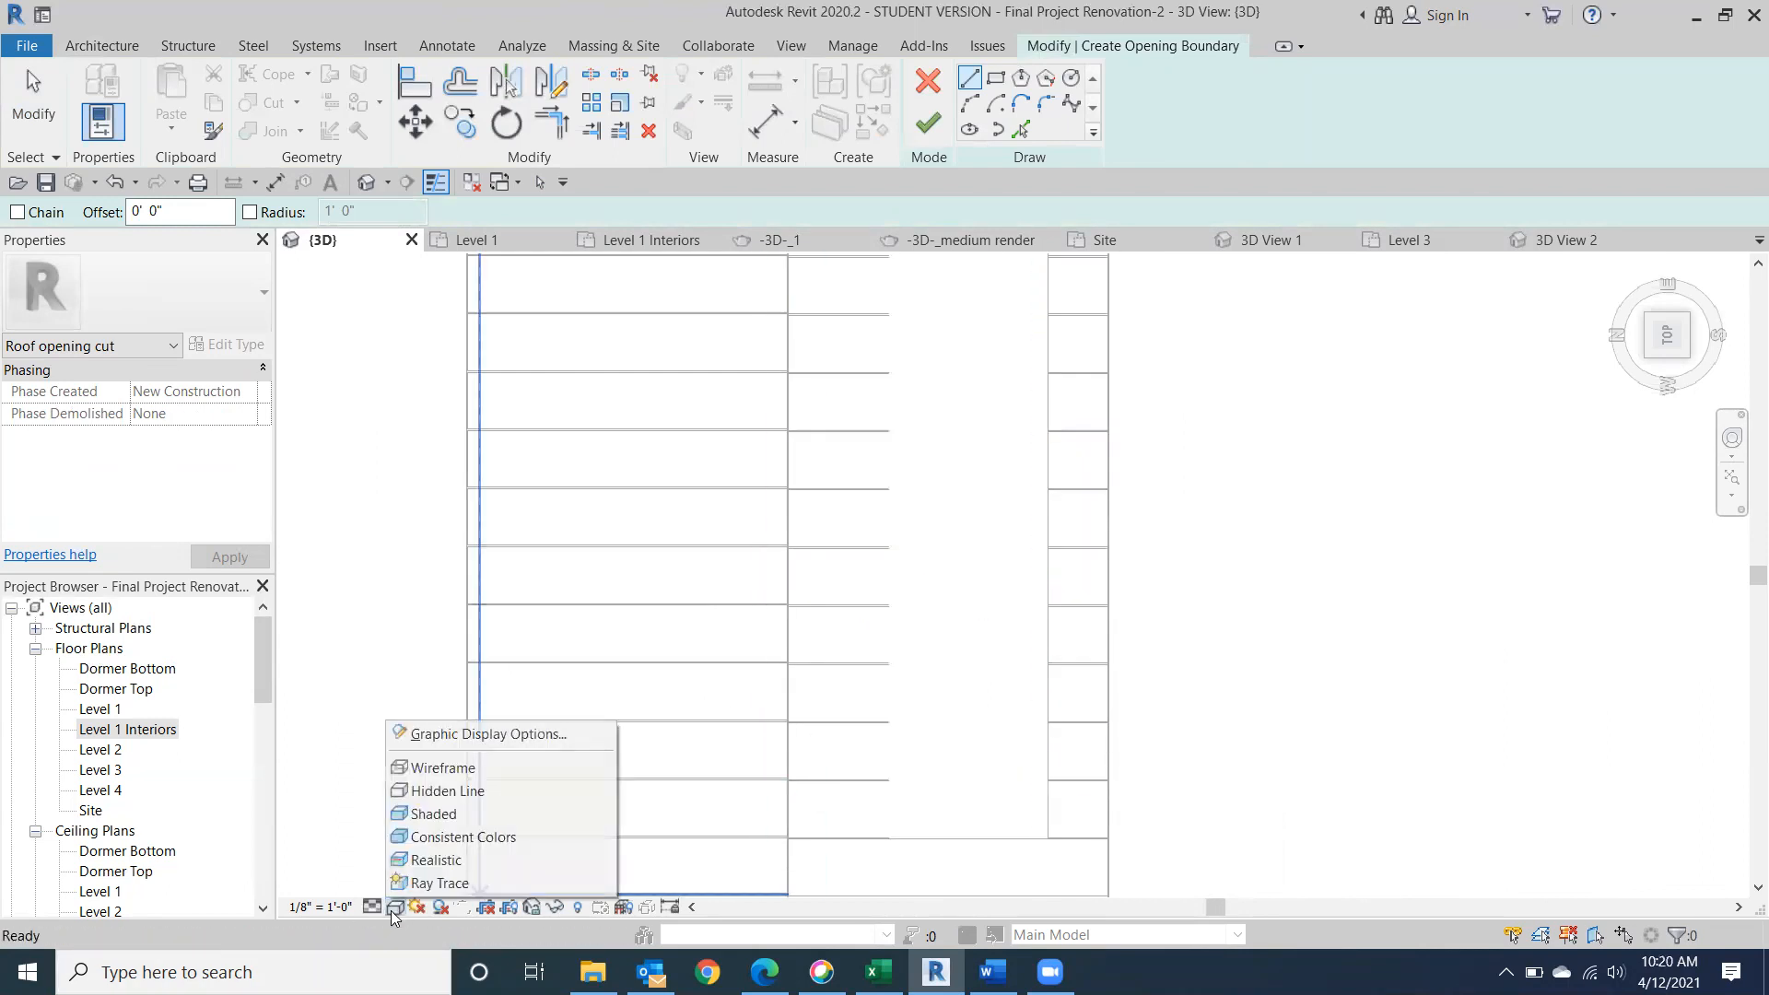
{"action": "left_click", "coordinate": [435, 768]}
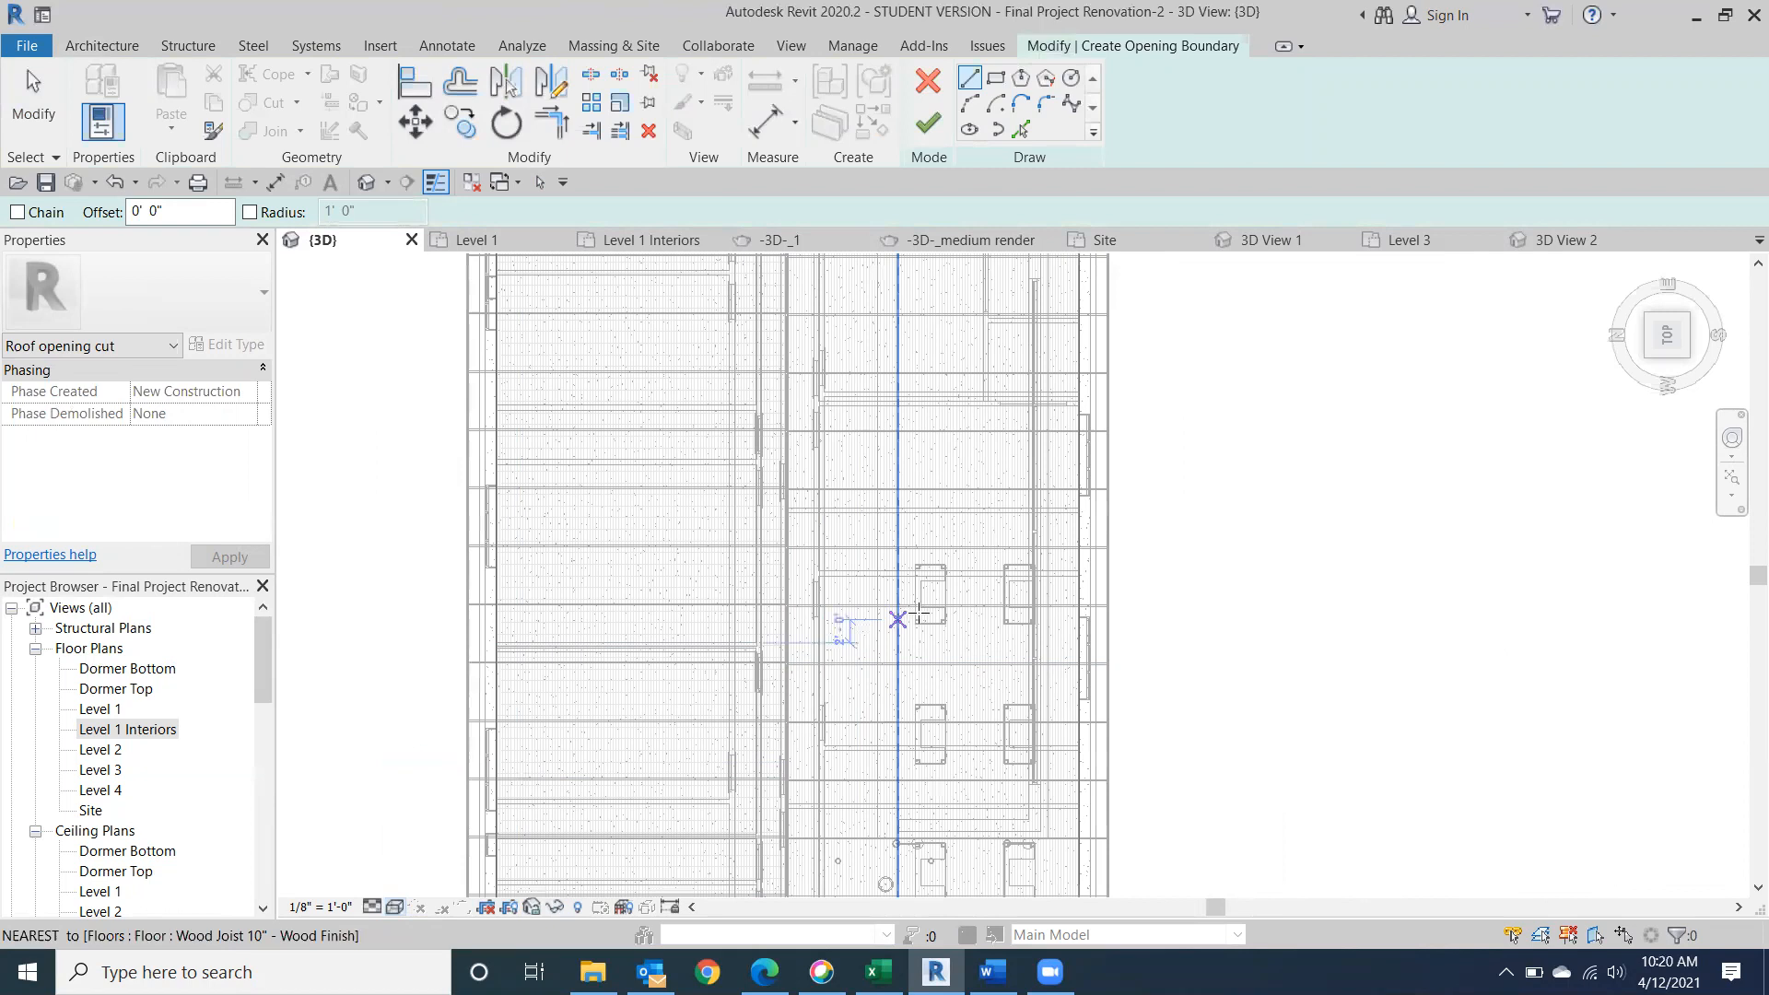
{"action": "middle_click_drag", "start_coordinate": [1020, 920], "coordinate": [1004, 897]}
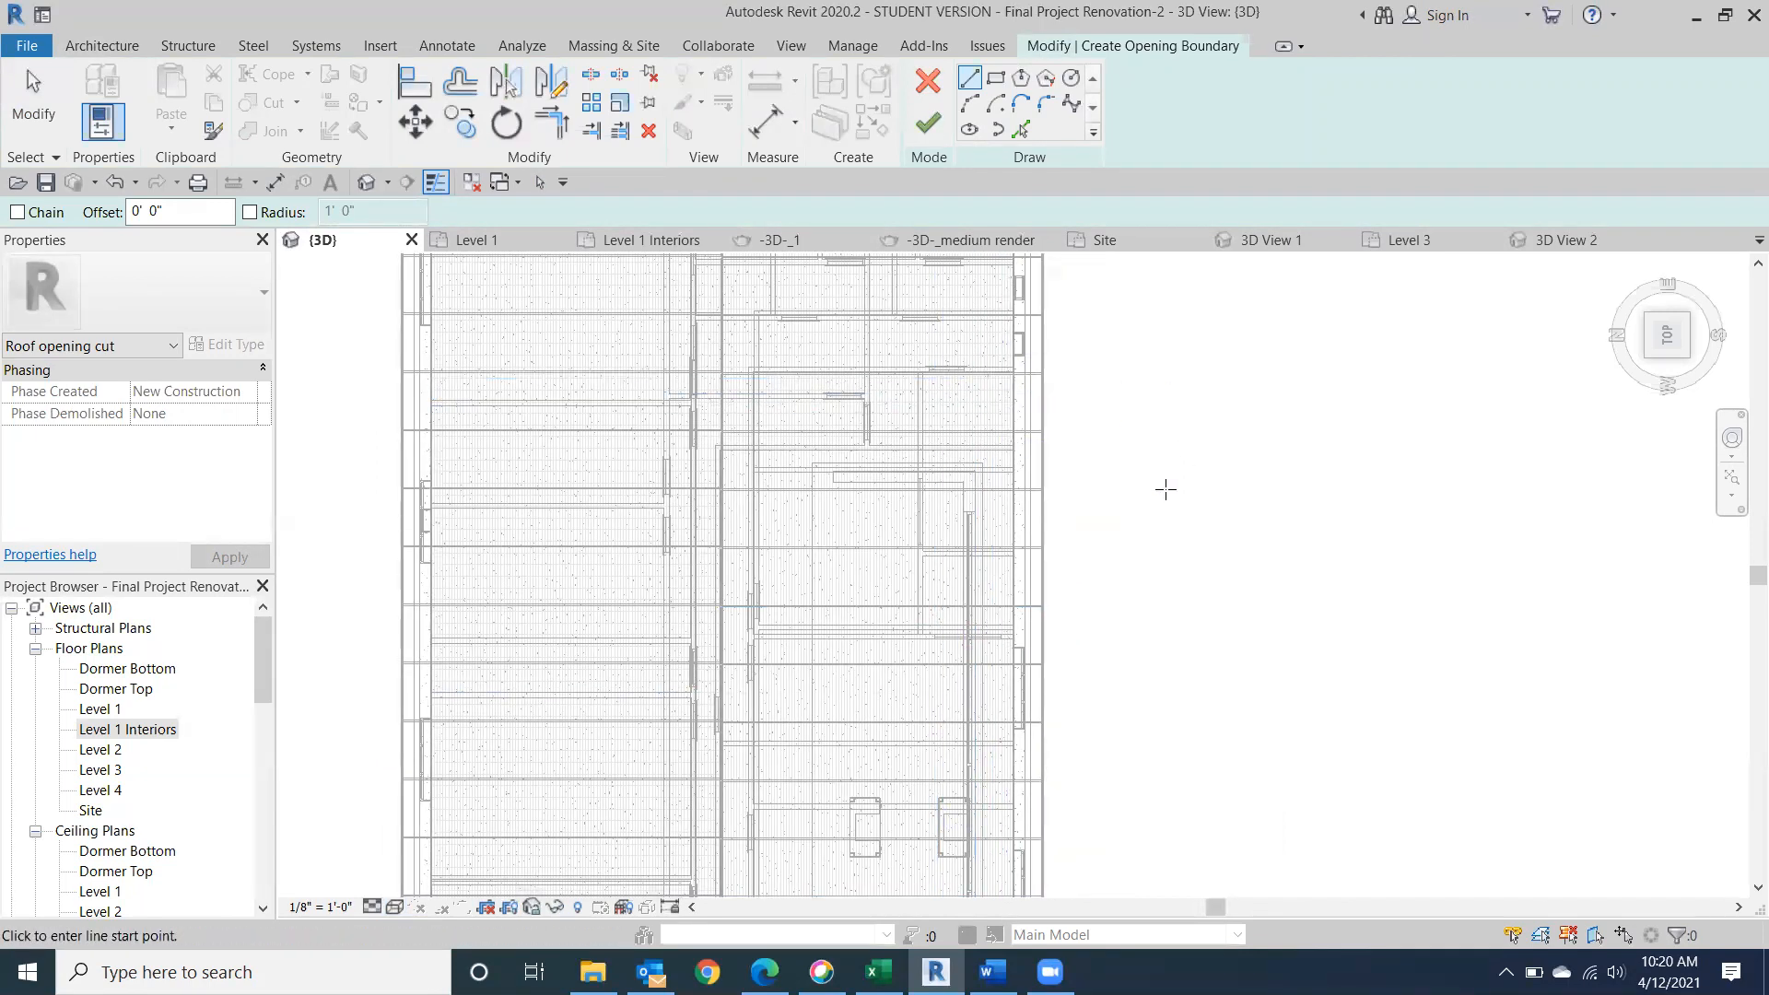
{"action": "scroll", "coordinate": [1074, 535], "scroll_direction": "up", "scroll_amount": 2}
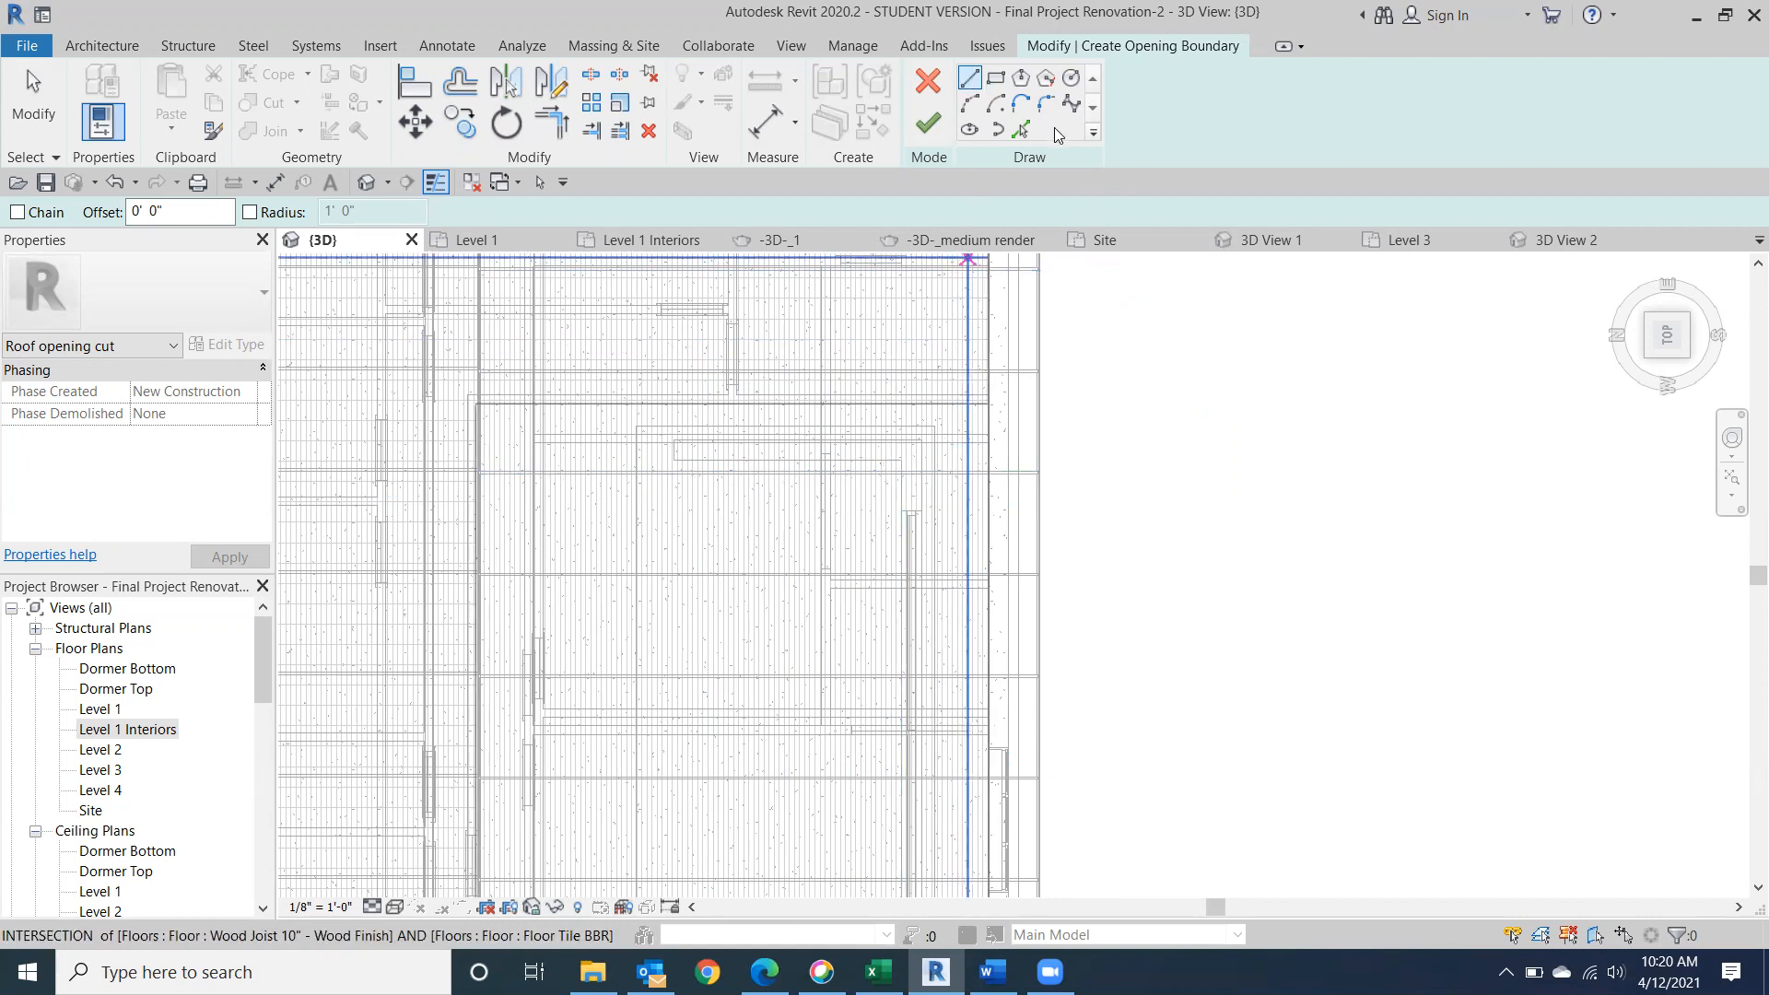
Sketch an 11' opening boundary line along the inner face of one dormer side wall and enable chained line drawing.
{"action": "left_click", "coordinate": [901, 459]}
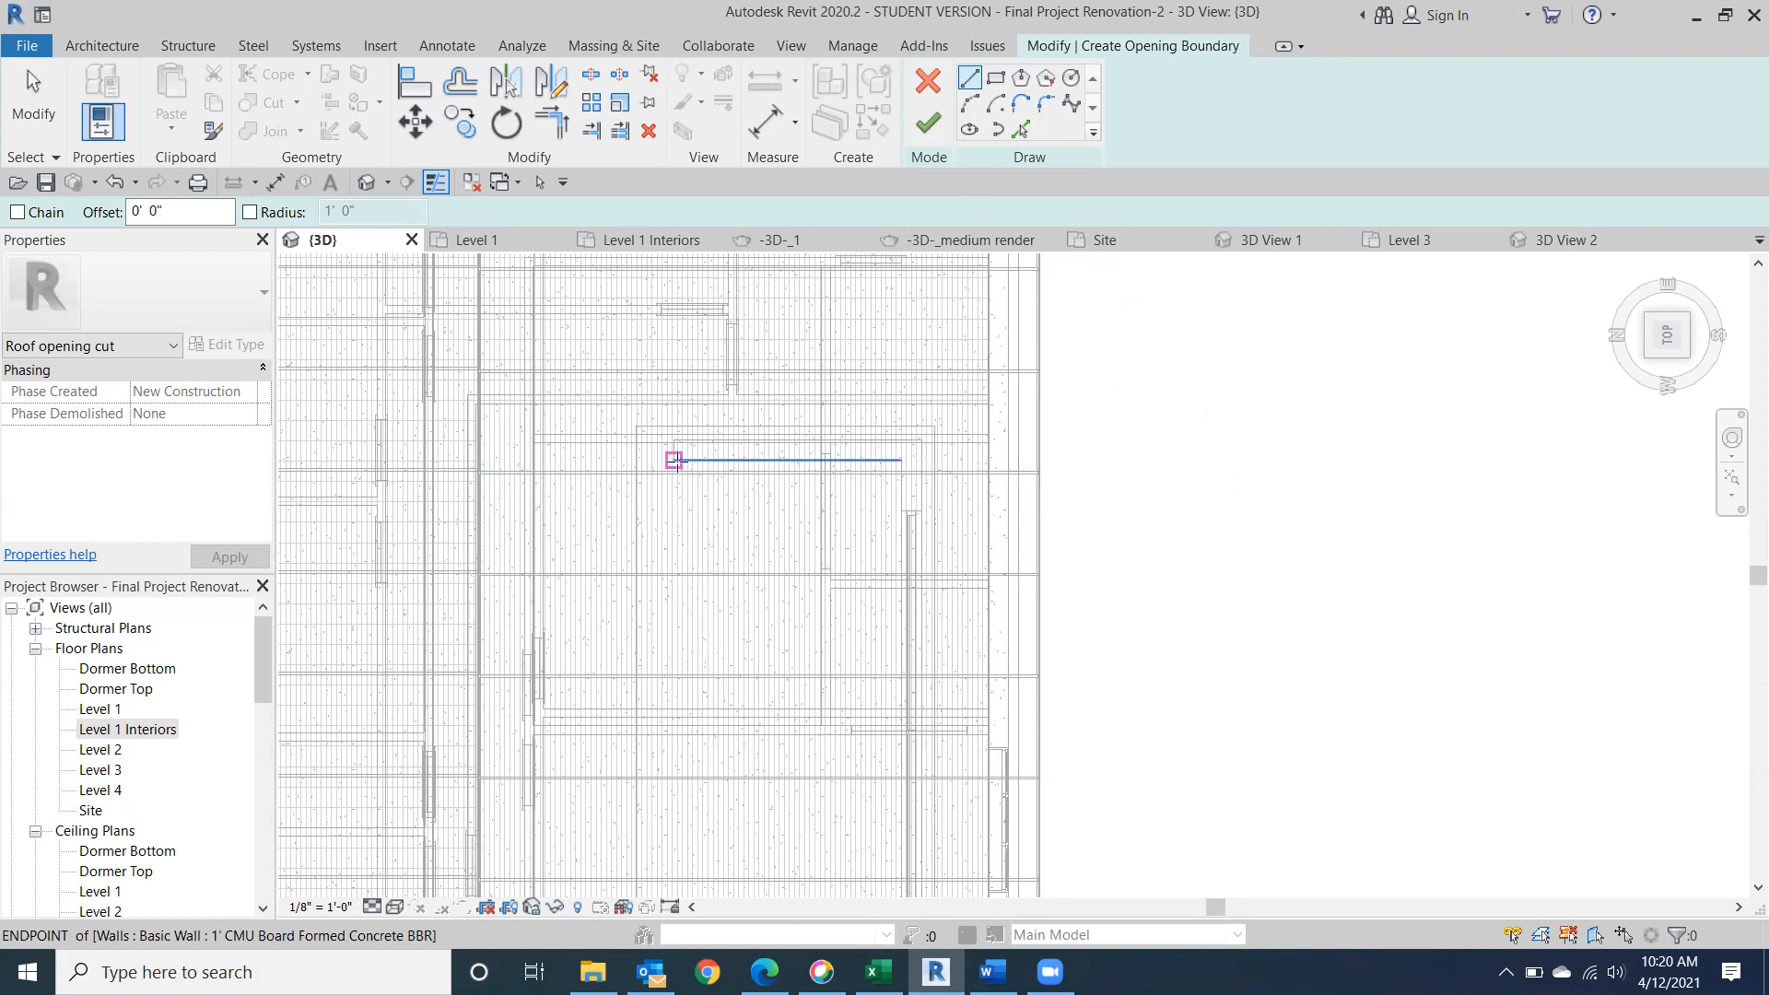
{"action": "left_click", "coordinate": [675, 459]}
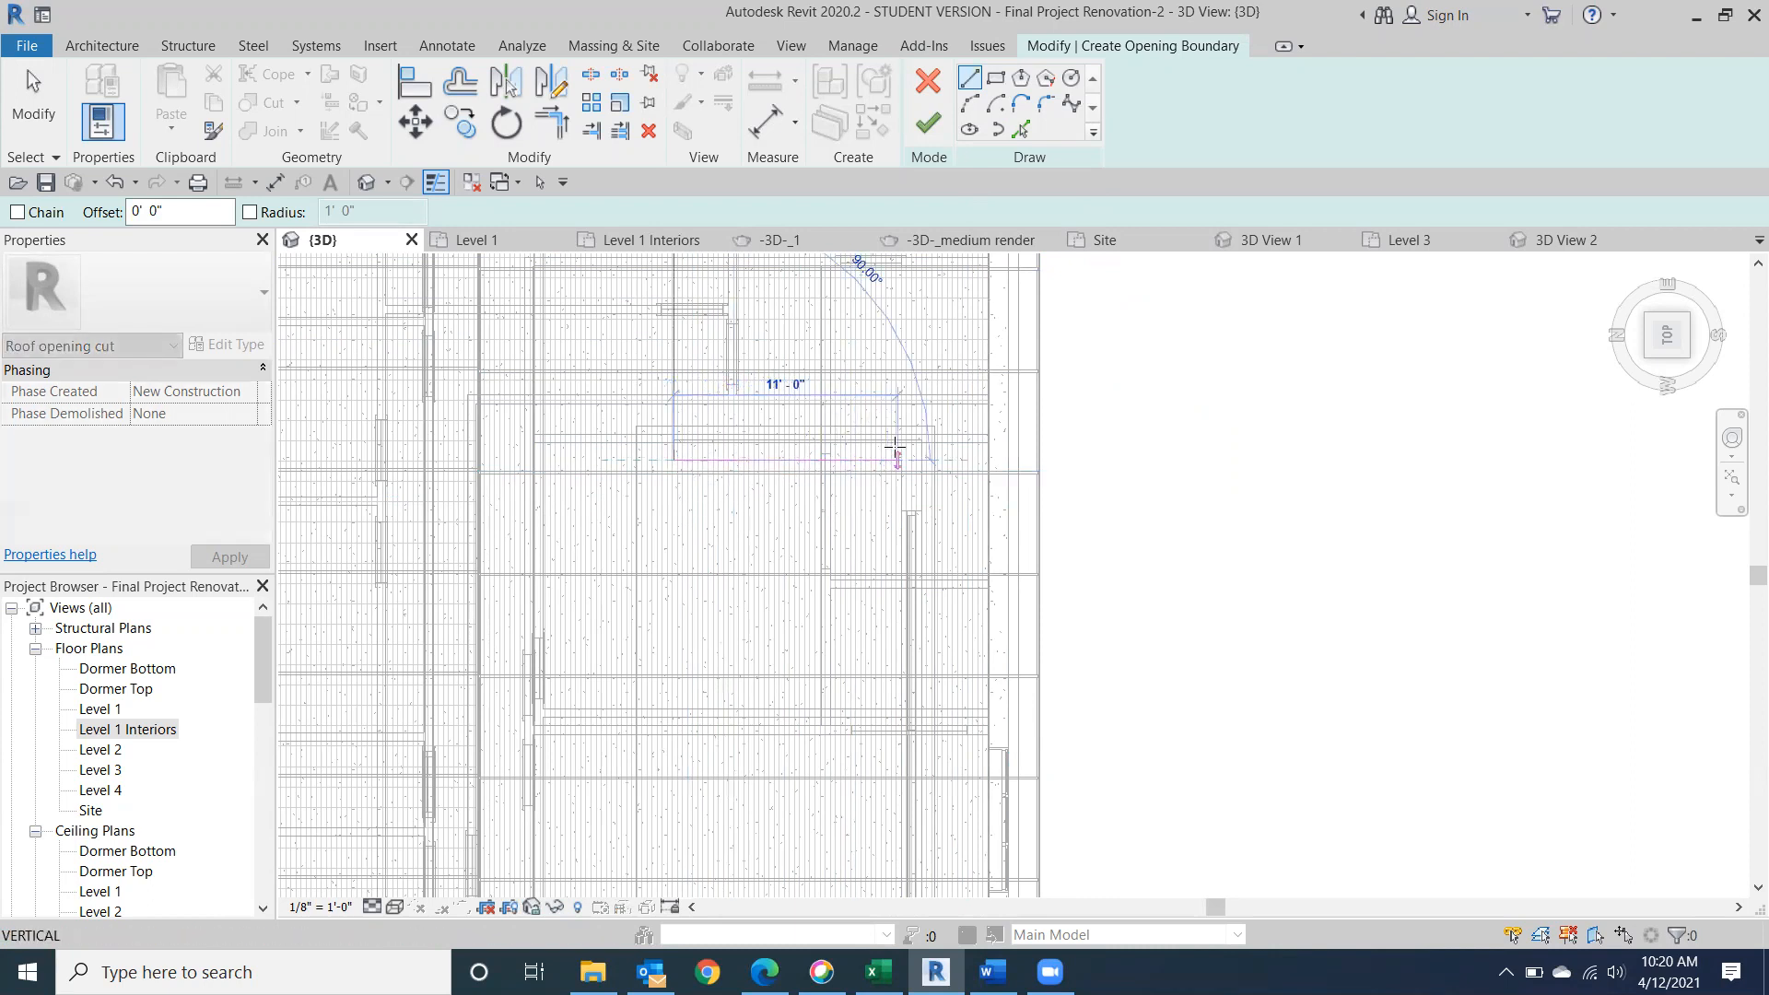
{"action": "left_click", "coordinate": [896, 449]}
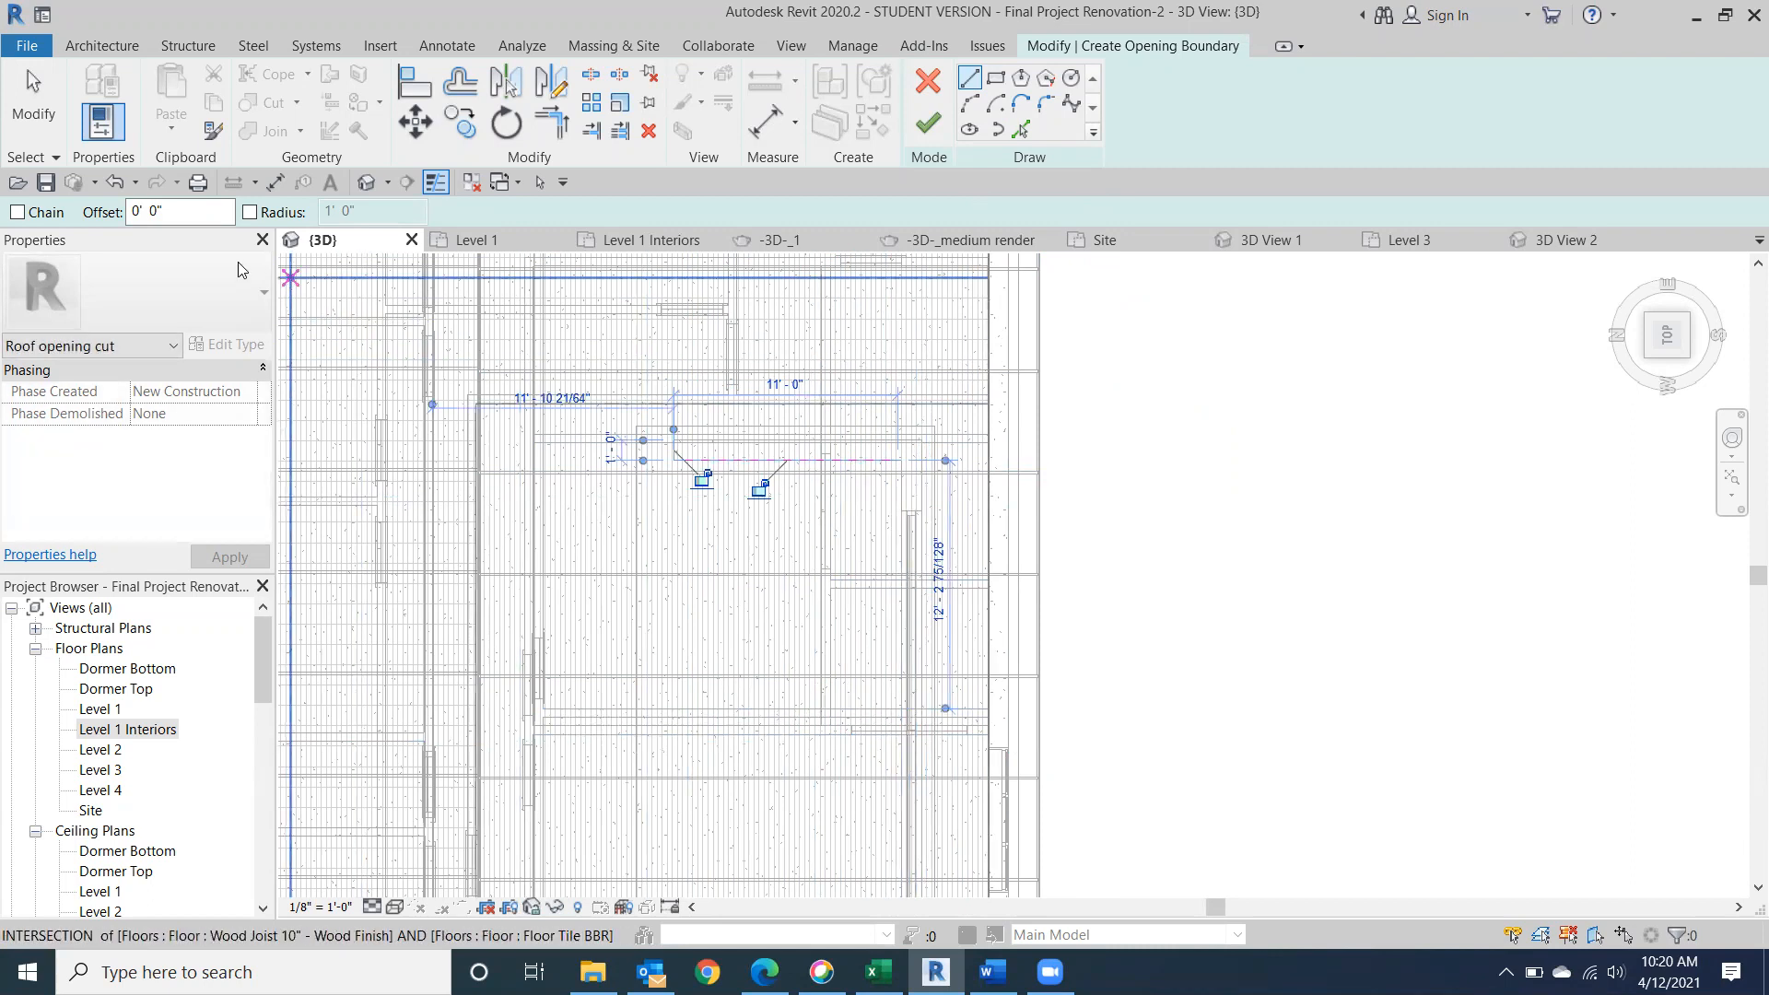
{"action": "left_click", "coordinate": [17, 212]}
{"action": "scroll", "coordinate": [910, 508], "scroll_direction": "up", "scroll_amount": 3}
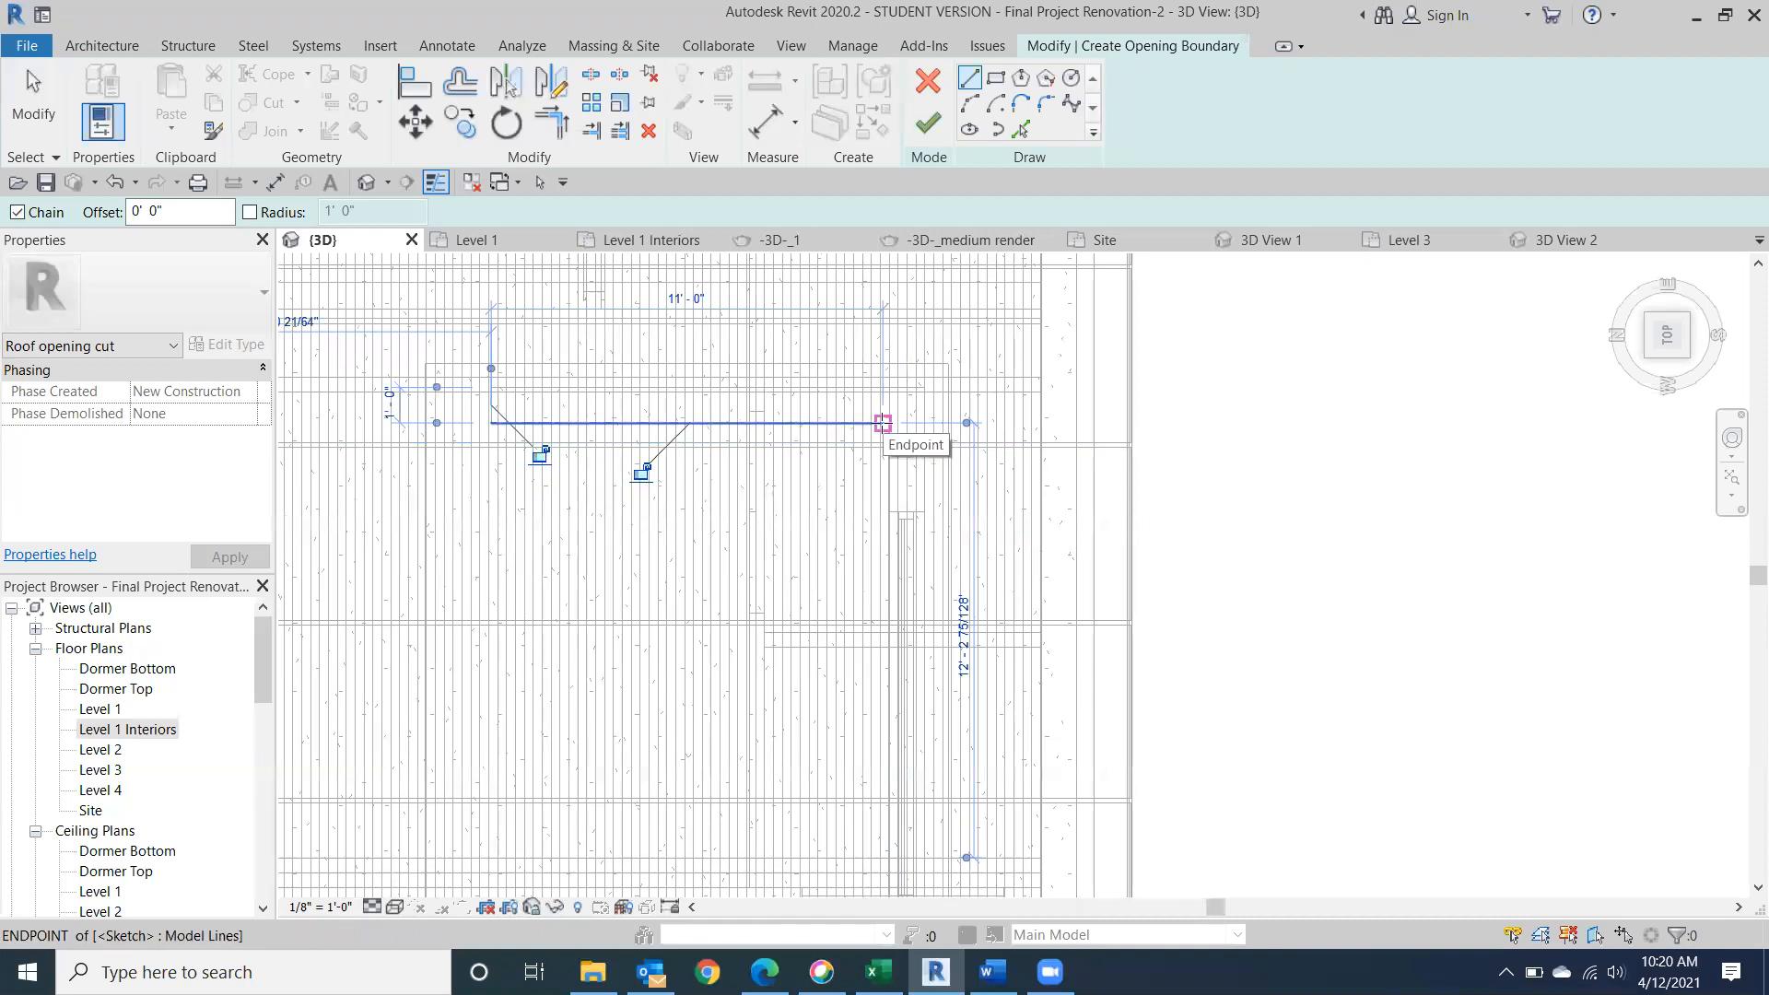
Continue the opening boundary along the inside of the dormer's front wall and across the opposite side wall.
{"action": "left_click", "coordinate": [882, 422]}
{"action": "middle_click_drag", "start_coordinate": [898, 727], "coordinate": [832, 391]}
{"action": "middle_click_drag", "start_coordinate": [770, 798], "coordinate": [833, 280]}
{"action": "scroll", "coordinate": [833, 280], "scroll_direction": "down", "scroll_amount": 1}
{"action": "scroll", "coordinate": [882, 802], "scroll_direction": "down", "scroll_amount": 1}
{"action": "middle_click_drag", "start_coordinate": [887, 803], "coordinate": [918, 218]}
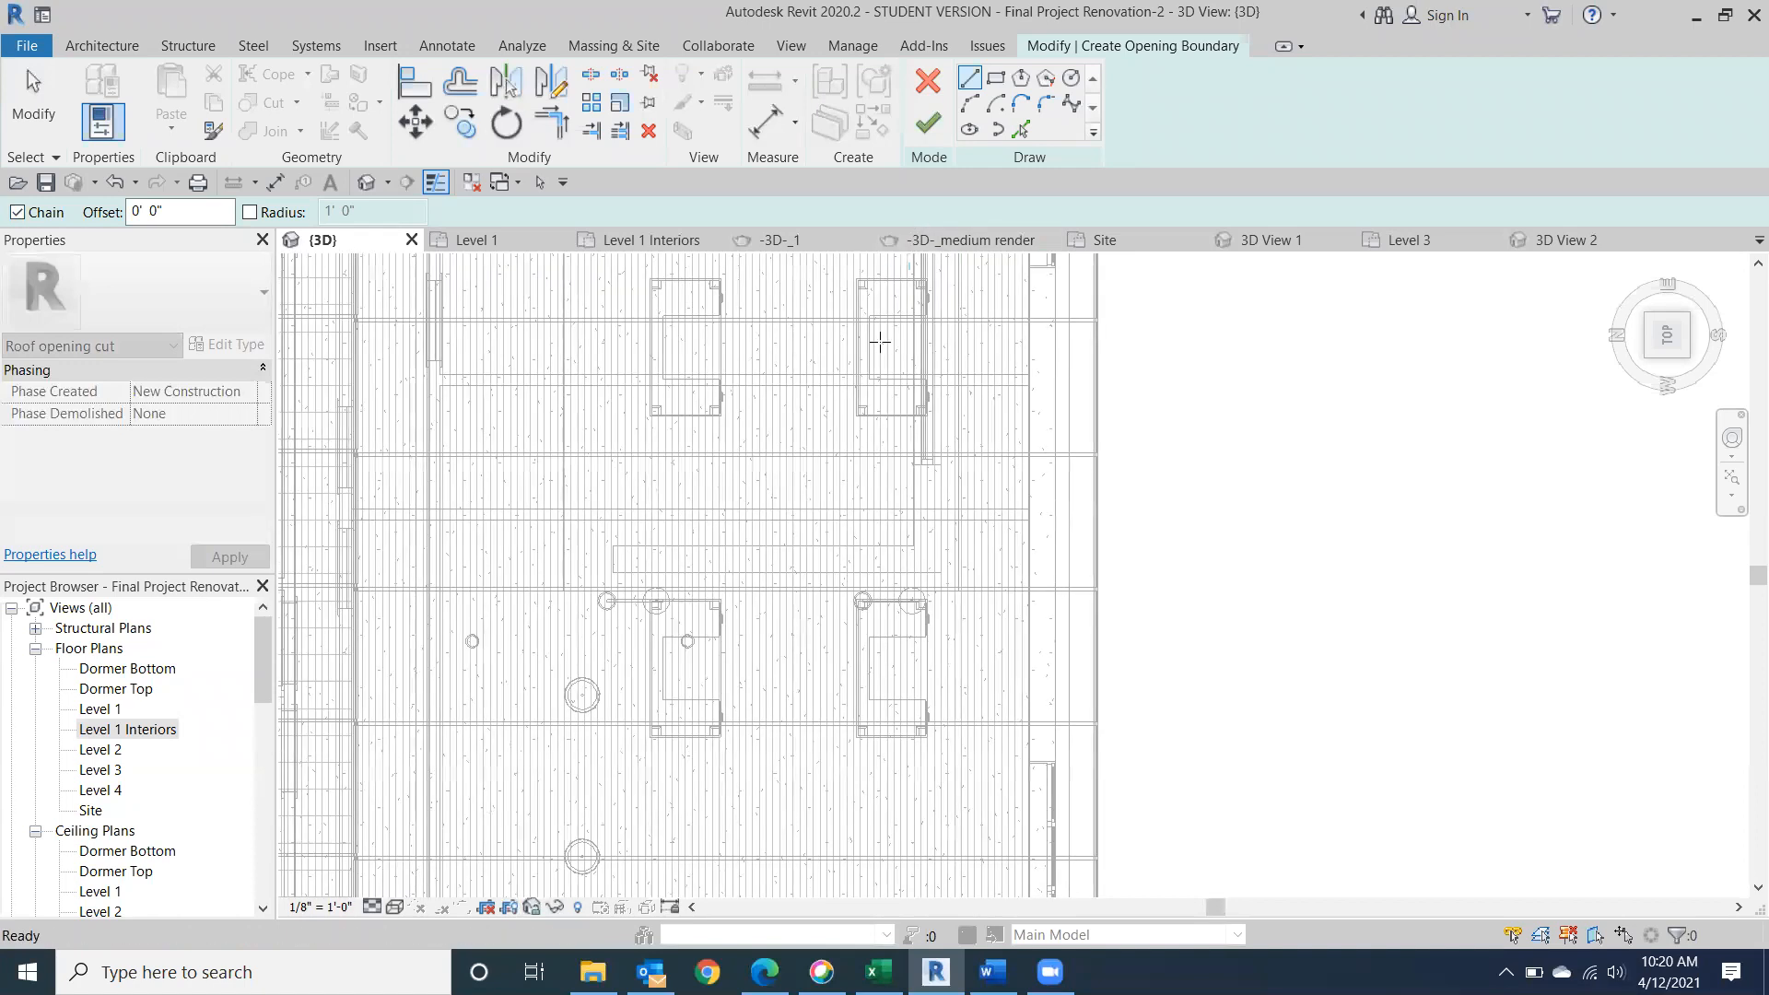
{"action": "left_click", "coordinate": [915, 545]}
{"action": "left_click", "coordinate": [611, 543]}
Close the opening boundary with a 49' line toward the main ridge and finish the sketch.
{"action": "mouse_move", "coordinate": [623, 371]}
{"action": "middle_mouse_down"}
{"action": "mouse_move", "coordinate": [684, 902]}
{"action": "mouse_move", "coordinate": [730, 990]}
{"action": "middle_mouse_up"}
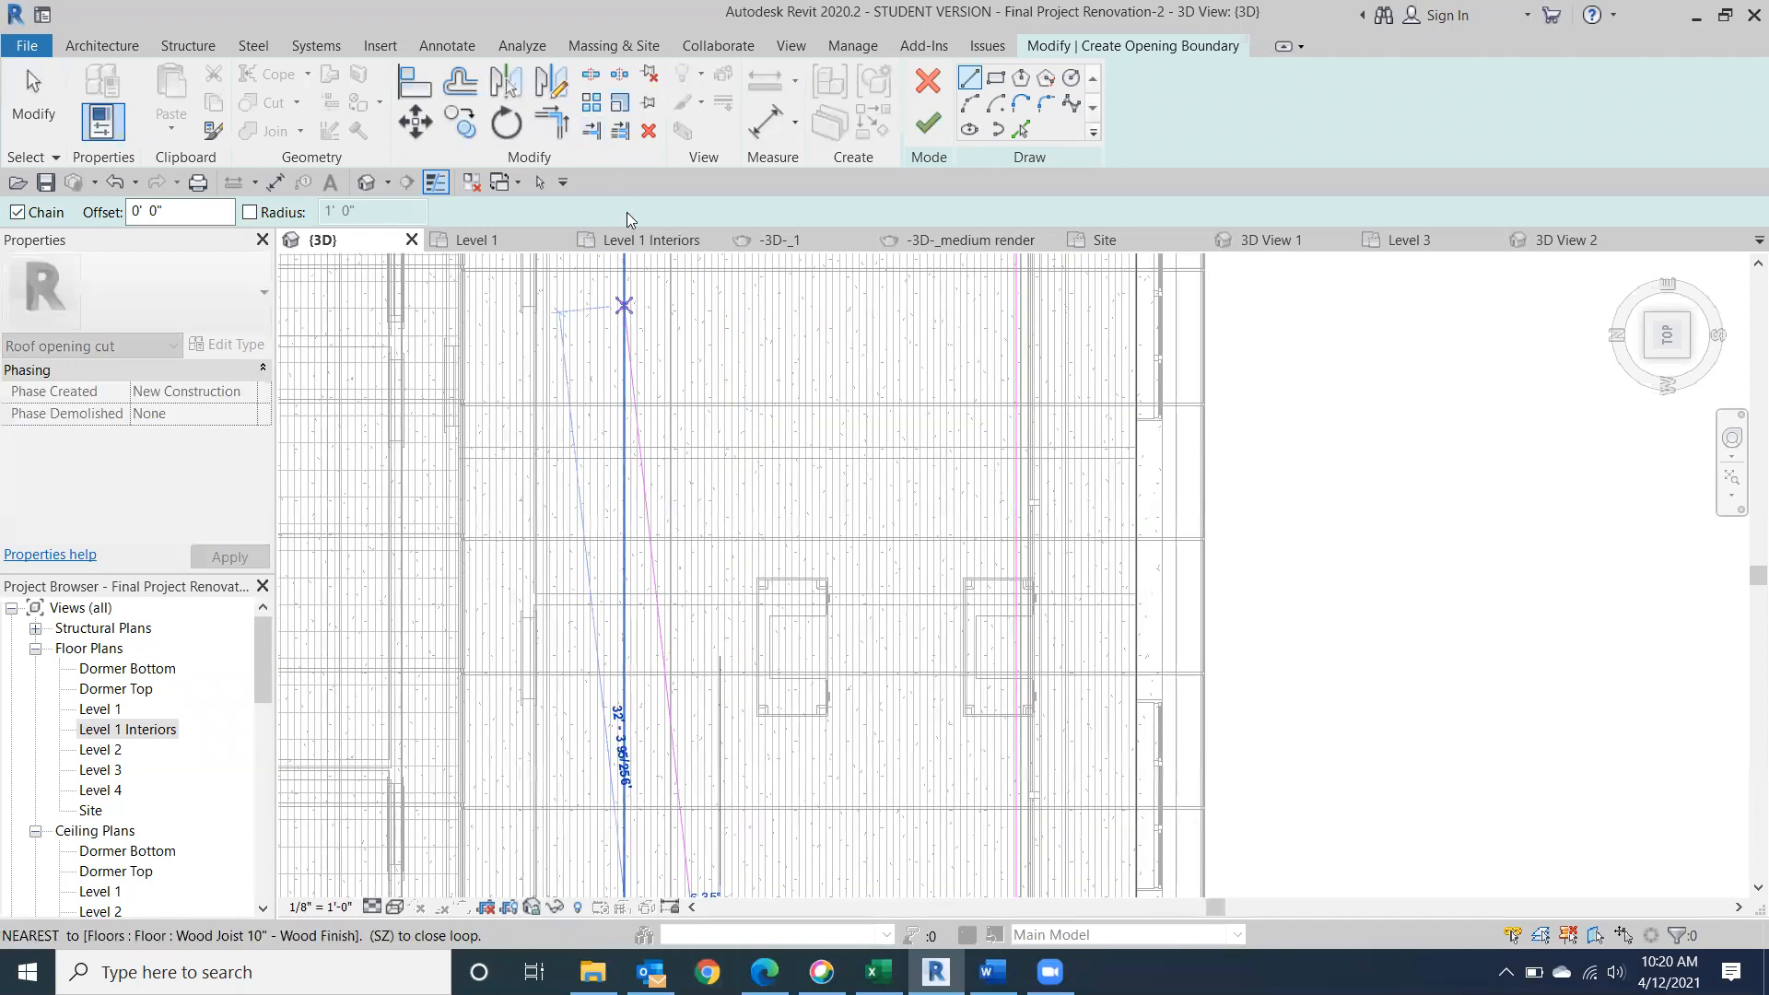
{"action": "scroll", "coordinate": [681, 335], "scroll_direction": "down", "scroll_amount": 5}
{"action": "middle_click_drag", "start_coordinate": [699, 334], "coordinate": [685, 656]}
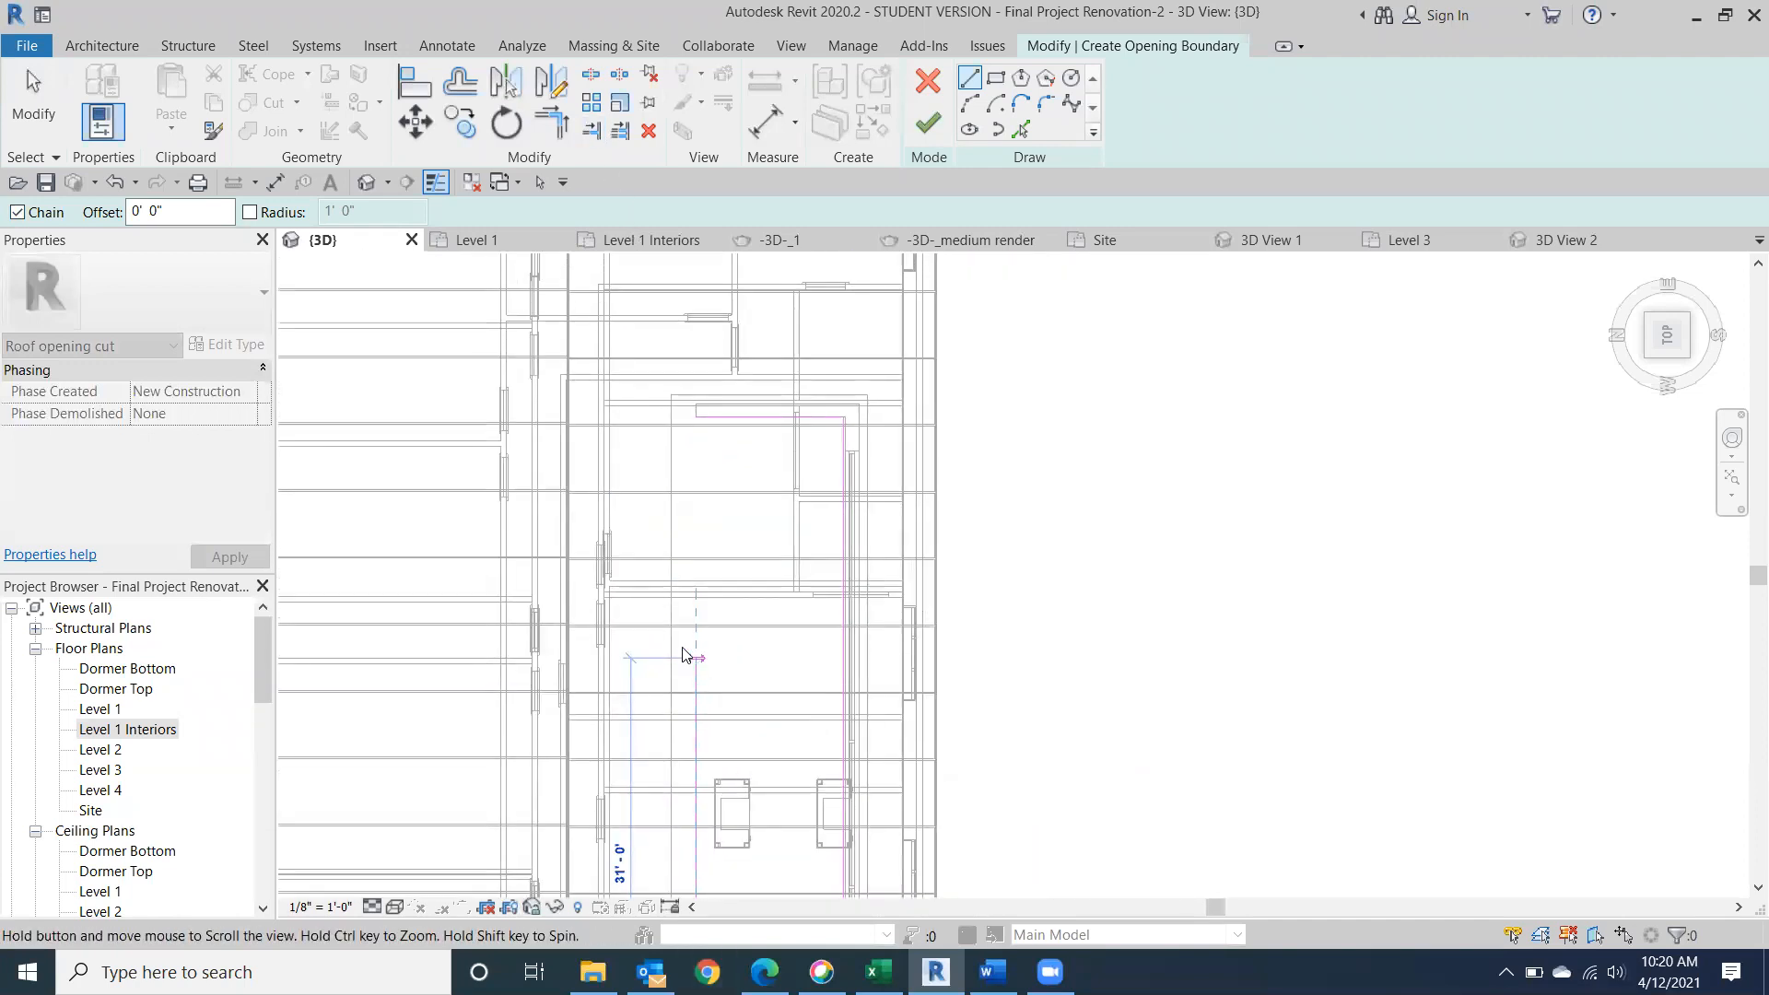
{"action": "left_click", "coordinate": [694, 417]}
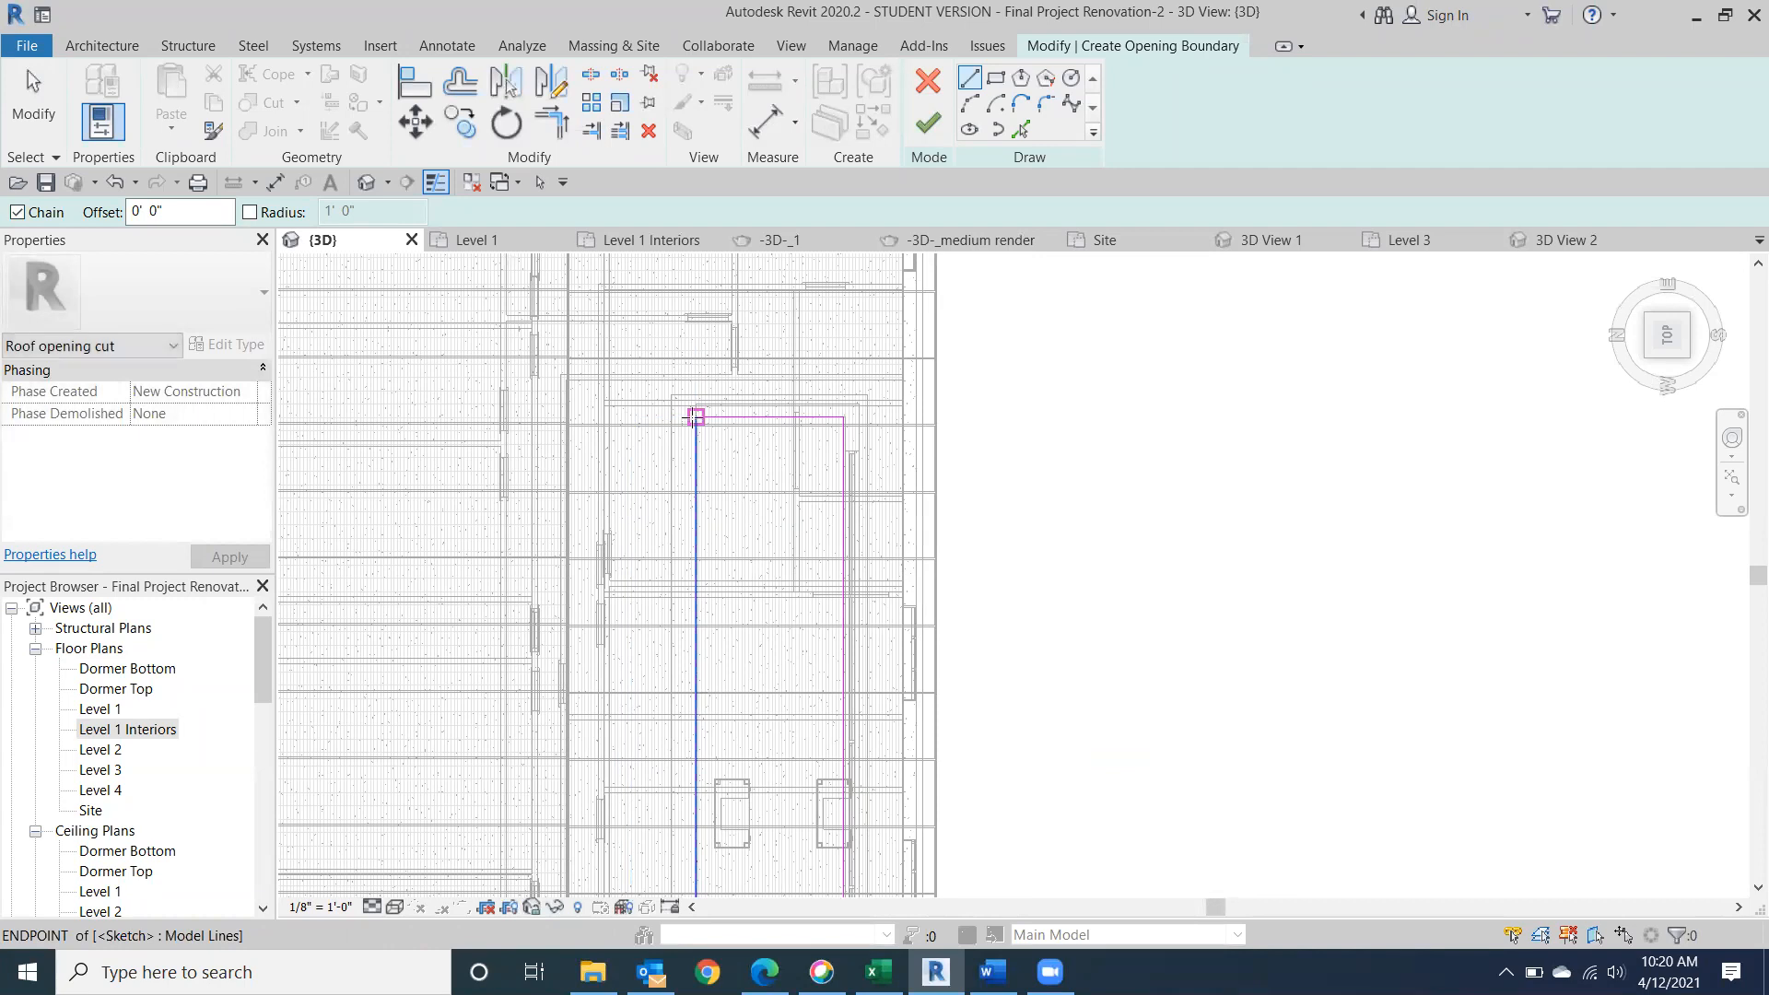
{"action": "left_click", "coordinate": [942, 129]}
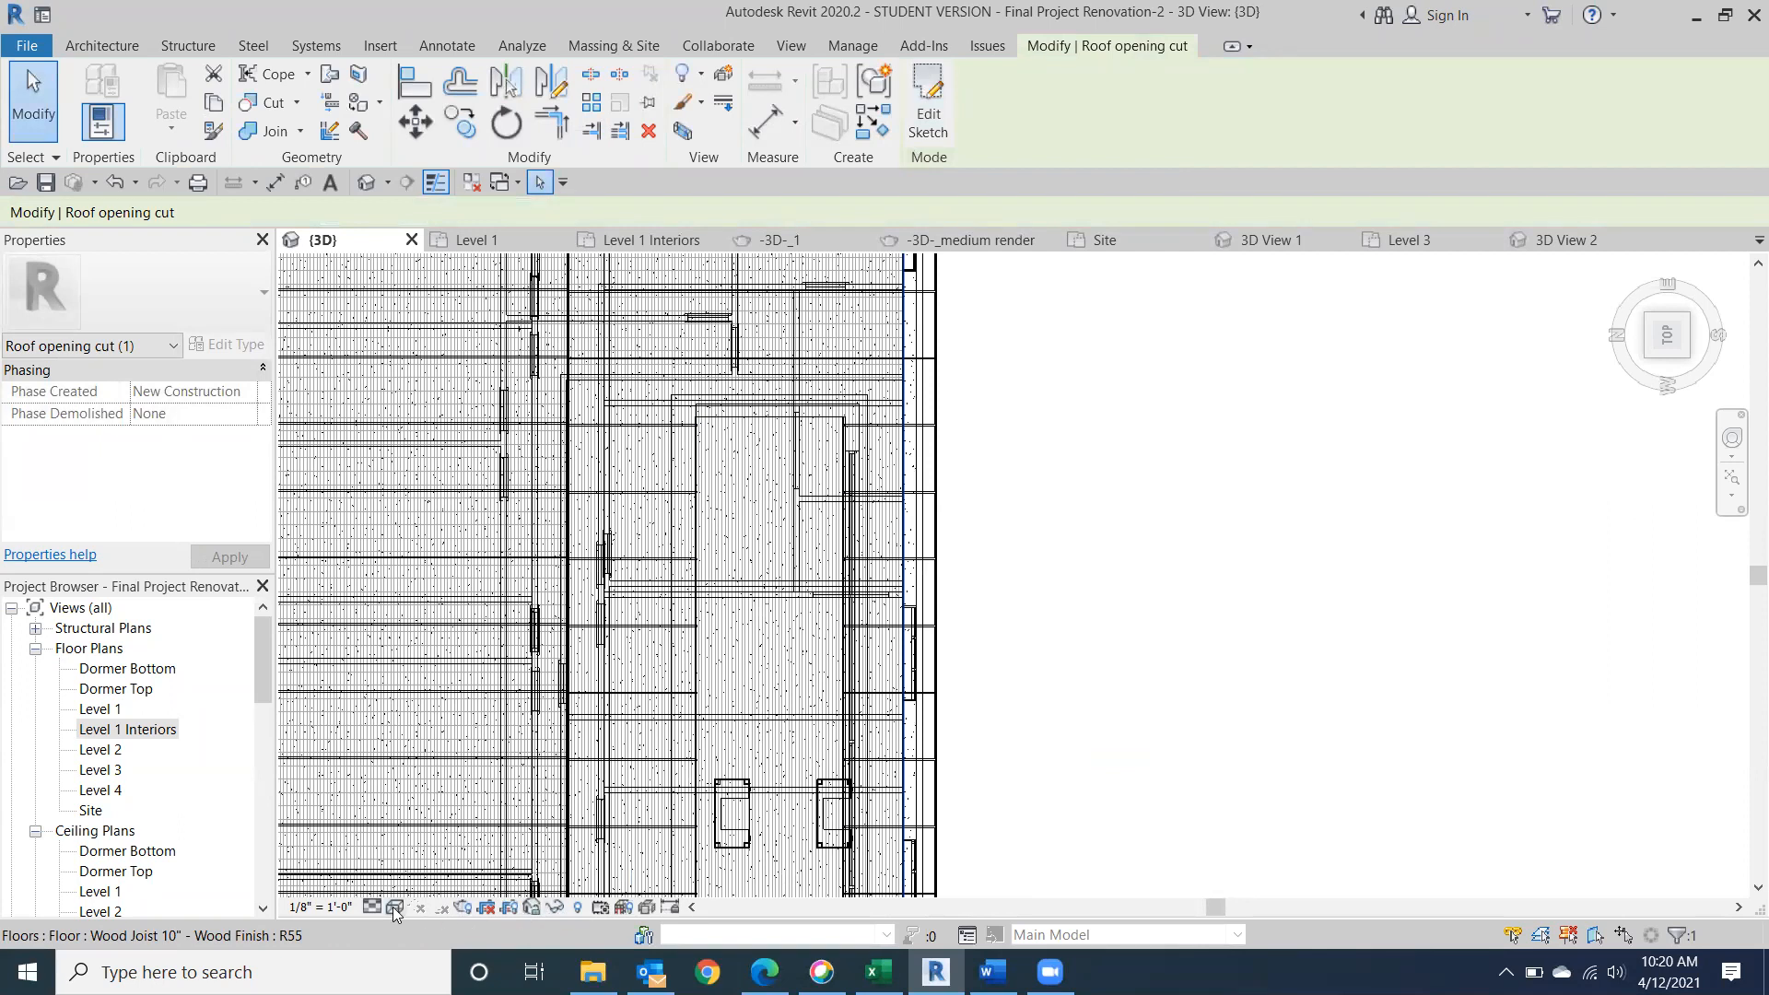
Set the visual style to Consistent Colors and examine the dormer from the front-right corner.
{"action": "left_click", "coordinate": [394, 908]}
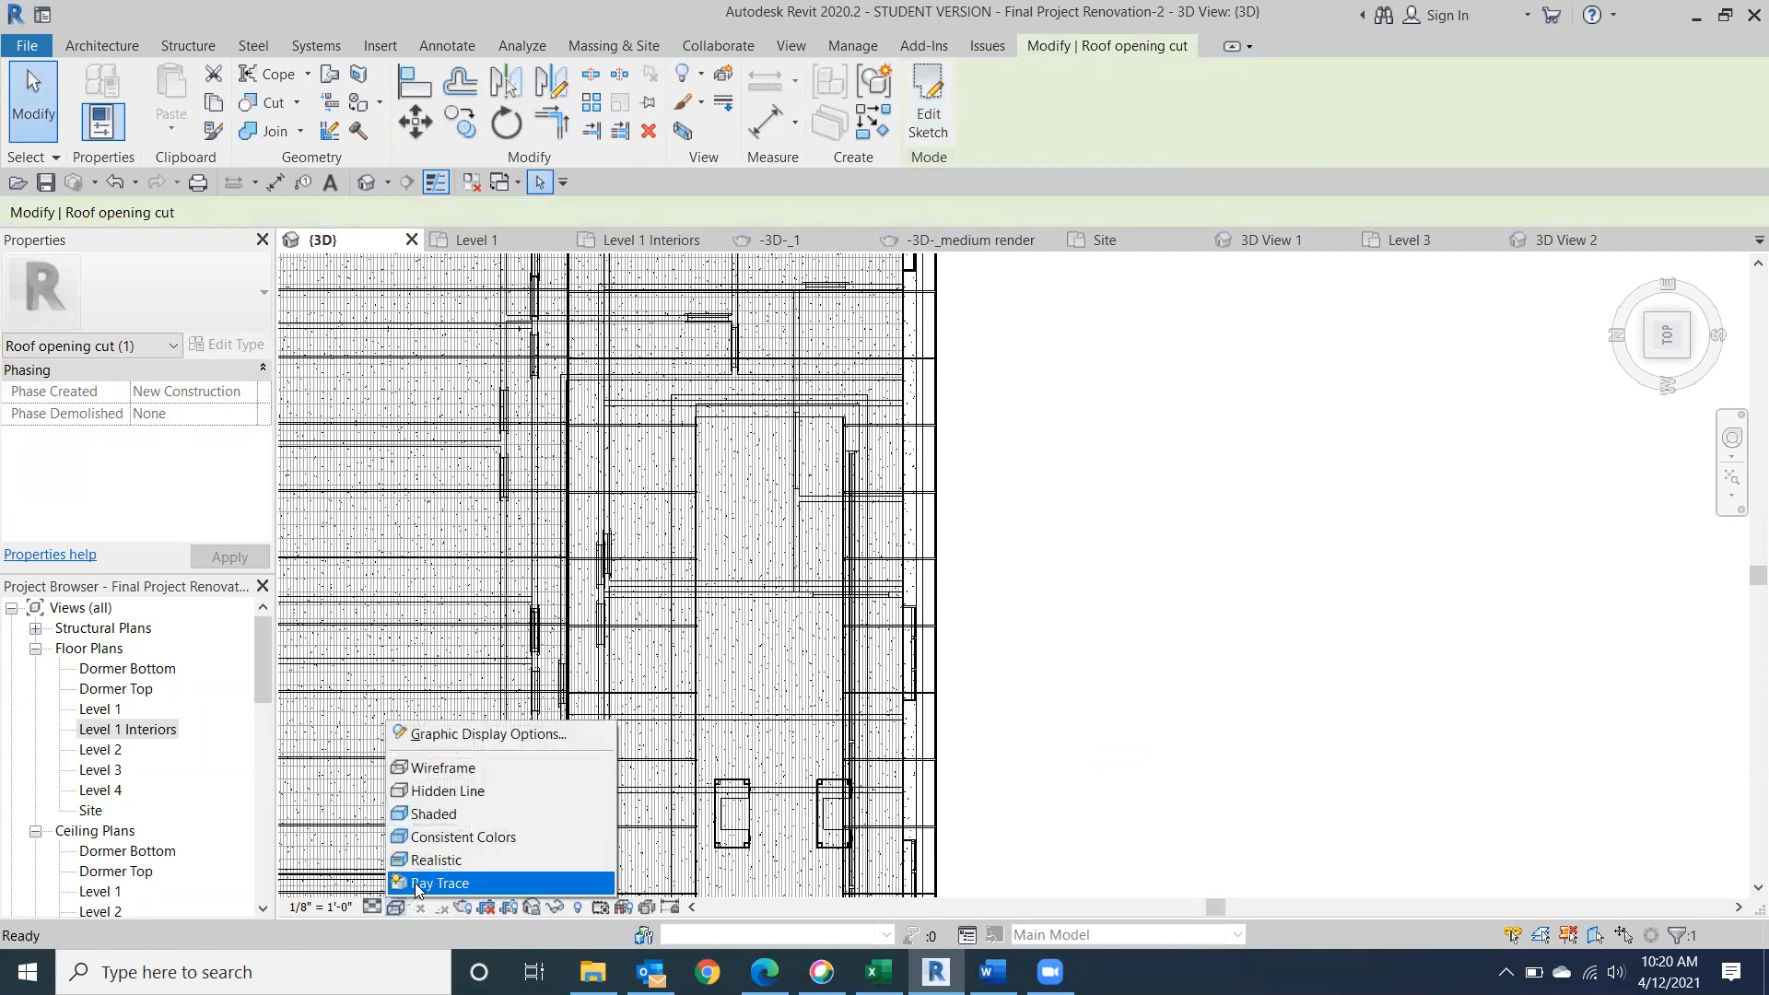
{"action": "left_click", "coordinate": [461, 838]}
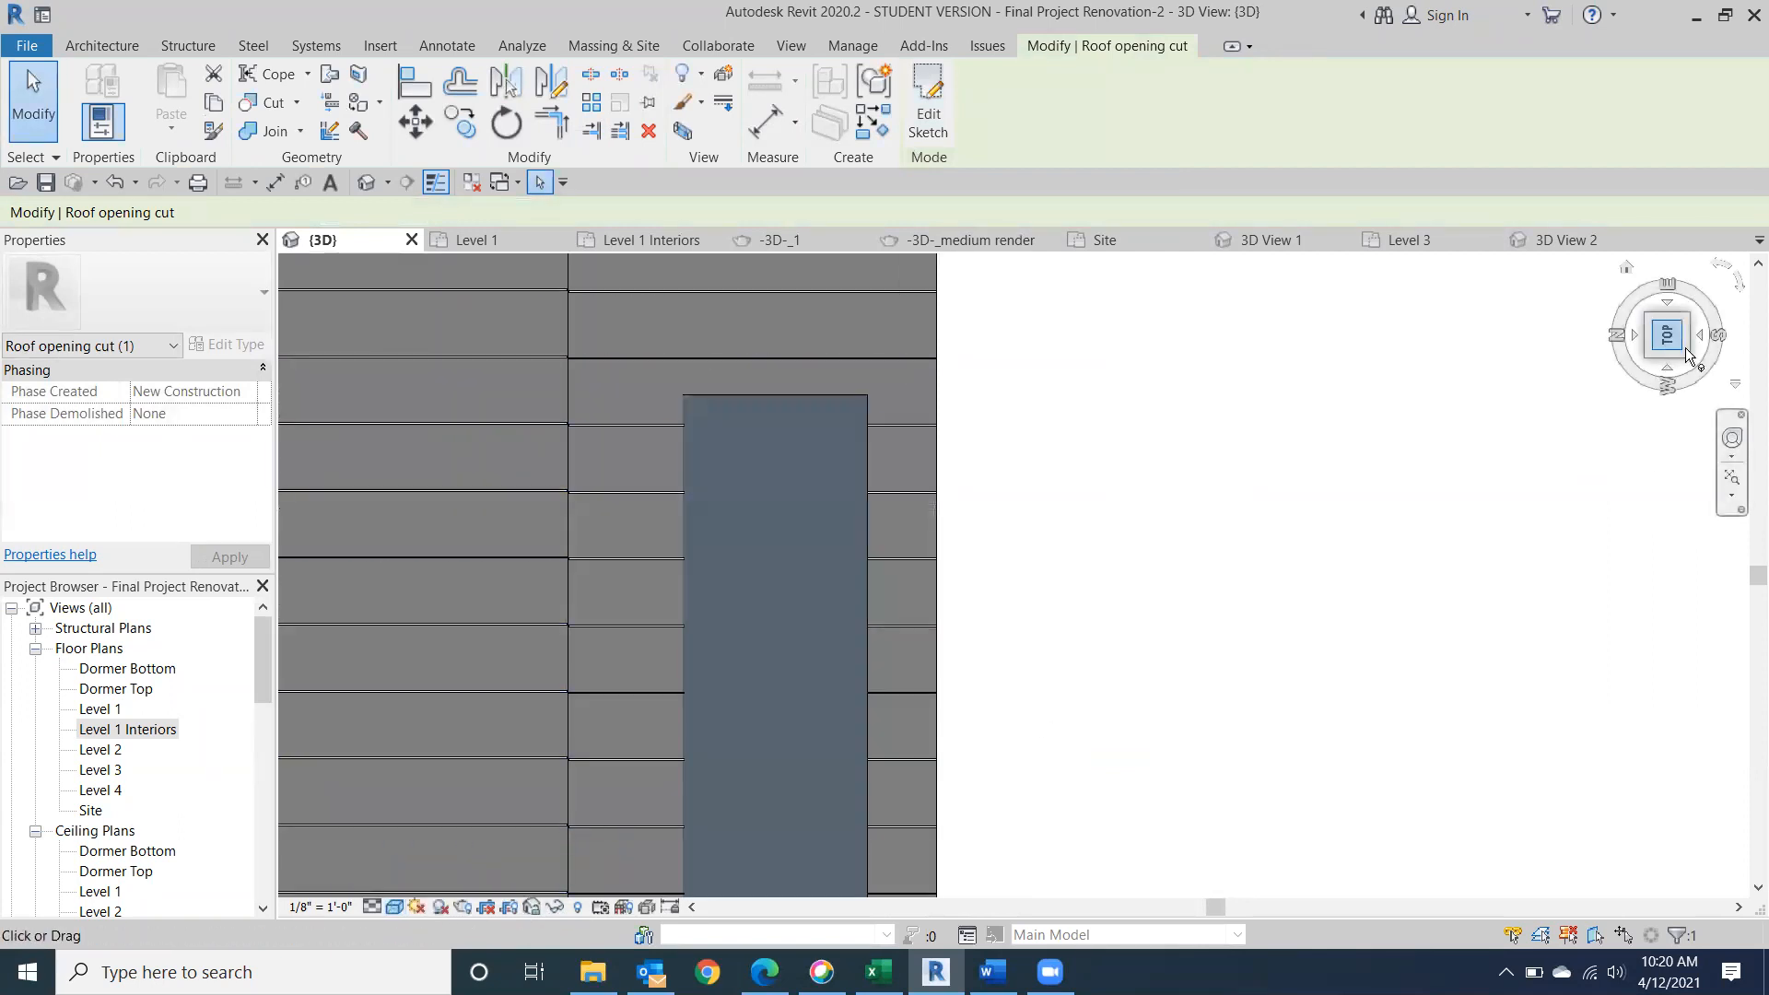
{"action": "left_click", "coordinate": [1687, 360]}
{"action": "left_click_drag", "start_coordinate": [1665, 351], "coordinate": [1540, 304]}
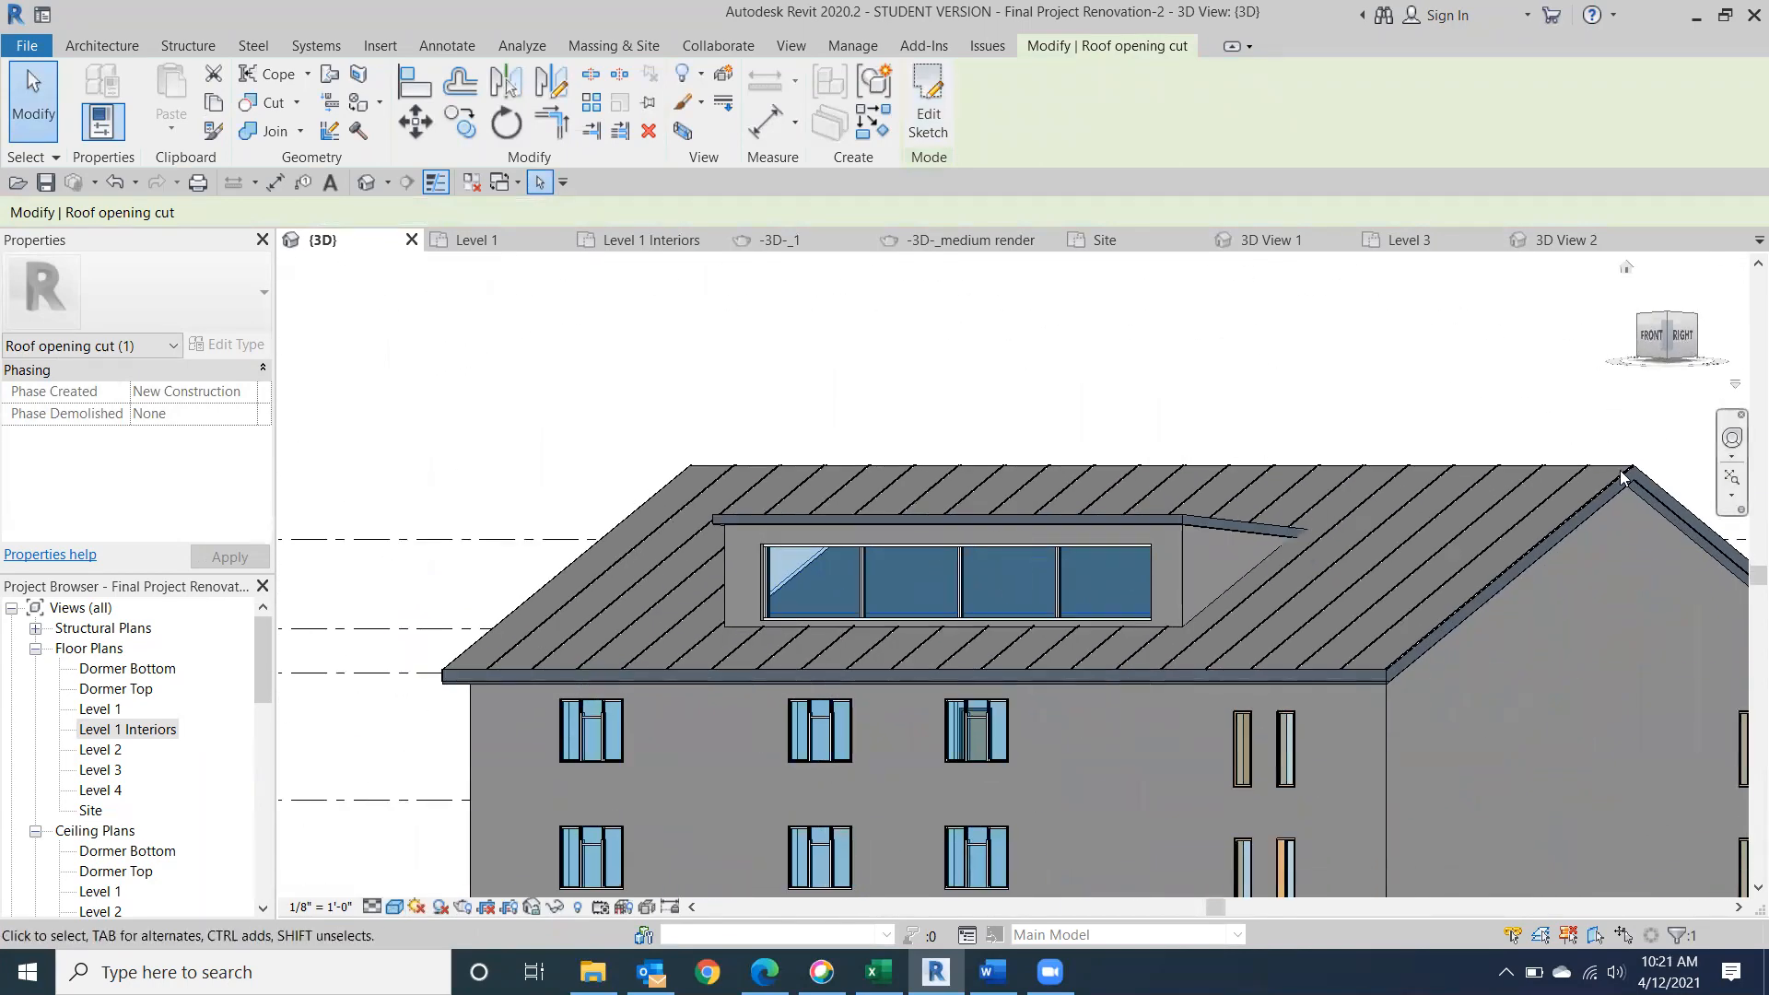
{"action": "scroll", "coordinate": [810, 603], "scroll_direction": "up", "scroll_amount": 4}
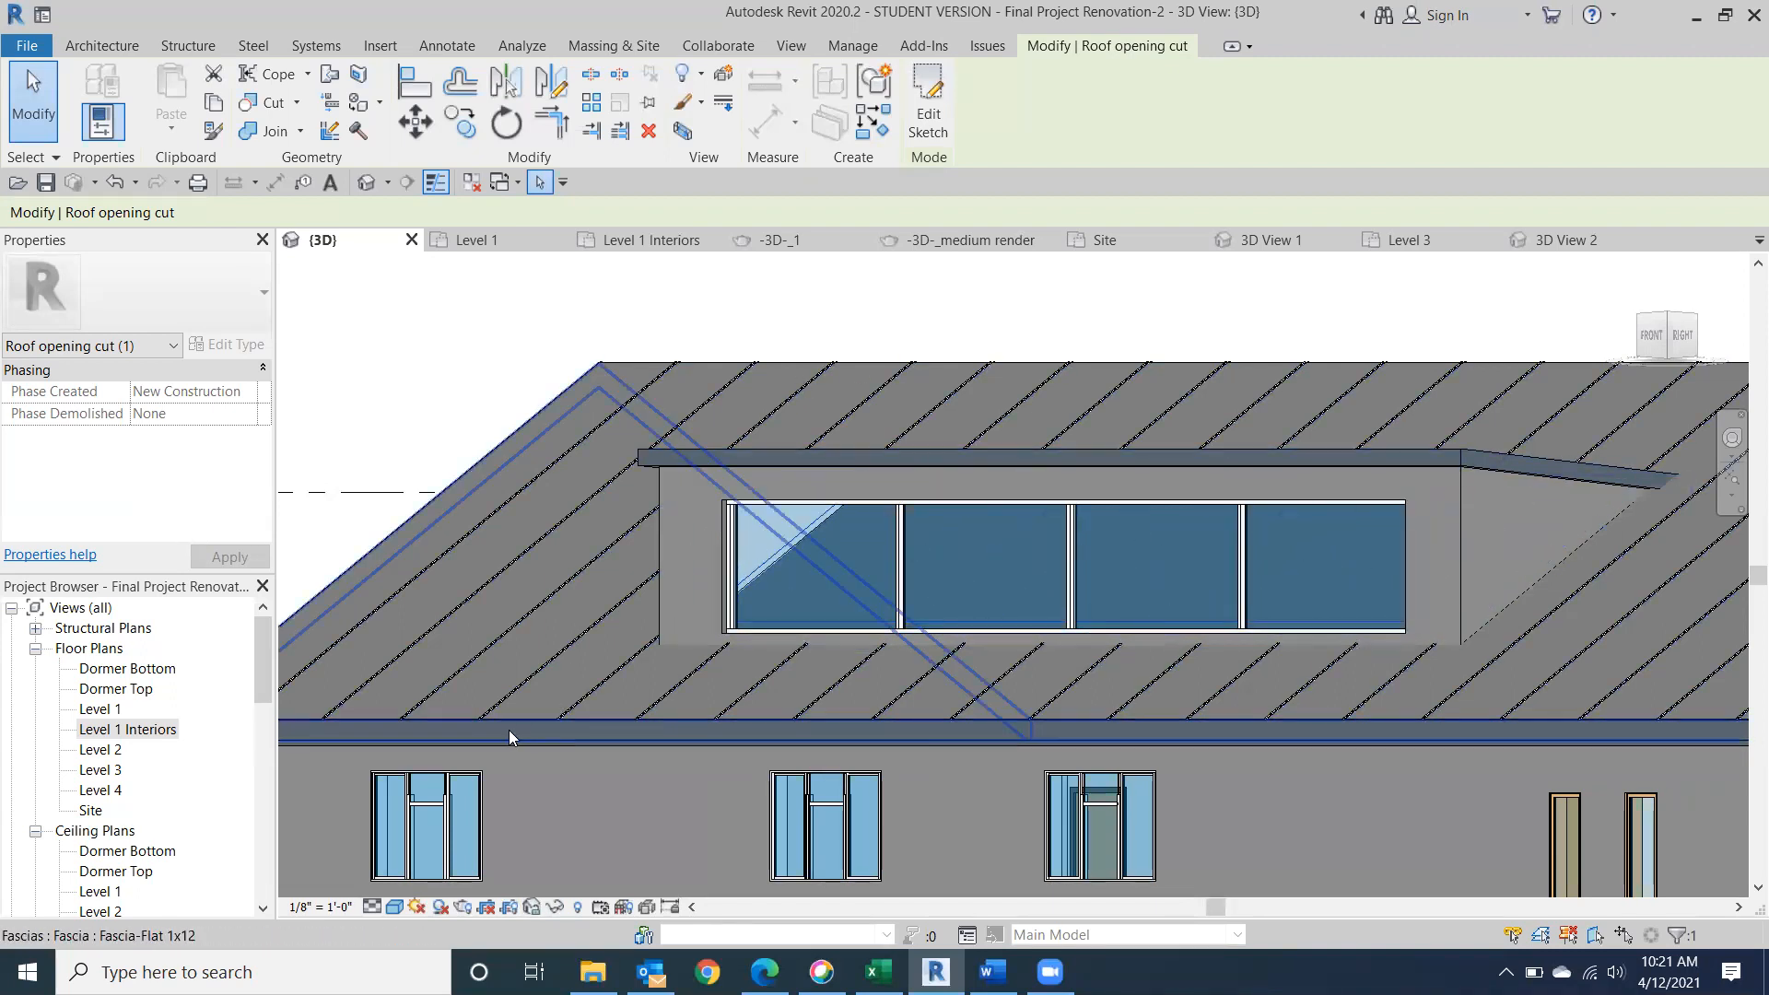
Start another vertical opening, picking the main roof at its front eave corner.
{"action": "left_click", "coordinate": [102, 46]}
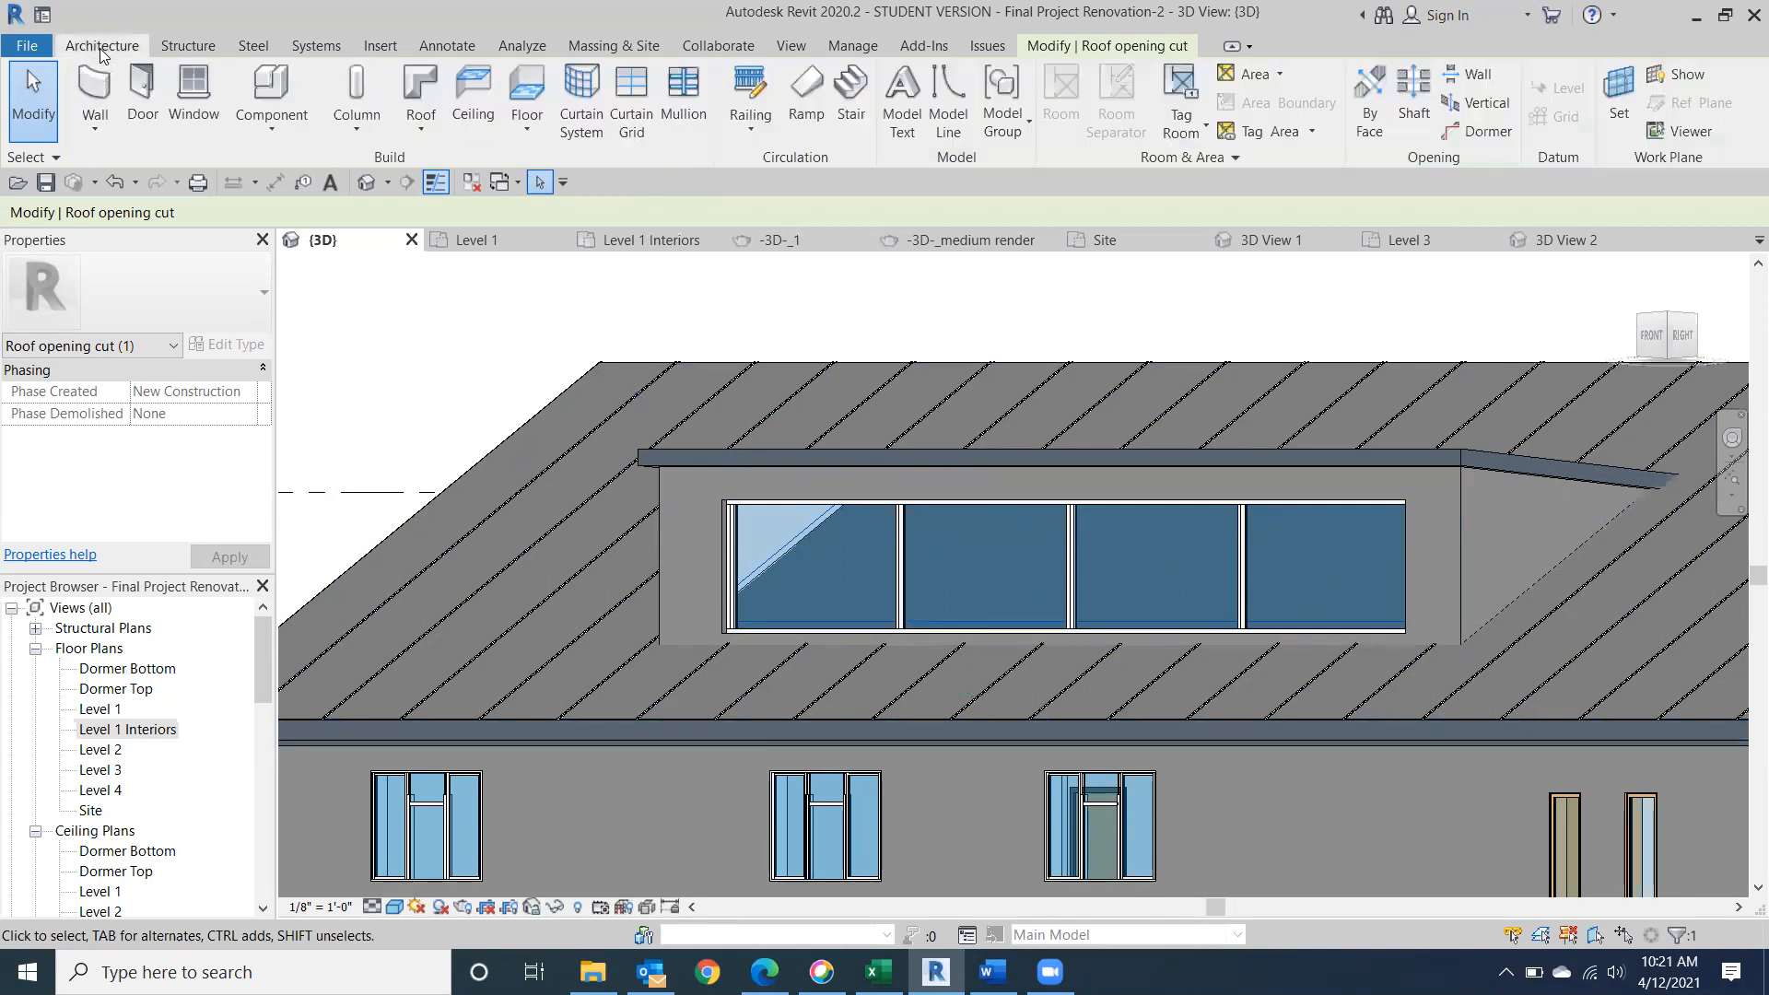
{"action": "left_click", "coordinate": [1485, 108]}
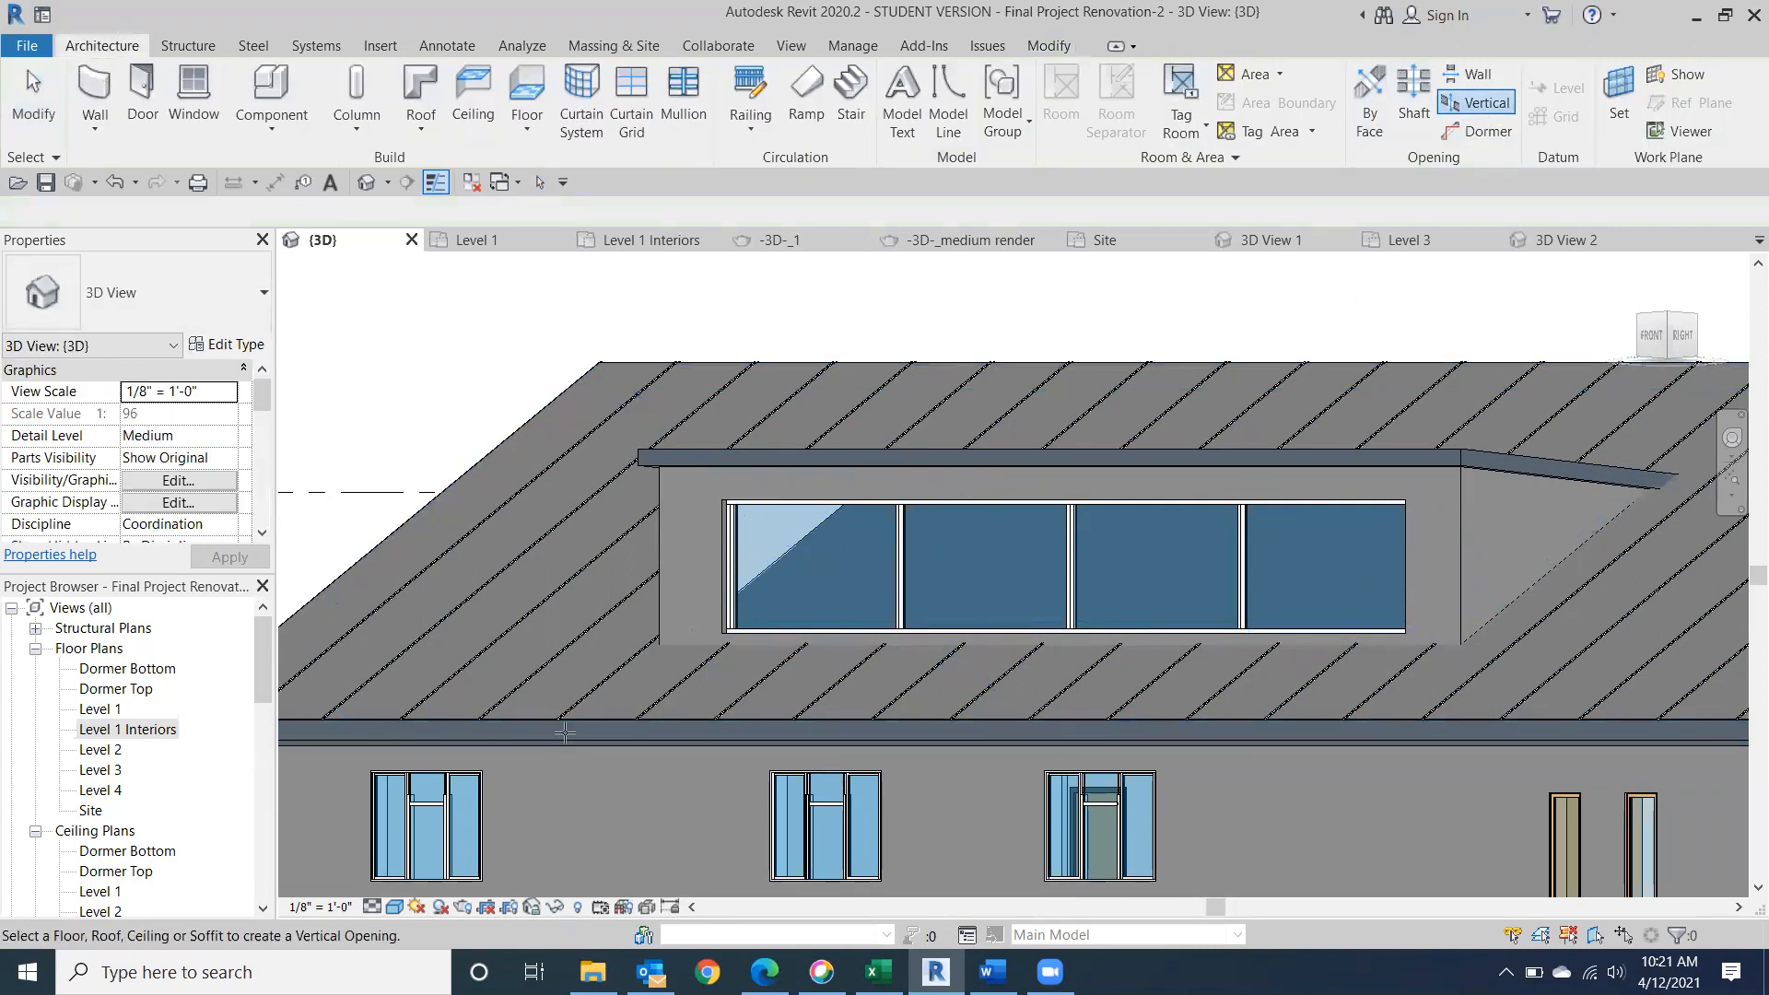
{"action": "middle_click_drag", "start_coordinate": [565, 733], "coordinate": [790, 735]}
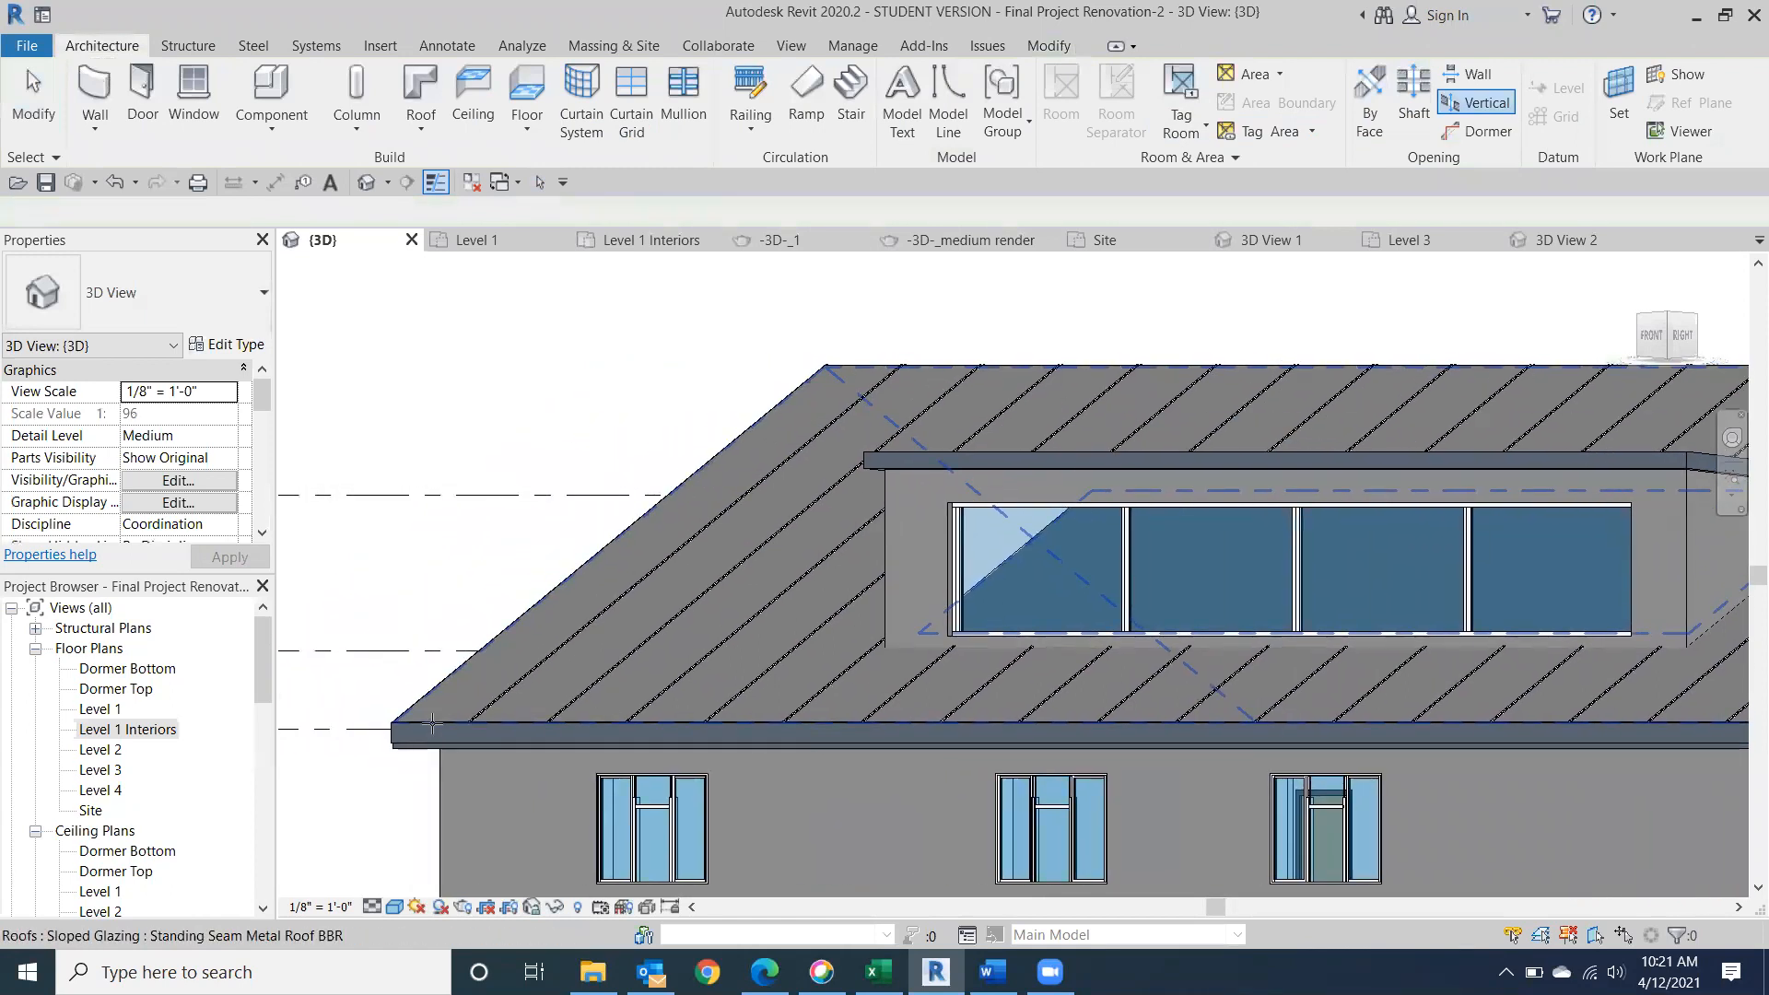
{"action": "left_click", "coordinate": [384, 738]}
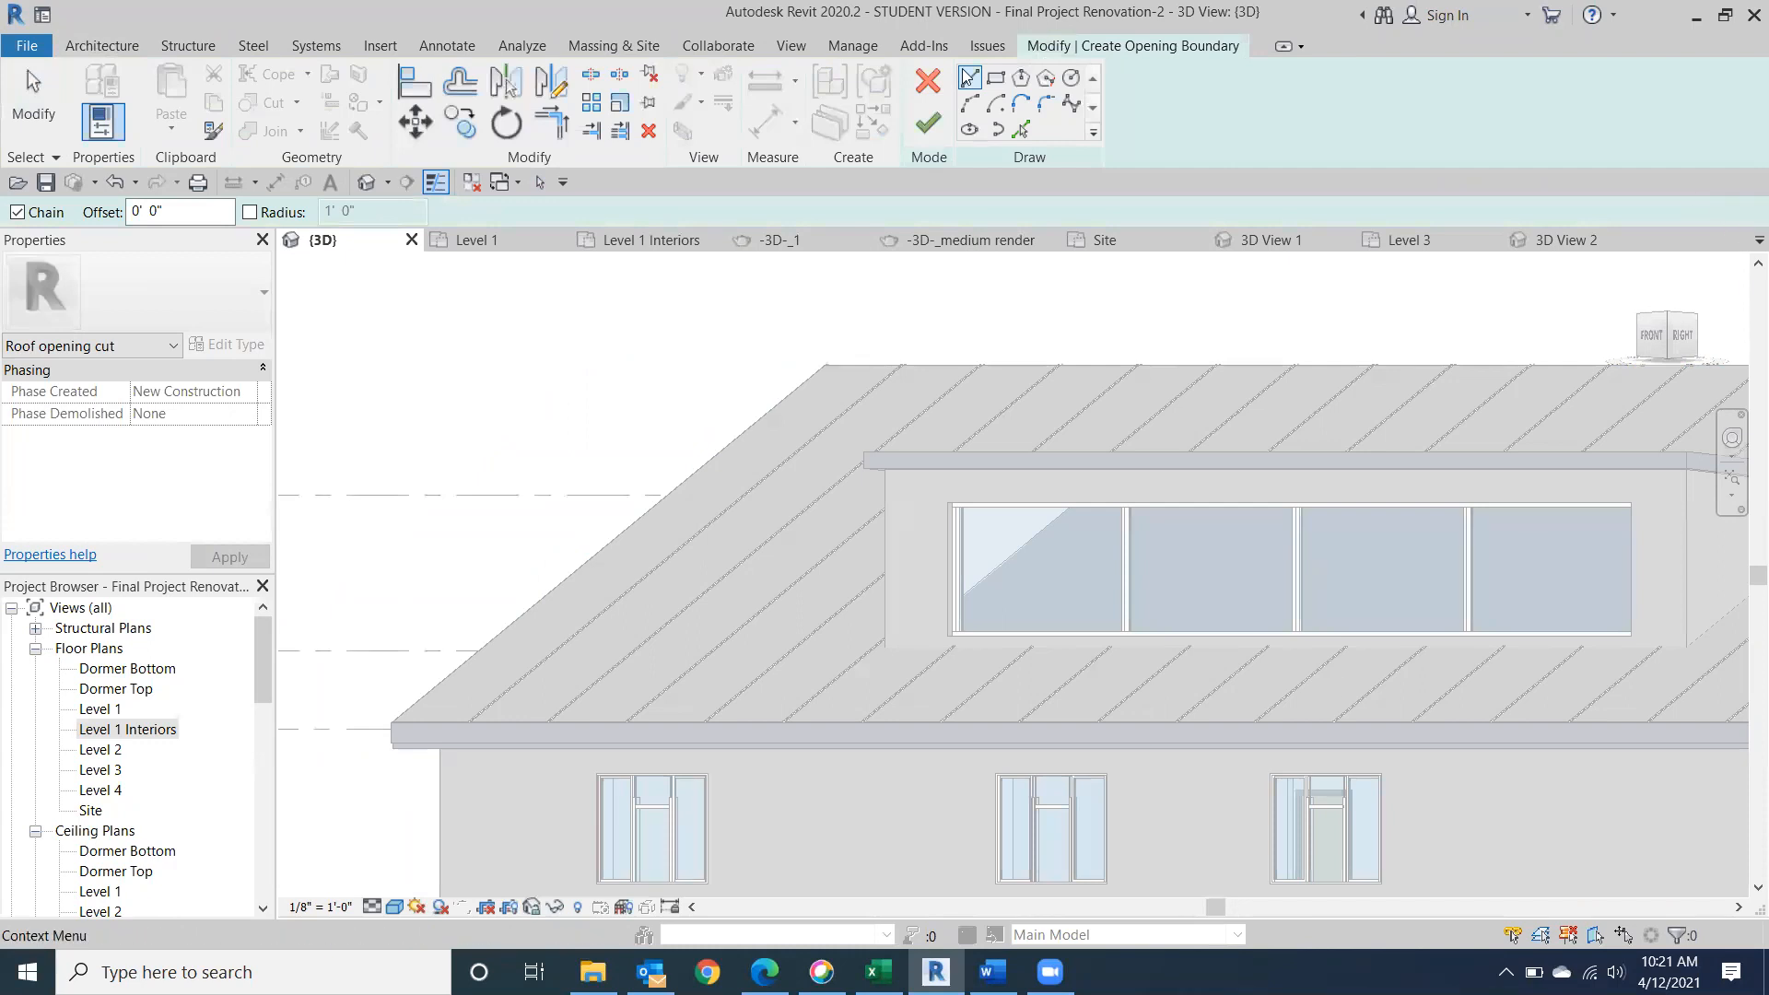
Orient the roof opening sketch to the top view and set the visual style to Wireframe.
{"action": "left_click", "coordinate": [1661, 324]}
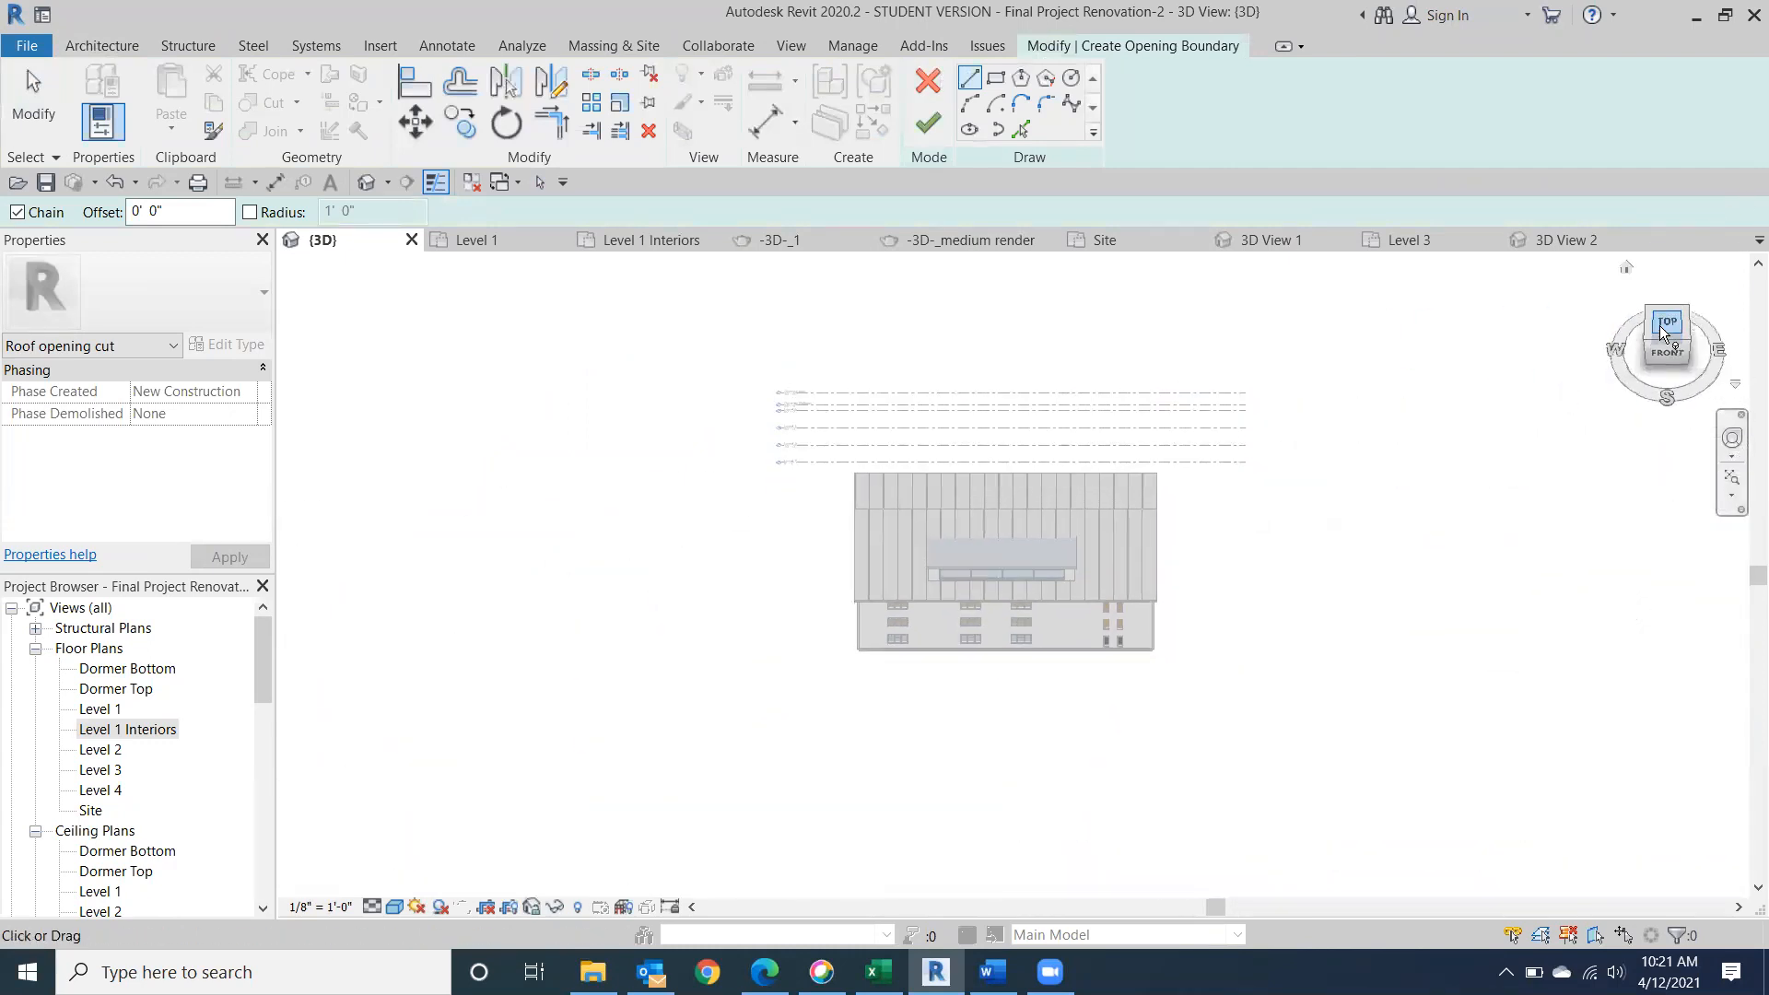
{"action": "left_click", "coordinate": [1660, 327]}
{"action": "scroll", "coordinate": [990, 645], "scroll_direction": "up", "scroll_amount": 5}
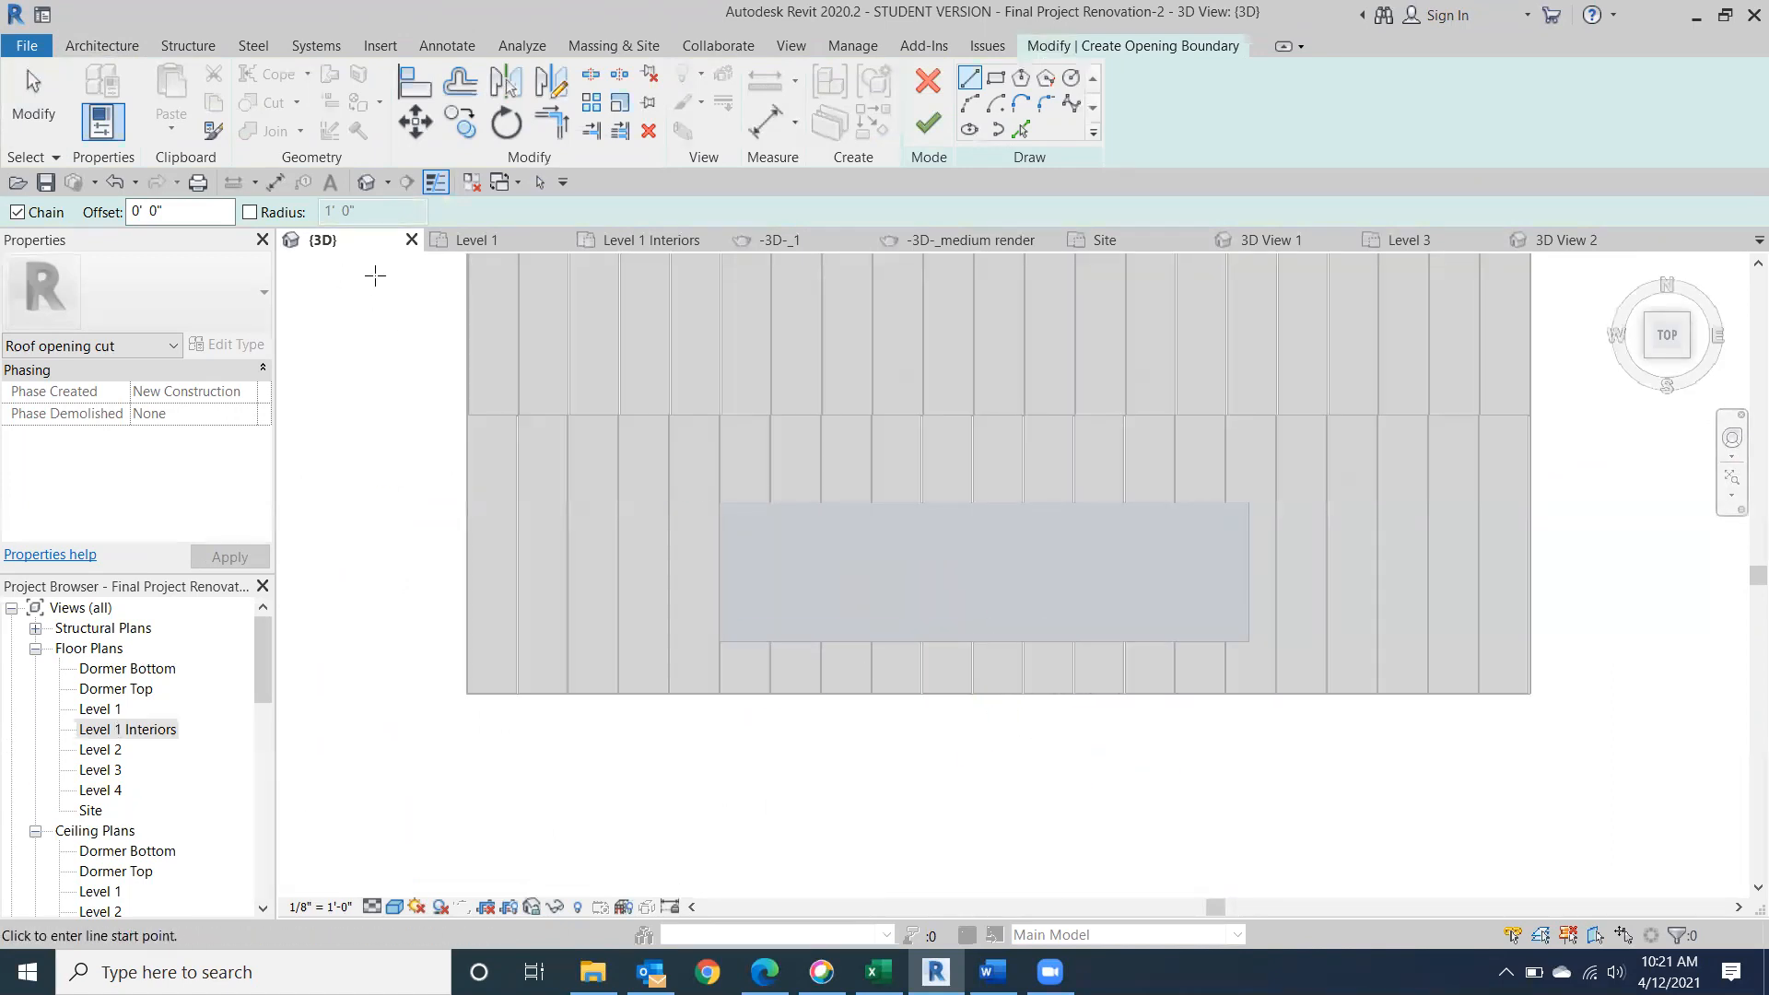
{"action": "left_click", "coordinate": [394, 907]}
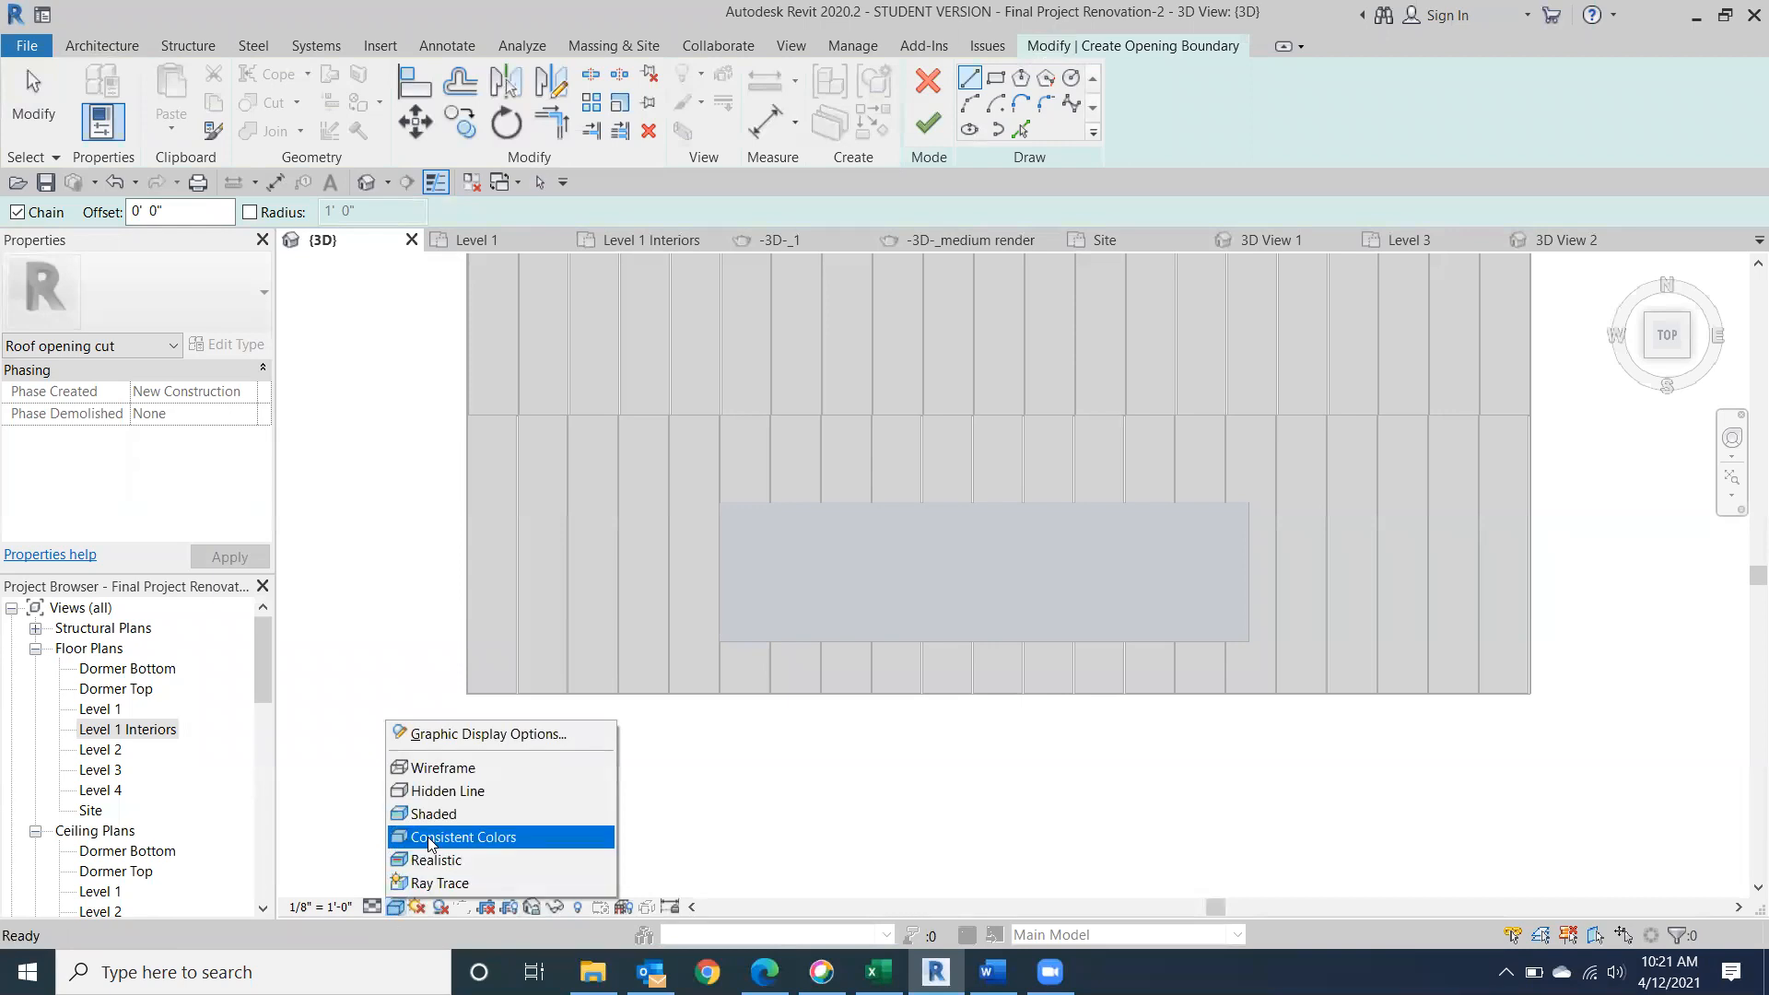
{"action": "left_click", "coordinate": [454, 791]}
{"action": "key", "text": "Escape"}
{"action": "left_click", "coordinate": [393, 908]}
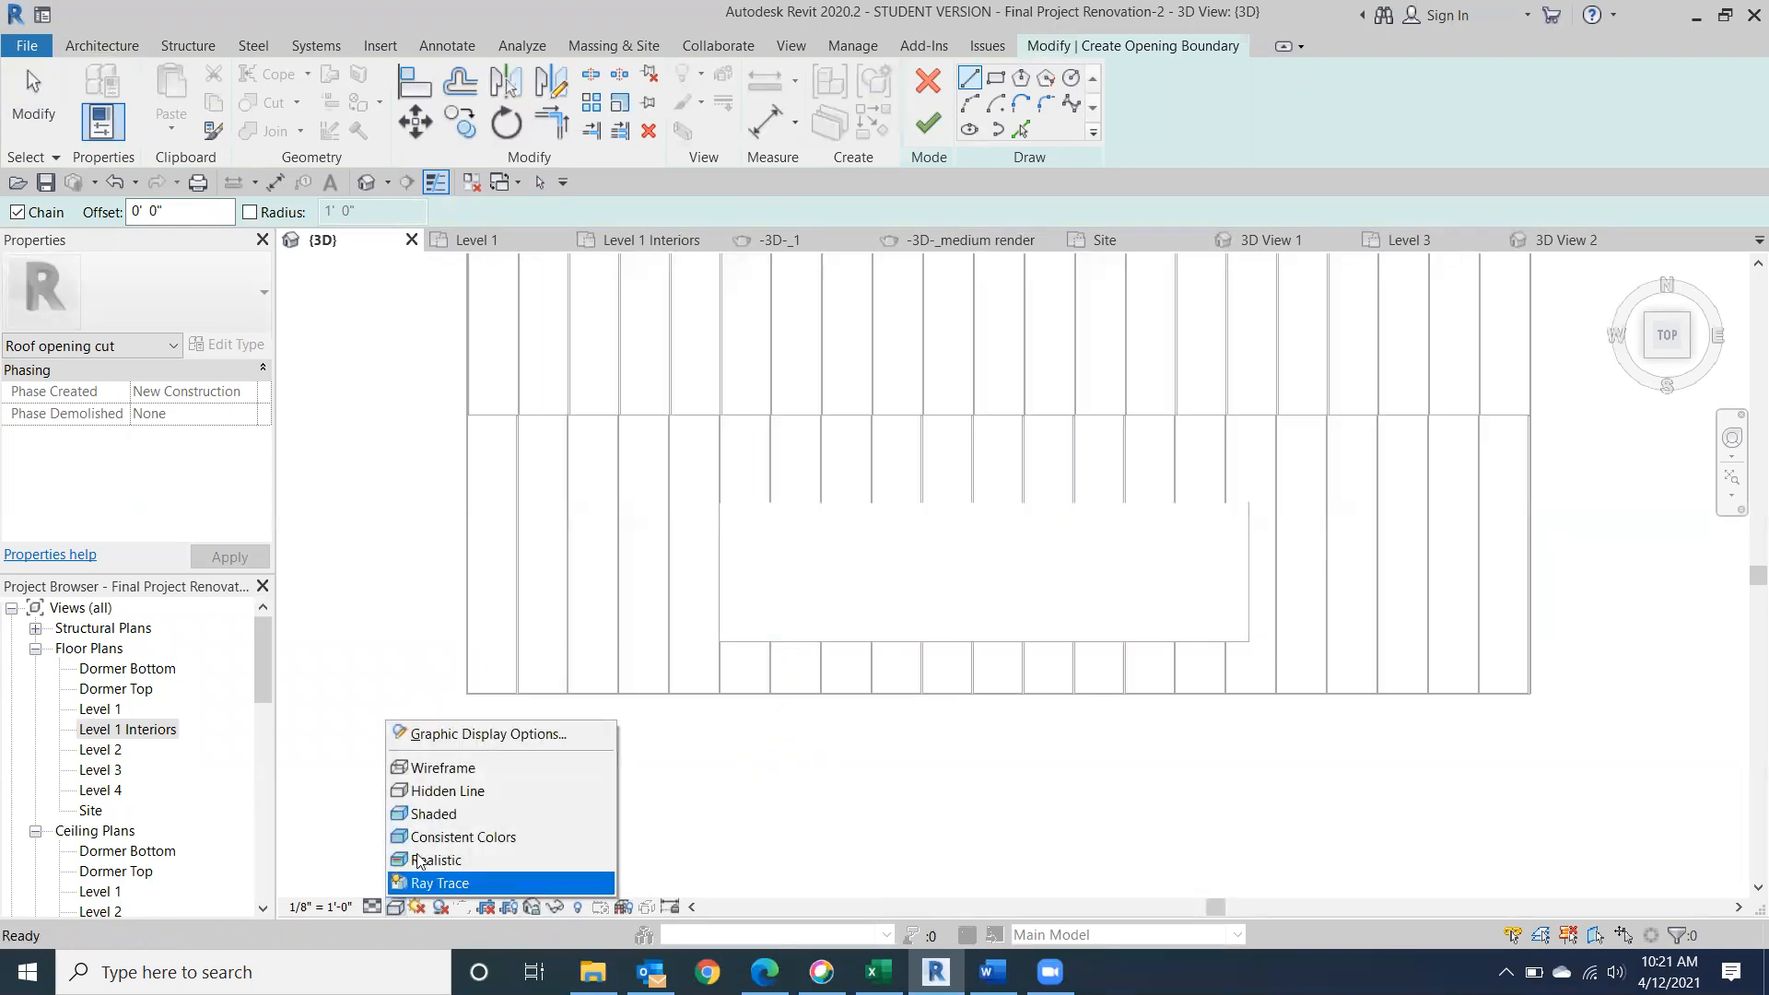
{"action": "left_click", "coordinate": [454, 768]}
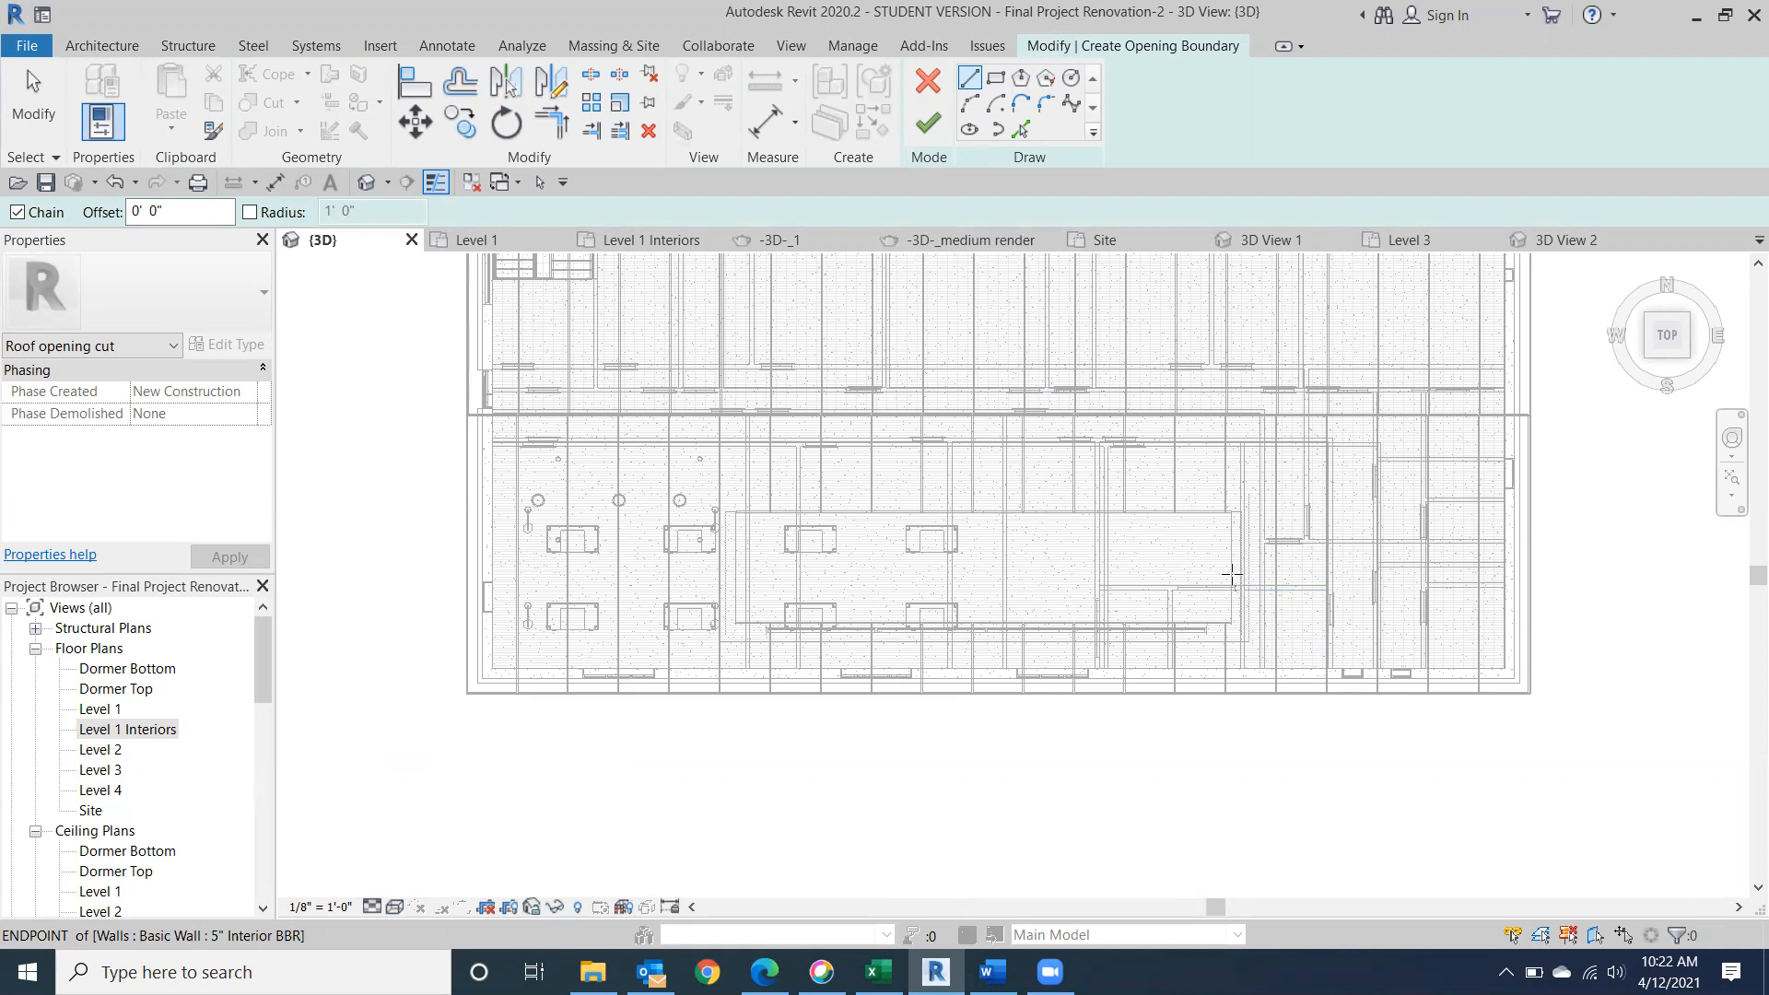
Sketch the opening boundary along the inside of the dormer's east side wall and across the inside of its front wall.
{"action": "scroll", "coordinate": [1231, 573], "scroll_direction": "up", "scroll_amount": 5}
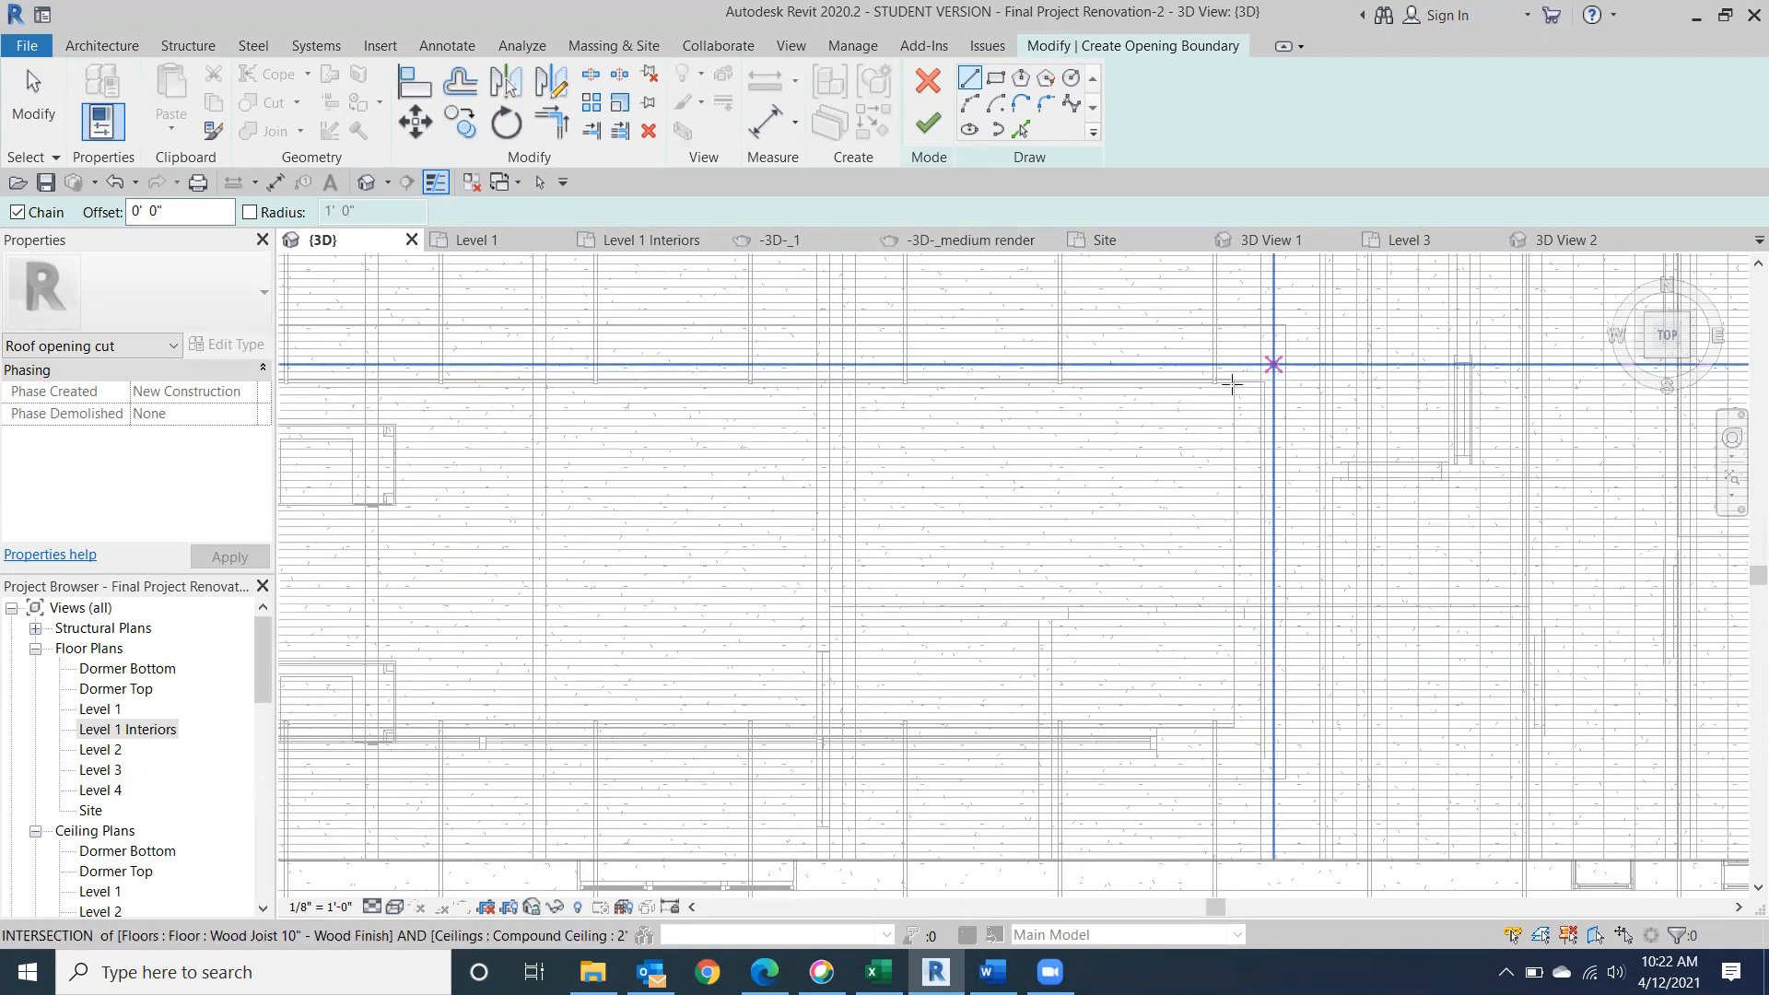
{"action": "left_click", "coordinate": [1230, 381]}
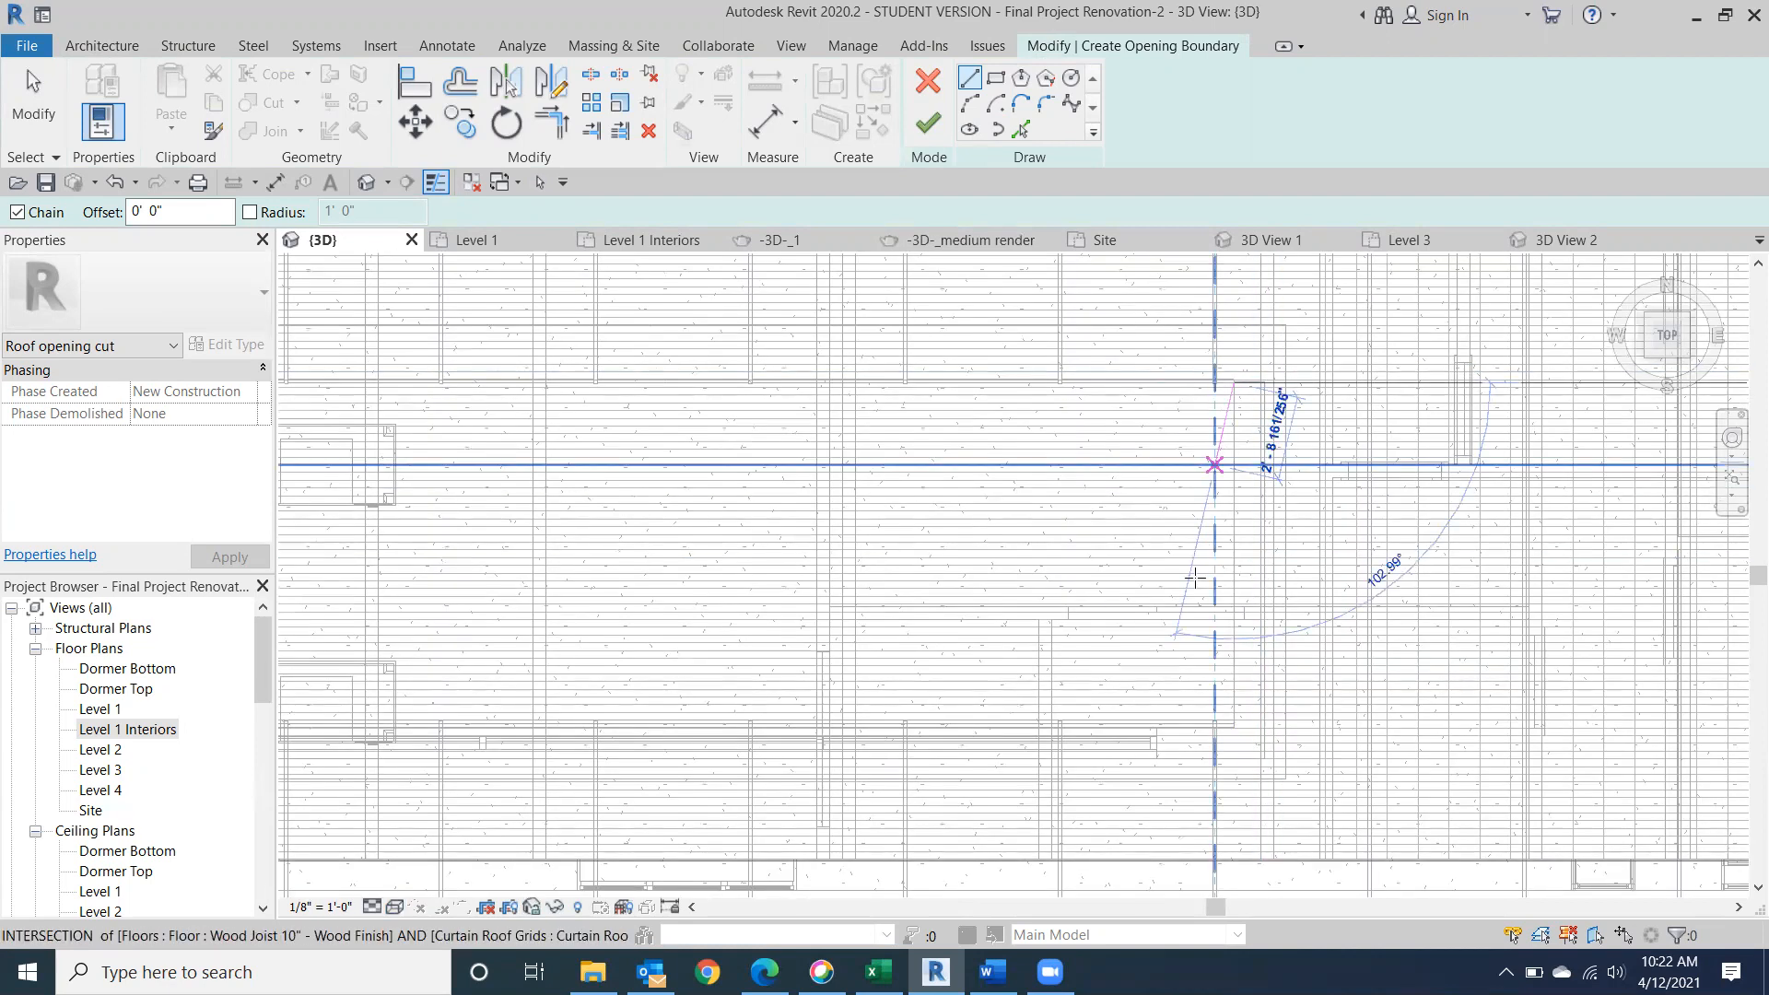
{"action": "left_click", "coordinate": [1234, 728]}
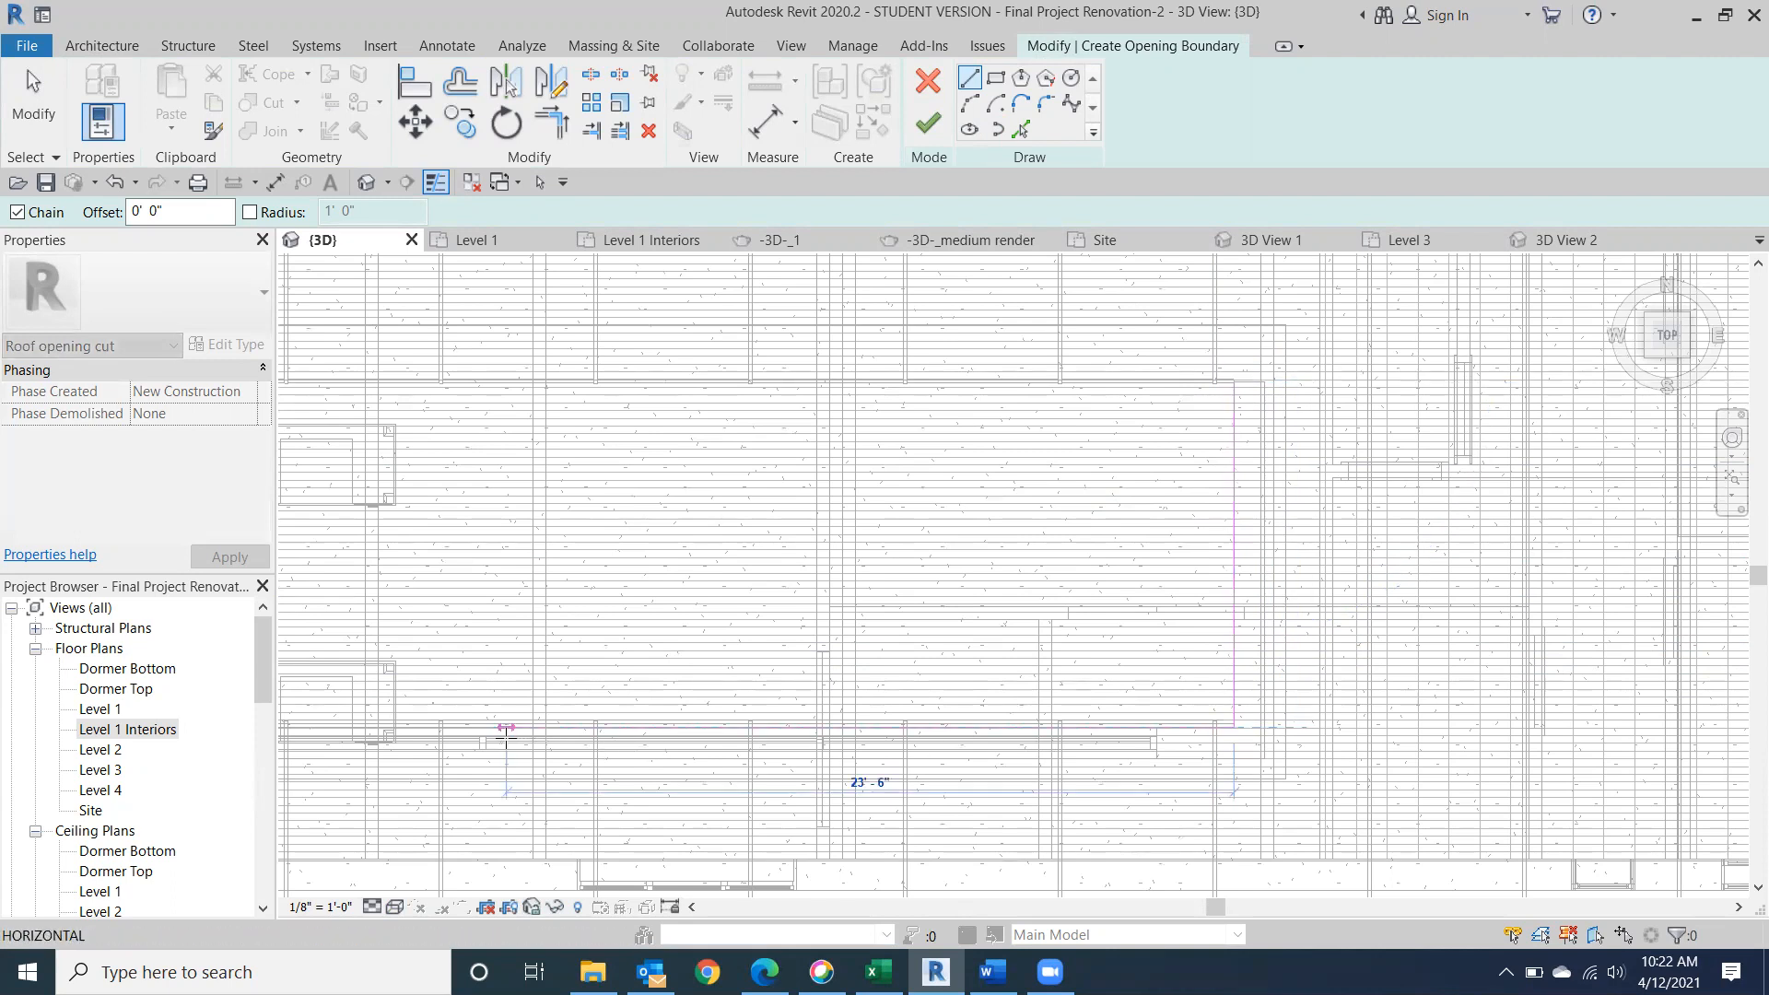
{"action": "scroll", "coordinate": [875, 776], "scroll_direction": "up", "scroll_amount": 3}
{"action": "middle_click_drag", "start_coordinate": [888, 774], "coordinate": [1639, 798]}
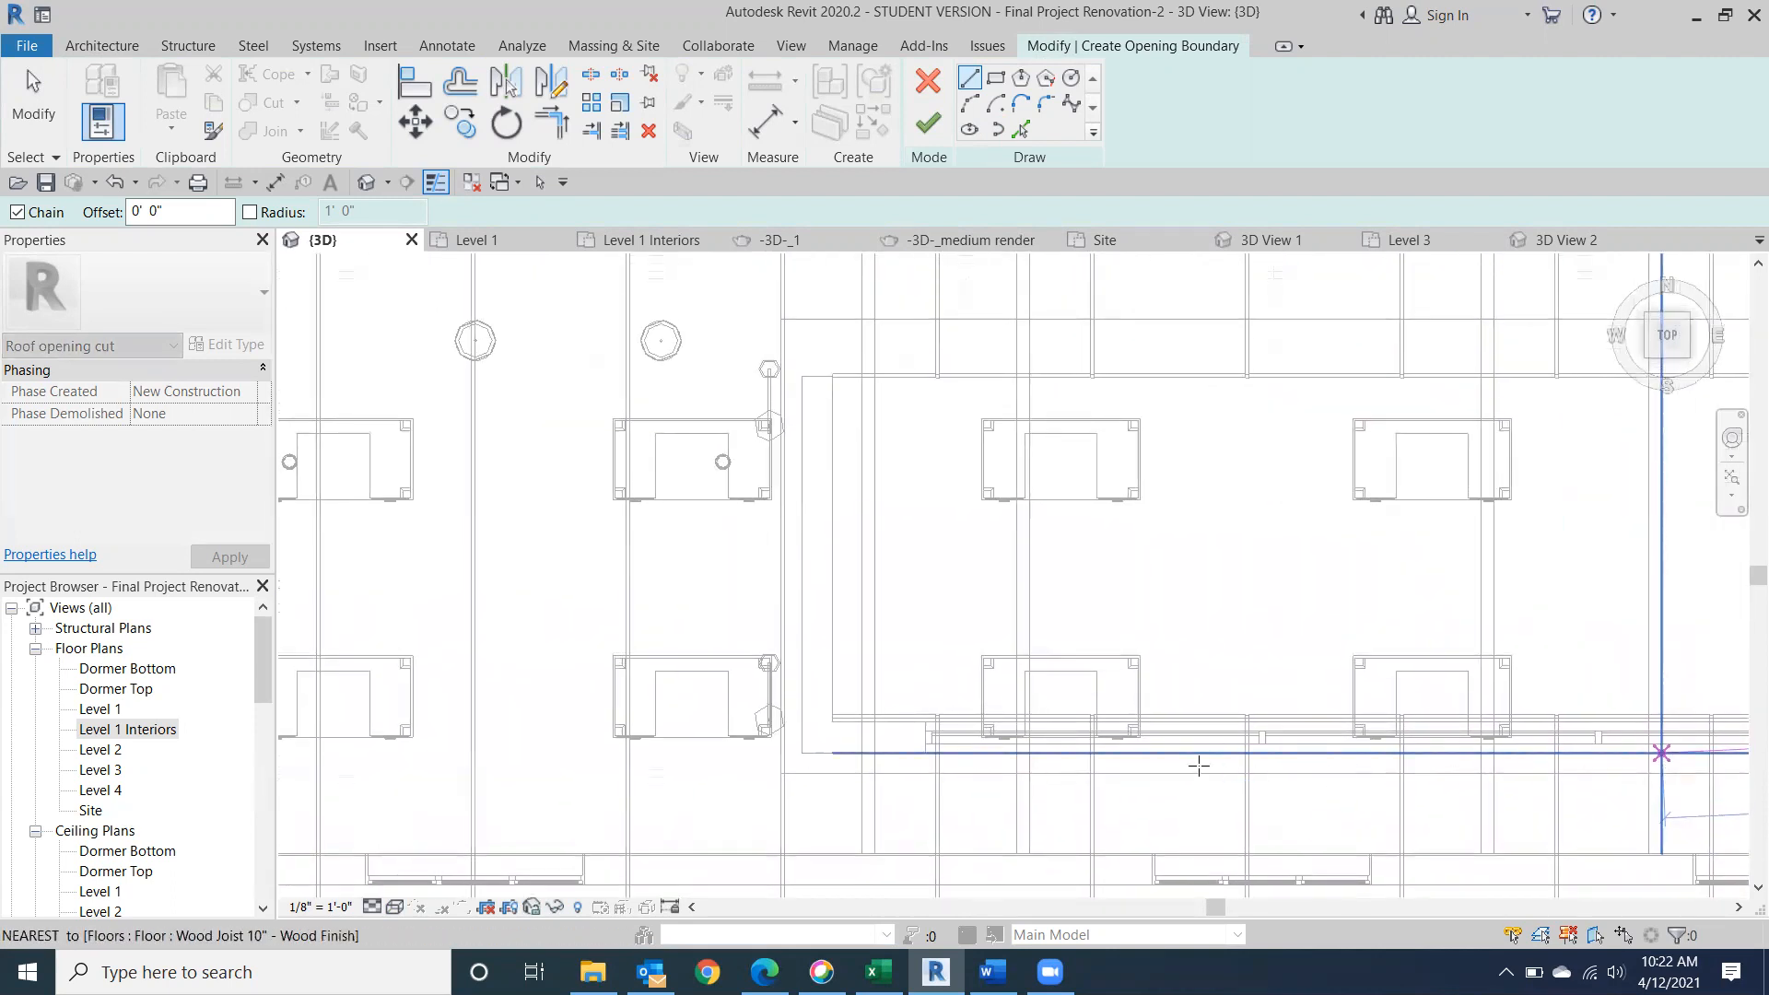
{"action": "left_click", "coordinate": [823, 731]}
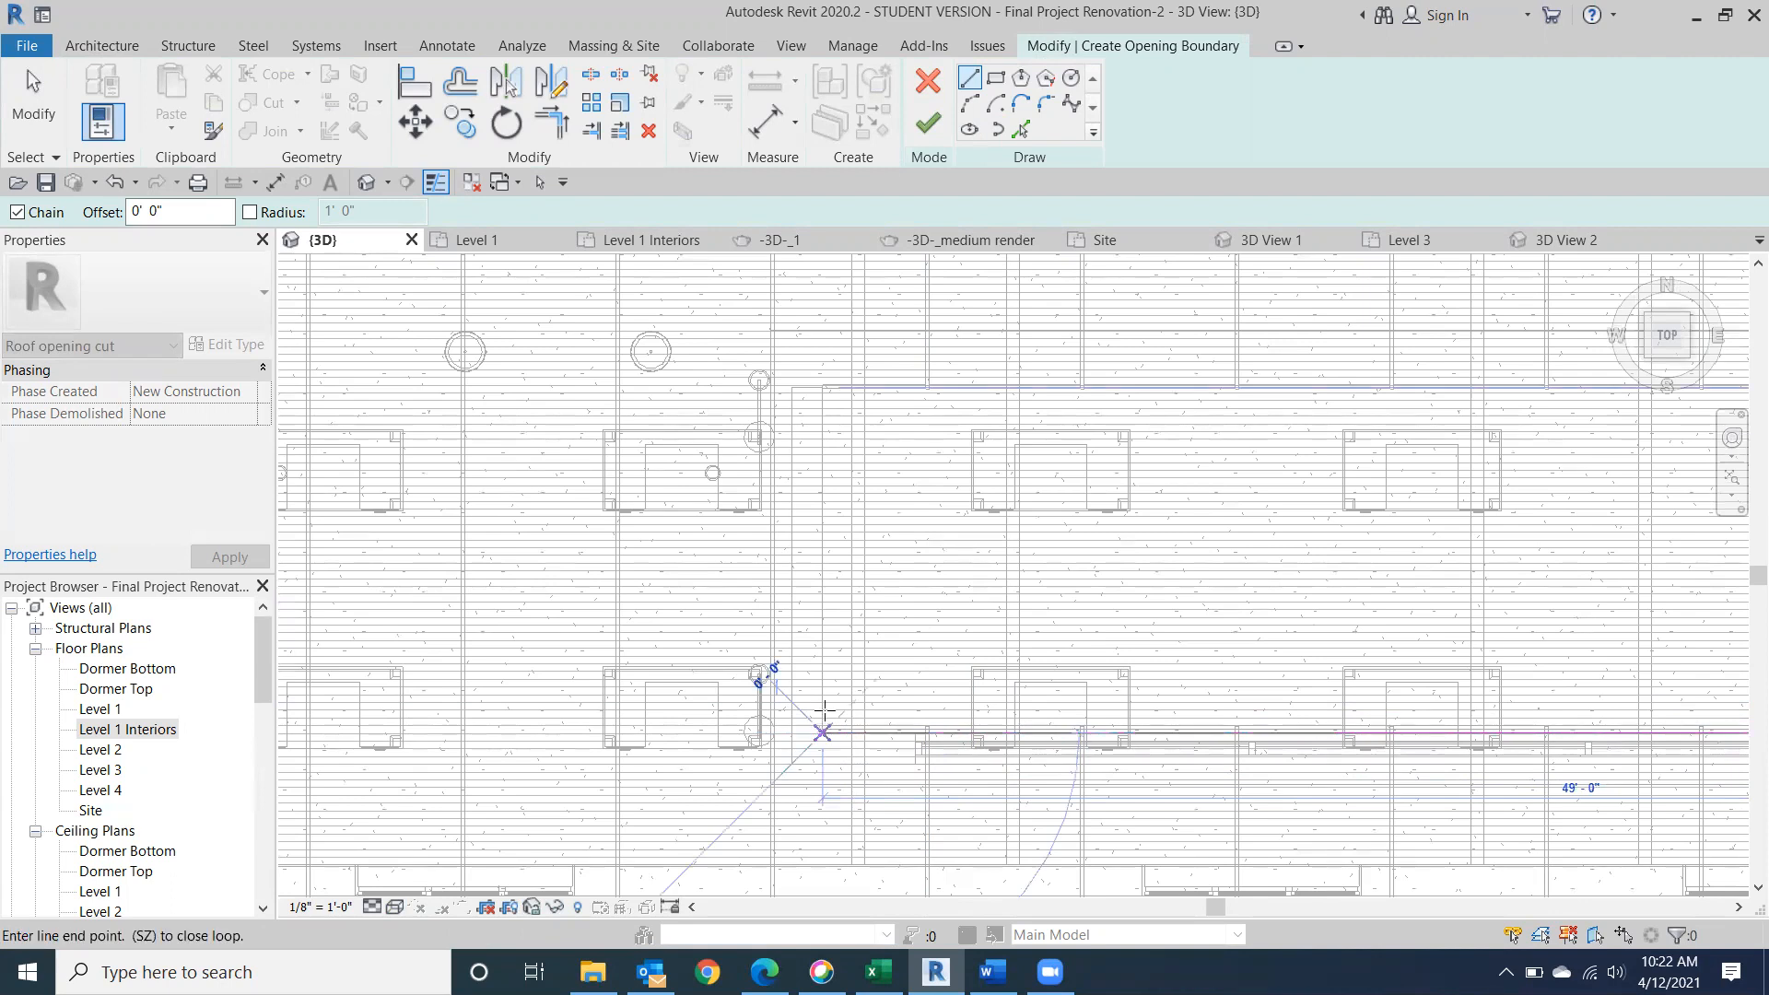
Close the opening boundary along the west side wall and with a 49' line back to the start, and finish the sketch.
{"action": "left_click", "coordinate": [822, 388]}
{"action": "middle_click_drag", "start_coordinate": [1357, 423], "coordinate": [396, 524]}
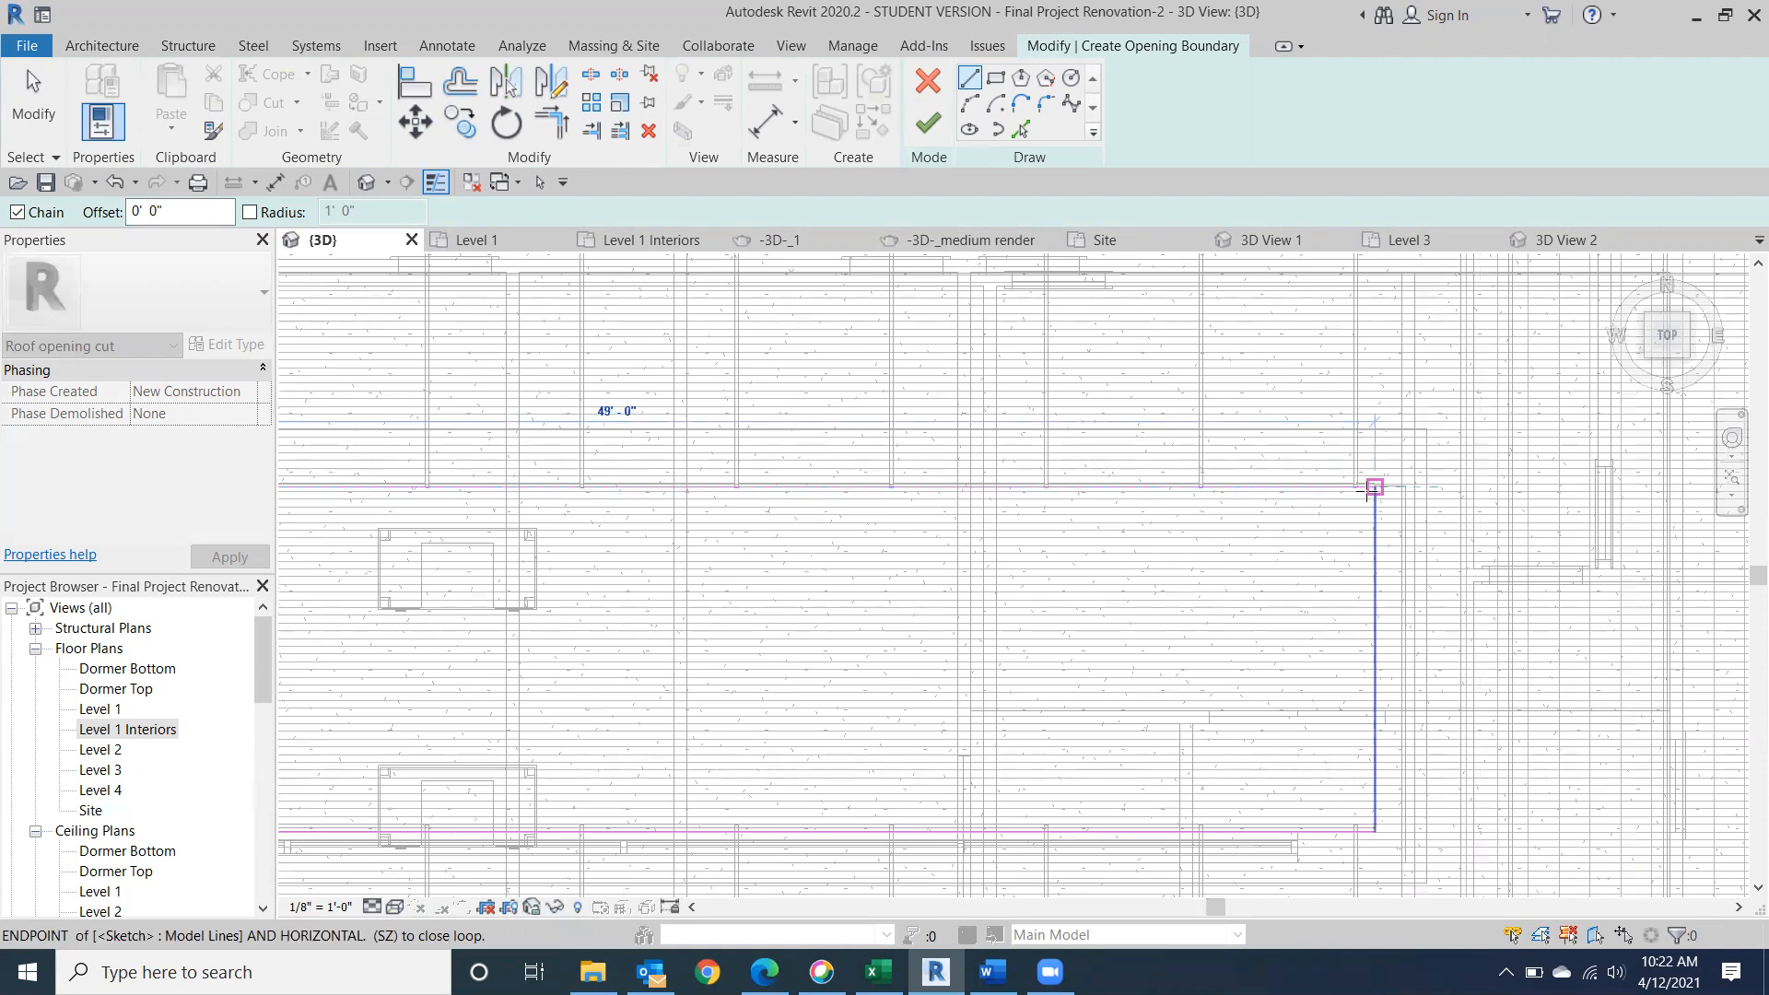
{"action": "left_click", "coordinate": [1374, 487]}
{"action": "left_click", "coordinate": [930, 125]}
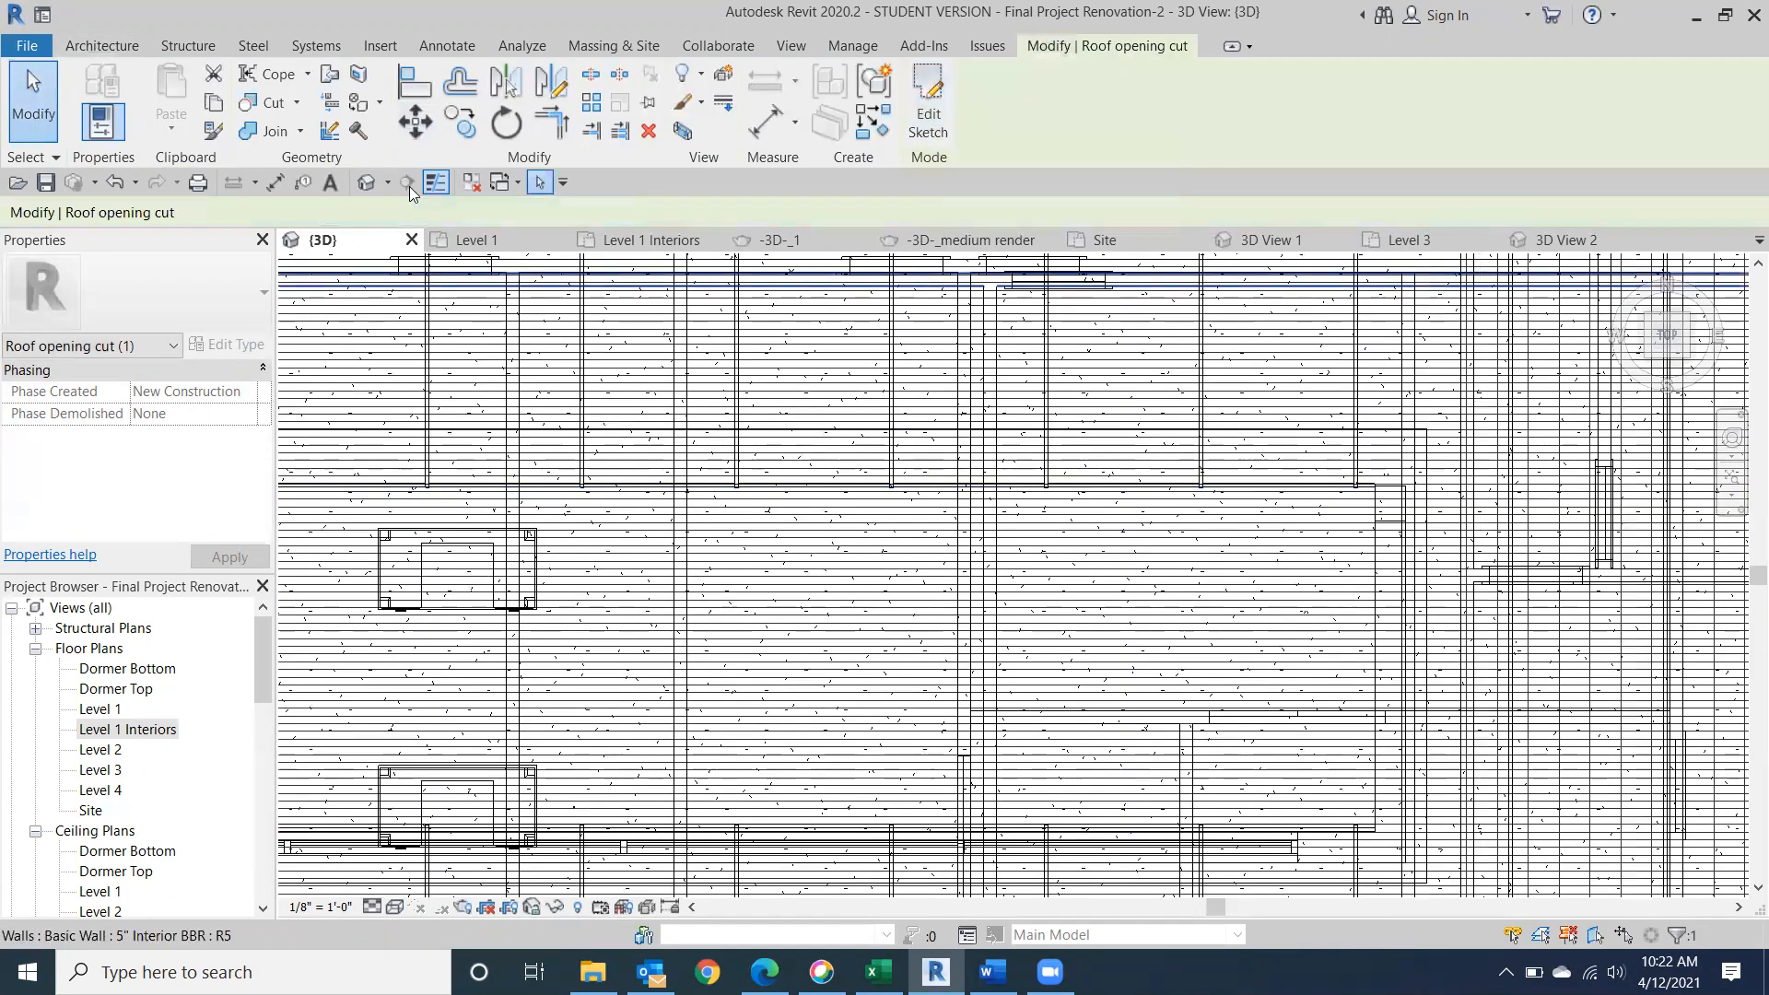
Return the 3D view to its home orientation and set the visual style to Consistent Colors.
{"action": "left_click", "coordinate": [365, 185]}
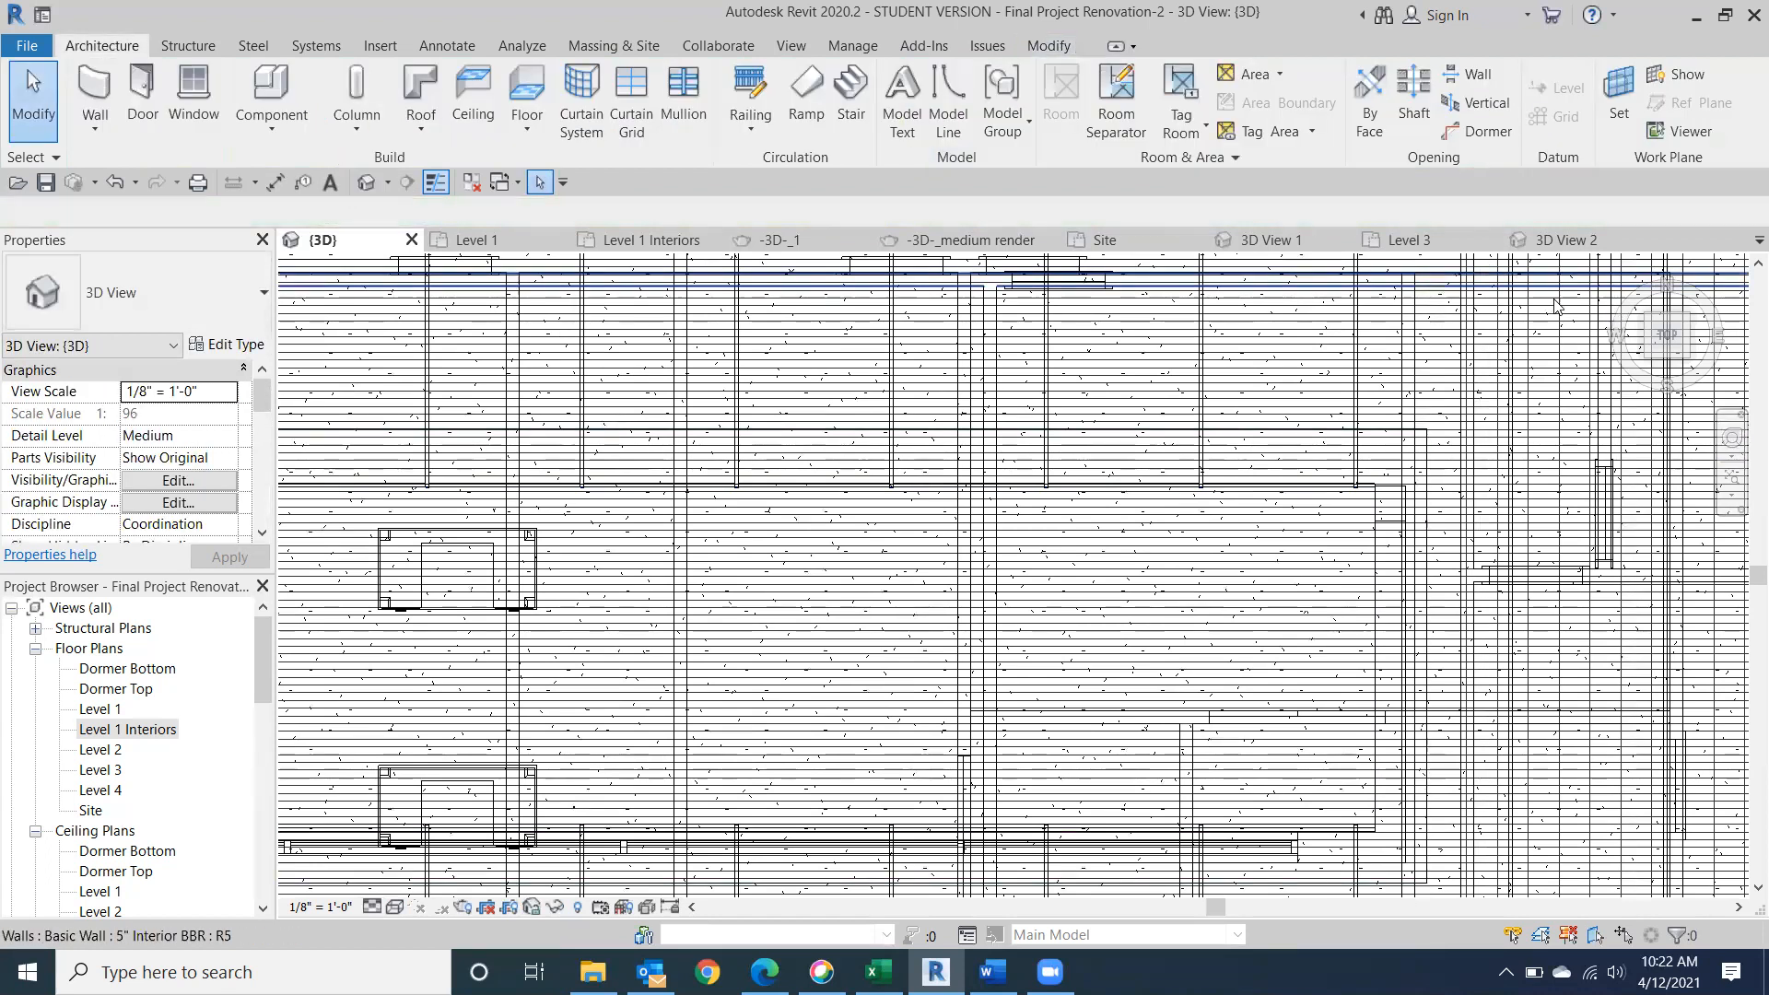
{"action": "left_click", "coordinate": [1628, 269]}
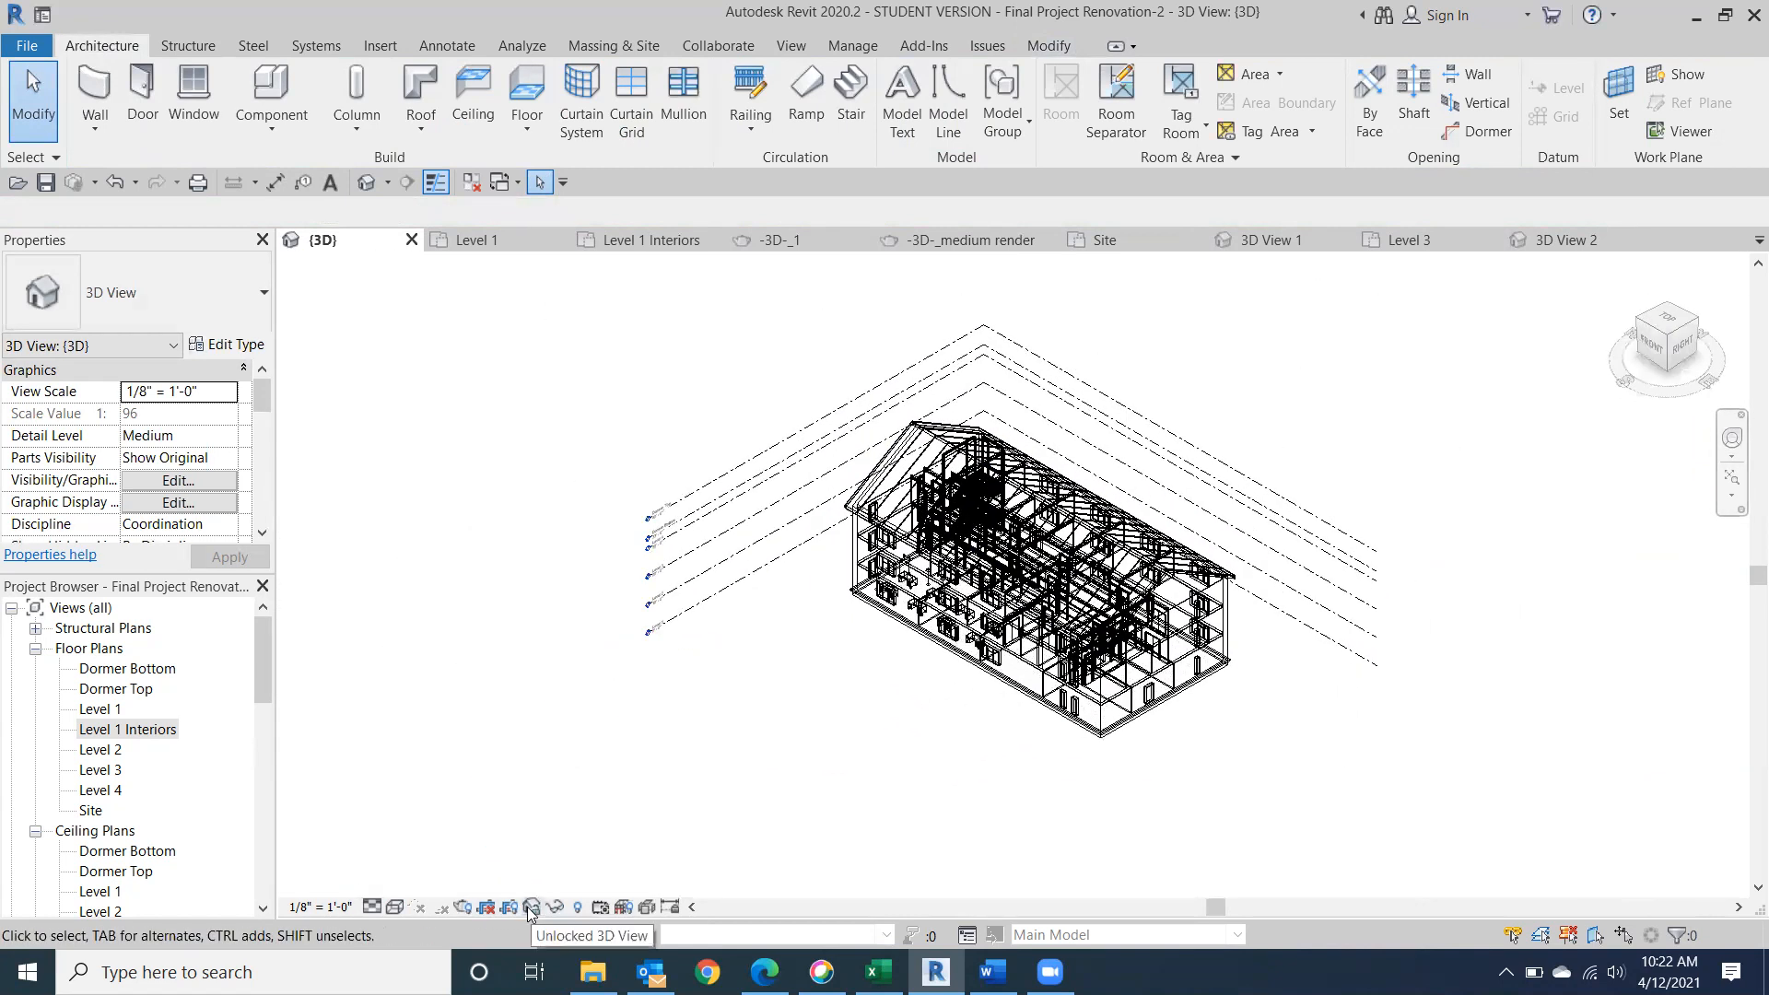
{"action": "left_click", "coordinate": [402, 910]}
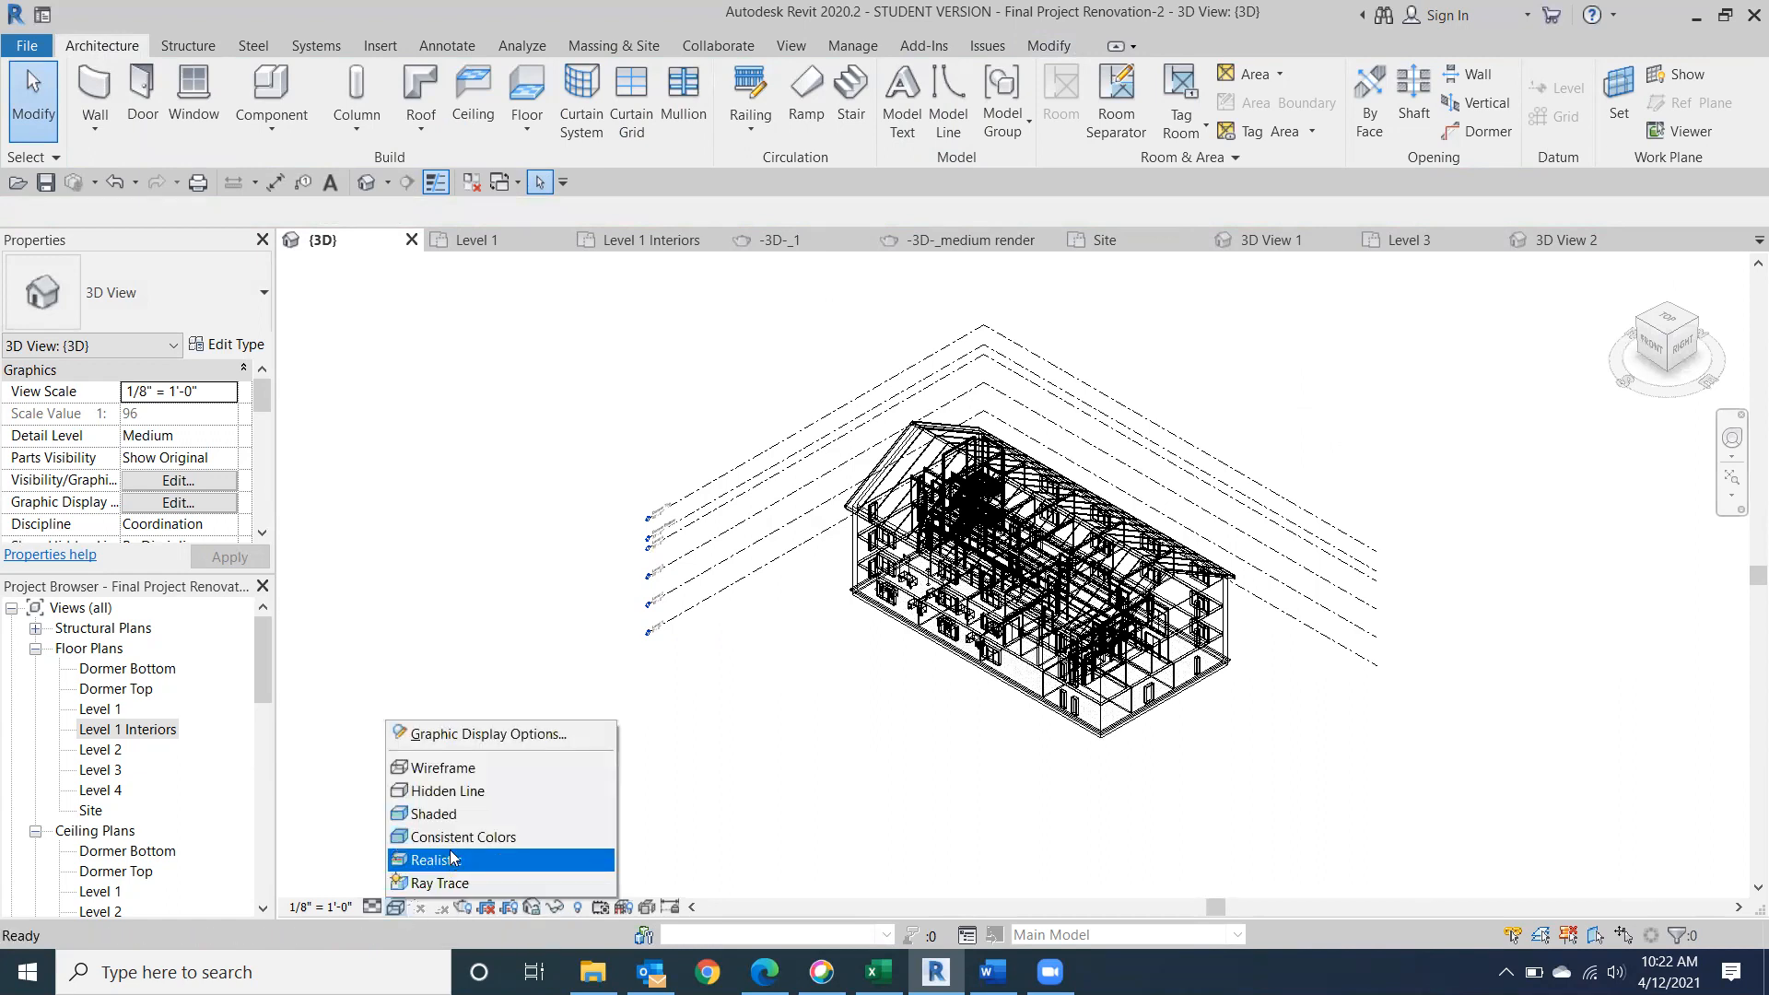
{"action": "left_click", "coordinate": [530, 828]}
Examine the cut roof and the interior through the dormer's windows from the front-right side.
{"action": "scroll", "coordinate": [958, 548], "scroll_direction": "up", "scroll_amount": 6}
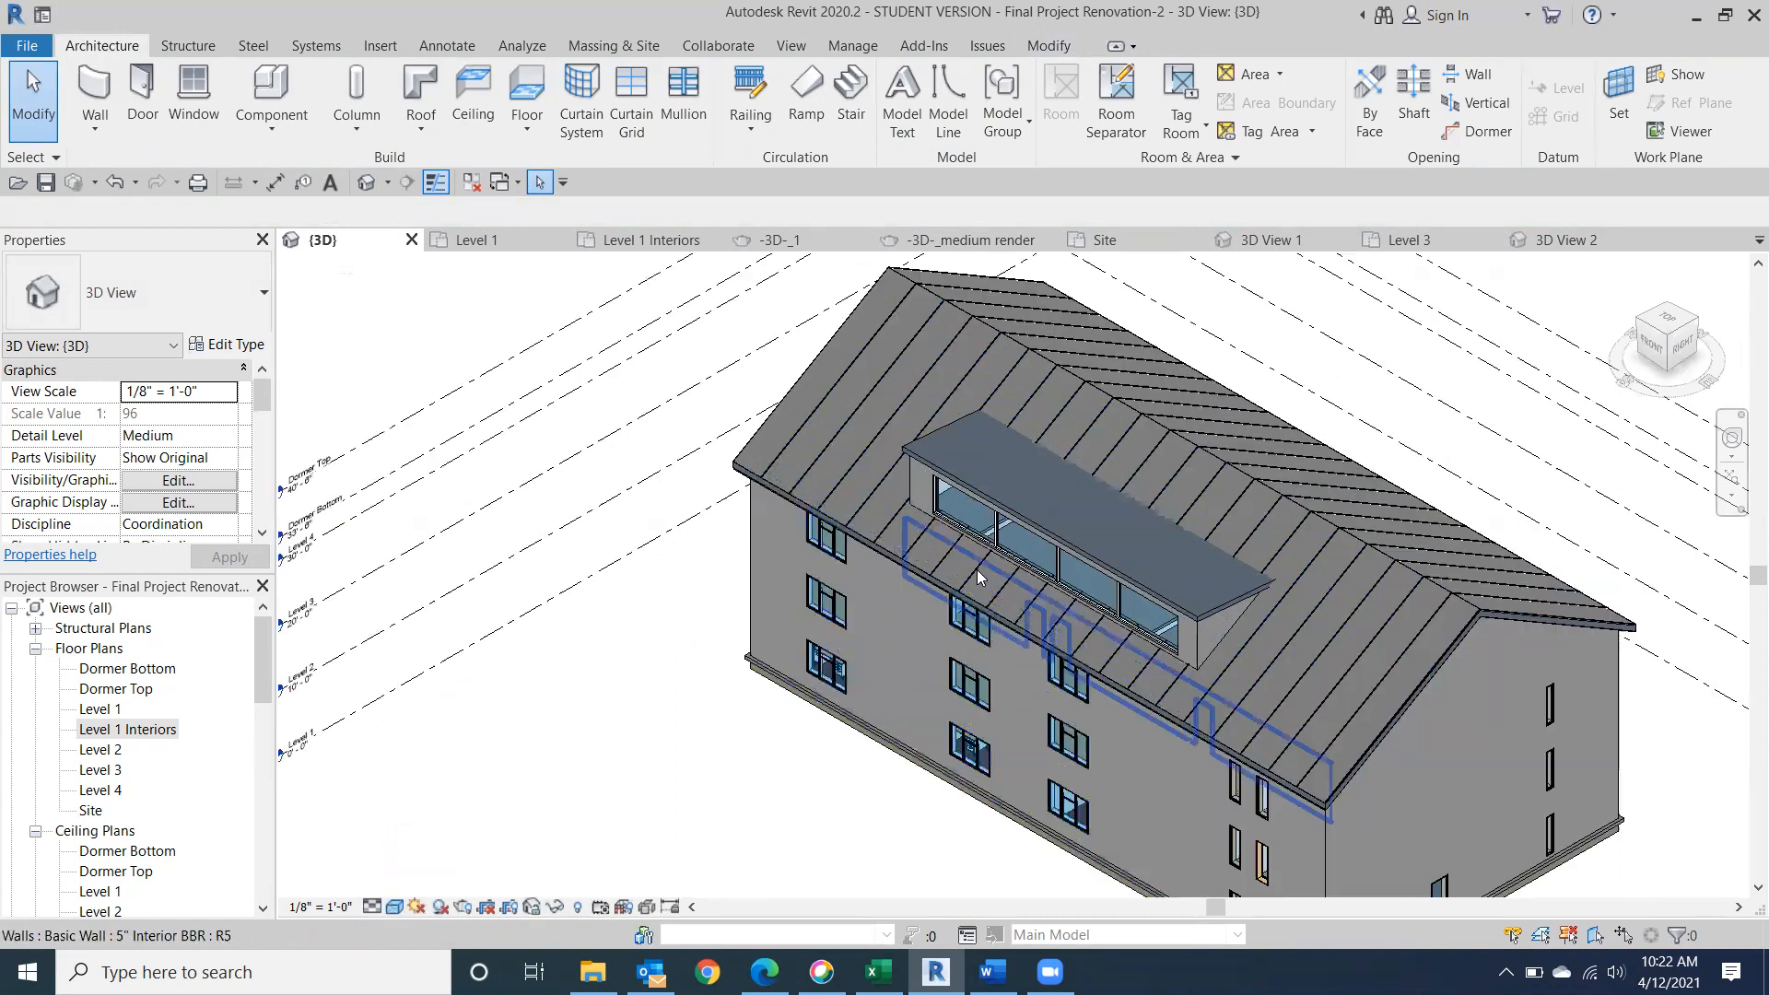
{"action": "left_click_drag", "start_coordinate": [1682, 321], "coordinate": [1693, 299]}
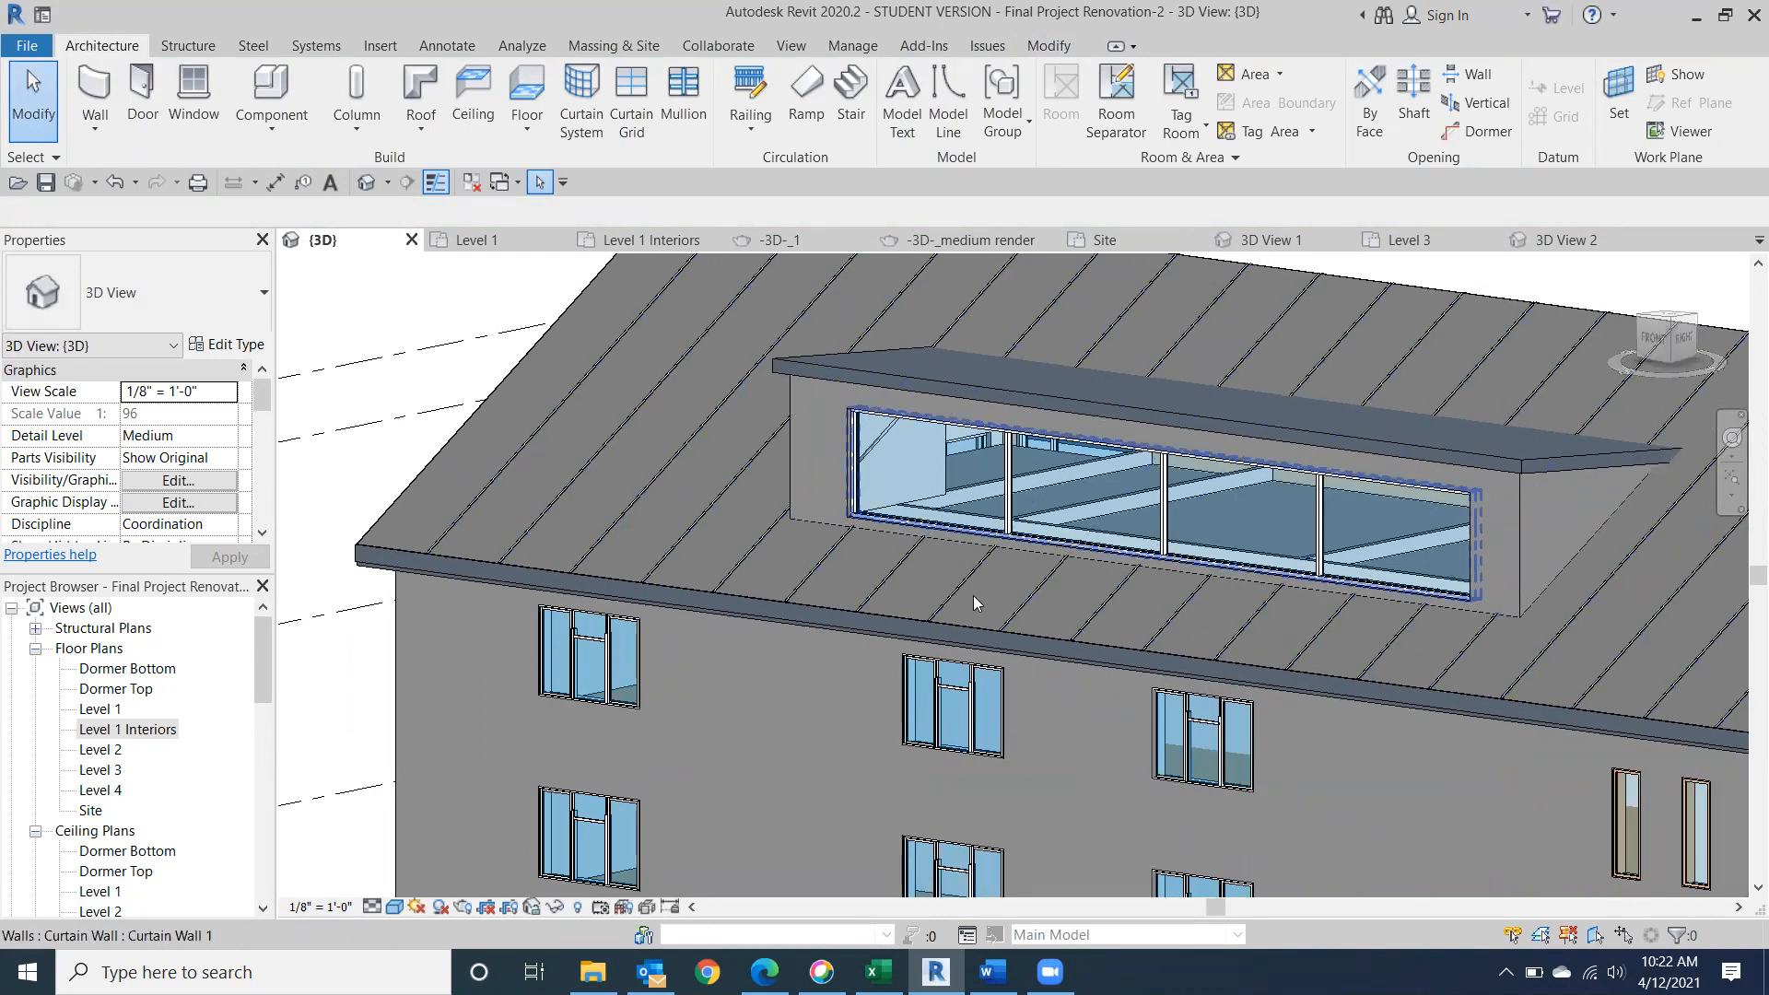
{"action": "scroll", "coordinate": [1004, 524], "scroll_direction": "up", "scroll_amount": 2}
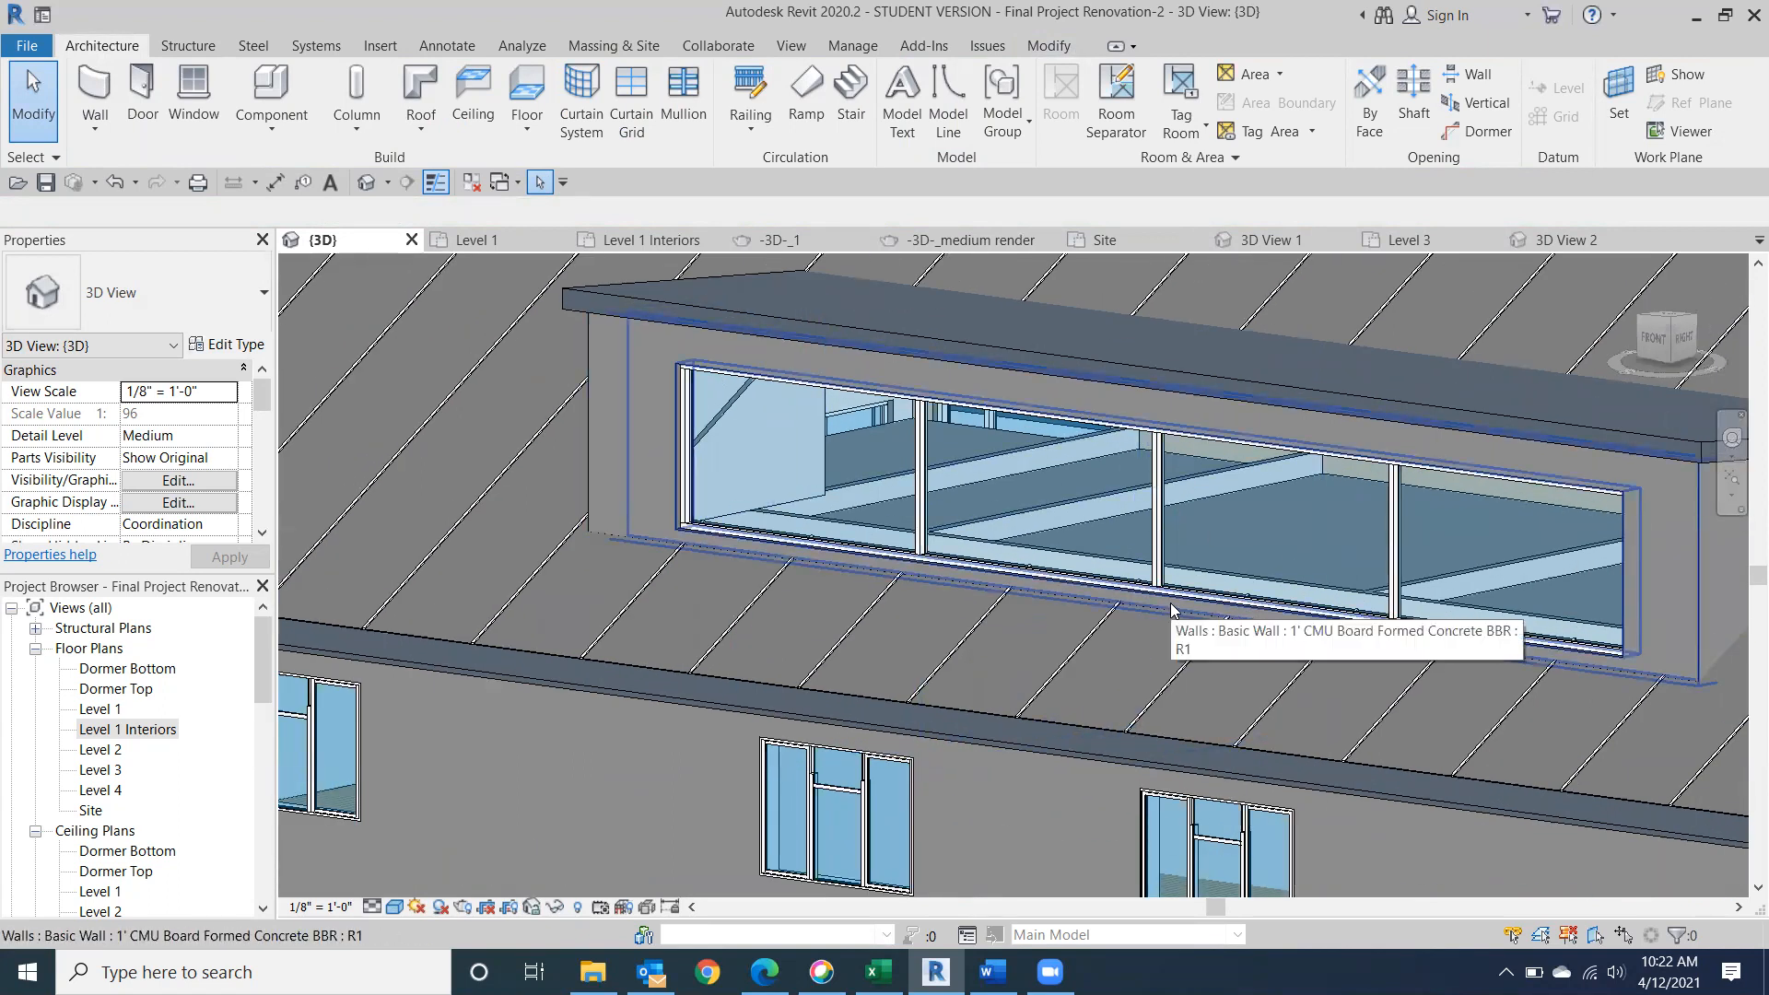
{"action": "scroll", "coordinate": [1175, 522], "scroll_direction": "up", "scroll_amount": 3}
{"action": "scroll", "coordinate": [1175, 521], "scroll_direction": "down", "scroll_amount": 2}
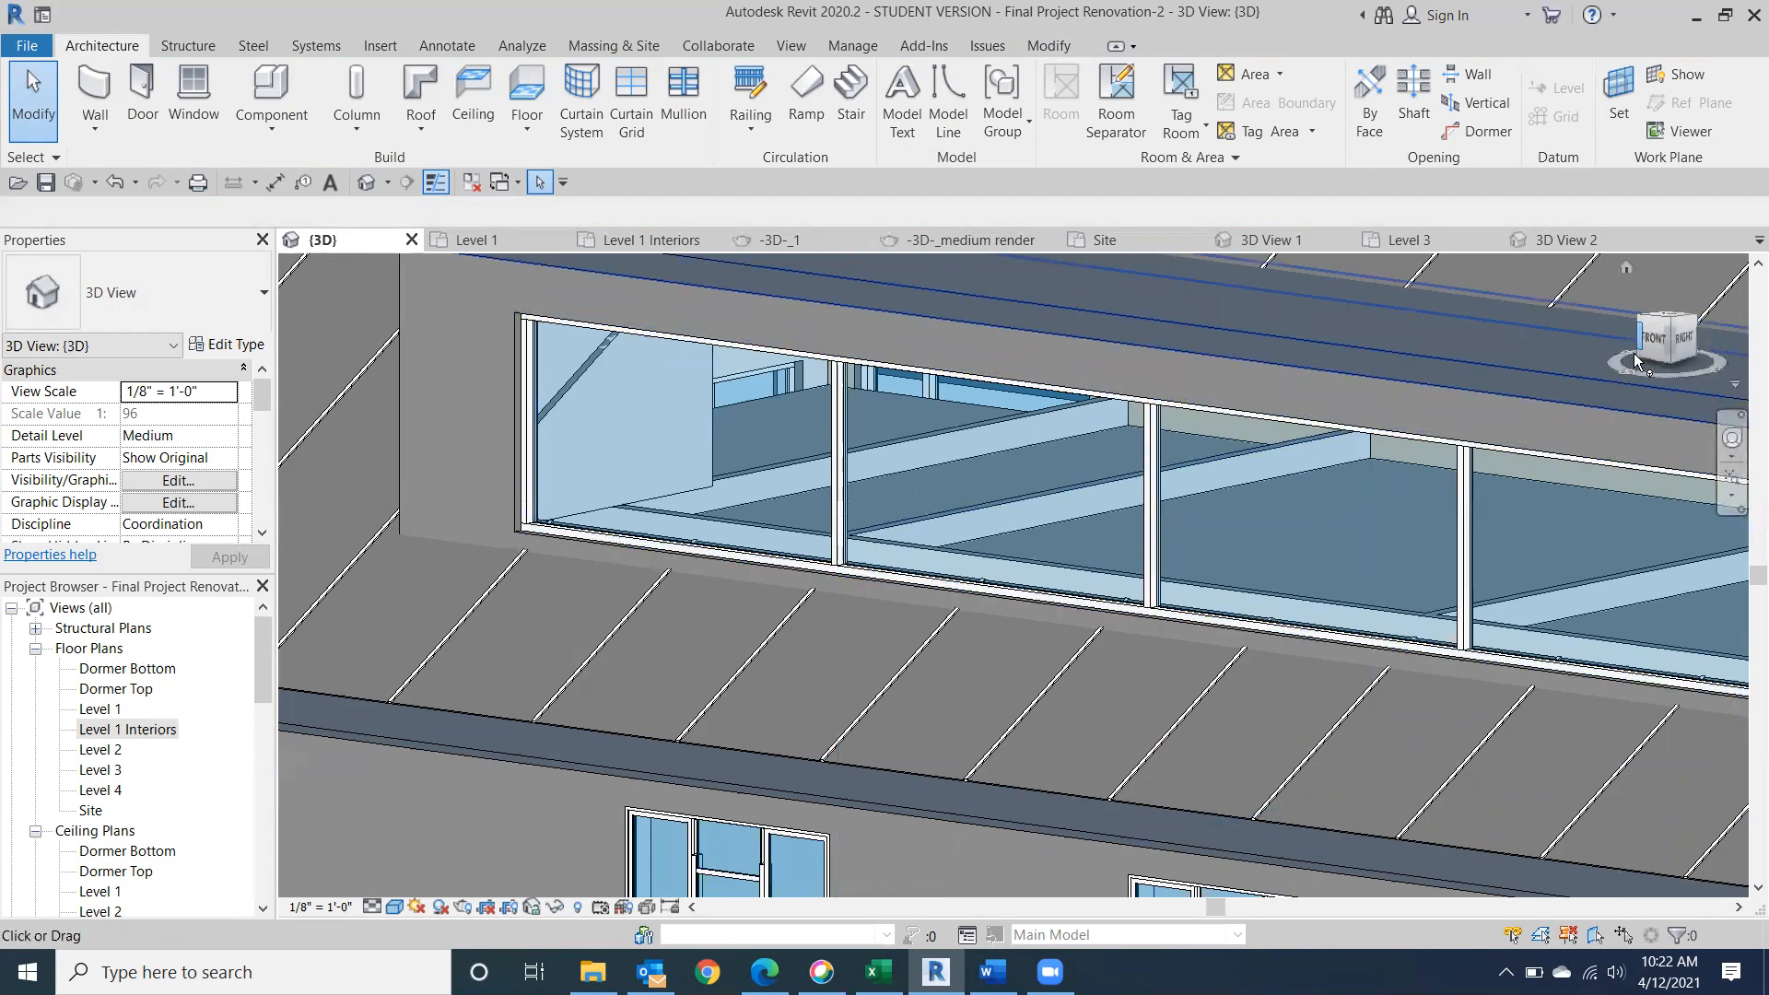
{"action": "left_click_drag", "start_coordinate": [1654, 330], "coordinate": [1651, 341]}
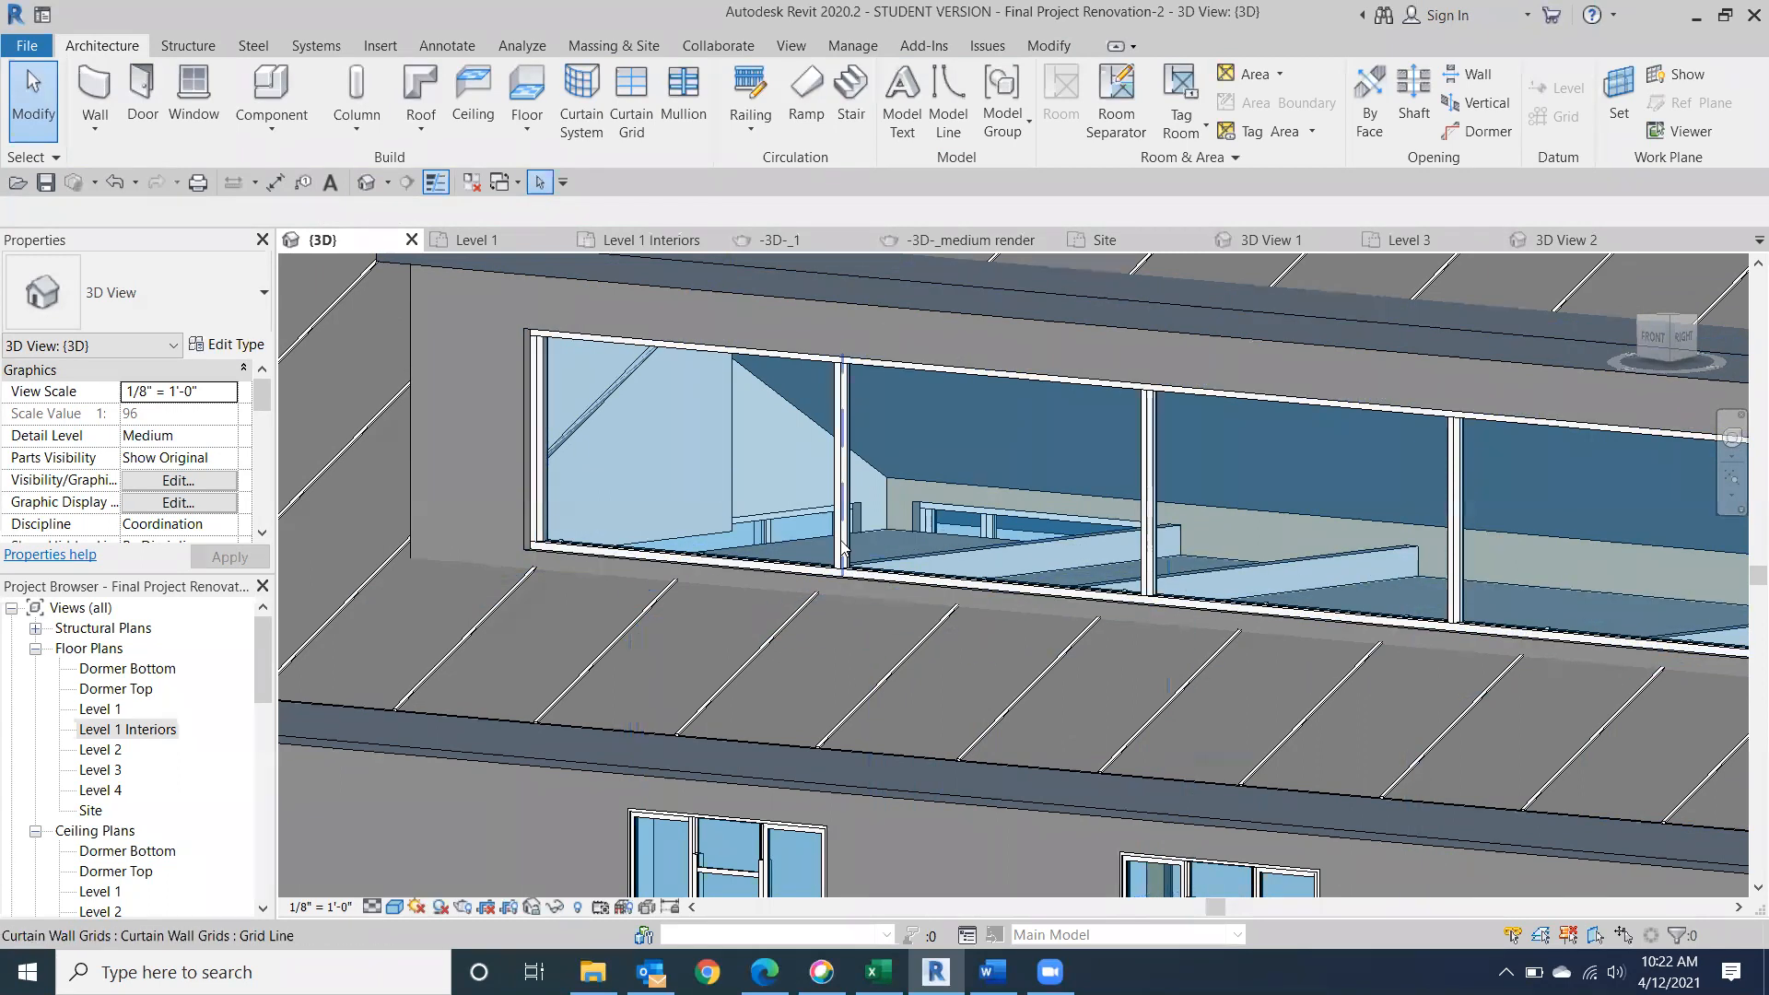
Try a 10' 0" height offset from Level 3 on the ceiling seen through the dormer windows, and undo the change.
{"action": "left_click", "coordinate": [954, 539]}
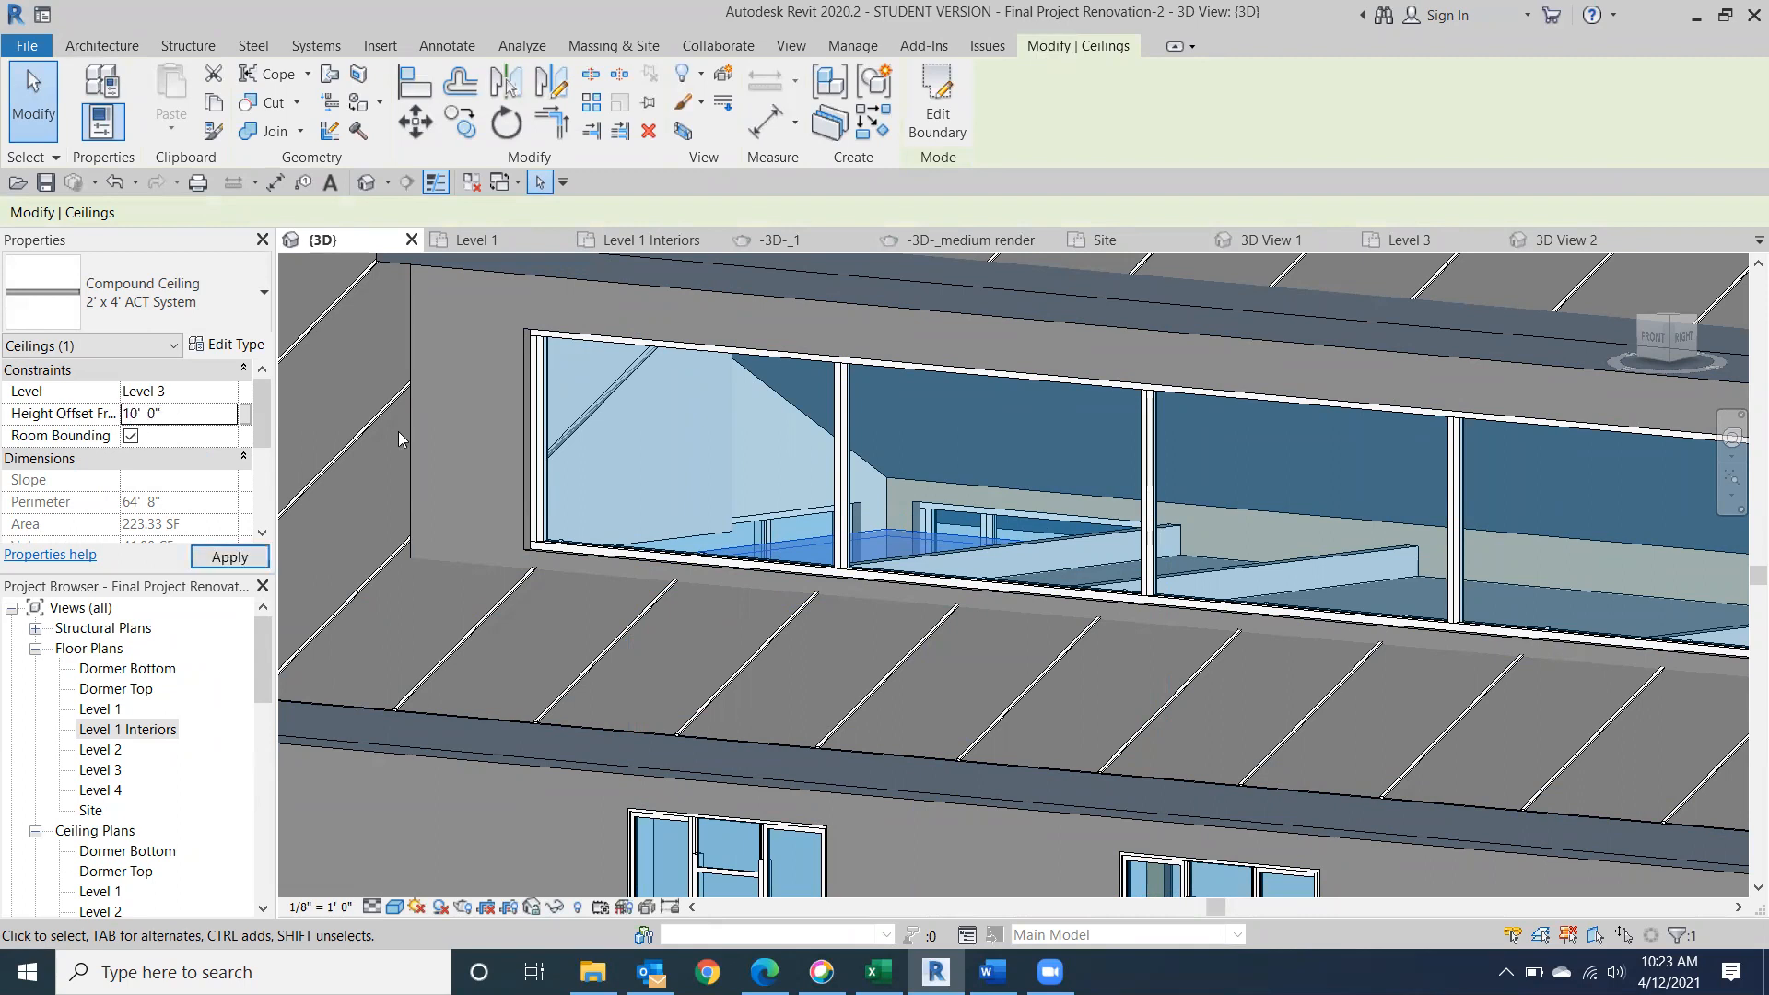
{"action": "left_click", "coordinate": [229, 558]}
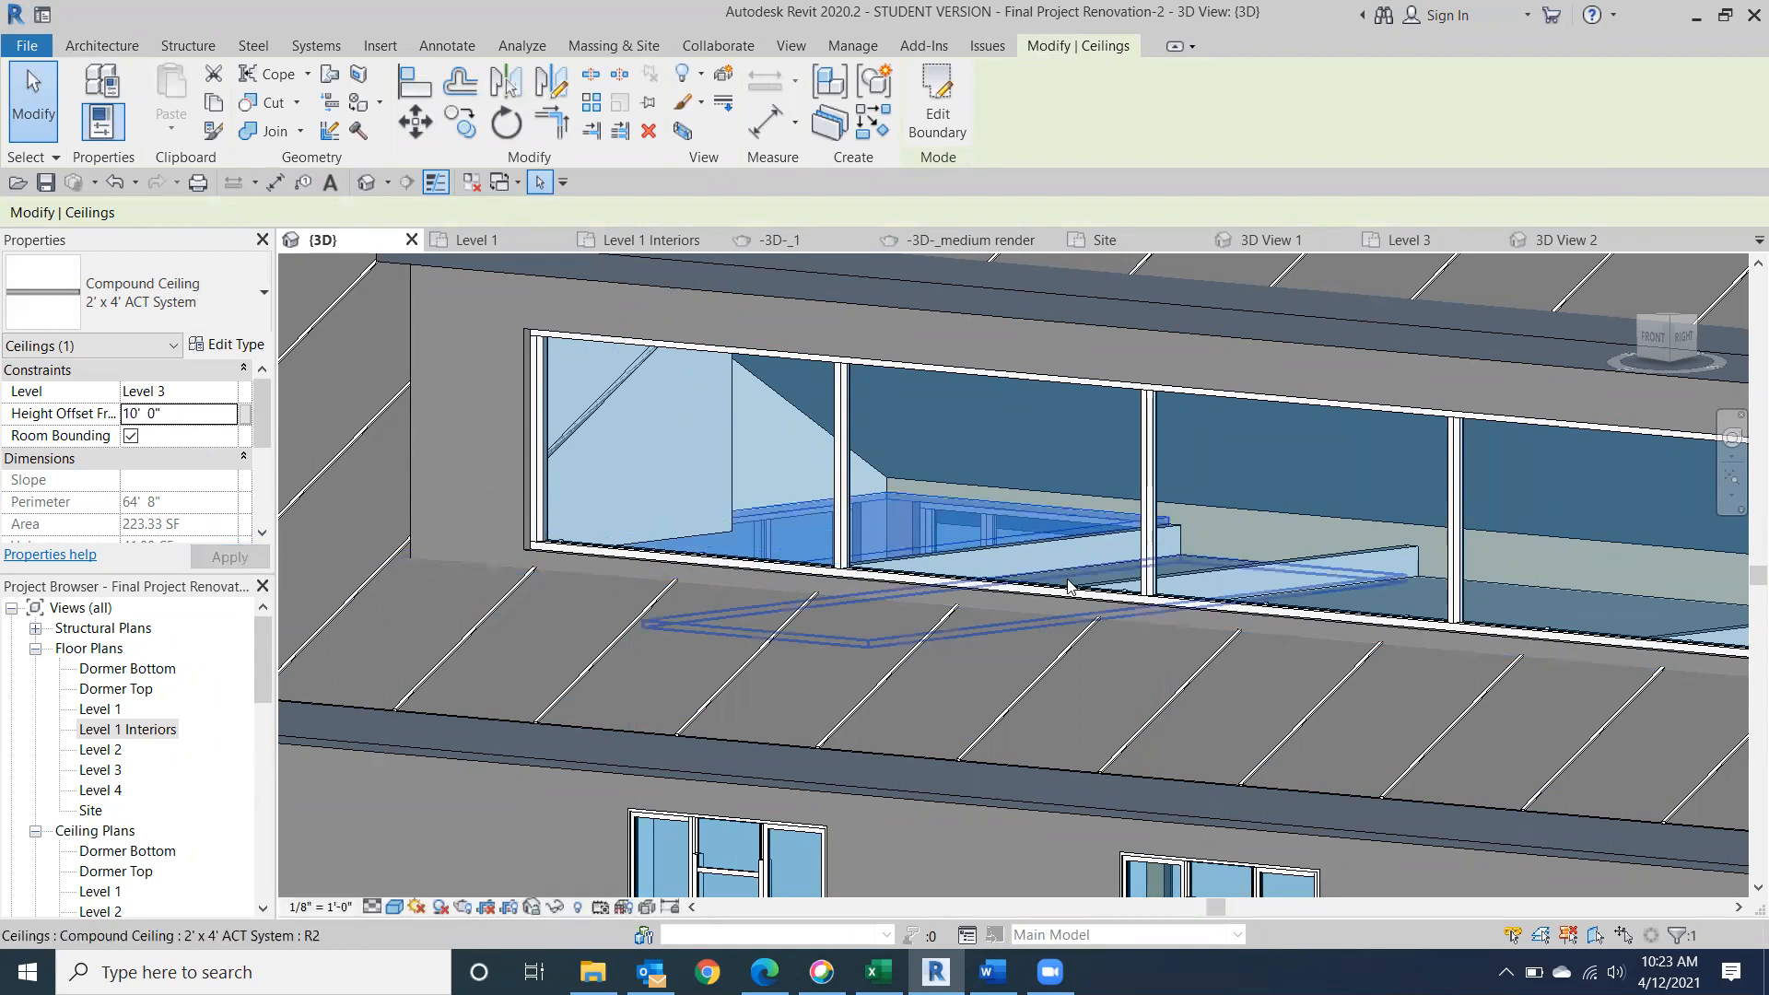
{"action": "scroll", "coordinate": [921, 507], "scroll_direction": "up", "scroll_amount": 5}
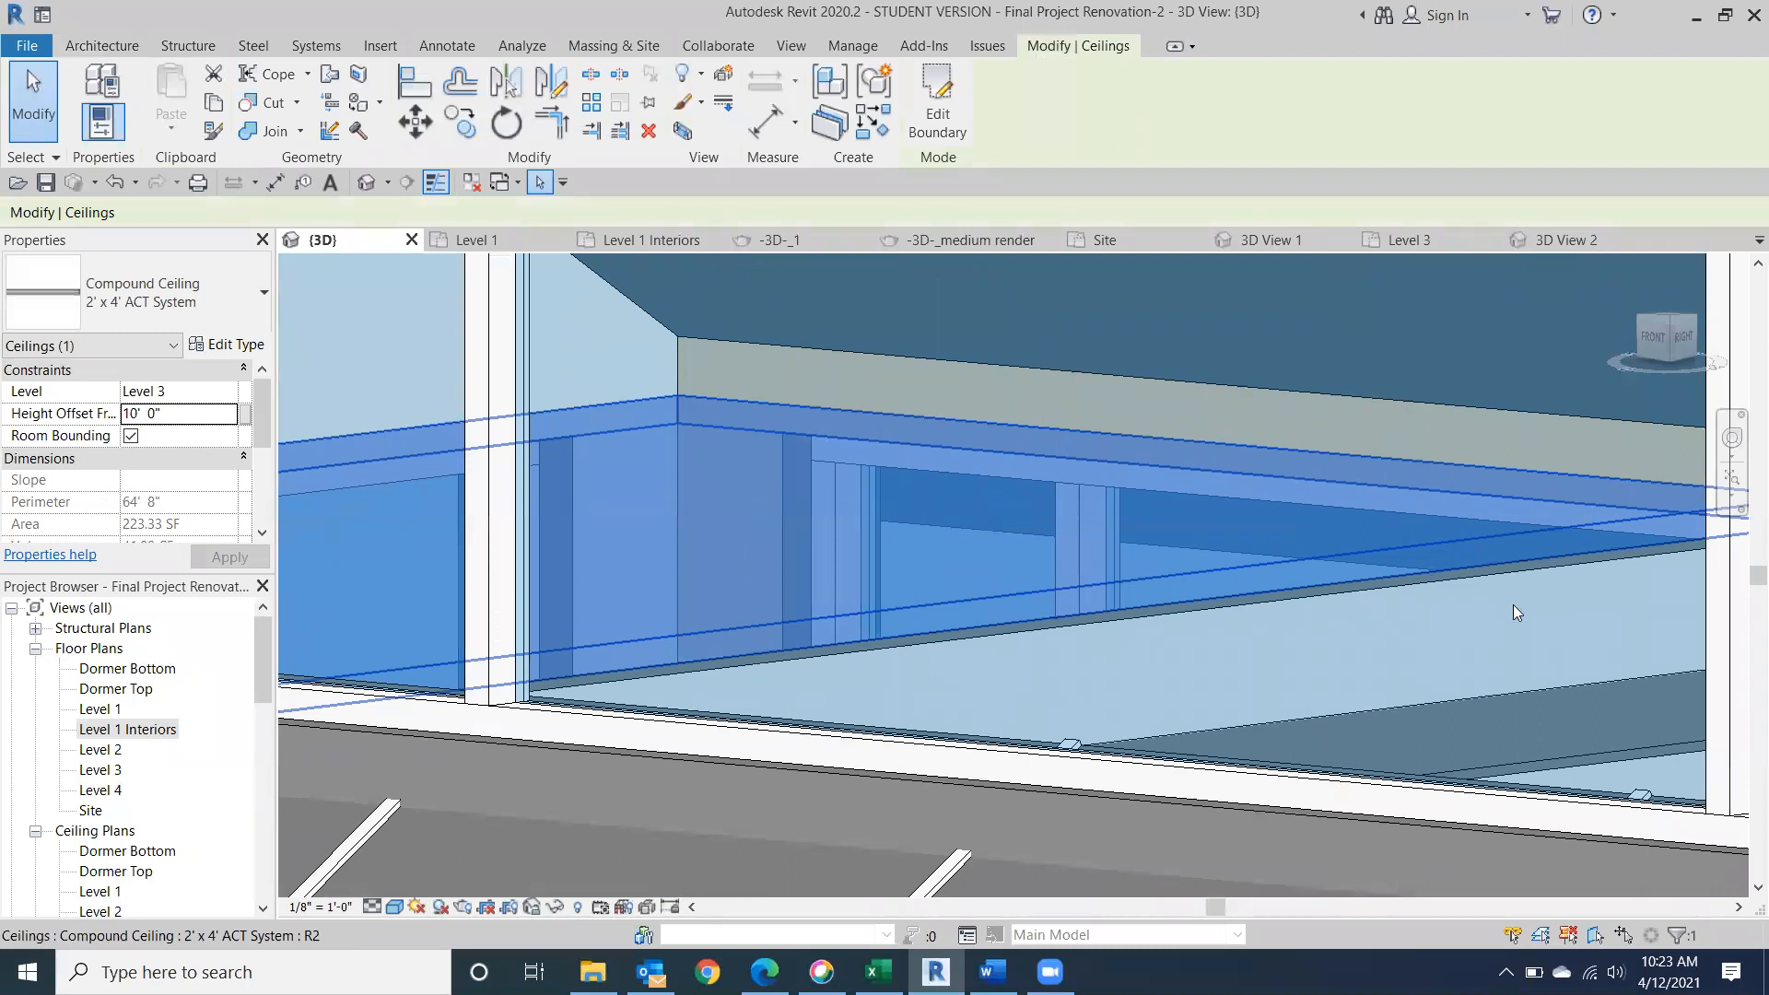
{"action": "scroll", "coordinate": [1512, 604], "scroll_direction": "down", "scroll_amount": 3}
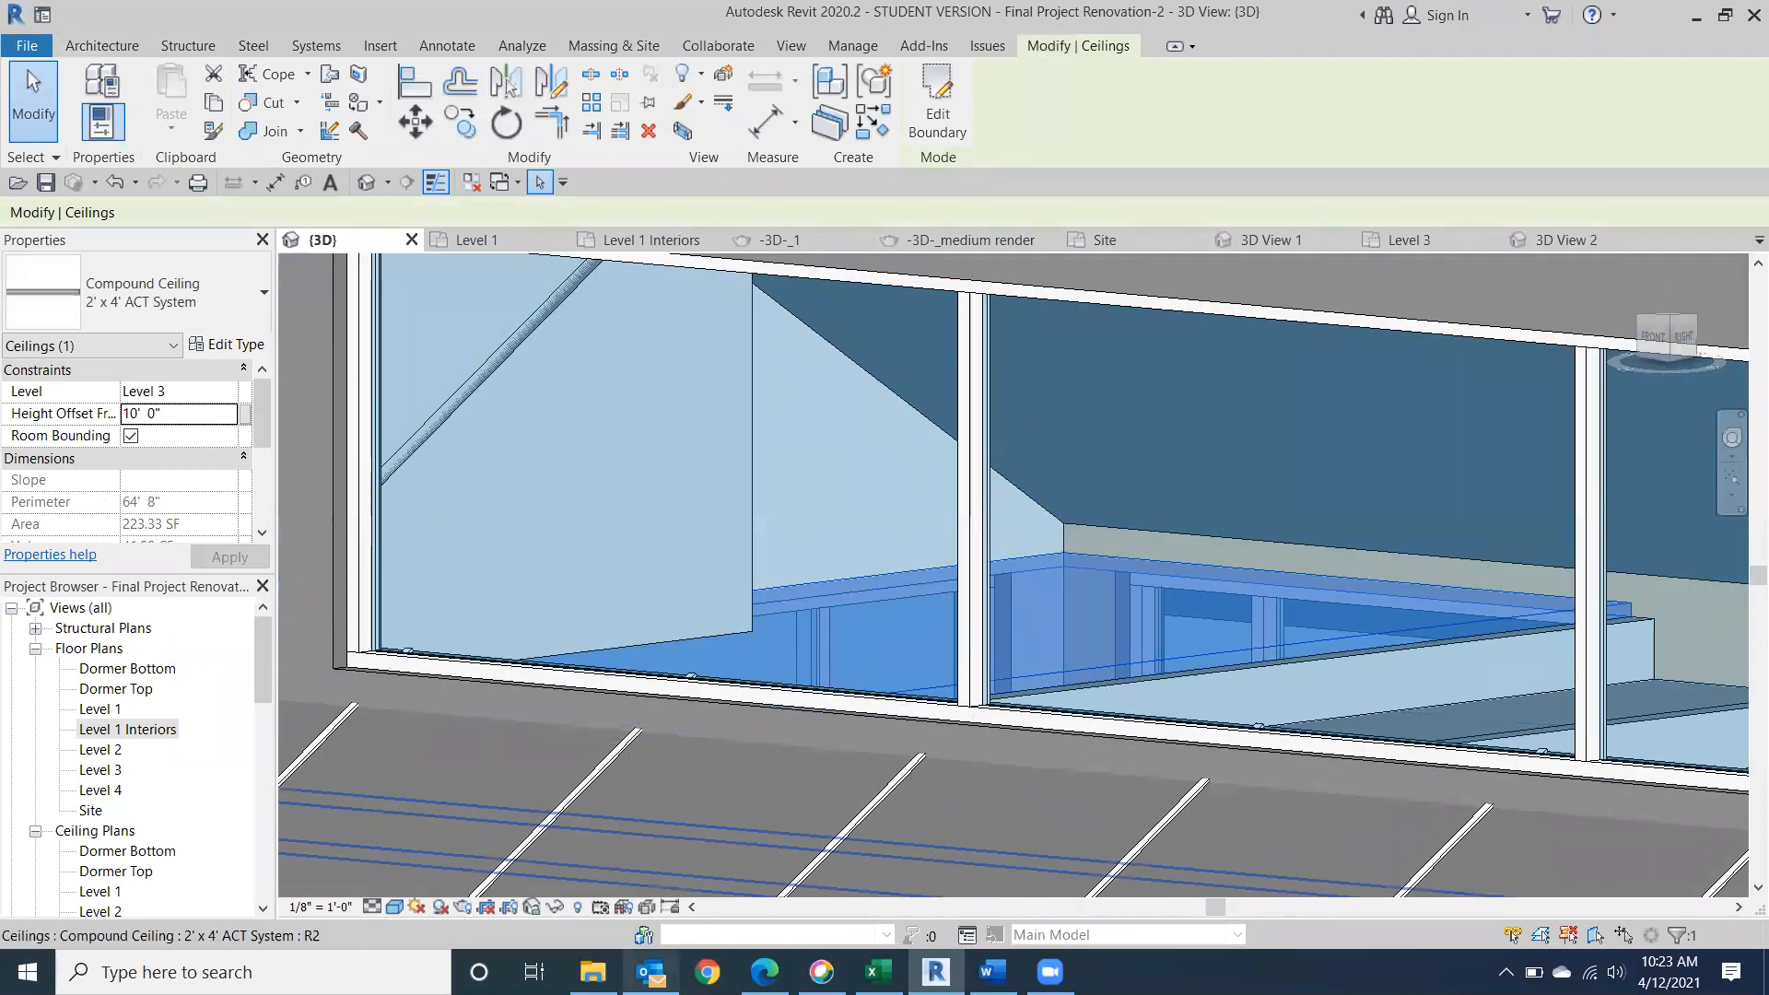
{"action": "left_click", "coordinate": [116, 179]}
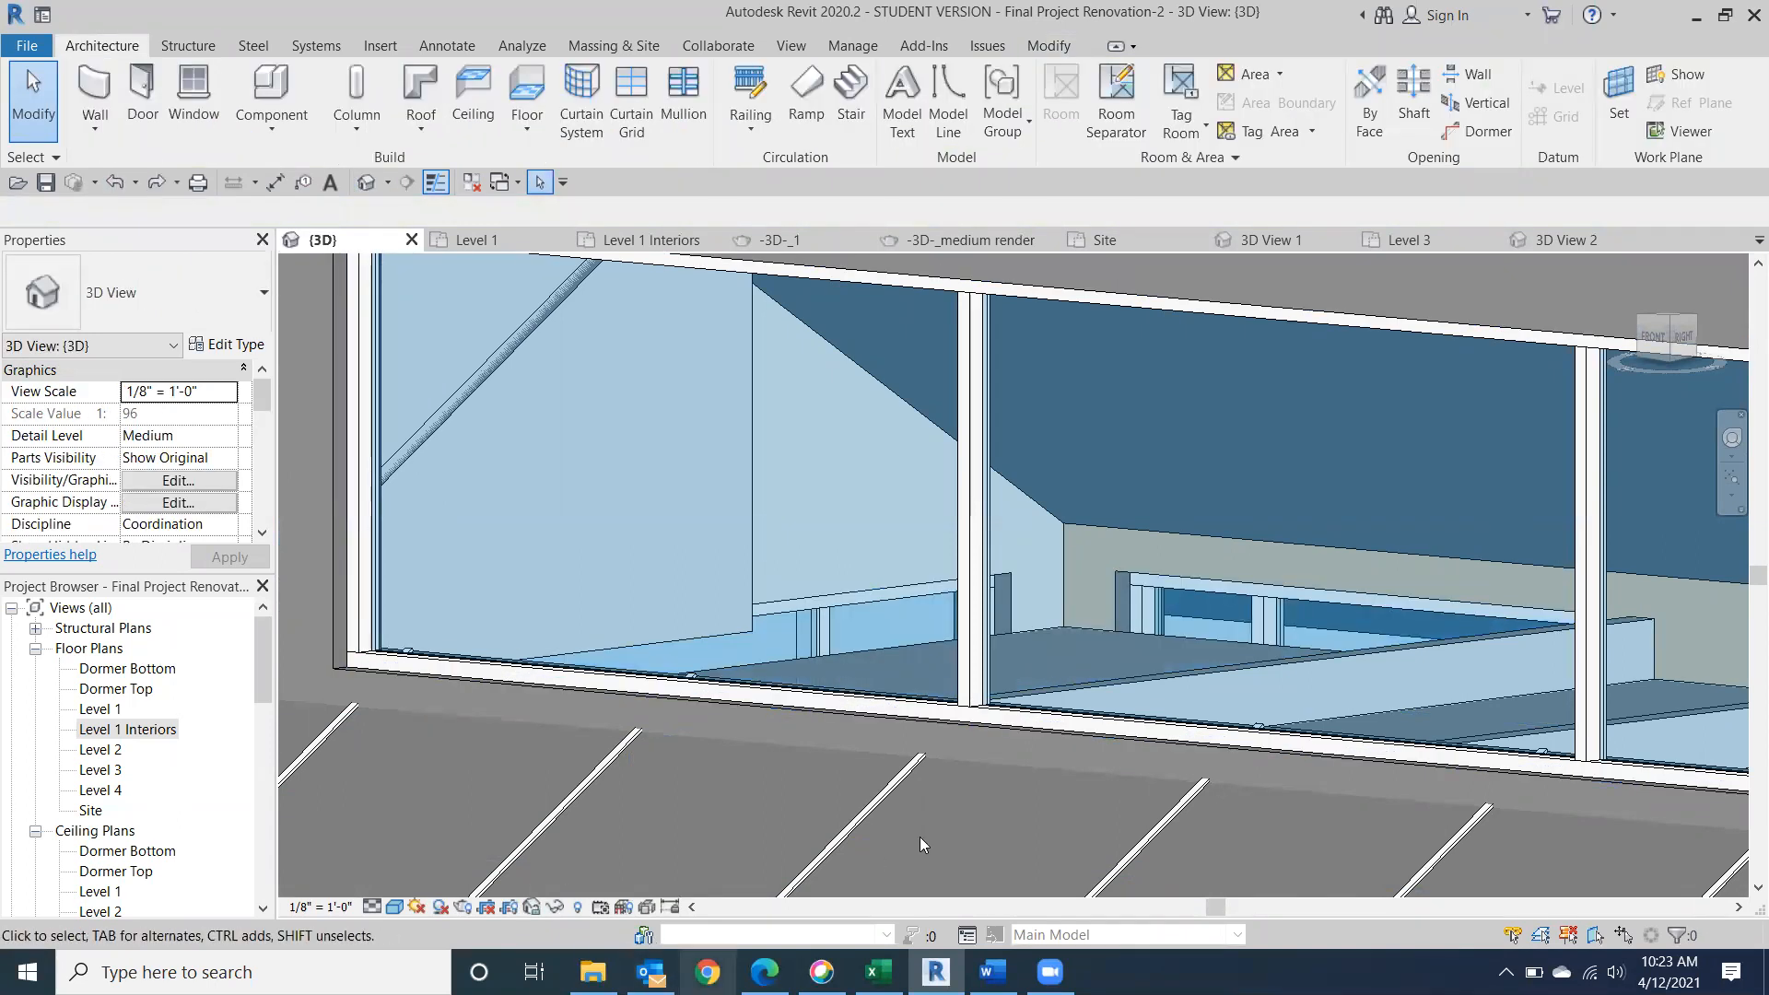
Examine the building from the front and back, turning toward the glazed stair corner.
{"action": "scroll", "coordinate": [921, 844], "scroll_direction": "down", "scroll_amount": 3}
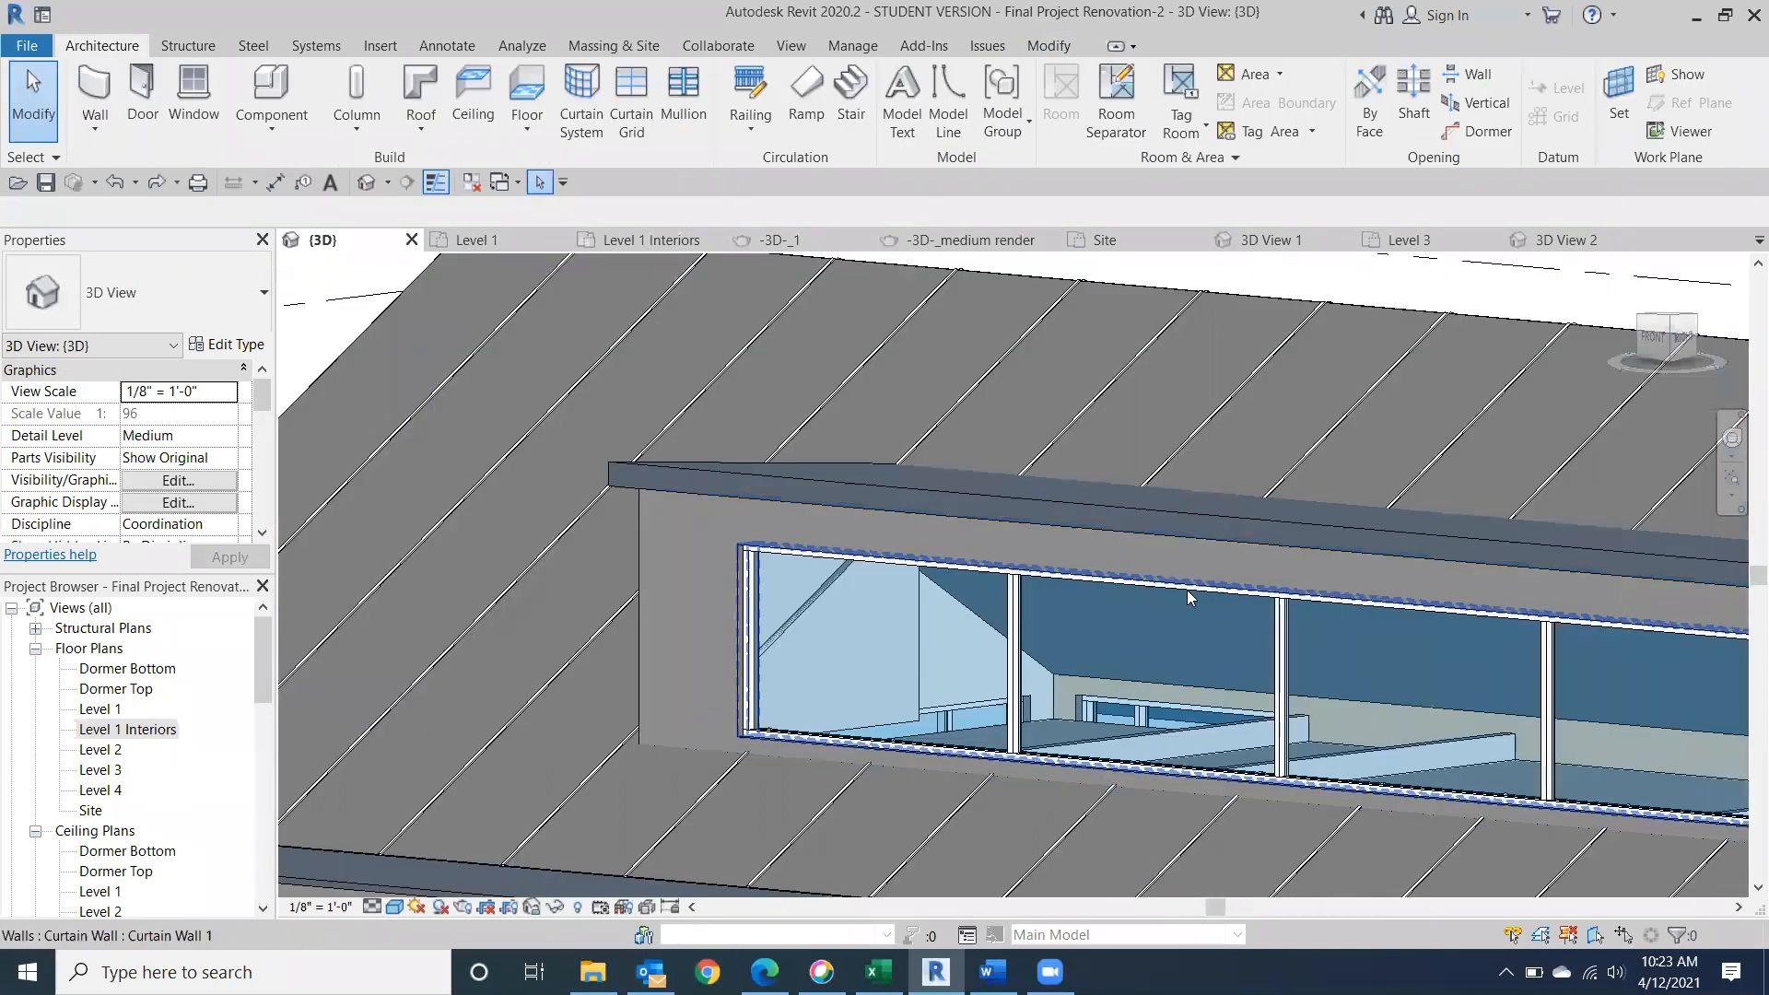
{"action": "left_click", "coordinate": [1646, 344]}
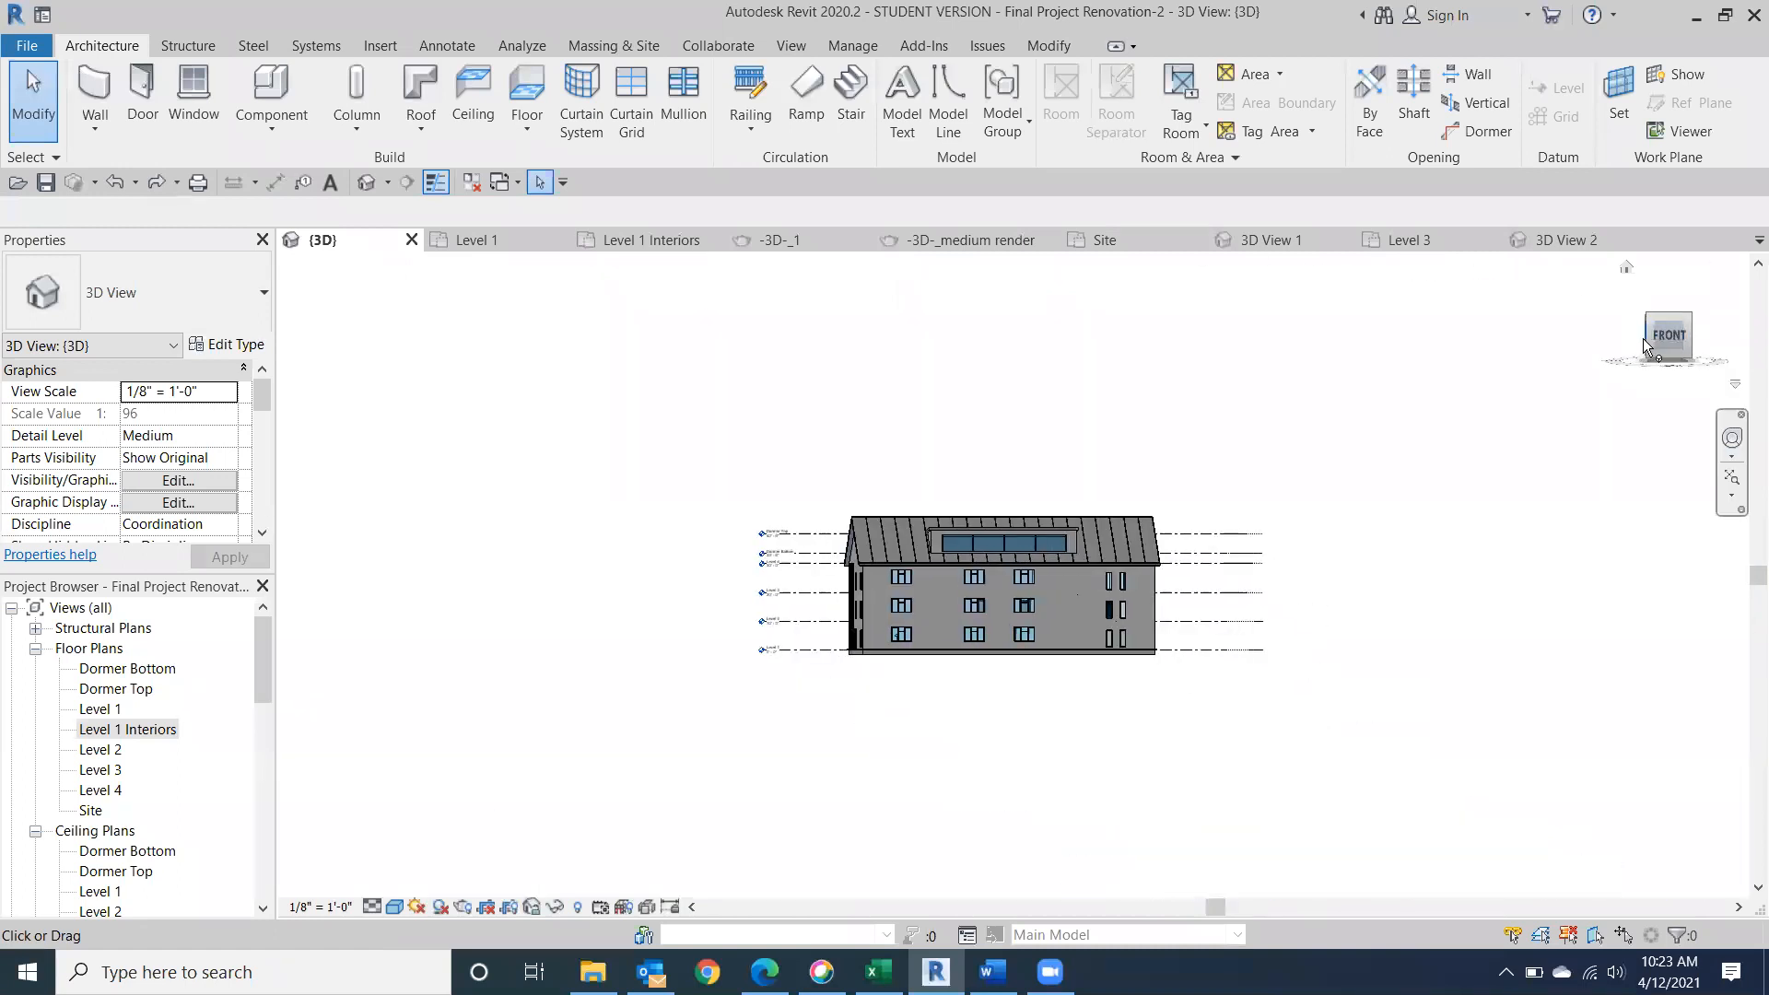
{"action": "left_click", "coordinate": [1646, 345]}
{"action": "left_click", "coordinate": [1646, 344]}
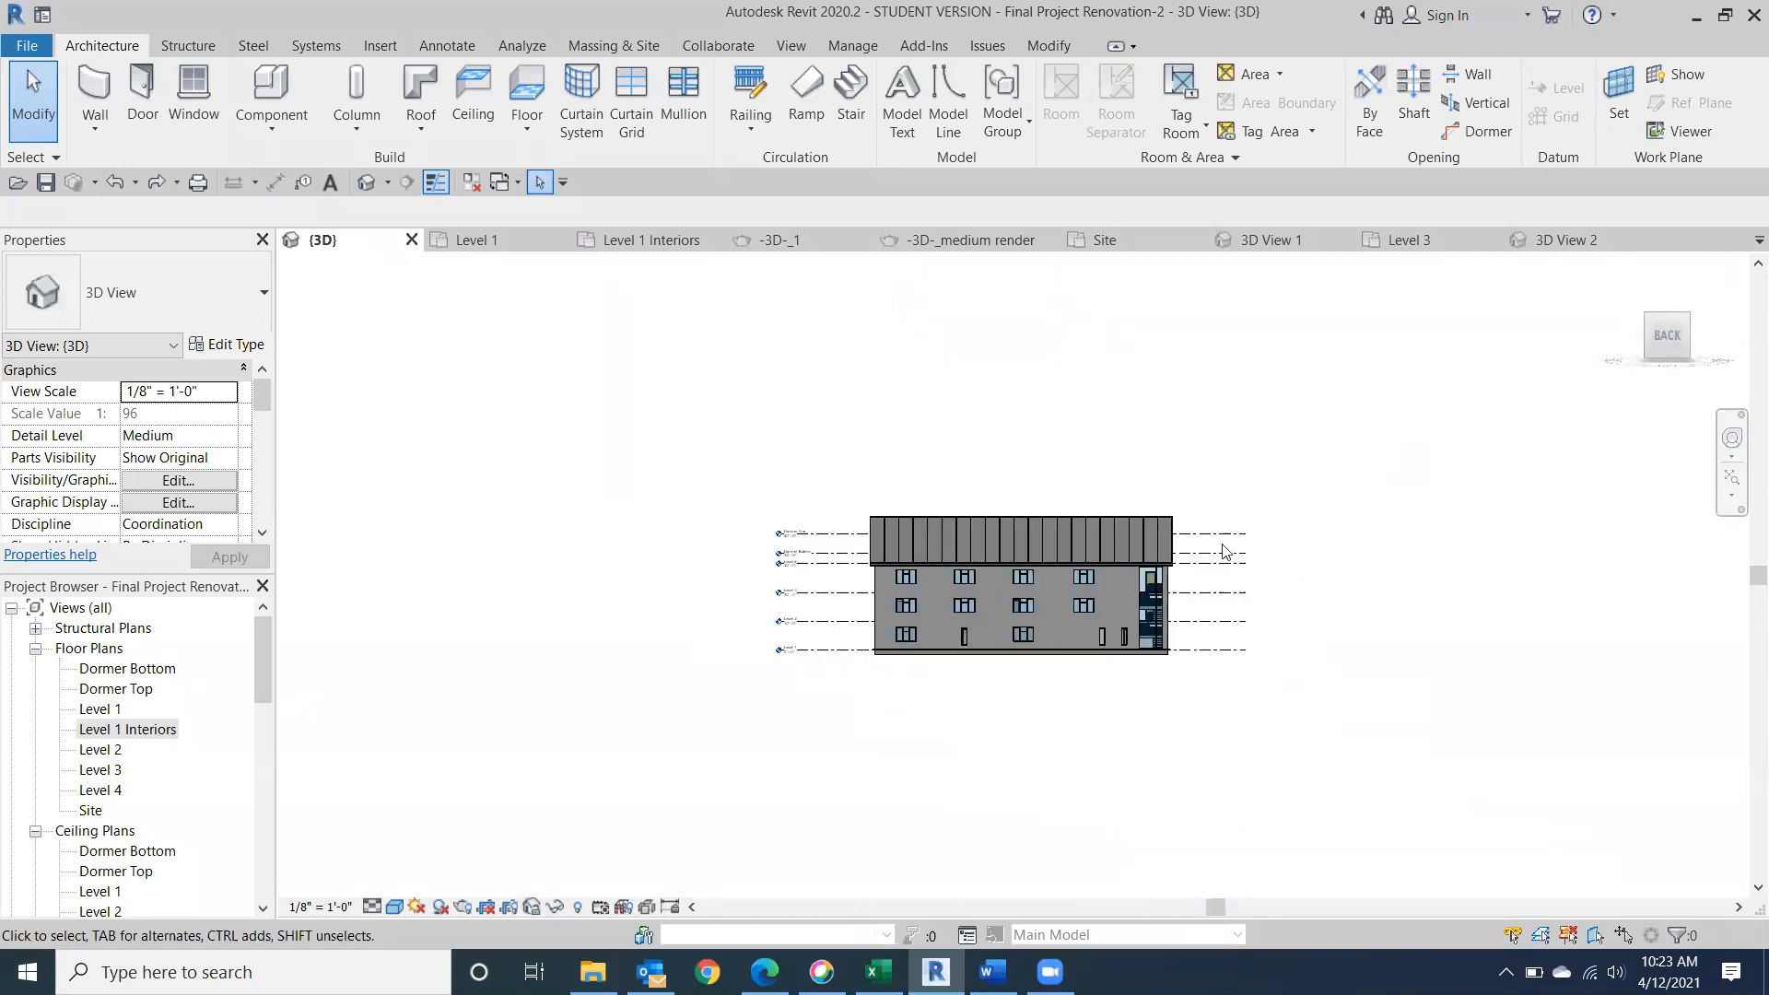
{"action": "scroll", "coordinate": [893, 642], "scroll_direction": "up", "scroll_amount": 5}
{"action": "scroll", "coordinate": [894, 642], "scroll_direction": "up", "scroll_amount": 4}
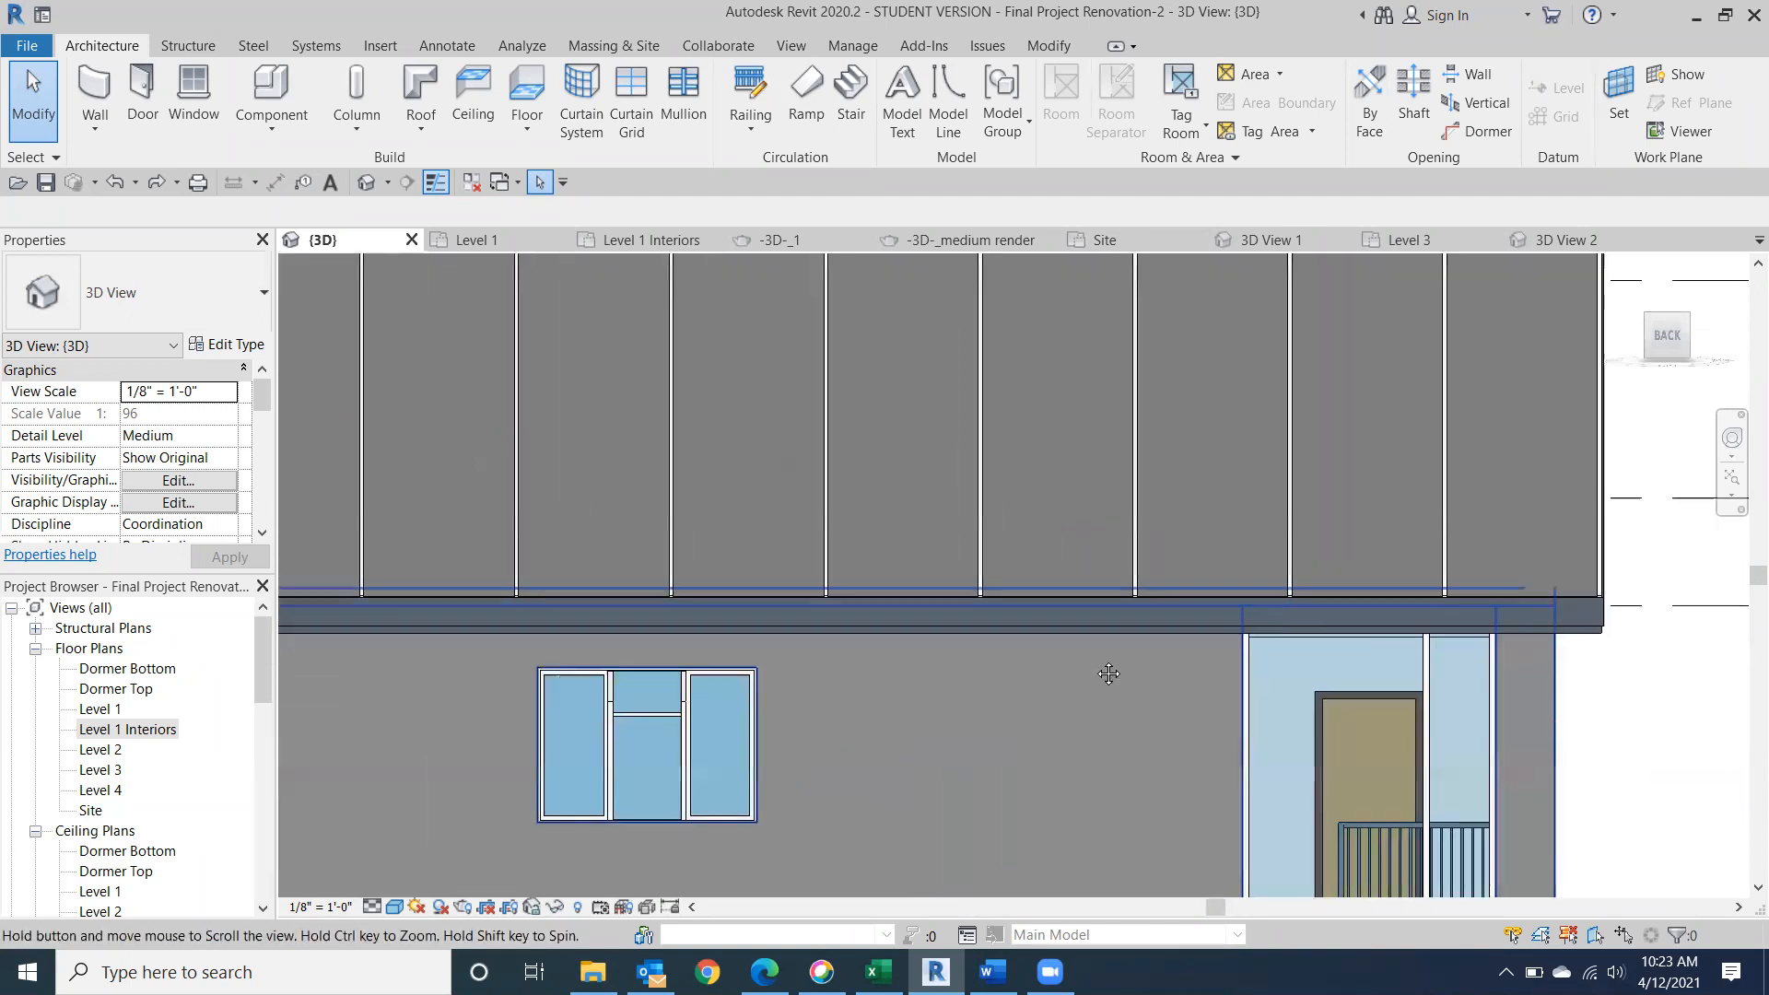
{"action": "left_click_drag", "start_coordinate": [1671, 317], "coordinate": [1586, 280]}
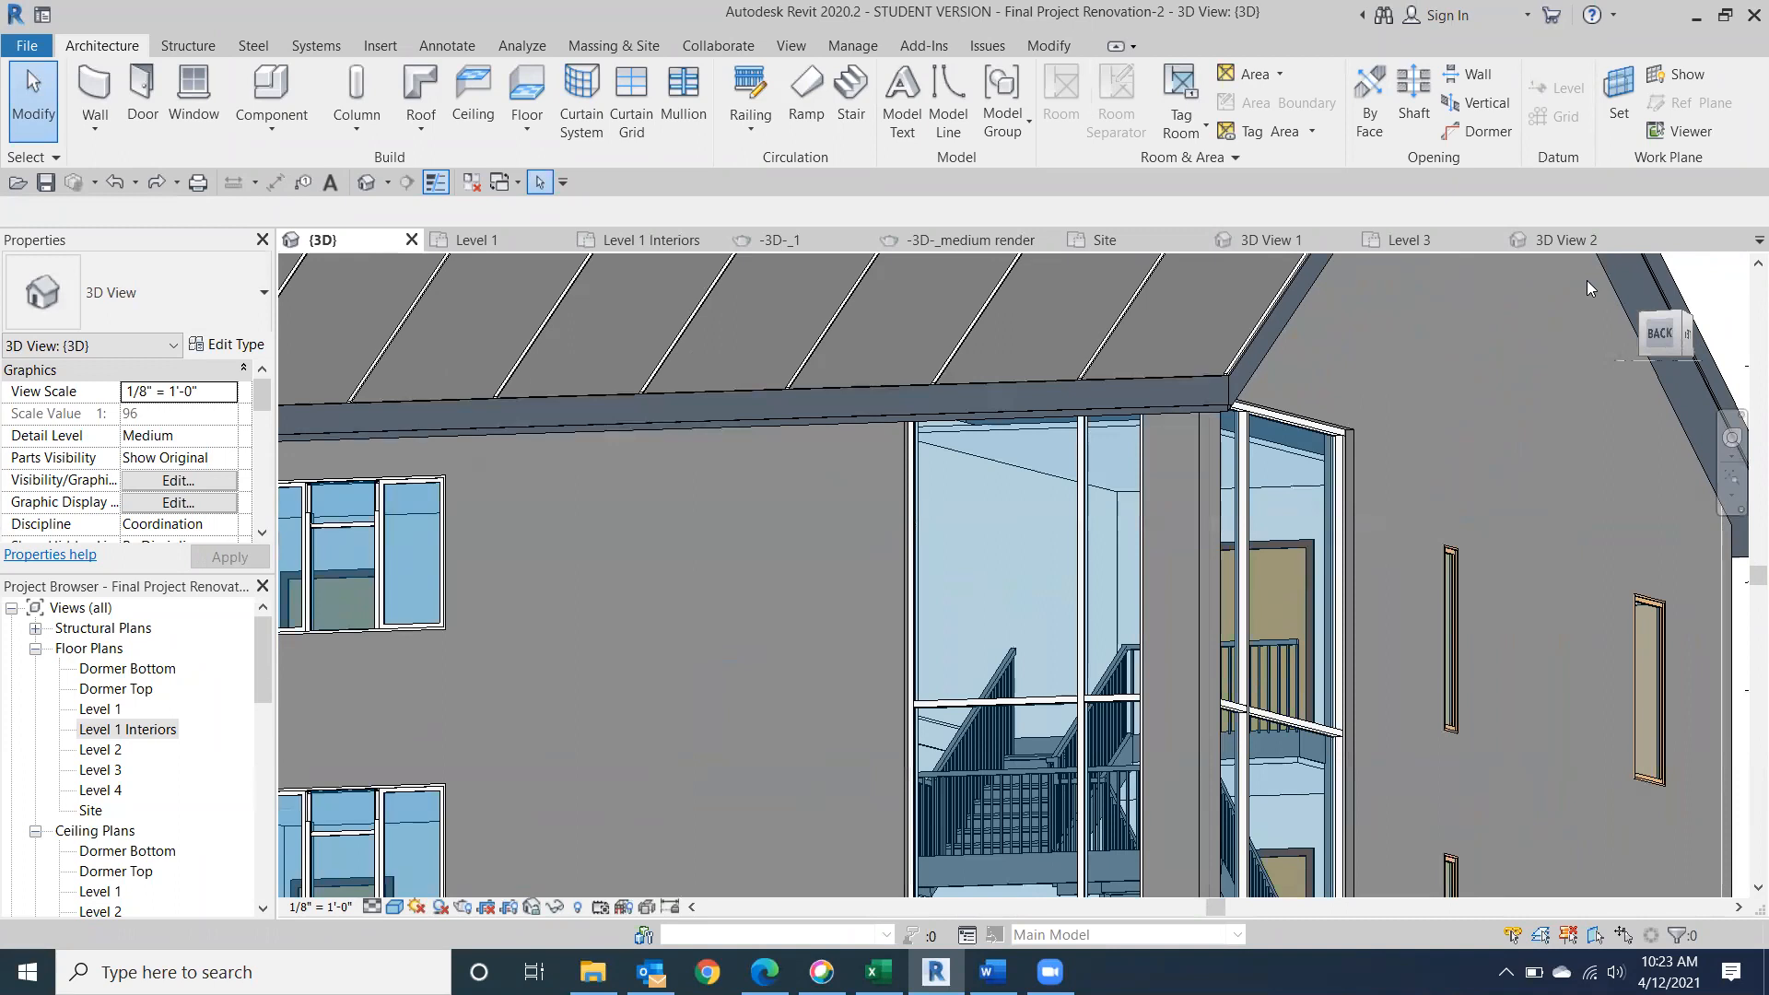
Examine how the 2' x 4' ACT ceiling sits behind the upper windows and the glazed stair corner.
{"action": "scroll", "coordinate": [1280, 399], "scroll_direction": "up", "scroll_amount": 6}
{"action": "middle_click_drag", "start_coordinate": [753, 615], "coordinate": [1754, 584]}
{"action": "scroll", "coordinate": [594, 673], "scroll_direction": "down", "scroll_amount": 3}
{"action": "middle_click_drag", "start_coordinate": [735, 671], "coordinate": [957, 683]}
{"action": "scroll", "coordinate": [504, 637], "scroll_direction": "up", "scroll_amount": 3}
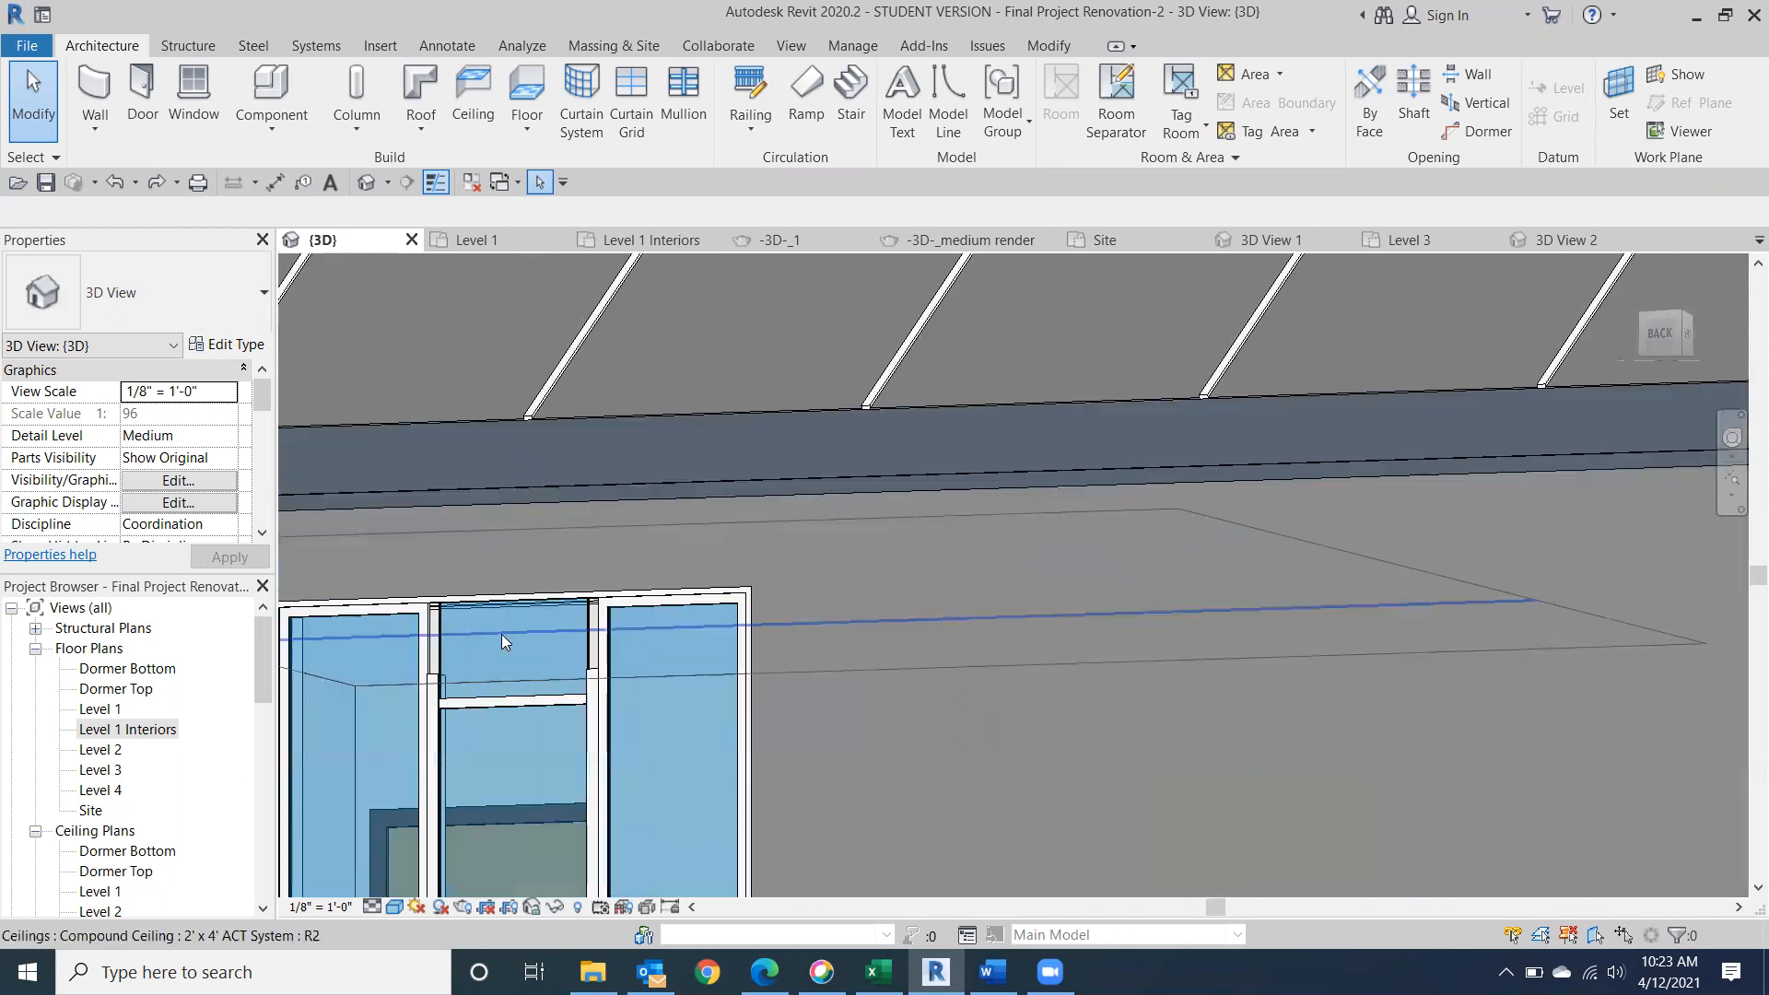
{"action": "middle_click_drag", "start_coordinate": [1064, 800], "coordinate": [1512, 494]}
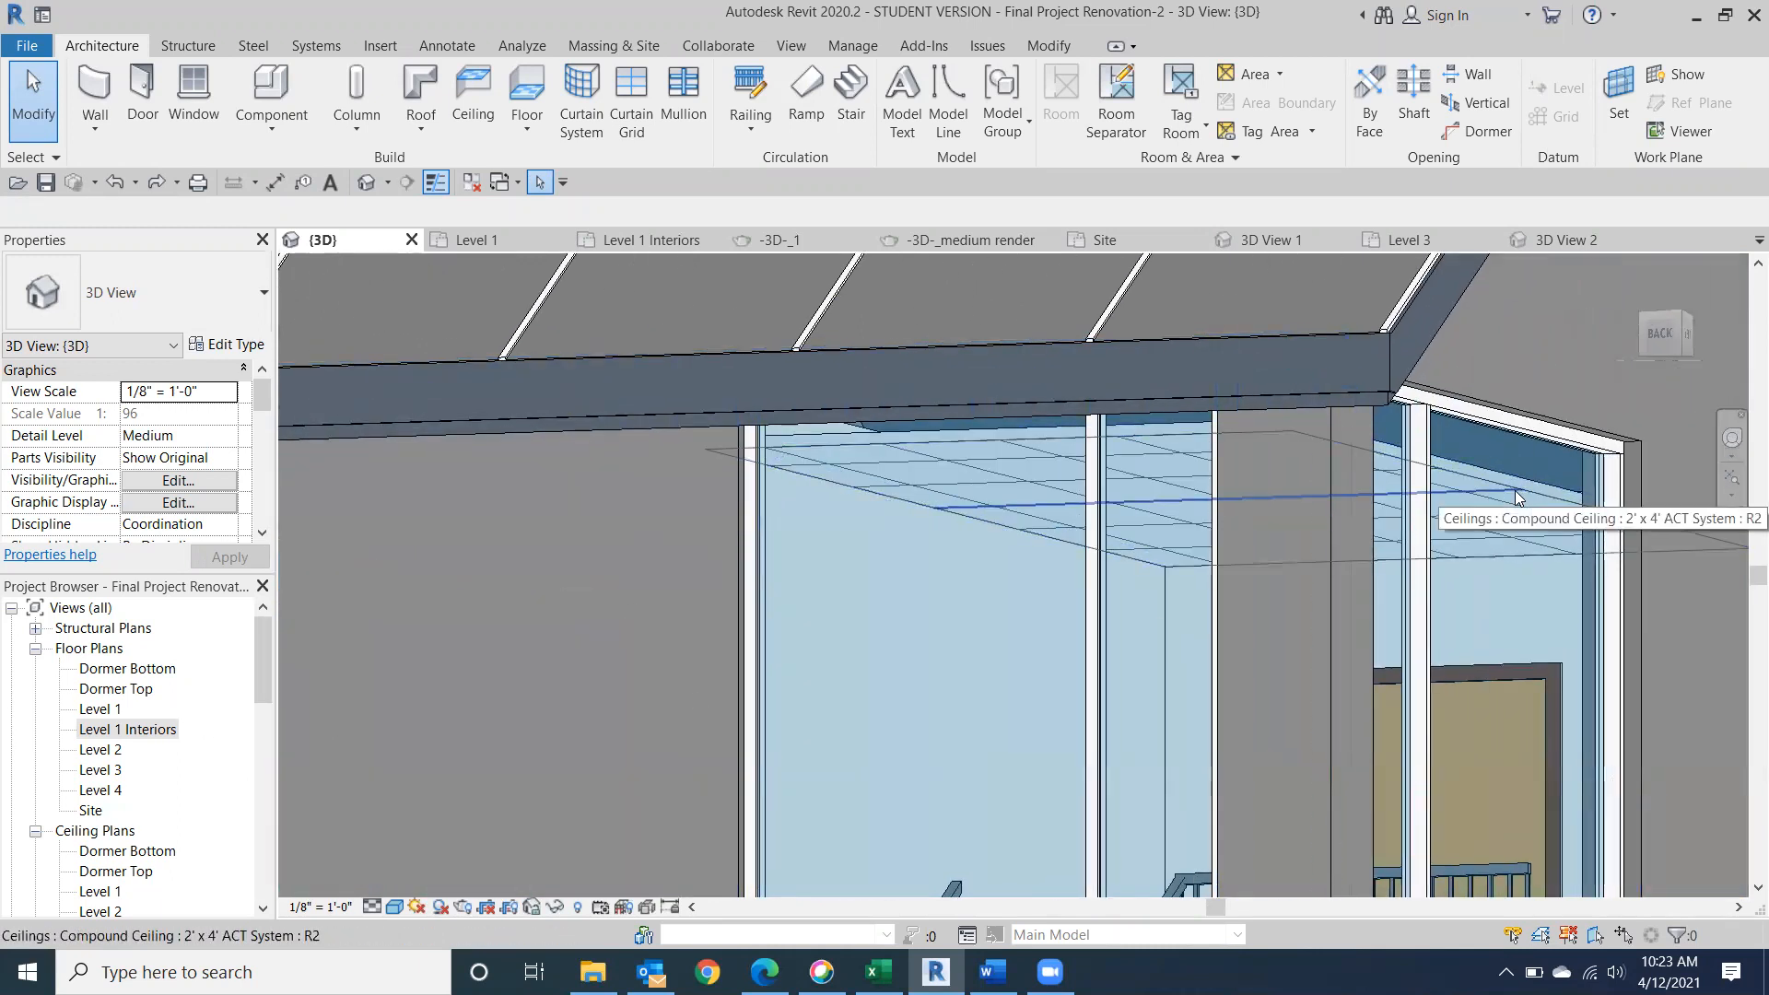
{"action": "scroll", "coordinate": [1556, 599], "scroll_direction": "down", "scroll_amount": 1}
{"action": "middle_click_drag", "start_coordinate": [1556, 612], "coordinate": [1228, 604]}
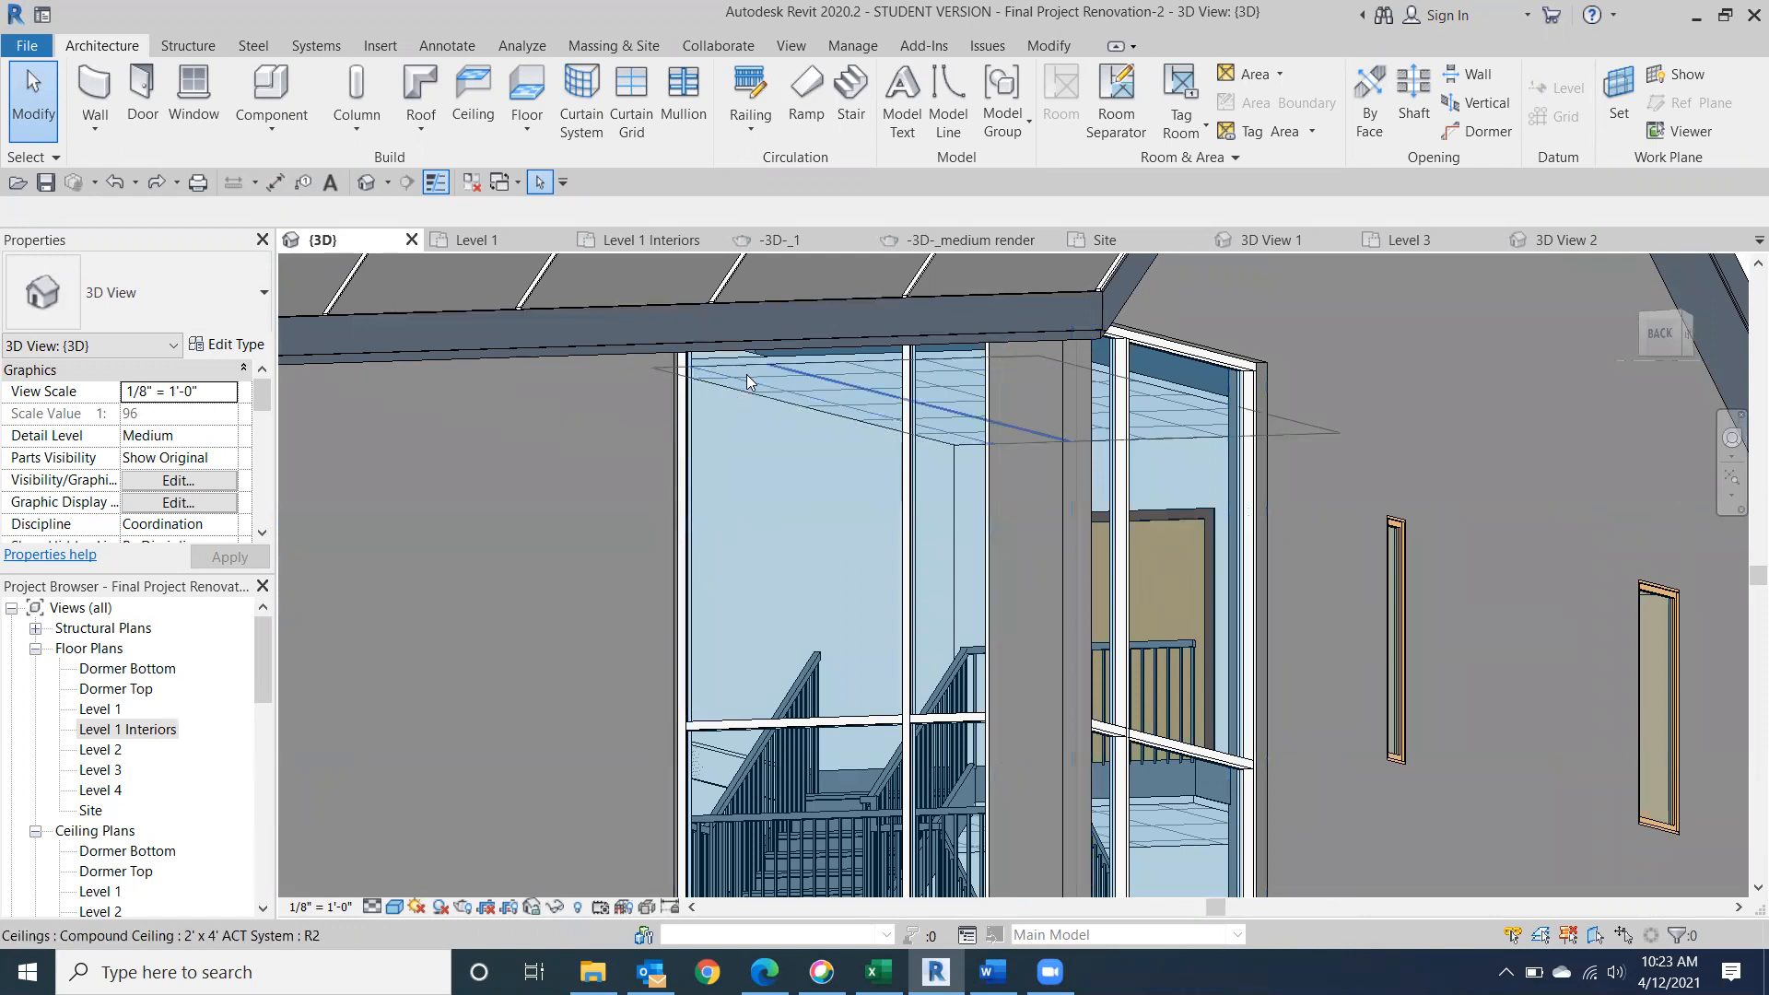
View the roof's gable end from the back-left corner and select the Level 1 Interiors floor plan.
{"action": "scroll", "coordinate": [1120, 659], "scroll_direction": "down", "scroll_amount": 5}
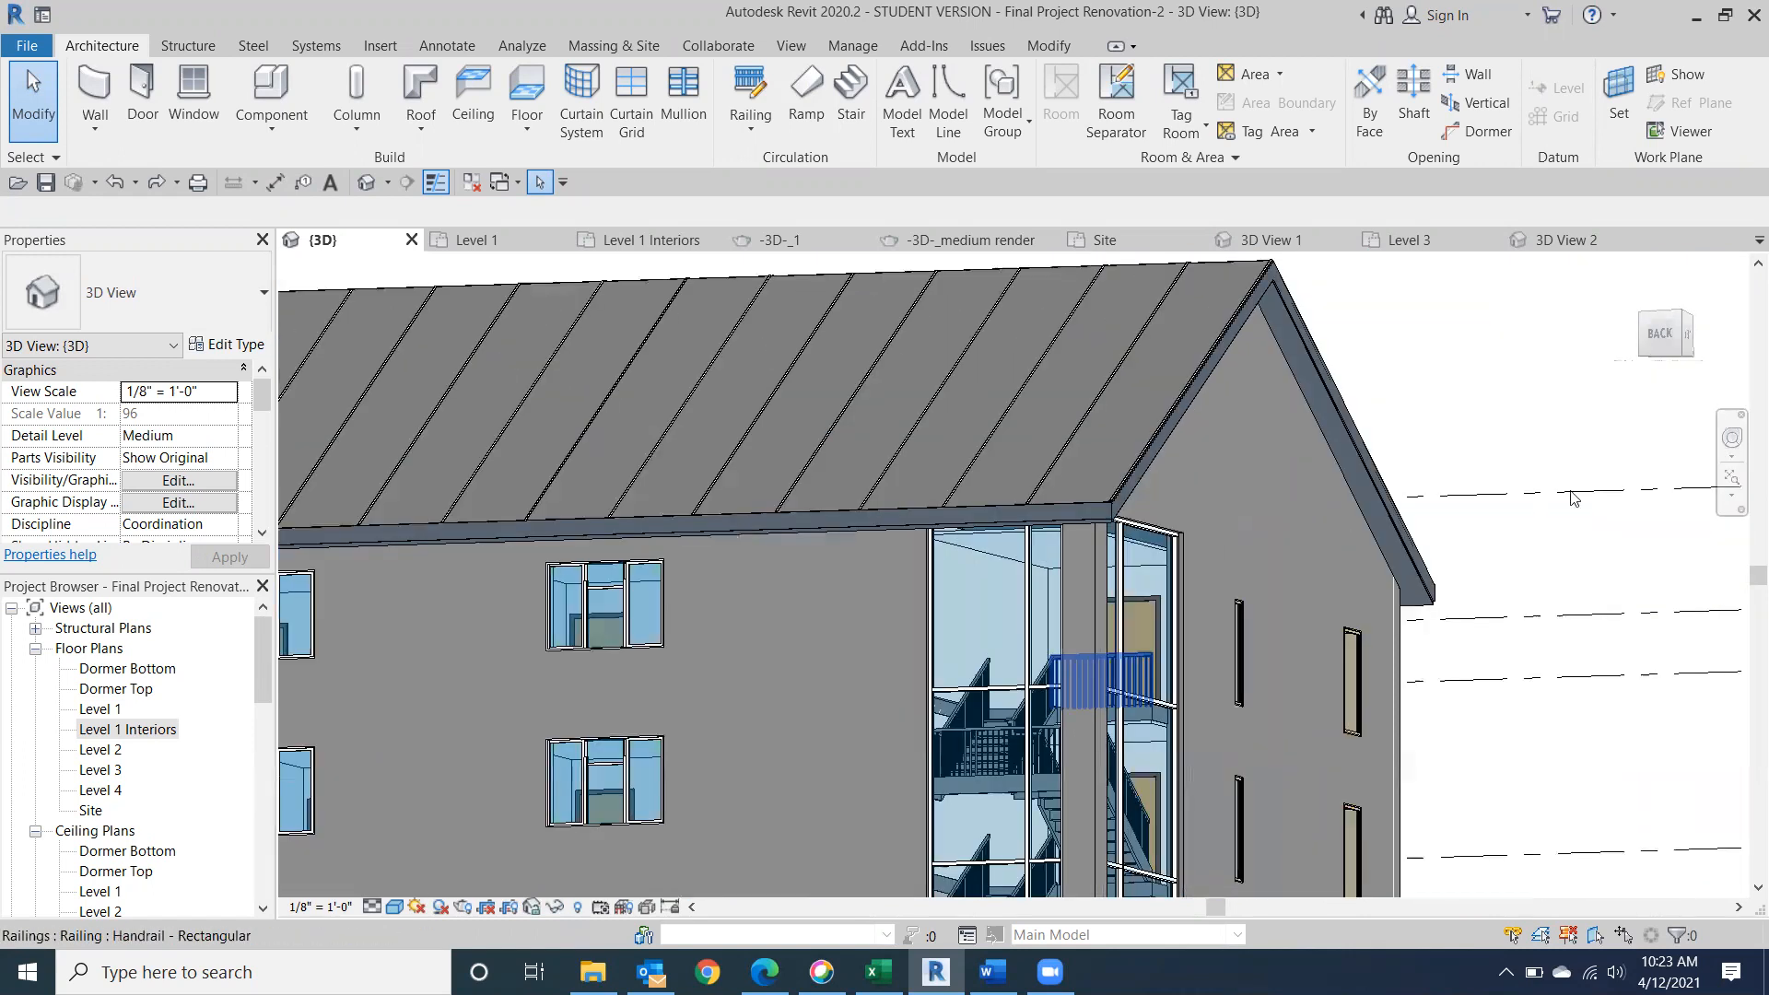
{"action": "left_click_drag", "start_coordinate": [1645, 359], "coordinate": [1566, 416]}
{"action": "left_click", "coordinate": [166, 729]}
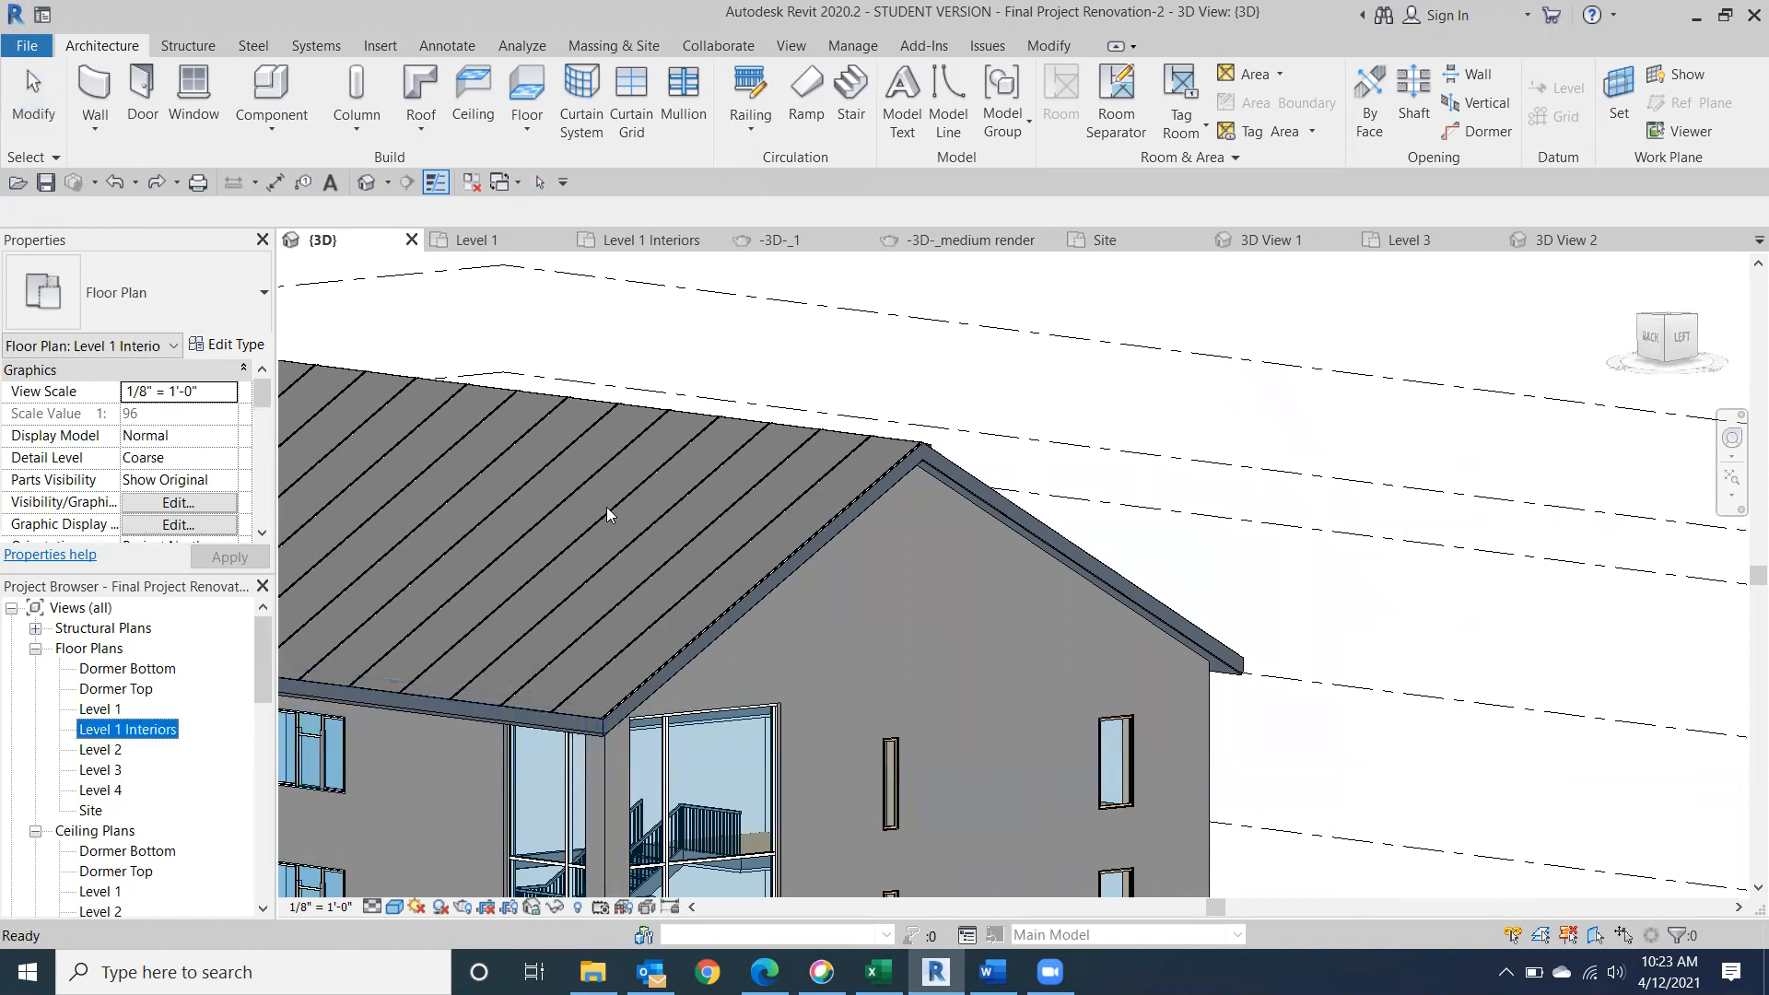
Examine the glazed stair corner from roof to ground, turning from the back-left corner to the building's left side.
{"action": "scroll", "coordinate": [607, 513], "scroll_direction": "down", "scroll_amount": 3}
{"action": "scroll", "coordinate": [552, 691], "scroll_direction": "up", "scroll_amount": 5}
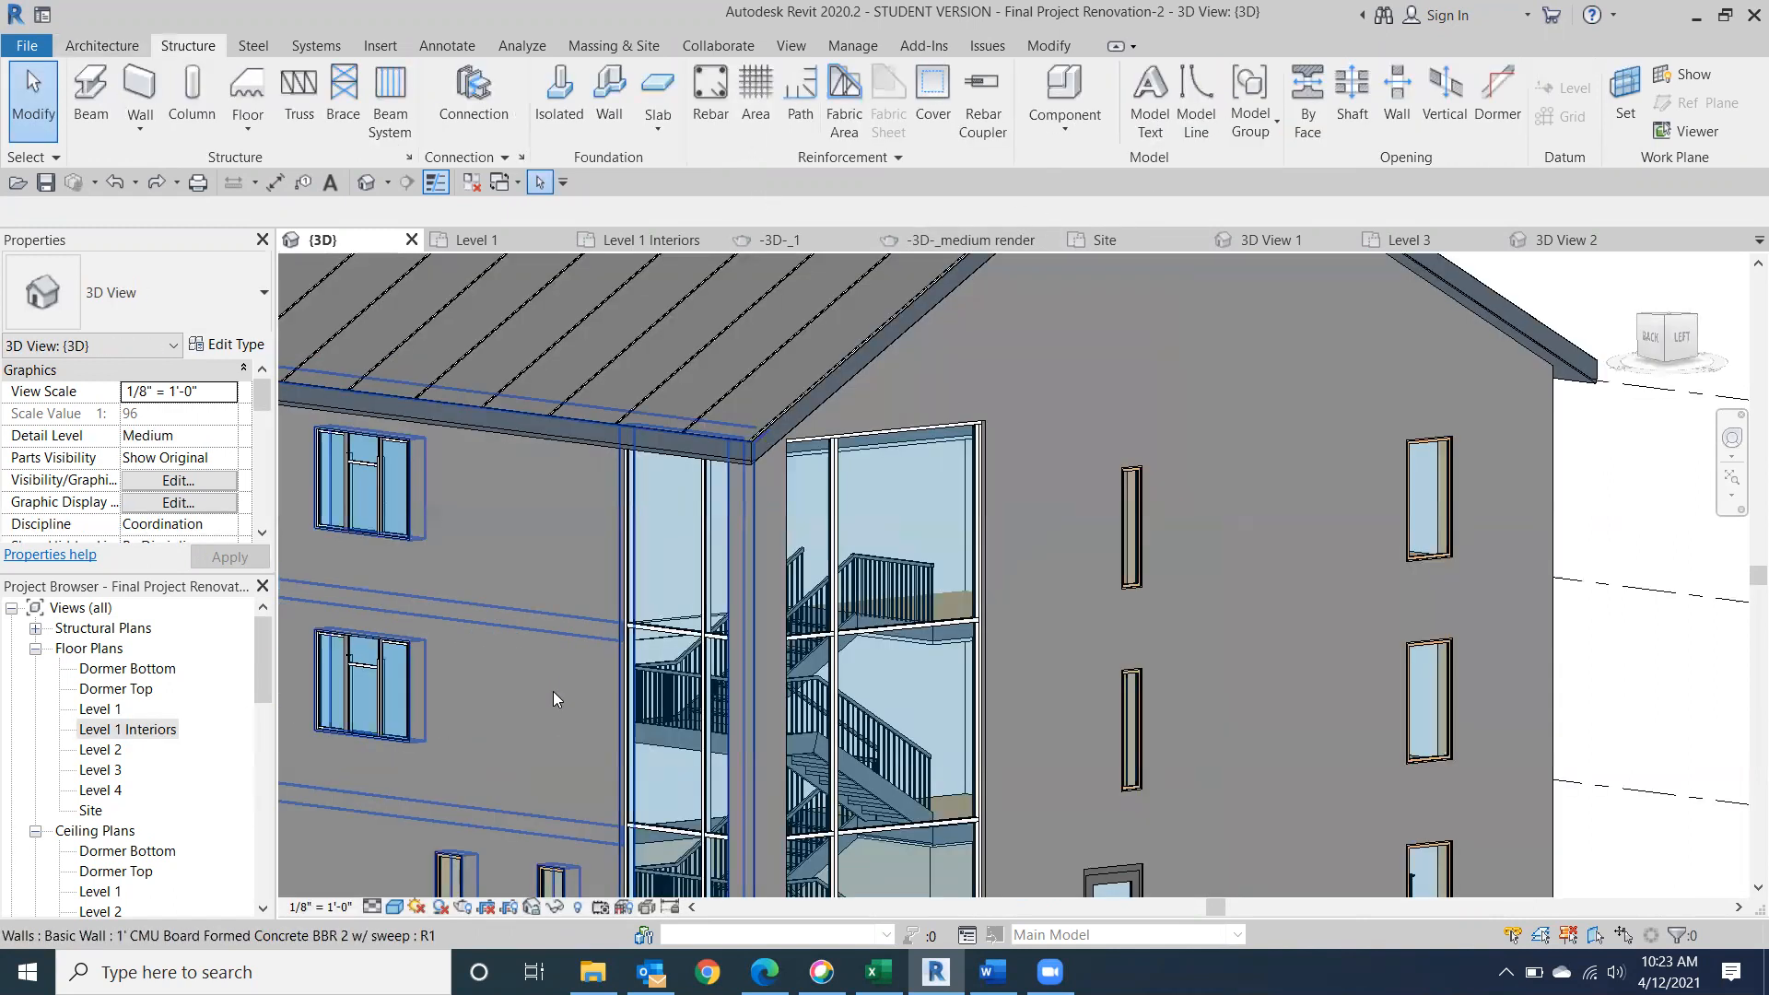
{"action": "scroll", "coordinate": [736, 893], "scroll_direction": "down", "scroll_amount": 5}
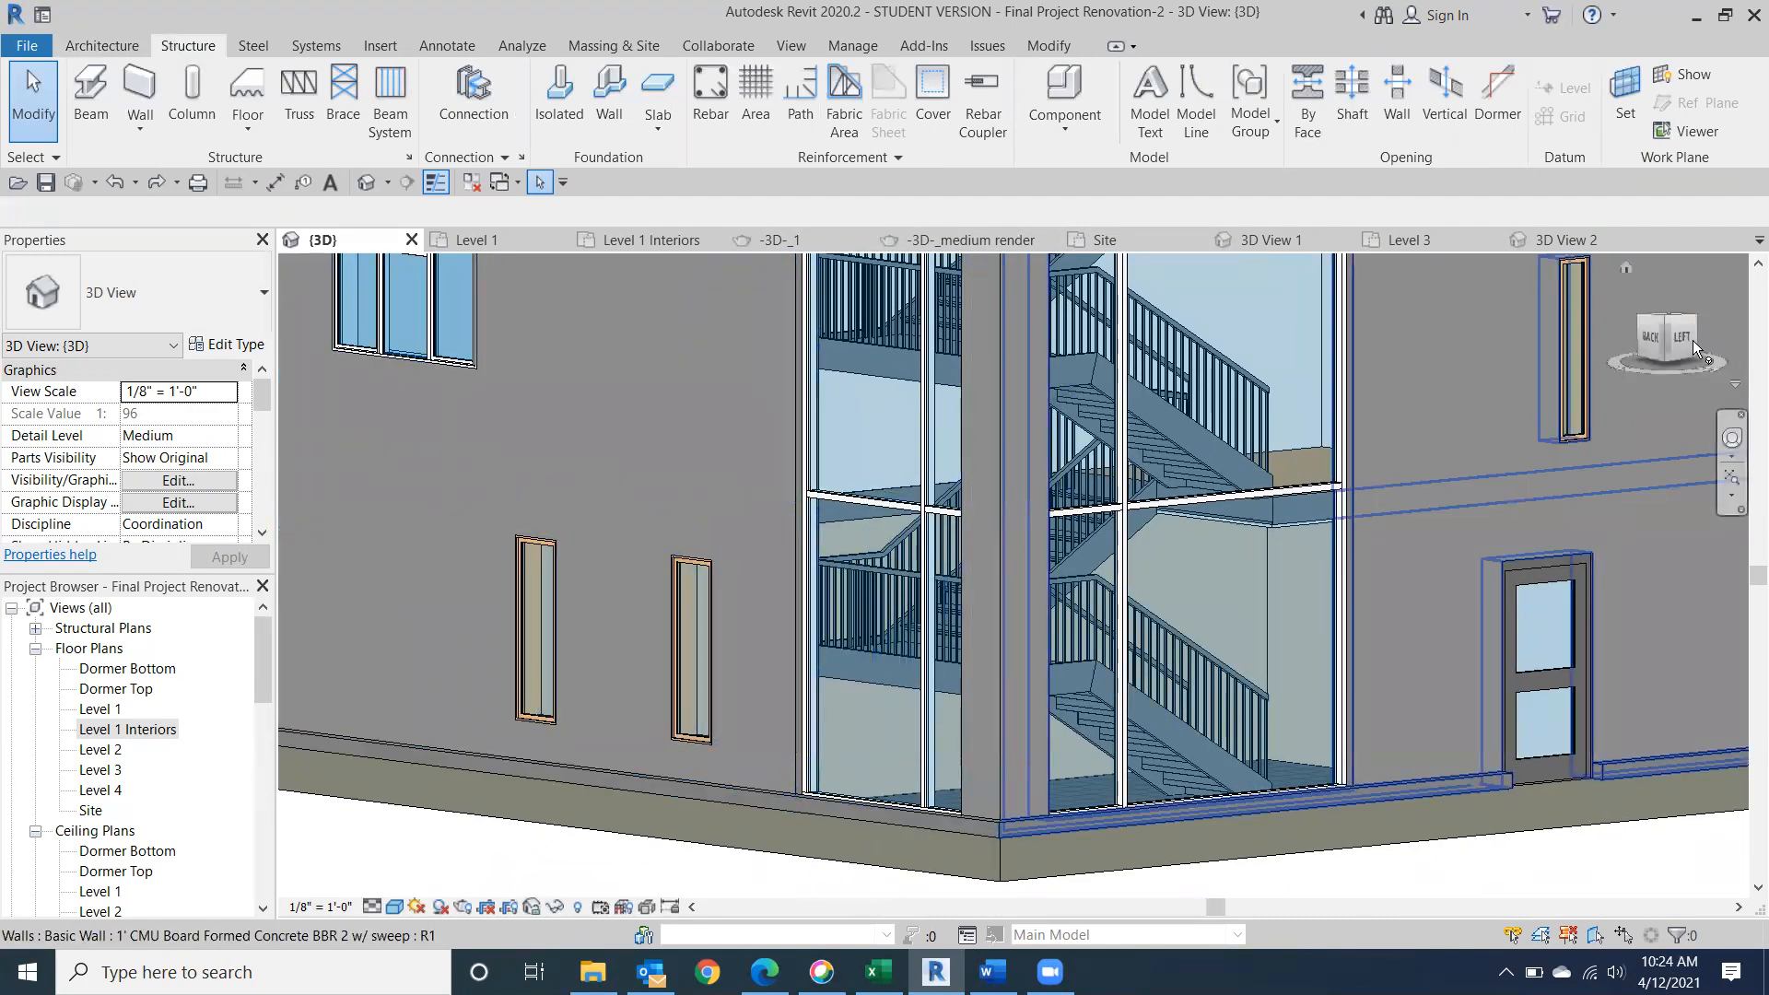
{"action": "left_click", "coordinate": [1636, 359]}
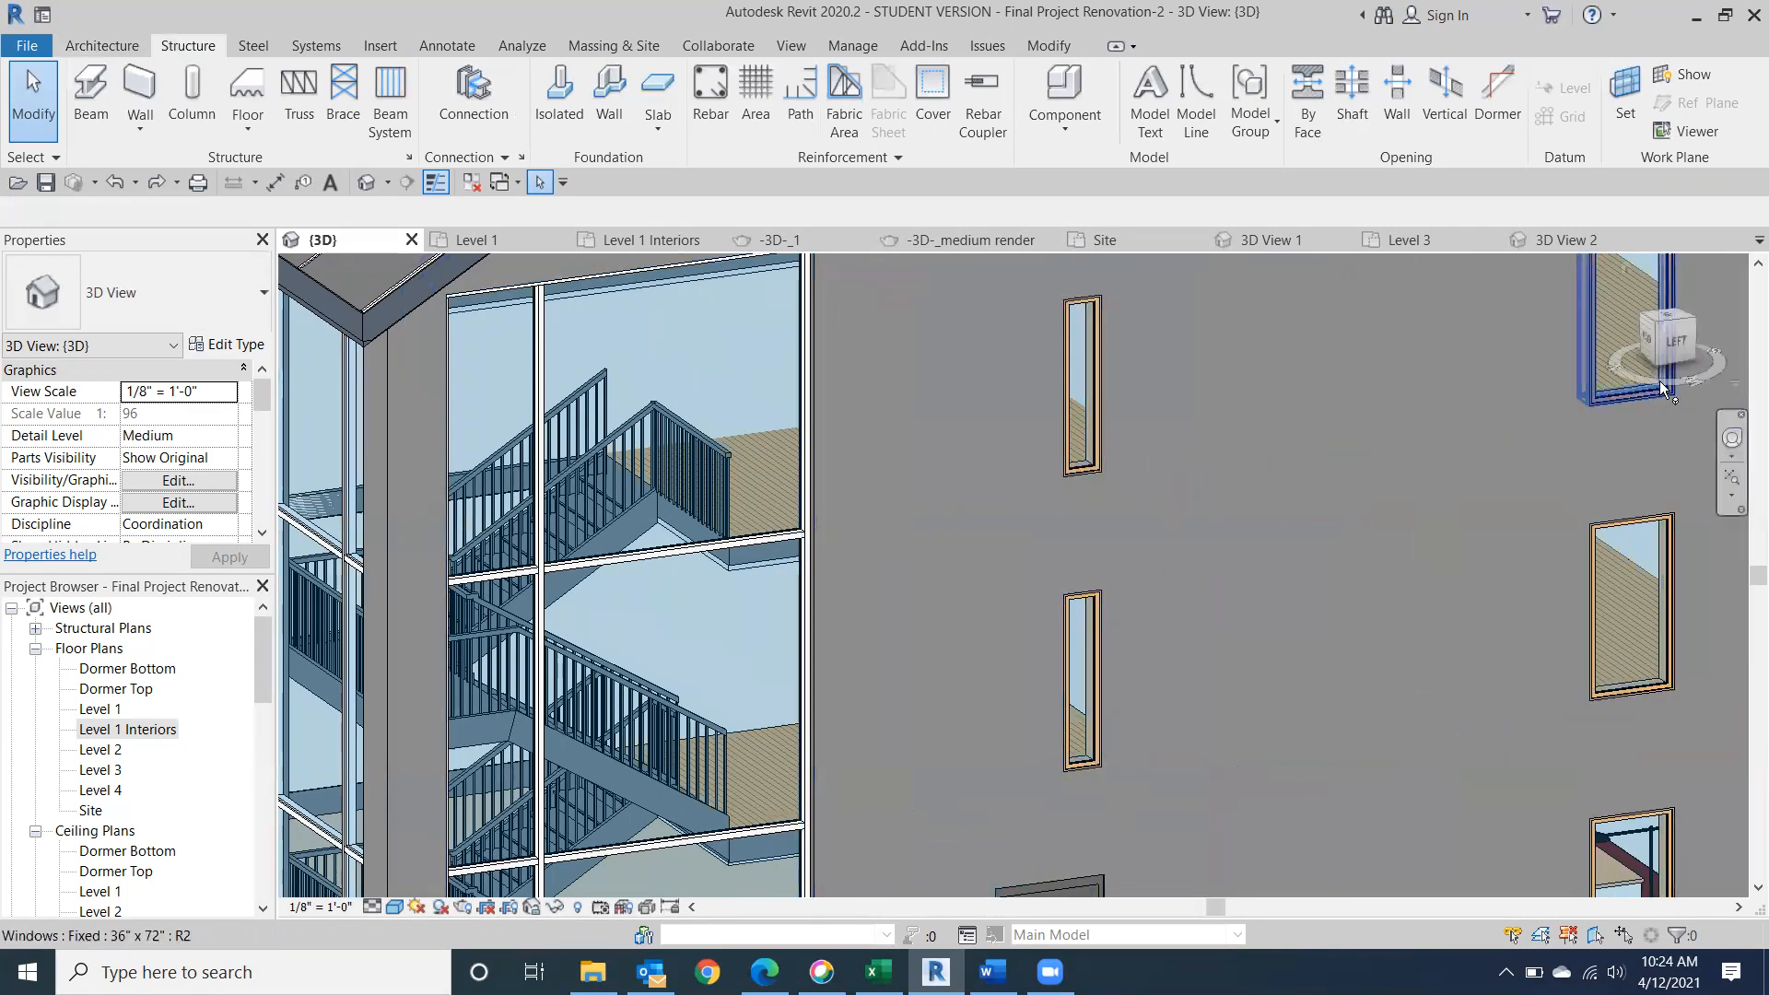
{"action": "left_click", "coordinate": [1655, 350]}
{"action": "middle_click_drag", "start_coordinate": [971, 477], "coordinate": [1764, 531]}
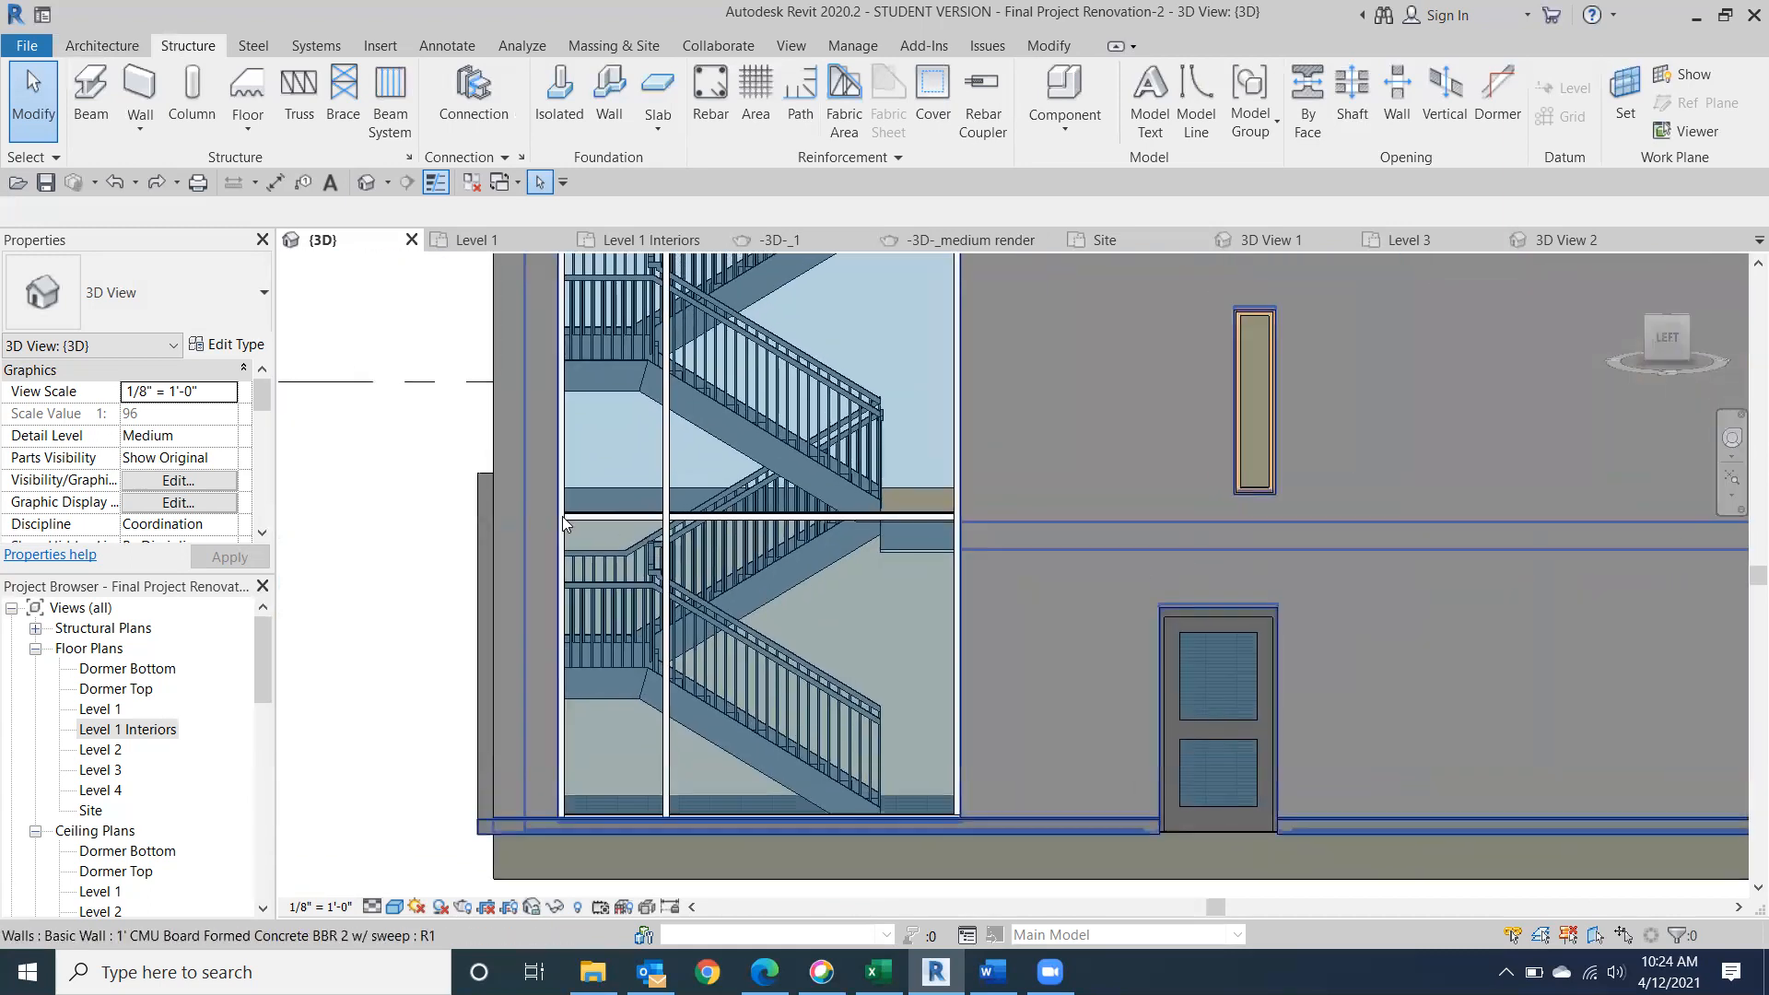
{"action": "left_click", "coordinate": [1660, 339]}
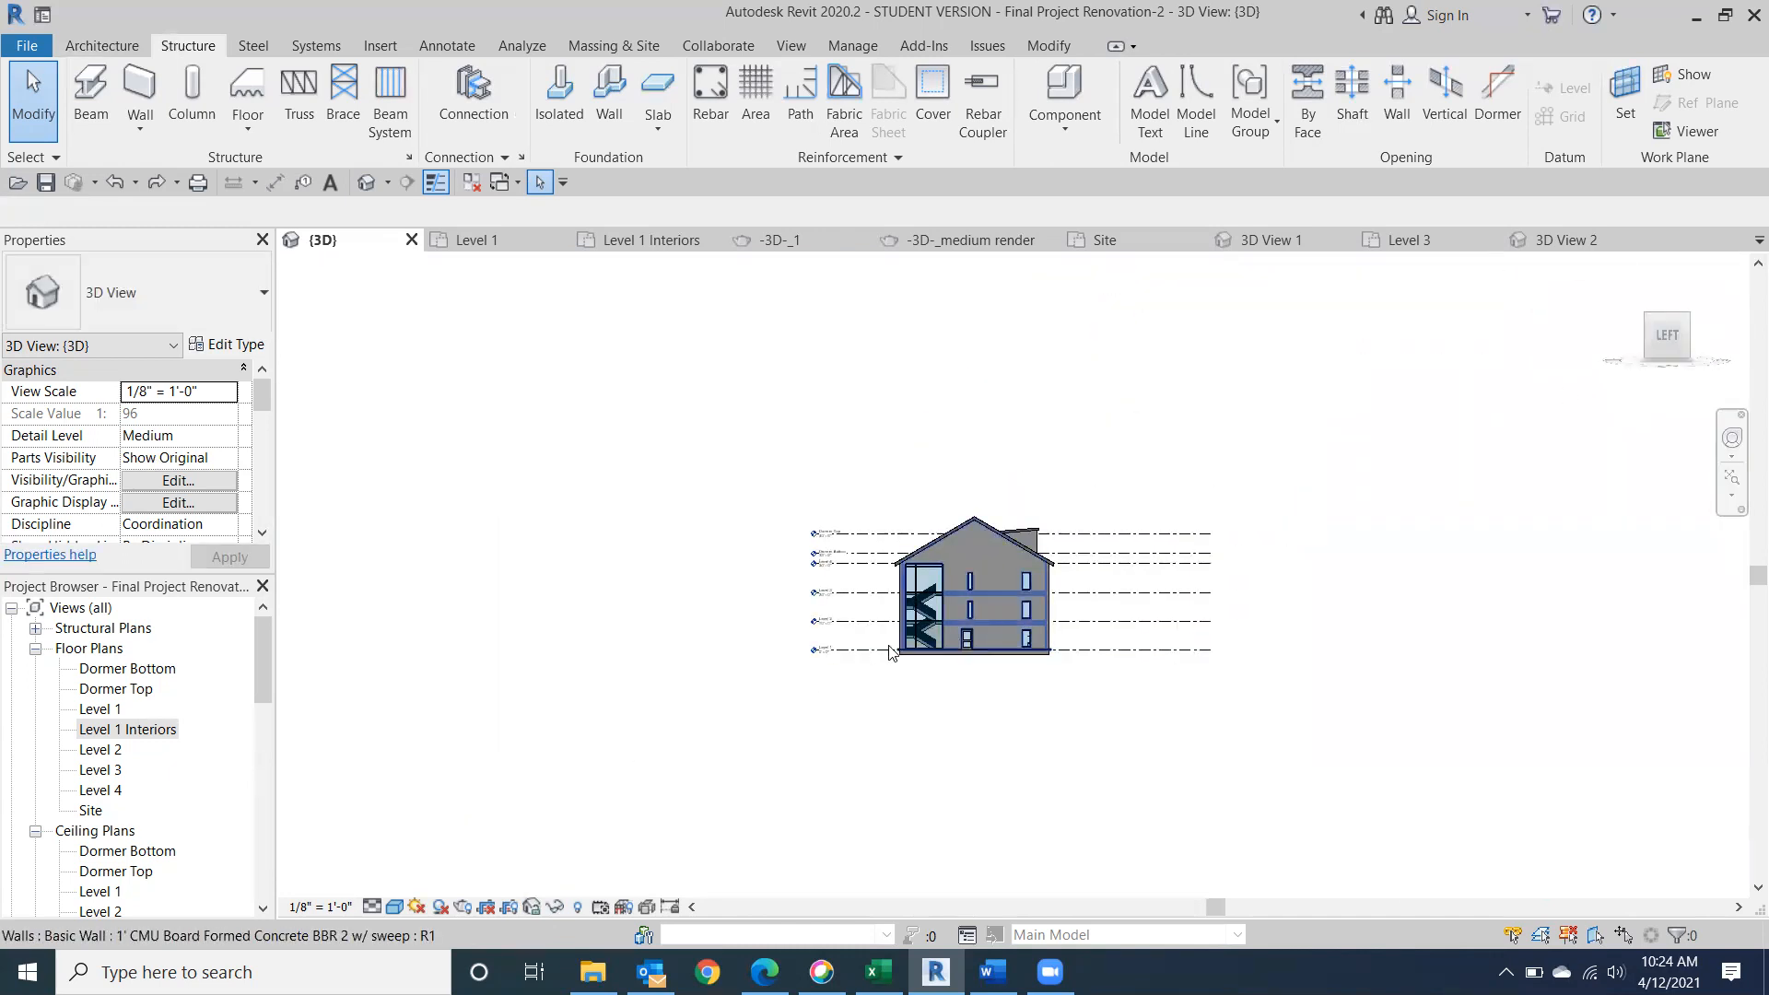
{"action": "scroll", "coordinate": [855, 634], "scroll_direction": "up", "scroll_amount": 12}
{"action": "scroll", "coordinate": [785, 578], "scroll_direction": "down", "scroll_amount": 2}
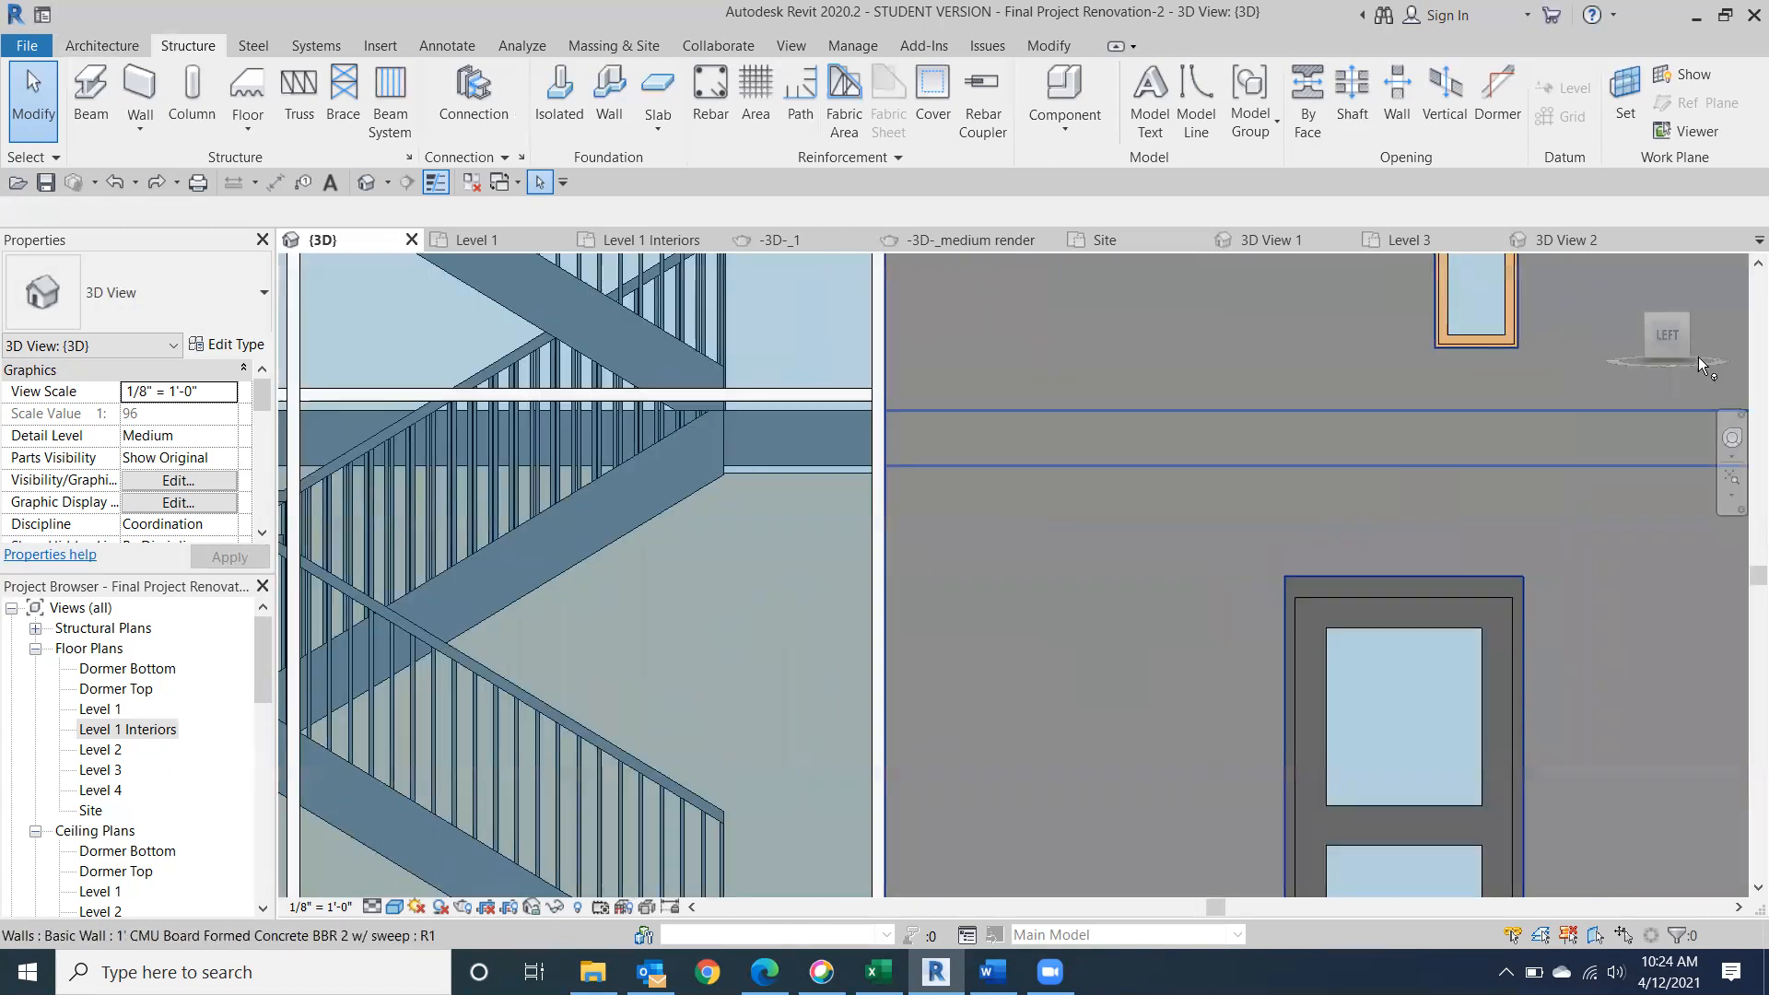
Examine the stair flights and wood floor edges through the left side's curtain wall from a raised angle.
{"action": "left_click_drag", "start_coordinate": [1675, 322], "coordinate": [1666, 336]}
{"action": "middle_click_drag", "start_coordinate": [762, 562], "coordinate": [1114, 216]}
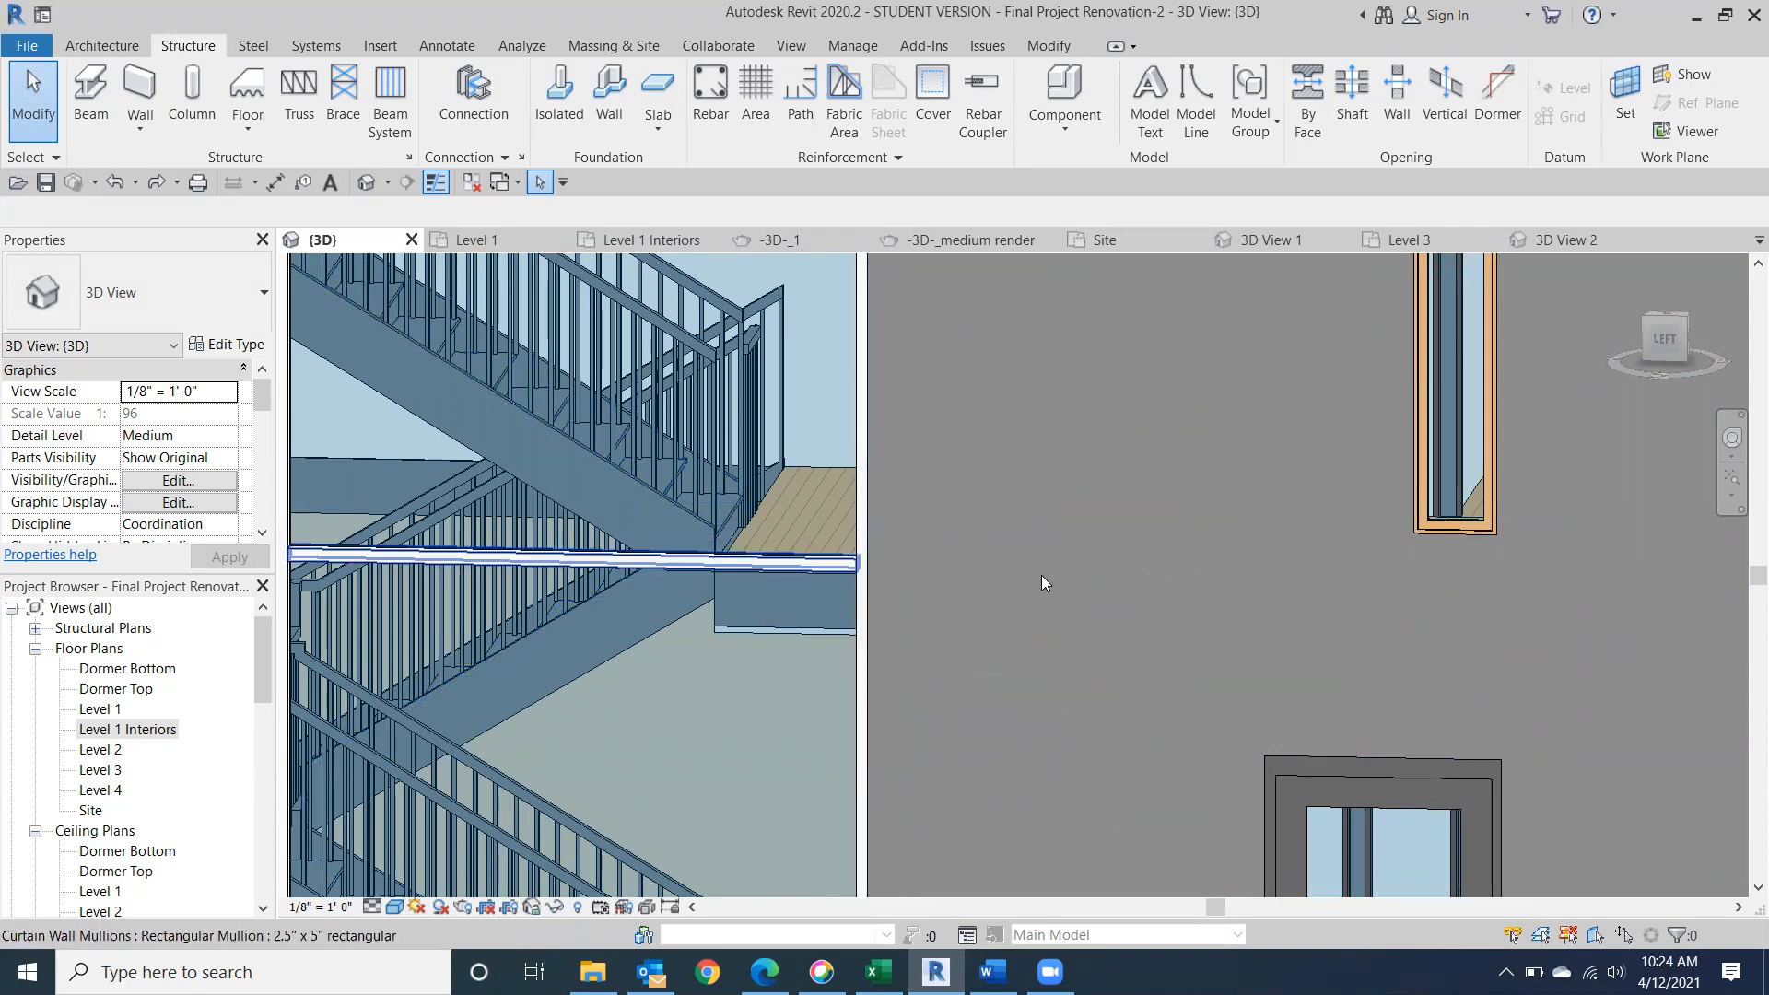
{"action": "mouse_move", "coordinate": [1668, 369]}
{"action": "left_mouse_down"}
{"action": "mouse_move", "coordinate": [1665, 432]}
{"action": "mouse_move", "coordinate": [1656, 380]}
{"action": "left_mouse_up"}
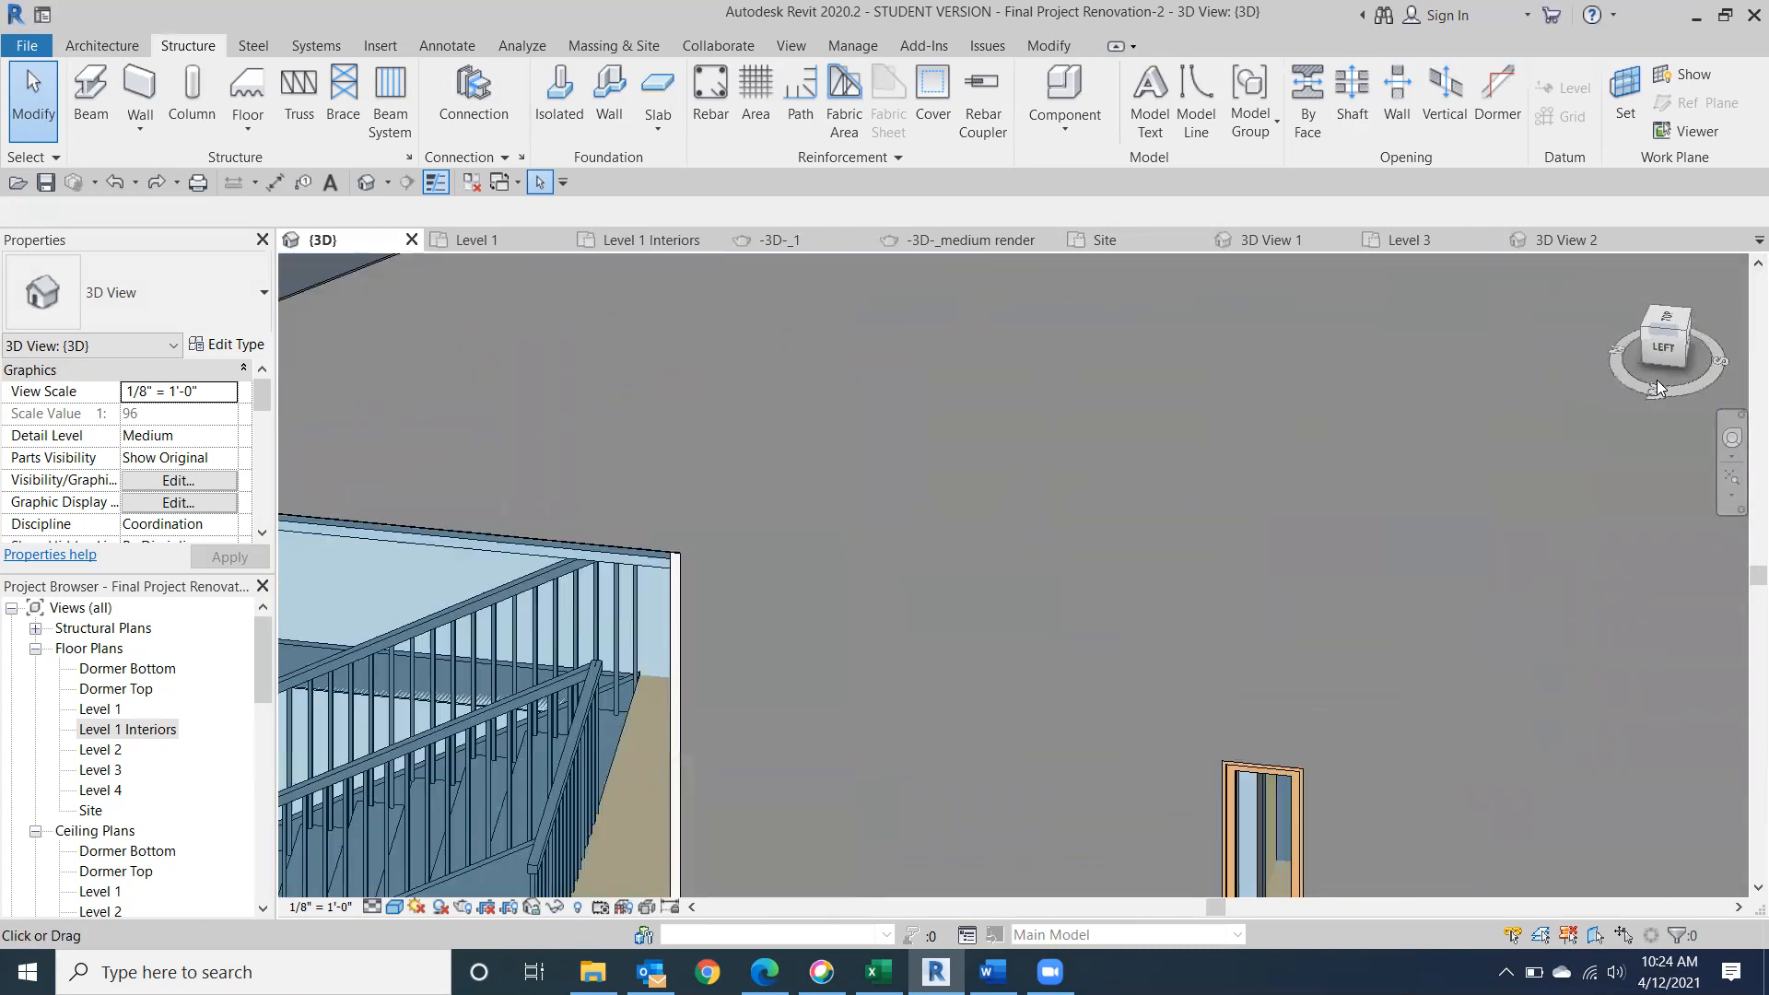
{"action": "scroll", "coordinate": [903, 553], "scroll_direction": "down", "scroll_amount": 3}
{"action": "middle_click_drag", "start_coordinate": [904, 552], "coordinate": [1112, 363]}
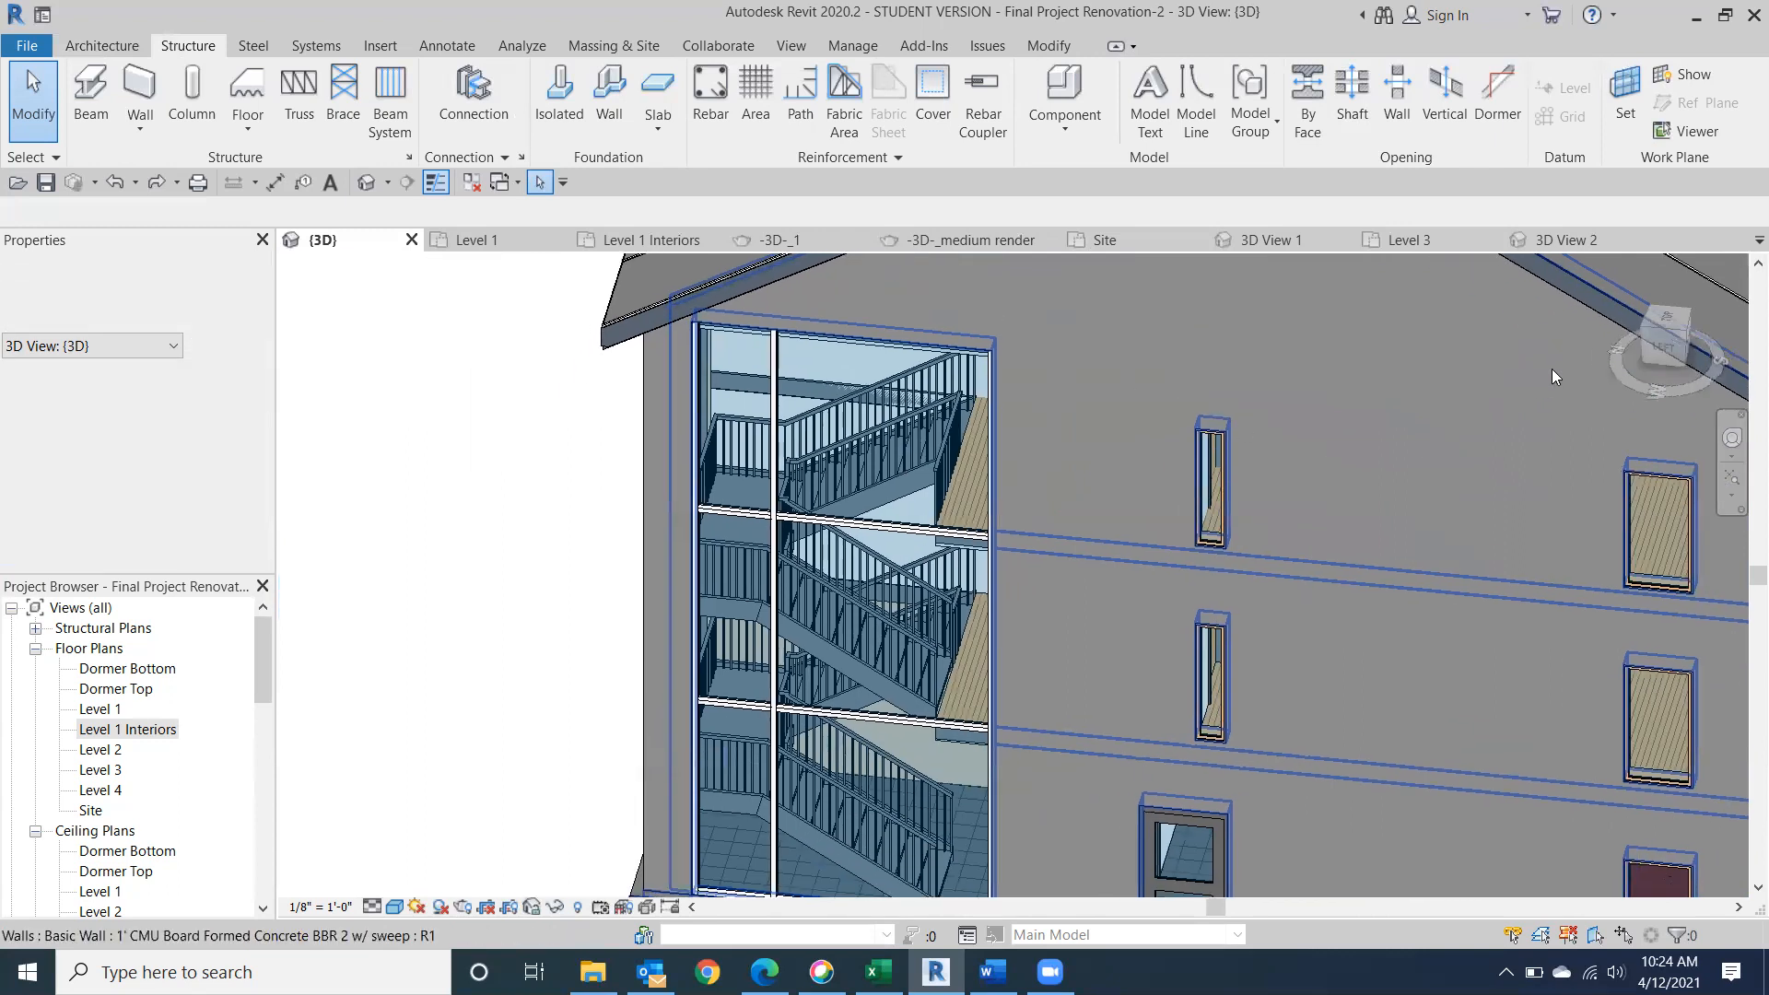
Examine the stair flights' undersides and their connection to the floor edges from below and straight on from the left.
{"action": "left_click_drag", "start_coordinate": [1662, 345], "coordinate": [1654, 307]}
{"action": "middle_click_drag", "start_coordinate": [928, 450], "coordinate": [970, 547]}
{"action": "scroll", "coordinate": [955, 454], "scroll_direction": "up", "scroll_amount": 1}
{"action": "left_click_drag", "start_coordinate": [1666, 335], "coordinate": [1657, 268]}
{"action": "middle_click_drag", "start_coordinate": [1032, 453], "coordinate": [1088, 984]}
{"action": "scroll", "coordinate": [1017, 566], "scroll_direction": "up", "scroll_amount": 4}
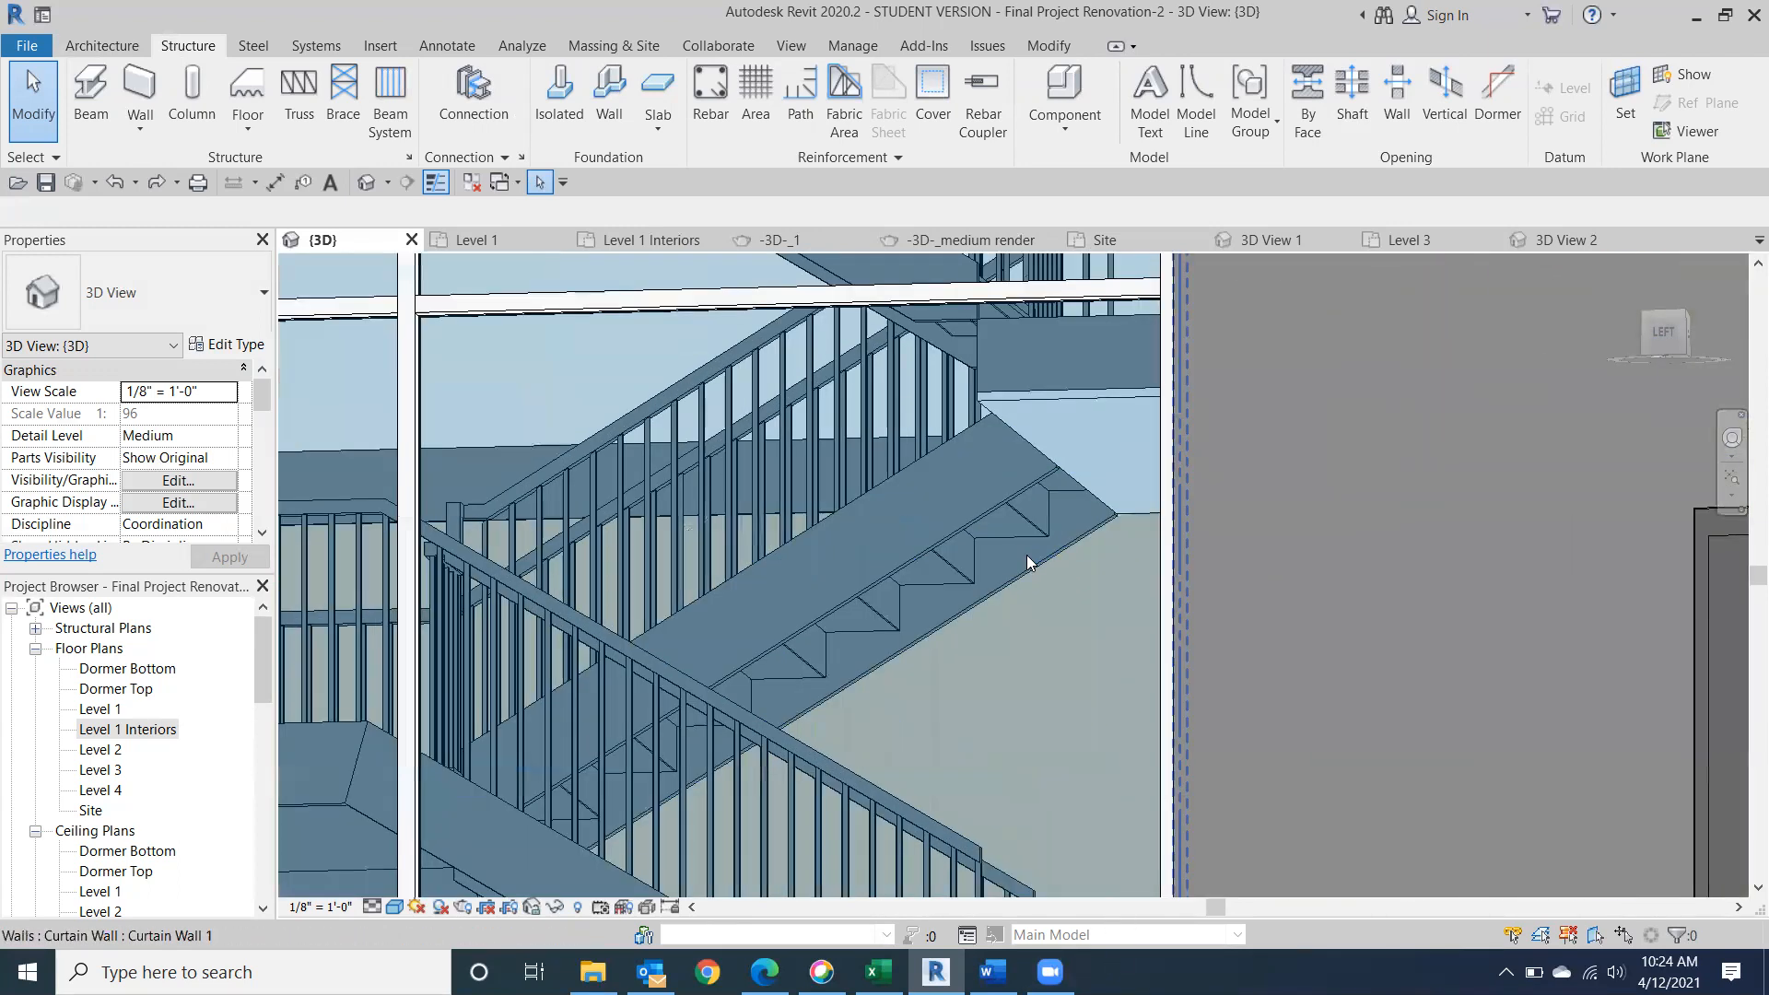
{"action": "left_click", "coordinate": [1671, 338]}
{"action": "middle_click_drag", "start_coordinate": [1437, 450], "coordinate": [829, 549]}
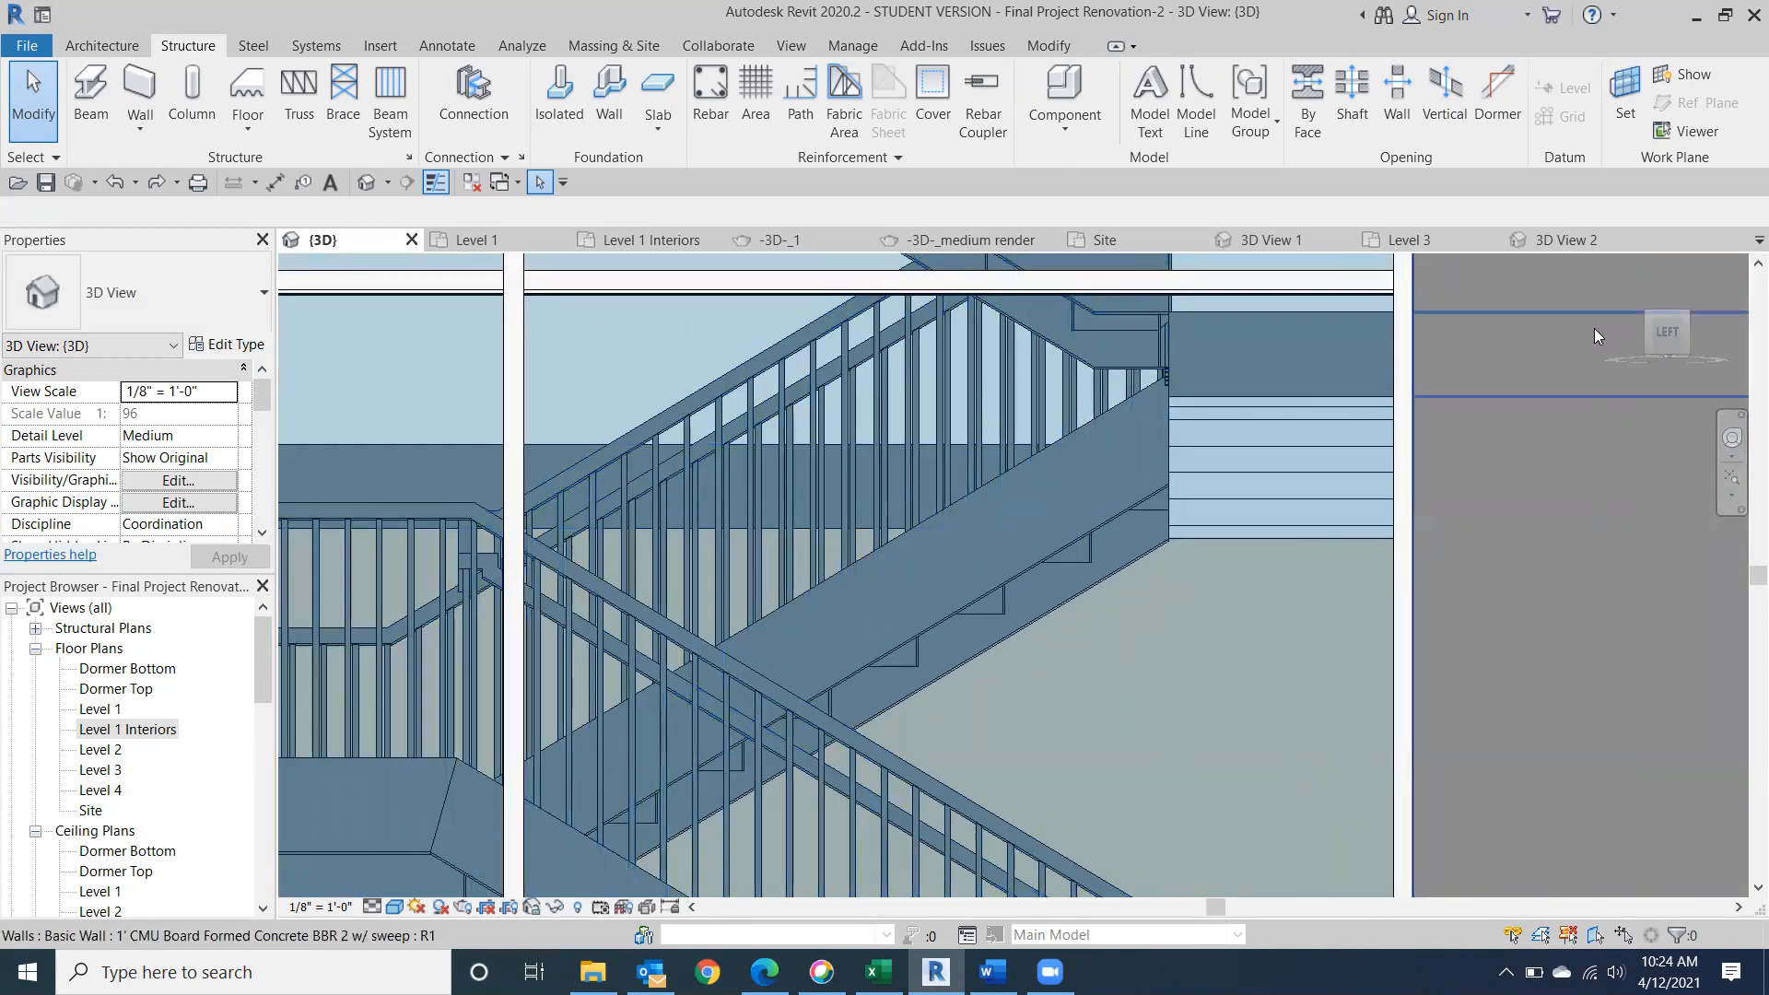
{"action": "left_click_drag", "start_coordinate": [1647, 340], "coordinate": [1645, 352]}
{"action": "scroll", "coordinate": [1554, 445], "scroll_direction": "down", "scroll_amount": 3}
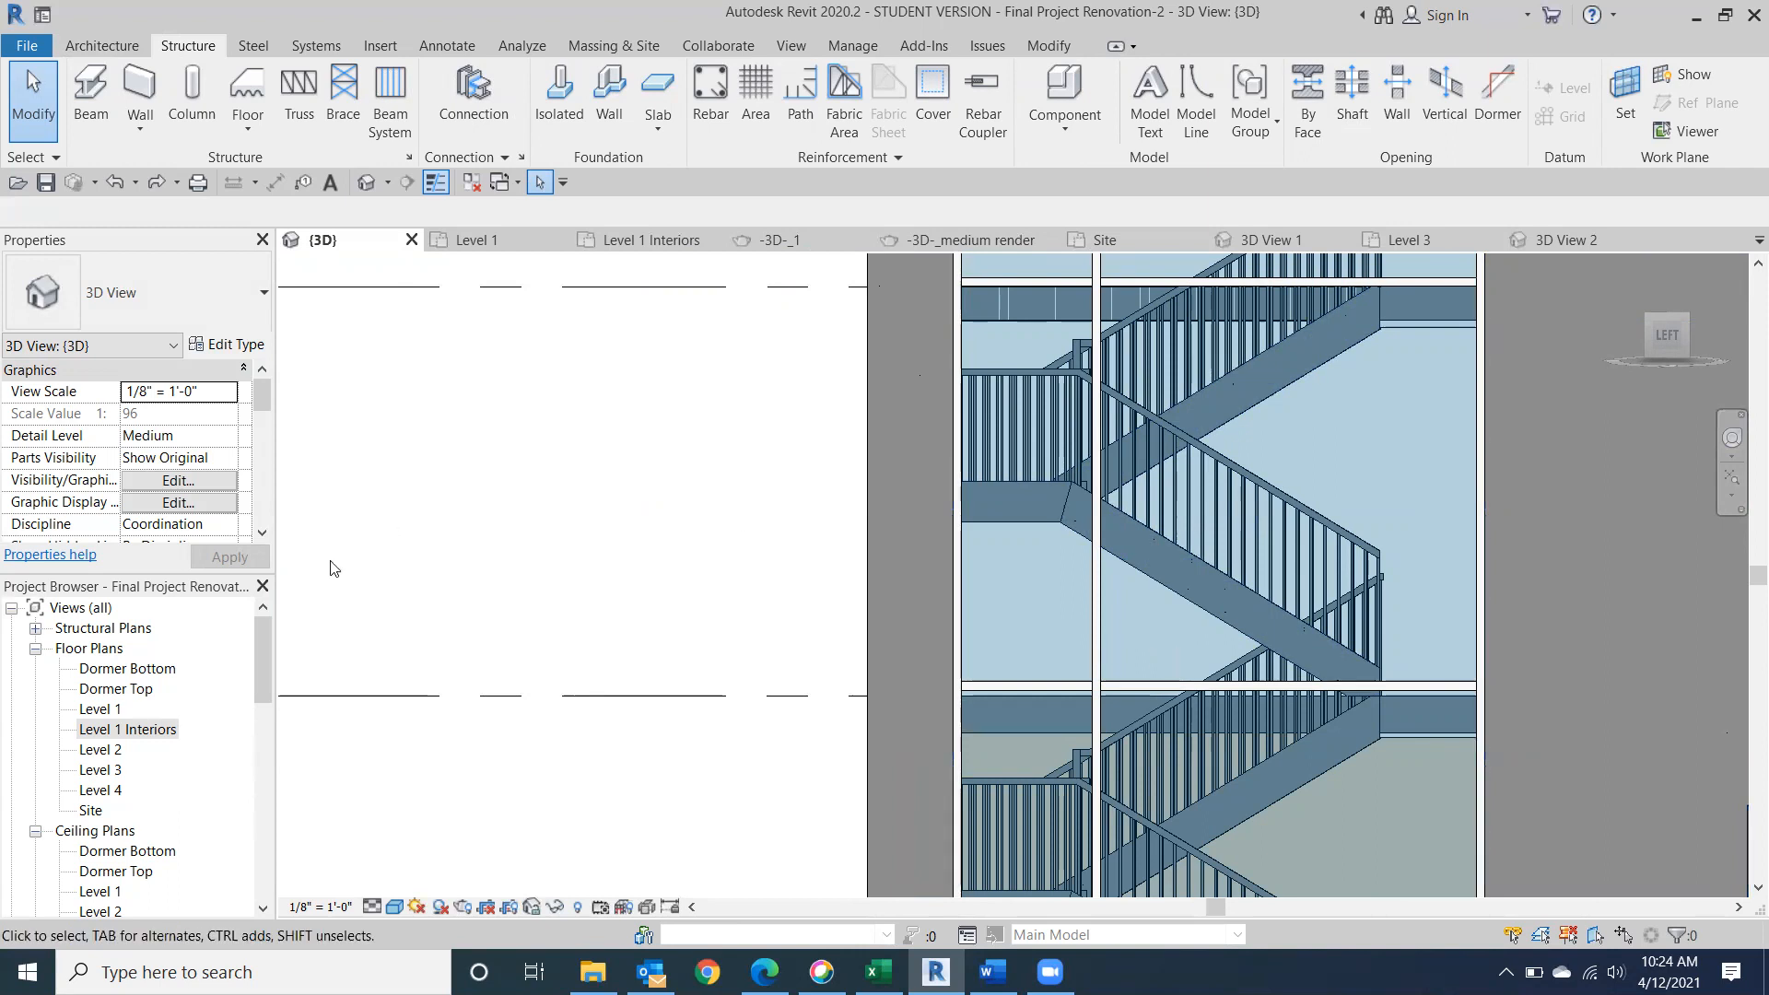
Open the Level 2 floor plan and set its visual style to Hidden Line.
{"action": "double_click", "coordinate": [99, 710]}
{"action": "middle_click_drag", "start_coordinate": [838, 466], "coordinate": [813, 632]}
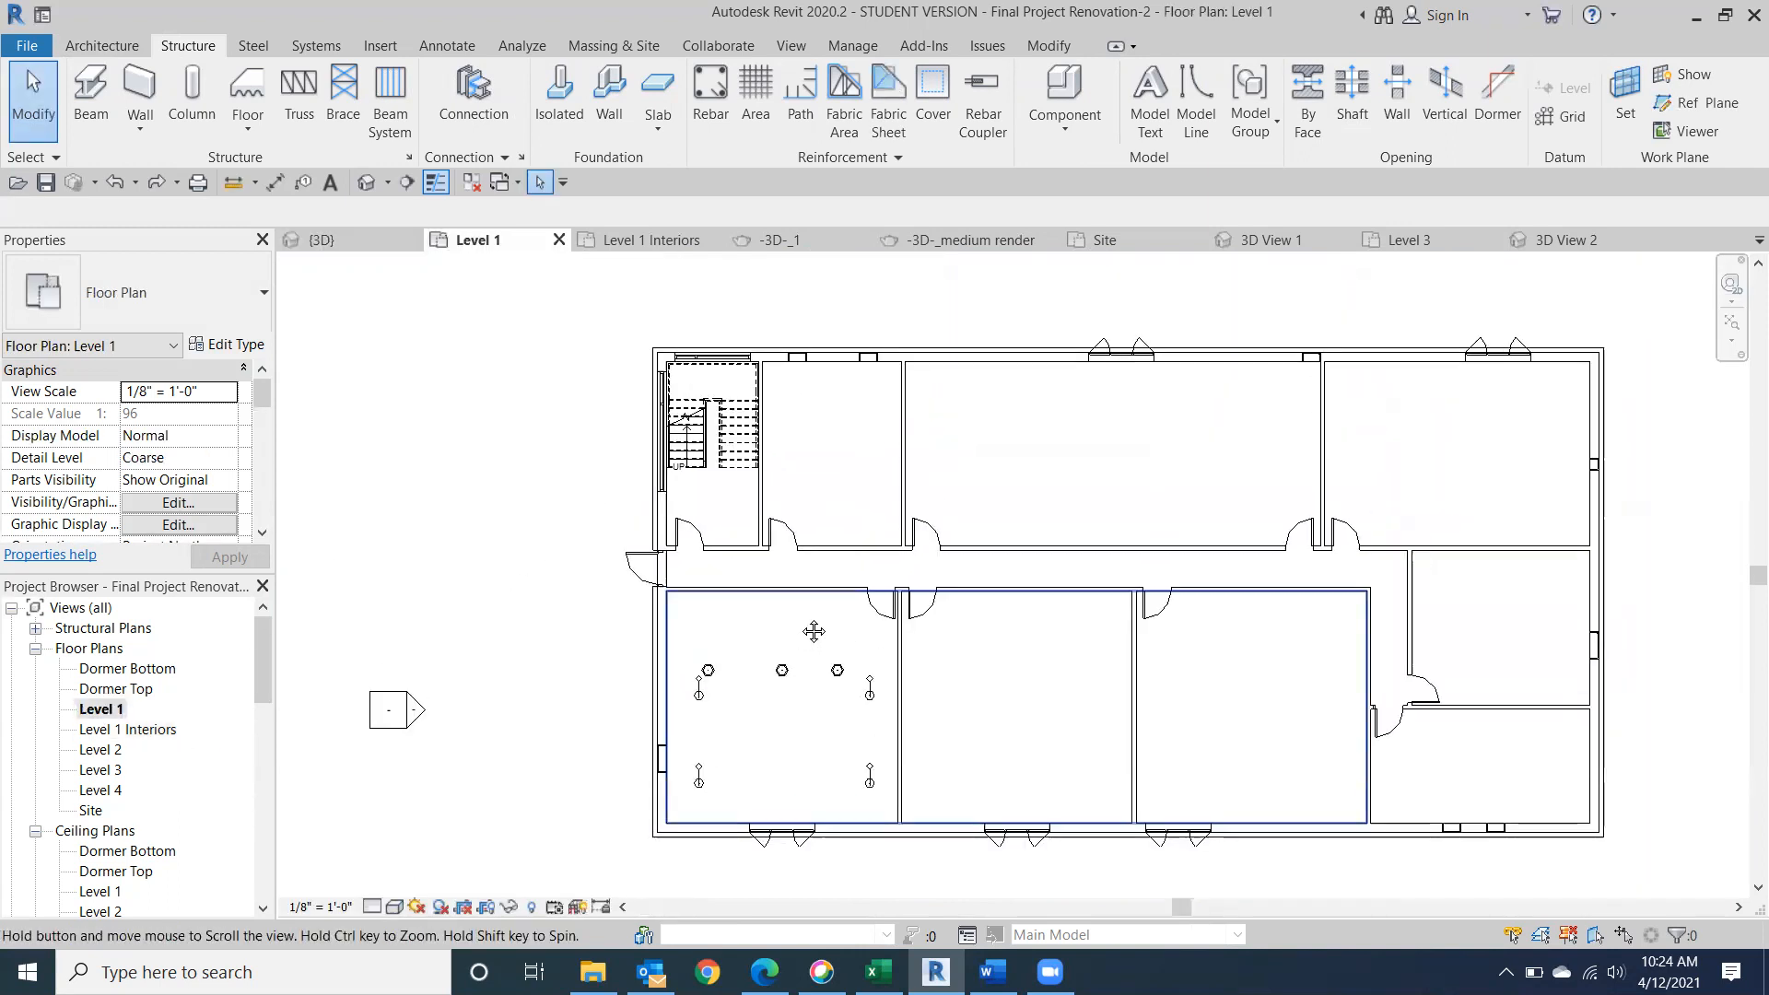
{"action": "double_click", "coordinate": [105, 753]}
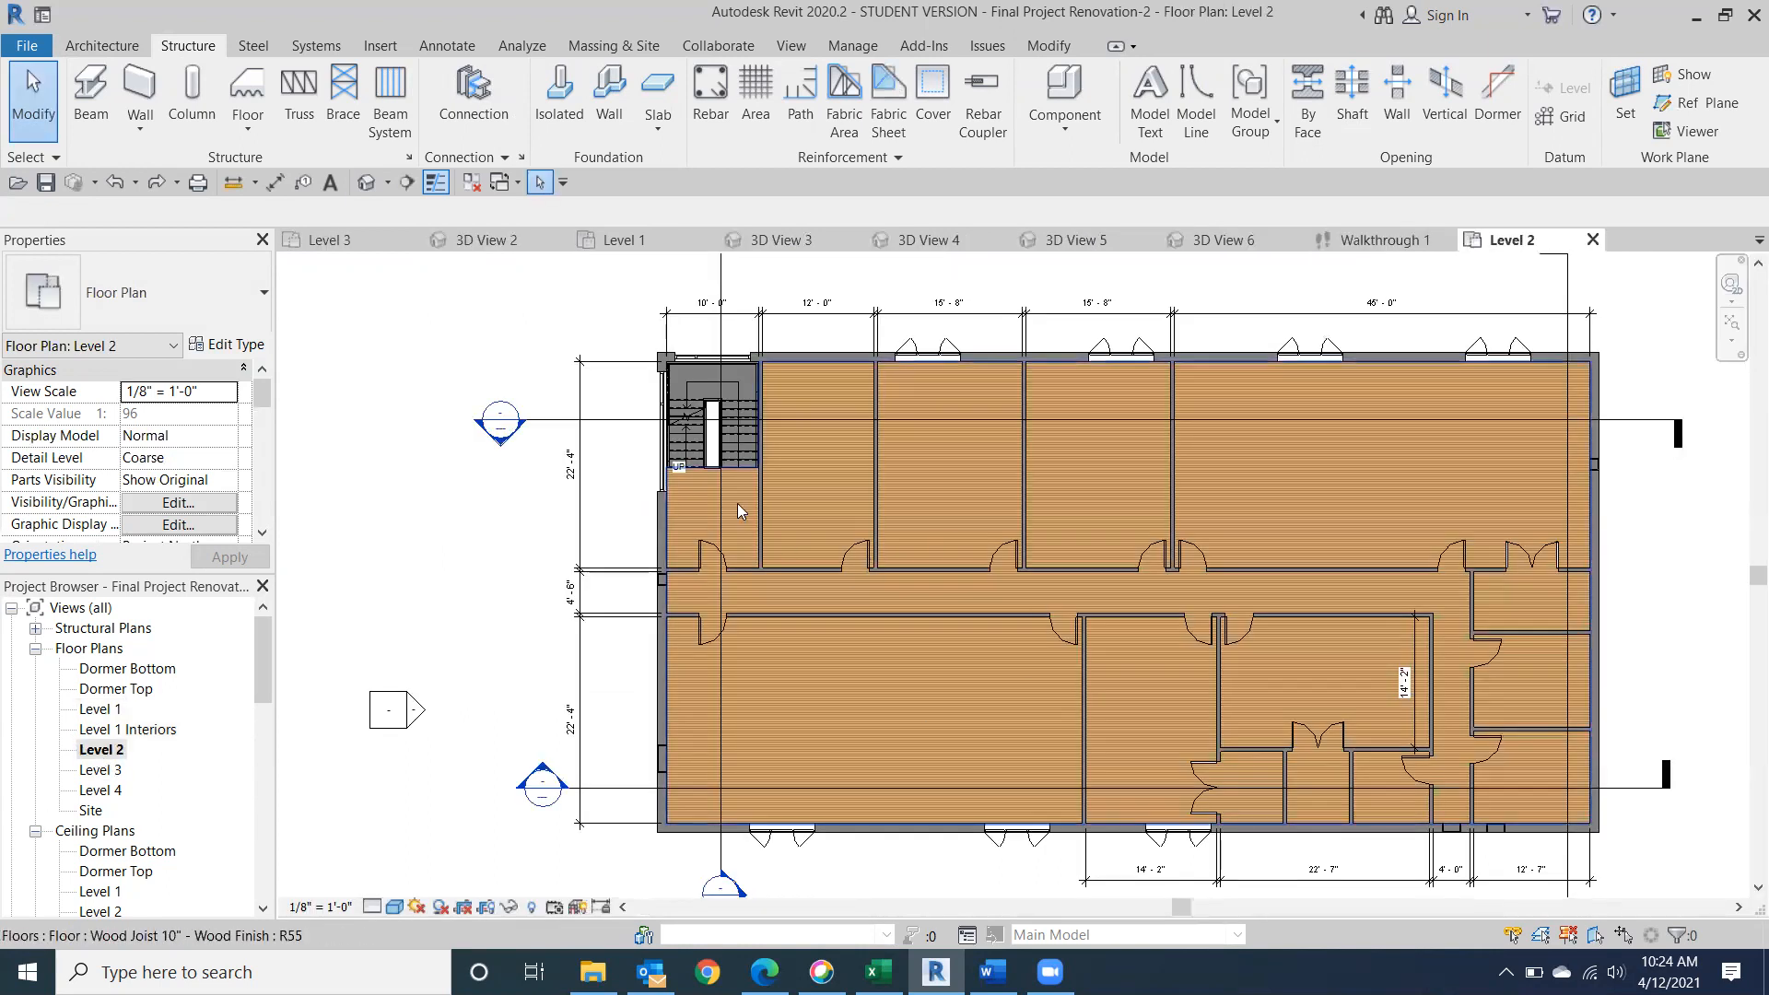
{"action": "scroll", "coordinate": [737, 503], "scroll_direction": "up", "scroll_amount": 3}
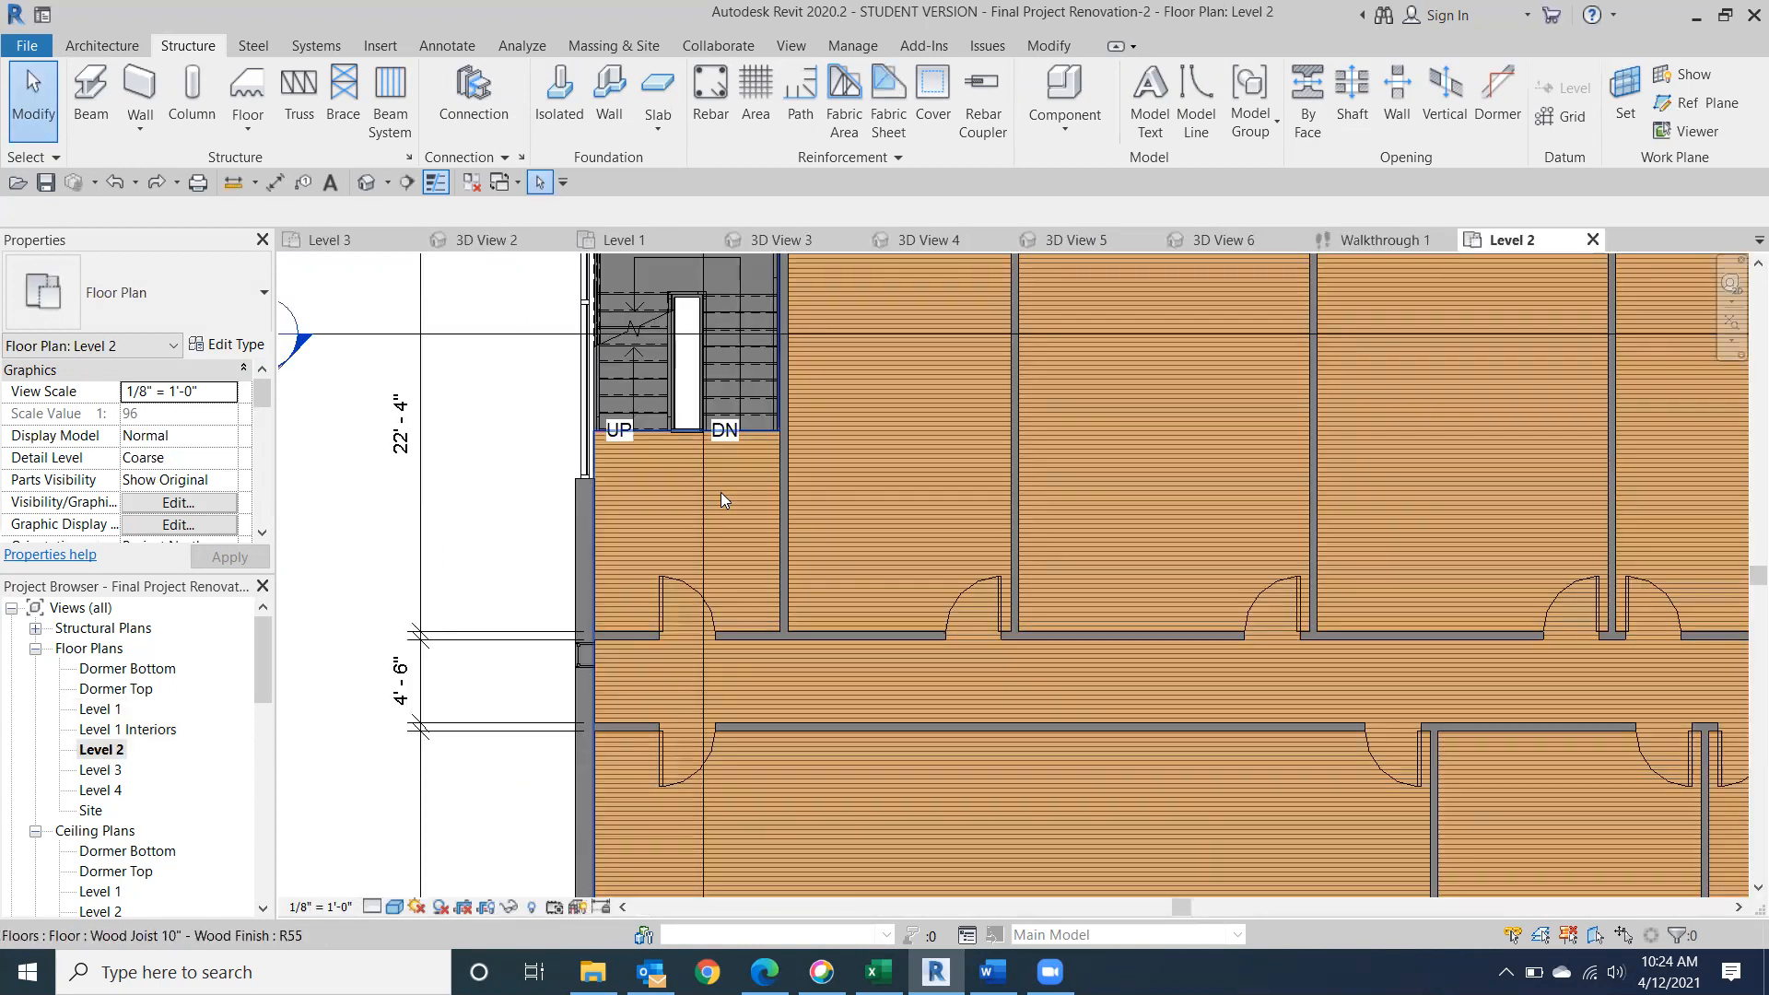
{"action": "left_click", "coordinate": [394, 907]}
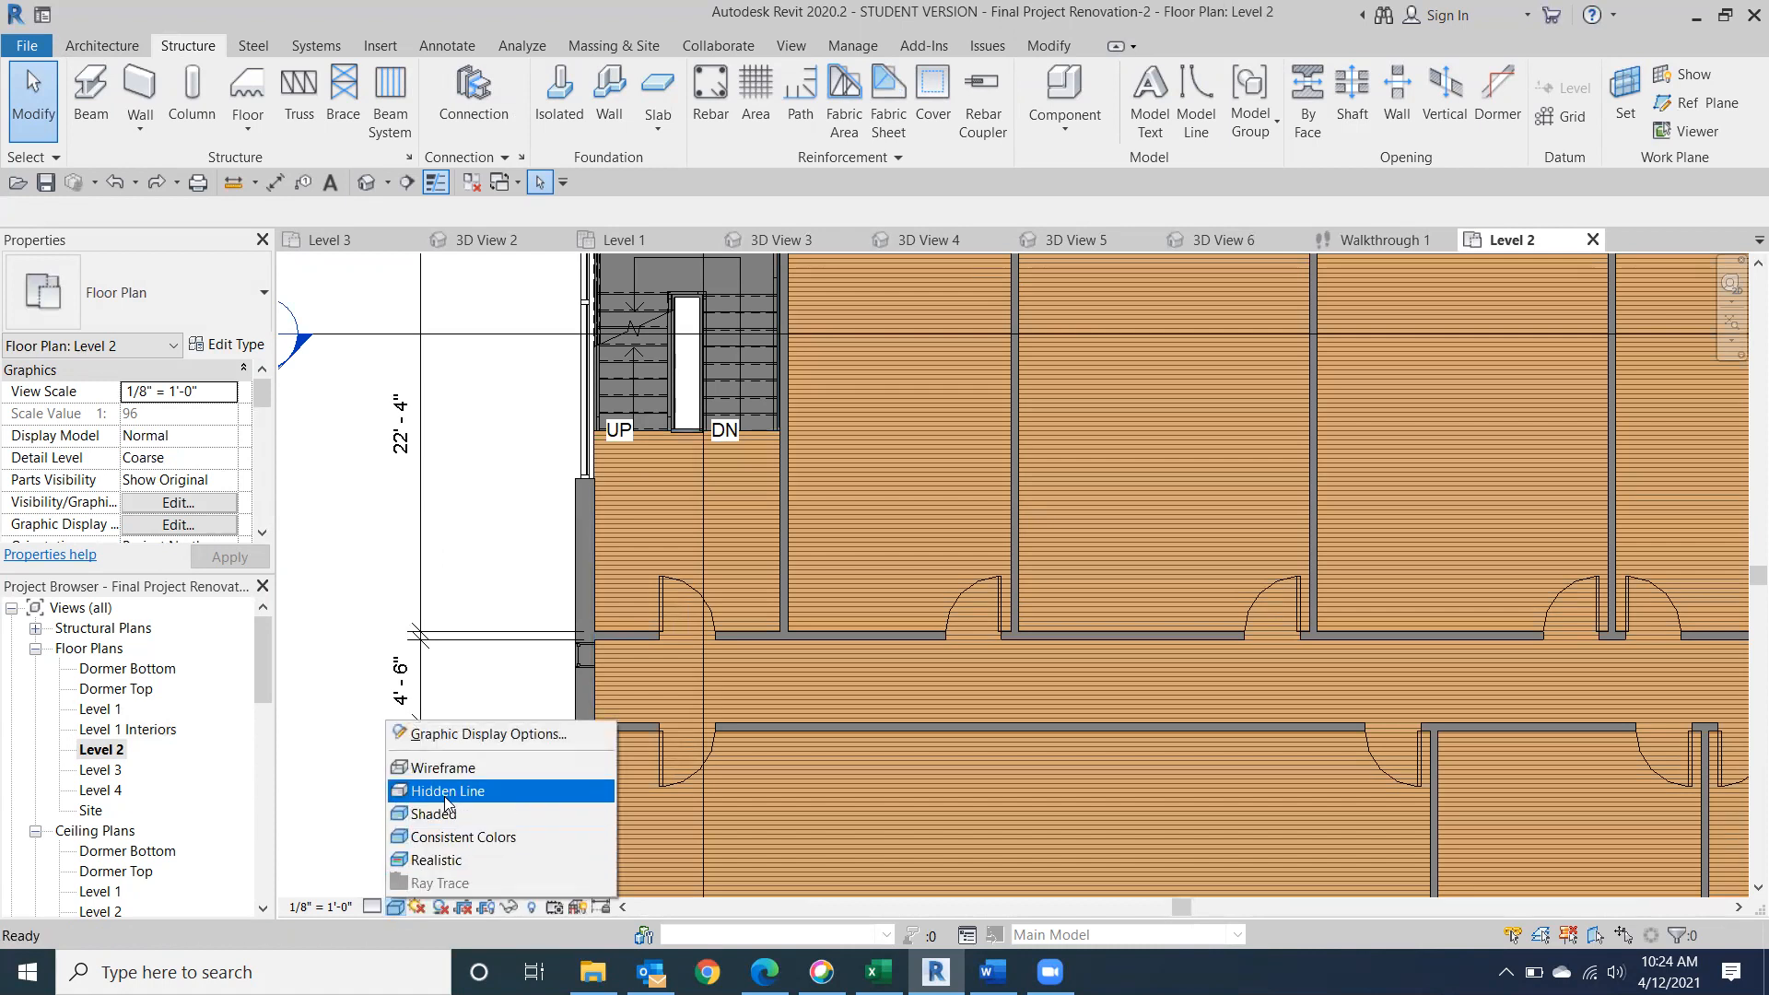
{"action": "left_click", "coordinate": [446, 790]}
Edit the boundary of the Level 2 wood joist floor, nudging the line beside the DN flight slightly toward the adjacent wall.
{"action": "scroll", "coordinate": [720, 494], "scroll_direction": "up", "scroll_amount": 3}
{"action": "middle_click_drag", "start_coordinate": [842, 581], "coordinate": [815, 817]}
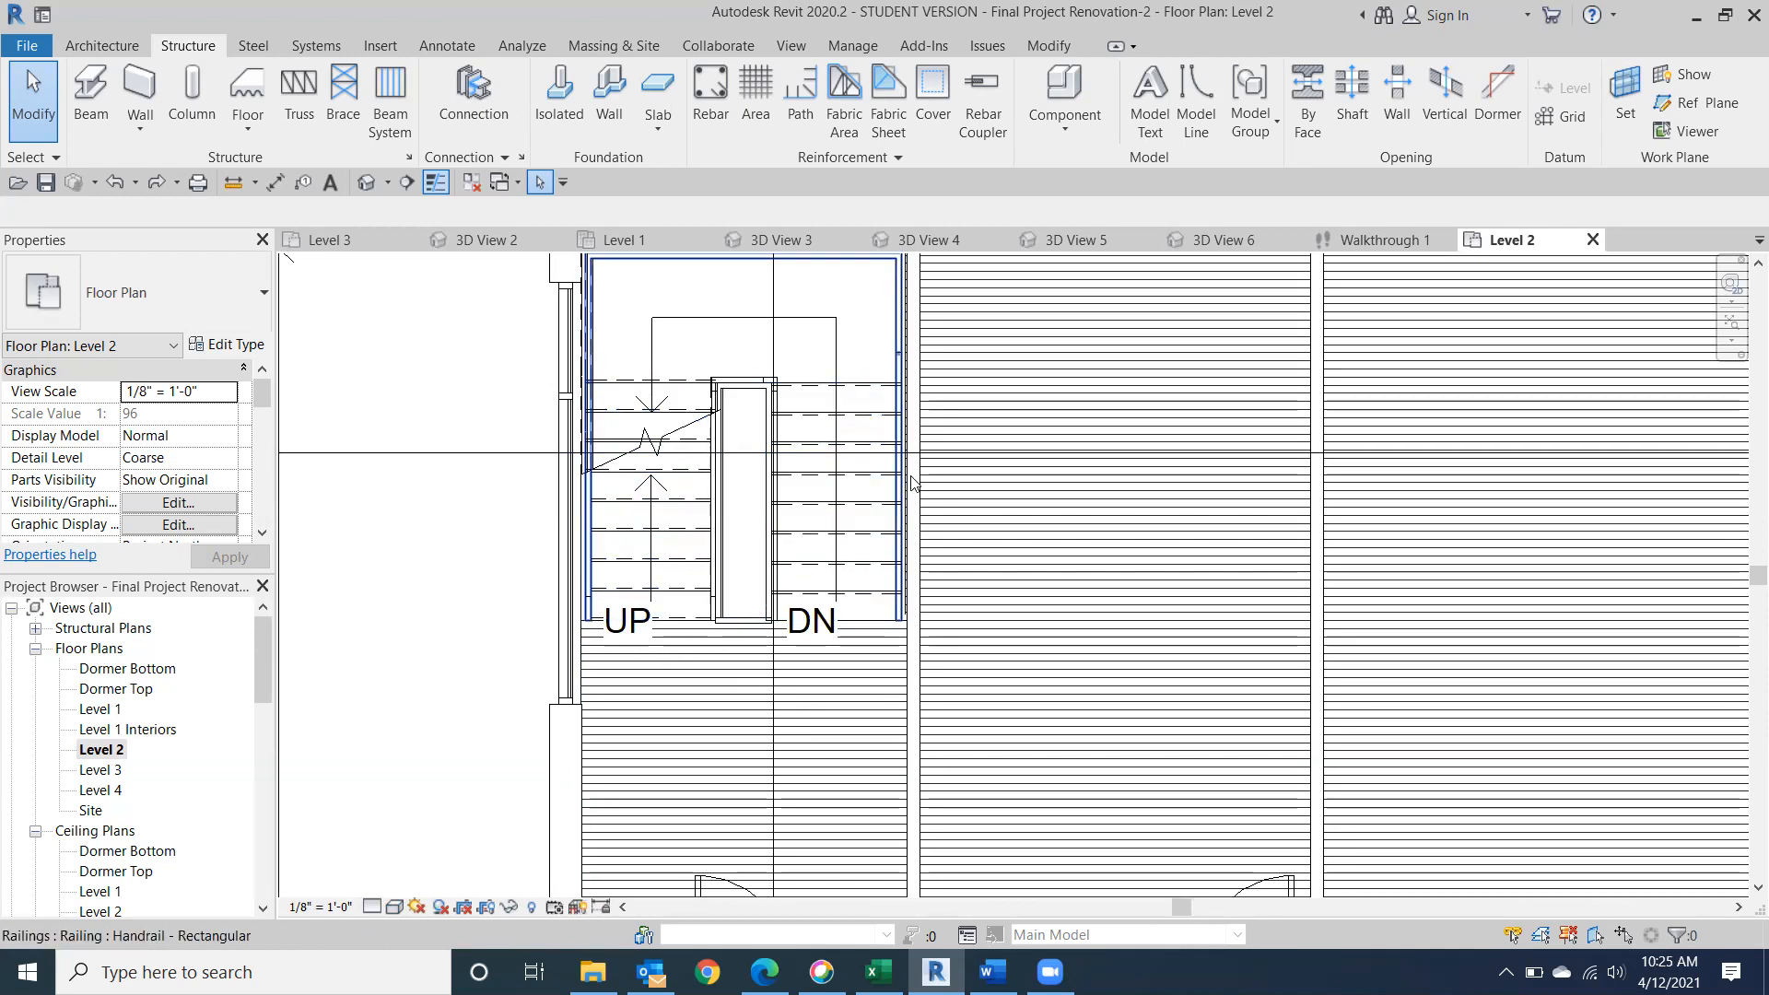
{"action": "scroll", "coordinate": [958, 494], "scroll_direction": "up", "scroll_amount": 5}
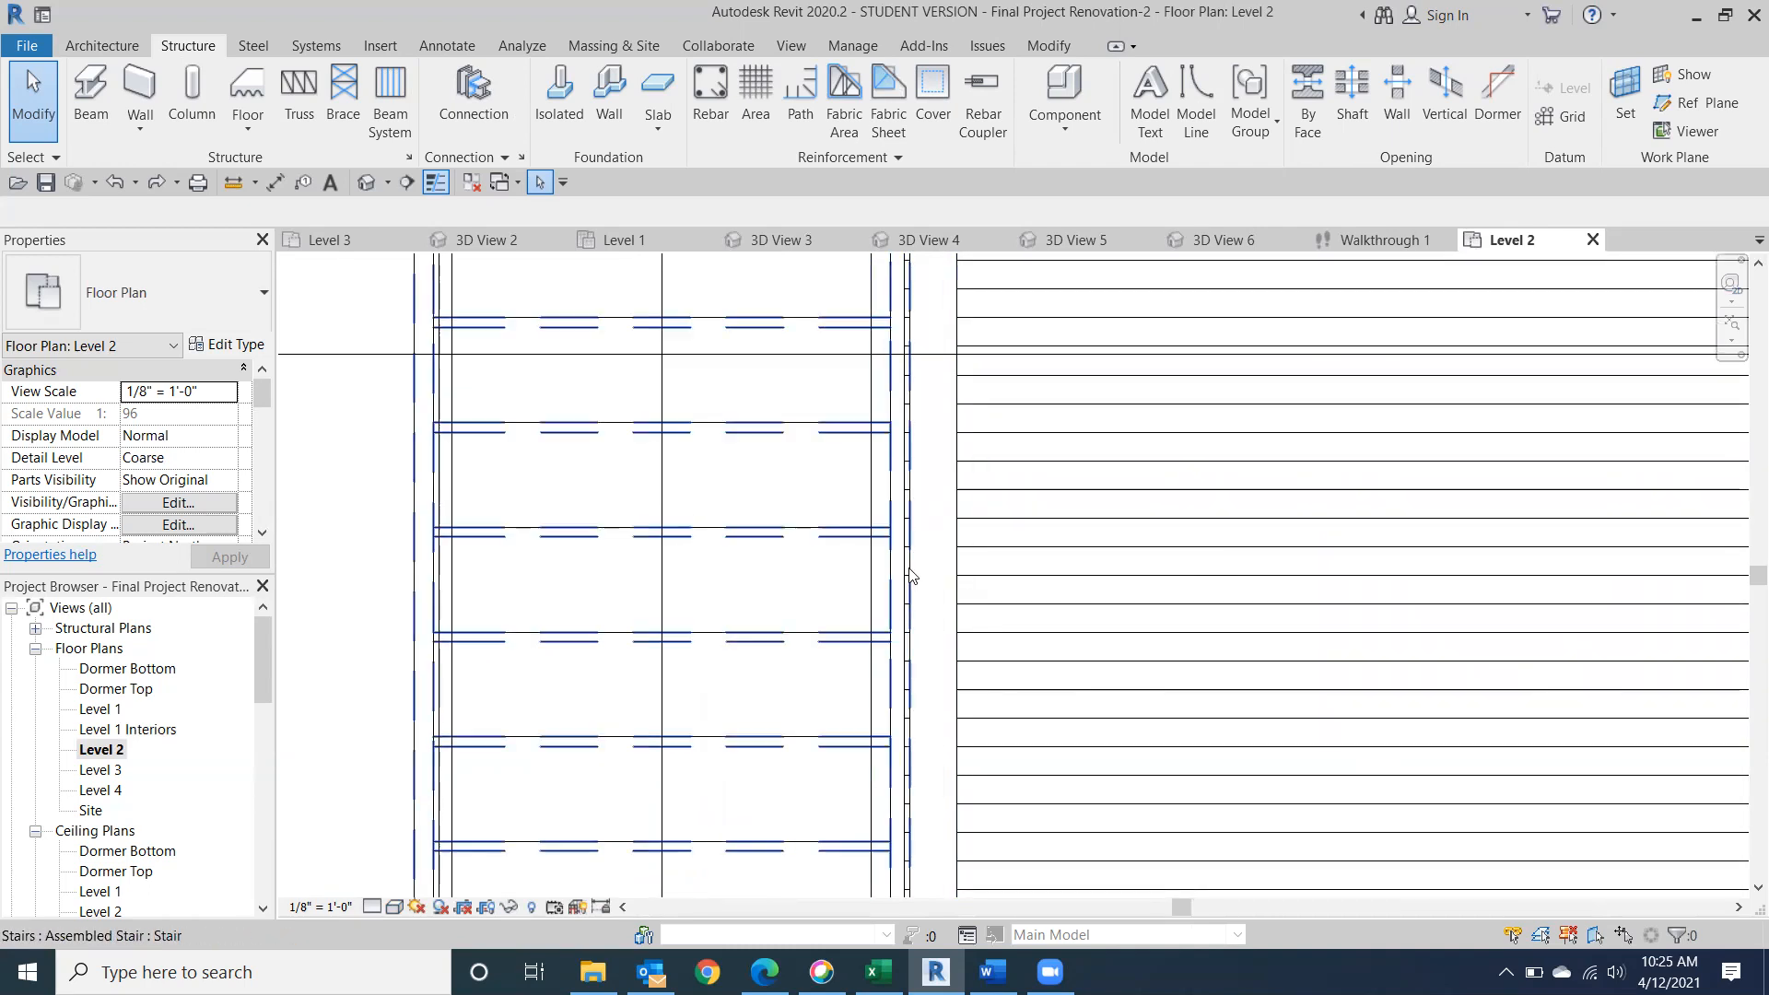
{"action": "scroll", "coordinate": [910, 586], "scroll_direction": "down", "scroll_amount": 4}
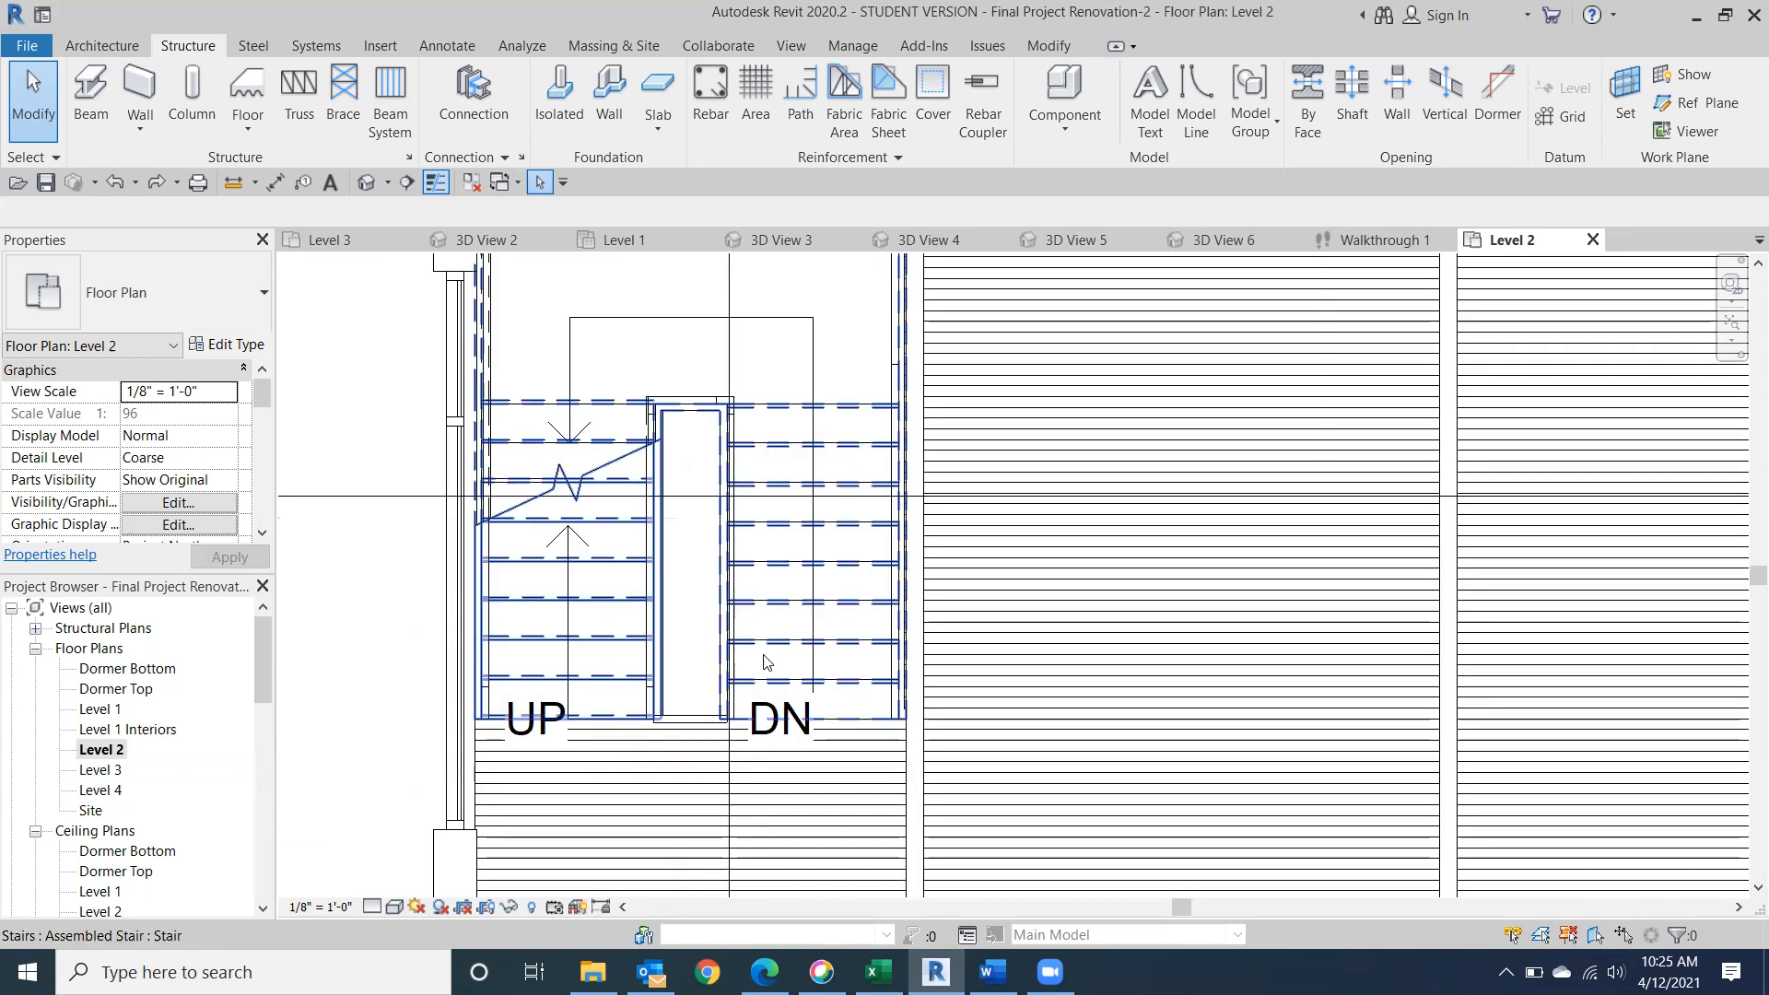
{"action": "left_click", "coordinate": [556, 788]}
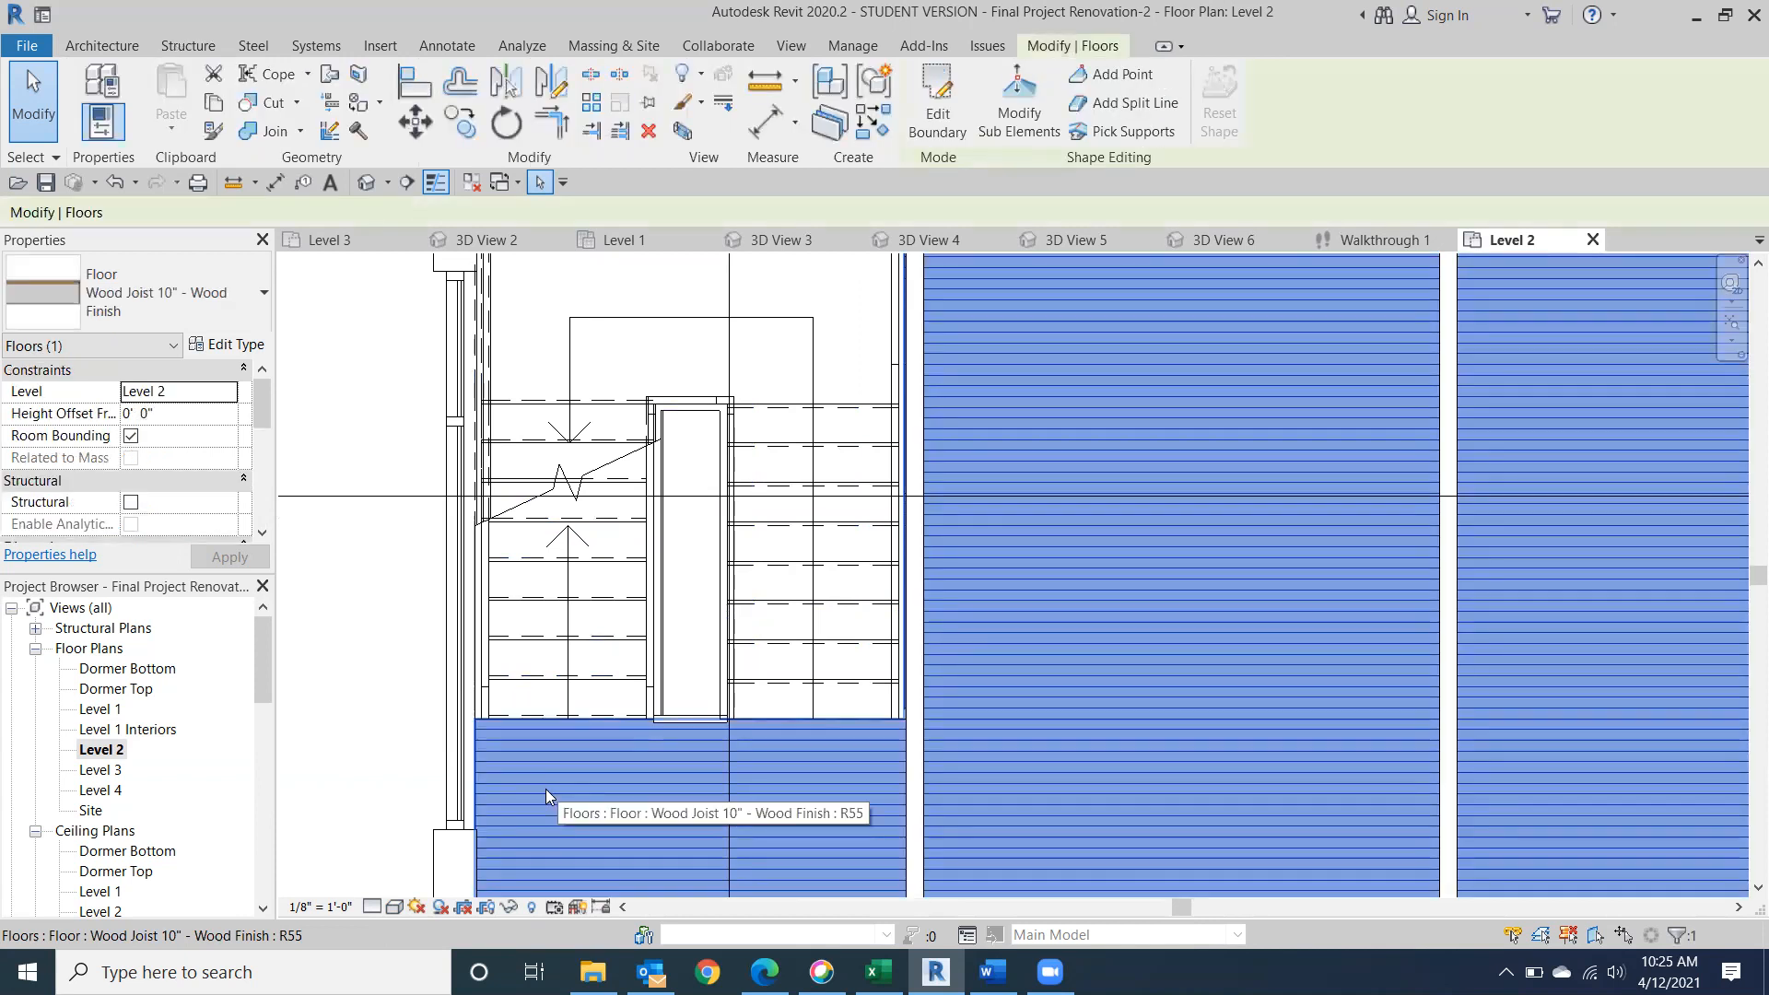
{"action": "left_click", "coordinate": [926, 129]}
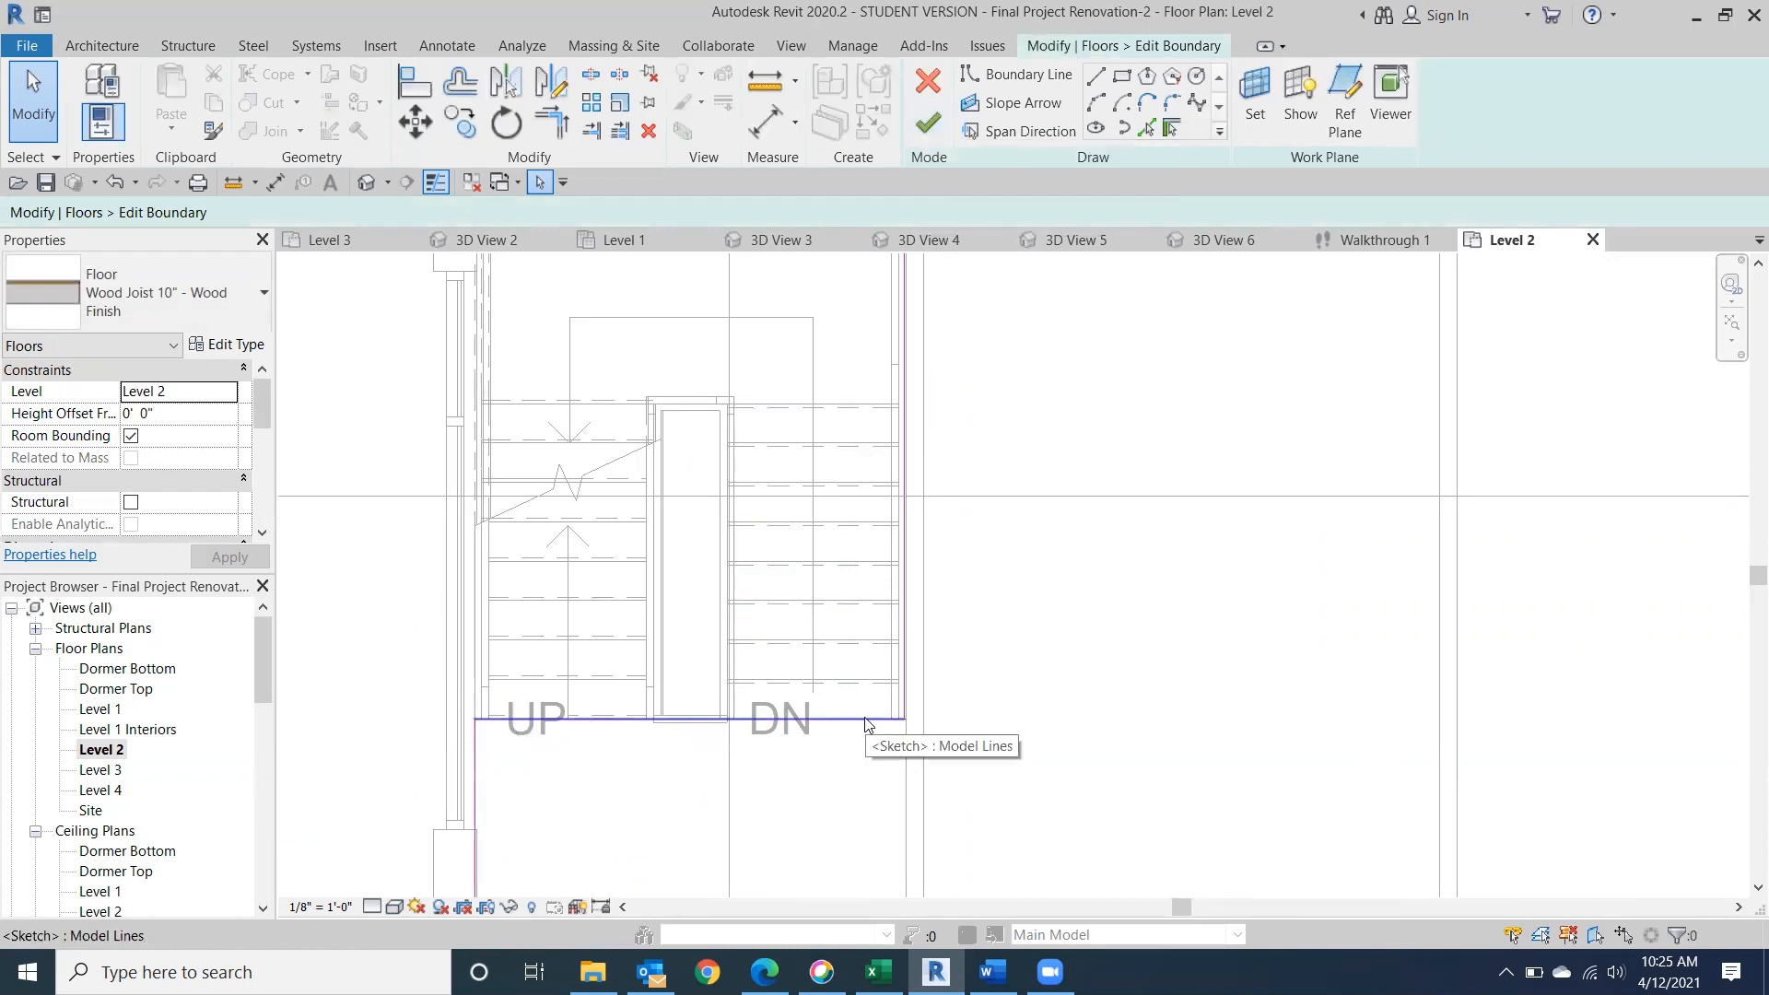
{"action": "scroll", "coordinate": [921, 671], "scroll_direction": "up", "scroll_amount": 3}
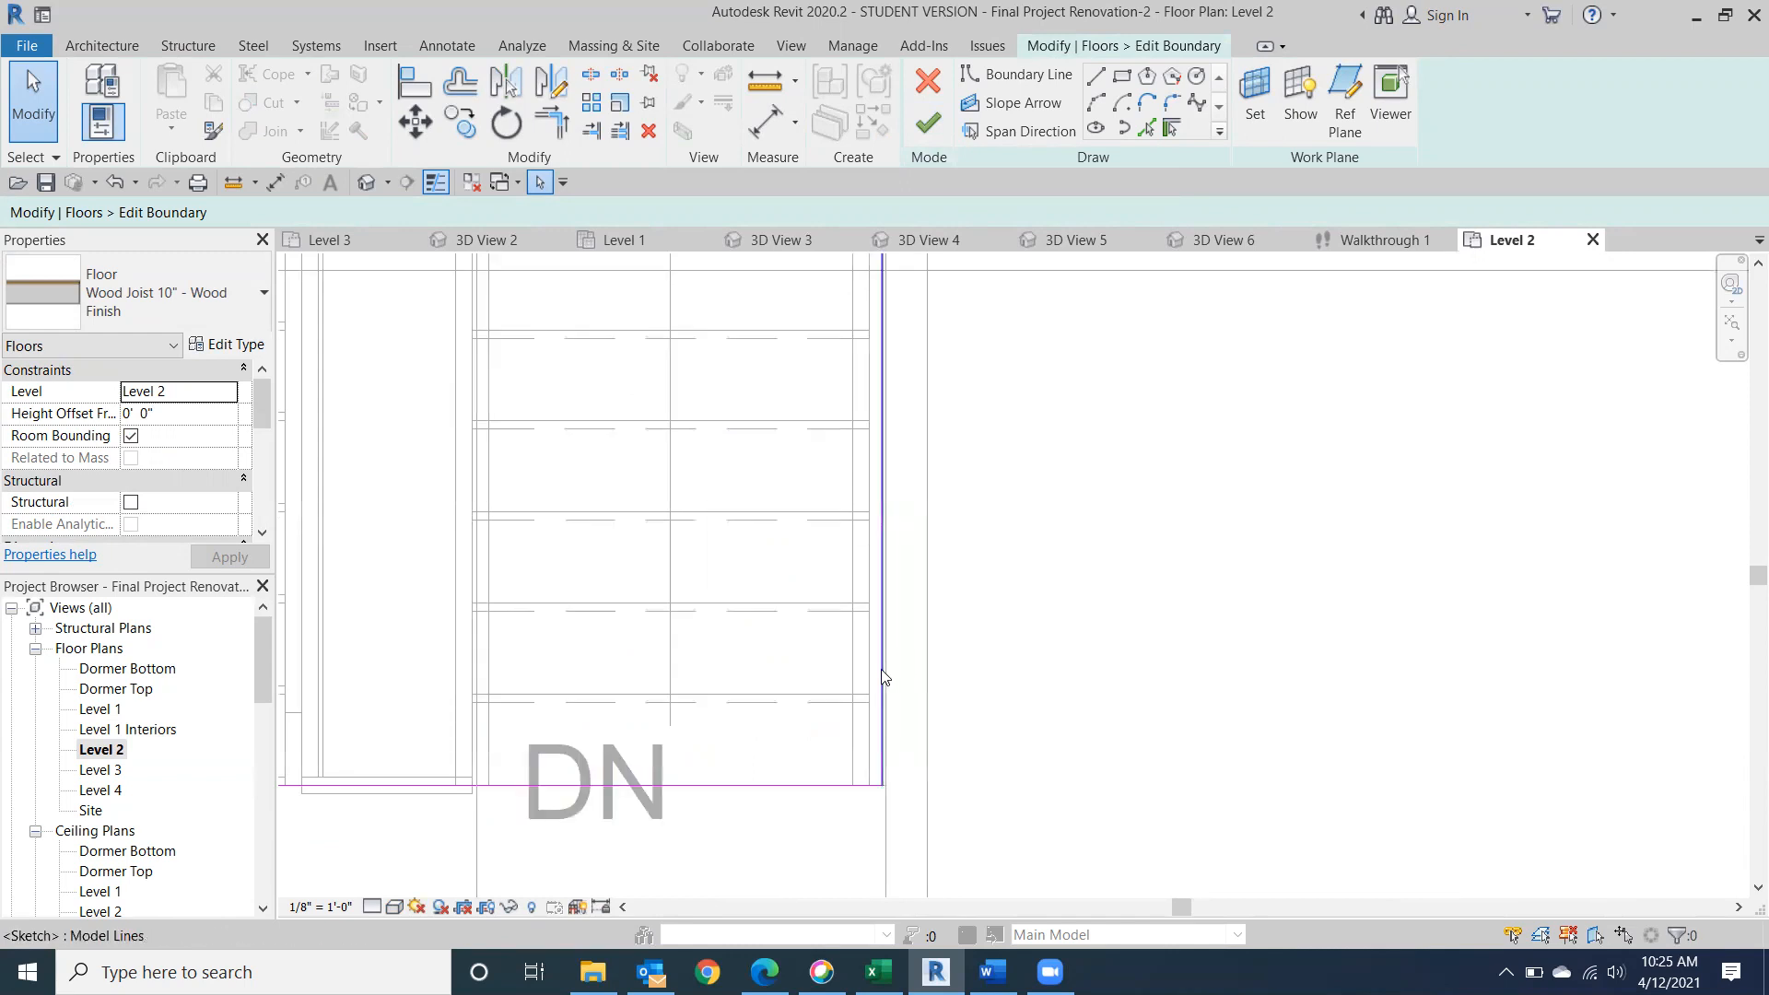
{"action": "left_click", "coordinate": [880, 670]}
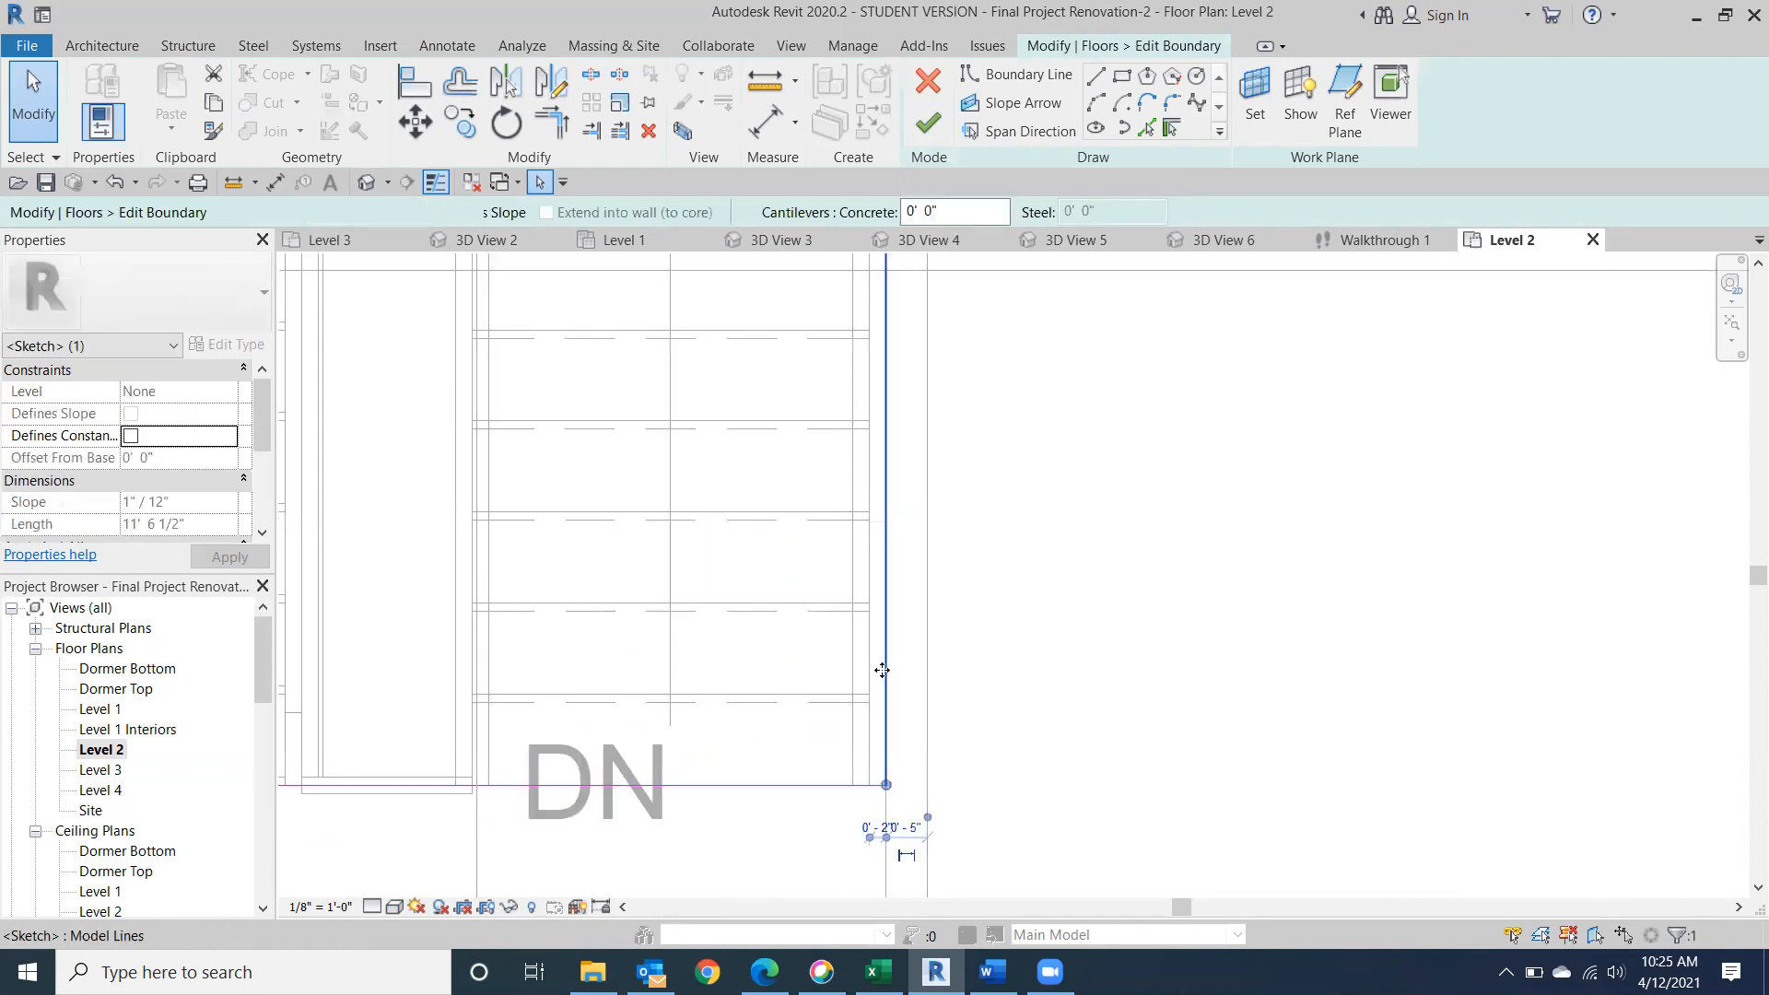
{"action": "key", "text": "Right"}
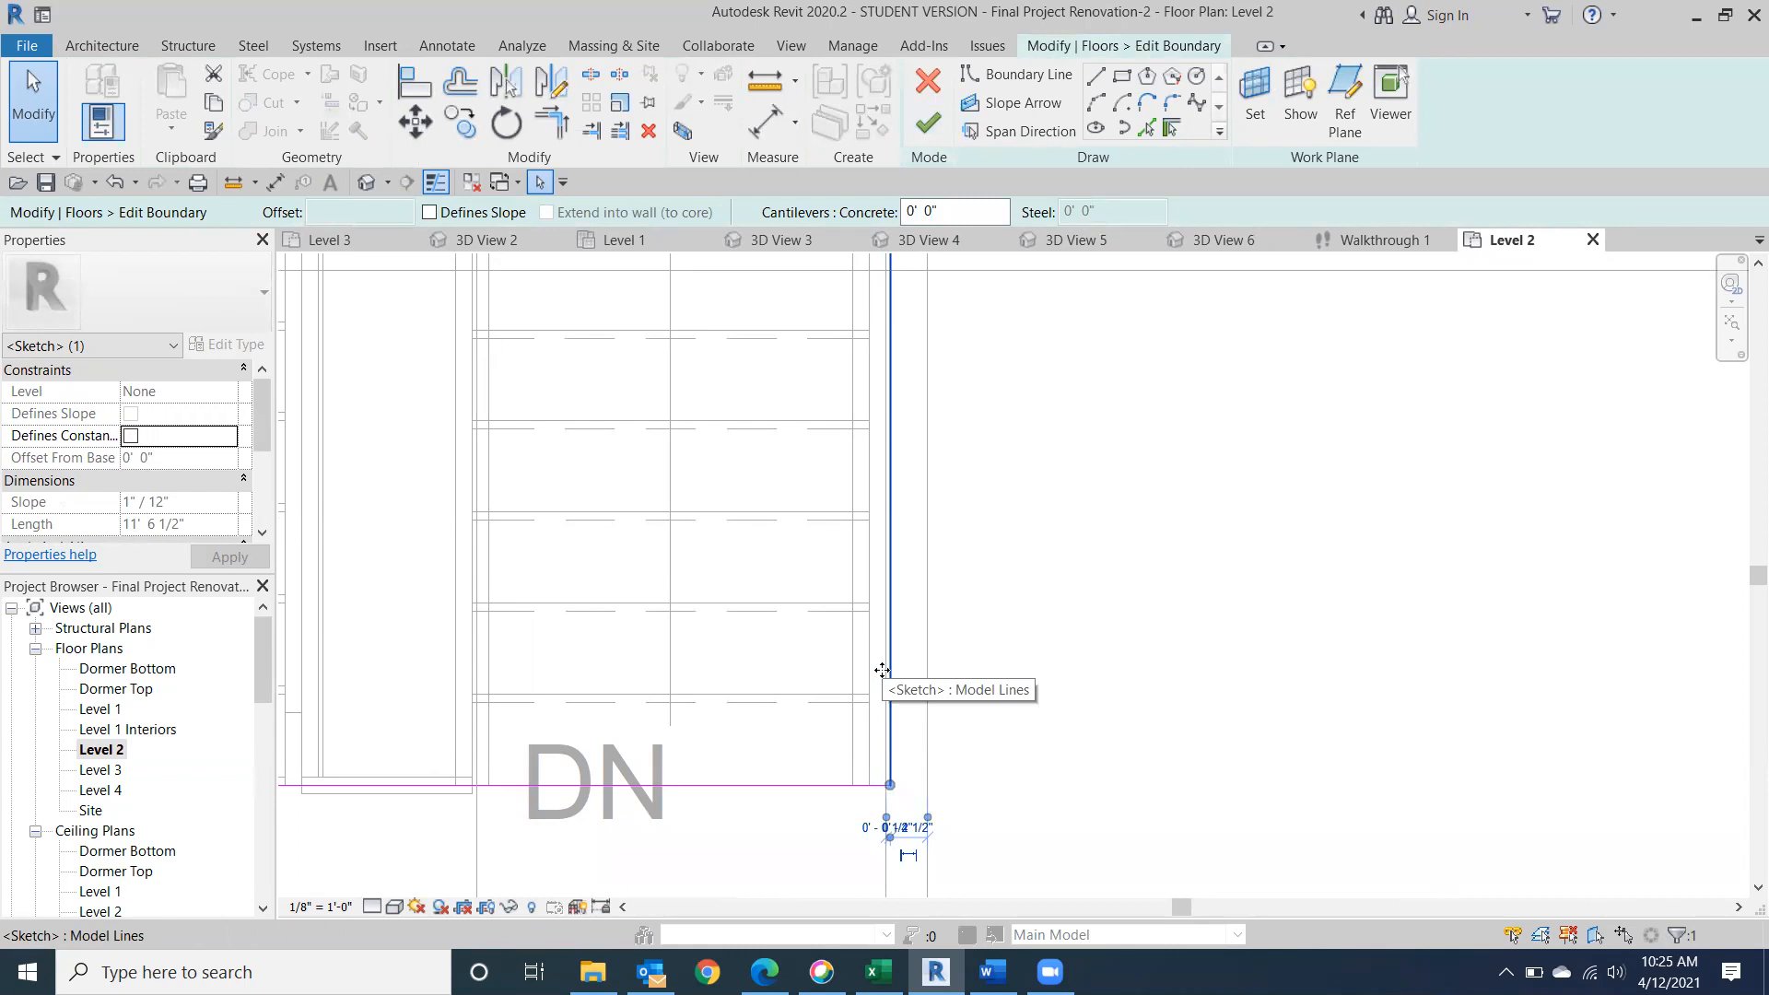
Shorten the floor's boundary line across the stair to 5' 11", ending it at the UP flight's inner edge.
{"action": "middle_click_drag", "start_coordinate": [517, 807], "coordinate": [987, 754]}
{"action": "left_click", "coordinate": [1216, 733]}
{"action": "left_click_drag", "start_coordinate": [1361, 732], "coordinate": [1274, 753]}
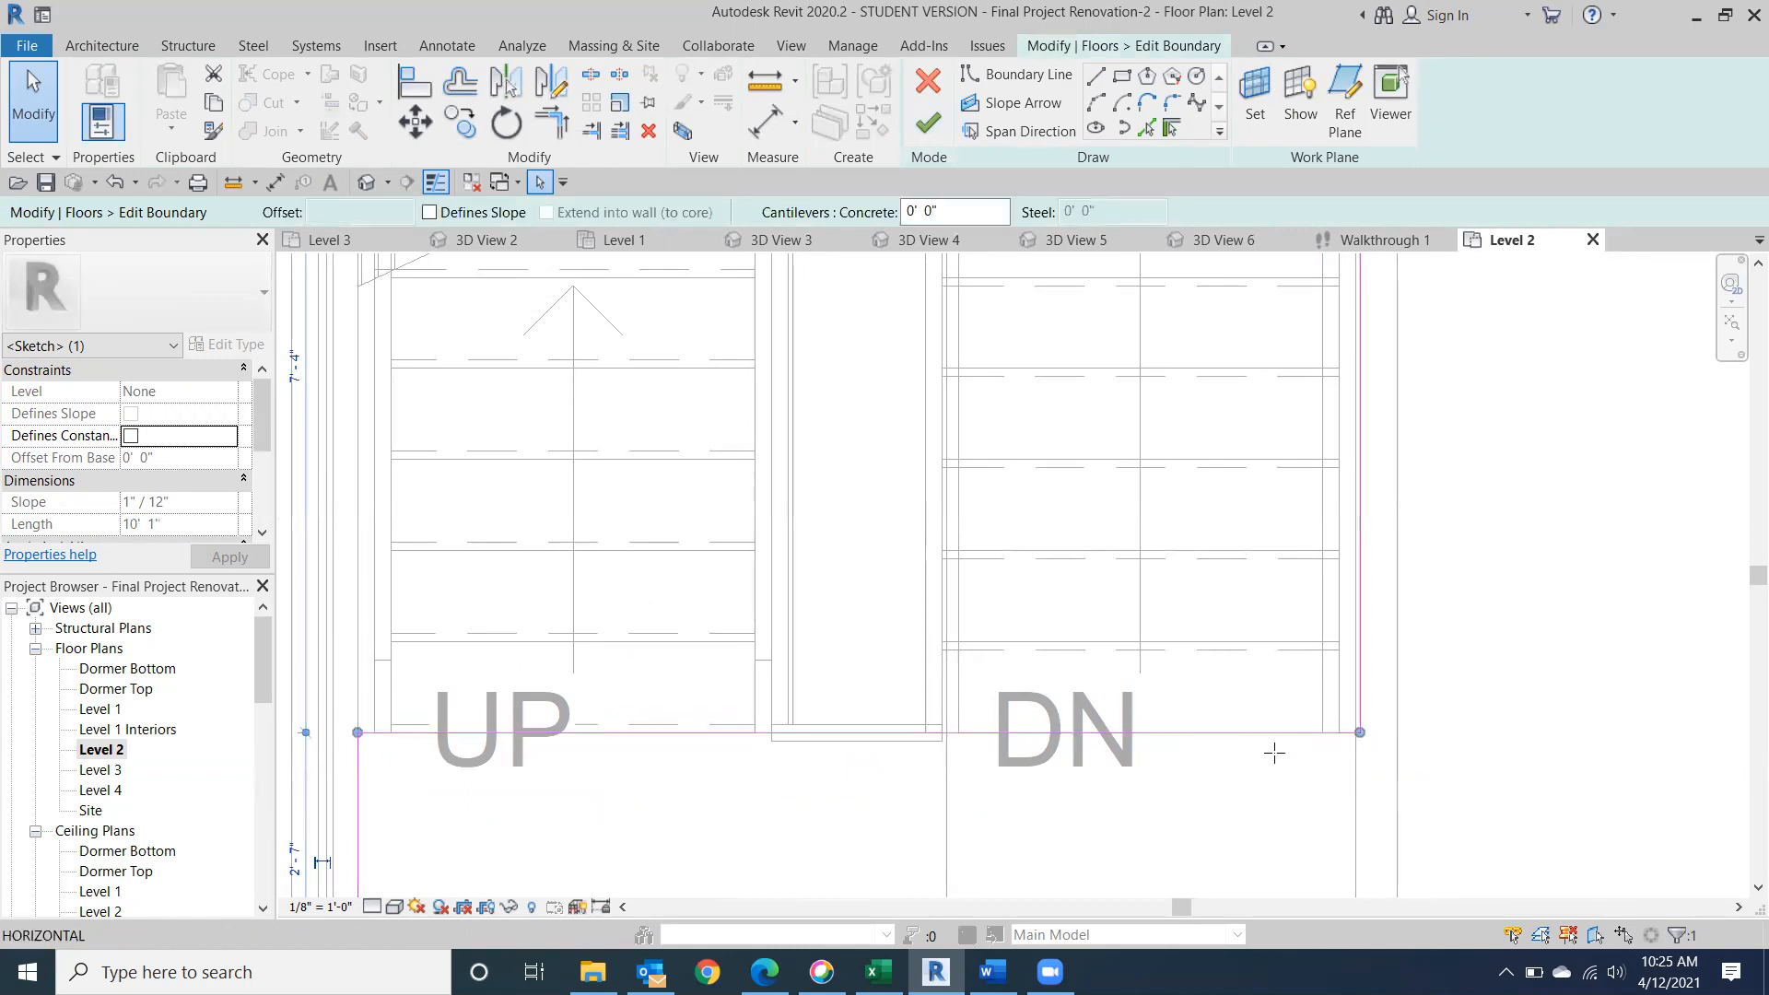
{"action": "left_click_drag", "start_coordinate": [891, 784], "coordinate": [1360, 733]}
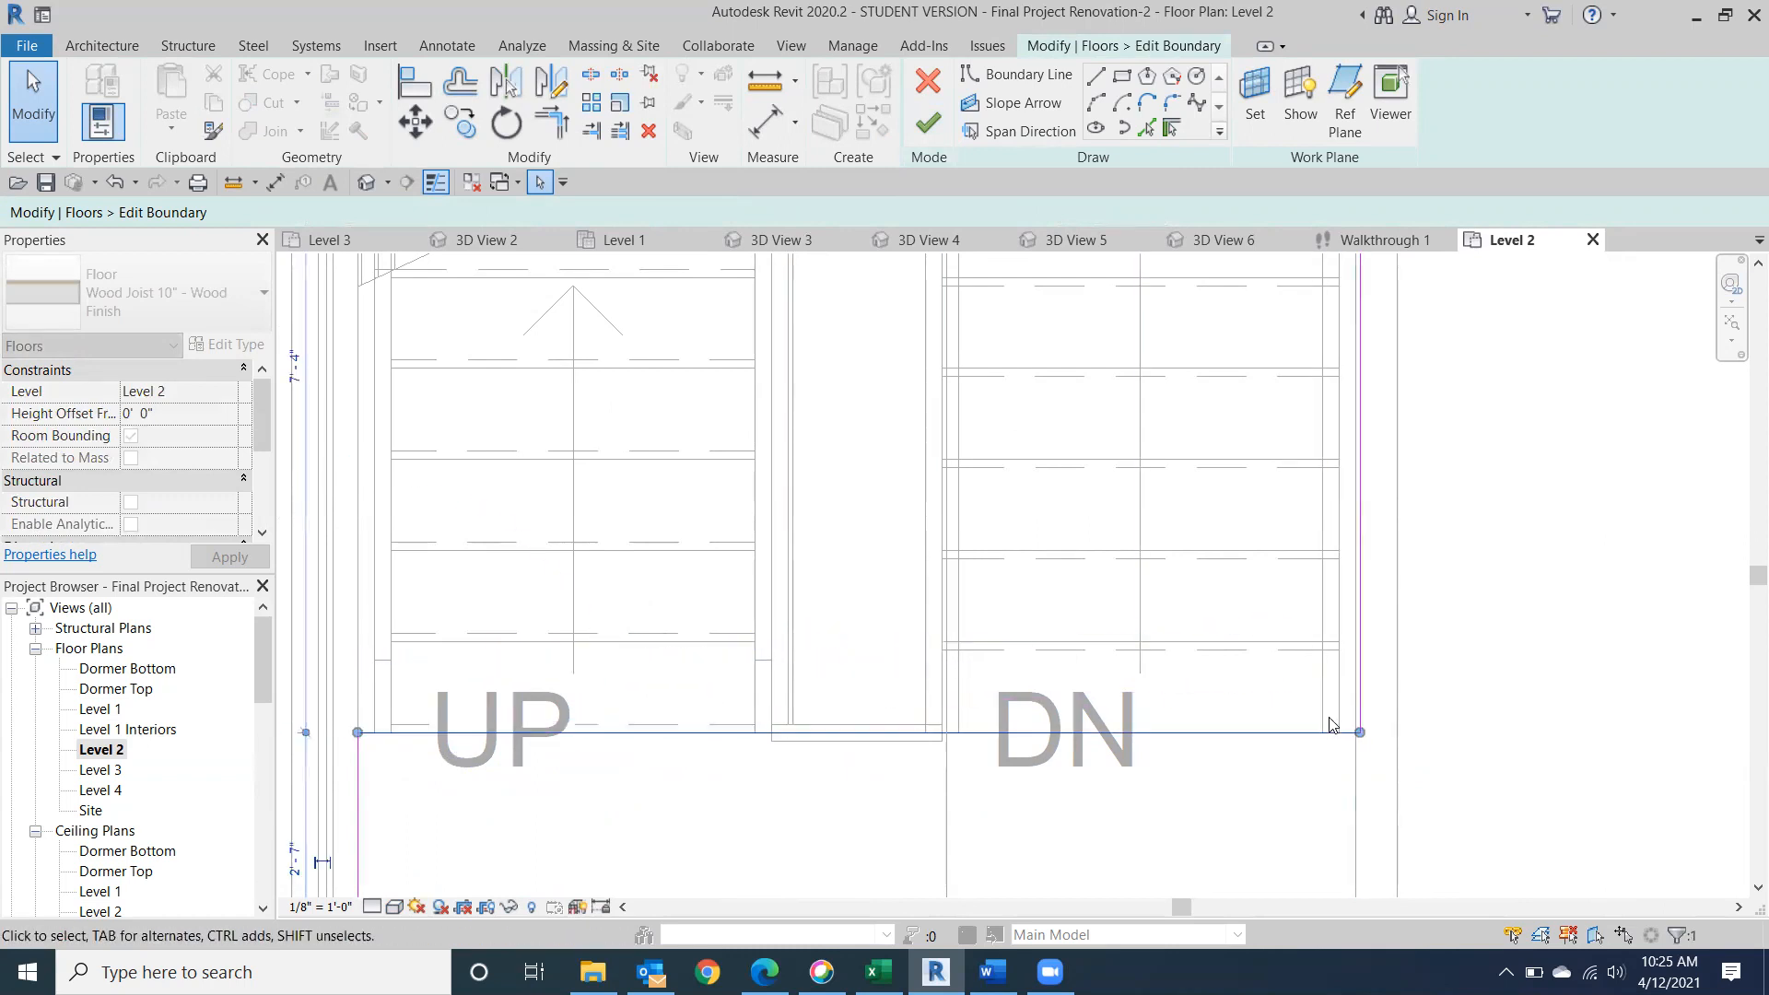
{"action": "left_click_drag", "start_coordinate": [358, 733], "coordinate": [580, 727]}
{"action": "mouse_move", "coordinate": [745, 728]}
{"action": "left_mouse_down"}
{"action": "mouse_move", "coordinate": [681, 732]}
{"action": "mouse_move", "coordinate": [772, 732]}
{"action": "left_mouse_up"}
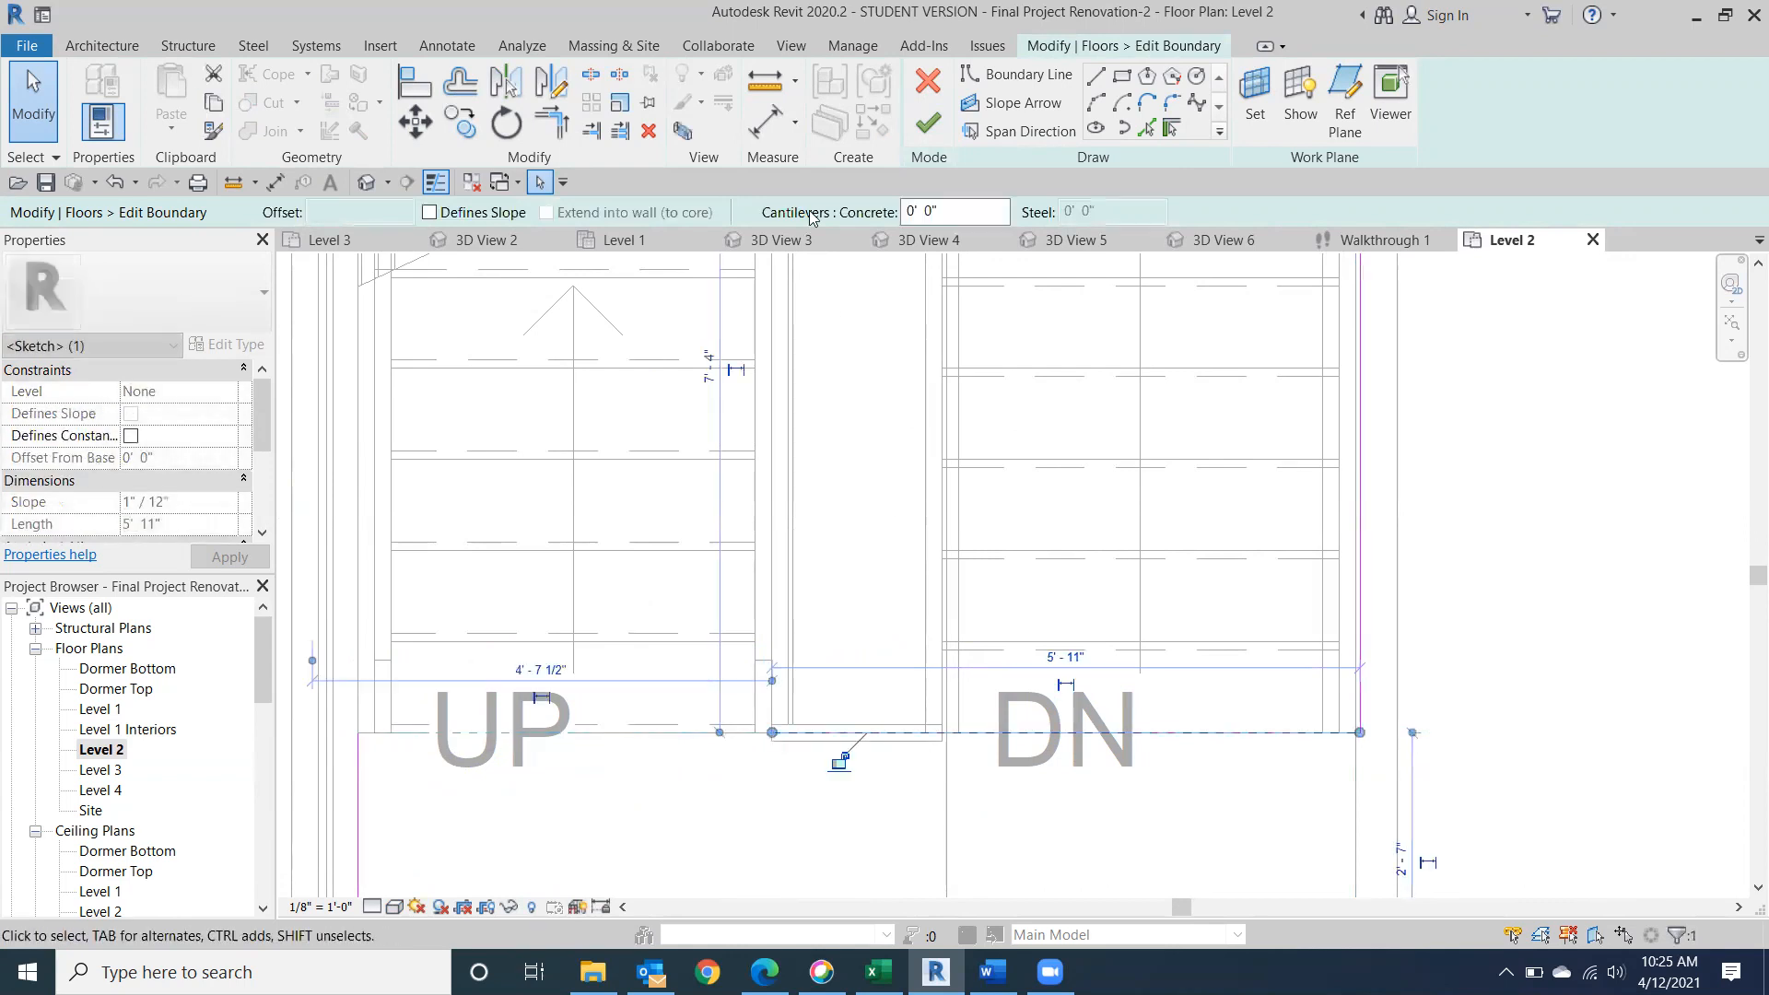
Sketch boundary lines 0' 11" up the UP flight's inner edge and 4' 2" across it, and trim the outer corner closed.
{"action": "left_click", "coordinate": [1095, 76]}
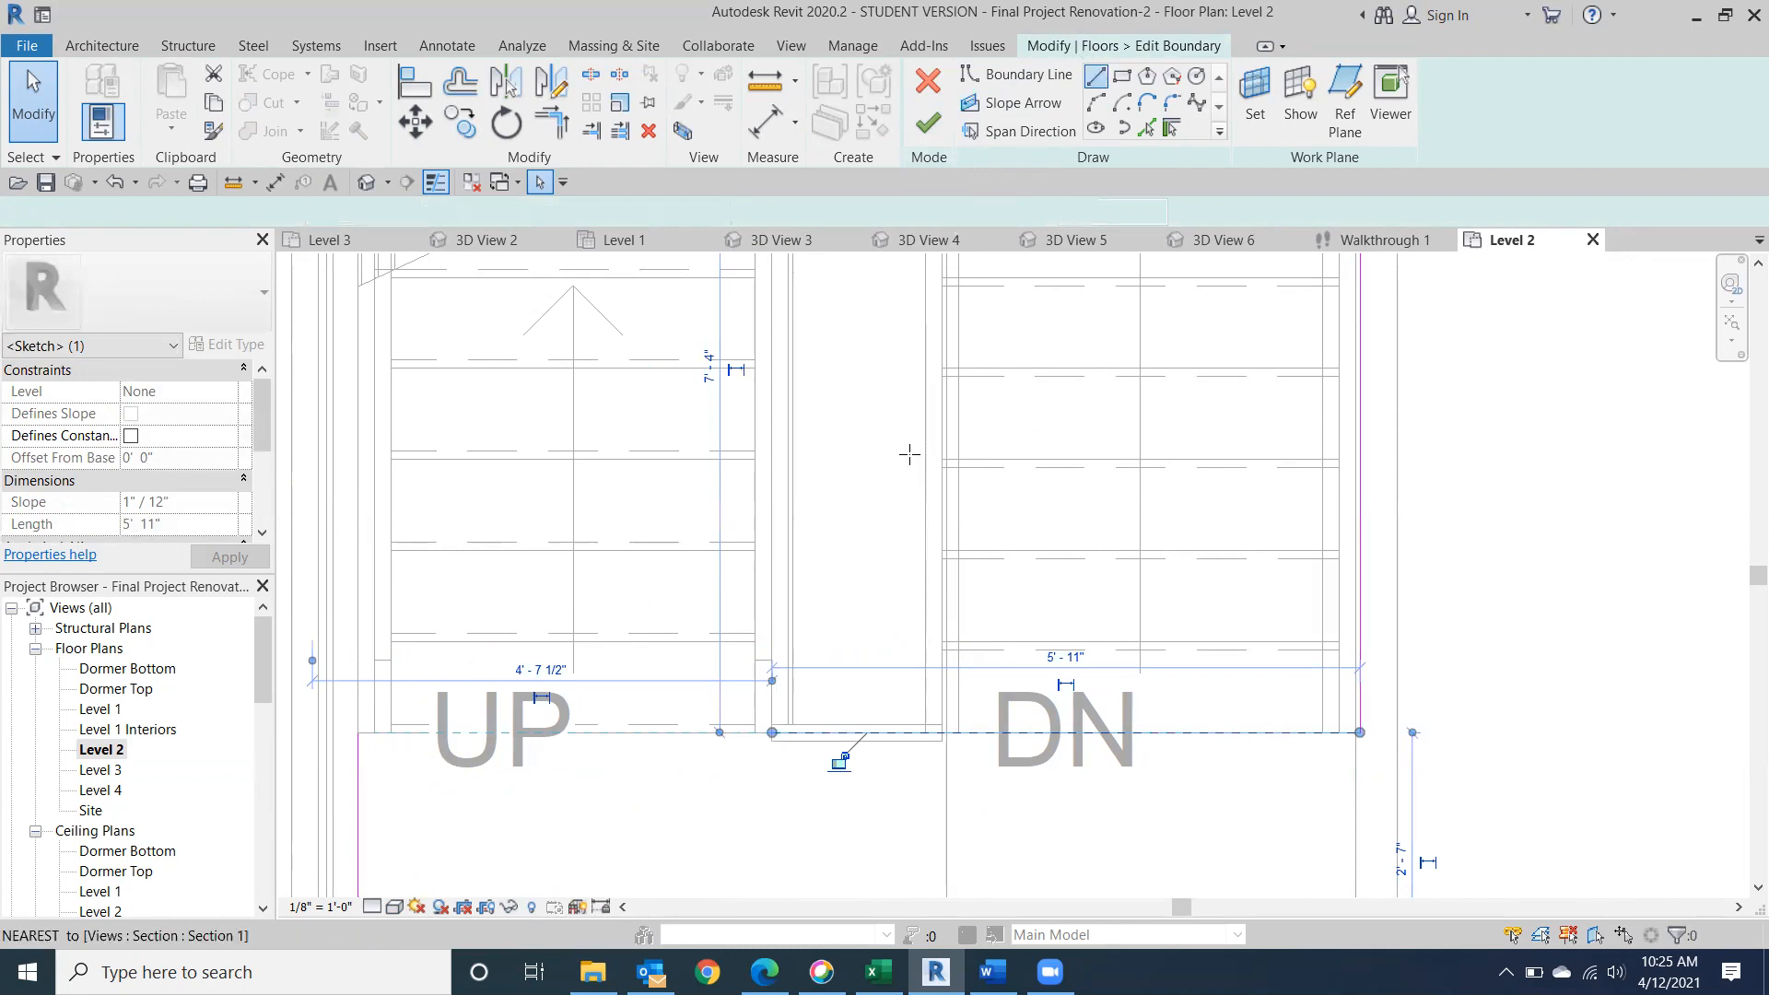
{"action": "left_click", "coordinate": [767, 711]}
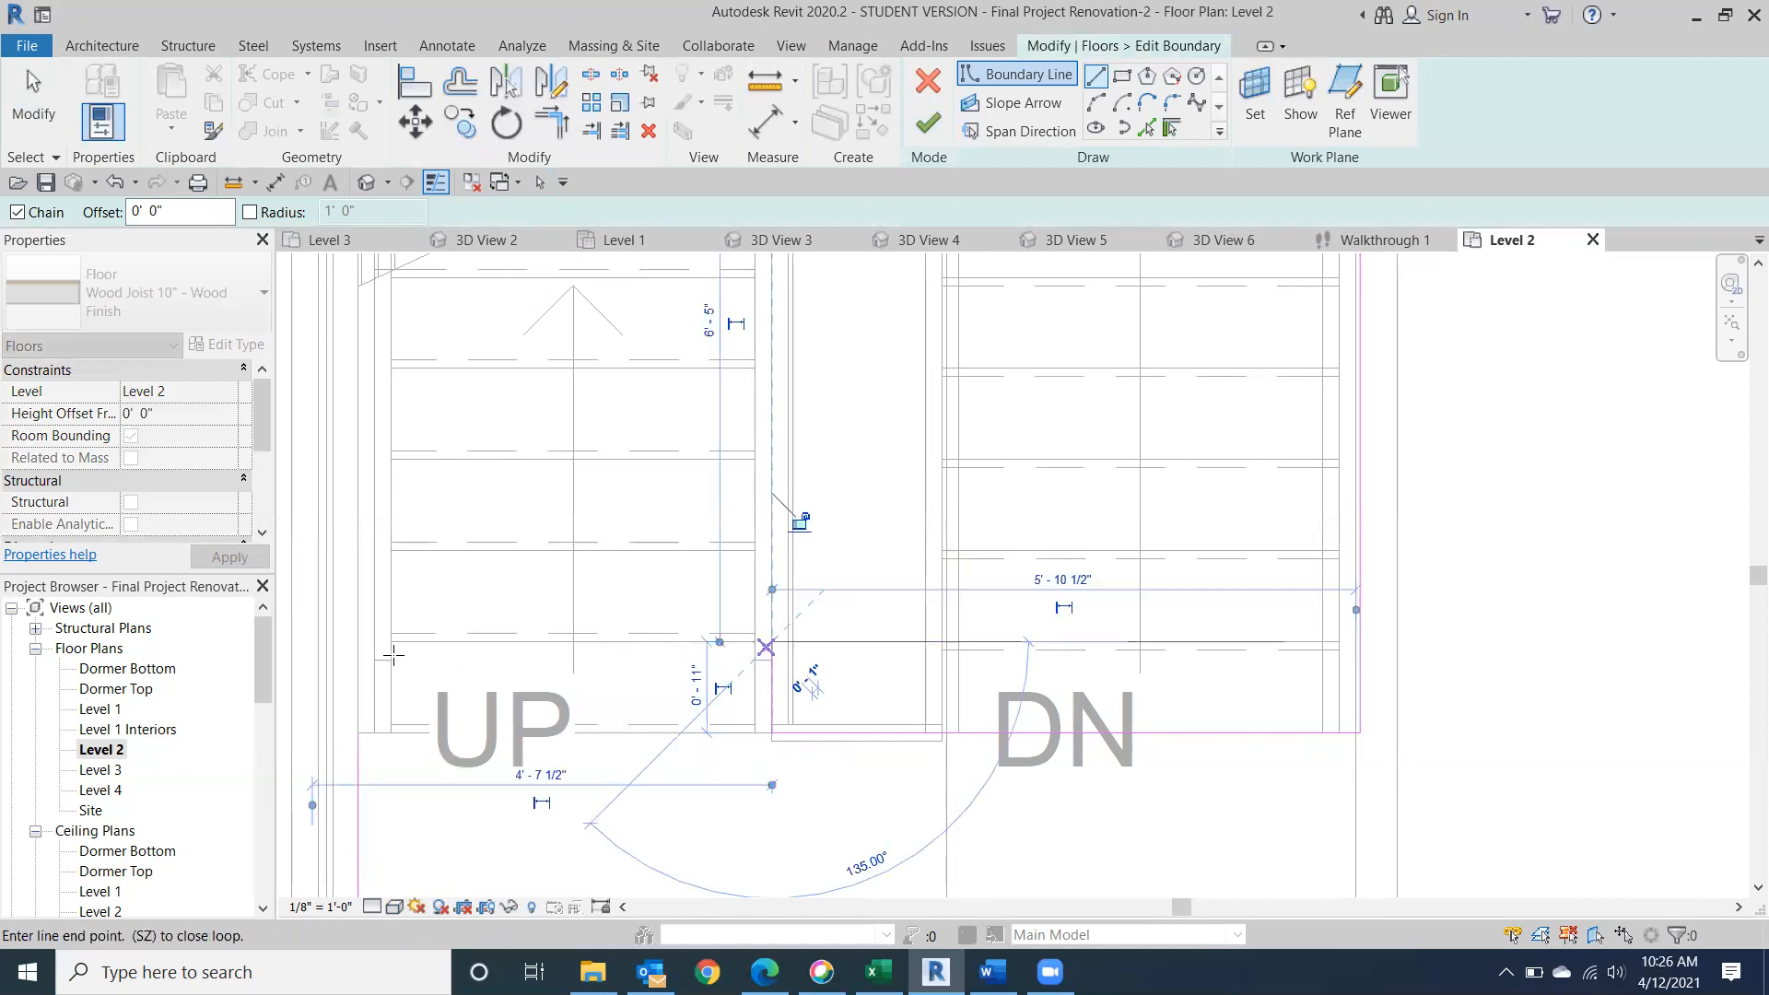
{"action": "left_click", "coordinate": [359, 641]}
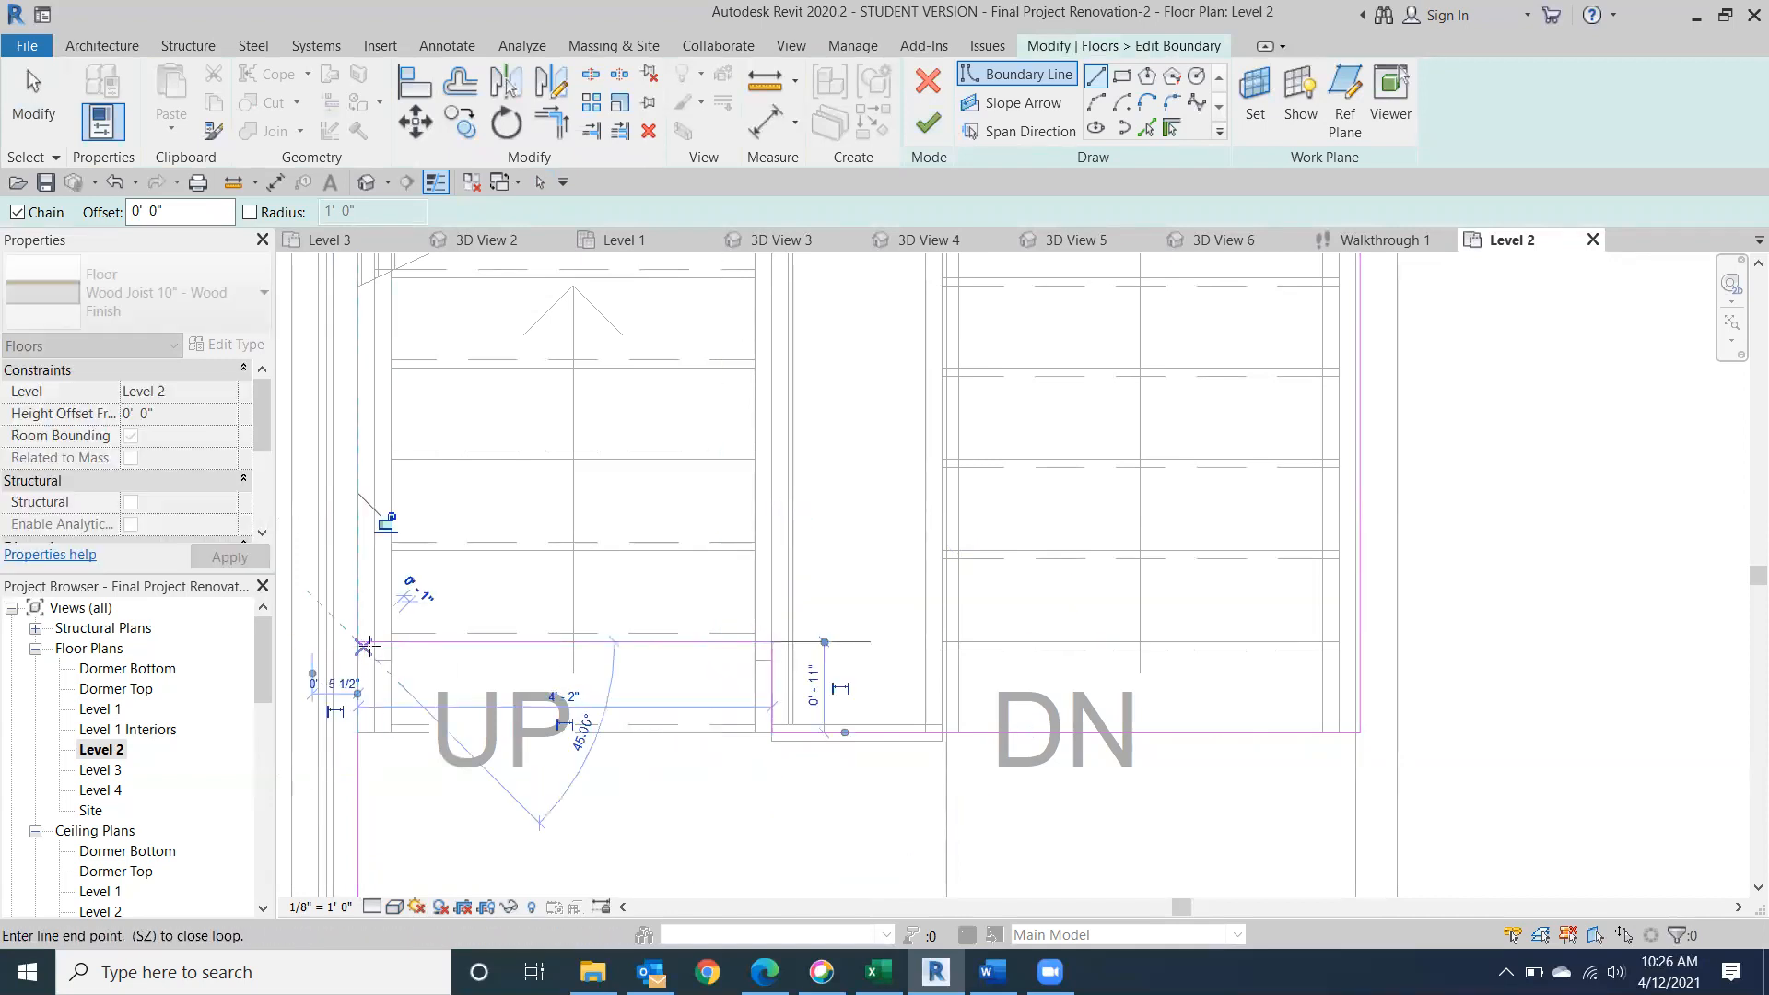
{"action": "left_click", "coordinate": [551, 125]}
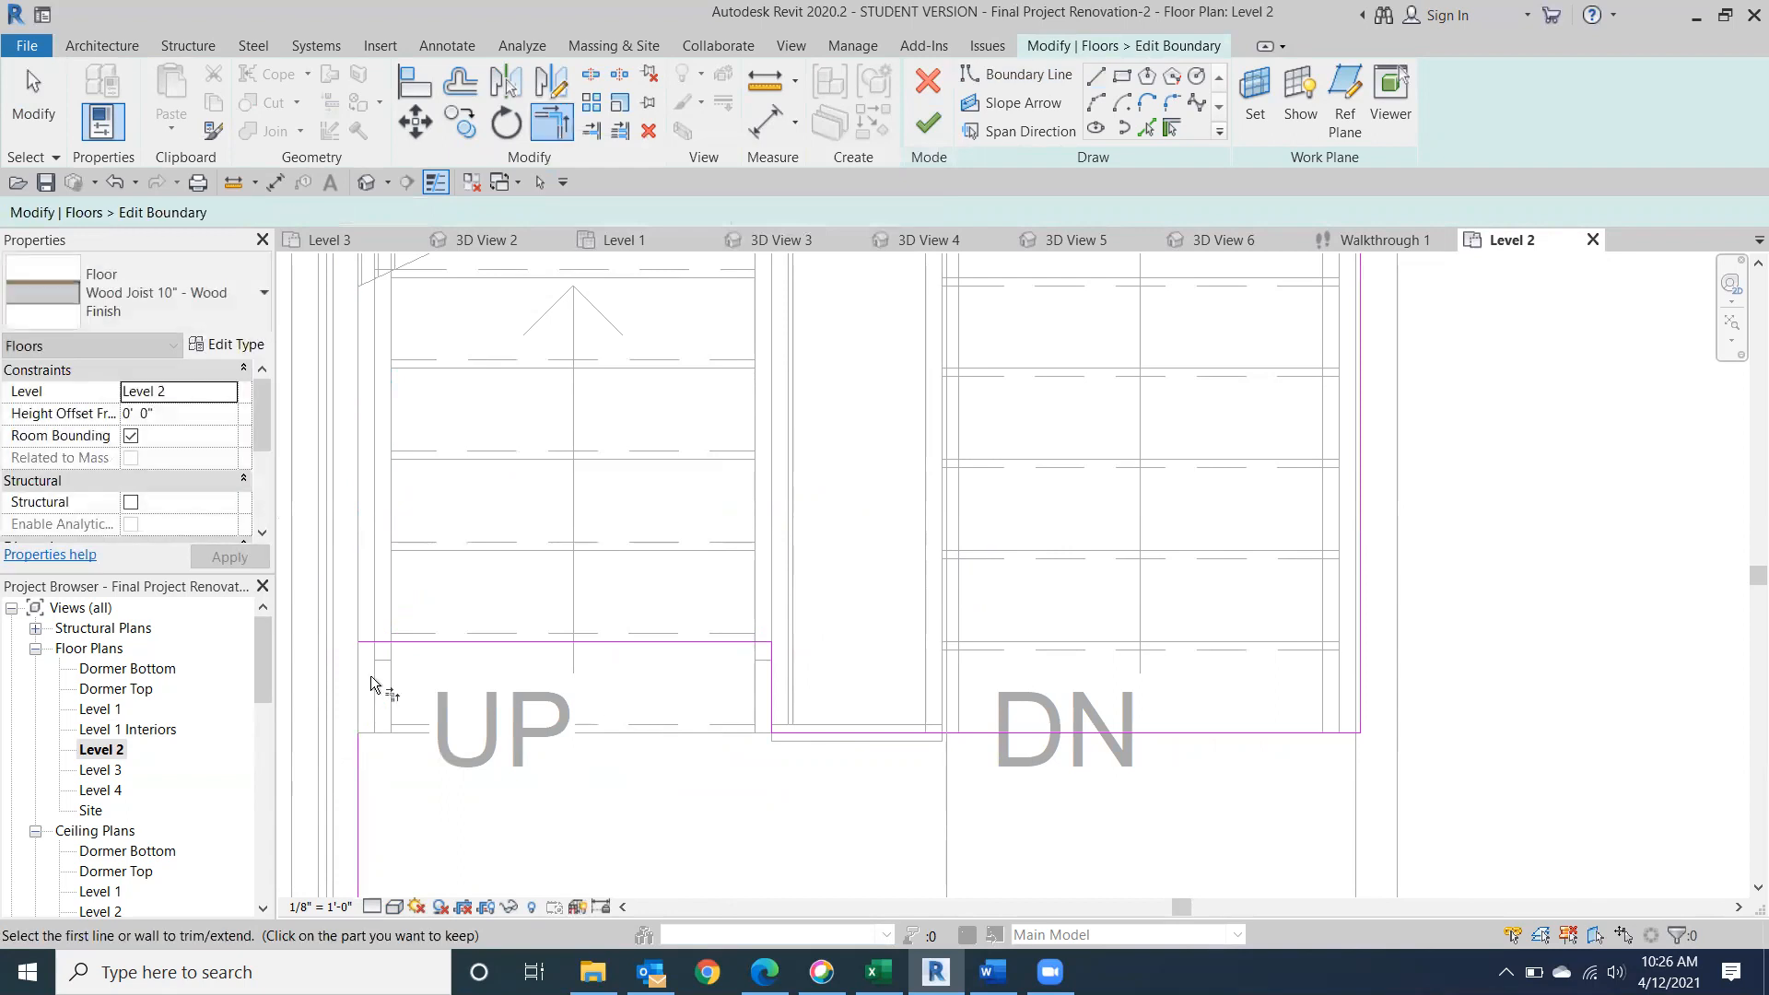
{"action": "left_click", "coordinate": [379, 643]}
{"action": "left_click", "coordinate": [362, 777]}
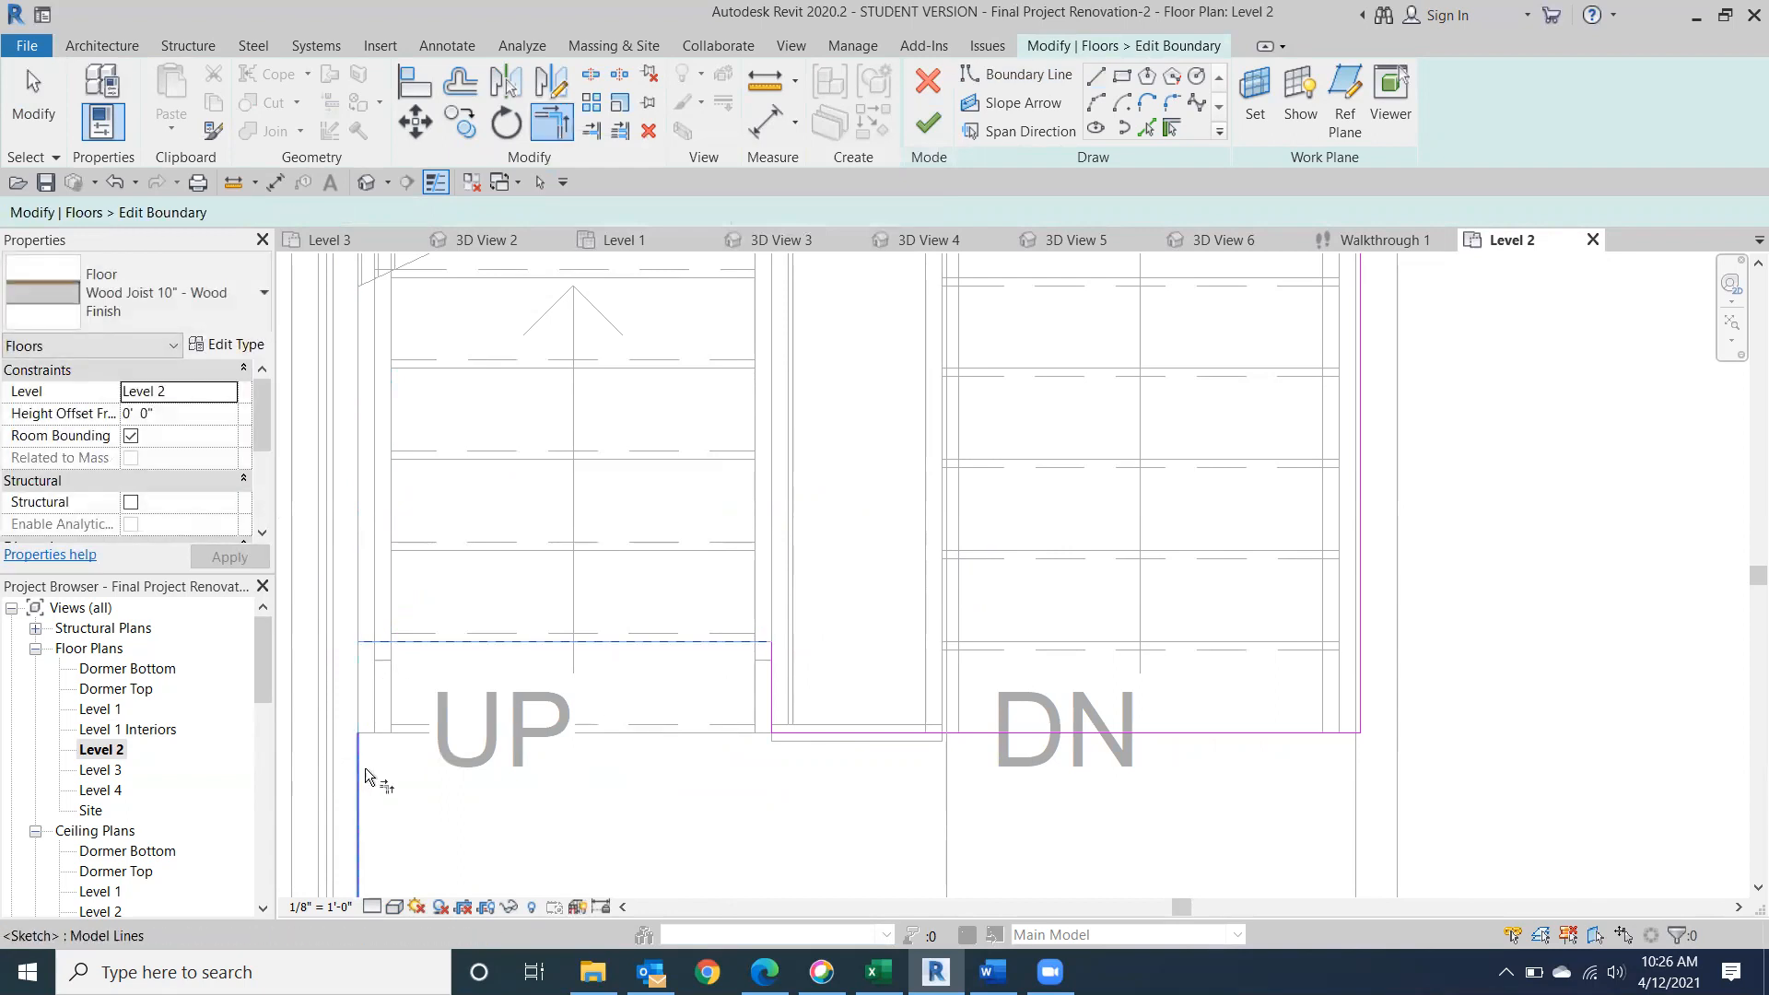
Finish the floor boundary without attaching walls to the floor's bottom, and return to the default 3D view.
{"action": "left_click", "coordinate": [929, 125]}
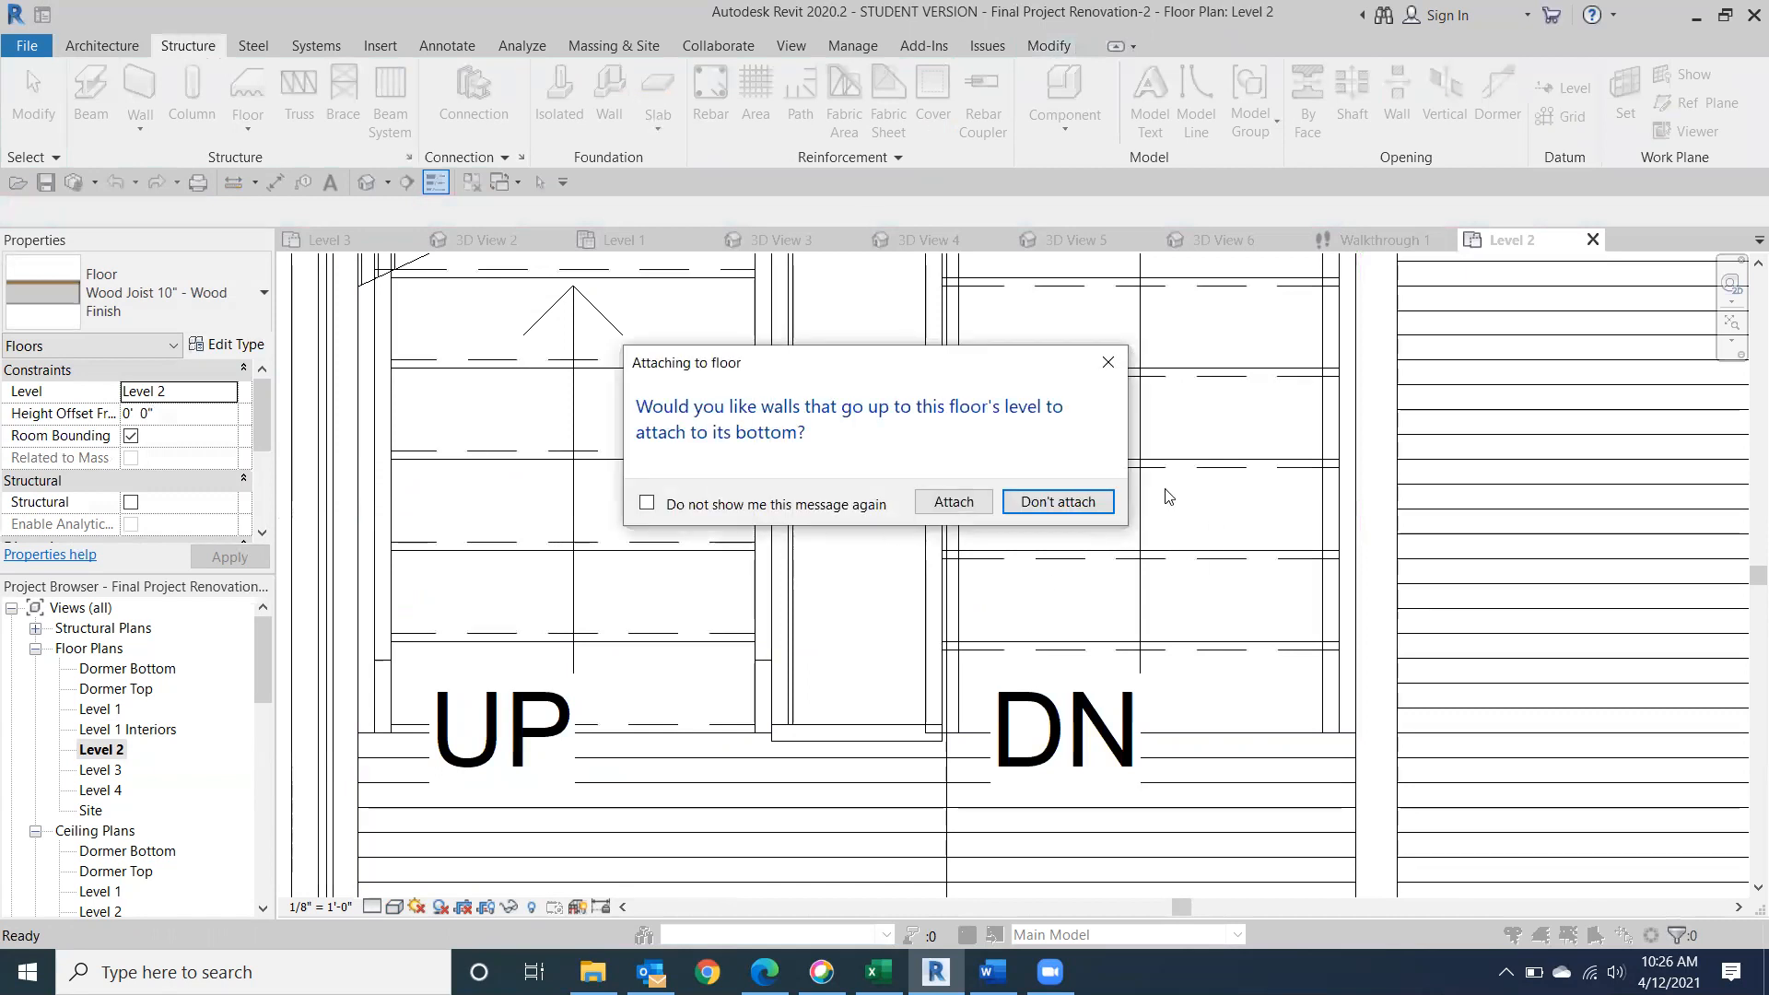
{"action": "left_click", "coordinate": [1088, 505]}
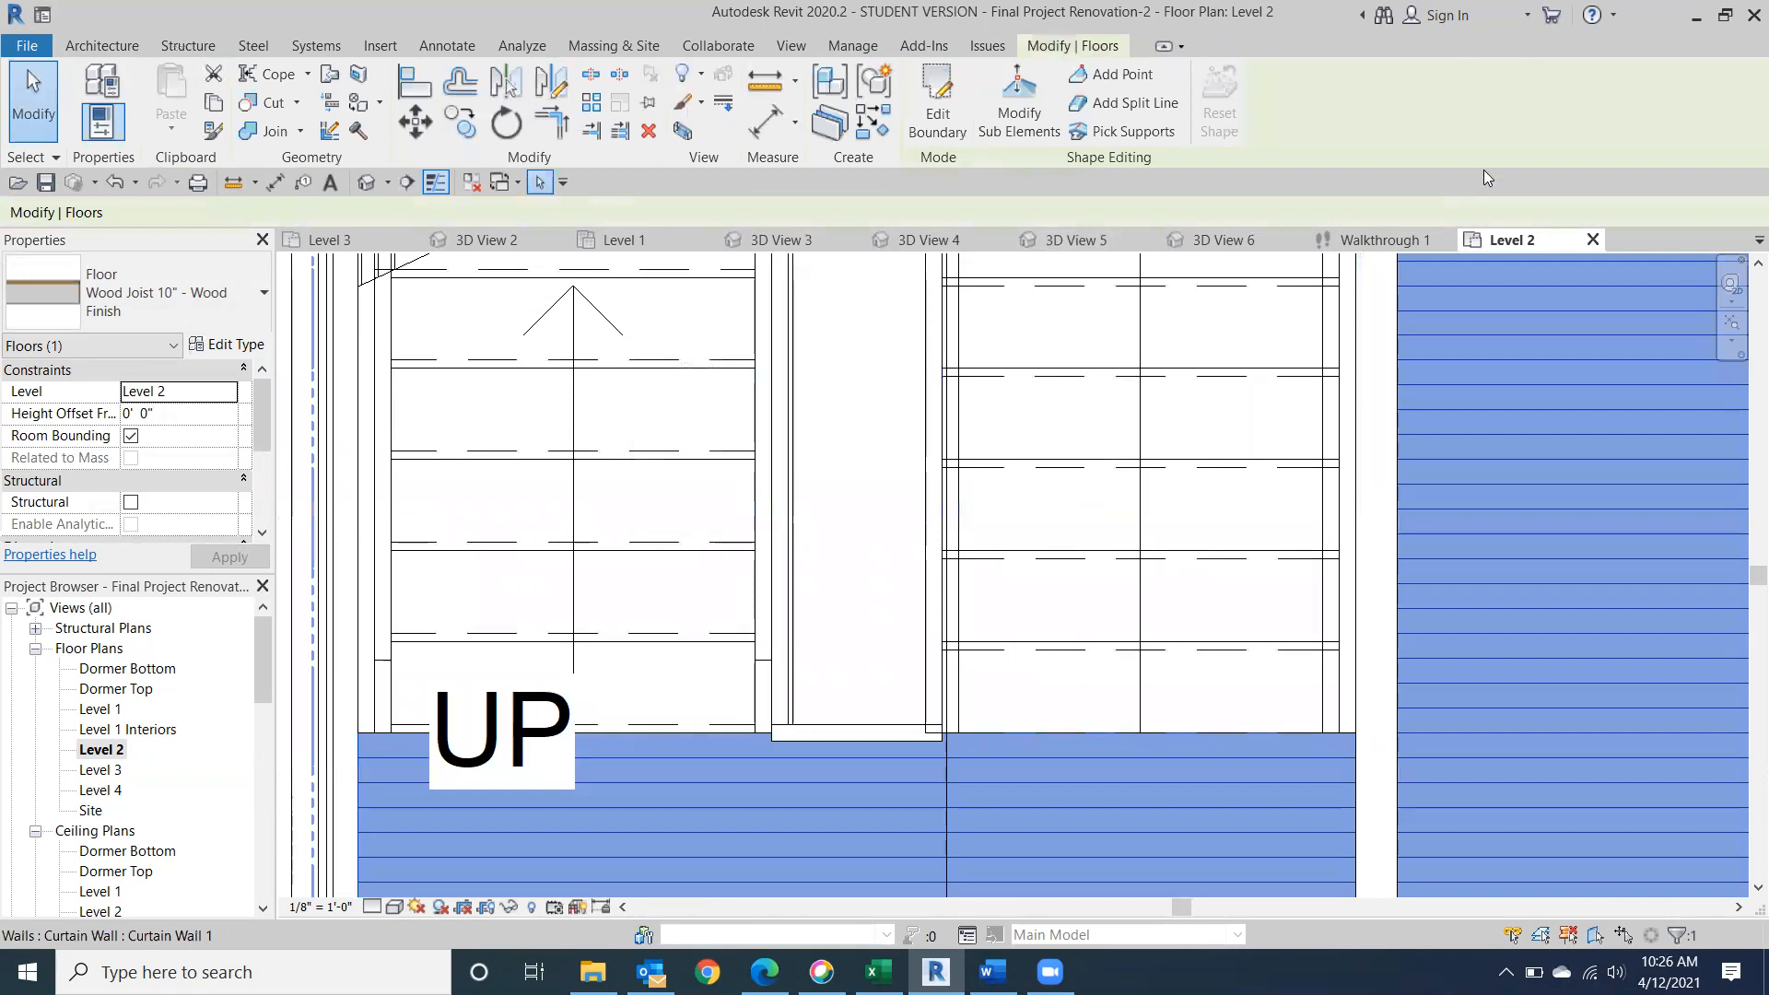
{"action": "left_click", "coordinate": [365, 183]}
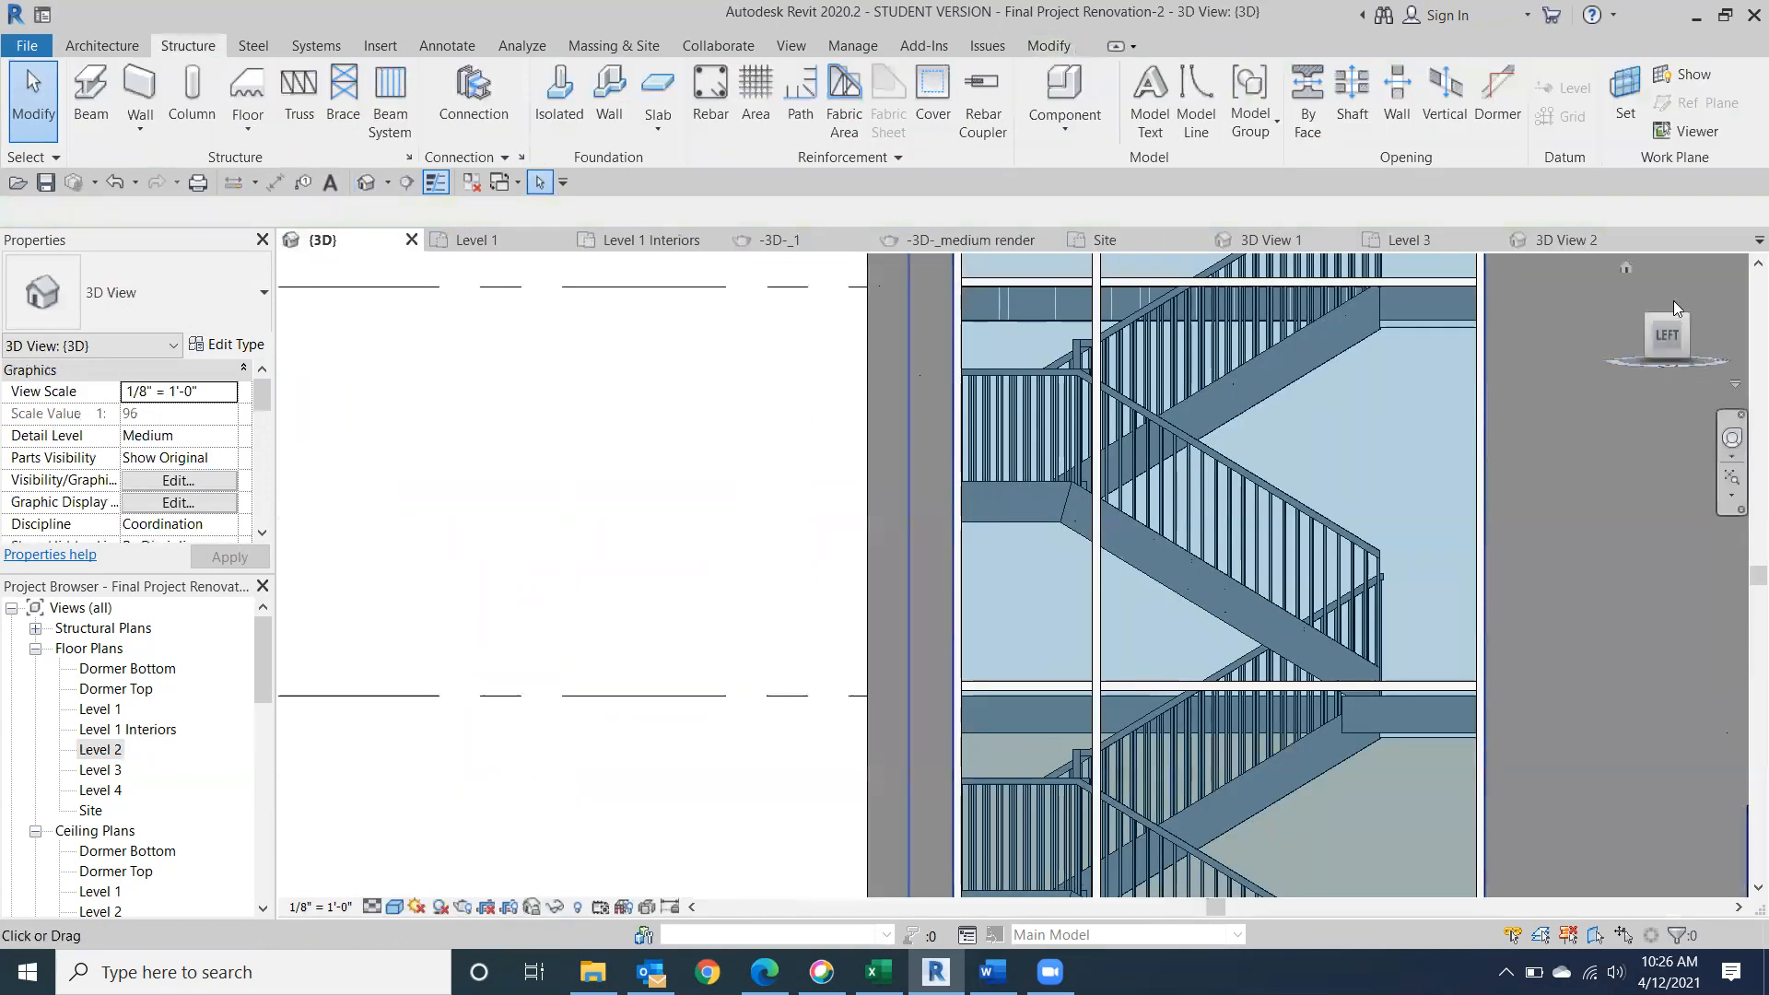
Examine the Level 2 floor edge and stair stringer behind the glazing, close up and from slightly different angles.
{"action": "left_click_drag", "start_coordinate": [1666, 327], "coordinate": [1647, 337]}
{"action": "middle_click_drag", "start_coordinate": [1095, 662], "coordinate": [1176, 625]}
{"action": "scroll", "coordinate": [1158, 678], "scroll_direction": "up", "scroll_amount": 2}
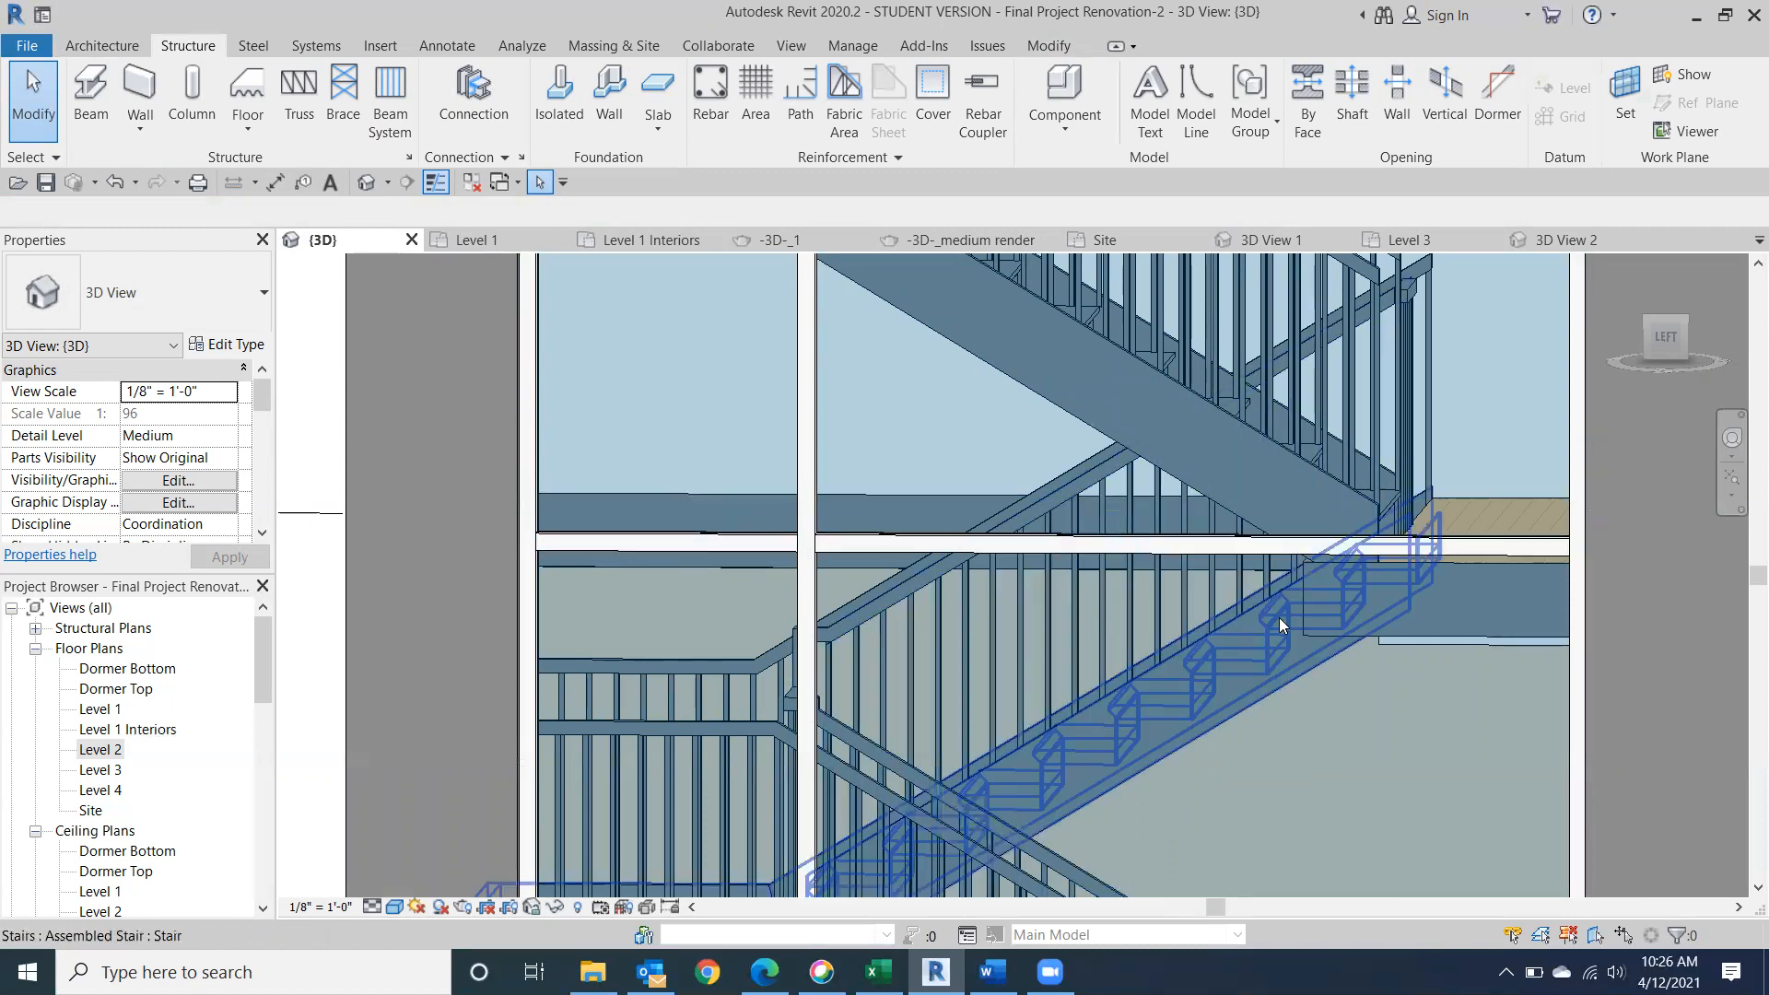
{"action": "scroll", "coordinate": [1305, 612], "scroll_direction": "up", "scroll_amount": 2}
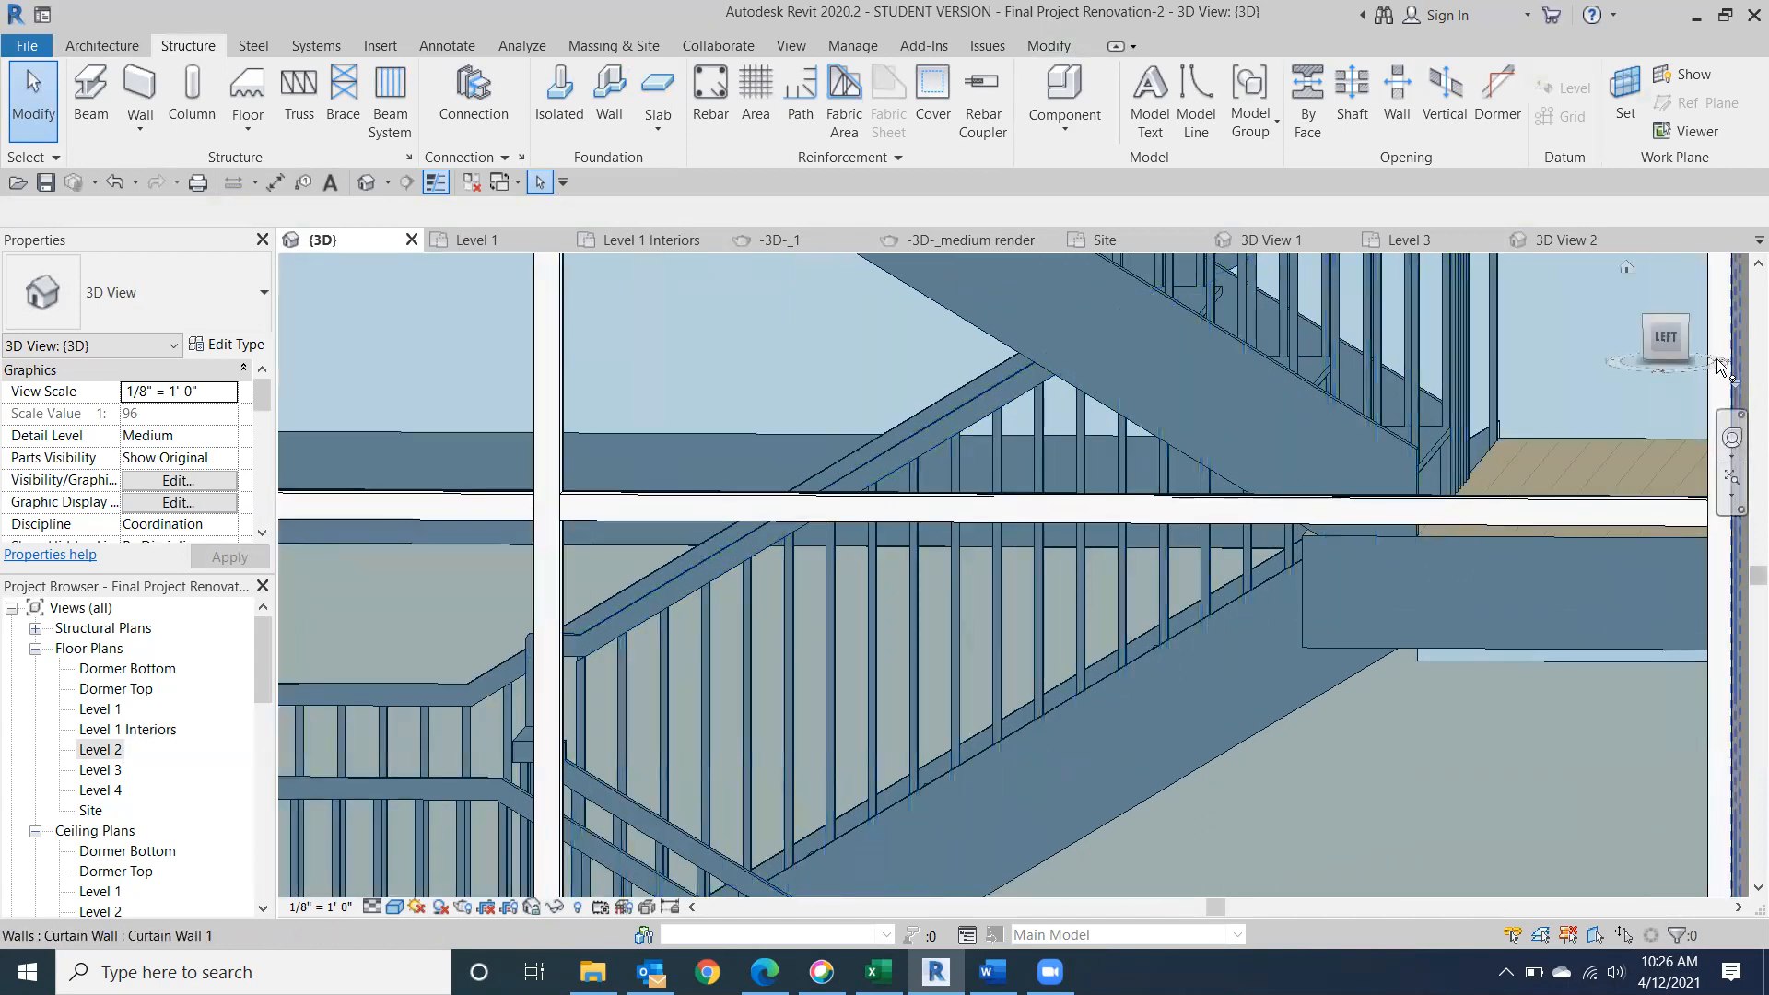
{"action": "left_click_drag", "start_coordinate": [1686, 349], "coordinate": [1606, 381]}
{"action": "scroll", "coordinate": [1230, 433], "scroll_direction": "up", "scroll_amount": 2}
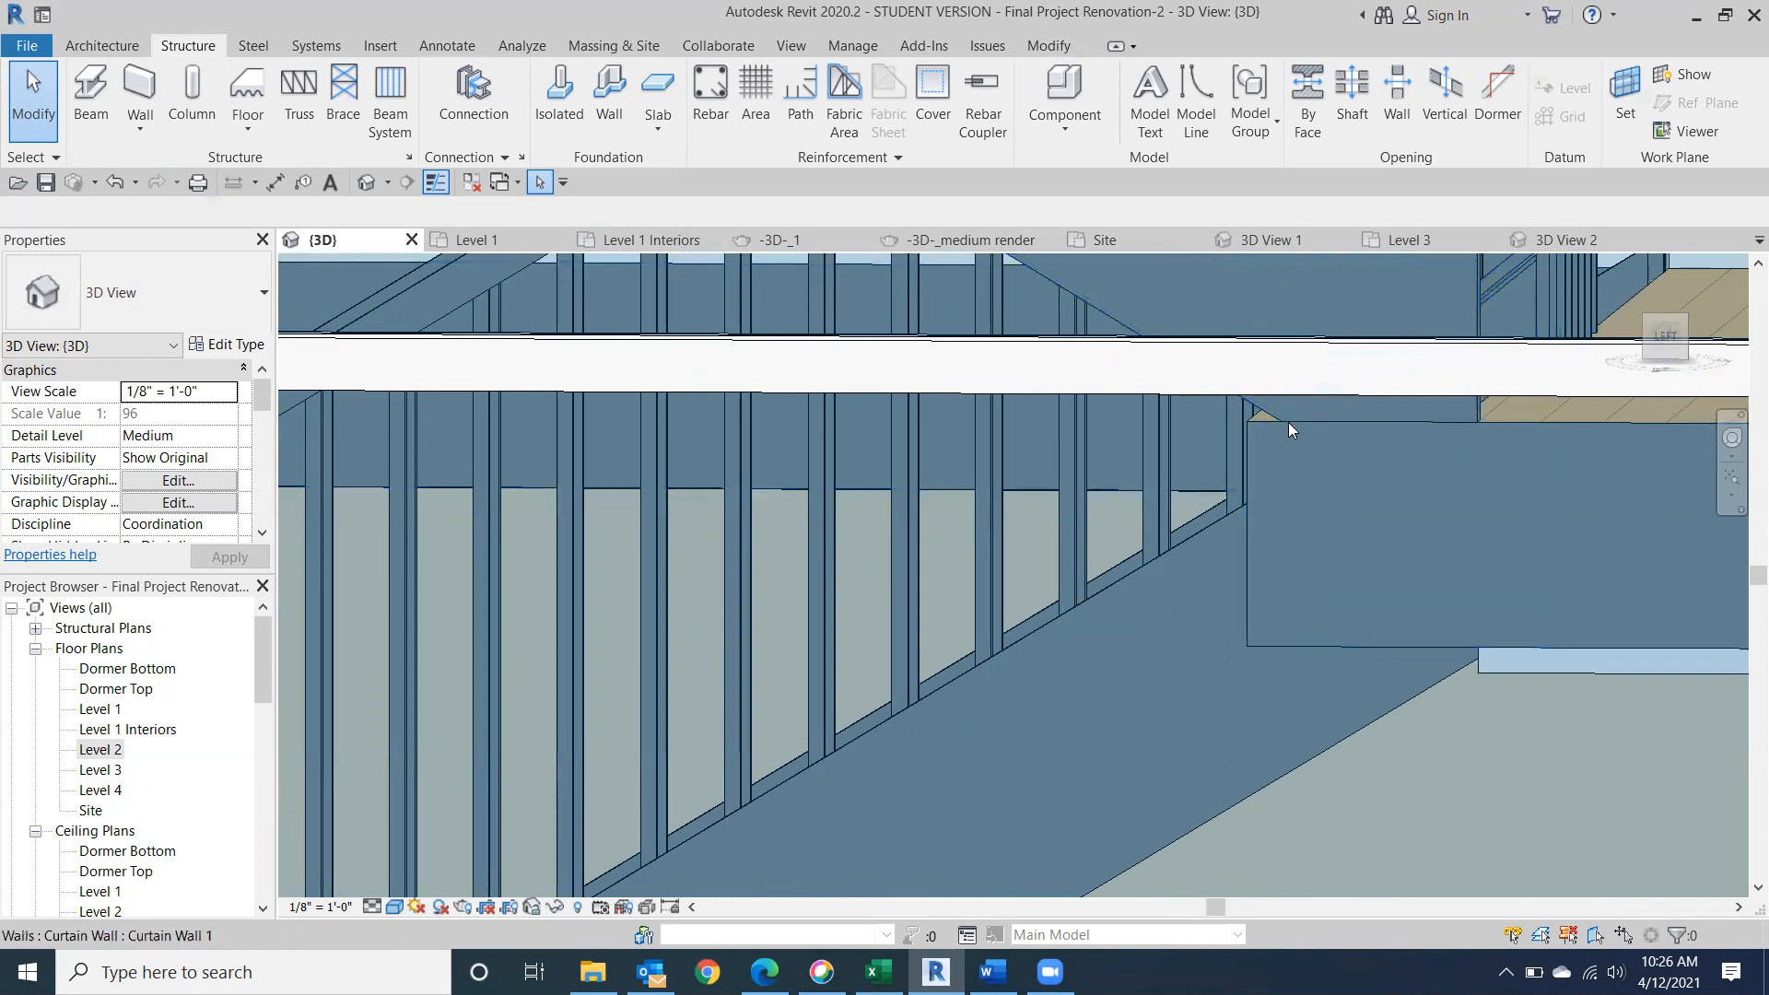
{"action": "left_click", "coordinate": [1671, 331]}
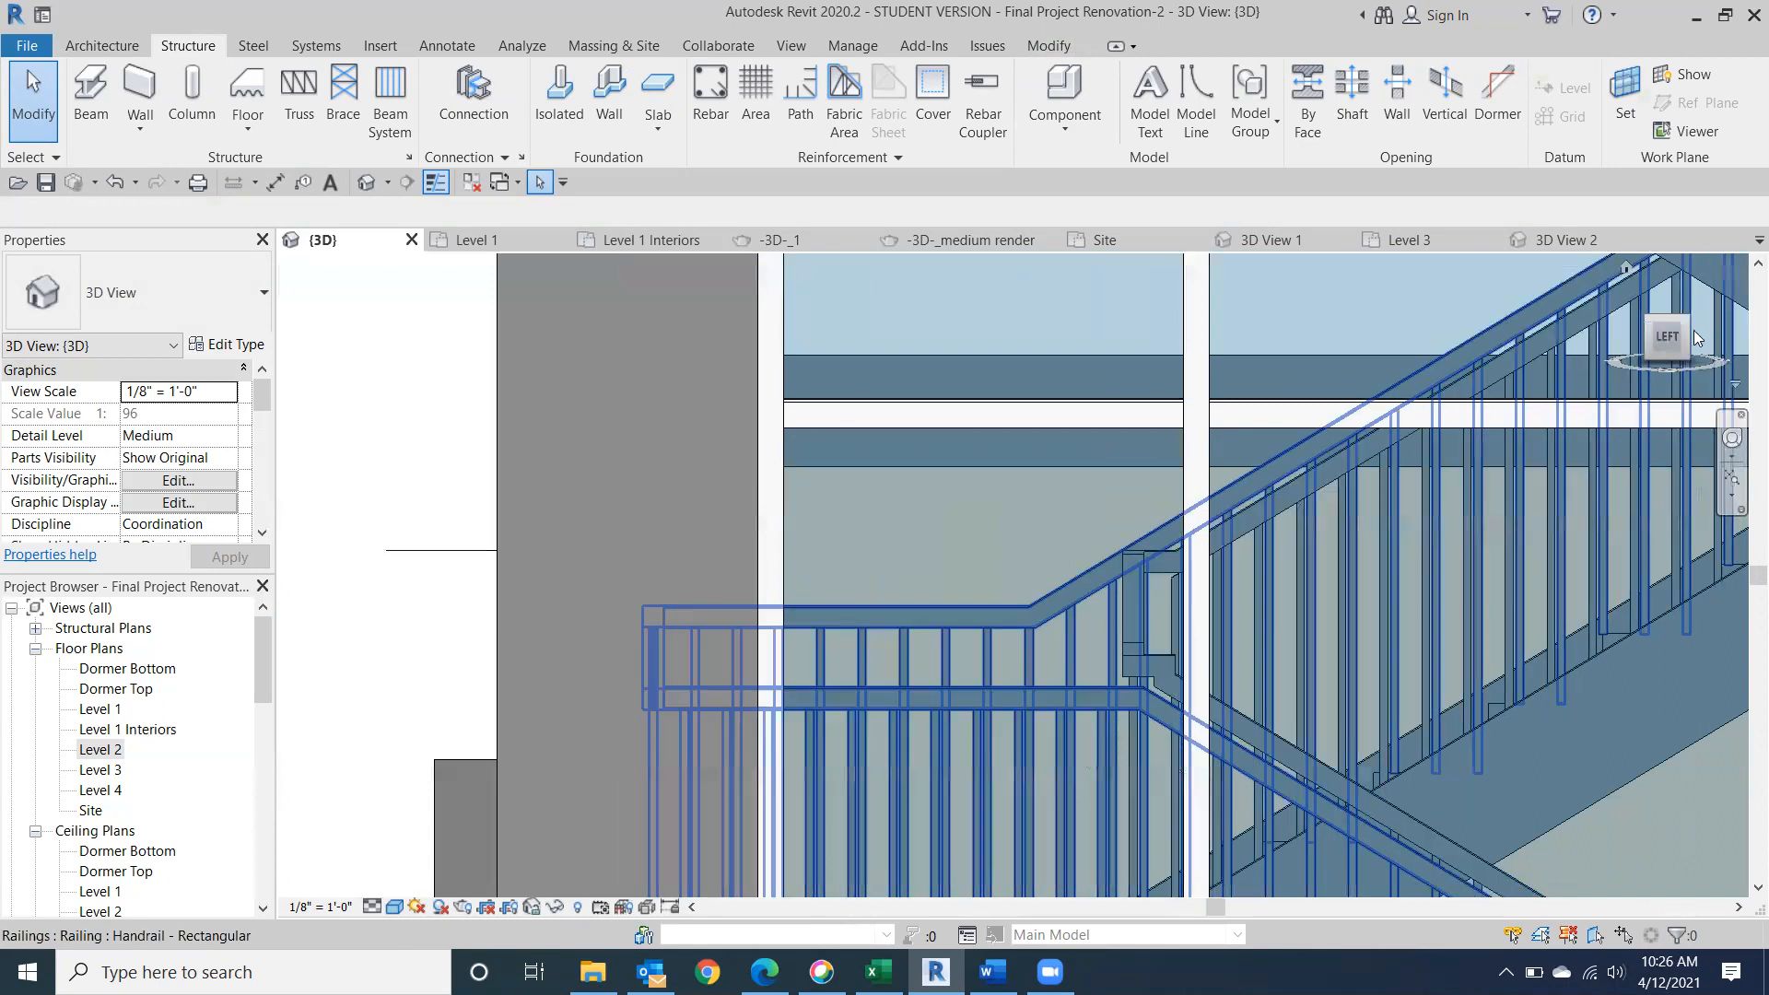
{"action": "left_click_drag", "start_coordinate": [1683, 323], "coordinate": [1678, 337]}
{"action": "middle_click_drag", "start_coordinate": [928, 449], "coordinate": [1413, 2]}
{"action": "scroll", "coordinate": [1294, 492], "scroll_direction": "down", "scroll_amount": 2}
{"action": "middle_click_drag", "start_coordinate": [991, 580], "coordinate": [770, 609]}
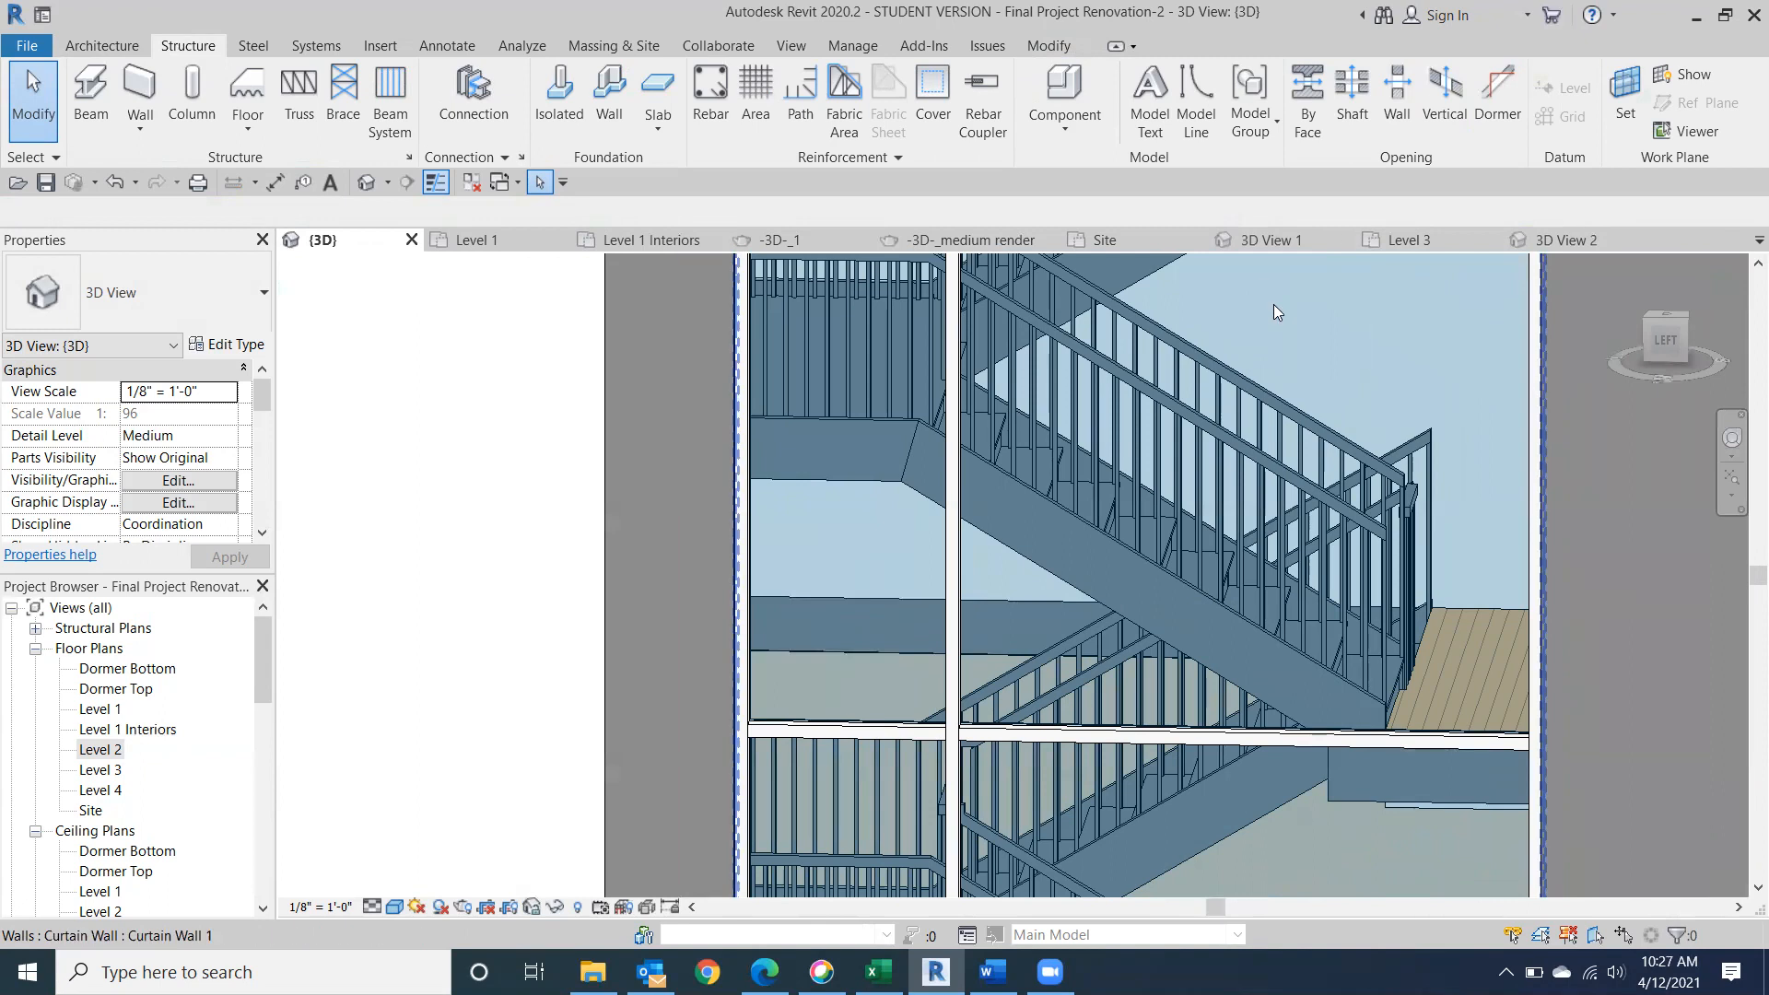
Edit the profile of the Level 2 5" Interior BBR wall behind the stair, shortening its bottom line to 11' 11 1/2" at the floor edge.
{"action": "left_click", "coordinate": [838, 601]}
{"action": "left_click", "coordinate": [1665, 339]}
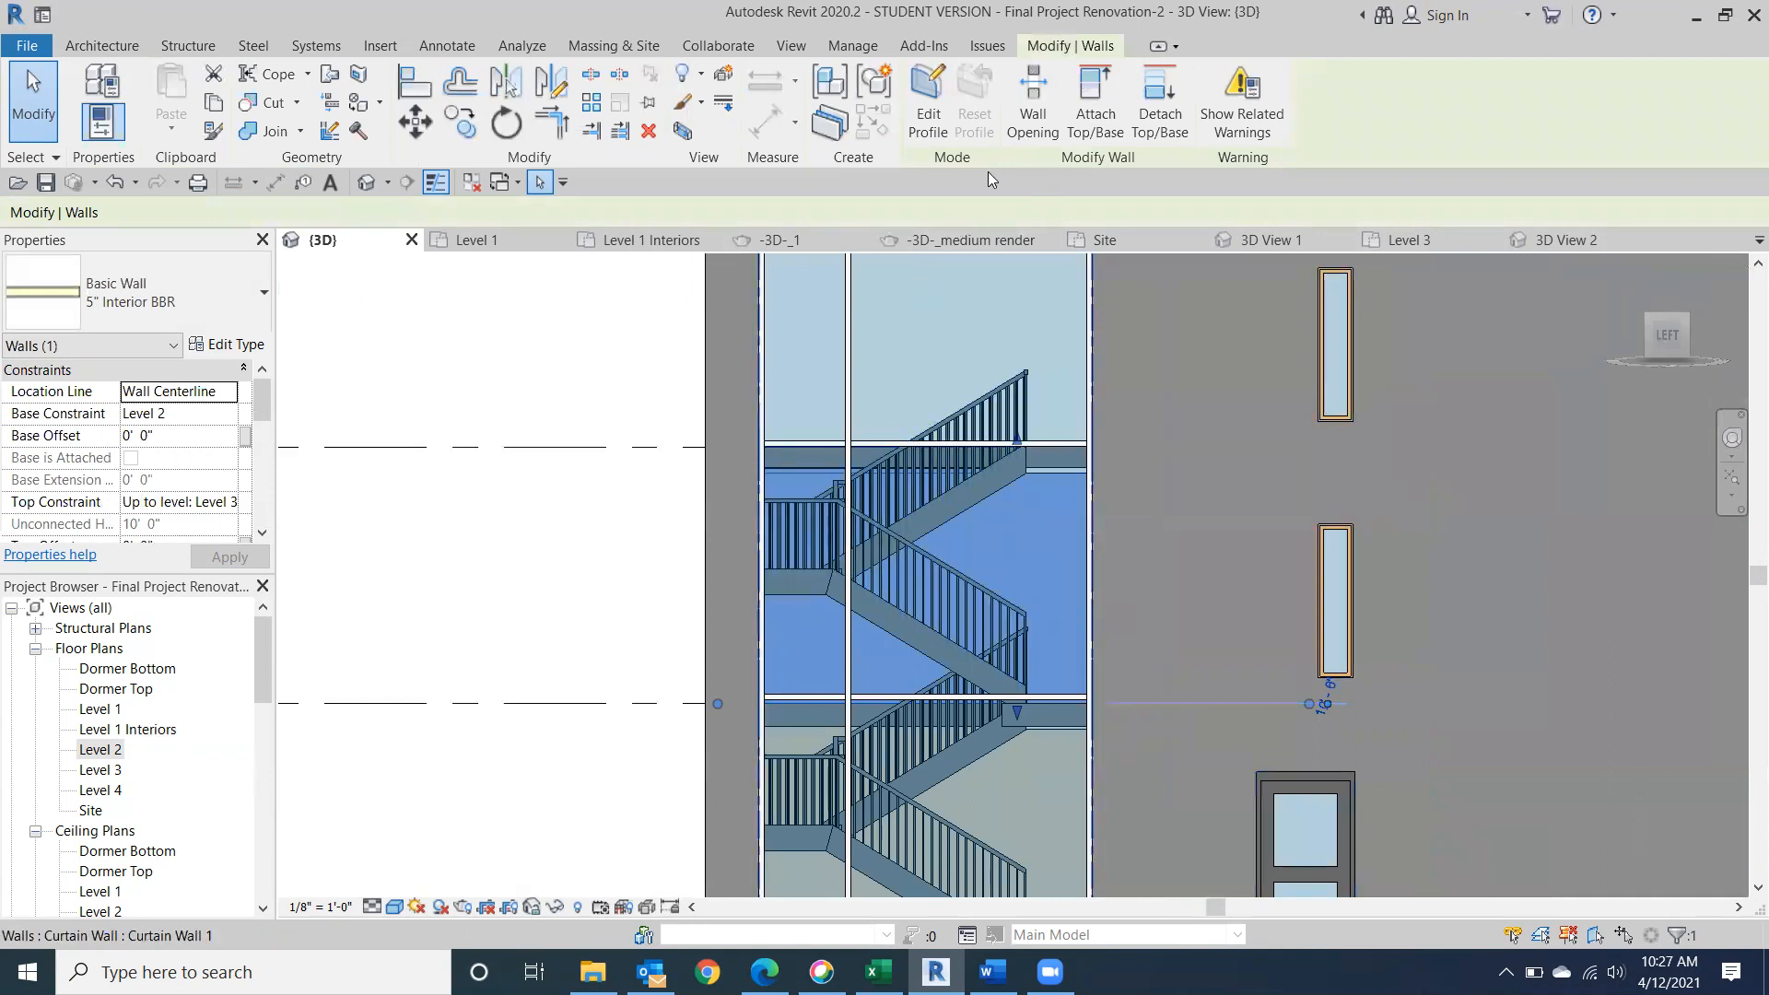
{"action": "left_click", "coordinate": [928, 100]}
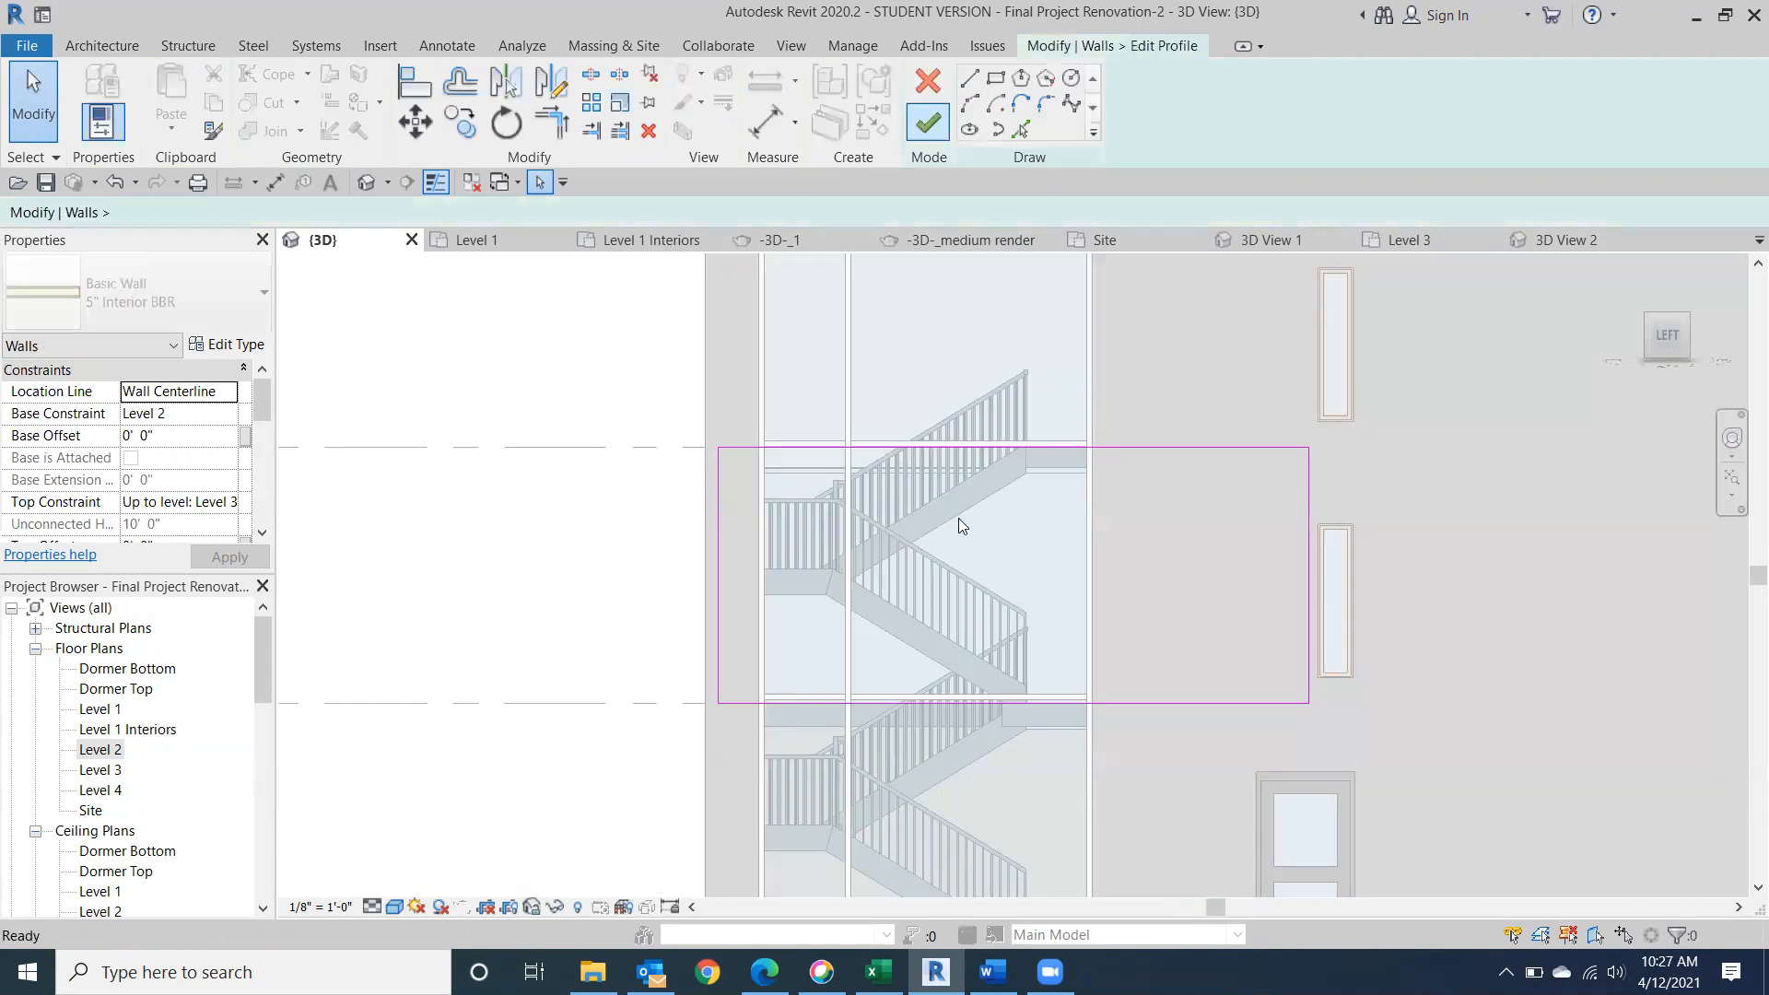
{"action": "scroll", "coordinate": [921, 700], "scroll_direction": "up", "scroll_amount": 1}
{"action": "scroll", "coordinate": [877, 640], "scroll_direction": "up", "scroll_amount": 2}
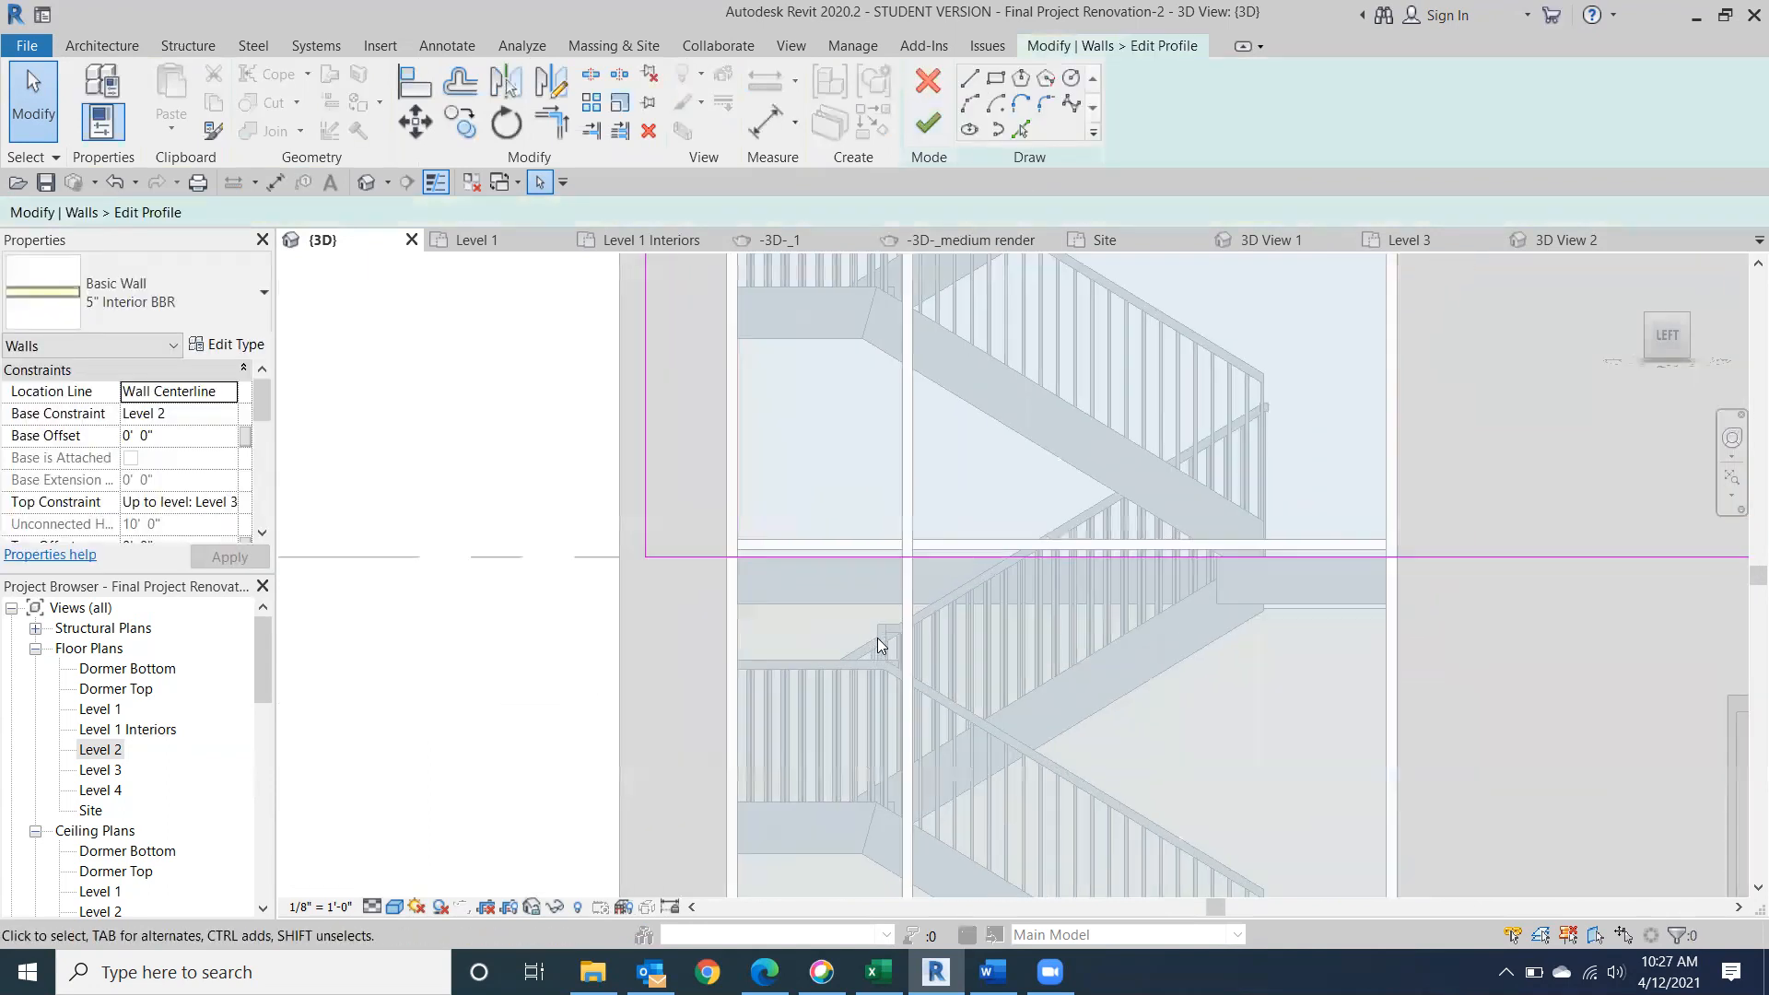
{"action": "left_click", "coordinate": [651, 555]}
{"action": "left_click_drag", "start_coordinate": [645, 559], "coordinate": [979, 535]}
{"action": "left_click_drag", "start_coordinate": [1158, 553], "coordinate": [1230, 564]}
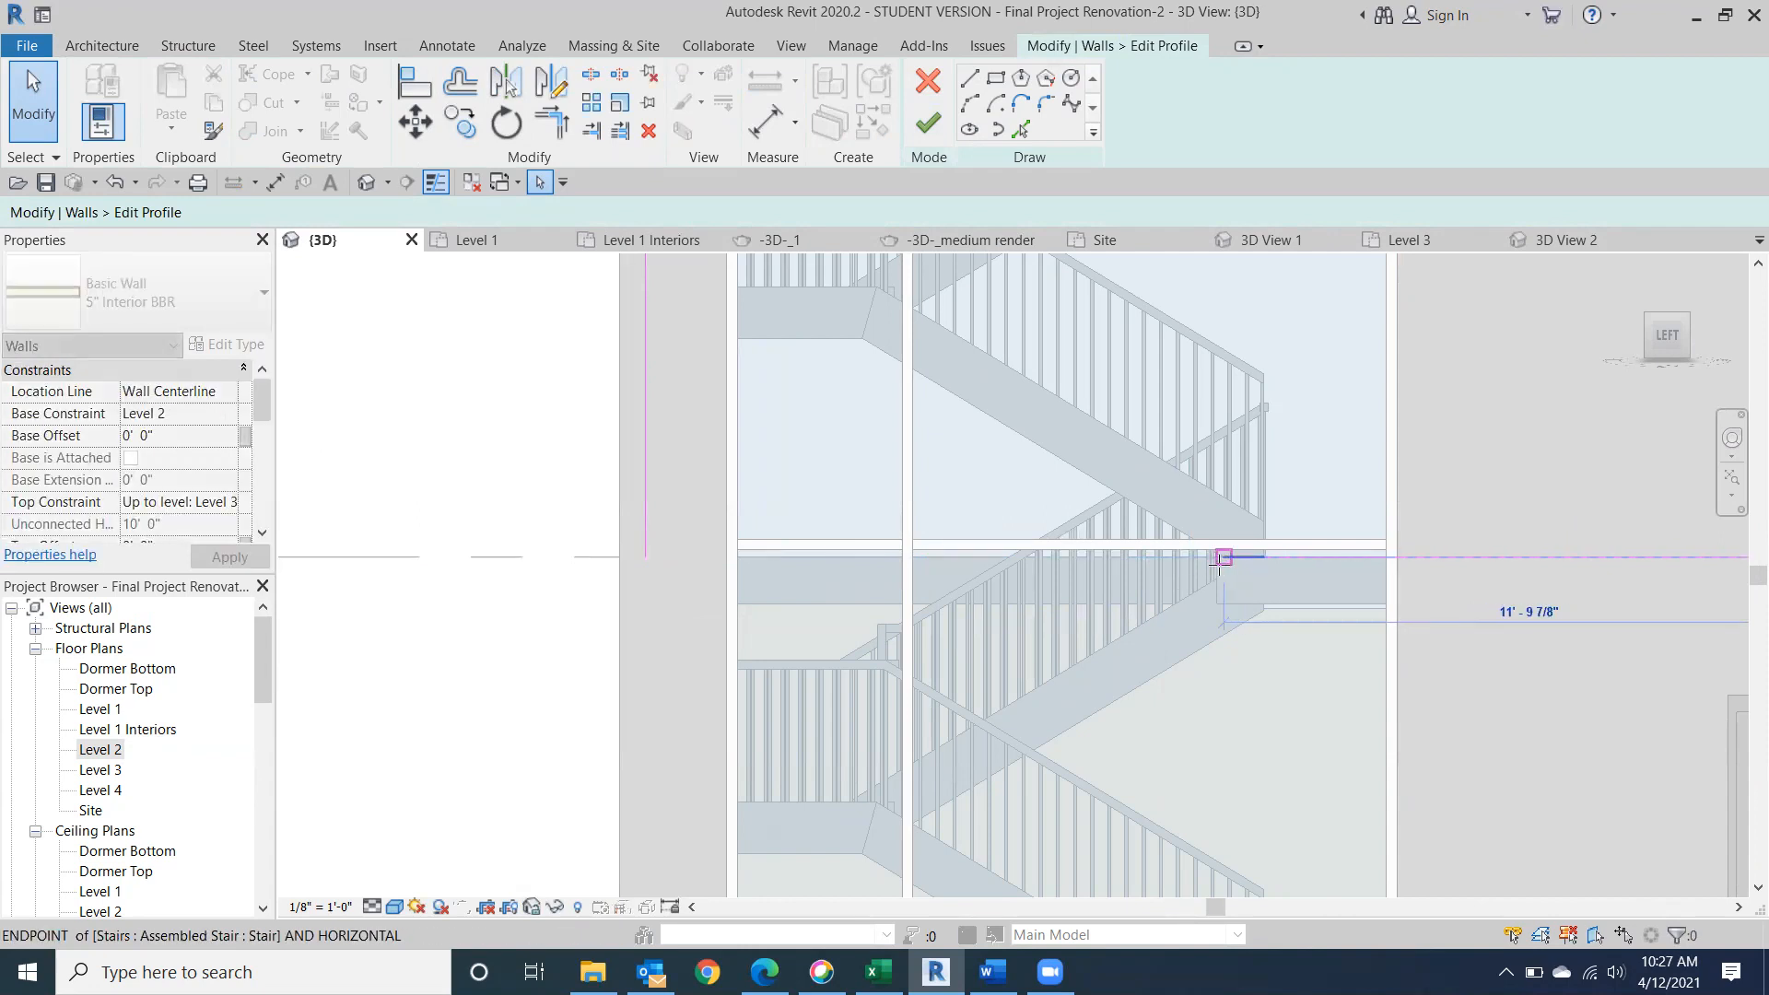
{"action": "scroll", "coordinate": [1221, 560], "scroll_direction": "up", "scroll_amount": 5}
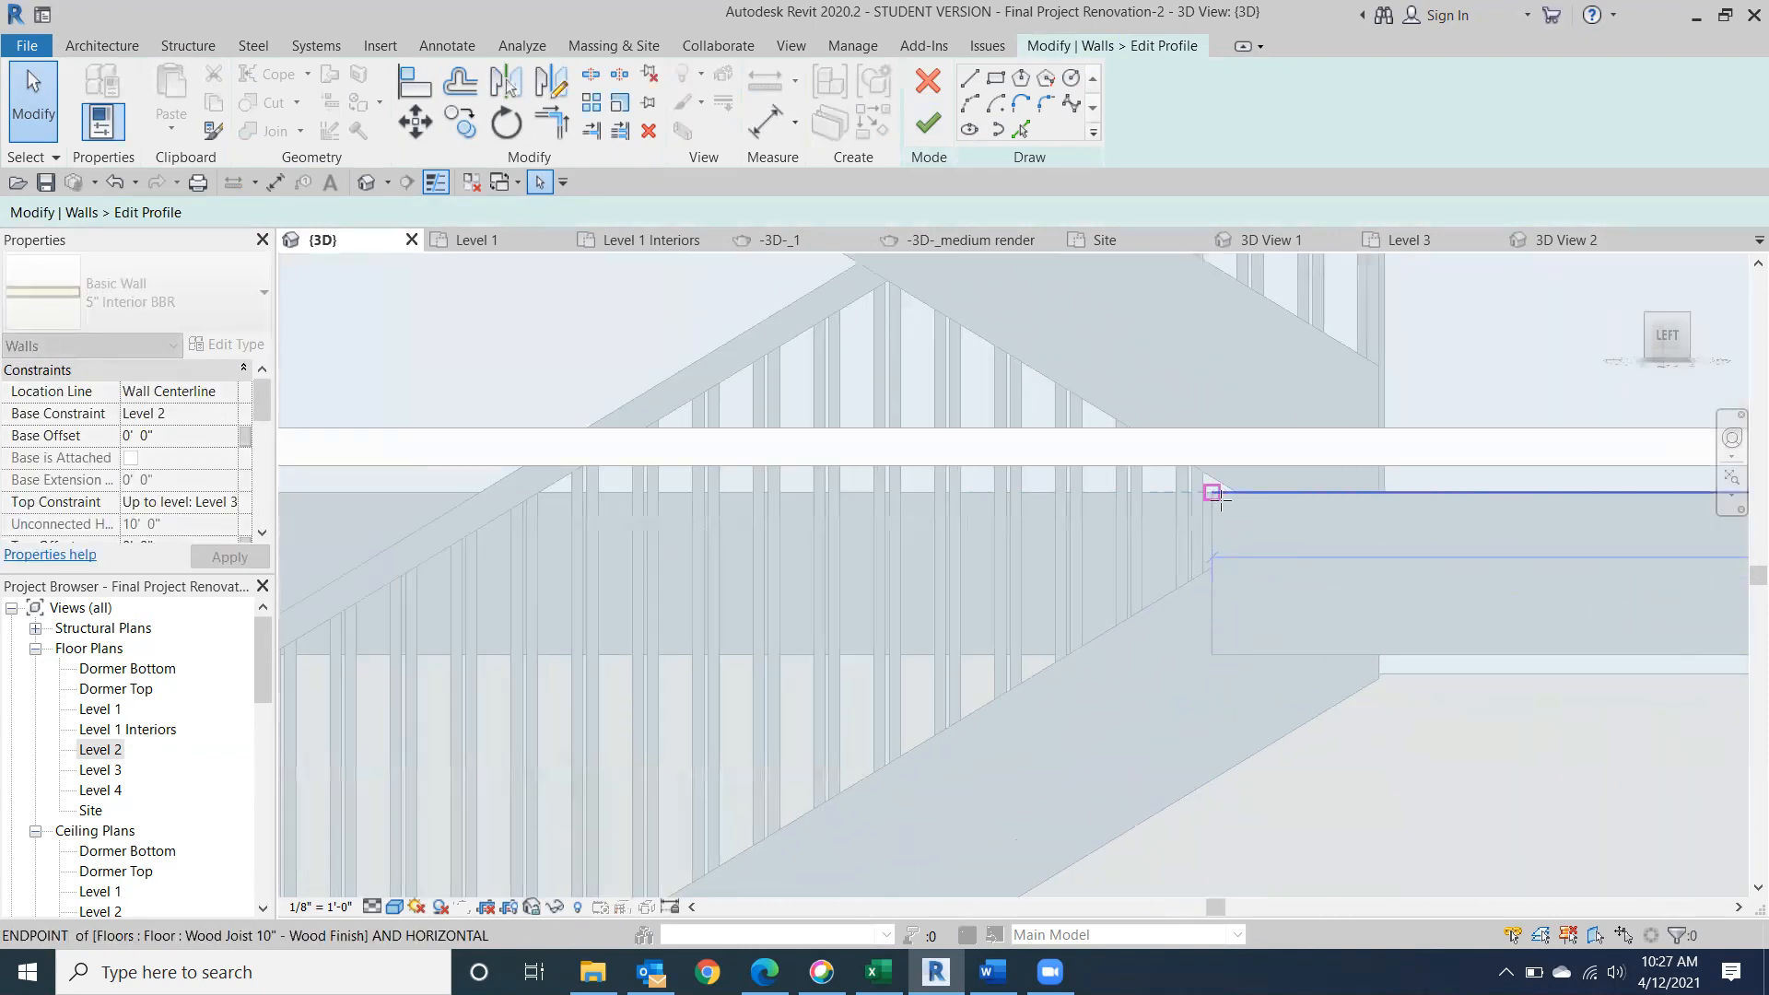
{"action": "left_click_drag", "start_coordinate": [1217, 498], "coordinate": [1214, 494]}
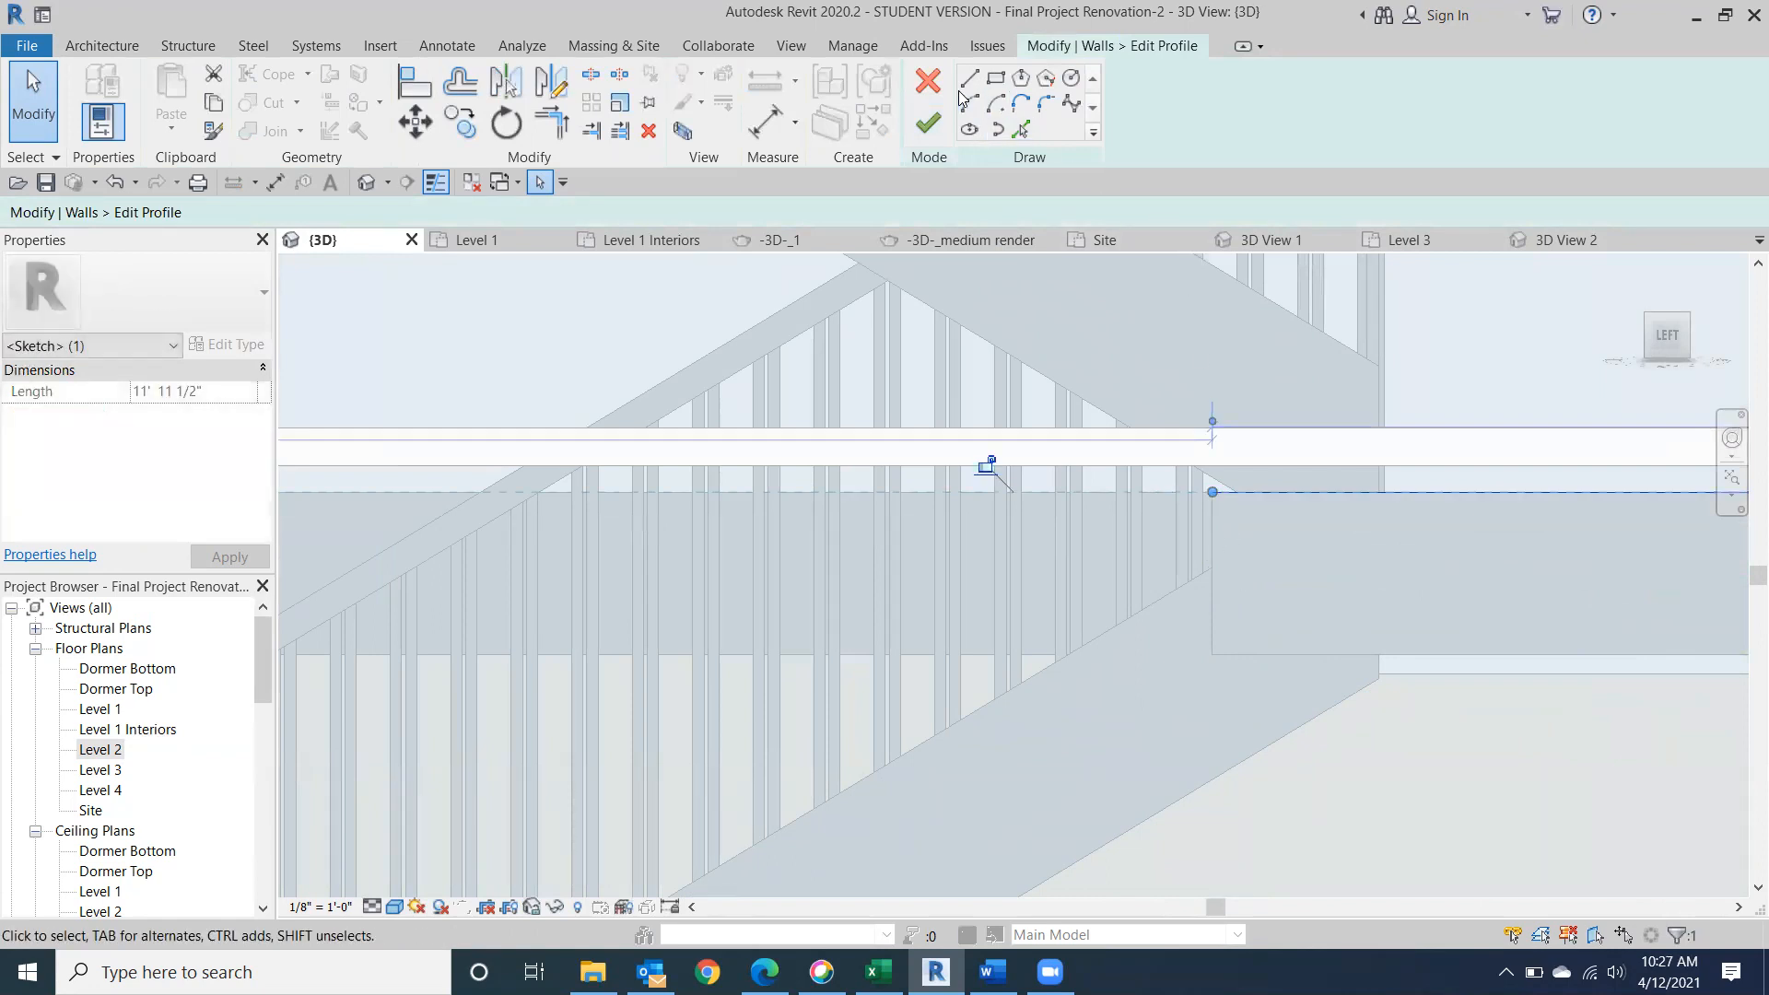
Sketch a profile line 1' 0" down from the floor edge and a horizontal line beneath the floor, and trim it to the wall's outer vertical line.
{"action": "left_click", "coordinate": [969, 78]}
{"action": "left_click", "coordinate": [1211, 492]}
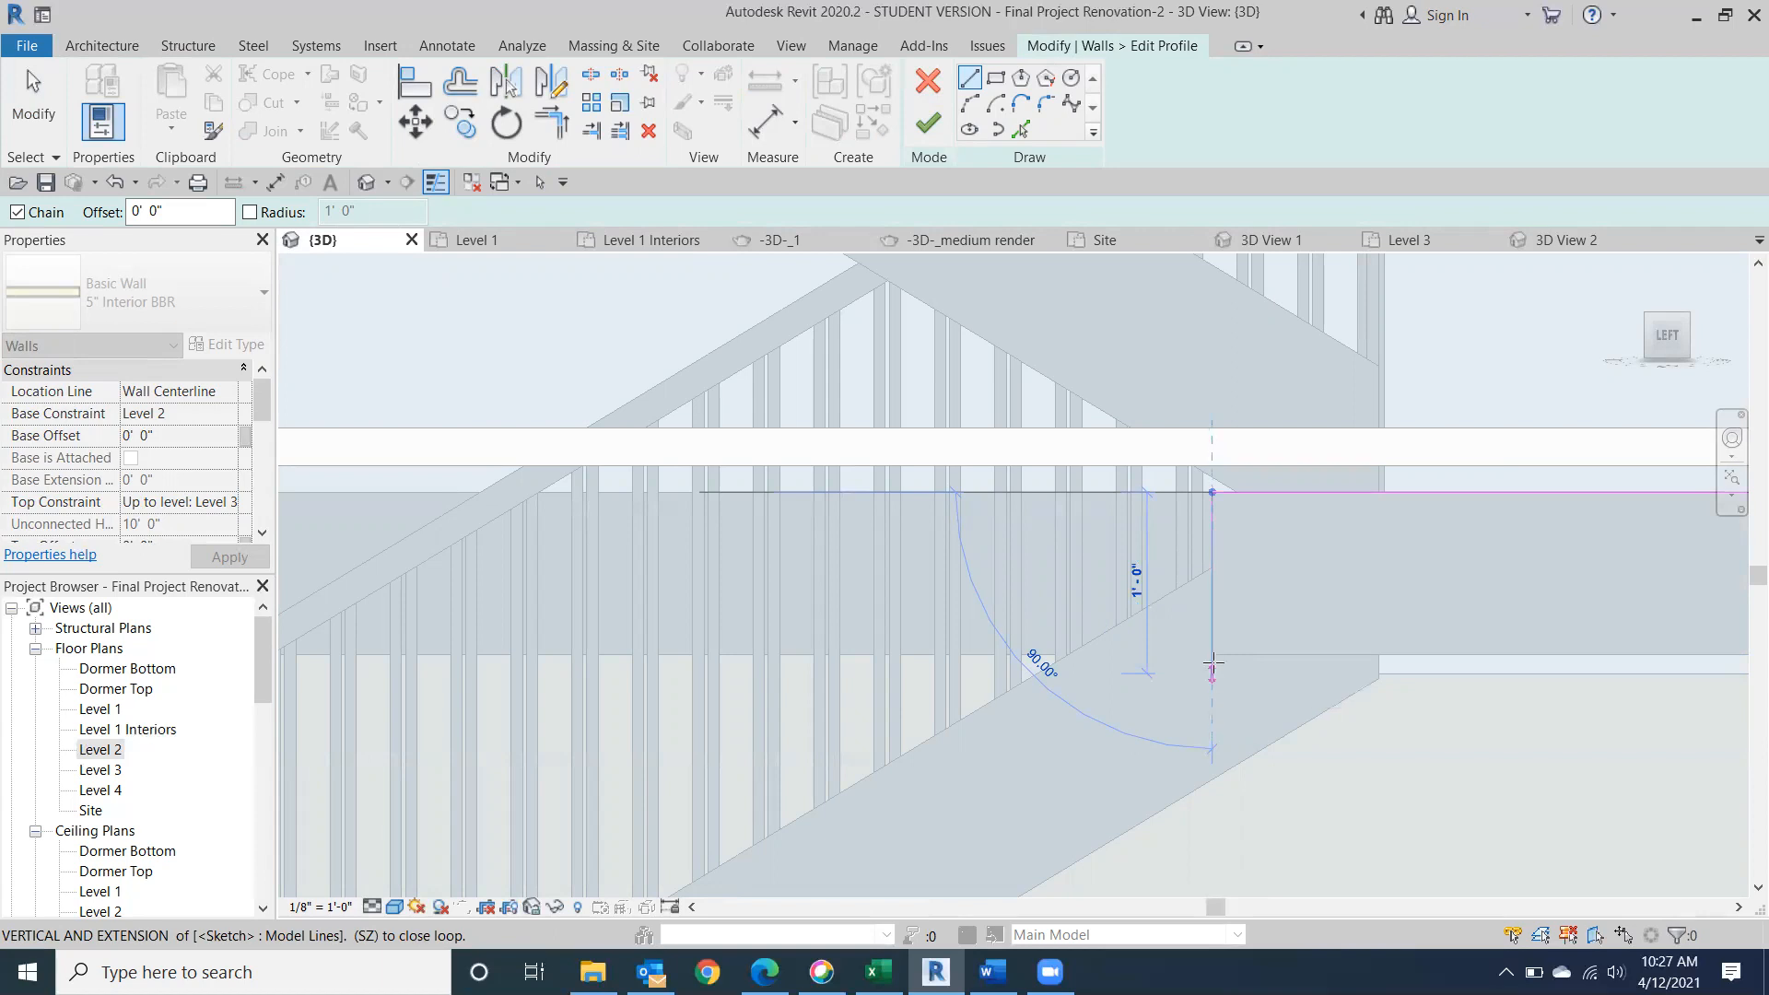
{"action": "left_click", "coordinate": [1212, 672]}
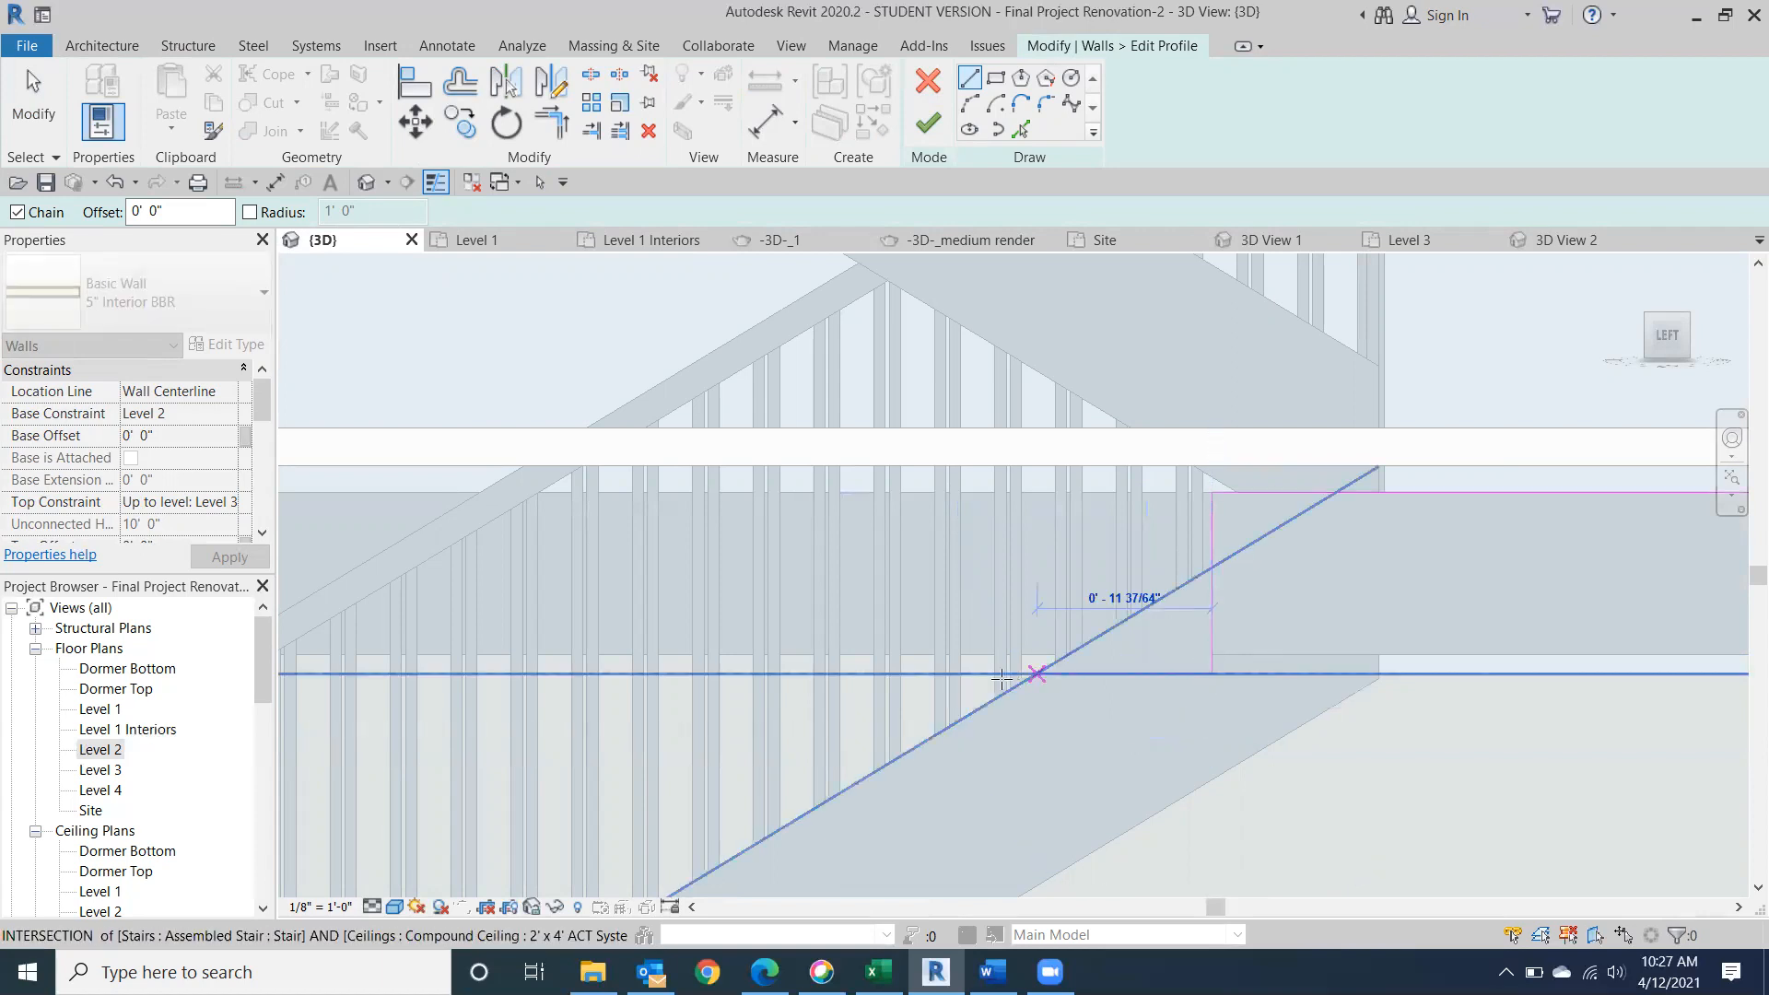
{"action": "mouse_move", "coordinate": [921, 599]}
{"action": "middle_mouse_down"}
{"action": "mouse_move", "coordinate": [1303, 676]}
{"action": "mouse_move", "coordinate": [1589, 633]}
{"action": "middle_mouse_up"}
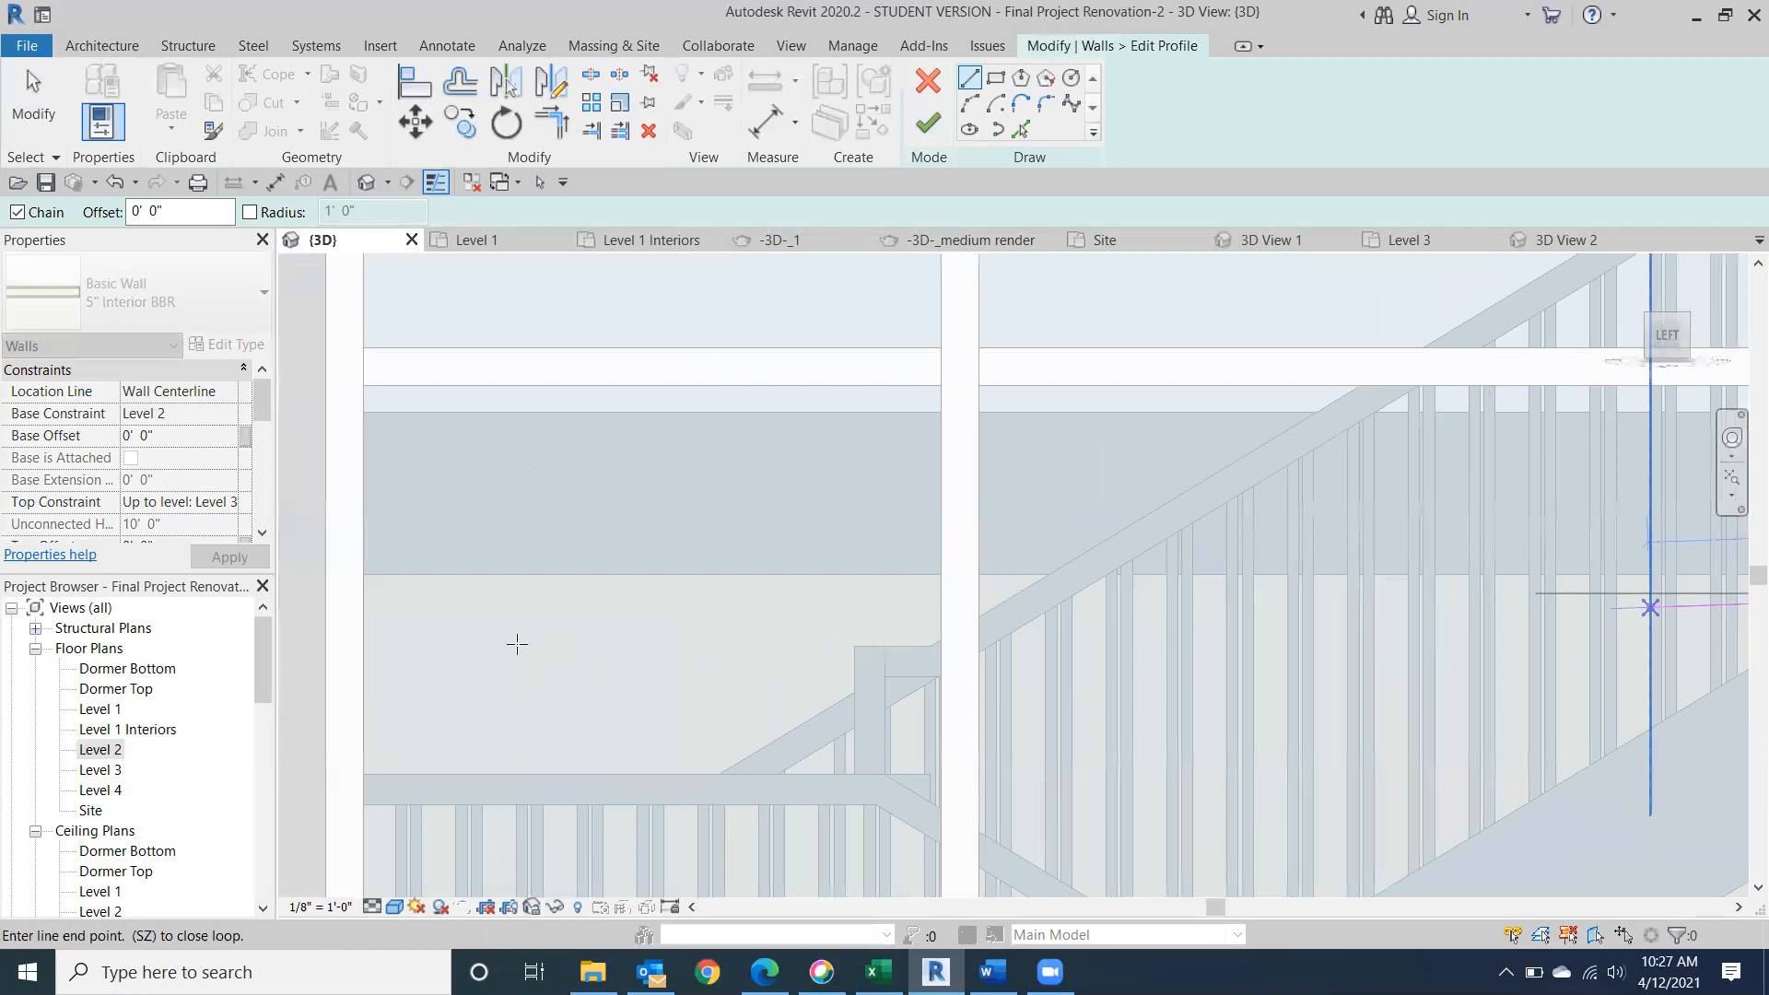
{"action": "left_click", "coordinate": [359, 593]}
{"action": "mouse_move", "coordinate": [411, 702]}
{"action": "middle_mouse_down"}
{"action": "mouse_move", "coordinate": [458, 788]}
{"action": "mouse_move", "coordinate": [446, 763]}
{"action": "middle_mouse_up"}
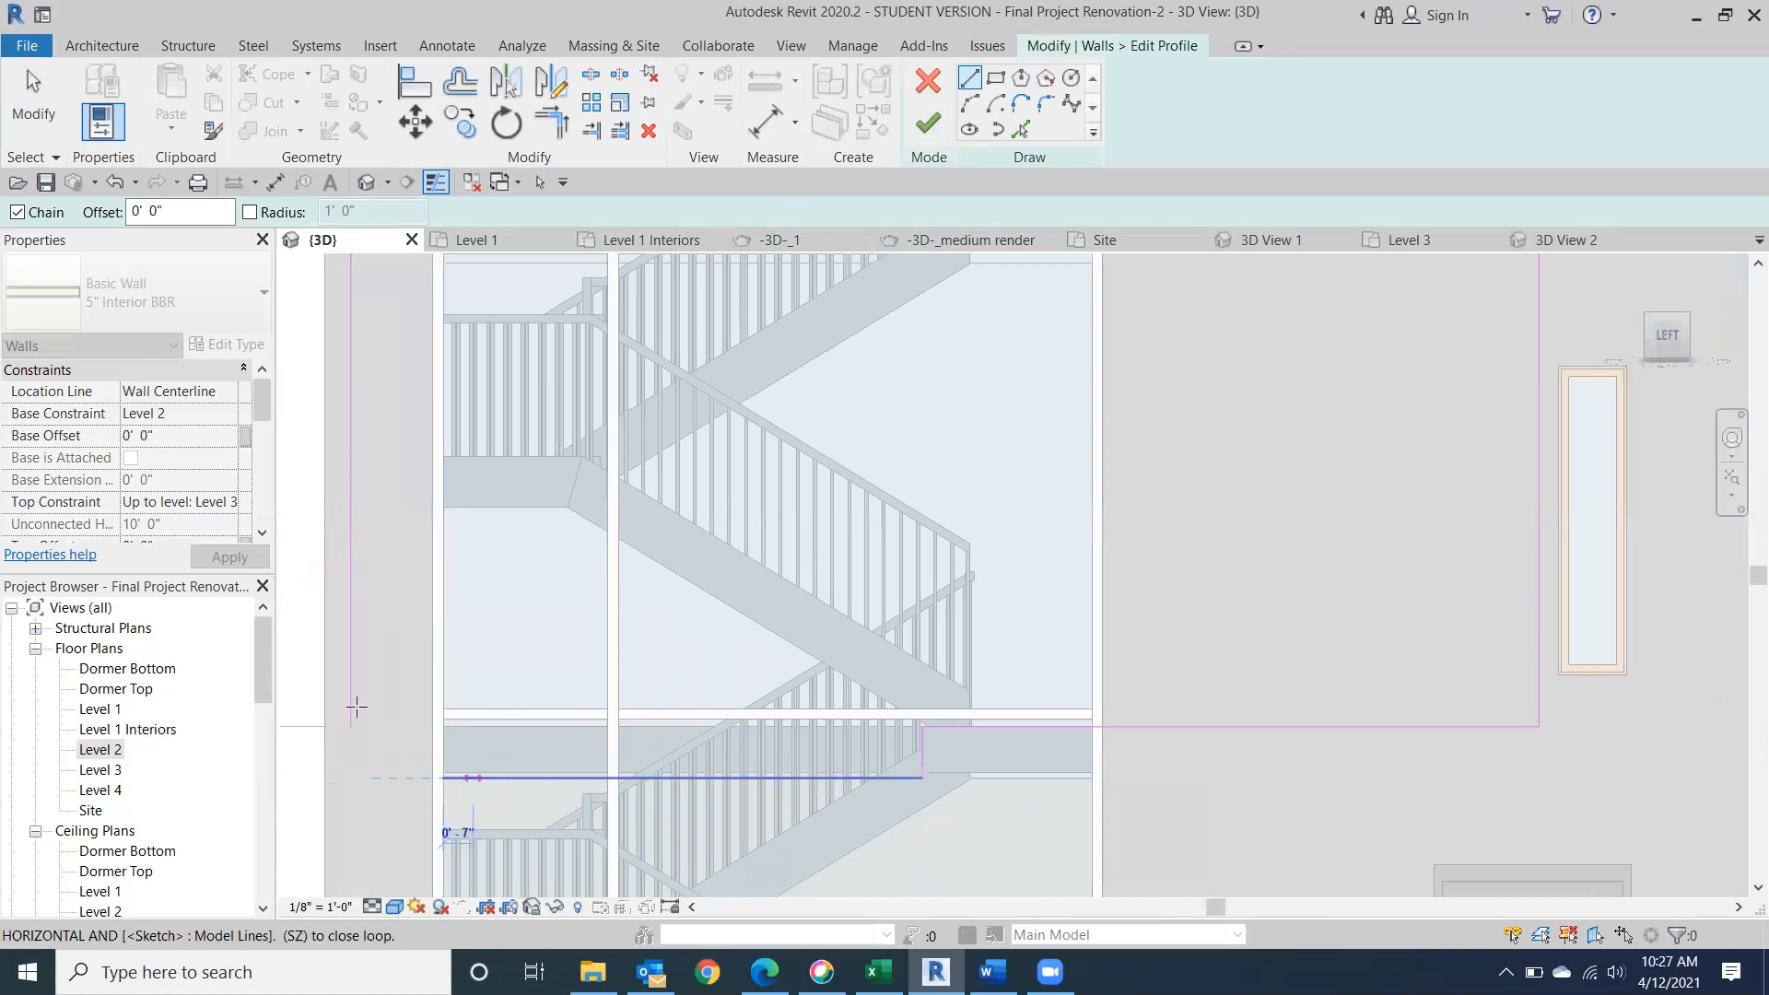
{"action": "left_click", "coordinate": [552, 122]}
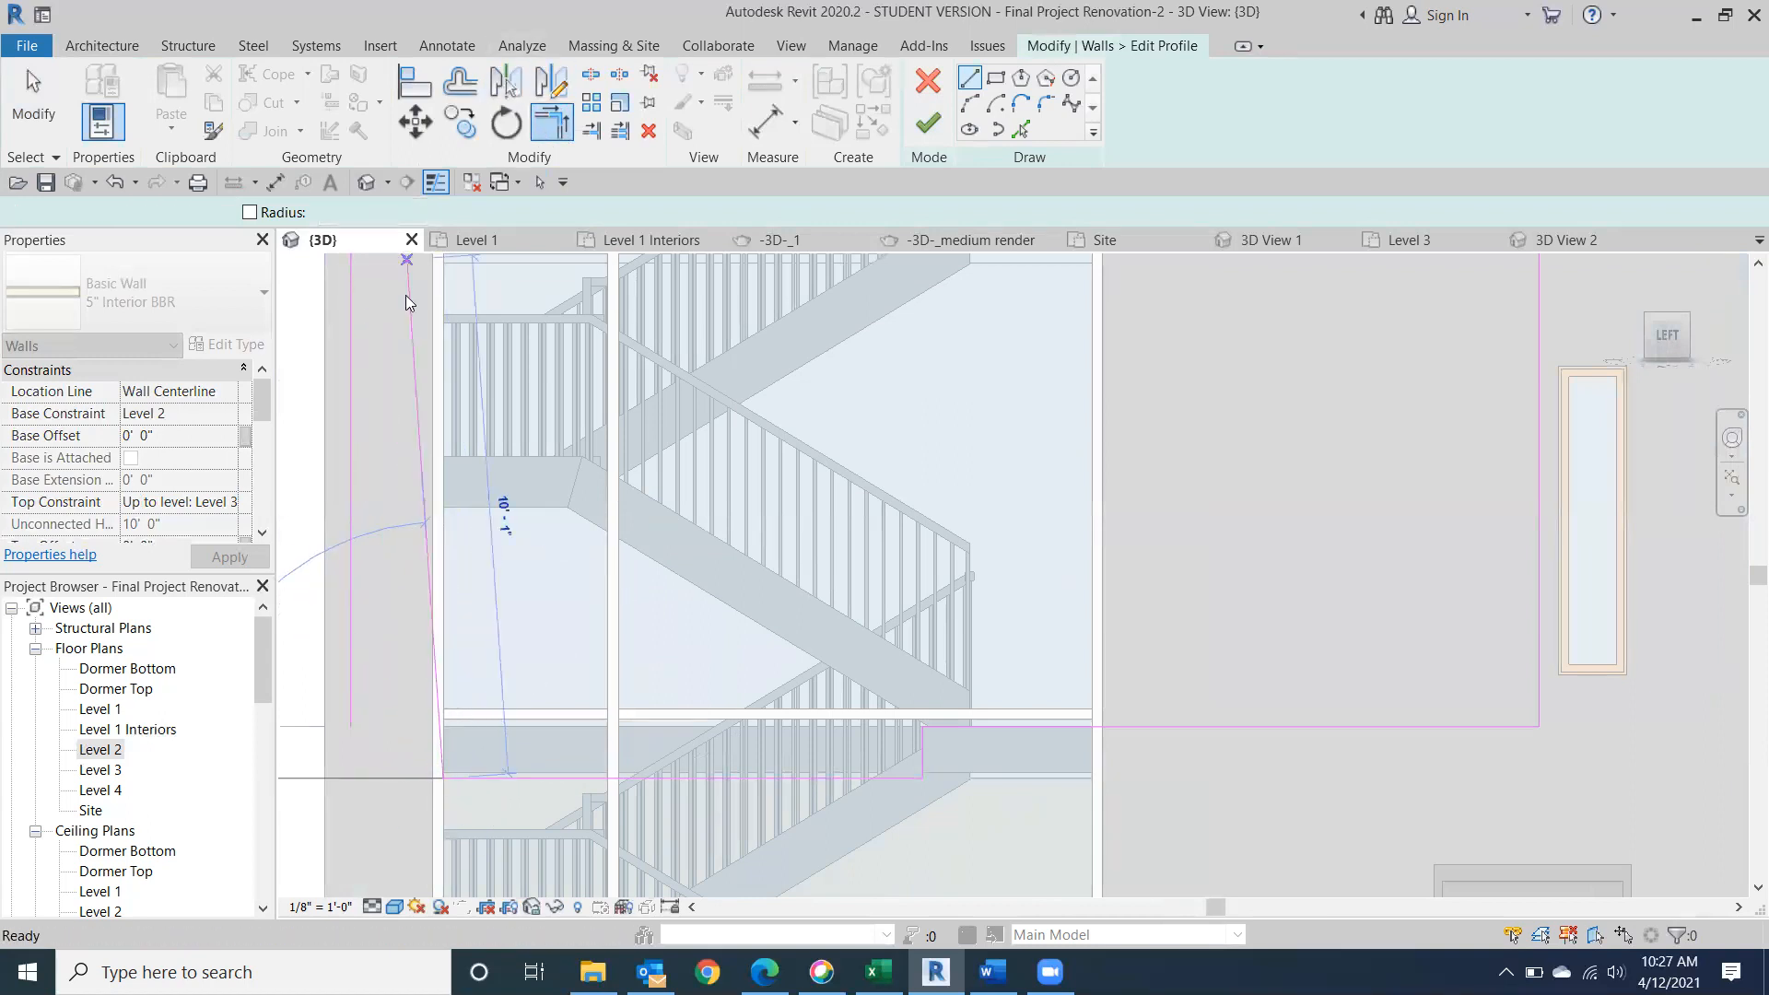
{"action": "left_click", "coordinate": [350, 693]}
{"action": "left_click", "coordinate": [473, 774]}
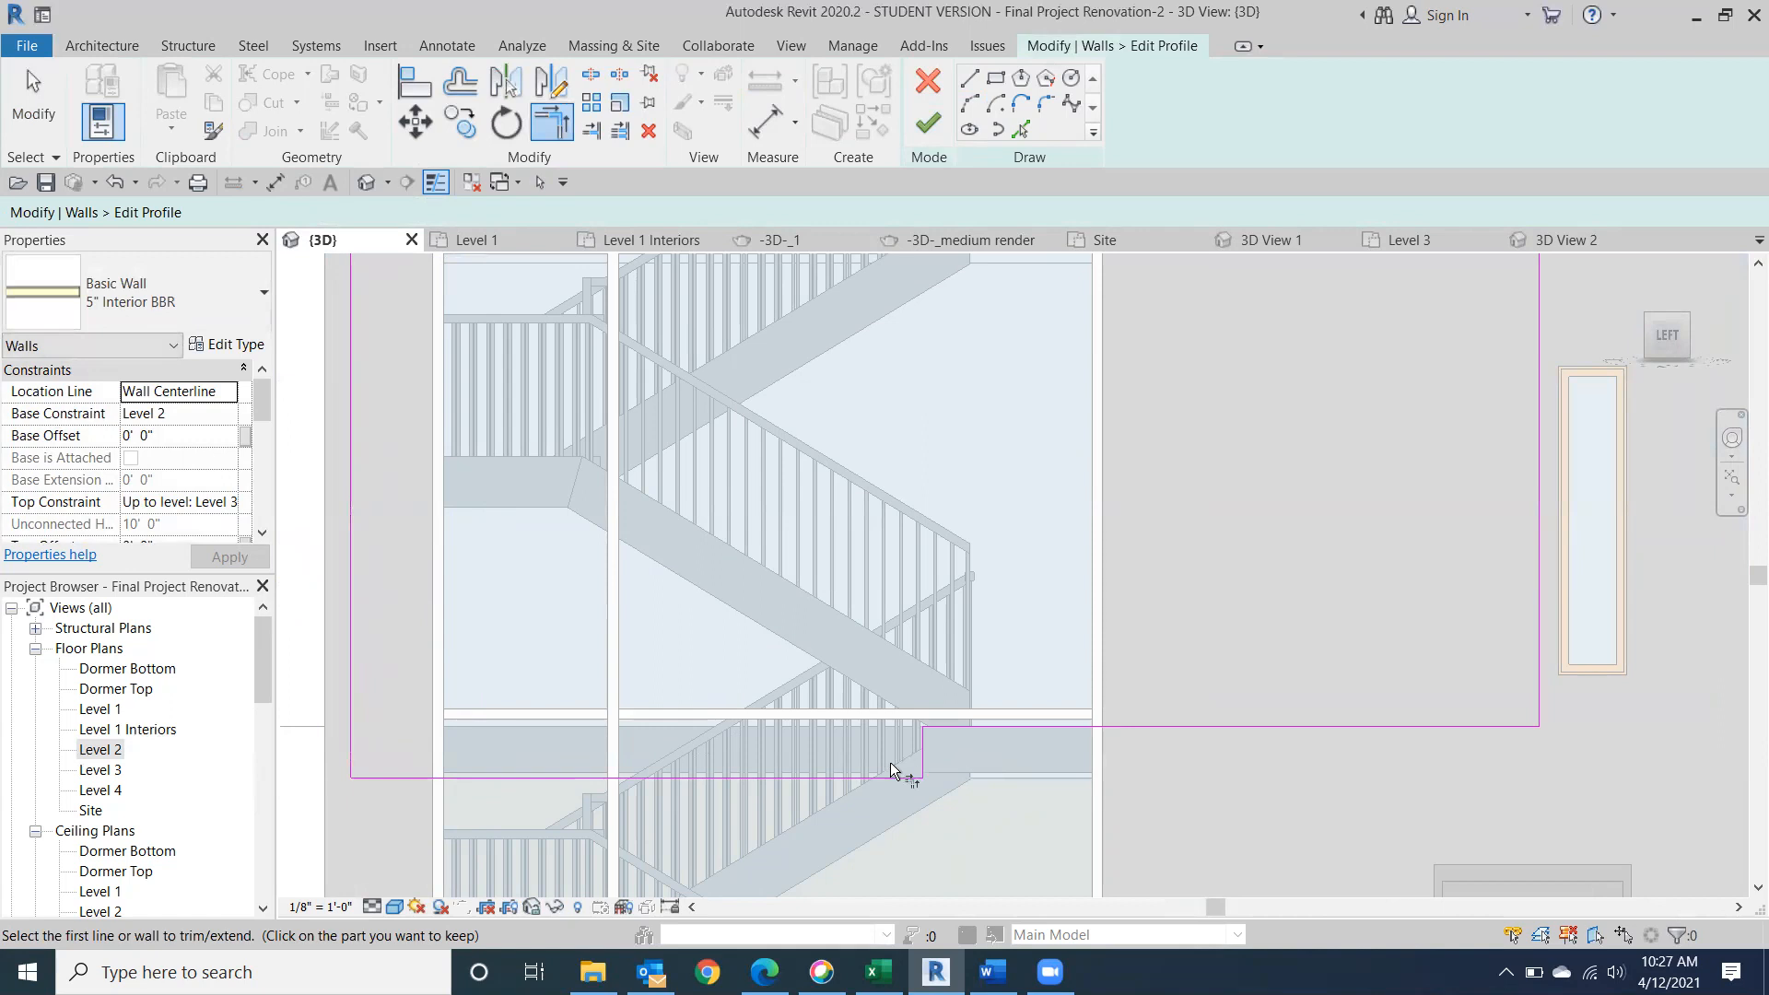
Nudge the lowered horizontal profile line up to 0' 11" below the wall's original base, and finish the wall profile.
{"action": "scroll", "coordinate": [769, 778], "scroll_direction": "up", "scroll_amount": 5}
{"action": "middle_click_drag", "start_coordinate": [750, 772], "coordinate": [1292, 654]}
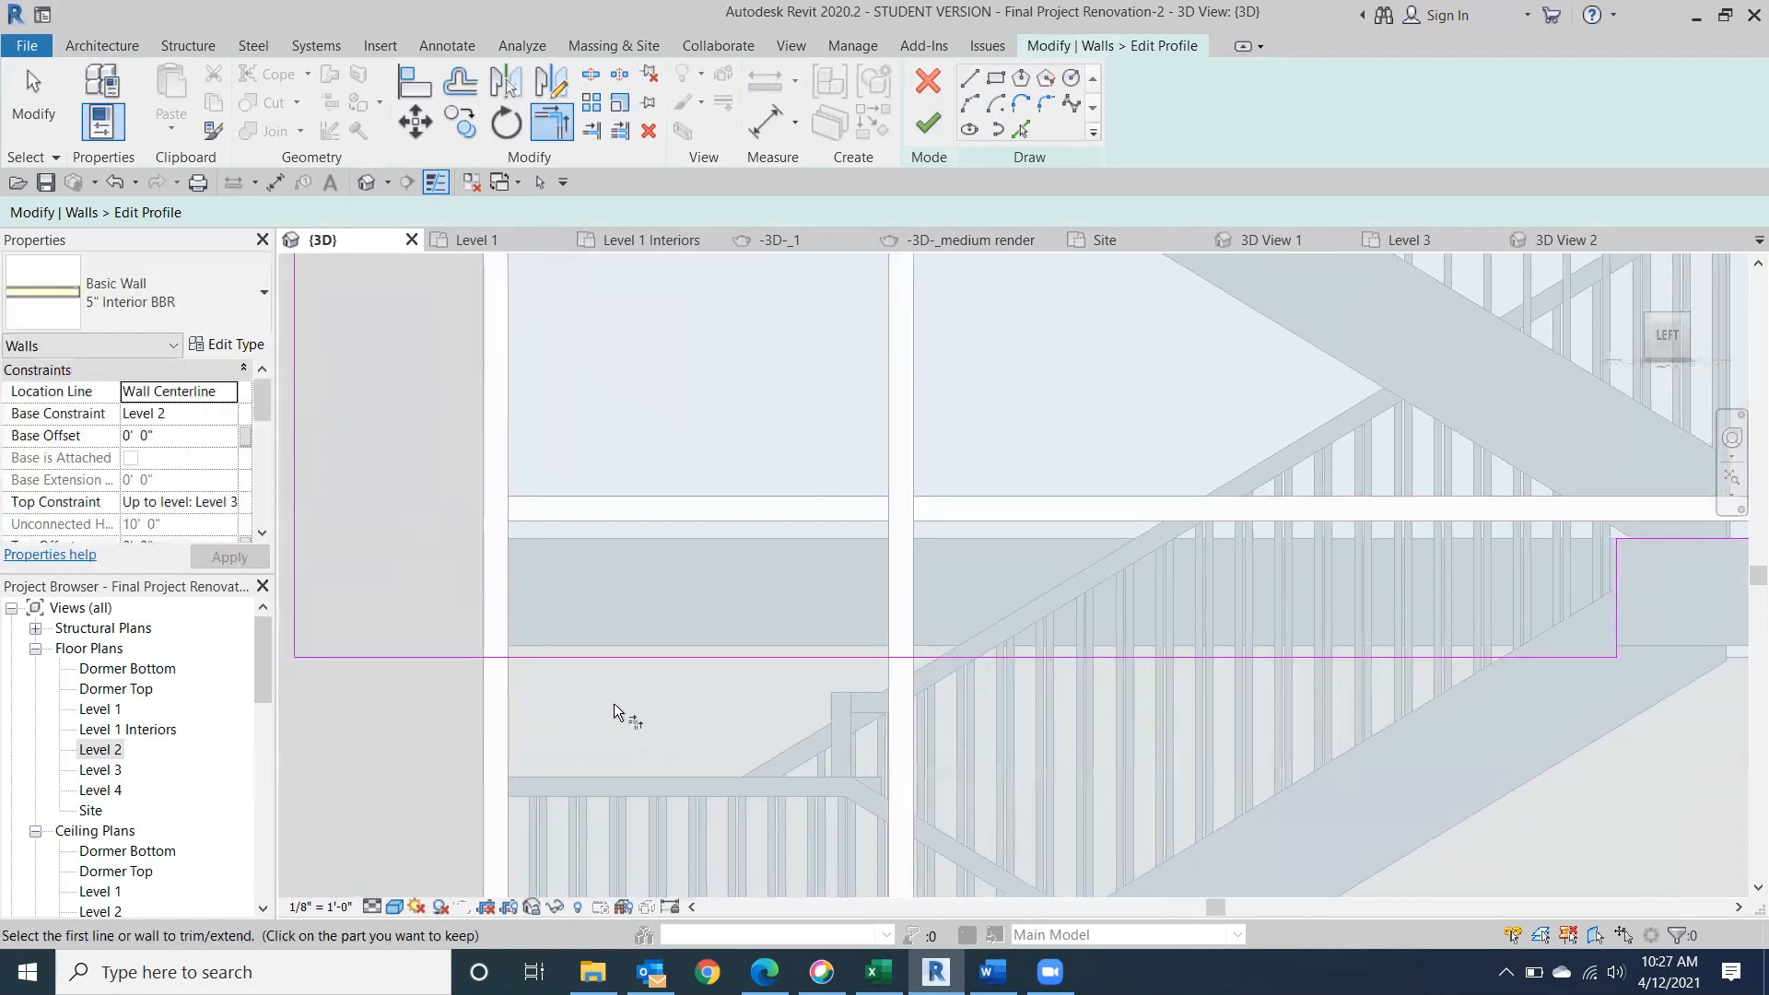
{"action": "key", "text": "Escape"}
{"action": "left_click", "coordinate": [659, 662]}
{"action": "key", "text": "Up"}
{"action": "key", "text": "Up"}
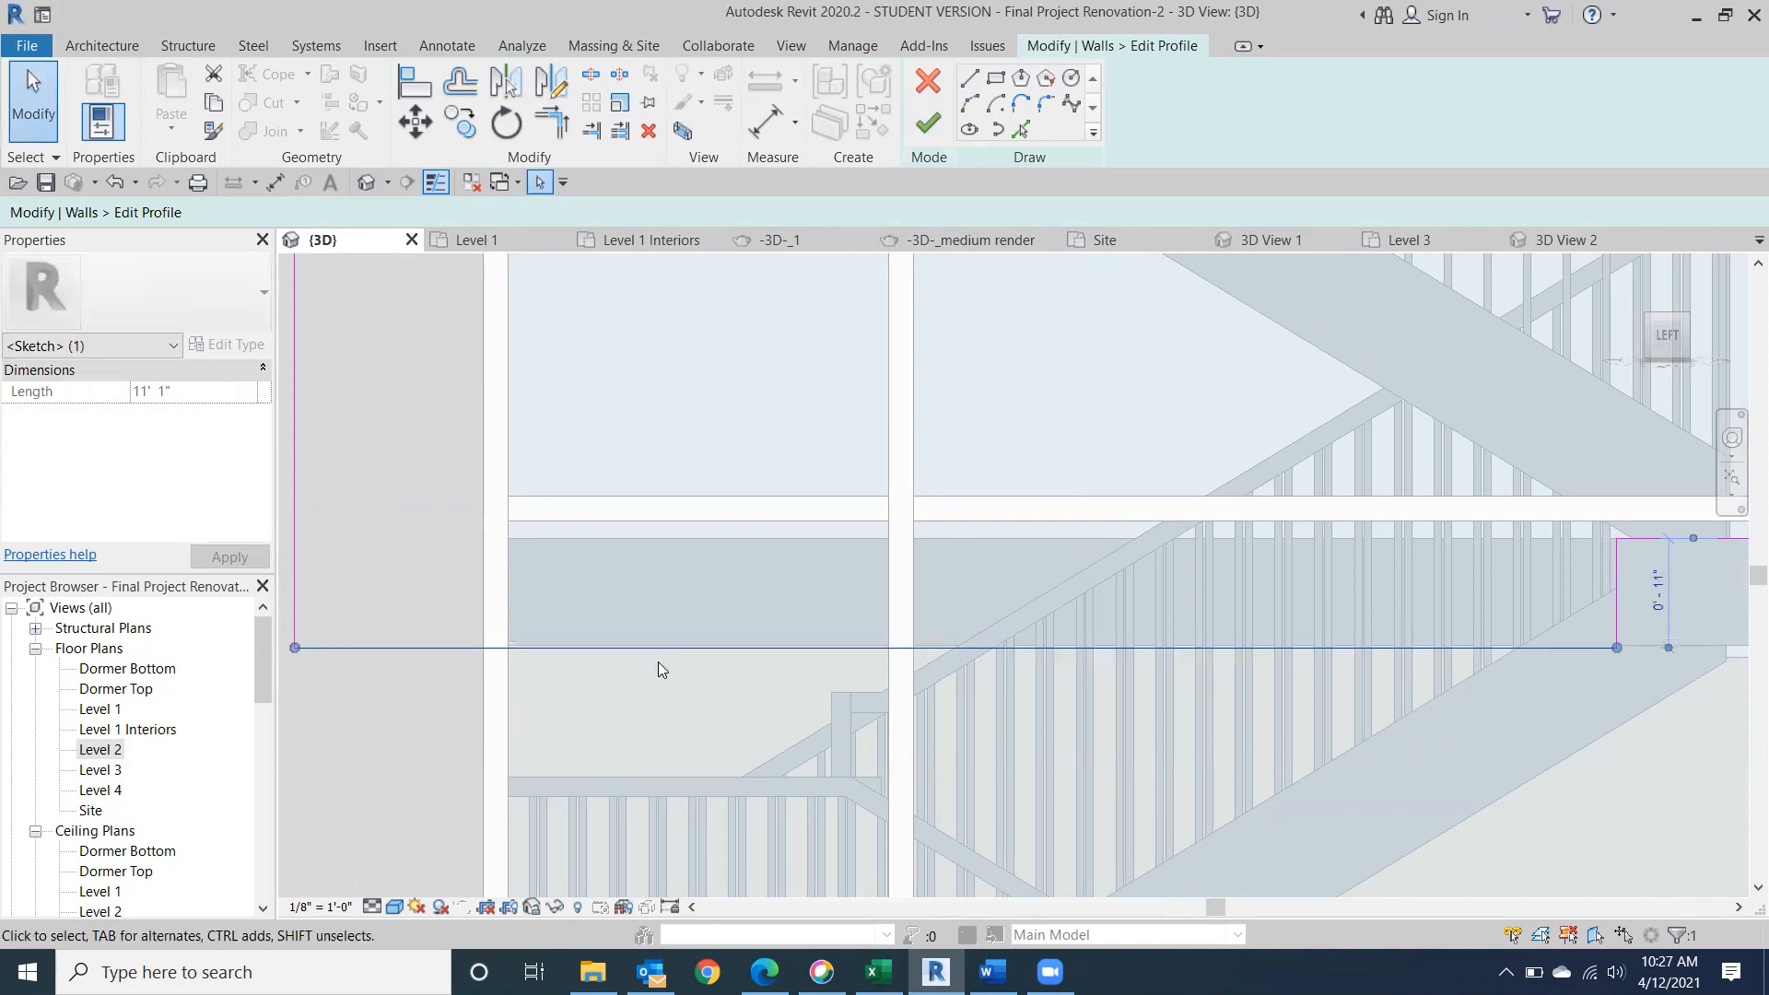
{"action": "key", "text": "Up"}
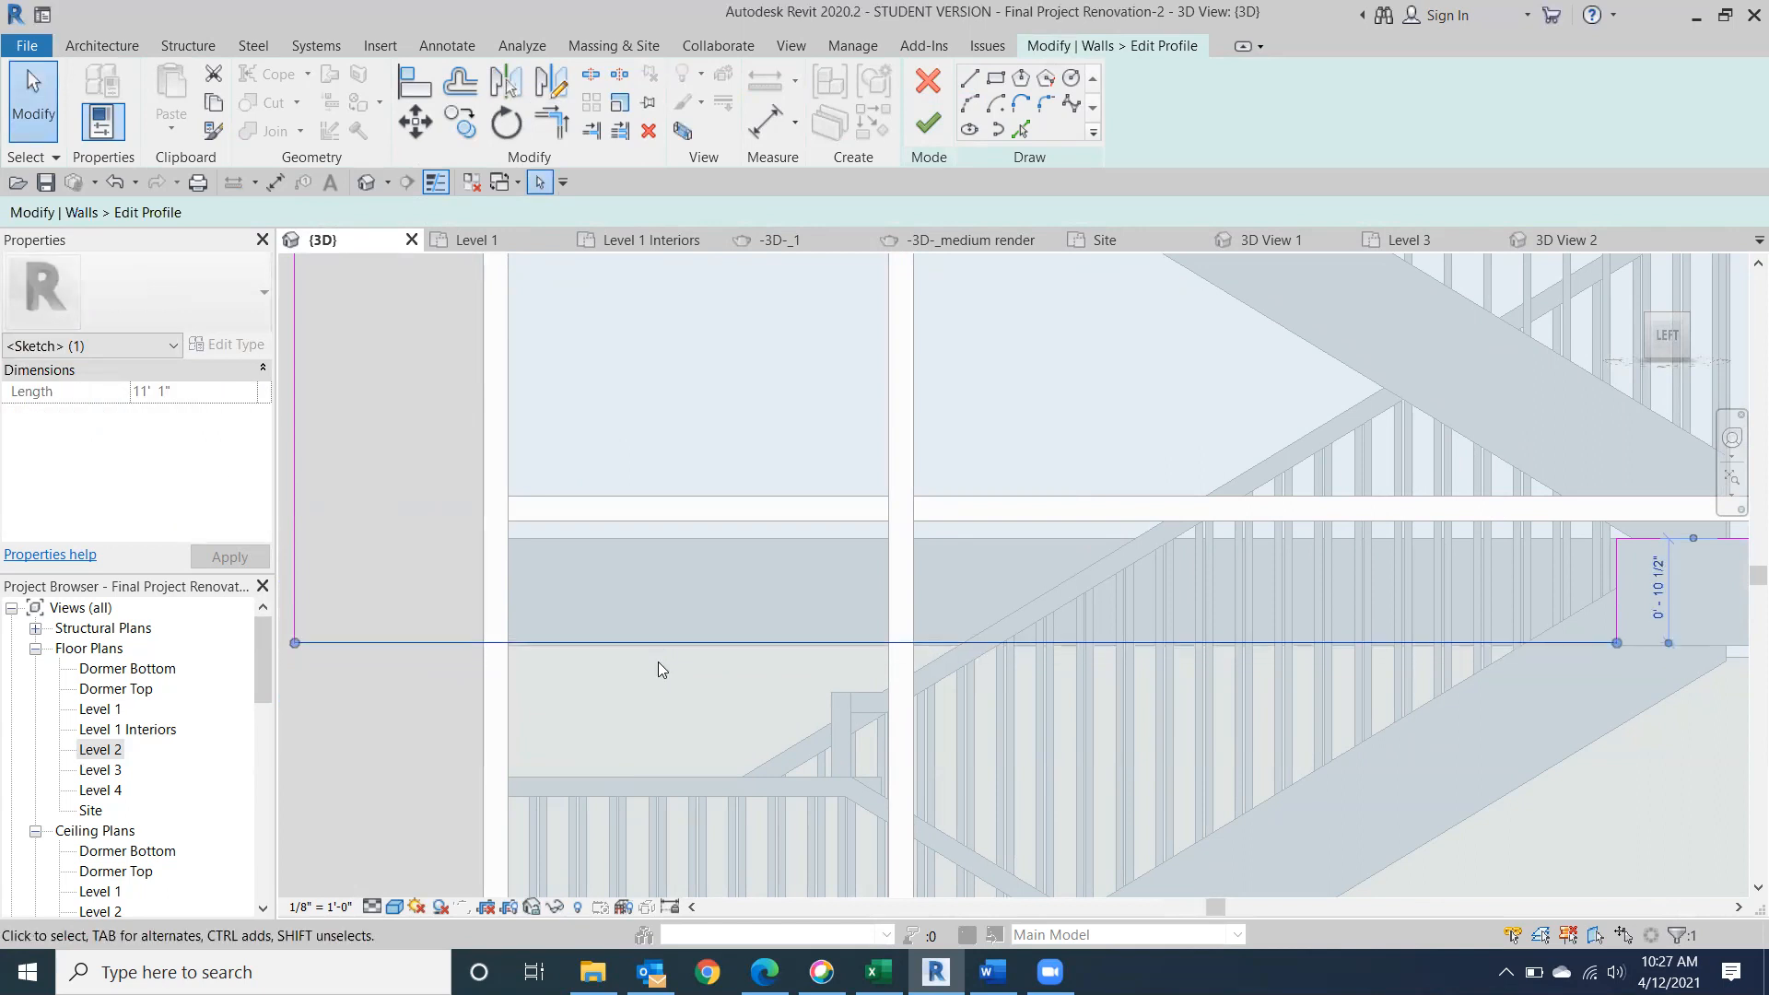
{"action": "key", "text": "Down"}
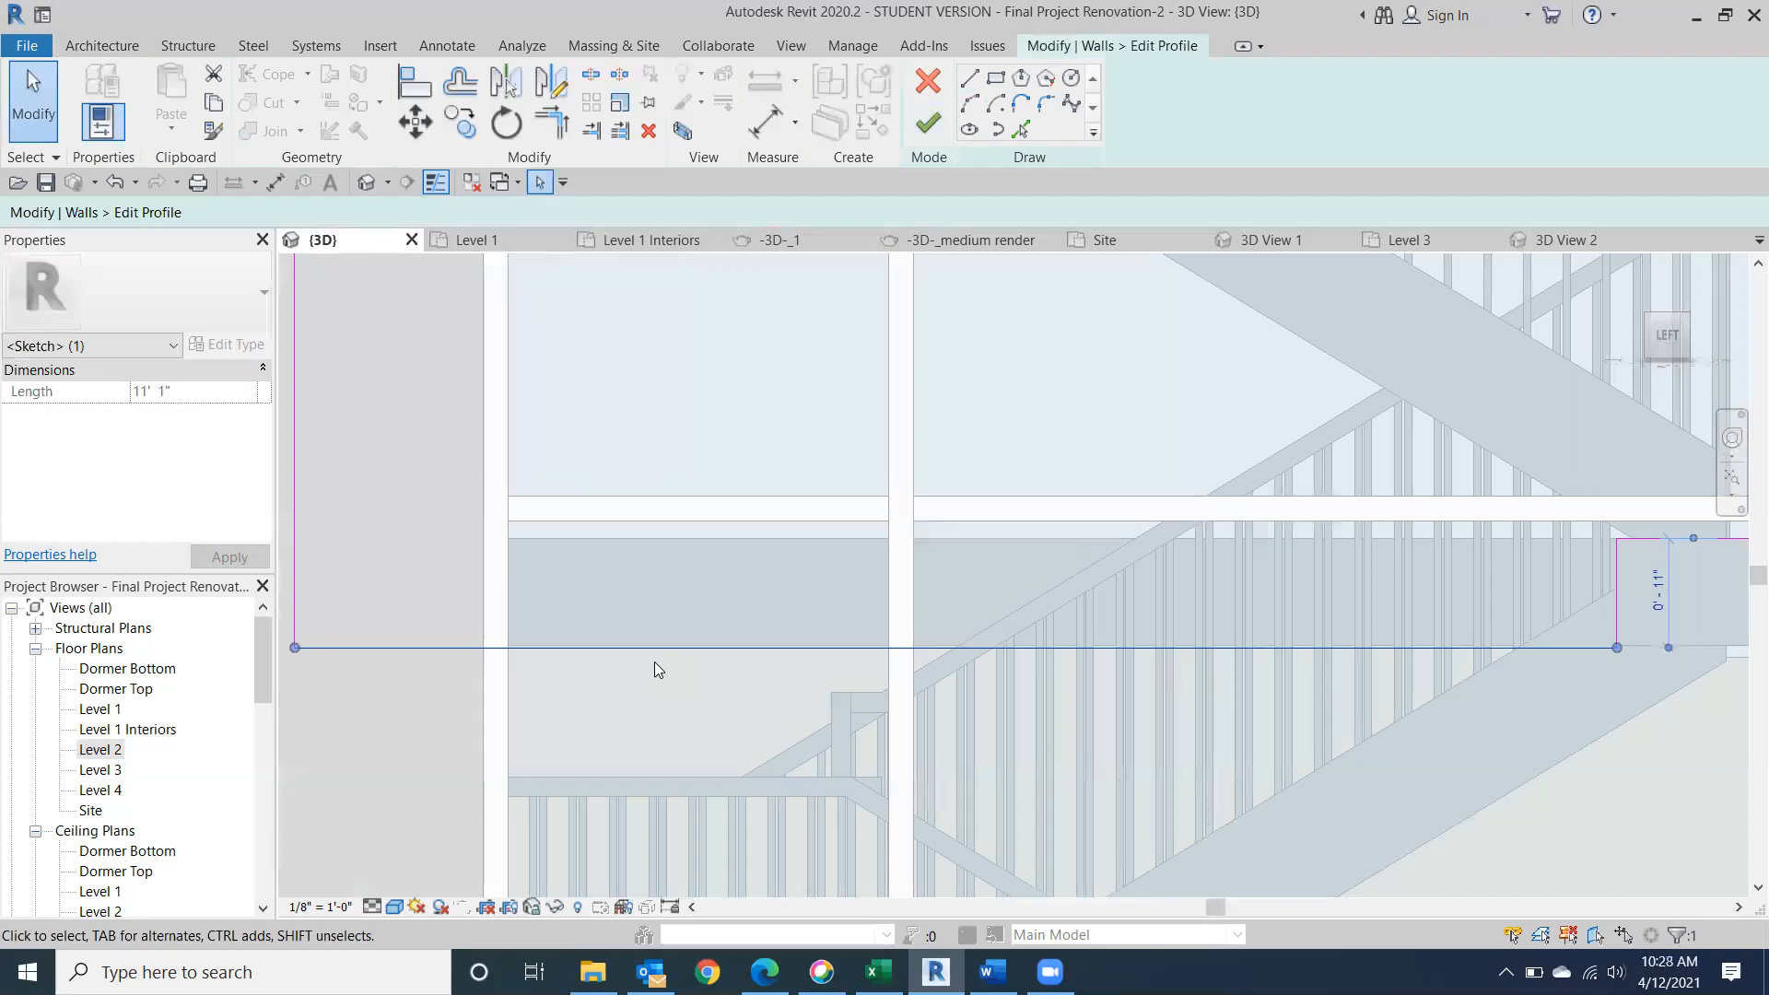
{"action": "left_click", "coordinate": [926, 121]}
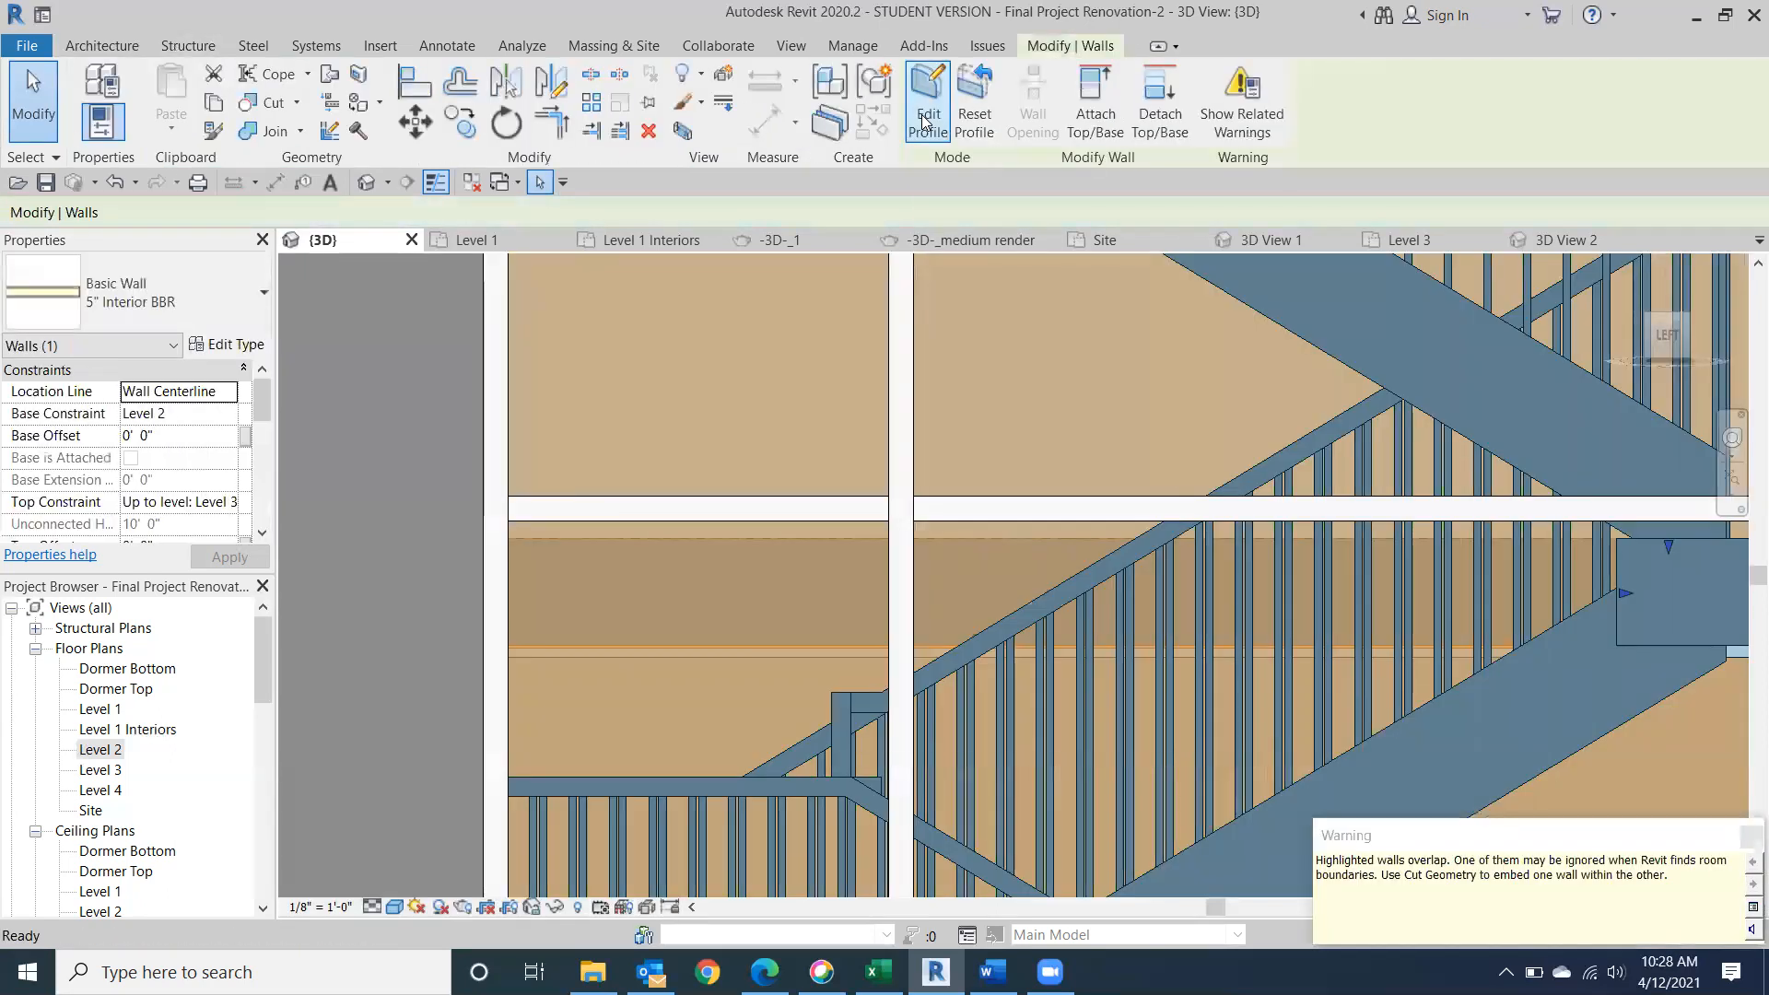
{"action": "scroll", "coordinate": [1330, 530], "scroll_direction": "down", "scroll_amount": 5}
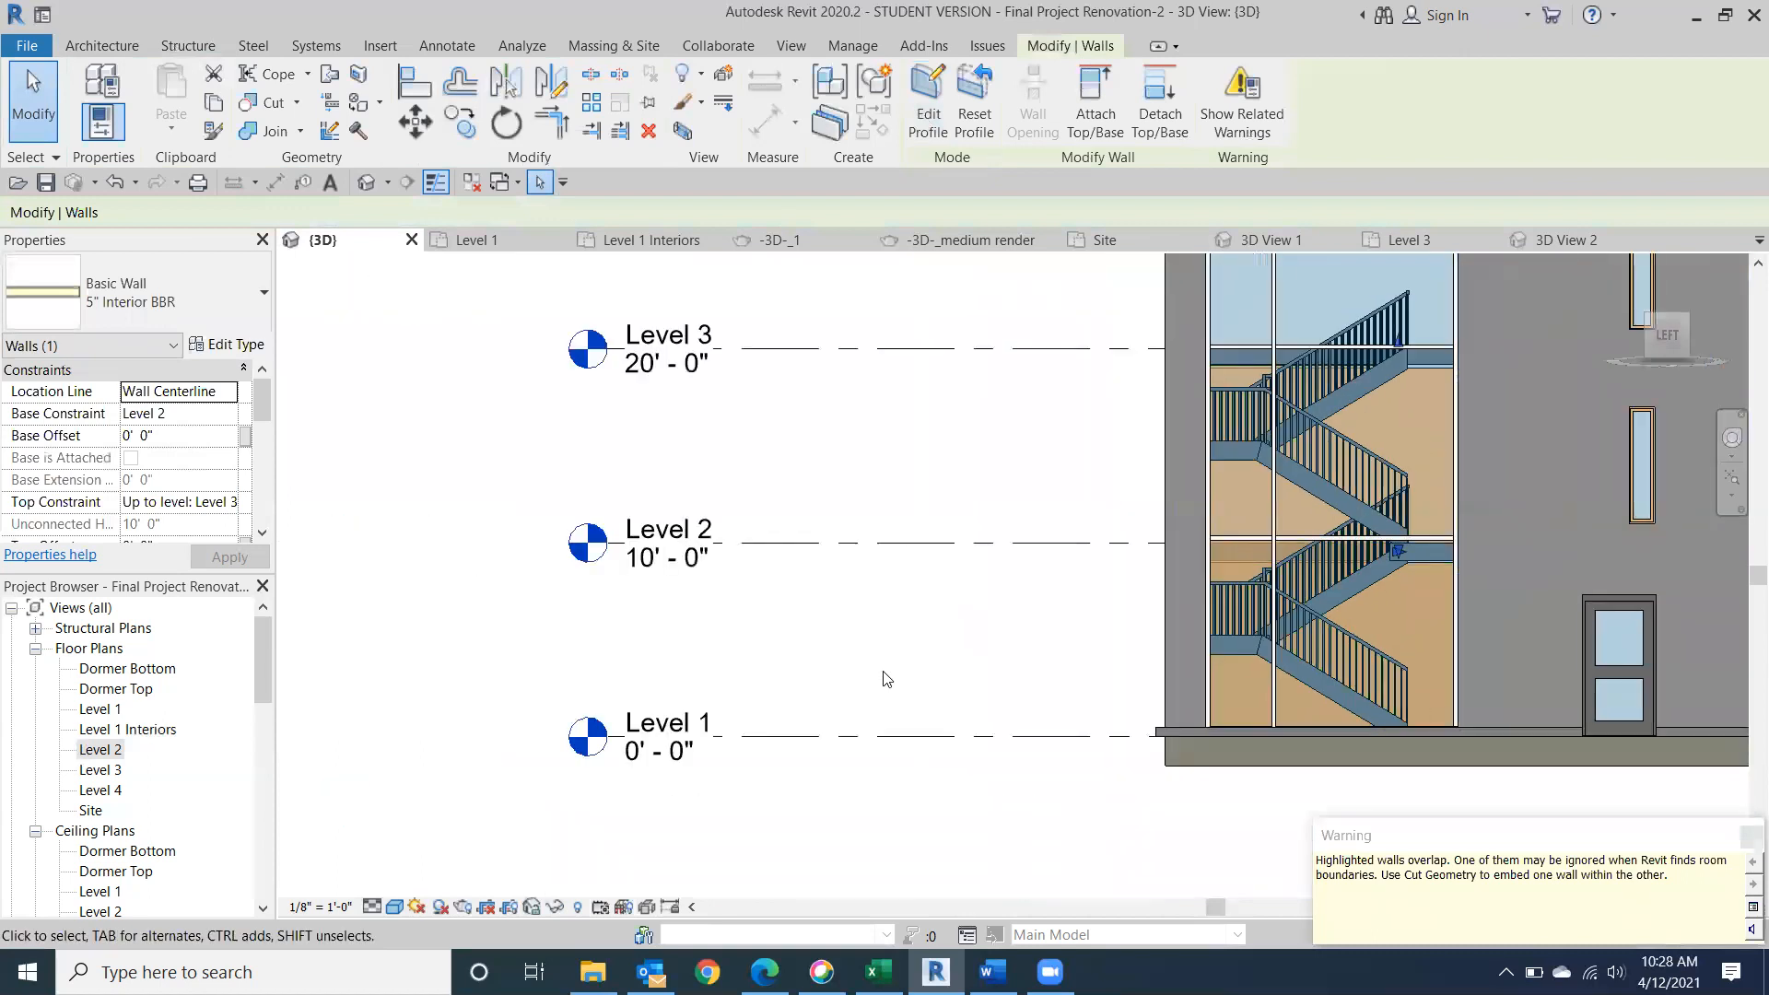
{"action": "left_click", "coordinate": [478, 648]}
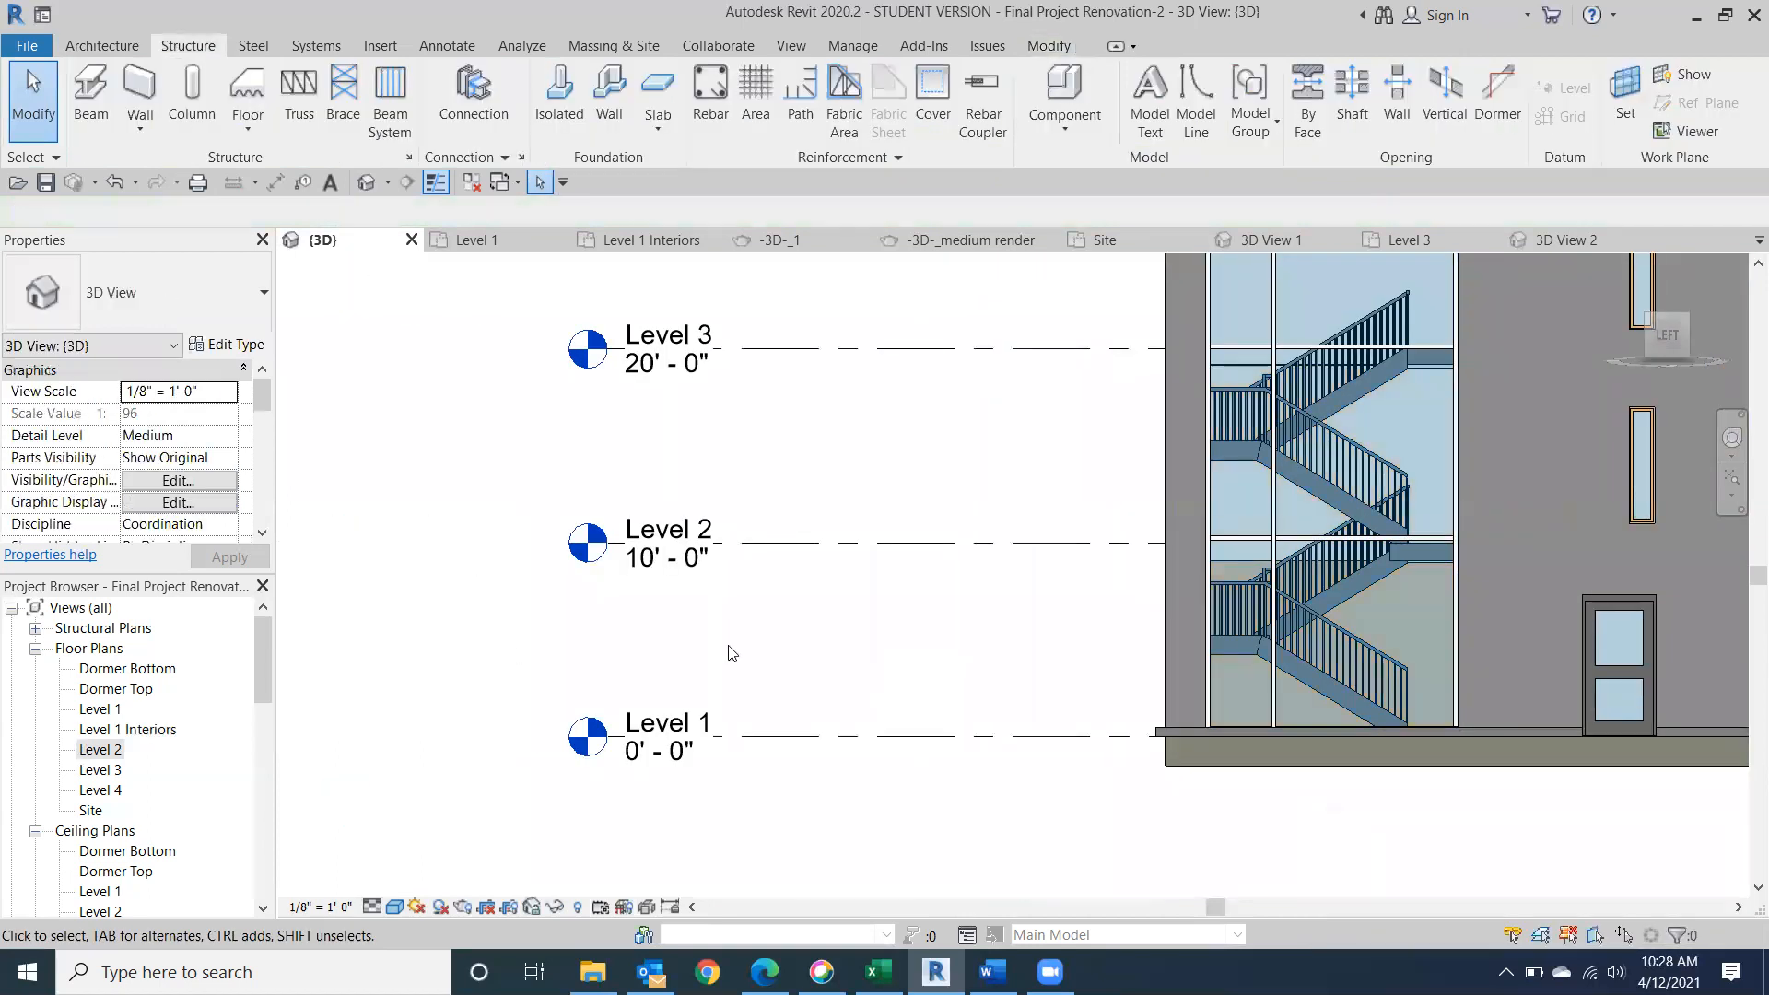
Examine the edited wall behind the glazed stair at an angle, both close up and with the surrounding facade.
{"action": "left_click", "coordinate": [1658, 335]}
{"action": "mouse_move", "coordinate": [1655, 328]}
{"action": "left_mouse_down"}
{"action": "mouse_move", "coordinate": [1588, 334]}
{"action": "mouse_move", "coordinate": [1584, 354]}
{"action": "mouse_move", "coordinate": [1590, 378]}
{"action": "mouse_move", "coordinate": [1652, 383]}
{"action": "left_mouse_up"}
{"action": "middle_click_drag", "start_coordinate": [1546, 383], "coordinate": [1477, 350], "text": "shift"}
{"action": "left_click", "coordinate": [1295, 554]}
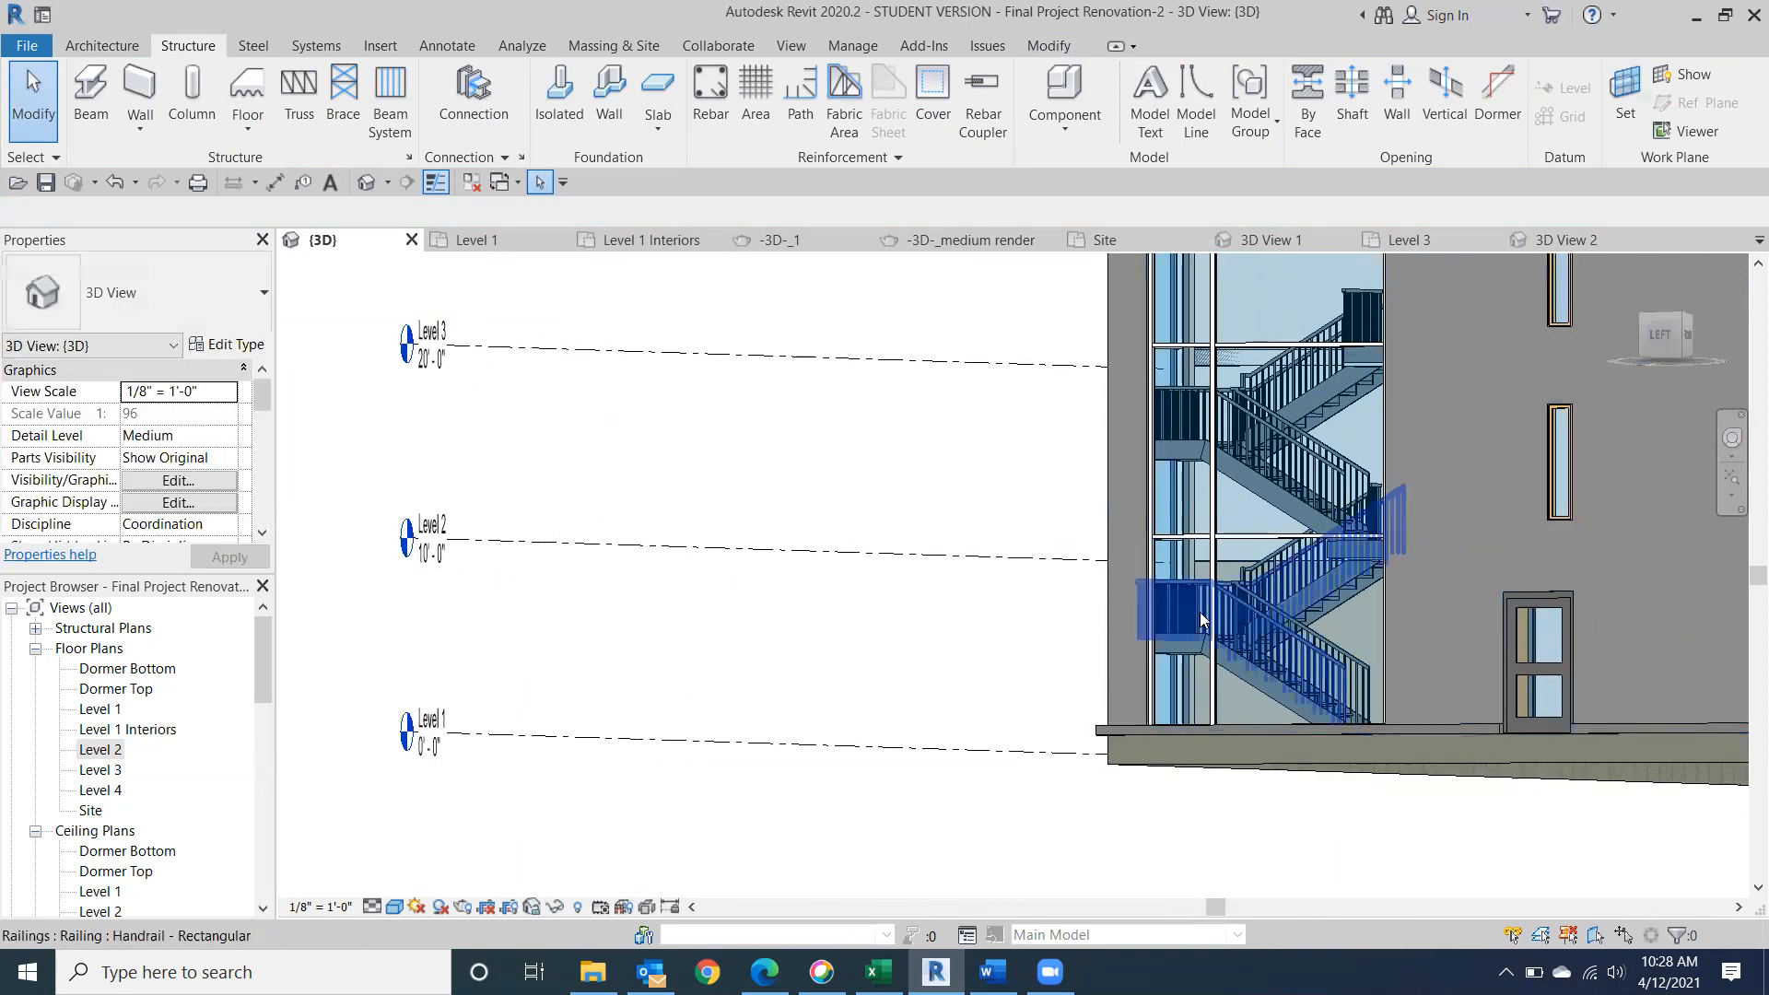
{"action": "scroll", "coordinate": [1182, 539], "scroll_direction": "up", "scroll_amount": 5}
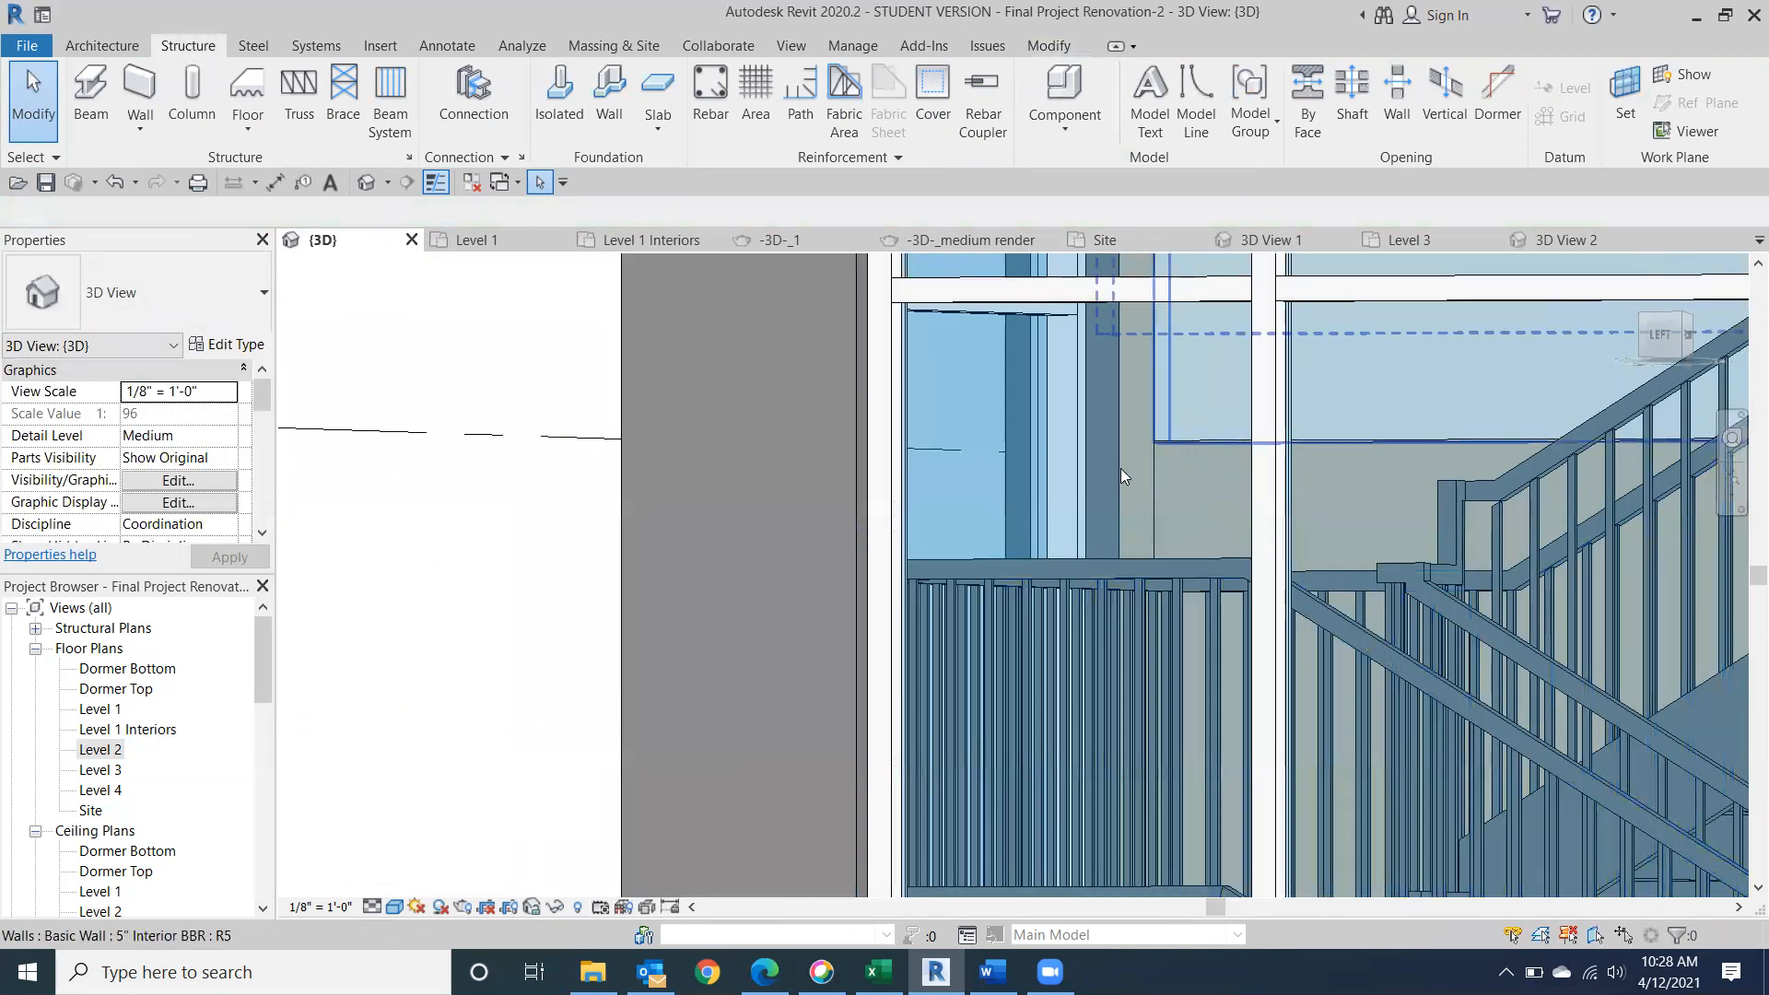
{"action": "scroll", "coordinate": [374, 599], "scroll_direction": "down", "scroll_amount": 5}
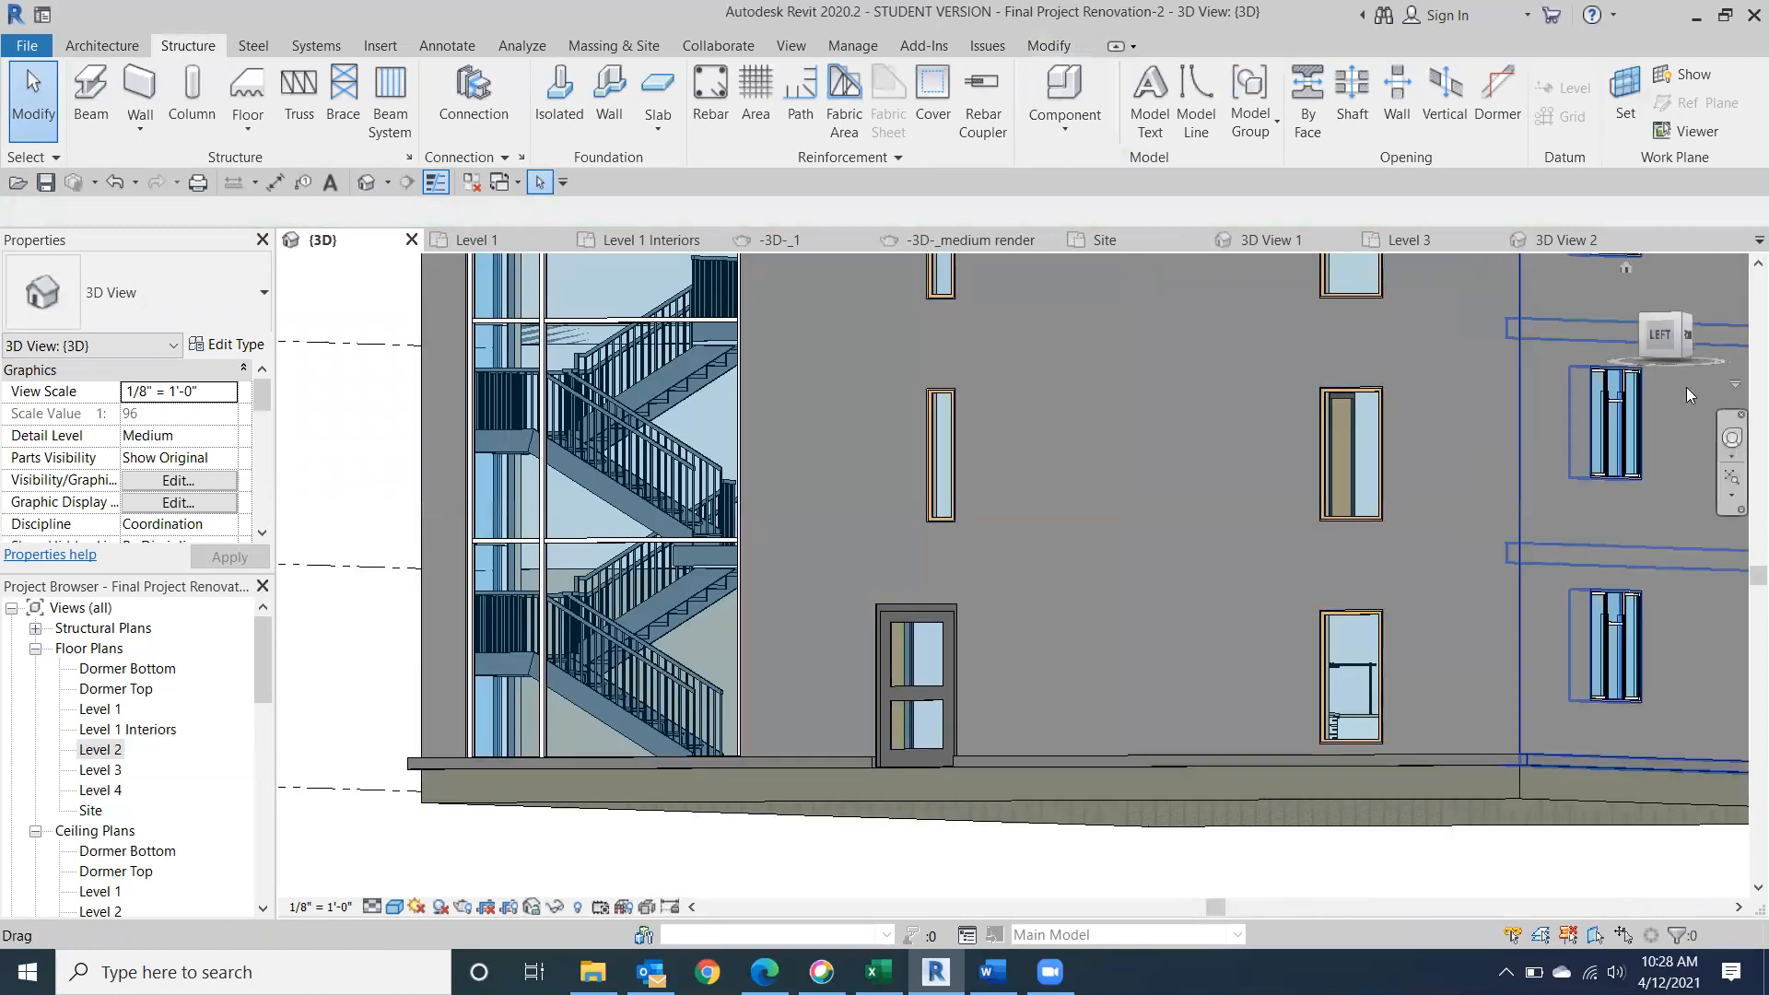
{"action": "left_click", "coordinate": [1669, 333]}
{"action": "left_click_drag", "start_coordinate": [1678, 349], "coordinate": [1669, 362]}
{"action": "middle_click_drag", "start_coordinate": [1327, 494], "coordinate": [1494, 611]}
{"action": "scroll", "coordinate": [1389, 520], "scroll_direction": "down", "scroll_amount": 3}
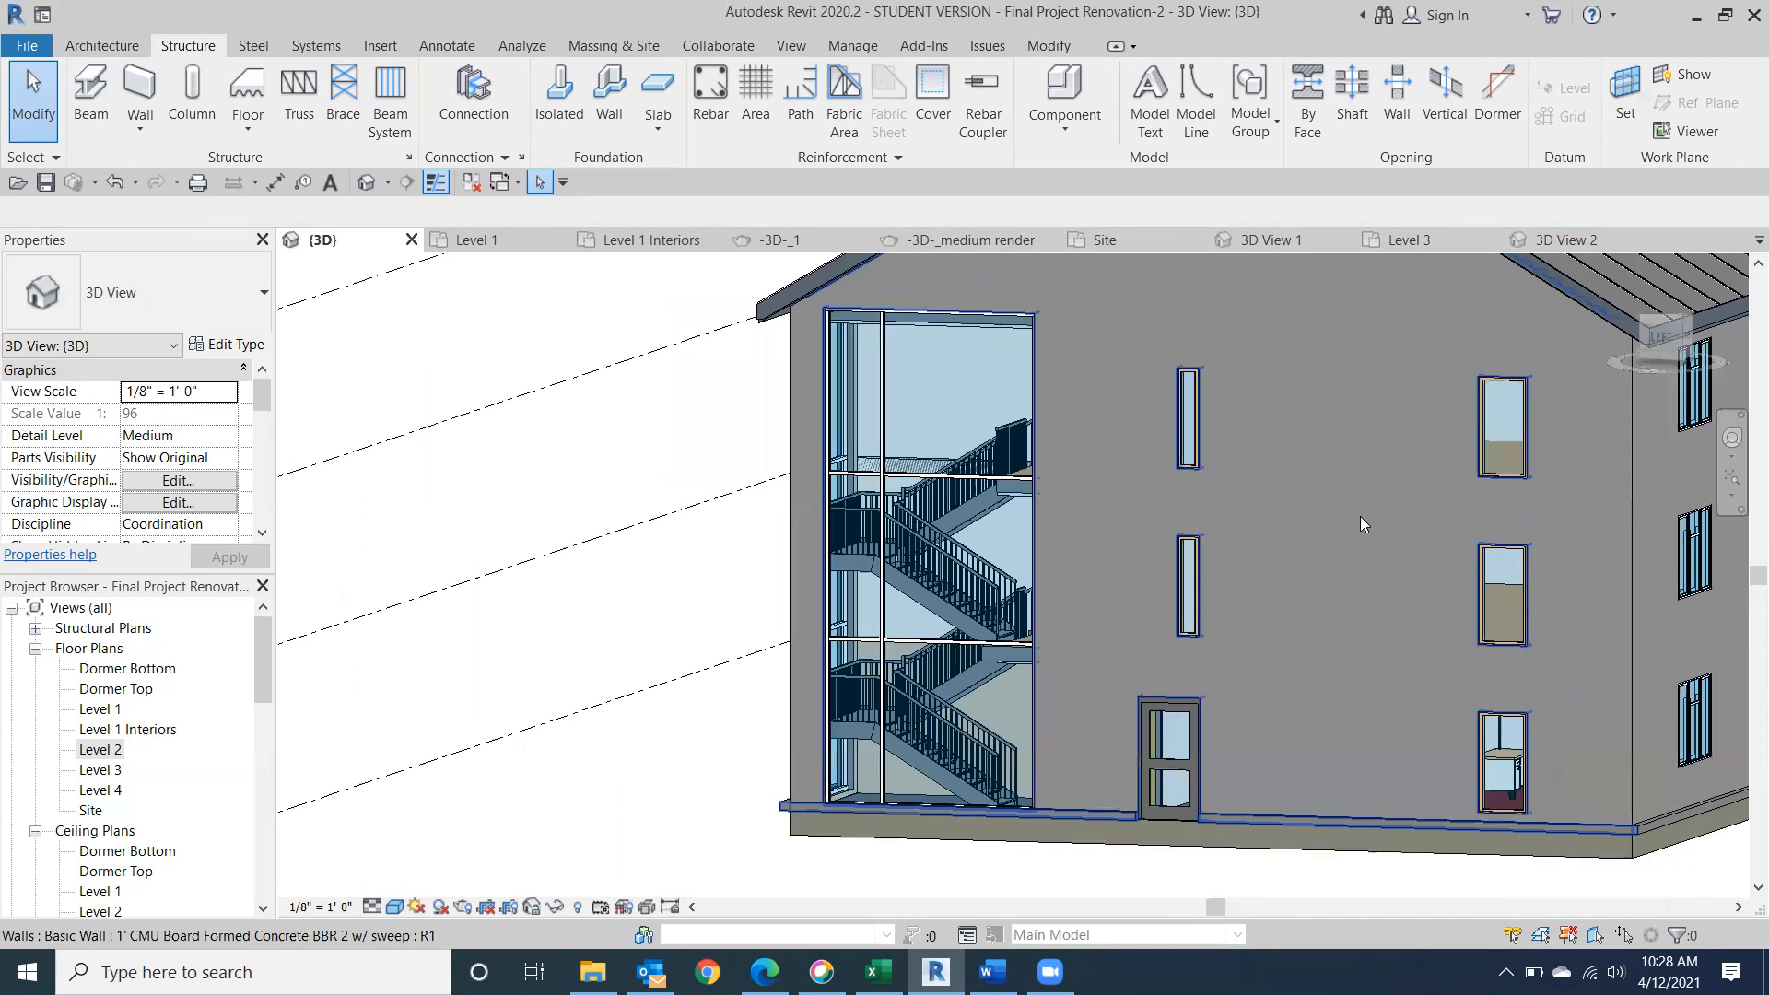
{"action": "scroll", "coordinate": [1334, 576], "scroll_direction": "up", "scroll_amount": 2}
{"action": "scroll", "coordinate": [1258, 586], "scroll_direction": "up", "scroll_amount": 1}
{"action": "middle_click_drag", "start_coordinate": [1258, 585], "coordinate": [1390, 442]}
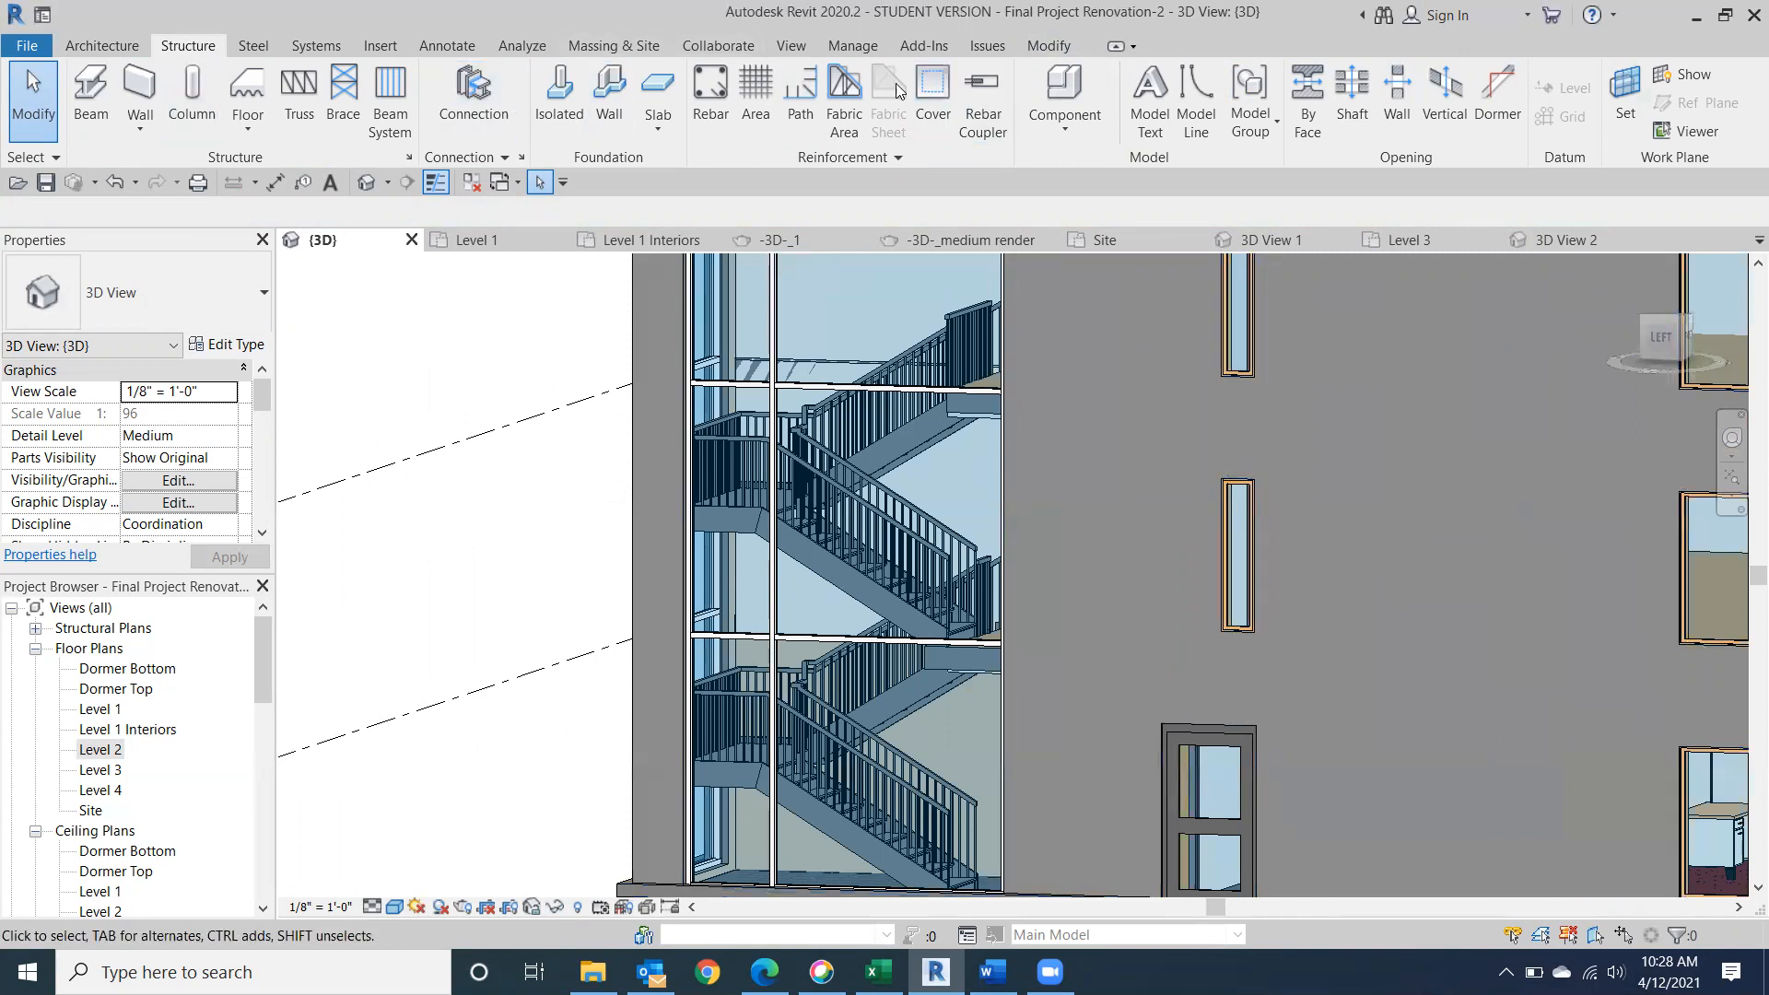
Start rendering the angled 3D view of the glazed stair at Draft quality.
{"action": "left_click", "coordinate": [792, 48]}
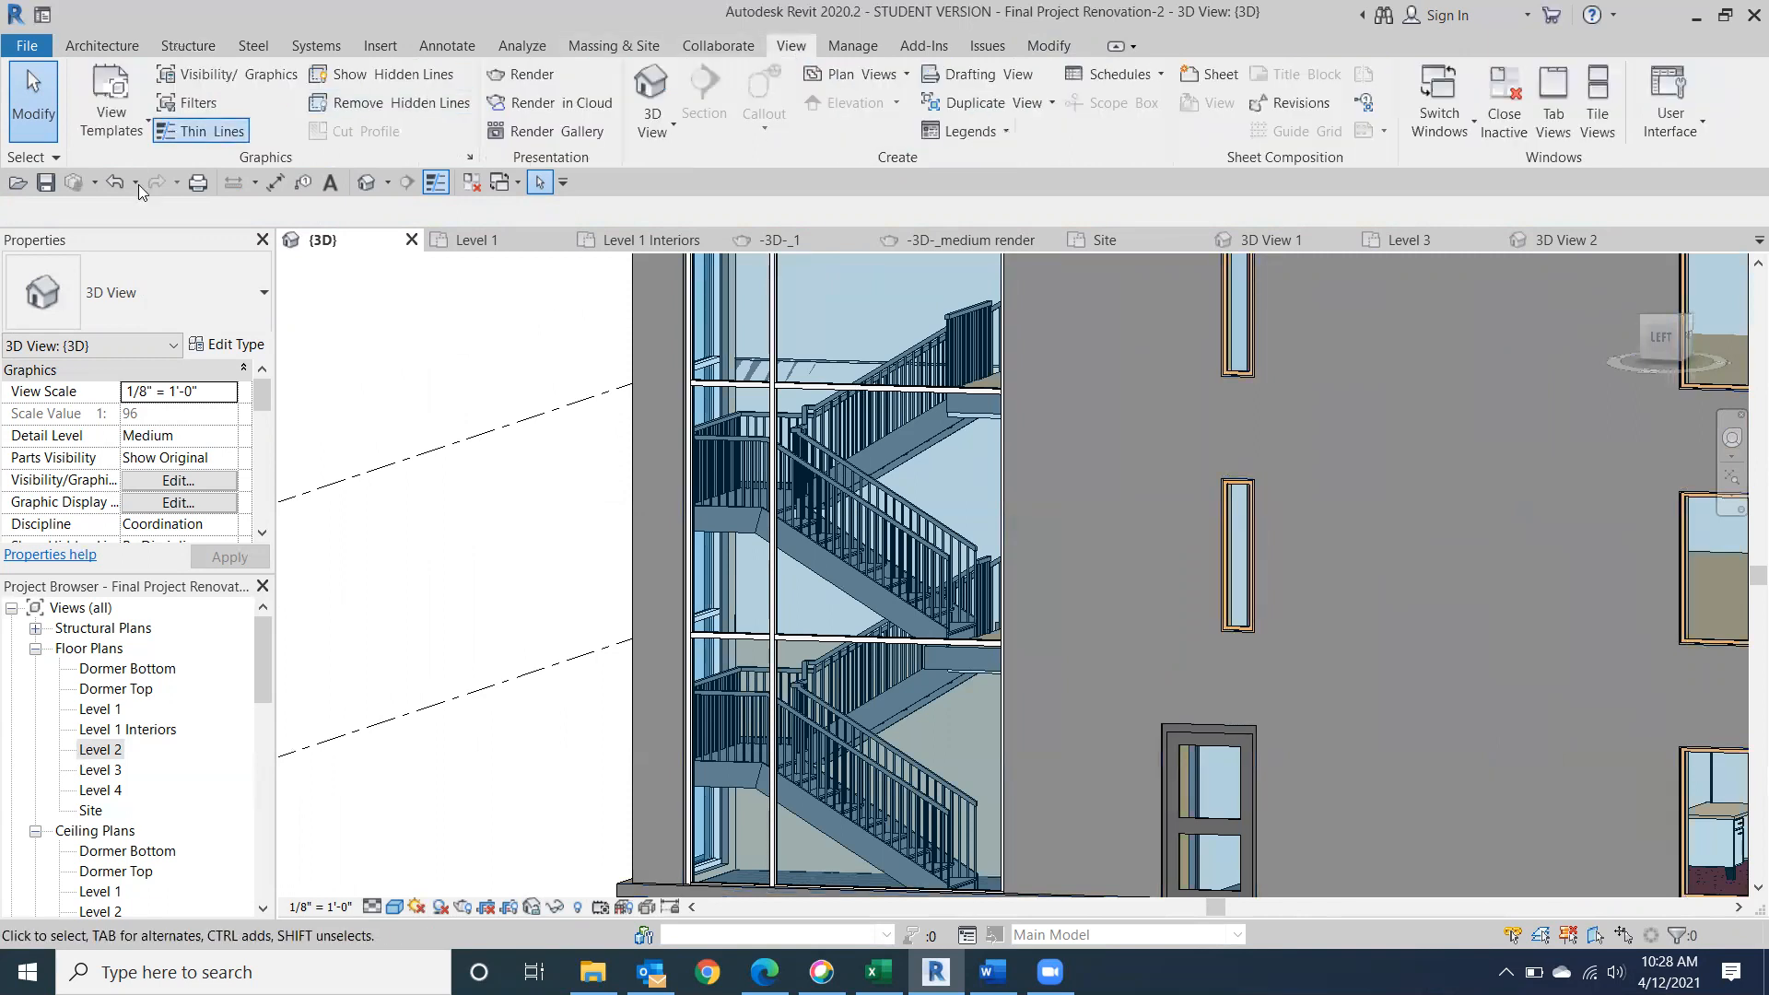
{"action": "left_click", "coordinate": [521, 75]}
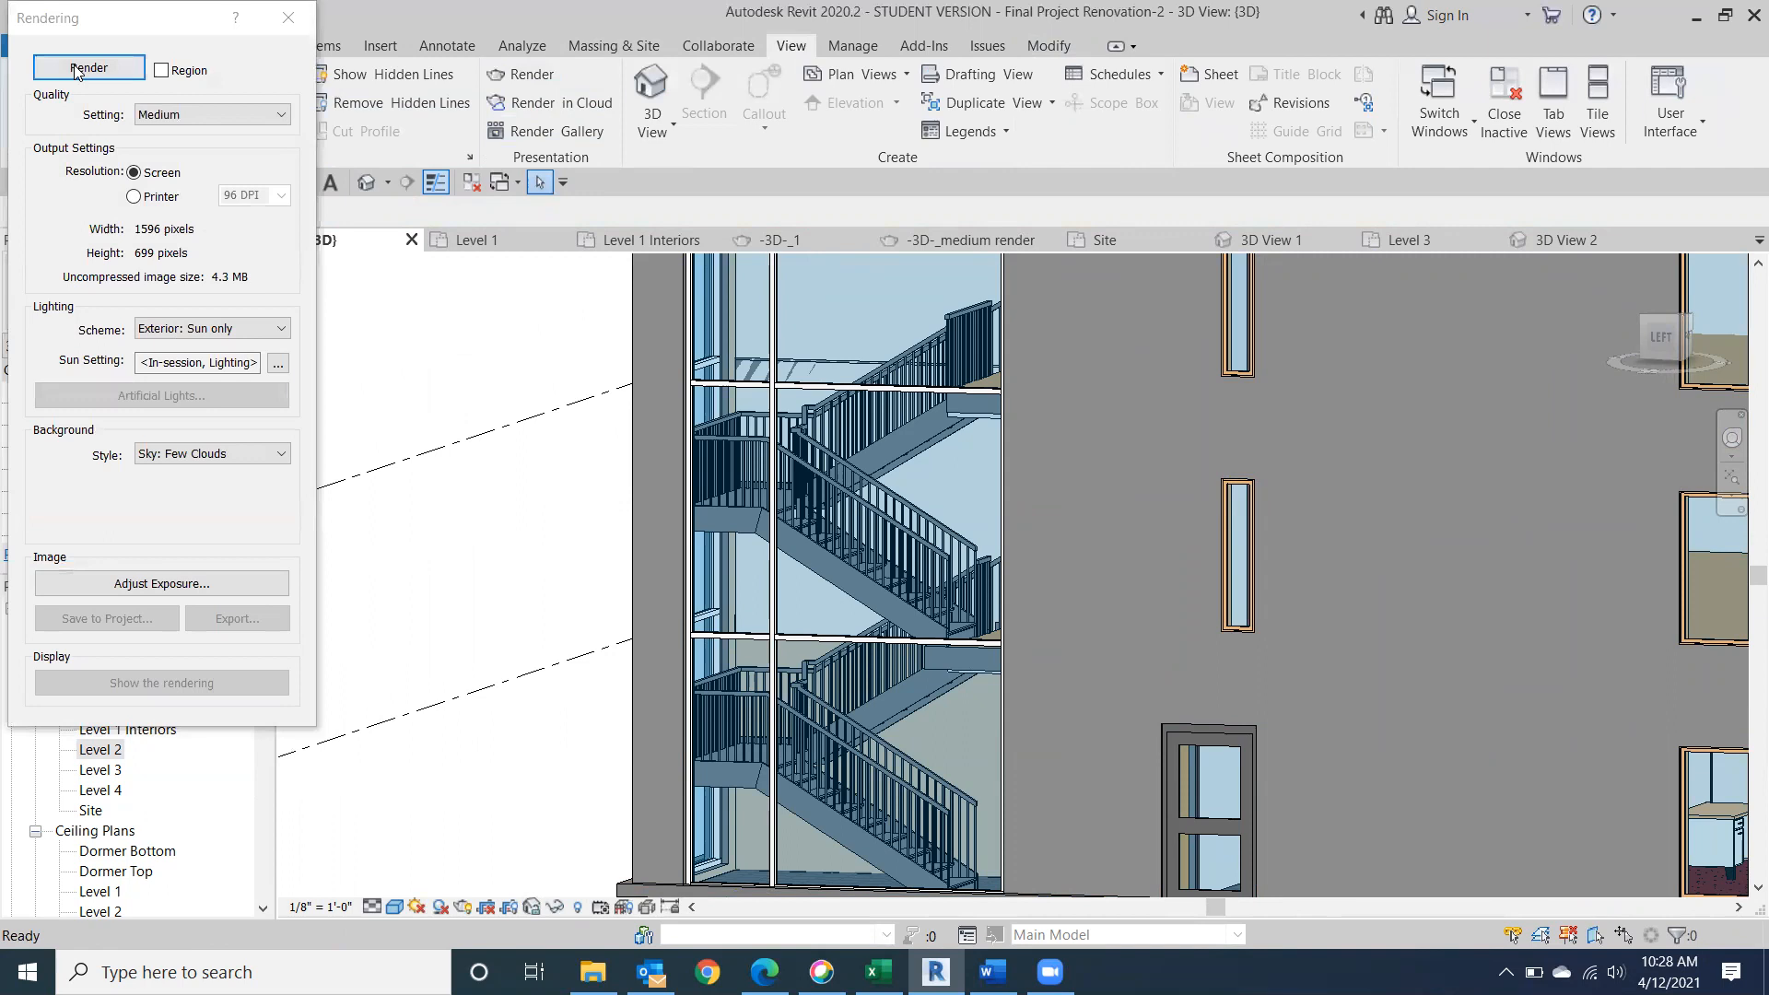
{"action": "left_click", "coordinate": [235, 114]}
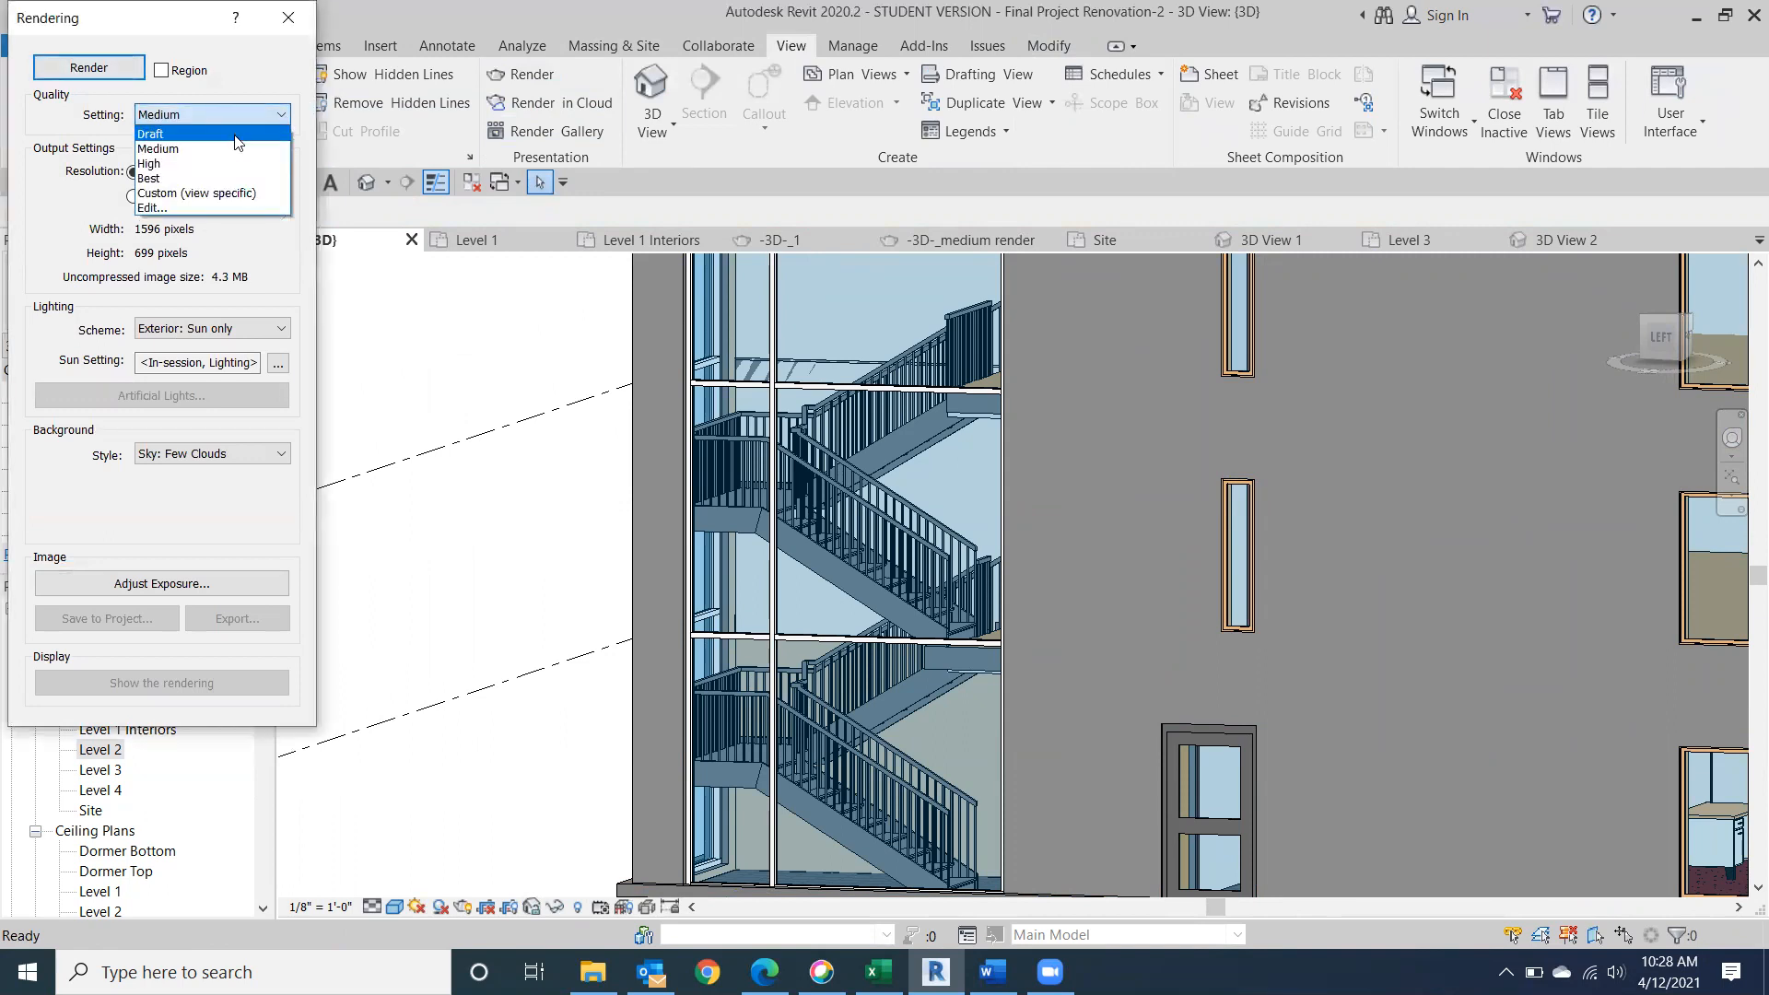
{"action": "left_click", "coordinate": [150, 133]}
{"action": "left_click", "coordinate": [88, 67]}
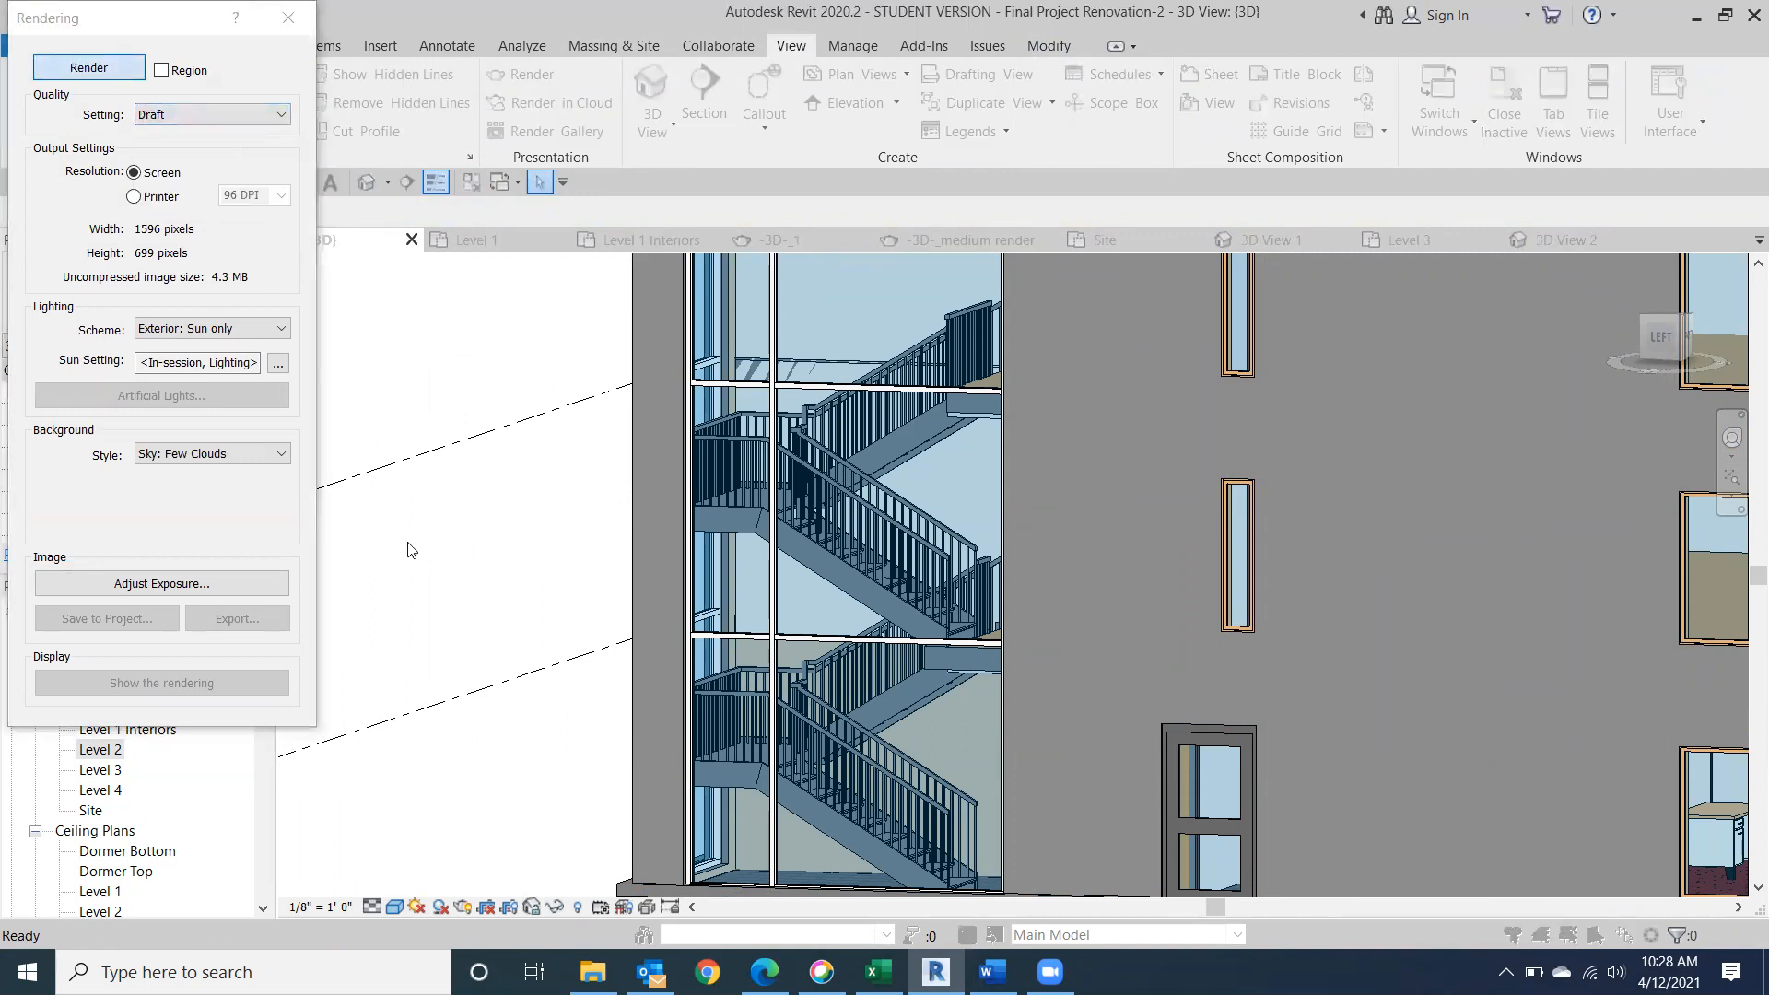
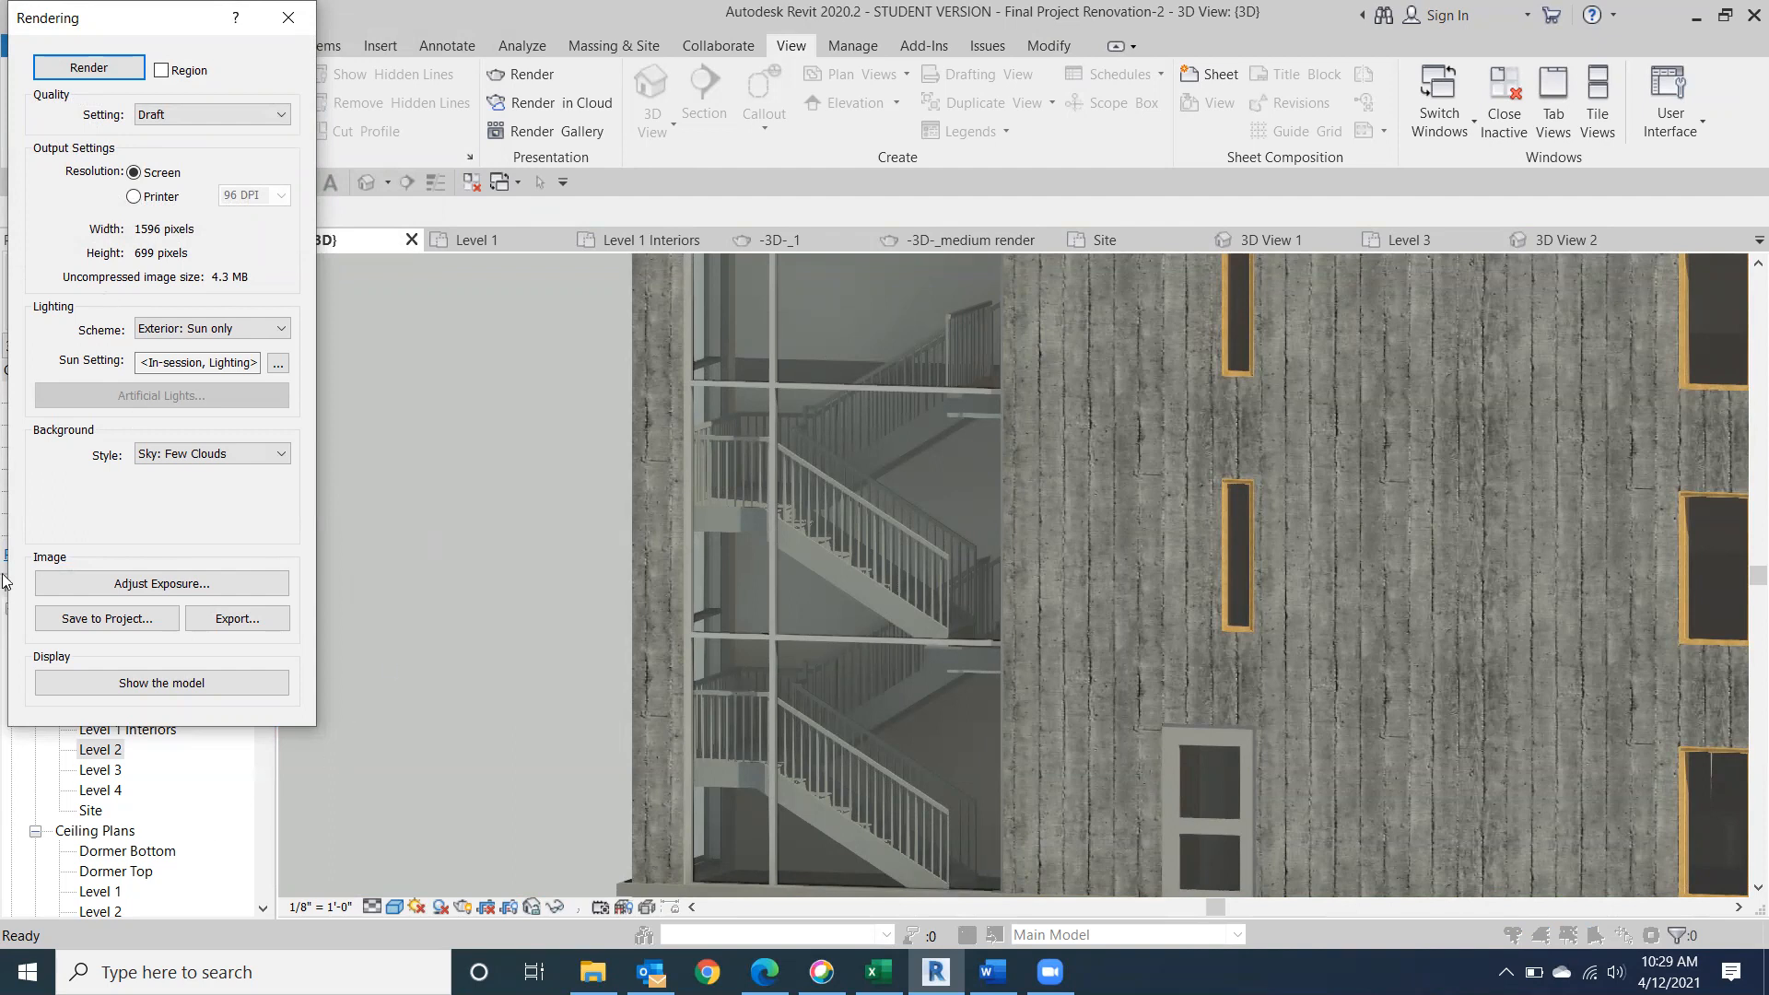
Save the Draft rendering of the glazed stair to the project and close the rendering settings.
{"action": "left_click", "coordinate": [109, 620]}
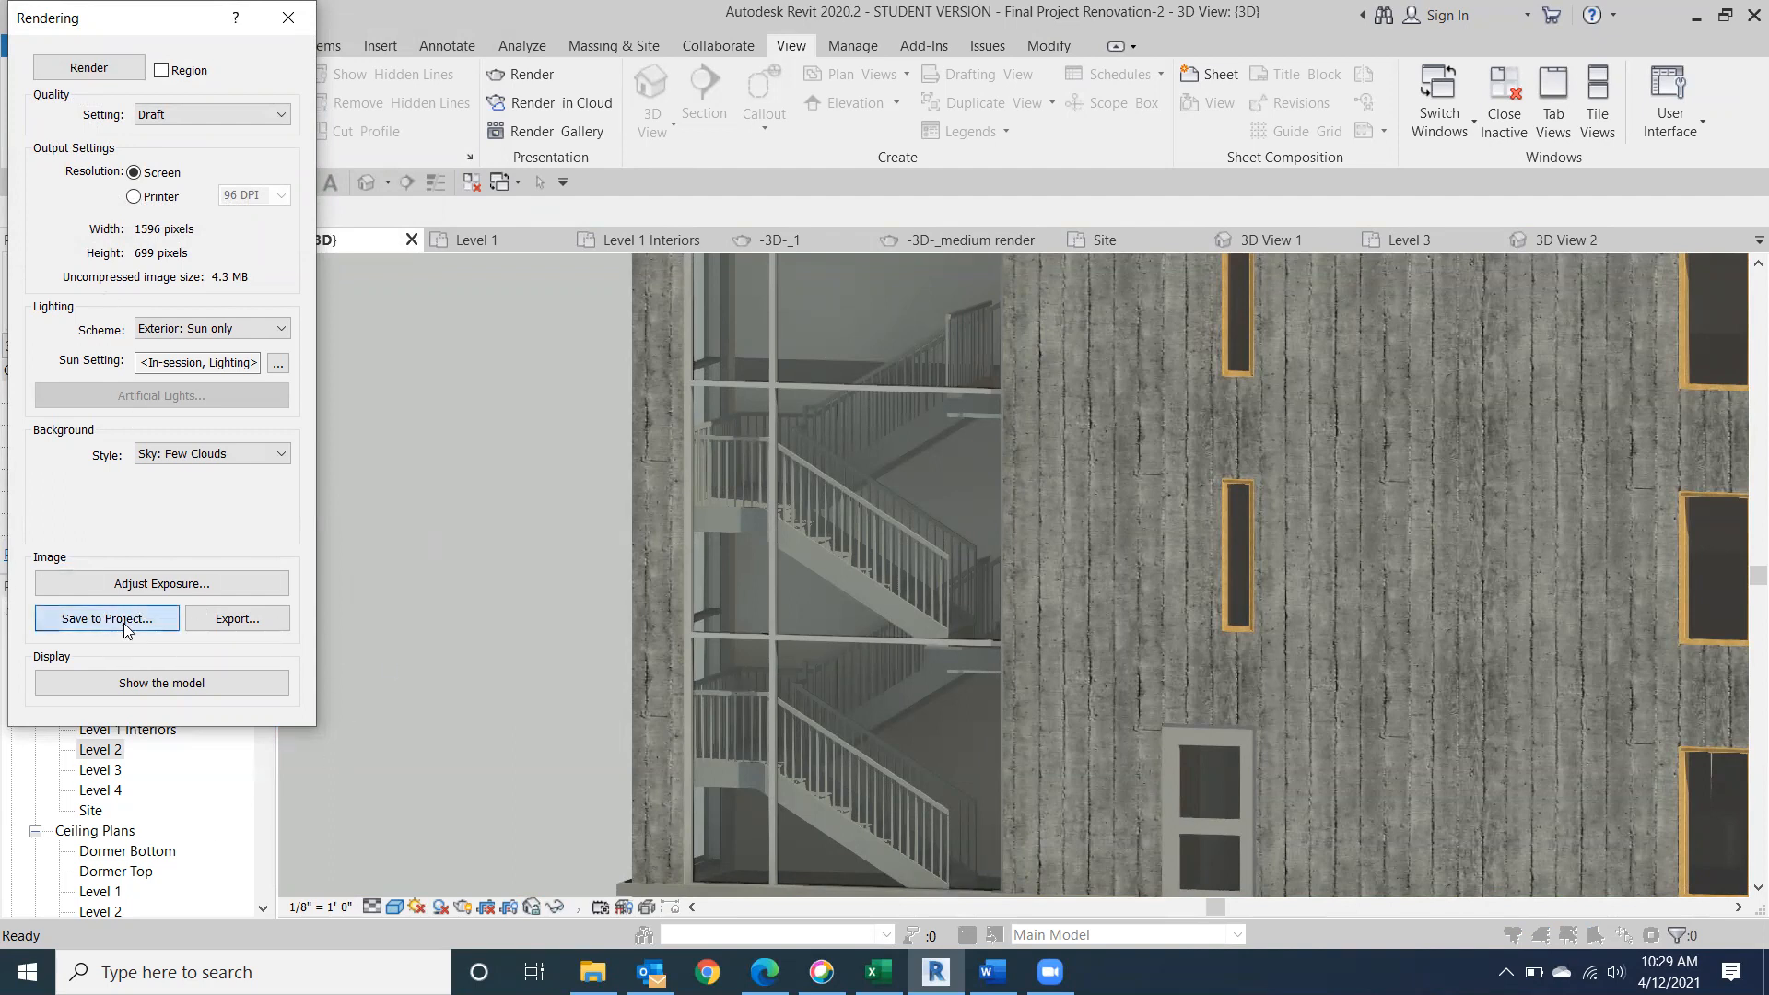
{"action": "left_click", "coordinate": [921, 523]}
{"action": "left_click", "coordinate": [288, 20]}
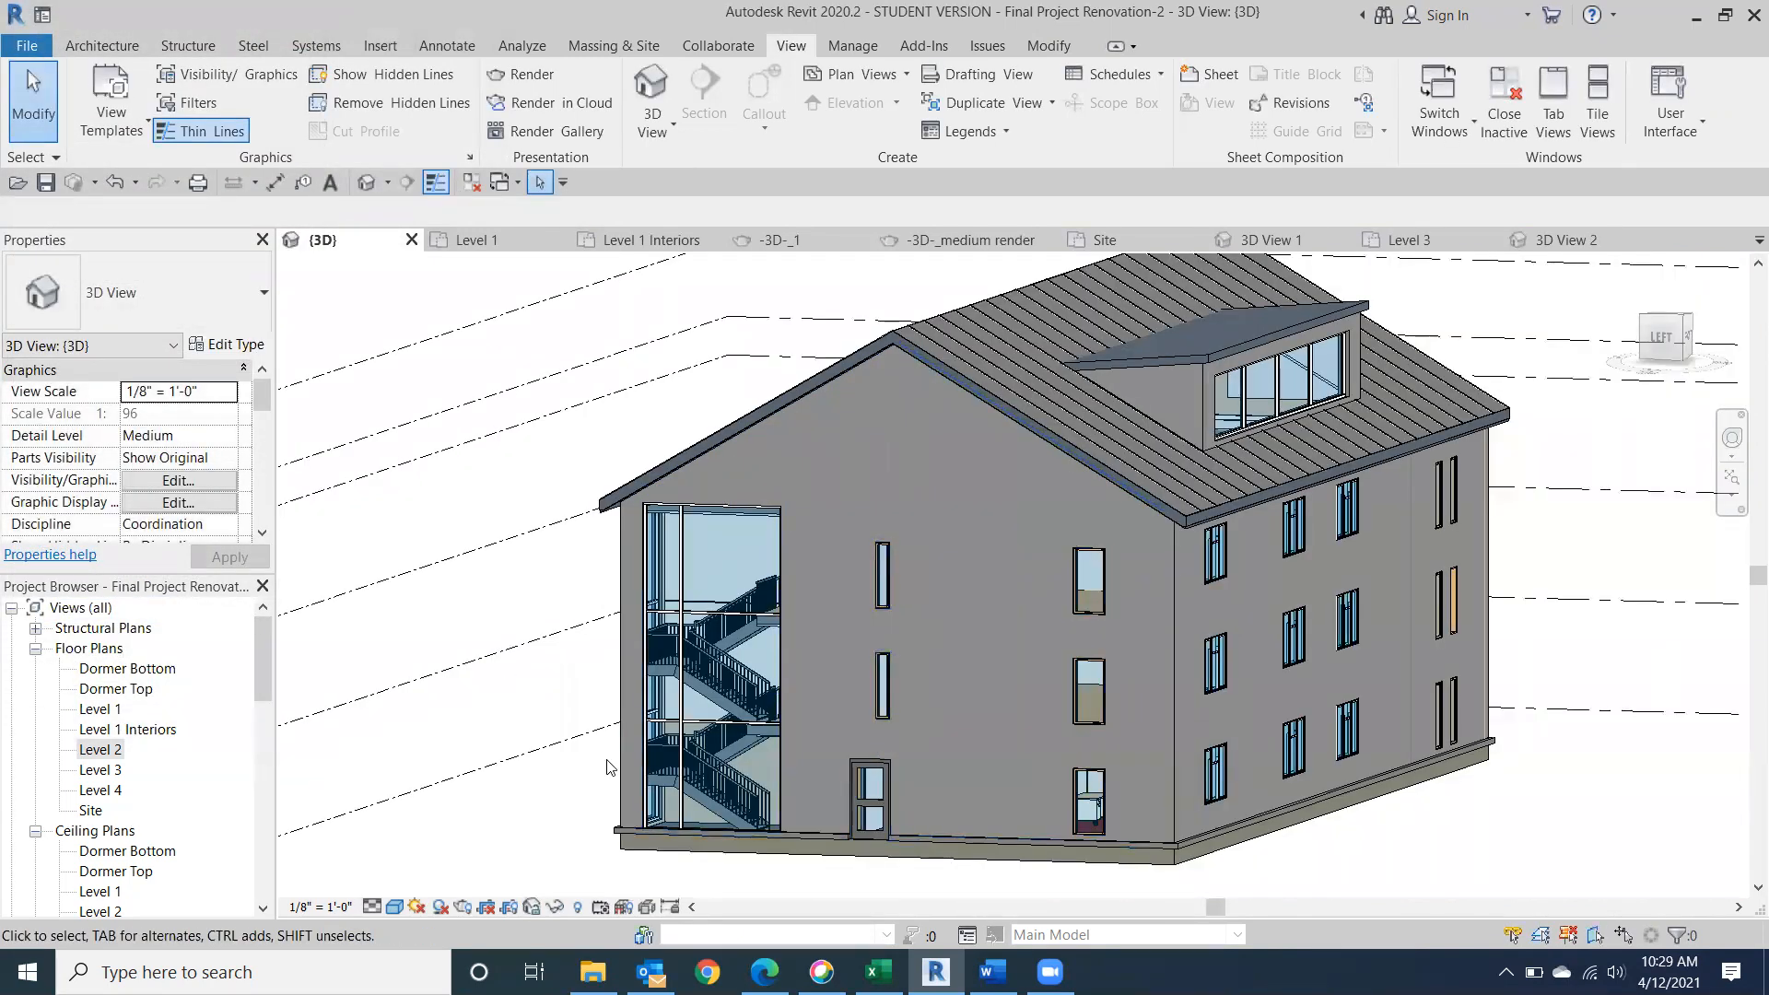
Examine the whole building's exterior in 3D, going around its front and right sides to a straight-on back view.
{"action": "left_click_drag", "start_coordinate": [1682, 339], "coordinate": [1619, 354]}
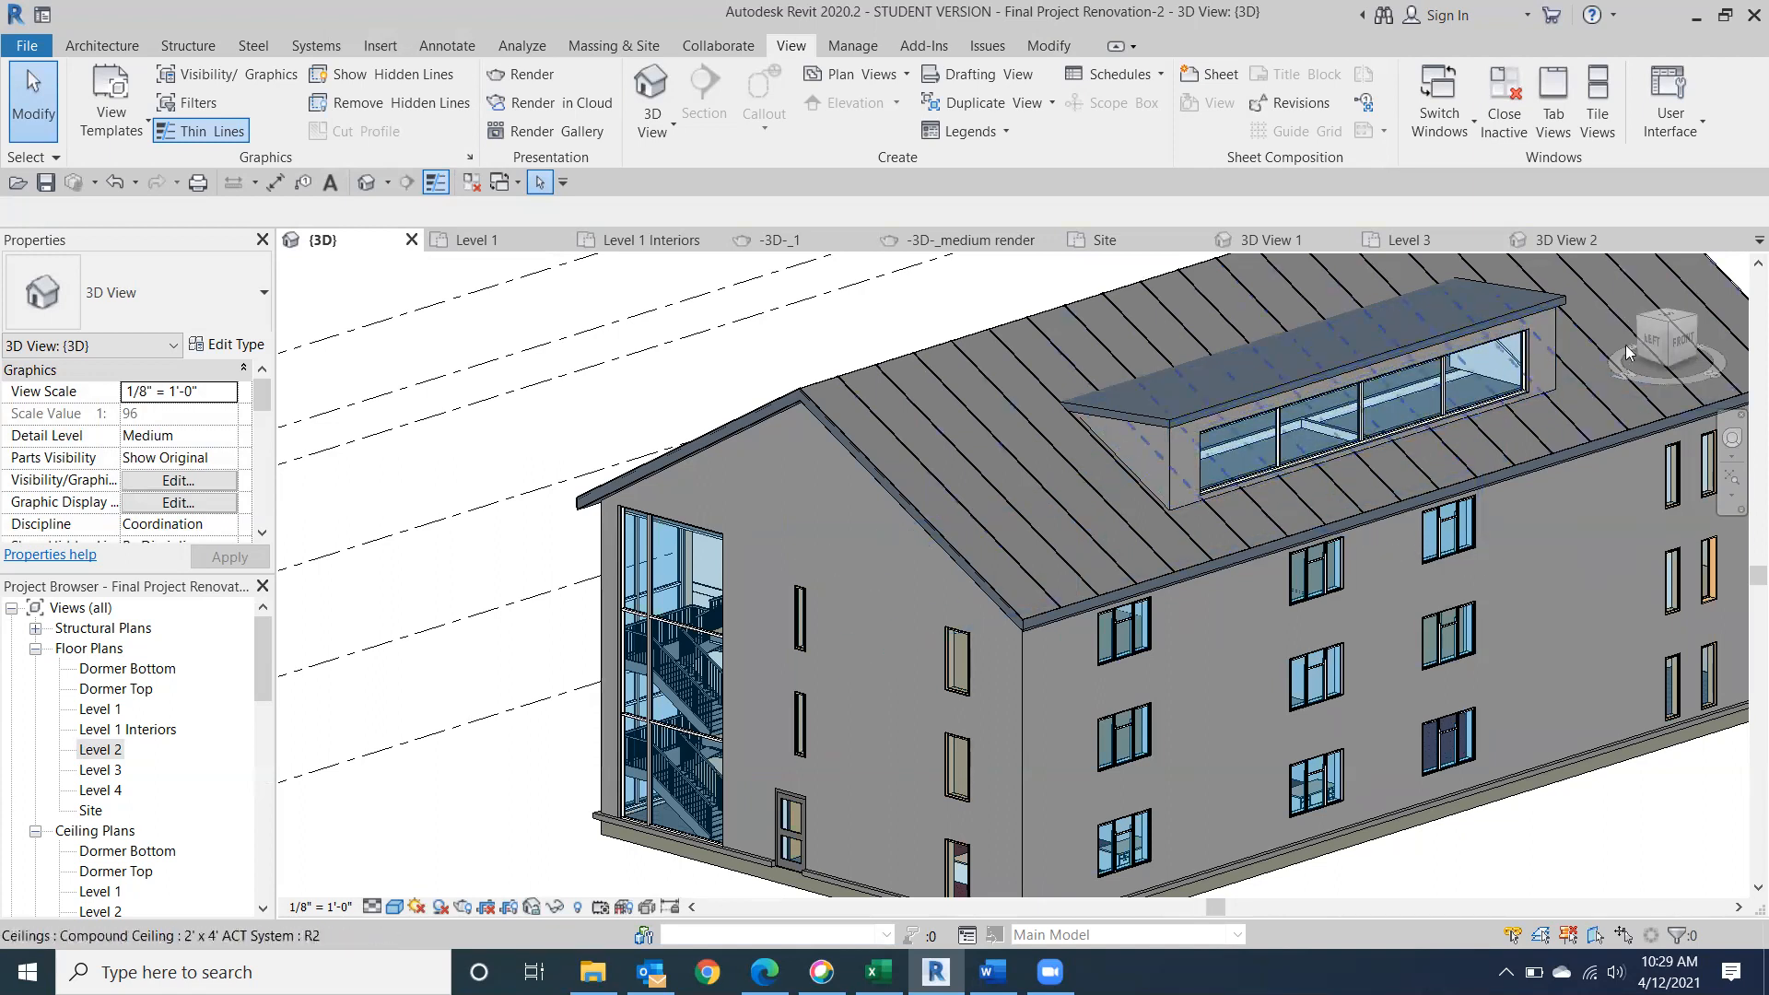
{"action": "mouse_move", "coordinate": [1625, 344]}
{"action": "middle_mouse_down", "text": "shift"}
{"action": "mouse_move", "coordinate": [1599, 332]}
{"action": "mouse_move", "coordinate": [1447, 389]}
{"action": "middle_mouse_up", "text": "shift"}
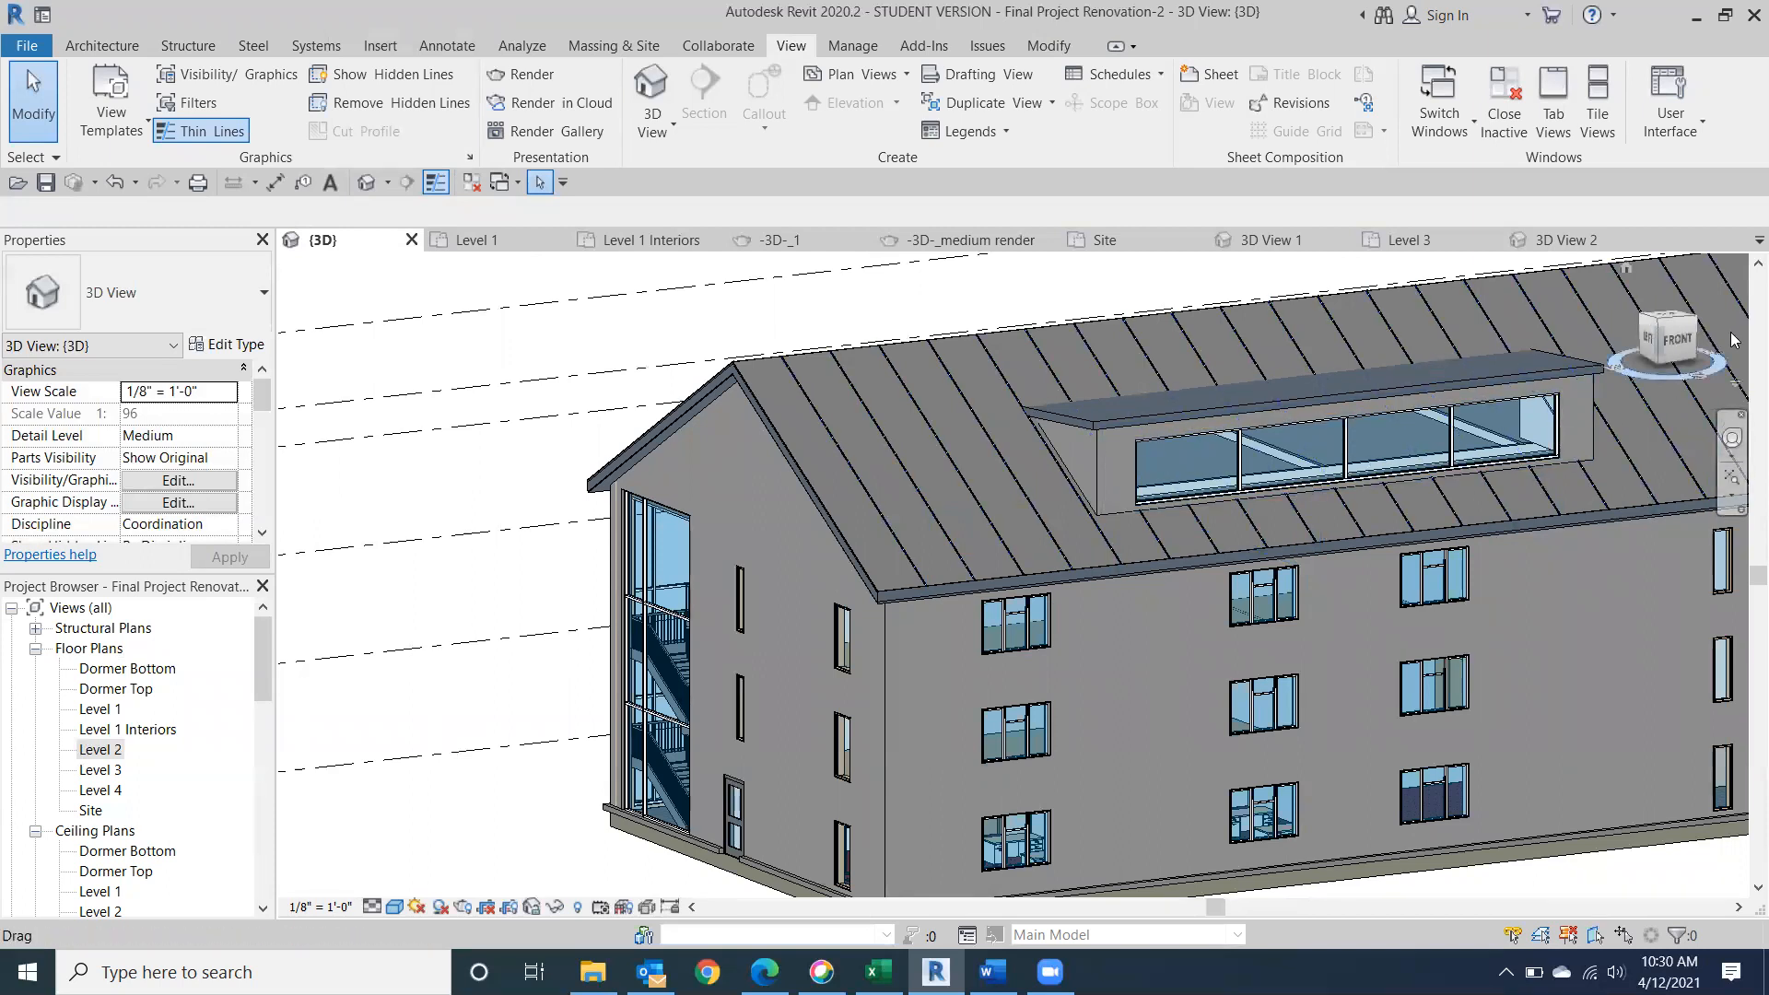
{"action": "left_click", "coordinate": [1674, 337]}
{"action": "middle_click_drag", "start_coordinate": [1572, 330], "coordinate": [1216, 400], "text": "shift"}
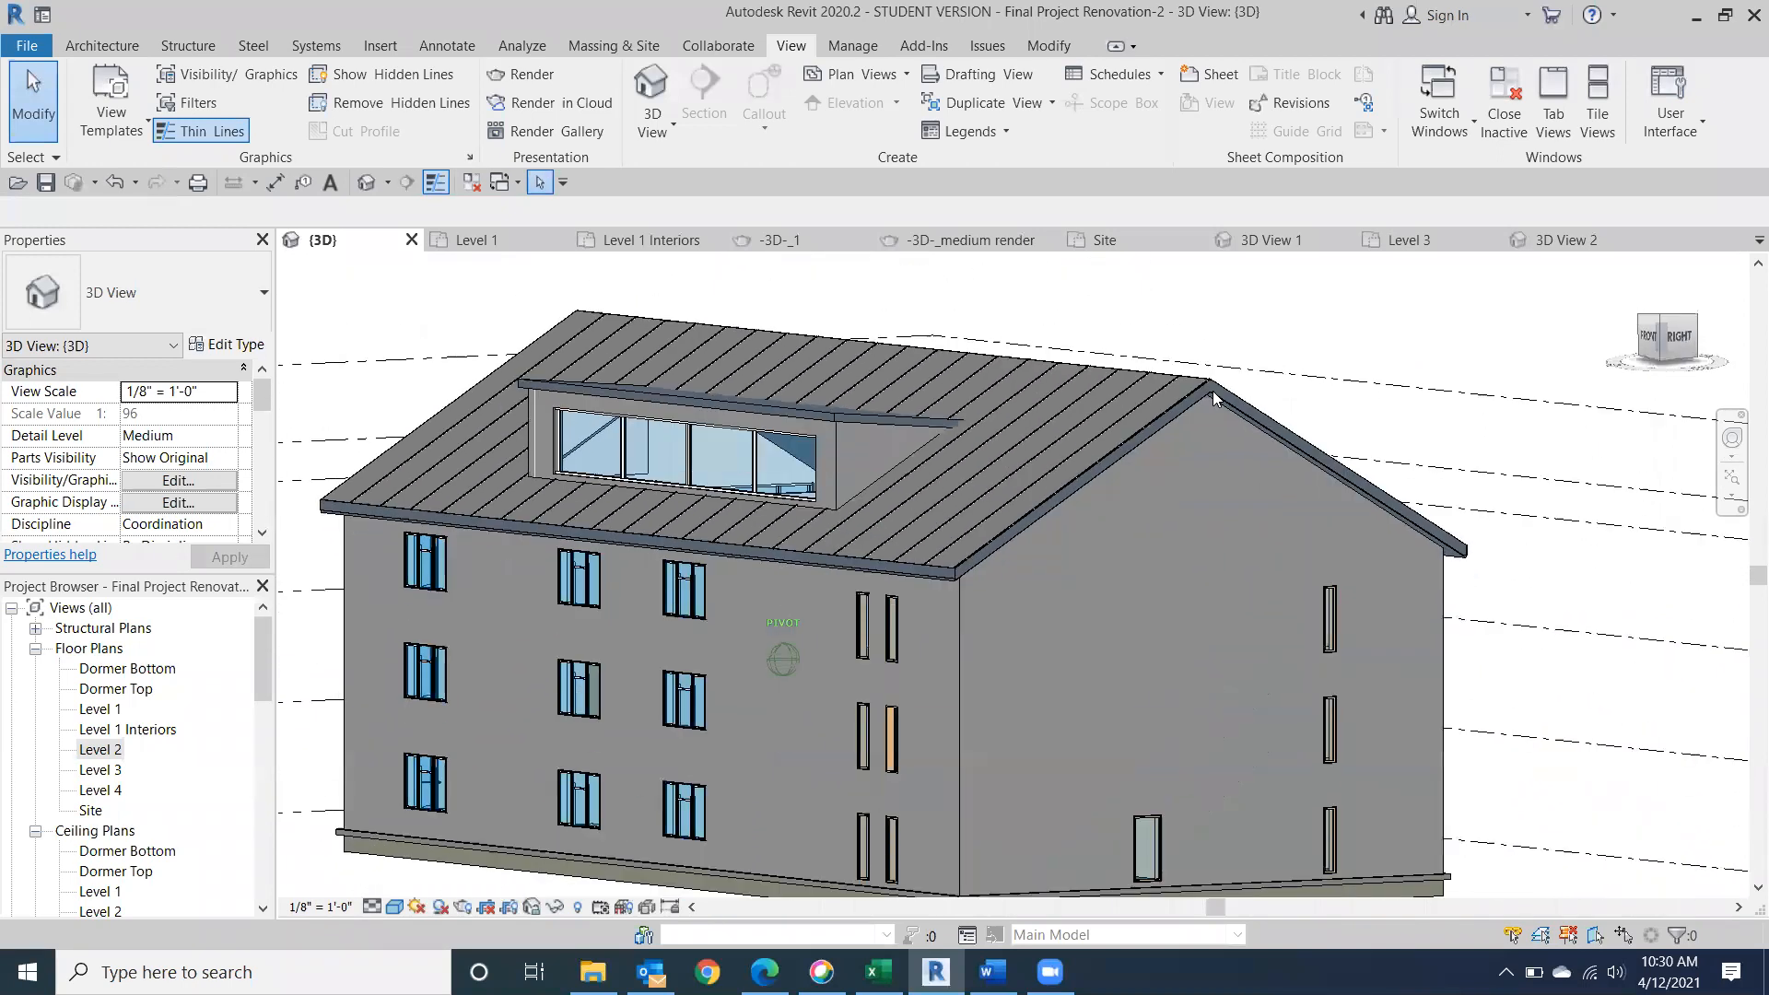
{"action": "mouse_move", "coordinate": [1607, 400]}
{"action": "middle_mouse_down"}
{"action": "mouse_move", "coordinate": [1600, 325]}
{"action": "mouse_move", "coordinate": [1592, 378]}
{"action": "middle_mouse_up"}
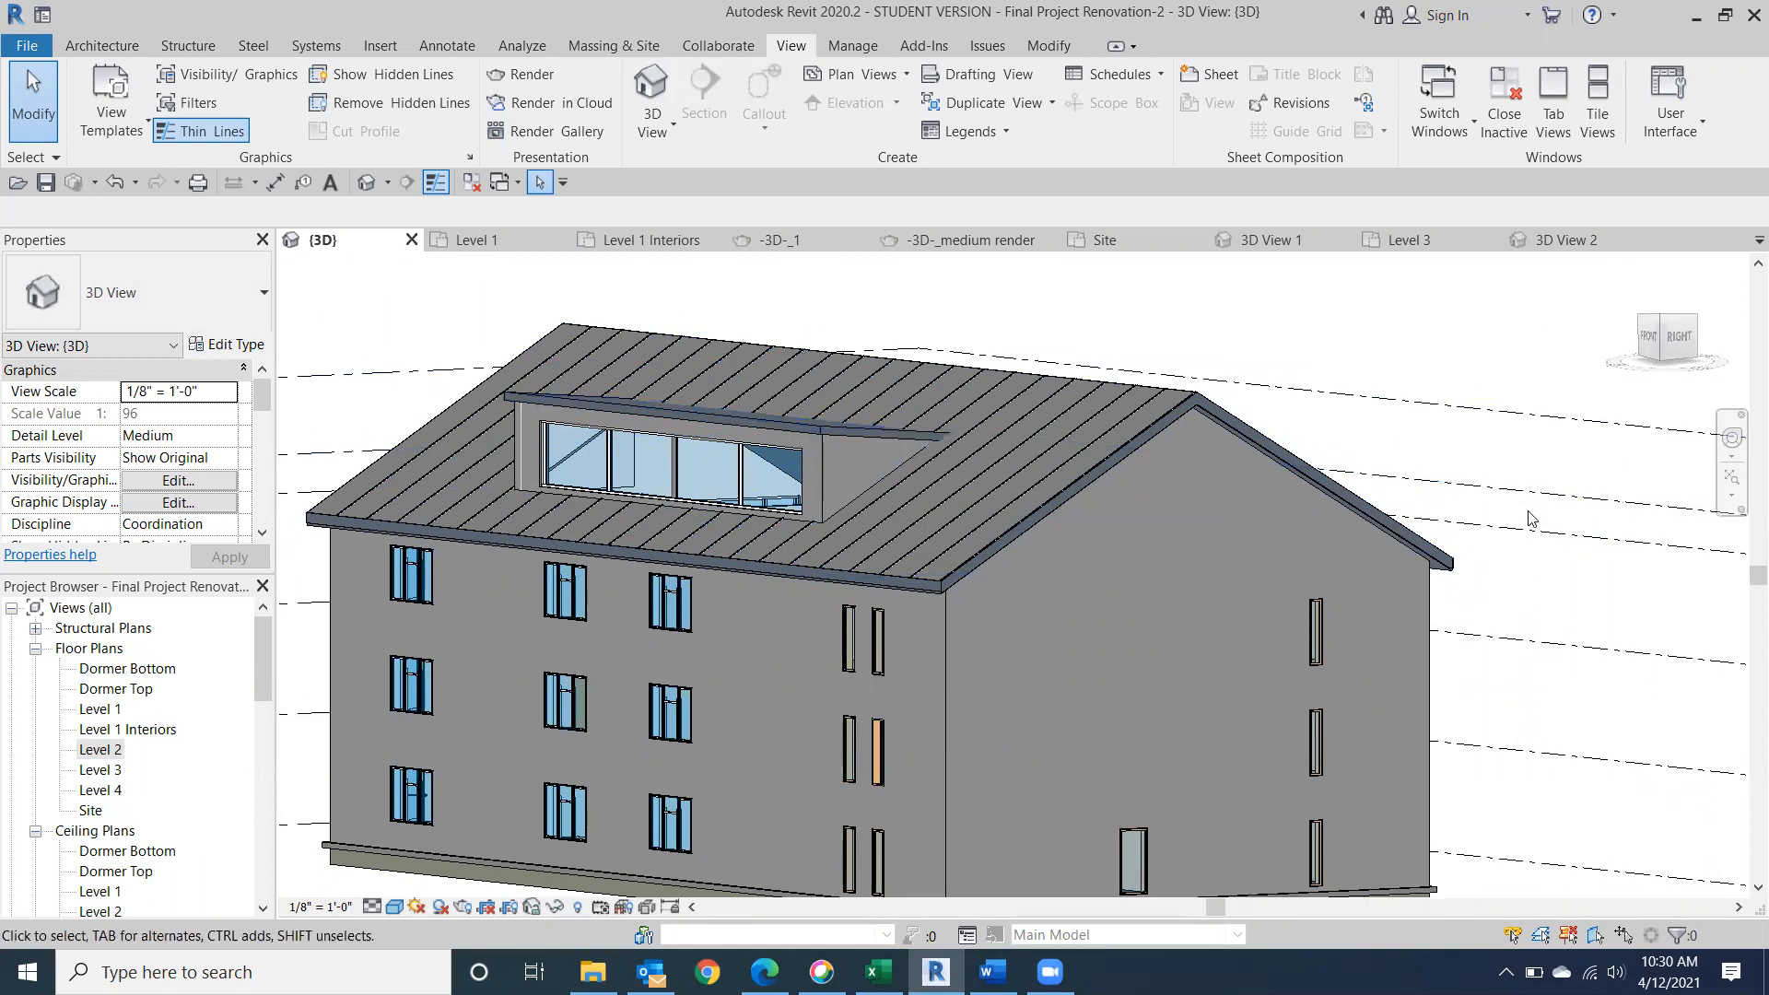
{"action": "scroll", "coordinate": [1528, 518], "scroll_direction": "down", "scroll_amount": 2}
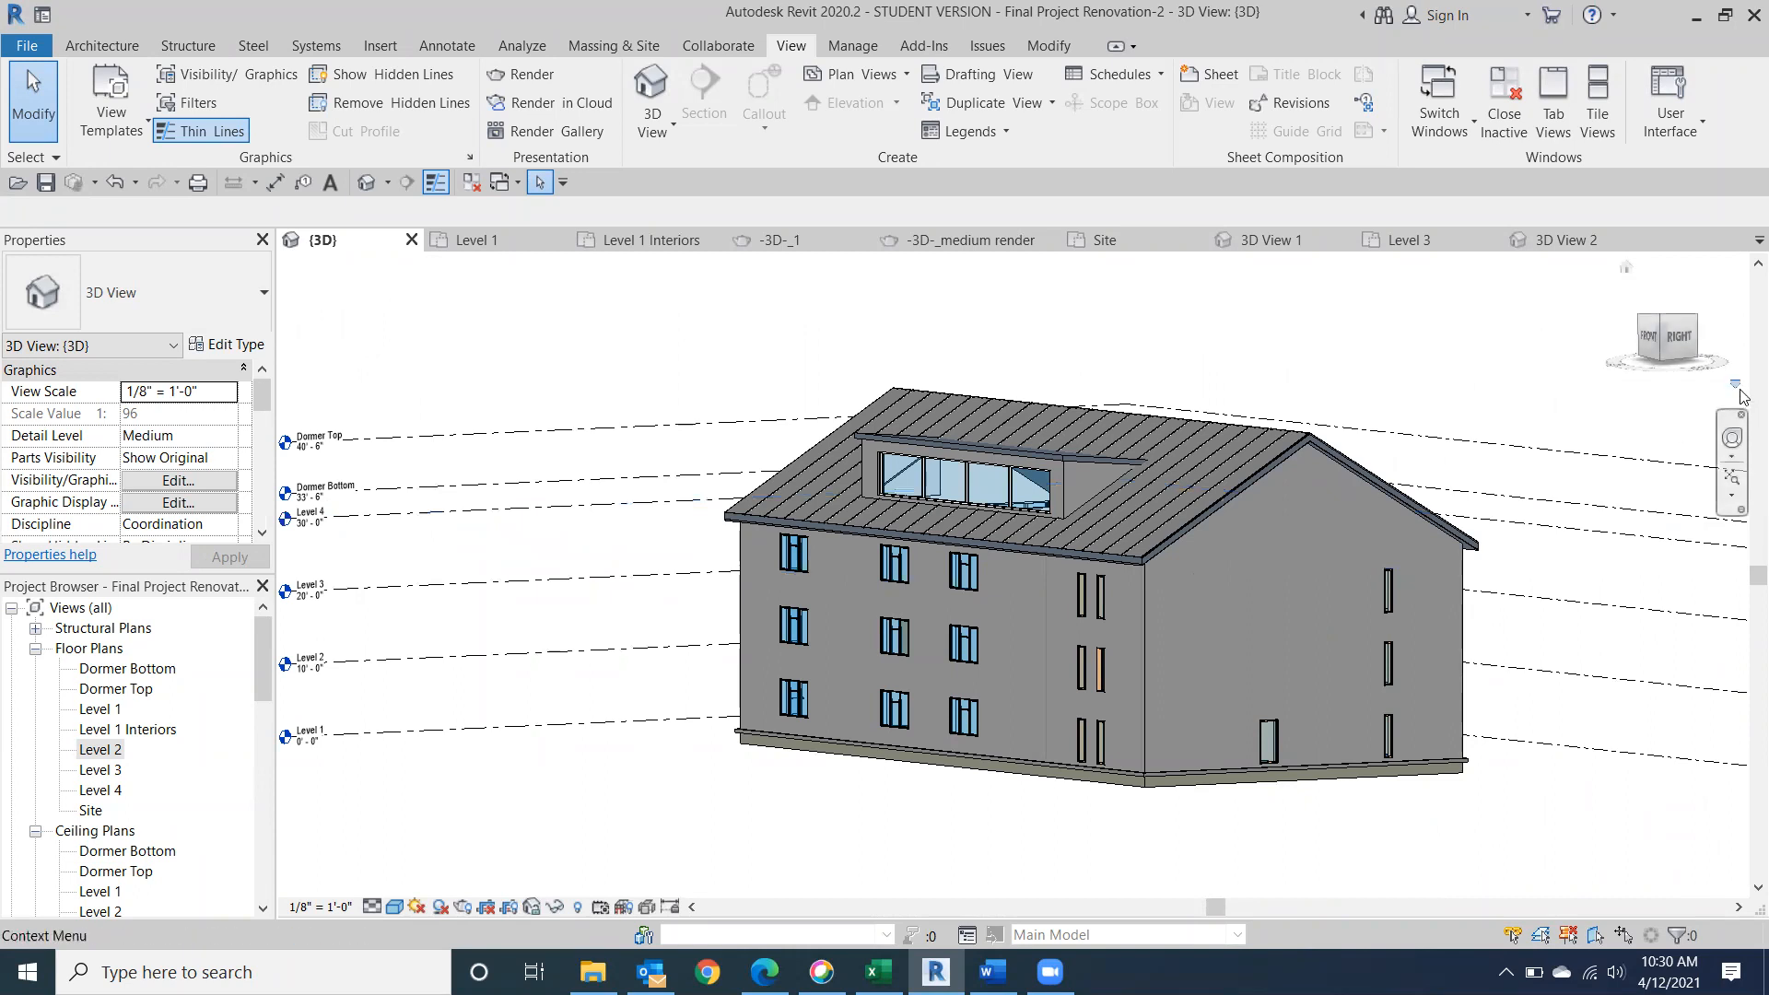
{"action": "mouse_move", "coordinate": [1699, 323]}
{"action": "left_mouse_down"}
{"action": "mouse_move", "coordinate": [1484, 356]}
{"action": "mouse_move", "coordinate": [1315, 341]}
{"action": "left_mouse_up"}
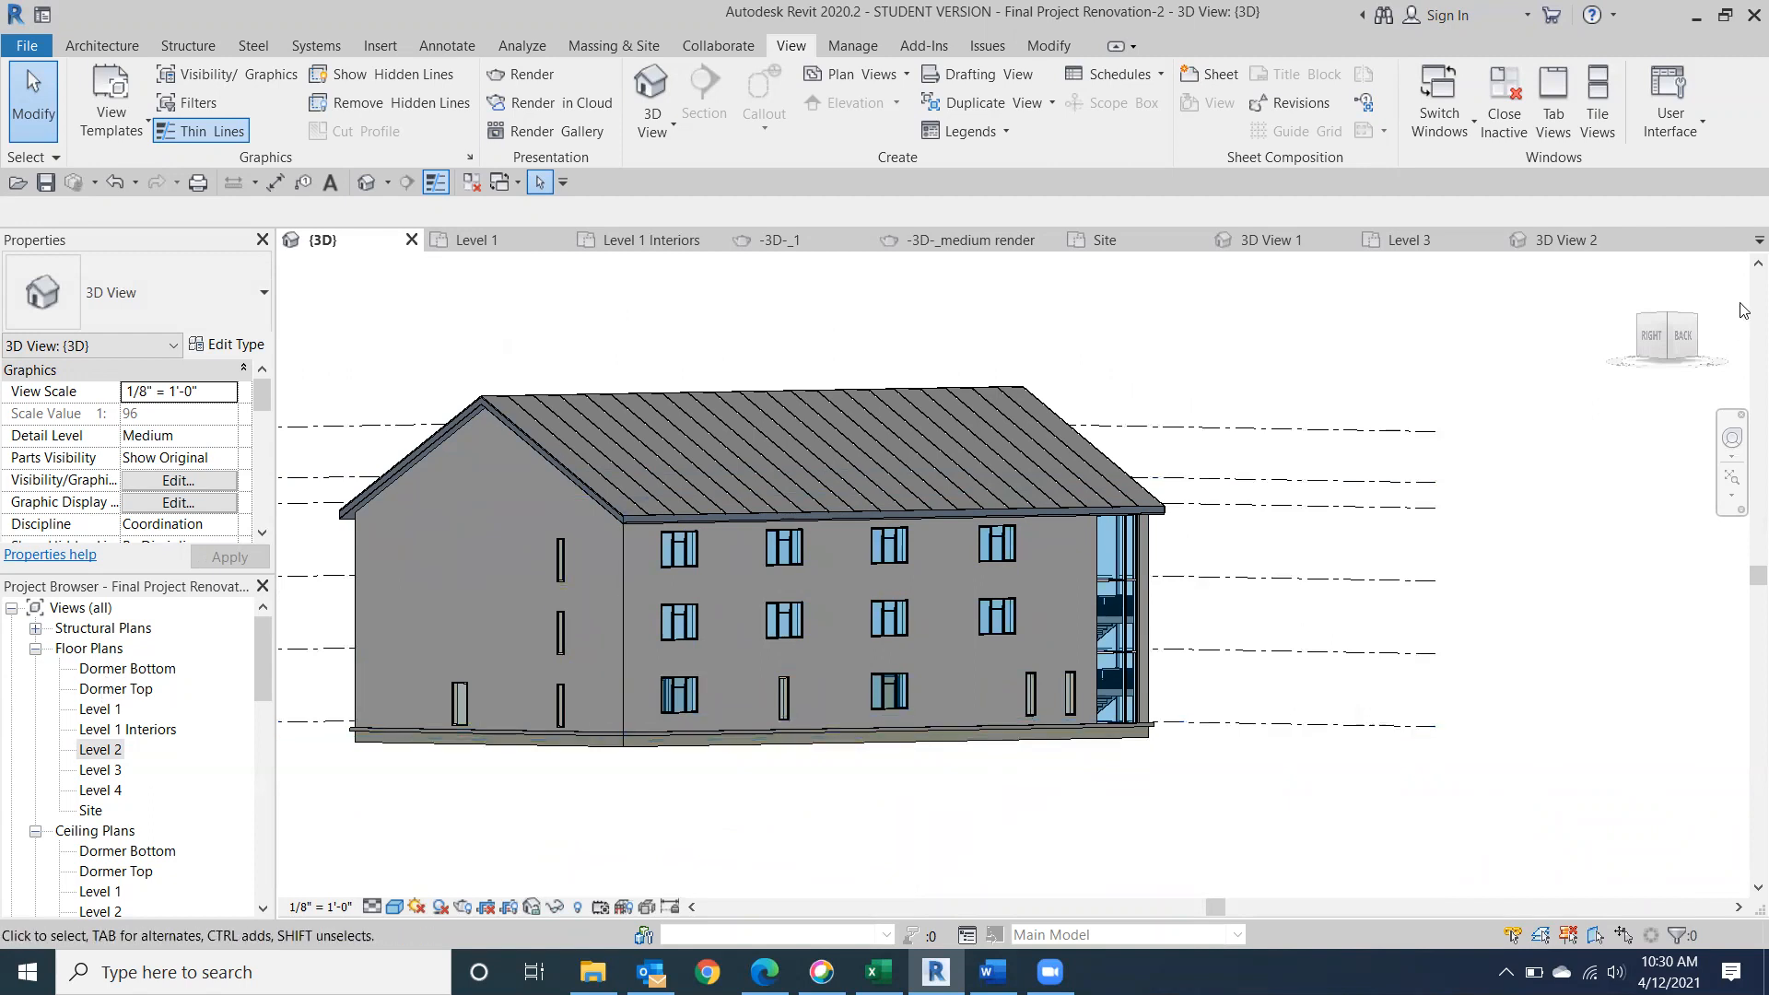
{"action": "left_click", "coordinate": [1674, 343]}
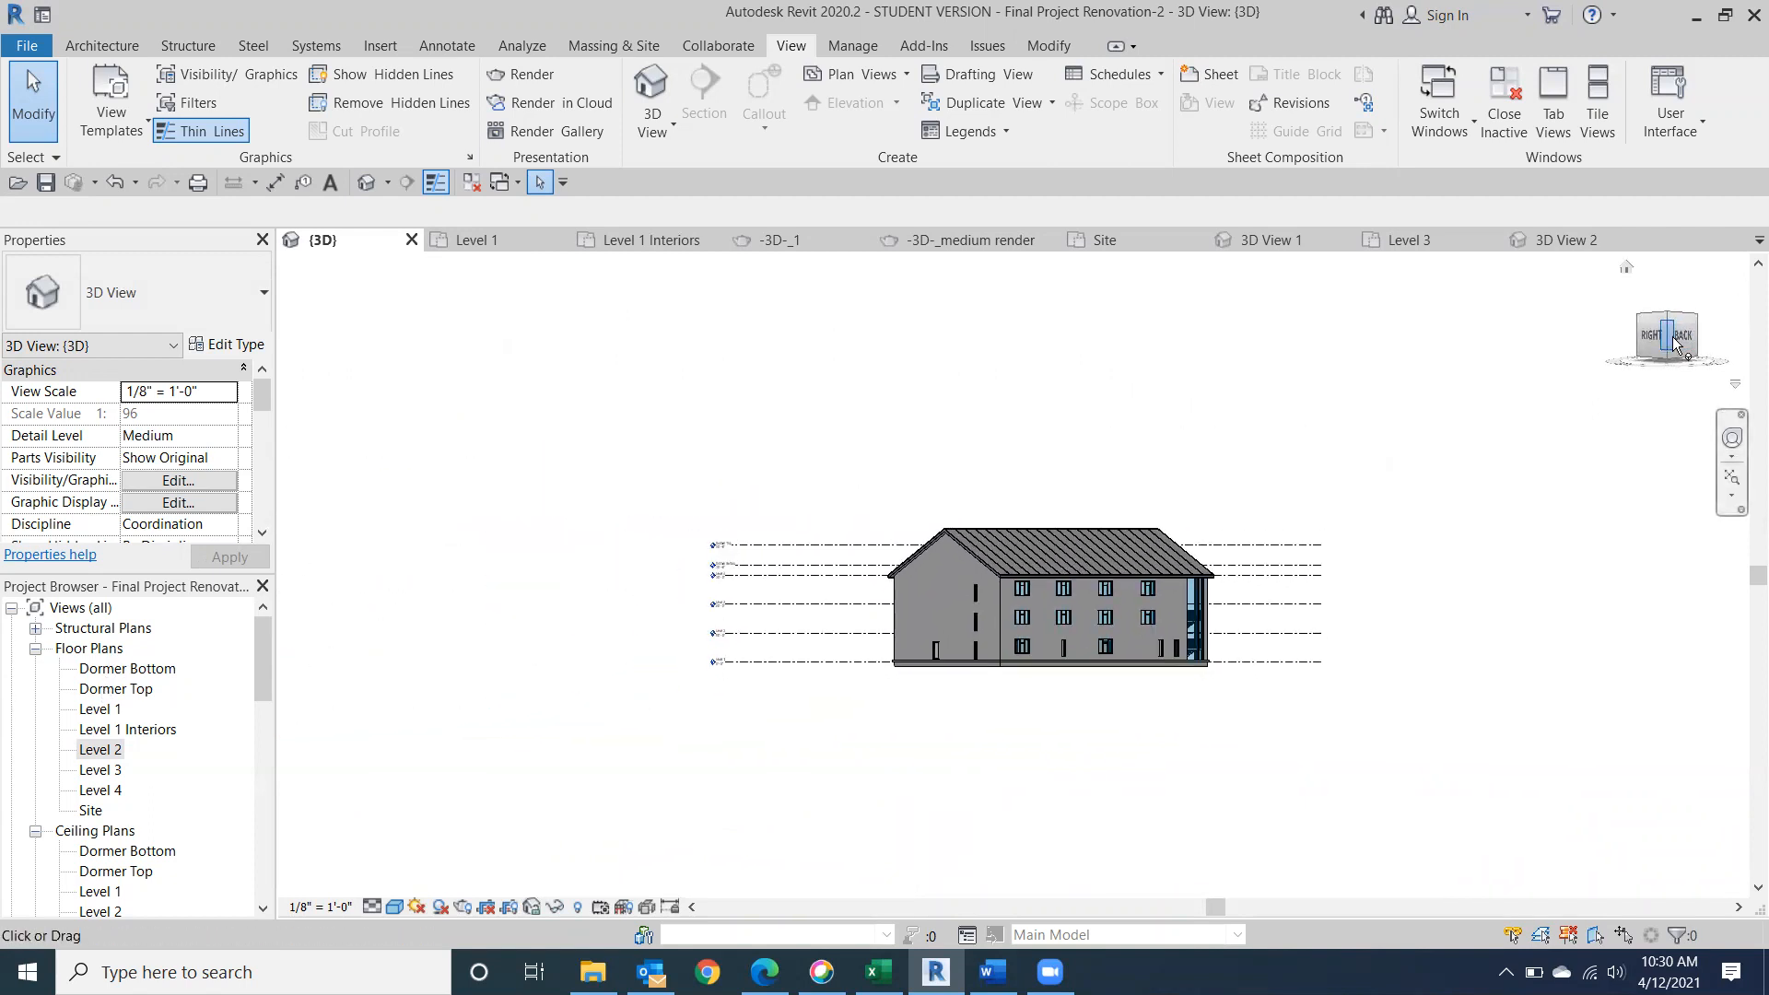
{"action": "left_click", "coordinate": [1681, 348]}
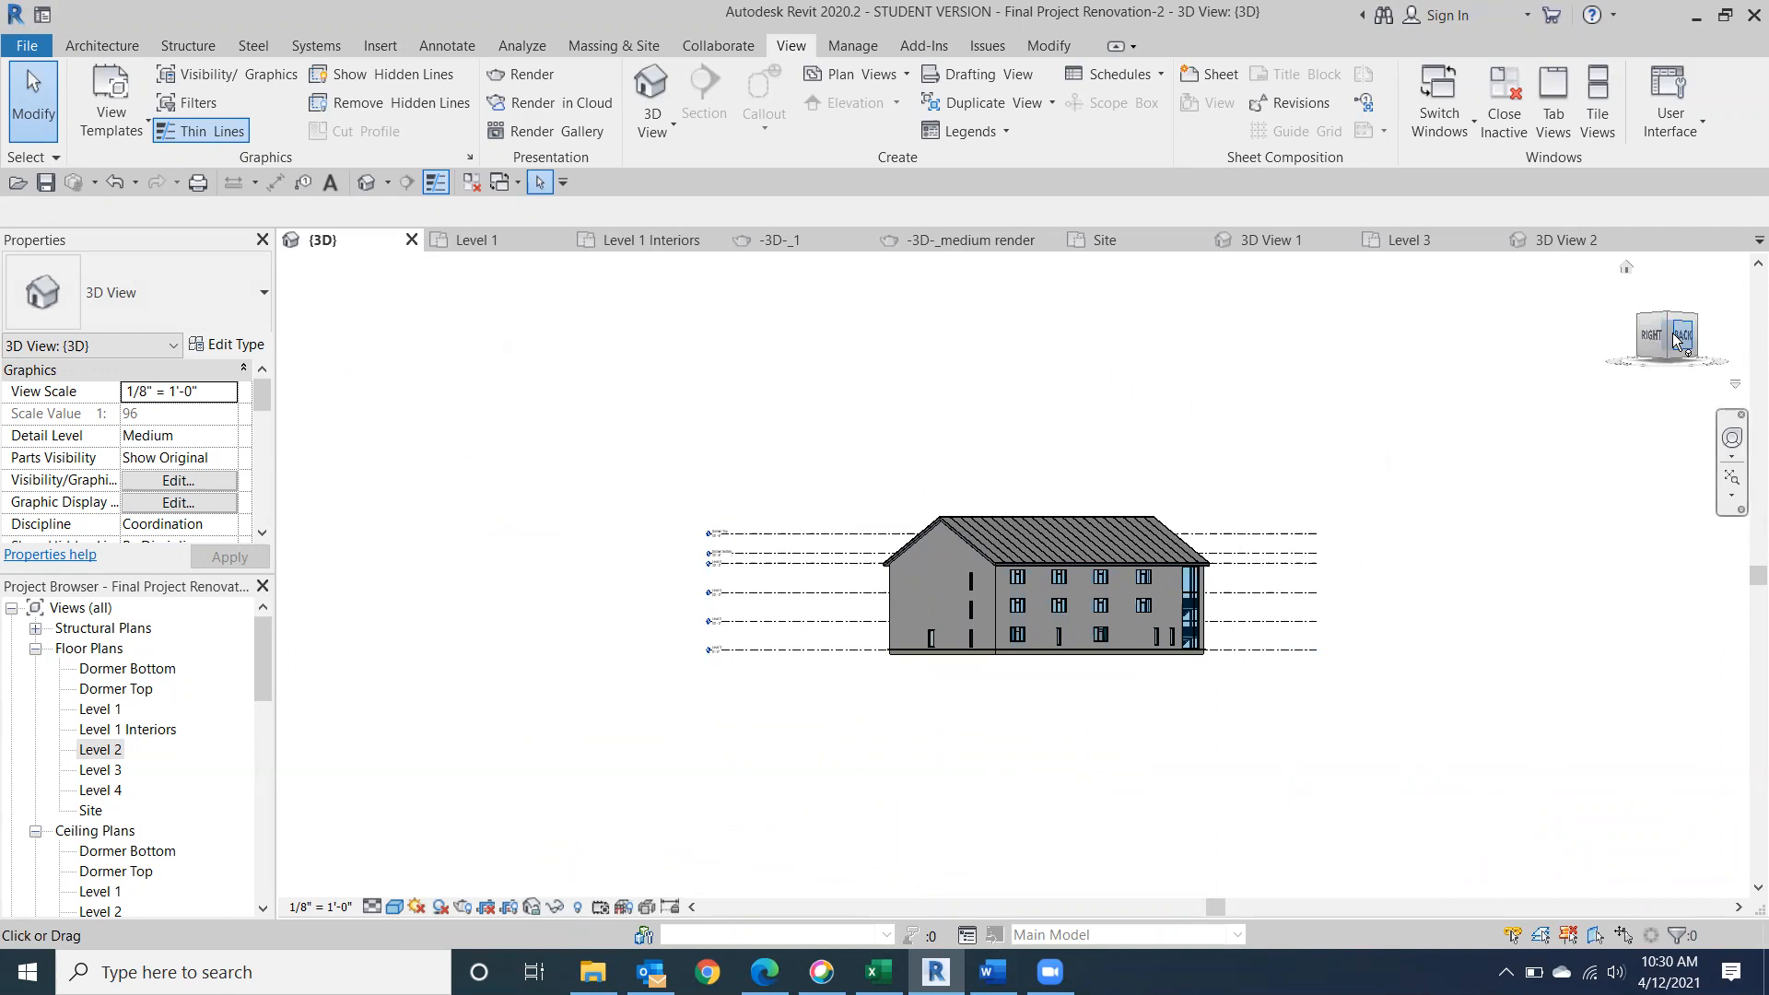
{"action": "middle_click_drag", "start_coordinate": [996, 532], "coordinate": [783, 606]}
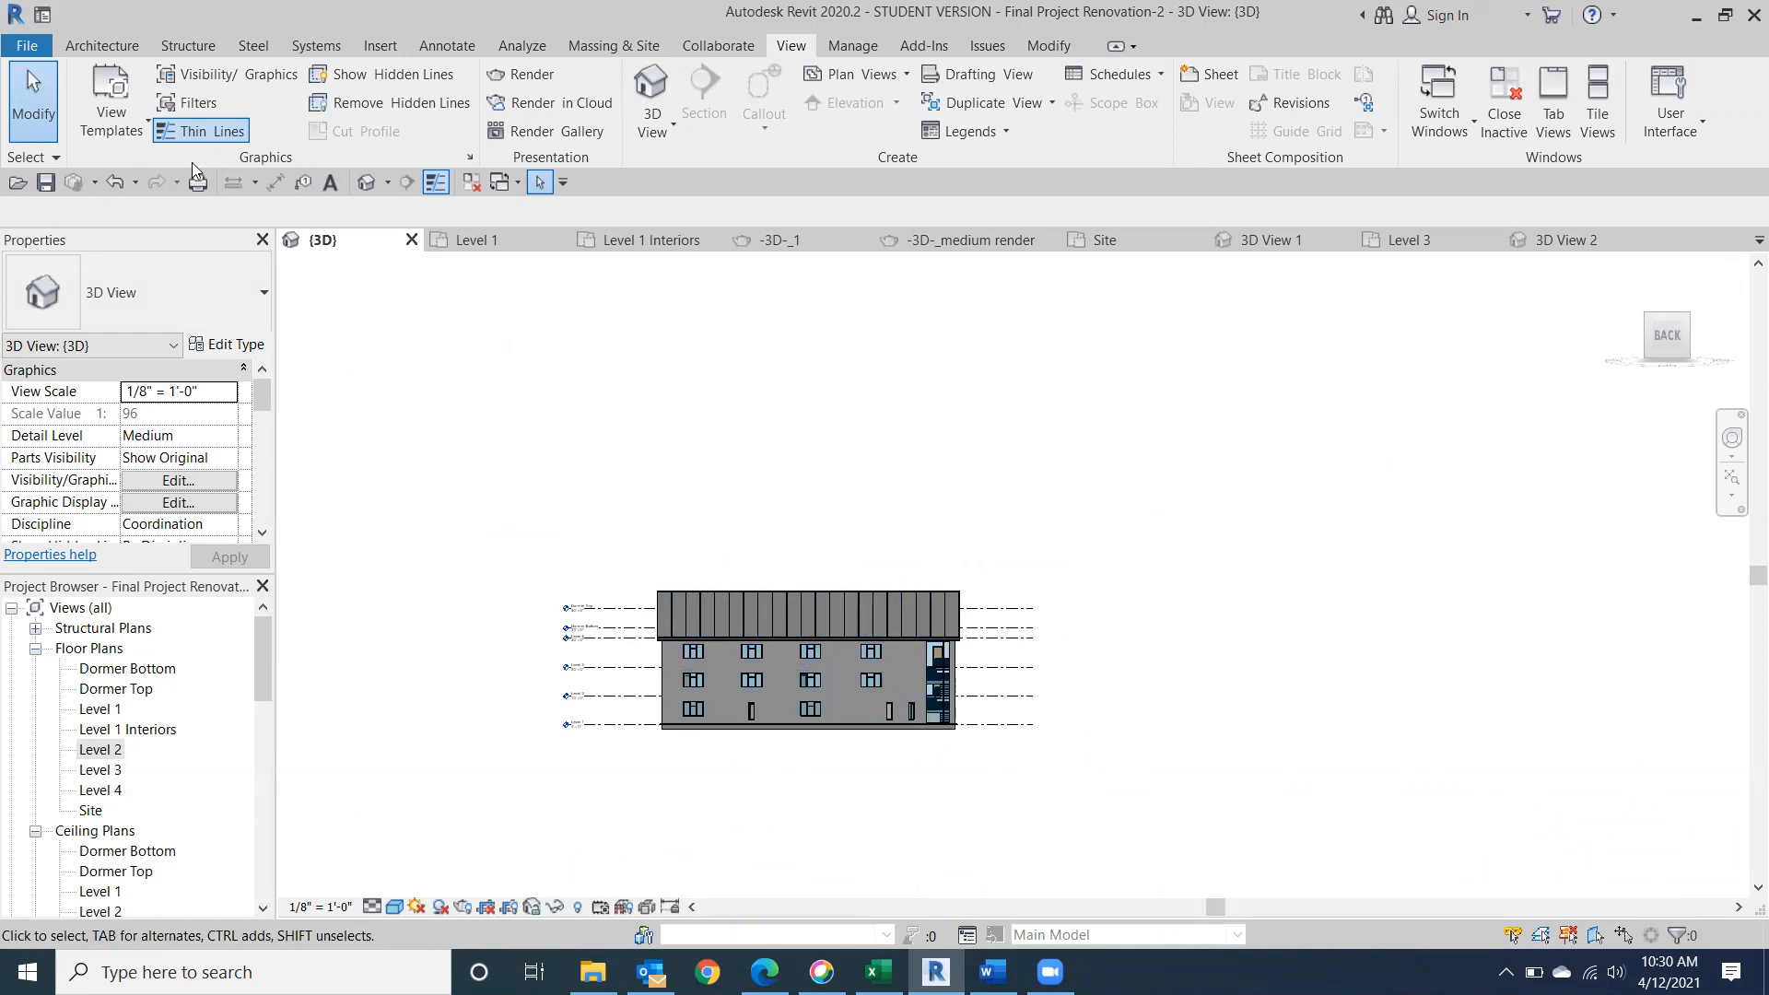
Open the Dormer Bottom floor plan at its upper roof slope.
{"action": "double_click", "coordinate": [129, 668]}
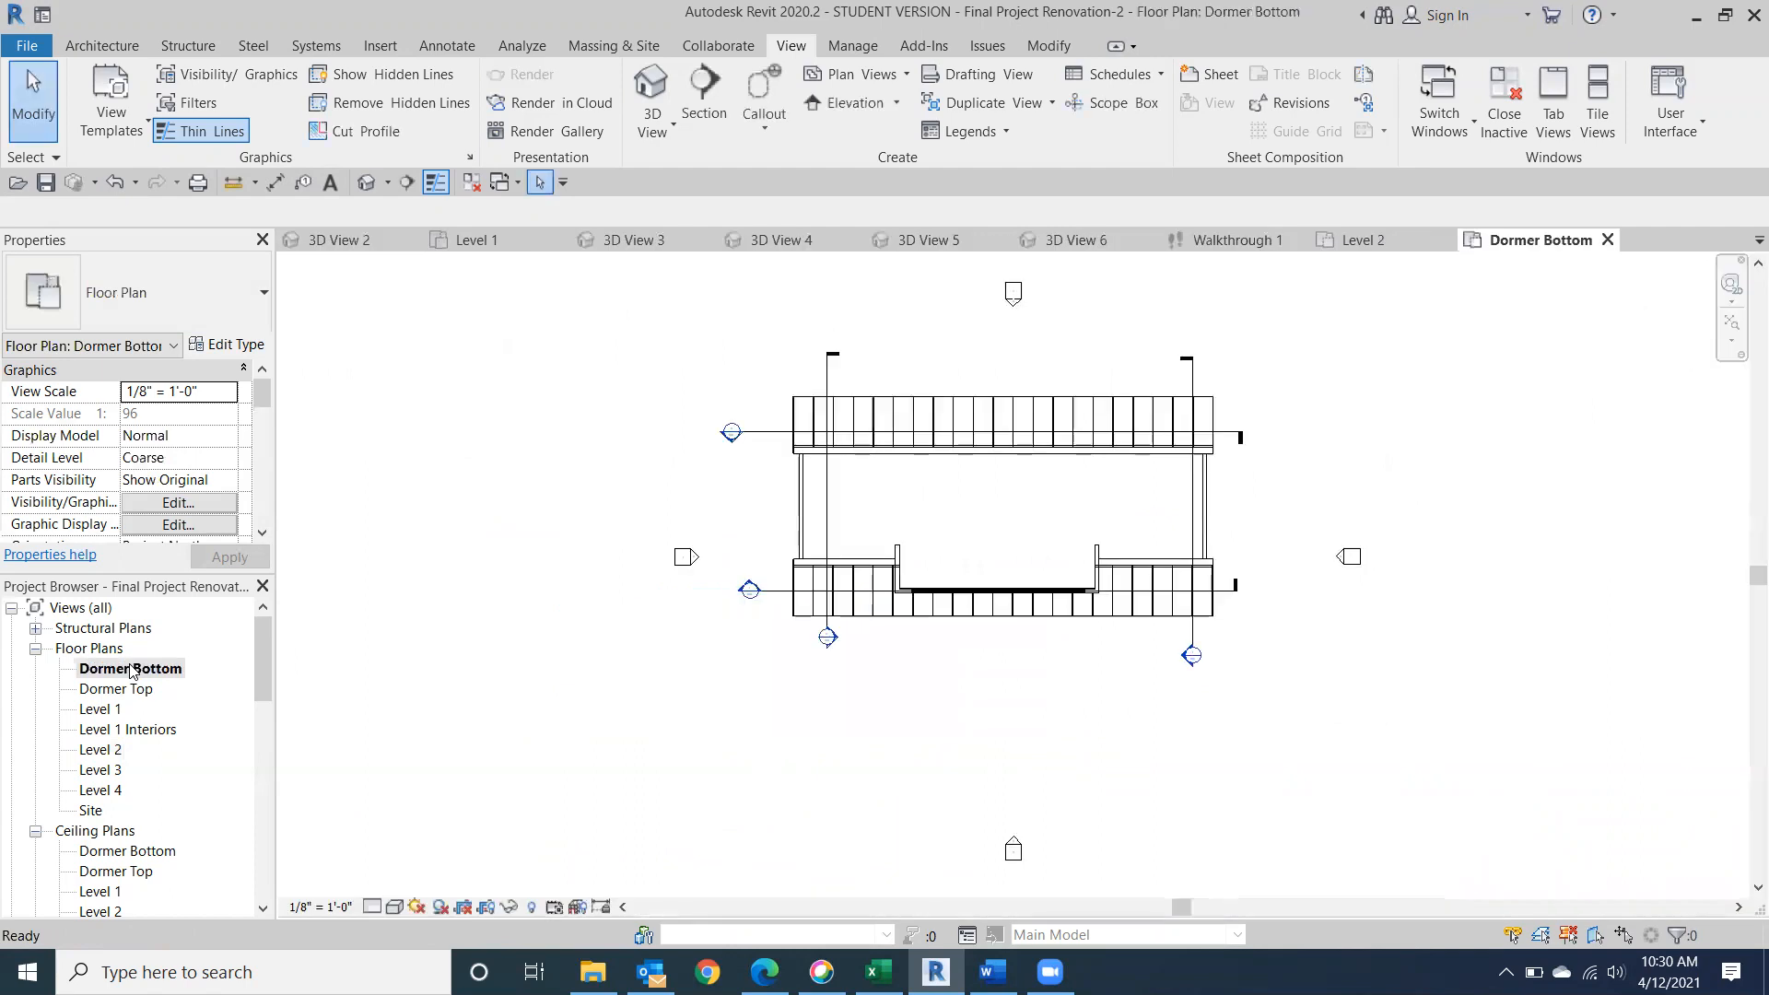
{"action": "scroll", "coordinate": [933, 463], "scroll_direction": "up", "scroll_amount": 1}
{"action": "middle_click_drag", "start_coordinate": [933, 466], "coordinate": [826, 682]}
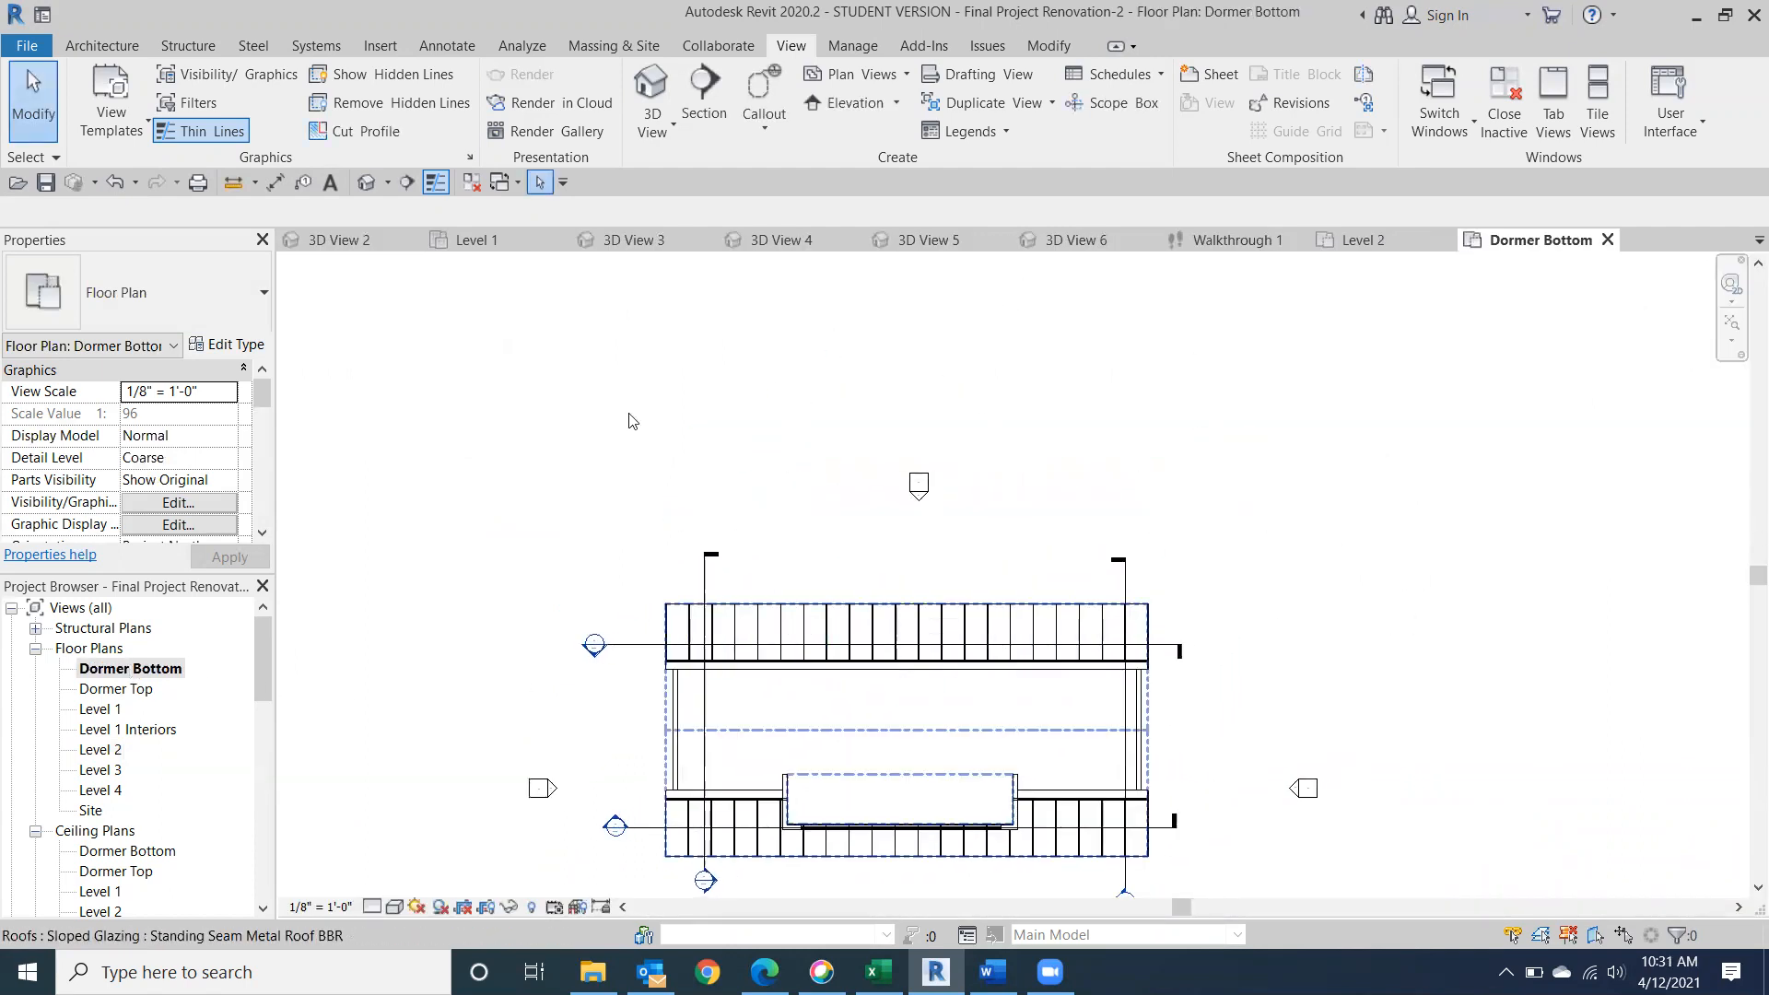
Draw two parallel vertical Generic - 6" walls, each about 4' 6" long, on the plan's upper roof slope.
{"action": "left_click", "coordinate": [103, 47]}
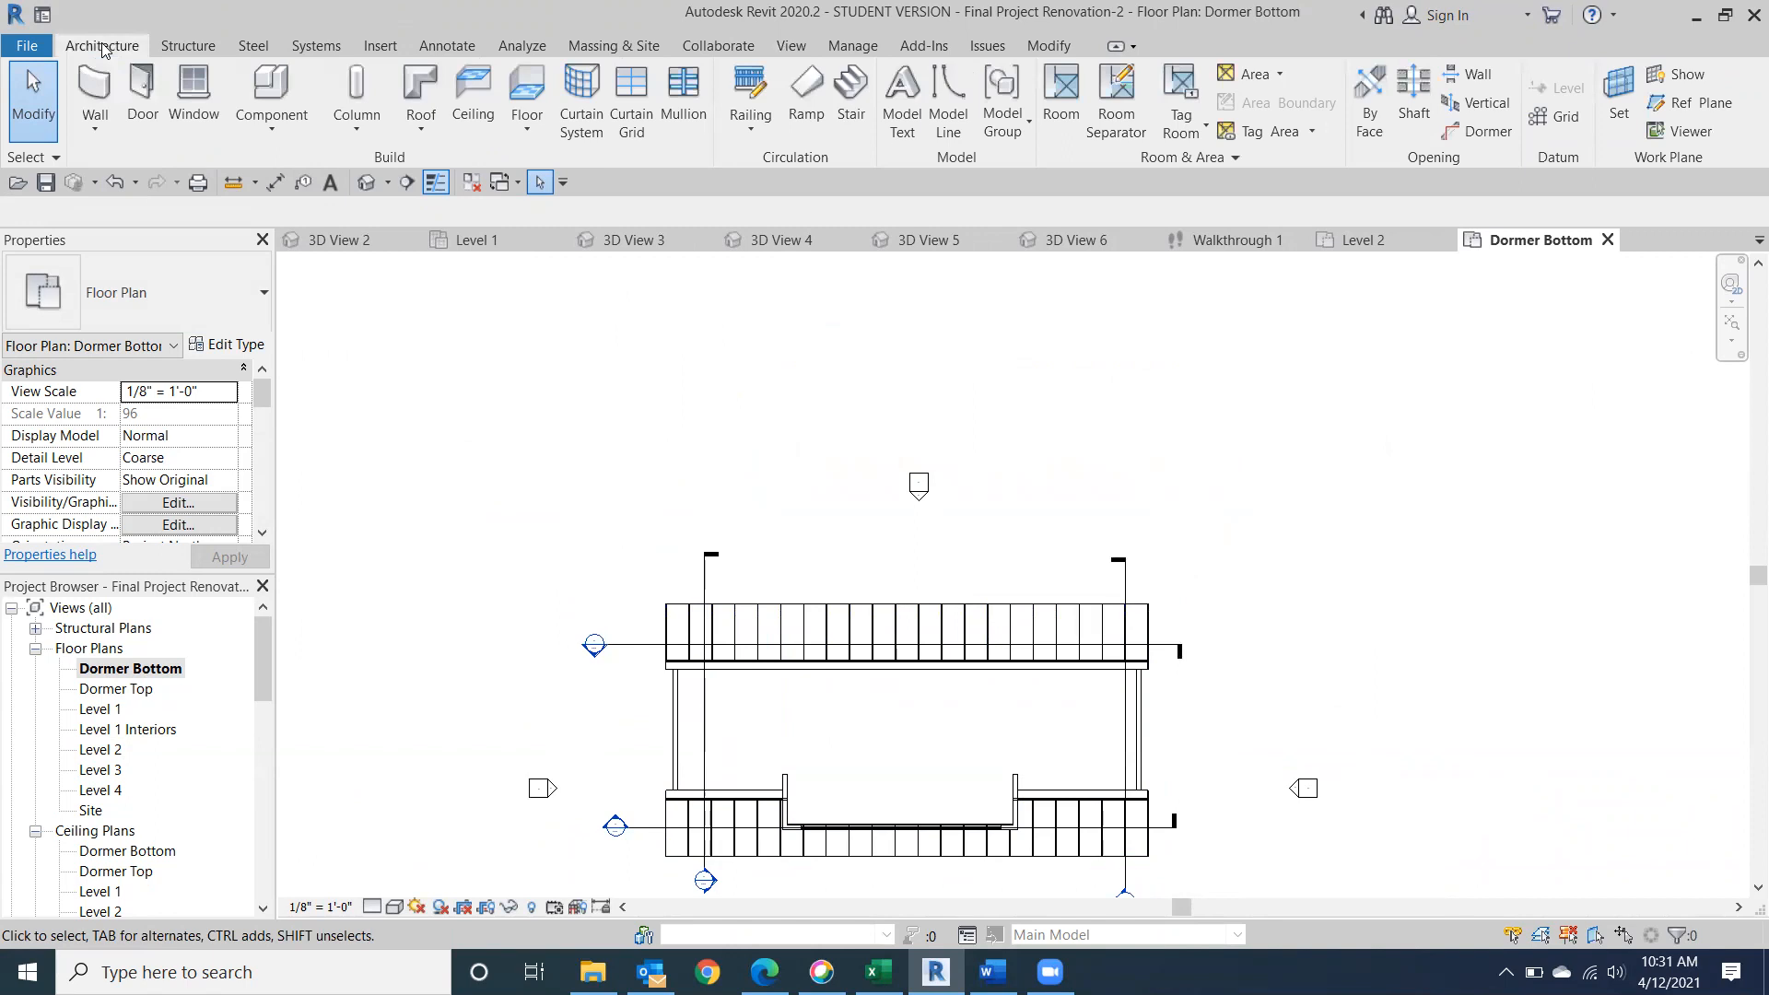
{"action": "left_click", "coordinate": [95, 129]}
{"action": "left_click", "coordinate": [152, 190]}
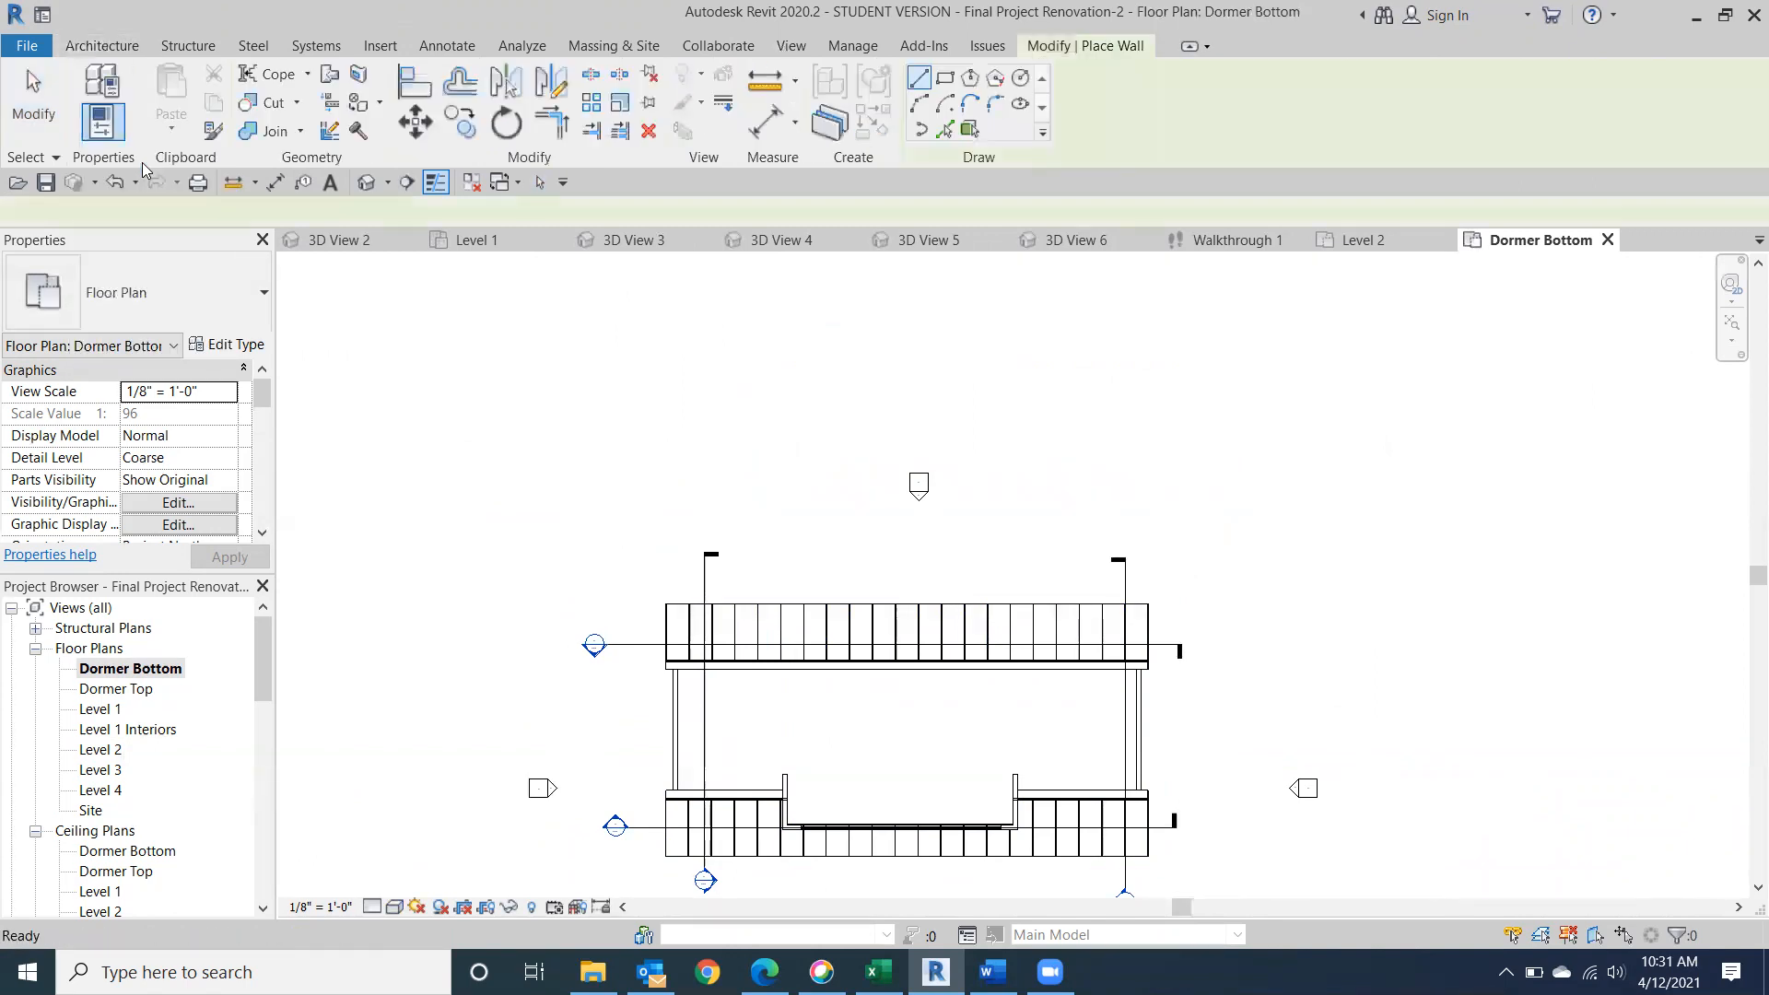
{"action": "left_click", "coordinate": [230, 310]}
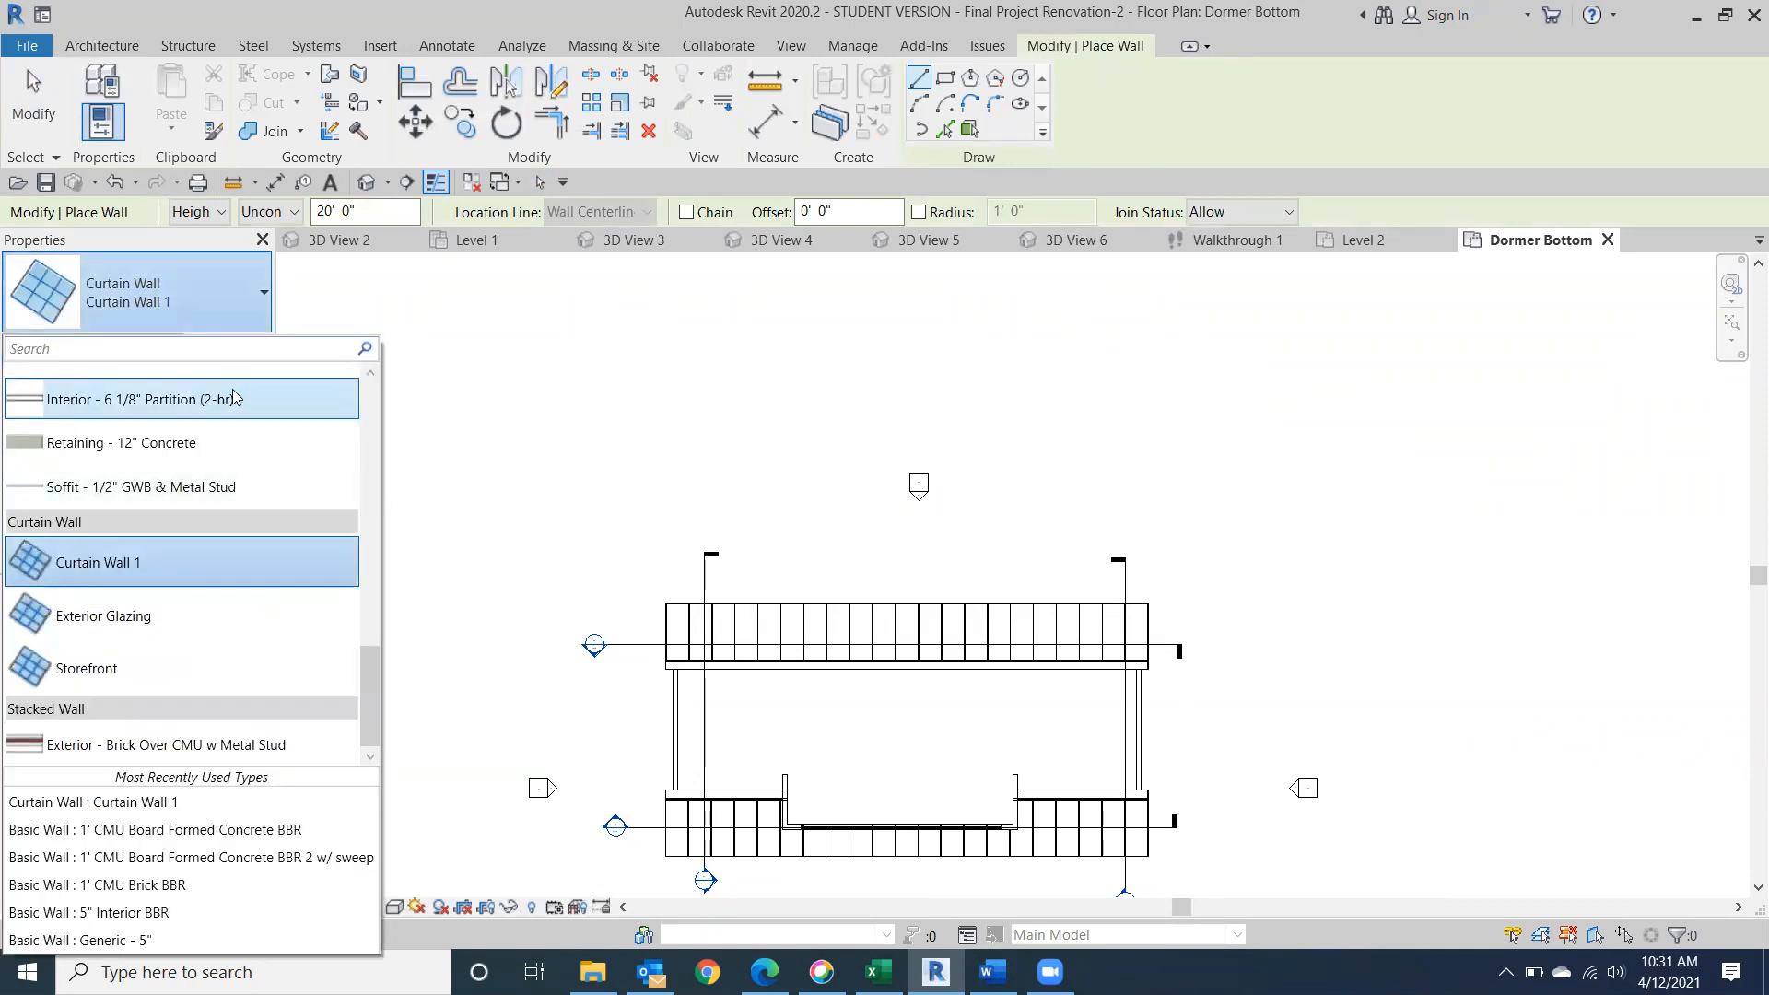
{"action": "left_click_drag", "start_coordinate": [368, 684], "coordinate": [399, 528]}
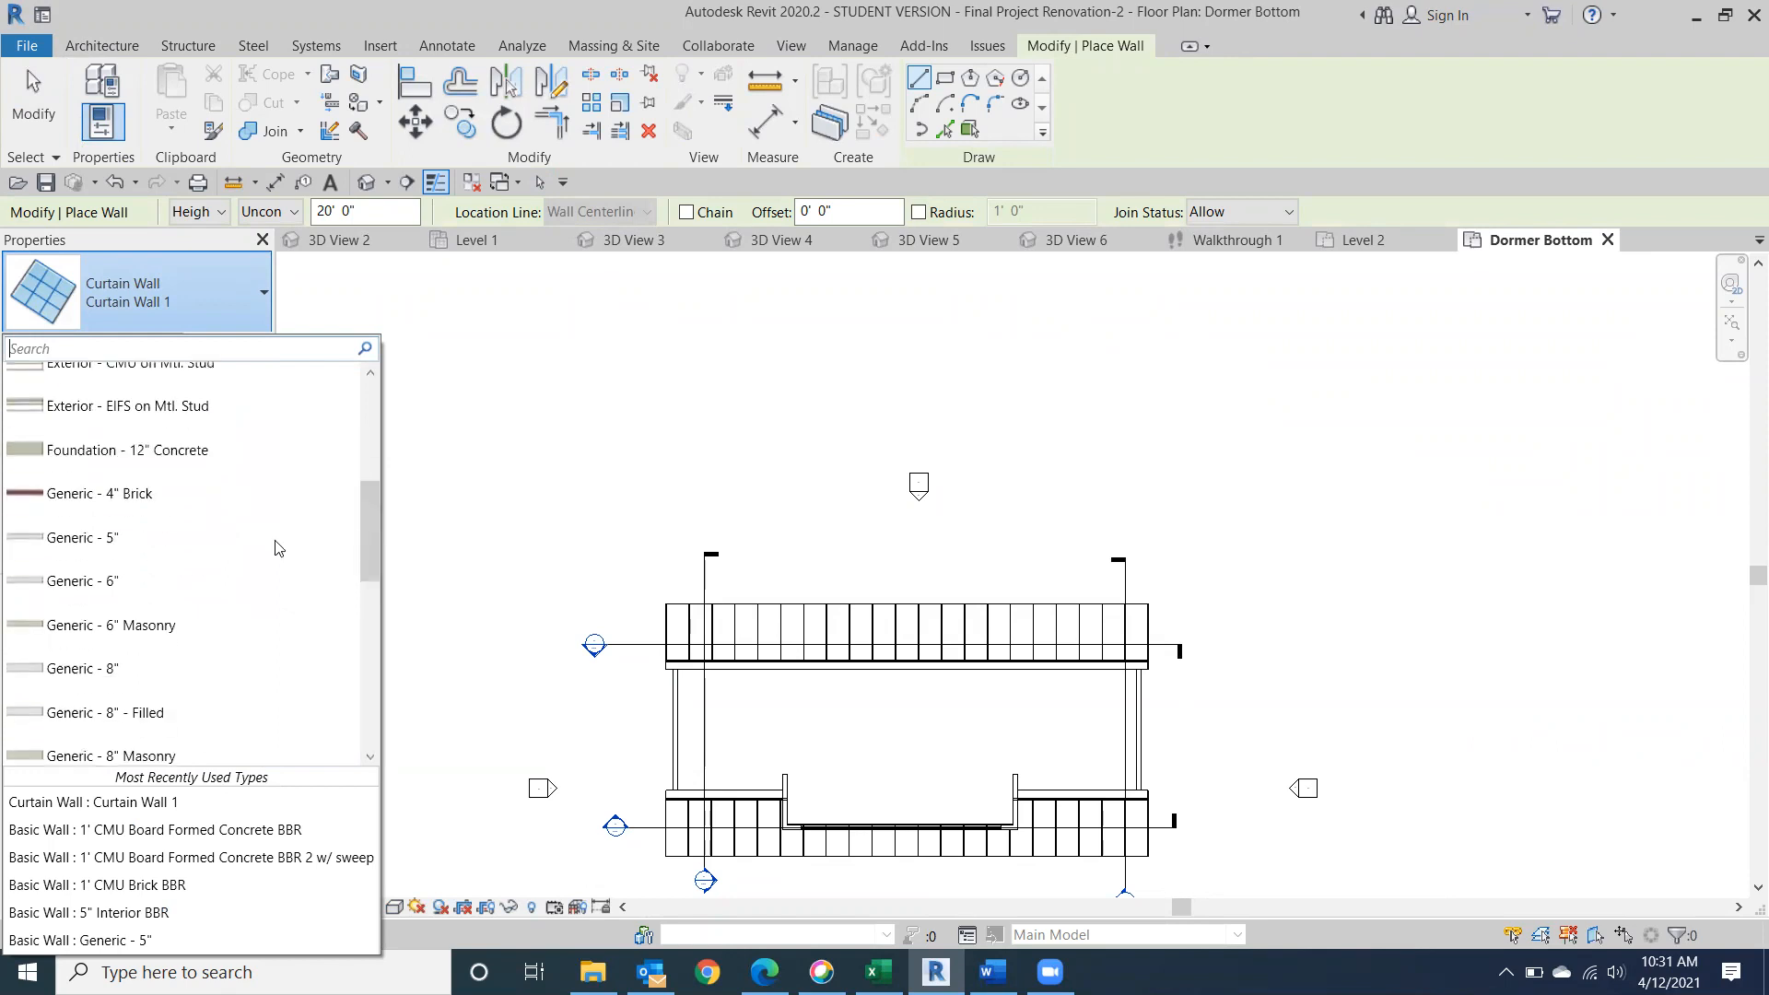
{"action": "left_click", "coordinate": [77, 594]}
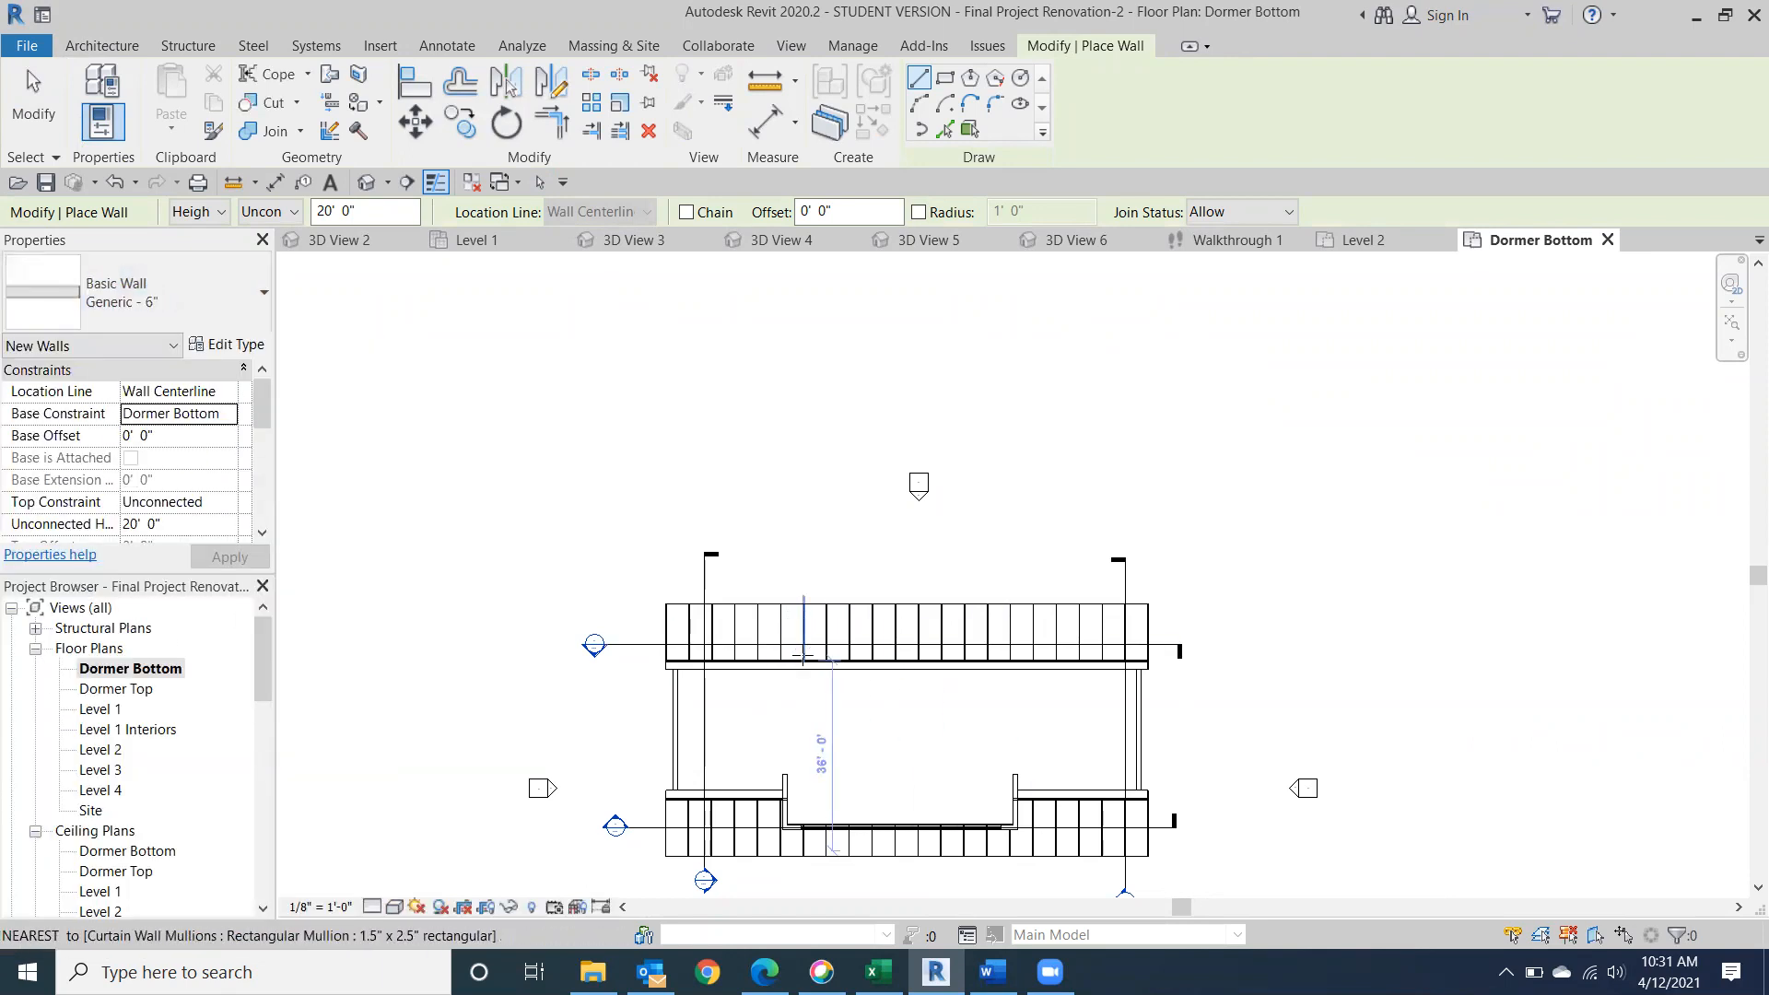
{"action": "scroll", "coordinate": [806, 656], "scroll_direction": "up", "scroll_amount": 2}
{"action": "left_click", "coordinate": [736, 646]}
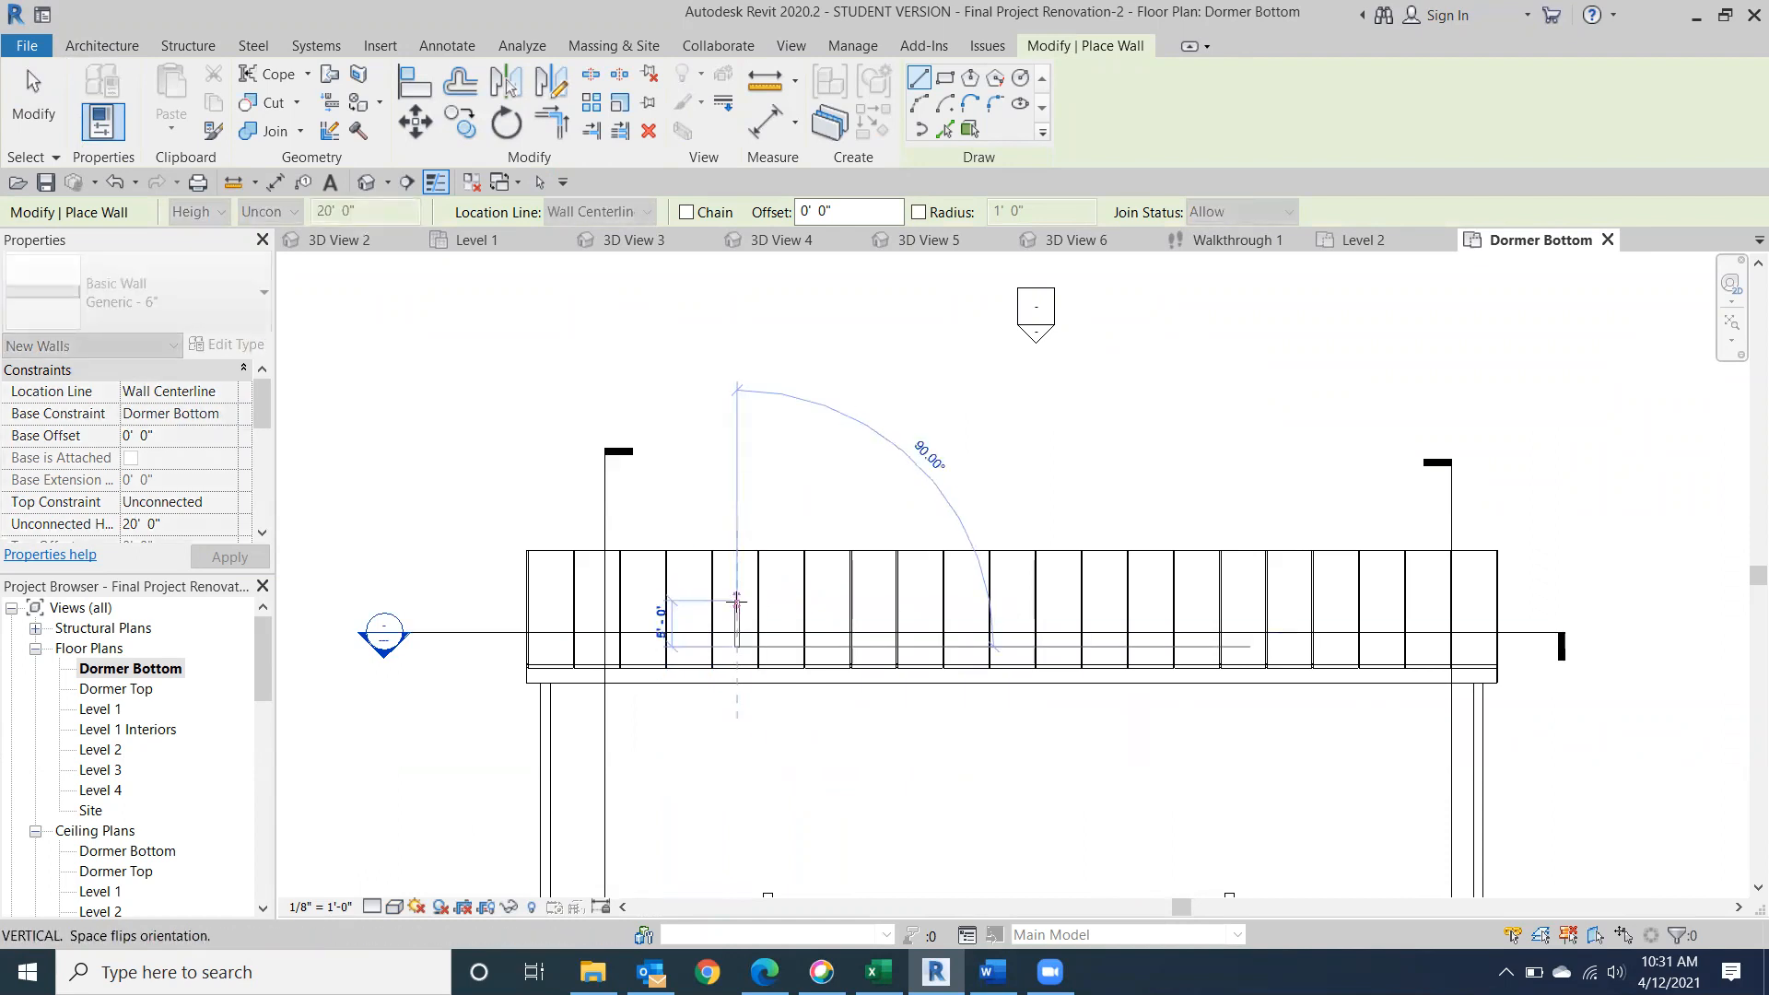
{"action": "left_click", "coordinate": [736, 604]}
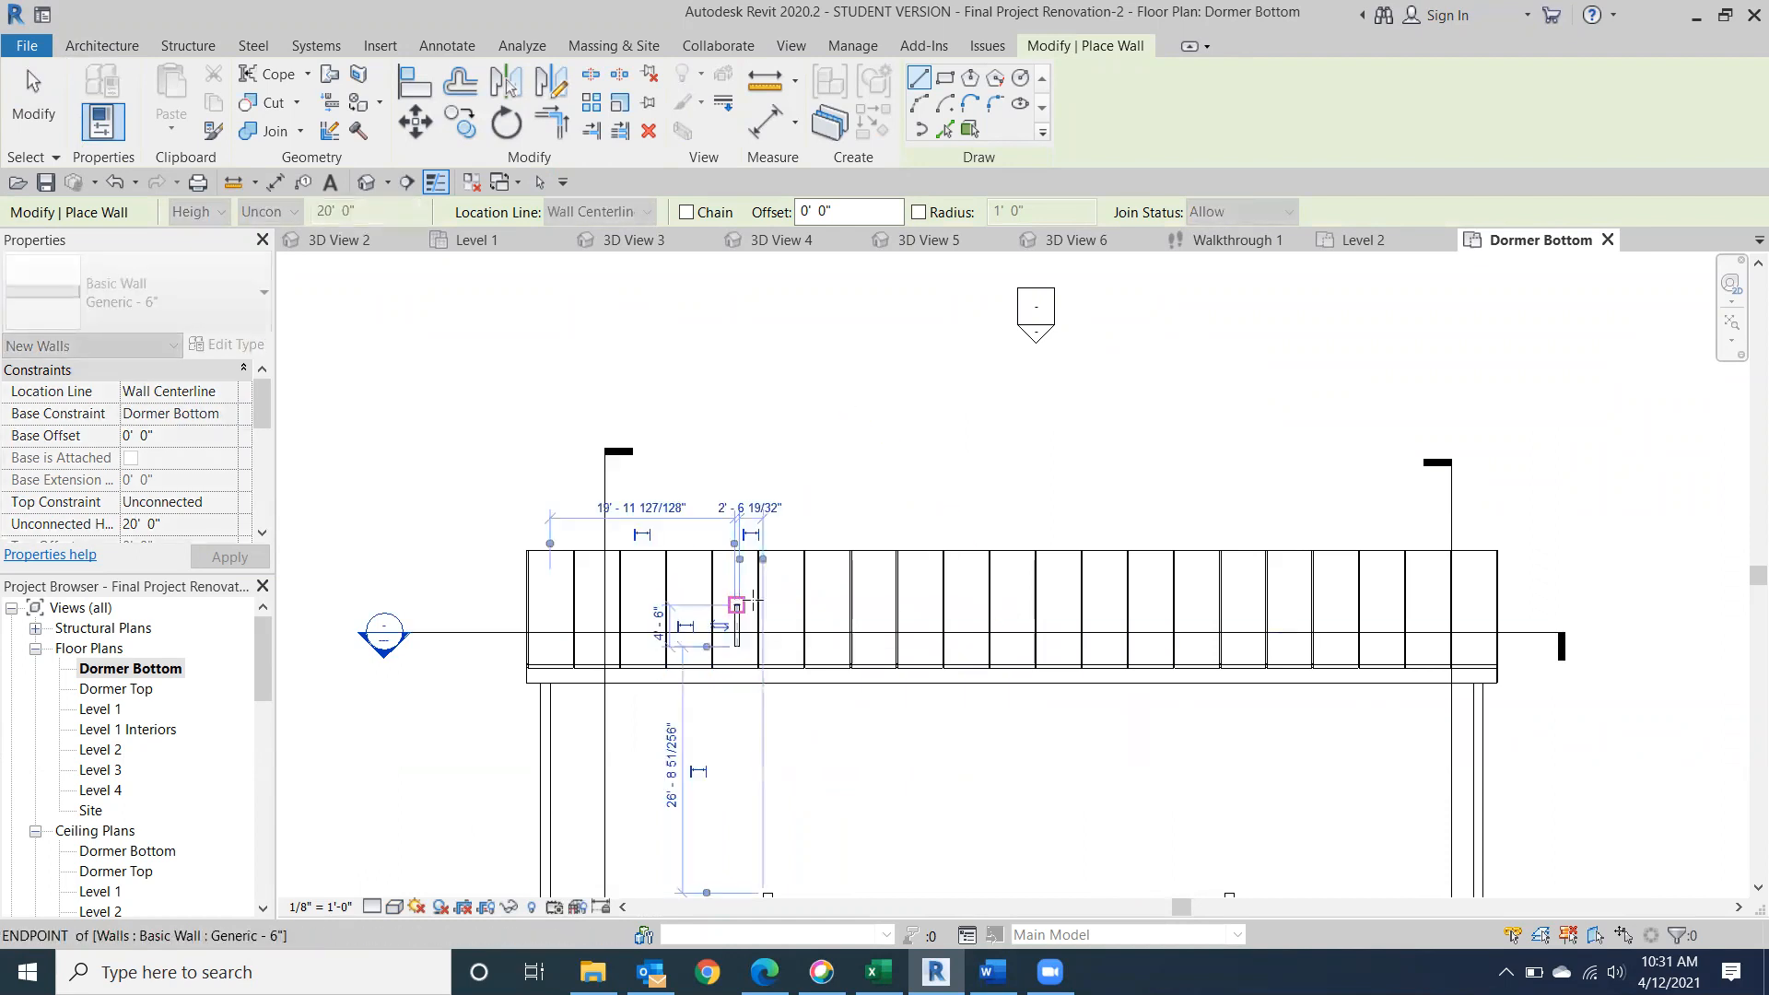
{"action": "left_click", "coordinate": [820, 603]}
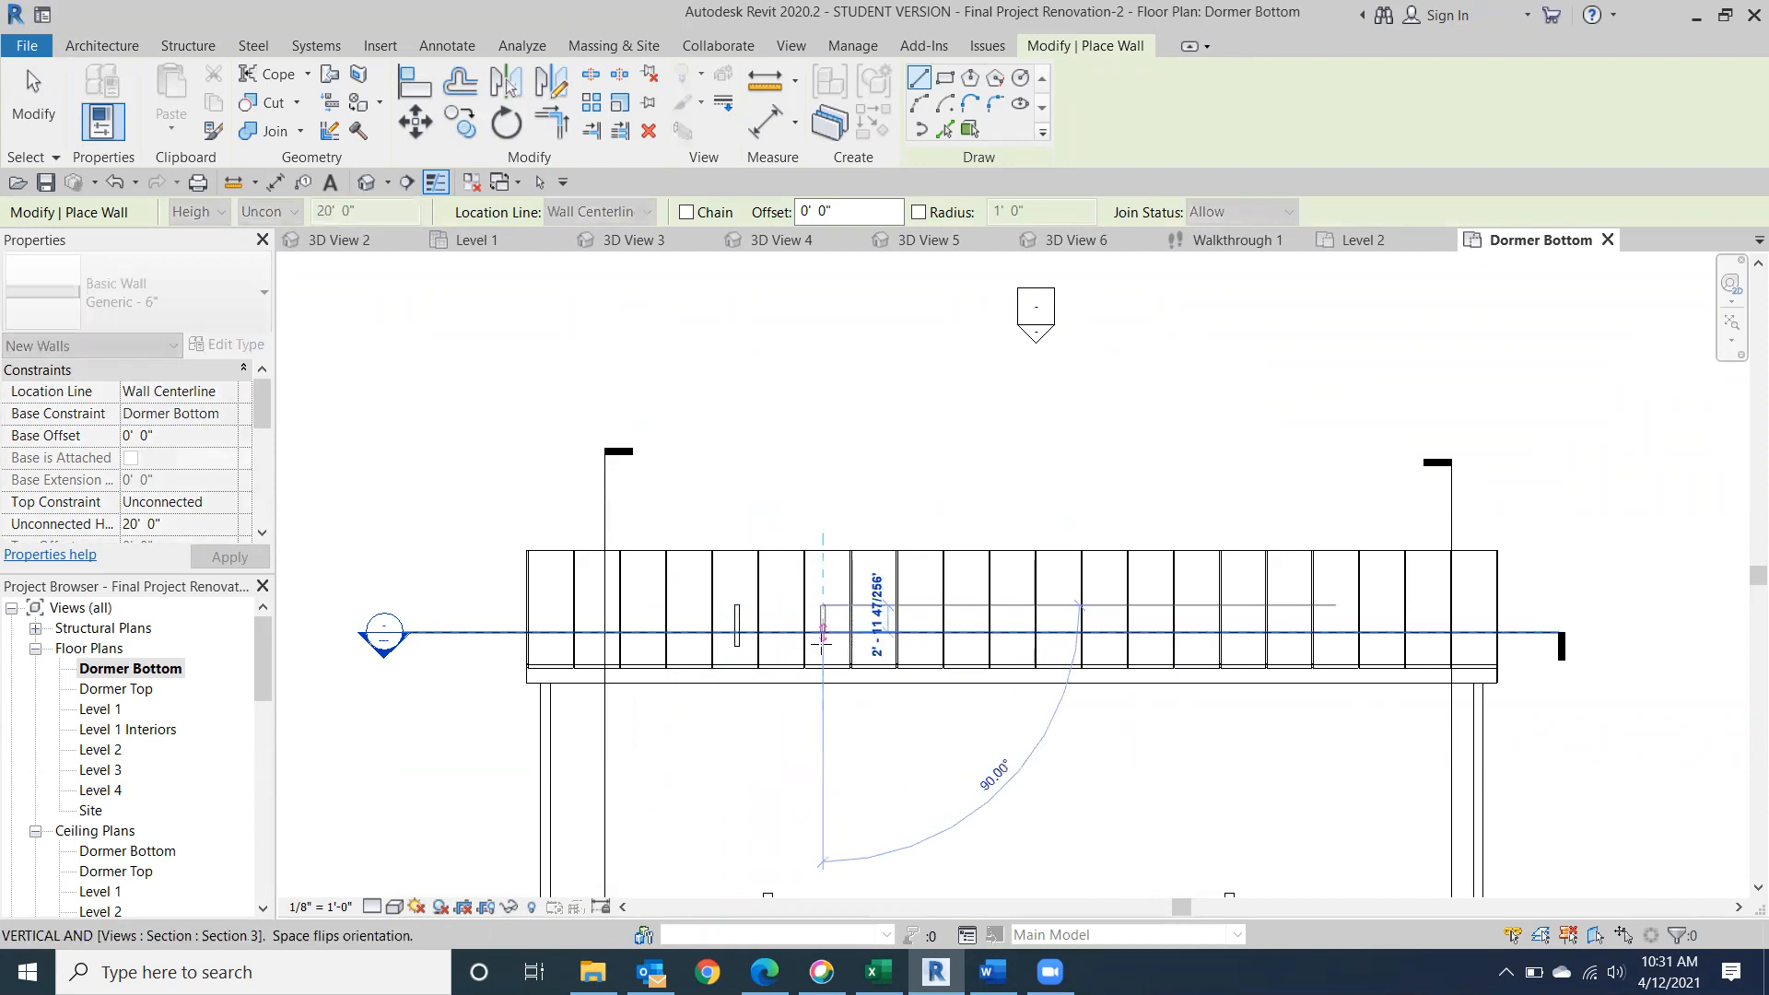
{"action": "left_click", "coordinate": [822, 645]}
Connect the upper ends of the two parallel walls with a horizontal Generic - 6" wall.
{"action": "scroll", "coordinate": [819, 603], "scroll_direction": "up", "scroll_amount": 4}
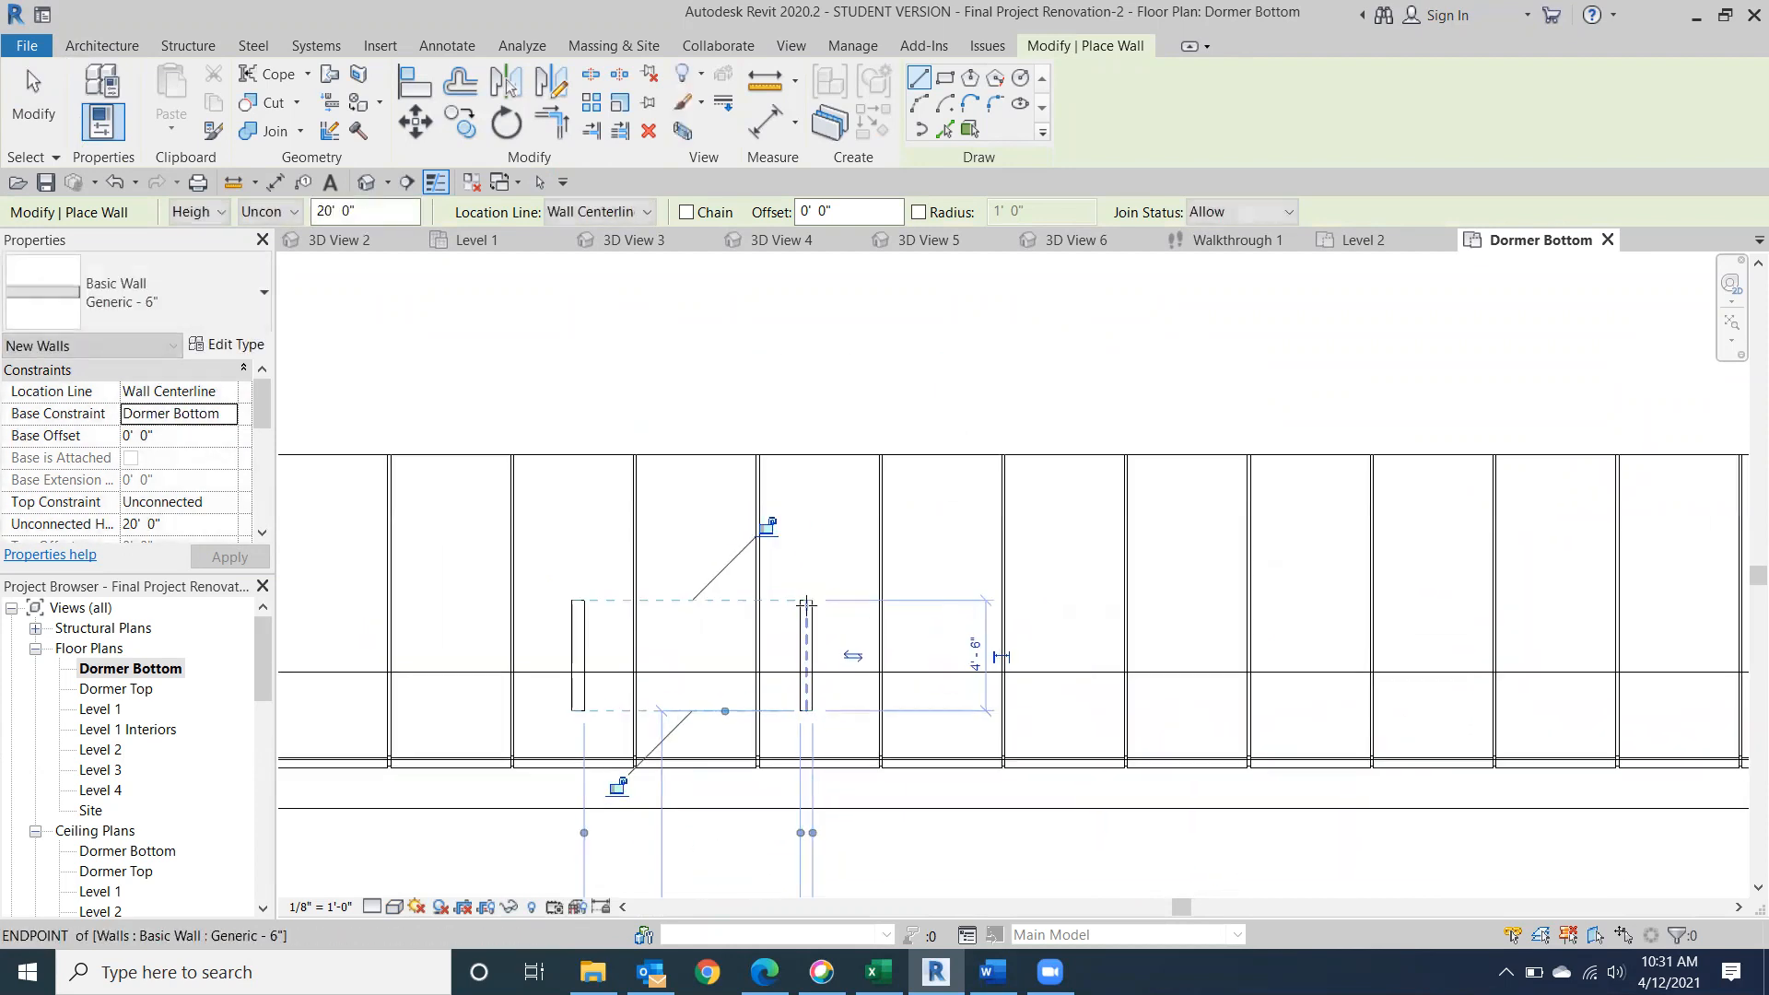
{"action": "left_click", "coordinate": [806, 599]}
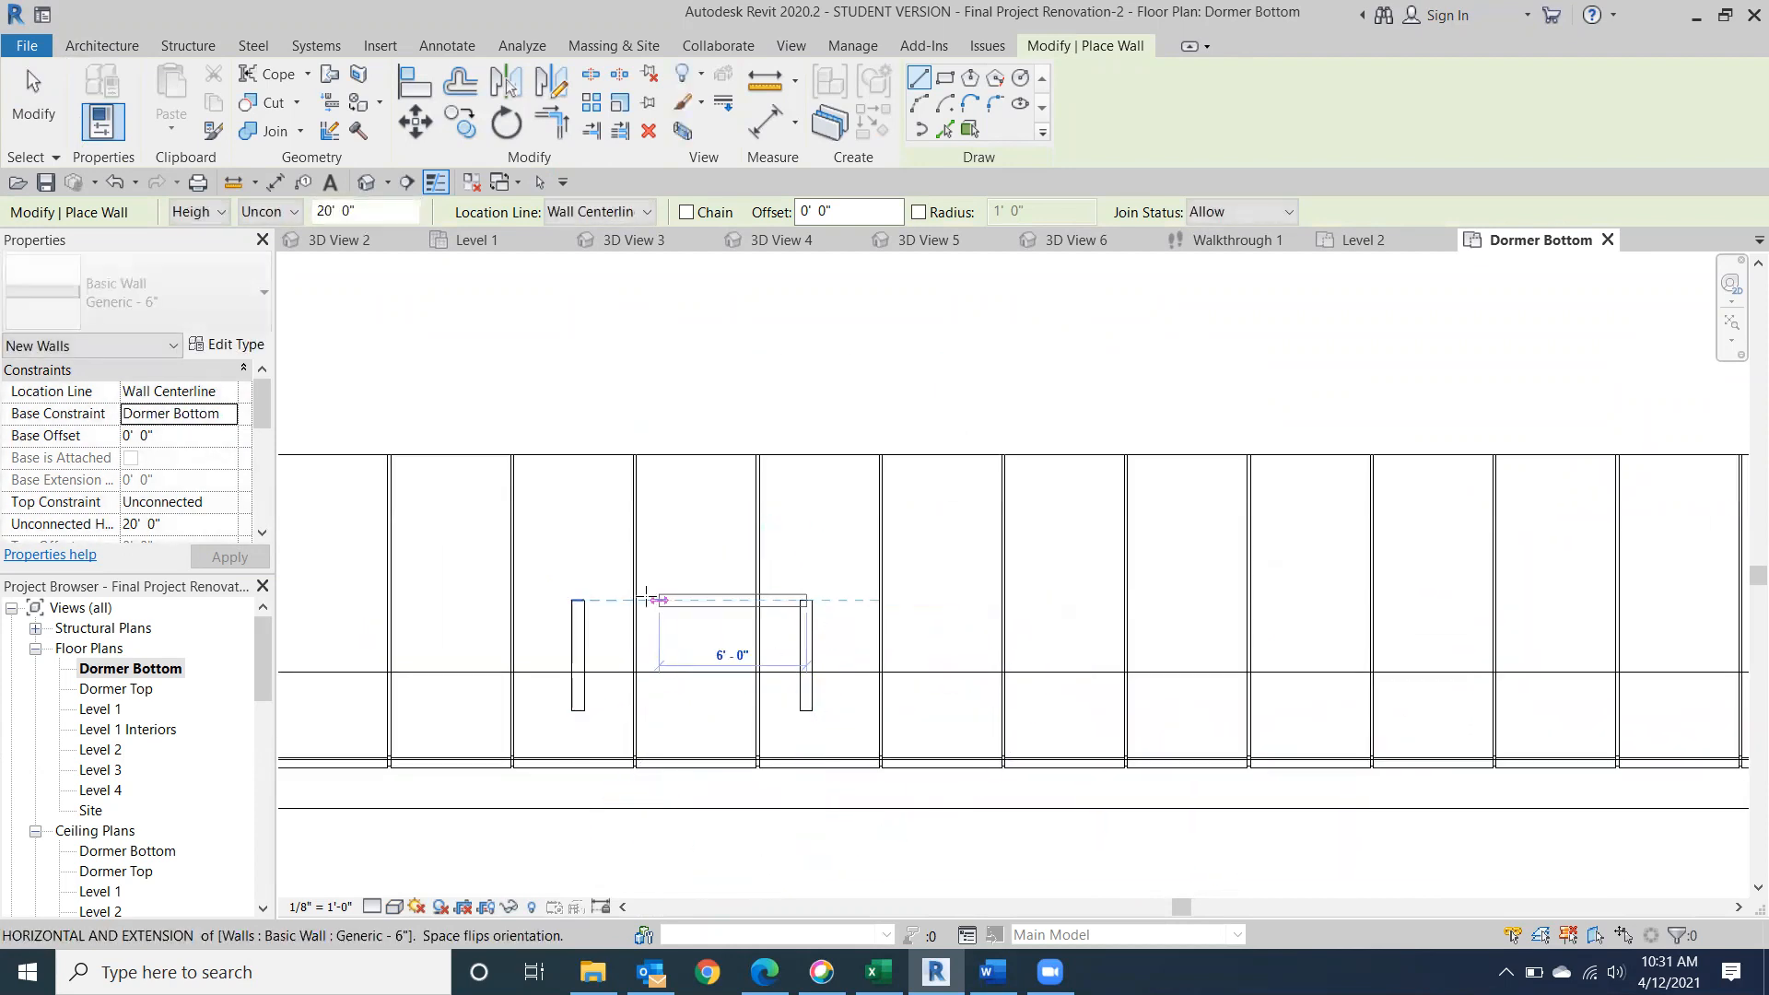
{"action": "left_click", "coordinate": [580, 600]}
{"action": "key", "text": "Escape"}
{"action": "key", "text": "Escape"}
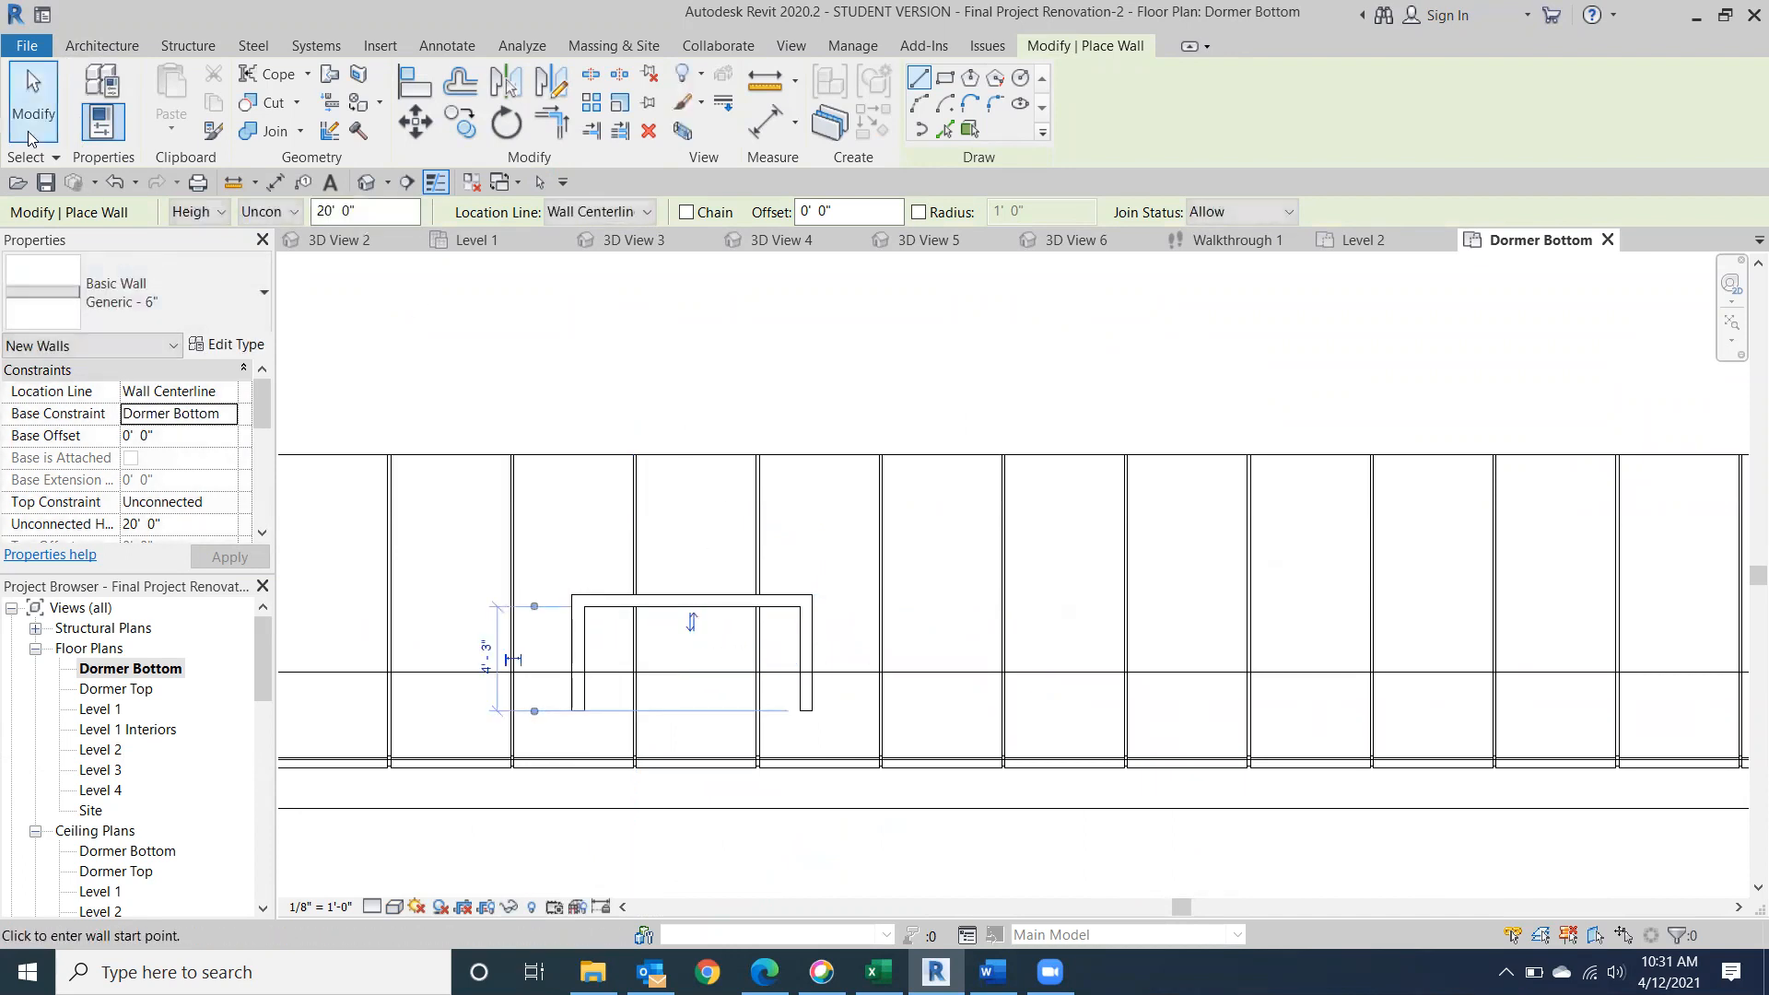
Start a Generic - 9" footprint roof along the three new walls with 0' 8" overhang, sloping only the two side edges.
{"action": "middle_click_drag", "start_coordinate": [778, 304], "coordinate": [888, 207]}
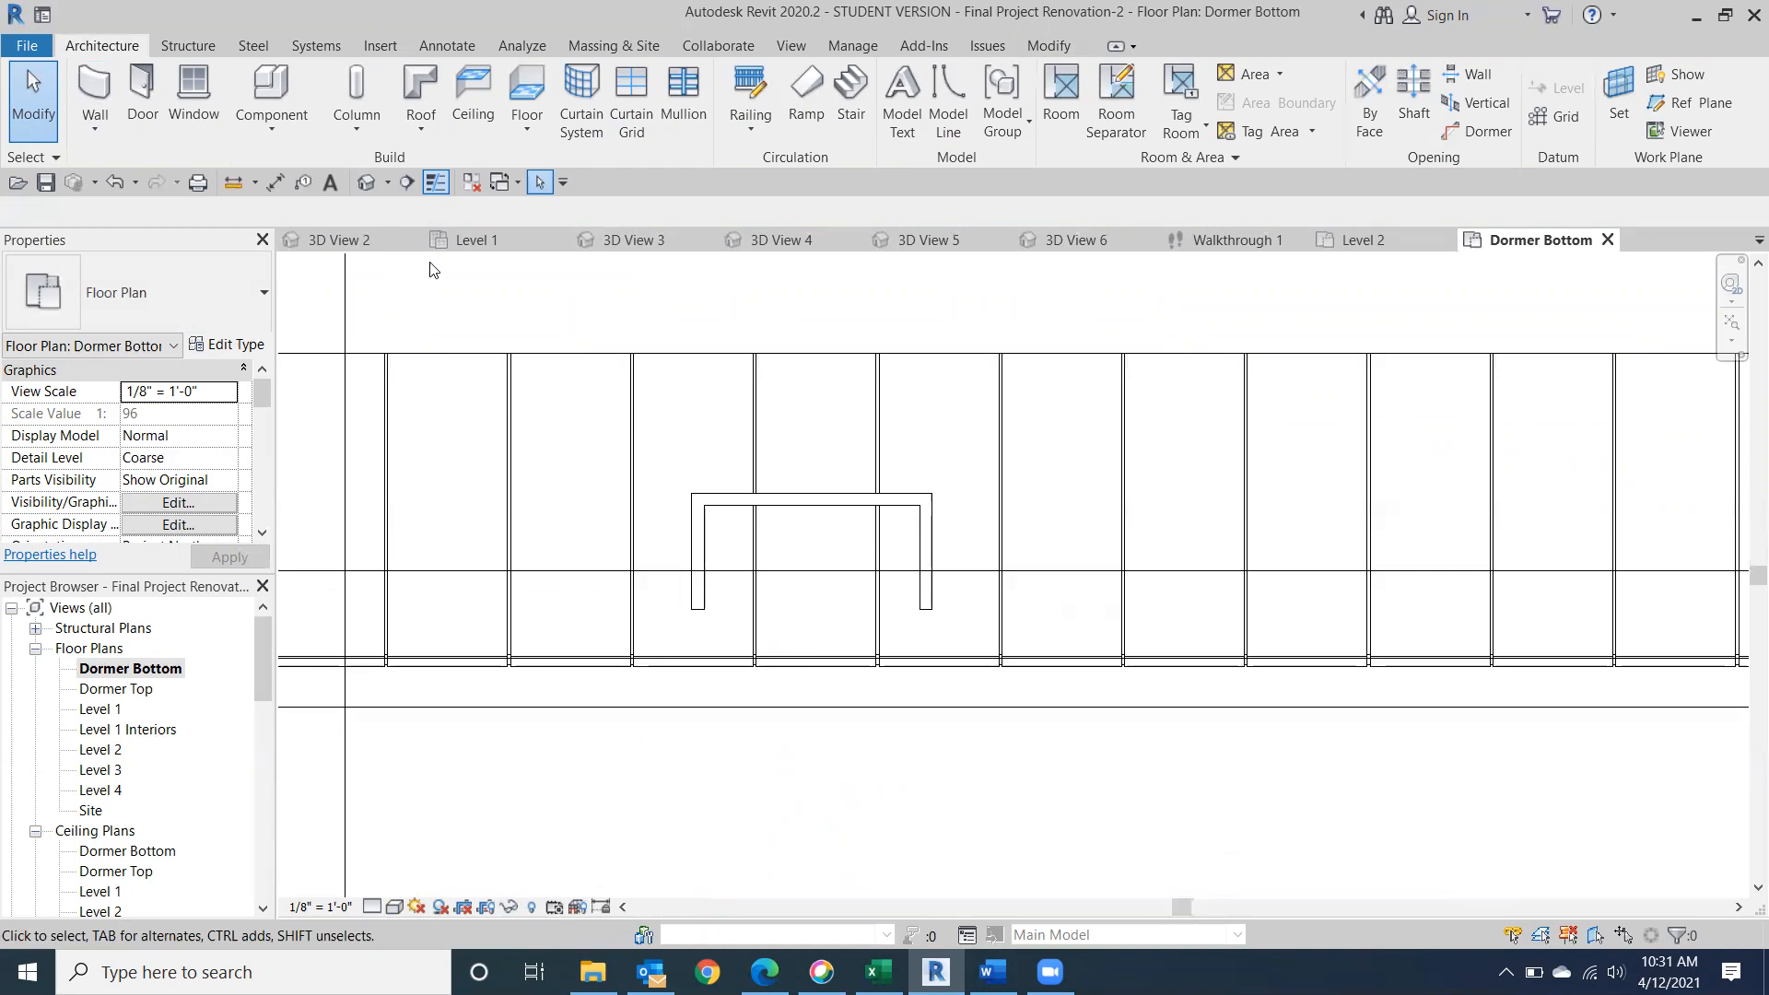
{"action": "left_click", "coordinate": [420, 87]}
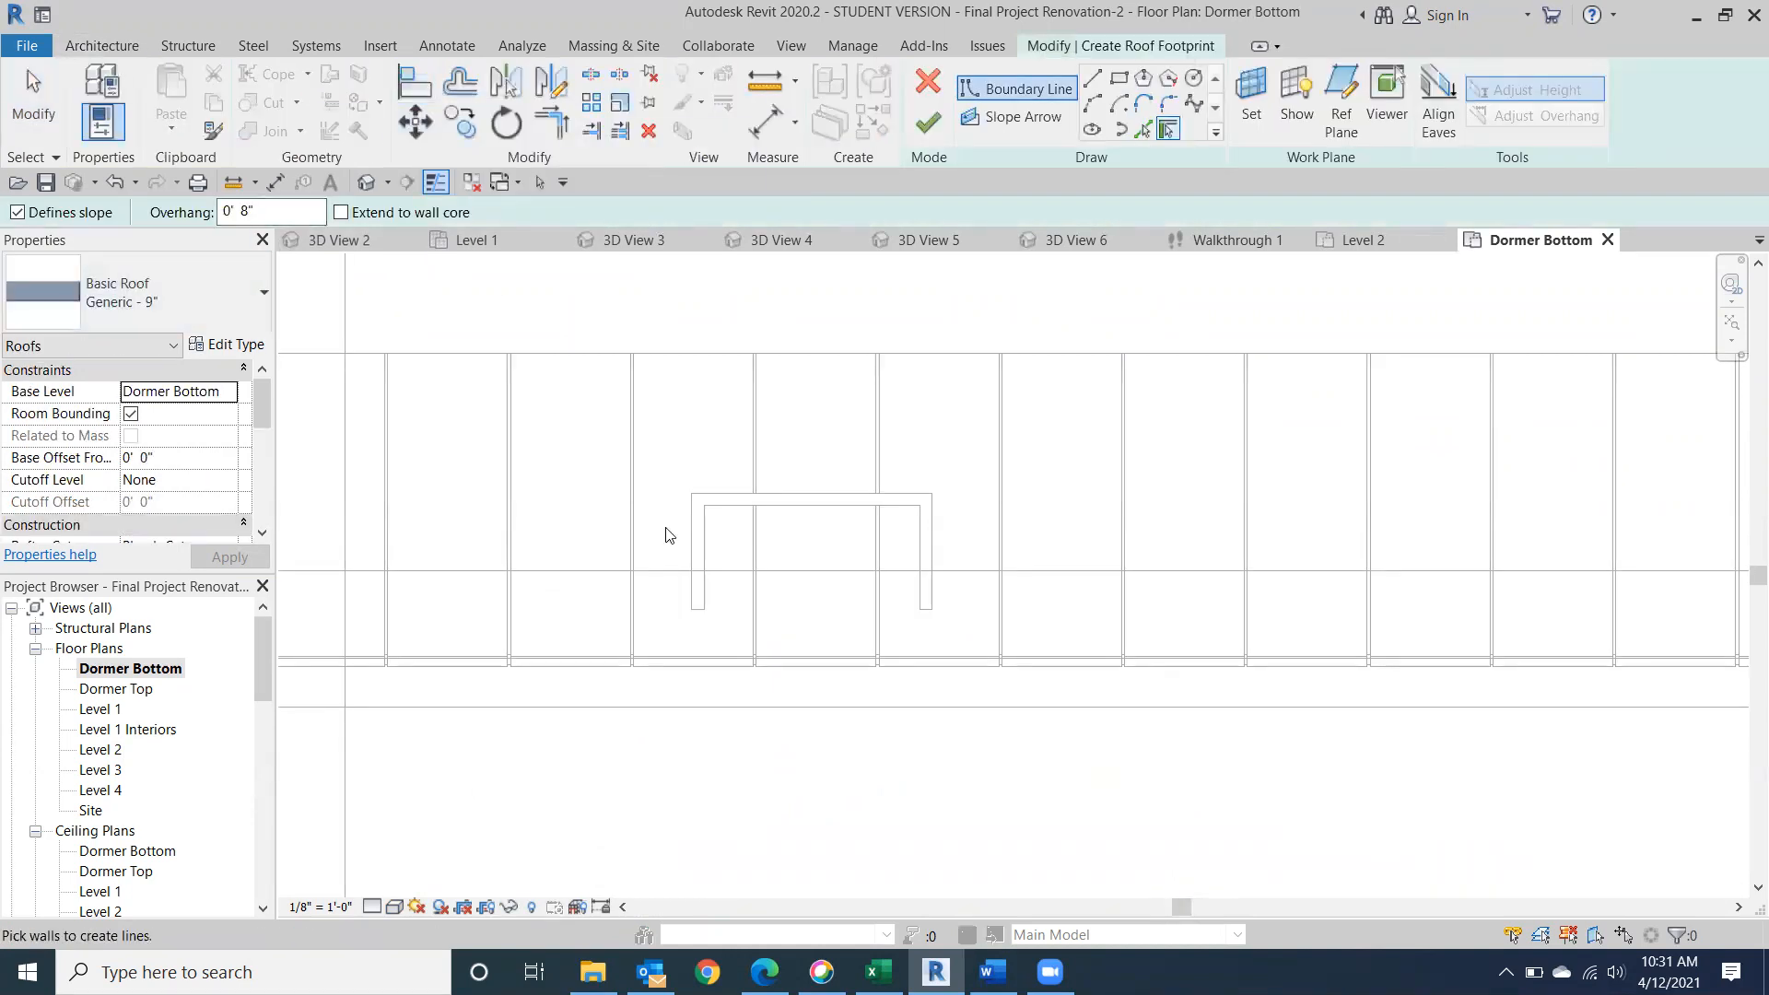
{"action": "left_click", "coordinate": [686, 553]}
{"action": "left_click", "coordinate": [940, 558]}
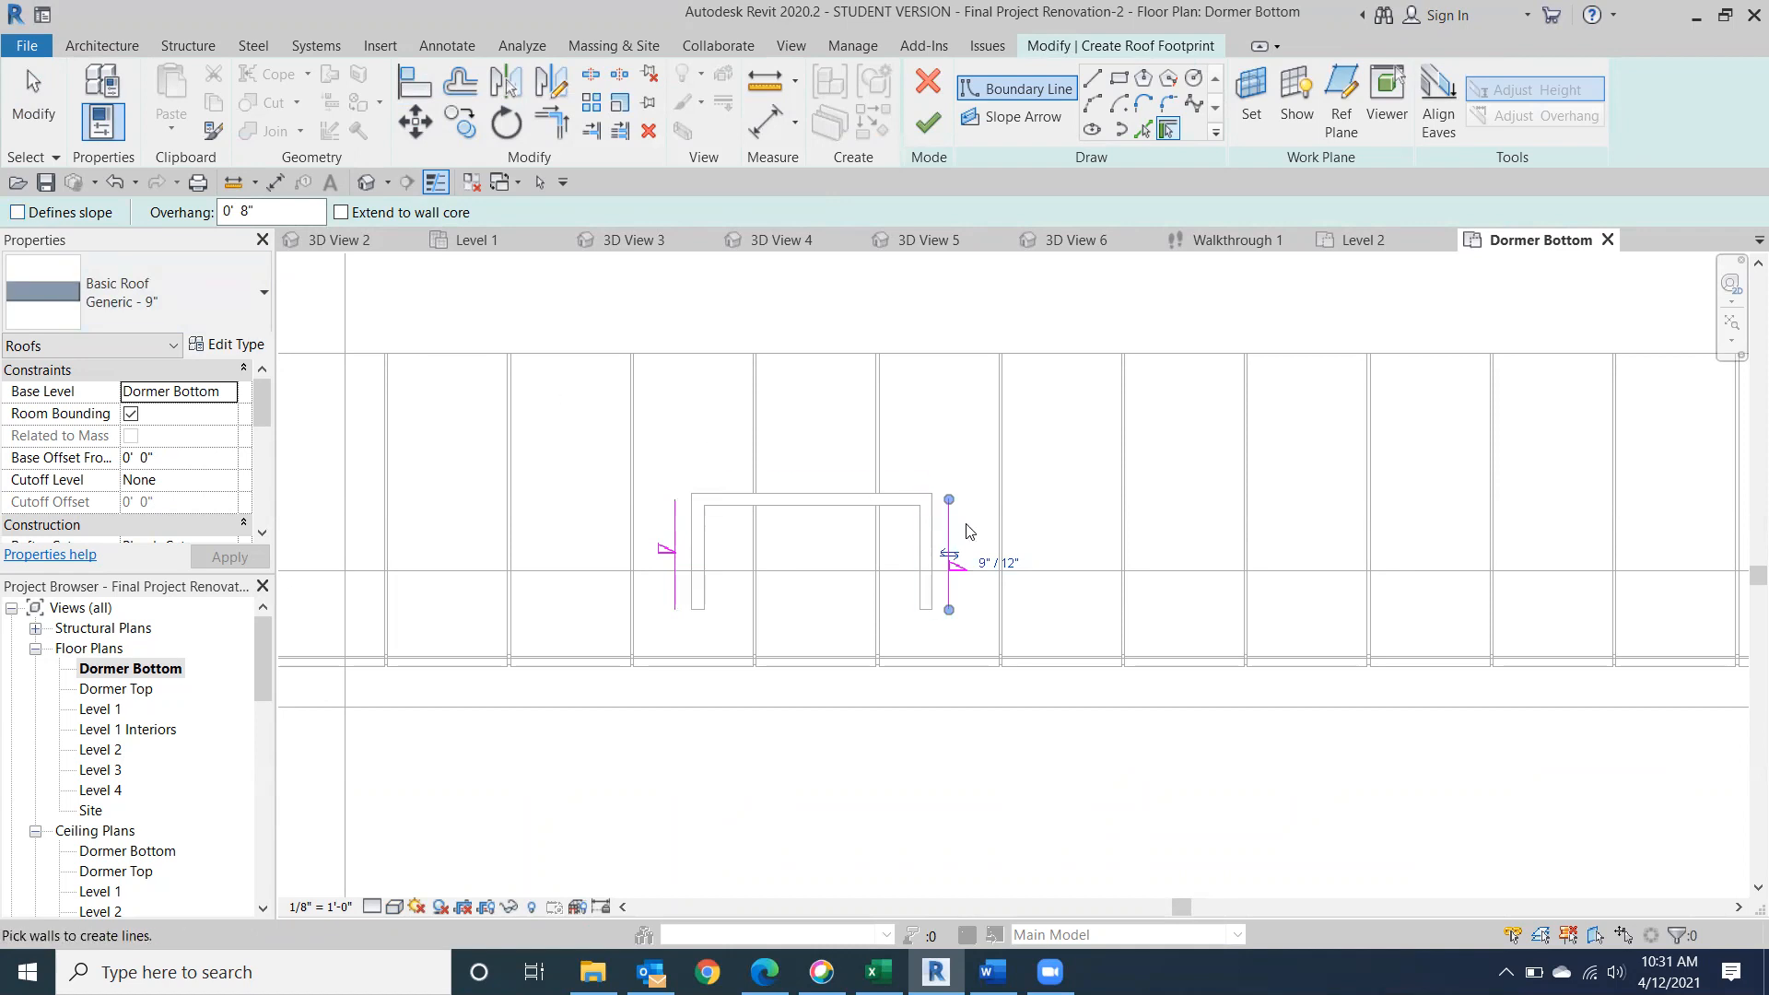
Close the roof footprint with an unsloped line about 1' 0" above the side walls' open ends, and trim the side boundaries to it.
{"action": "left_click", "coordinate": [1092, 79]}
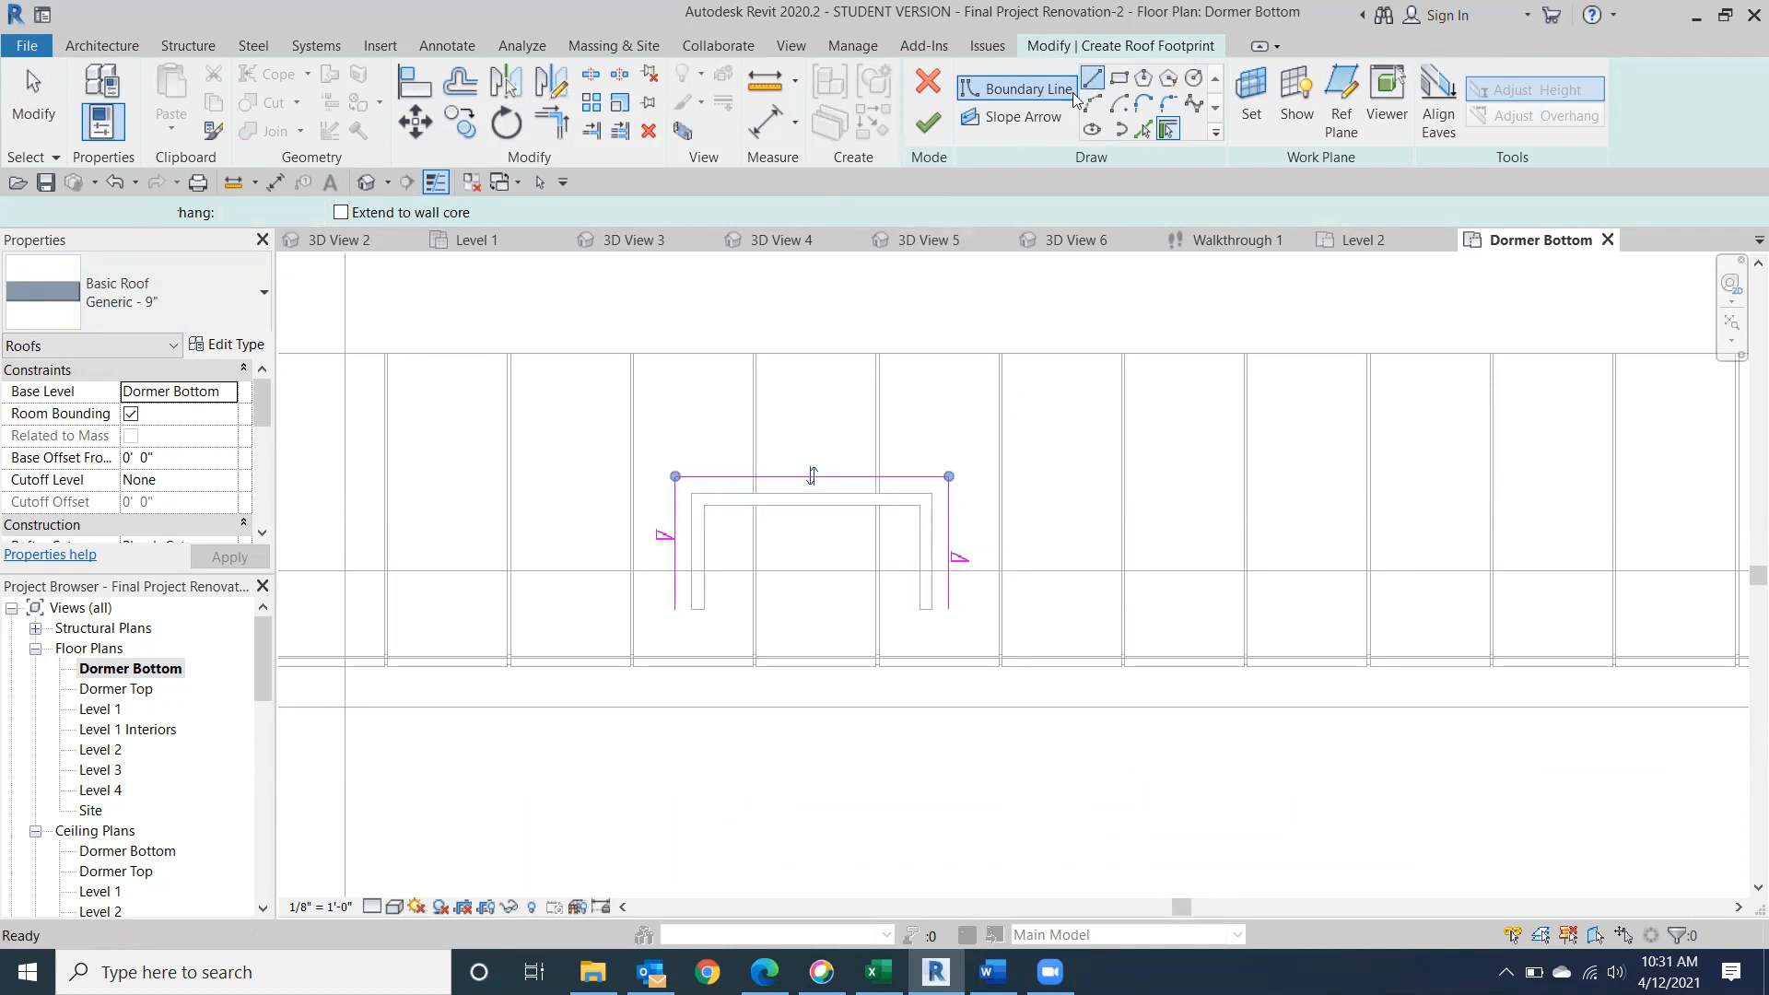
{"action": "left_click", "coordinate": [675, 587]}
{"action": "left_click", "coordinate": [947, 584]}
{"action": "key", "text": "Escape"}
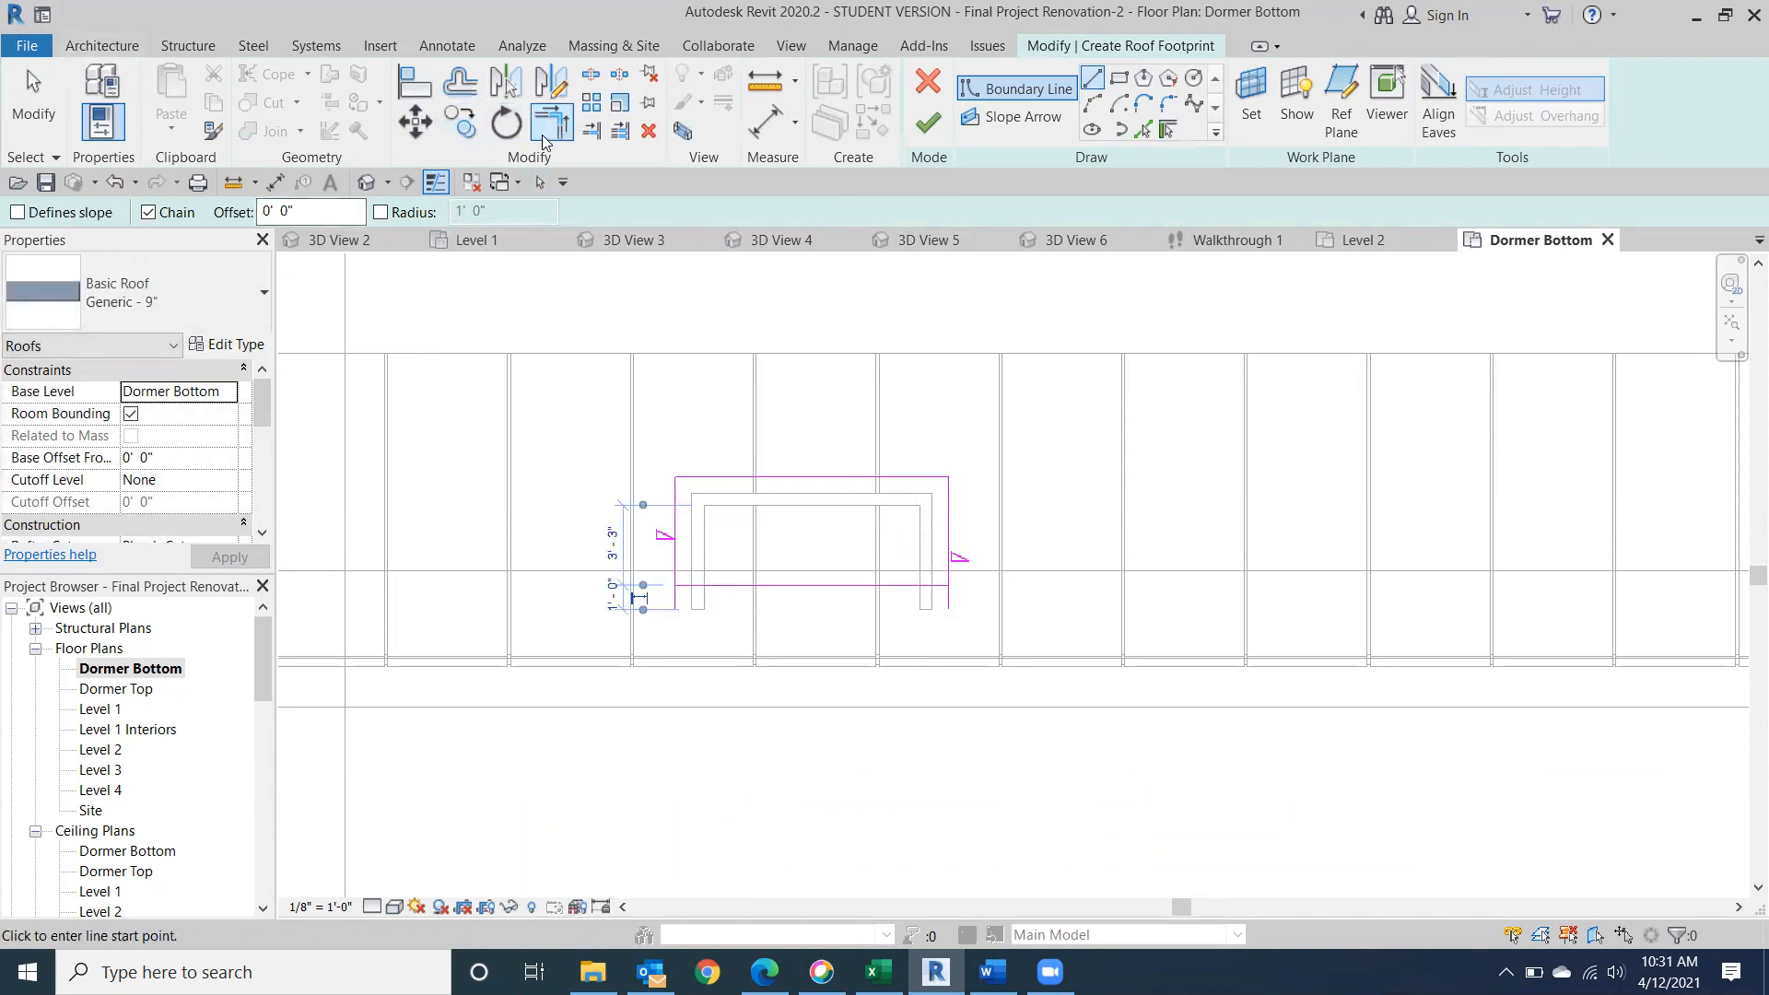
{"action": "key", "text": "Escape"}
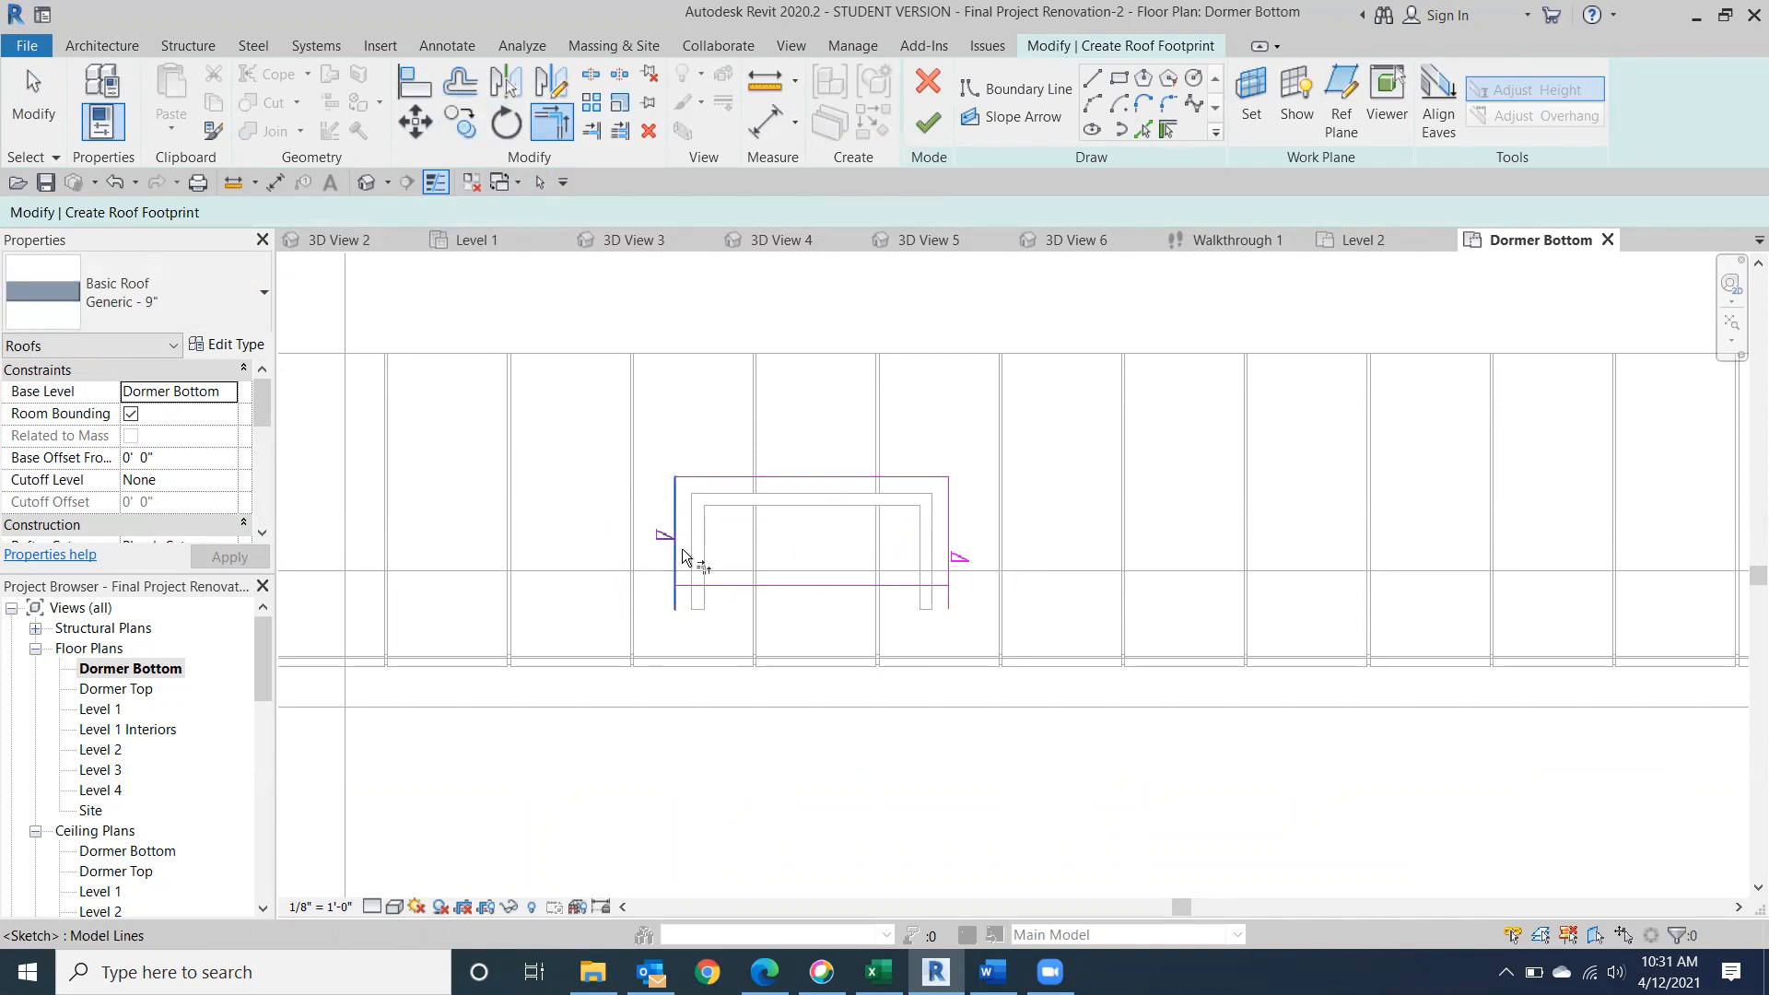
{"action": "left_click", "coordinate": [705, 584]}
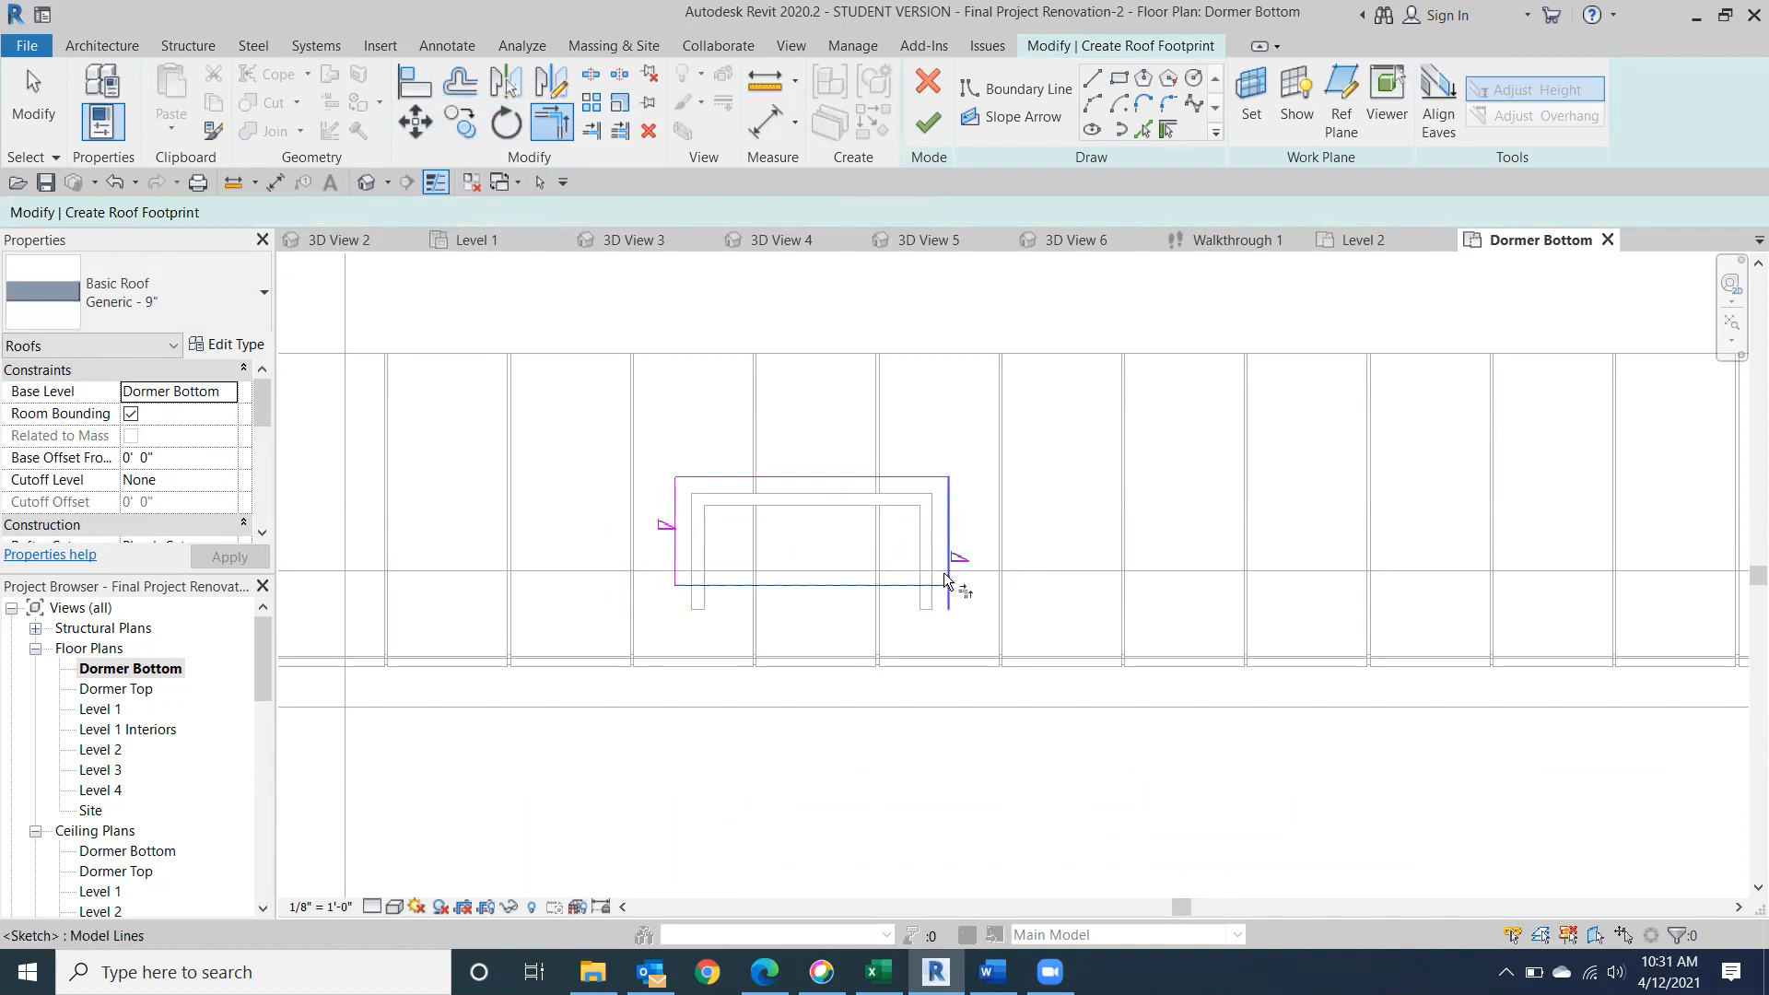
Finish the dormer roof without attaching the walls, and view the building in 3D from its back-left corner.
{"action": "left_click", "coordinate": [926, 127]}
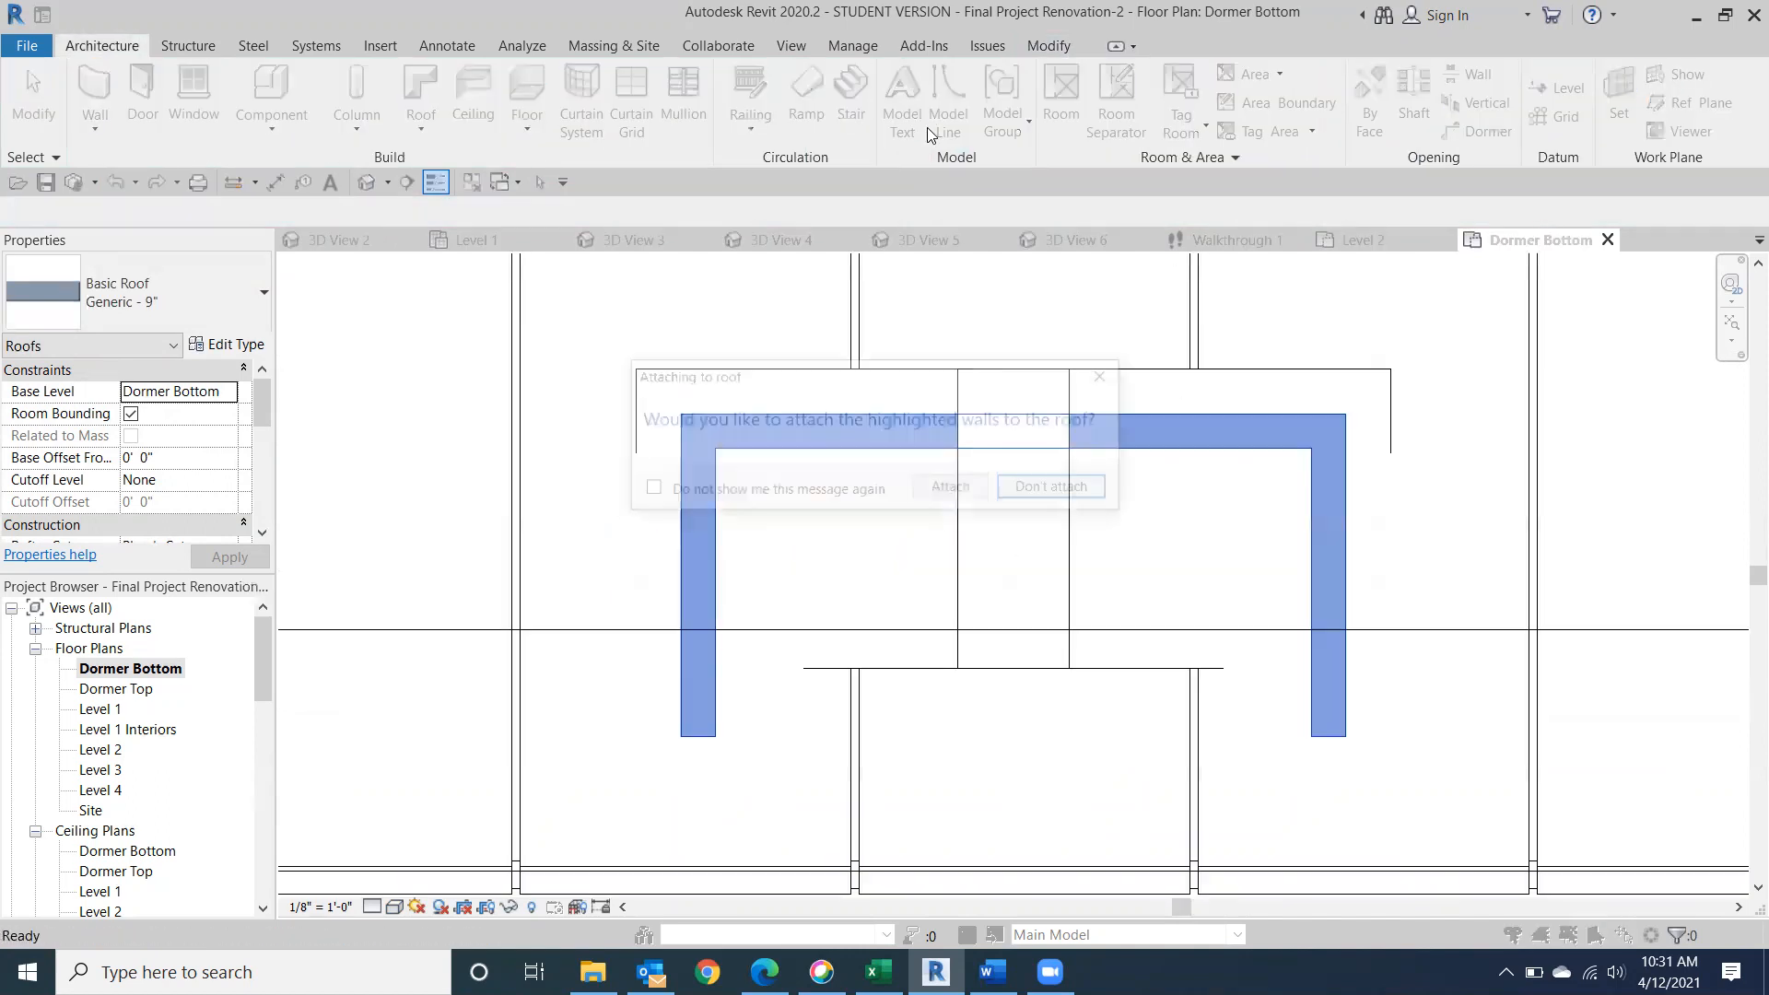
{"action": "left_click", "coordinate": [1038, 498]}
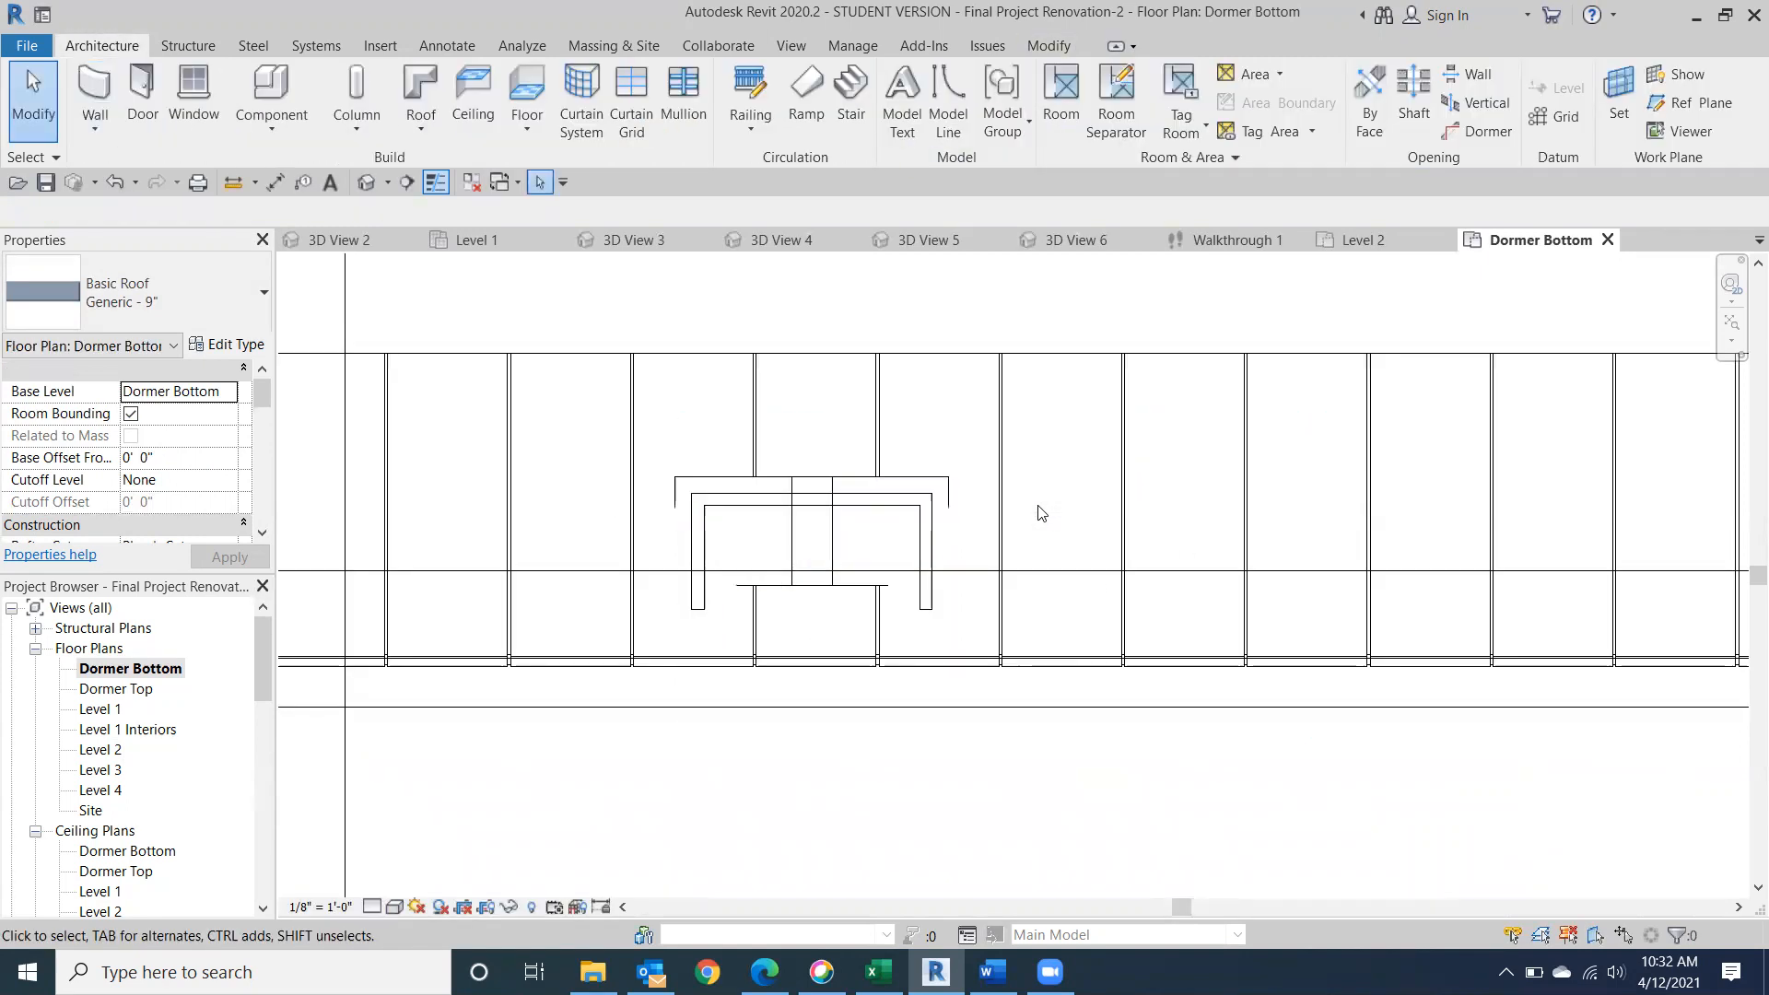
{"action": "left_click", "coordinate": [380, 183]}
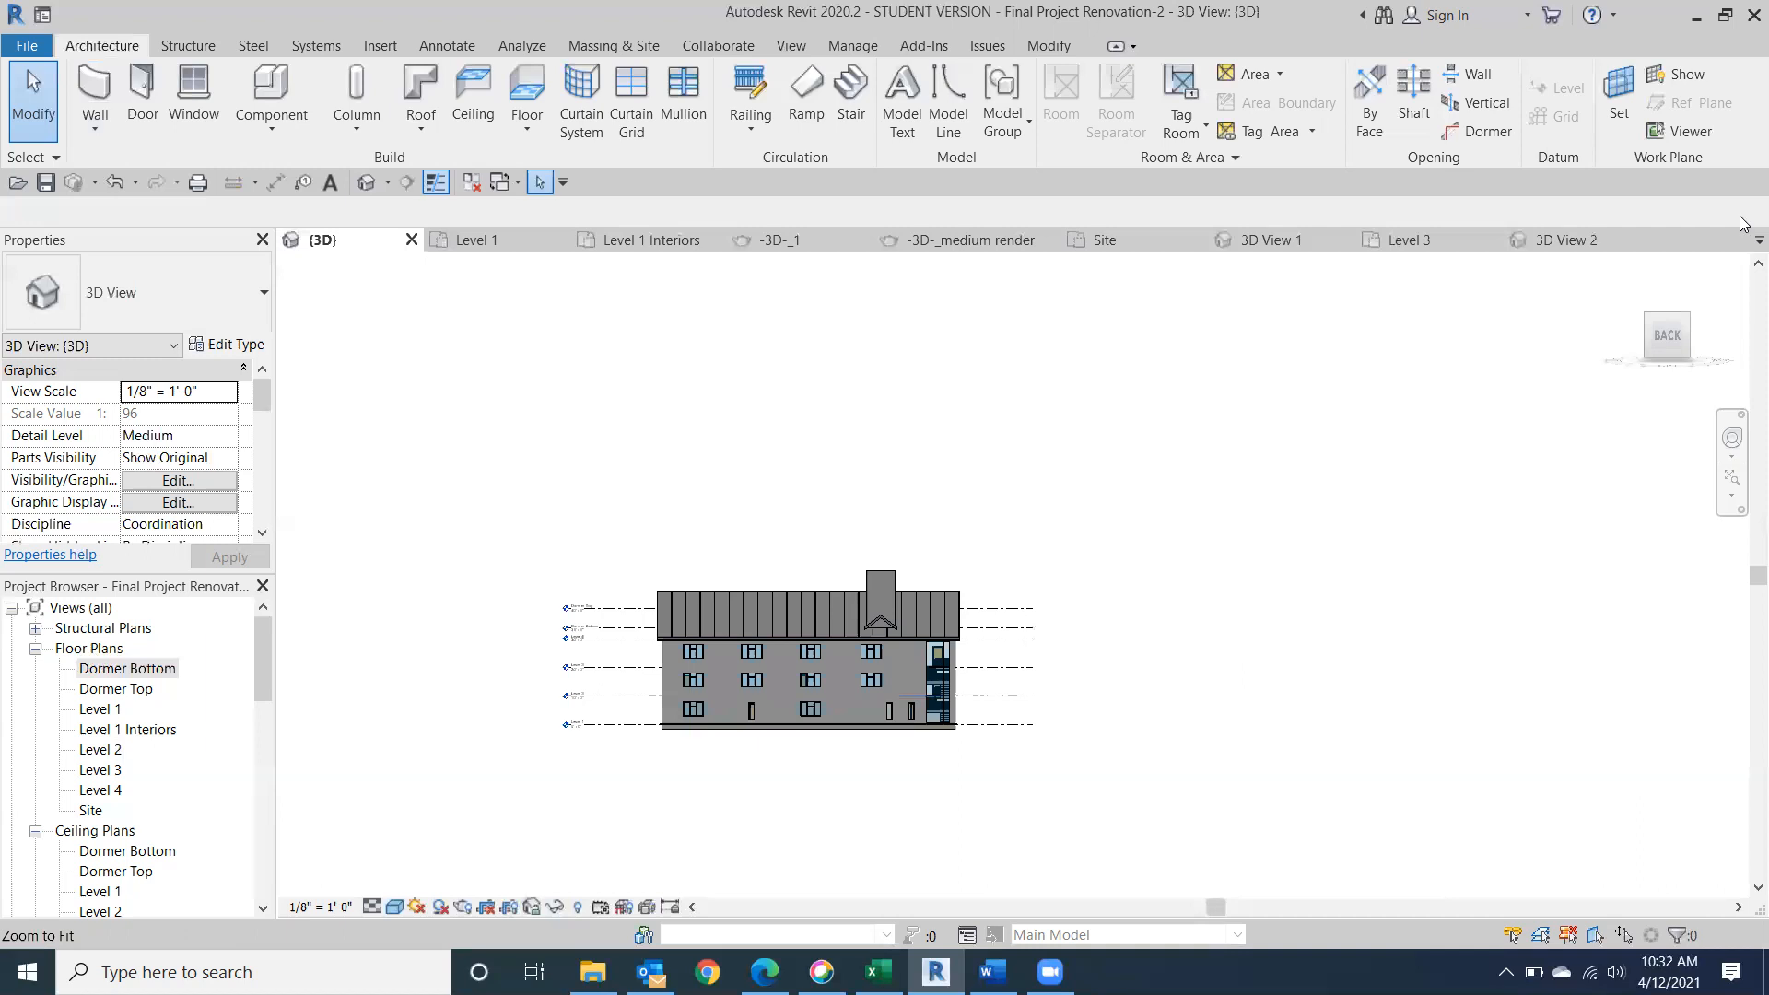
{"action": "left_click_drag", "start_coordinate": [1666, 336], "coordinate": [1525, 360]}
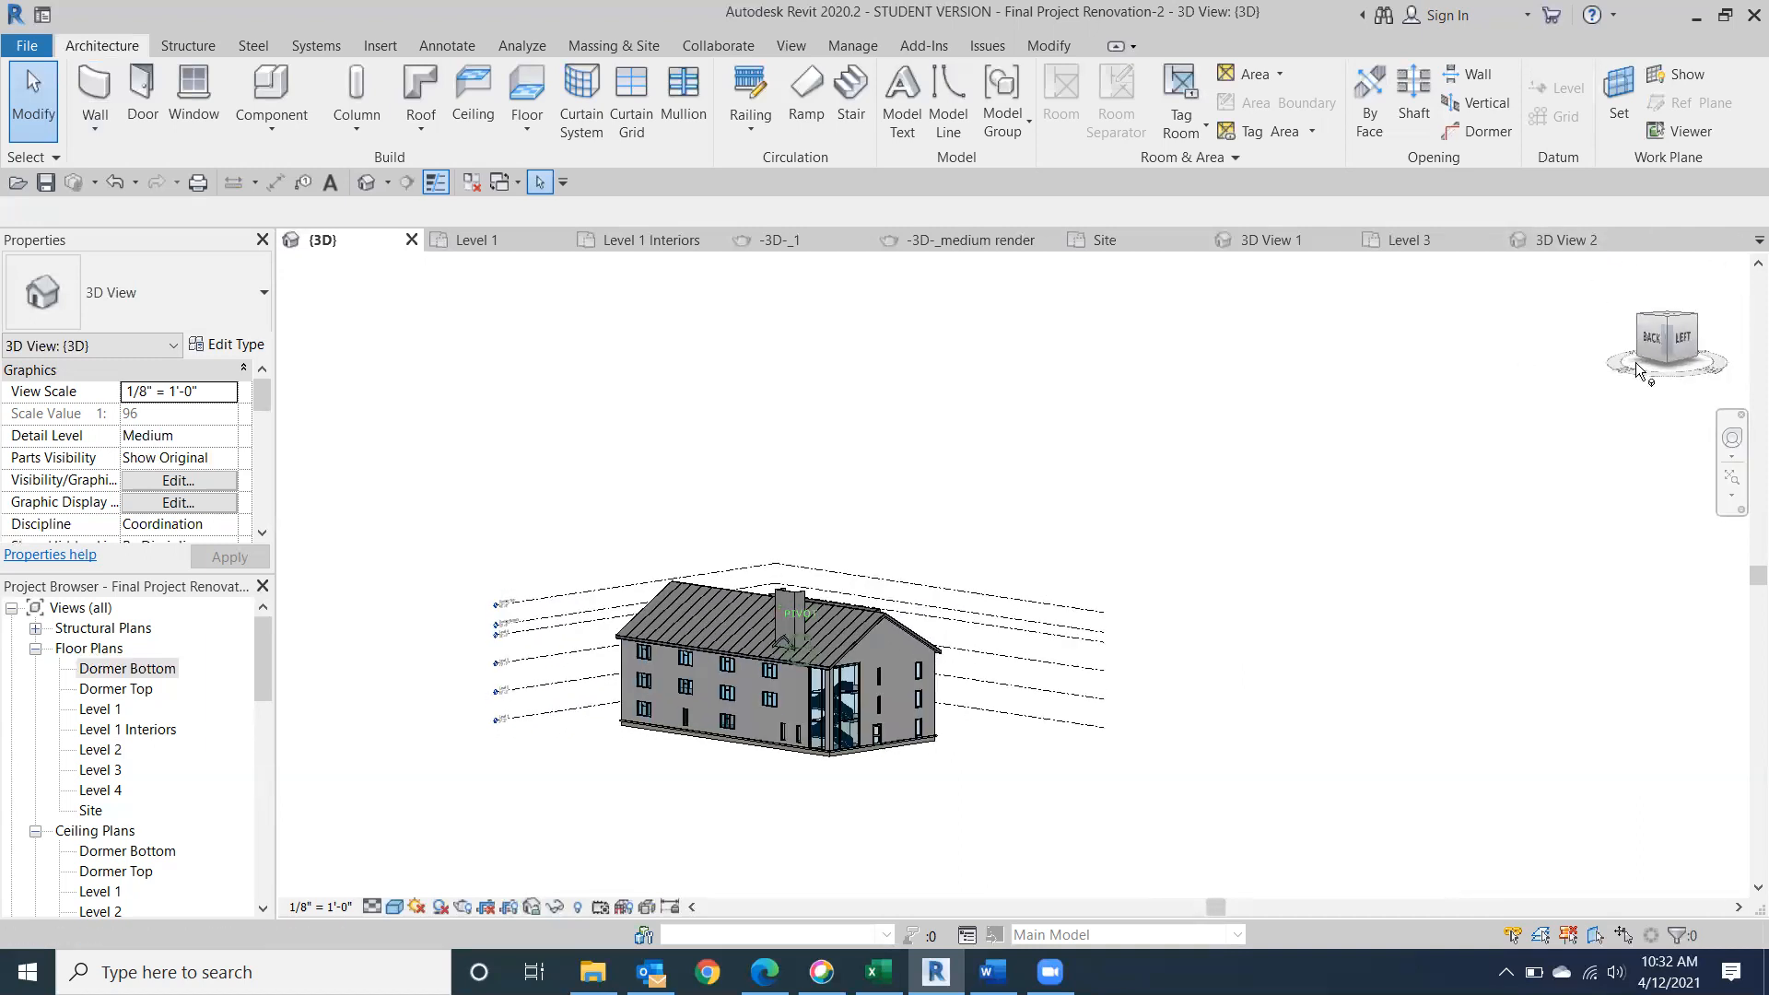
Set the base level of the new Generic - 9" dormer roof to Dormer Top.
{"action": "scroll", "coordinate": [780, 606], "scroll_direction": "up", "scroll_amount": 5}
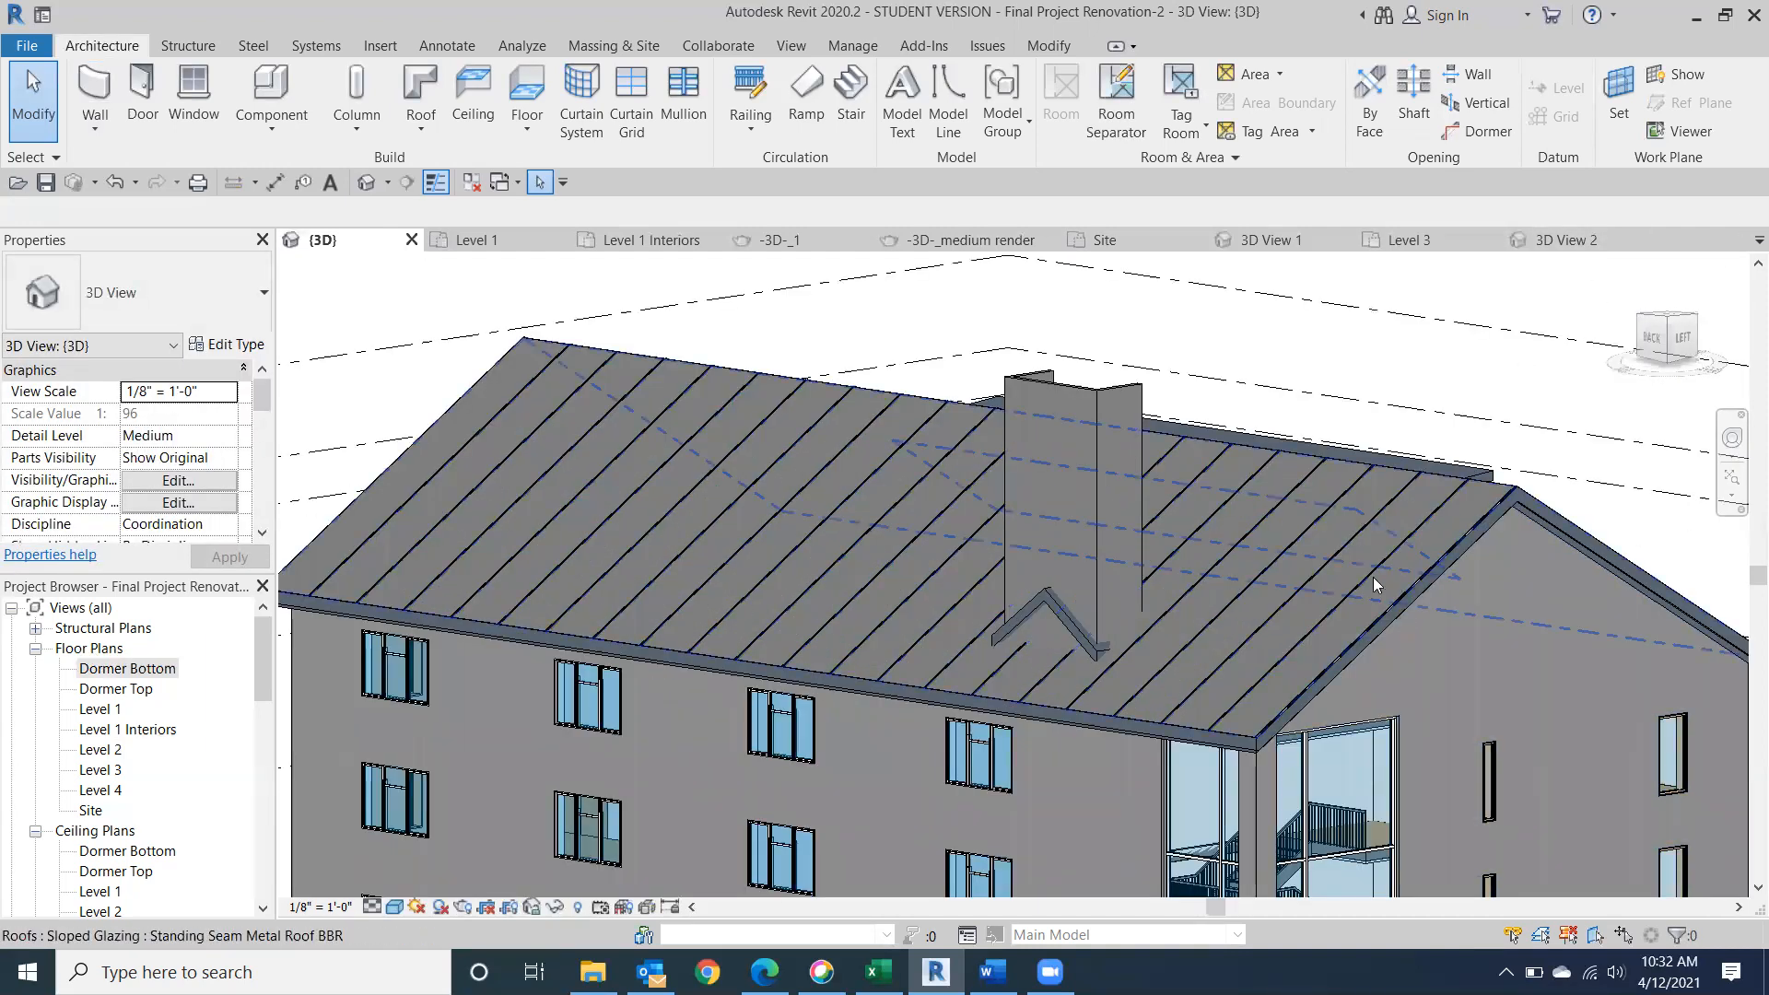
{"action": "left_click", "coordinate": [1074, 626]}
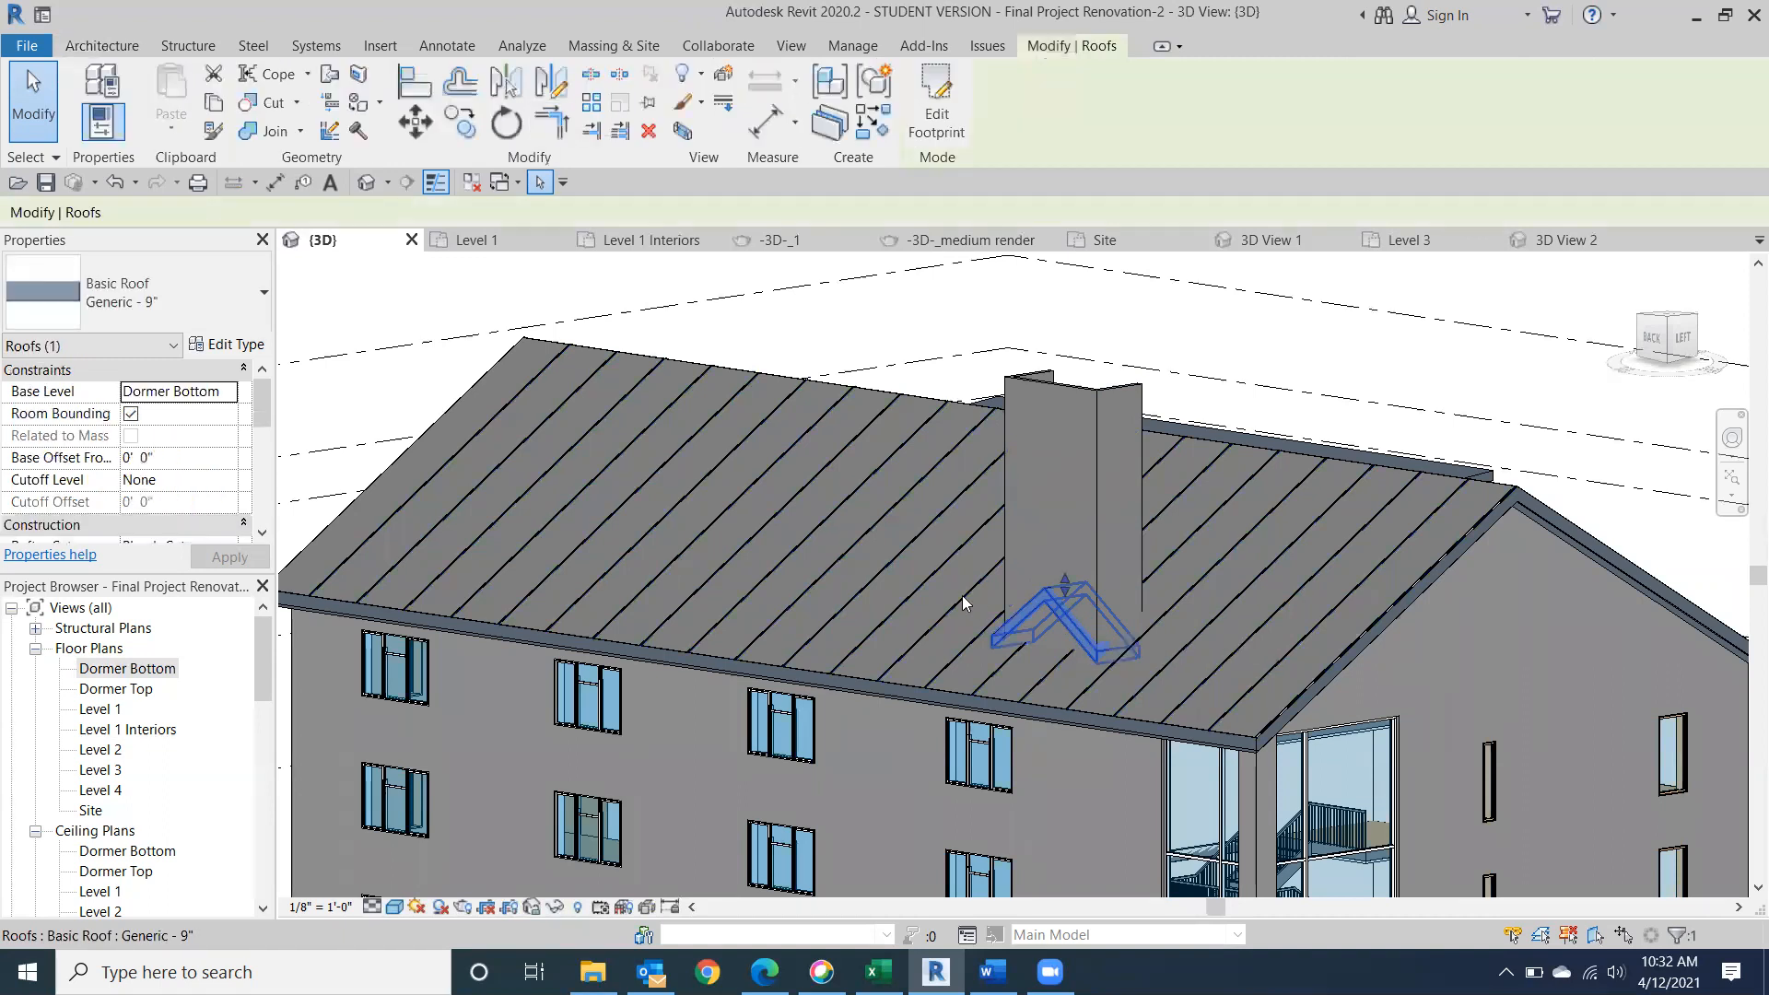
{"action": "left_click", "coordinate": [228, 391]}
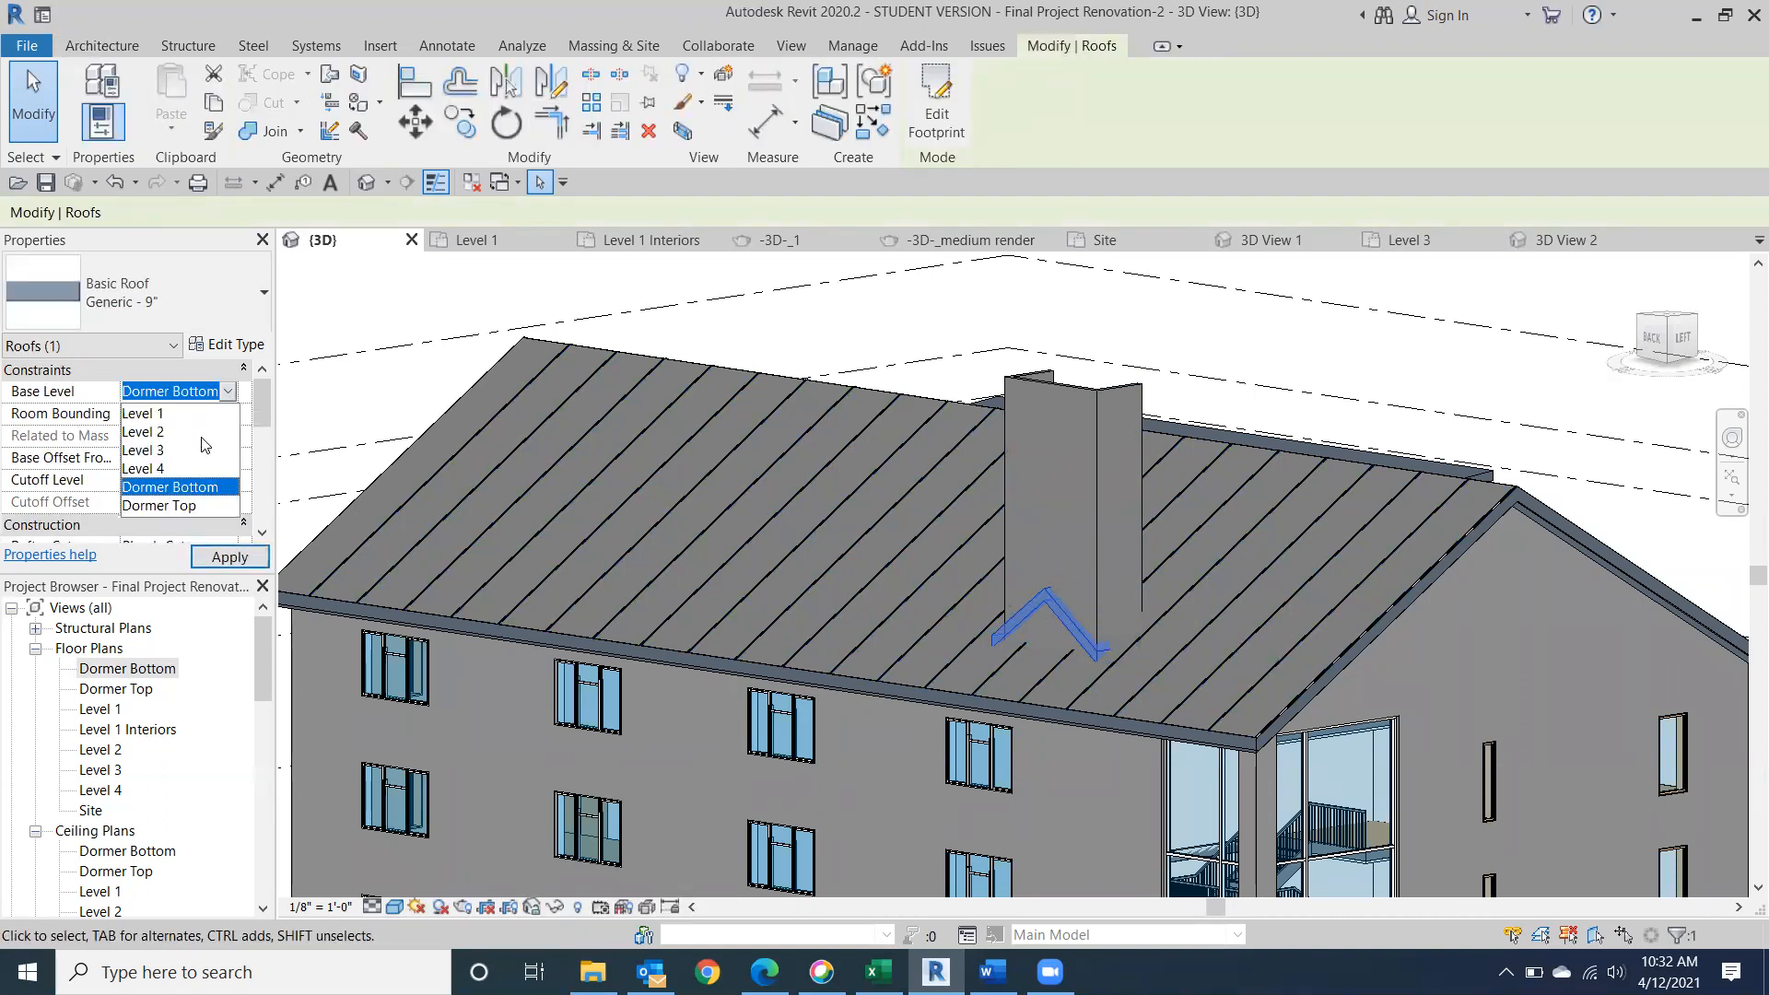
{"action": "left_click", "coordinate": [181, 506]}
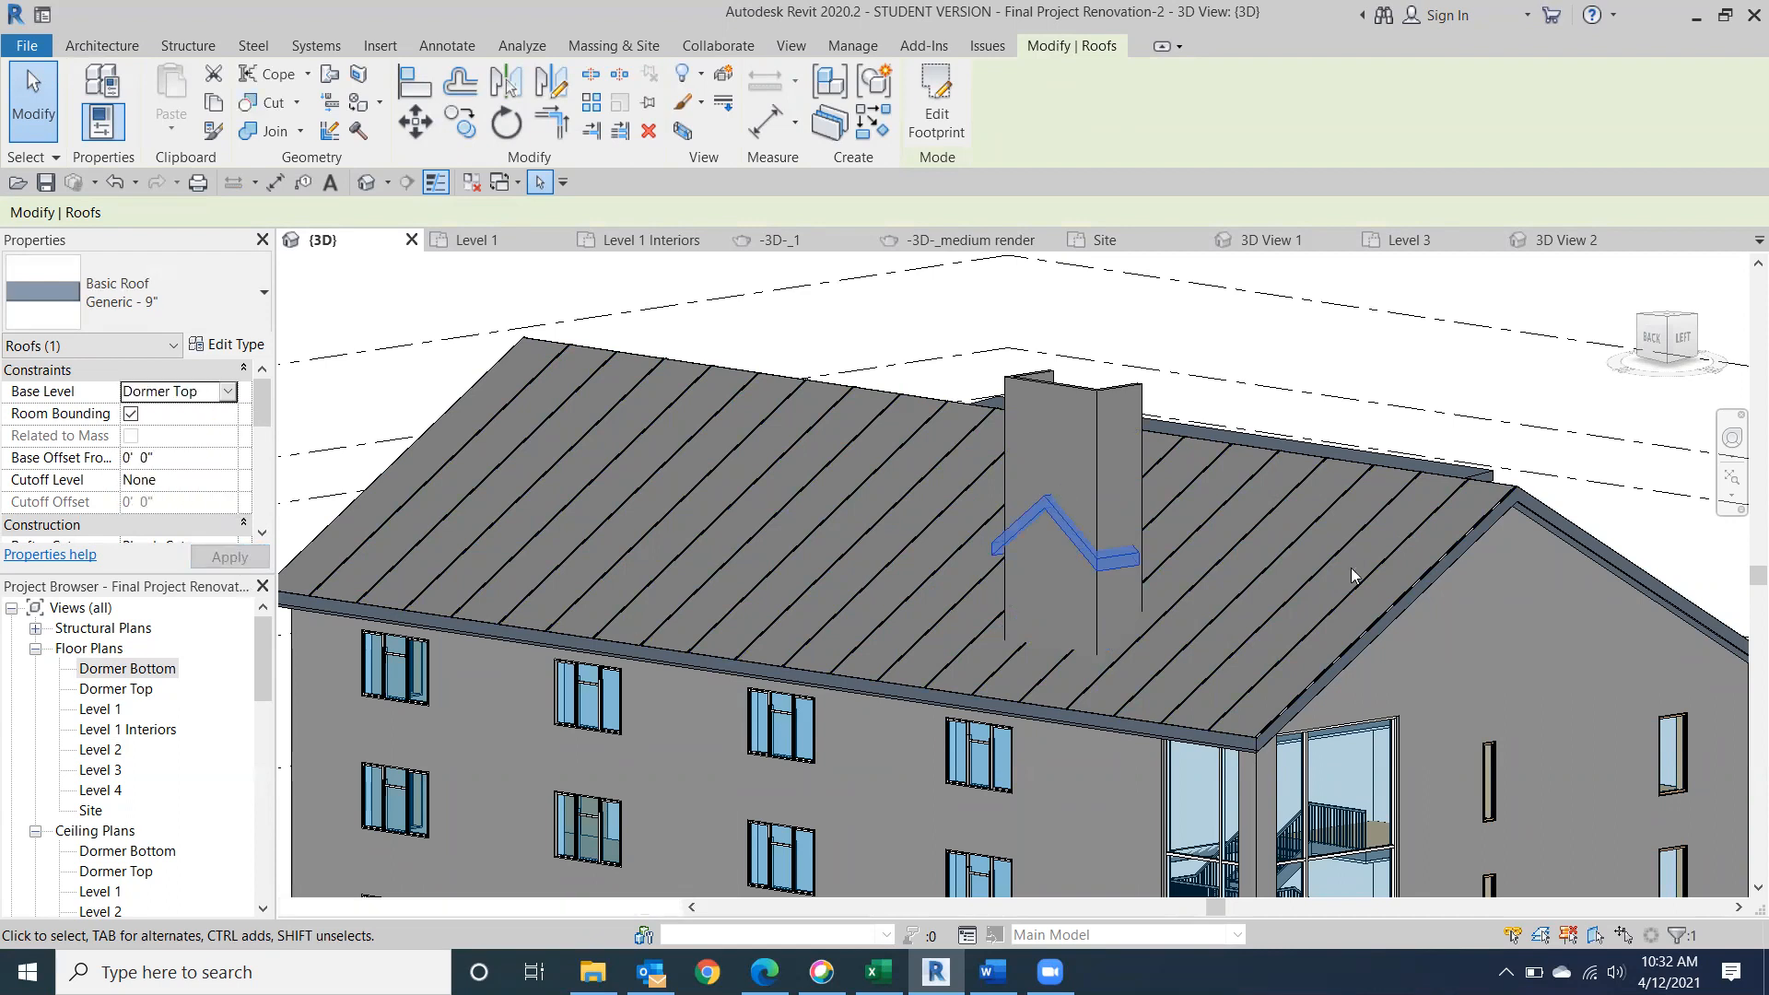
Temporarily hide the standing seam metal roof element so the Generic - 12" roof beneath is exposed around the dormer.
{"action": "left_click_drag", "start_coordinate": [1649, 348], "coordinate": [1645, 396]}
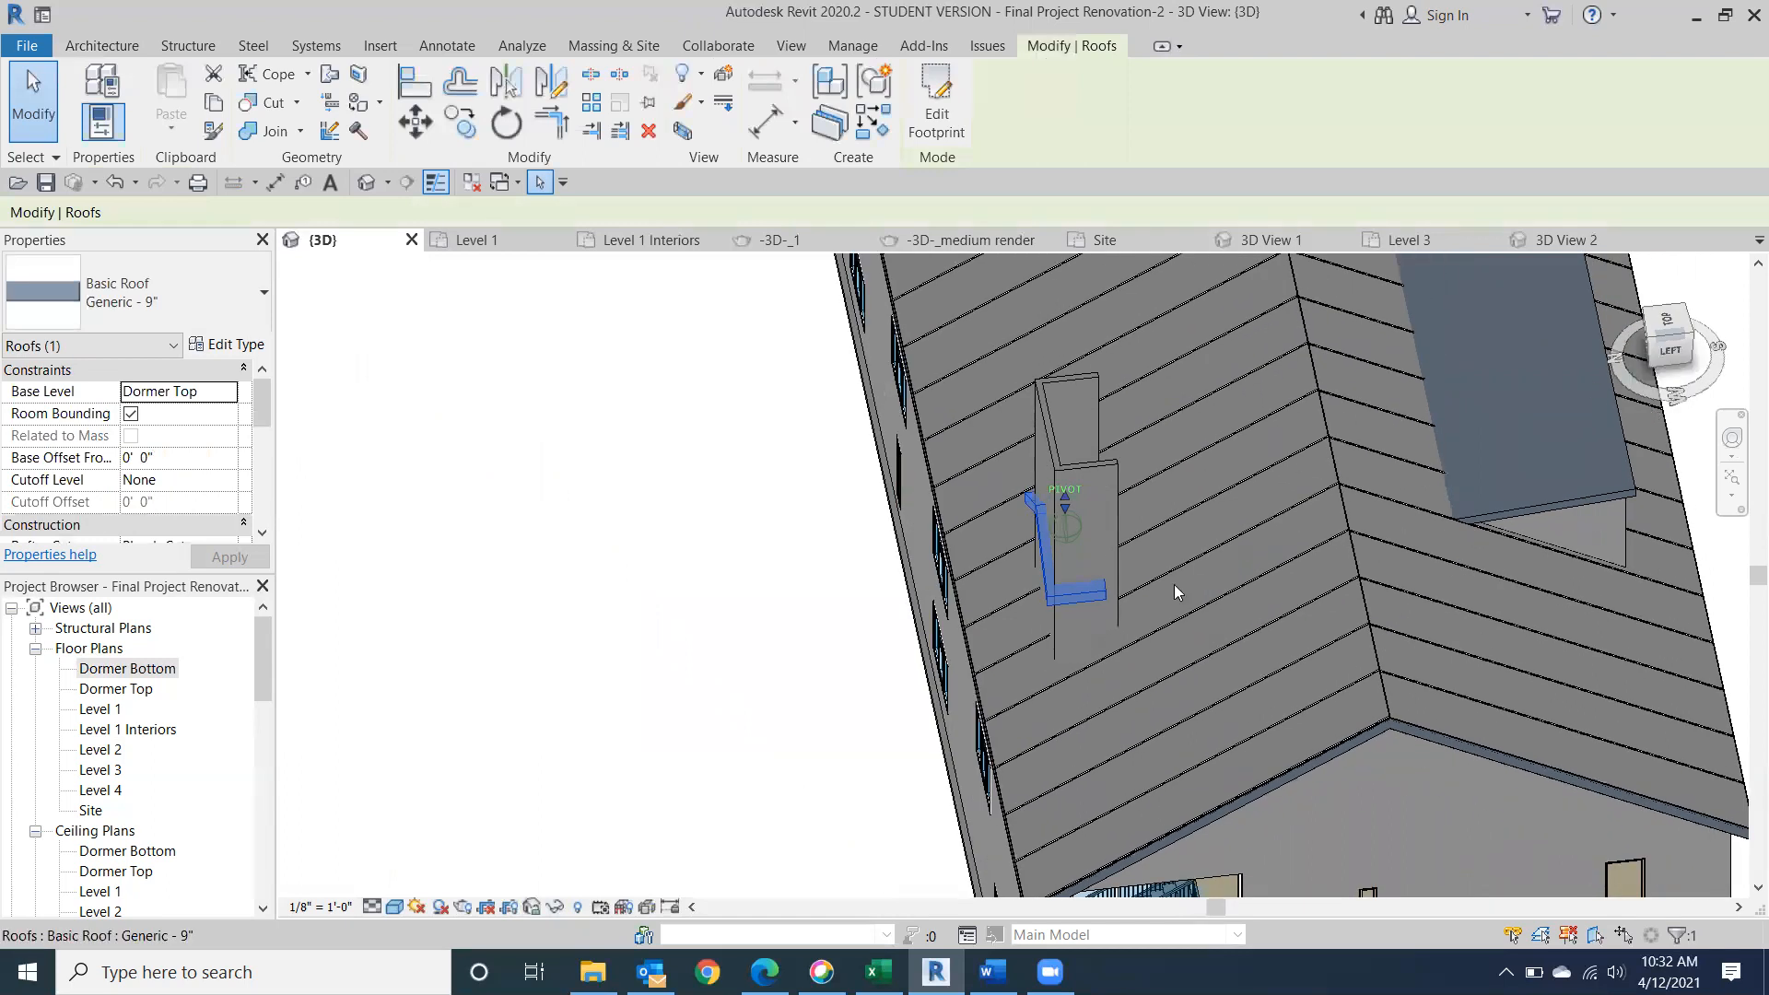
{"action": "left_click", "coordinate": [999, 778]}
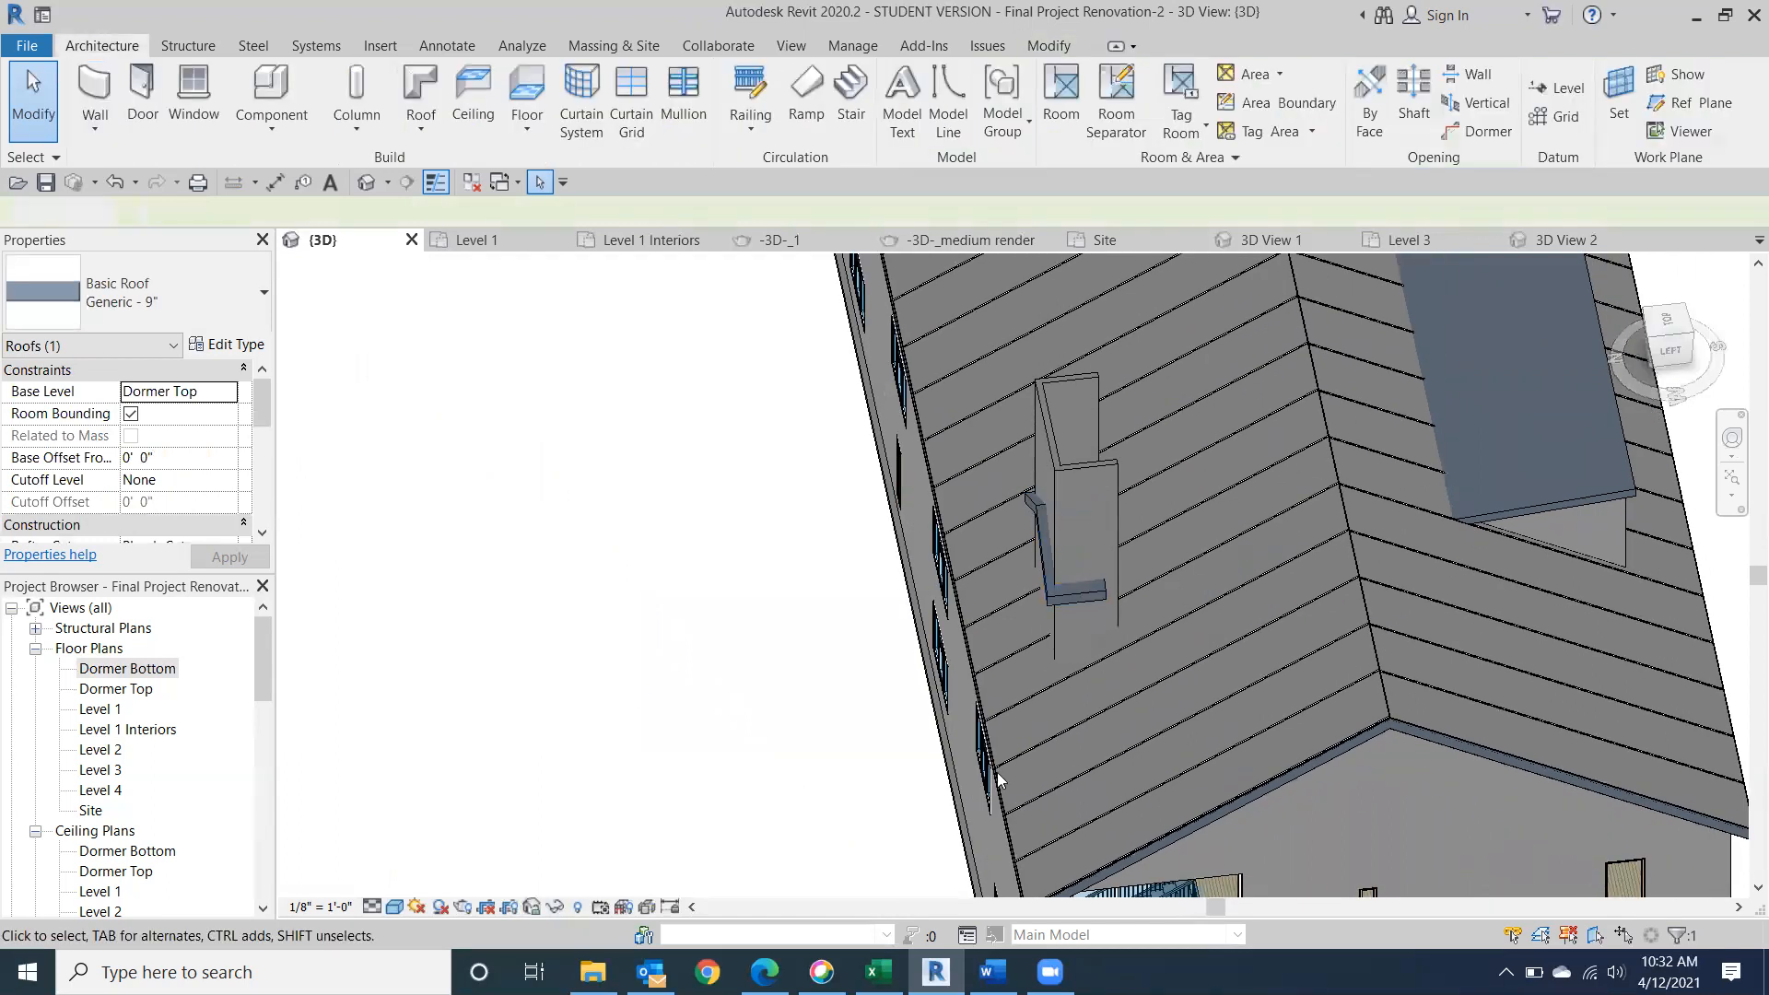
{"action": "left_click", "coordinate": [1264, 789]}
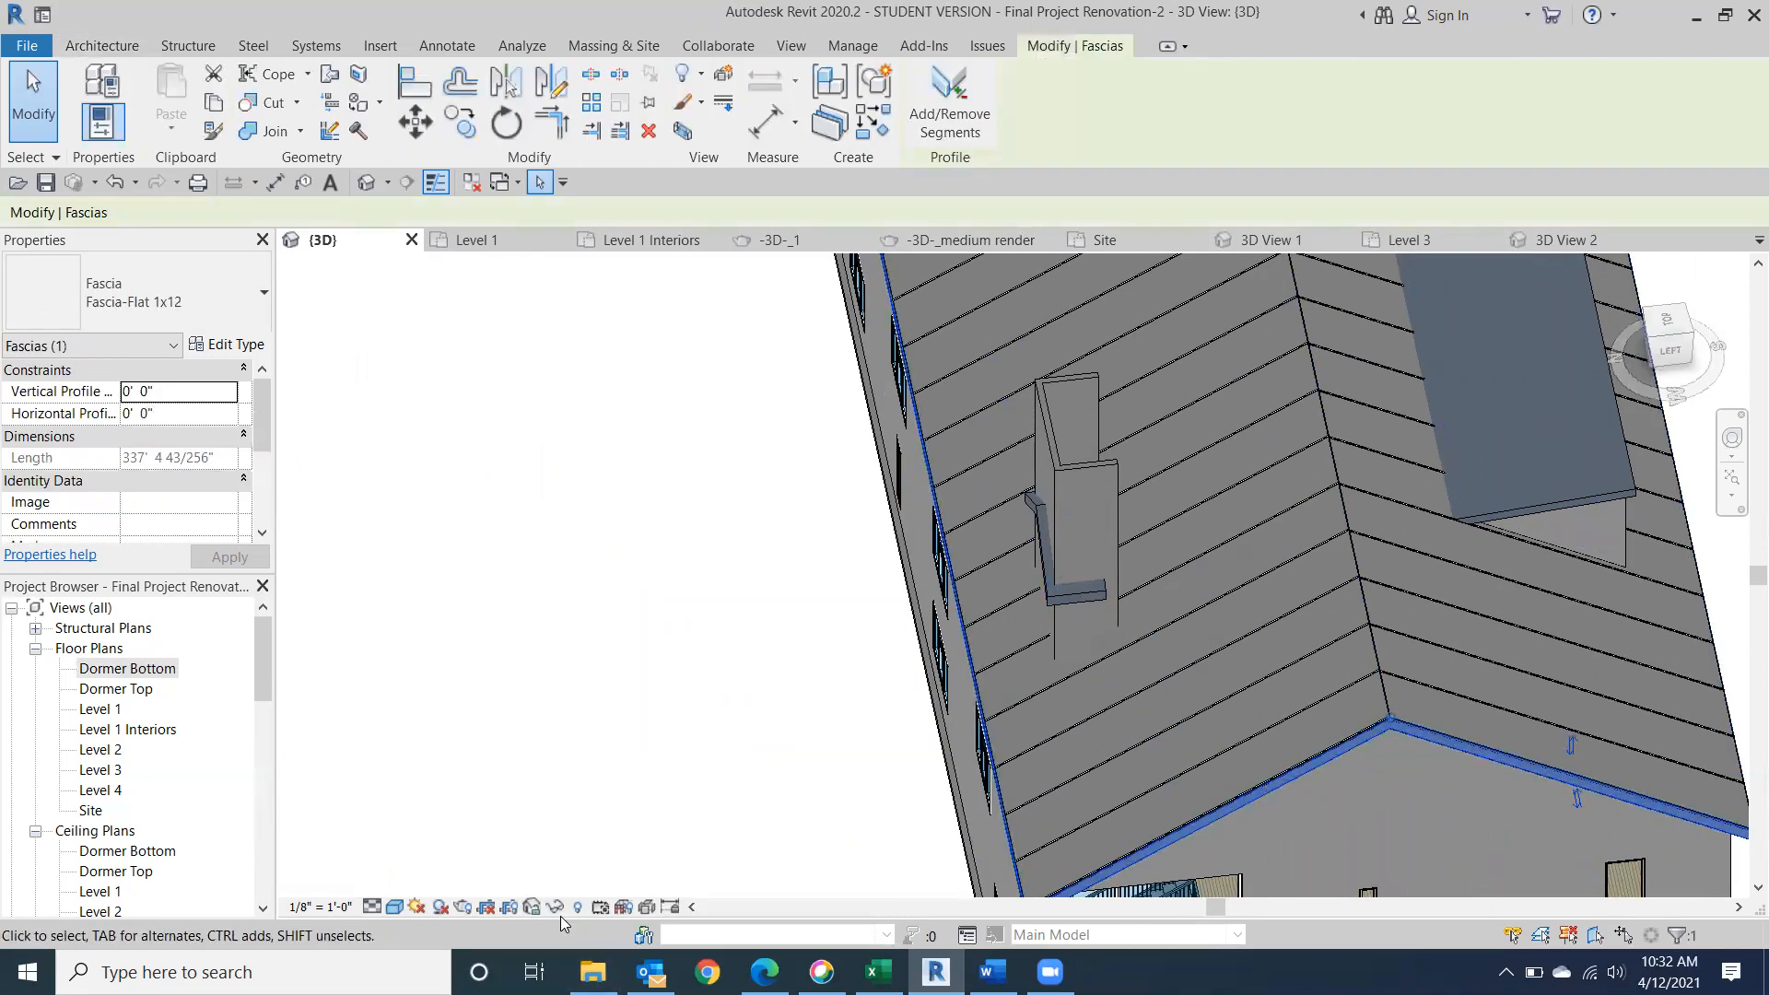
{"action": "key", "text": "Escape"}
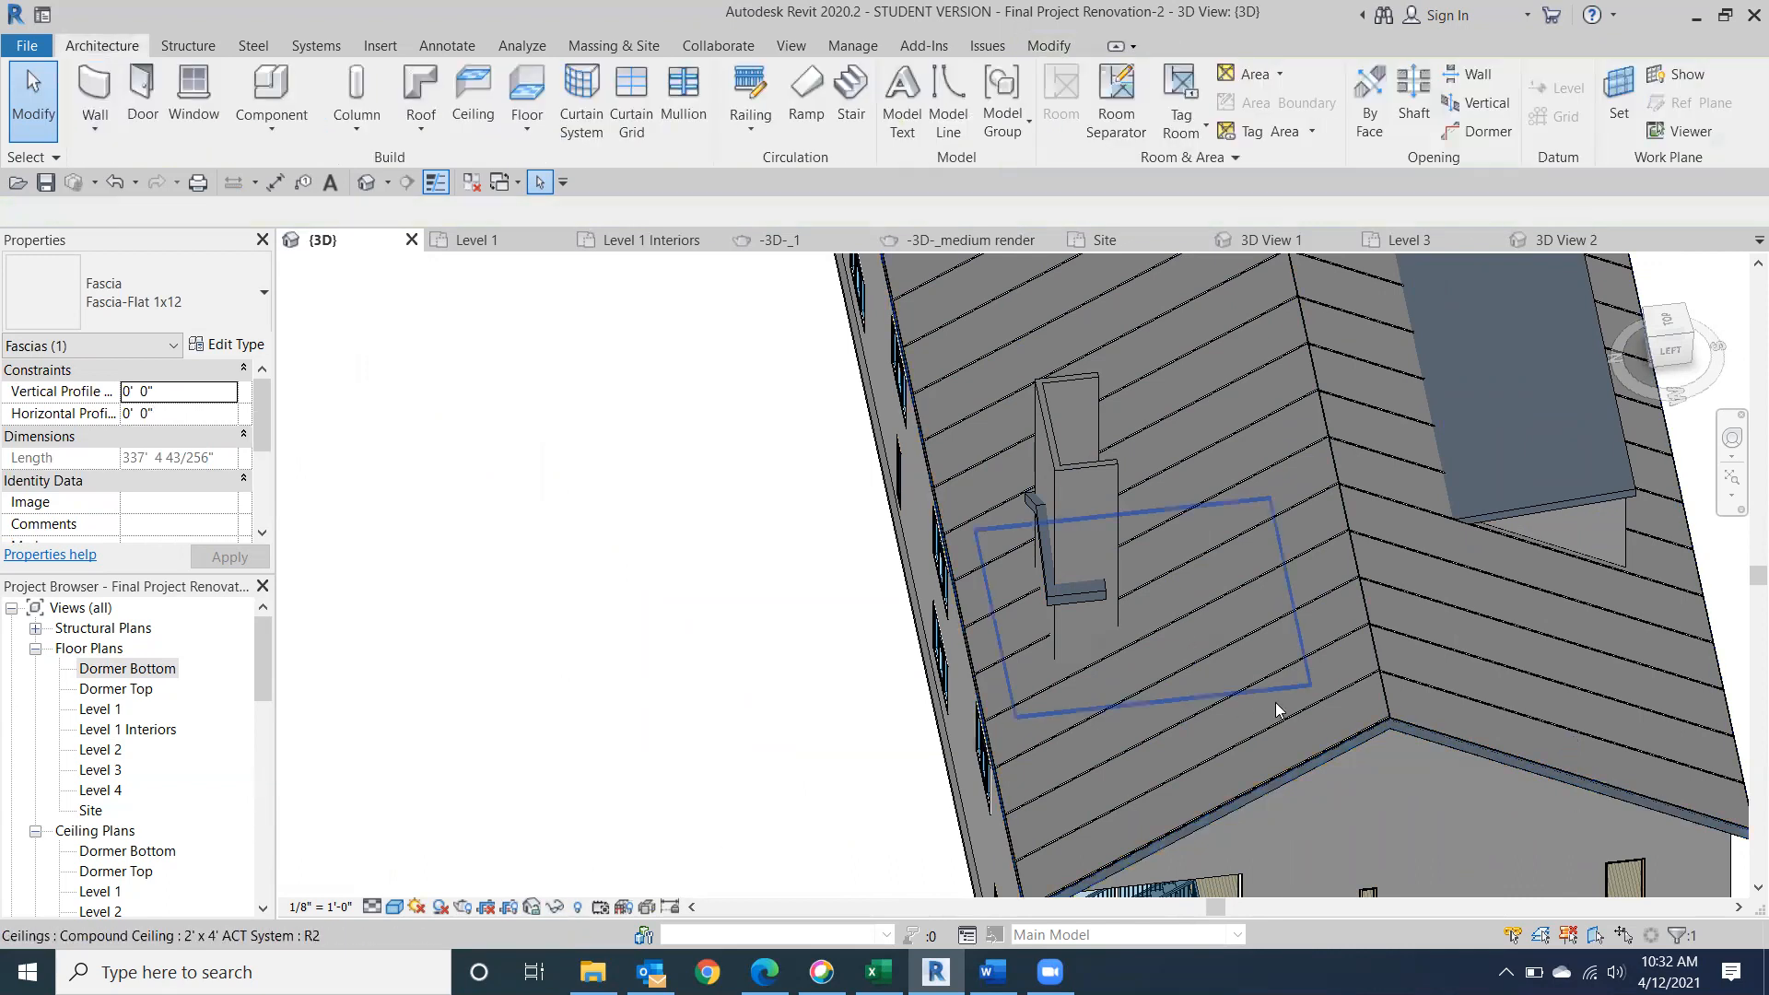
{"action": "left_click", "coordinate": [1381, 665]}
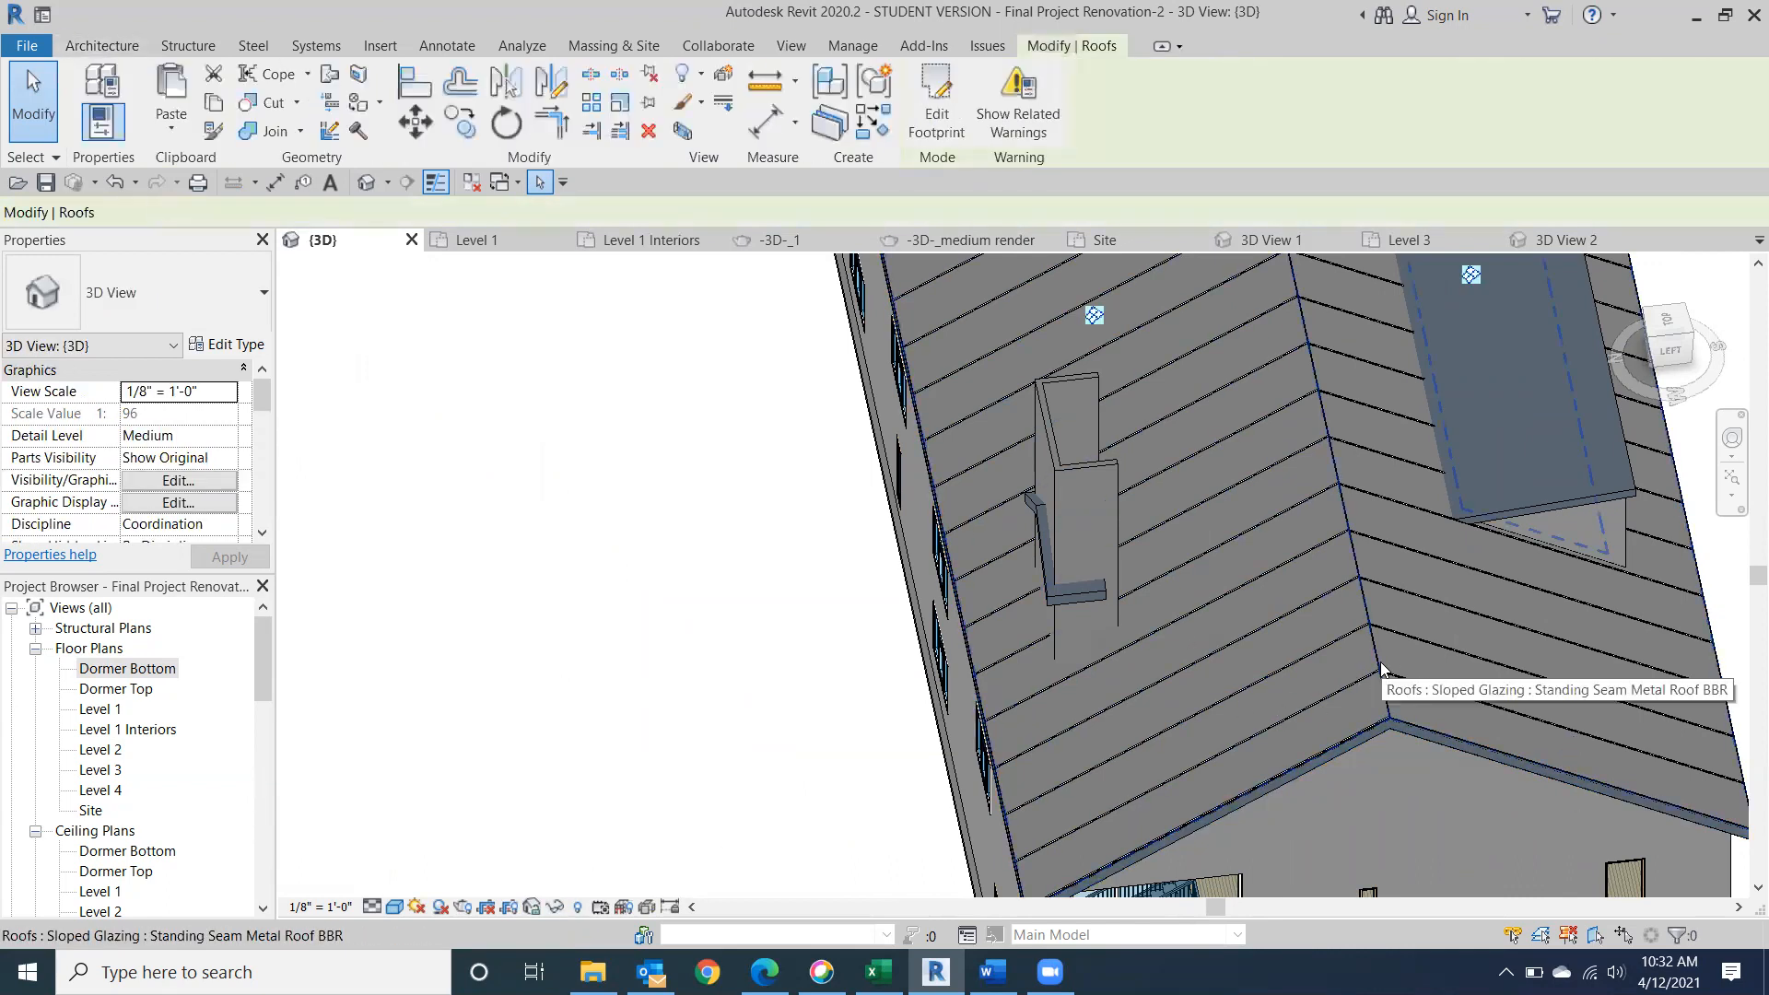
{"action": "left_click", "coordinate": [555, 906]}
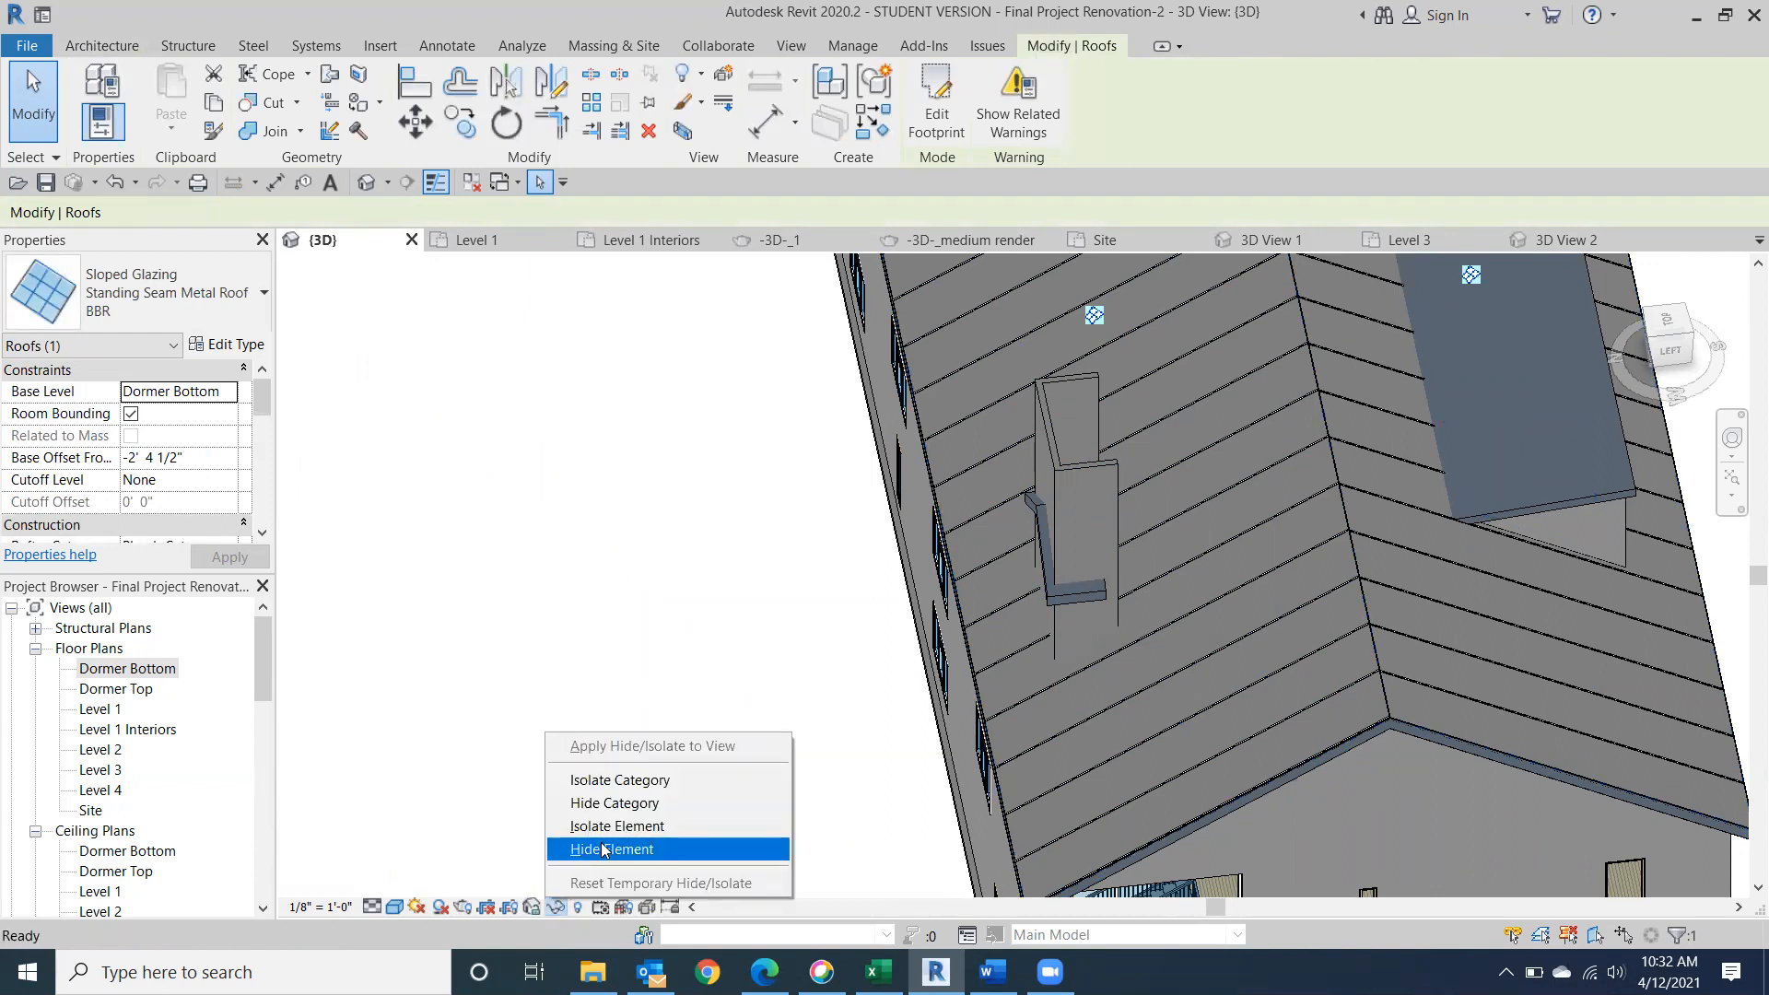
{"action": "left_click", "coordinate": [603, 848]}
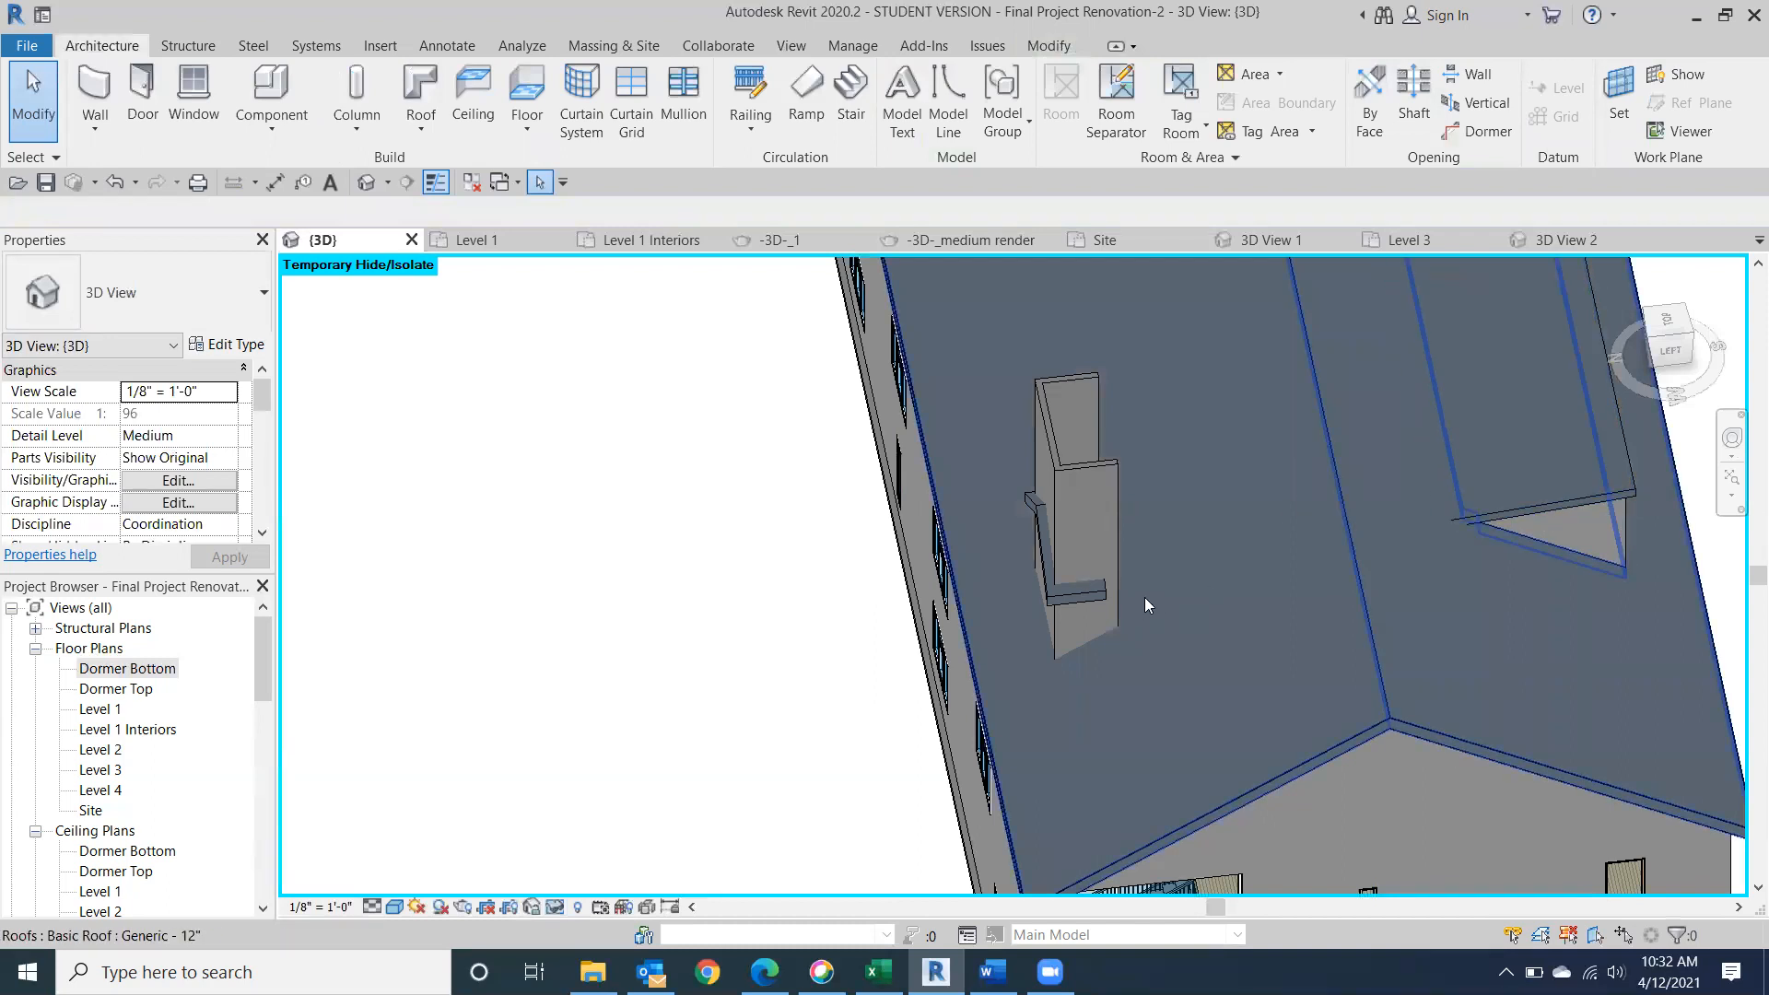
Try to join the dormer roof's rear end to the Generic - 12" main roof, targeting the main roof's ridge edge.
{"action": "left_click", "coordinate": [1670, 351]}
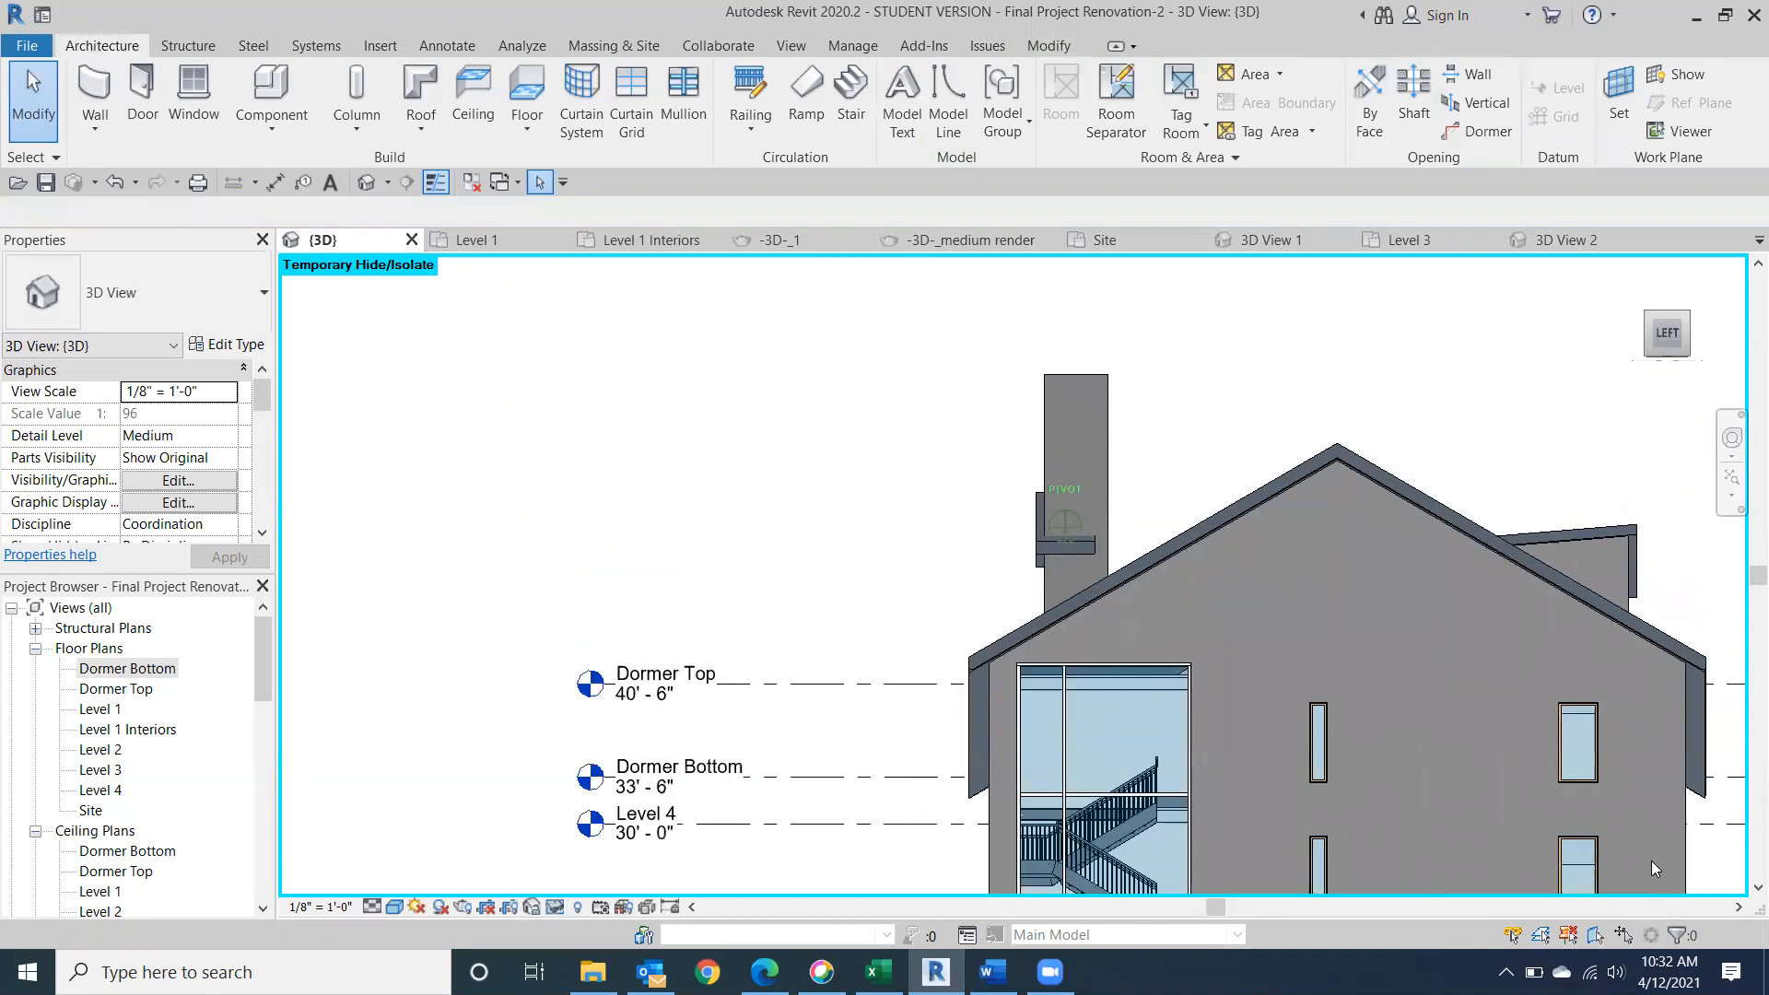
{"action": "middle_click_drag", "start_coordinate": [1651, 871], "coordinate": [1374, 501], "text": "shift"}
{"action": "left_click", "coordinate": [1077, 590]}
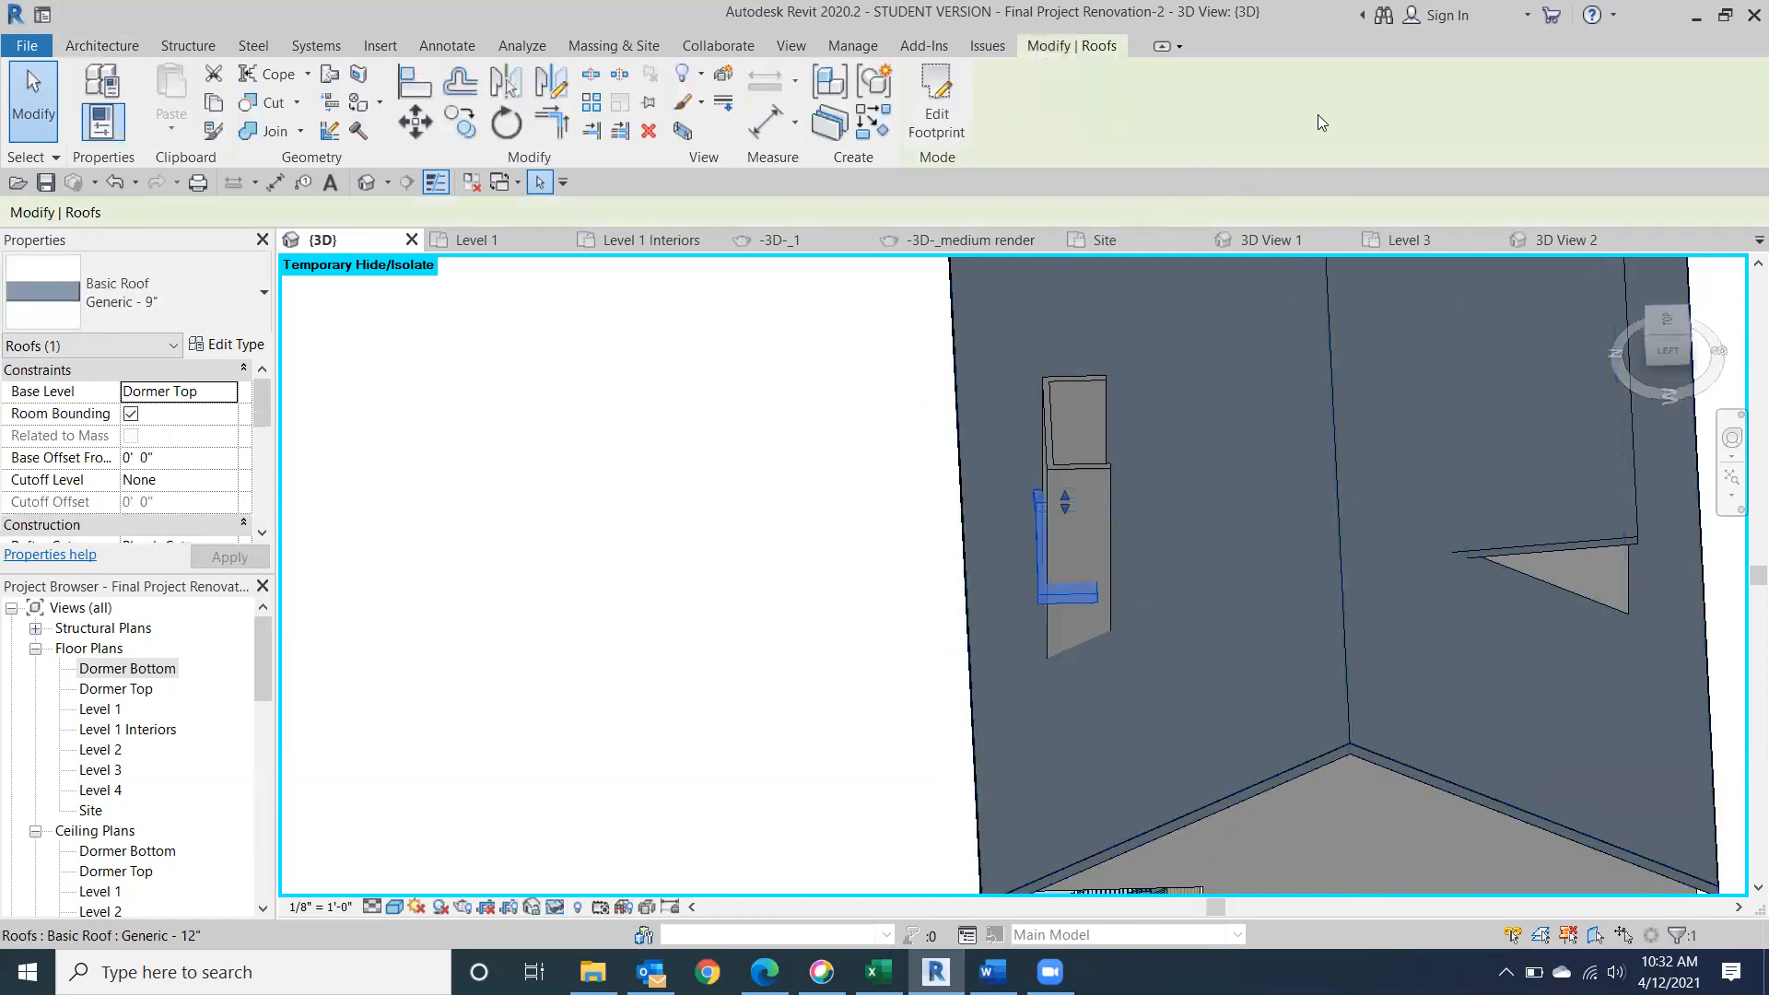
{"action": "left_click", "coordinate": [329, 76]}
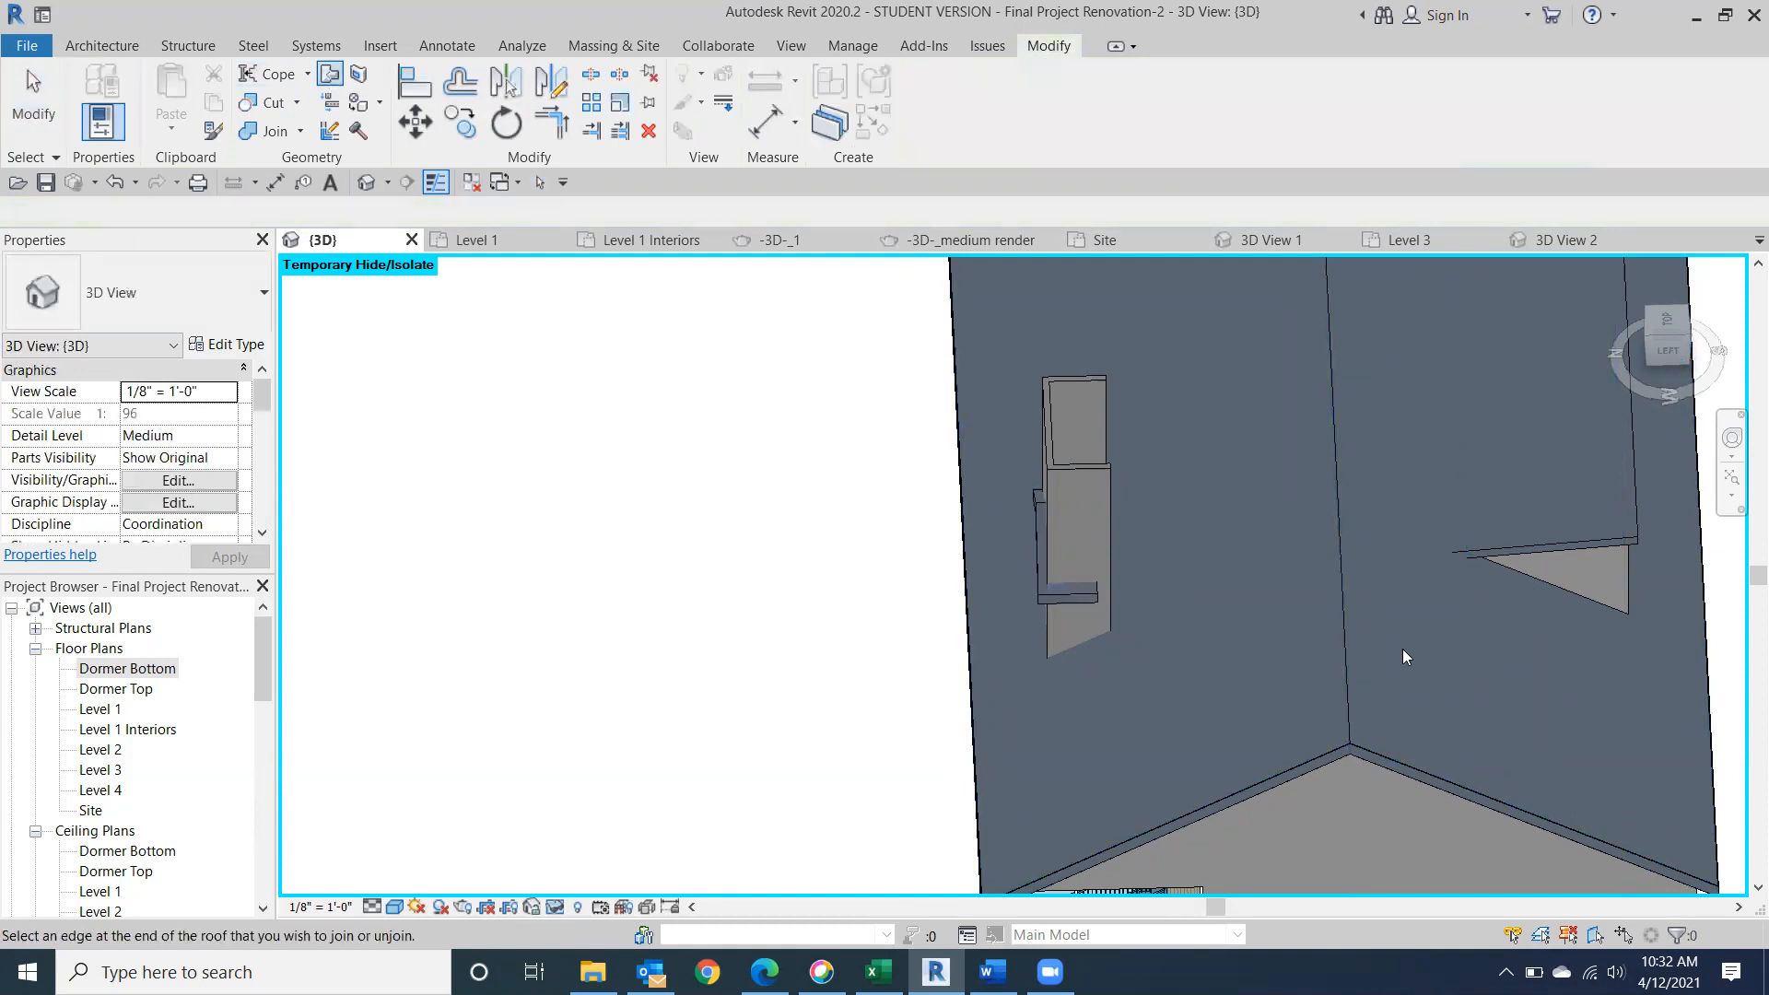
{"action": "left_click", "coordinate": [1093, 594]}
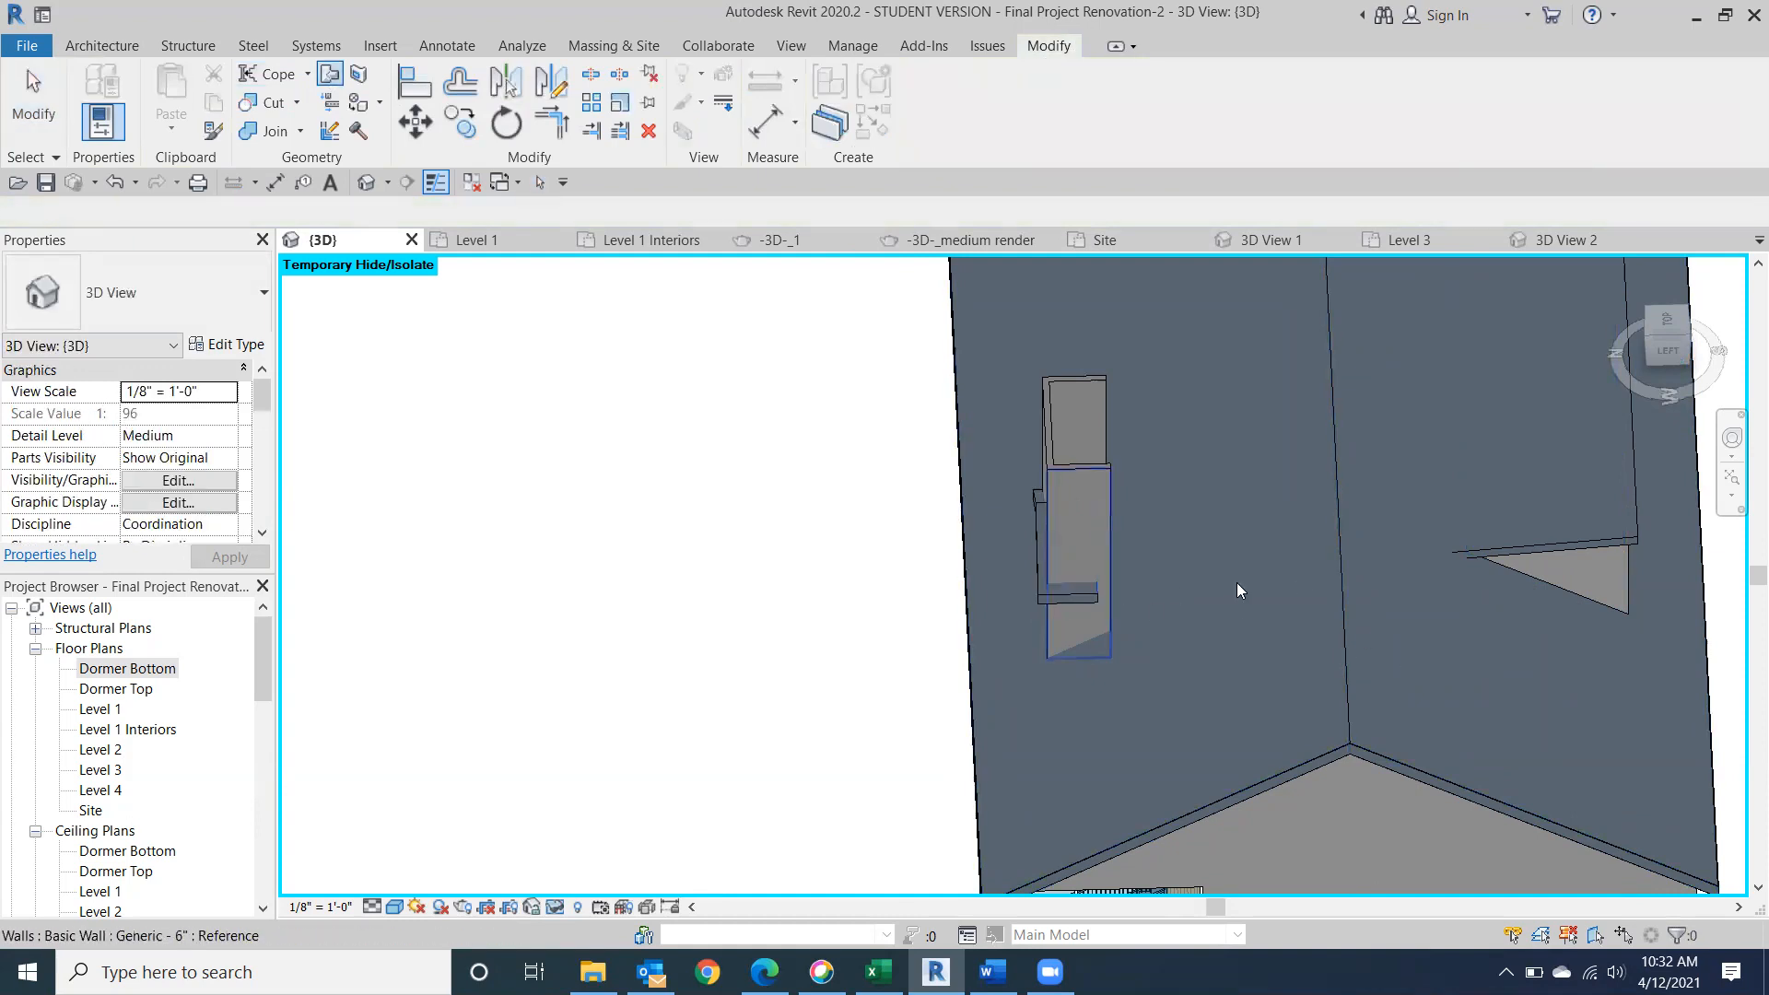
{"action": "left_click", "coordinate": [1339, 584]}
{"action": "left_click", "coordinate": [1702, 918]}
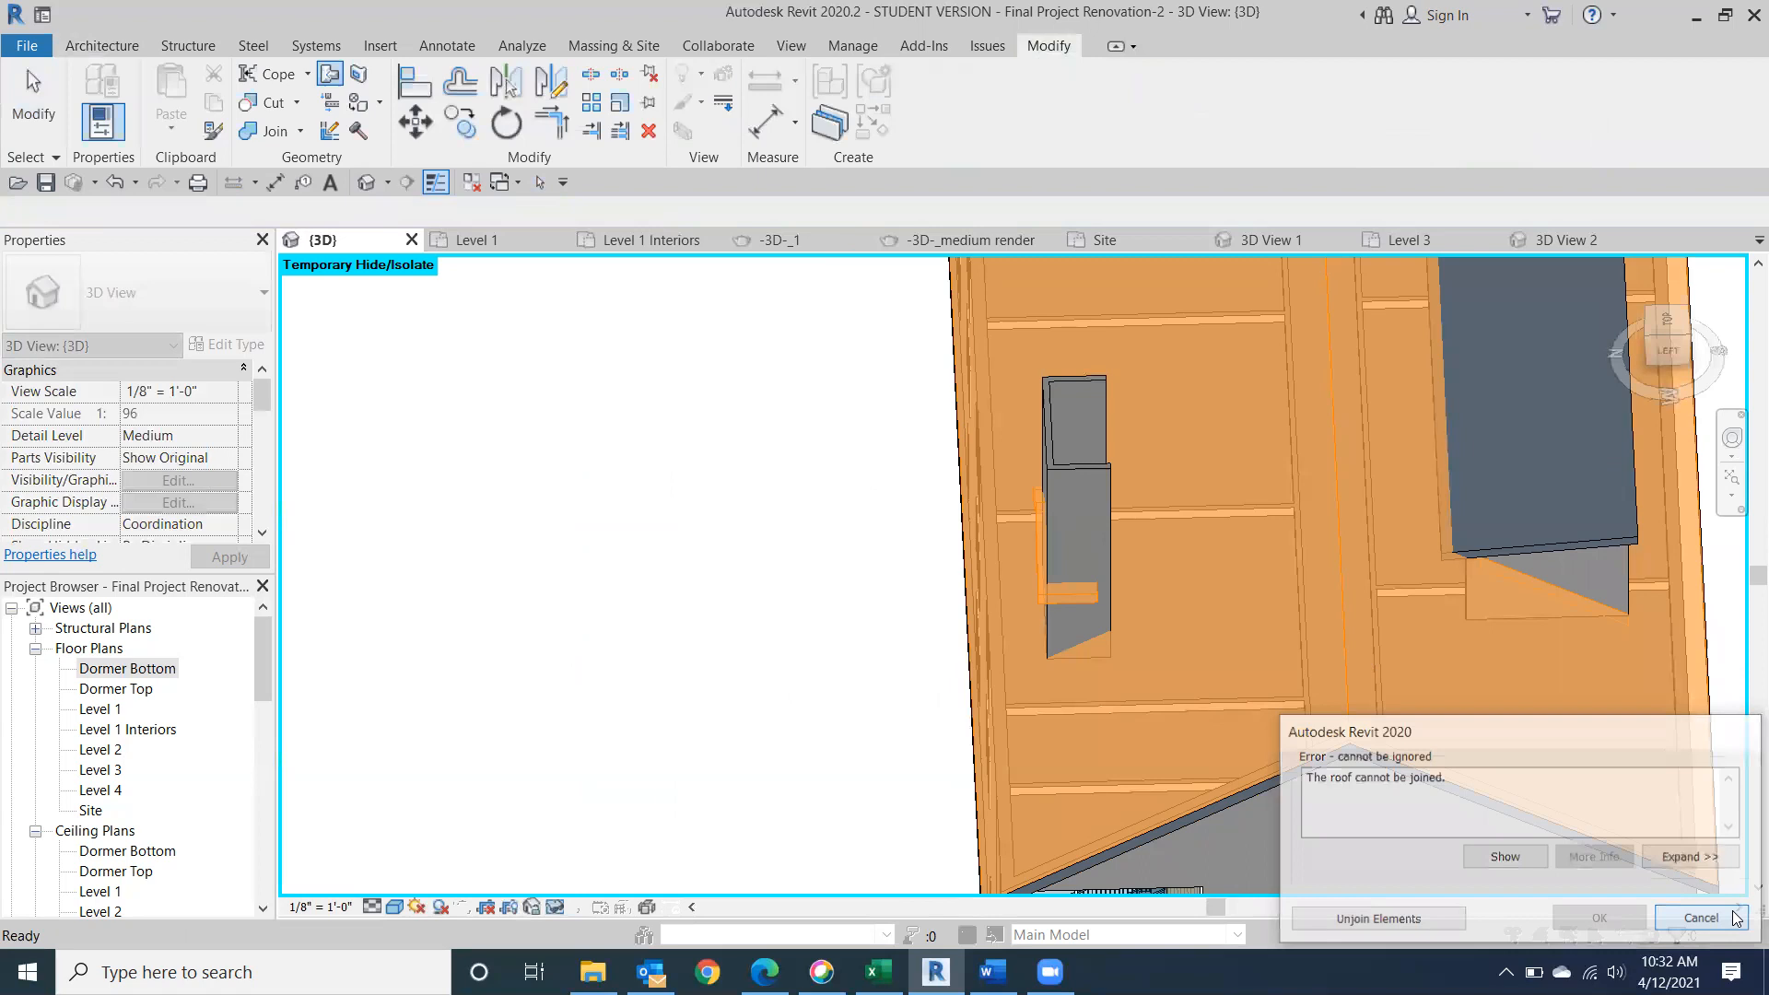
Join the rear end of the dormer roof to the adjacent slope face of the Generic - 12" main roof.
{"action": "left_click", "coordinate": [330, 76]}
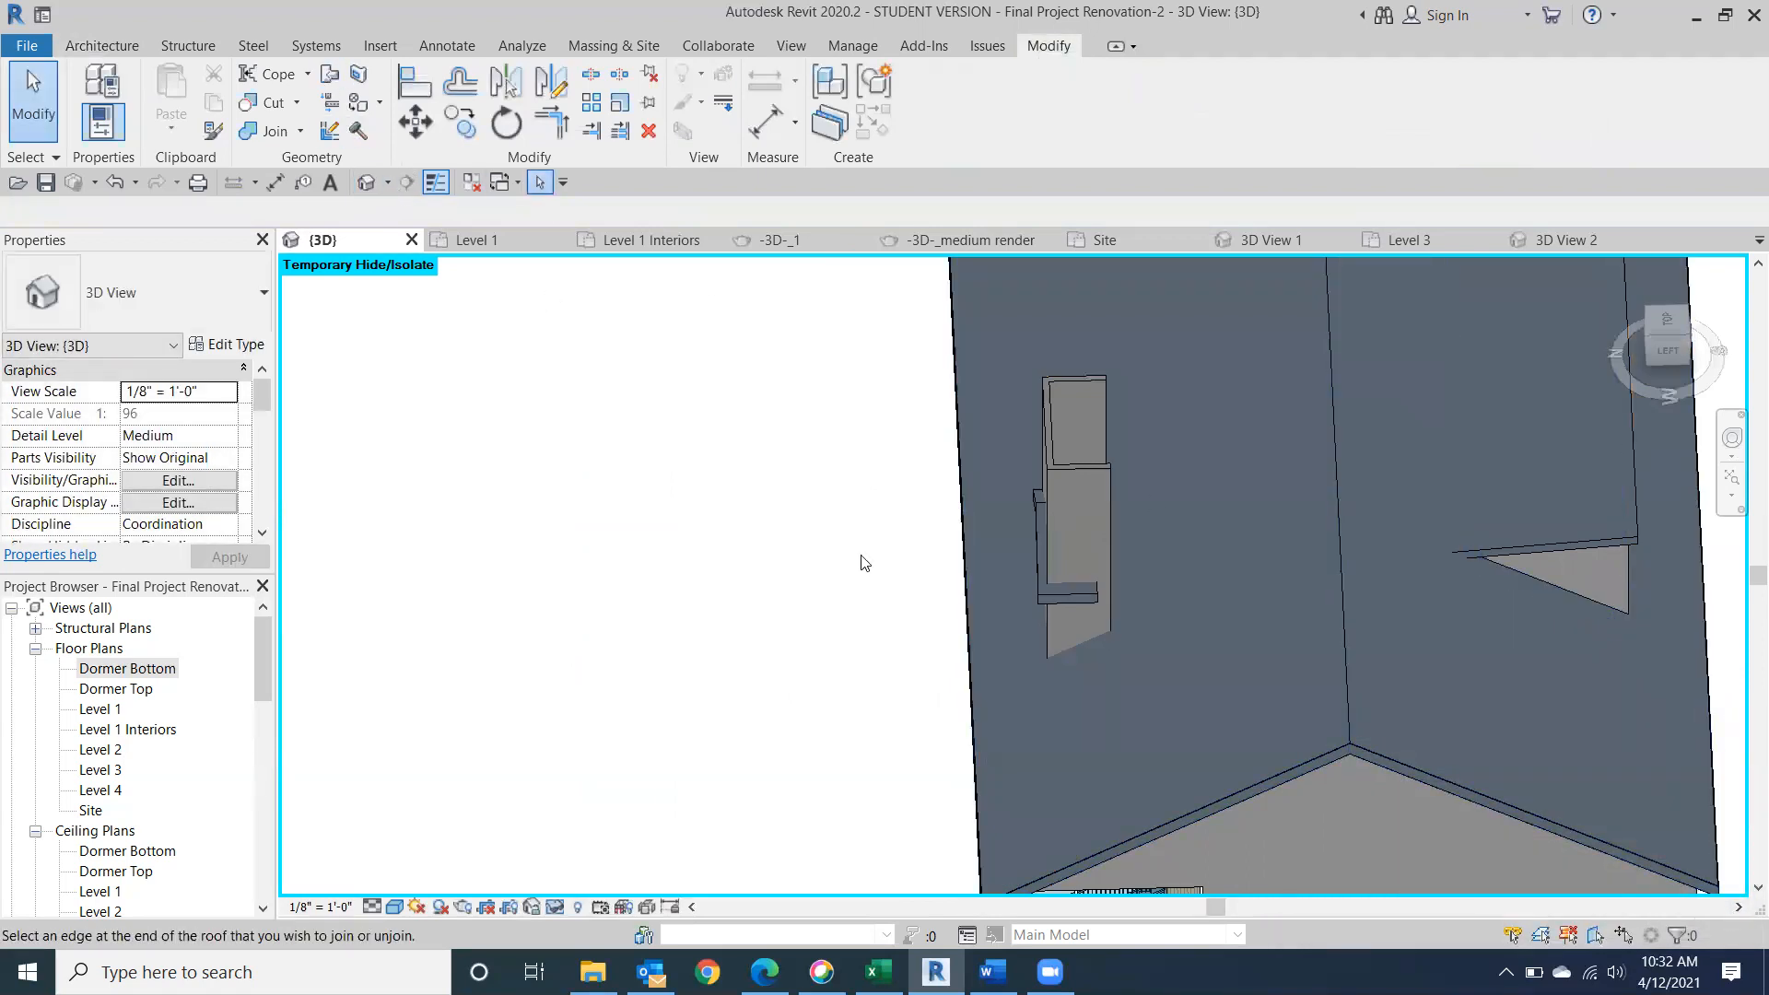
{"action": "left_click", "coordinate": [1230, 626]}
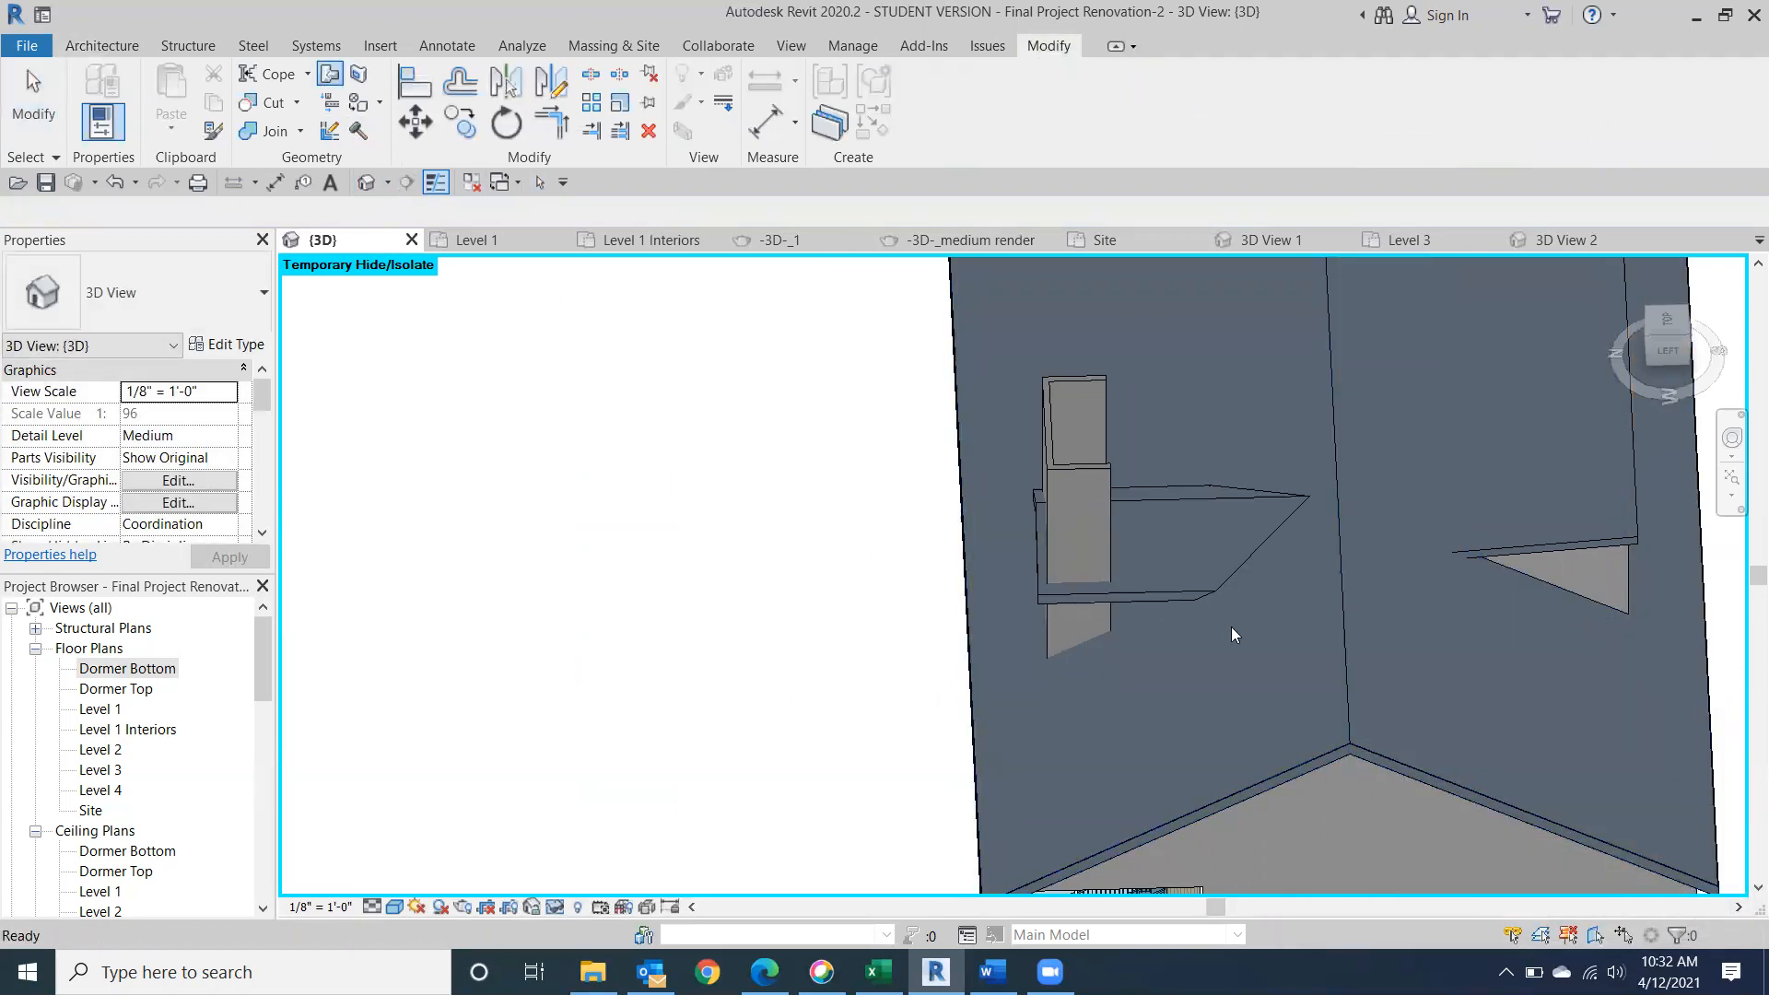
{"action": "left_click", "coordinate": [1669, 352]}
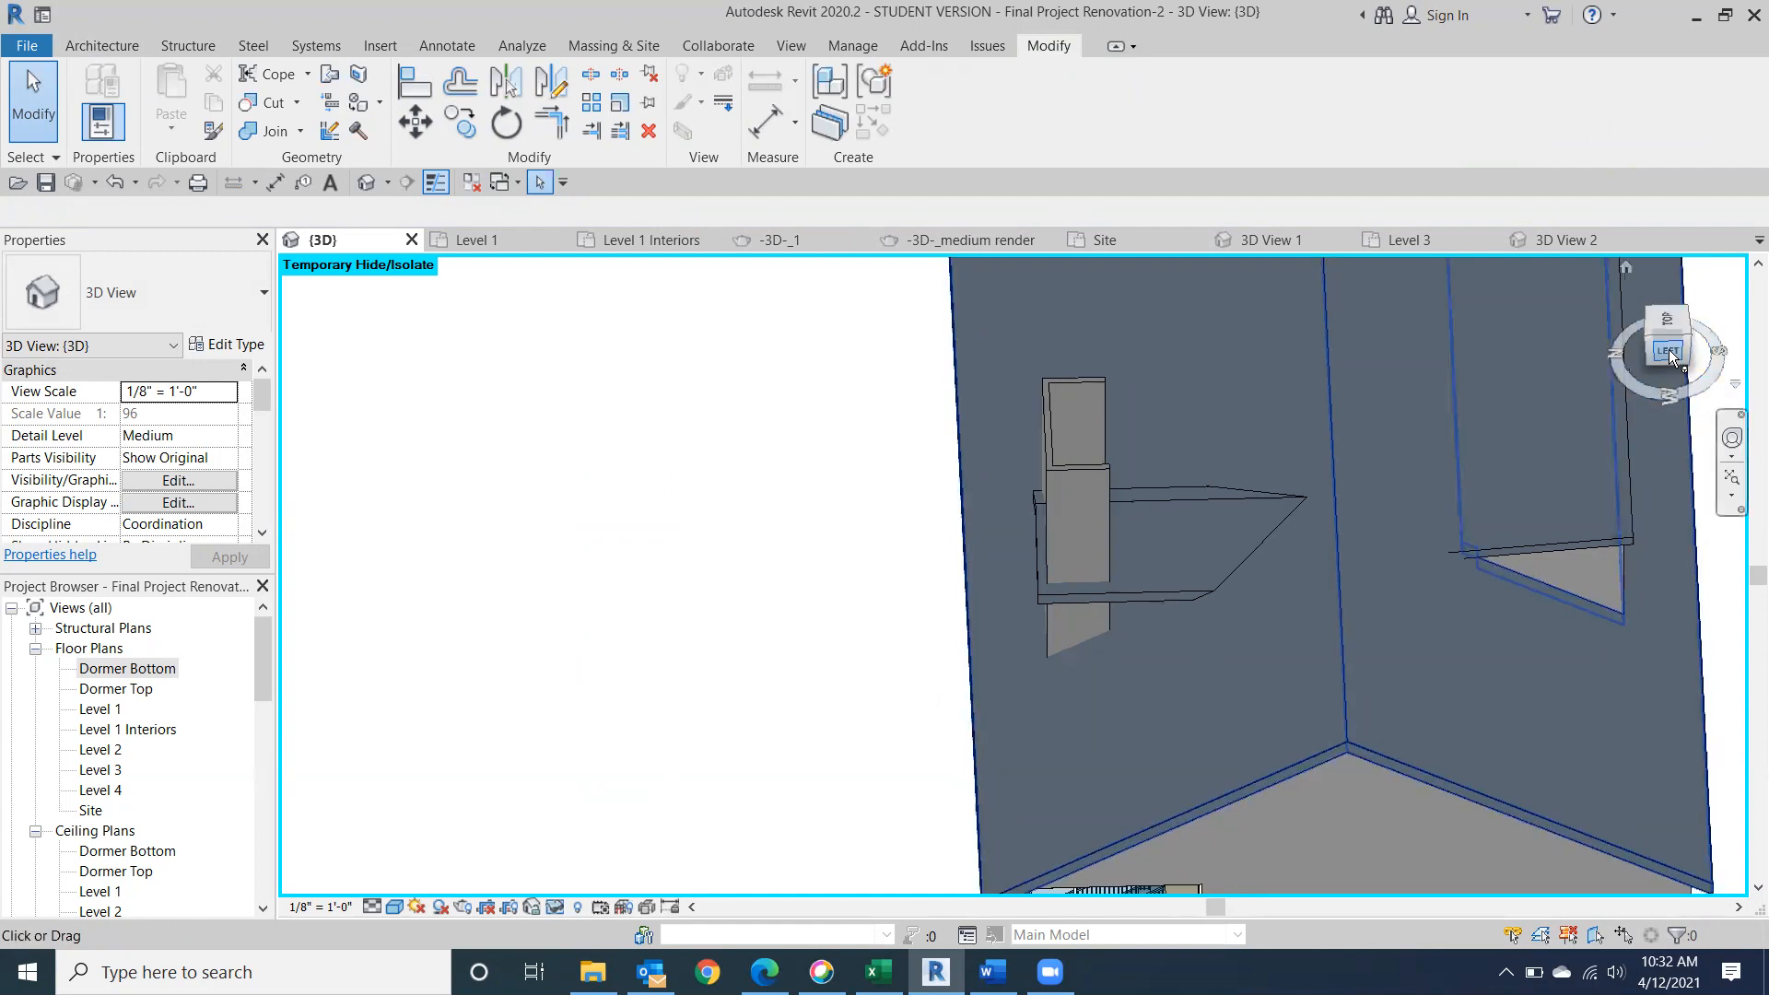
{"action": "left_click_drag", "start_coordinate": [1655, 329], "coordinate": [1692, 341]}
{"action": "mouse_move", "coordinate": [1743, 357]}
{"action": "middle_mouse_down", "text": "shift"}
{"action": "mouse_move", "coordinate": [1425, 391]}
{"action": "mouse_move", "coordinate": [1420, 440]}
{"action": "mouse_move", "coordinate": [936, 399]}
{"action": "mouse_move", "coordinate": [525, 414]}
{"action": "mouse_move", "coordinate": [362, 454]}
{"action": "mouse_move", "coordinate": [494, 462]}
{"action": "mouse_move", "coordinate": [514, 527]}
{"action": "middle_mouse_up", "text": "shift"}
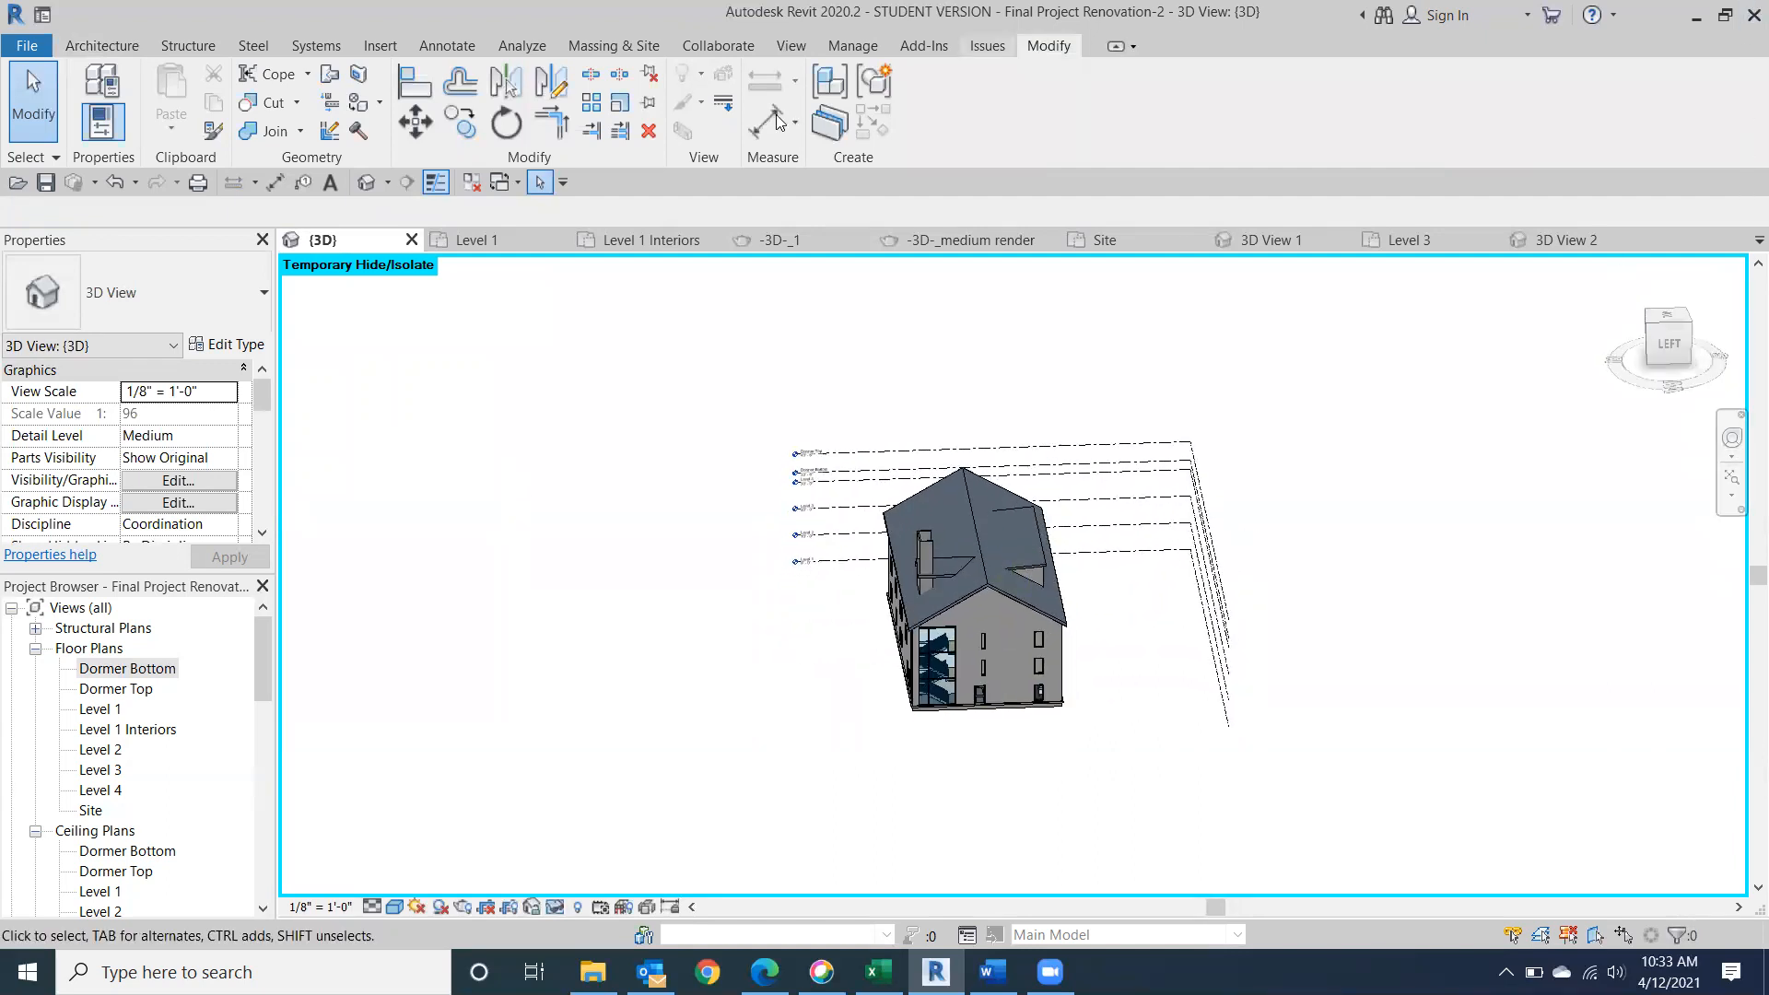
Attach the tops of the three Generic - 6" dormer walls to the dormer roof.
{"action": "scroll", "coordinate": [921, 603], "scroll_direction": "up", "scroll_amount": 6}
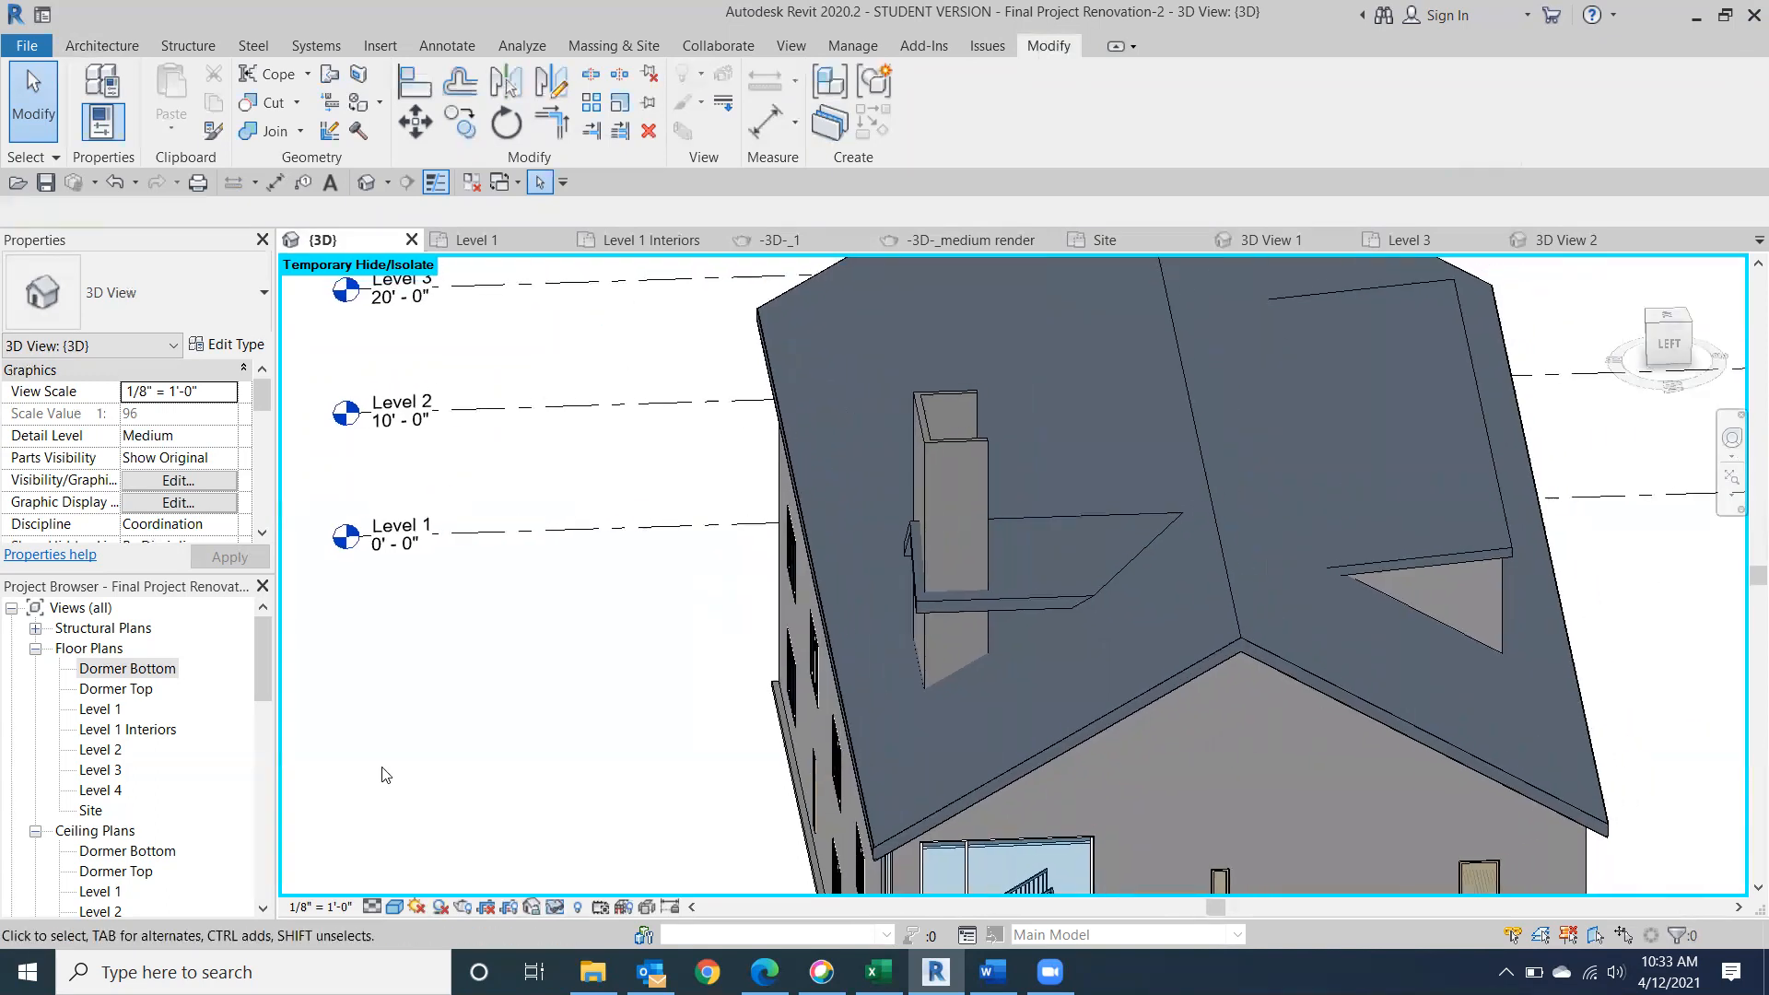
{"action": "left_click", "coordinate": [971, 453]}
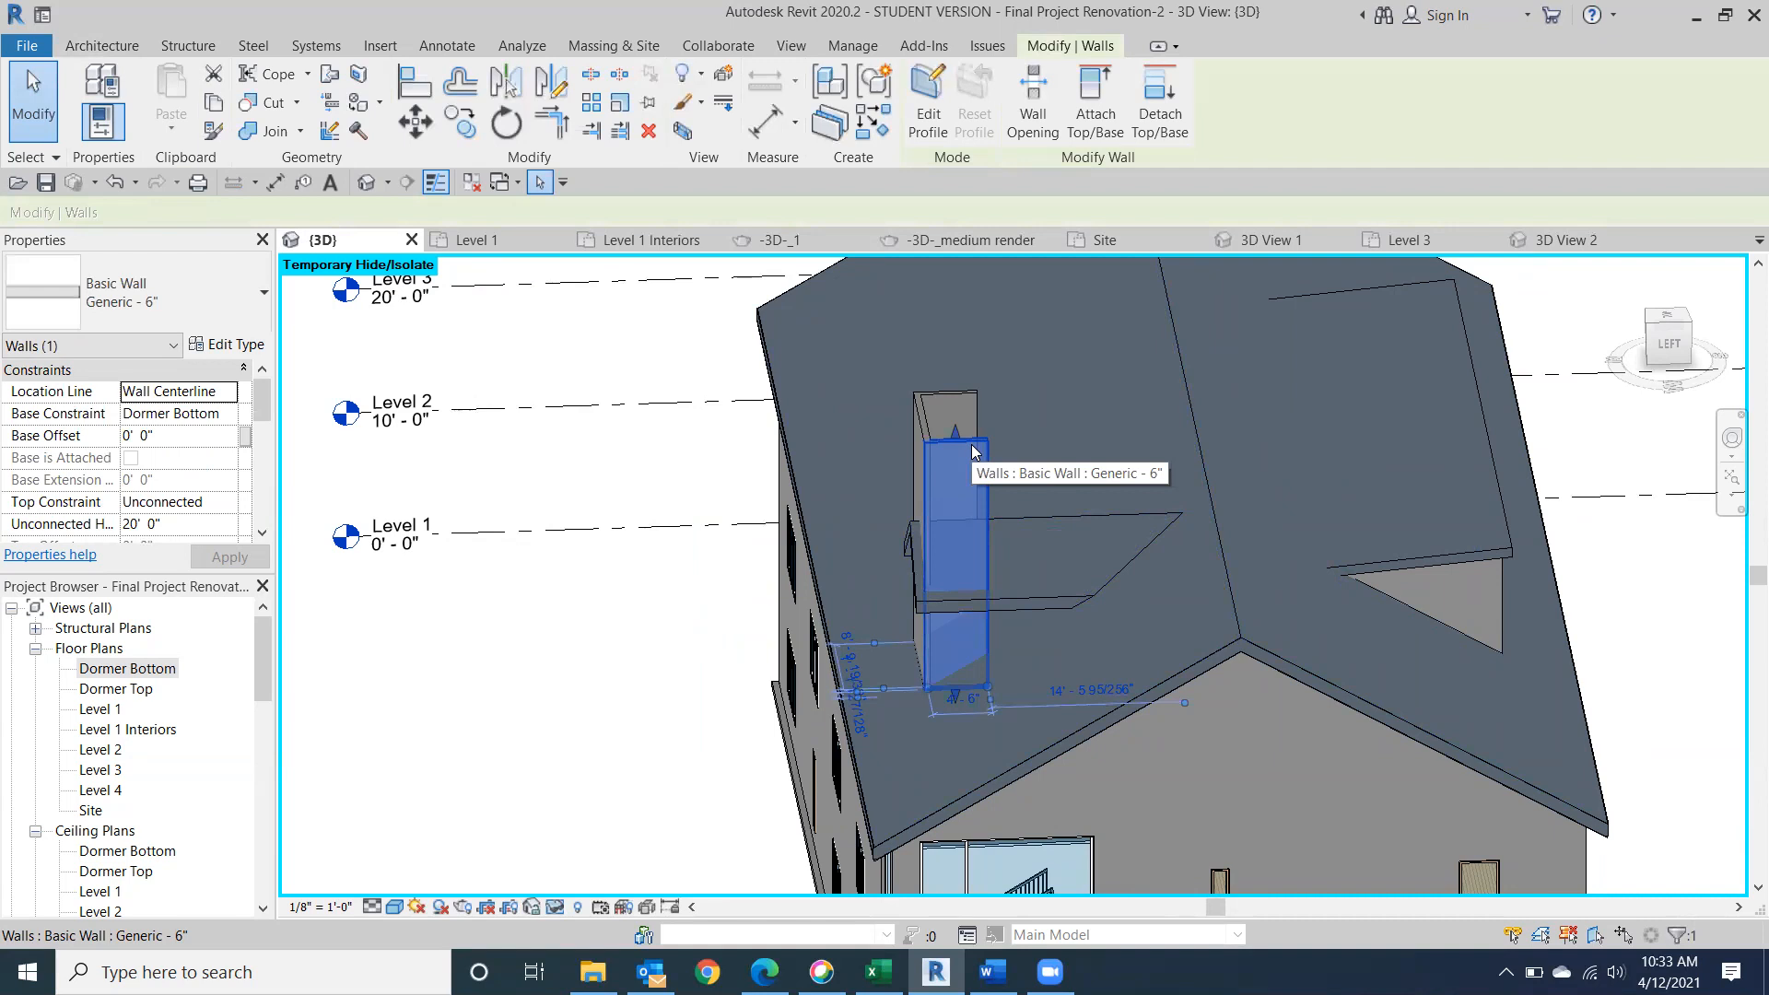
{"action": "left_click", "coordinate": [932, 407], "text": "ctrl"}
{"action": "left_click", "coordinate": [951, 400], "text": "ctrl"}
{"action": "left_click", "coordinate": [1093, 101]}
{"action": "left_click", "coordinate": [1063, 556]}
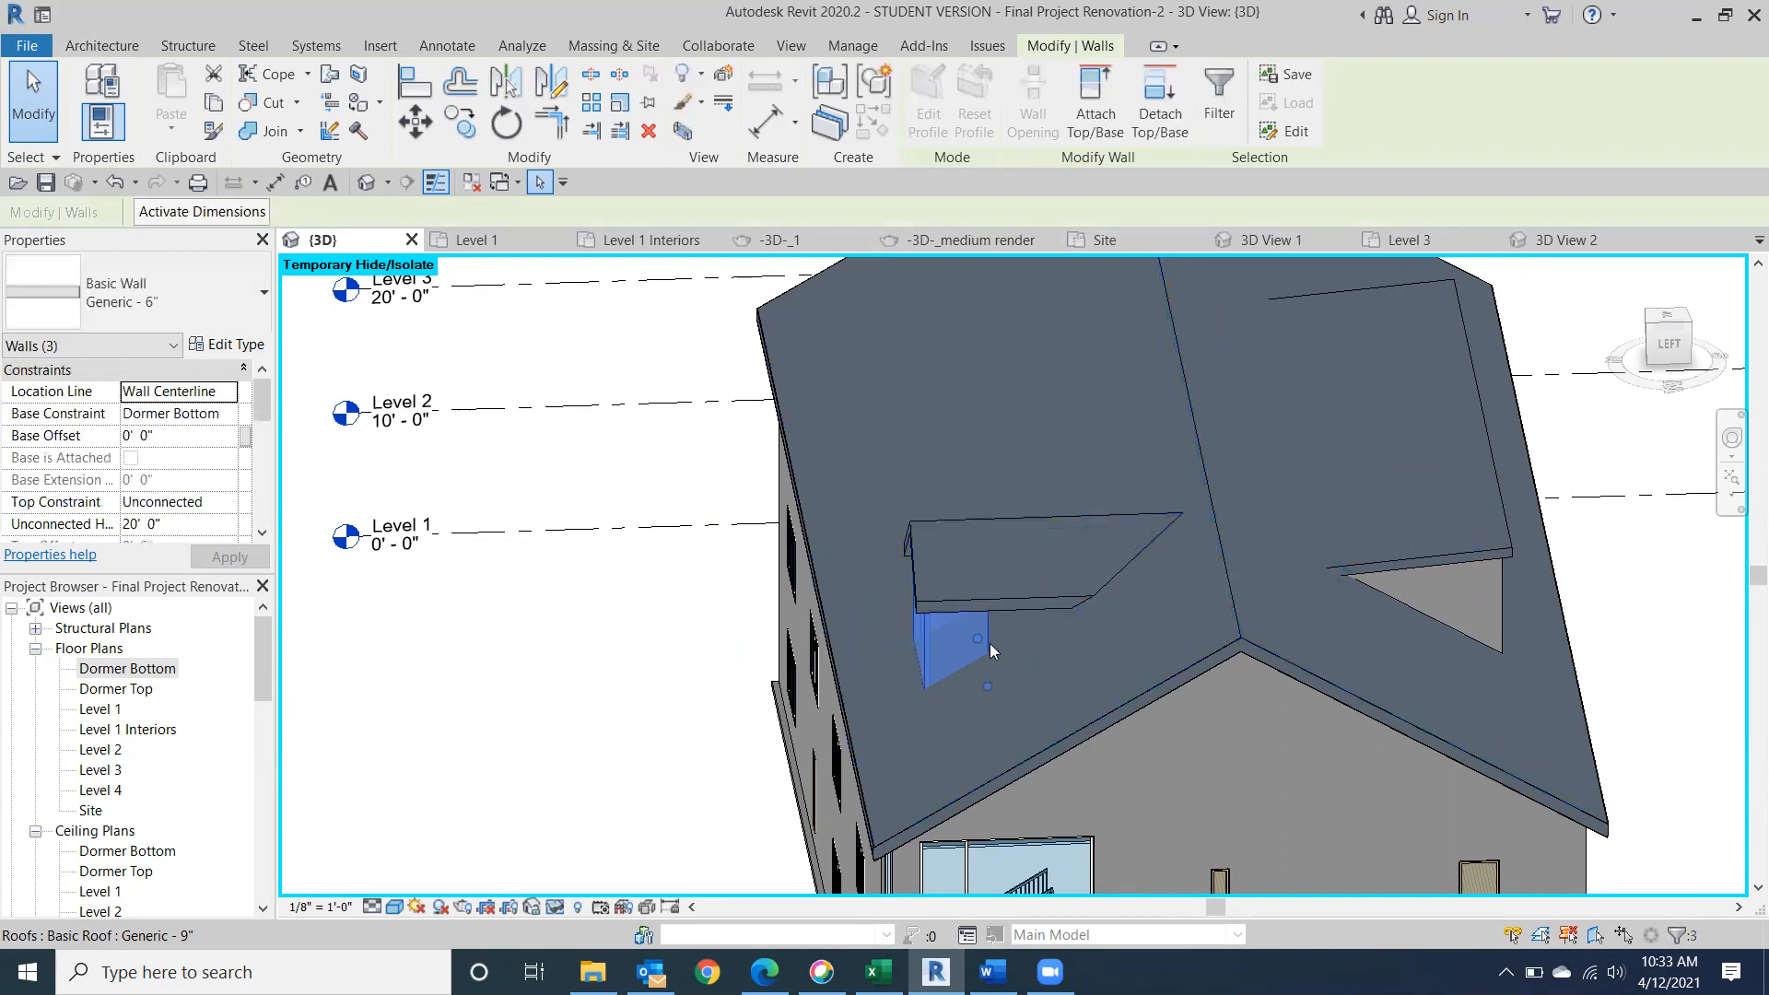
Extend the dormer side wall facing the building's left end back into the main roof slope, to about 12' 6" long.
{"action": "left_click", "coordinate": [1650, 345]}
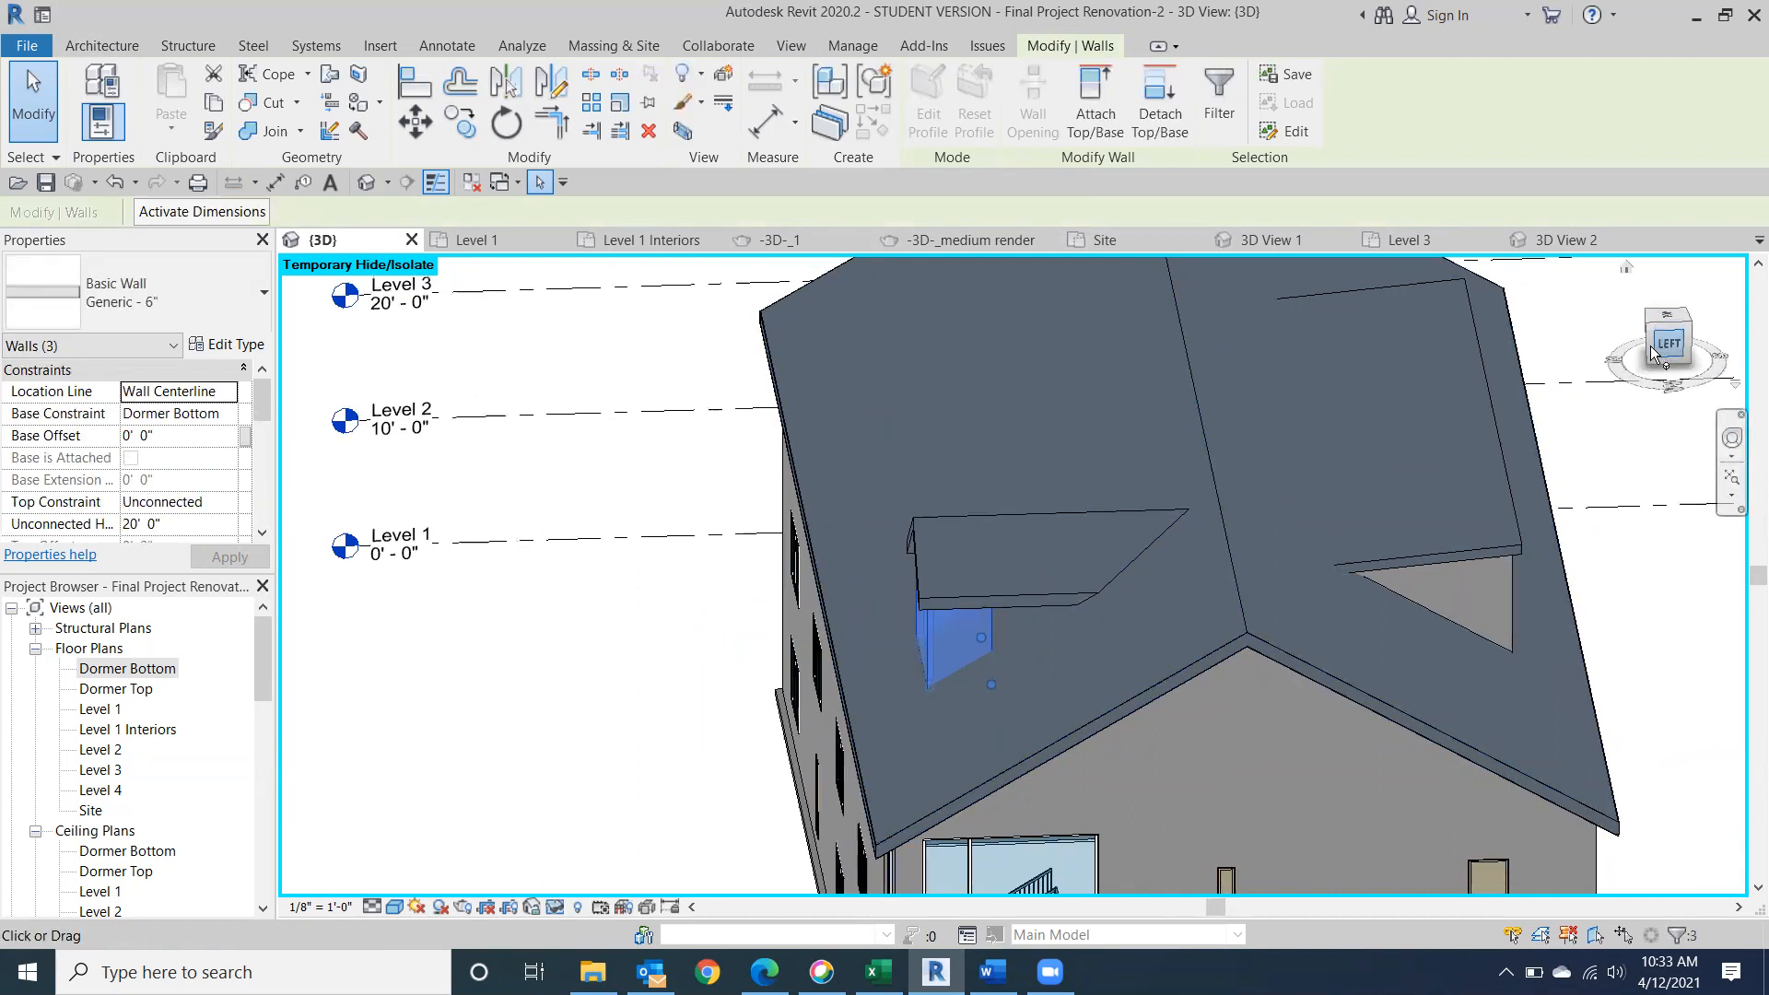
{"action": "middle_click_drag", "start_coordinate": [1159, 448], "coordinate": [902, 440]}
{"action": "left_click", "coordinate": [901, 440]}
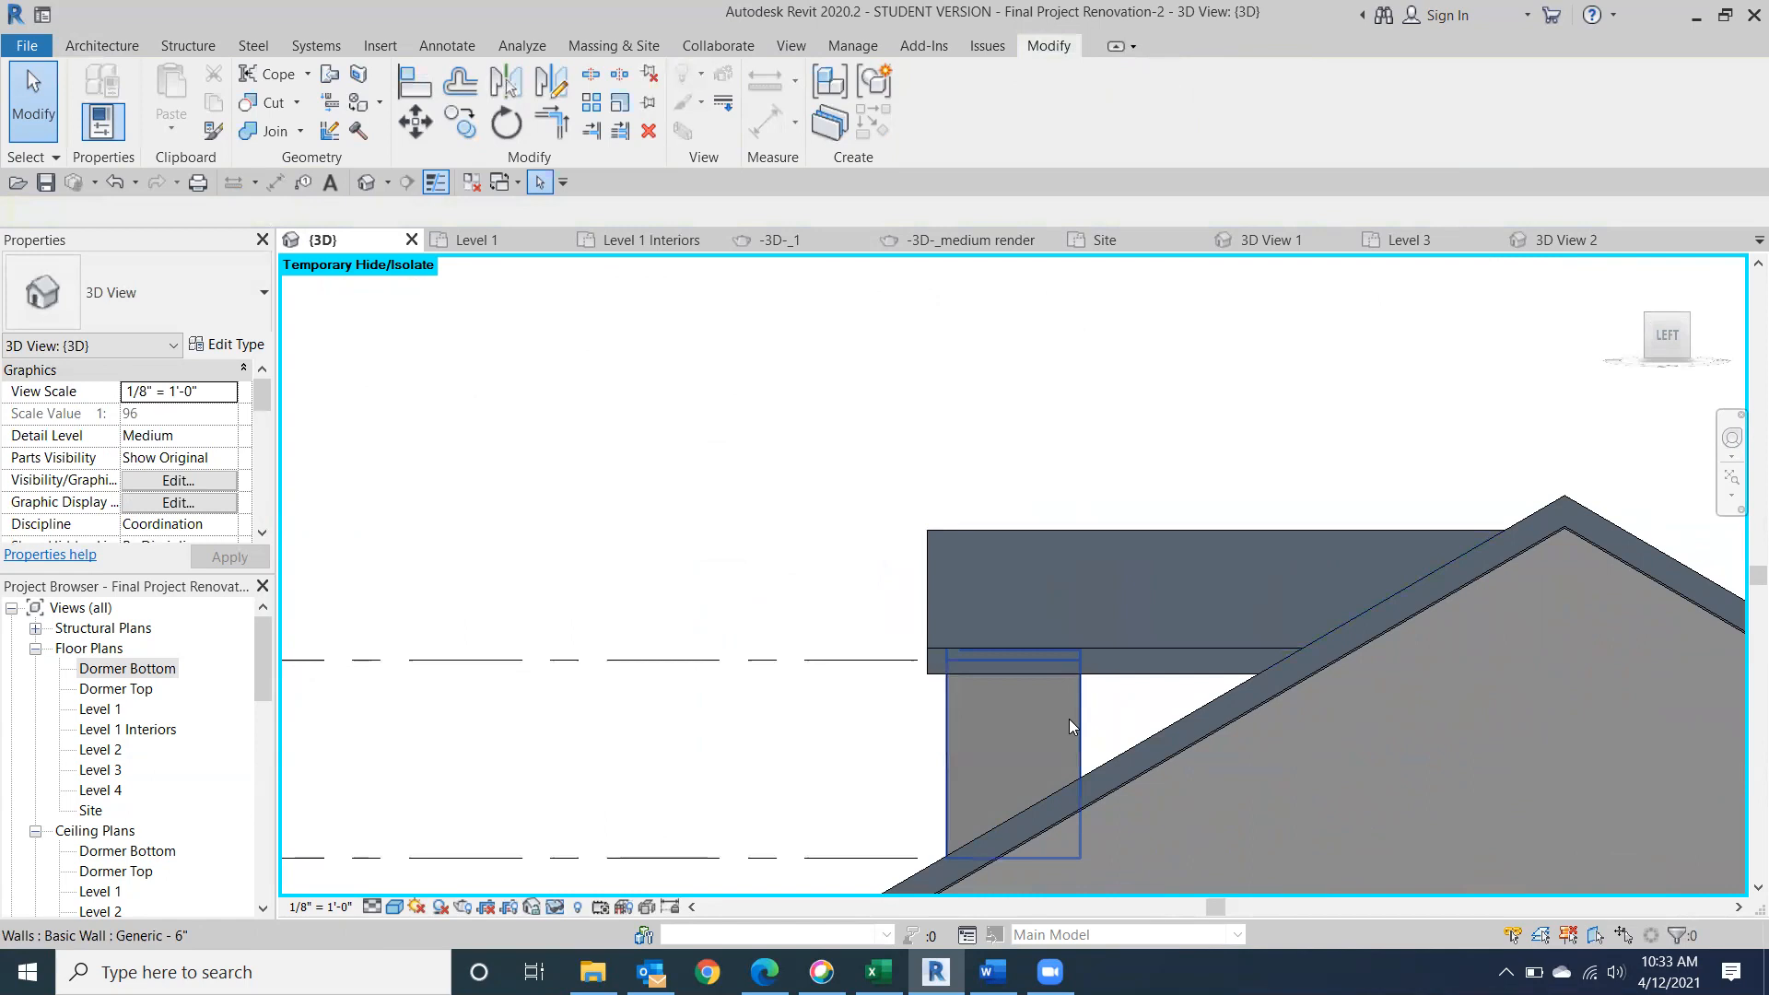
{"action": "left_click", "coordinate": [1069, 718]}
{"action": "left_click_drag", "start_coordinate": [1076, 723], "coordinate": [1308, 749]}
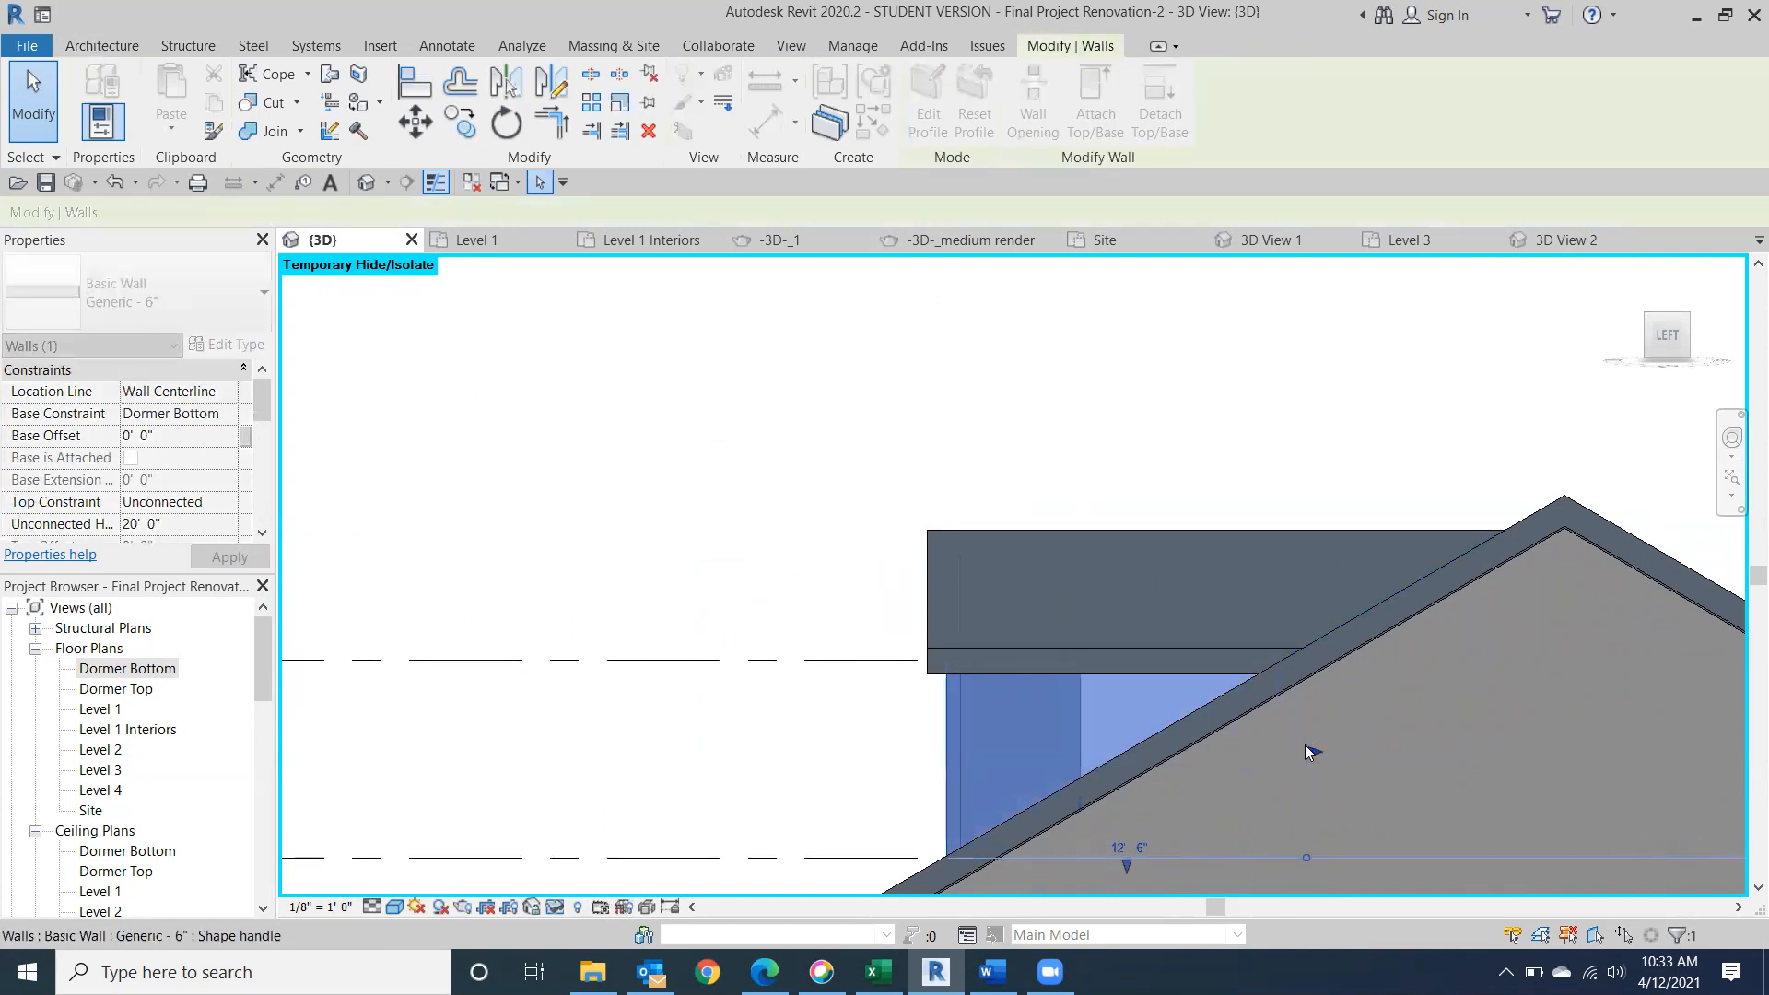
Extend the opposite dormer side wall back into the main roof slope, to about 12' 0" long.
{"action": "left_click", "coordinate": [1649, 349]}
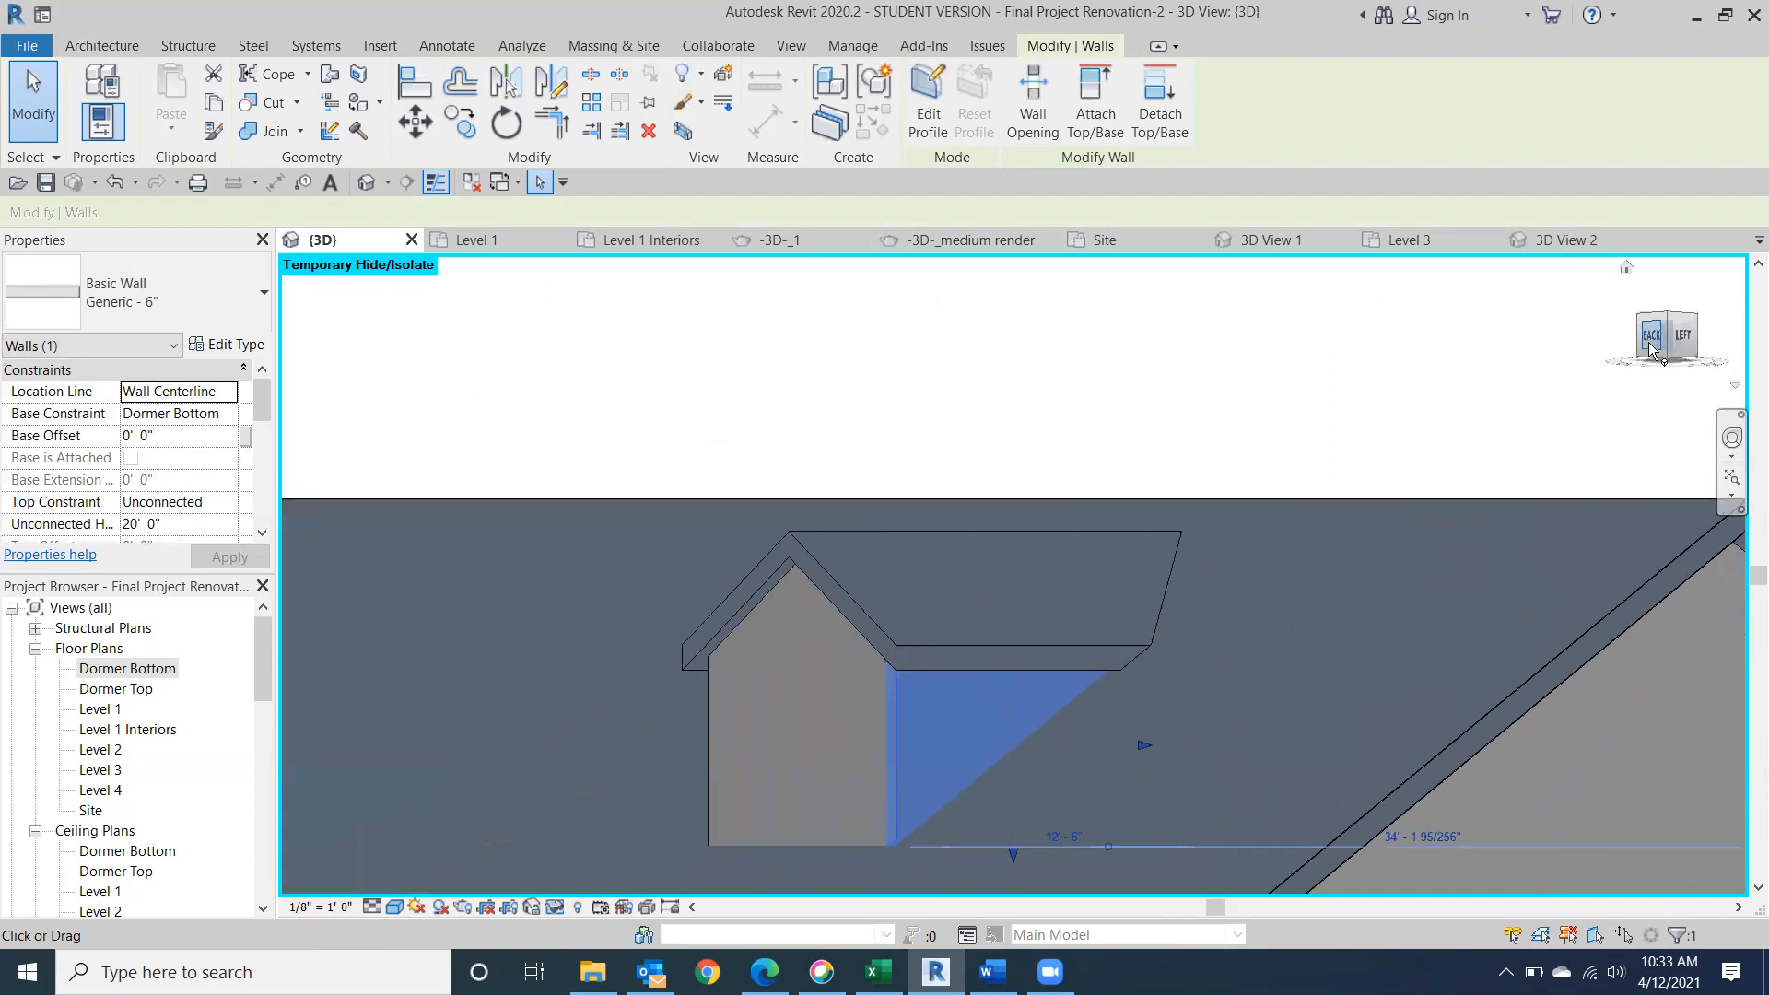
{"action": "left_click", "coordinate": [1650, 349]}
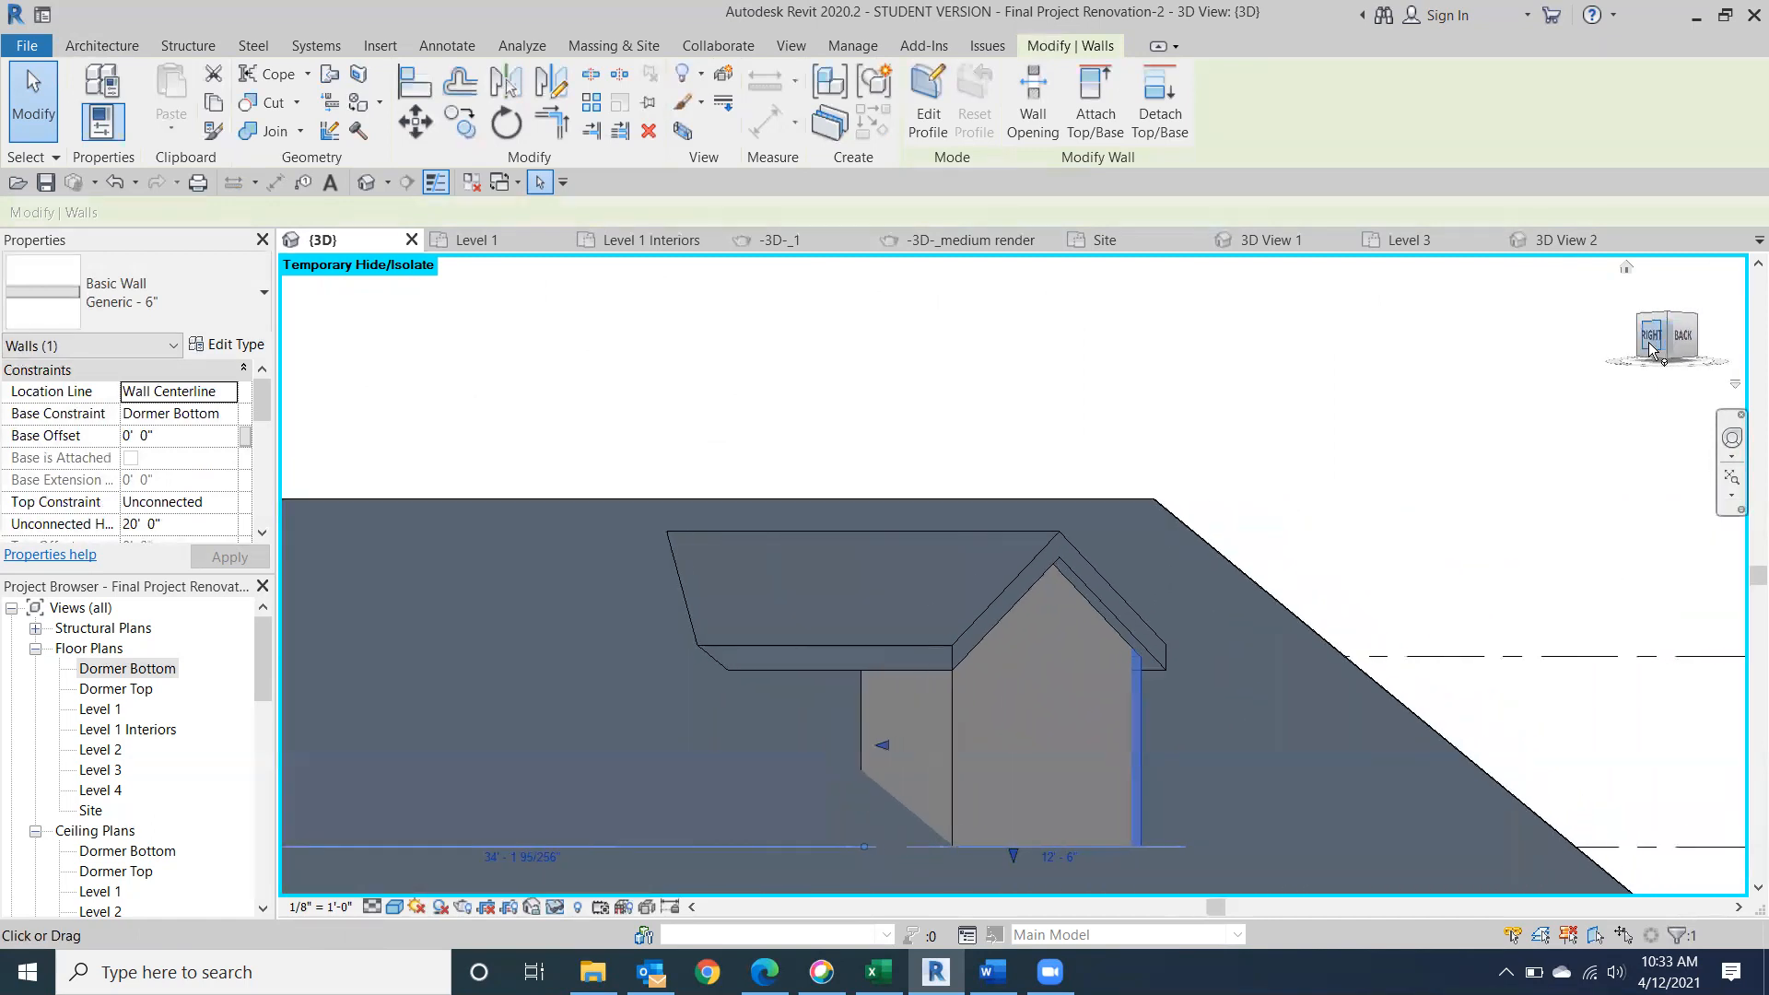
{"action": "left_click", "coordinate": [1069, 739]}
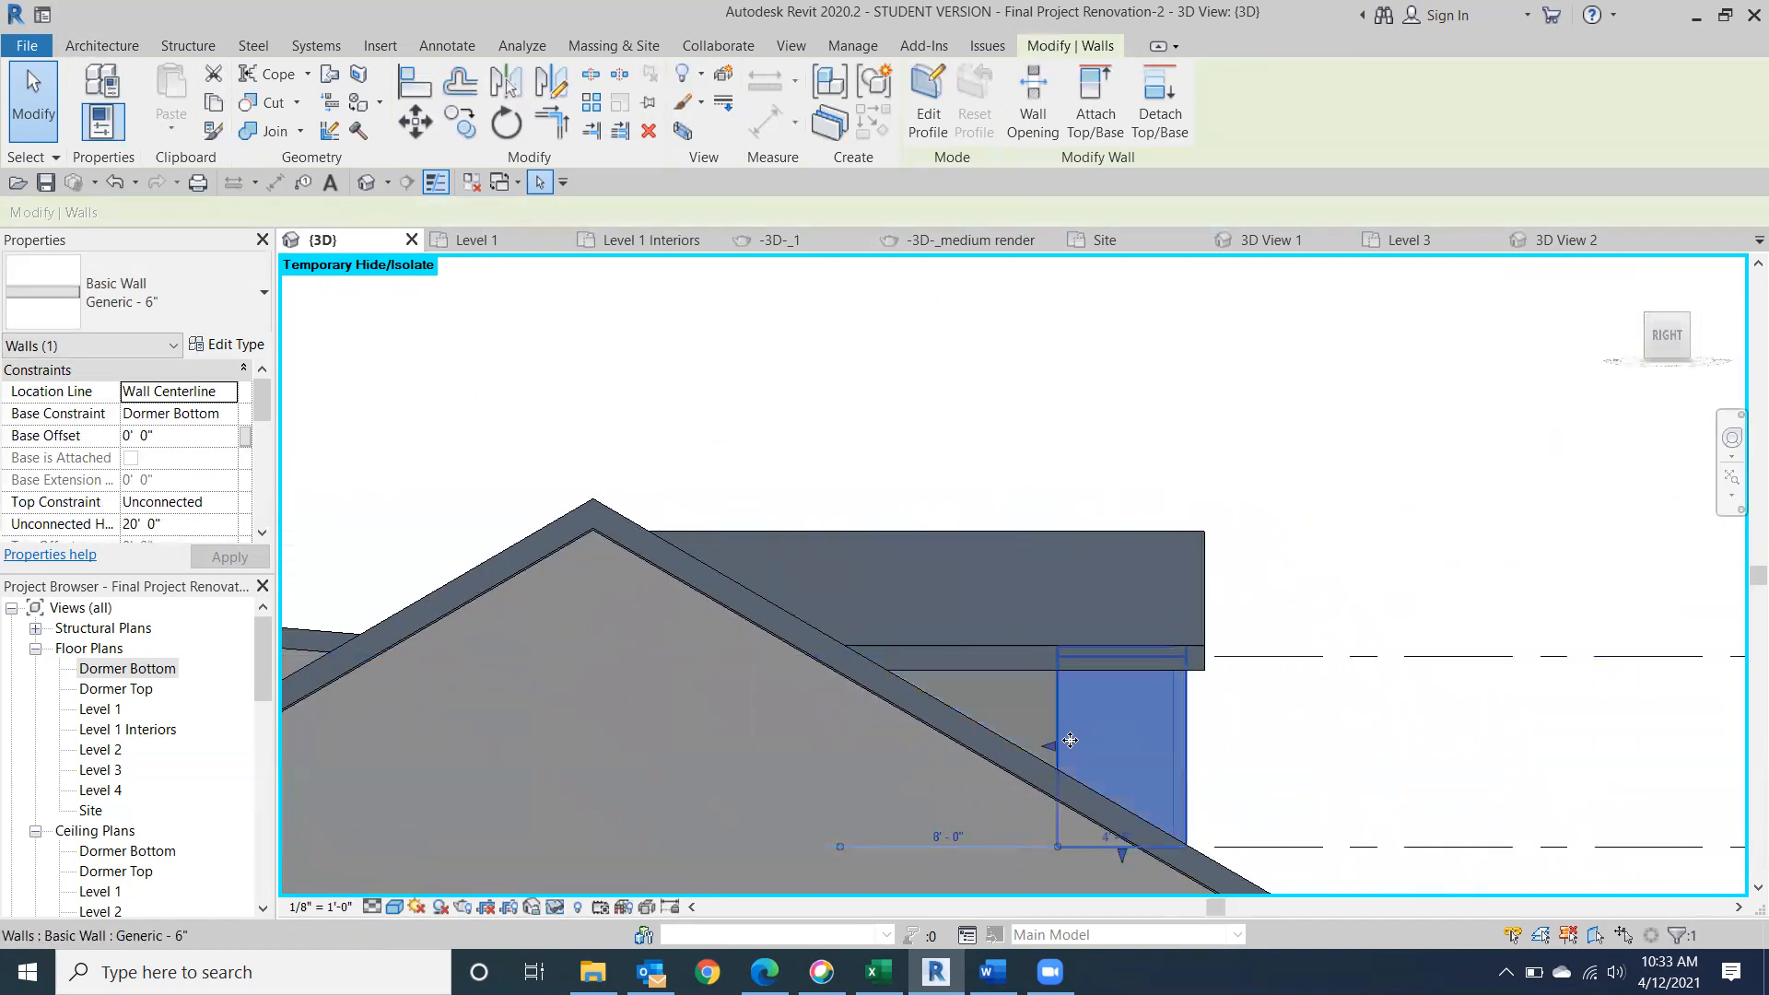
{"action": "left_click_drag", "start_coordinate": [1049, 744], "coordinate": [844, 743]}
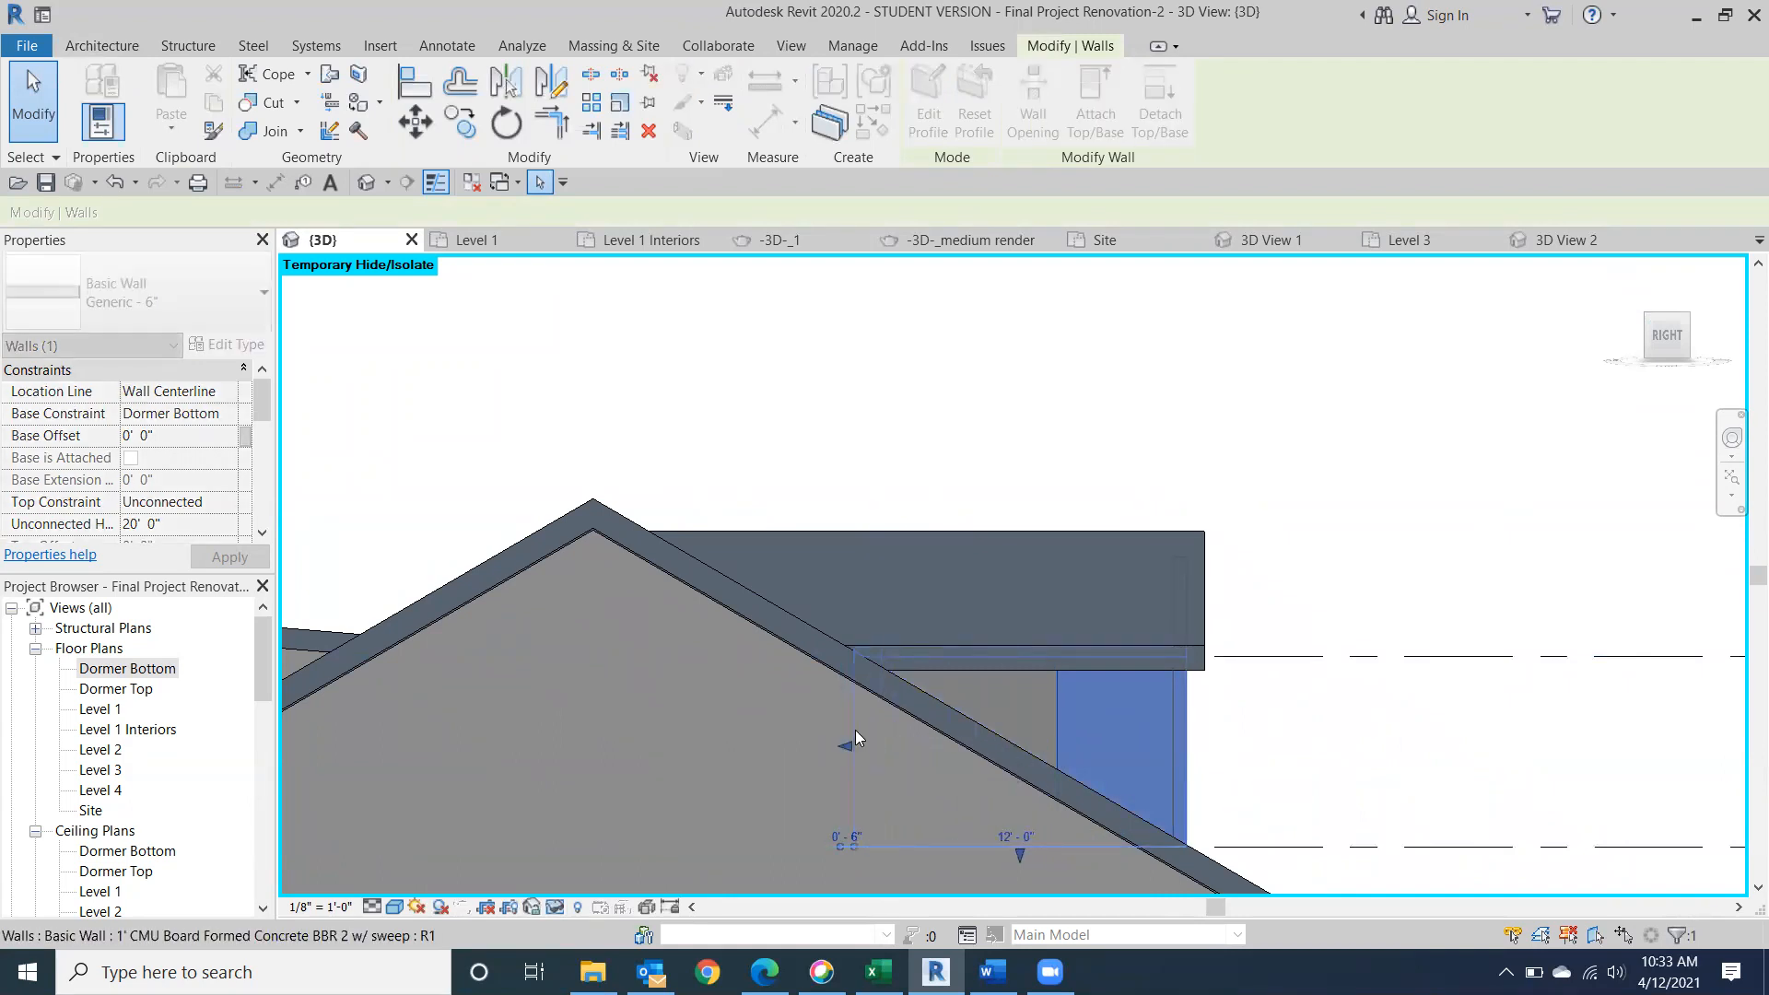
{"action": "left_click", "coordinate": [1448, 440]}
Start a Dormer opening in the Generic - 12" main roof and pick one dormer side wall and the front wall as boundaries.
{"action": "mouse_move", "coordinate": [1448, 439]}
{"action": "middle_mouse_down", "text": "shift"}
{"action": "mouse_move", "coordinate": [1428, 364]}
{"action": "mouse_move", "coordinate": [1038, 383]}
{"action": "mouse_move", "coordinate": [1006, 409]}
{"action": "mouse_move", "coordinate": [1022, 396]}
{"action": "mouse_move", "coordinate": [1021, 453]}
{"action": "middle_mouse_up", "text": "shift"}
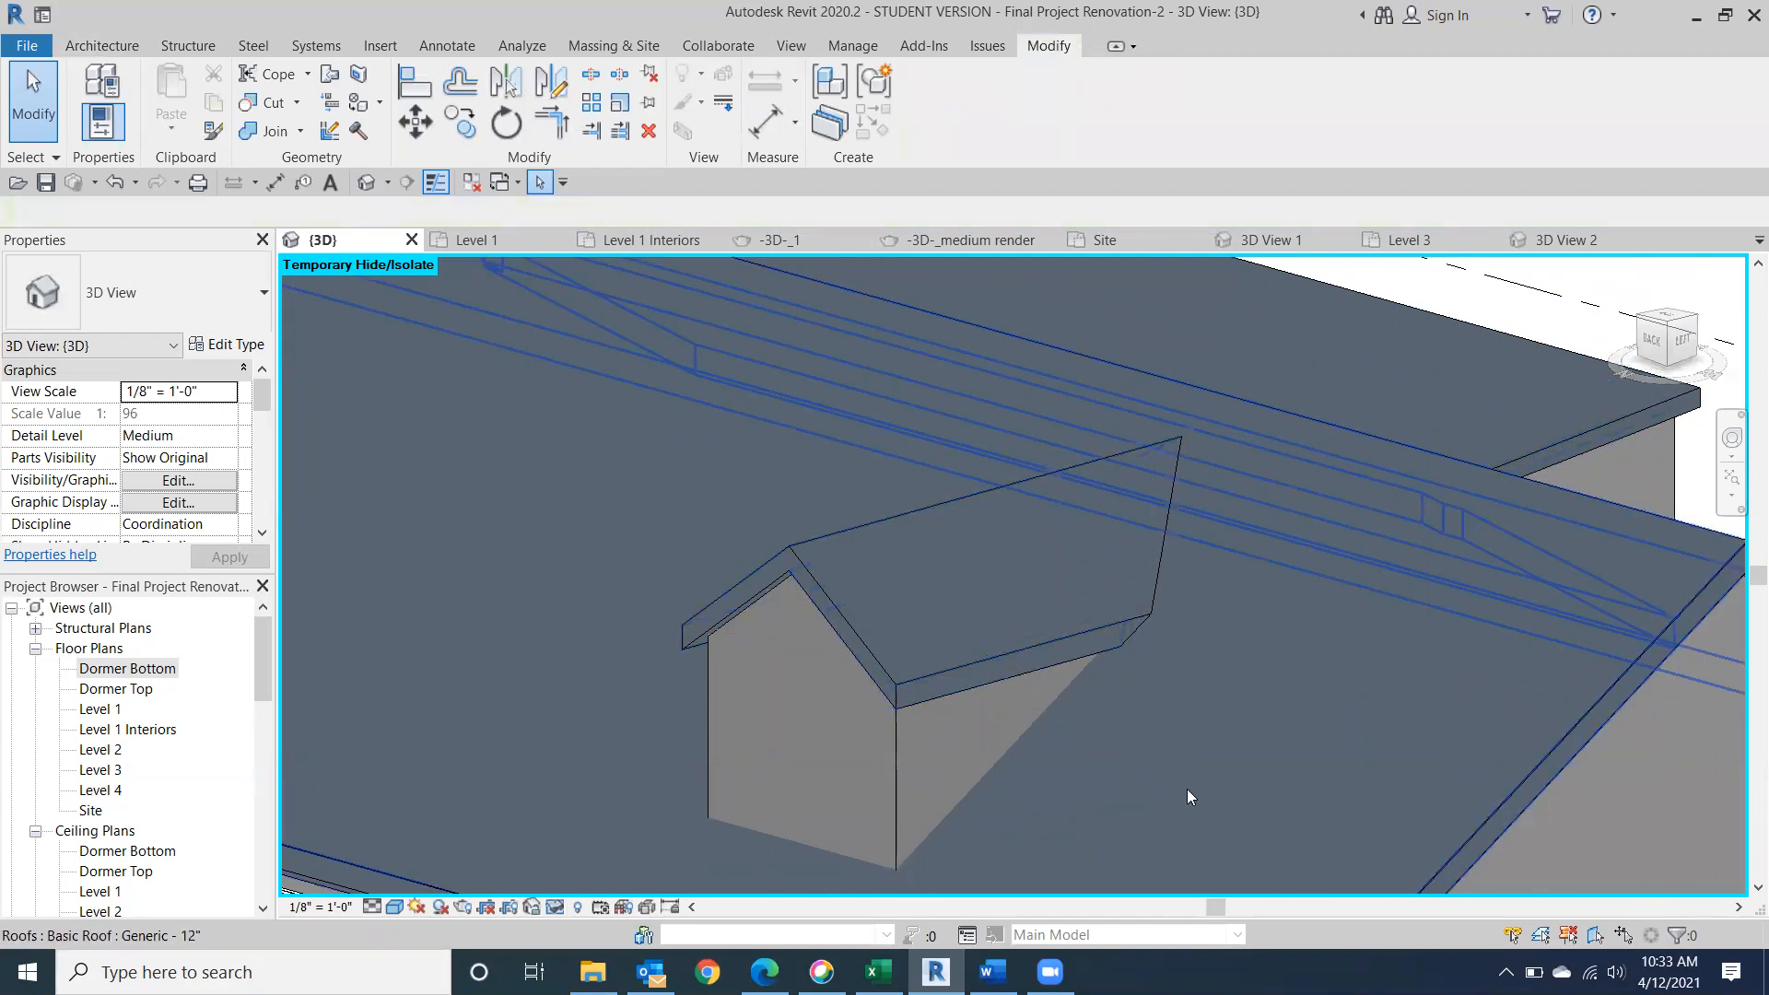
{"action": "scroll", "coordinate": [829, 265], "scroll_direction": "down", "scroll_amount": 3}
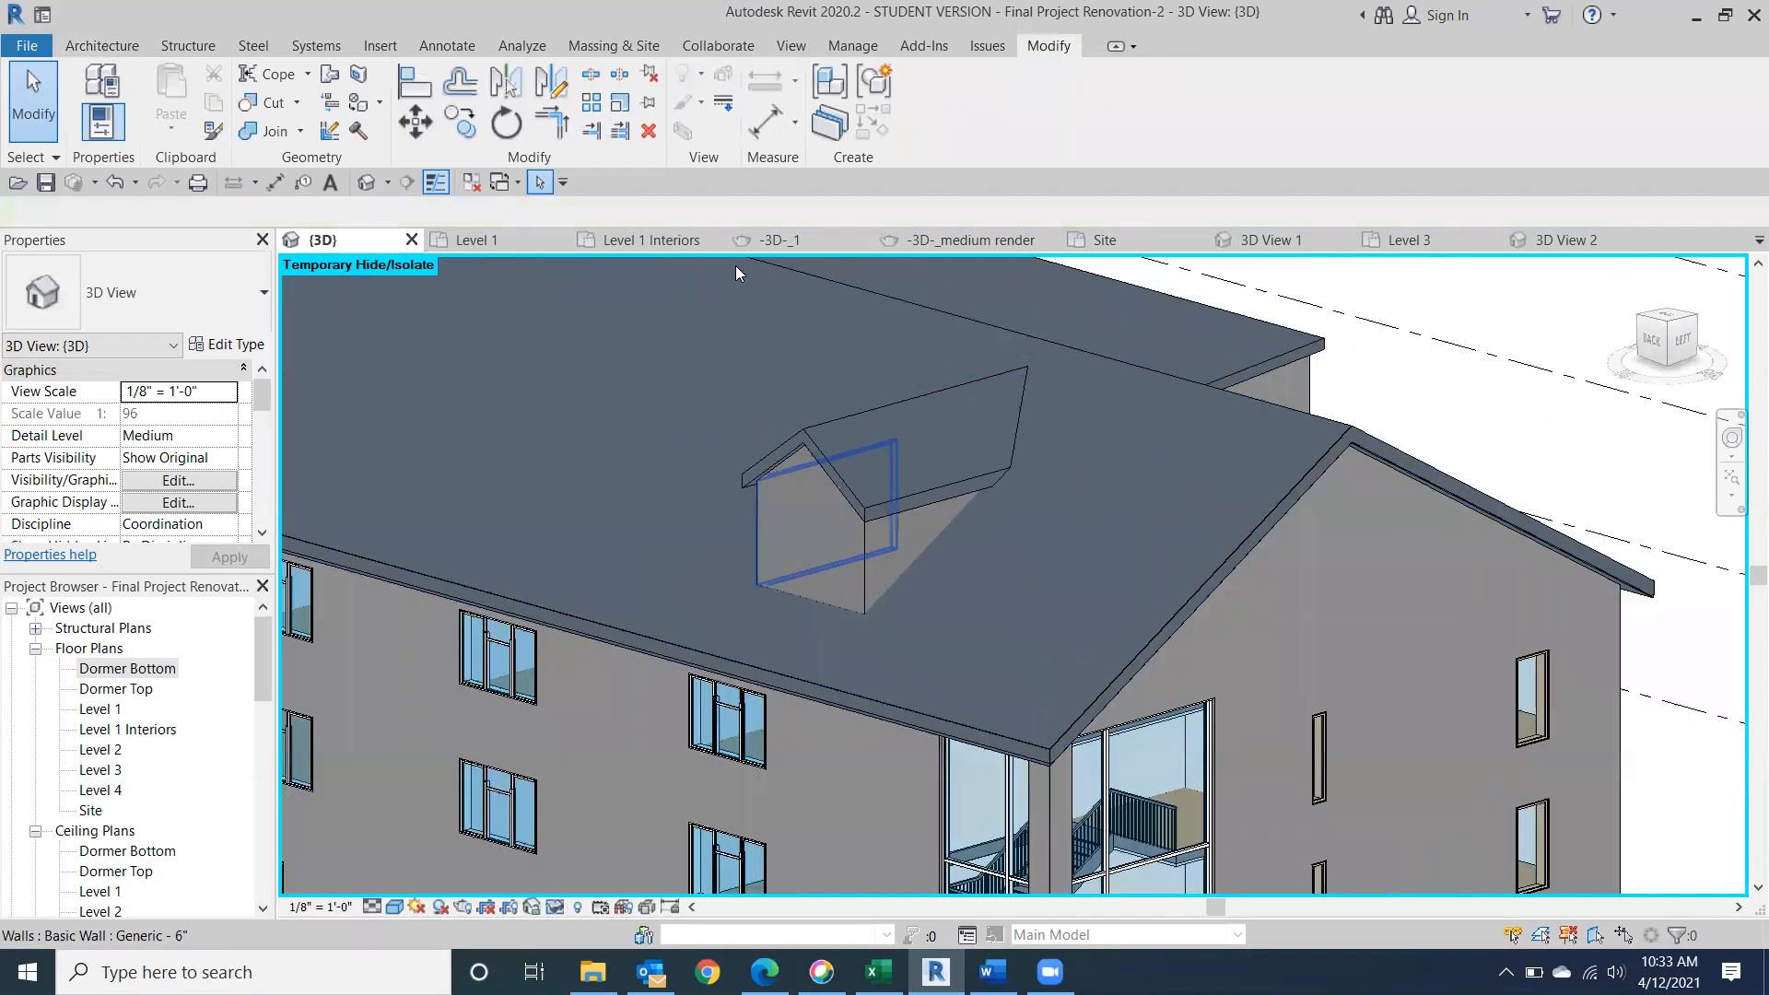
{"action": "left_click", "coordinate": [99, 48]}
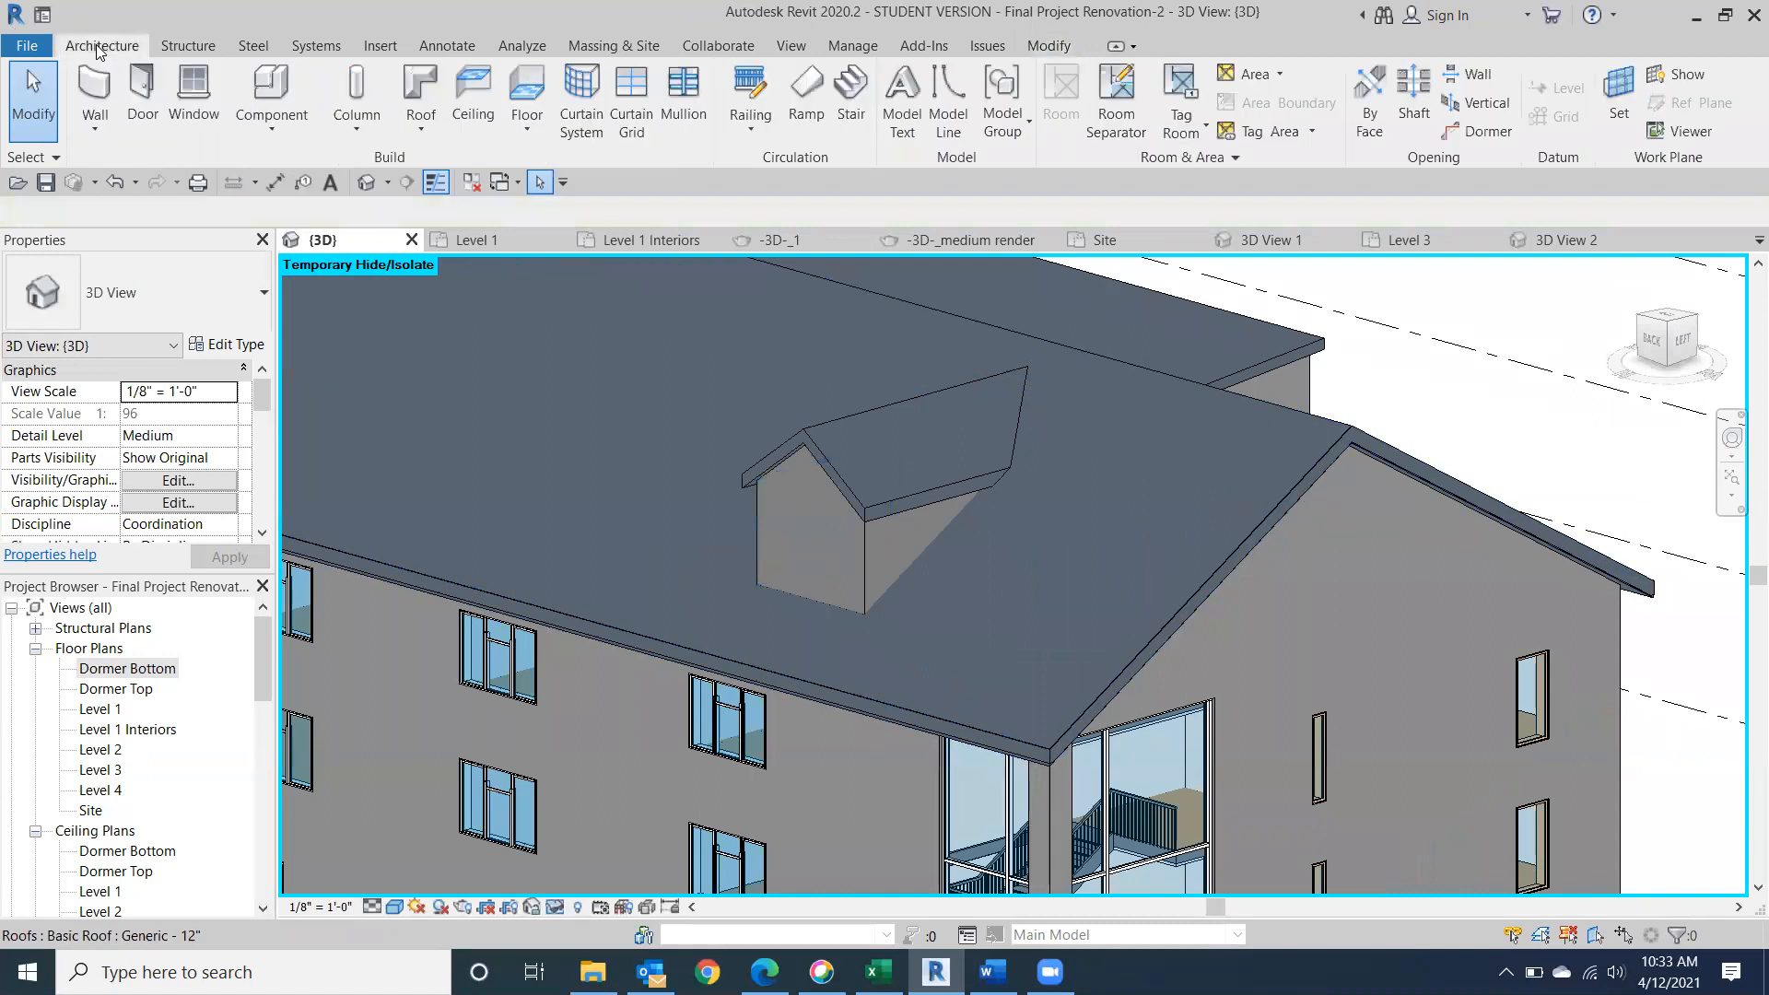
{"action": "left_click", "coordinate": [1480, 134]}
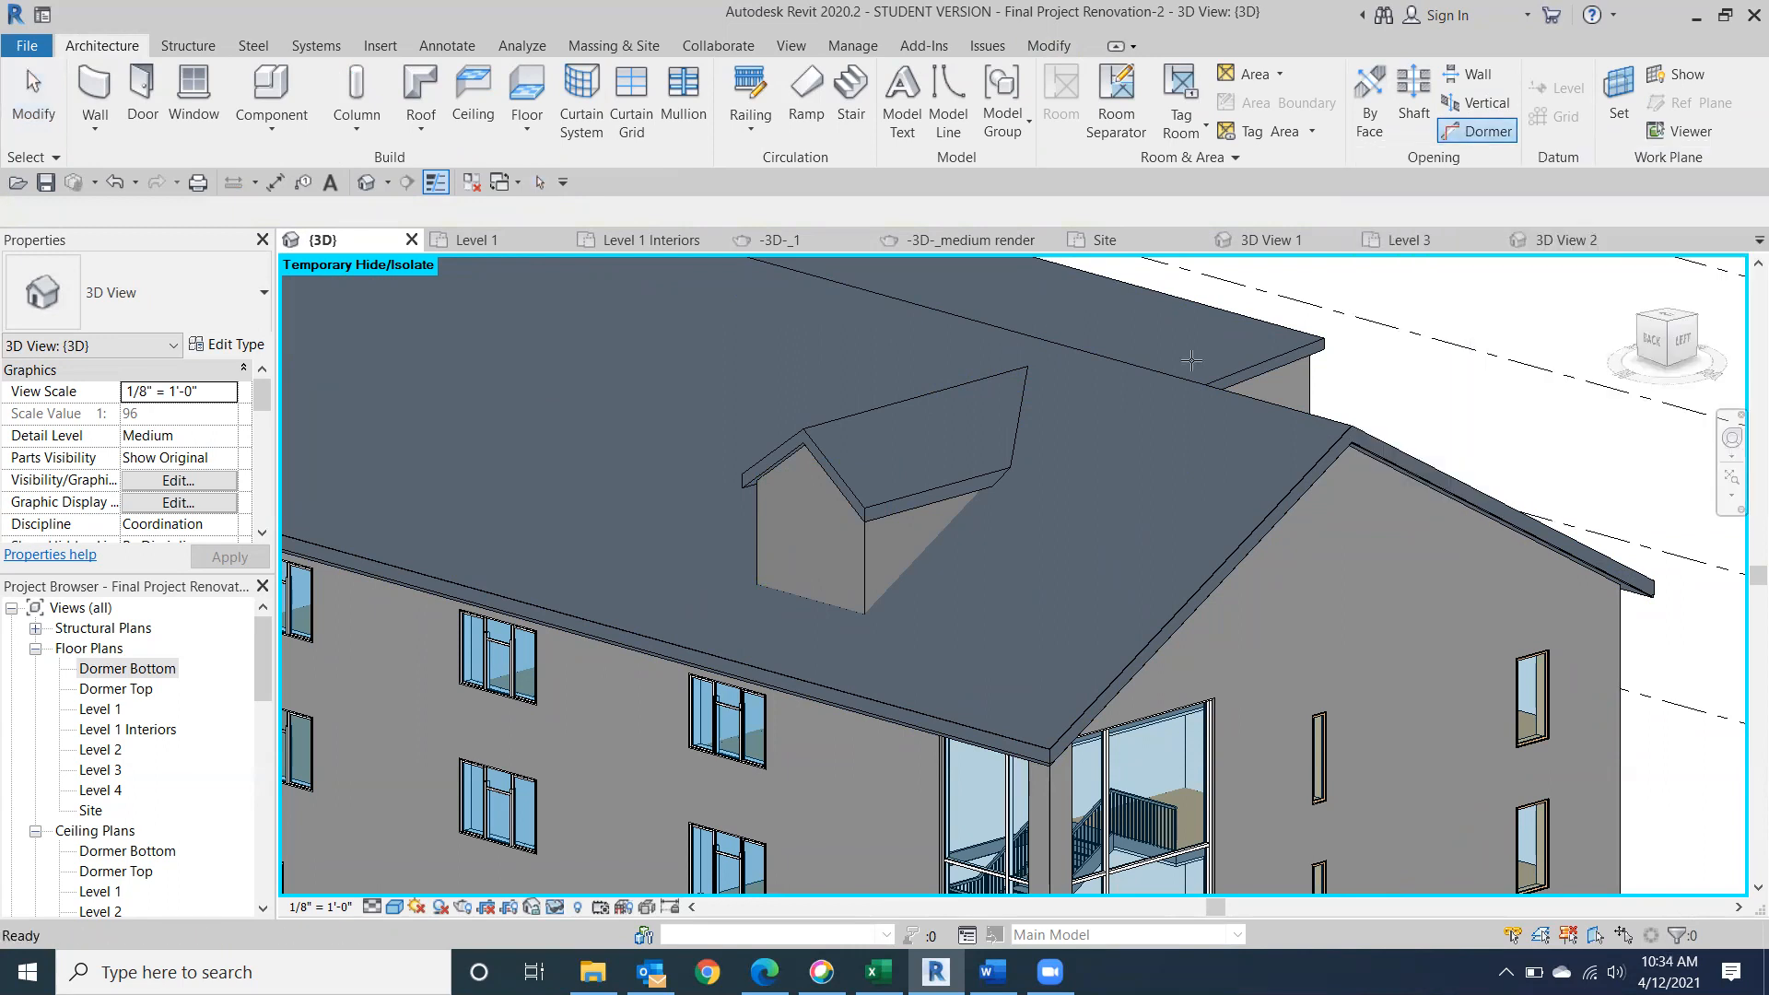
{"action": "left_click", "coordinate": [30, 129]}
{"action": "left_click", "coordinate": [1479, 134]}
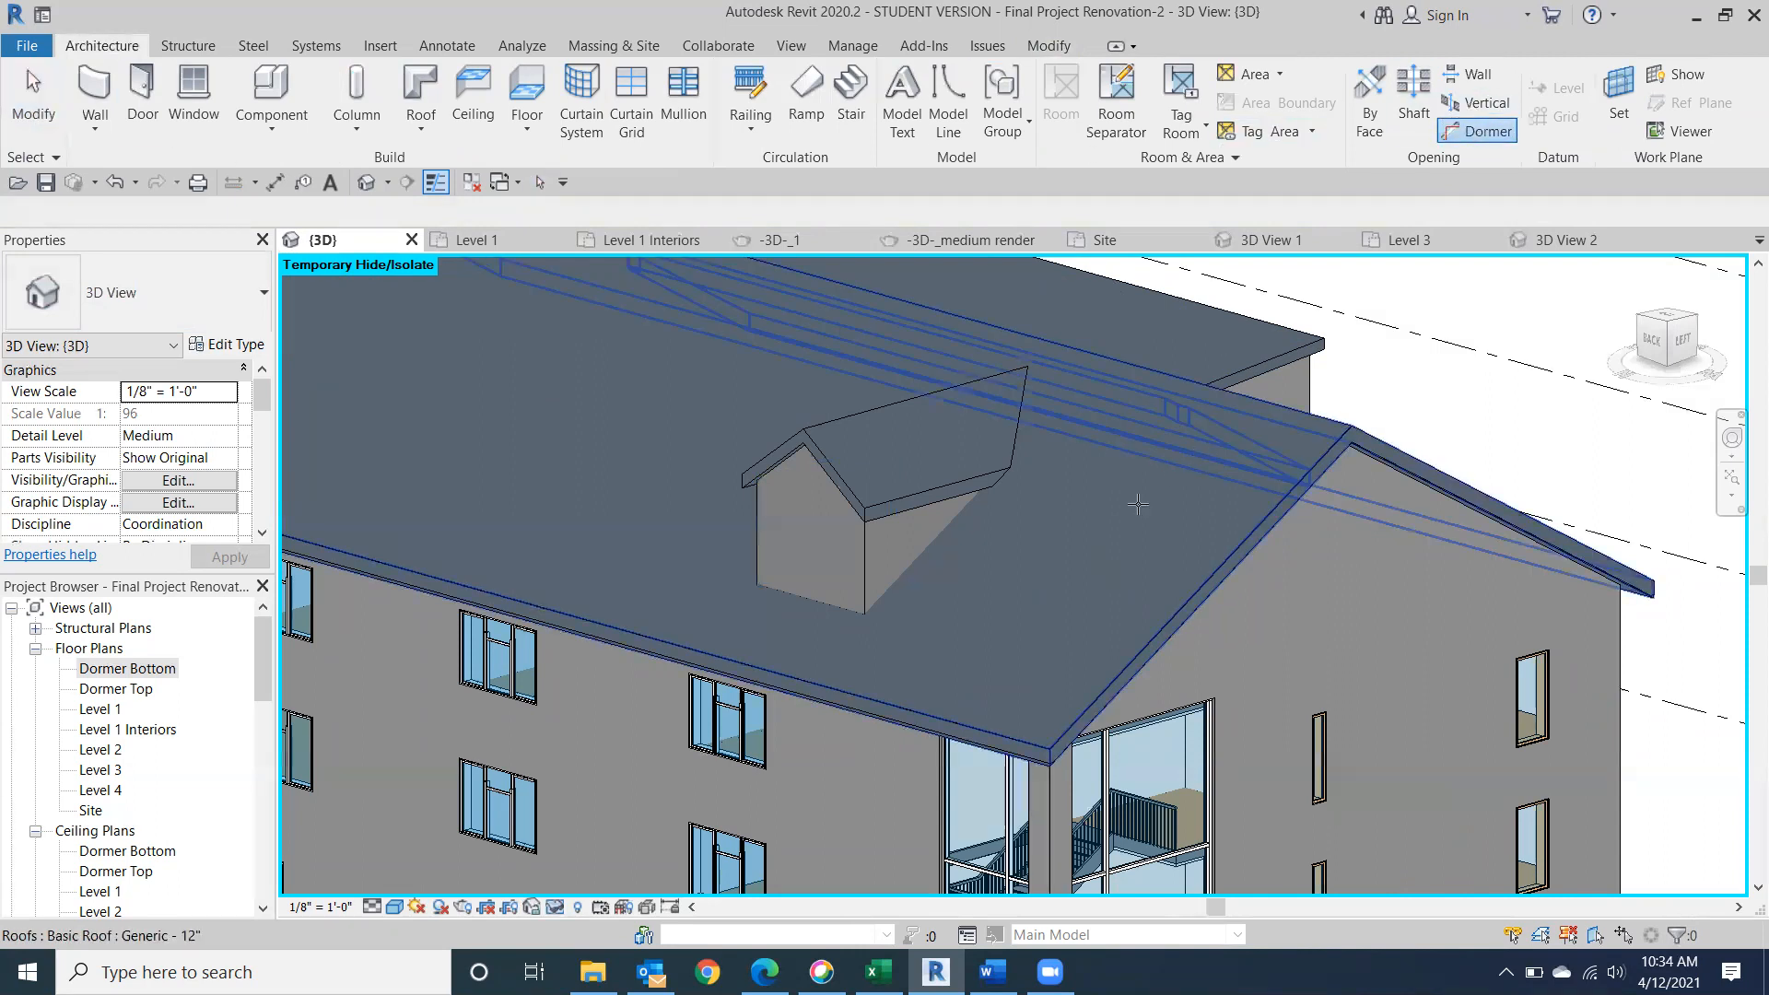
{"action": "left_click", "coordinate": [1091, 607]}
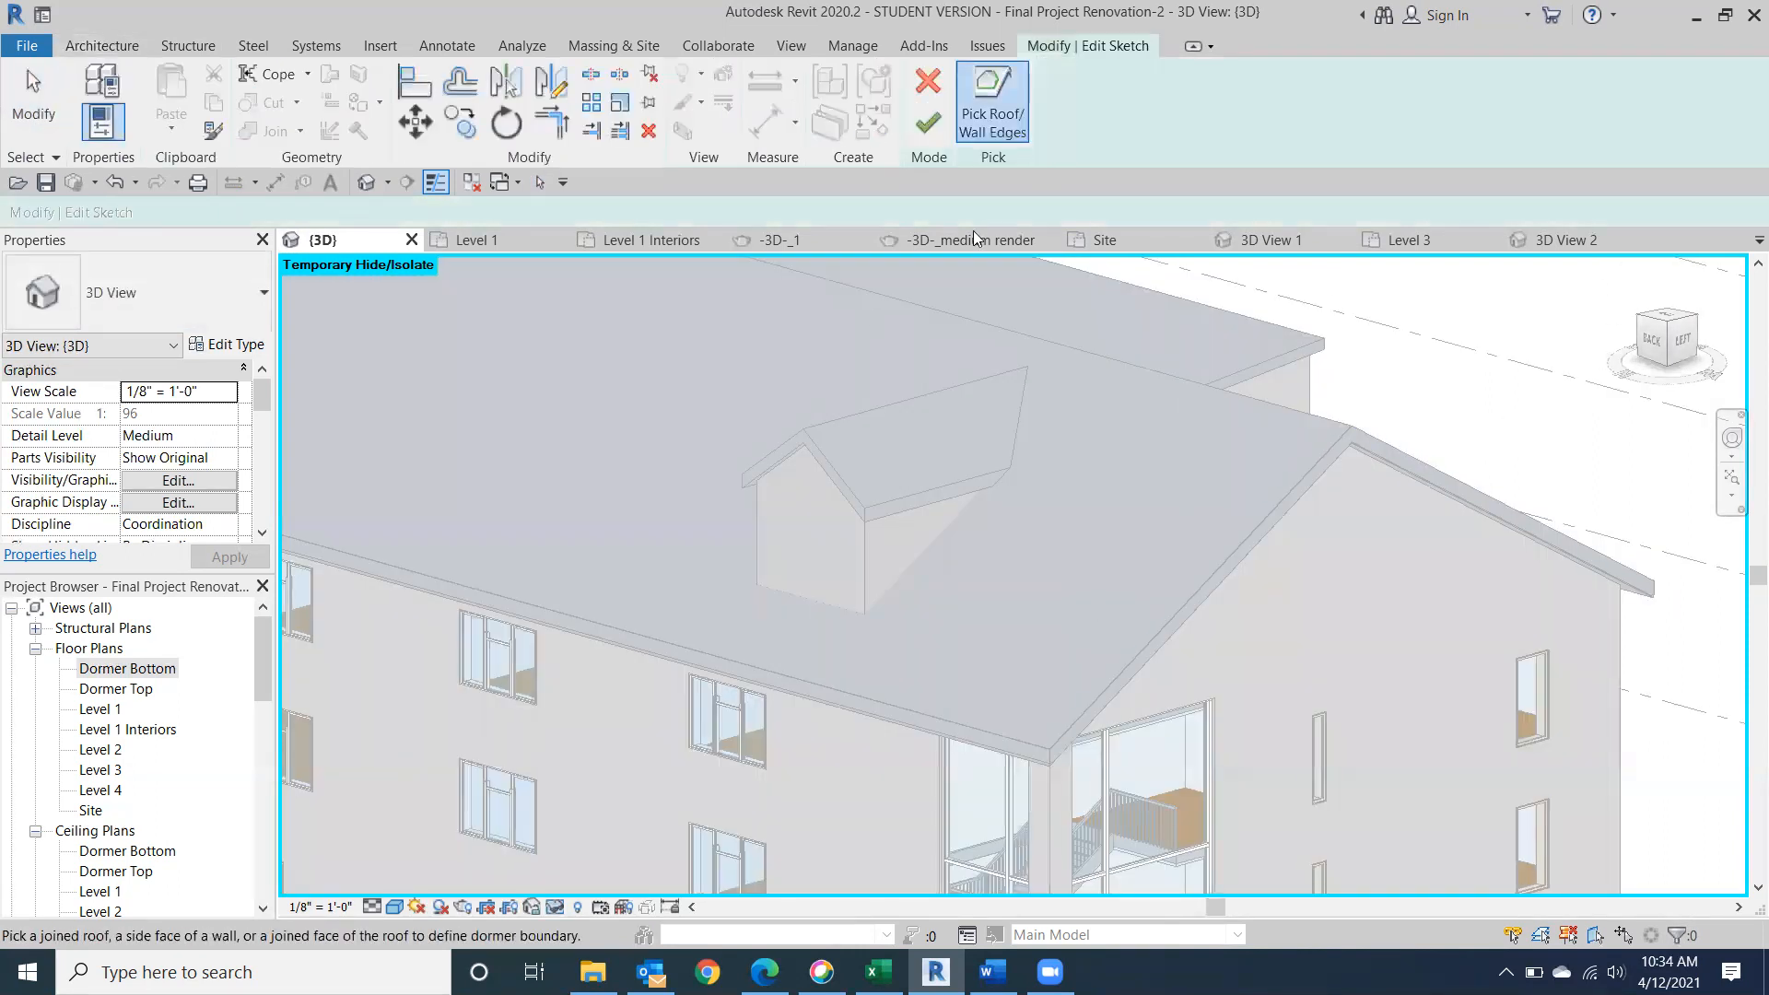
{"action": "left_click", "coordinate": [870, 565]}
{"action": "left_click", "coordinate": [792, 582]}
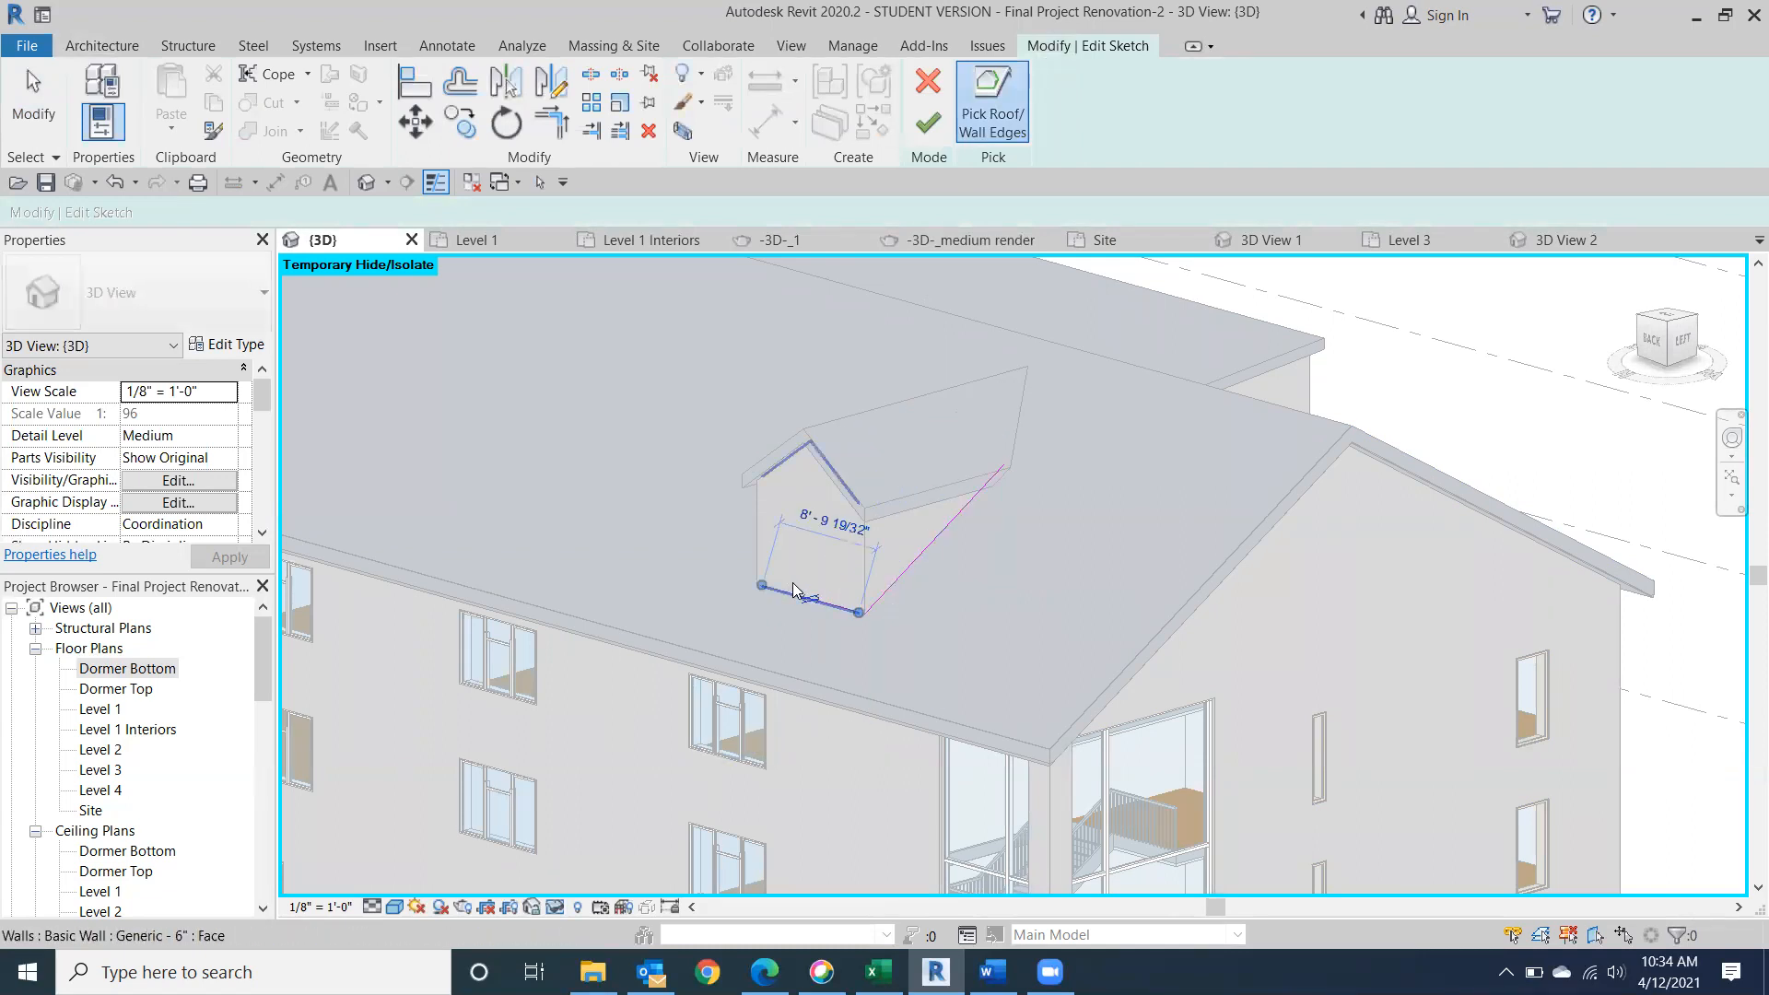
Add the dormer roof and the opposite side wall to the dormer opening boundary and finish the sketch.
{"action": "left_click", "coordinate": [1652, 340]}
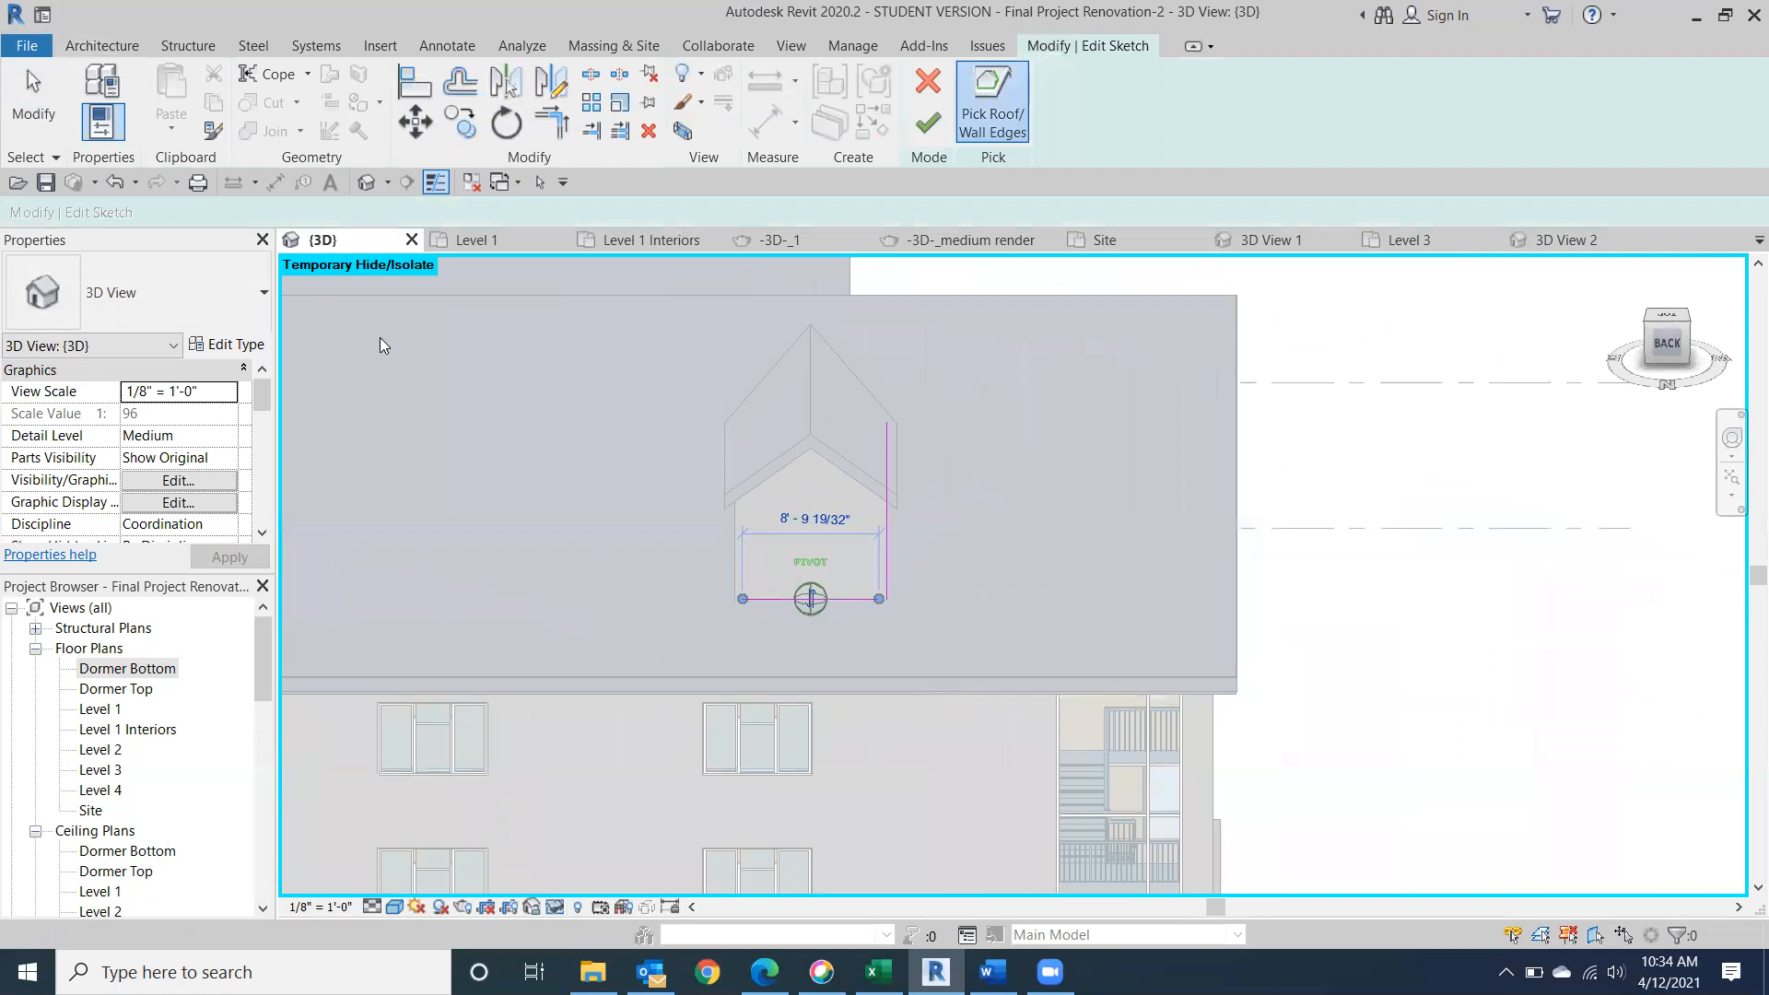
{"action": "middle_click_drag", "start_coordinate": [470, 349], "coordinate": [646, 343], "text": "shift"}
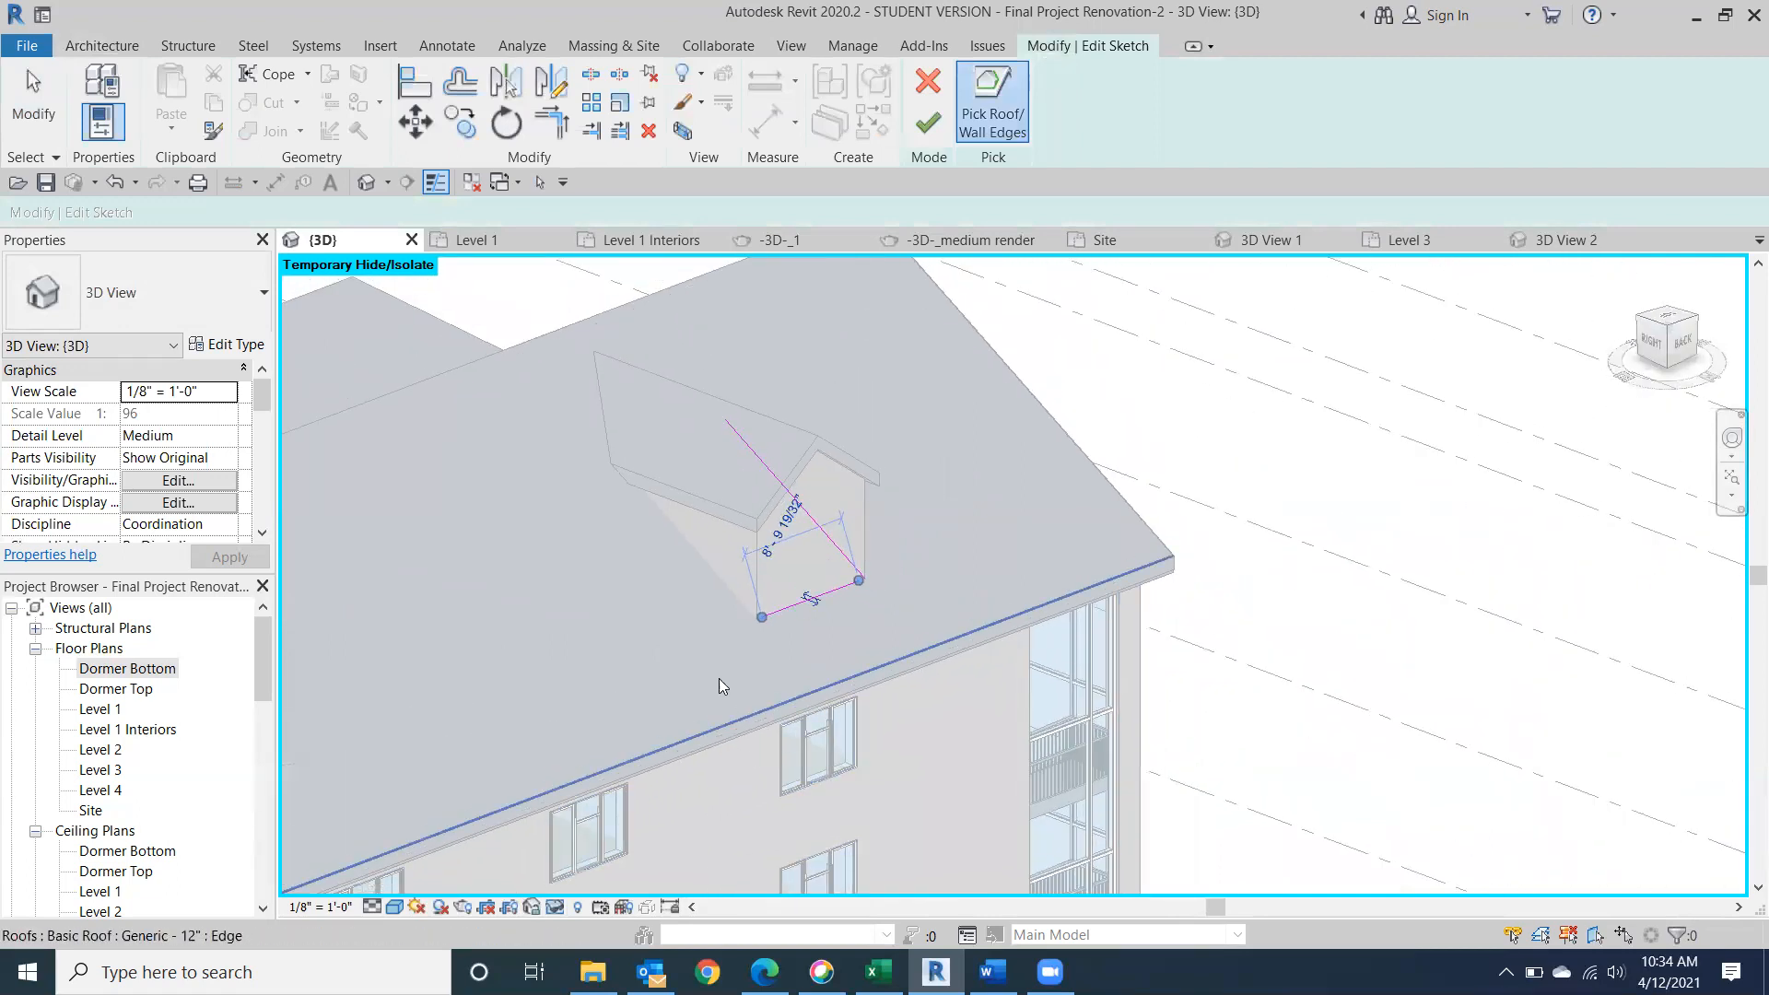
{"action": "left_click", "coordinate": [683, 416]}
{"action": "left_click", "coordinate": [931, 123]}
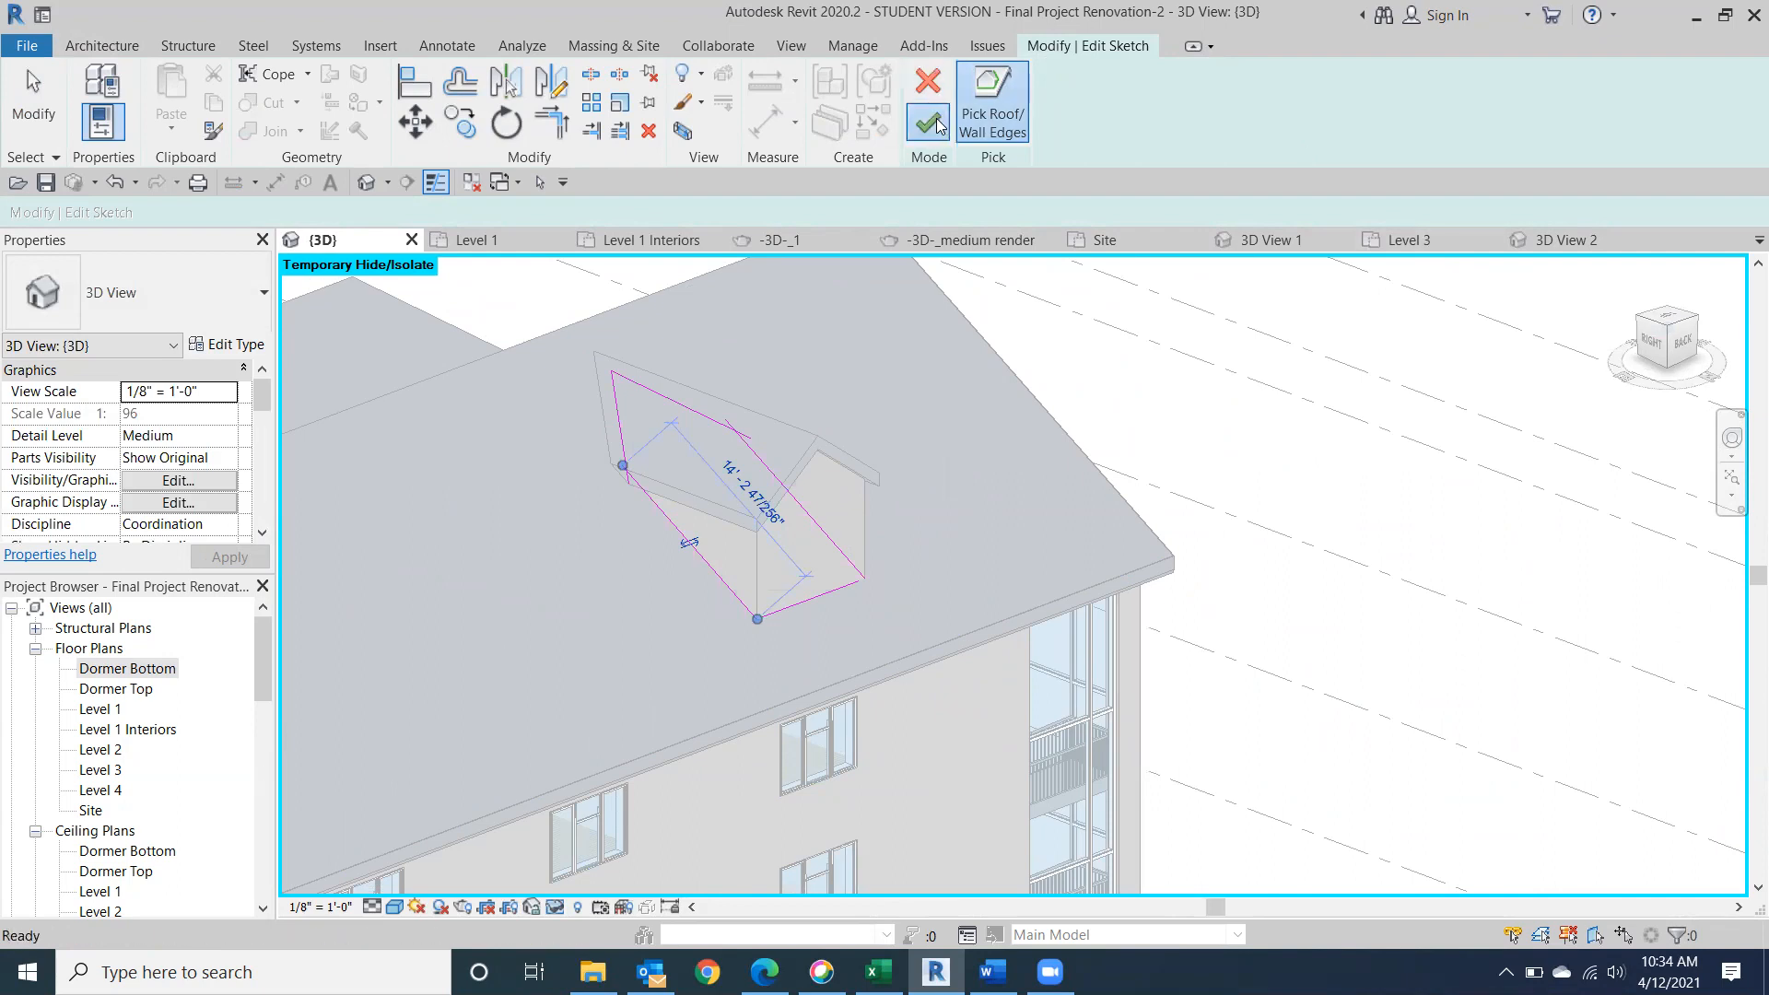
Examine the dormer opening in the main roof by highlighting the dormer's front wall and Generic - 9" roof.
{"action": "left_click", "coordinate": [765, 469]}
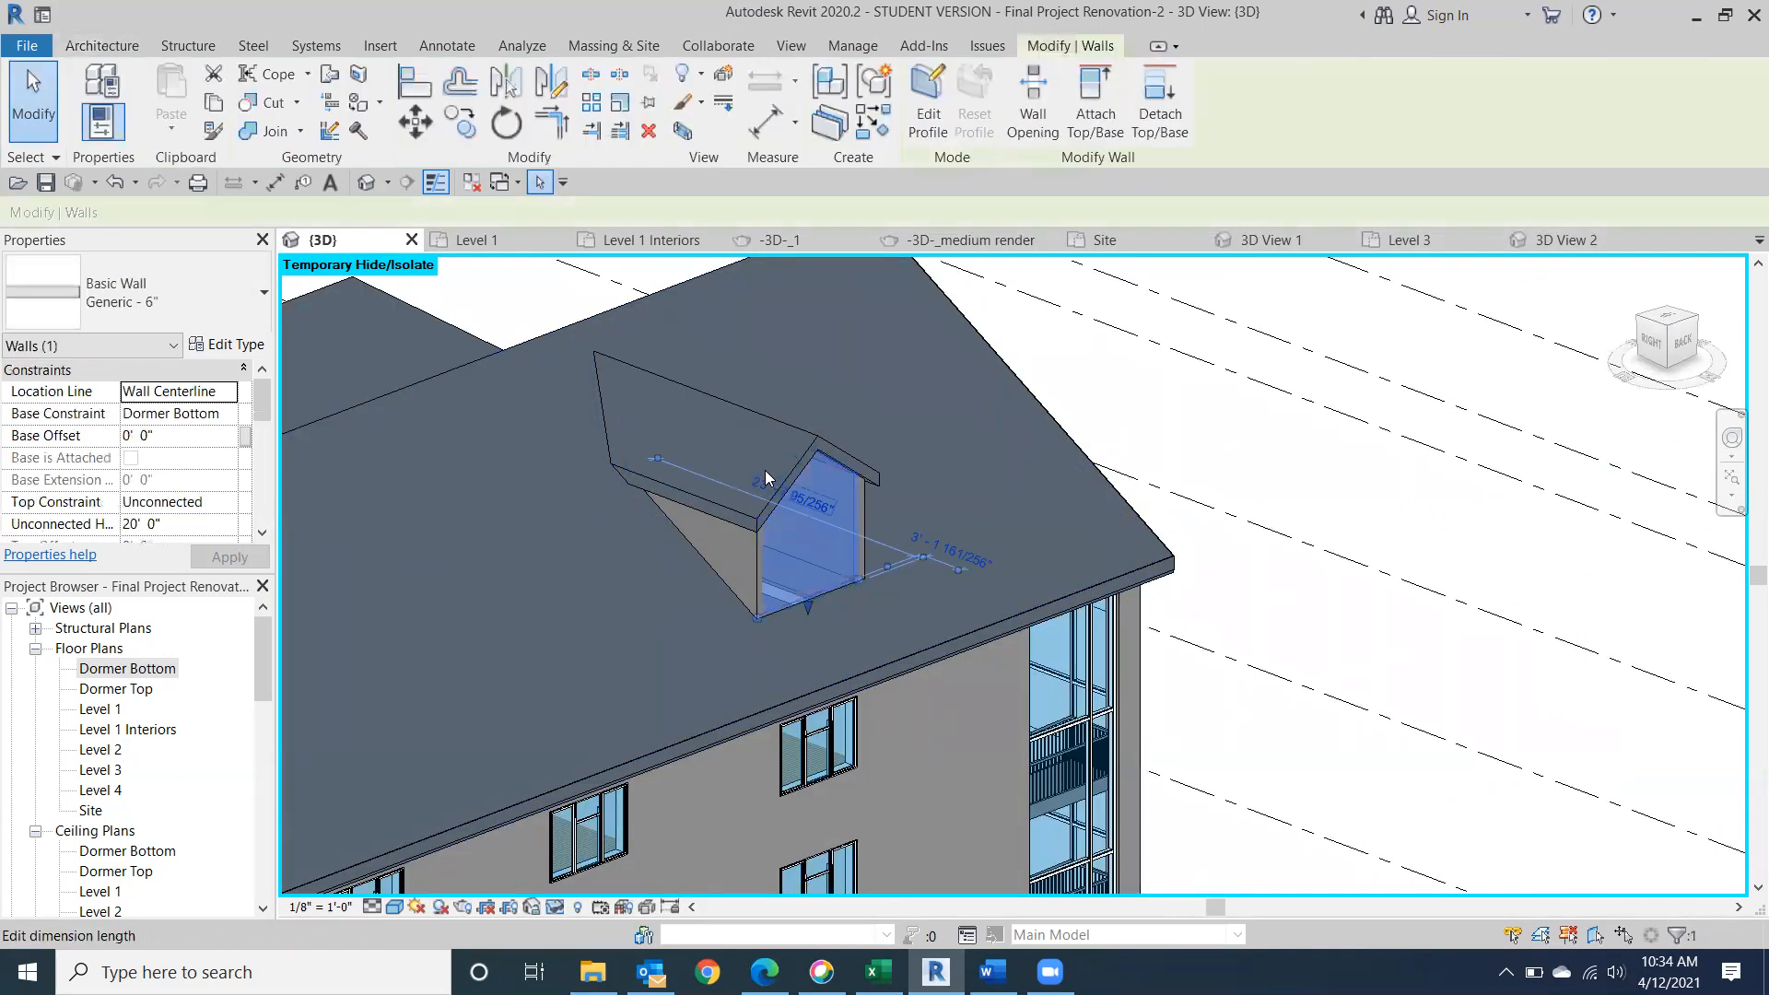
{"action": "left_click", "coordinate": [27, 102]}
{"action": "left_click", "coordinate": [760, 421]}
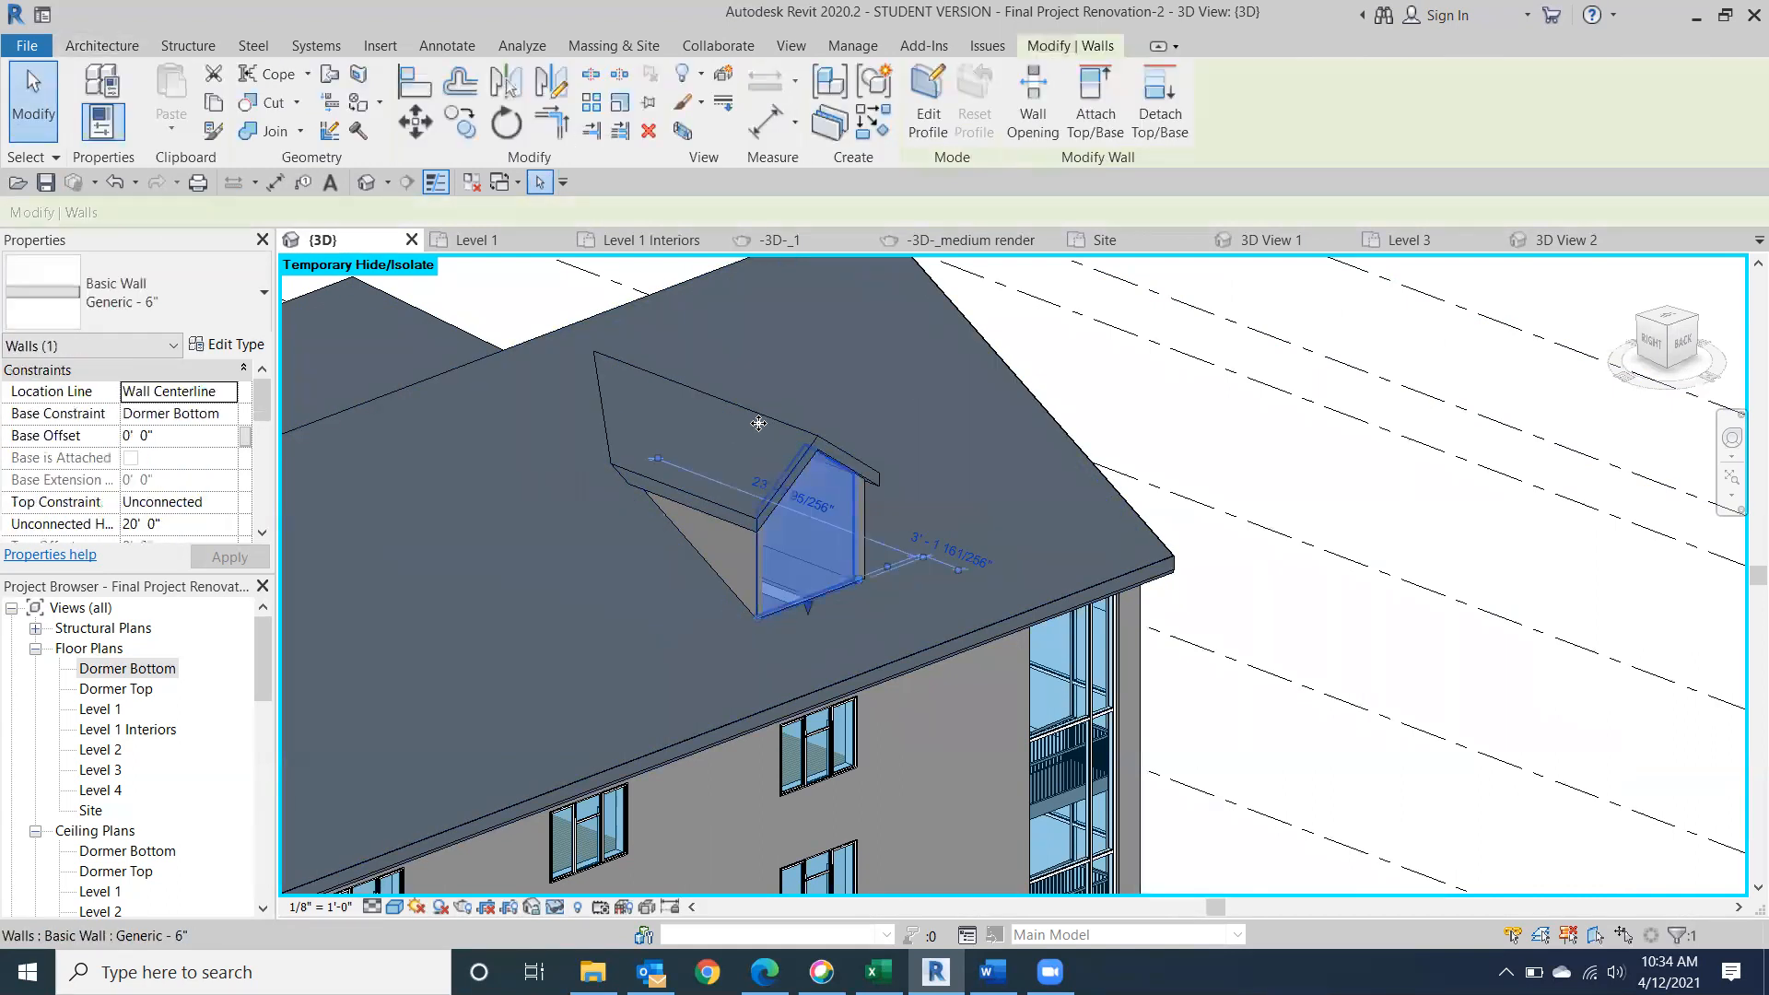
{"action": "key", "text": "Escape"}
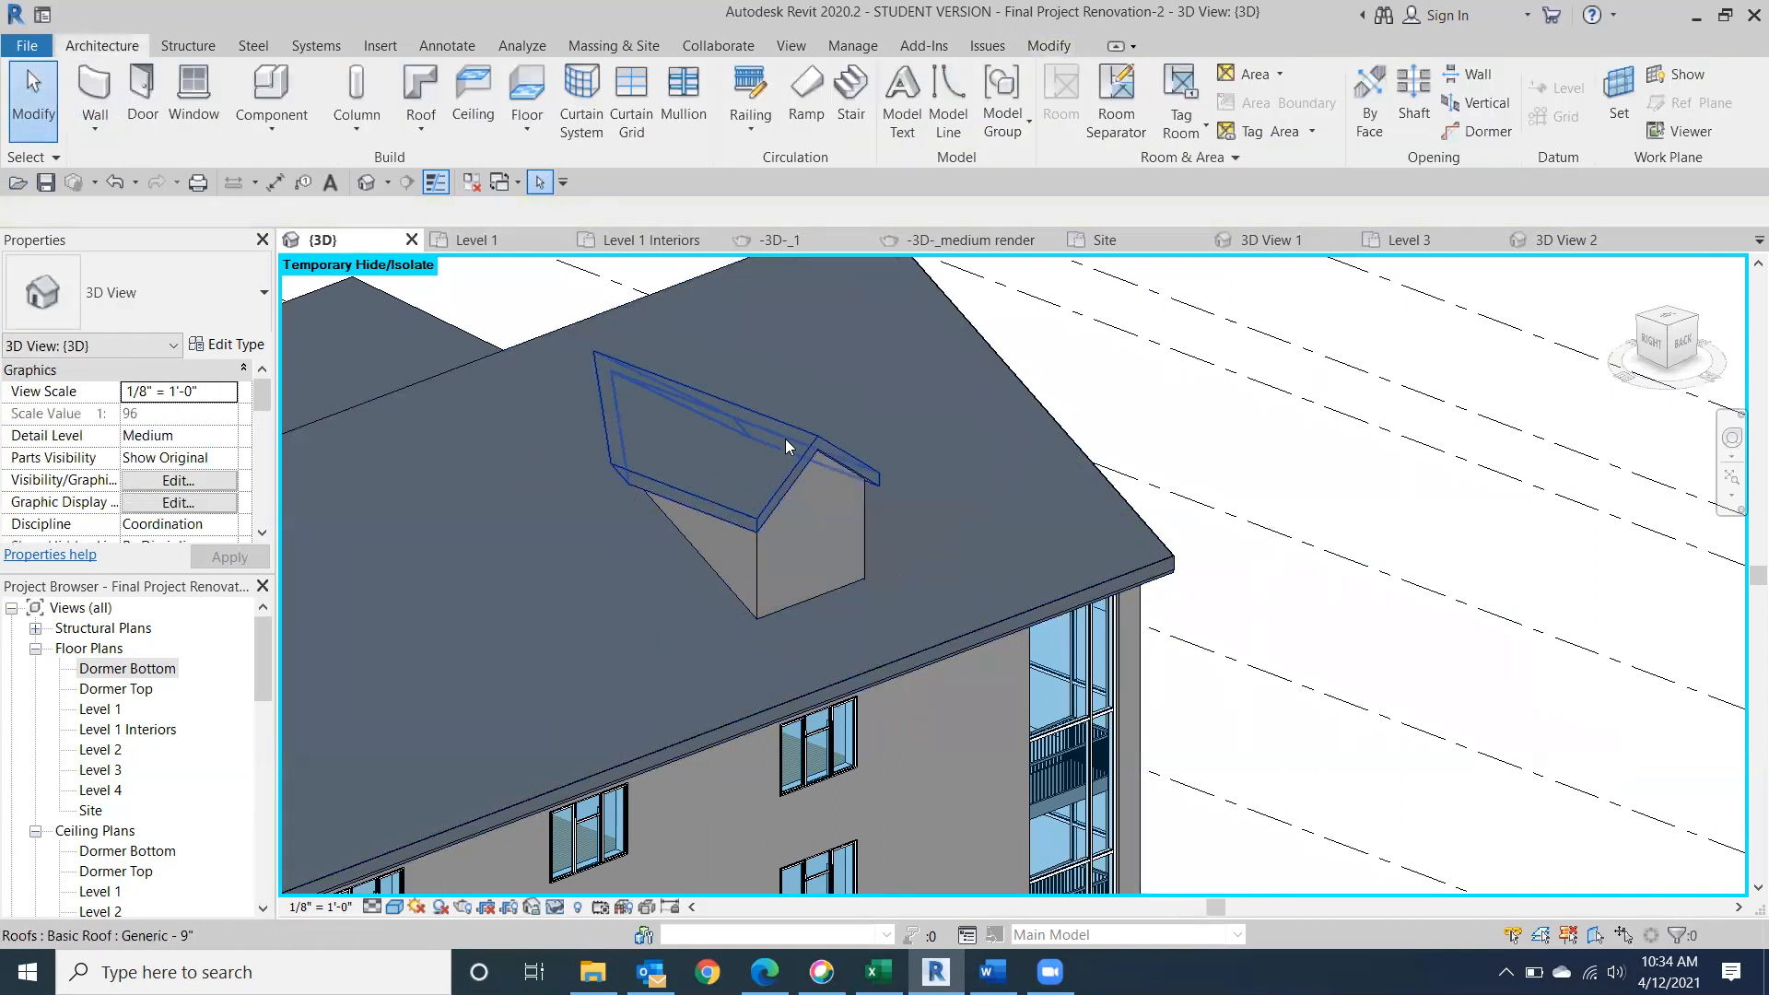
{"action": "left_click", "coordinate": [785, 438]}
{"action": "mouse_move", "coordinate": [1672, 338]}
{"action": "left_mouse_down"}
{"action": "mouse_move", "coordinate": [1575, 419]}
{"action": "mouse_move", "coordinate": [1390, 450]}
{"action": "mouse_move", "coordinate": [1287, 433]}
{"action": "left_mouse_up"}
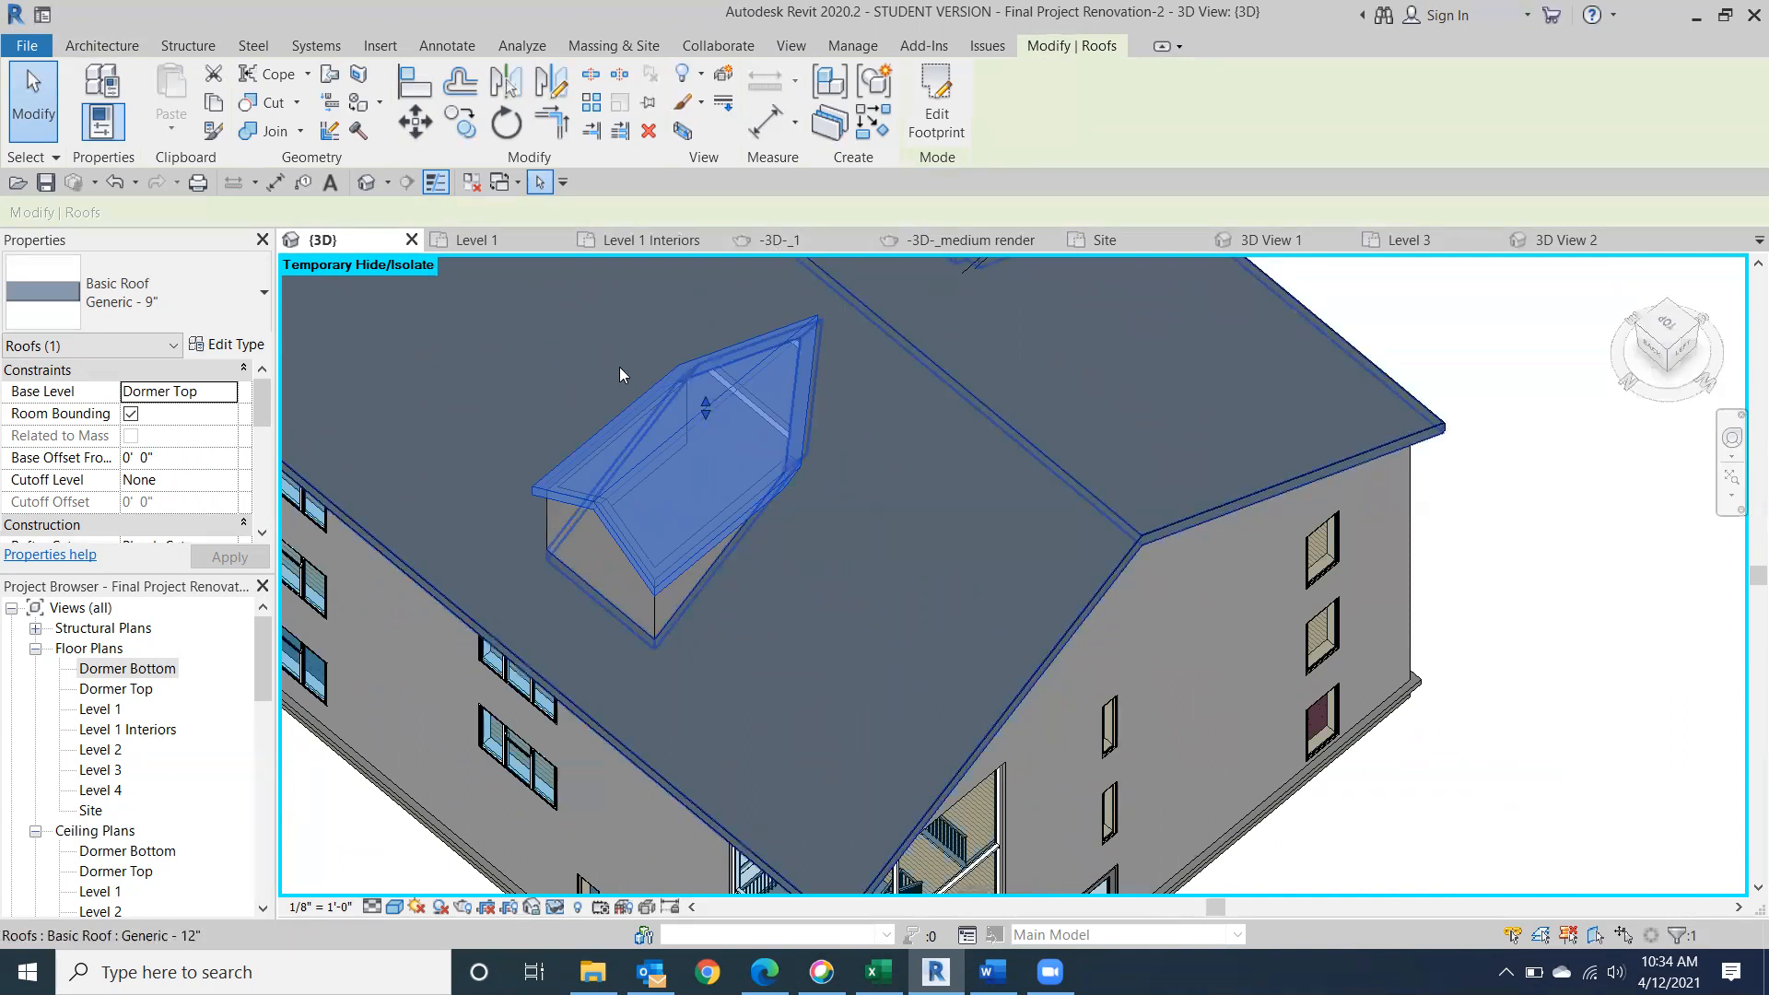
{"action": "middle_click_drag", "start_coordinate": [842, 484], "coordinate": [942, 782]}
{"action": "scroll", "coordinate": [977, 792], "scroll_direction": "down", "scroll_amount": 1}
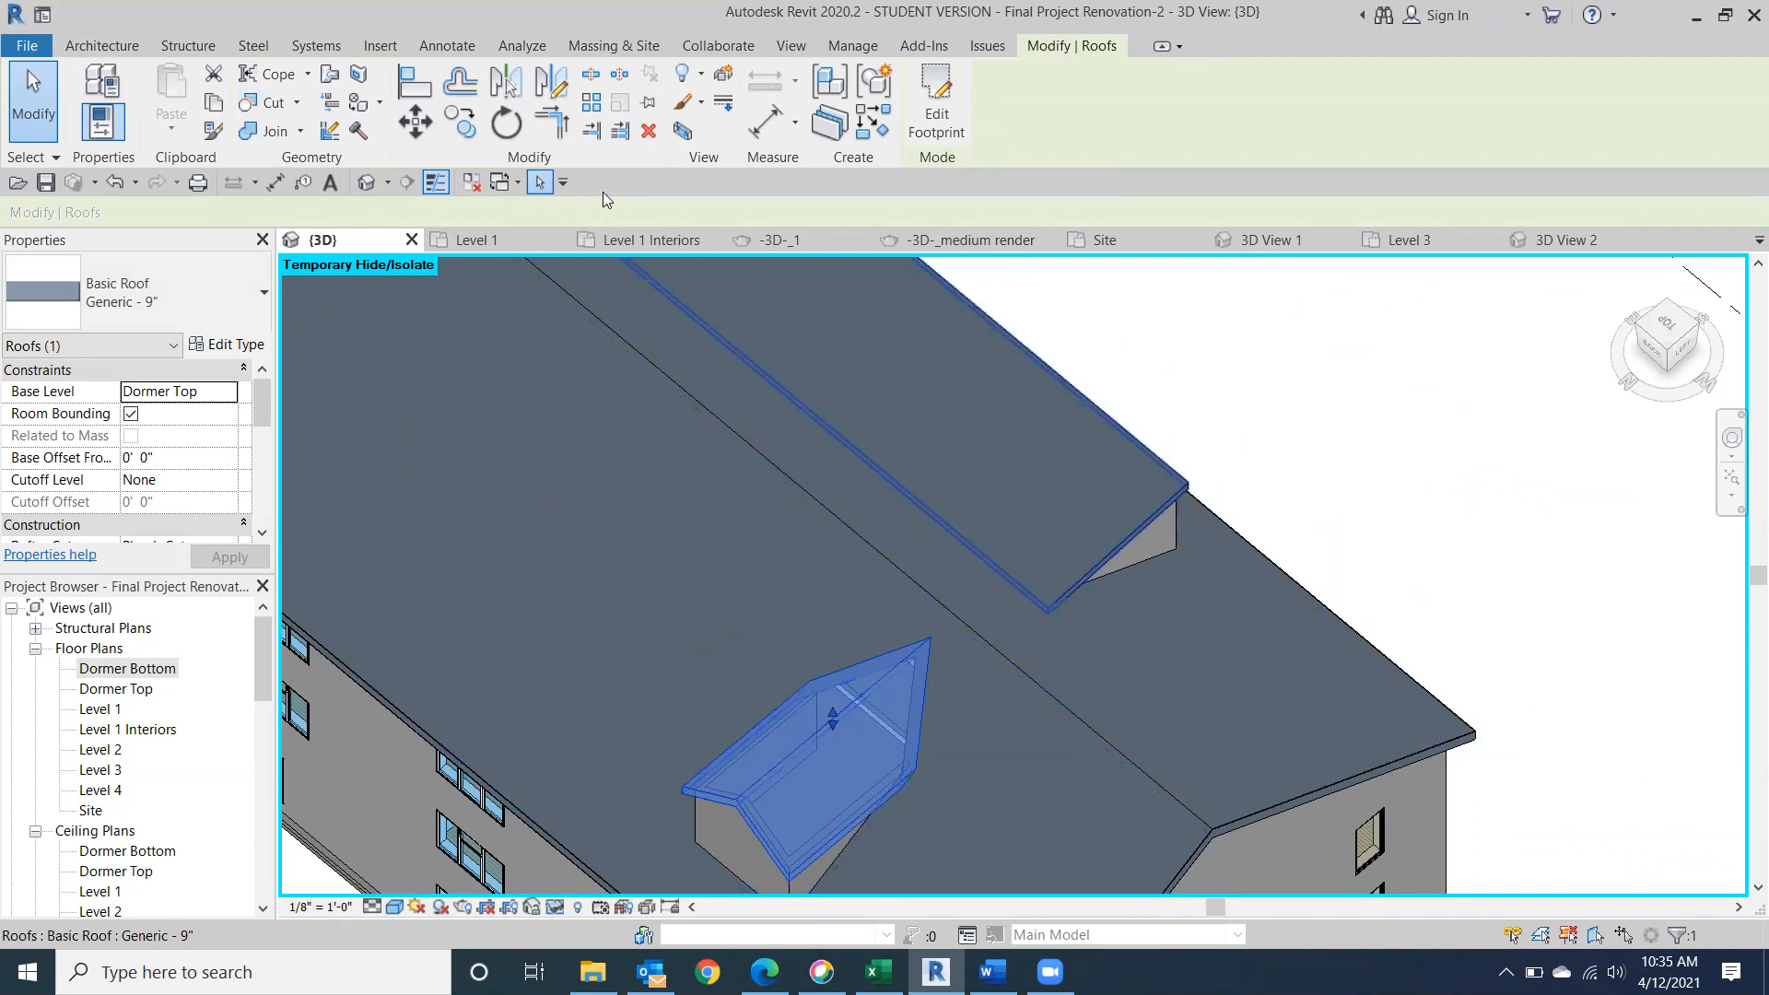
{"action": "left_click", "coordinate": [101, 45]}
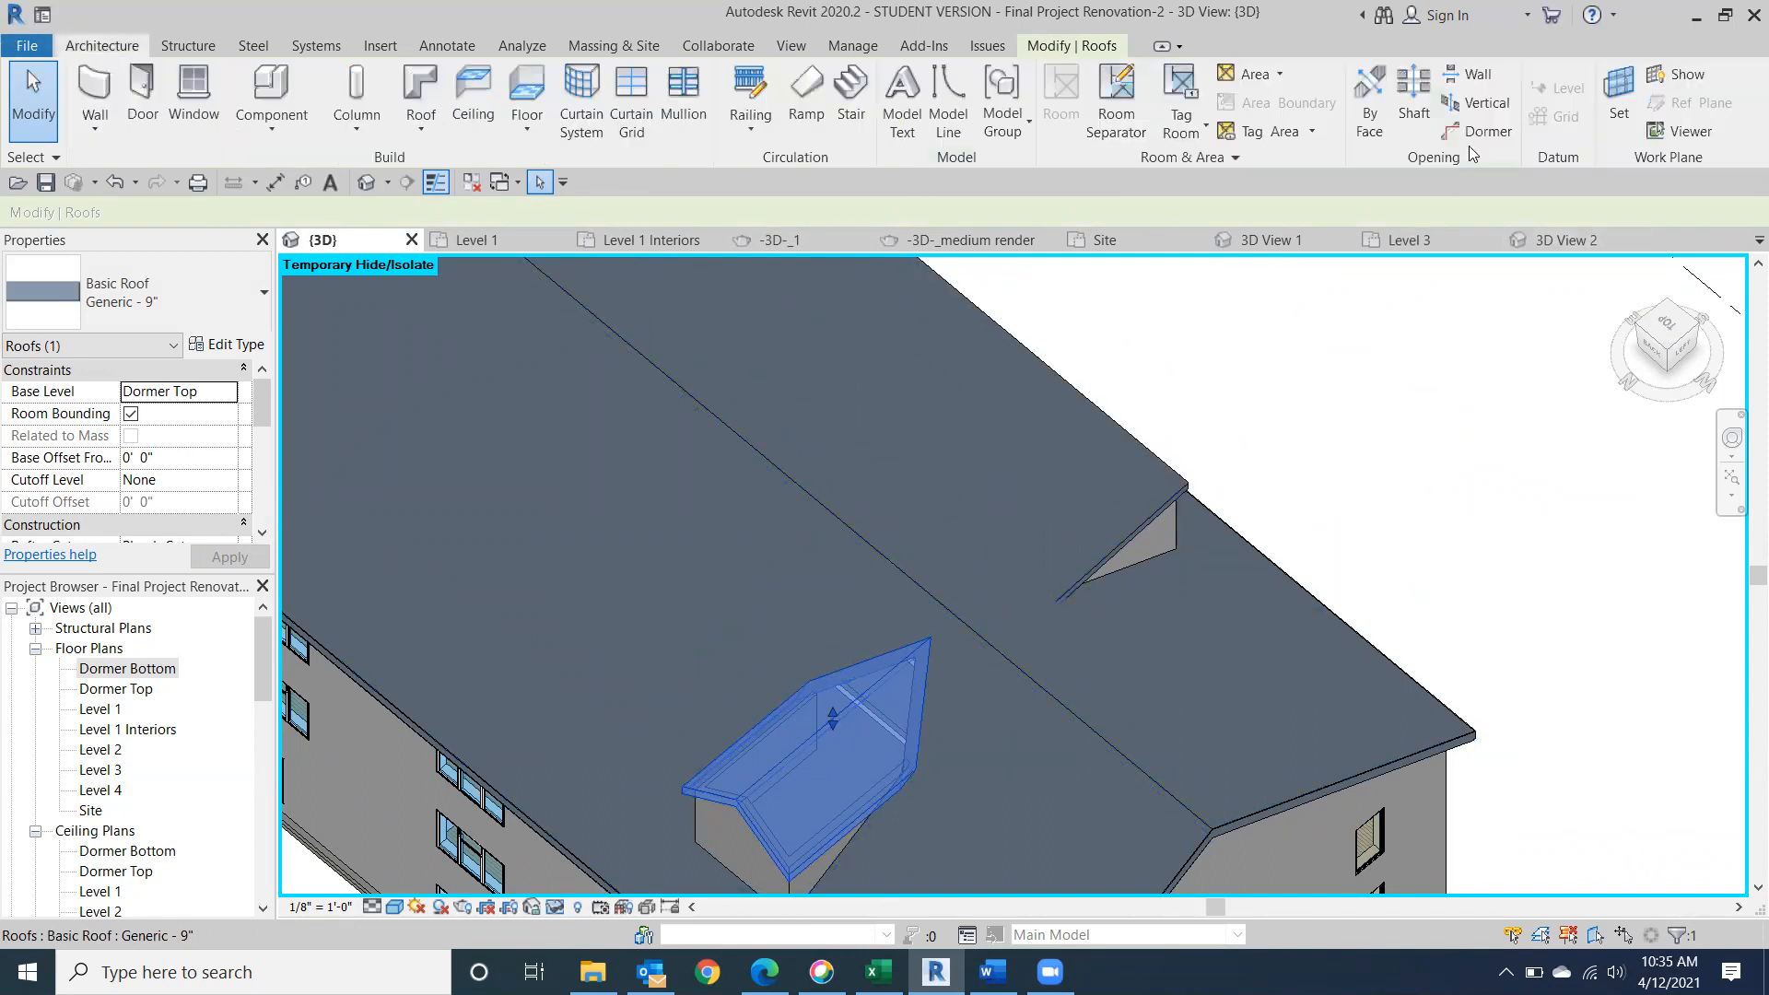
{"action": "left_click", "coordinate": [1494, 108]}
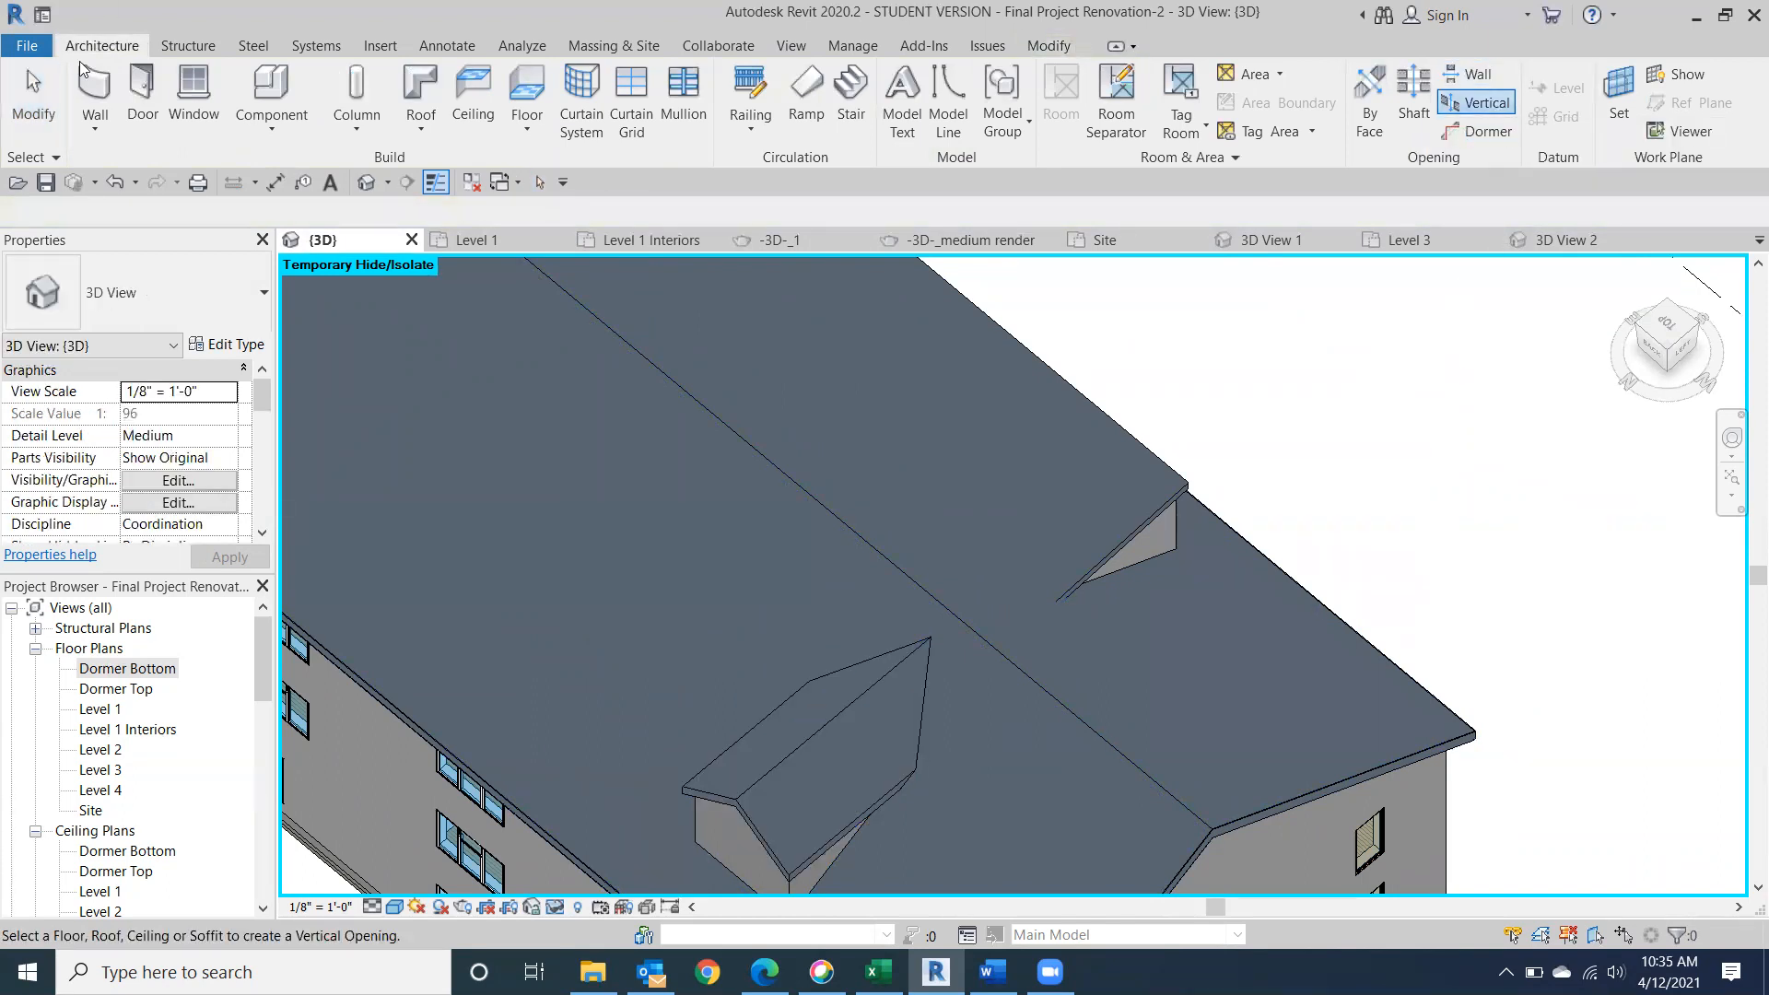
{"action": "key", "text": "Escape"}
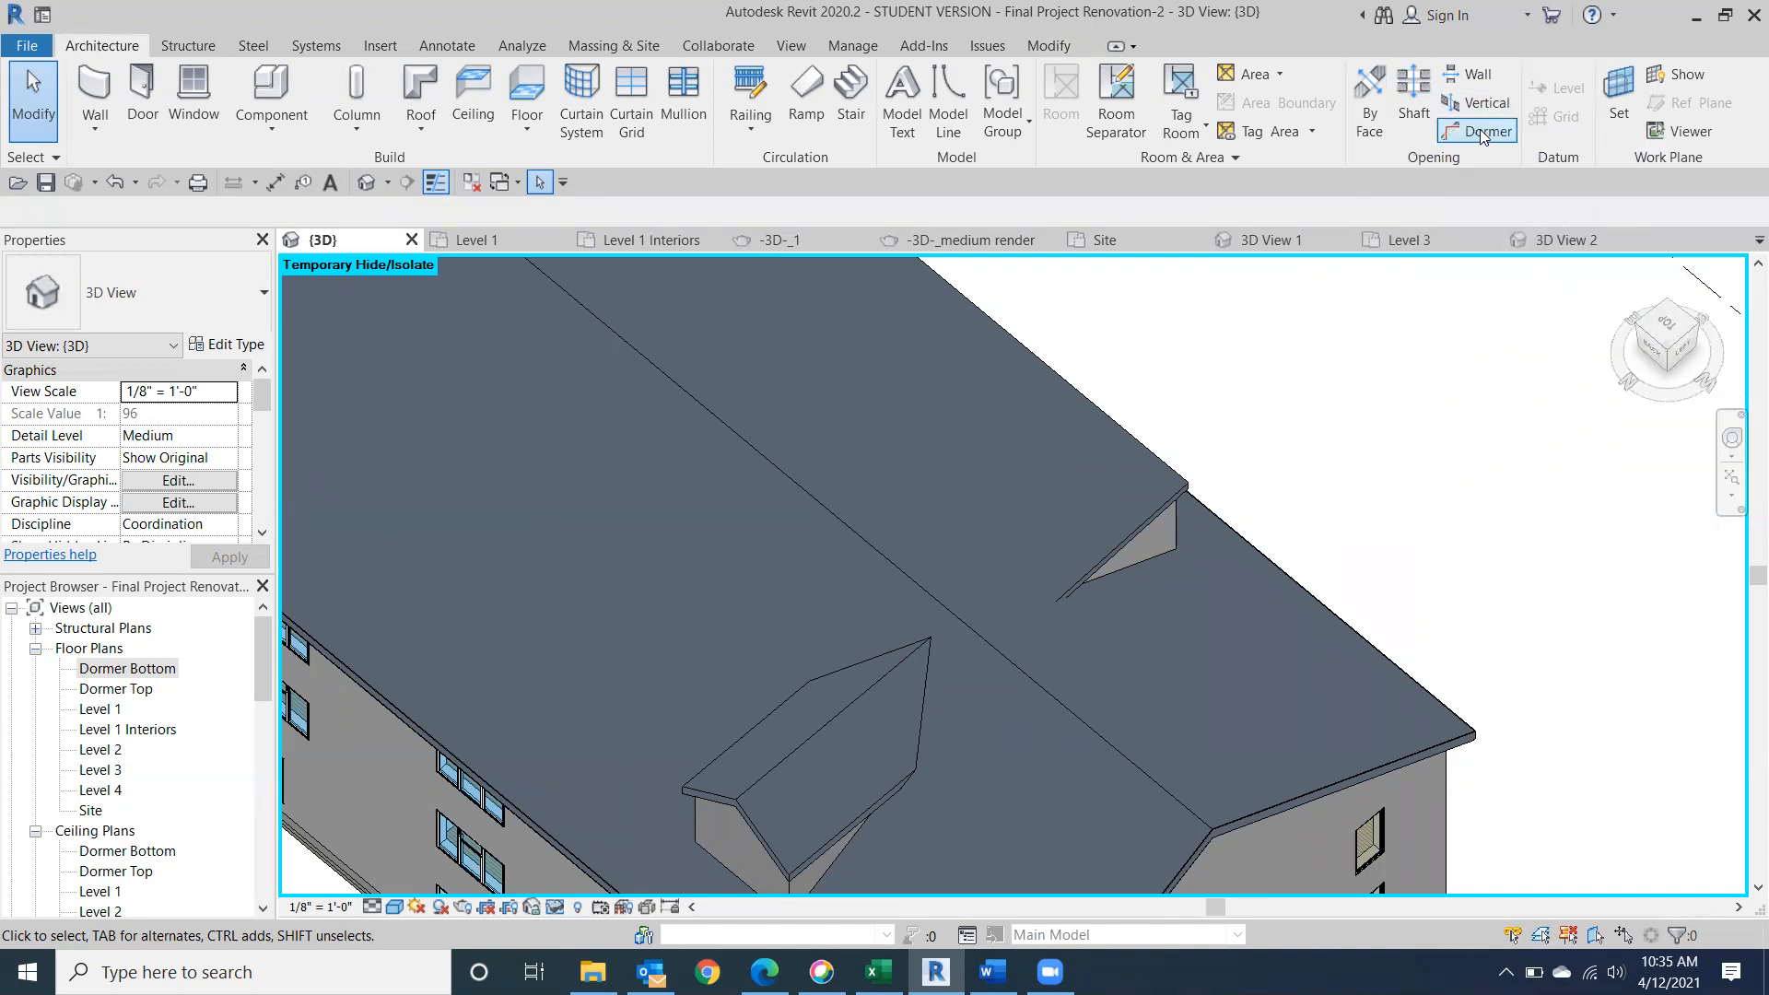
{"action": "left_click", "coordinate": [1482, 134]}
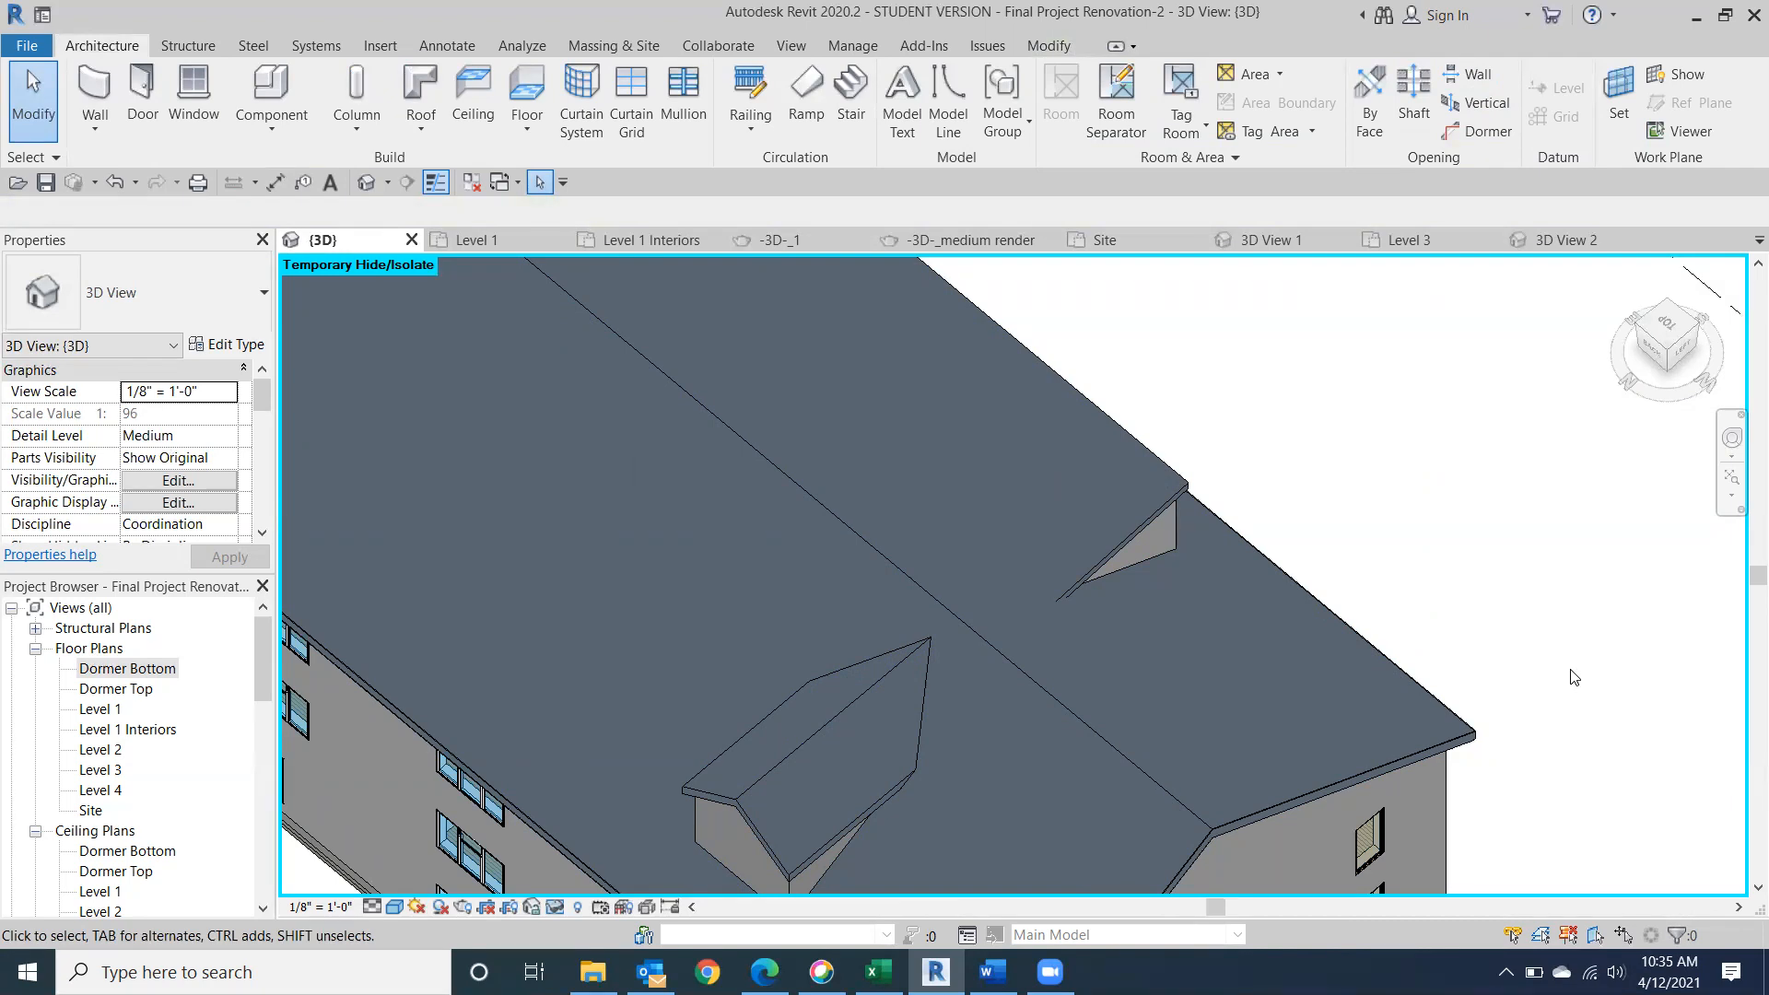
{"action": "left_click", "coordinate": [1681, 359]}
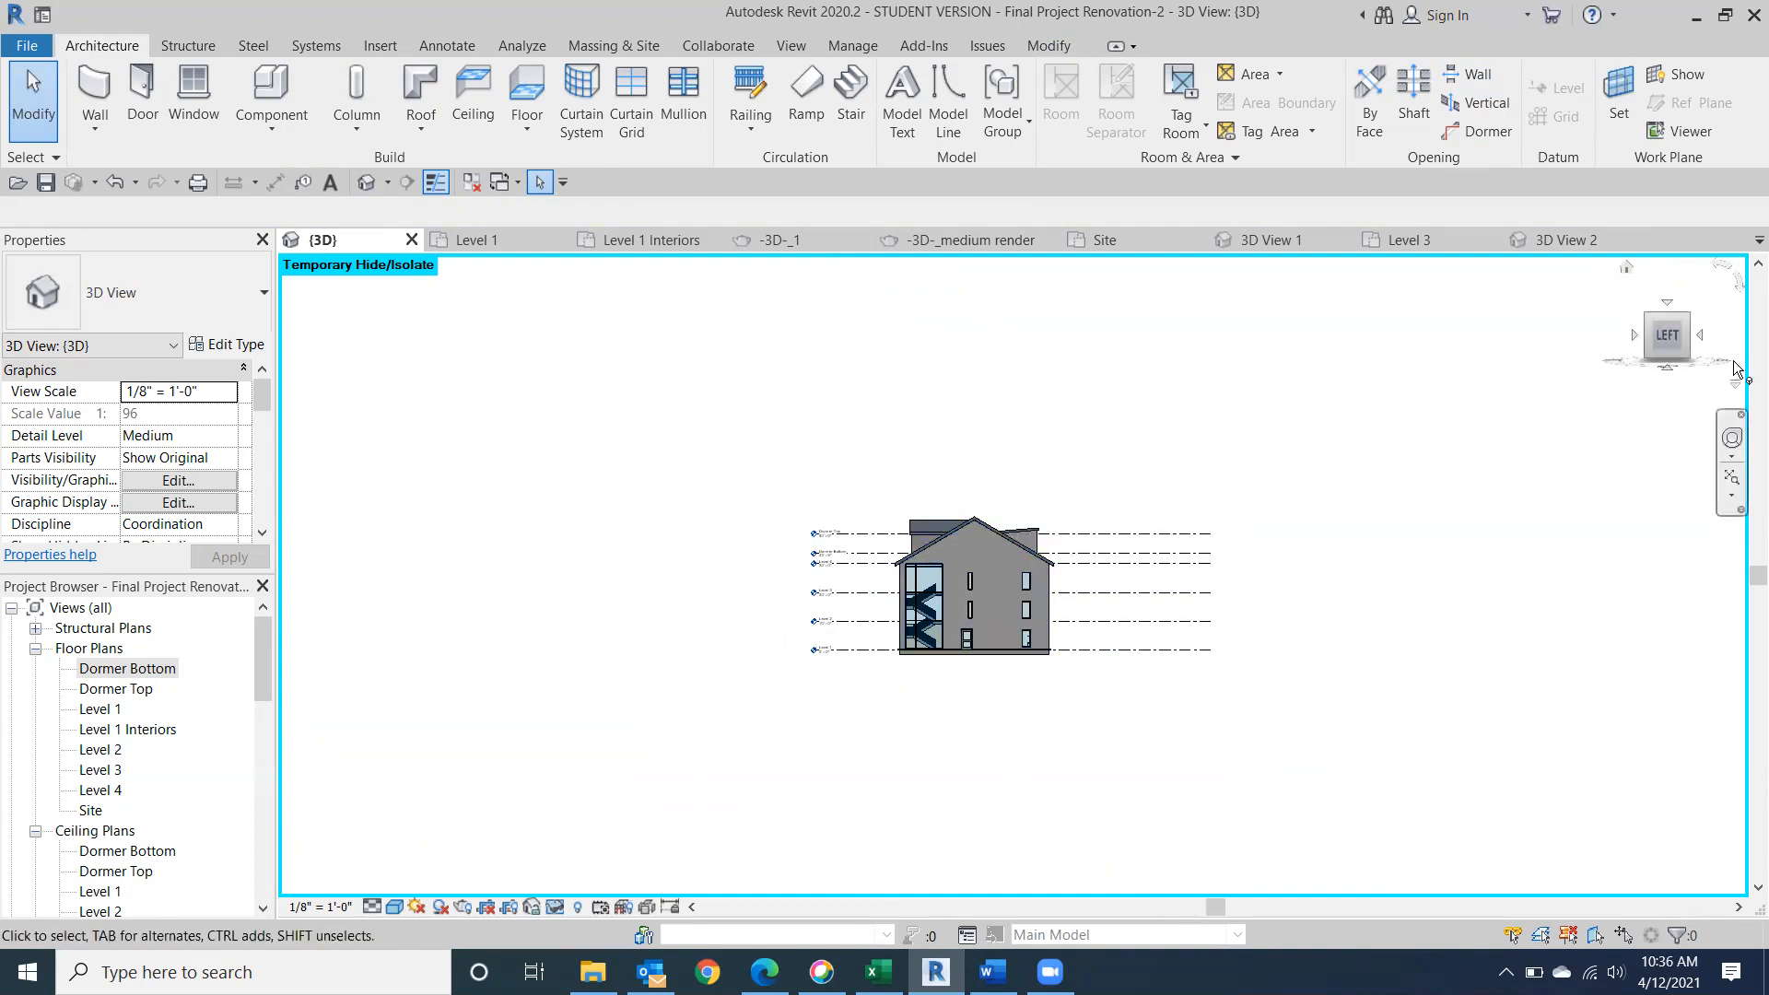
{"action": "left_click_drag", "start_coordinate": [1677, 339], "coordinate": [1495, 356]}
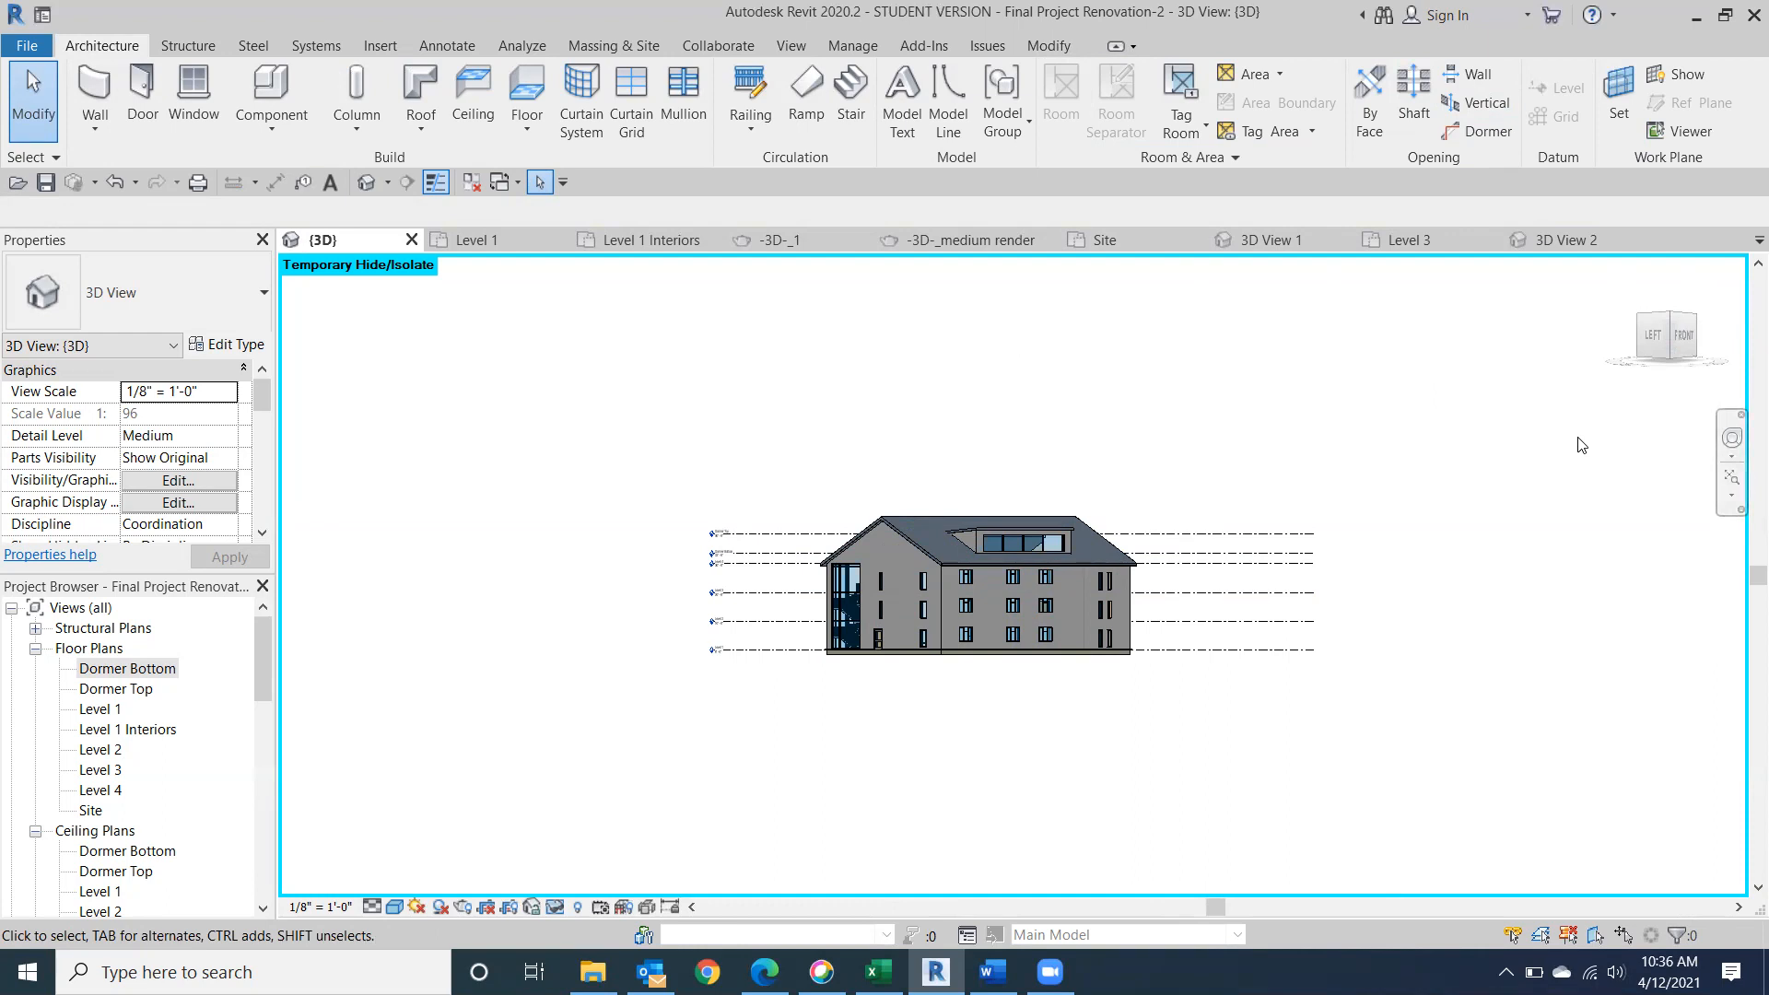
{"action": "left_click_drag", "start_coordinate": [1688, 341], "coordinate": [1006, 403]}
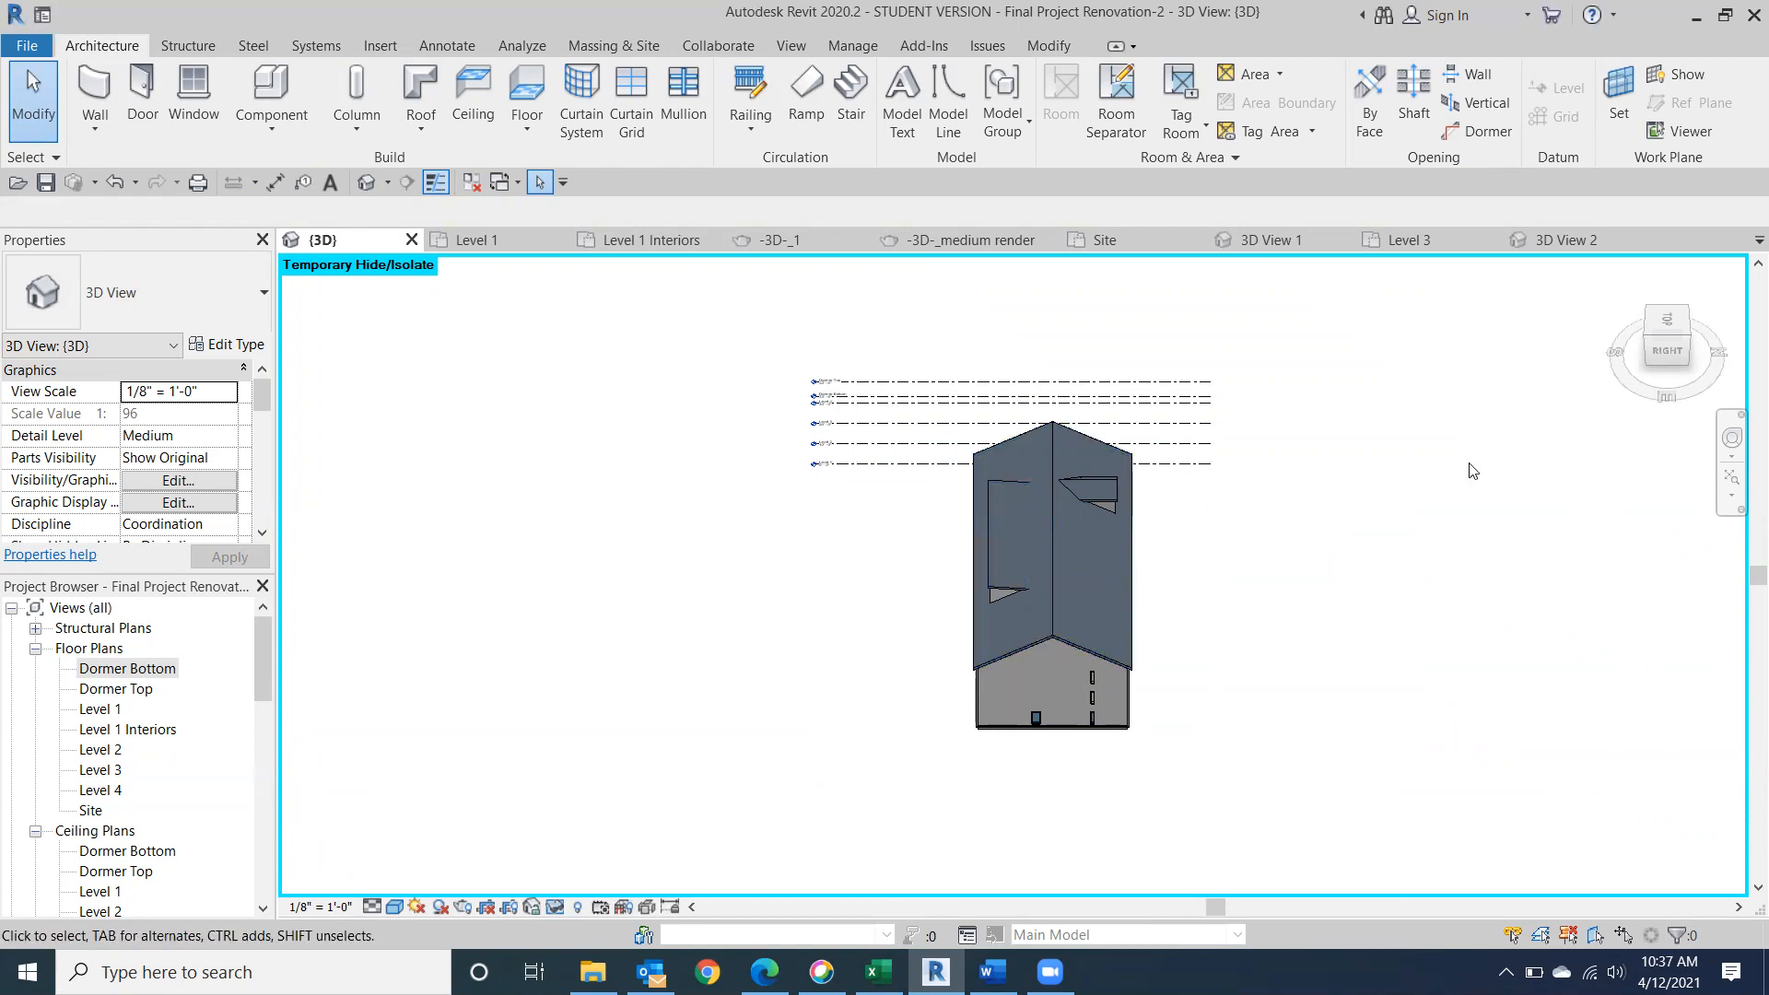
{"action": "left_click", "coordinate": [1669, 356]}
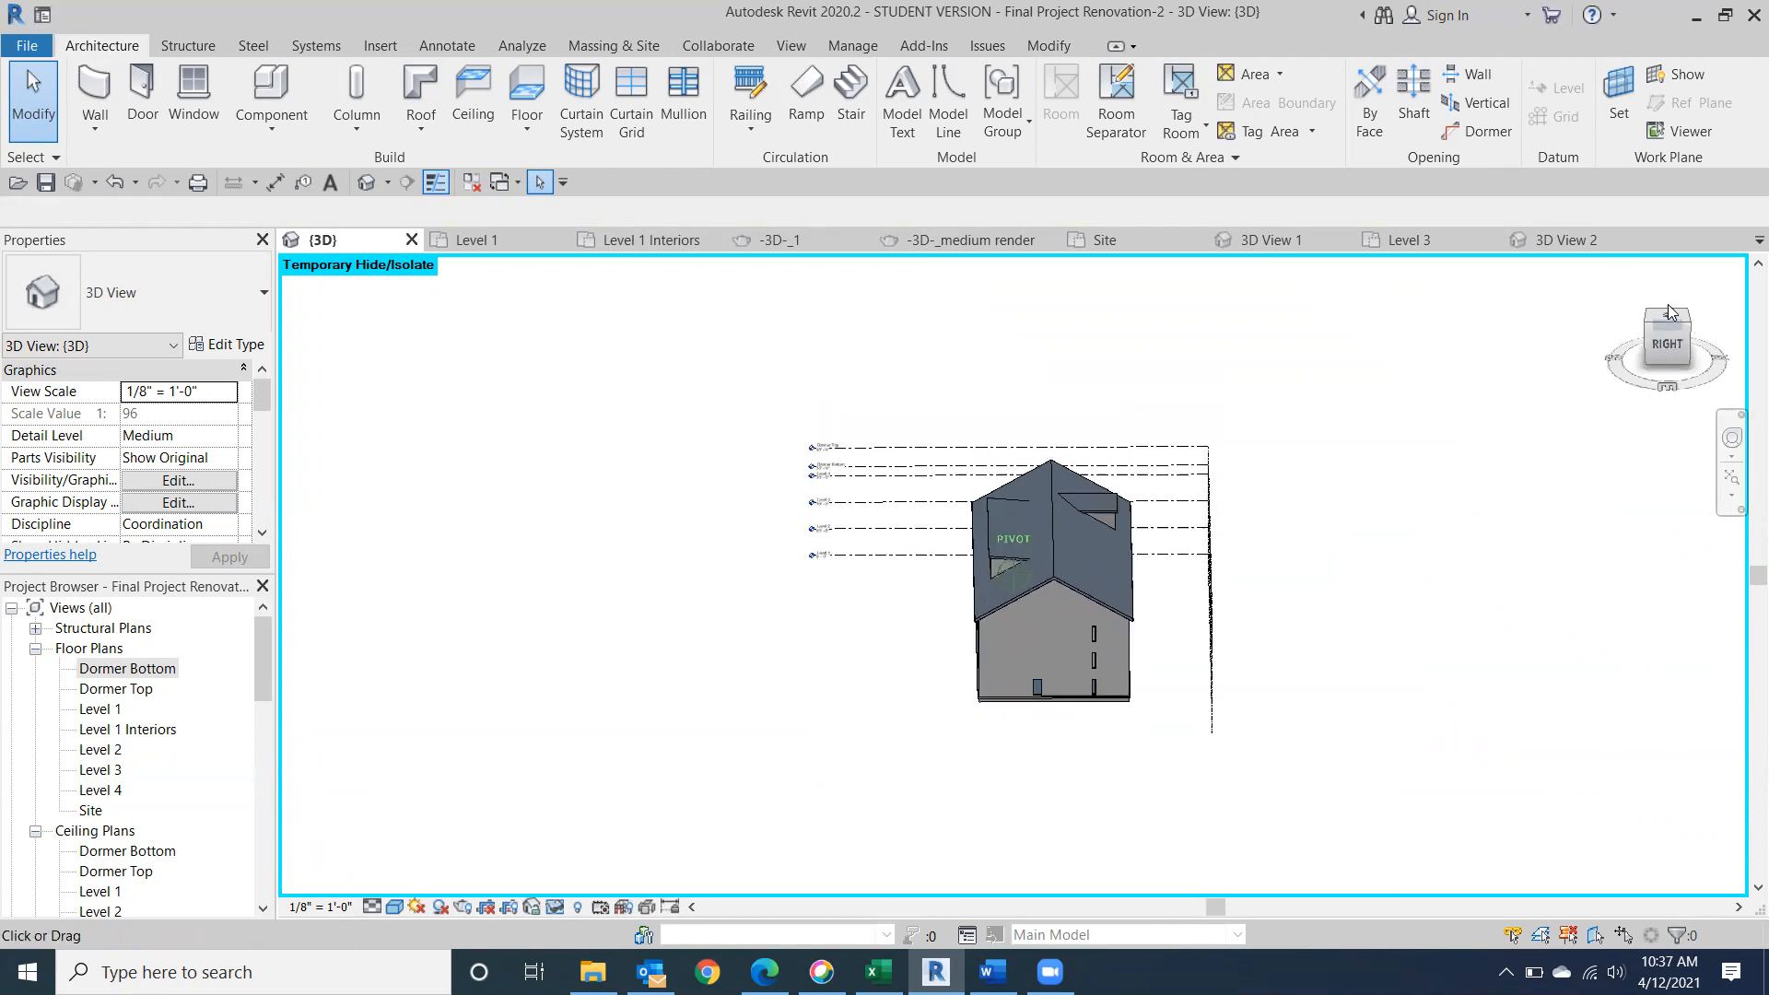
{"action": "left_click_drag", "start_coordinate": [1605, 279], "coordinate": [1651, 306]}
{"action": "left_click", "coordinate": [1650, 306]}
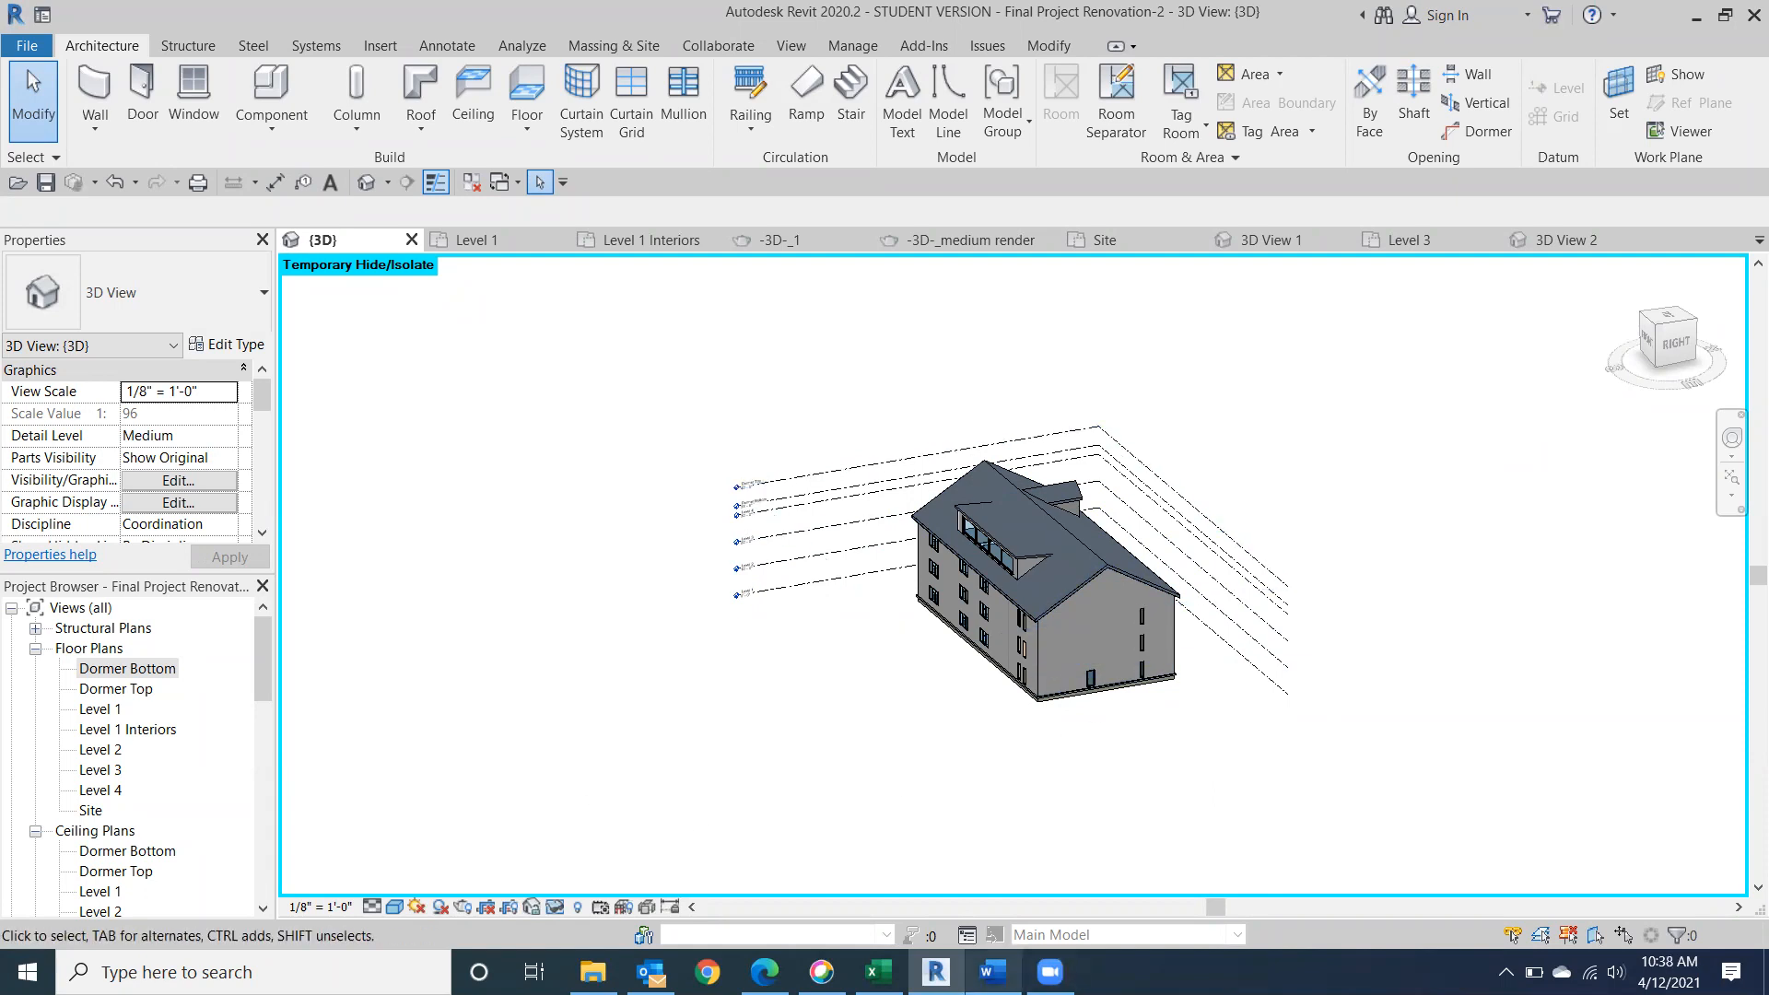
Switch to Word to review the Class 17 outline.
{"action": "left_click", "coordinate": [992, 972]}
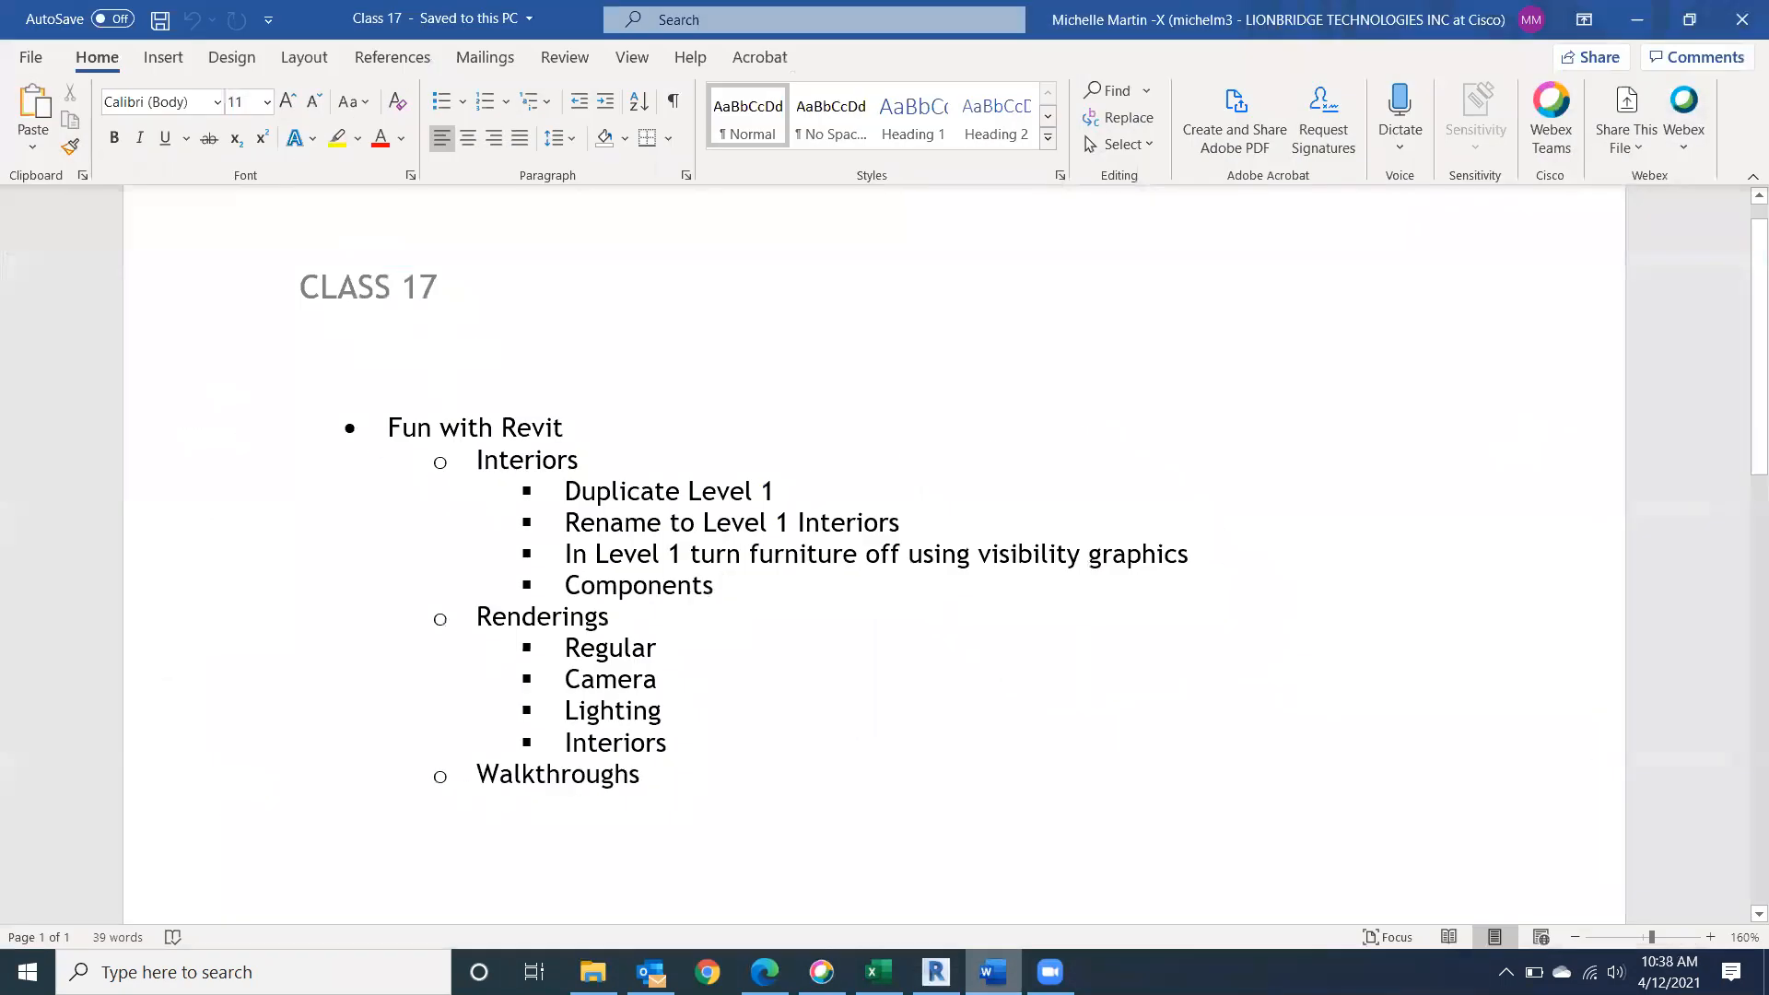